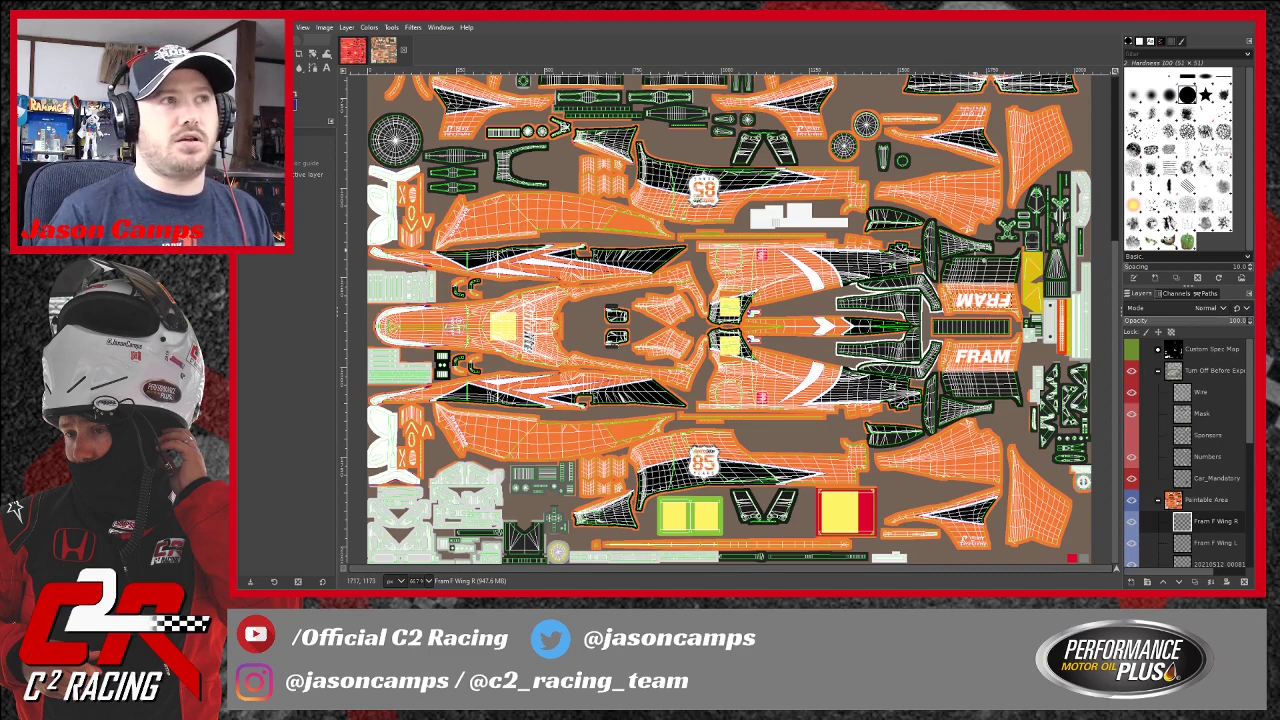
Shift the FRAM logo slightly across the upper sidepod area and rename its layer Fram Top Pod L.
scroll(963, 350, "up", 5)
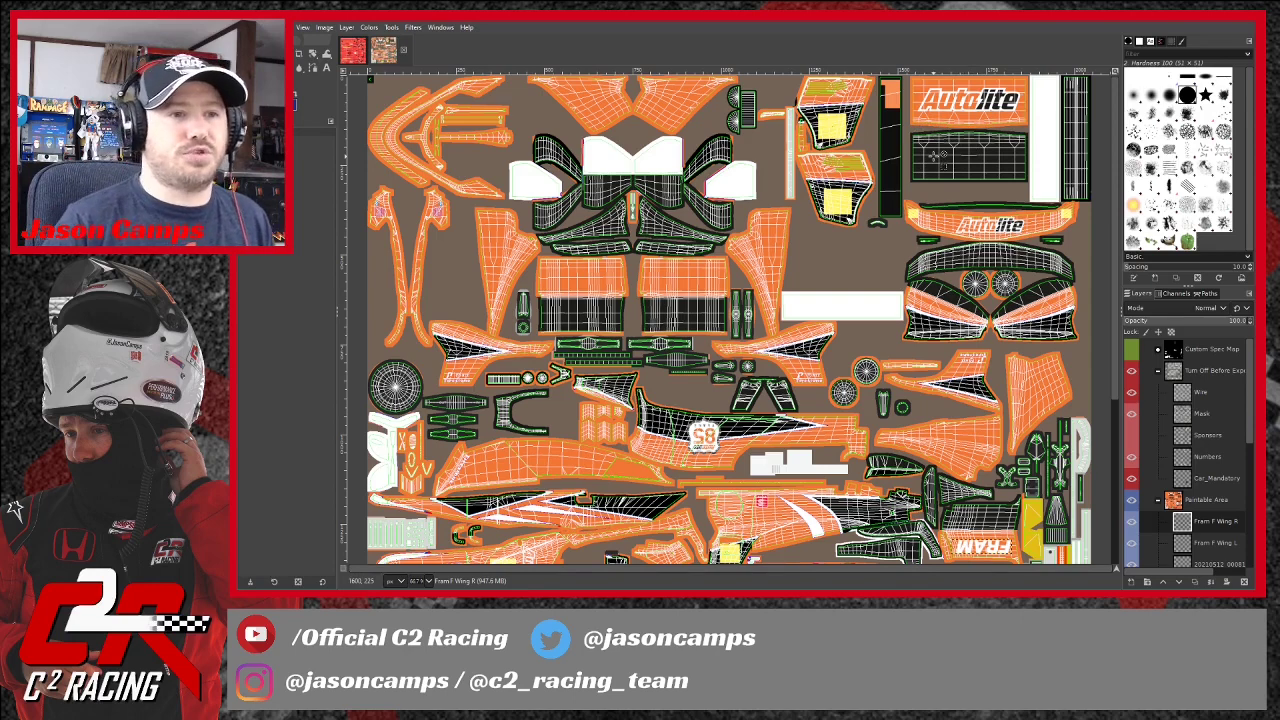
scroll(1012, 324, "down", 5)
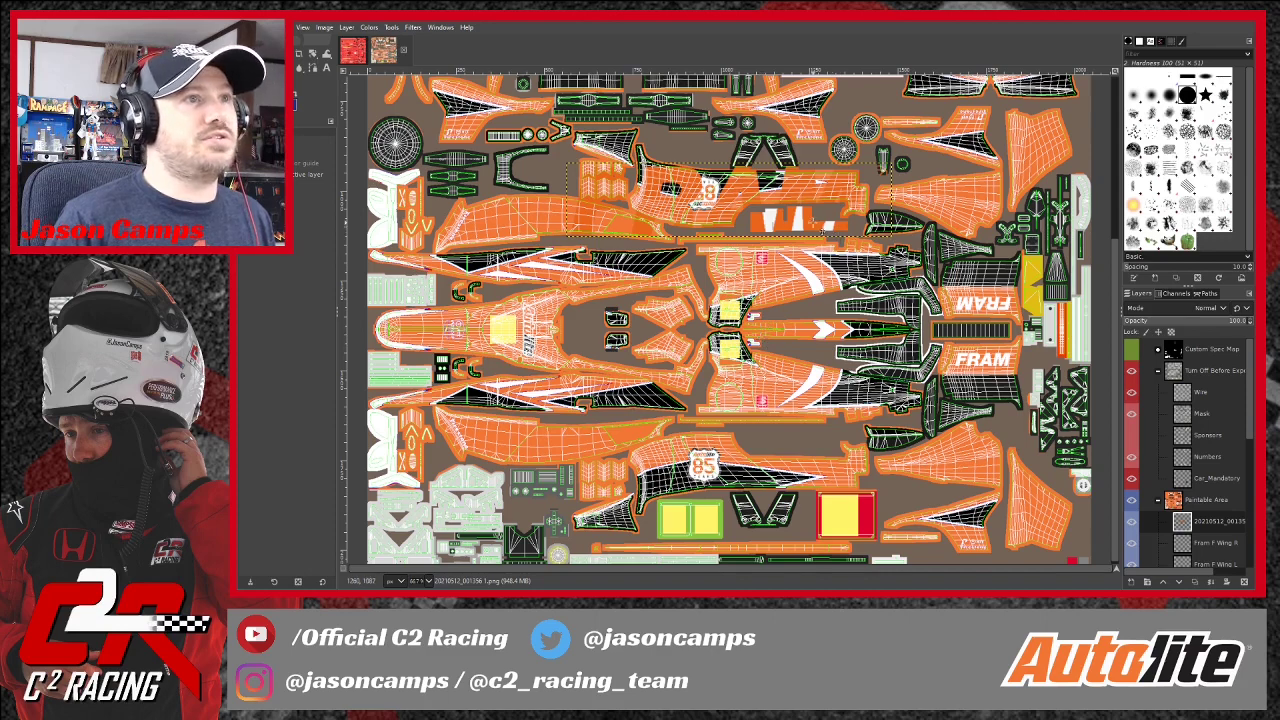
mouse_move(810, 230)
left_mouse_down()
mouse_move(790, 318)
mouse_move(758, 350)
mouse_move(704, 349)
mouse_move(760, 320)
mouse_move(816, 236)
mouse_move(828, 244)
left_mouse_up()
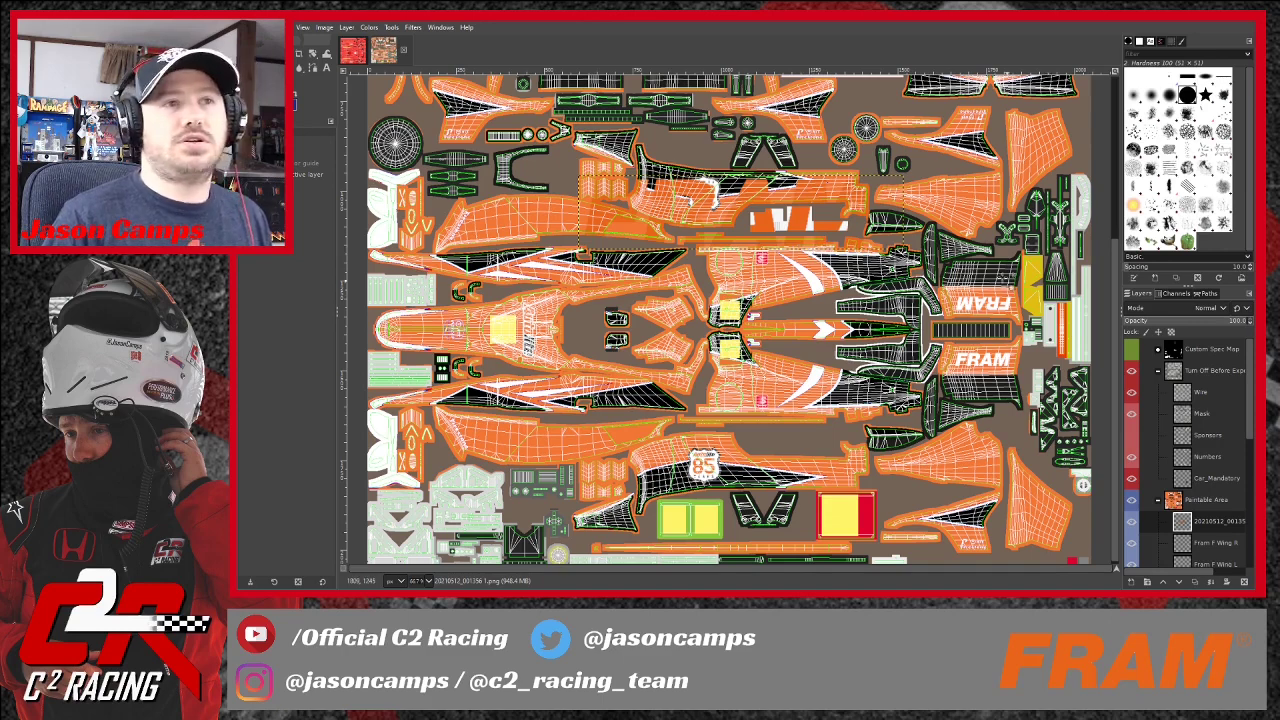
double_click(1220, 525)
type("Fram Top Pod")
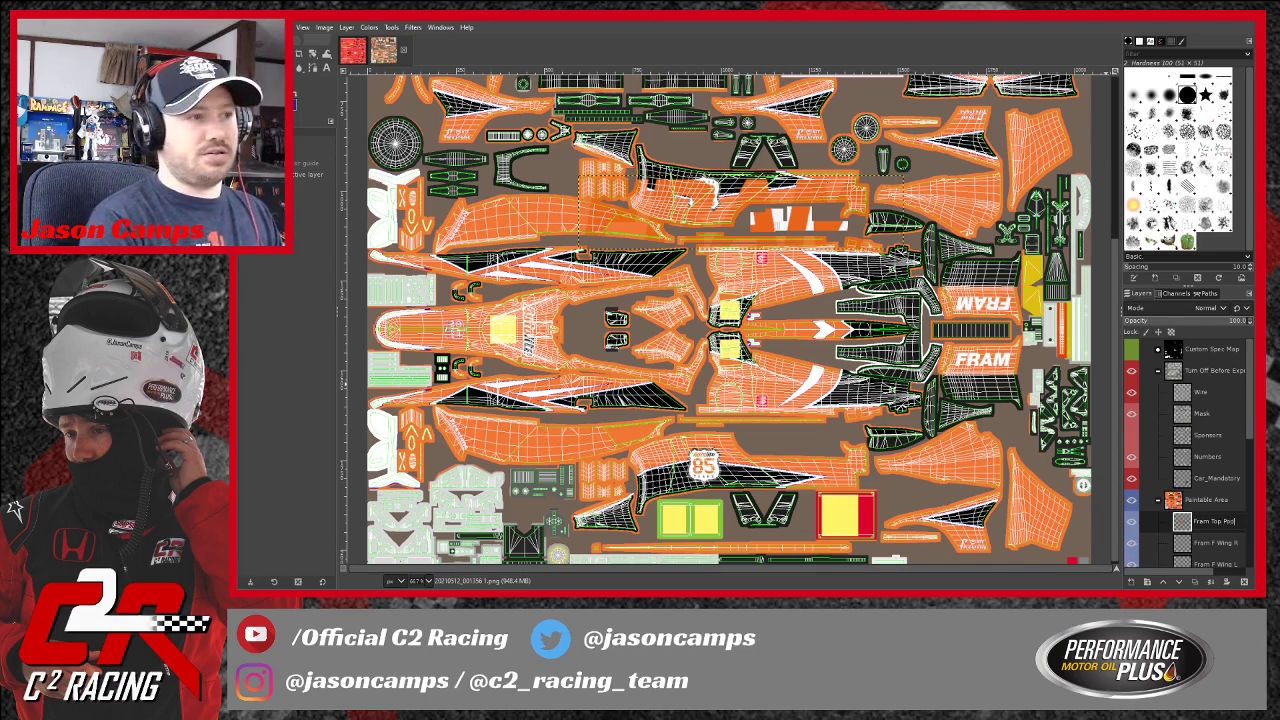
type("L")
key("Return")
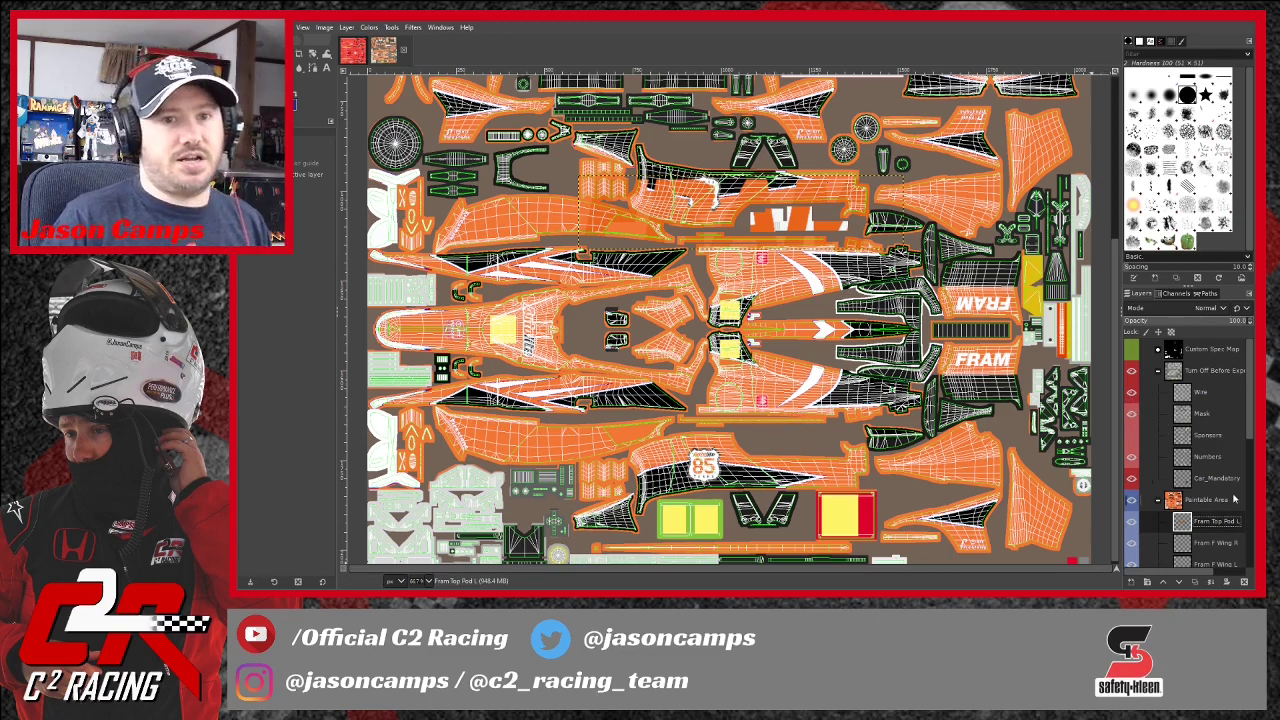
Rename the remaining date-named image layer below Fram F Wing L as Autolite R Wing RC.
scroll(1222, 508, "down", 3)
scroll(1222, 508, "down", 1)
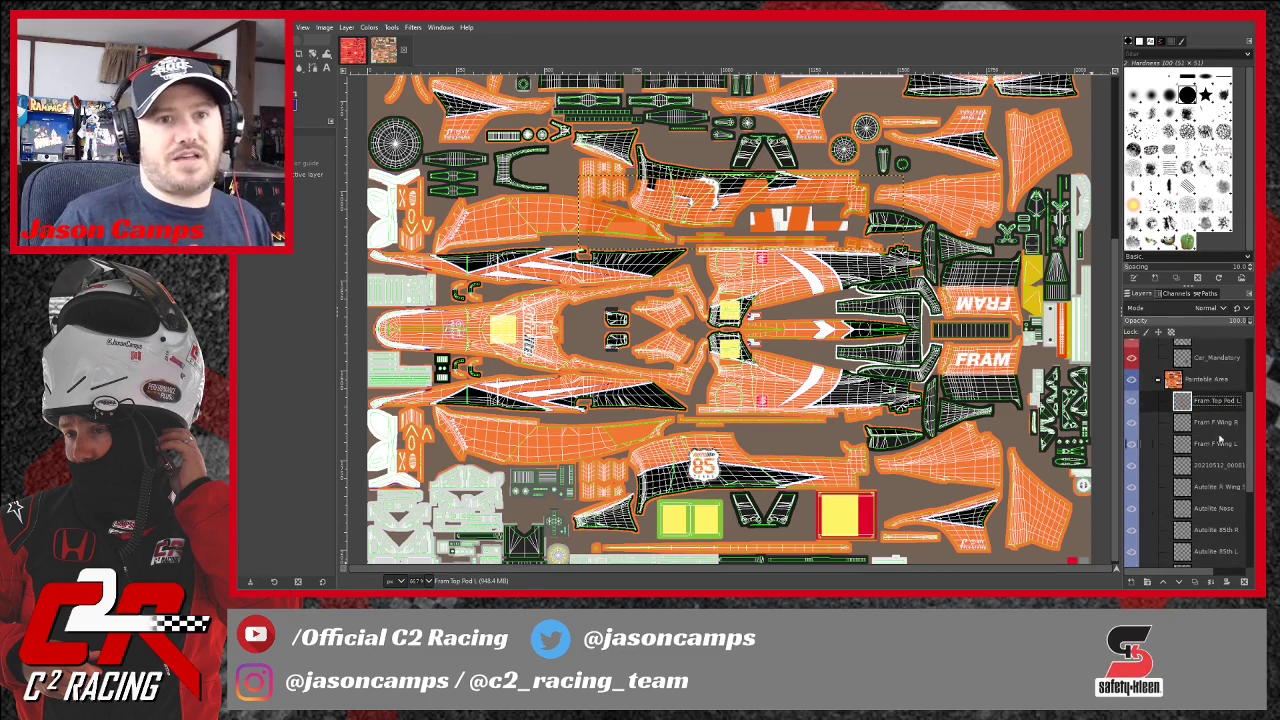
left_click(1208, 467)
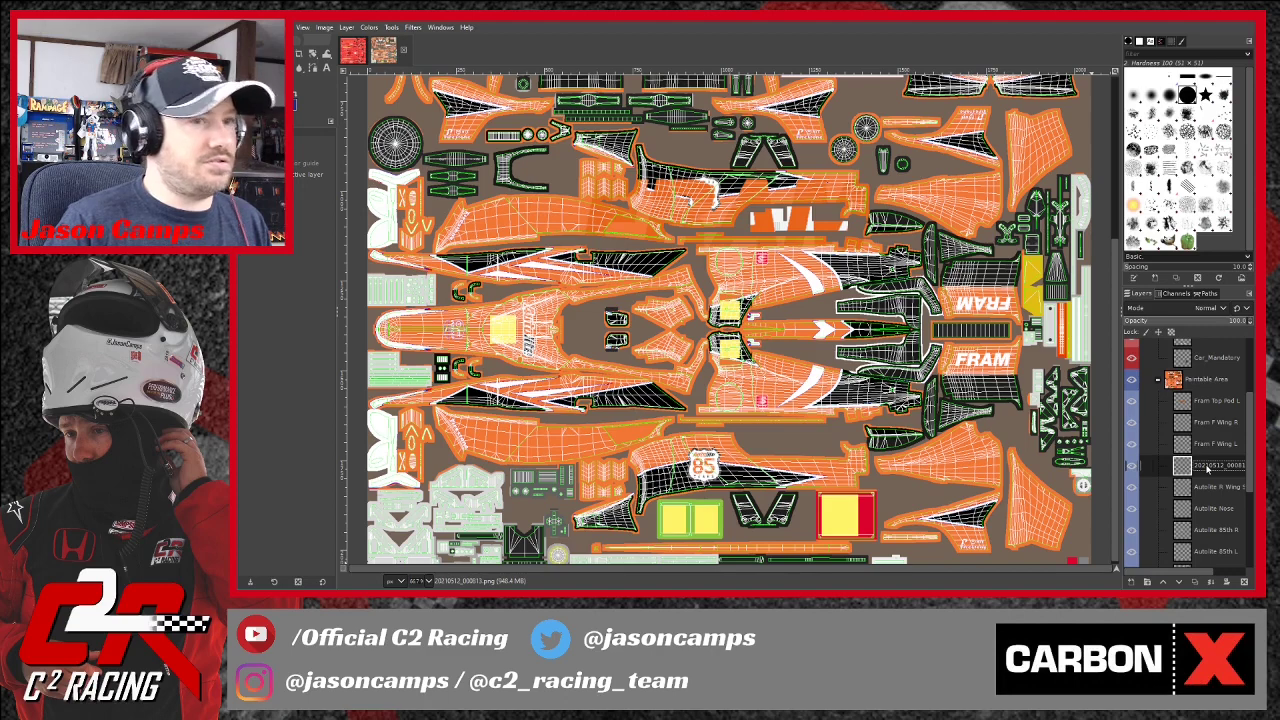
scroll(884, 413, "up", 5)
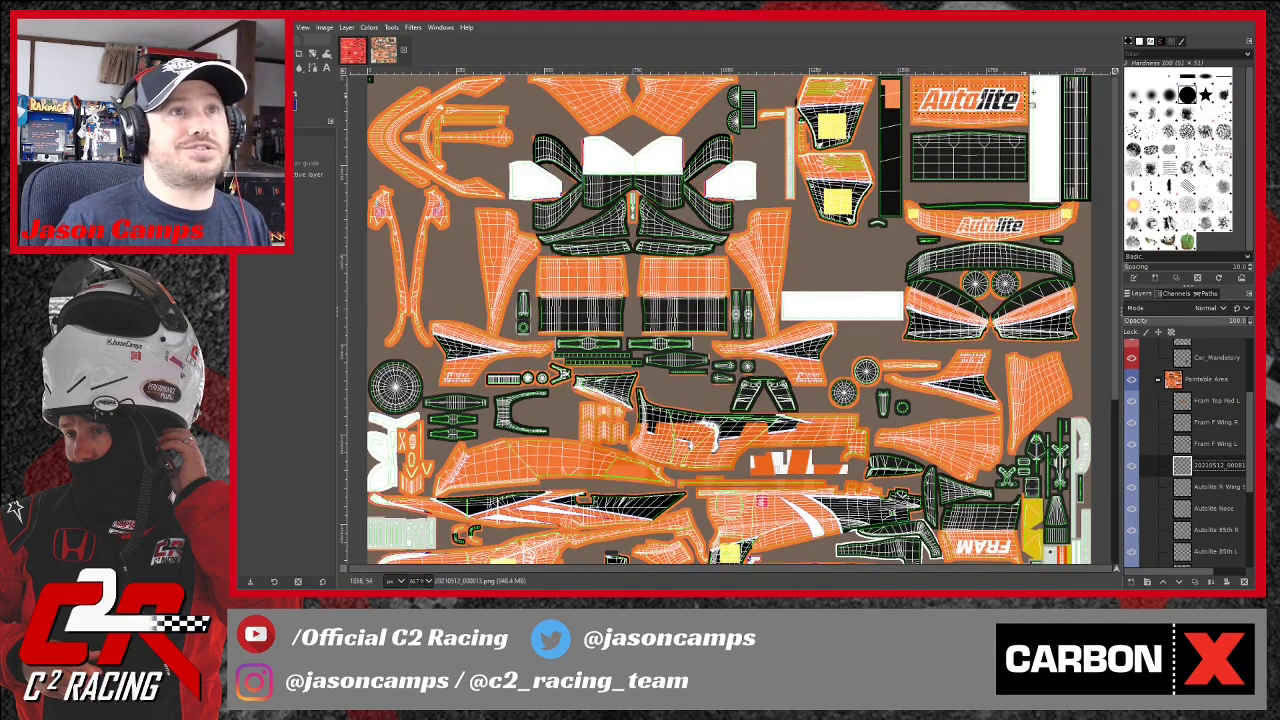
double_click(1212, 466)
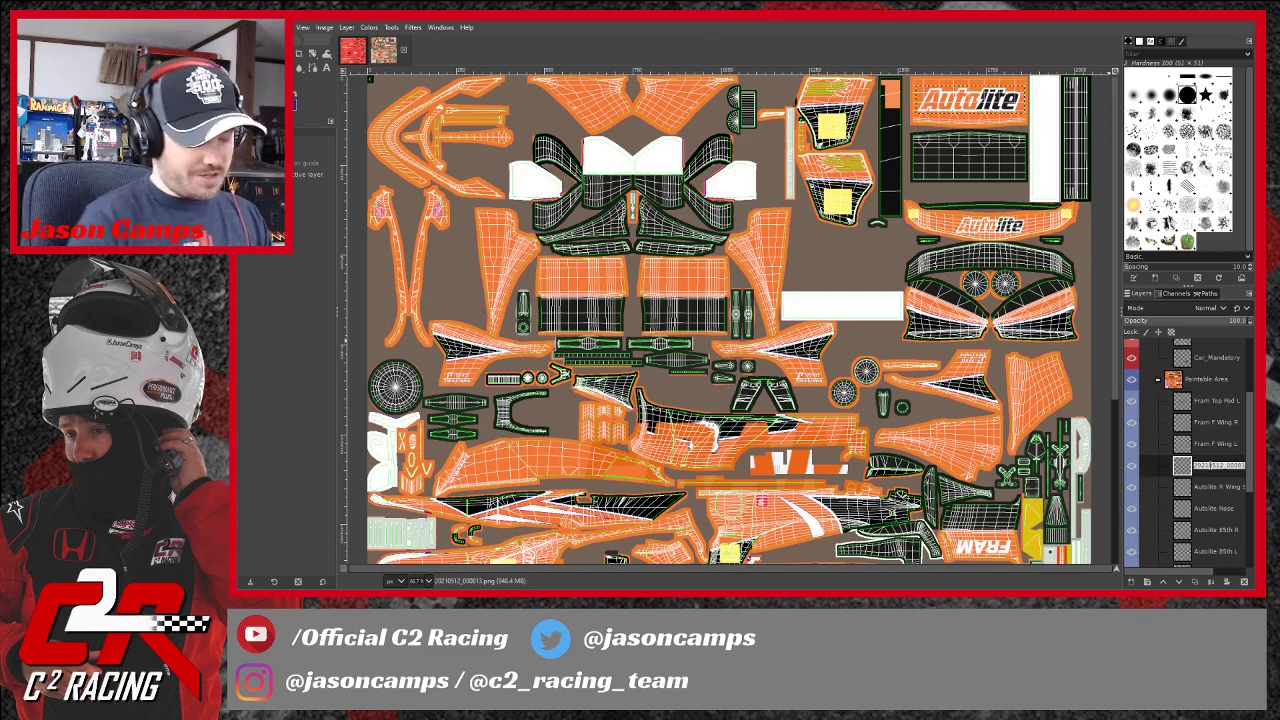
type("Aut")
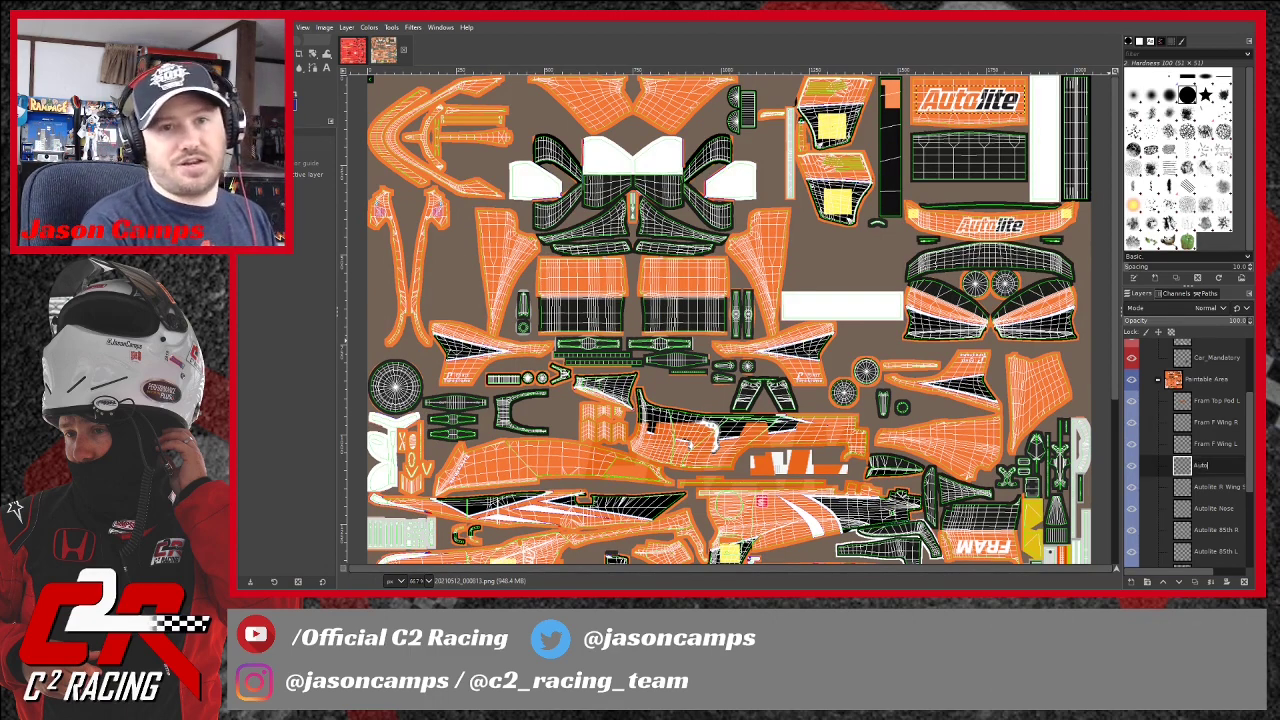
type("olite")
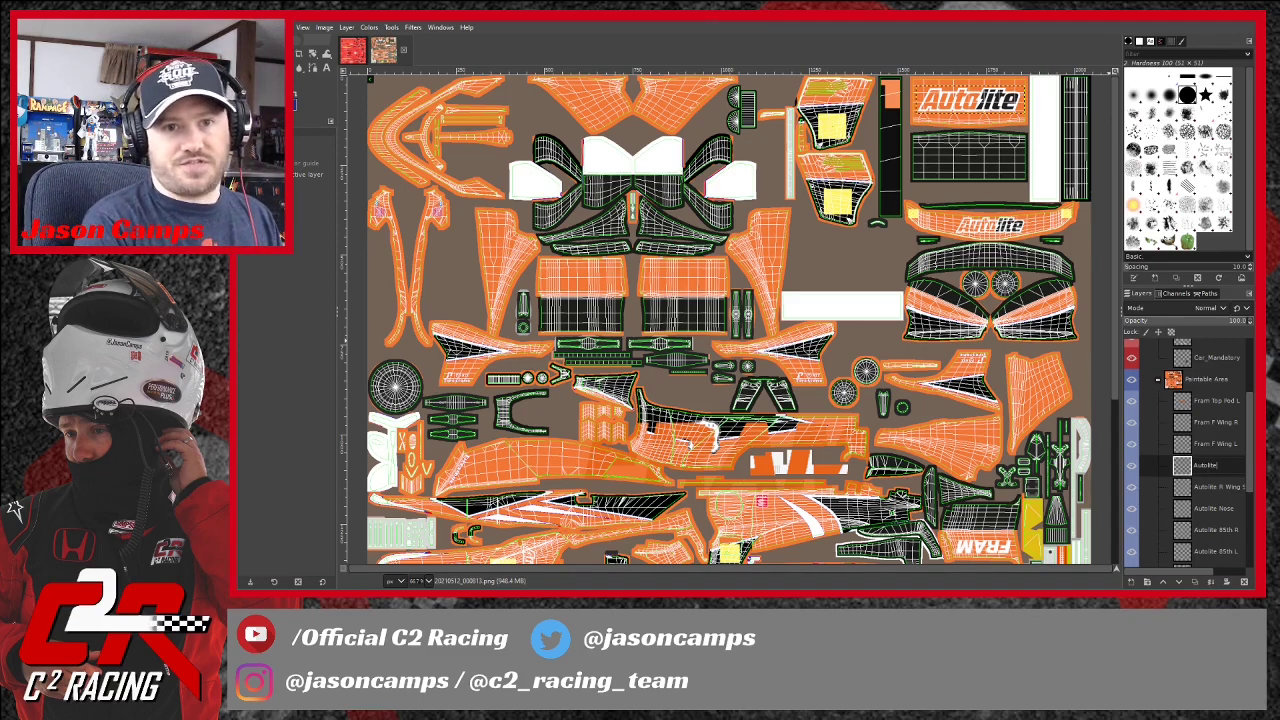
type(" R Wing R")
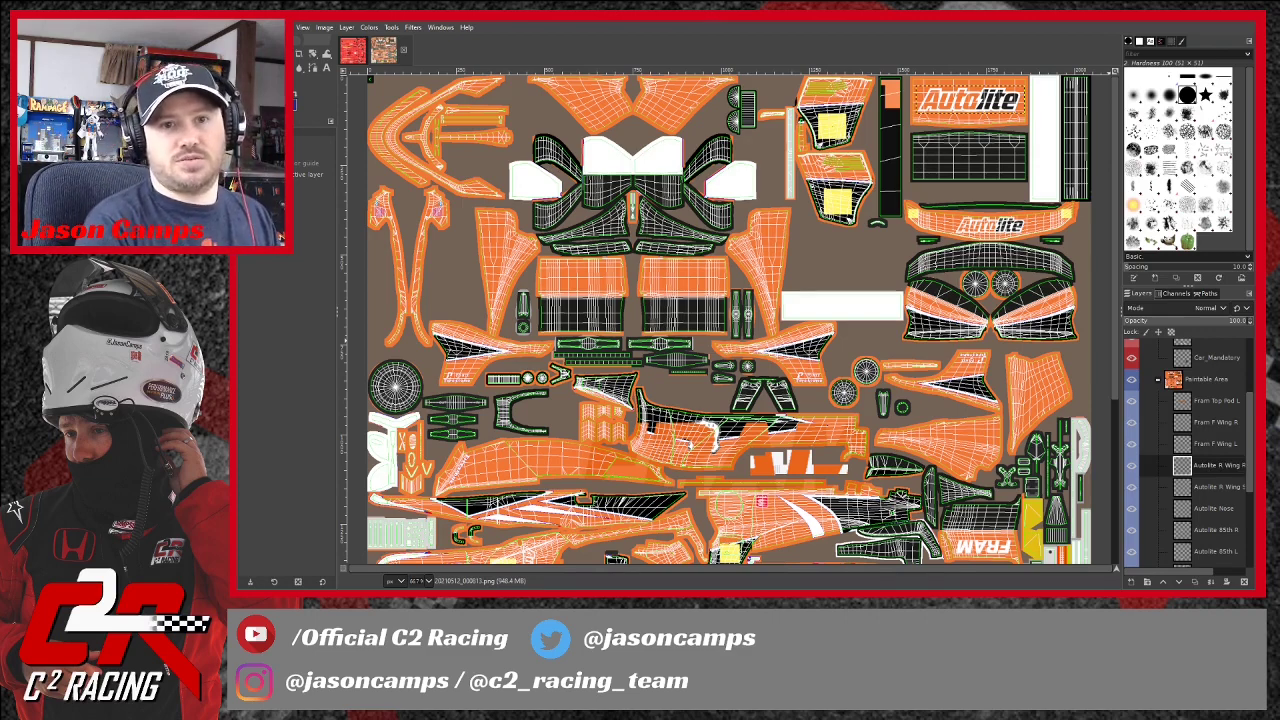
key("Return")
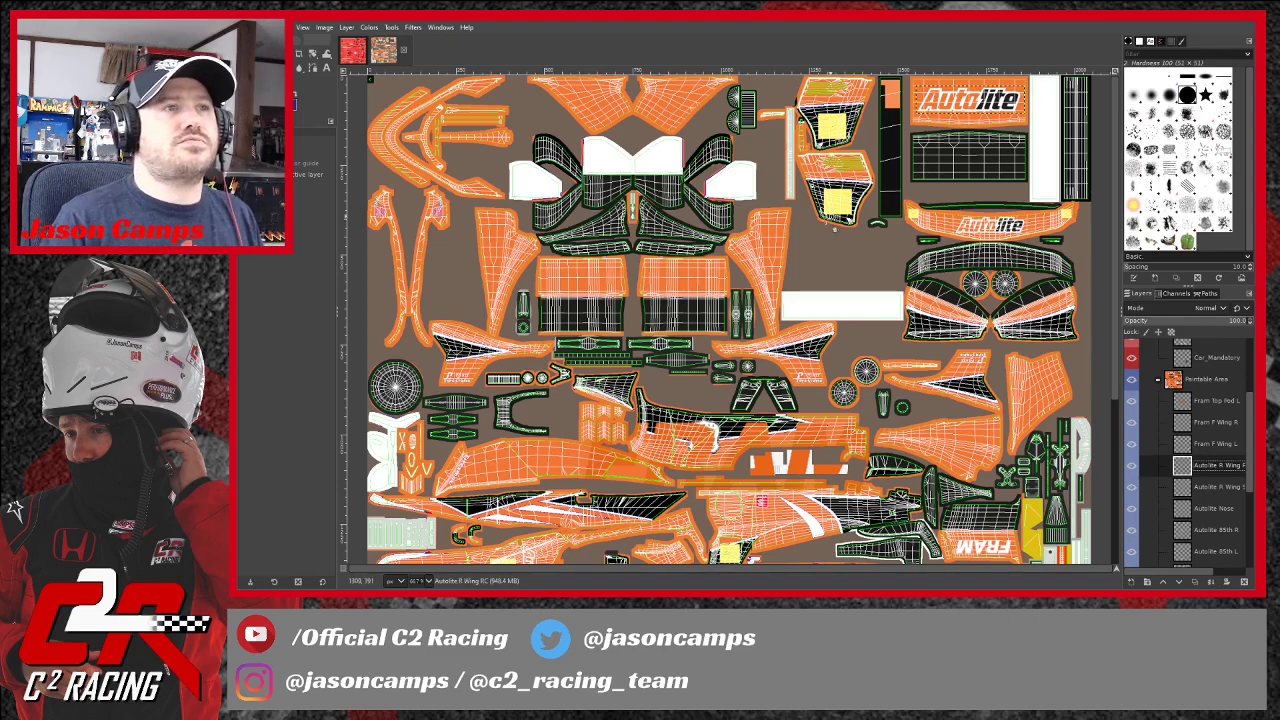
Try to recolour the FRAM logo on the Fram Top Pod L layer to white.
scroll(730, 317, "down", 5)
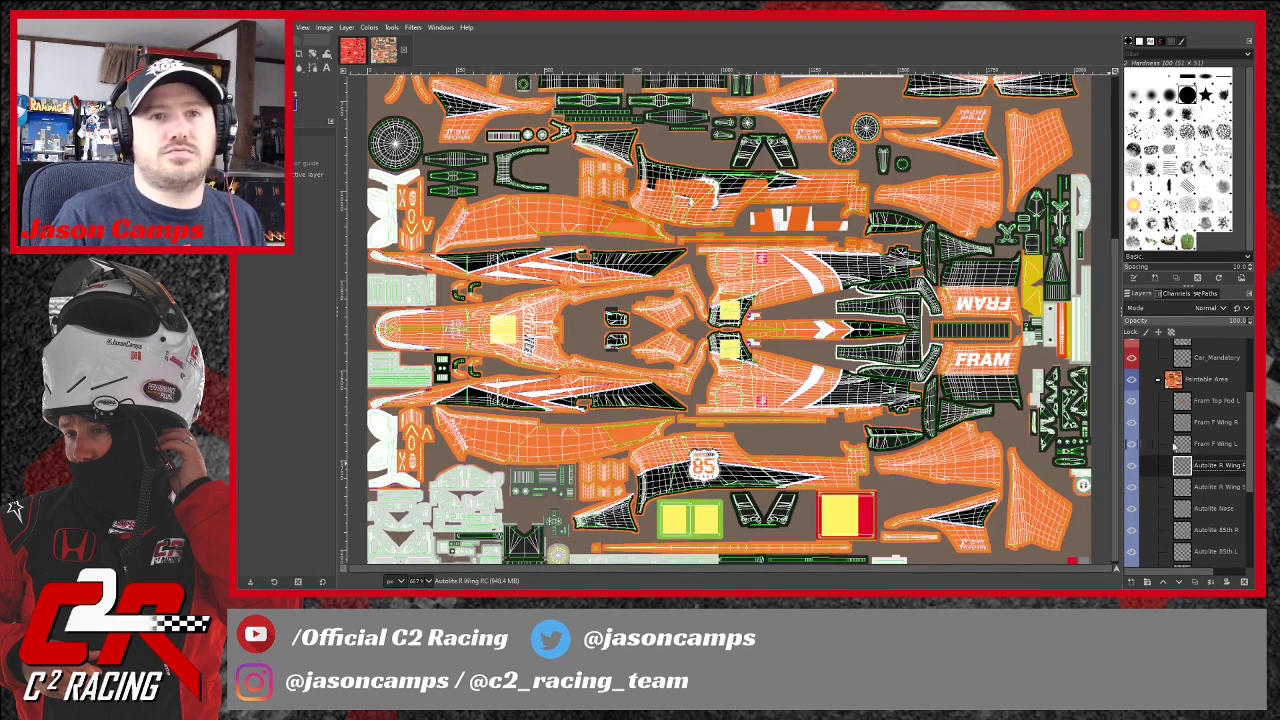
left_click(1210, 405)
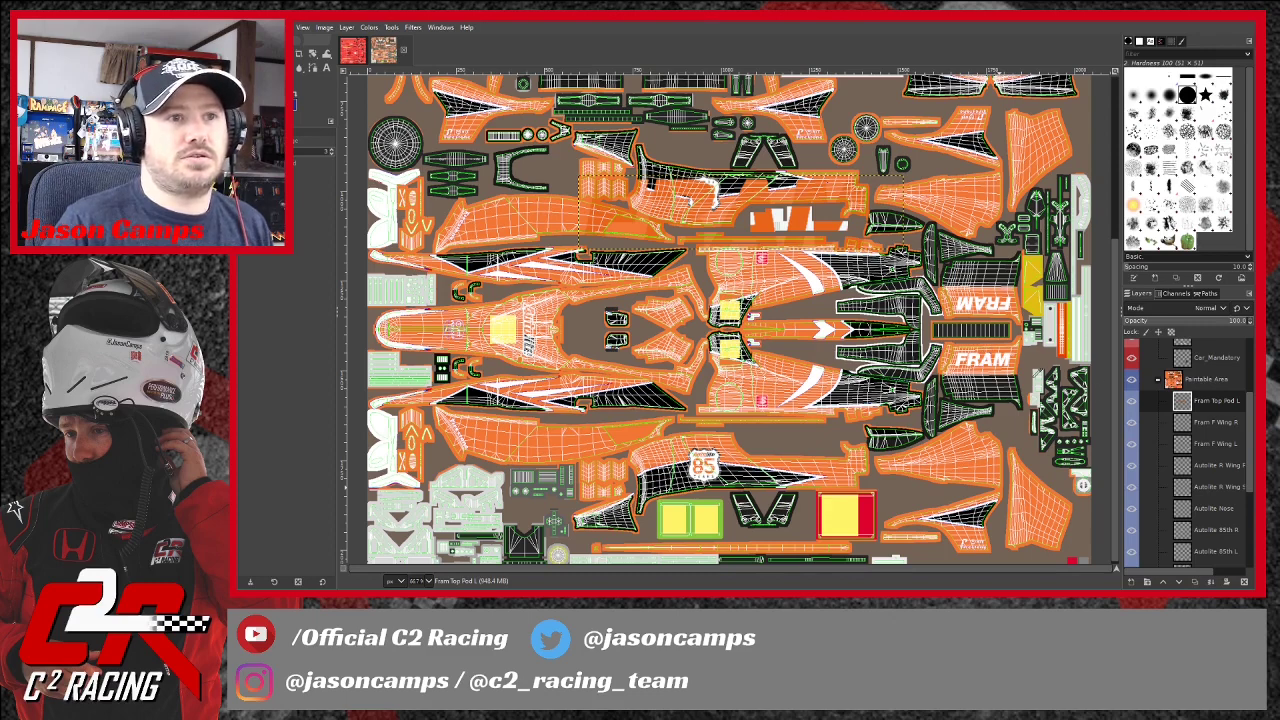
left_click(826, 224)
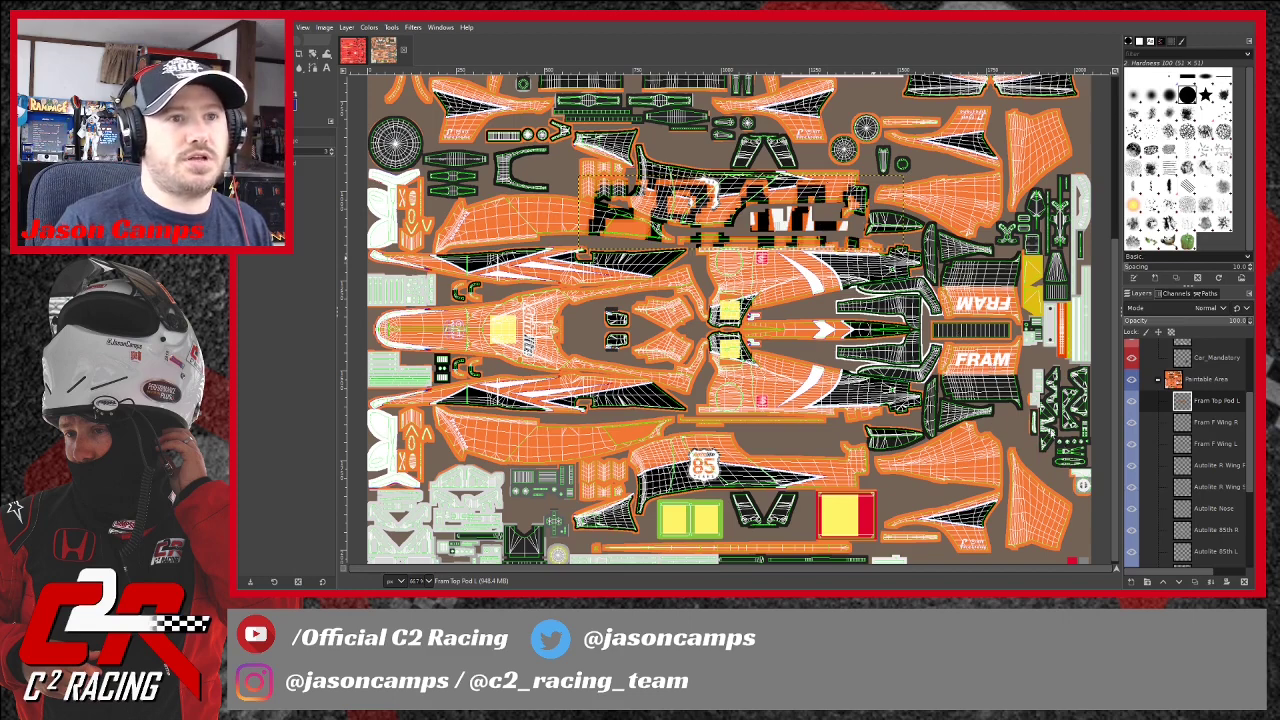
left_click(1074, 426)
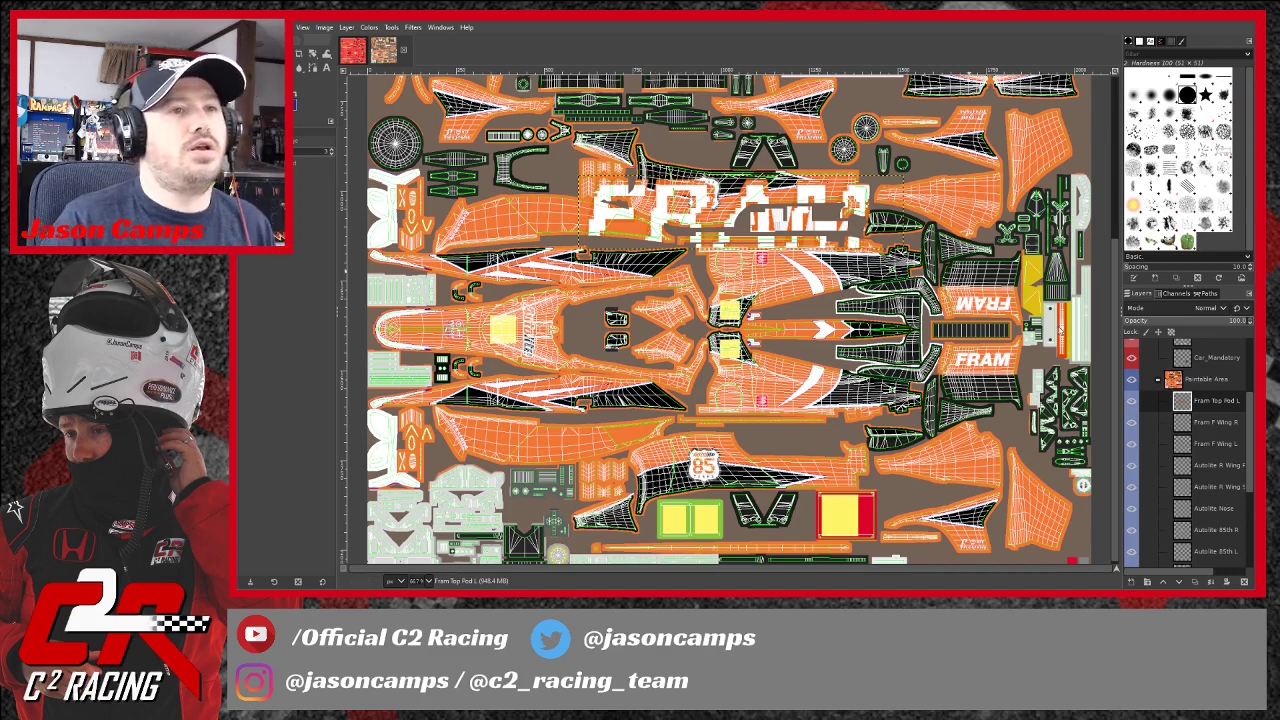
left_click(313, 53)
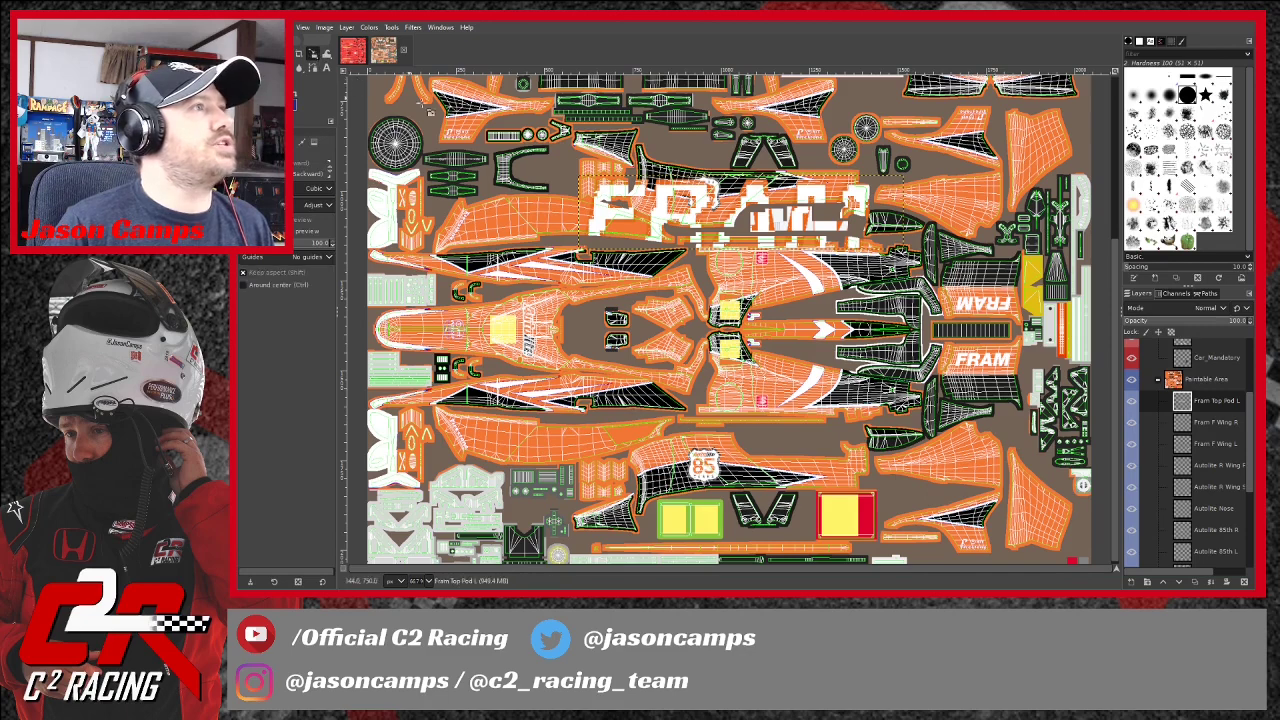
left_click(800, 230)
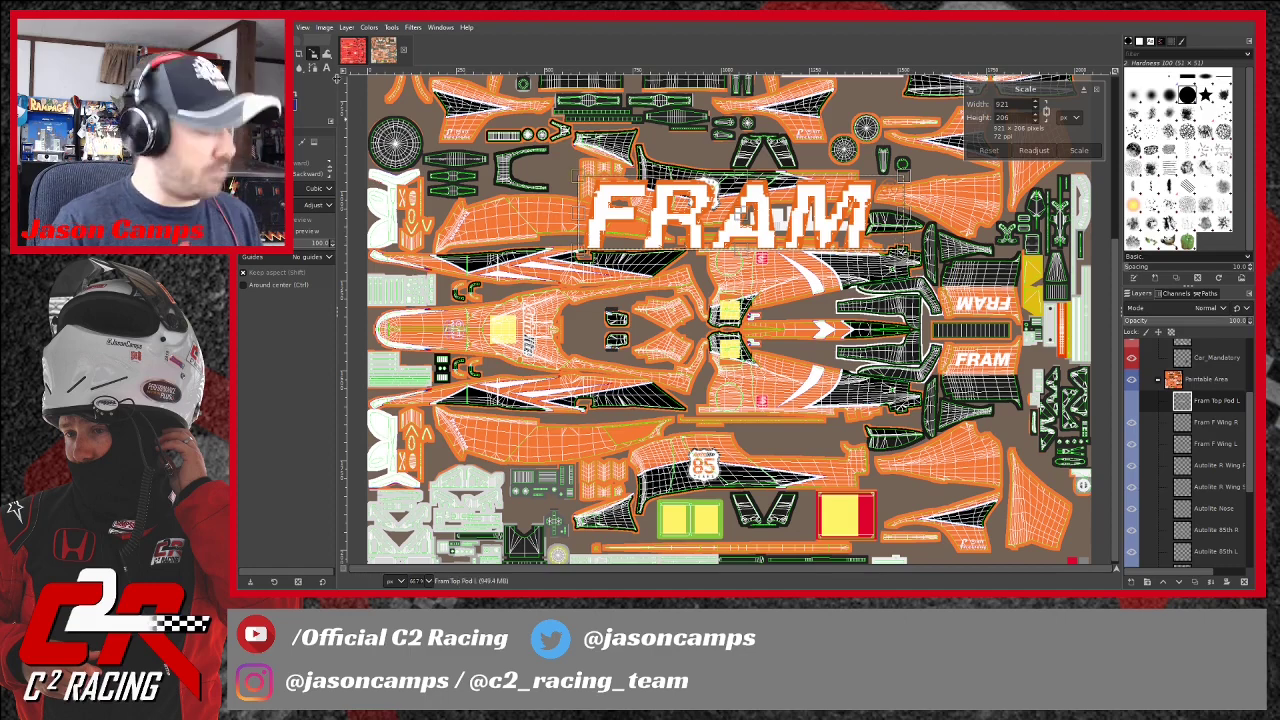
key("Escape")
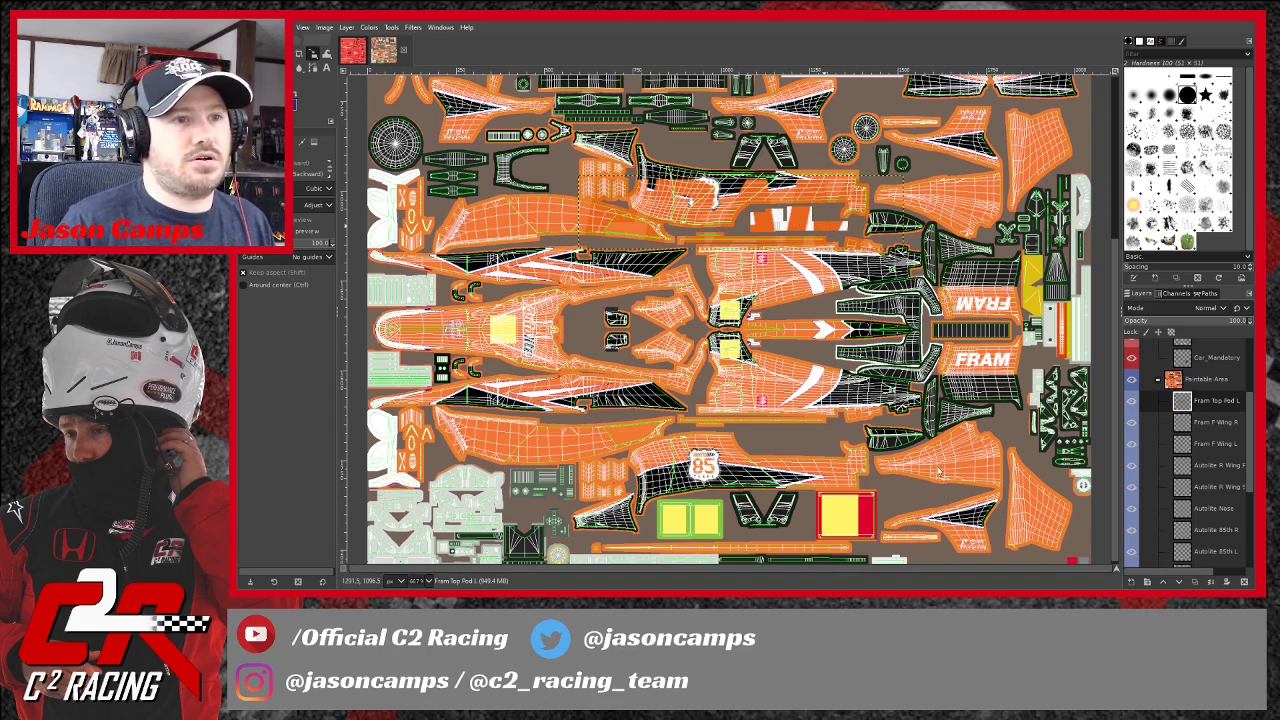
left_click(1032, 524)
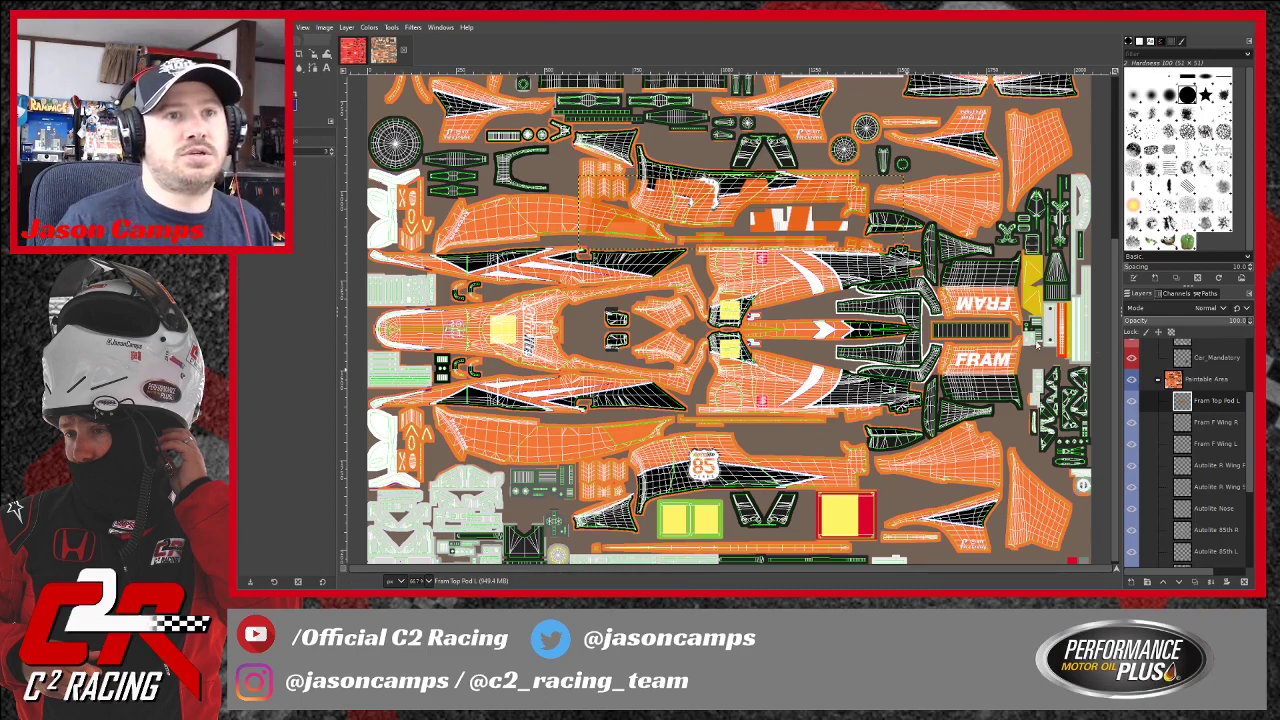
Hide the Mask layer in the Turn Off Before Export group.
scroll(1200, 400, "up", 5)
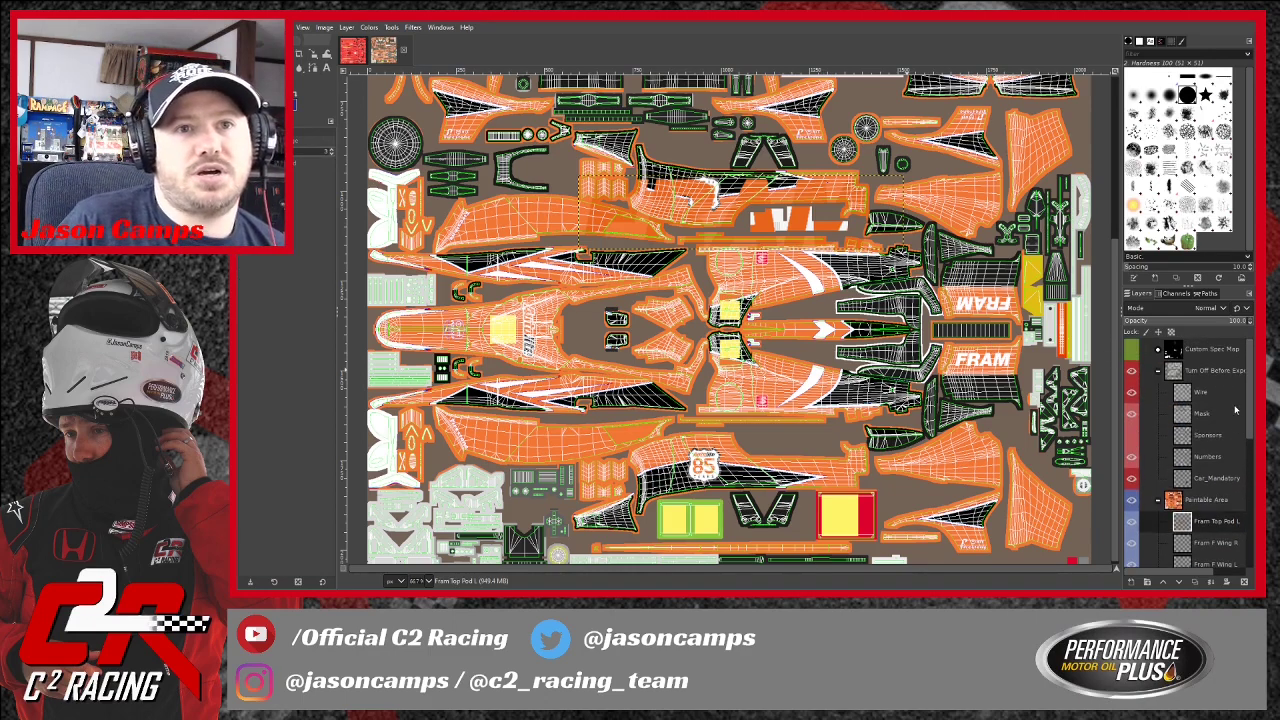
left_click(1158, 350)
scroll(1180, 450, "down", 3)
scroll(1172, 430, "up", 1)
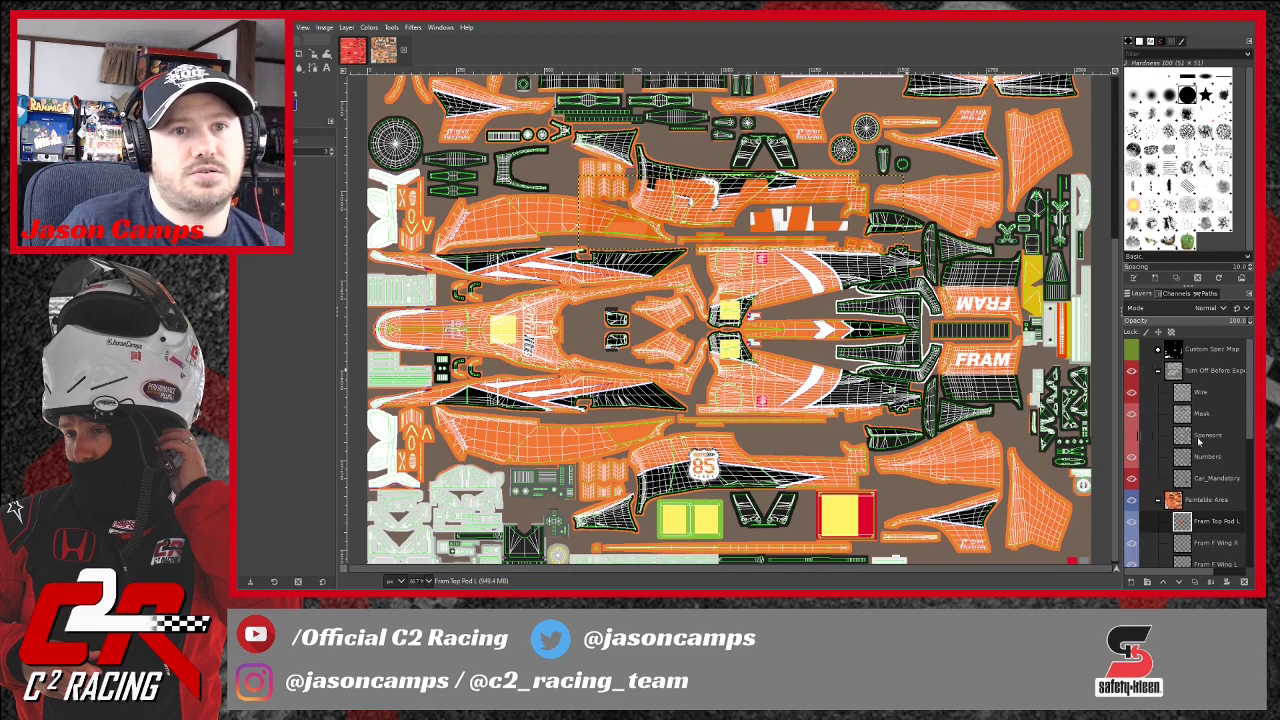
left_click(1131, 416)
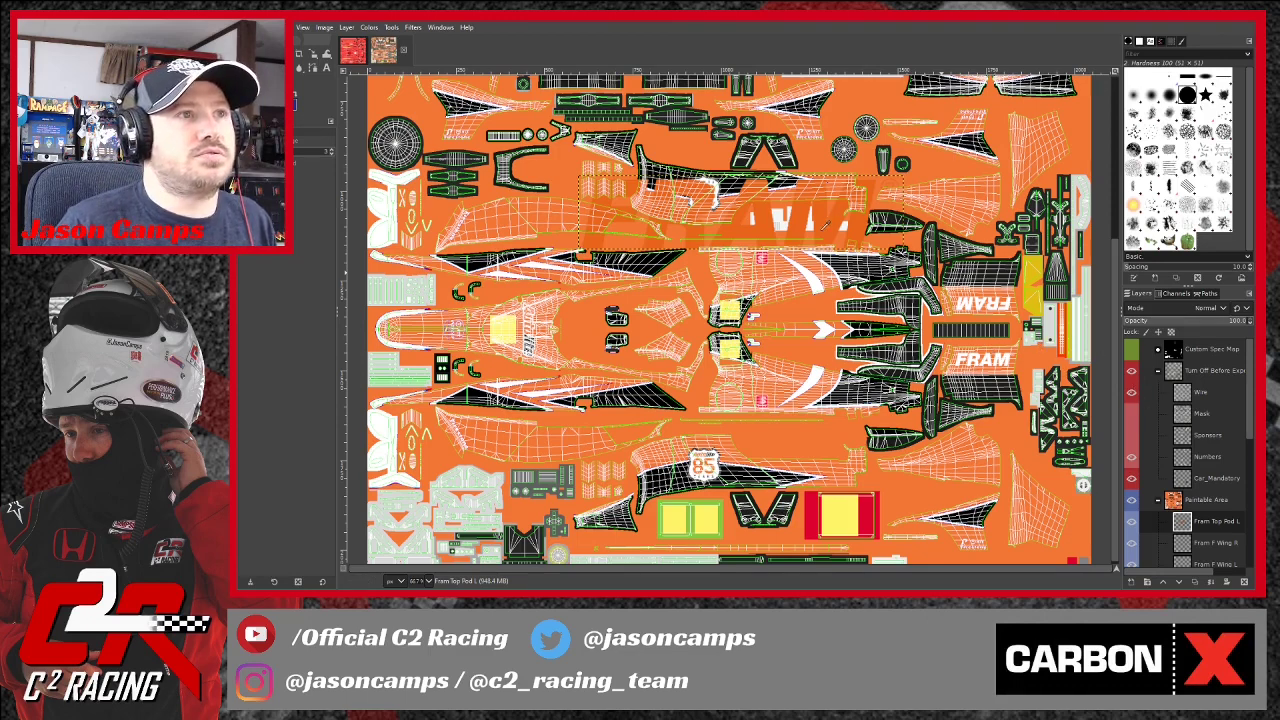
Recolour the FRAM logo on the Fram Top Pod L layer white and scale it down to about 339 × 76 px.
left_click(823, 229)
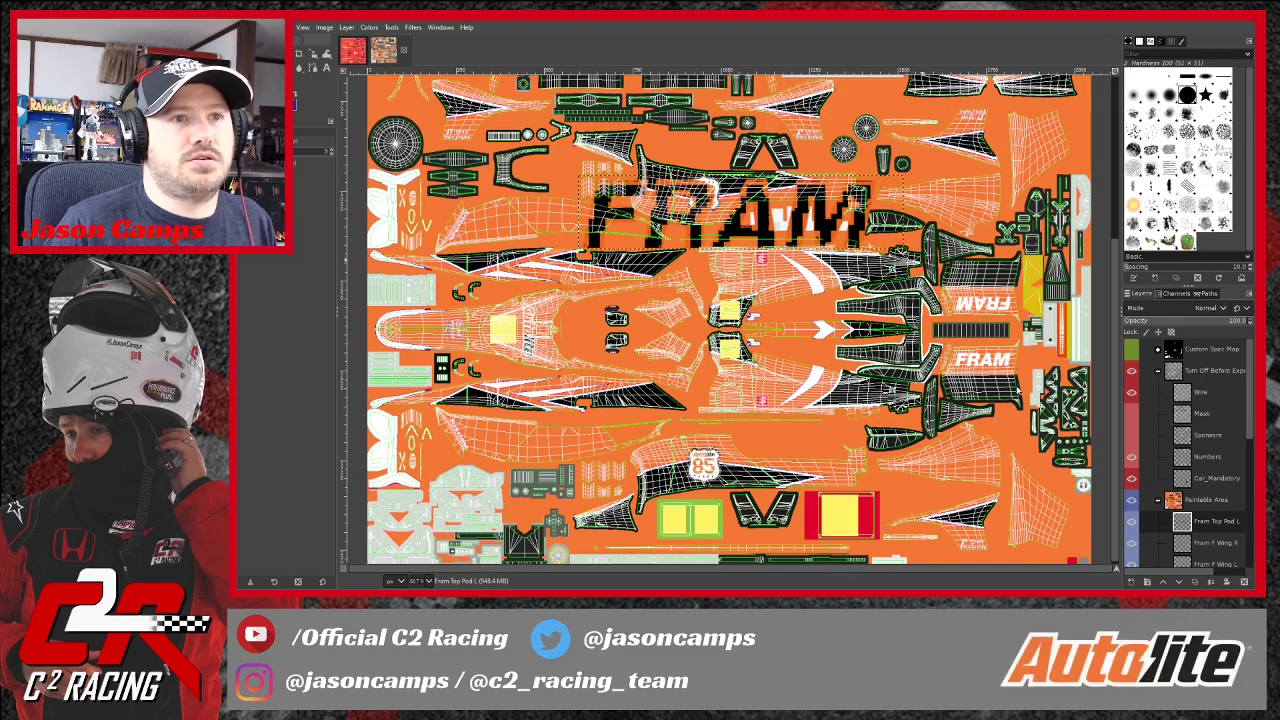
key("ctrl+period")
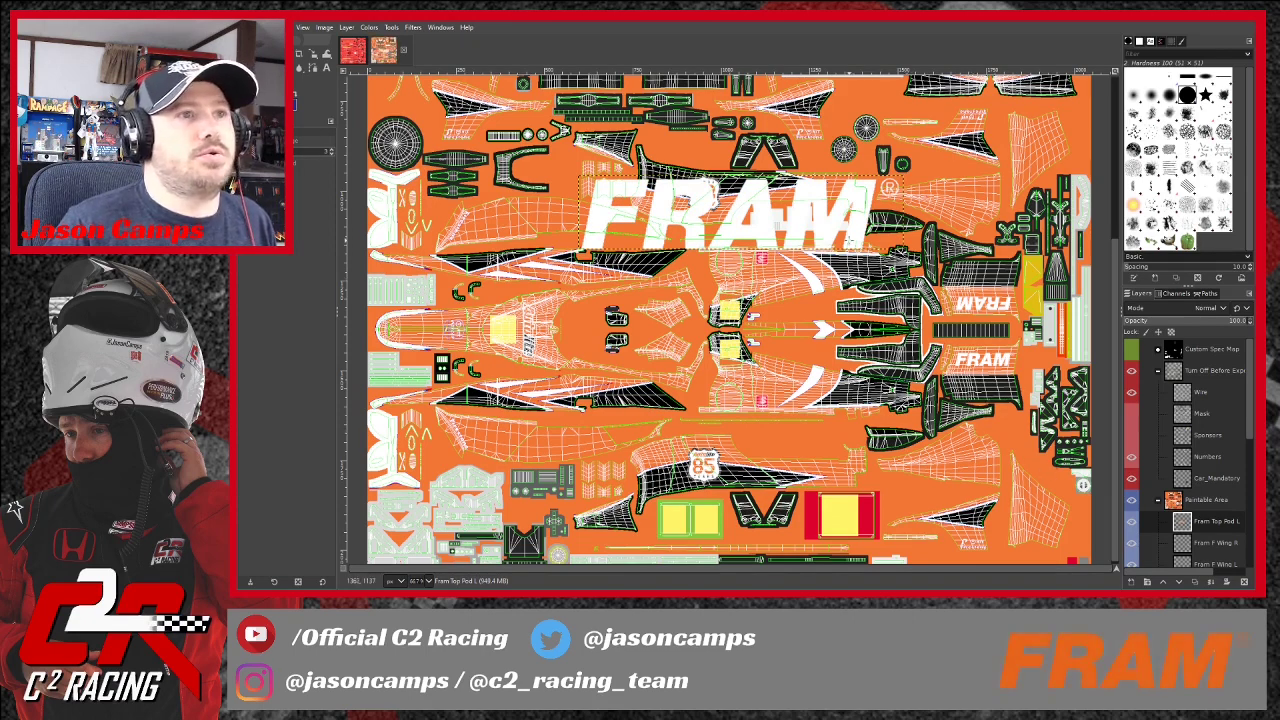
left_click(312, 55)
left_click(720, 207)
left_click_drag(877, 250, 708, 221)
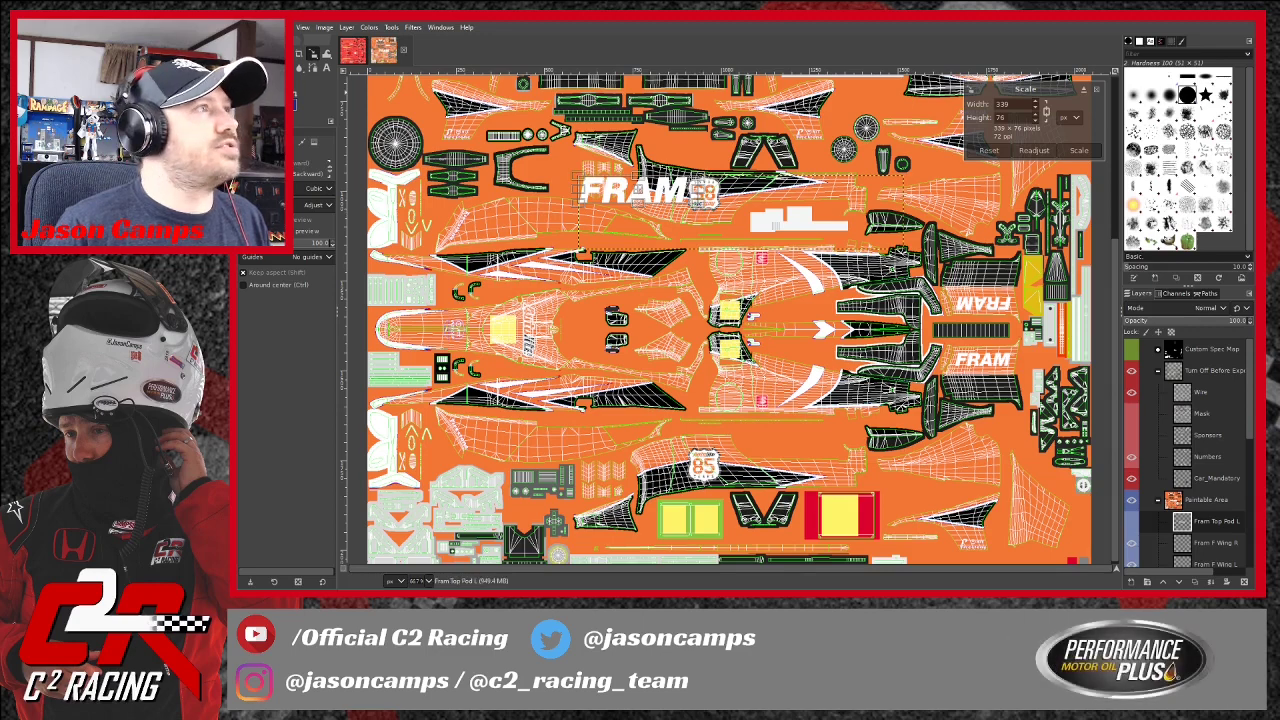
Move the FRAM logo onto the lower front sidepod panel and scale it down to about 264 × 59 px.
key("m")
left_click_drag(640, 190, 522, 438)
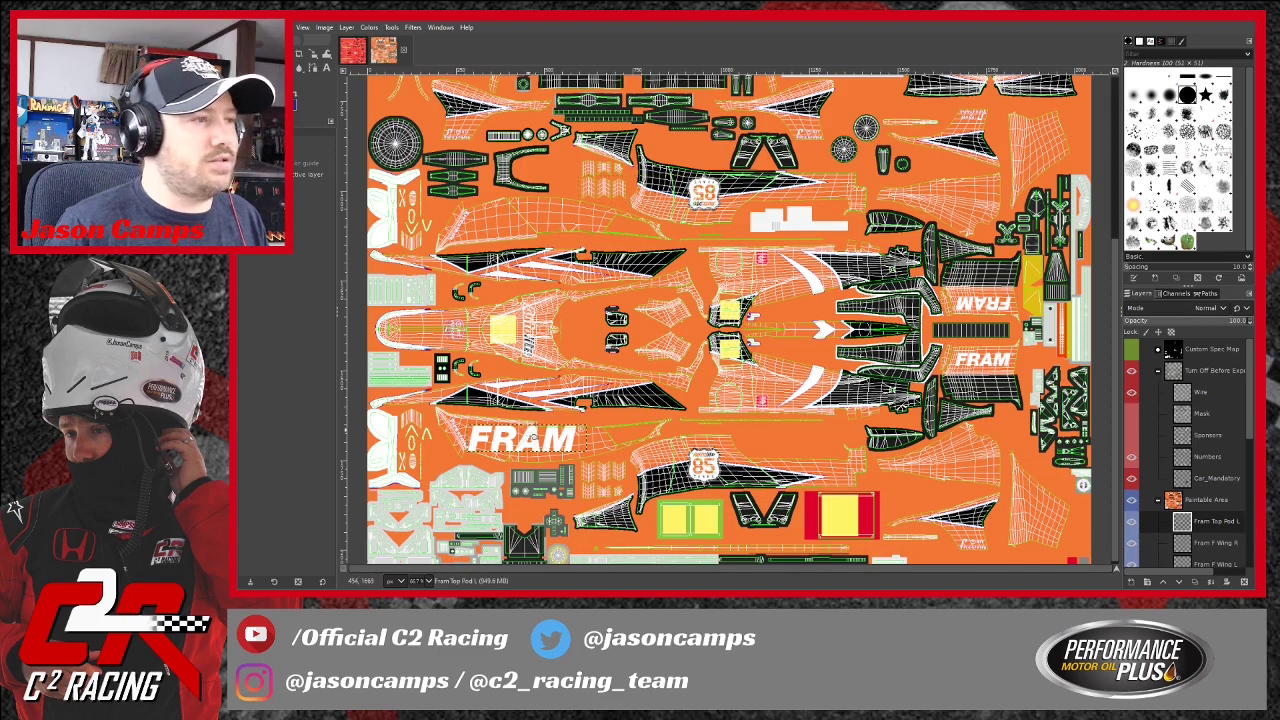
left_click(312, 56)
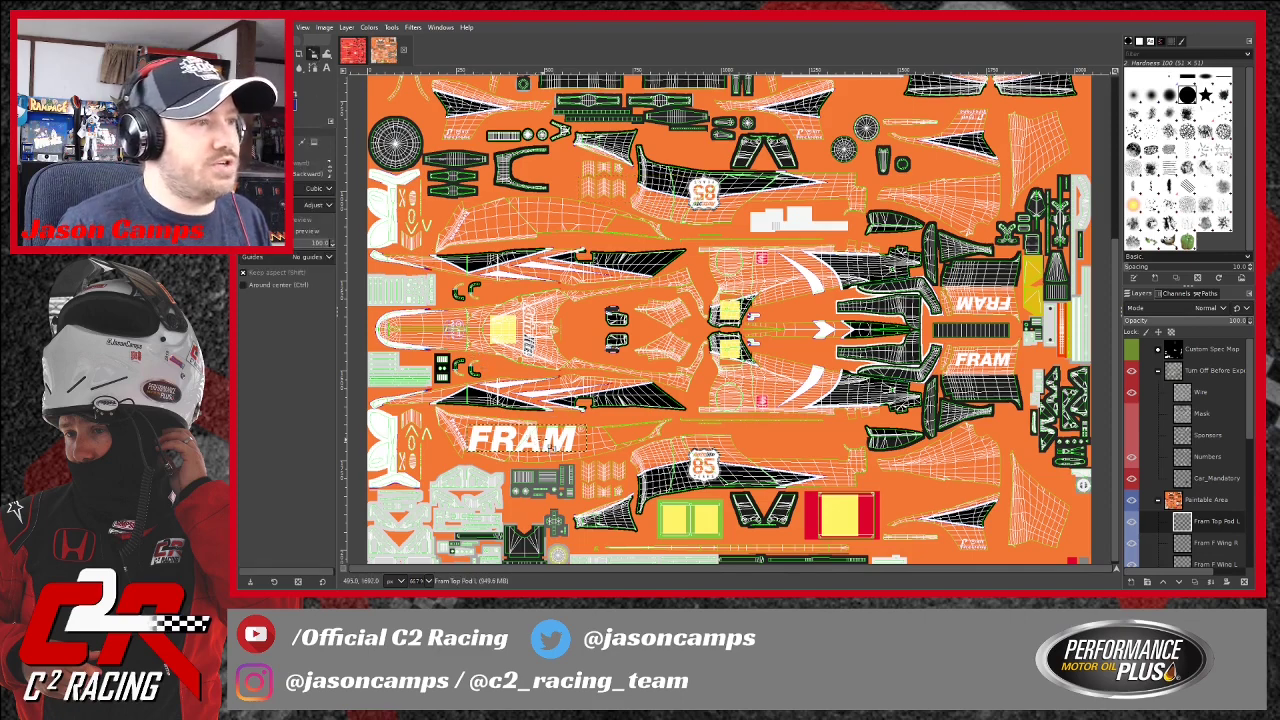
left_click(560, 451)
left_click_drag(600, 459, 575, 452)
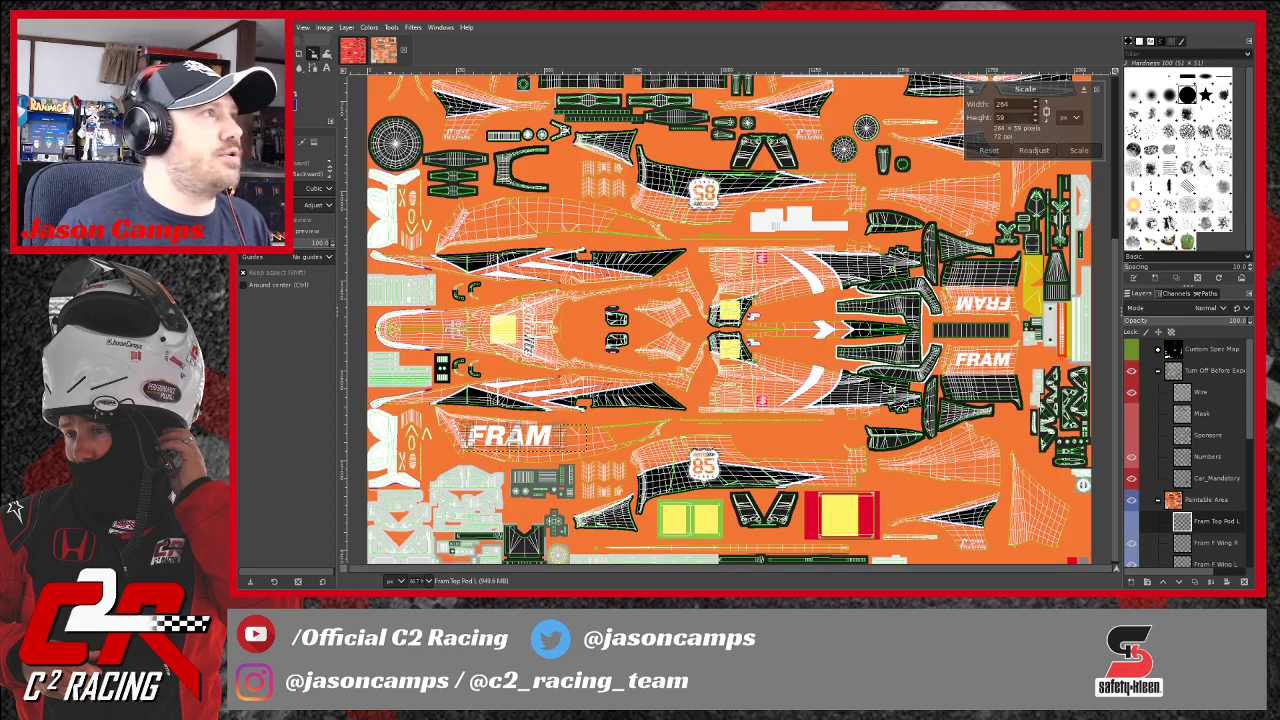
key("Return")
left_click_drag(532, 436, 551, 440)
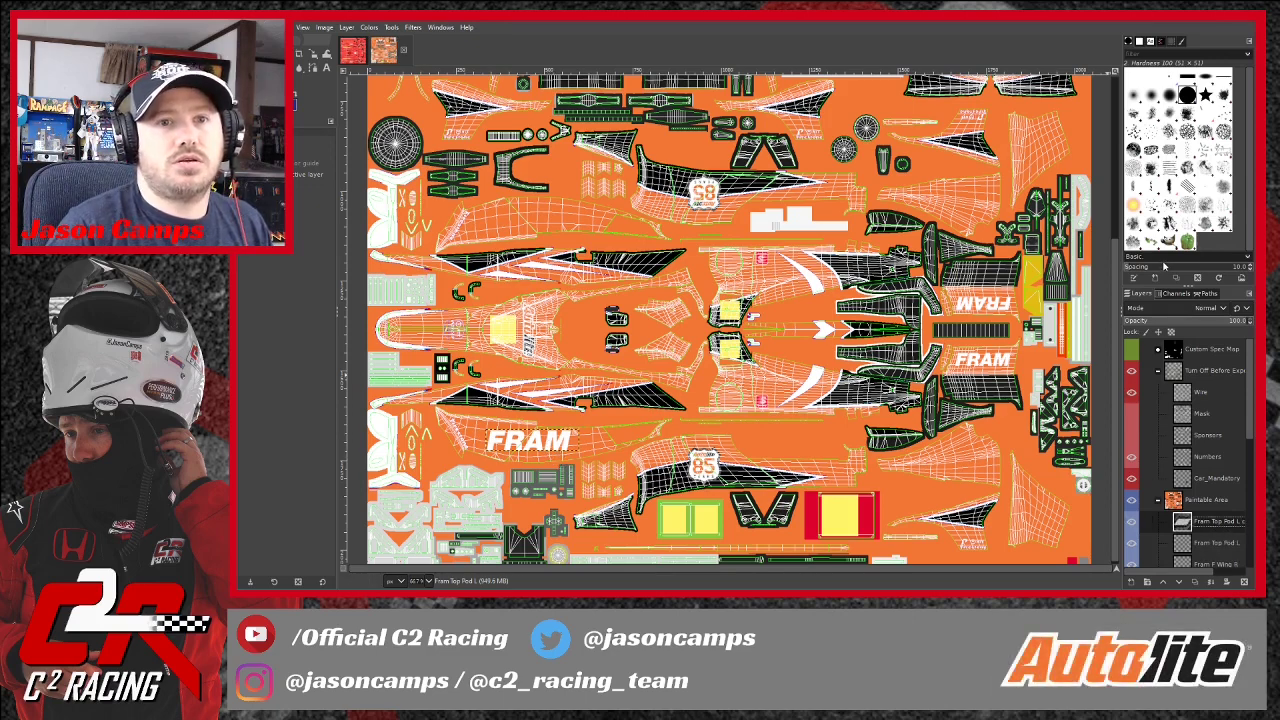
Duplicate the Fram Top Pod L layer and name the copy Fram Top Pod R.
key("shift+ctrl+d")
double_click(1237, 520)
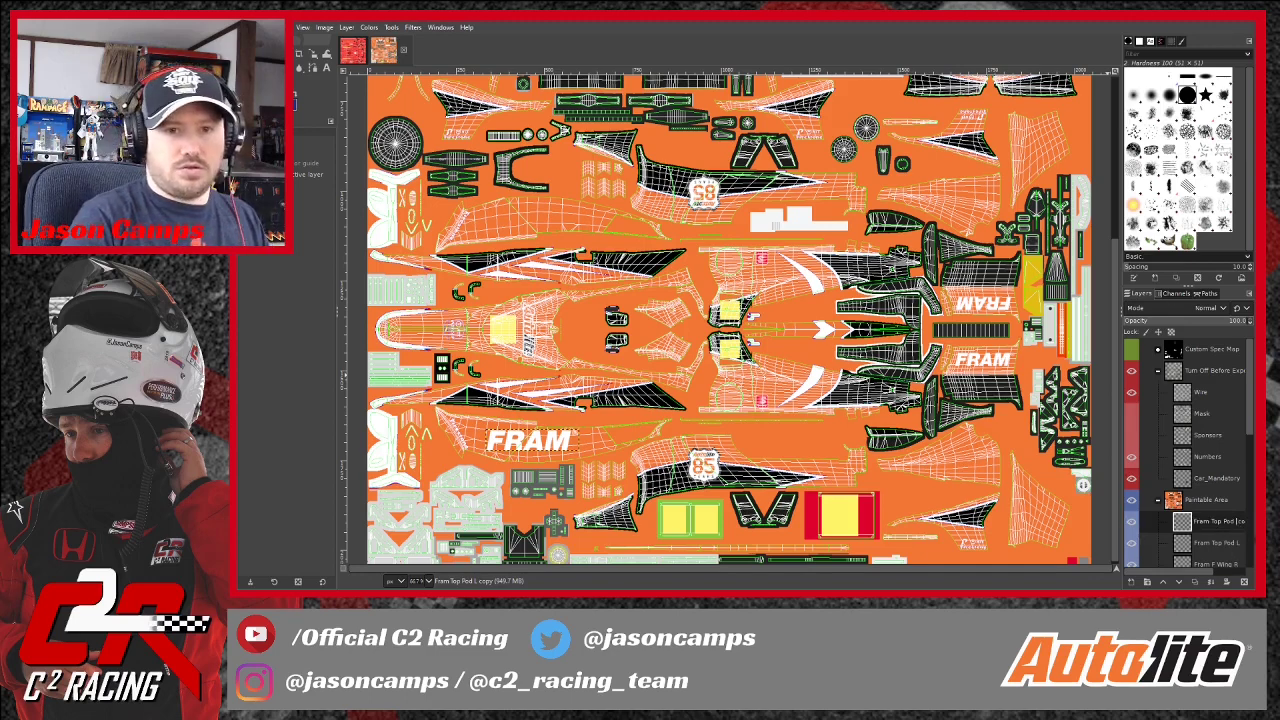
type("Fram Top Pod R")
key("Return")
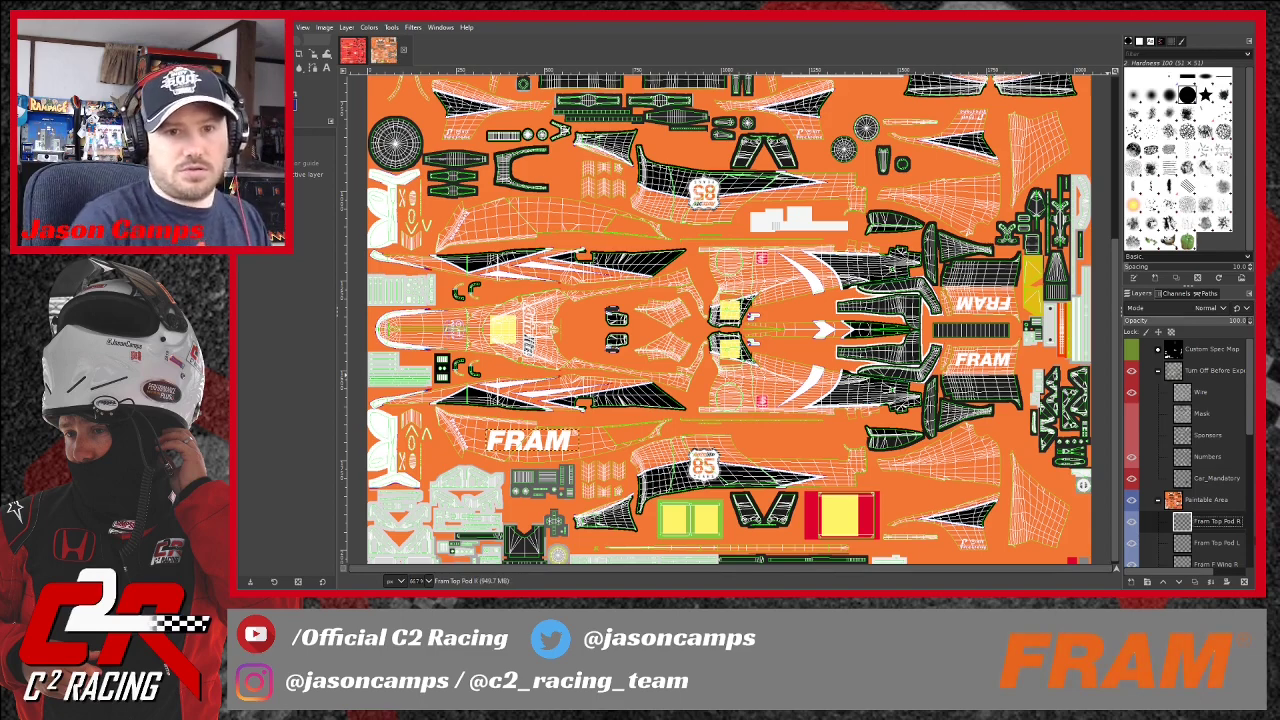
Rotate the FRAM logo on the Fram Top Pod R layer by 180 degrees.
left_click(356, 65)
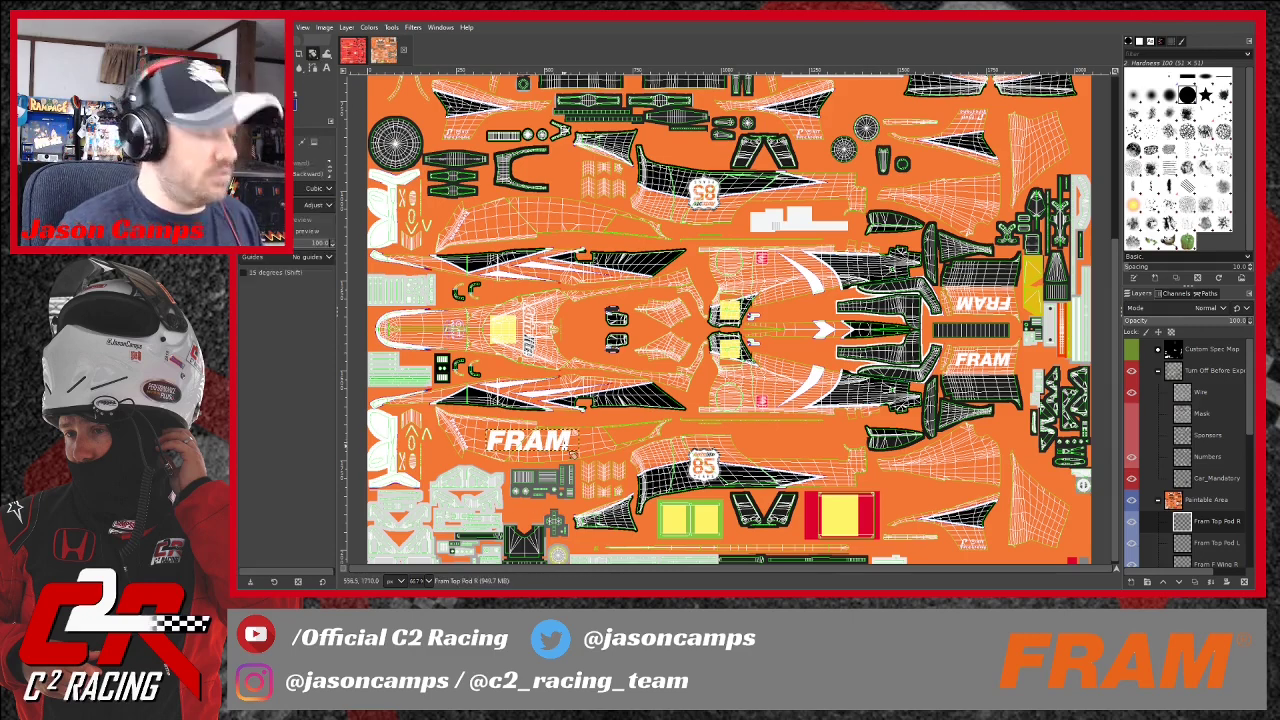
left_click_drag(578, 458, 485, 440)
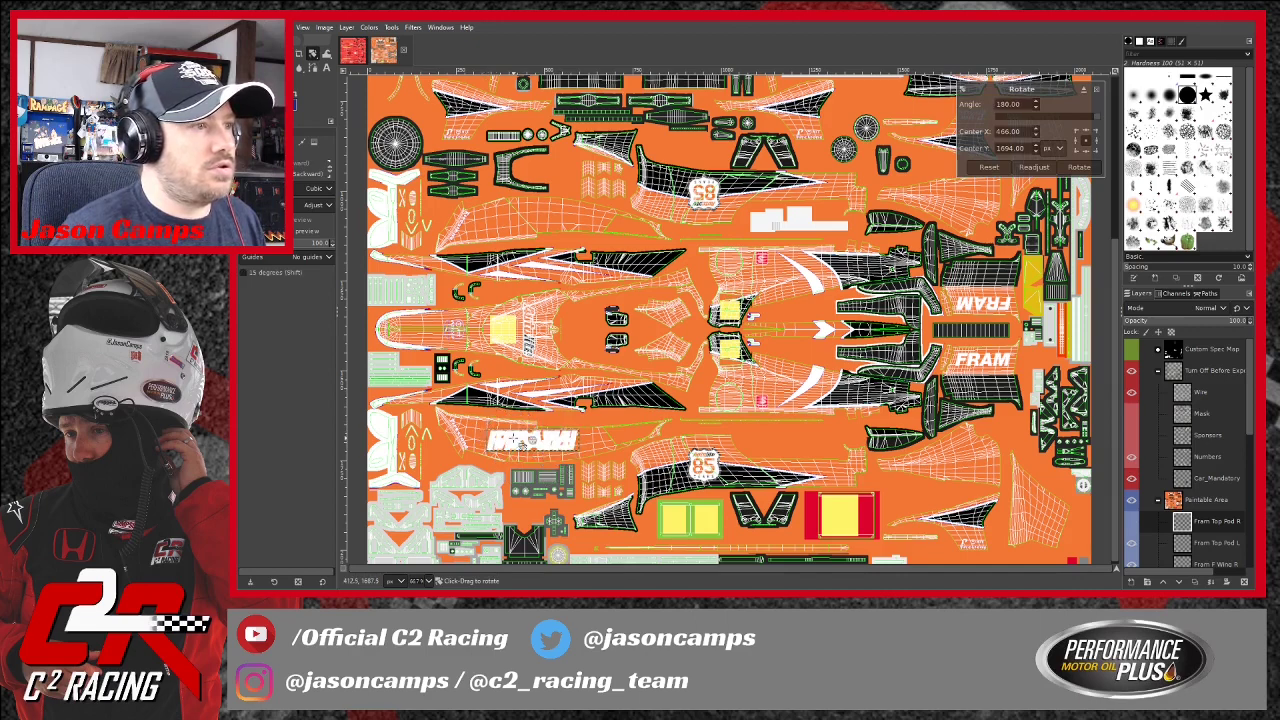
key("Return")
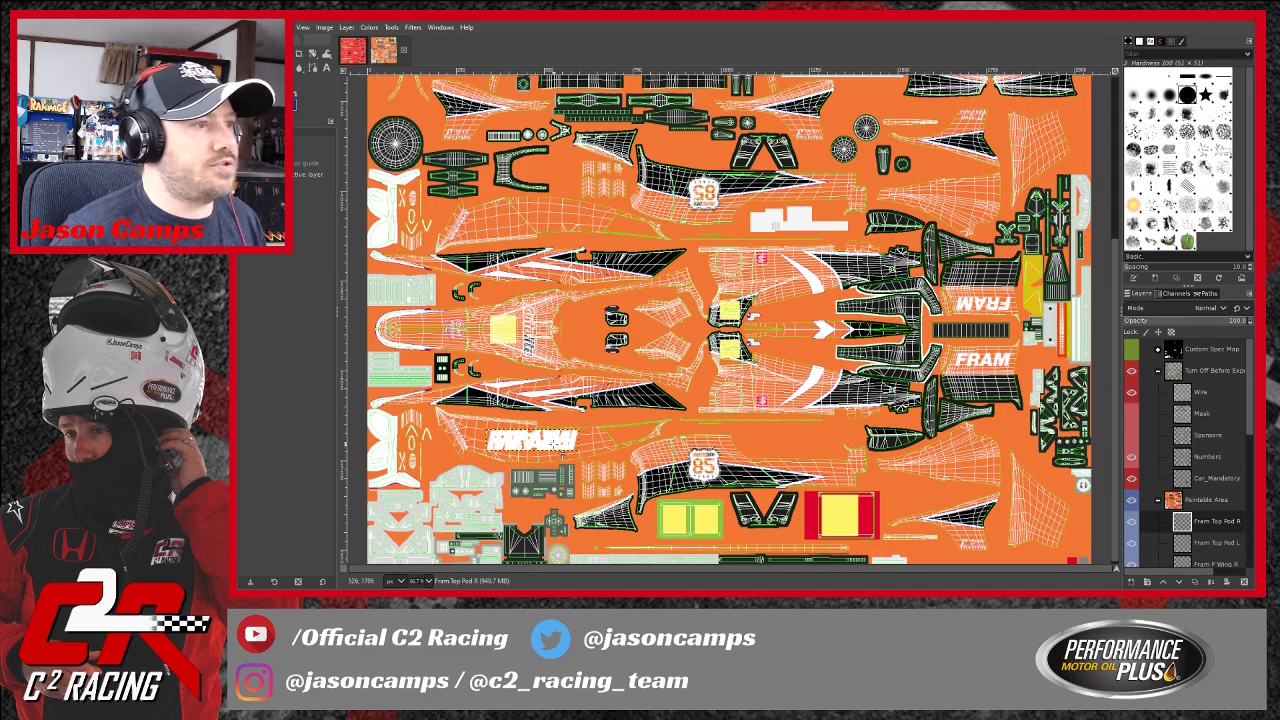
Move the rotated FRAM logo straight up from the lower front sidepod panel, past the nose section, towards the matching upper sidepod panel.
key("Up")
key("Up")
key("Up")
key("Up")
key("Up")
key("Up")
key("Up")
key("Up")
key("Up")
key("Up")
key("Up")
key("Up")
key("Up")
key("Up")
key("Up")
key("Up")
key("Up")
key("Up")
key("Up")
key("Up")
key("Up")
key("Up")
key("Up")
key("Up")
key("Up")
key("Up")
key("Up")
key("Up")
key("Up")
key("Up")
key("Up")
key("Up")
key("Up")
key("Up")
key("Up")
key("Up")
key("Up")
key("Up")
key("Up")
key("Up")
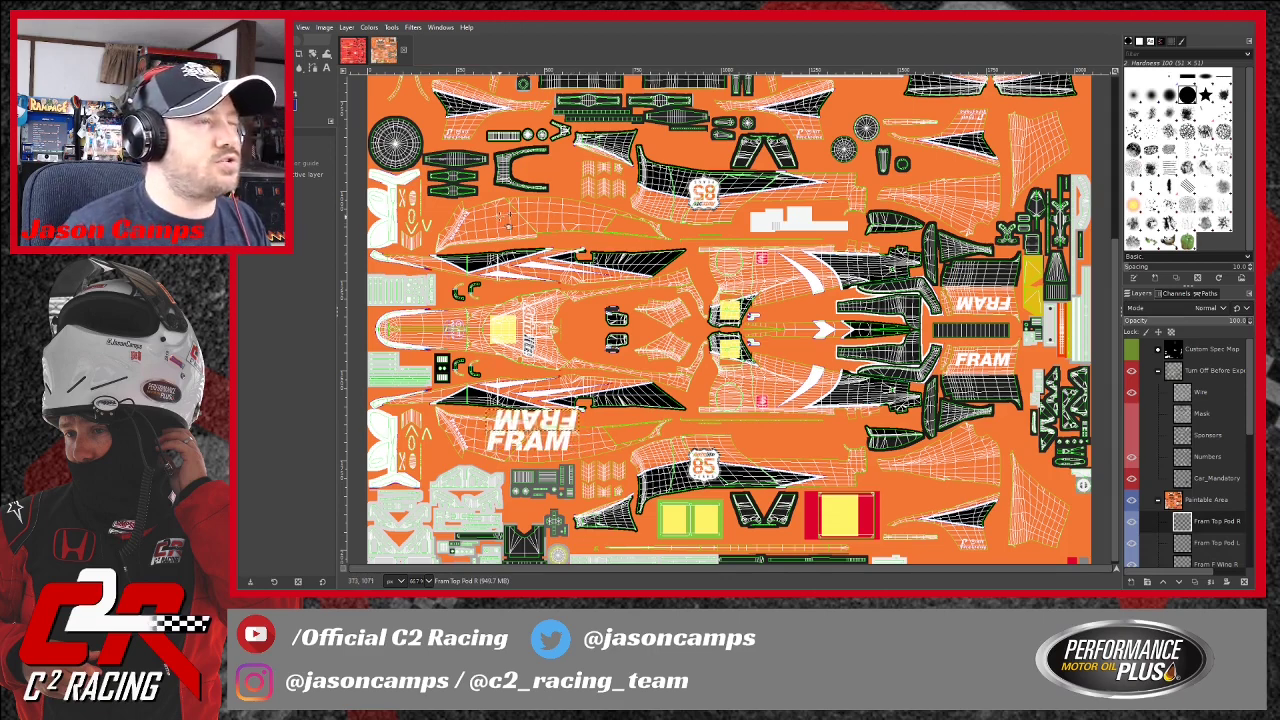
key("Up")
key("Up")
key("Up")
key("Up")
key("Up")
key("Up")
key("Up")
key("Up")
key("Up")
key("Up")
key("Up")
key("Up")
key("Up")
key("Up")
key("Up")
key("Up")
key("Up")
key("Up")
key("Up")
key("Up")
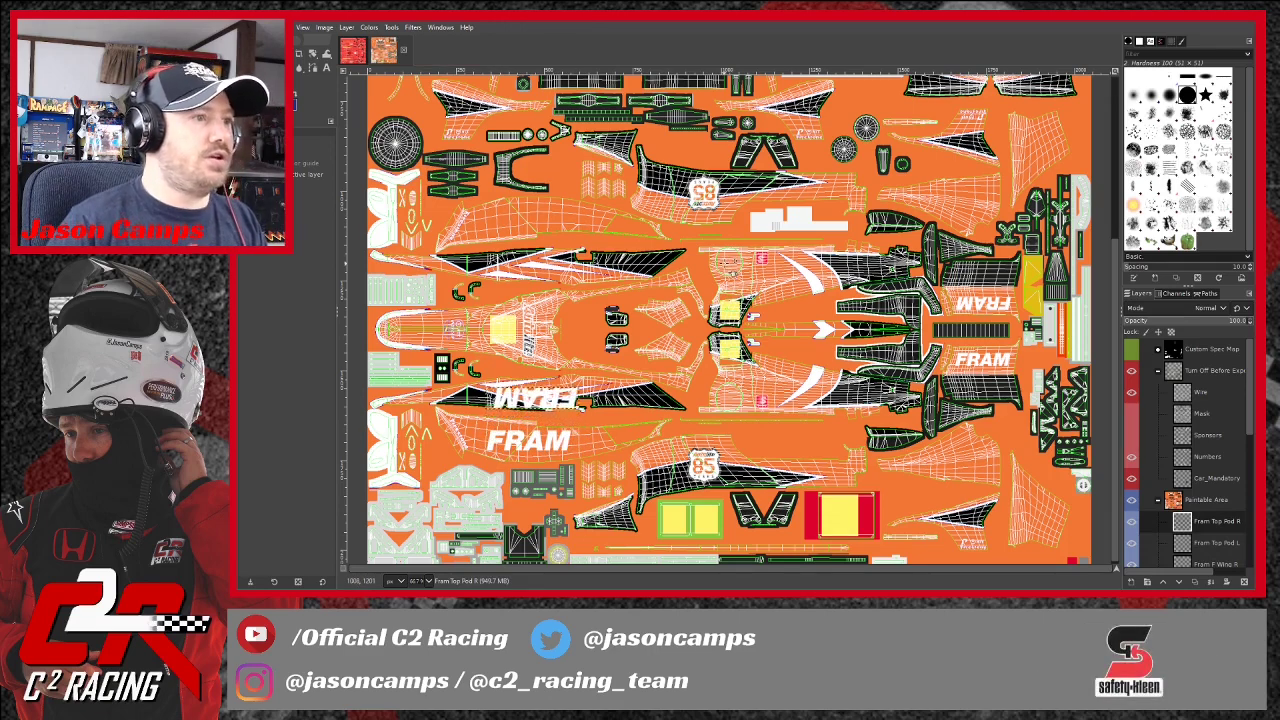
key("Up")
key("Up")
key("Up")
key("Up")
key("Up")
key("Up")
key("Up")
key("Up")
key("Up")
key("Up")
key("Up")
key("Up")
key("Up")
key("Up")
key("Up")
key("Up")
key("Up")
key("Up")
key("Up")
key("Up")
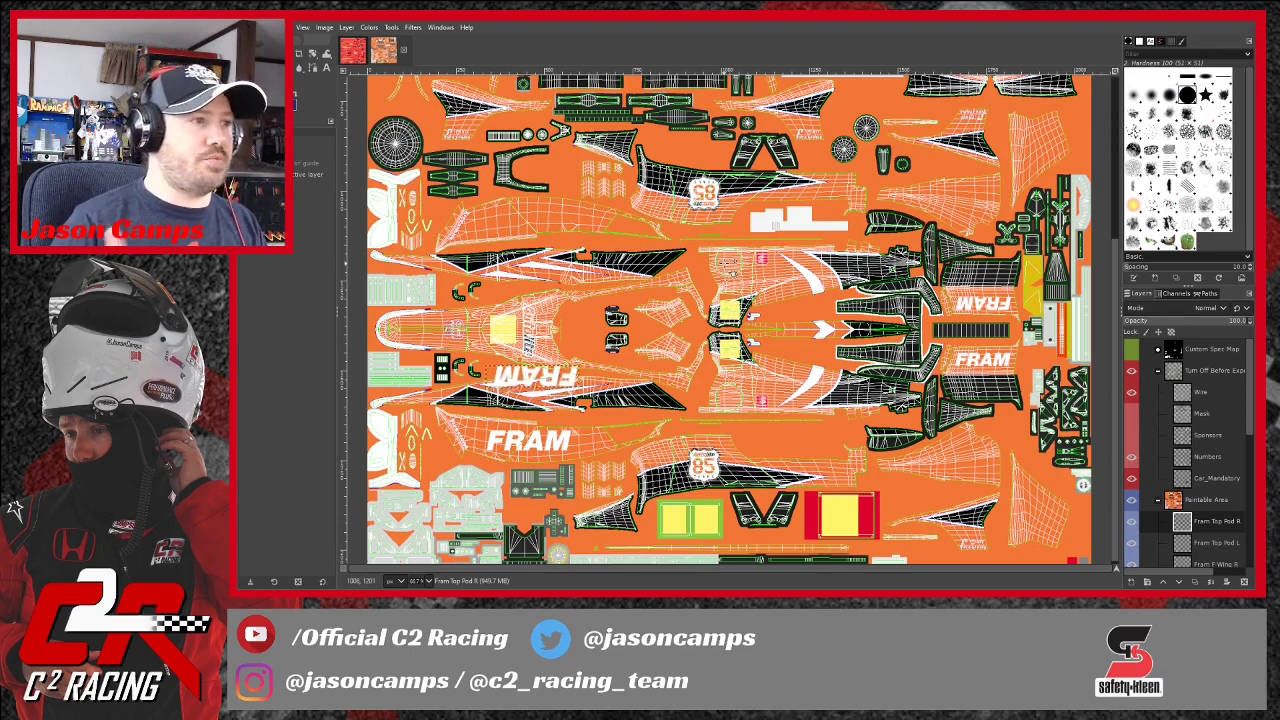
key("Up")
key("Up")
key("Up")
key("Up")
key("Up")
key("Up")
key("Up")
key("Up")
key("Up")
key("Up")
key("Up")
key("Up")
key("Up")
key("Up")
key("Up")
key("Up")
key("Up")
key("Up")
key("Up")
key("Up")
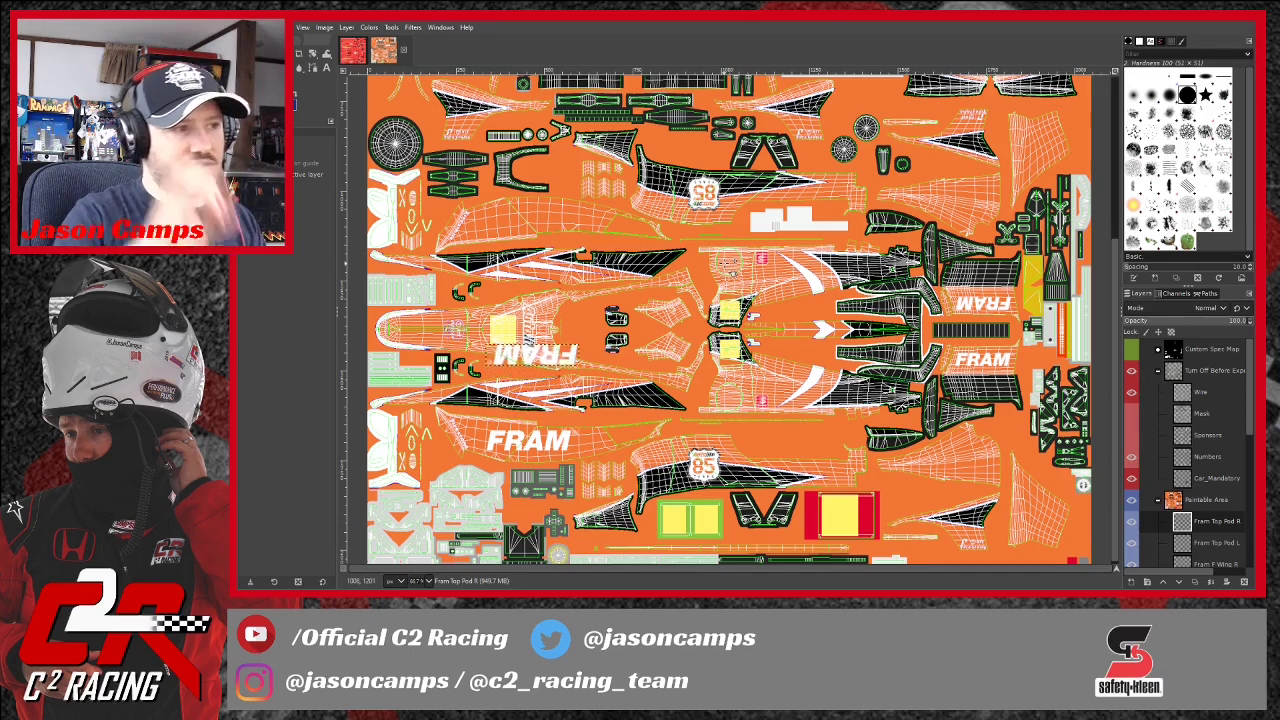
key("Up")
key("Up")
key("Up")
key("Up")
key("Up")
key("Up")
key("Up")
key("Up")
key("Up")
key("Up")
key("Up")
key("Up")
key("Up")
key("Up")
key("Up")
key("Up")
key("Up")
key("Up")
key("Up")
key("Up")
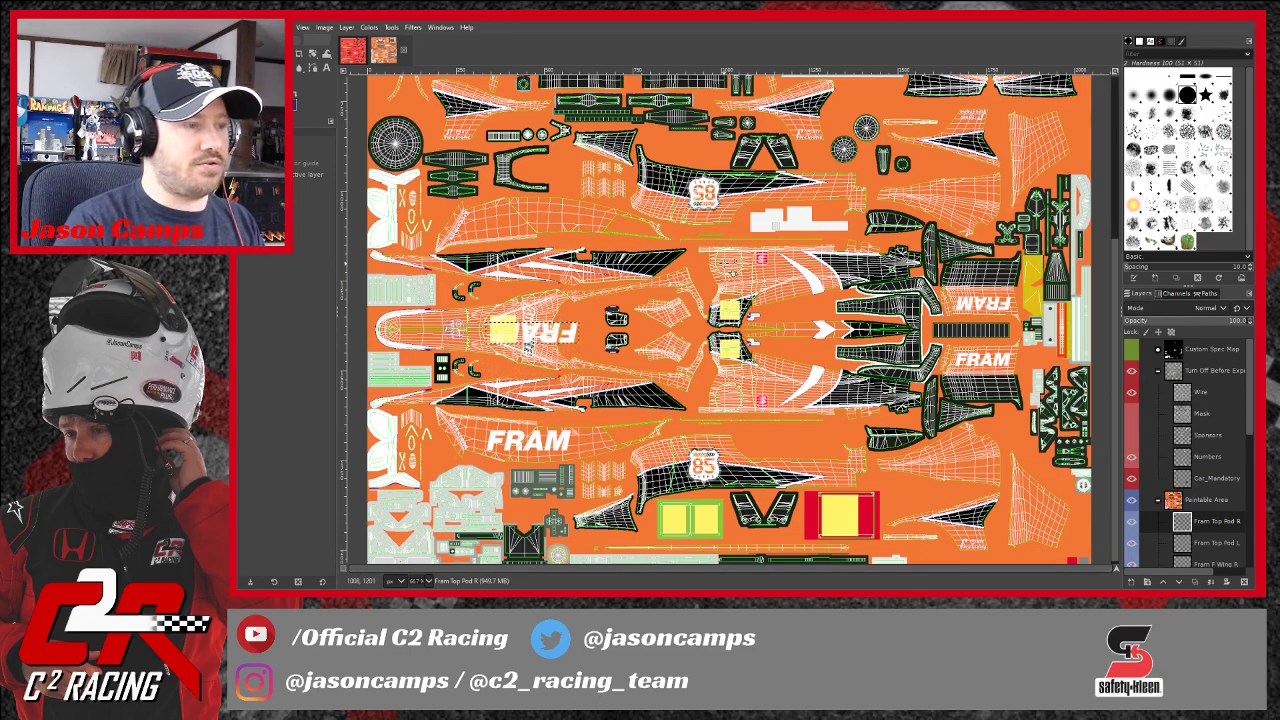
key("Up")
key("Up")
key("Up")
key("Up")
key("Up")
key("Up")
key("Up")
key("Up")
key("Up")
key("Up")
key("Up")
key("Up")
key("Up")
key("Up")
key("Up")
key("Up")
key("Up")
key("Up")
key("Up")
key("Up")
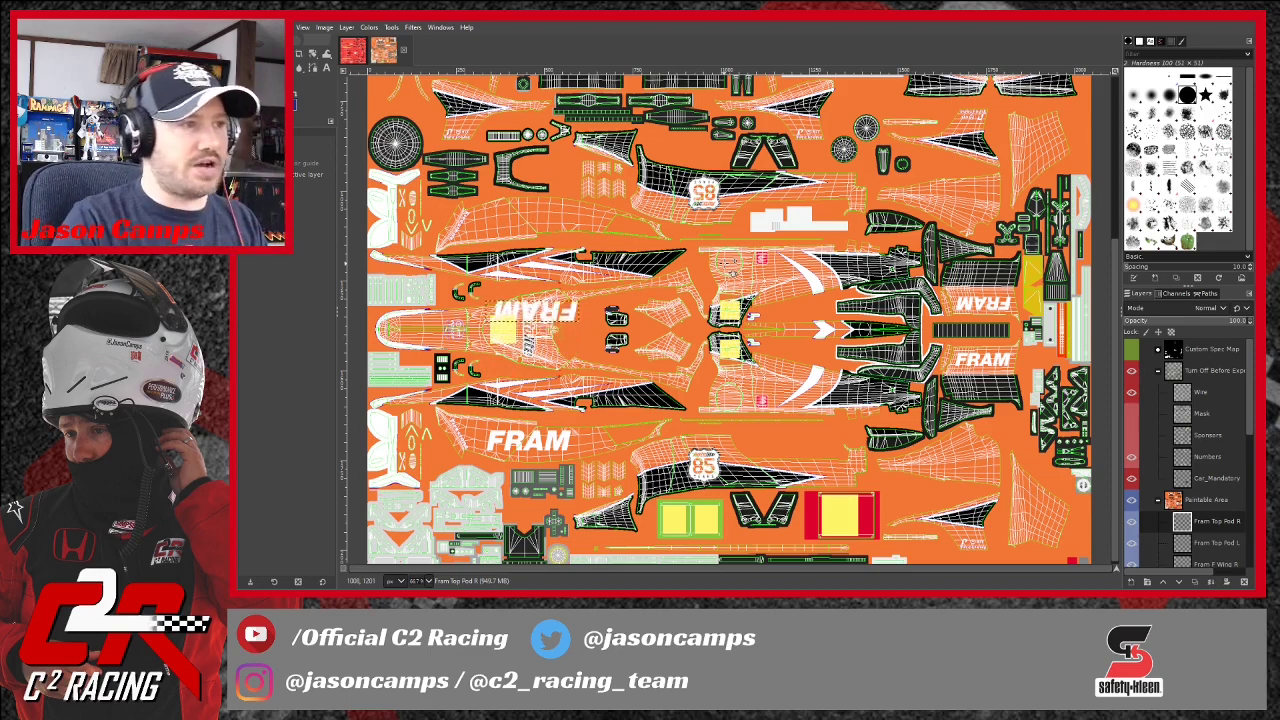
Move the rotated FRAM logo on the Fram Top Pod R layer straight up onto the matching upper sidepod panel.
key("Up")
key("Up")
key("Up")
key("Up")
key("Up")
key("Up")
key("Up")
key("Up")
key("Up")
key("Up")
key("Up")
key("Up")
key("Up")
key("Up")
key("Up")
key("Up")
key("Up")
key("Up")
key("Up")
key("Up")
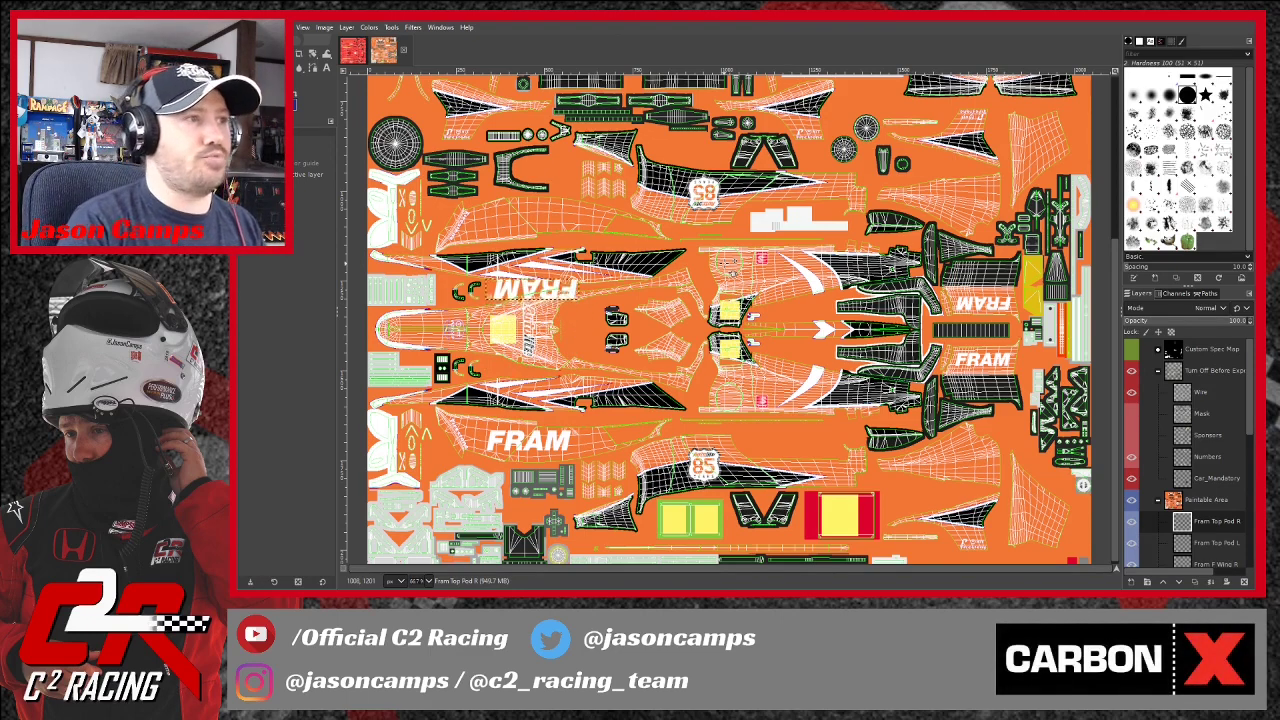
key("Up")
key("Up")
key("Up")
key("Up")
key("Up")
key("Up")
key("Up")
key("Up")
key("Up")
key("Up")
key("Up")
key("Up")
key("Up")
key("Up")
key("Up")
key("Up")
key("Up")
key("Up")
key("Up")
key("Up")
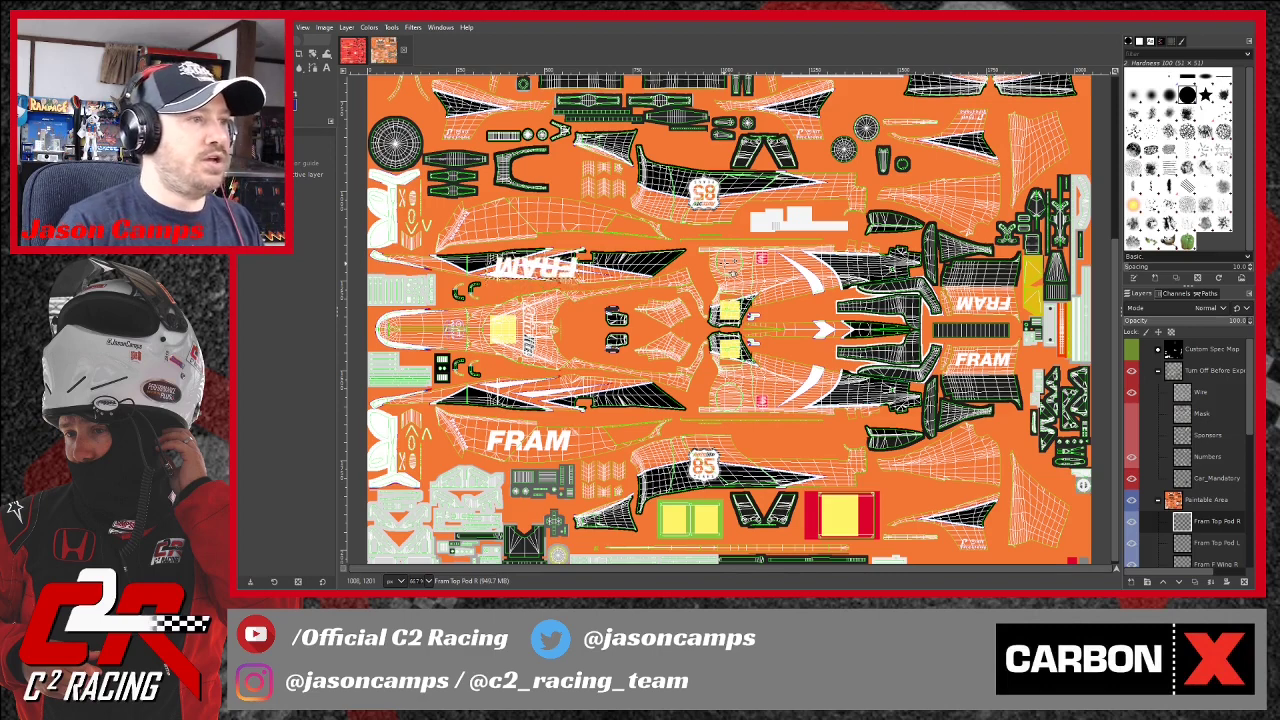
key("Up")
key("Up")
key("Up")
key("Up")
key("Up")
key("Up")
key("Up")
key("Up")
key("Up")
key("Up")
key("Up")
key("Up")
key("Up")
key("Up")
key("Up")
key("Up")
key("Up")
key("Up")
key("Up")
key("Up")
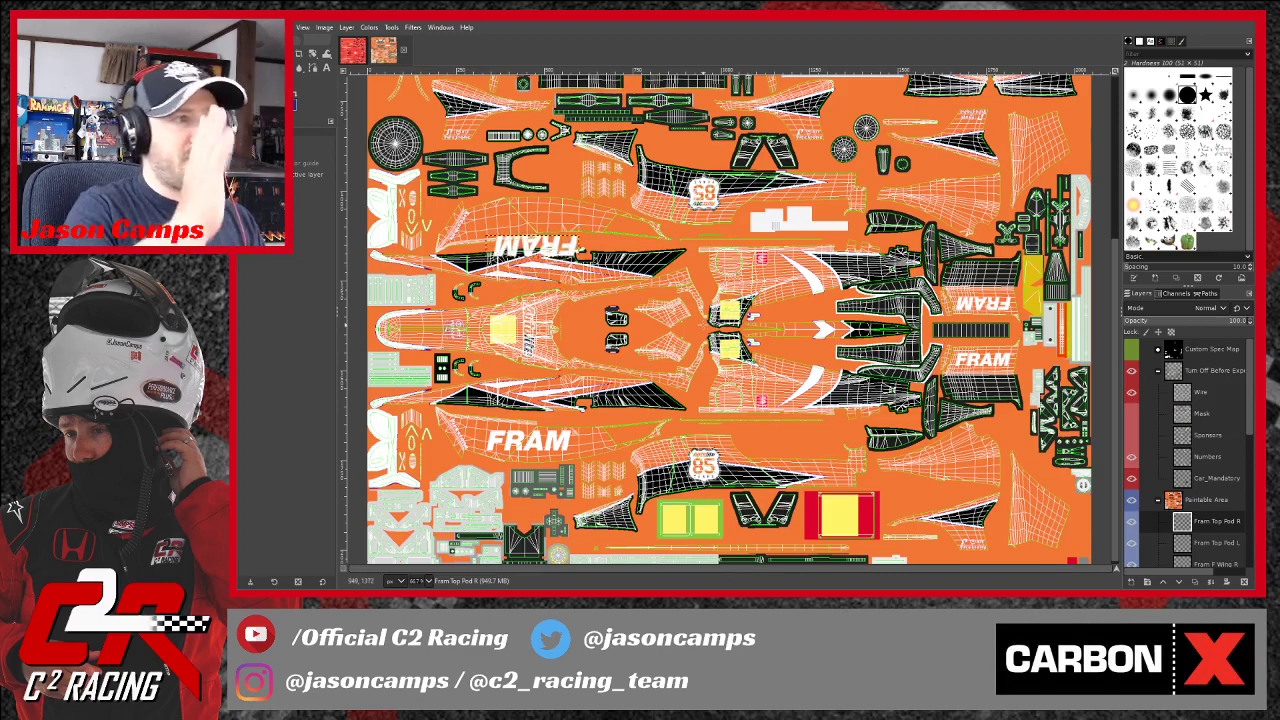
key("Up")
key("Up")
key("Up")
key("Up")
key("Up")
key("Up")
key("Up")
key("Up")
key("Up")
key("Up")
key("Up")
key("Up")
key("Up")
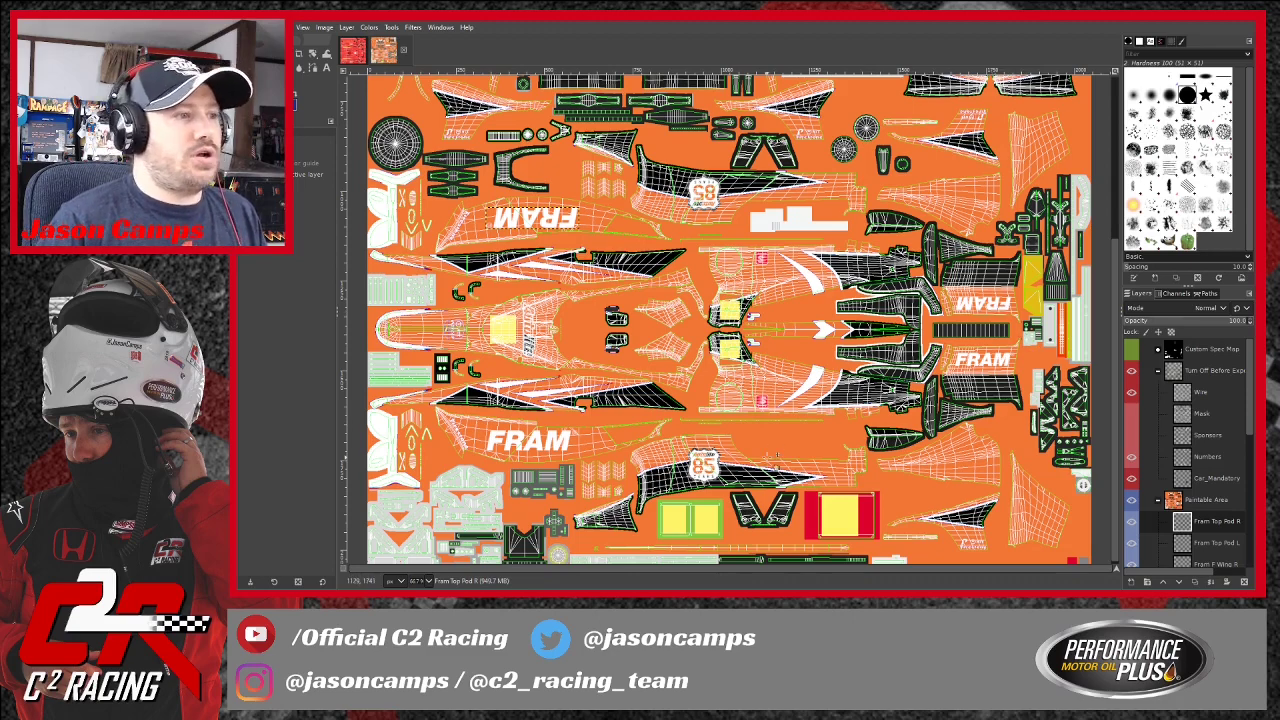
Look over the upper and lower parts of the livery template for the next panel that needs a FRAM logo.
scroll(765, 463, "down", 1)
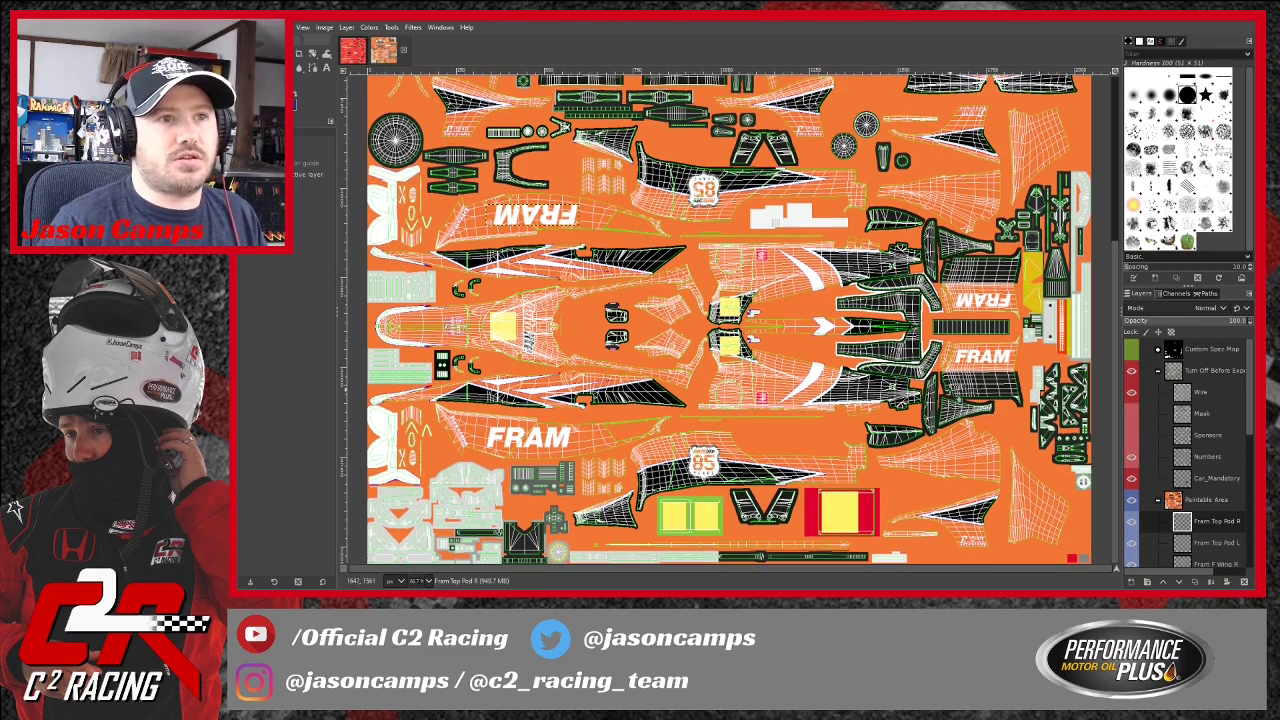
scroll(952, 390, "up", 5)
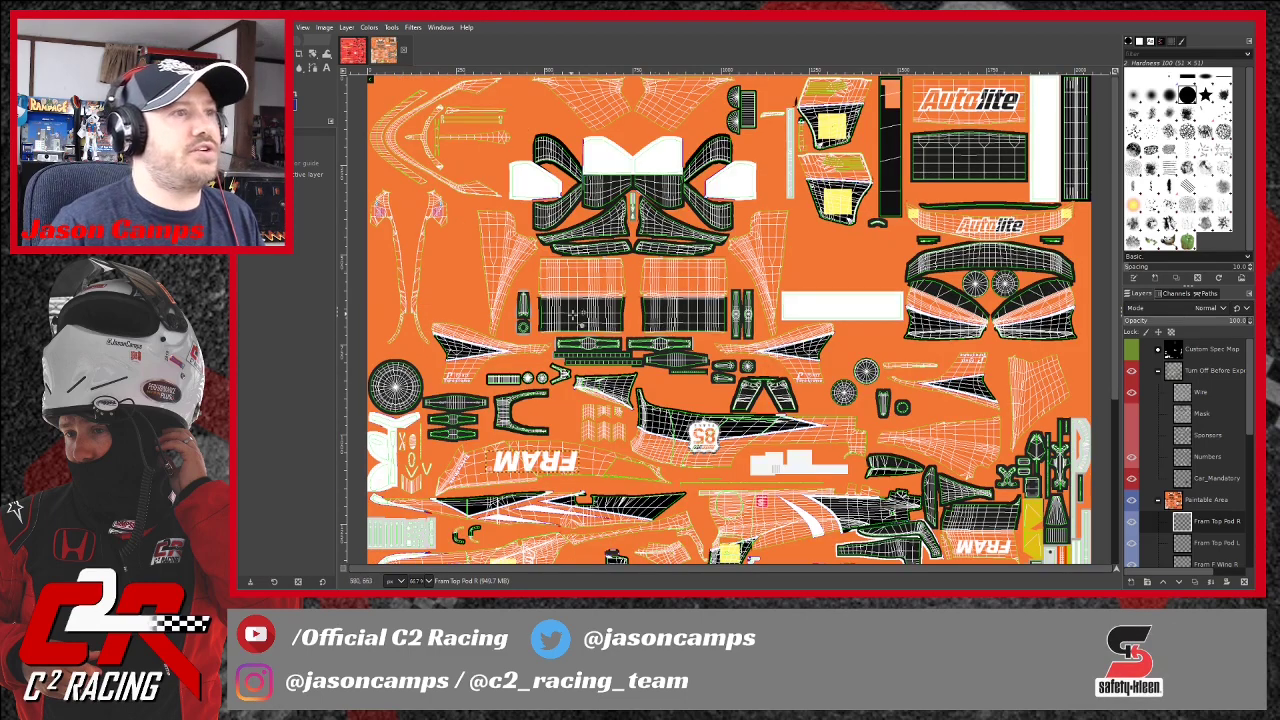
scroll(729, 318, "down", 5)
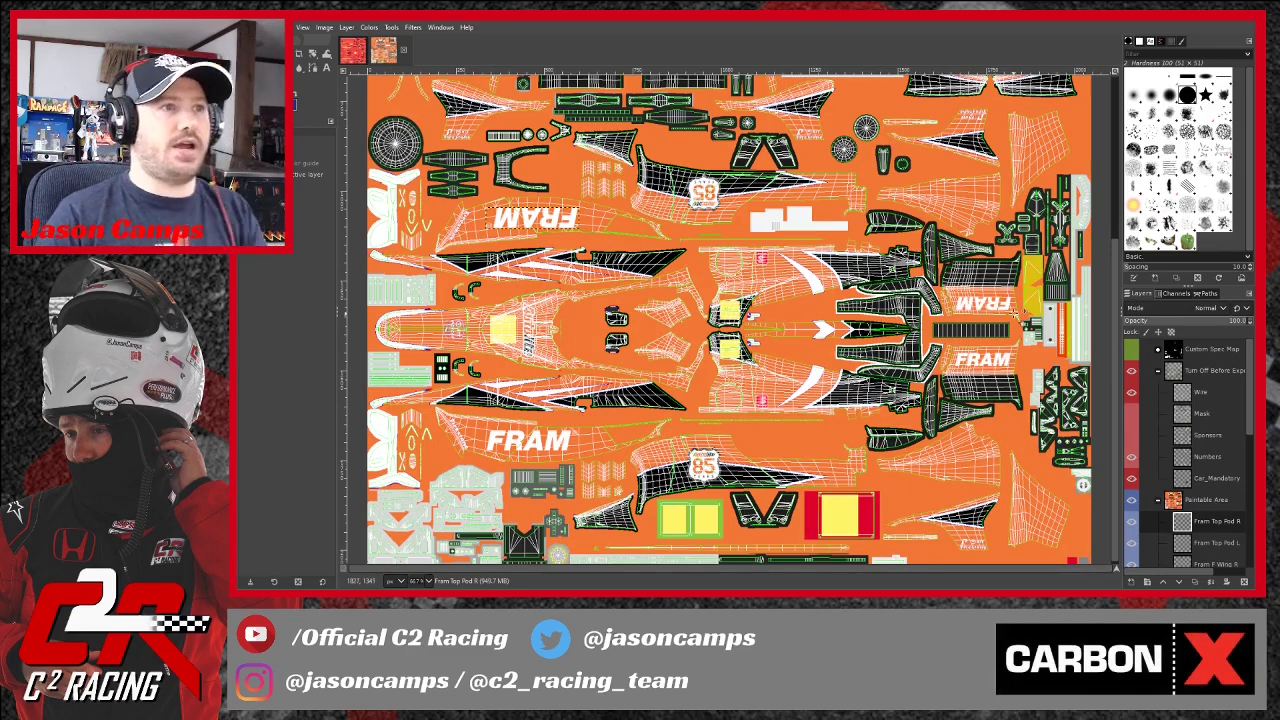
scroll(634, 310, "up", 5)
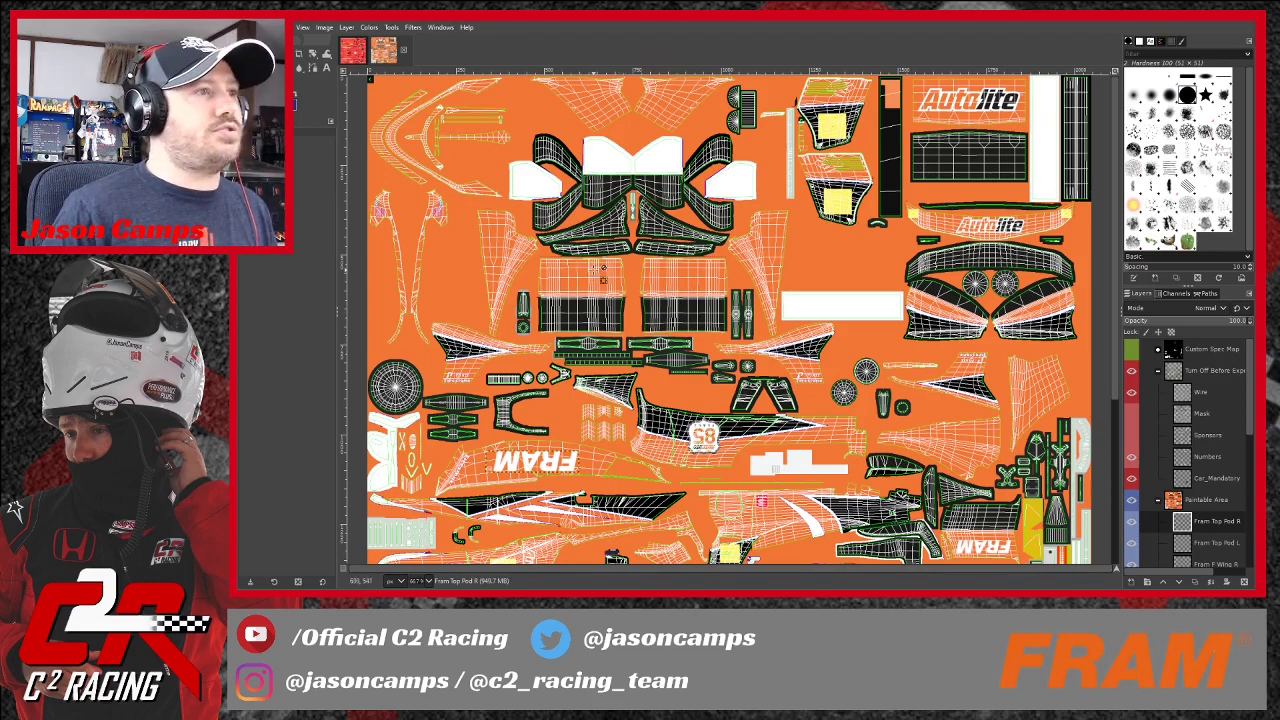
scroll(876, 436, "down", 3)
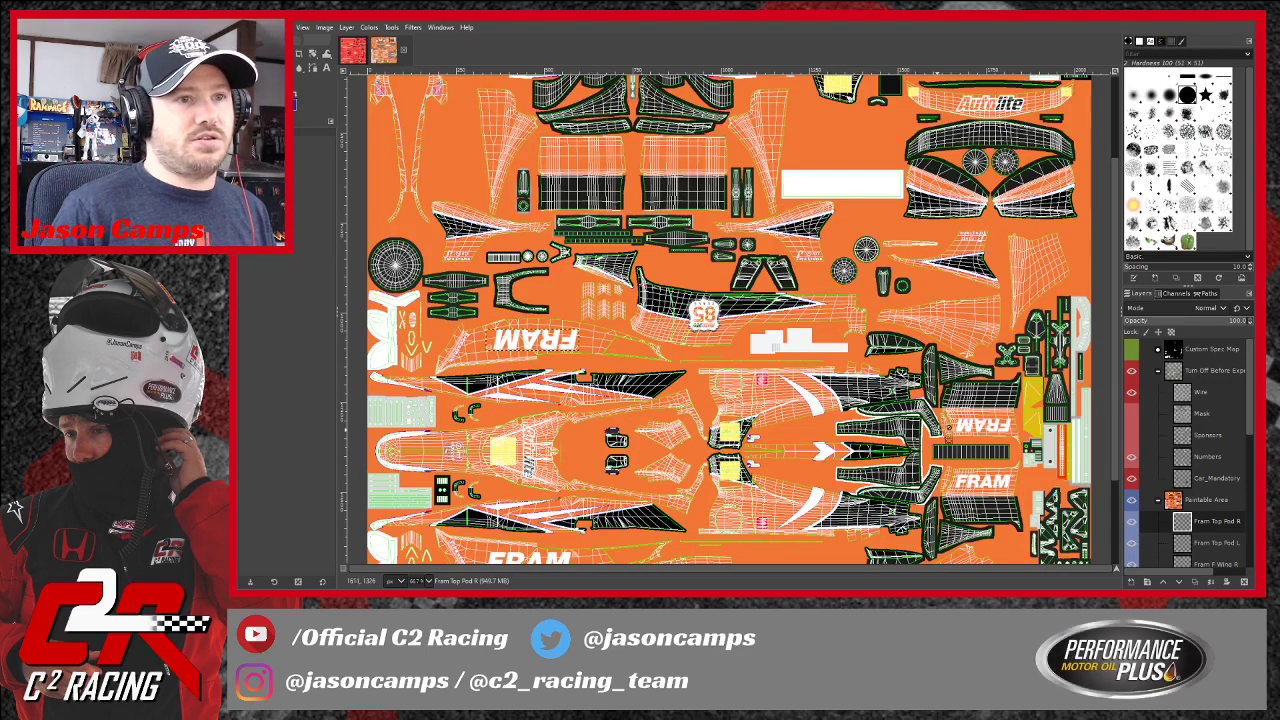
scroll(655, 320, "up", 3)
scroll(660, 322, "down", 5)
scroll(660, 322, "up", 5)
scroll(662, 322, "down", 6)
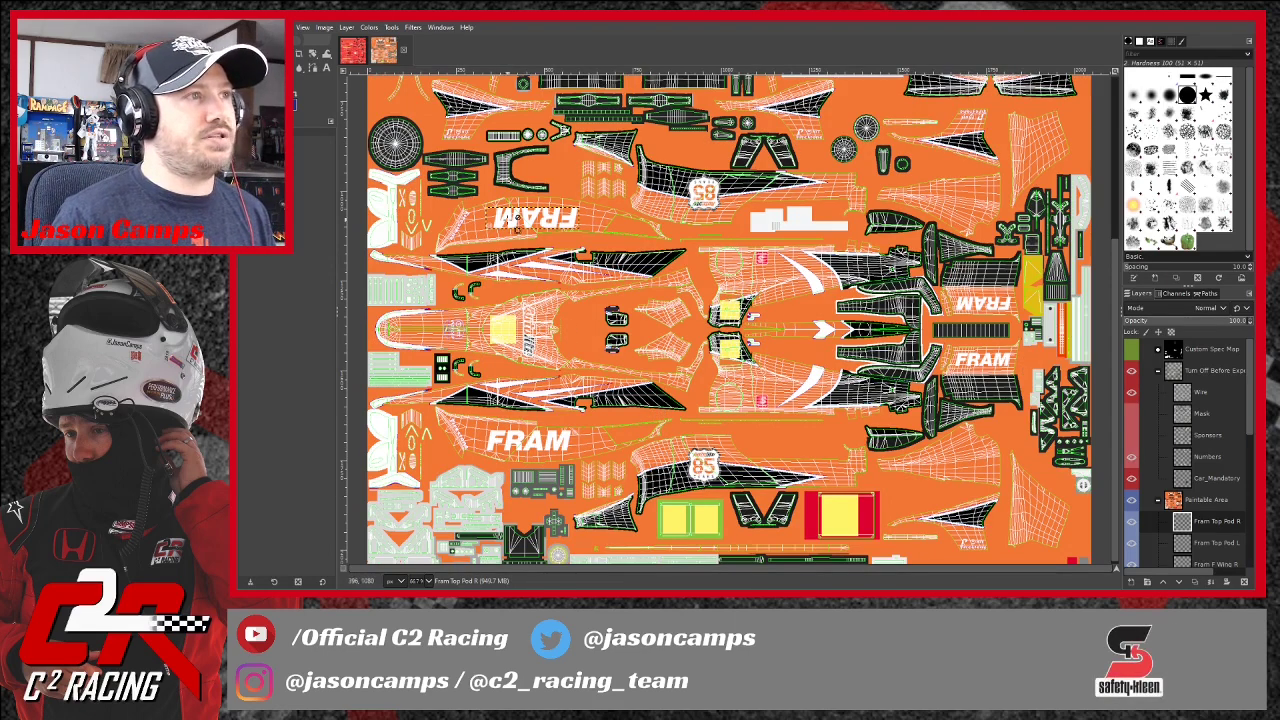
scroll(729, 319, "up", 3)
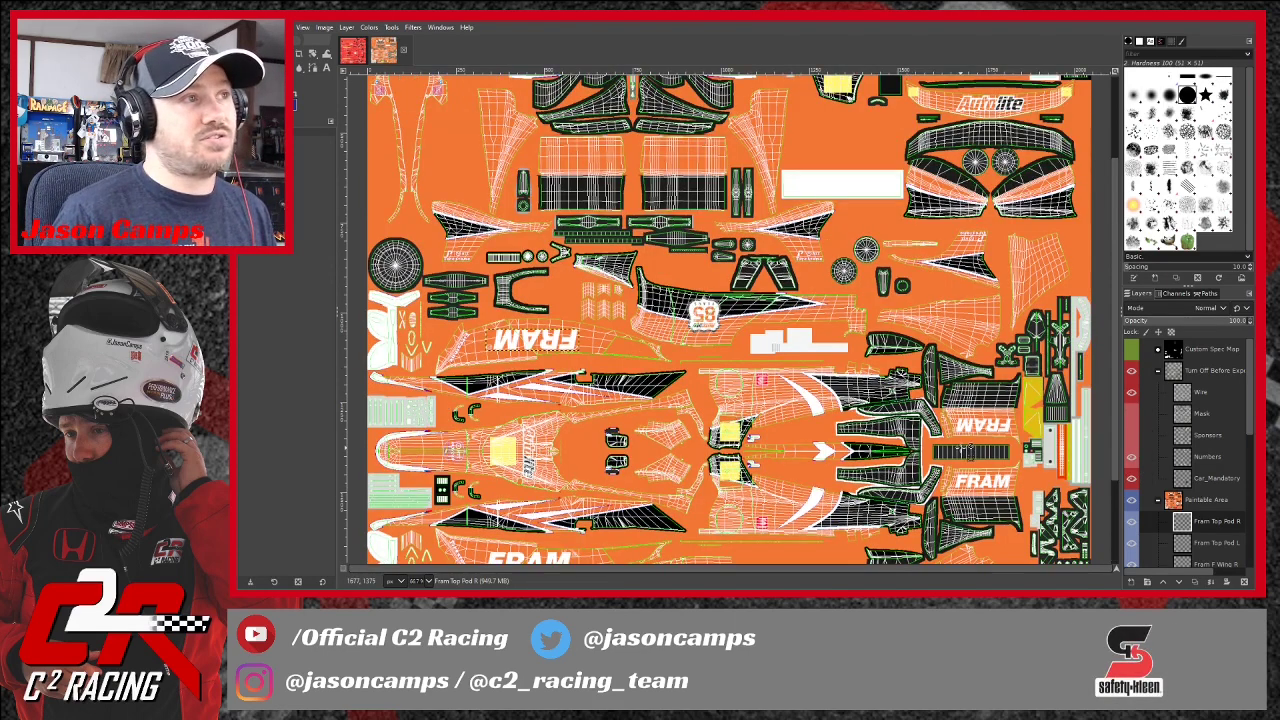
scroll(760, 400, "down", 2)
scroll(575, 357, "up", 2)
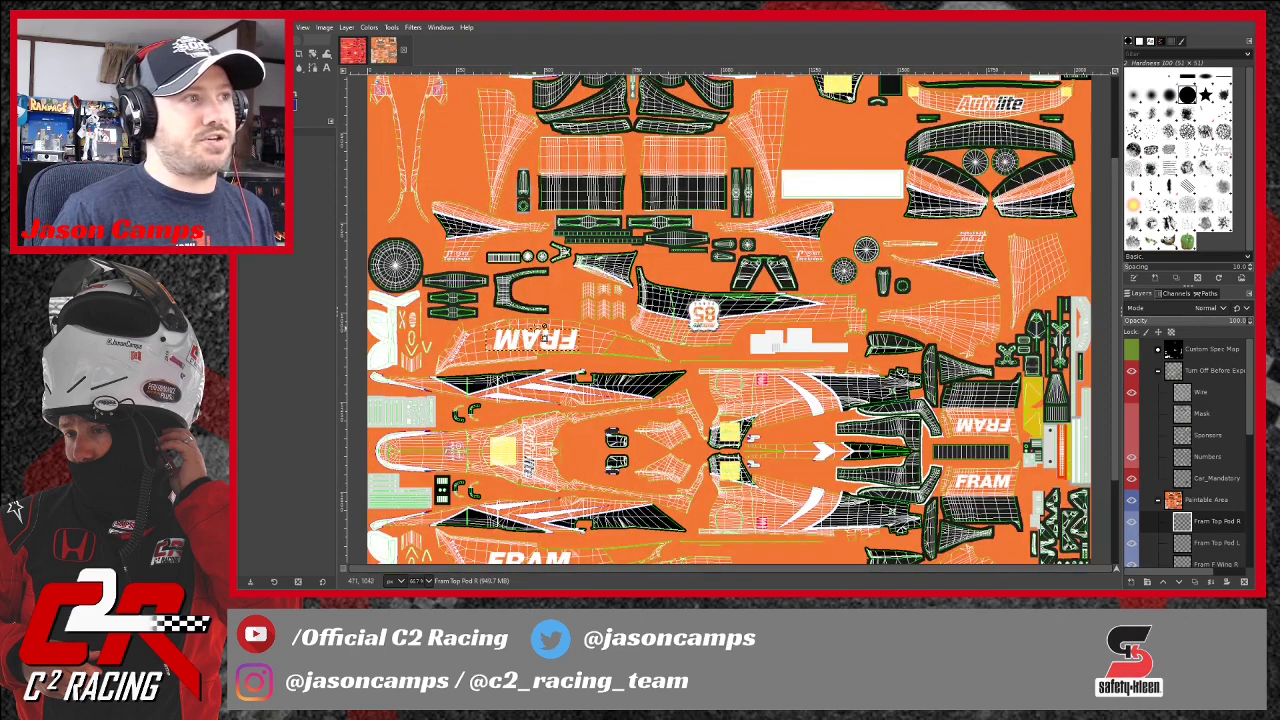
Duplicate the Fram Top Pod R layer and name the copy Fram F Wing RC.
scroll(1157, 349, "down", 1)
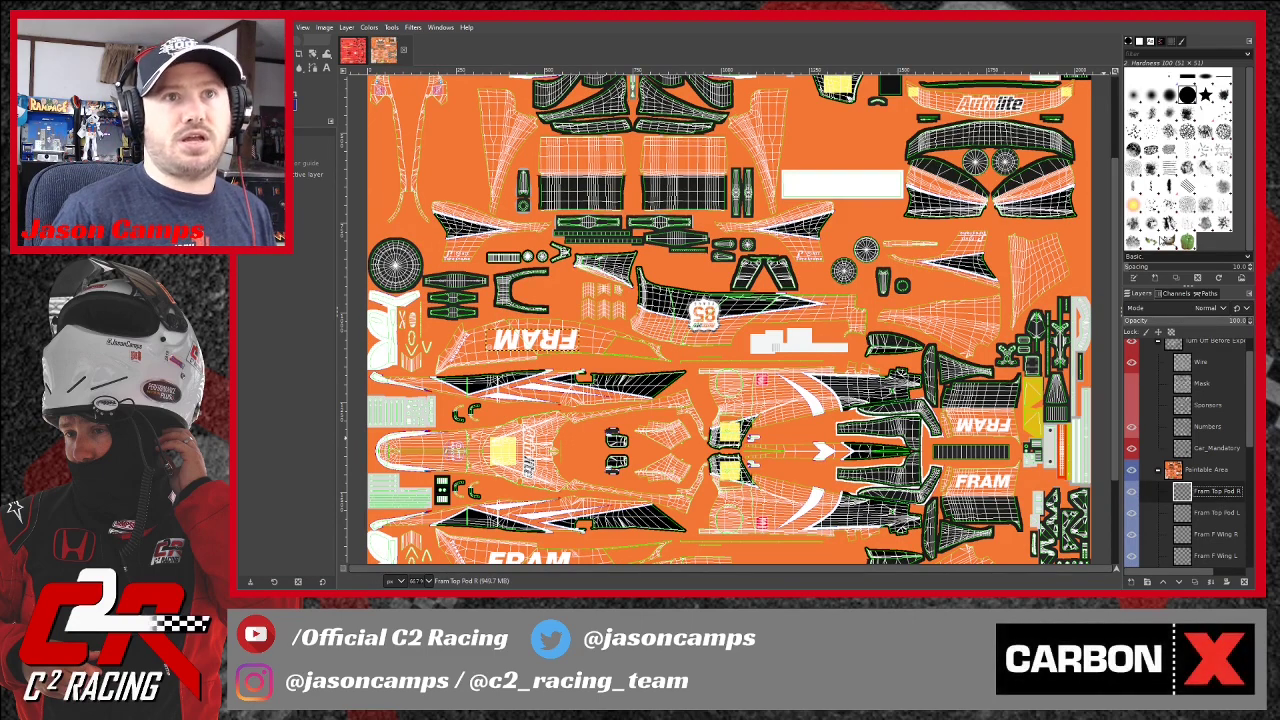
key("shift+ctrl+d")
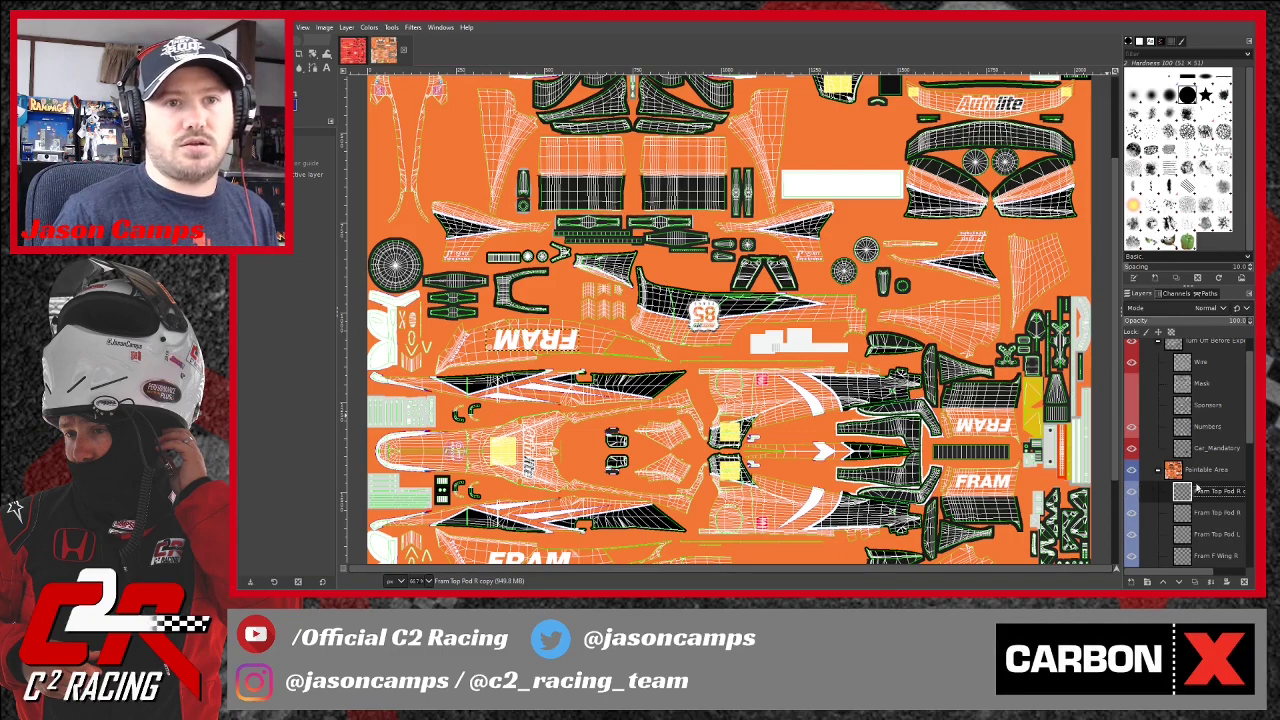
double_click(1237, 496)
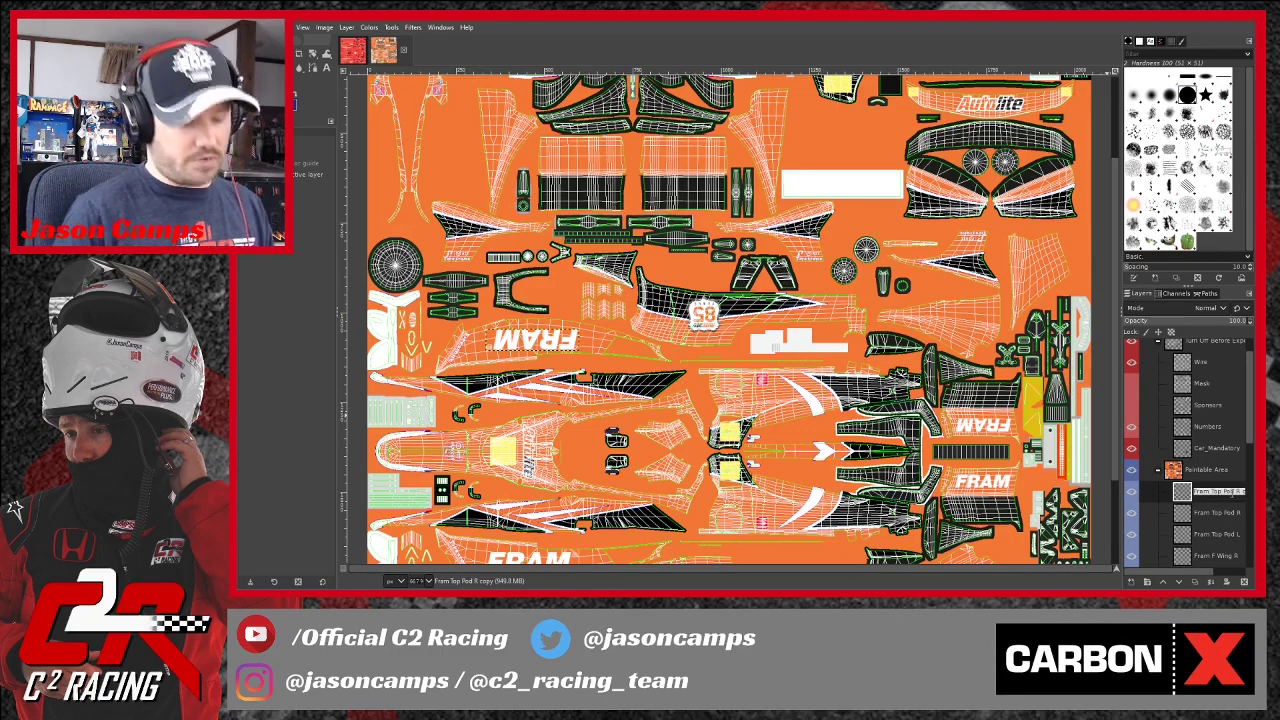
type("Fram F Wing")
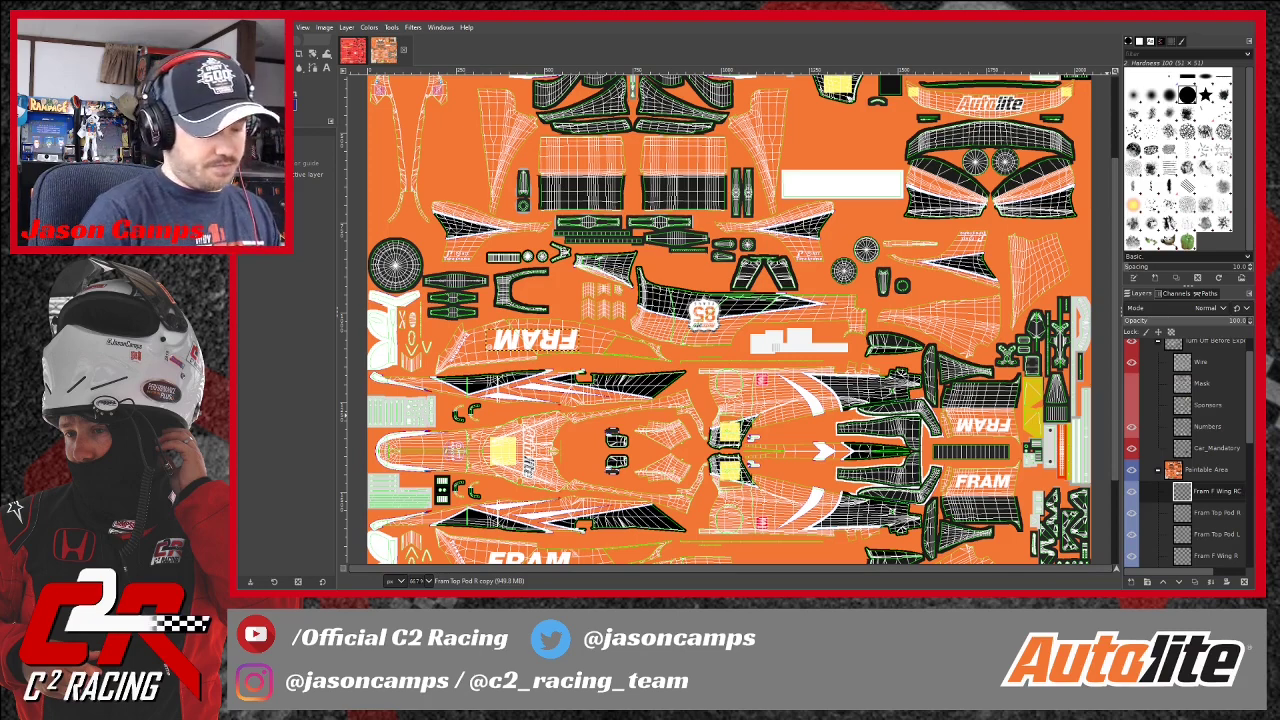
key("Return")
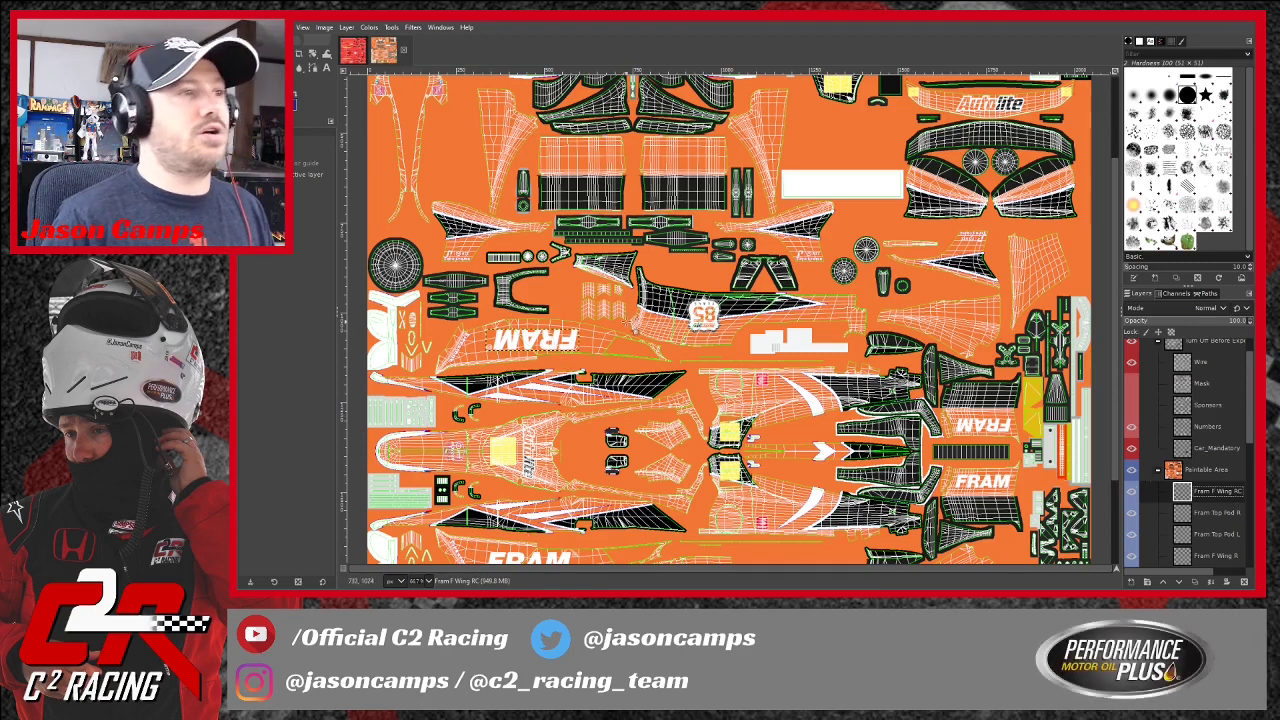
Move the Fram F Wing RC logo up onto the right one of the paired gridded wing panels and rotate it upright.
left_click_drag(572, 341, 709, 160)
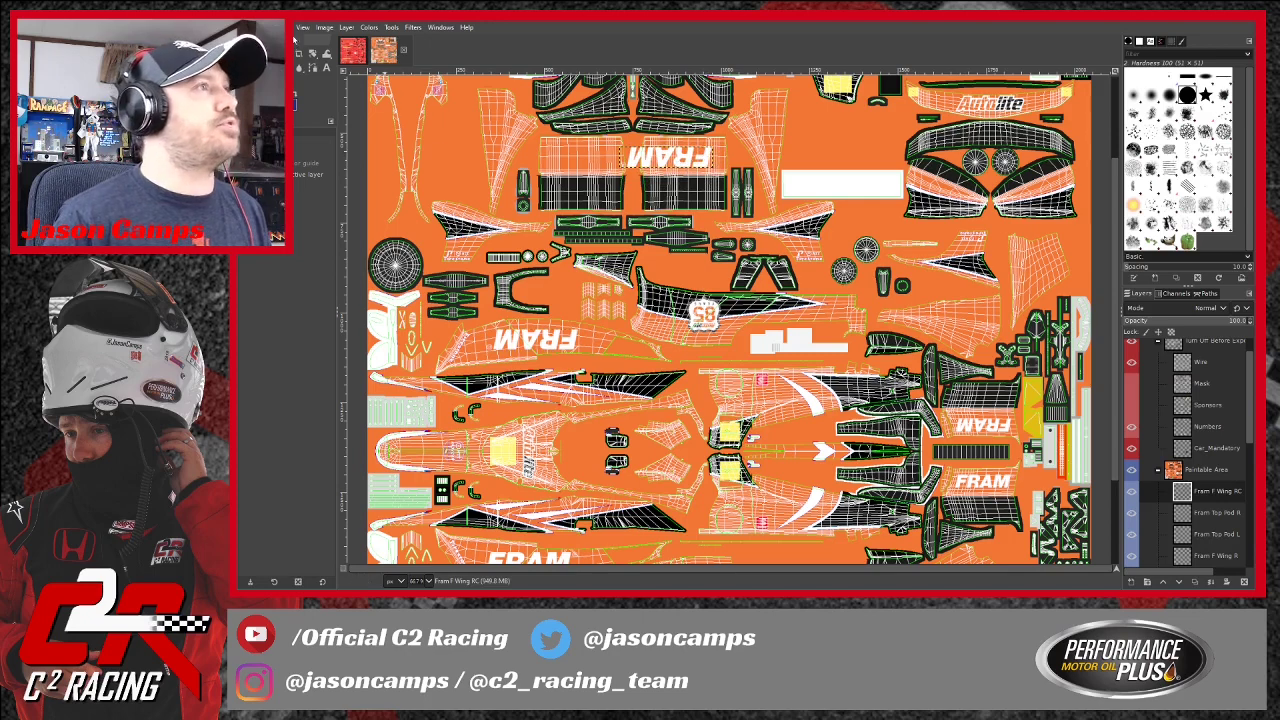
right_click(313, 54)
left_click(338, 62)
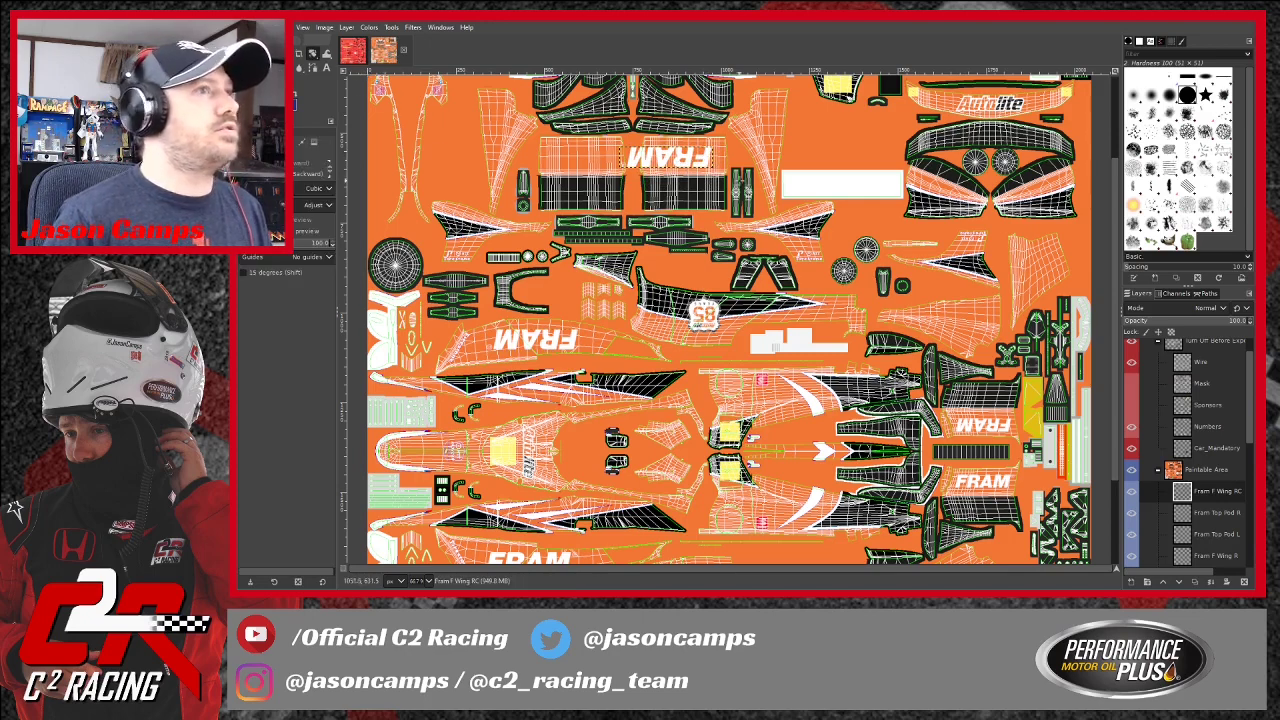
mouse_move(706, 163)
left_mouse_down()
mouse_move(659, 119)
mouse_move(623, 161)
mouse_move(695, 160)
mouse_move(690, 172)
left_mouse_up()
left_click(1079, 166)
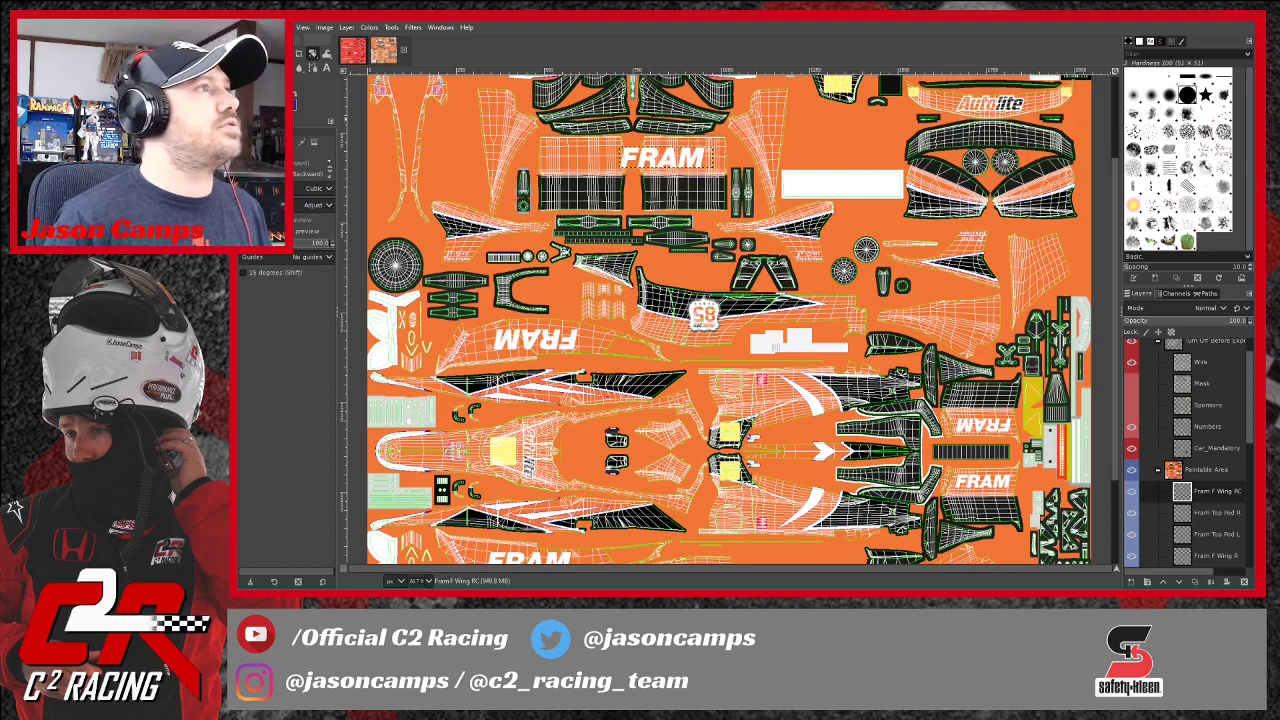
Shift the upright FRAM logo slightly right to centre it above the black section of the right wing panel.
key("shift+s")
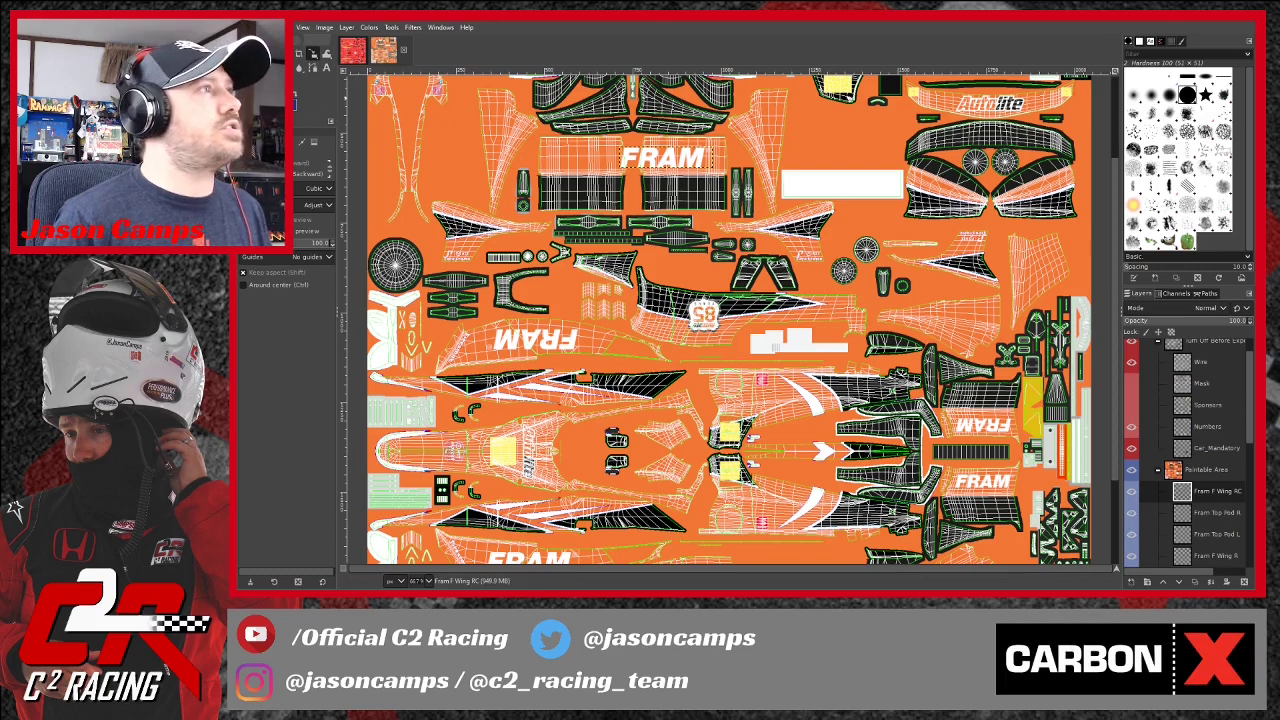
key("m")
left_click_drag(664, 160, 688, 158)
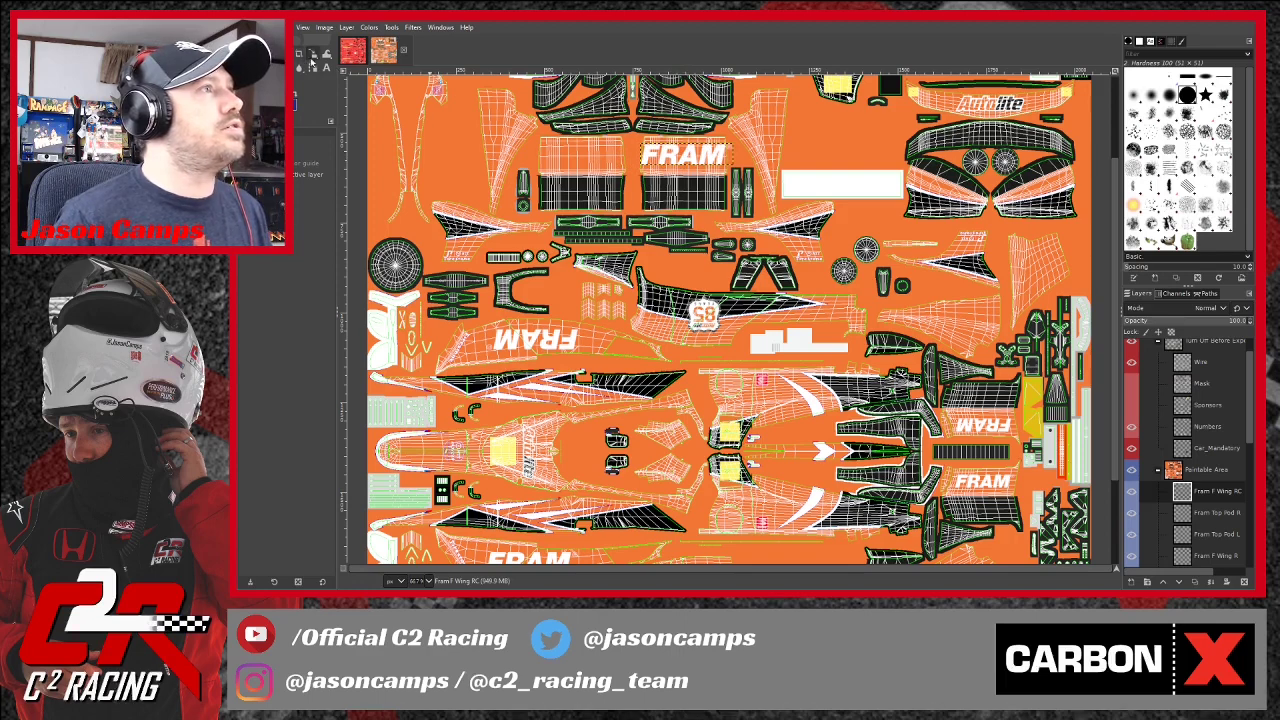
Try scaling the FRAM logo on the right wing panel down proportionally, and undo the scaling.
left_click(315, 55)
left_click(732, 168)
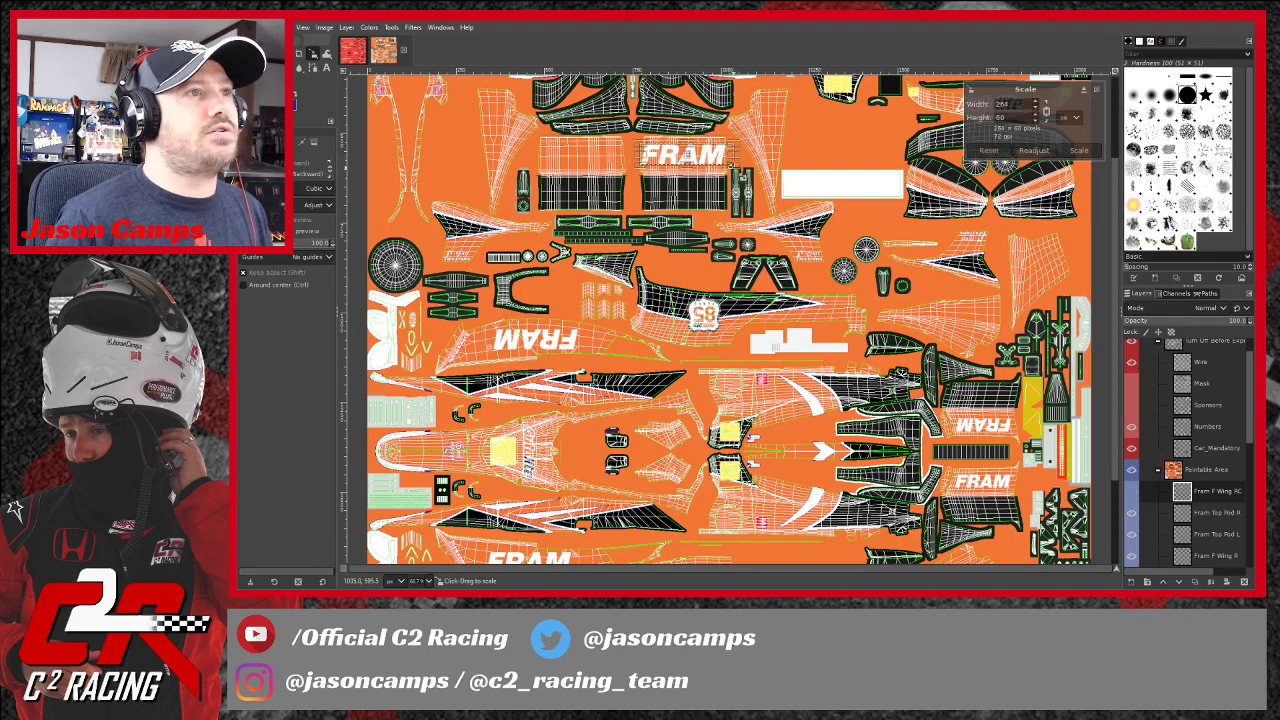
left_click_drag(738, 168, 699, 166)
left_click(244, 54)
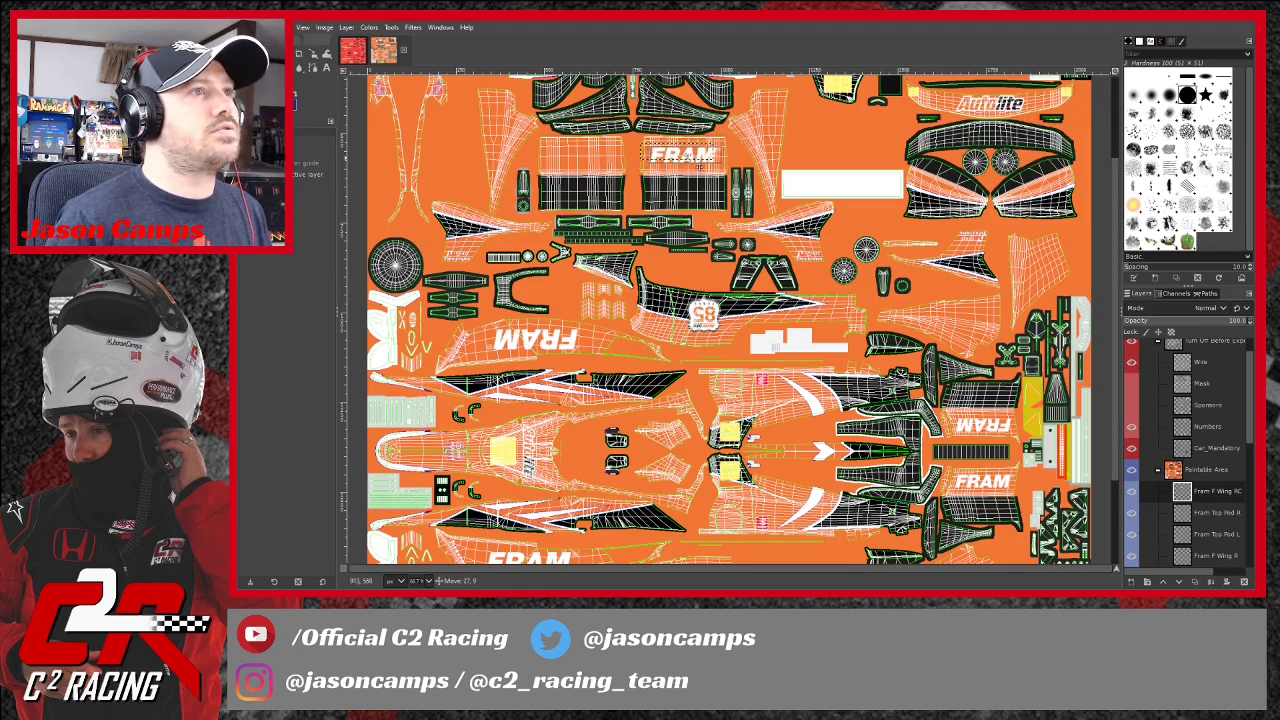
left_click_drag(699, 166, 699, 166)
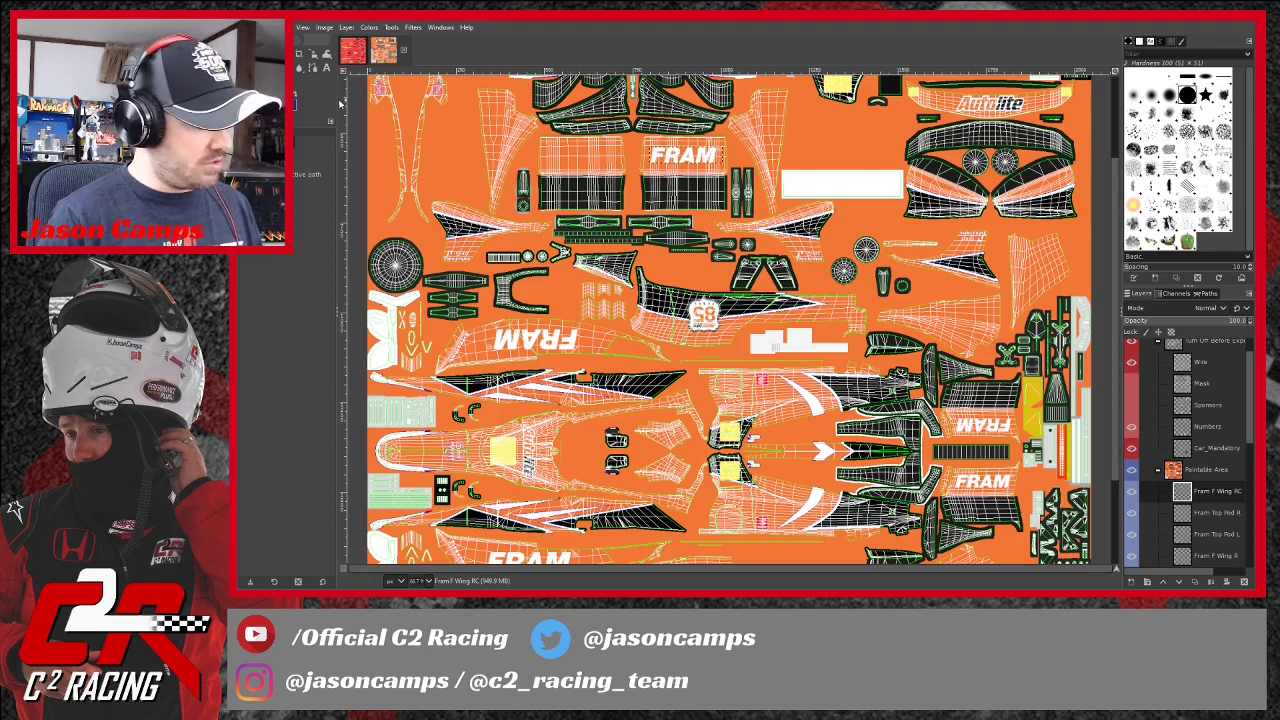
key("ctrl+z")
key("ctrl+y")
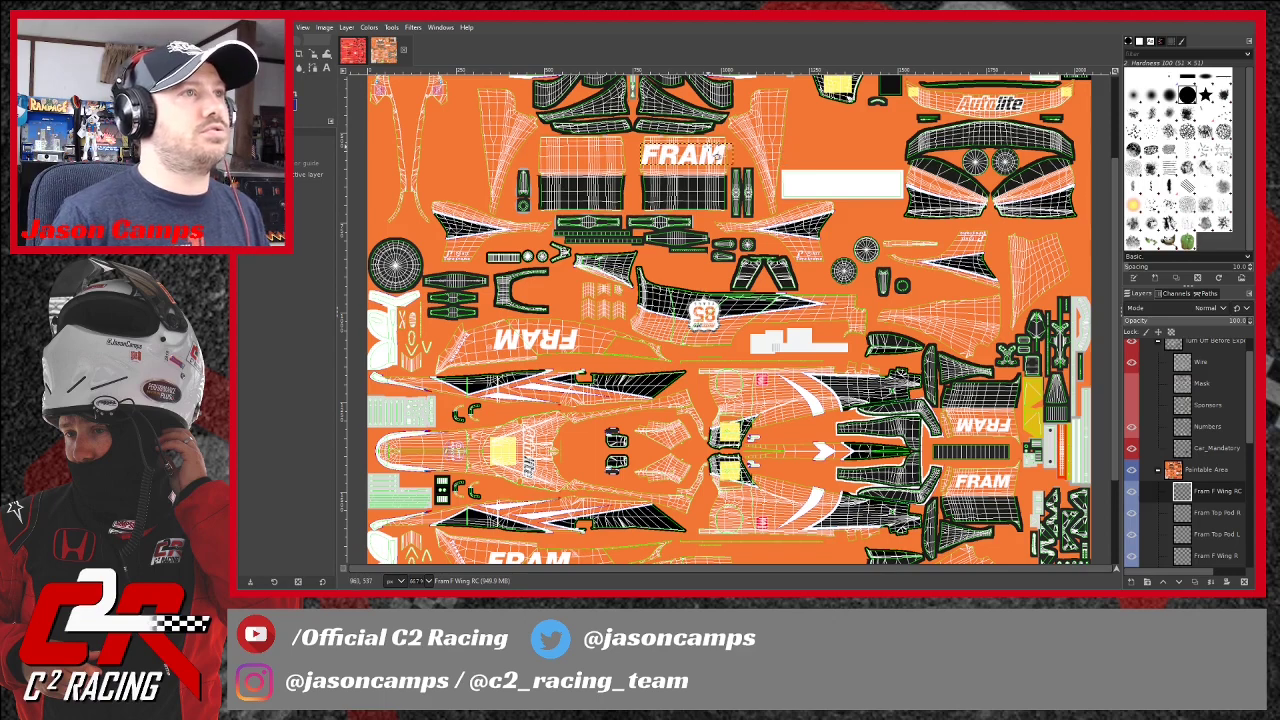
Scale the Fram F Wing RC logo down slightly, keeping its proportions, so it fits within the right wing panel.
left_click(310, 62)
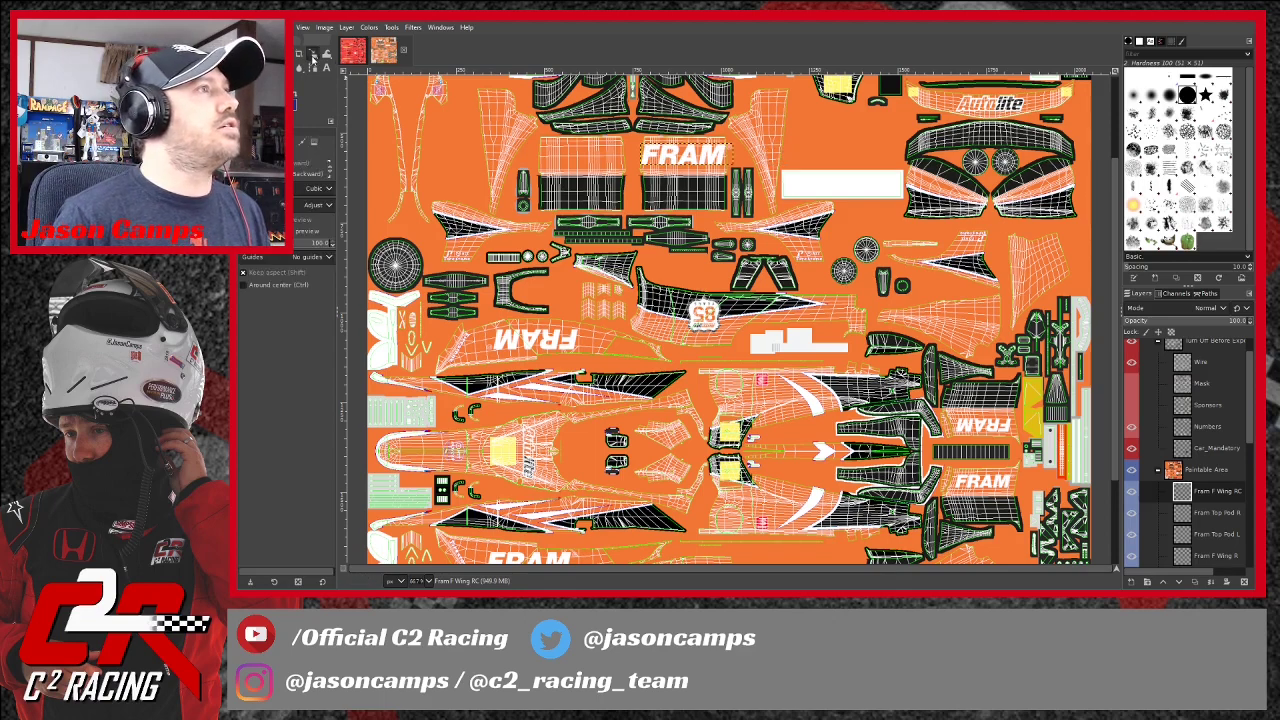
left_click(716, 168)
left_click_drag(738, 170, 710, 162)
key("m")
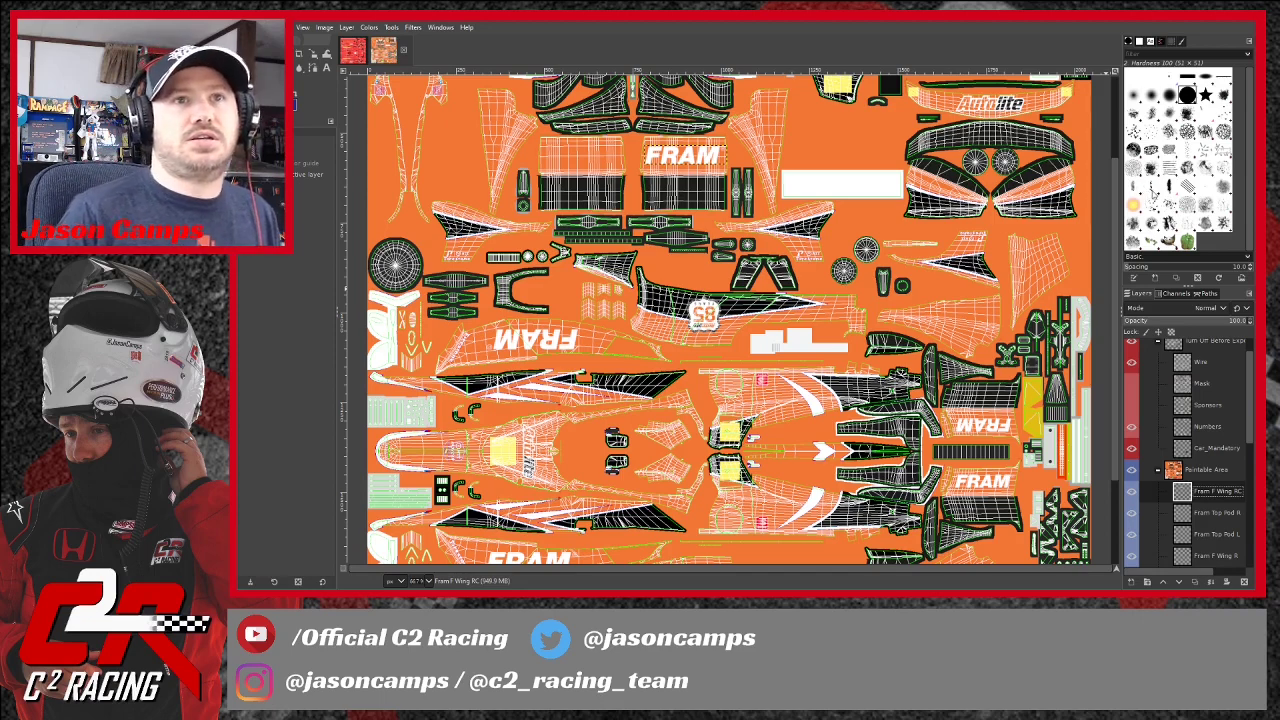
Duplicate the Fram F Wing RC logo and move the copy straight left onto the matching left wing panel.
key("shift+ctrl+d")
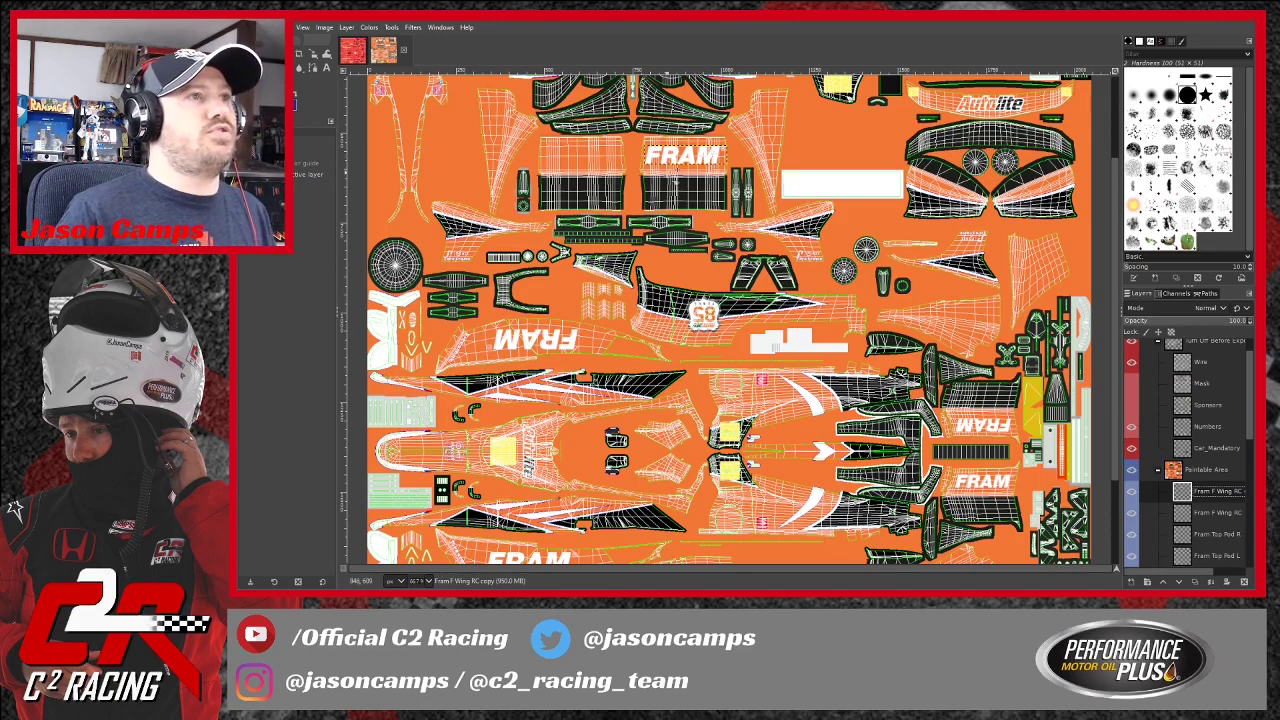
key("Left")
key("Left")
key("Left")
key("Left")
key("Left")
key("Left")
key("Left")
key("Left")
key("Left")
key("Left")
key("Left")
key("Left")
key("Left")
key("Left")
key("Left")
key("Left")
key("Left")
key("Left")
key("Left")
key("Left")
key("Left")
key("Left")
key("Left")
key("Left")
key("Left")
key("Left")
key("Left")
key("Left")
key("Left")
key("Left")
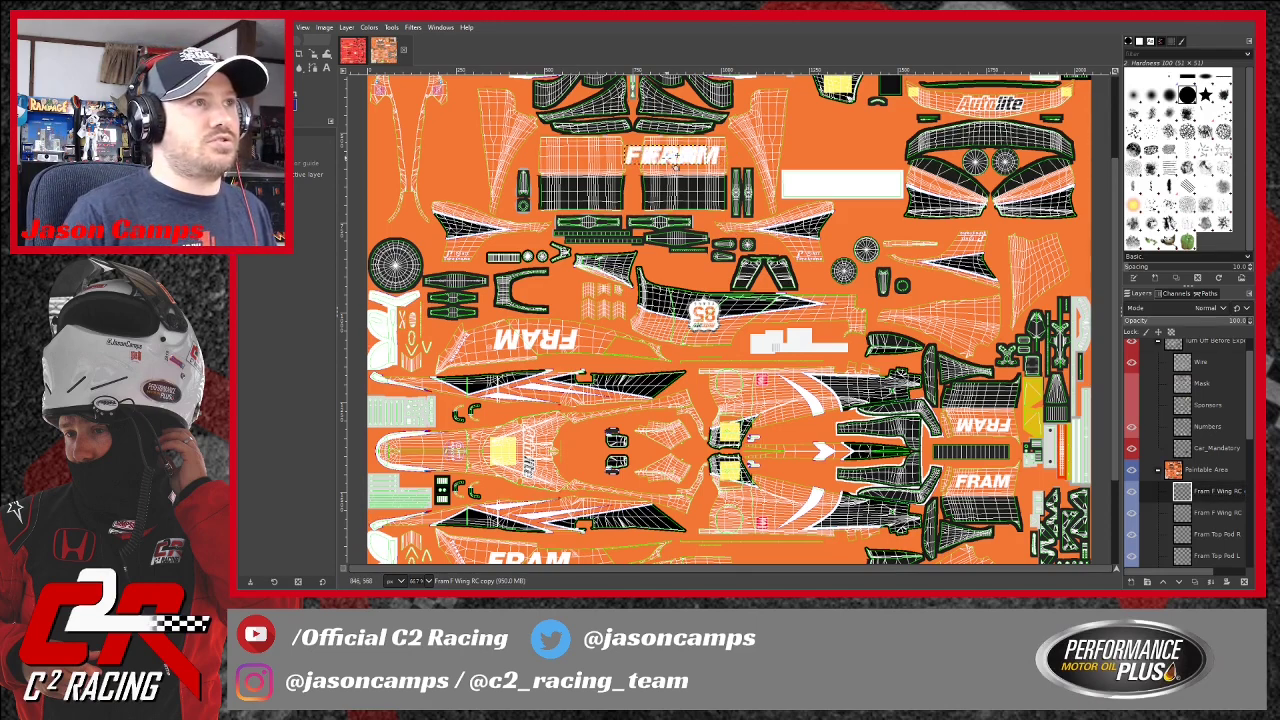
key("Left")
key("Left")
key("Left")
key("Left")
key("Left")
key("Left")
key("Left")
key("Left")
key("Left")
key("Left")
key("Left")
key("Left")
key("Left")
key("Left")
key("Left")
key("Left")
key("Left")
key("Left")
key("Left")
key("Left")
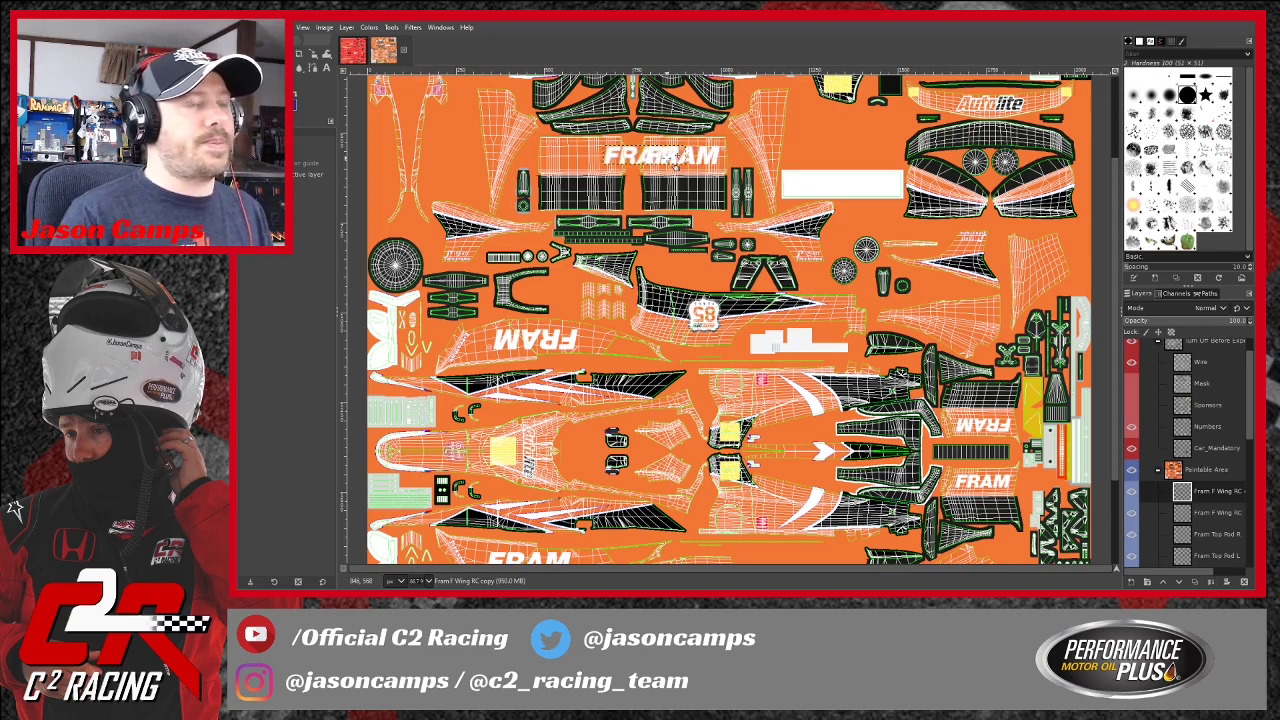
key("Left")
key("Left")
key("Left")
key("Left")
key("Left")
key("Left")
key("Left")
key("Left")
key("Left")
key("Left")
key("Left")
key("Left")
key("Left")
key("Left")
key("Left")
key("Left")
key("Left")
key("Left")
key("Left")
key("Left")
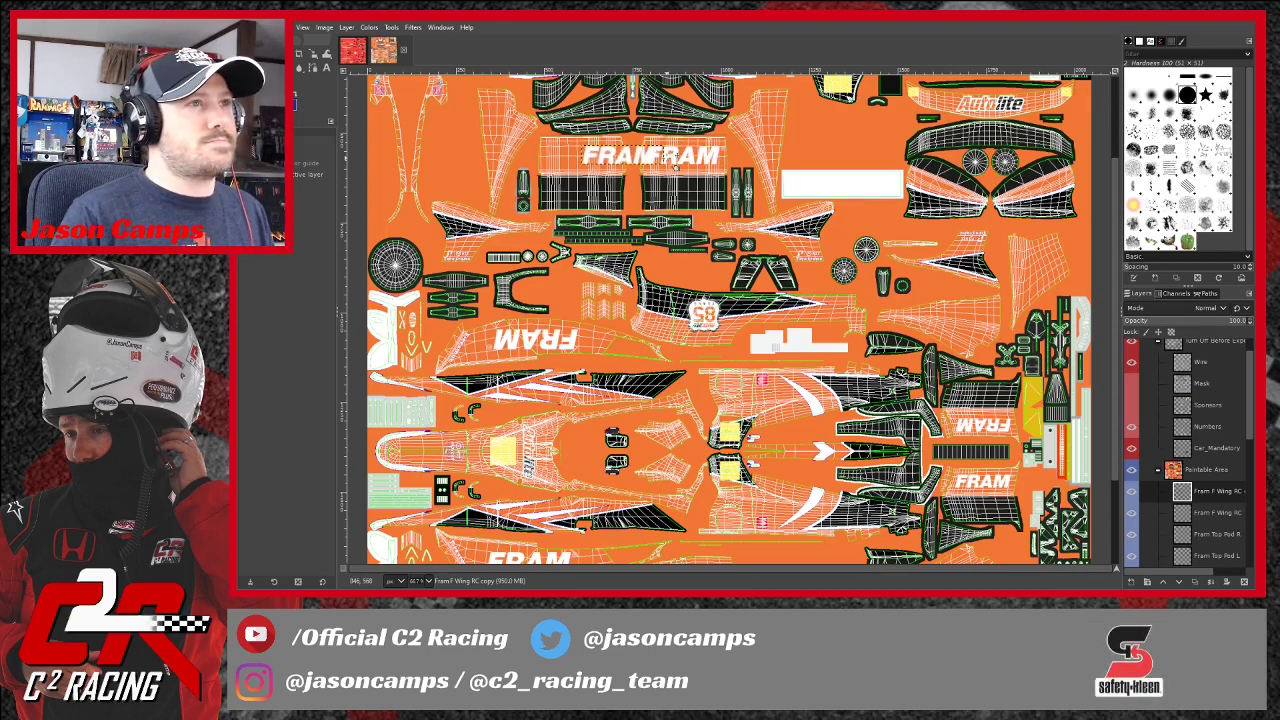
key("Left")
key("Left")
key("Left")
key("Left")
key("Left")
key("Left")
key("Left")
key("Left")
key("Left")
key("Left")
key("Left")
key("Left")
key("Left")
key("Left")
key("Left")
key("Left")
key("Left")
key("Left")
key("Left")
key("Left")
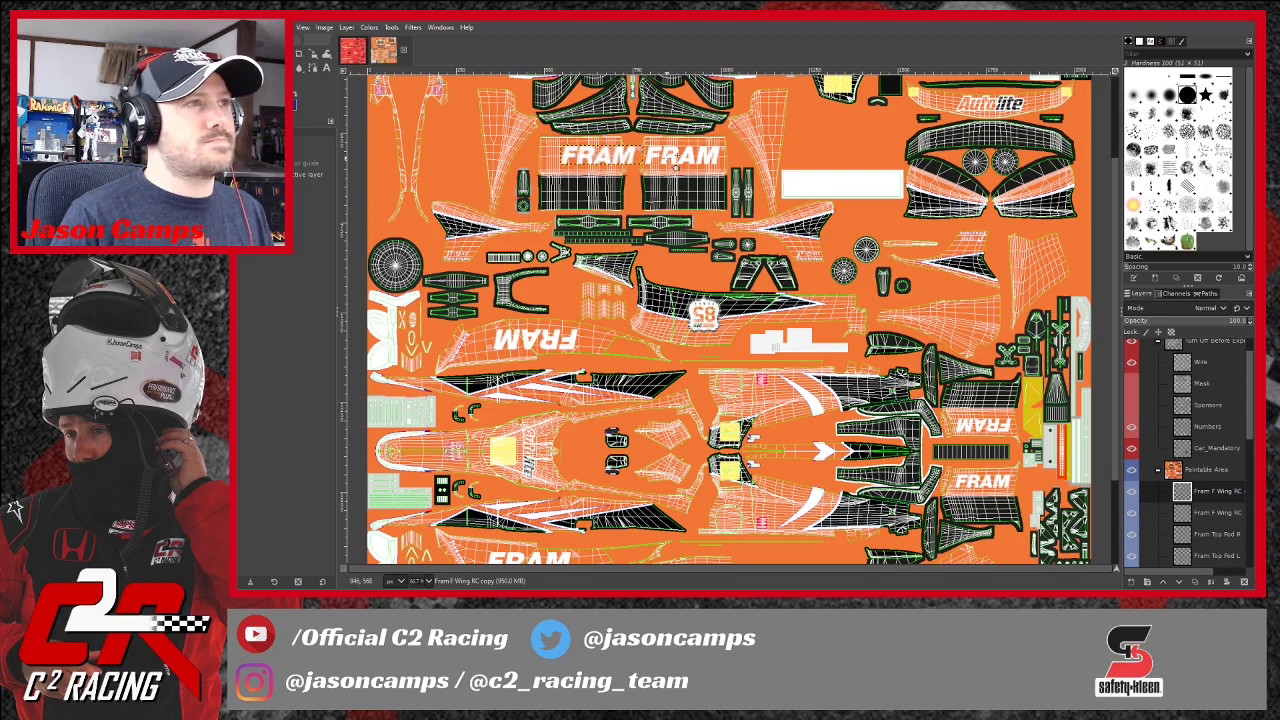
key("Left")
key("Left")
key("Left")
key("Left")
key("Left")
key("Left")
key("Left")
key("Left")
key("Left")
key("Left")
key("Left")
key("Left")
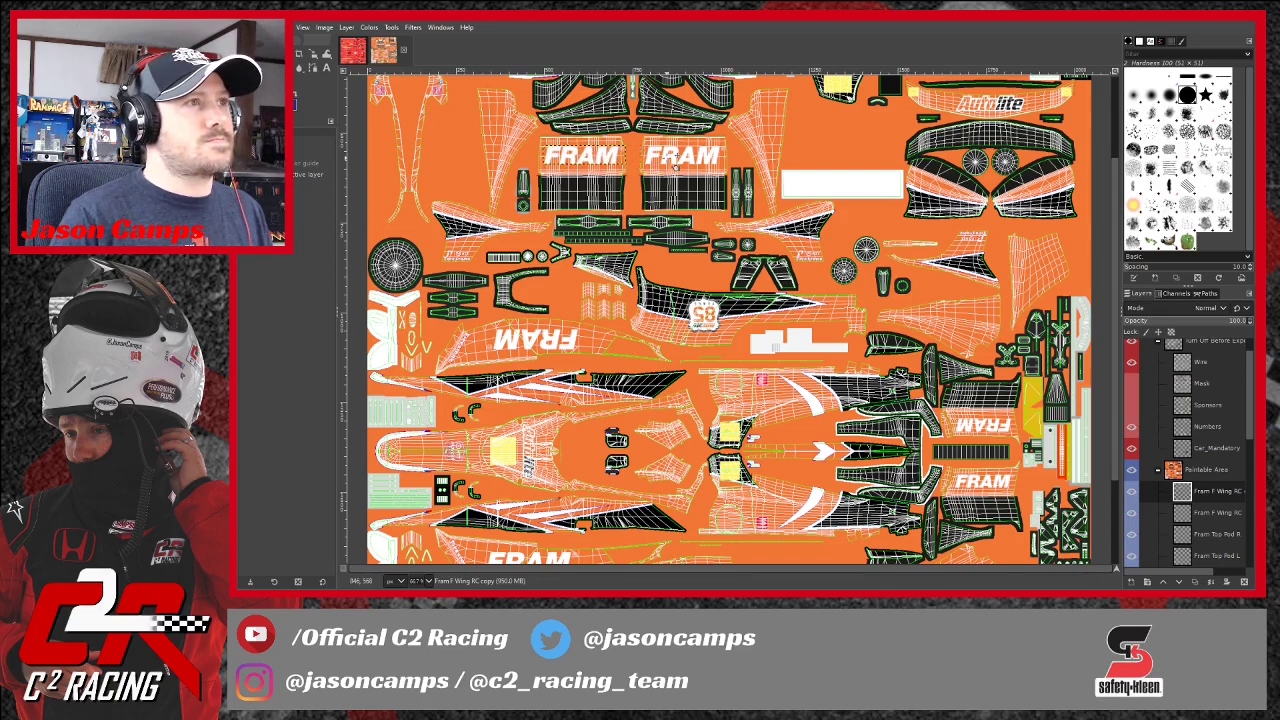
key("Left")
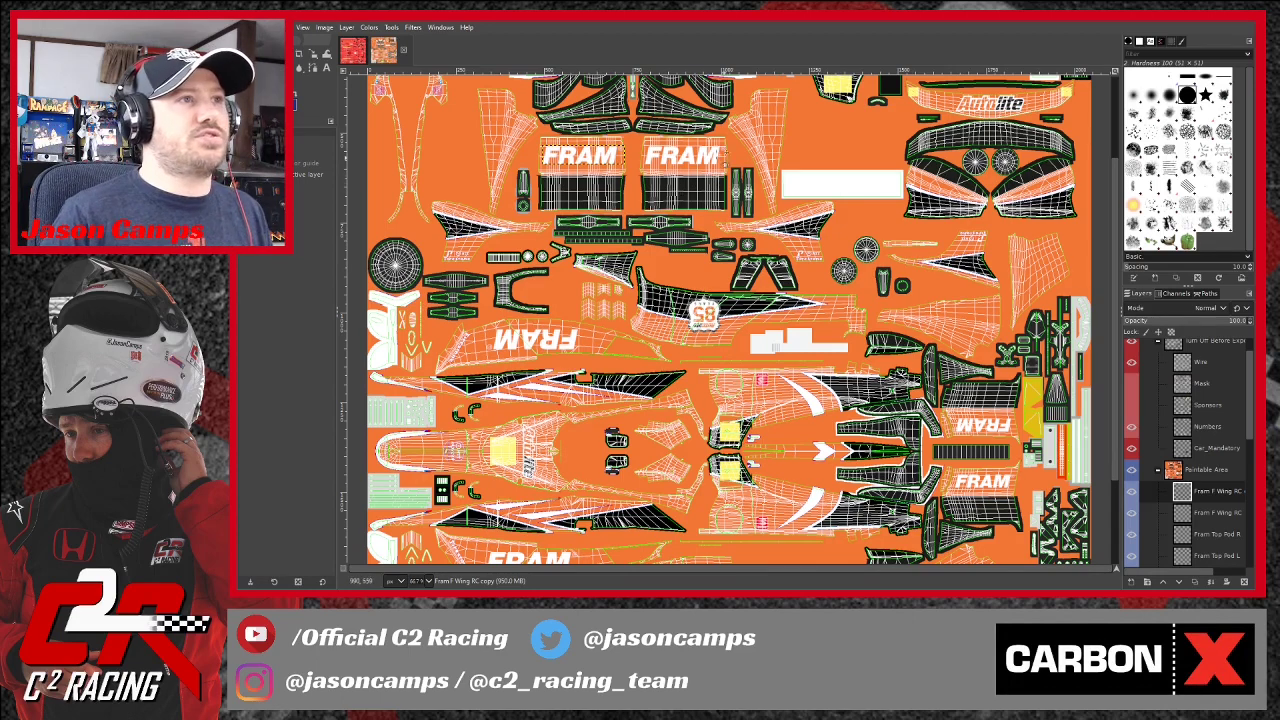
Make the Mask layer visible so the paint outside the car panels is masked, and save the image.
scroll(769, 295, "up", 3)
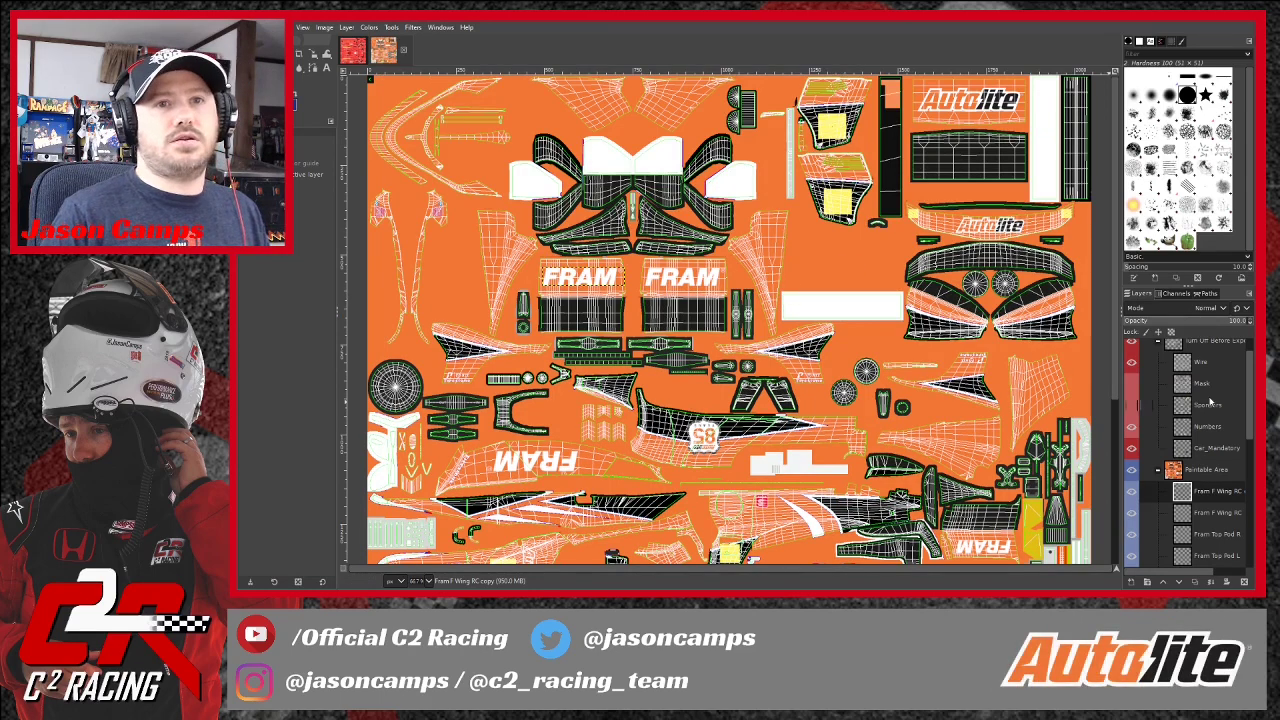
left_click(1131, 384)
scroll(1083, 485, "down", 5)
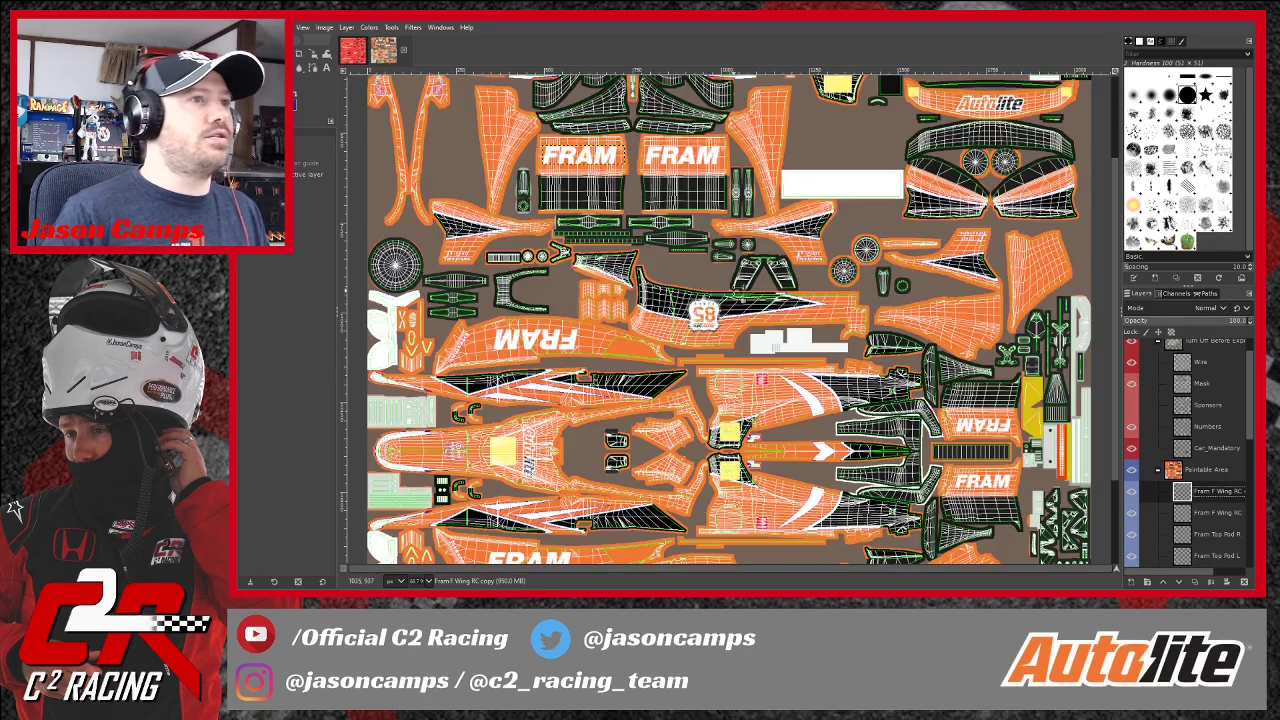
scroll(1083, 485, "up", 4)
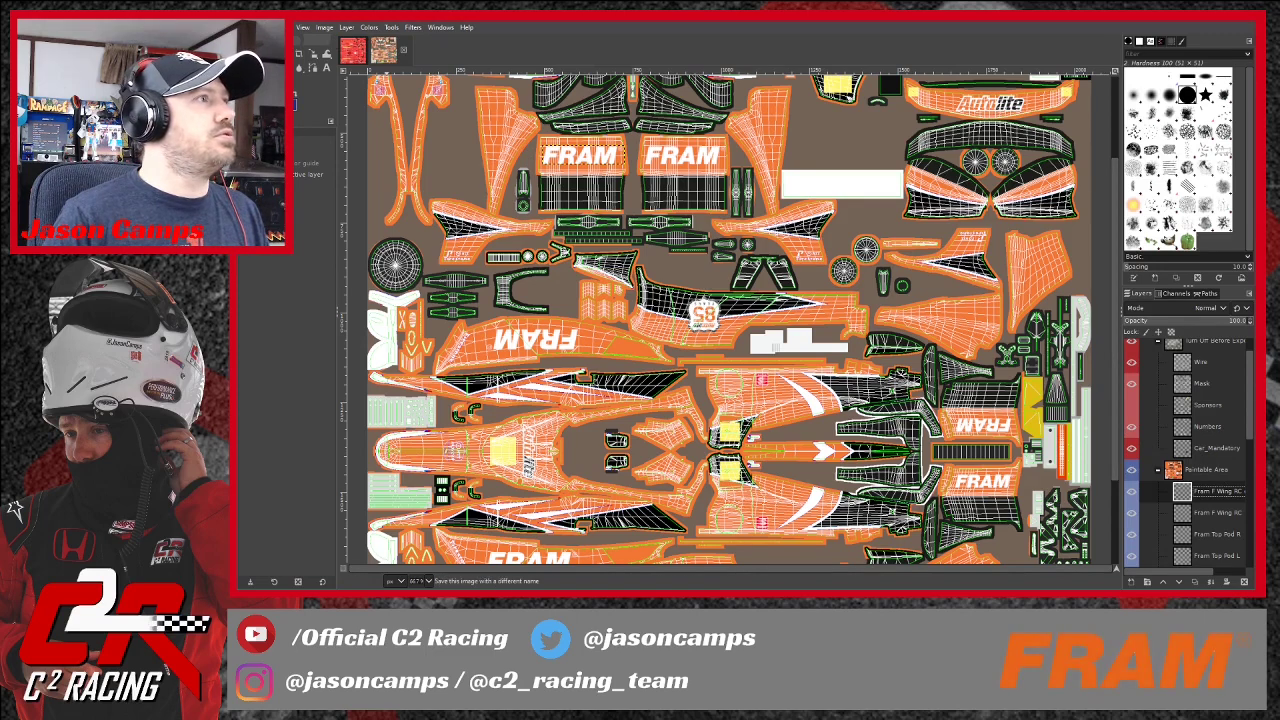
key("ctrl+s")
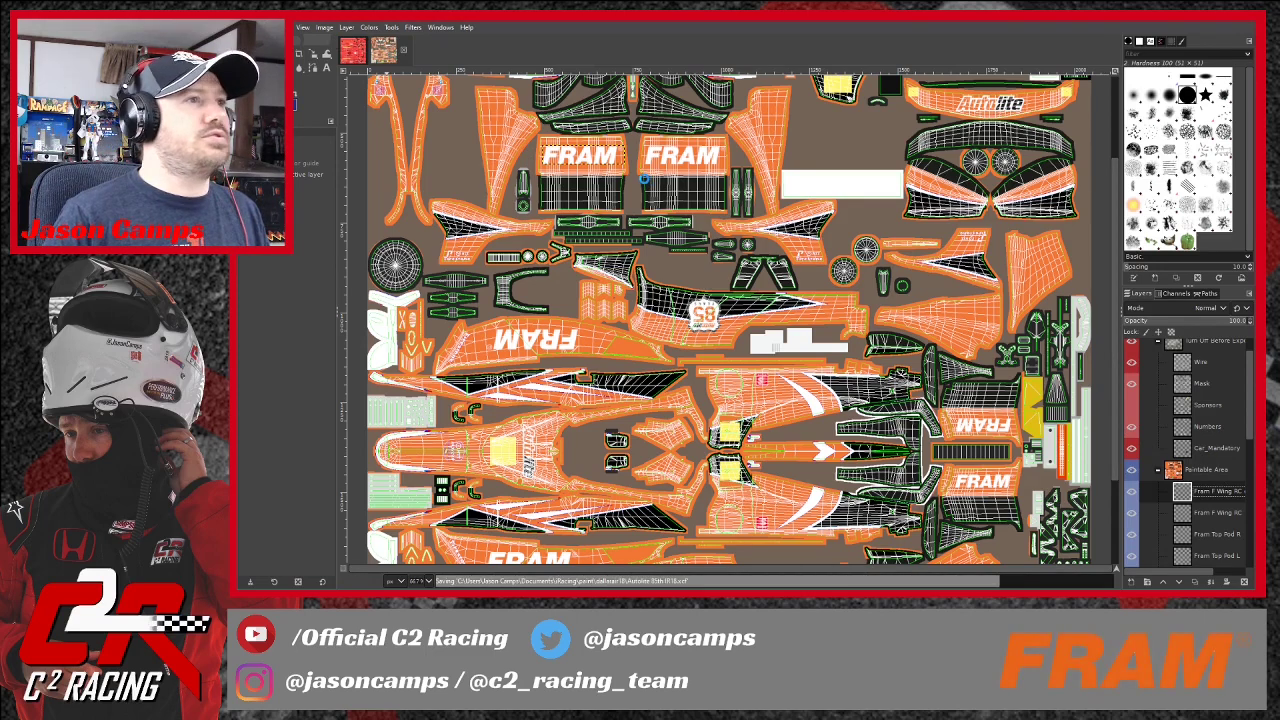
scroll(729, 319, "down", 3)
scroll(906, 371, "down", 1)
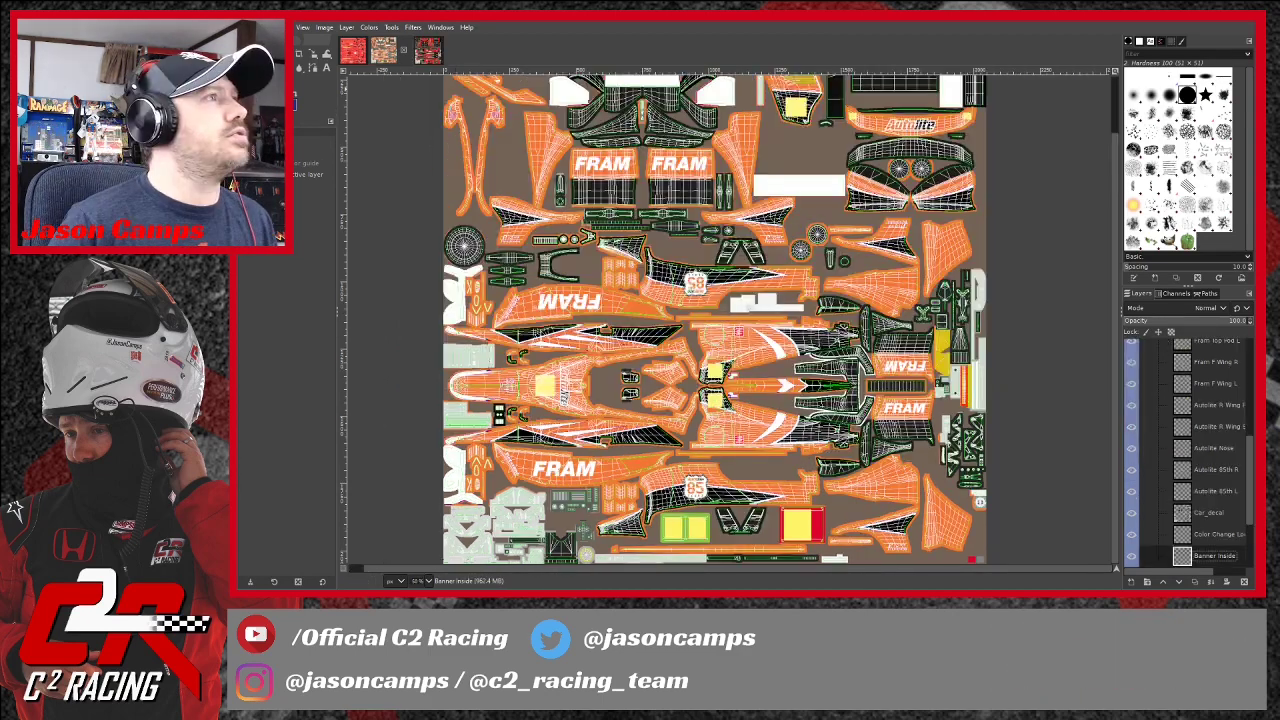
Import the Chevrolet logo image as a new layer and rename the layer "Chevy Logo Nose".
left_click(246, 27)
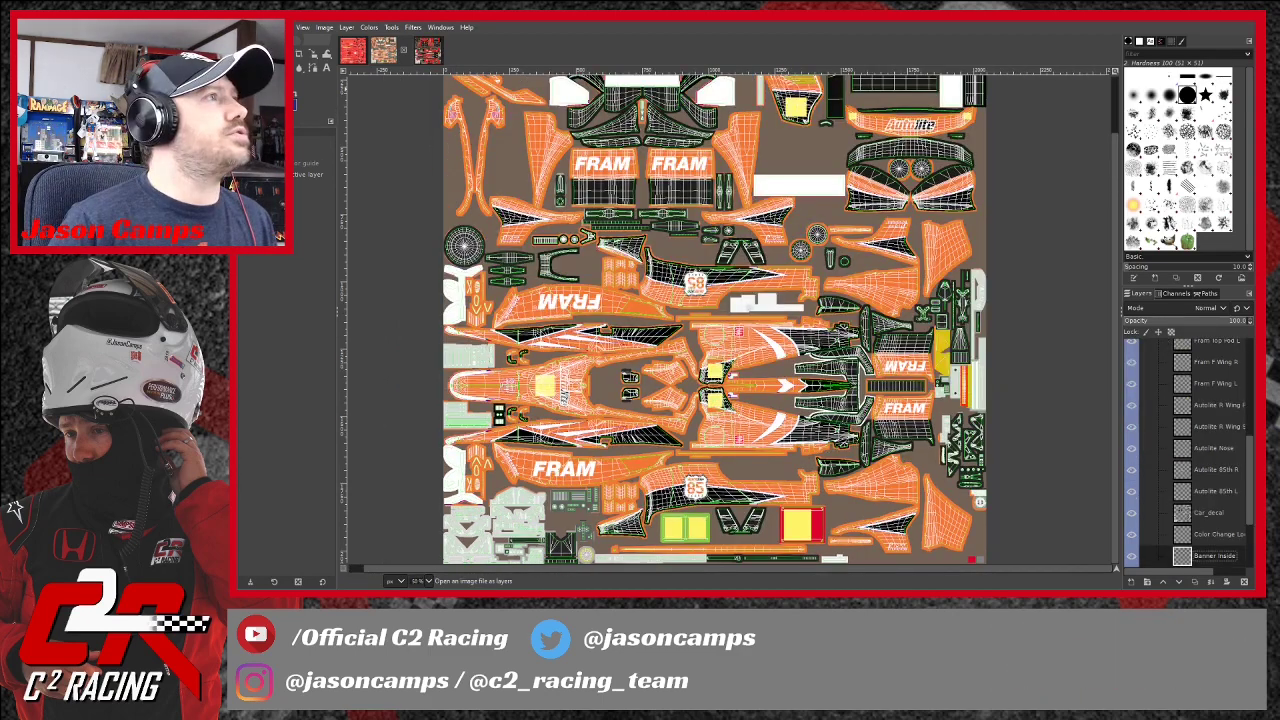
left_click(296, 87)
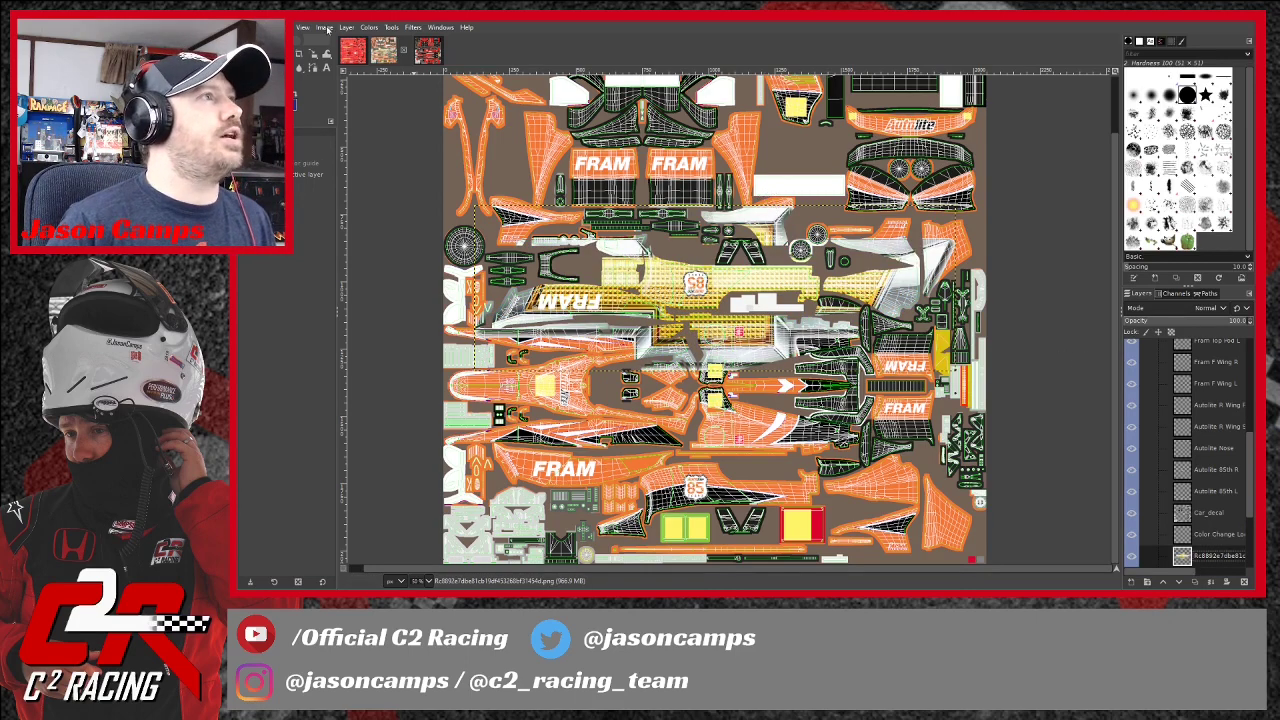
double_click(1205, 560)
type("Chev")
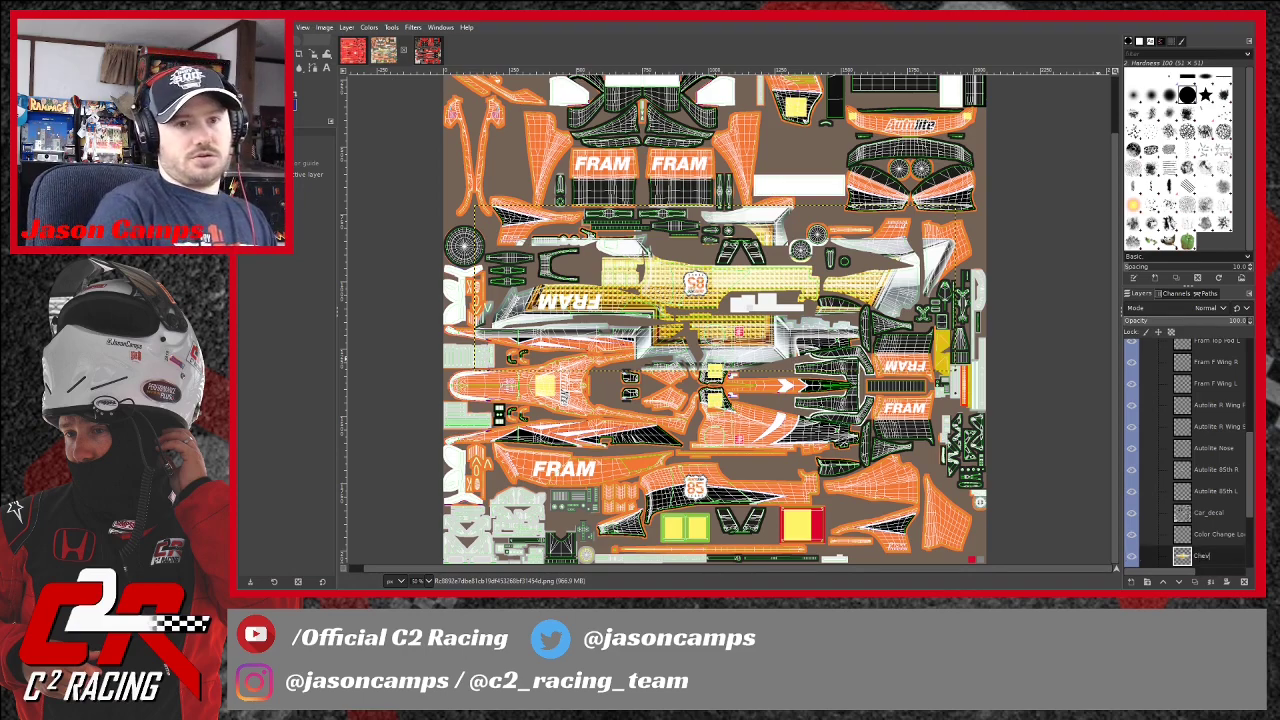
type("y Logo Nose")
key("Return")
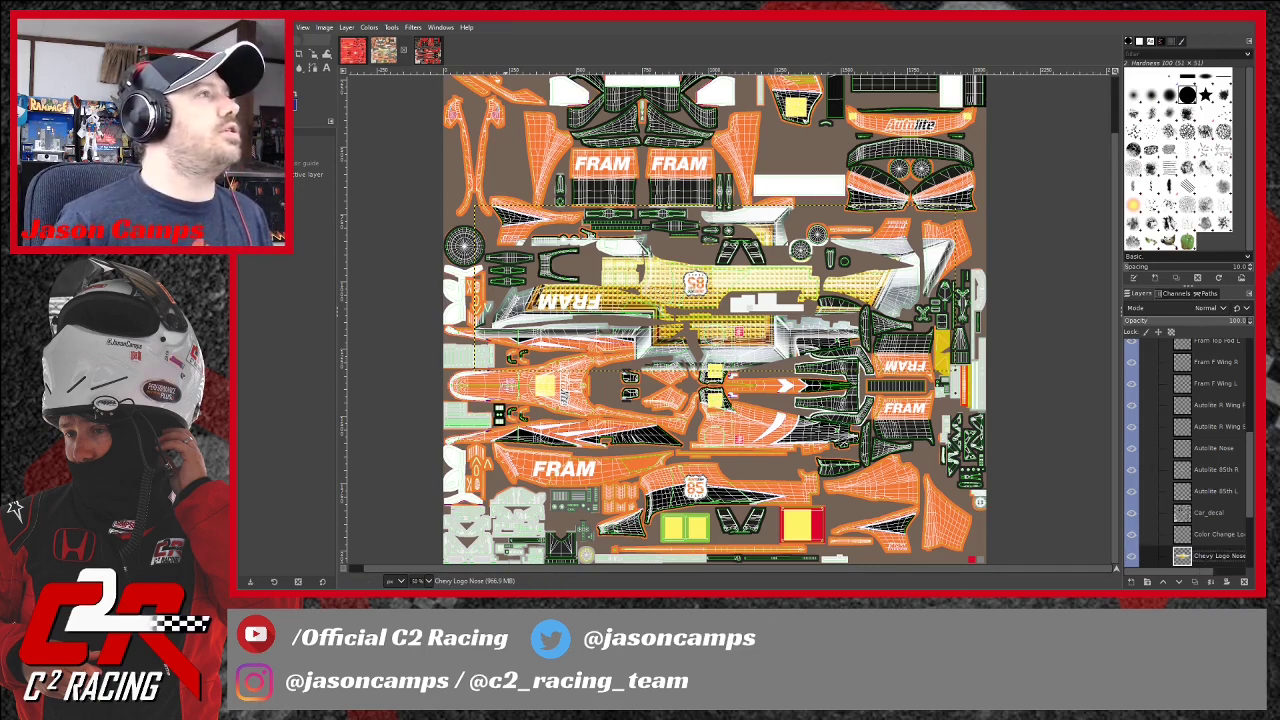
Scale the Chevy Logo Nose layer down proportionally to about 217 × 73 px.
left_click(313, 56)
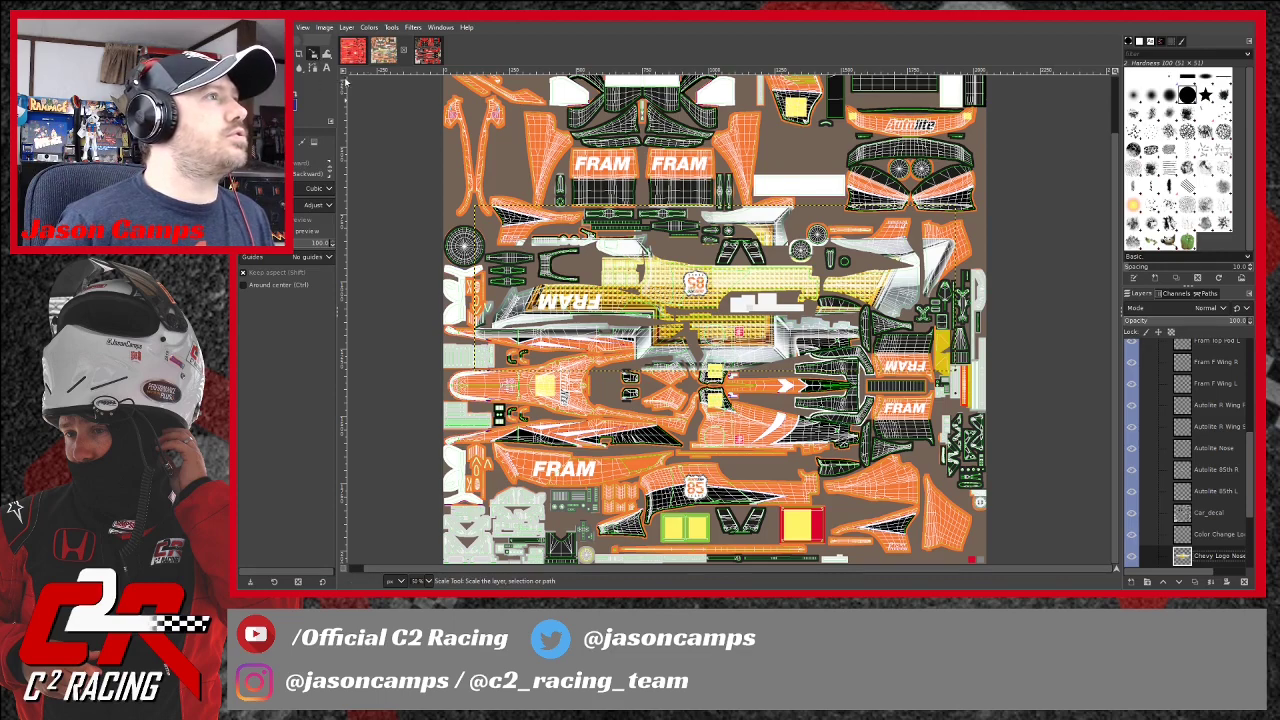
left_click(700, 315)
left_click_drag(968, 384, 534, 222)
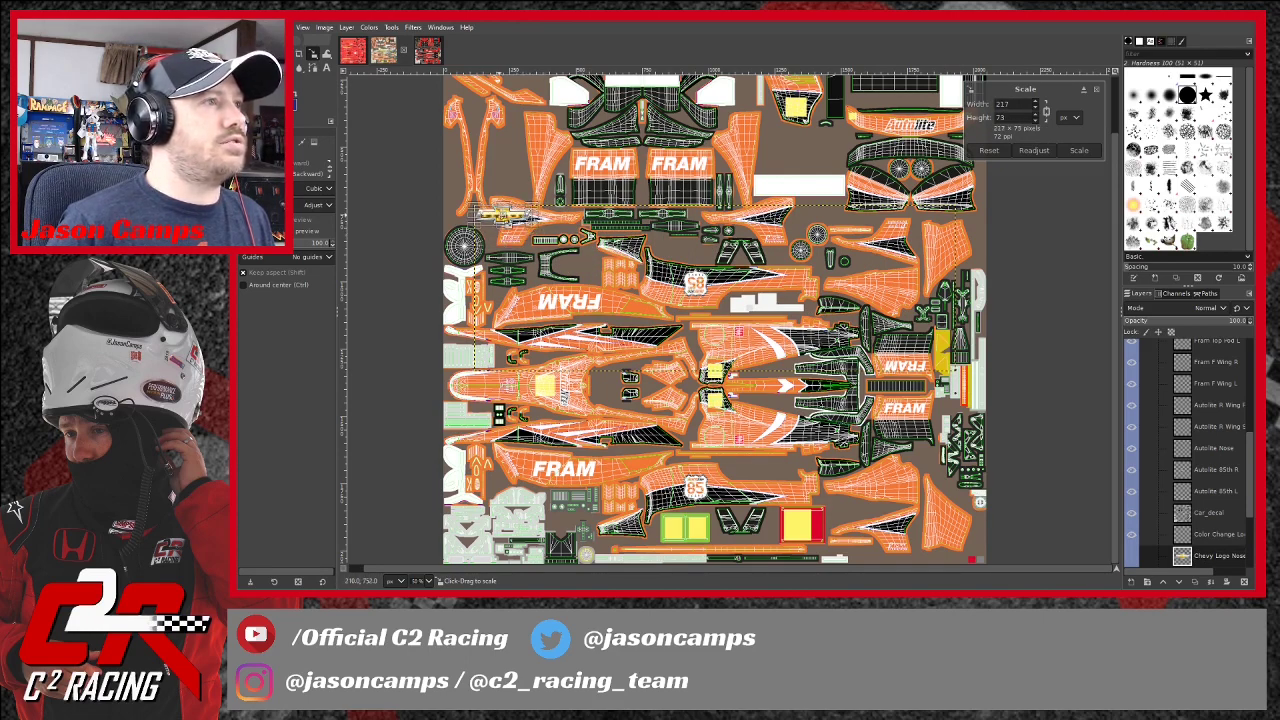
Move the Chevy logo onto the car's nose and rotate it 90 degrees.
left_click(243, 54)
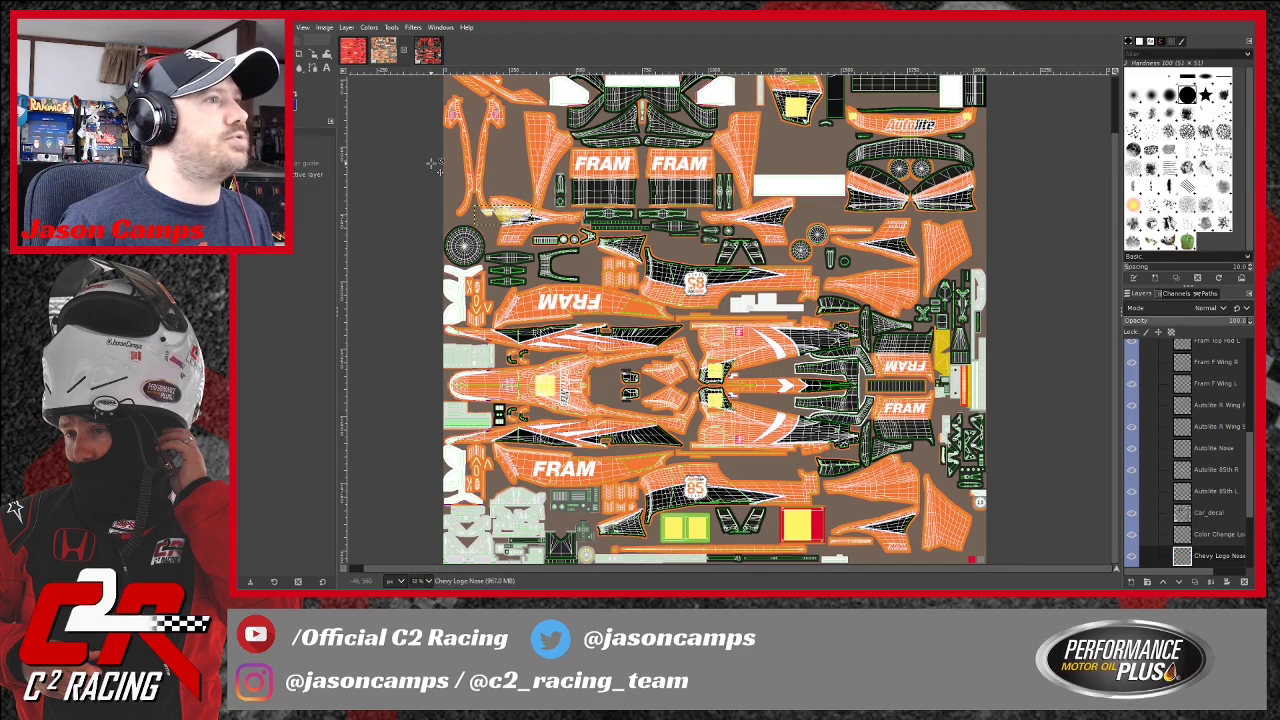
left_click_drag(512, 215, 527, 393)
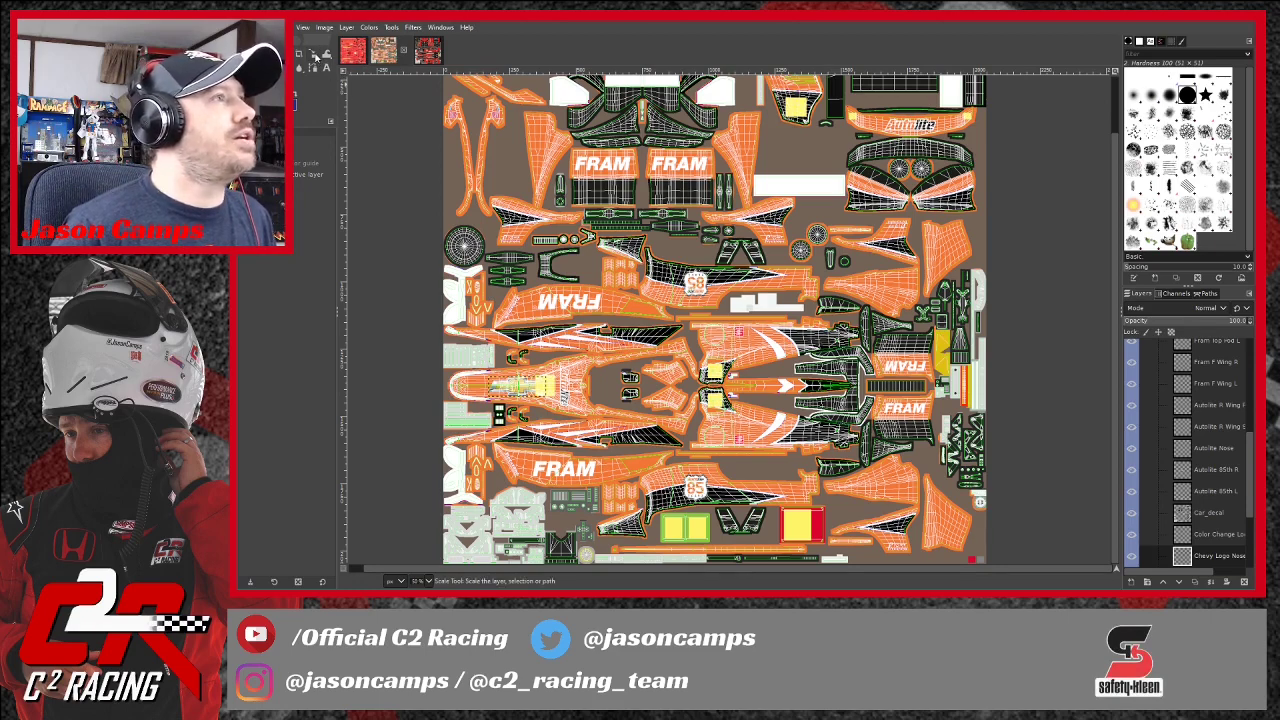
key("shift+r")
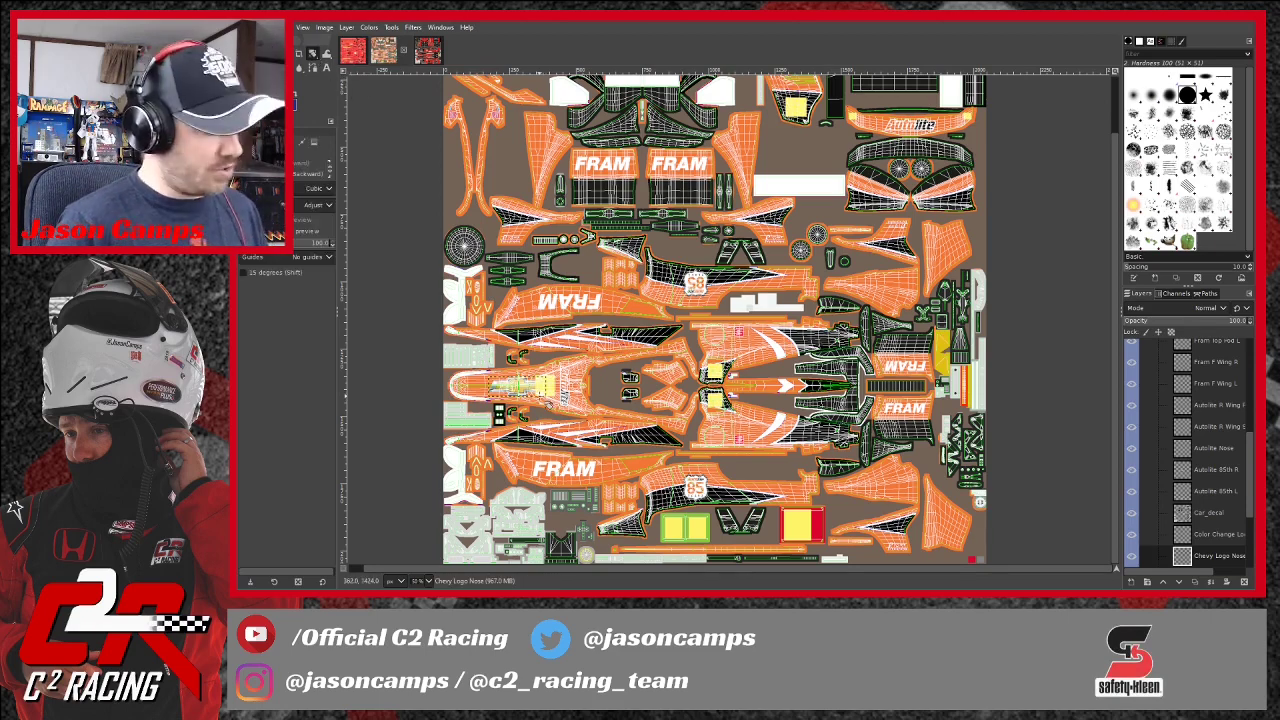
left_click(533, 390)
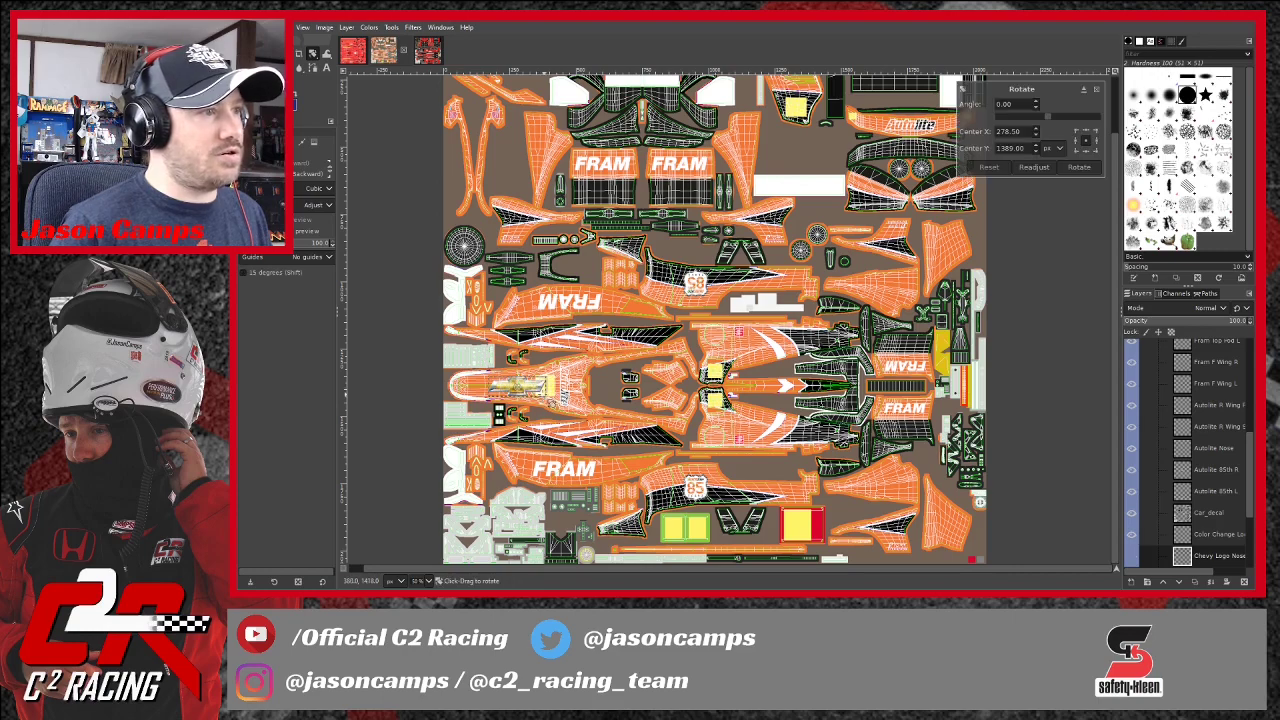
left_click_drag(537, 390, 514, 413)
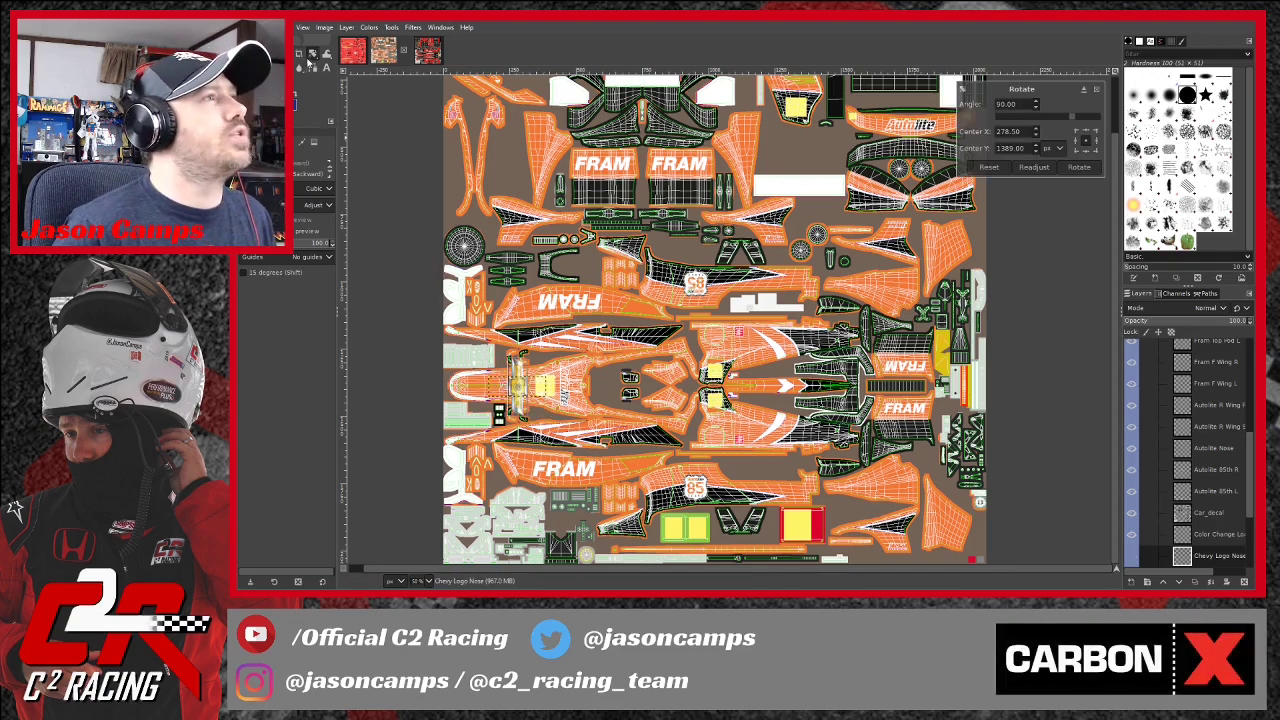
left_click(1079, 167)
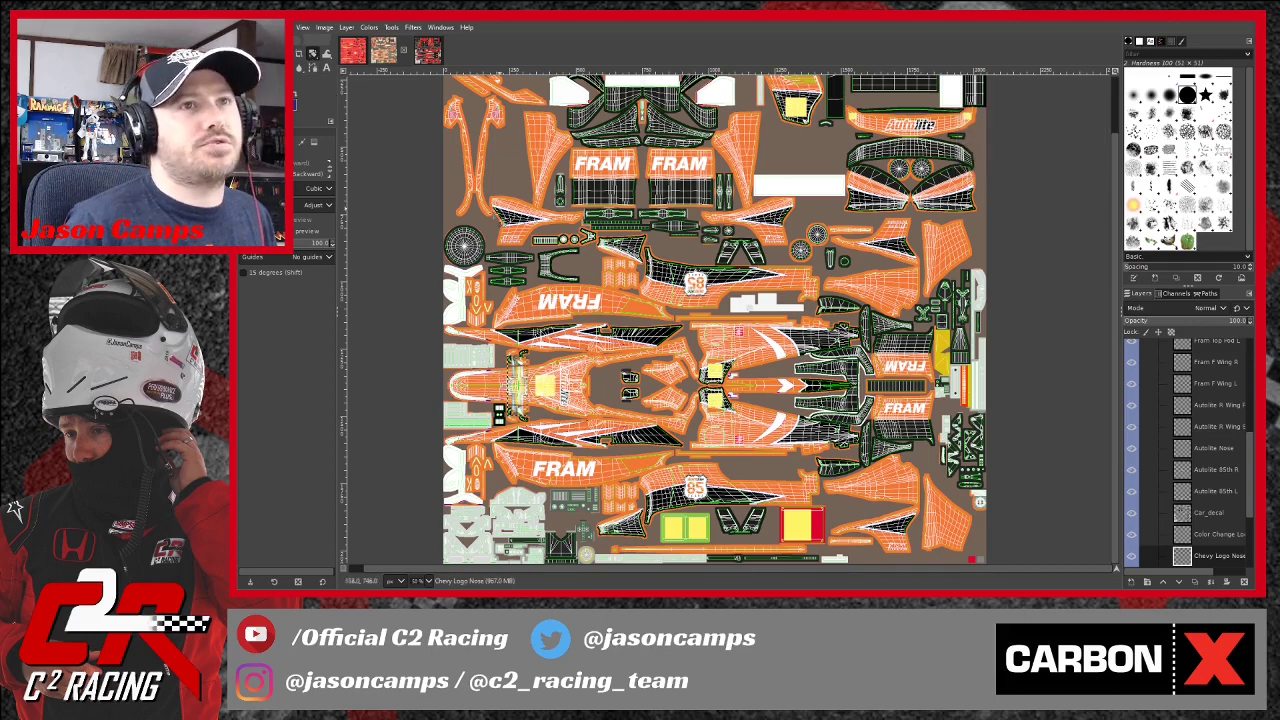
Shift the rotated Chevy logo slightly back along the nose, close to the front of the yellow square.
key("m")
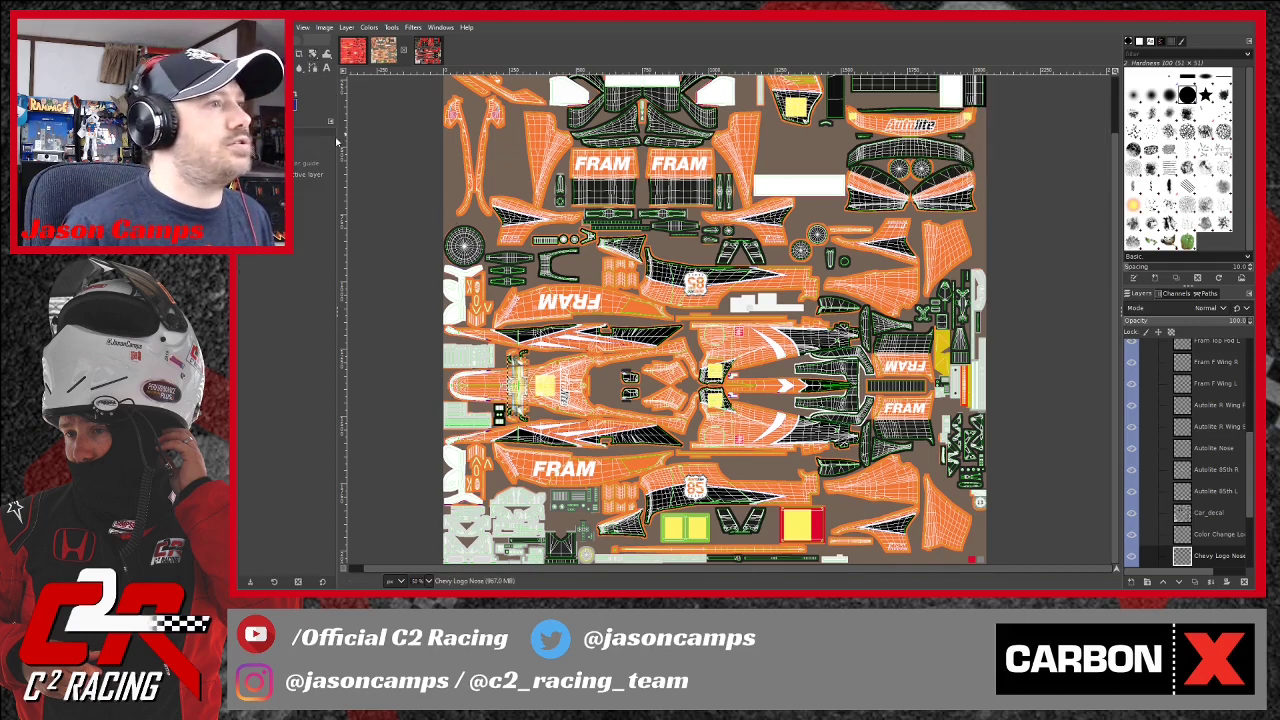
left_click_drag(511, 382, 524, 386)
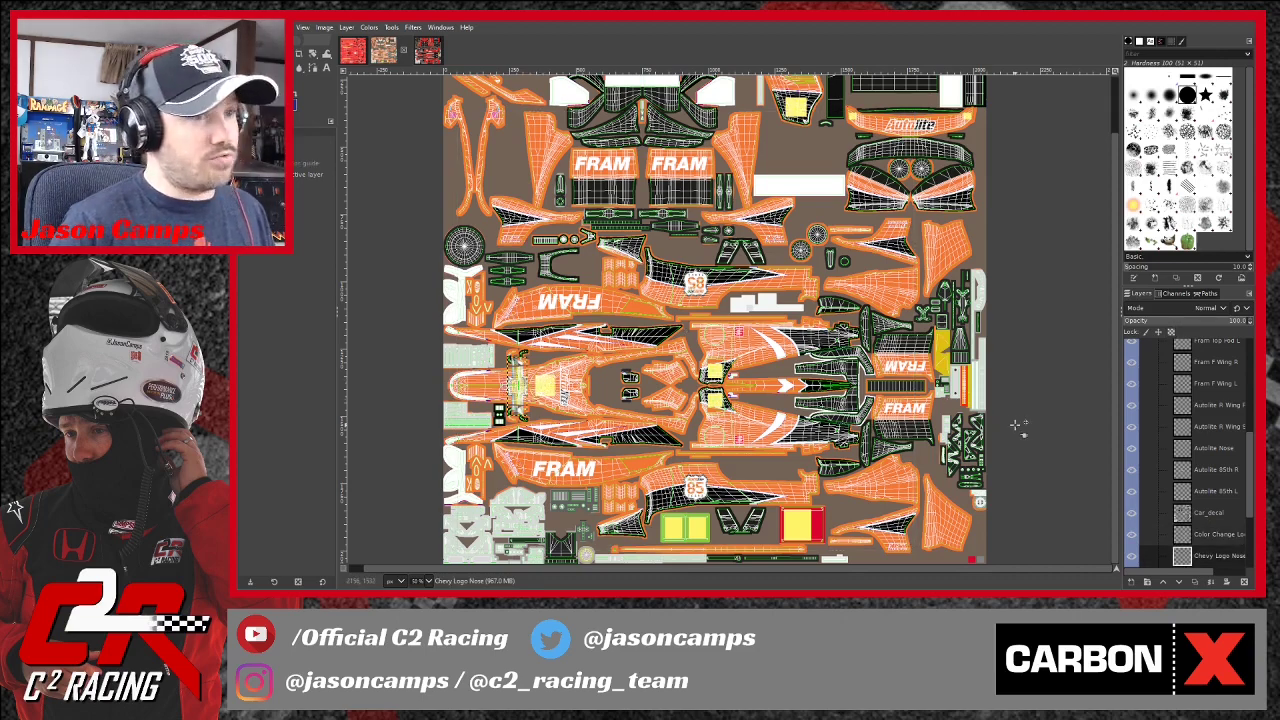
left_click(521, 388)
left_click_drag(515, 386, 520, 386)
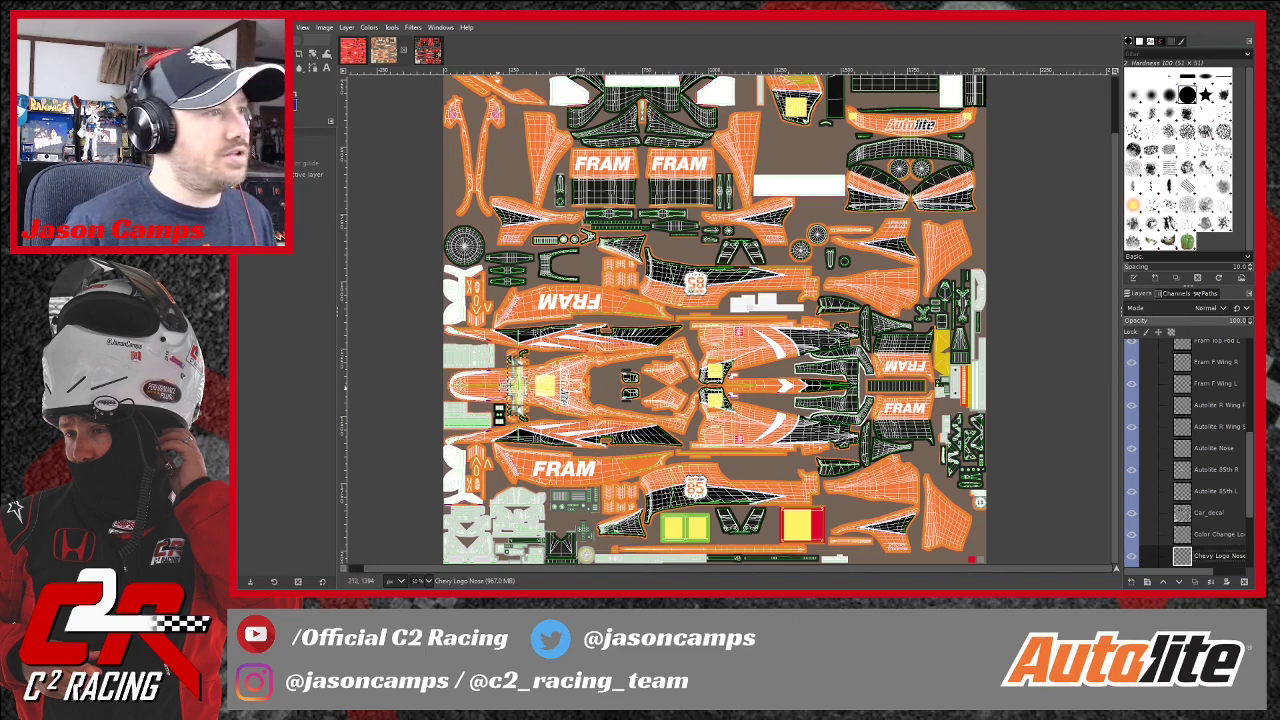
left_click_drag(518, 386, 533, 385)
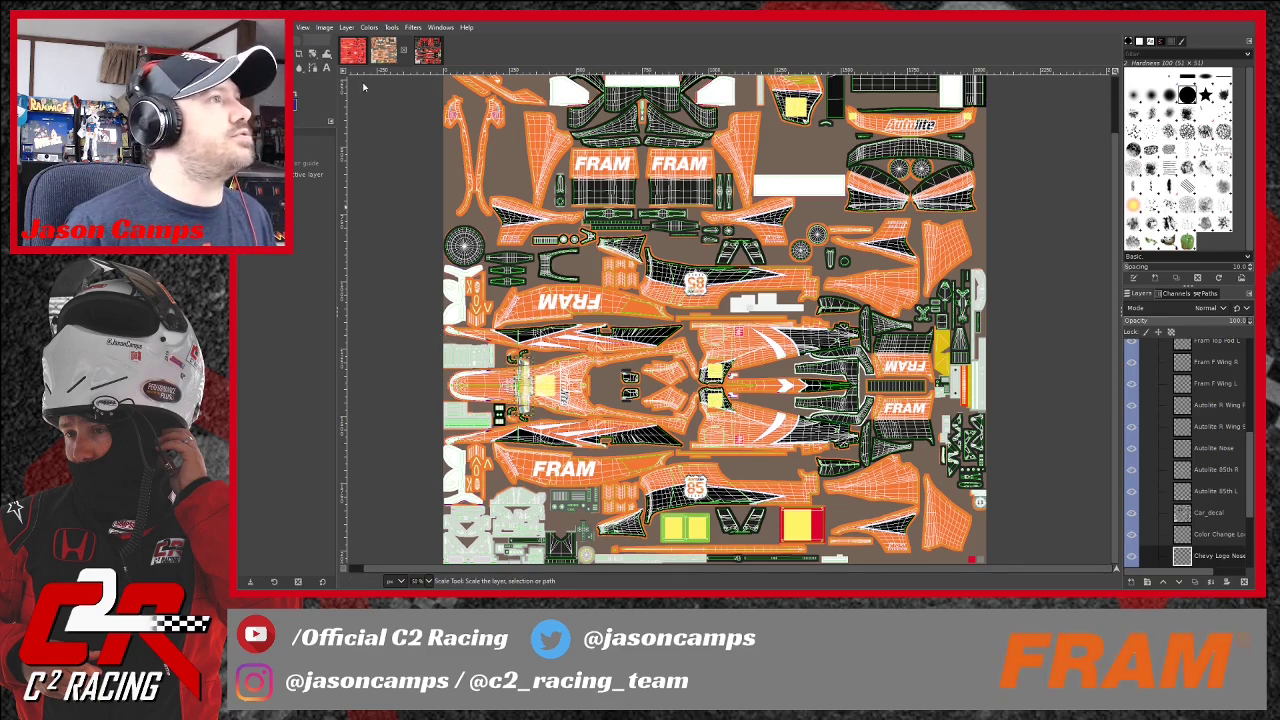
Scale the Chevy logo down proportionally to about 38 px wide and centre it on the nose just ahead of the yellow square.
key("shift+s")
left_click(527, 389)
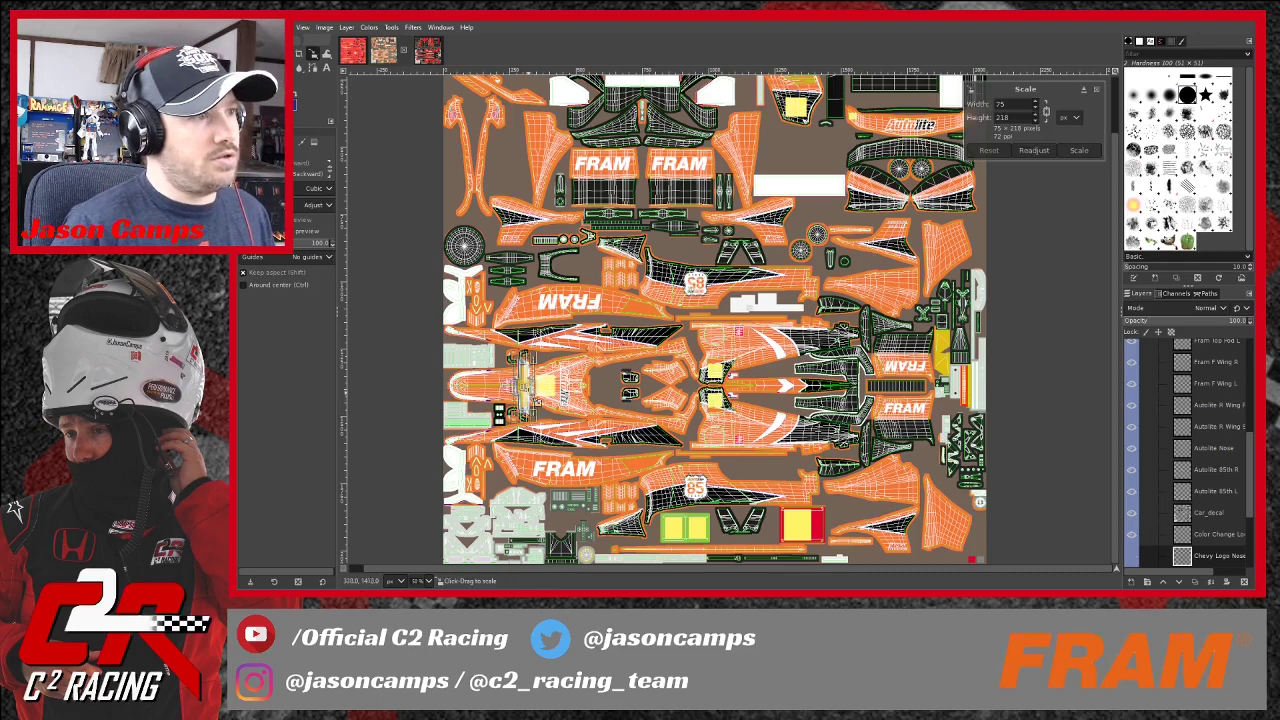
left_click_drag(511, 351, 524, 402)
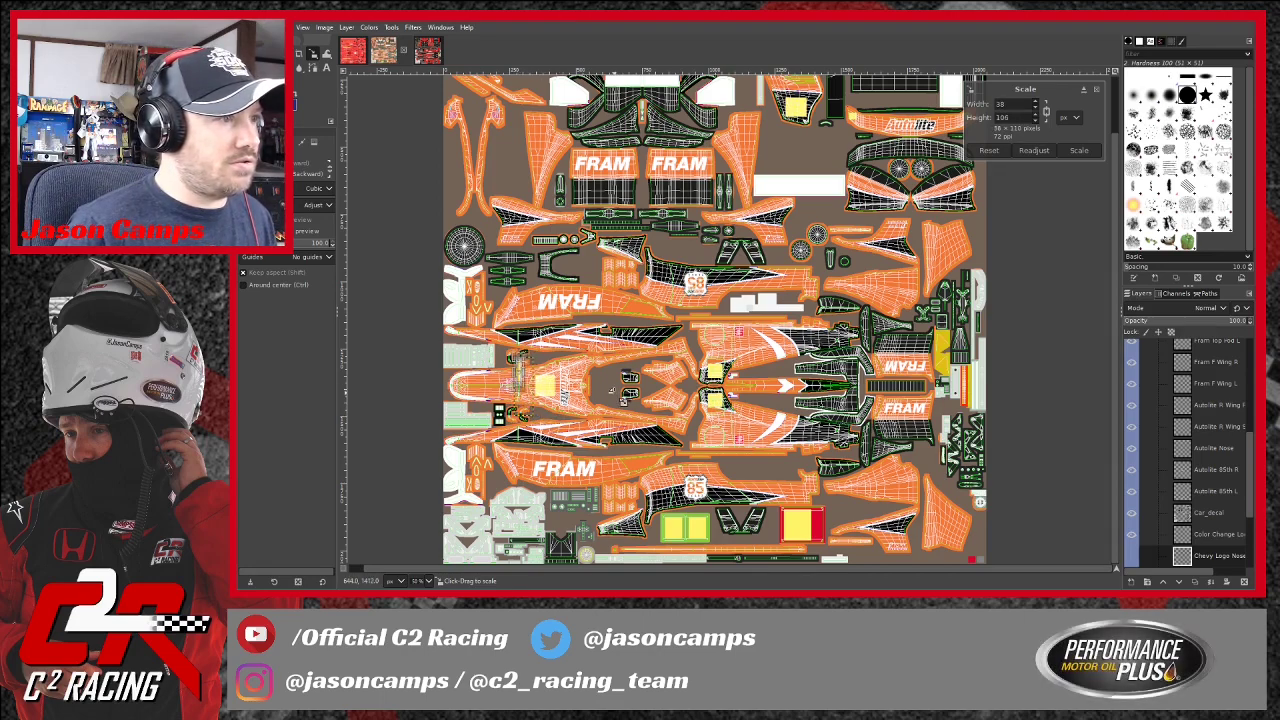
left_click(1079, 150)
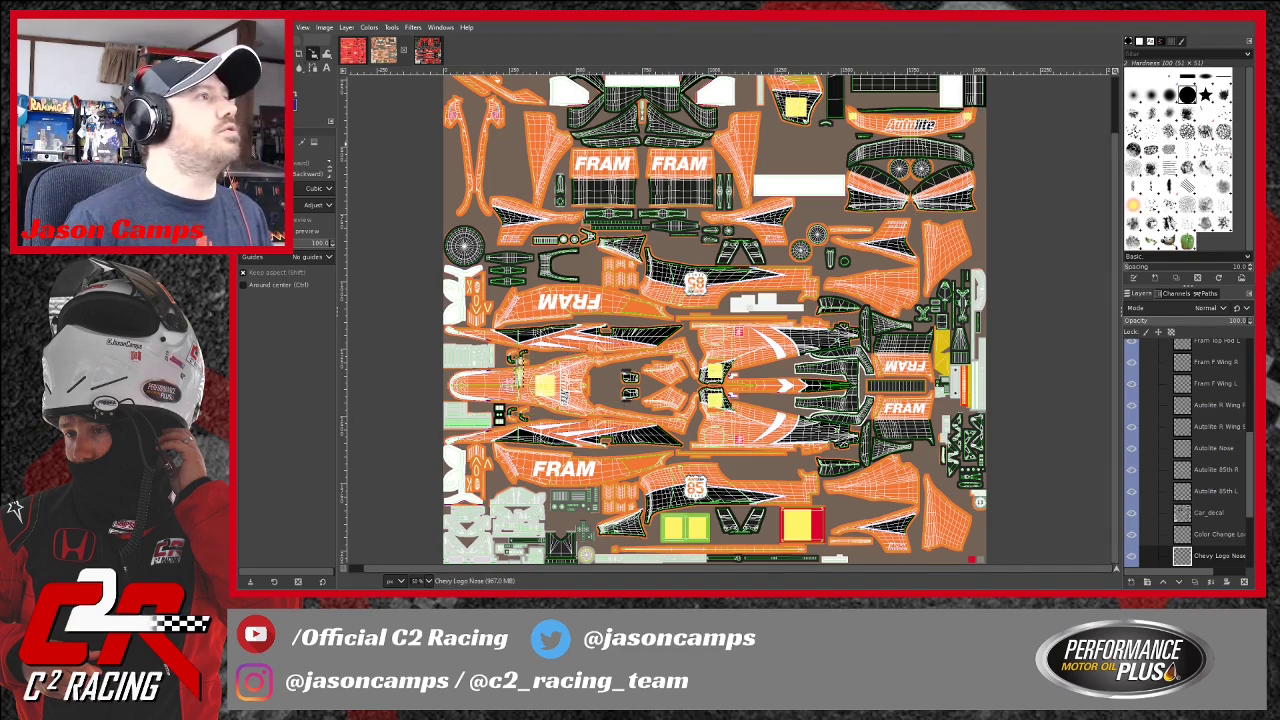
key("m")
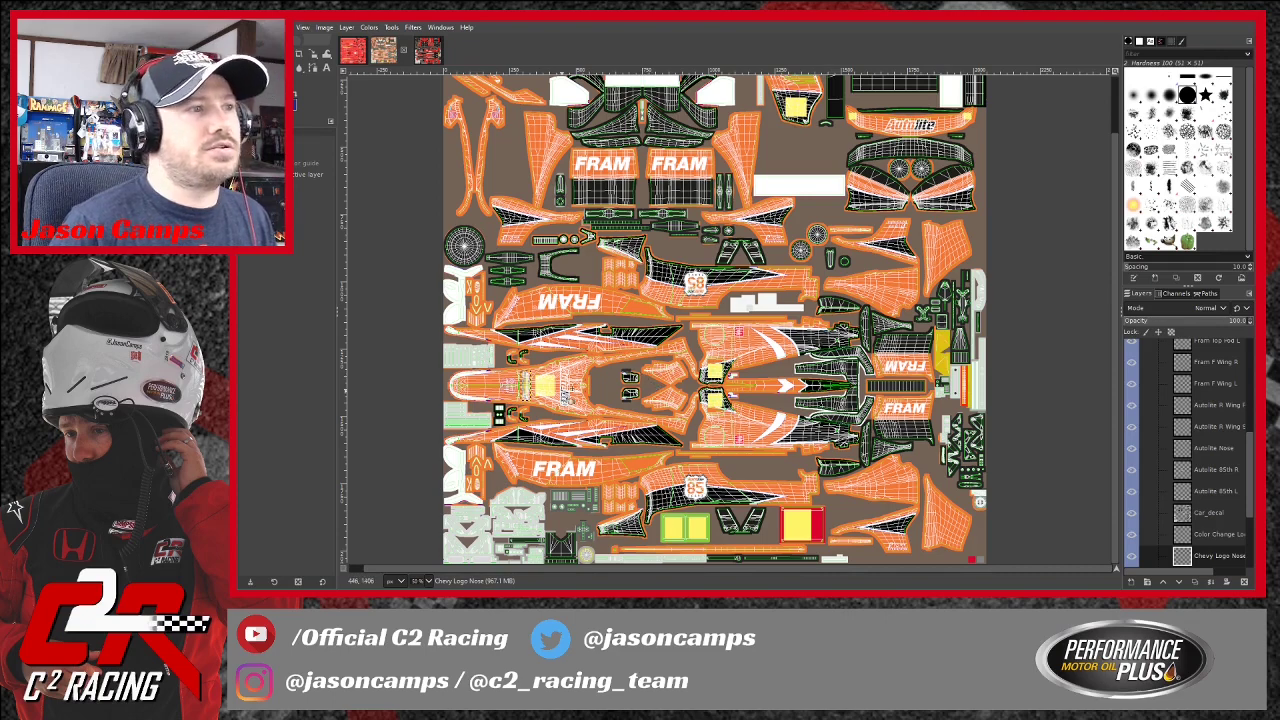
scroll(456, 388, "up", 4)
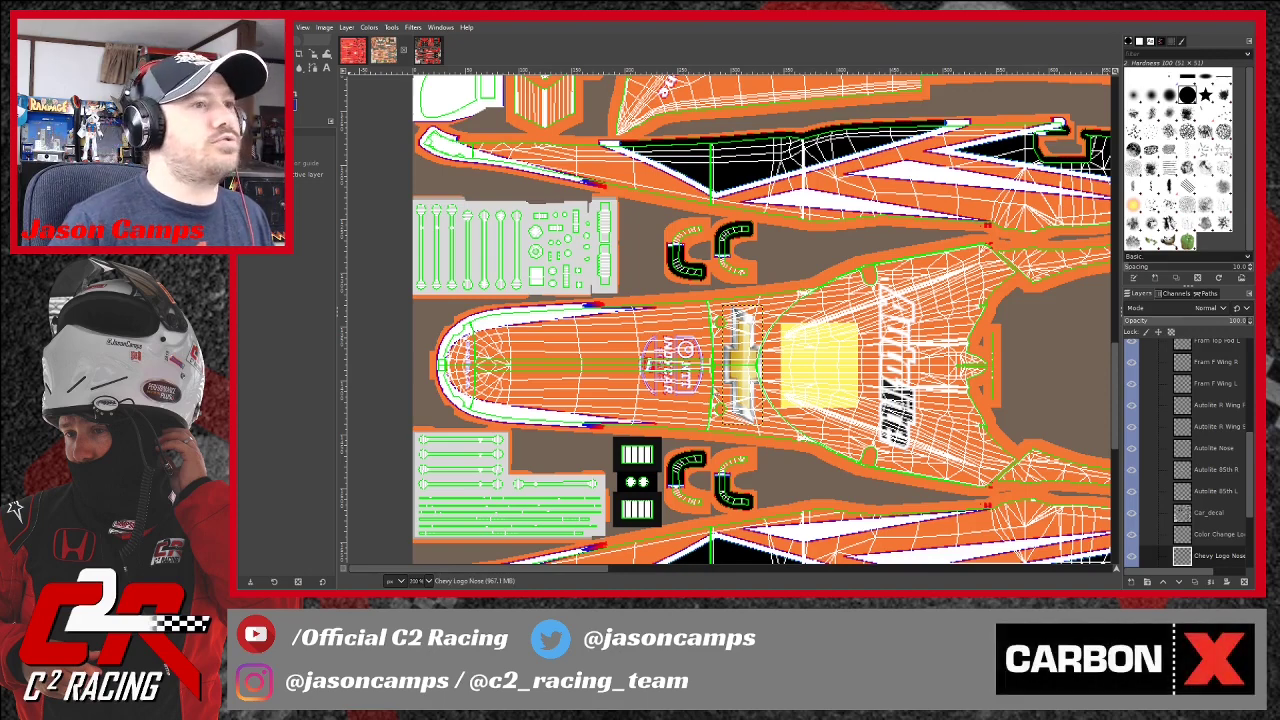
Duplicate the Fram Top Pod L layer.
scroll(766, 319, "down", 5)
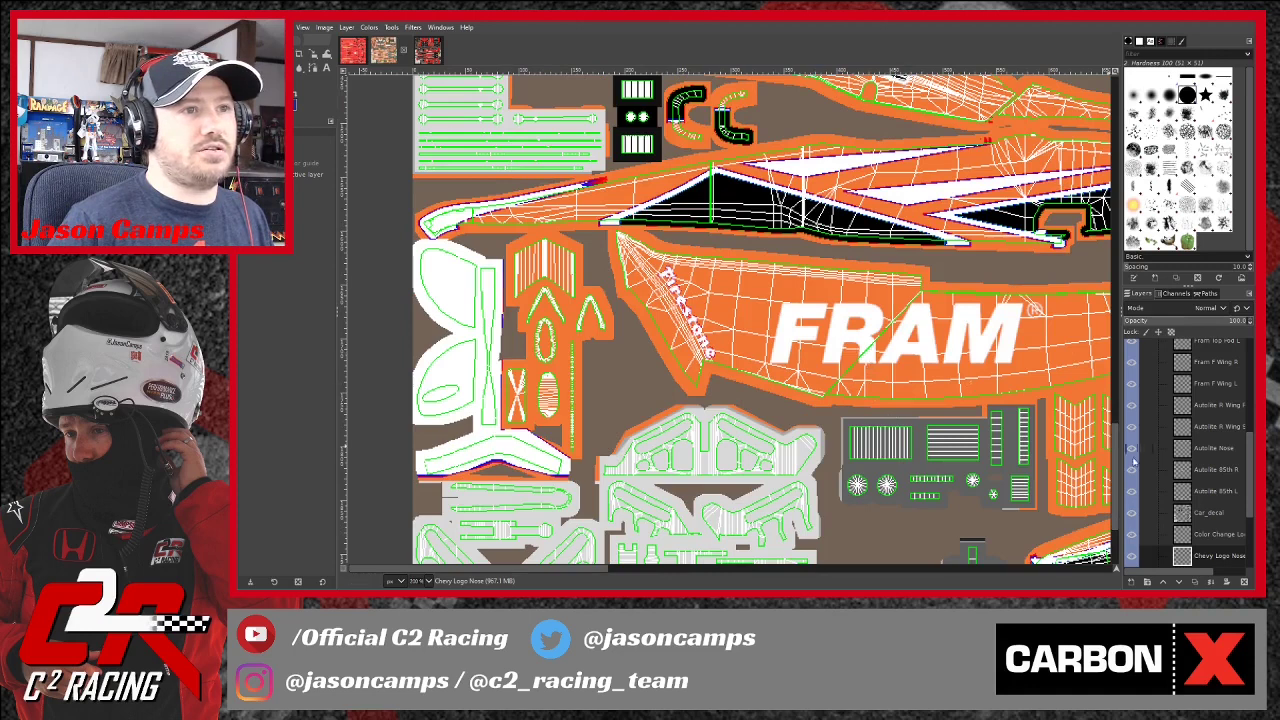
scroll(1205, 468, "up", 10)
left_click(1211, 461)
left_click(1215, 482)
left_click(1218, 503)
left_click(1220, 525)
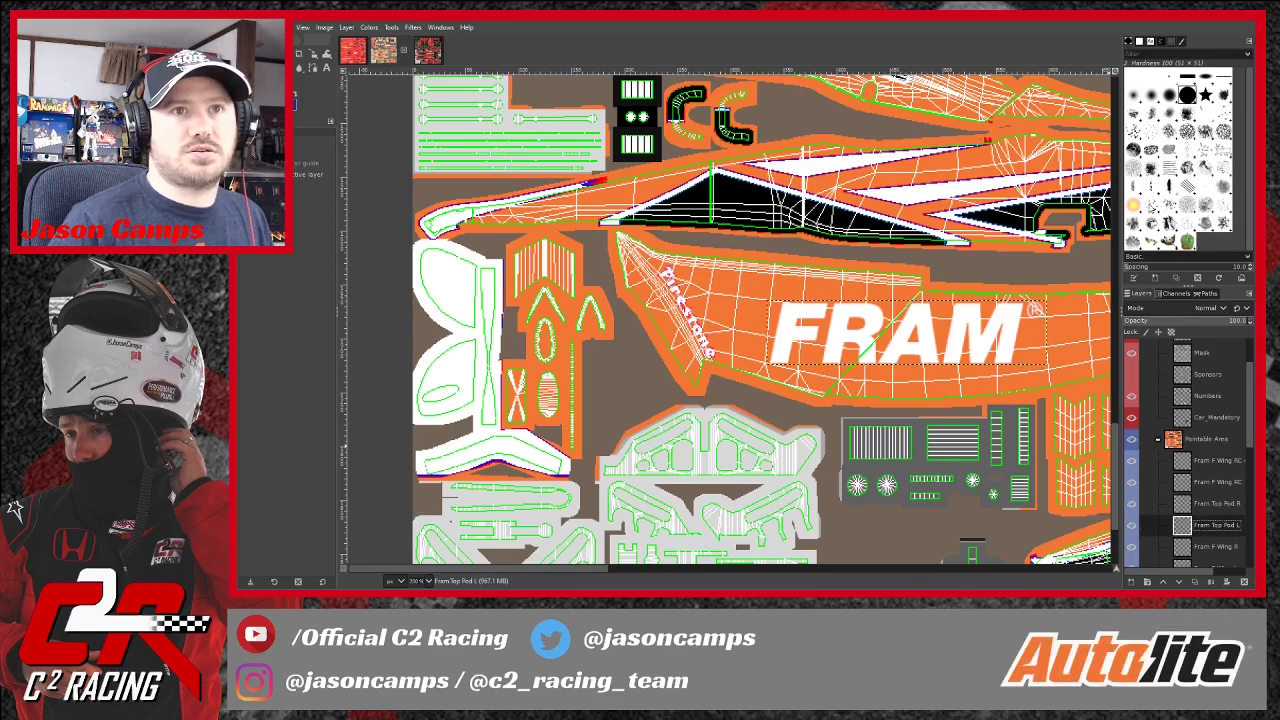
key("ctrl+shift+d")
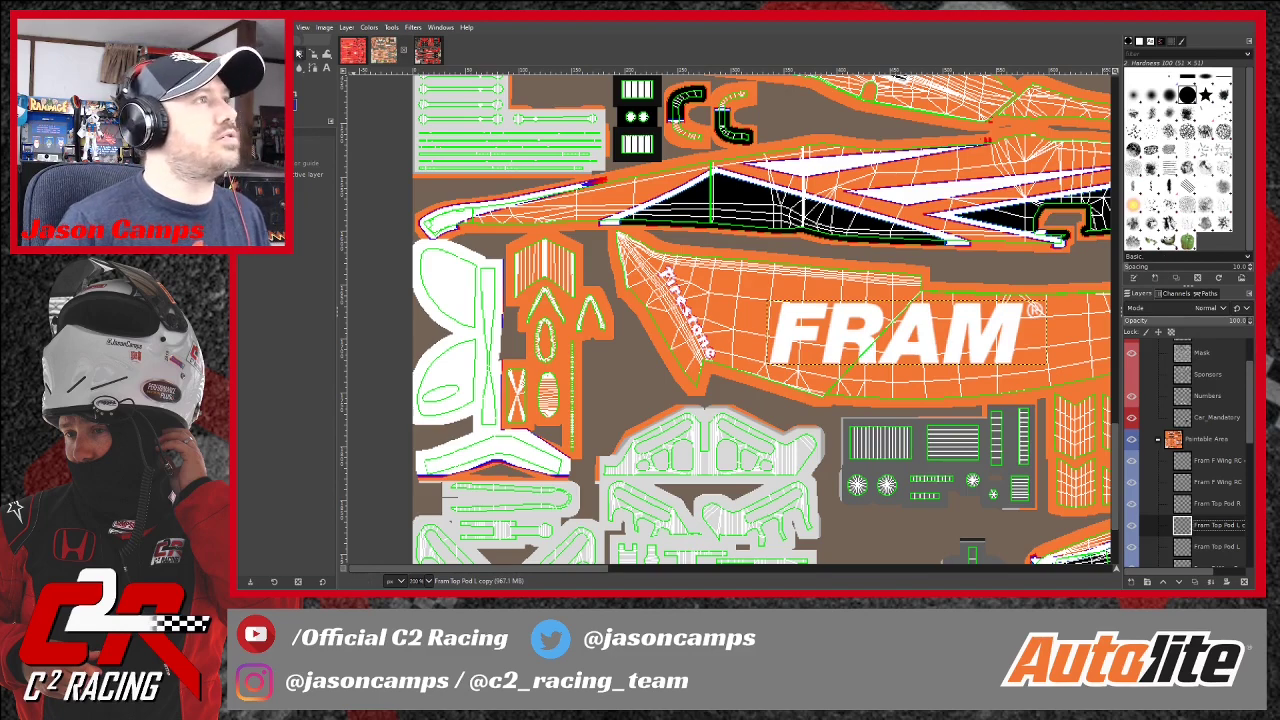
Rotate the copied FRAM logo 90 degrees and scale it down proportionally to about 21 × 93 px.
left_click(367, 73)
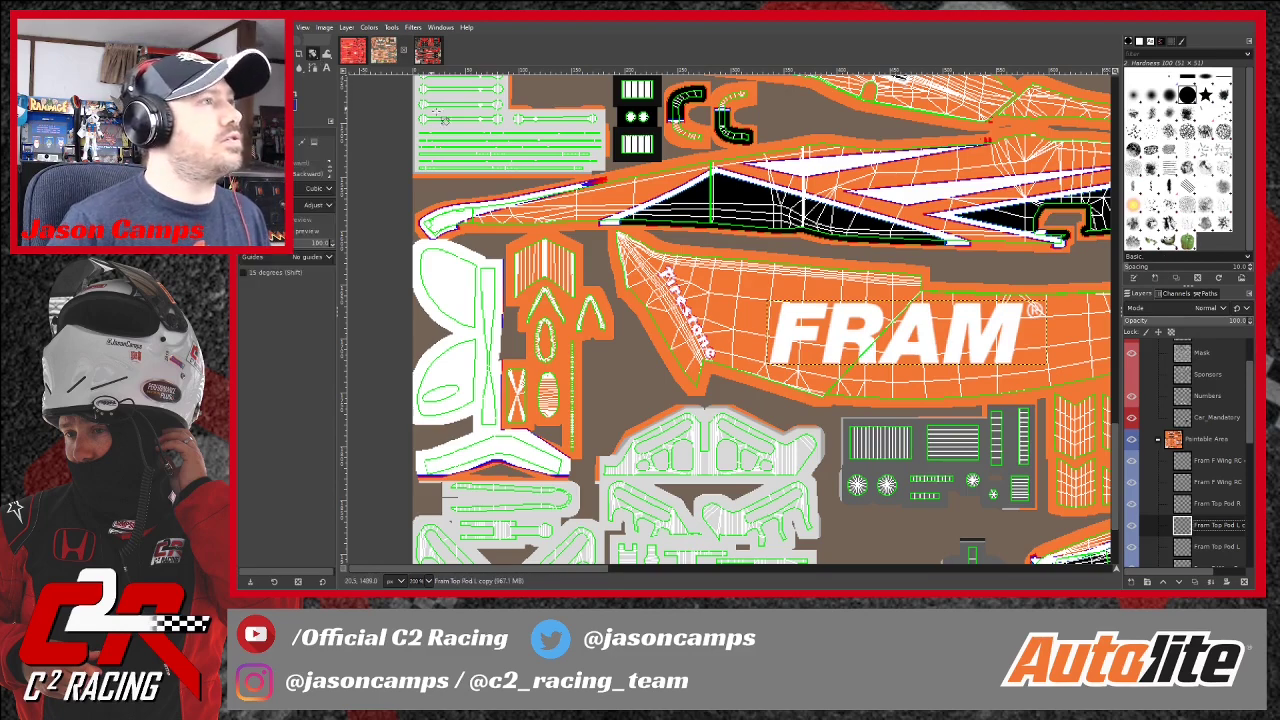
left_click_drag(1012, 330, 907, 412)
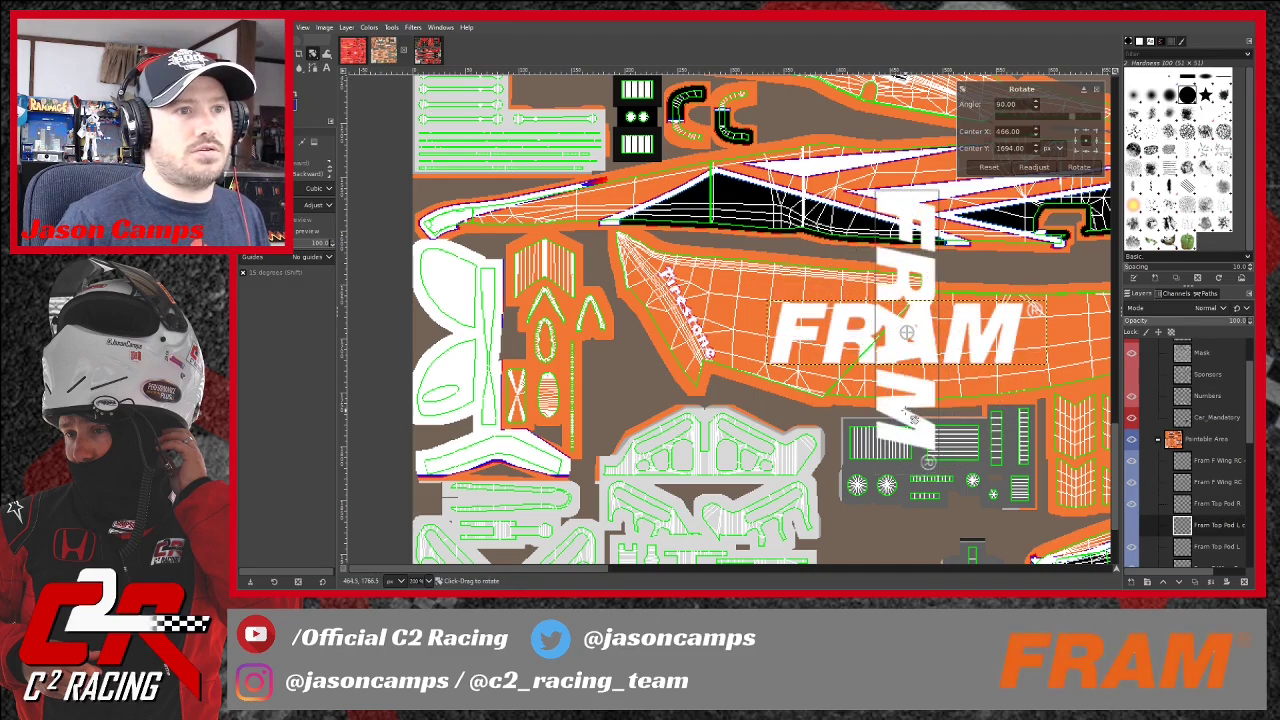
left_click(1079, 167)
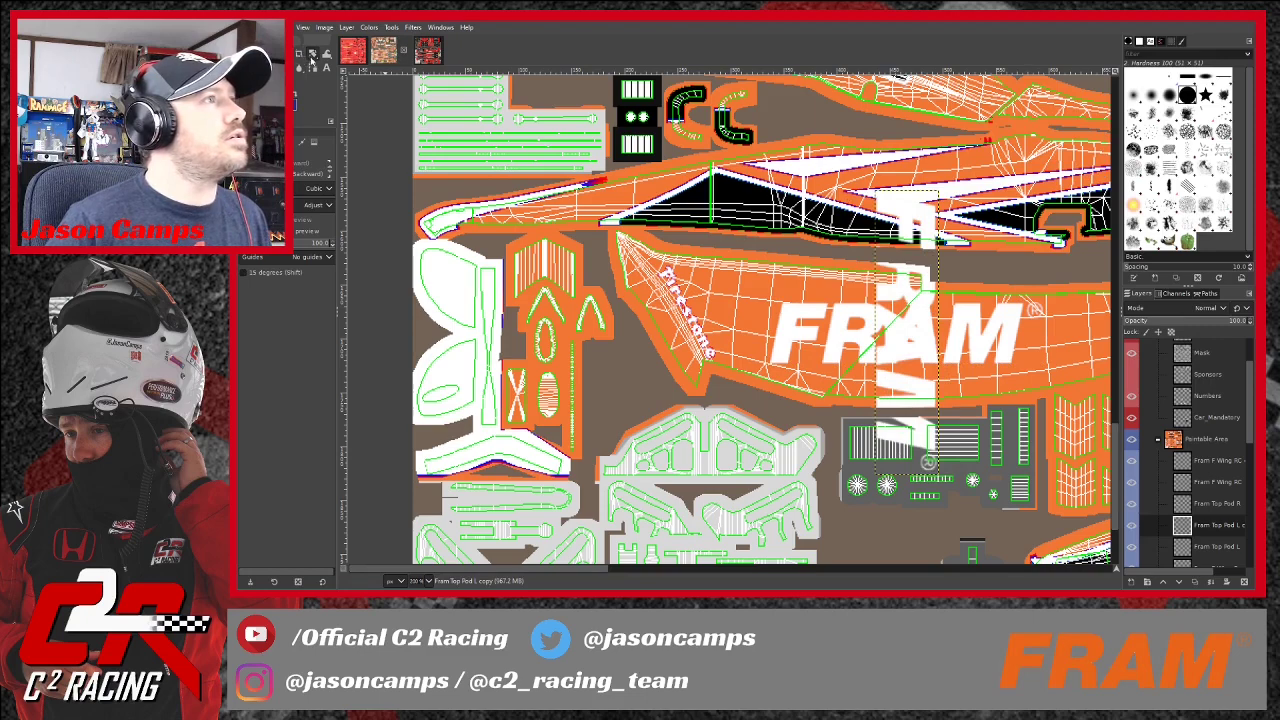
key("shift+s")
left_click(928, 430)
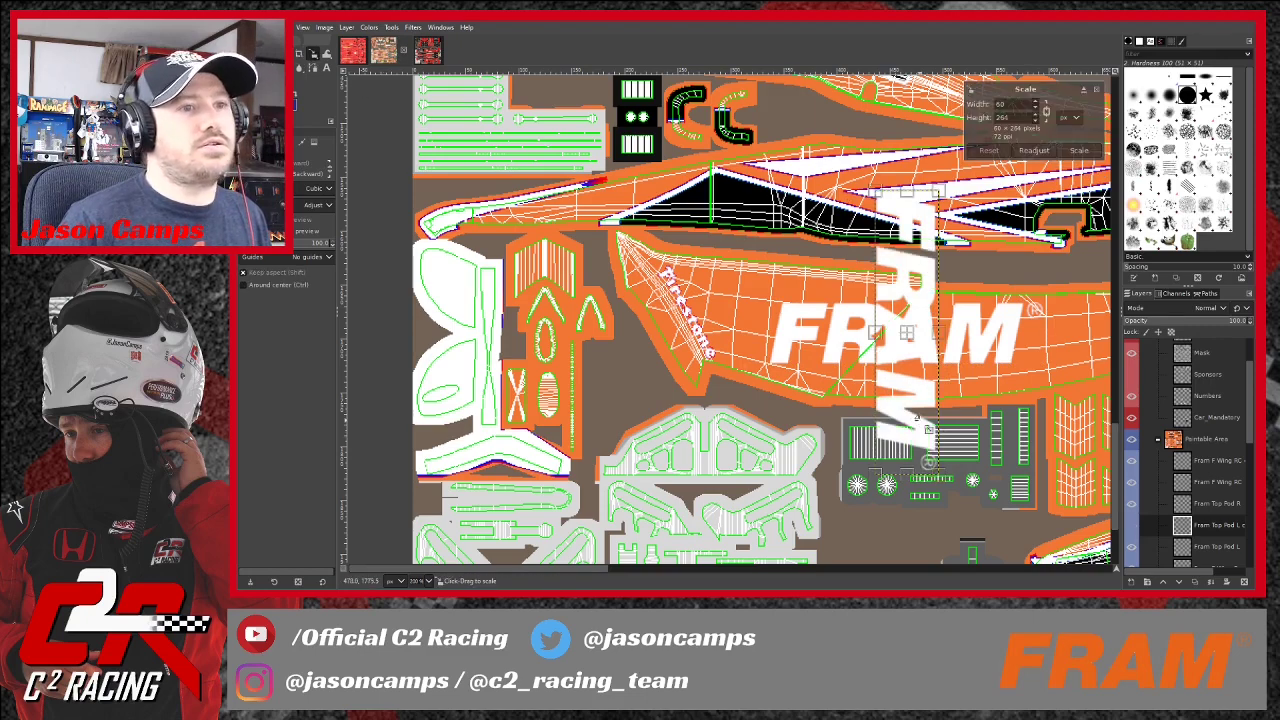
left_click_drag(928, 430, 886, 308)
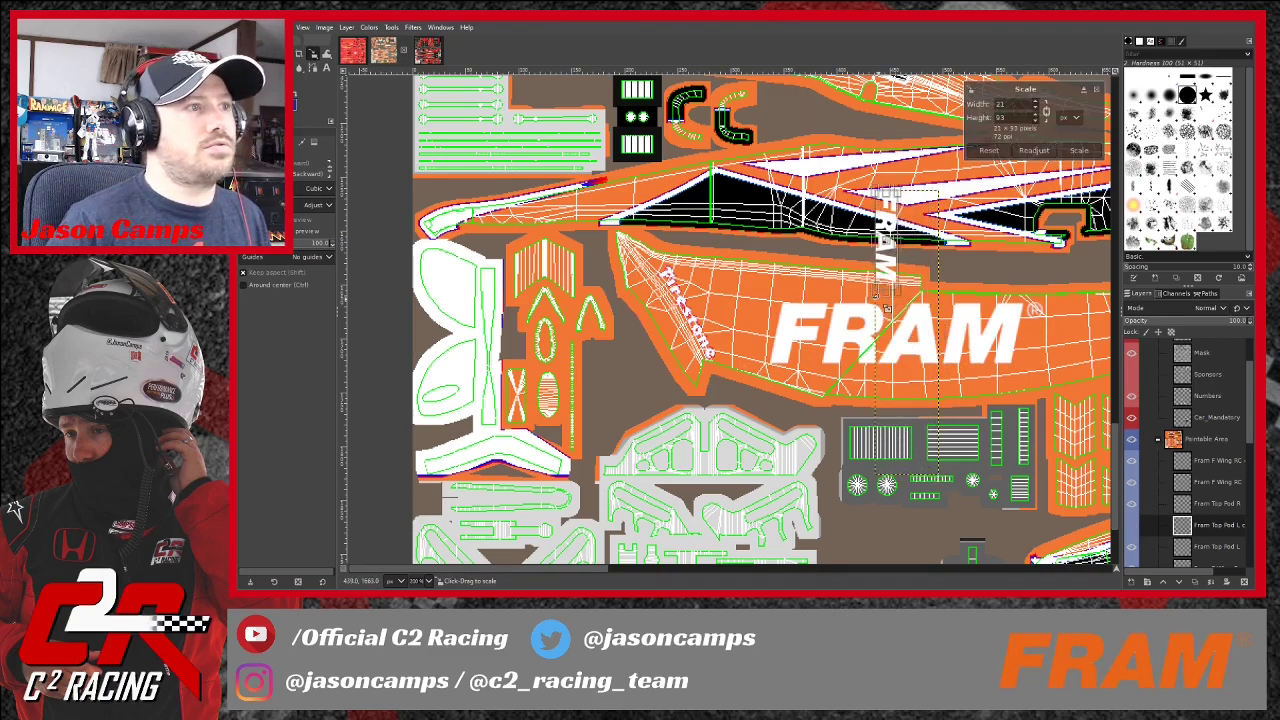
scroll(892, 400, "up", 5)
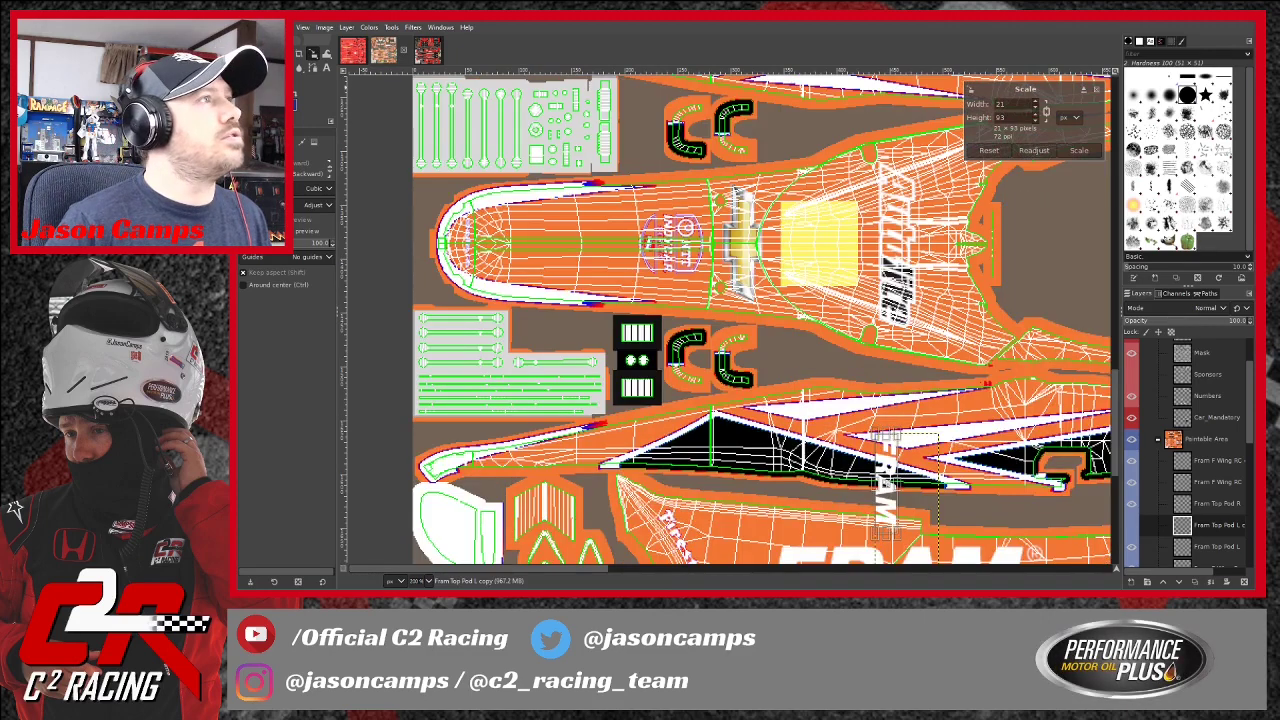
key("Return")
Move the small FRAM logo onto the nose ahead of the IndyCar logo and scale it proportionally to about 20 px wide.
left_click_drag(898, 497, 631, 247)
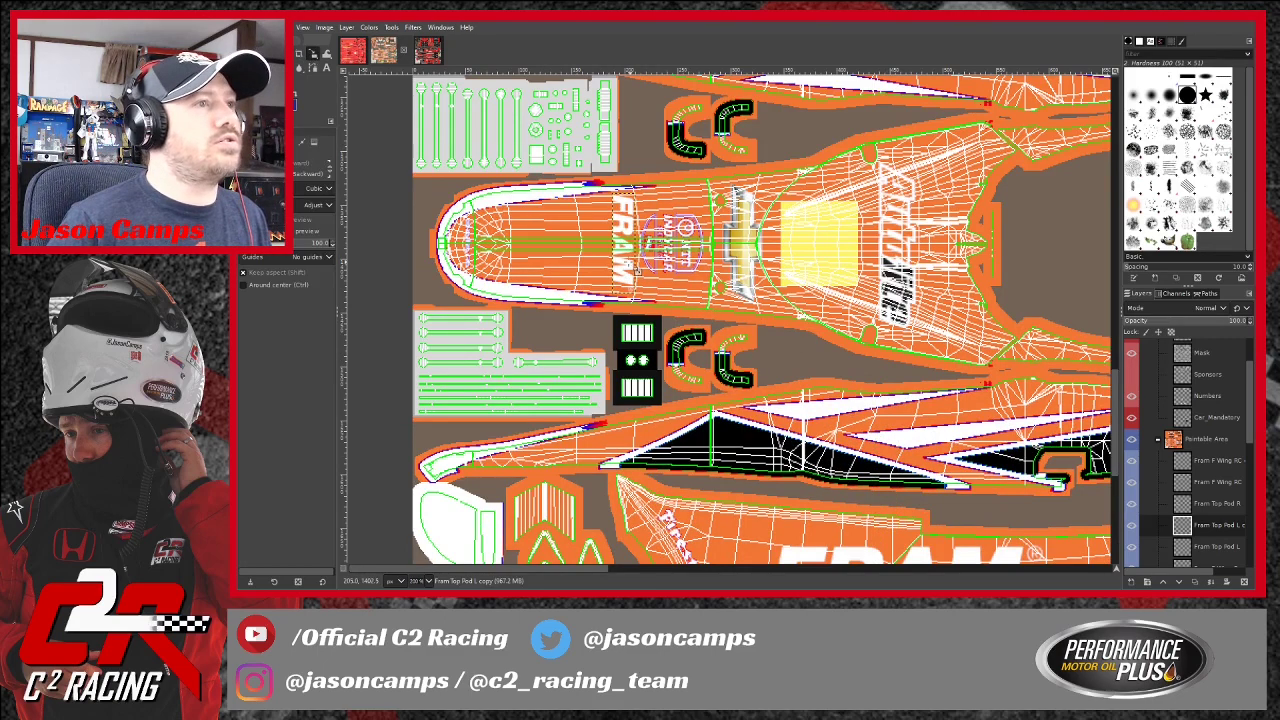
left_click(640, 272)
left_click_drag(646, 303, 637, 281)
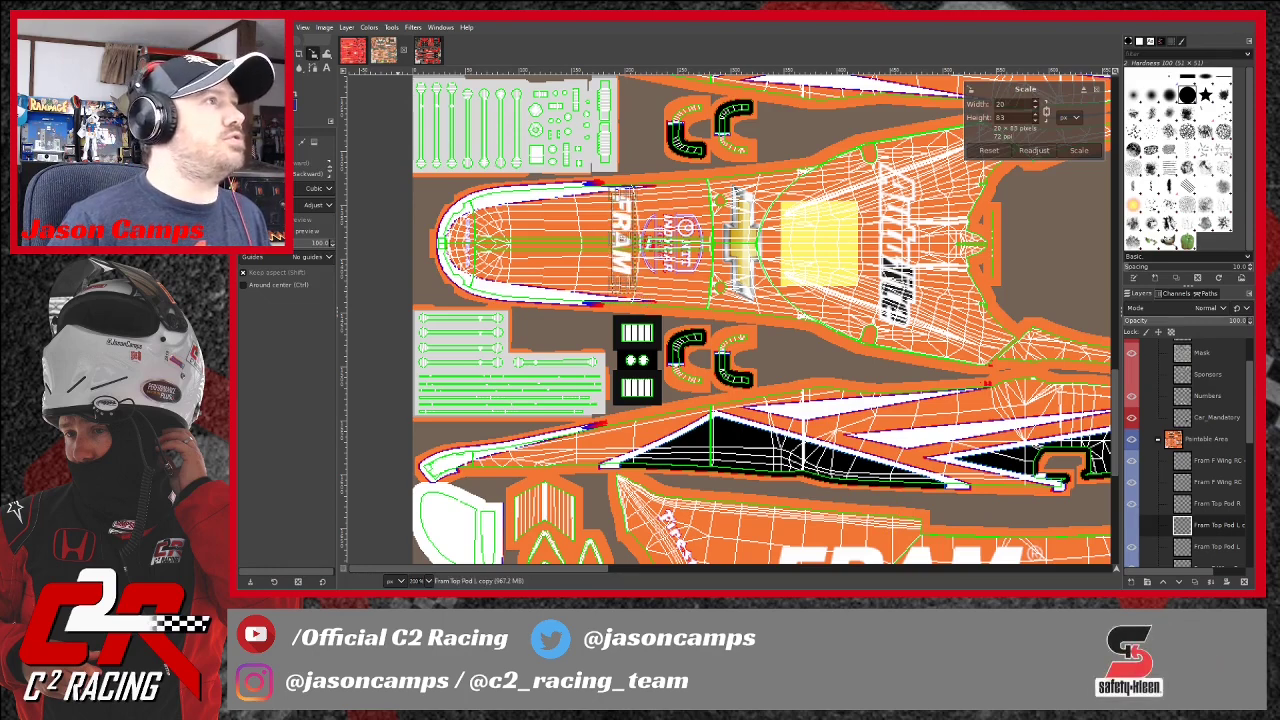
left_click(244, 53)
left_click(635, 260)
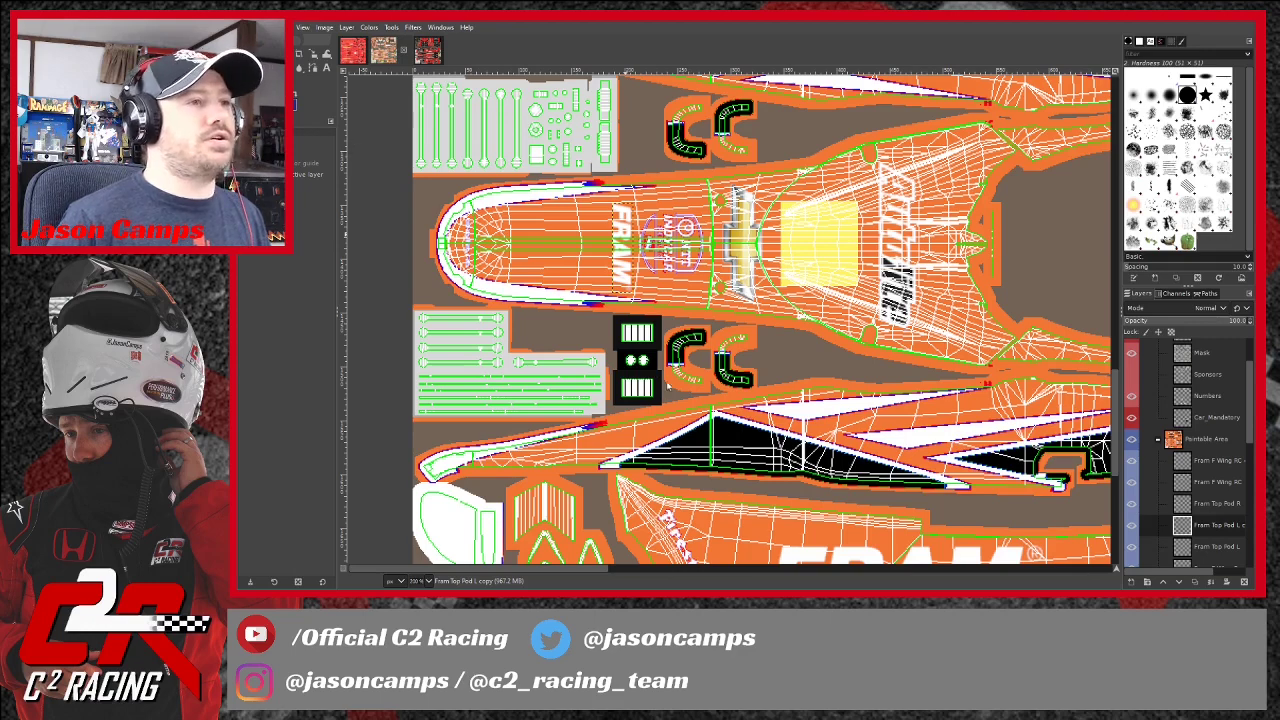
left_click_drag(670, 390, 670, 389)
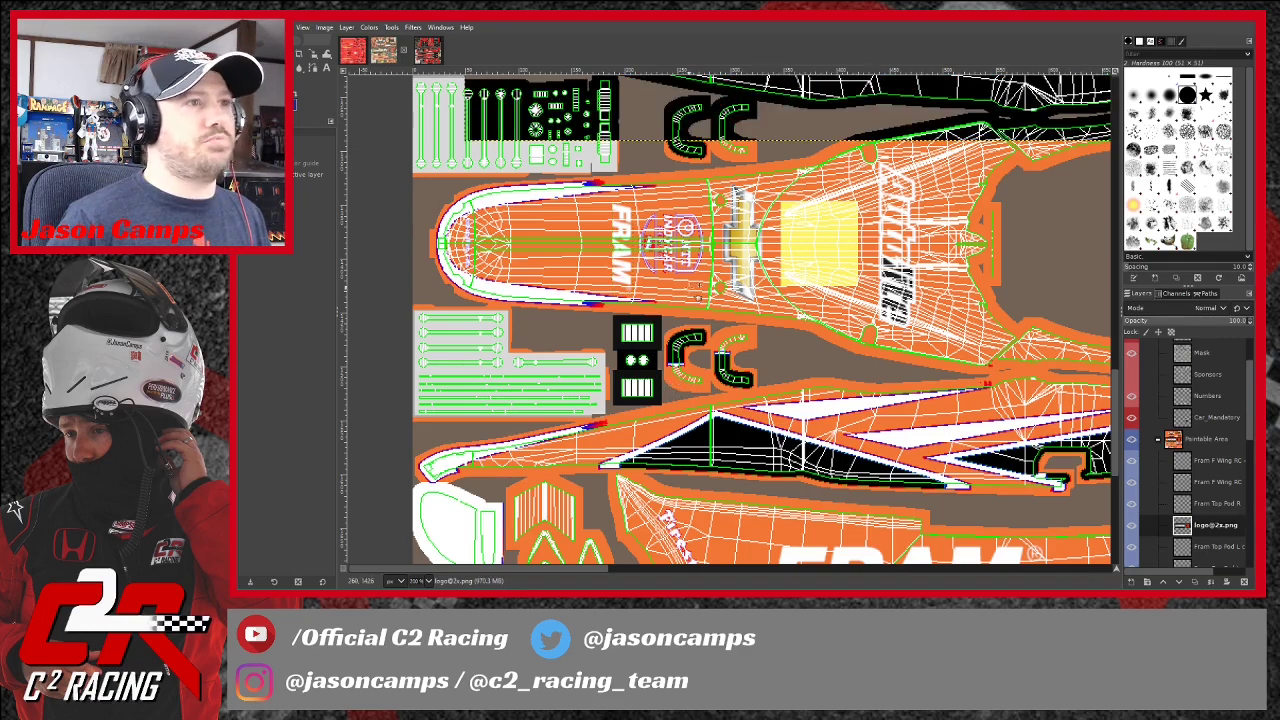
scroll(867, 326, "up", 1)
scroll(867, 326, "down", 2)
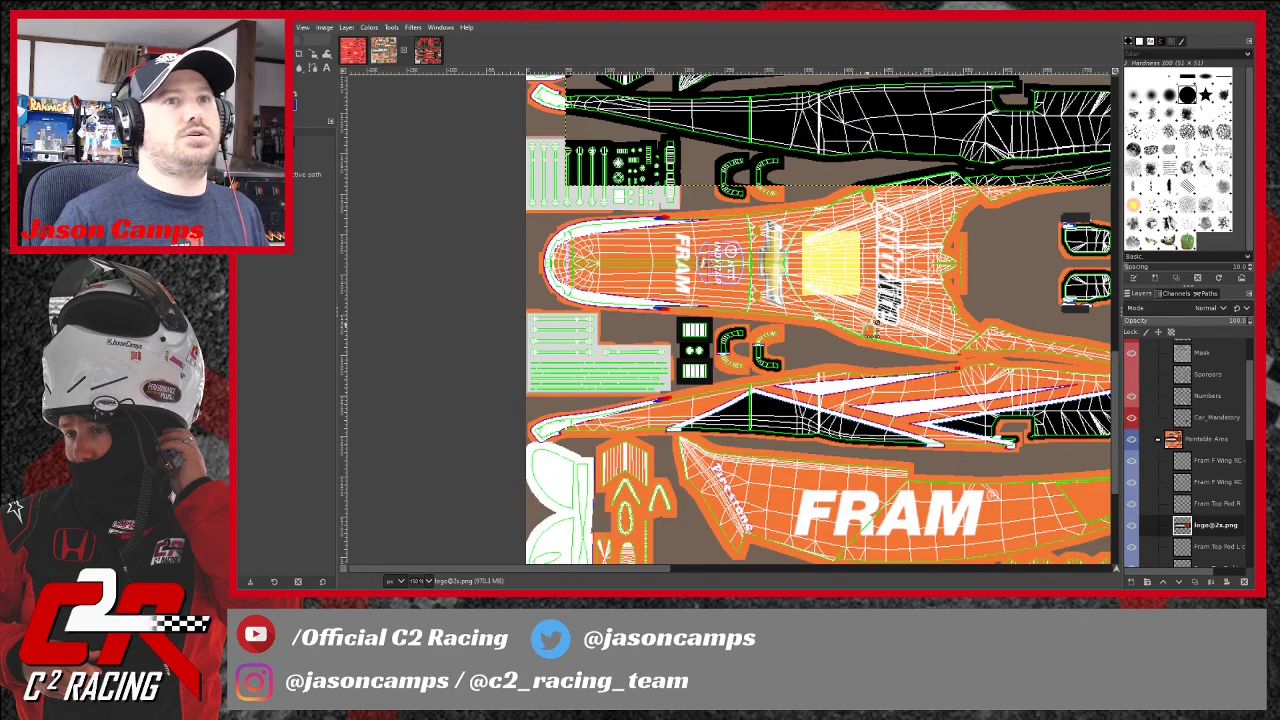
scroll(870, 326, "down", 1)
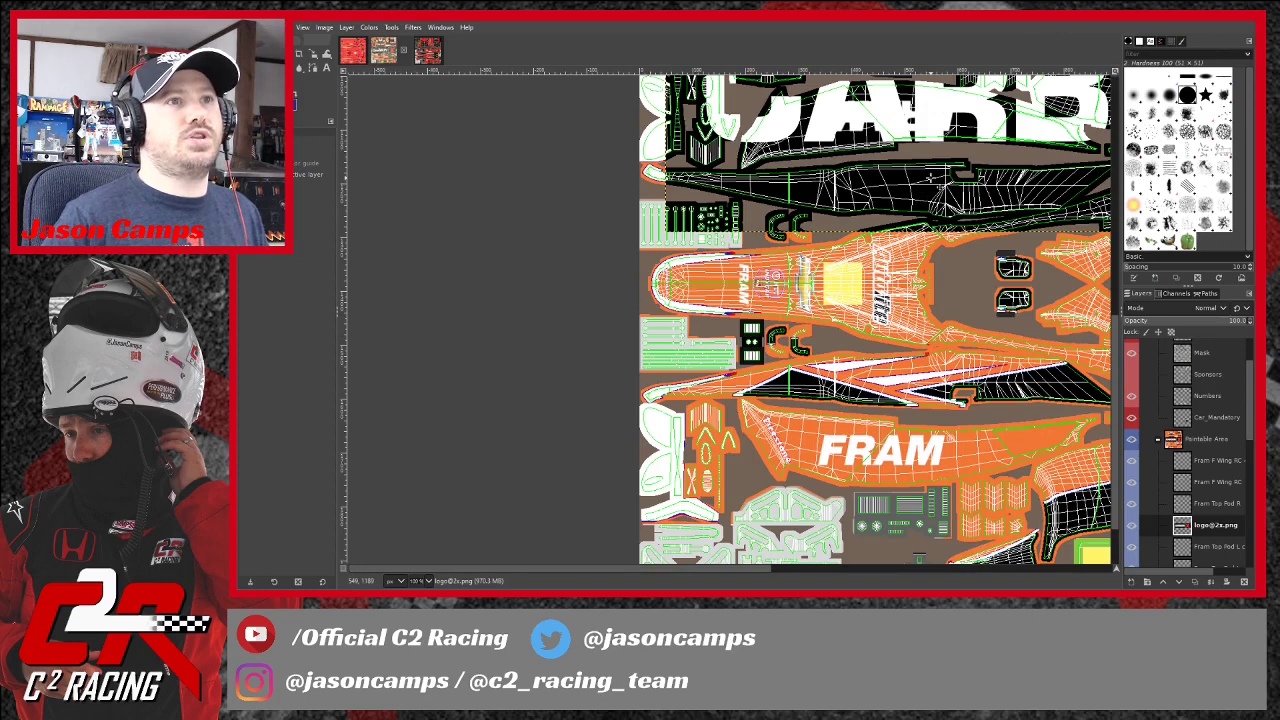
Scale the Carbon X logo down proportionally to about 240 × 65 px.
left_click(313, 53)
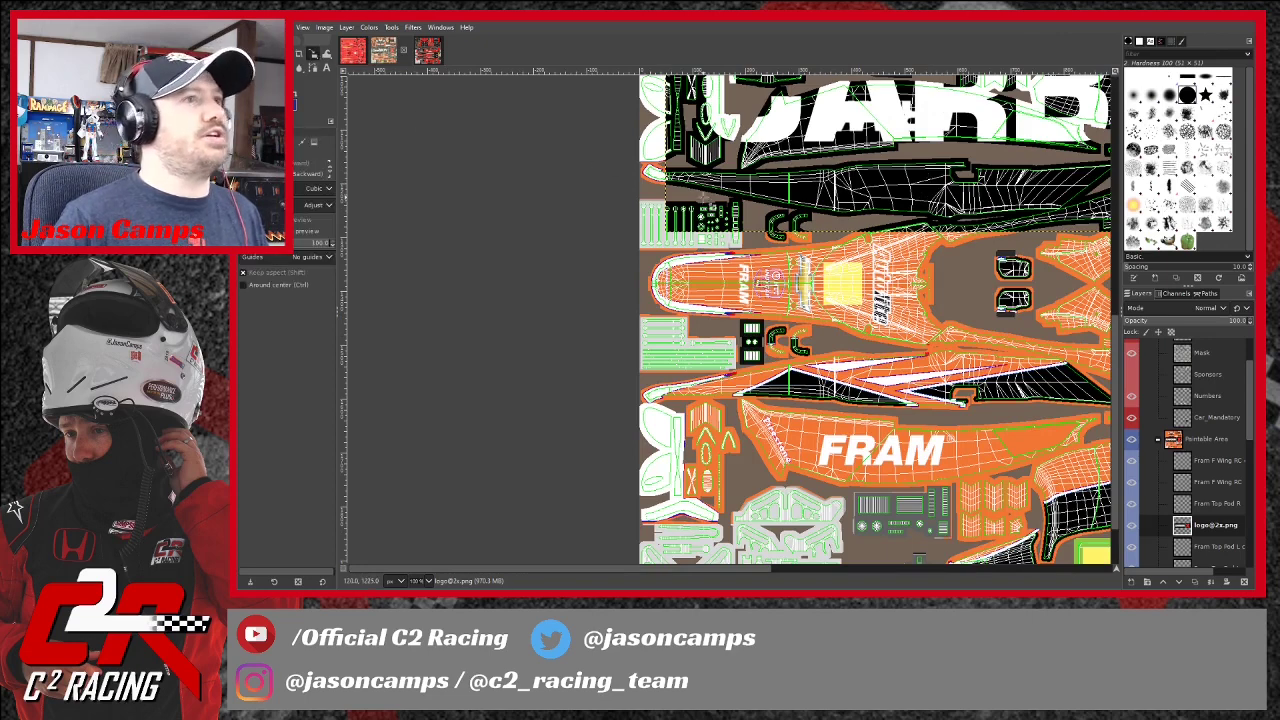
left_click(703, 197)
left_click_drag(672, 235, 900, 178)
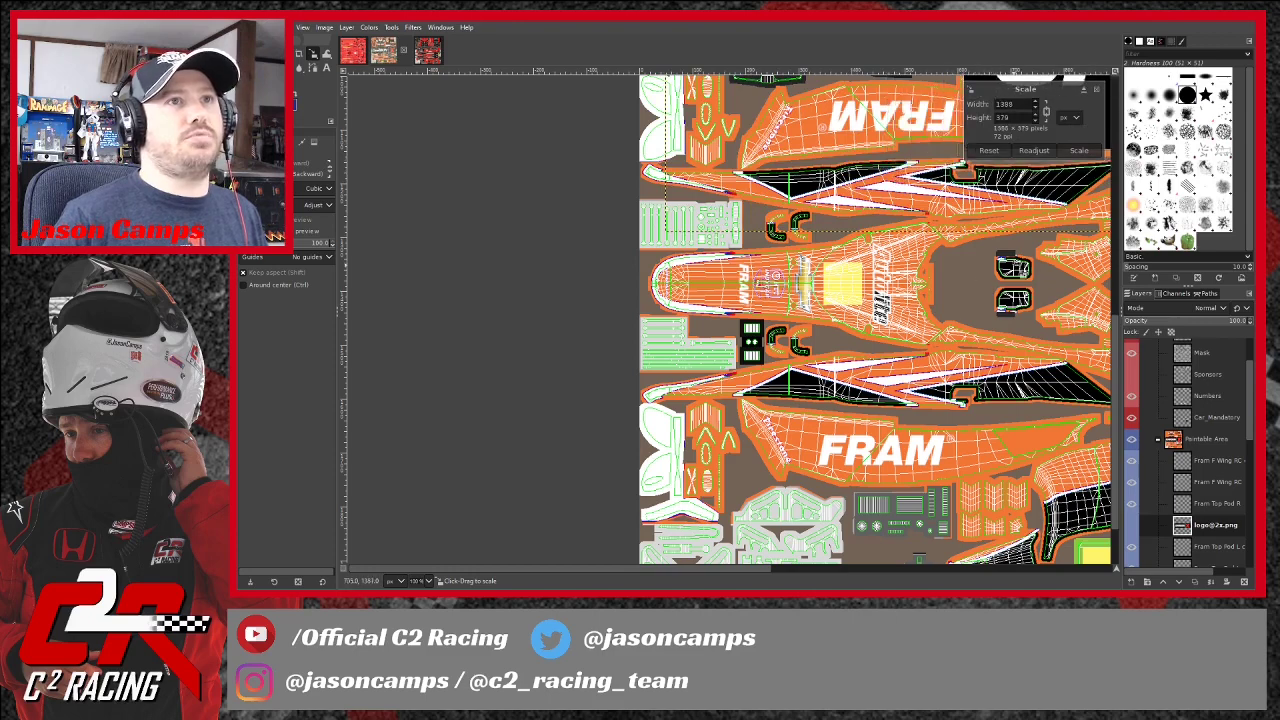
scroll(1020, 318, "up", 5)
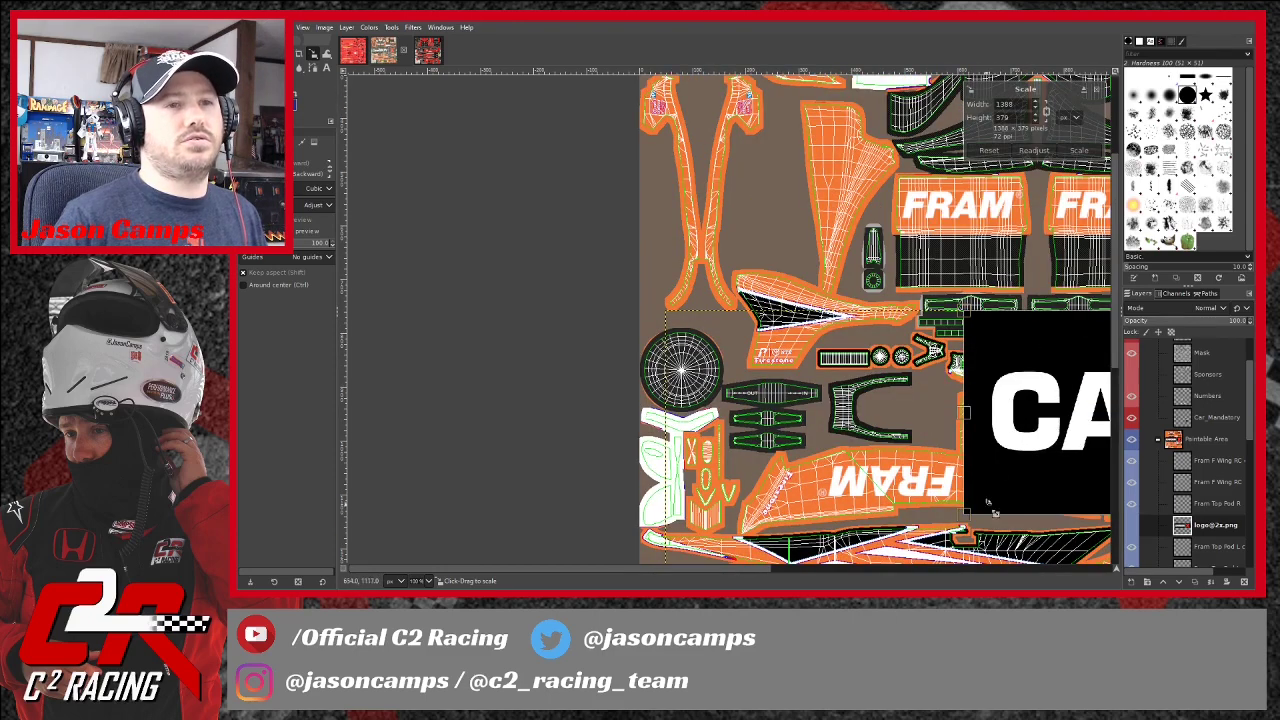
left_click_drag(968, 522, 1114, 482)
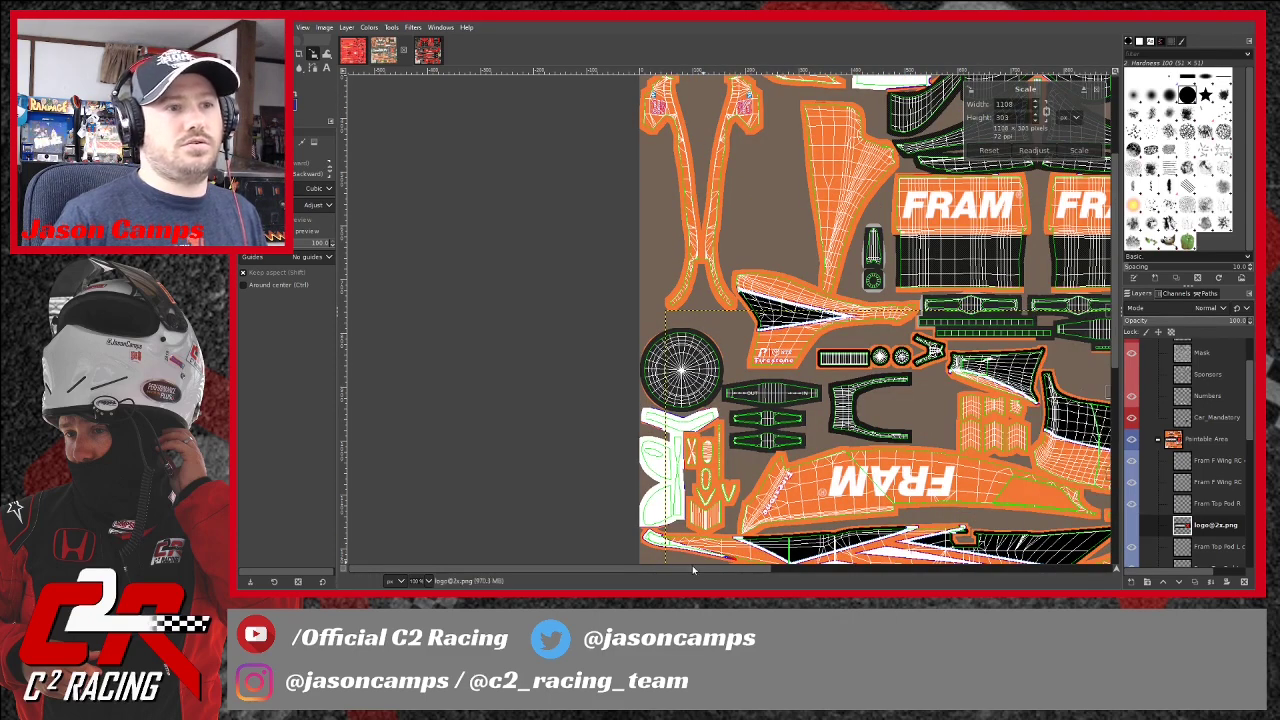
left_click_drag(693, 570, 922, 562)
left_click_drag(1094, 488, 630, 352)
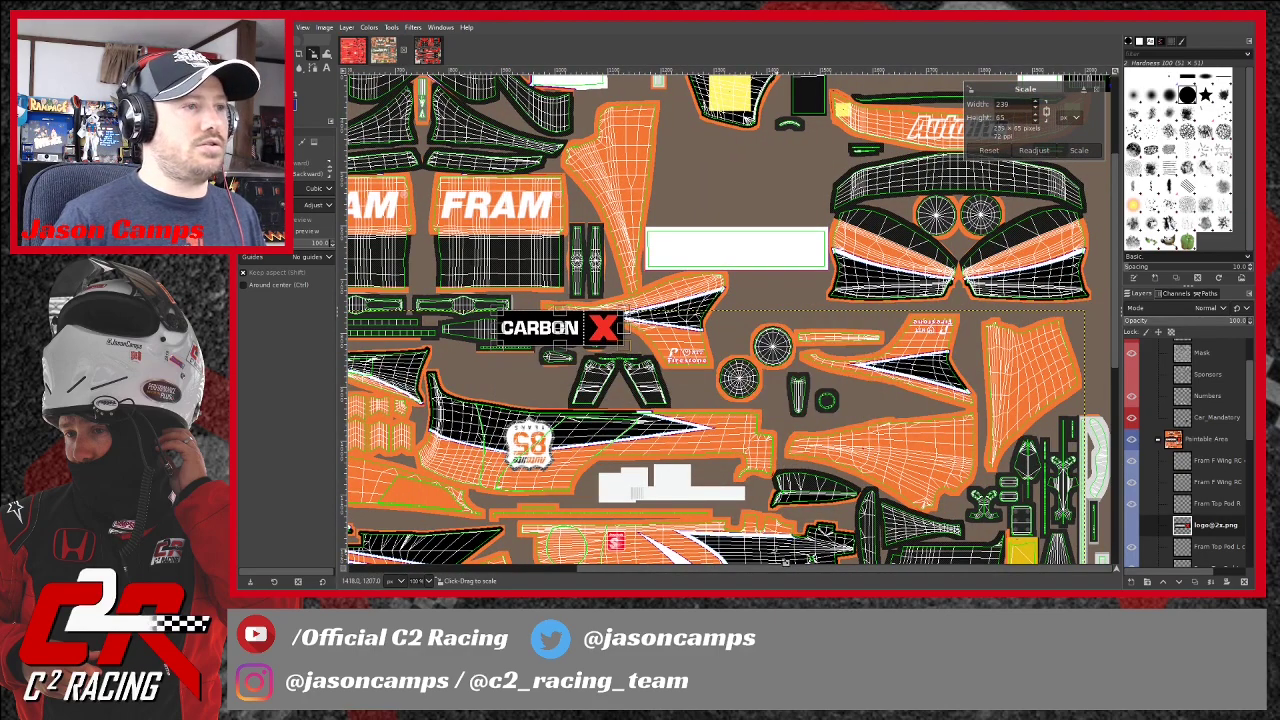
Move the Carbon X logo across the template to just below the upside-down FRAM sidepod.
left_click_drag(779, 570, 424, 512)
left_click(243, 54)
left_click_drag(884, 329, 470, 527)
key("ctrl+z")
left_click(847, 338)
scroll(470, 527, "down", 5)
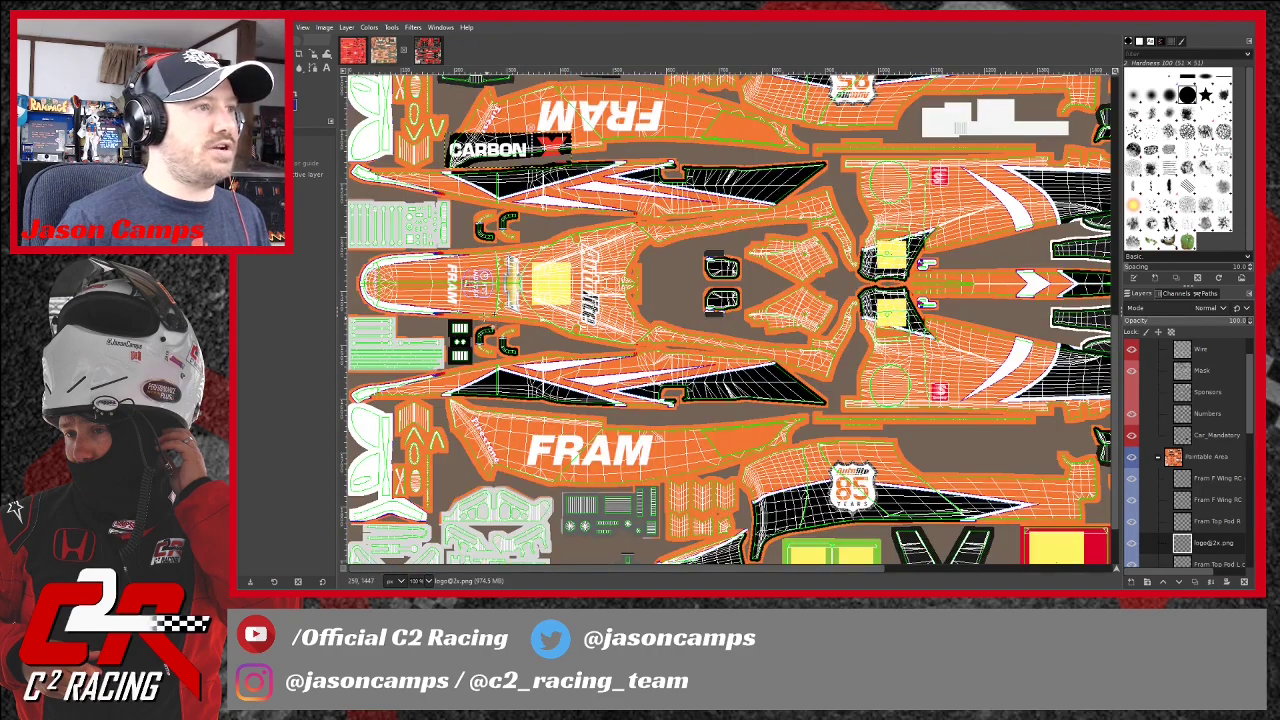
Move the Carbon X logo from the sidepod area onto the car's nose.
scroll(463, 158, "up", 1)
scroll(383, 290, "up", 1)
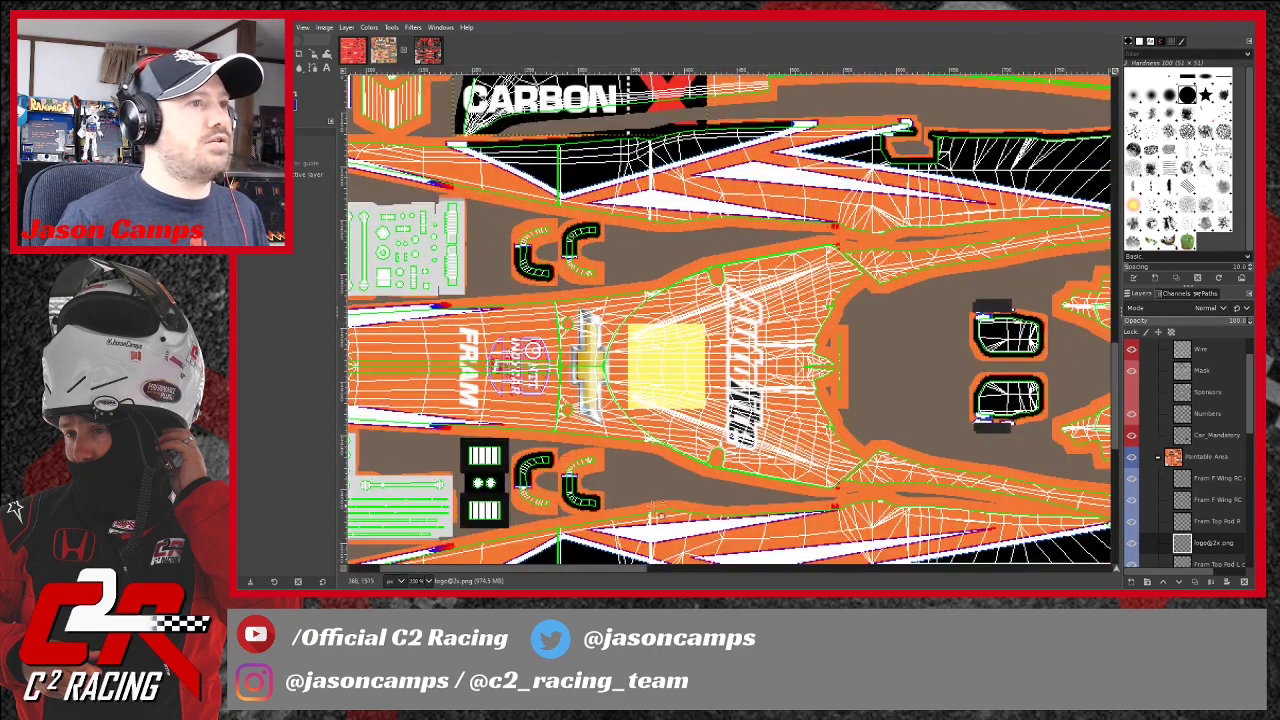
left_click_drag(627, 560, 477, 568)
key("ctrl+z")
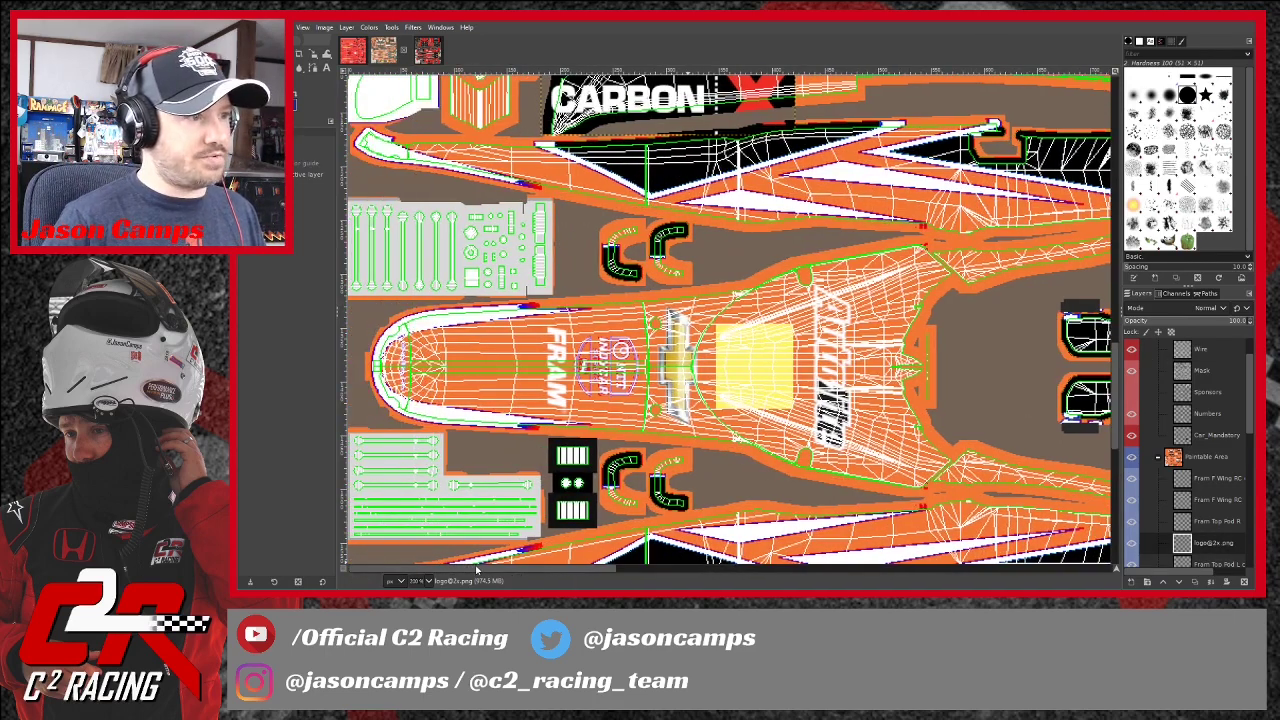
left_click(671, 93)
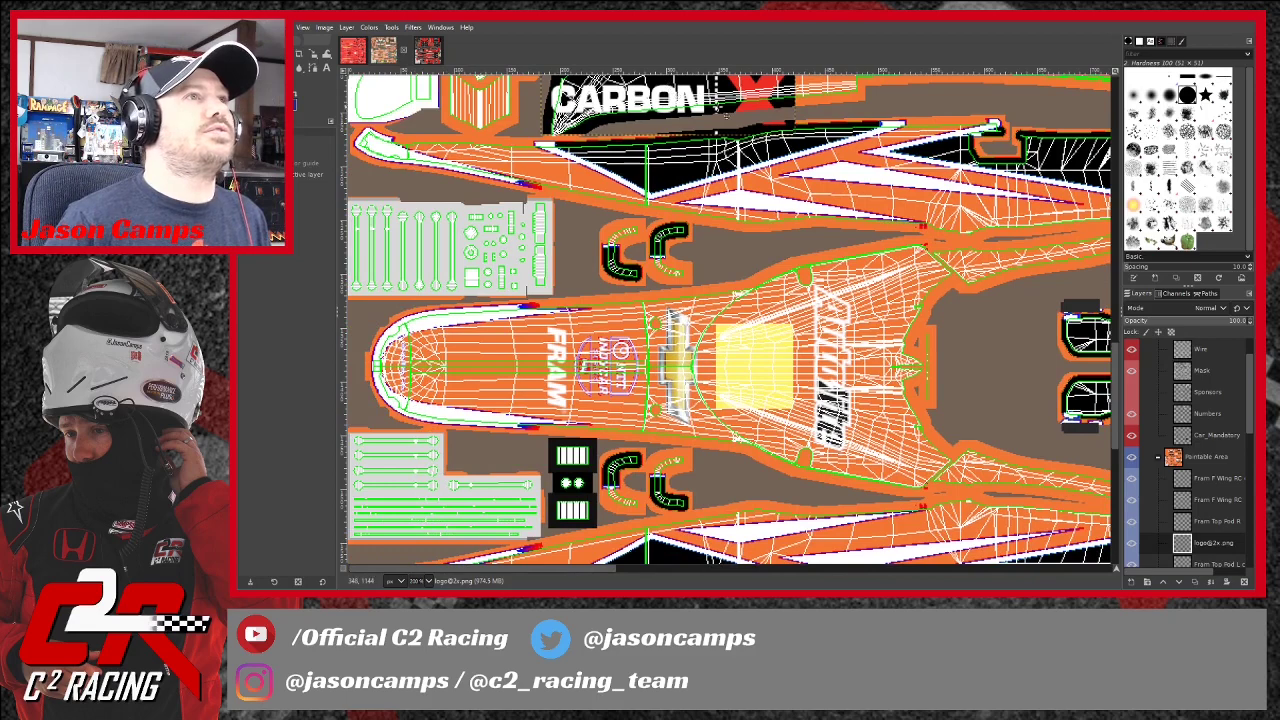
left_click(730, 116)
left_click_drag(735, 120, 622, 380)
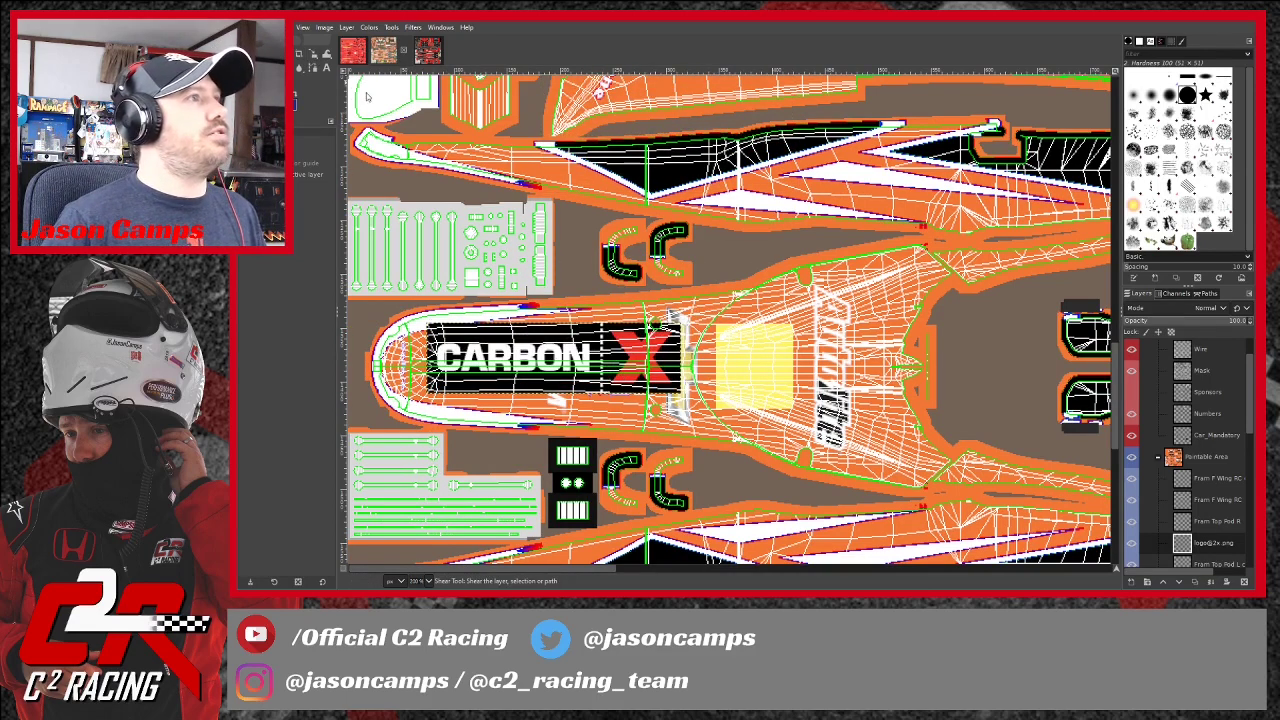
Rotate the Carbon X logo 90 degrees and scale it down proportionally to about 21 × 76 px.
left_click(312, 54)
left_click_drag(625, 376, 616, 430)
left_click_drag(545, 463, 521, 480)
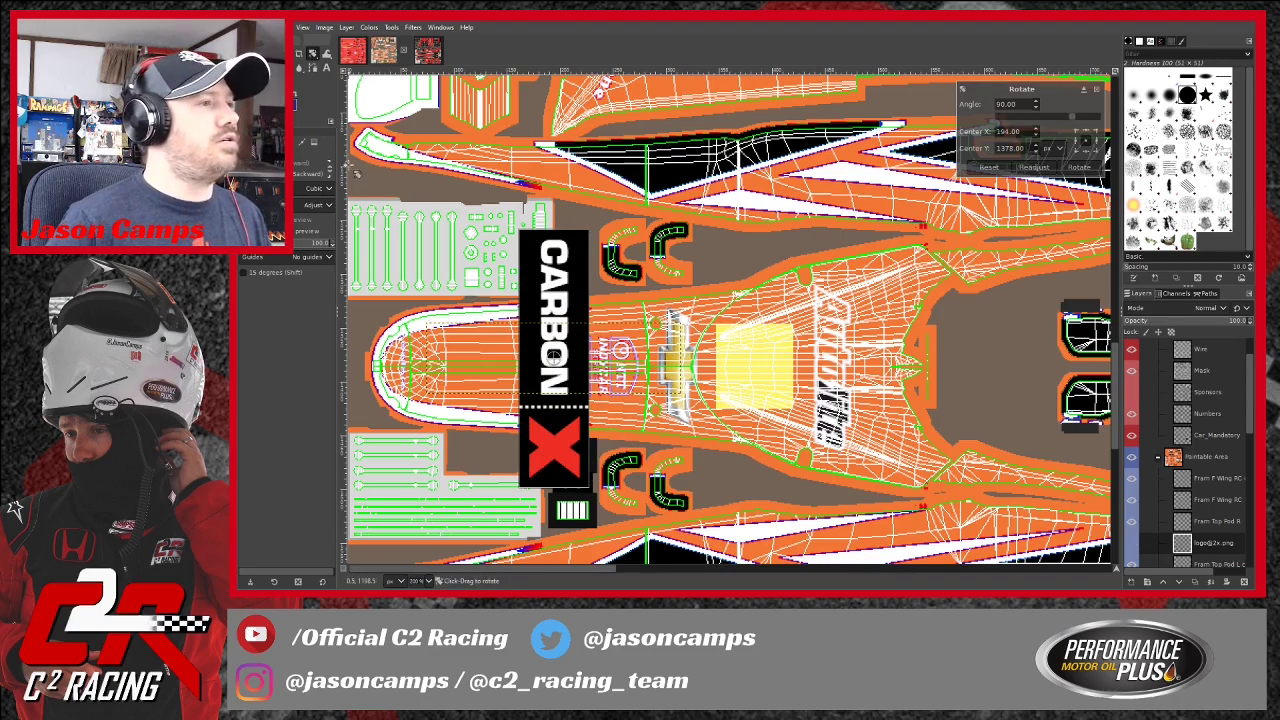
left_click(312, 53)
left_click(530, 386)
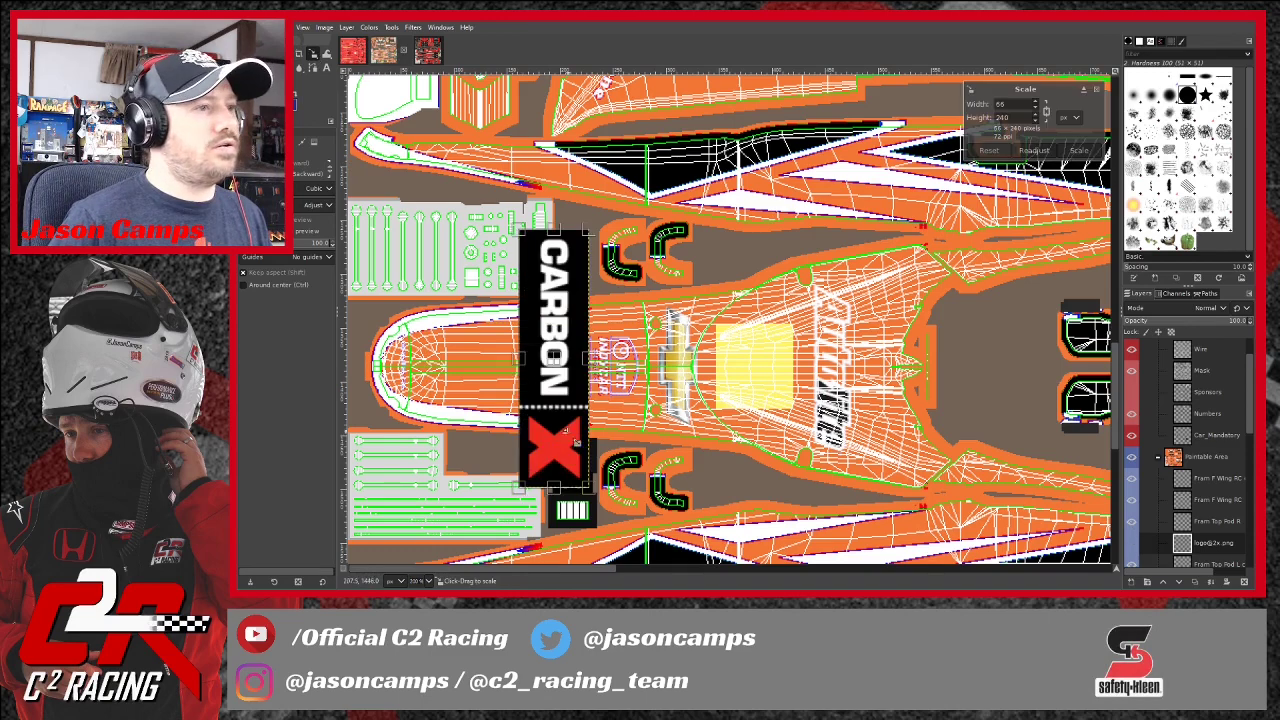
left_click_drag(590, 487, 507, 333)
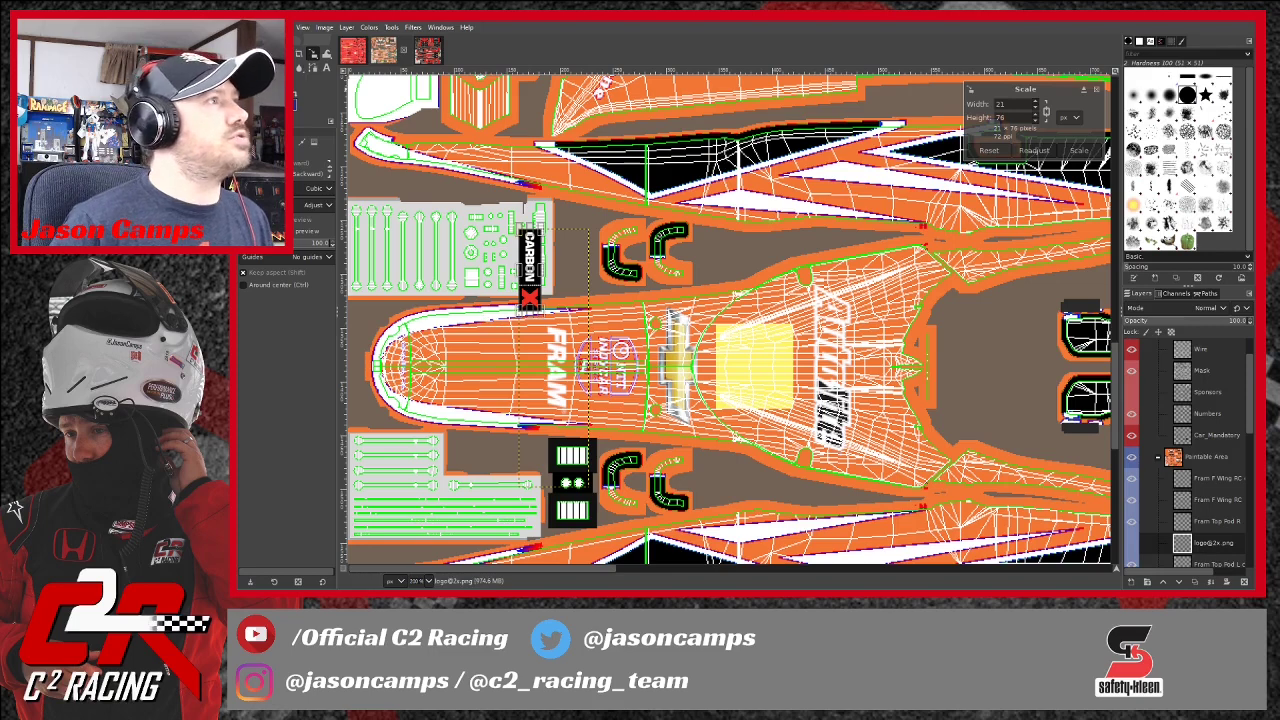
Centre the Carbon X logo on the nose just ahead of the FRAM logo and save the file.
left_click(243, 53)
left_click_drag(531, 291, 533, 384)
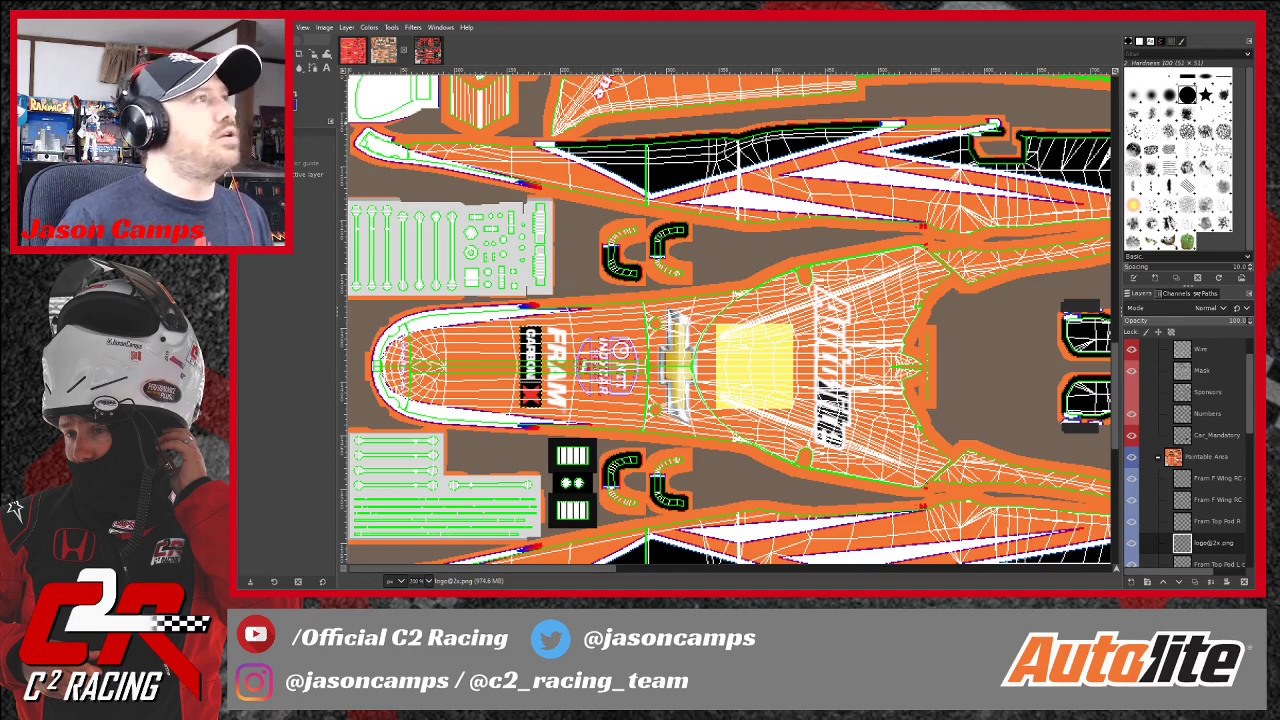
key("ctrl+s")
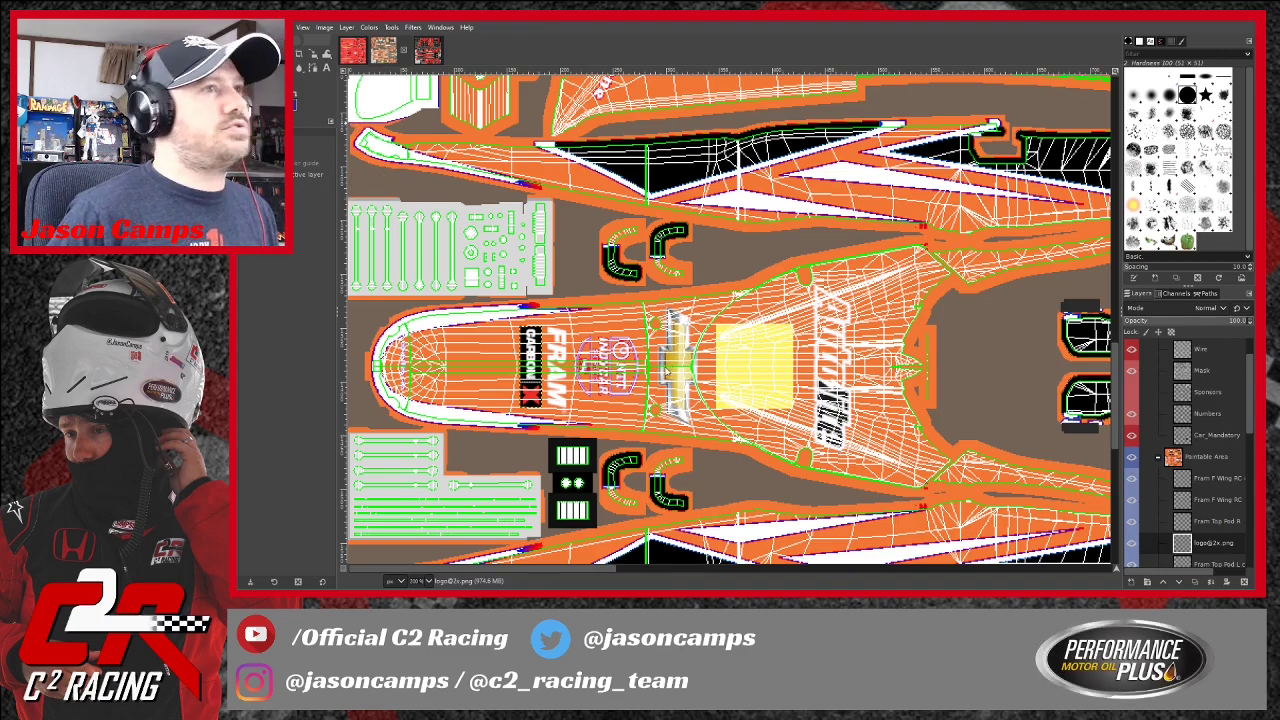
Import the Performance Plus Motor Oil logo as a new layer and move it over the car's nose.
left_click_drag(671, 124, 671, 388)
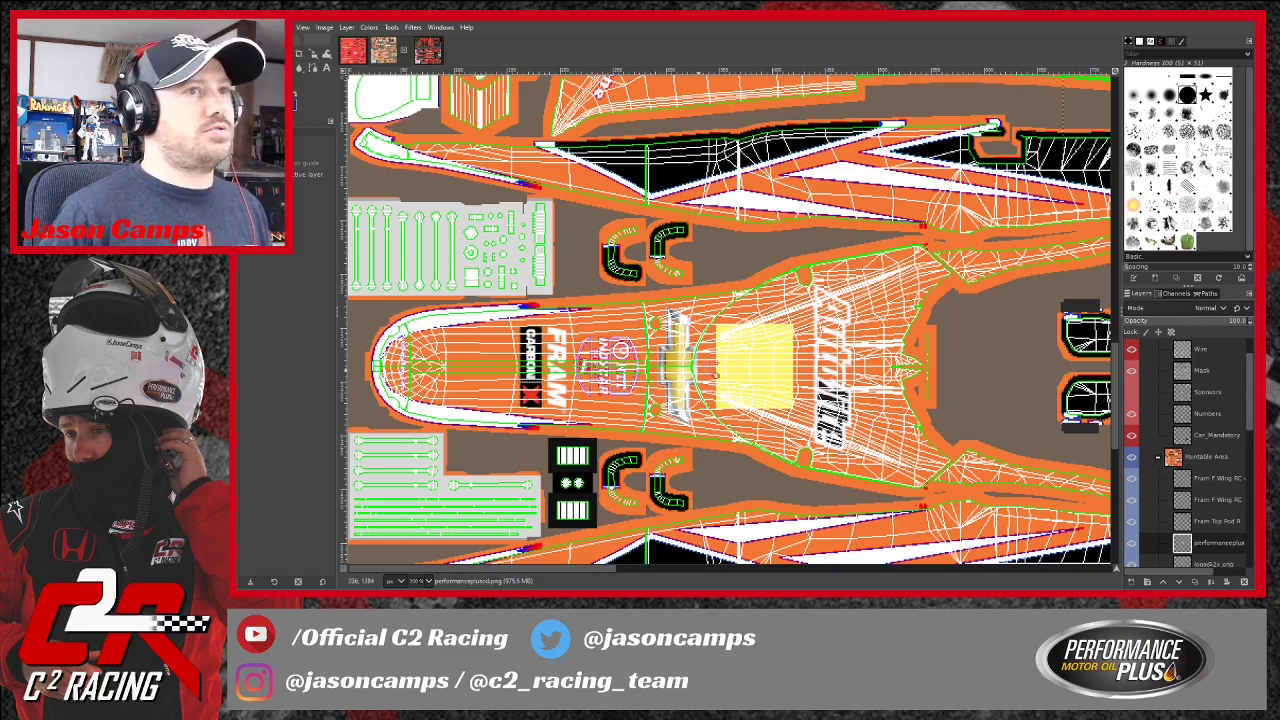
scroll(818, 362, "down", 1)
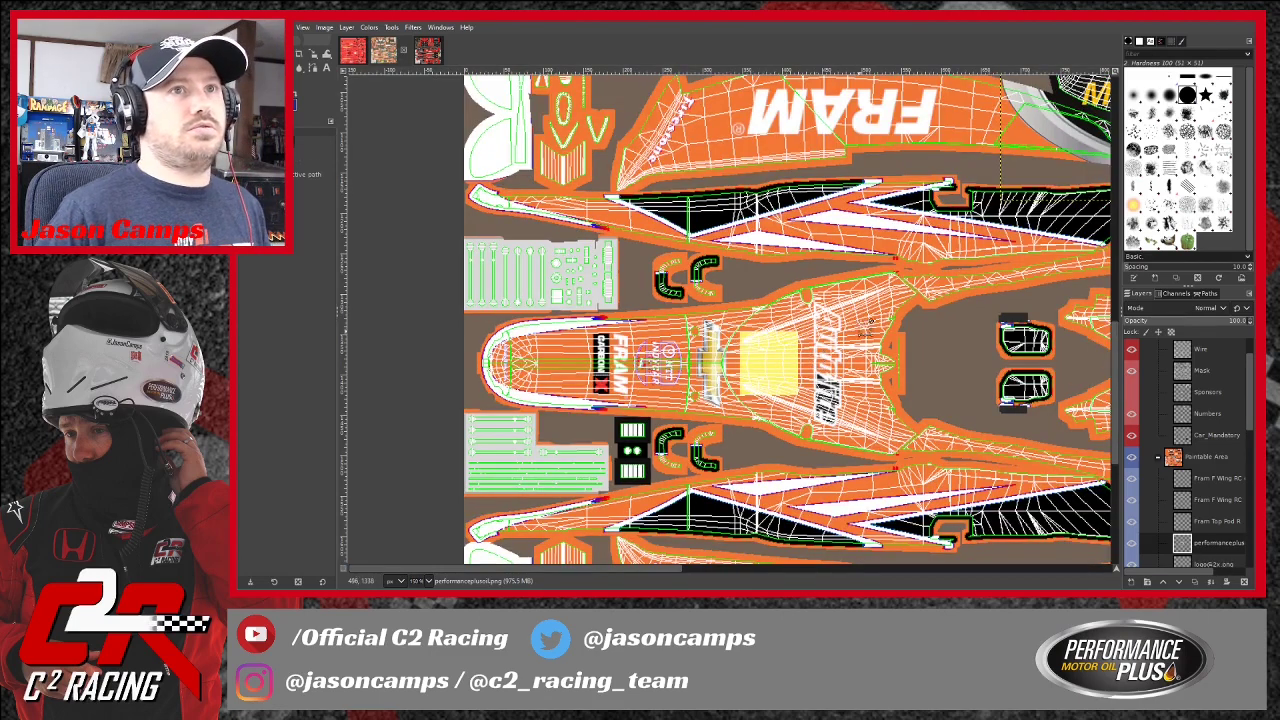
left_click_drag(1074, 144, 570, 410)
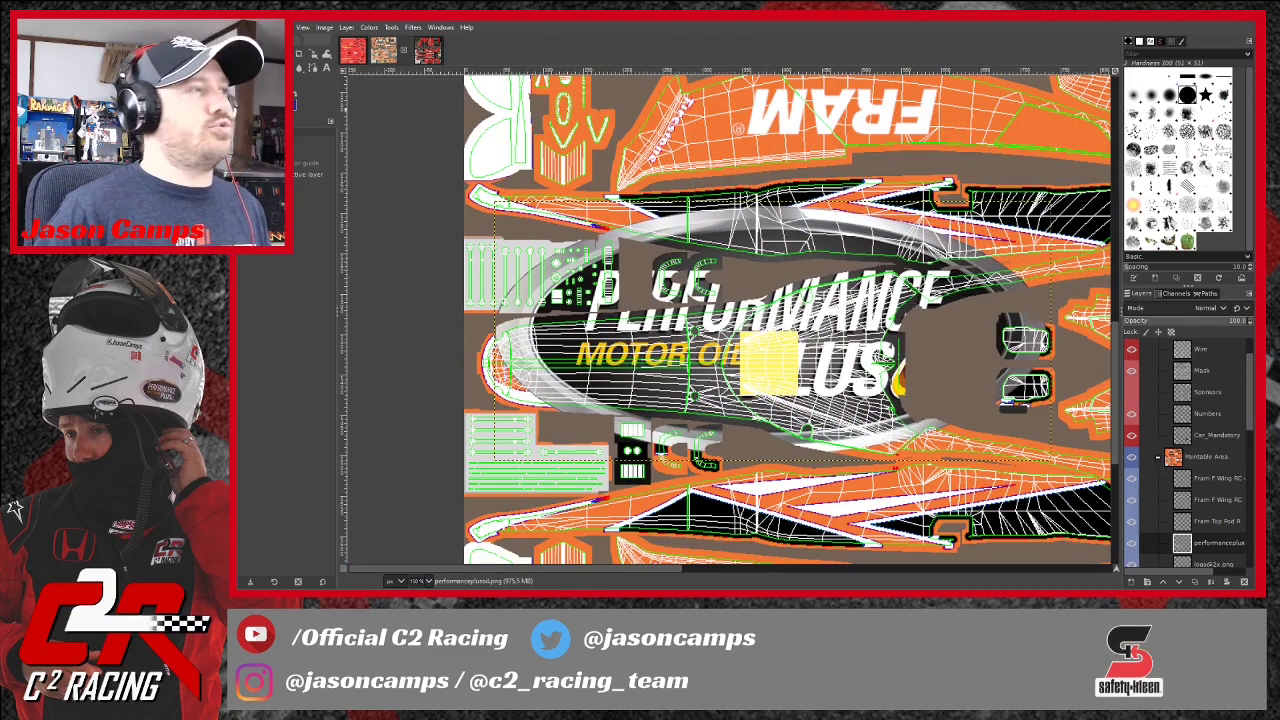
Scale the Performance Plus logo down proportionally to about 85 × 39 px.
key("shift+s")
left_click(540, 232)
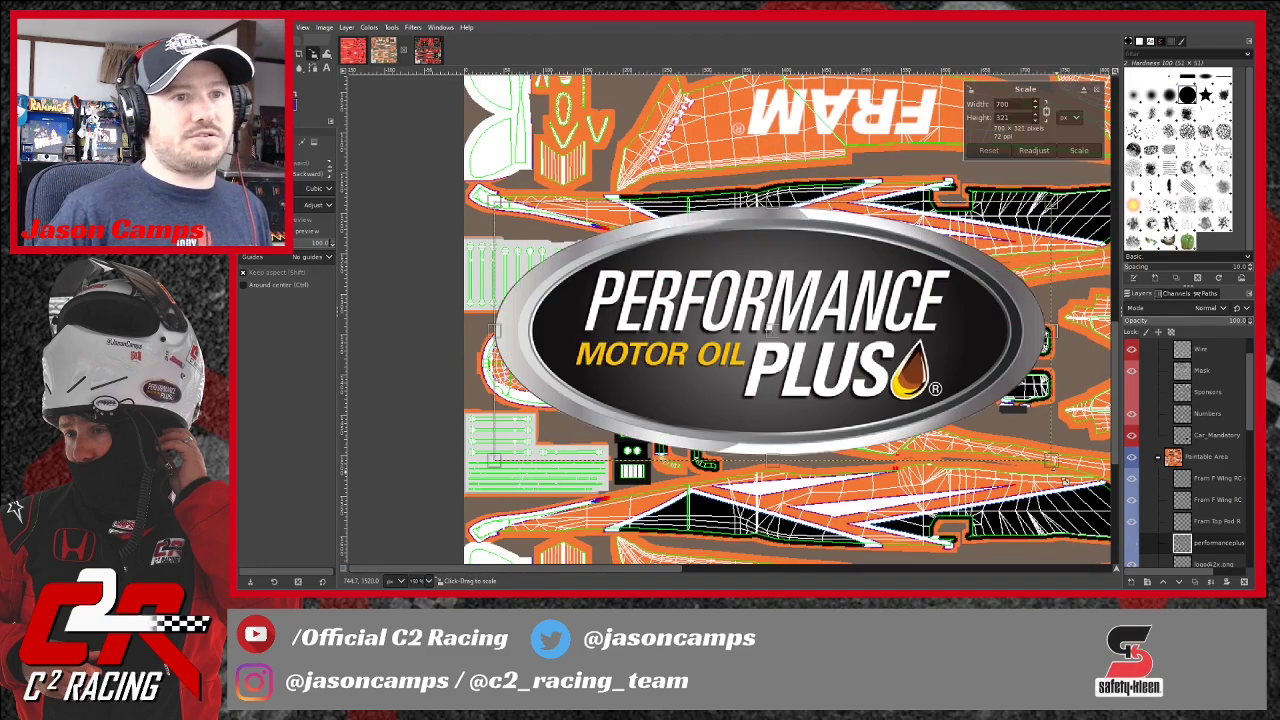
left_click_drag(1063, 468, 558, 279)
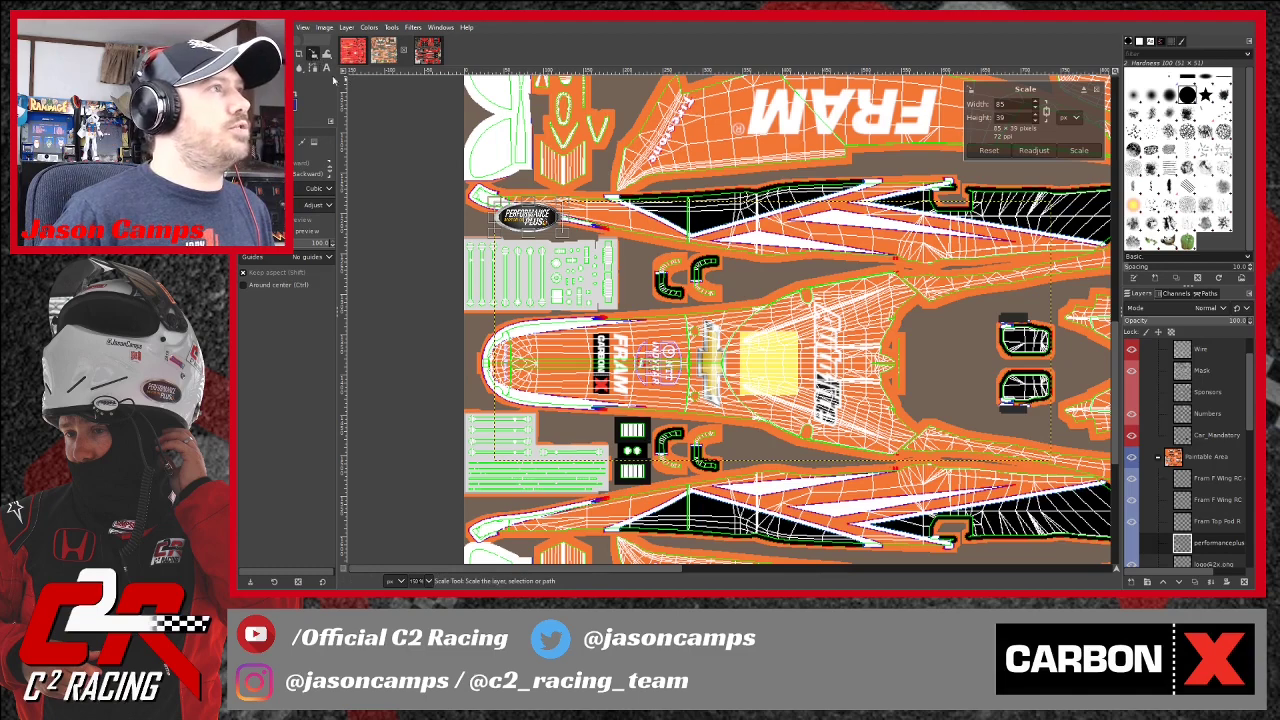
Rotate the Performance Plus logo 90 degrees.
key("shift+r")
left_click(565, 238)
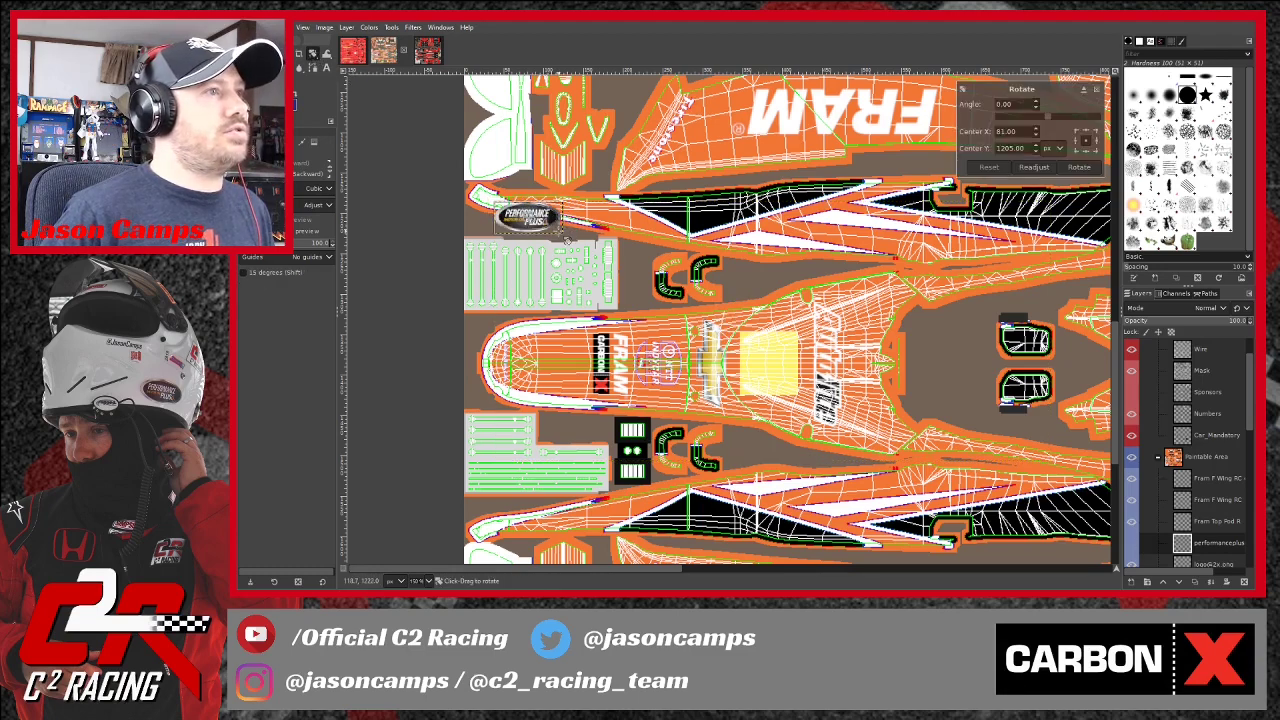
left_click_drag(567, 239, 522, 270)
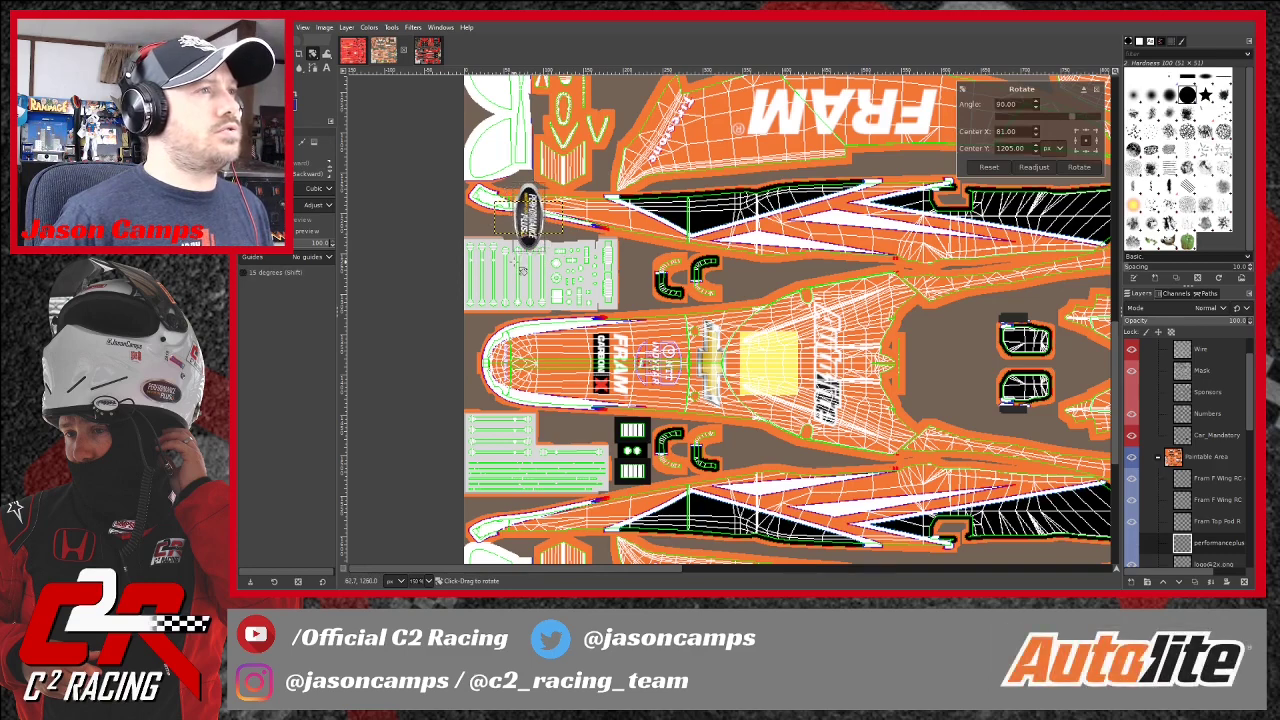
left_click(1078, 167)
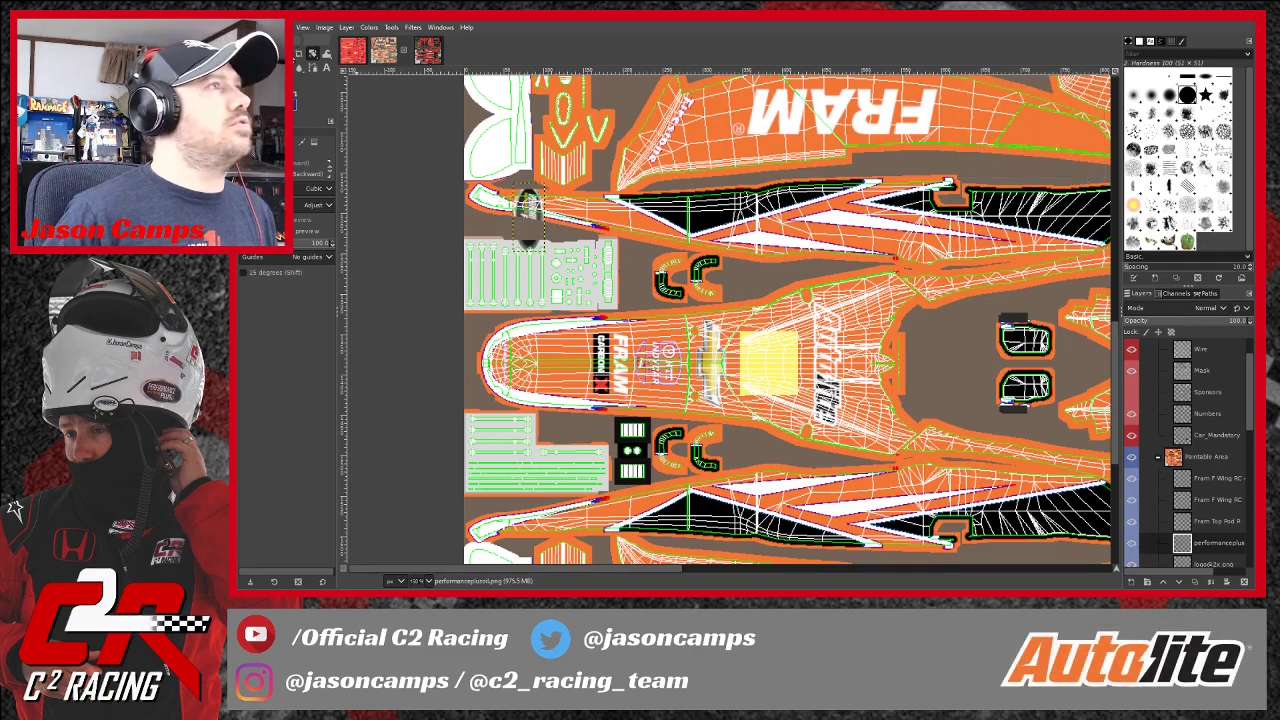
Move the Performance Plus logo onto the nose ahead of the Carbon X logo and scale it proportionally to about 36 × 77 px.
left_click(244, 54)
left_click(529, 213)
left_click_drag(537, 219, 583, 372)
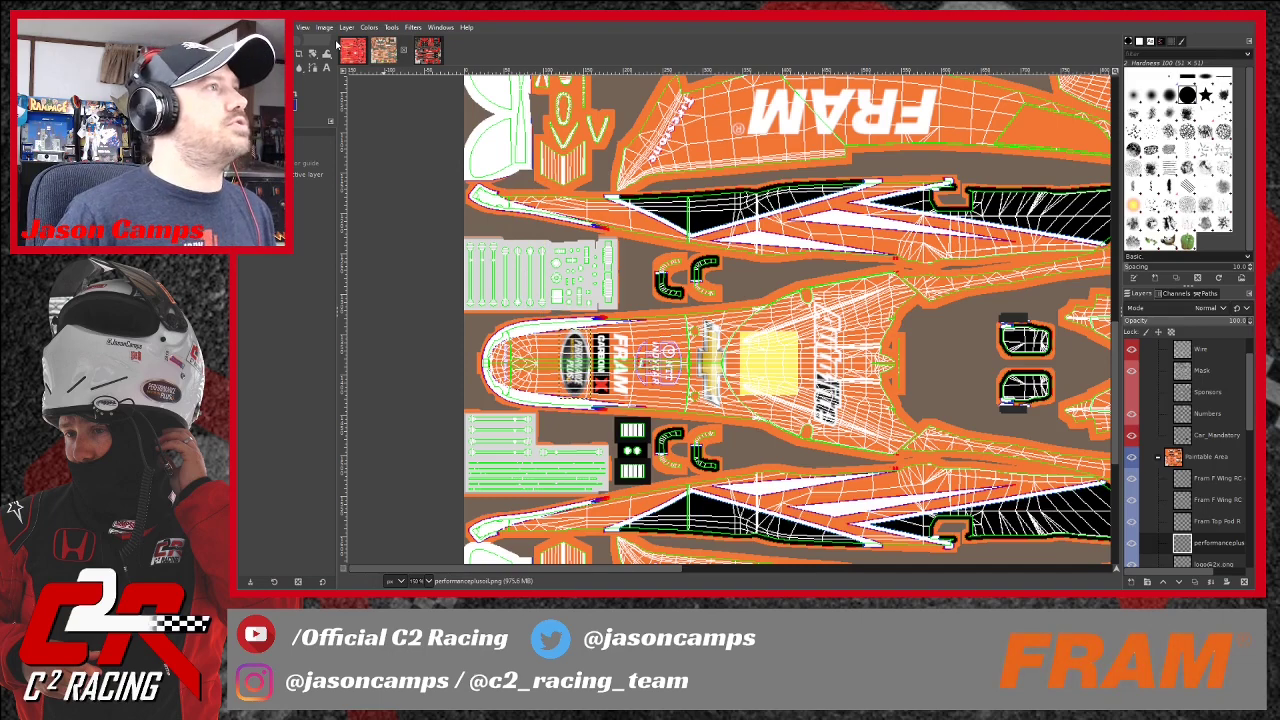
left_click(362, 87)
left_click(586, 354)
left_click_drag(605, 412, 596, 405)
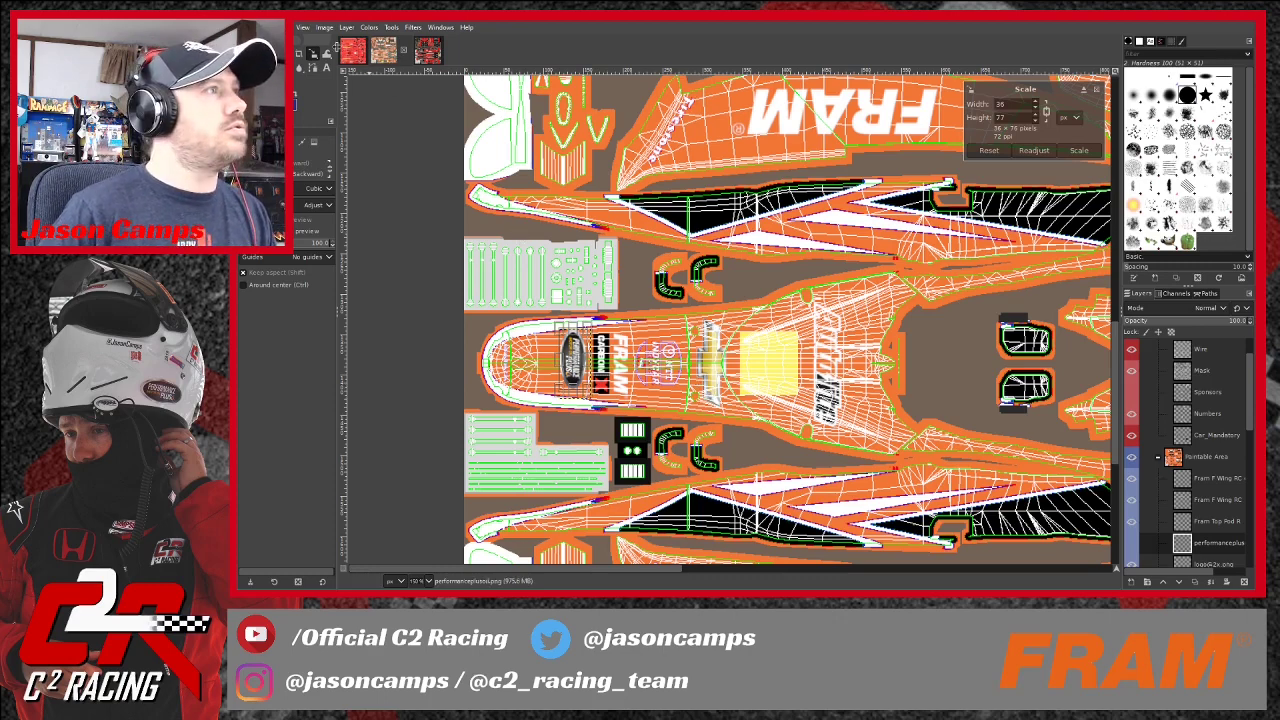
key("Return")
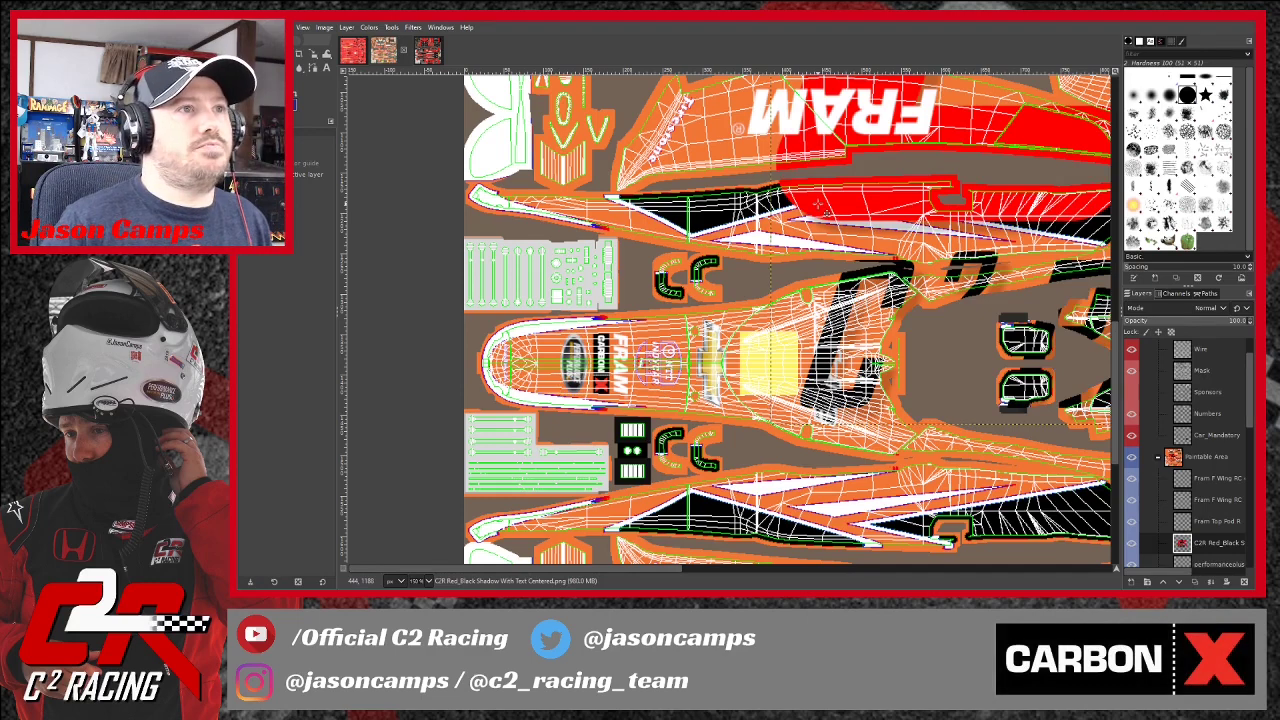
Move the imported C2 Racing logo over the nose area and scale it down proportionally to about 766 × 525 px.
left_click_drag(852, 208, 598, 296)
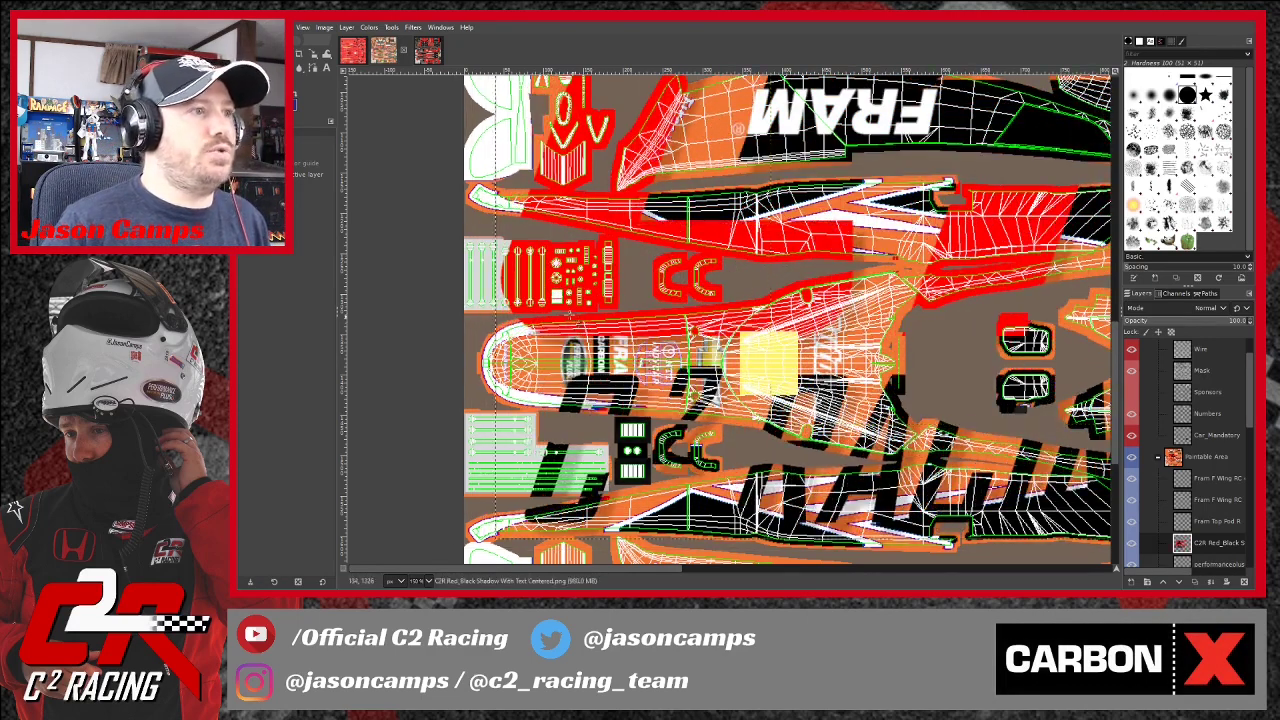
left_click(313, 55)
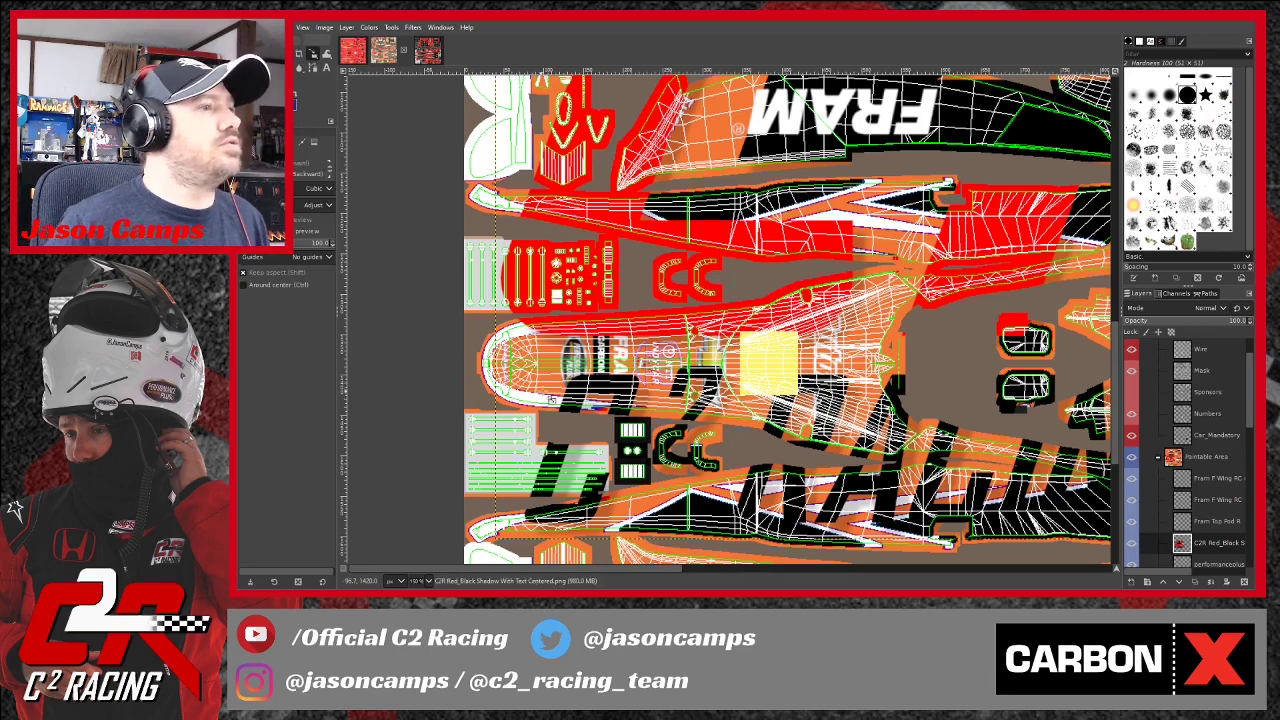
left_click(518, 394)
left_click_drag(1003, 185, 950, 327)
key("Return")
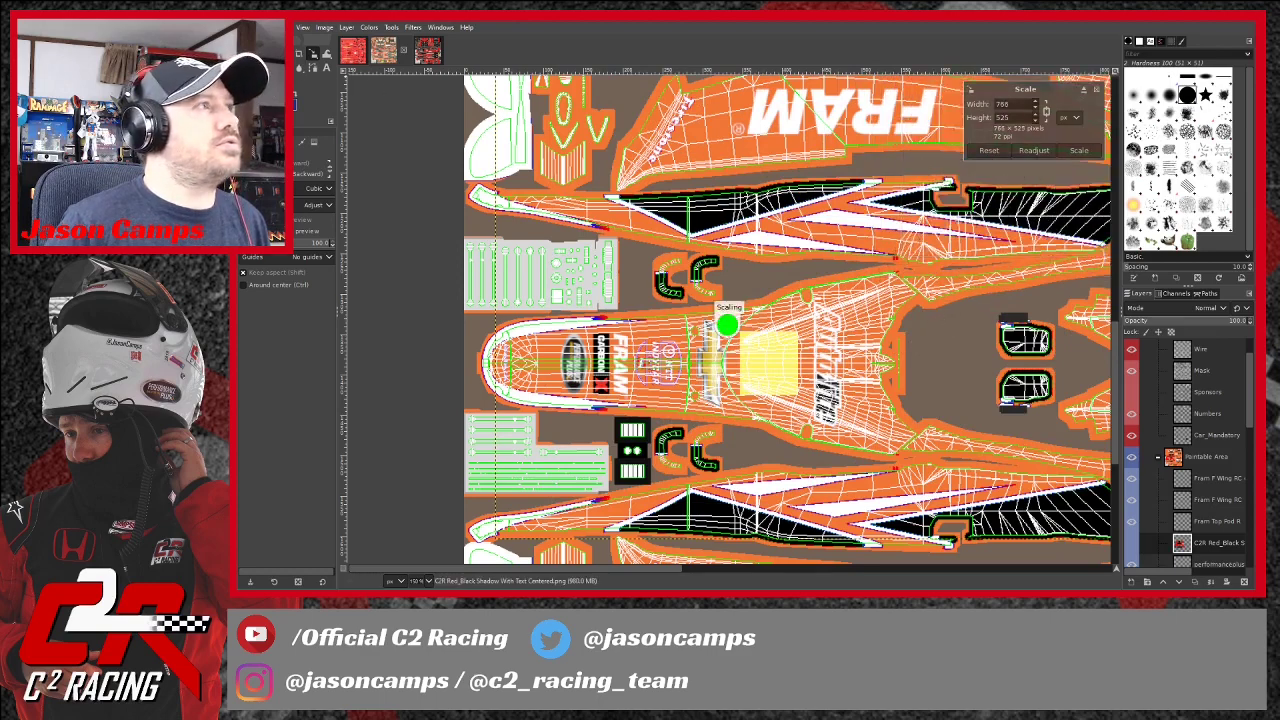
Reposition the C2 Racing logo over the front of the car and scale it down proportionally to roughly the nose's size.
key("m")
left_click_drag(936, 235, 514, 494)
key("shift+s")
left_click(1030, 210)
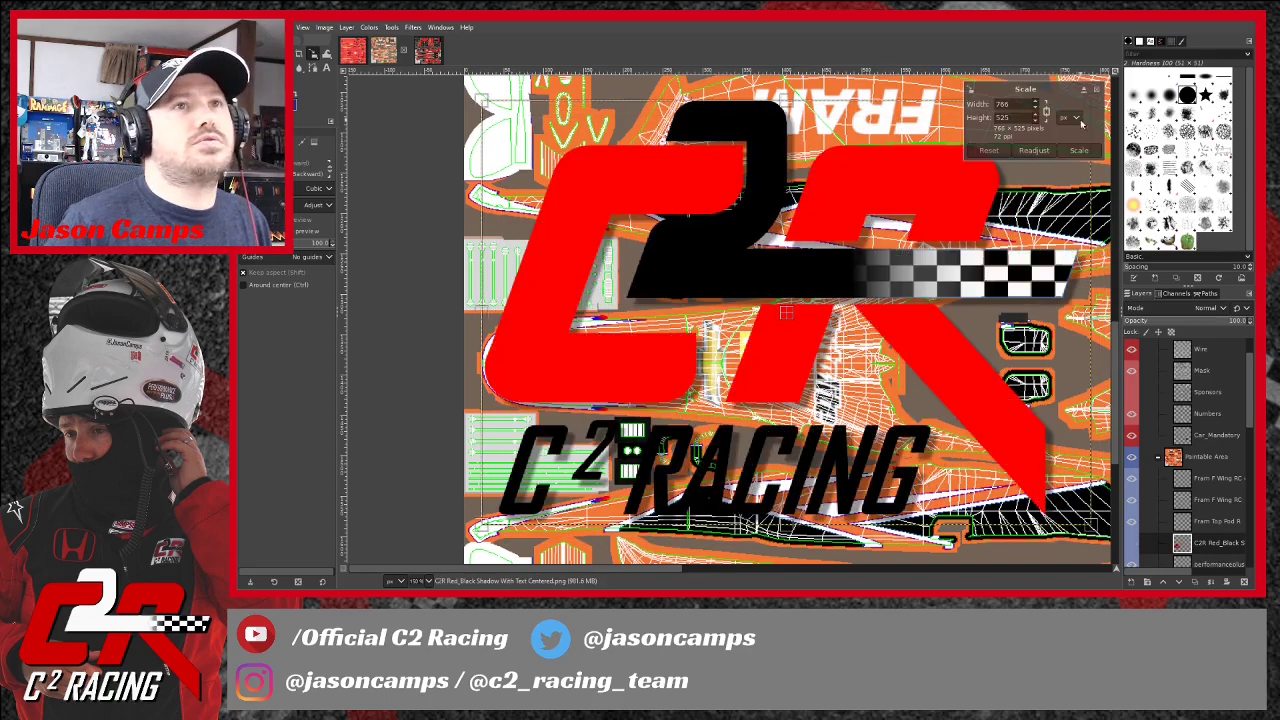
left_click_drag(492, 96, 560, 365)
key("Return")
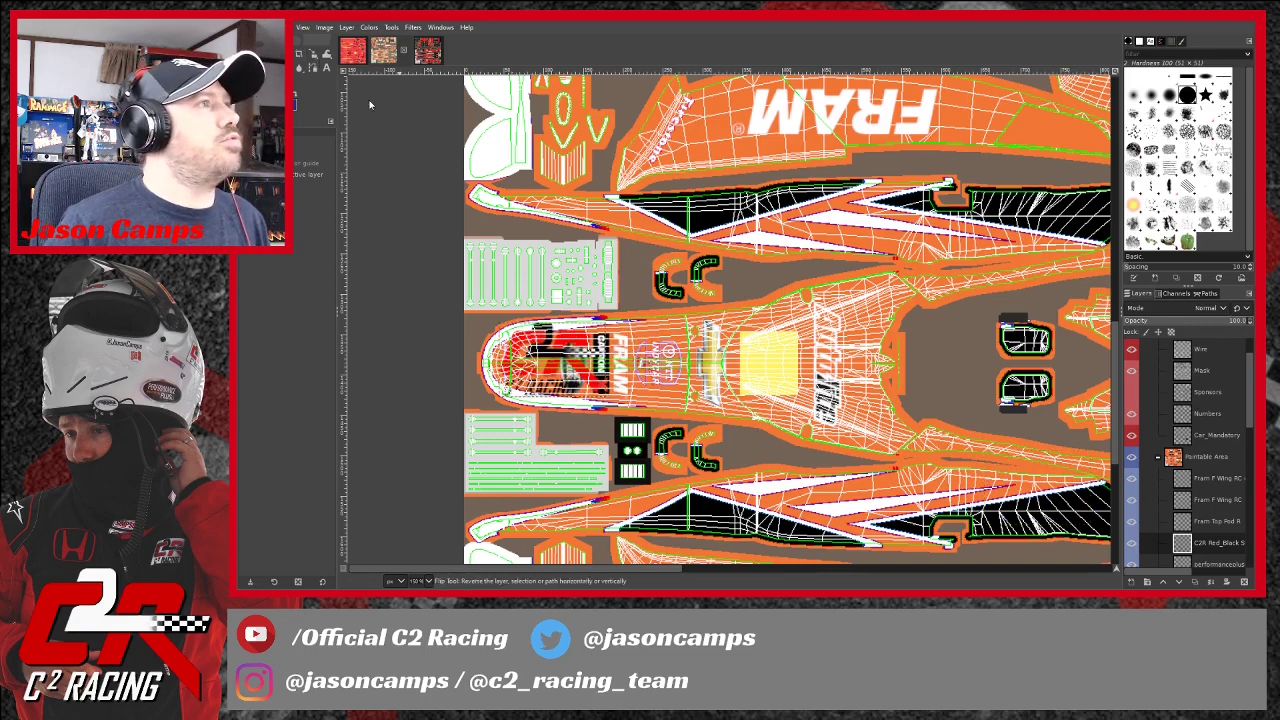
Rotate the C2 Racing logo 90 degrees to match the other nose logos.
left_click(313, 55)
left_click(605, 355)
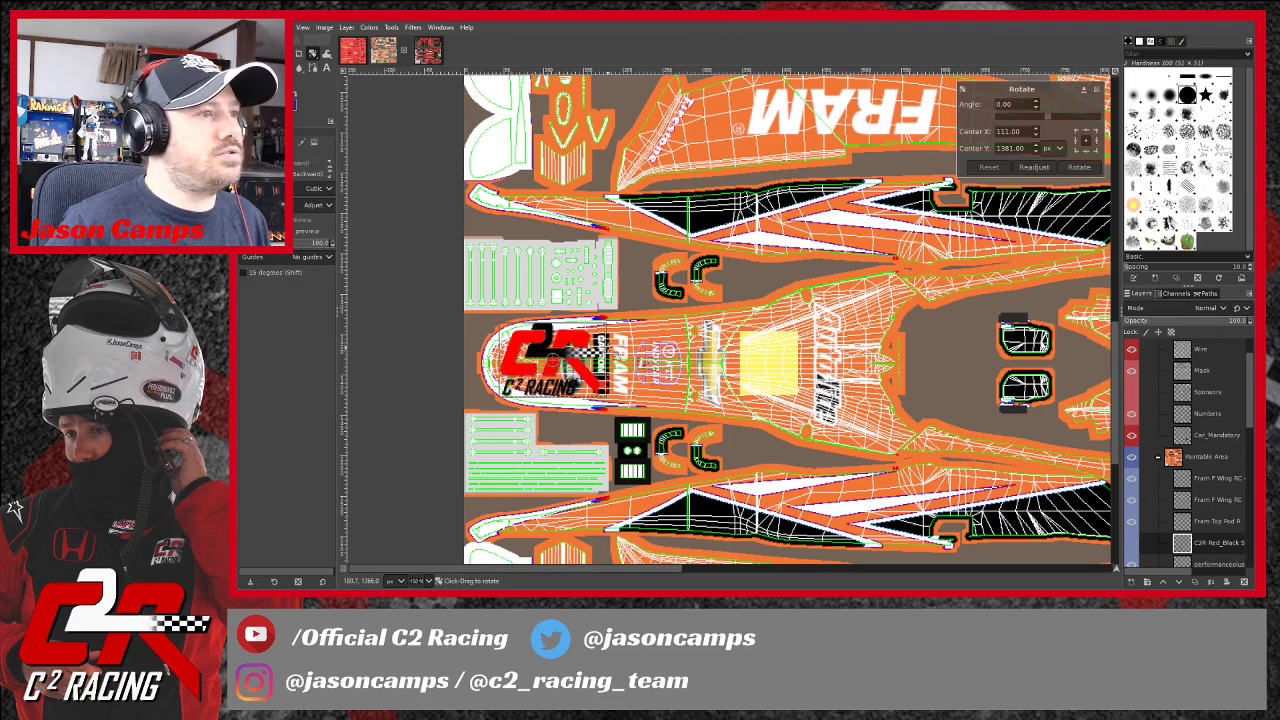
left_click_drag(590, 385, 574, 391)
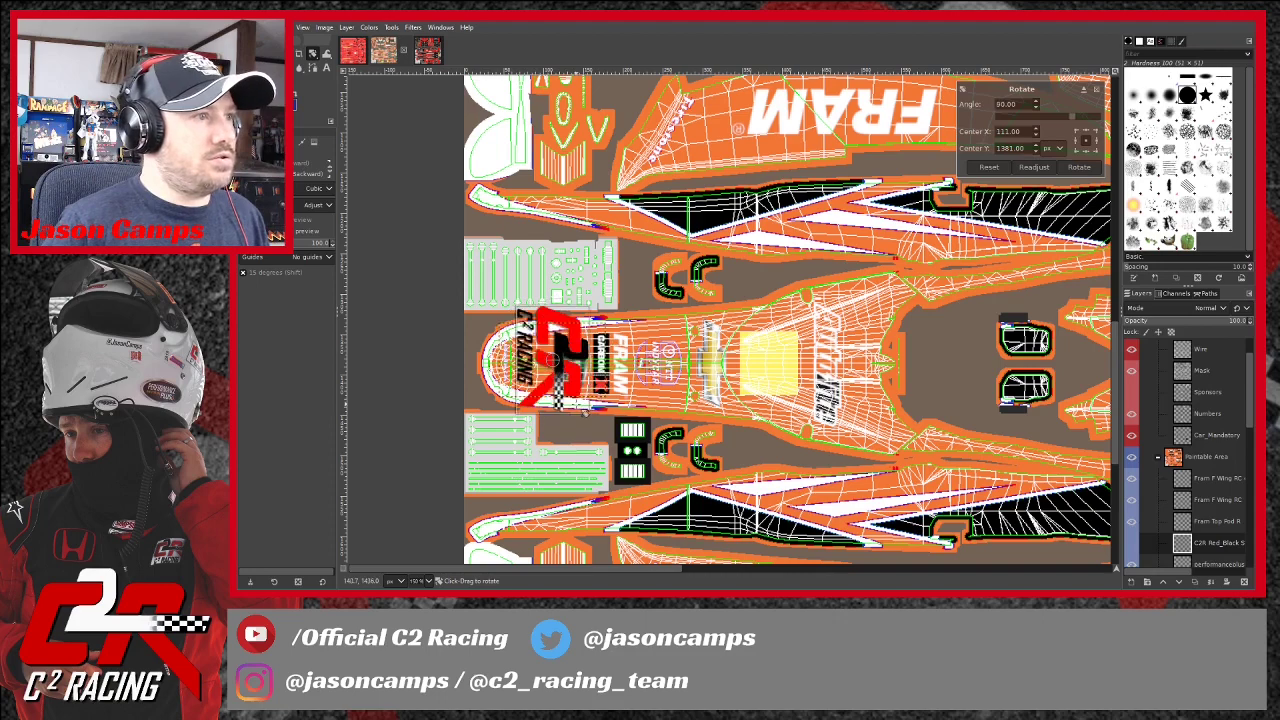
left_click(1079, 167)
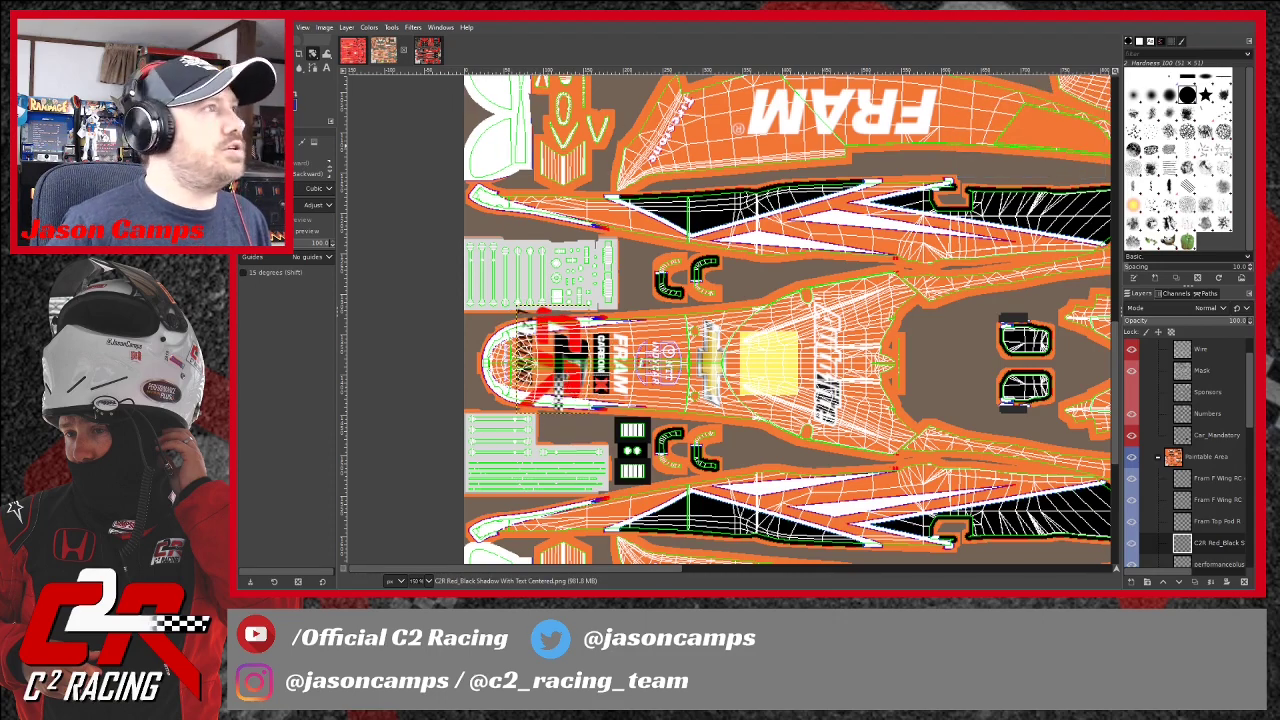
Scale the C2 Racing logo down to about 43 × 63 px and centre it on the nose ahead of the Performance Plus logo.
key("m")
left_click_drag(578, 394, 542, 408)
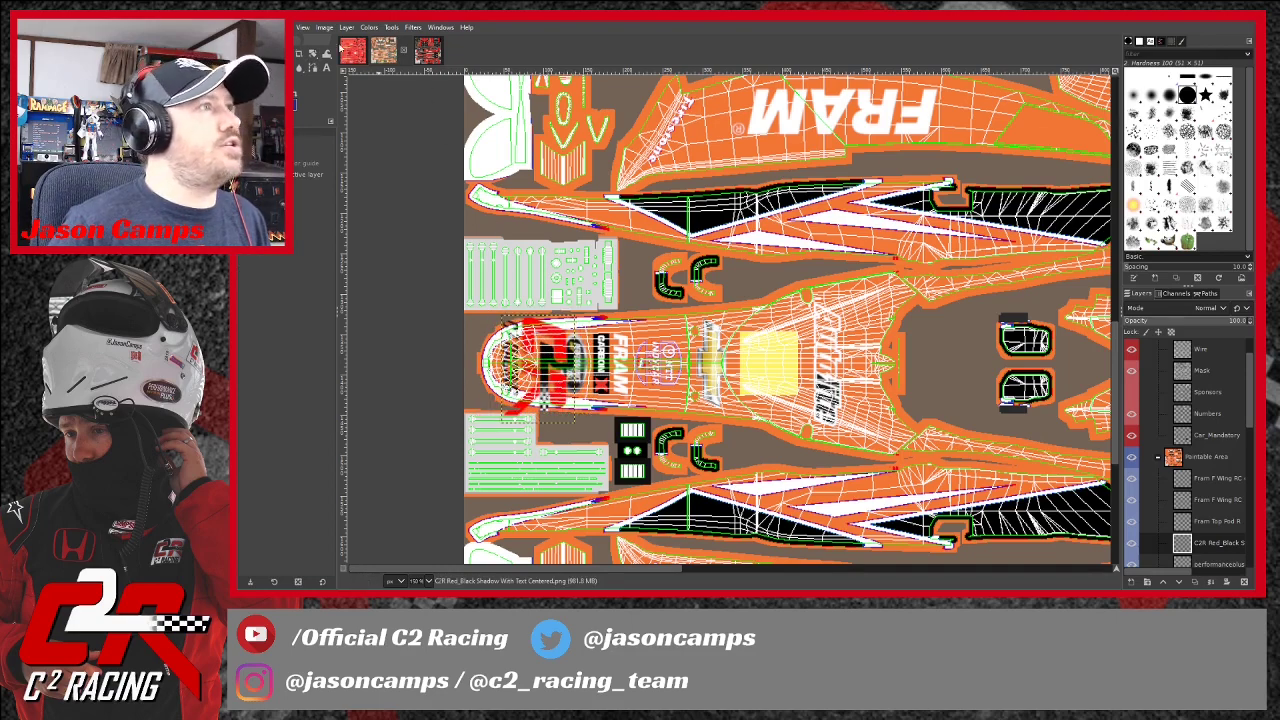
left_click(314, 56)
left_click(300, 56)
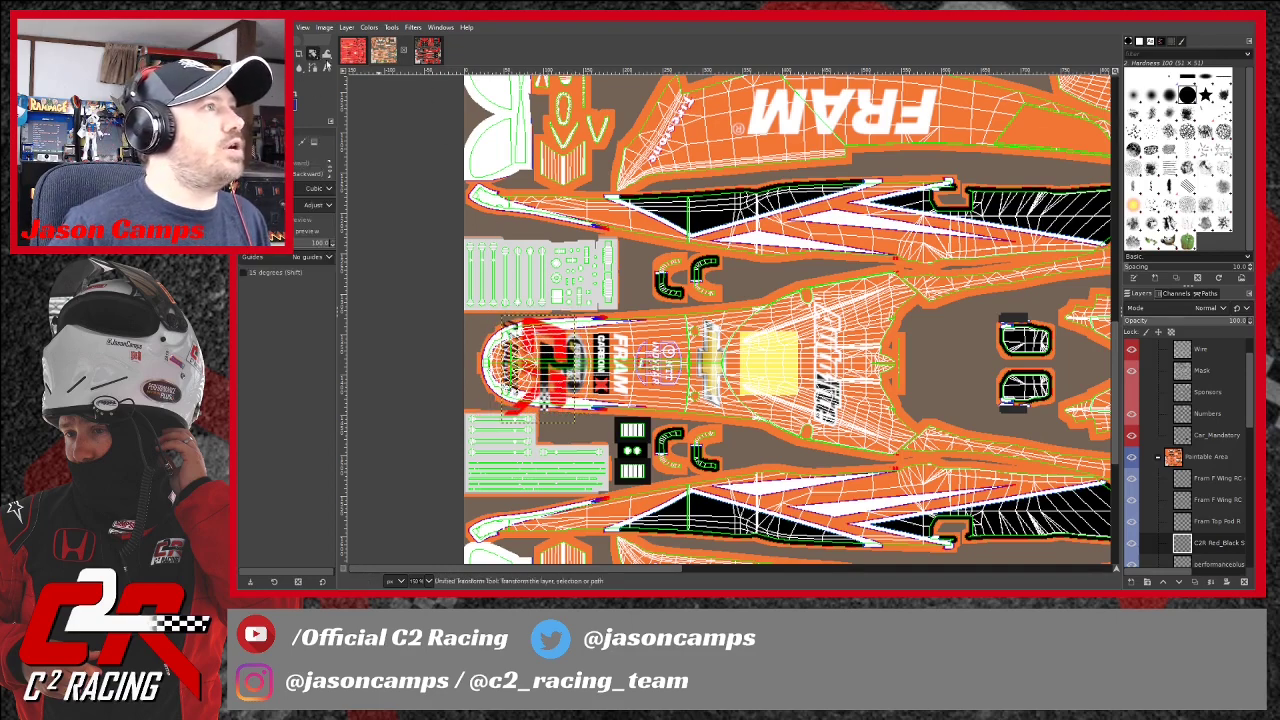
left_click(558, 356)
left_click_drag(578, 424, 538, 395)
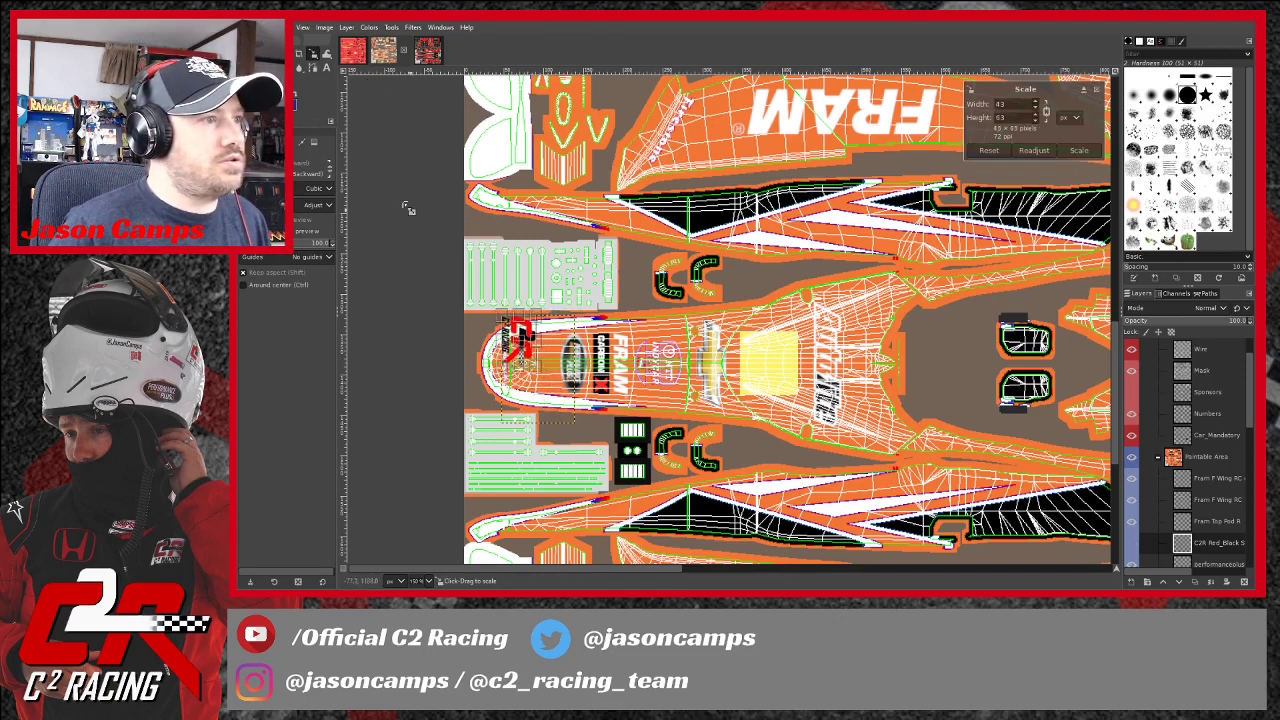
key("Return")
key("m")
left_click_drag(522, 344, 542, 366)
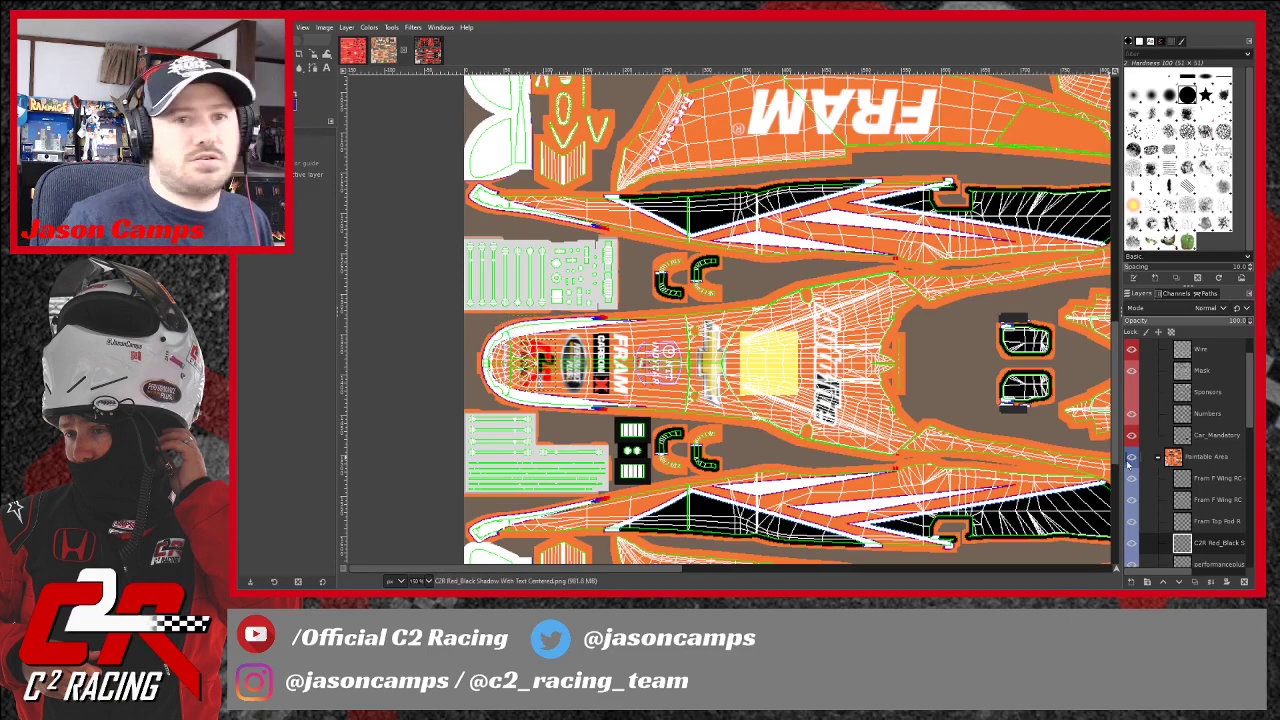
Hide the Wire layer and shift the C2 Racing logo slightly toward the tip of the nose.
left_click_drag(1250, 422, 1250, 402)
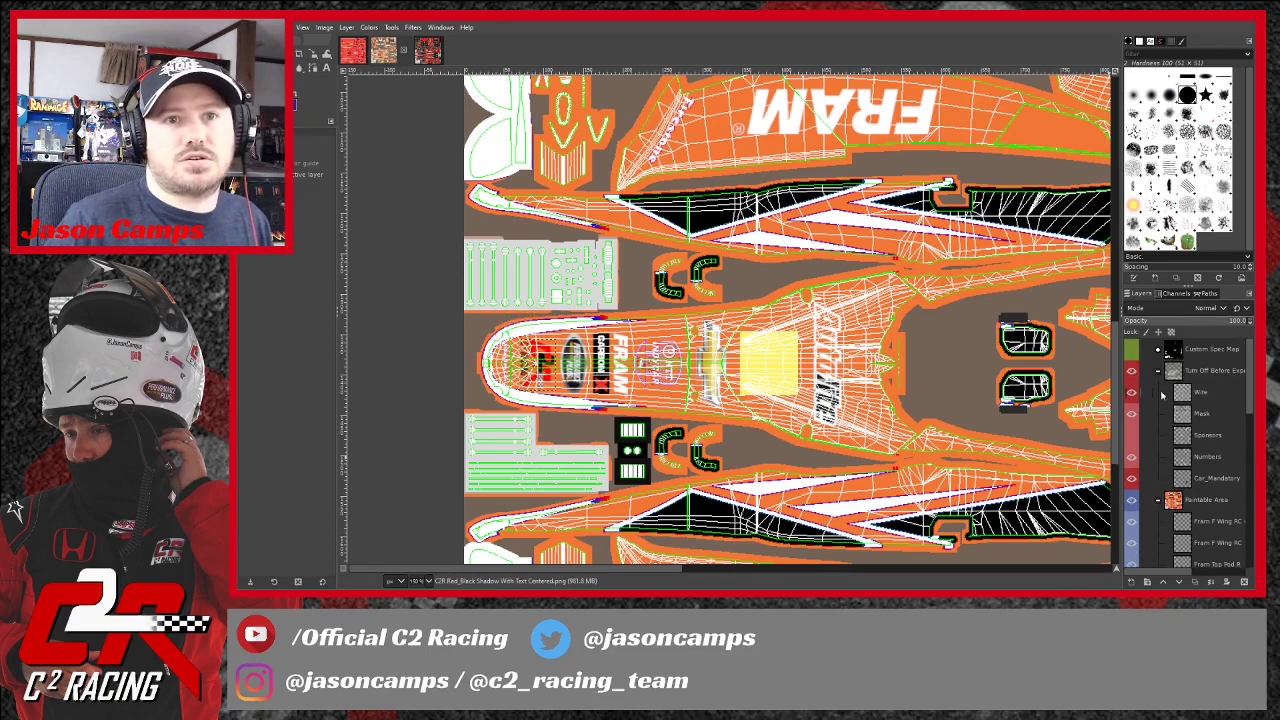
left_click(1132, 395)
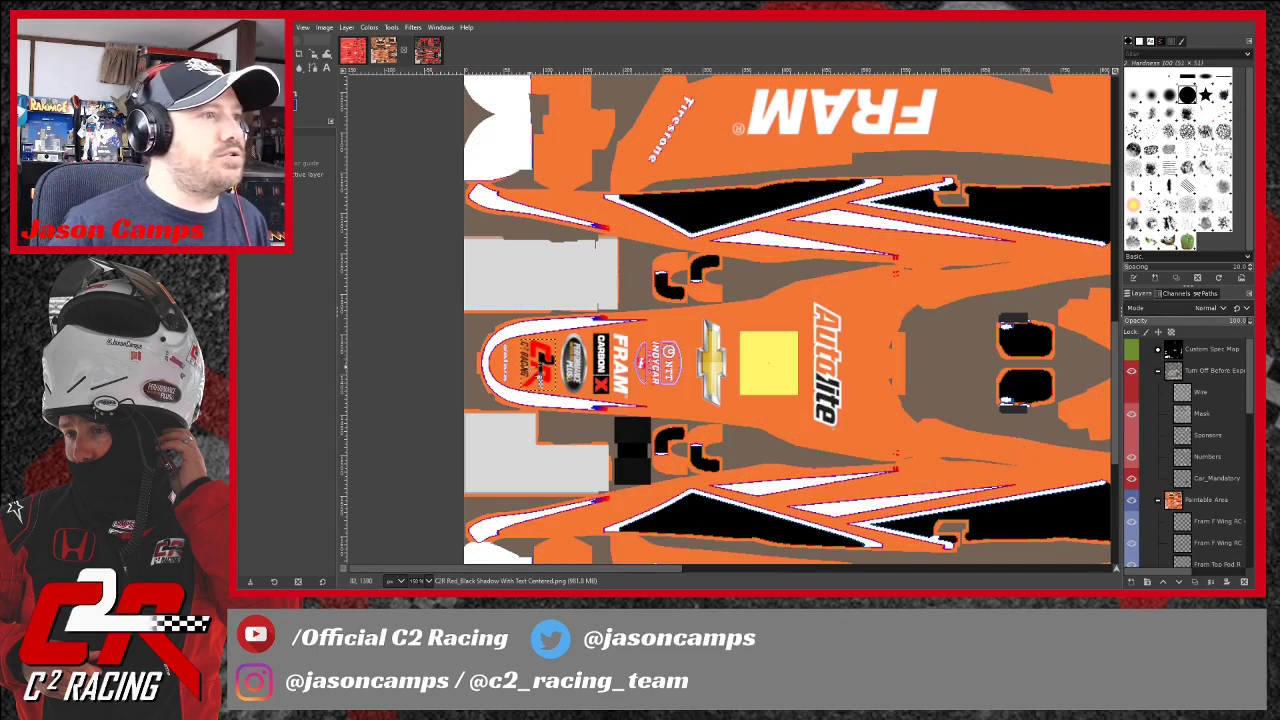
left_click_drag(542, 368, 540, 366)
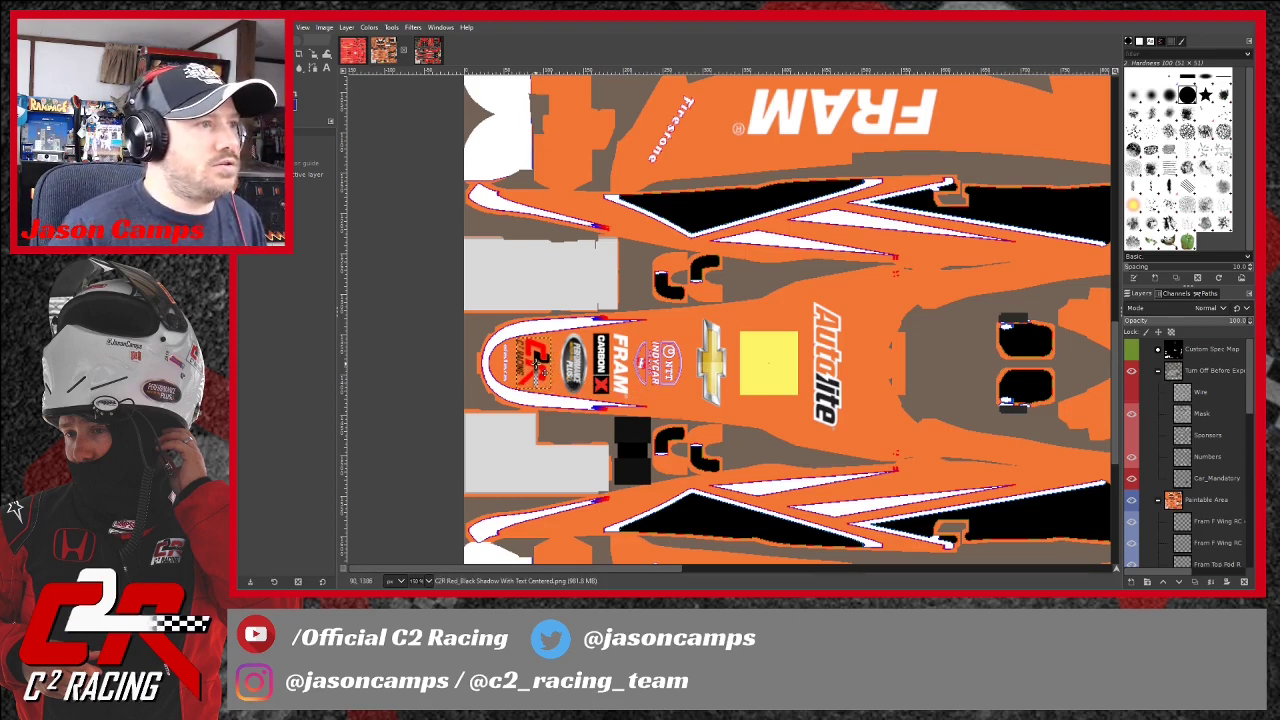
Scale the C2 Racing logo down slightly, keeping its proportions.
left_click(313, 55)
left_click(526, 356)
left_click_drag(560, 403, 556, 399)
key("Return")
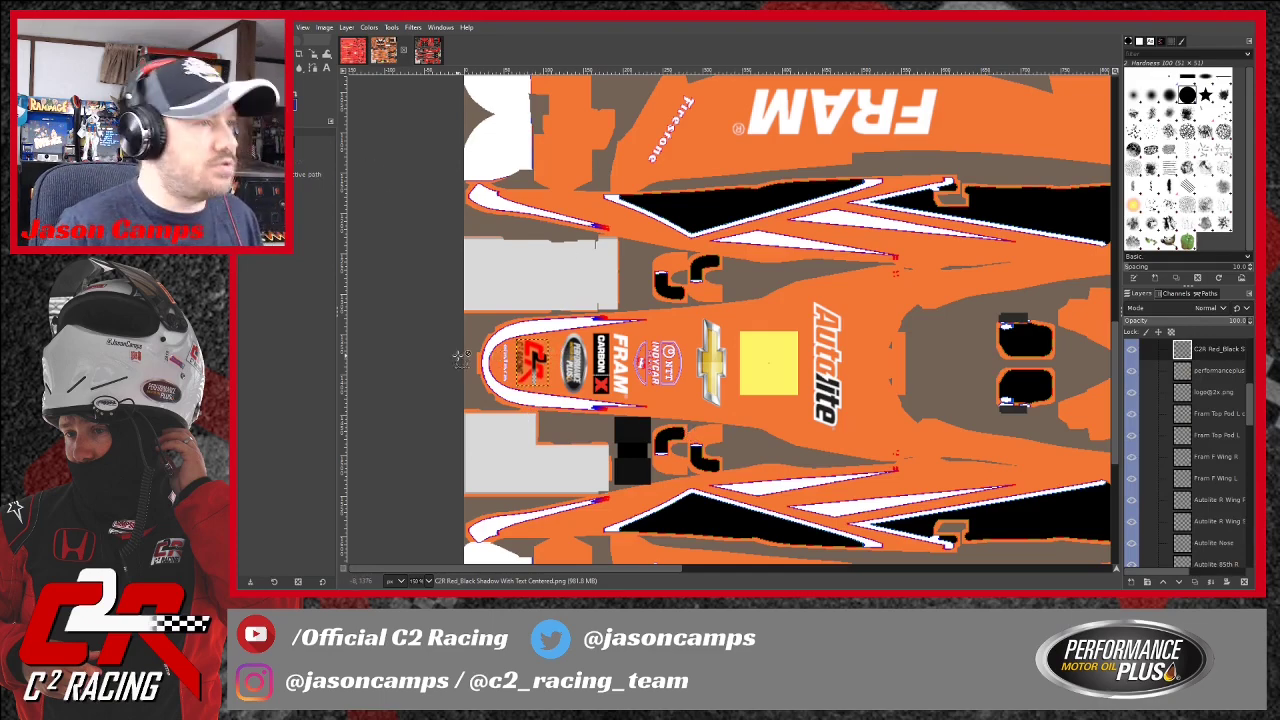
Recolour the red parts of the C2 Racing logo on the nose to white.
scroll(462, 362, "up", 2)
left_click(311, 55)
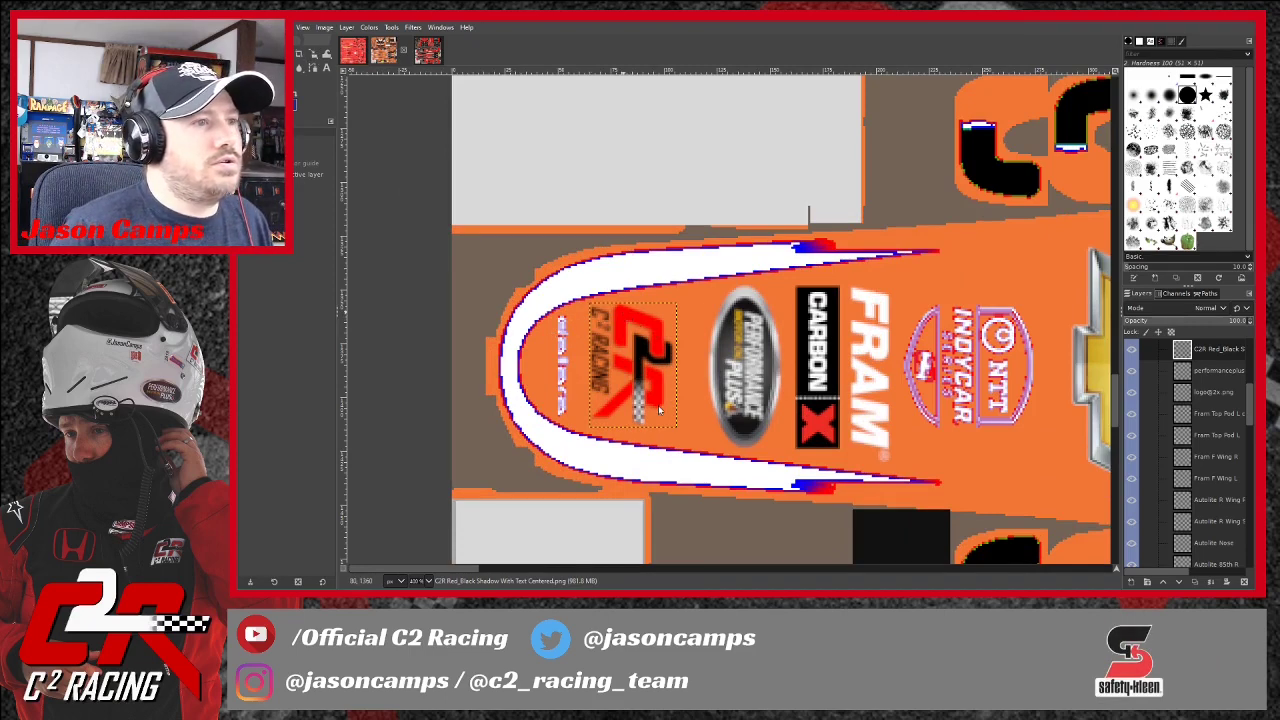
key("o")
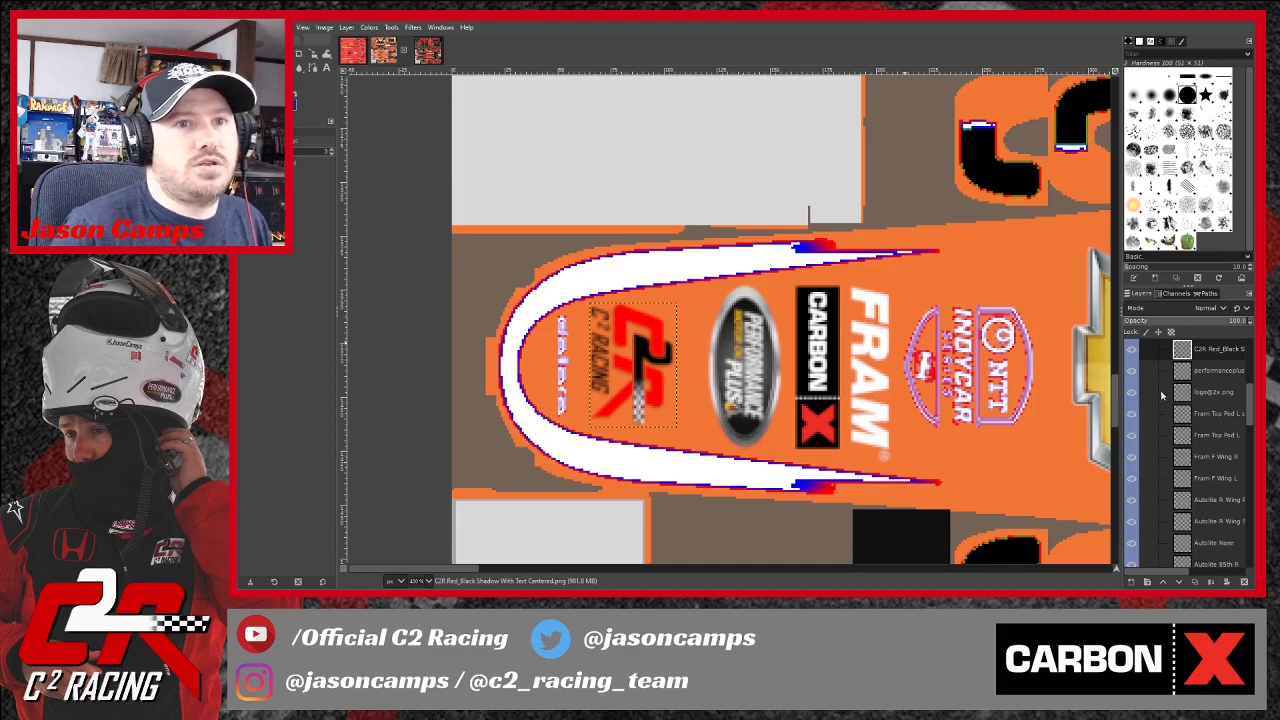
left_click(625, 315)
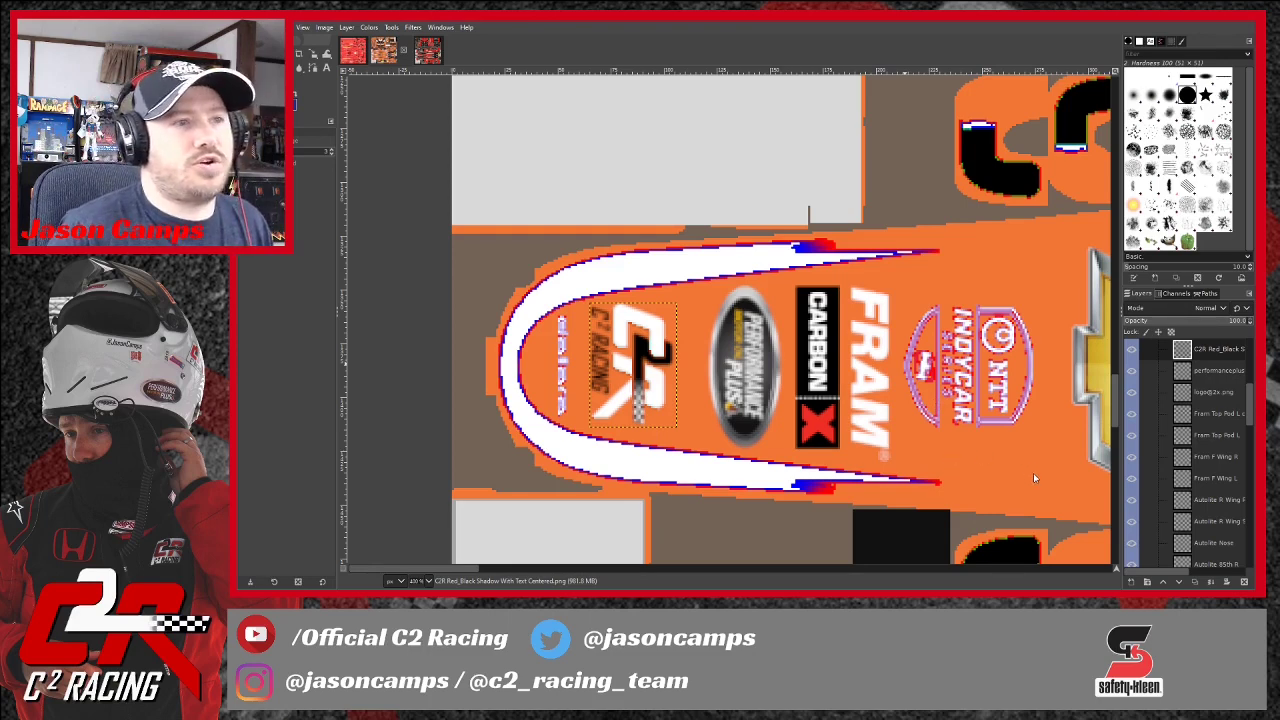
Nudge the Performance Plus logo along the nose, closer to the C2 Racing logo.
key("m")
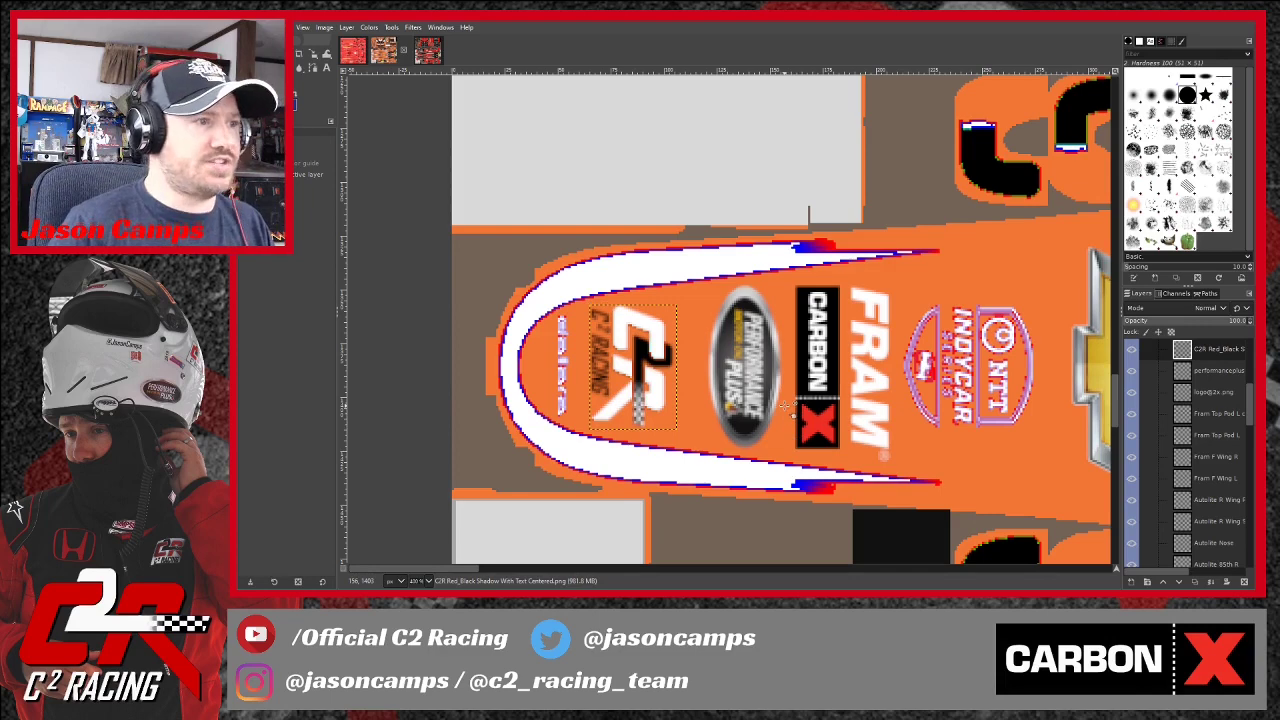
scroll(670, 412, "down", 1, "ctrl")
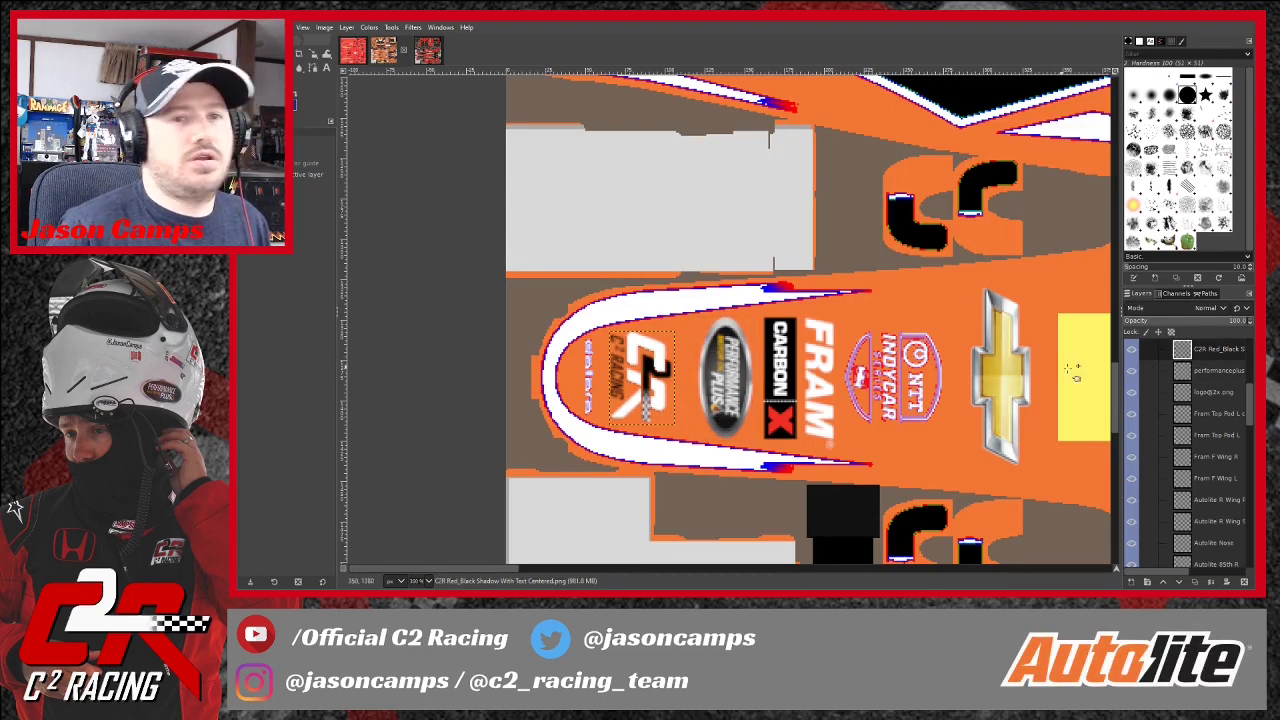
left_click(1236, 373)
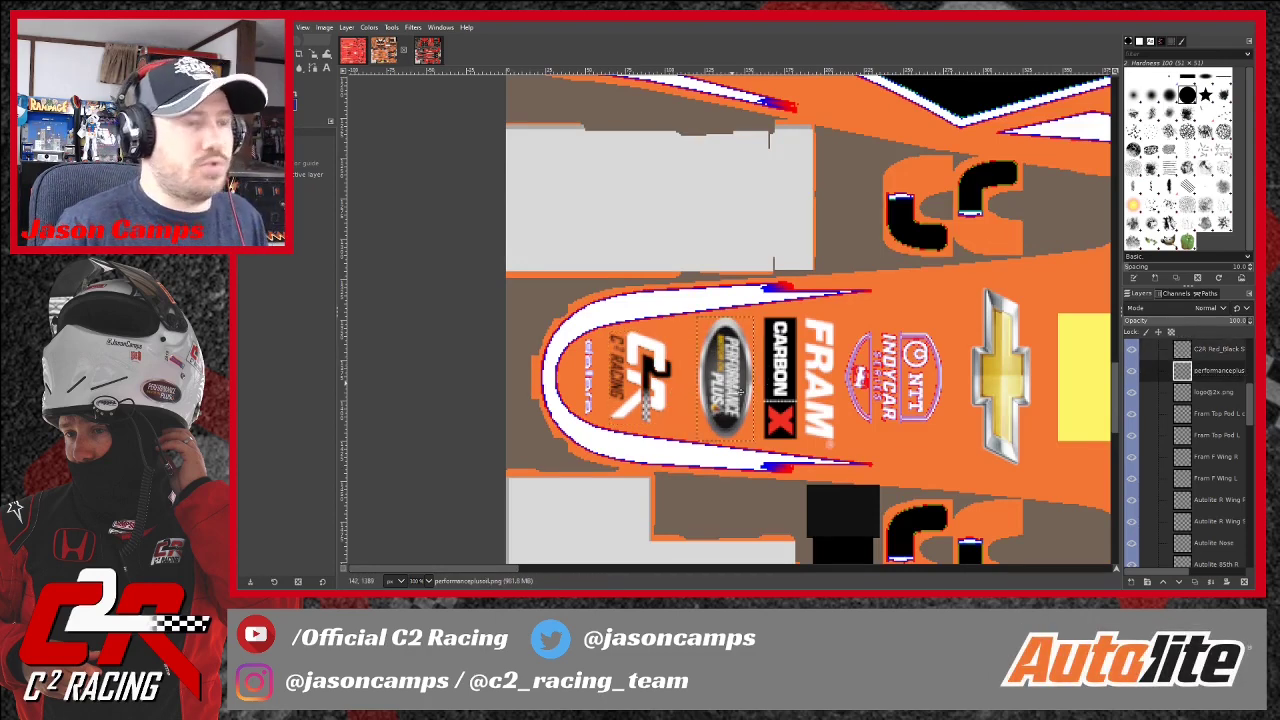
key("Left")
key("Left")
key("Left")
key("Left")
key("Left")
key("Left")
key("Left")
key("Left")
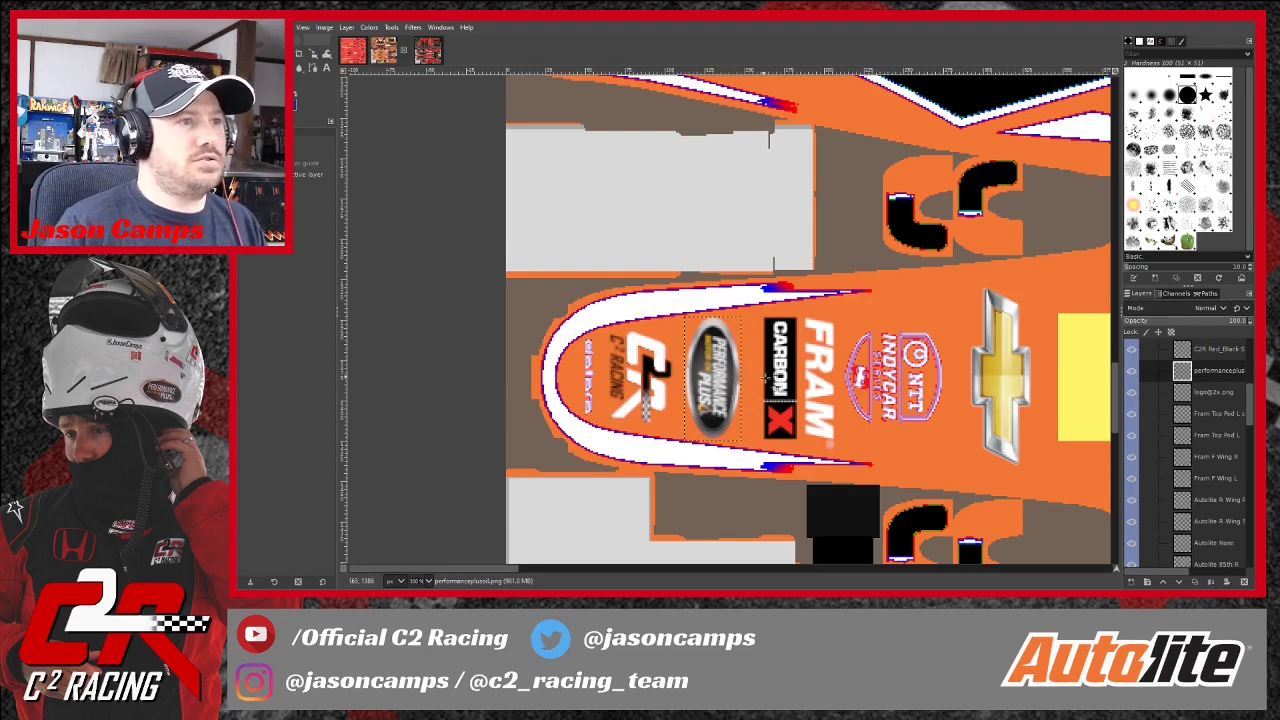
Nudge the Carbon X logo along the nose, closer to the Performance Plus logo.
left_click(1208, 393)
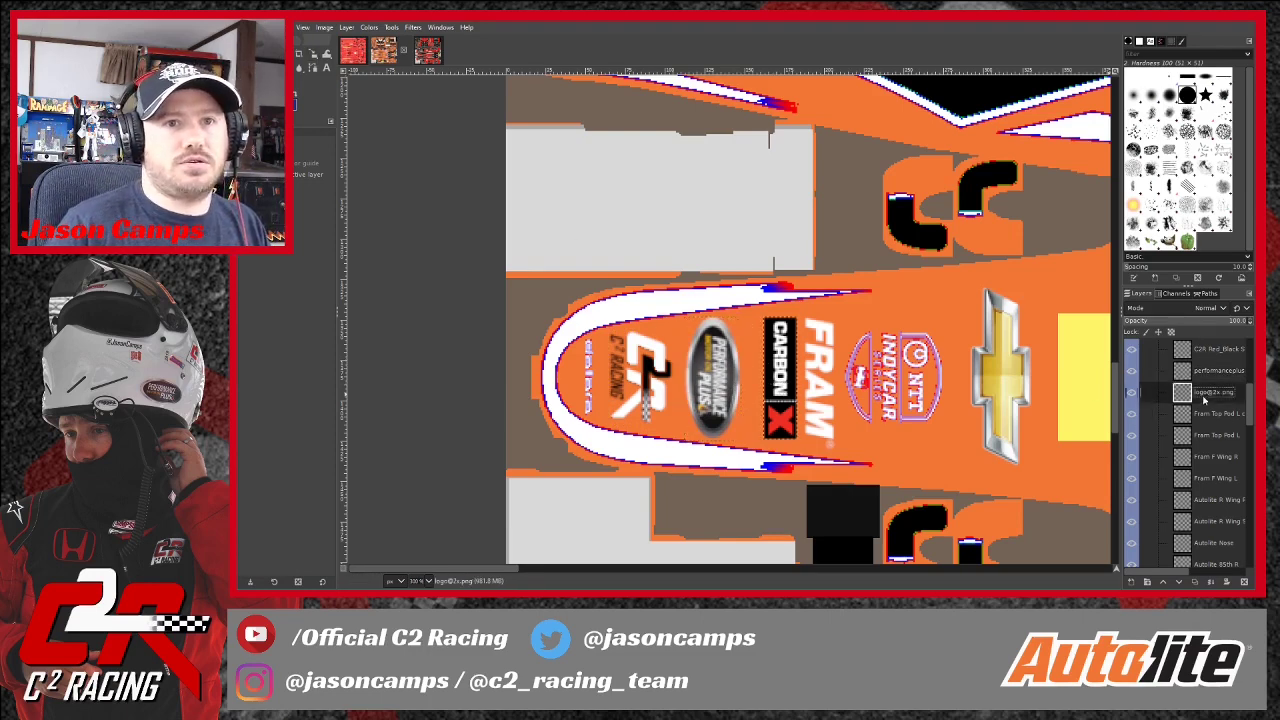
key("Left")
key("Left")
key("Left")
key("Left")
key("Left")
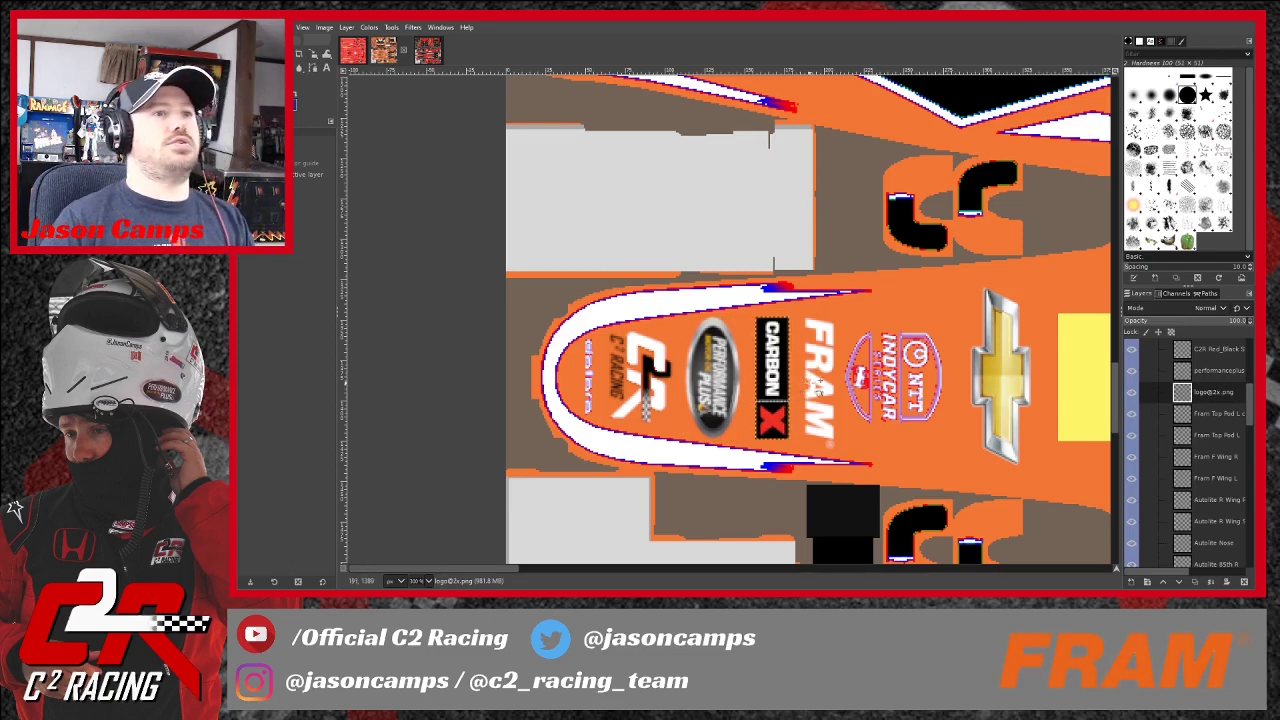
key("Left")
Fine-tune the positions of the Performance Plus, FRAM and Carbon X logos so they are evenly spaced along the nose.
left_click(1199, 370)
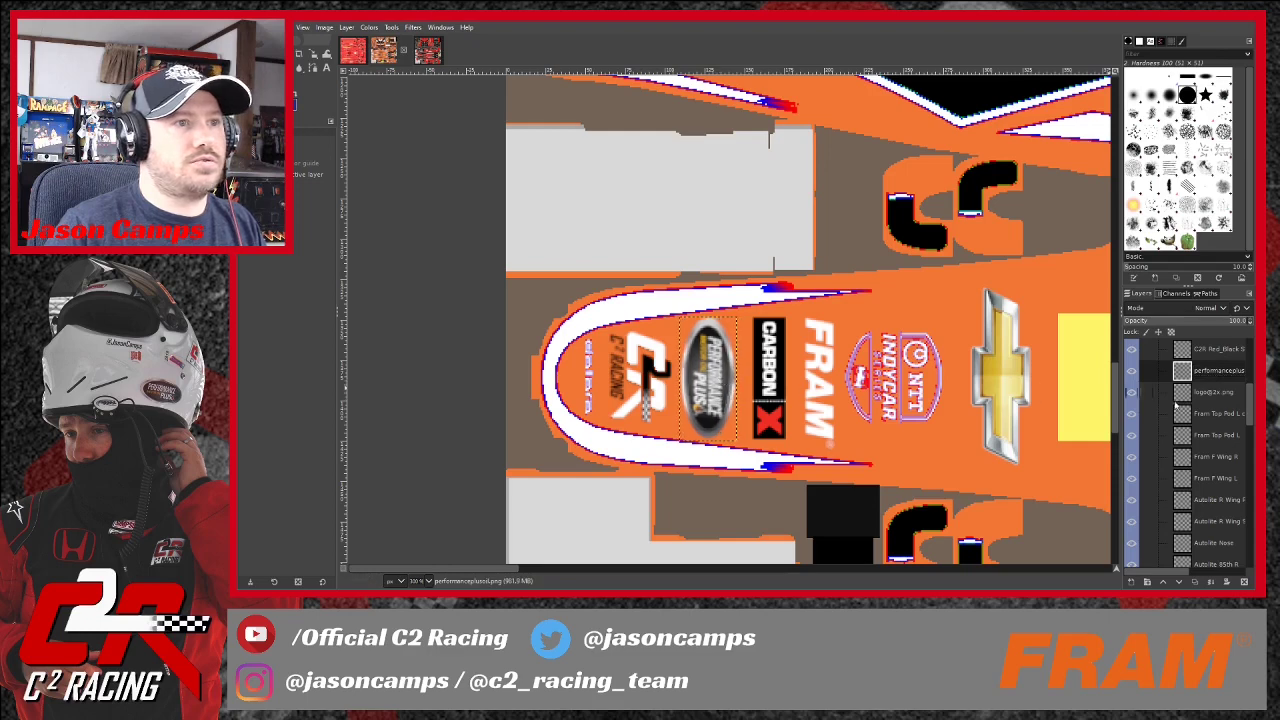
left_click(1218, 413)
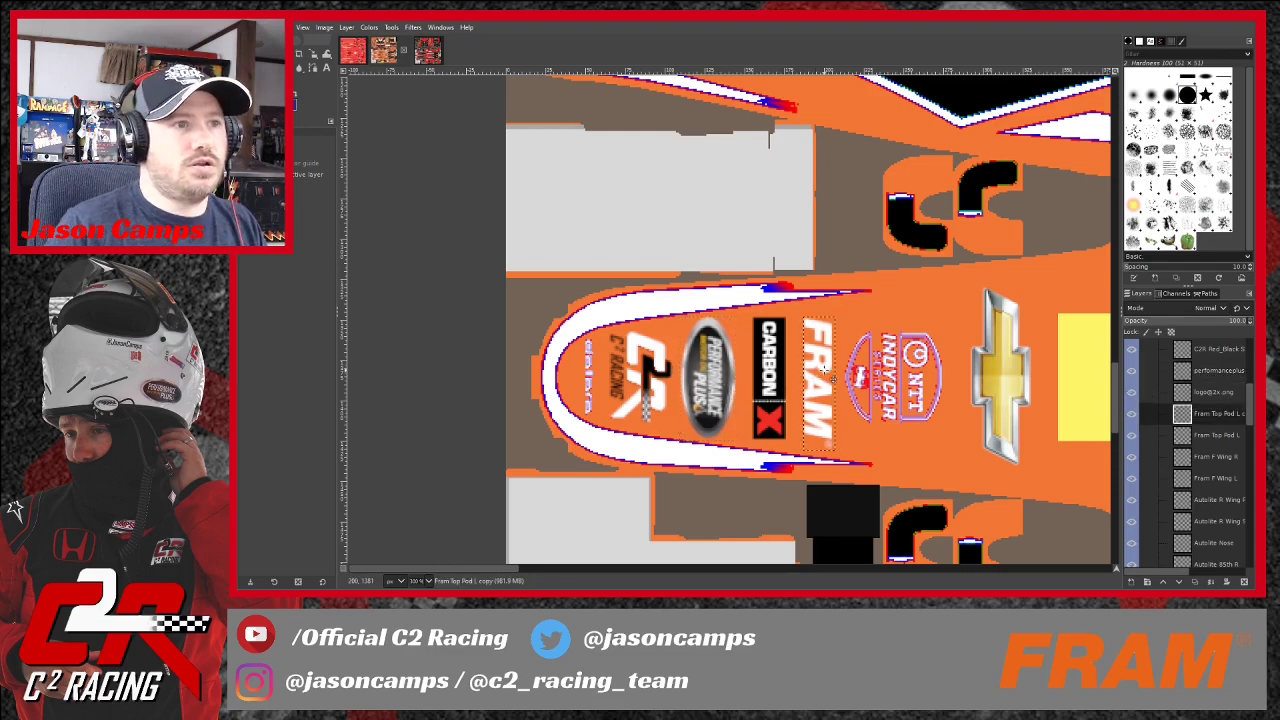
left_click(1200, 391)
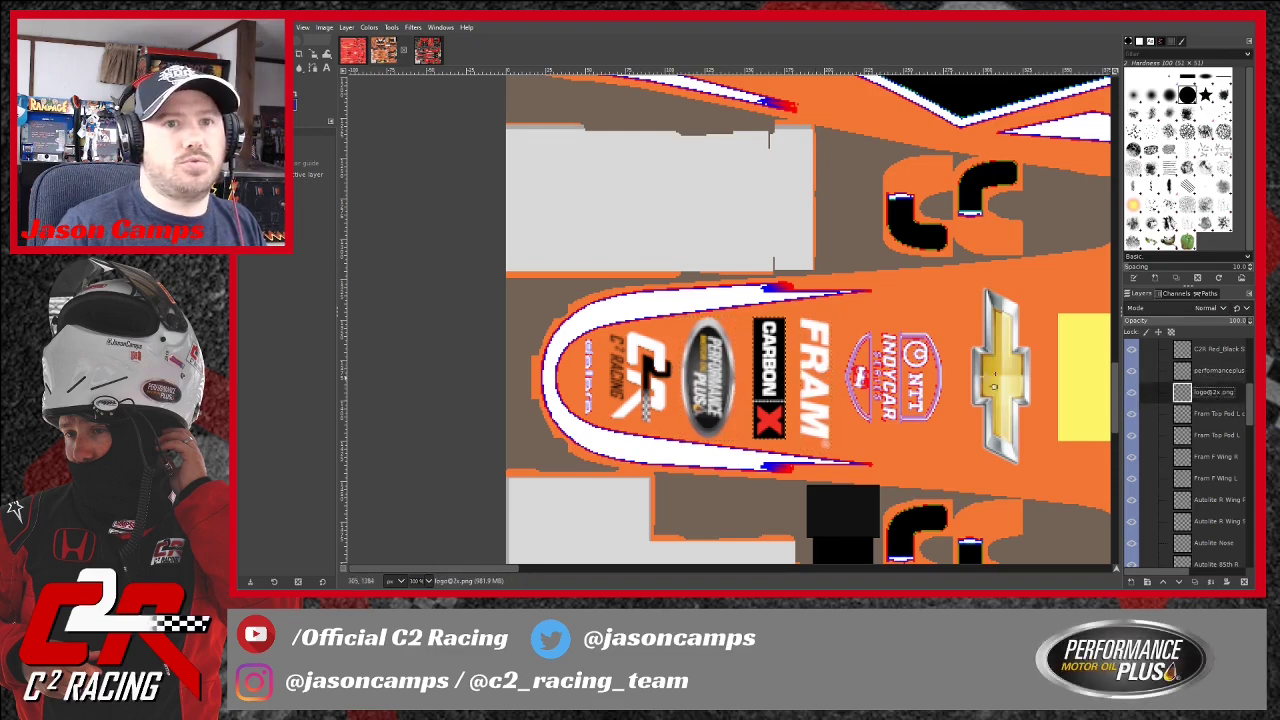
left_click(724, 372)
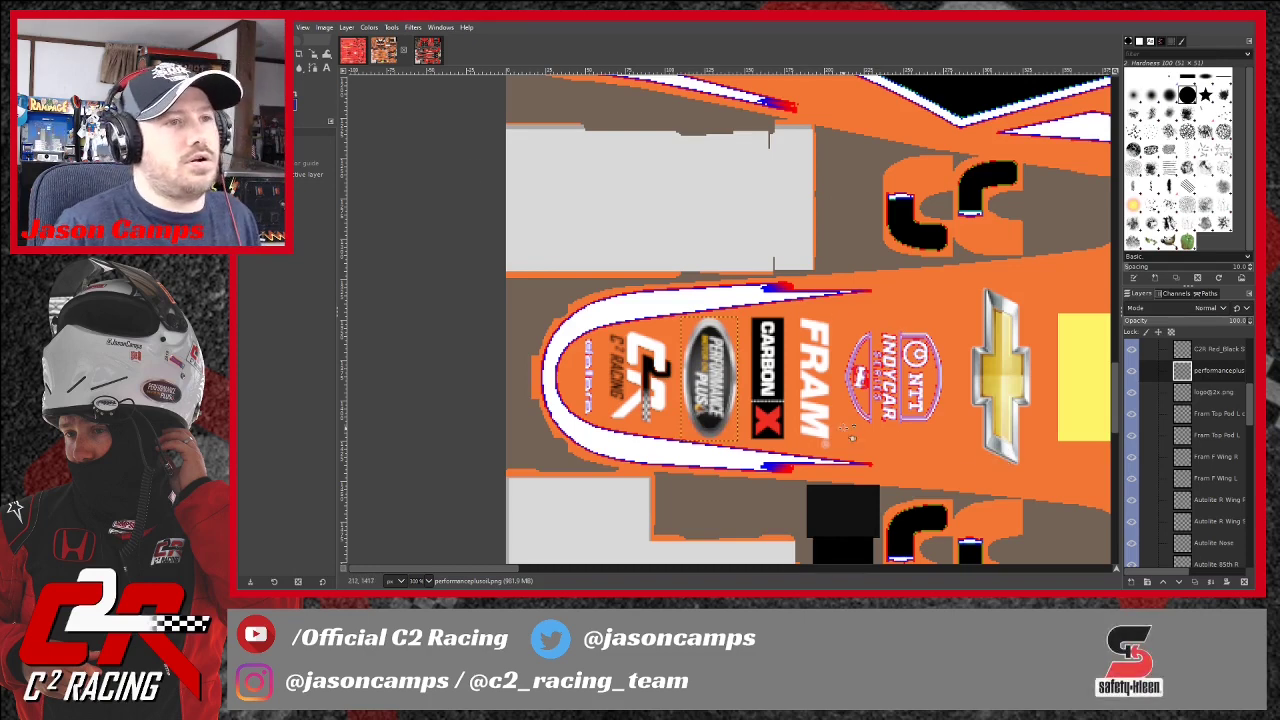
Scale the Performance Plus logo on the nose down to 33 × 70 pixels with its aspect ratio kept.
scroll(925, 447, "down", 4)
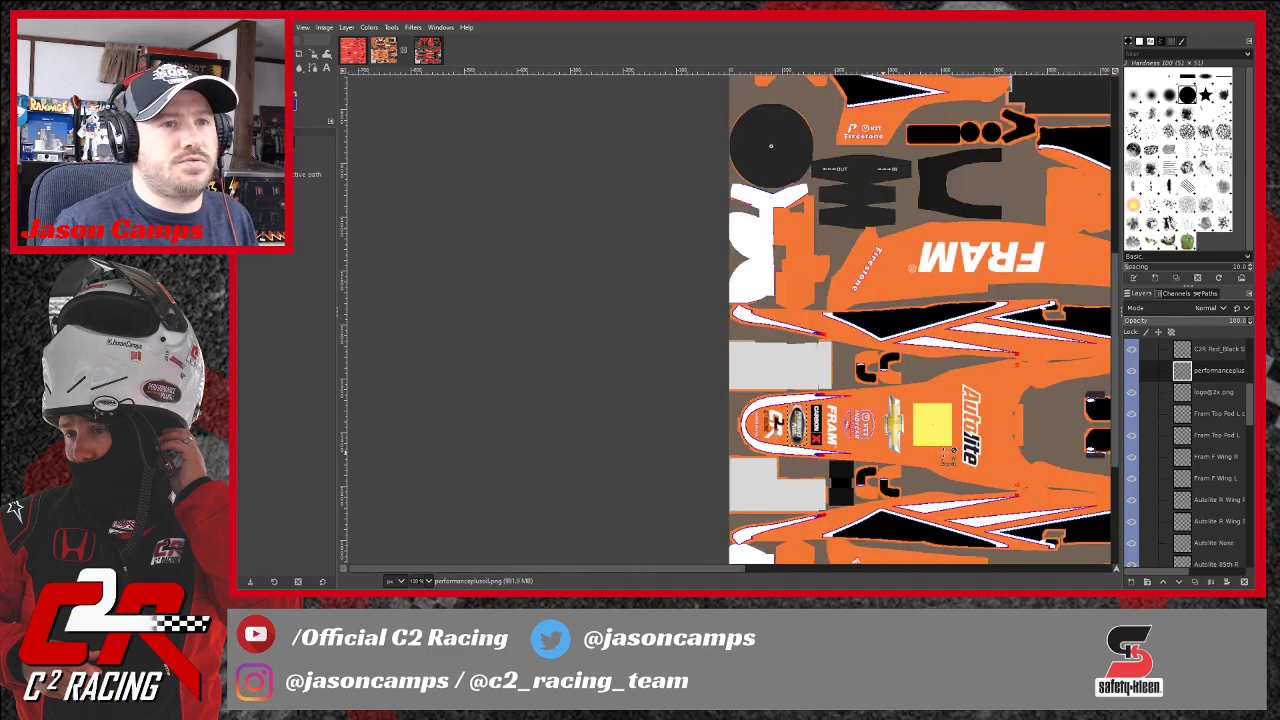
scroll(771, 146, "down", 3)
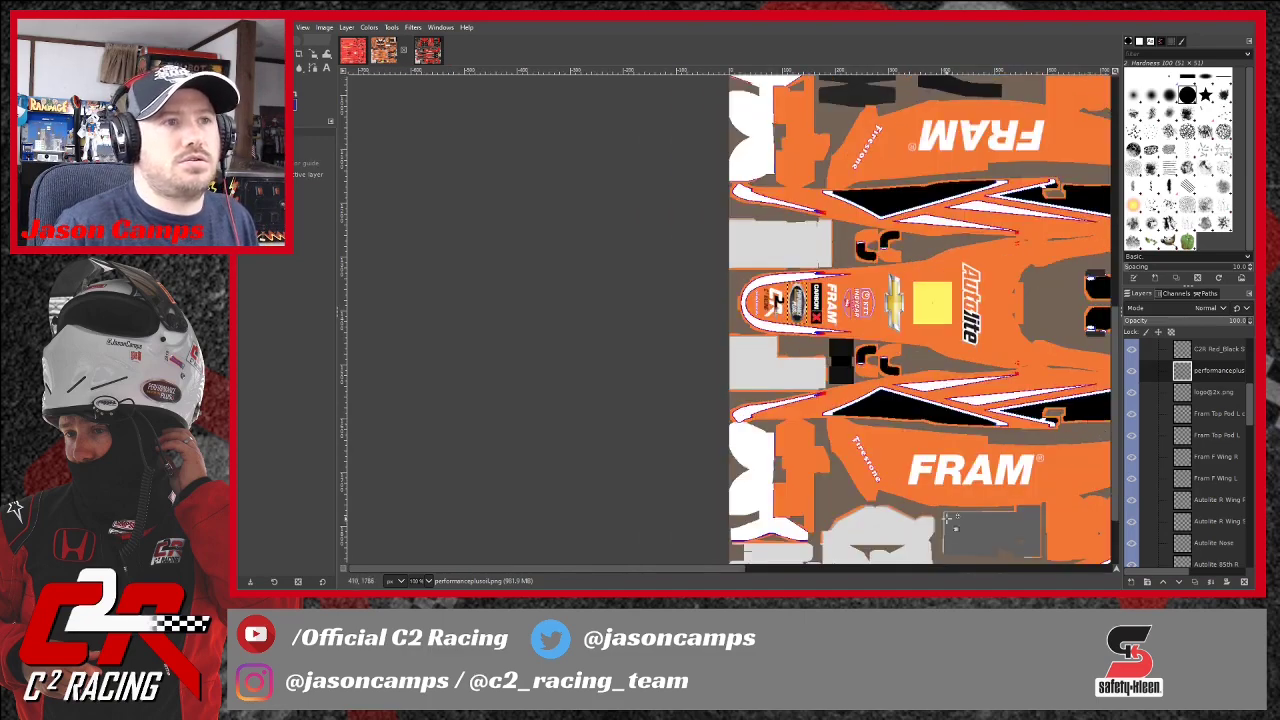
mouse_move(582, 568)
left_mouse_down()
mouse_move(639, 570)
mouse_move(571, 577)
left_mouse_up()
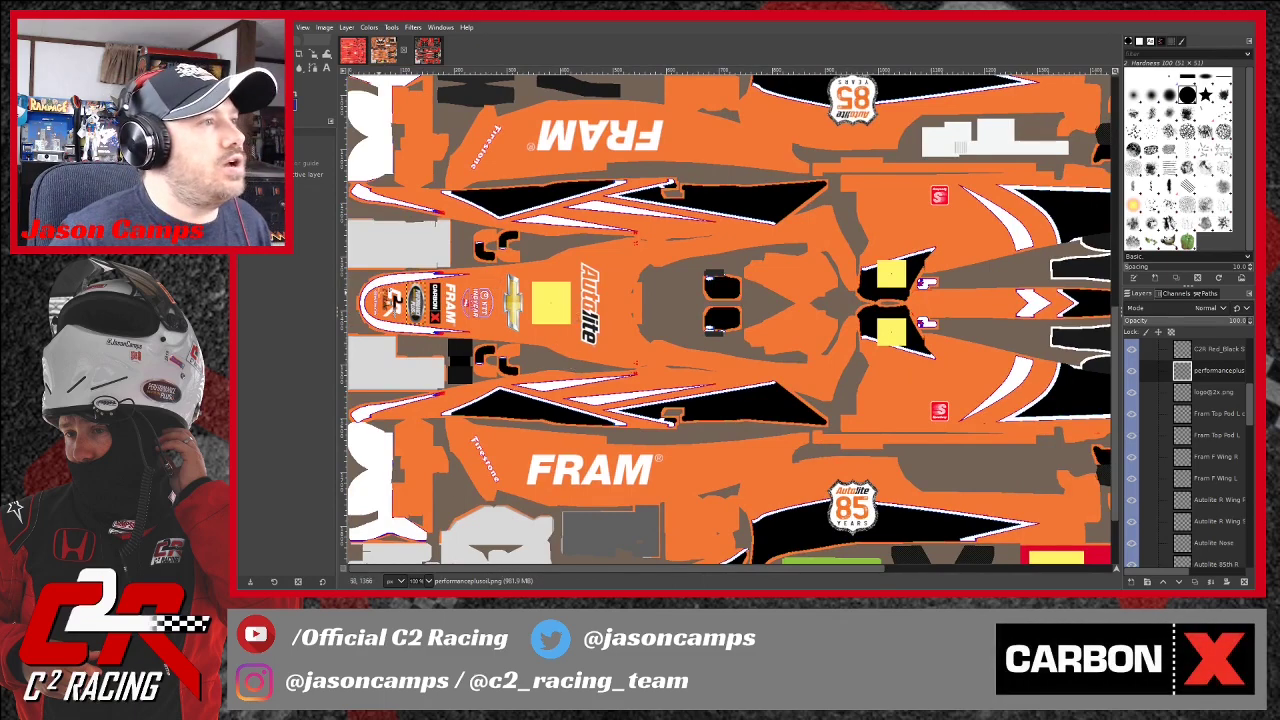
scroll(390, 298, "up", 3)
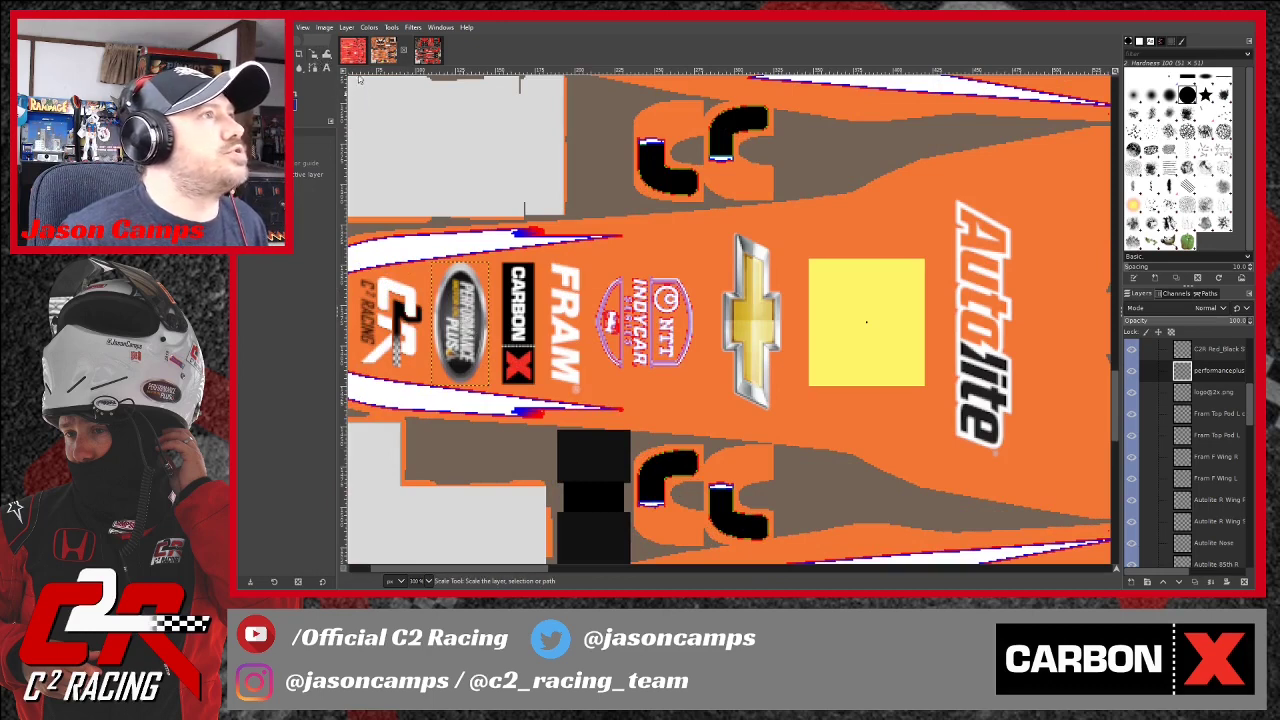
left_click(313, 53)
left_click(477, 302)
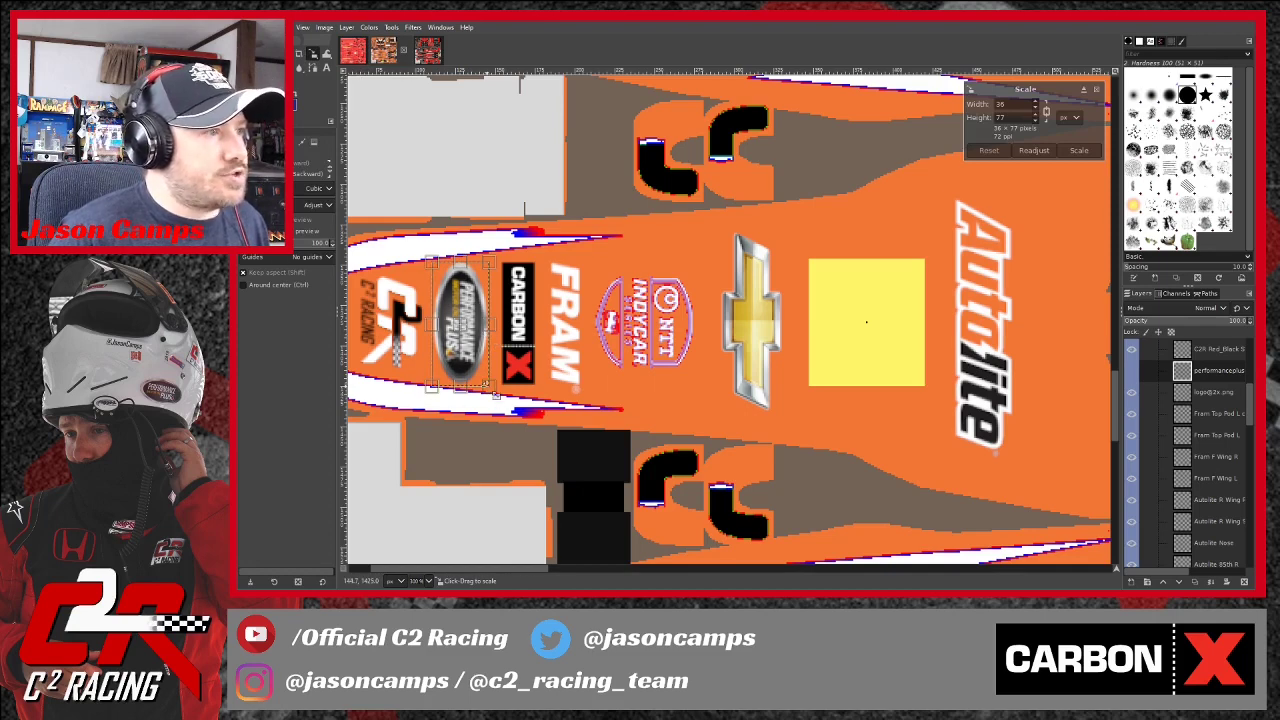
left_click_drag(491, 389, 483, 376)
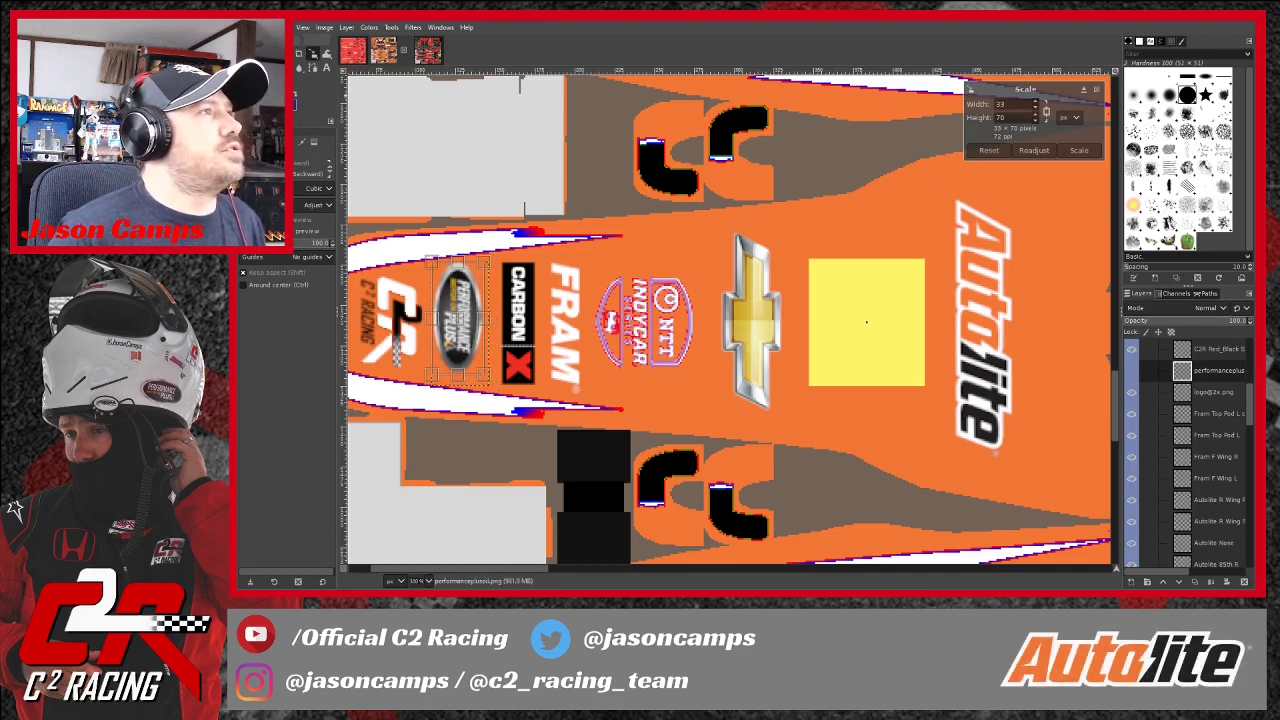
left_click(244, 53)
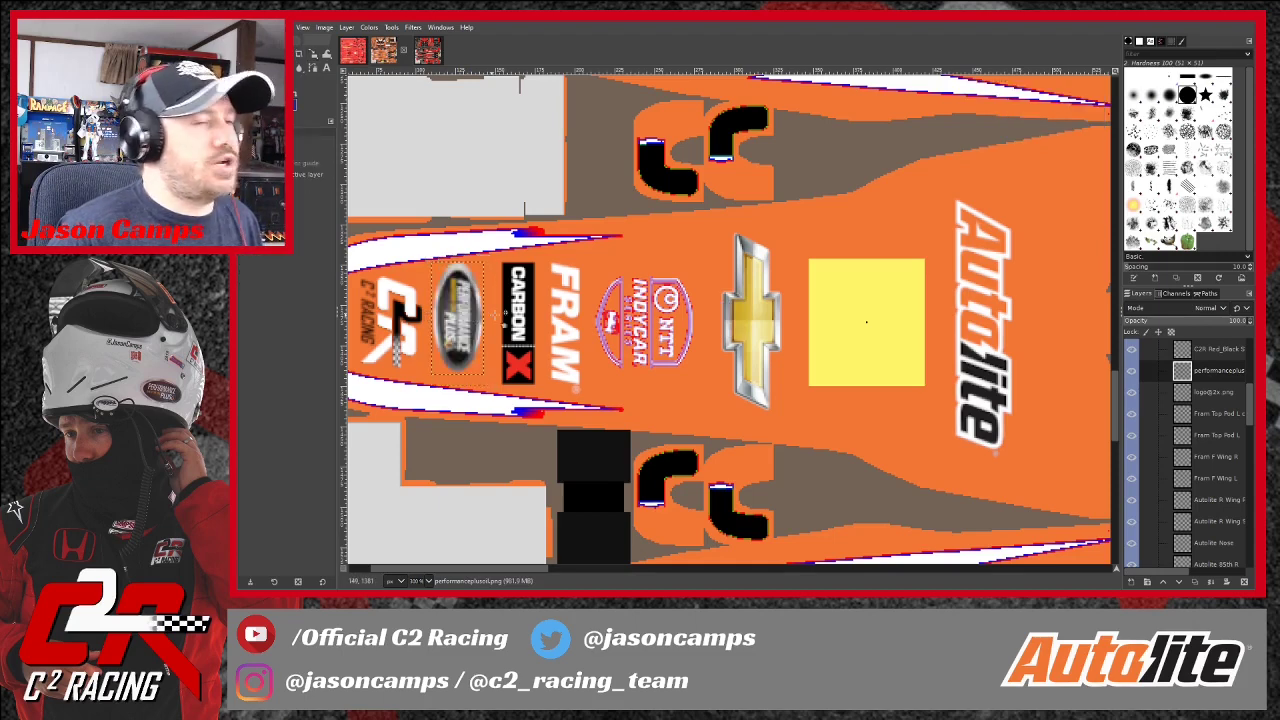
Show the Wire layer over the livery and centre the Performance Plus logo on the nose's centre line.
scroll(1198, 420, "up", 1)
scroll(1197, 418, "up", 5)
left_click(1200, 392)
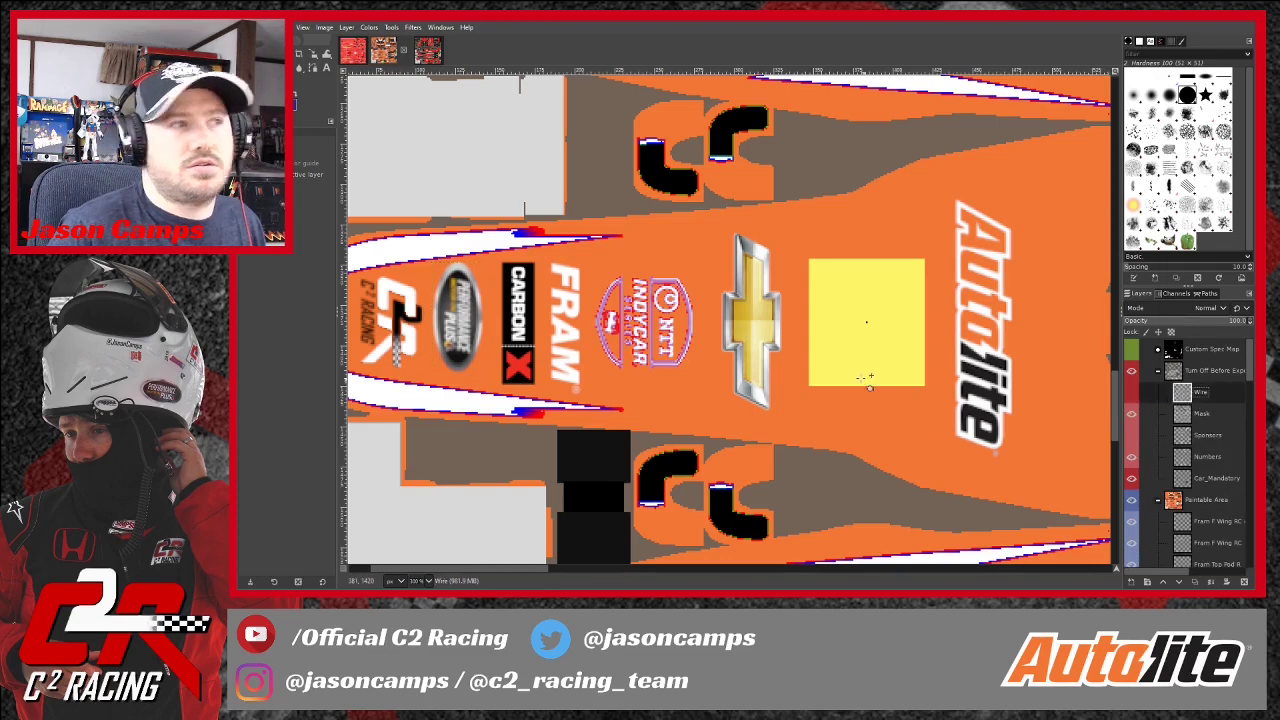
left_click(1131, 392)
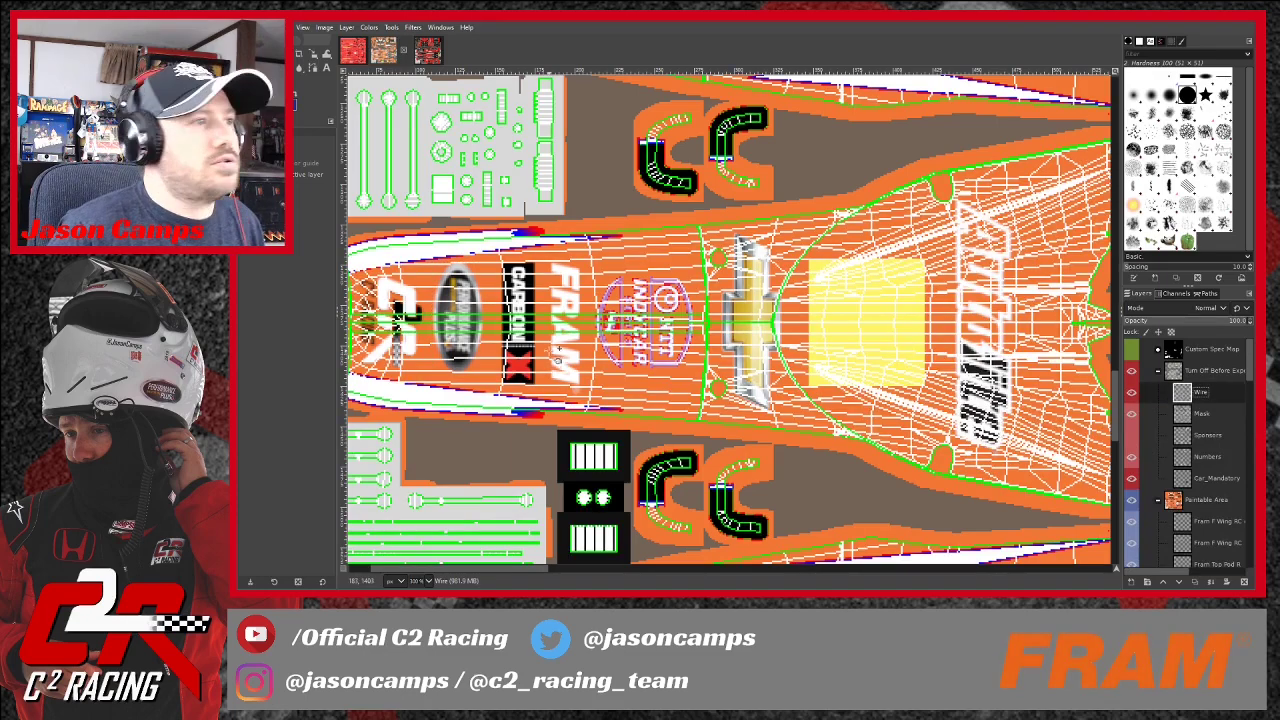
scroll(1190, 420, "down", 2)
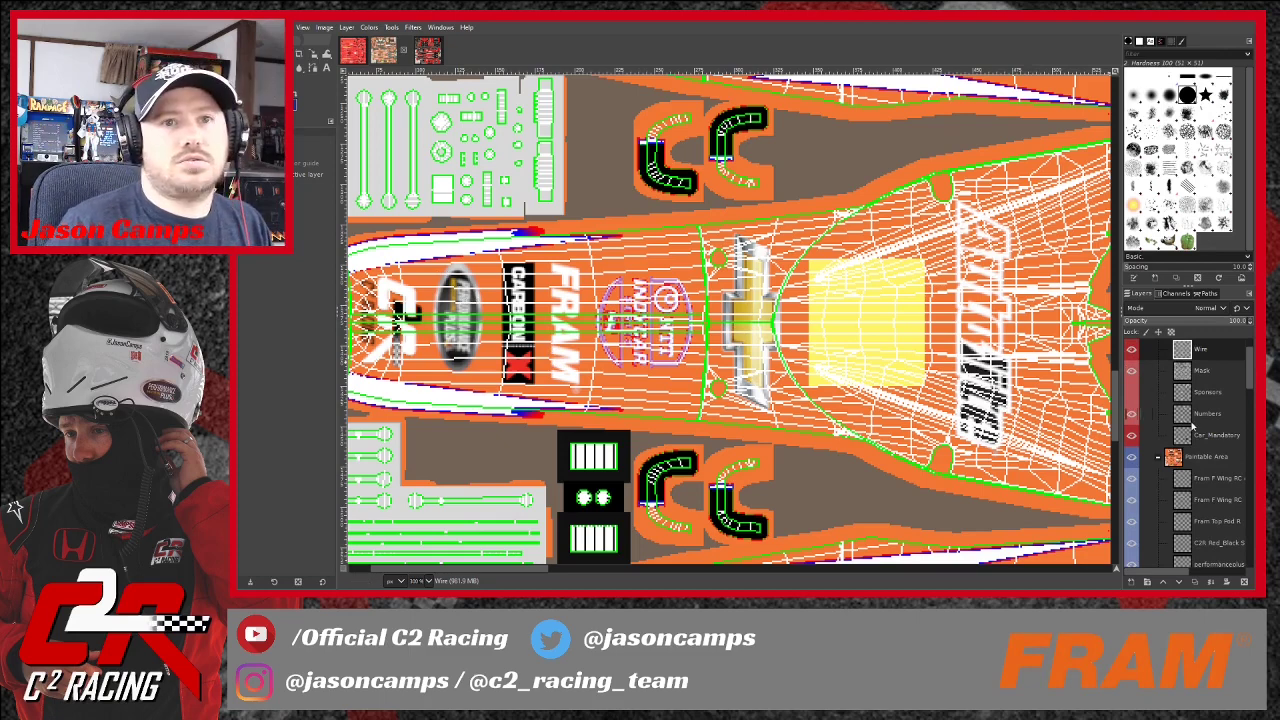
left_click(1215, 564)
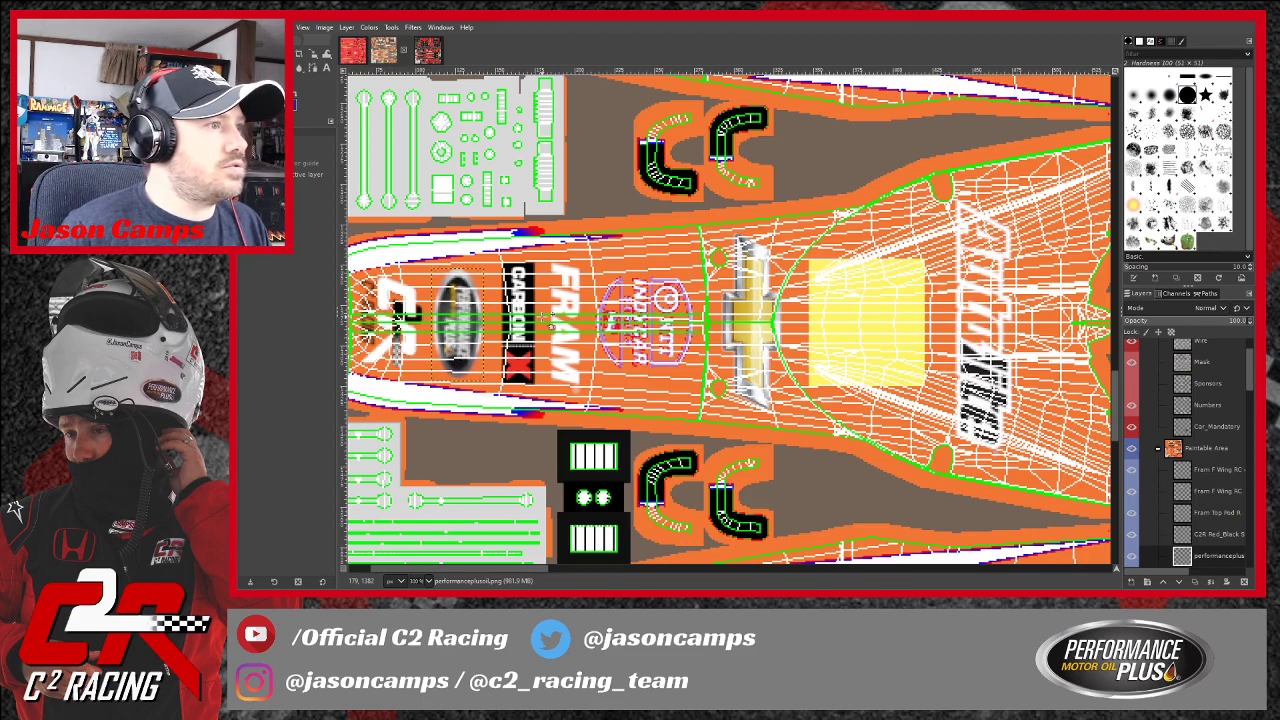
Examine the logo placement on the nose, sidepods and surrounding body parts against the wireframe.
scroll(672, 378, "down", 3)
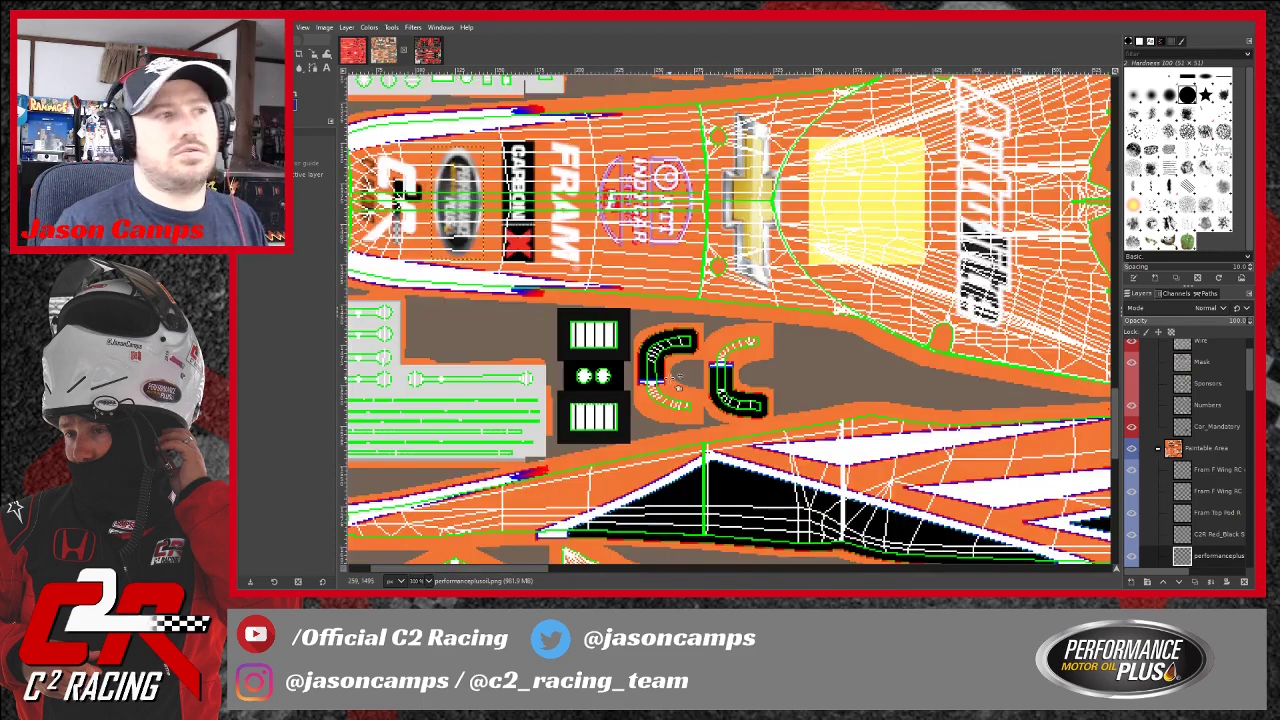
scroll(589, 287, "down", 2)
scroll(590, 267, "down", 1)
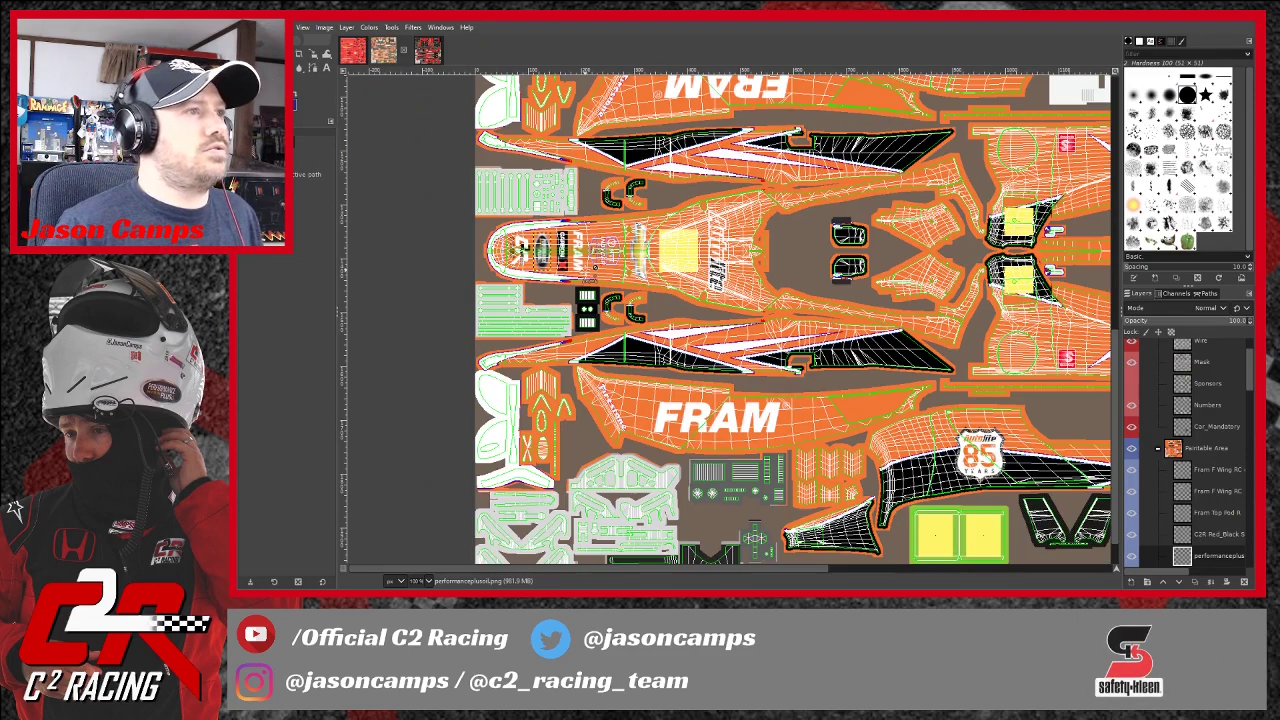
scroll(798, 289, "up", 2)
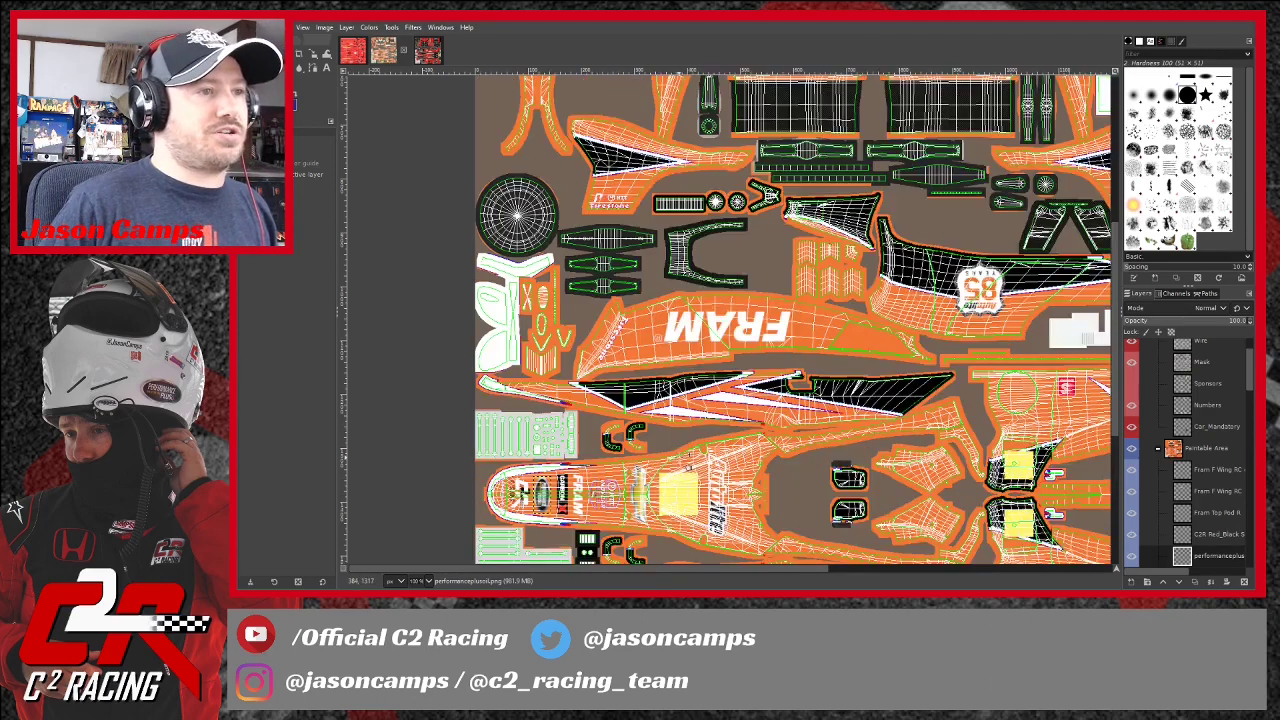
scroll(790, 320, "down", 3)
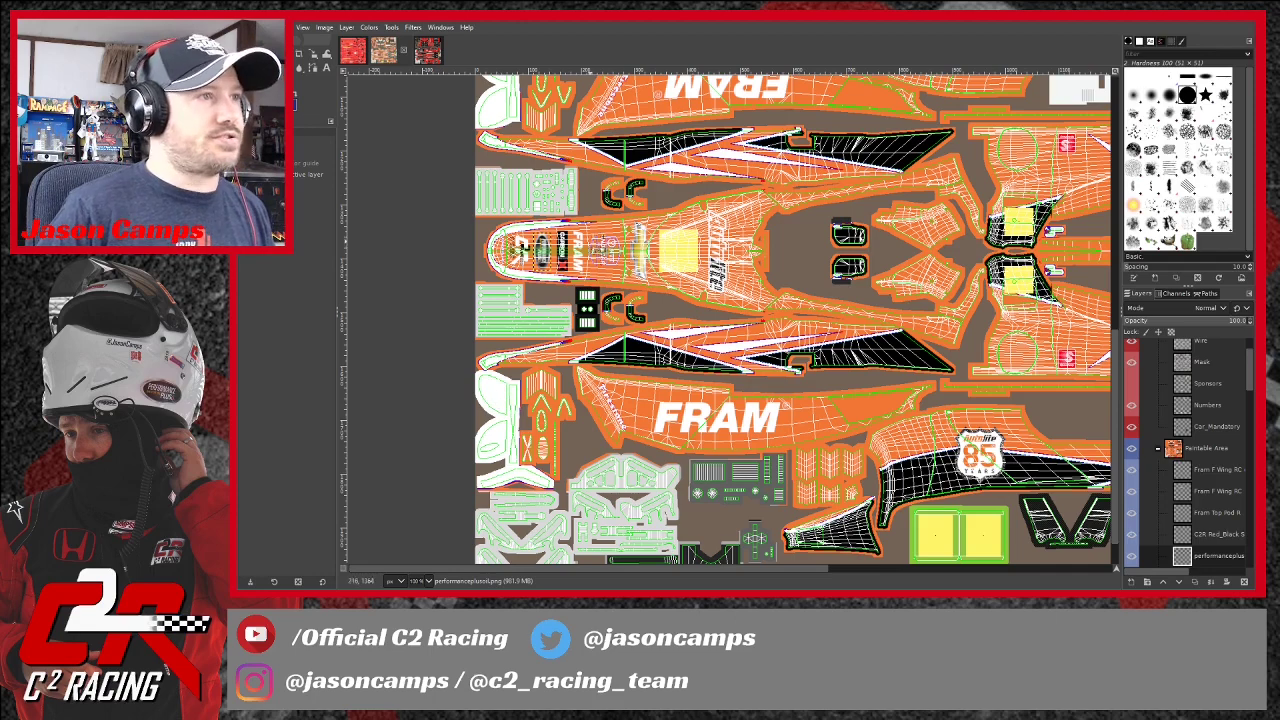
scroll(755, 428, "up", 3)
scroll(825, 427, "up", 1)
scroll(825, 427, "down", 1)
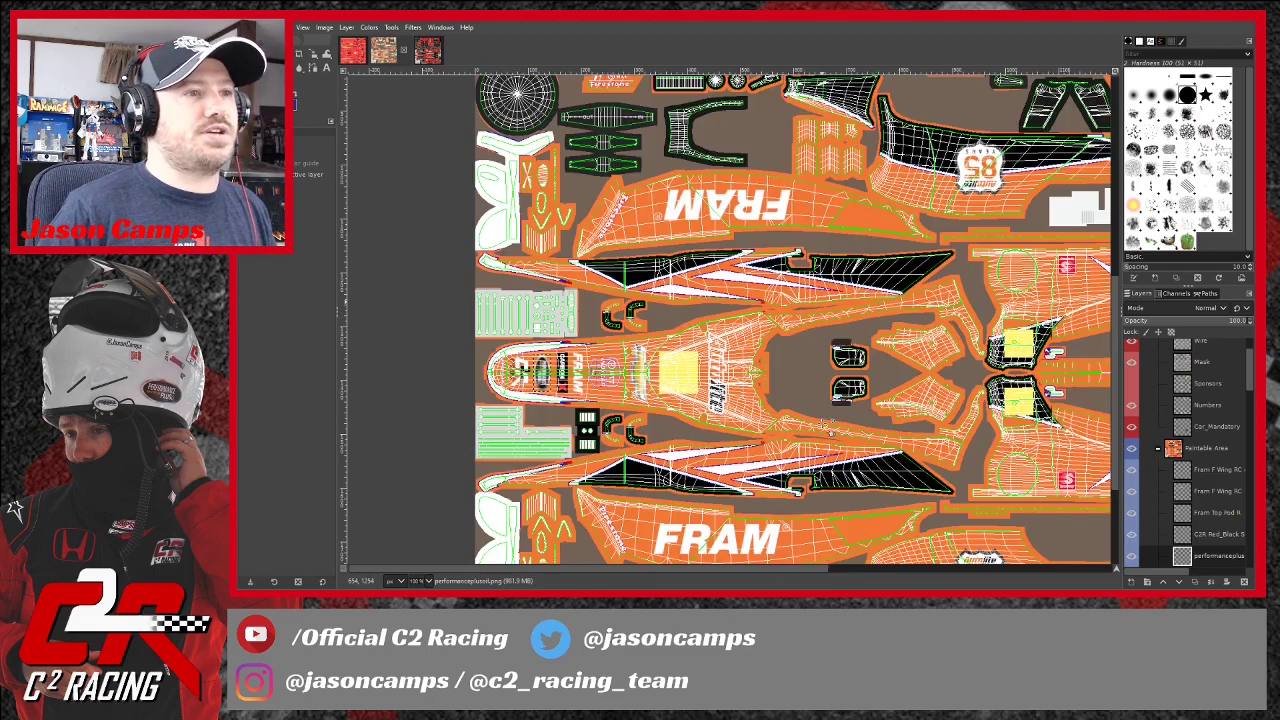
scroll(828, 425, "down", 1)
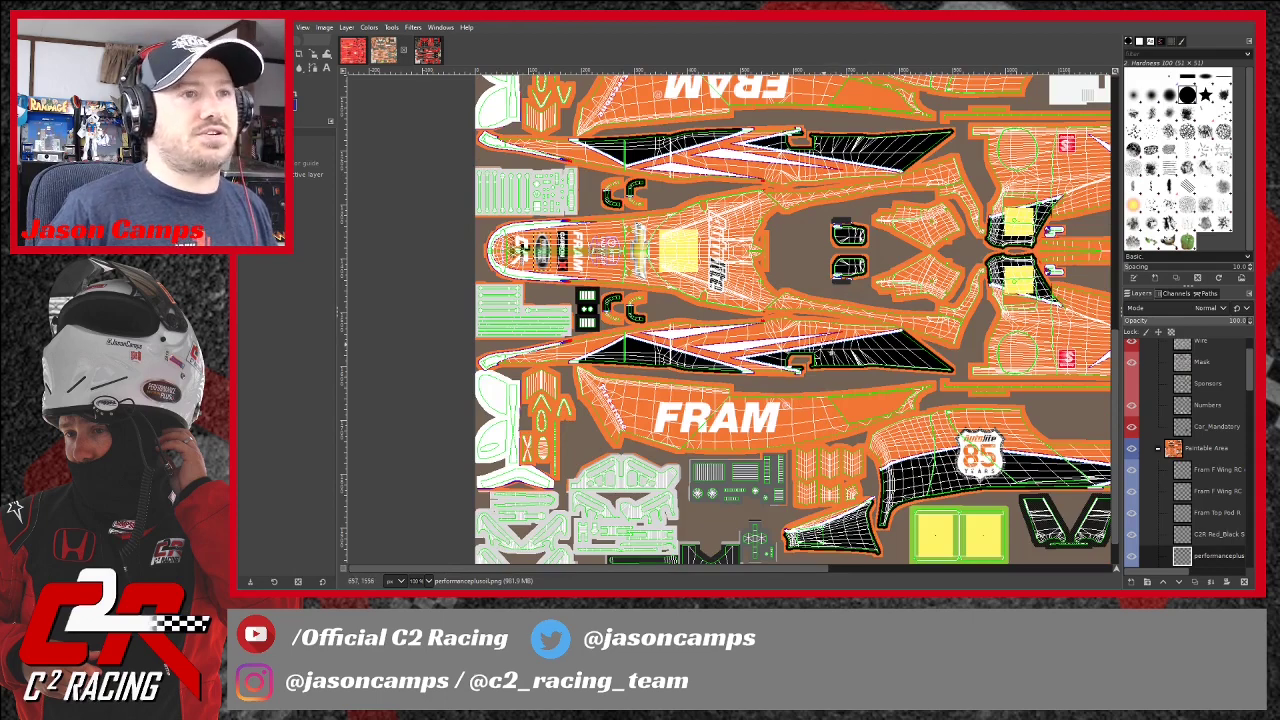
scroll(728, 376, "up", 1)
scroll(765, 450, "up", 1)
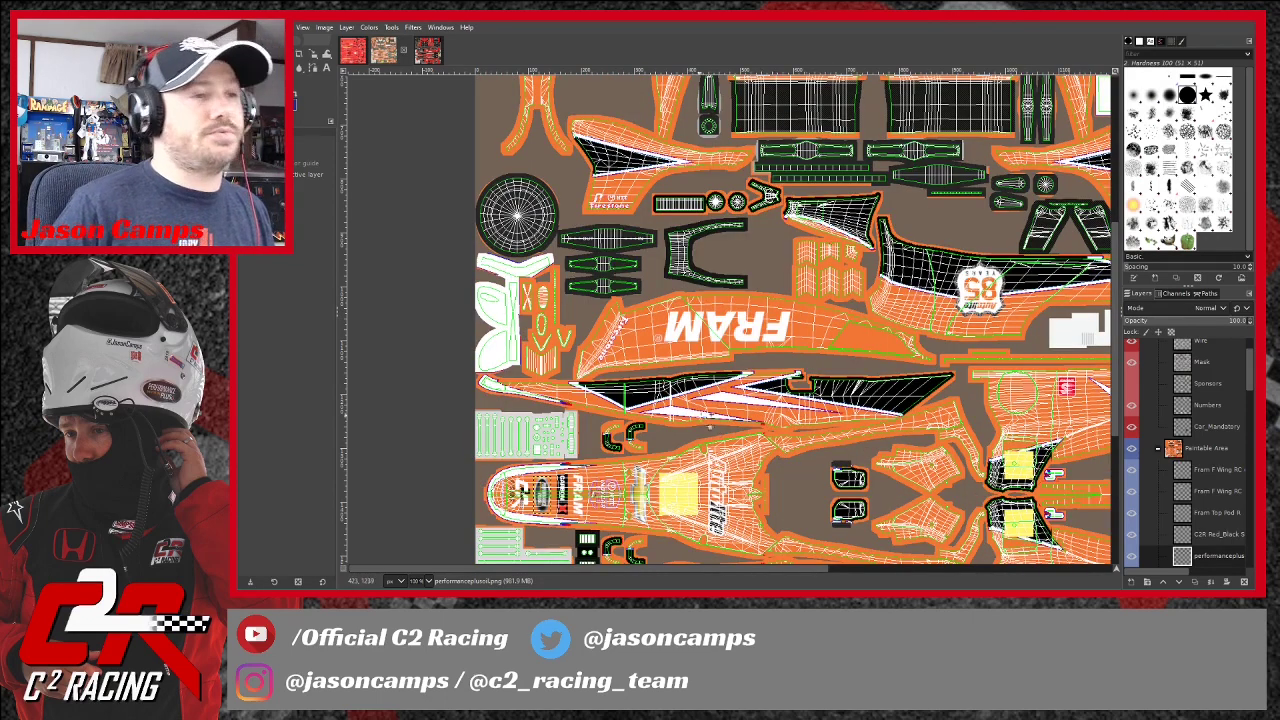
scroll(645, 362, "down", 2)
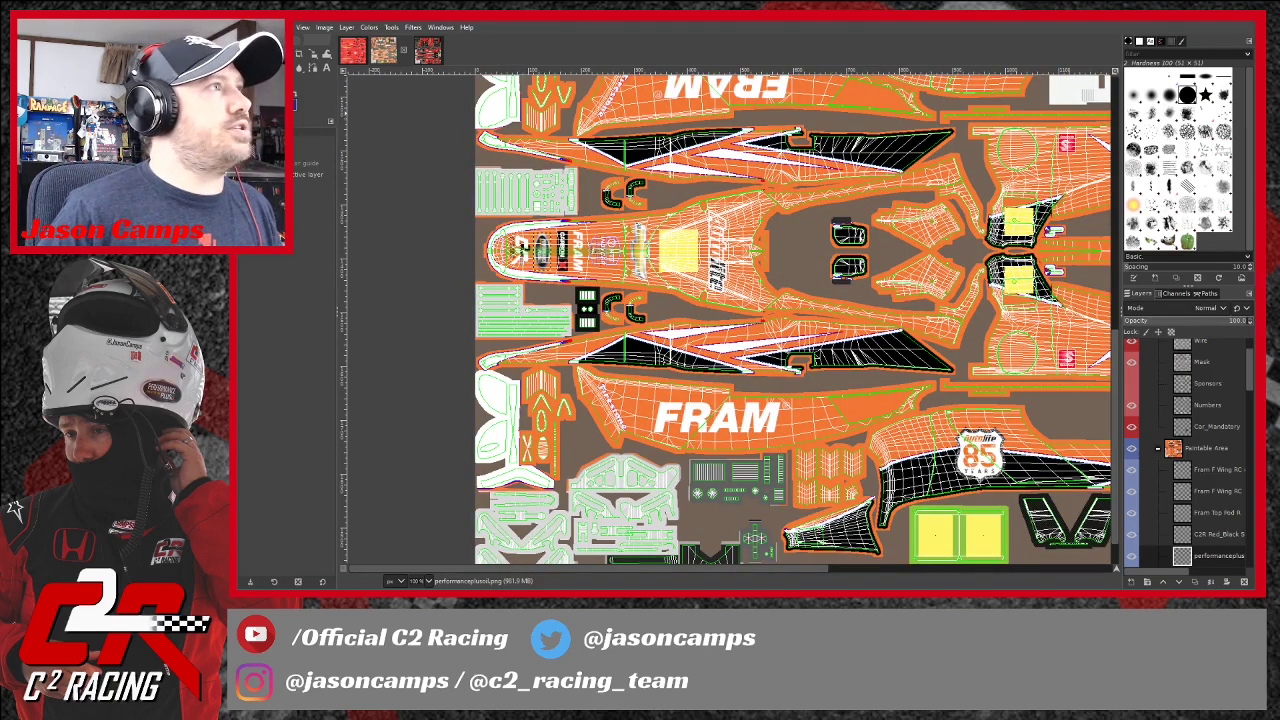
Save the Autolite livery file.
key("ctrl+s")
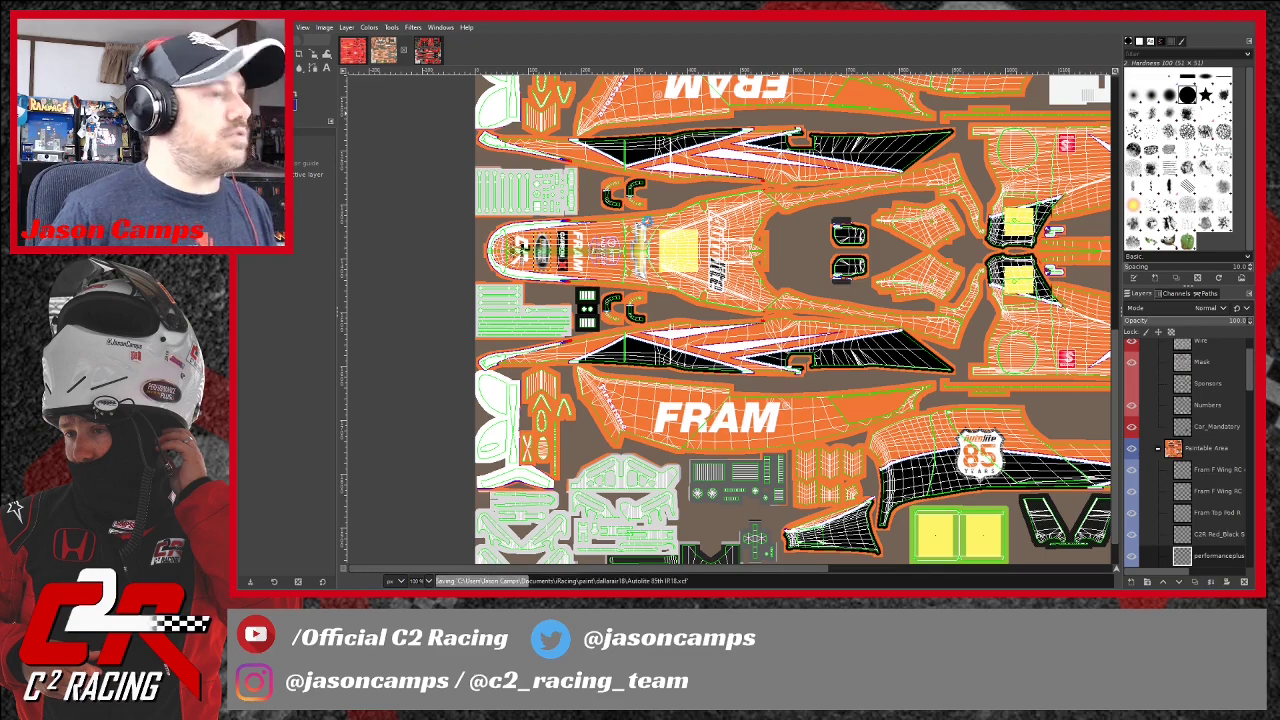
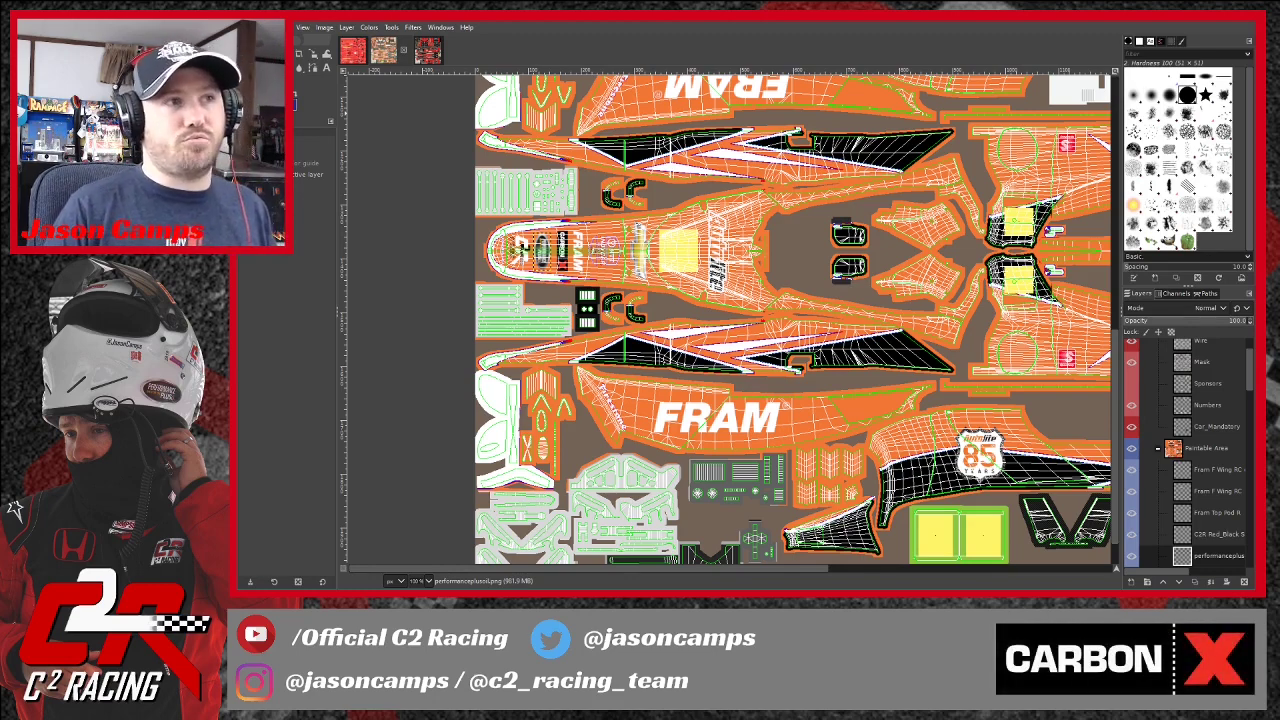
Look through the layer stack down to the car pattern layers and back up to the Custom Spec Map.
scroll(1205, 505, "down", 10)
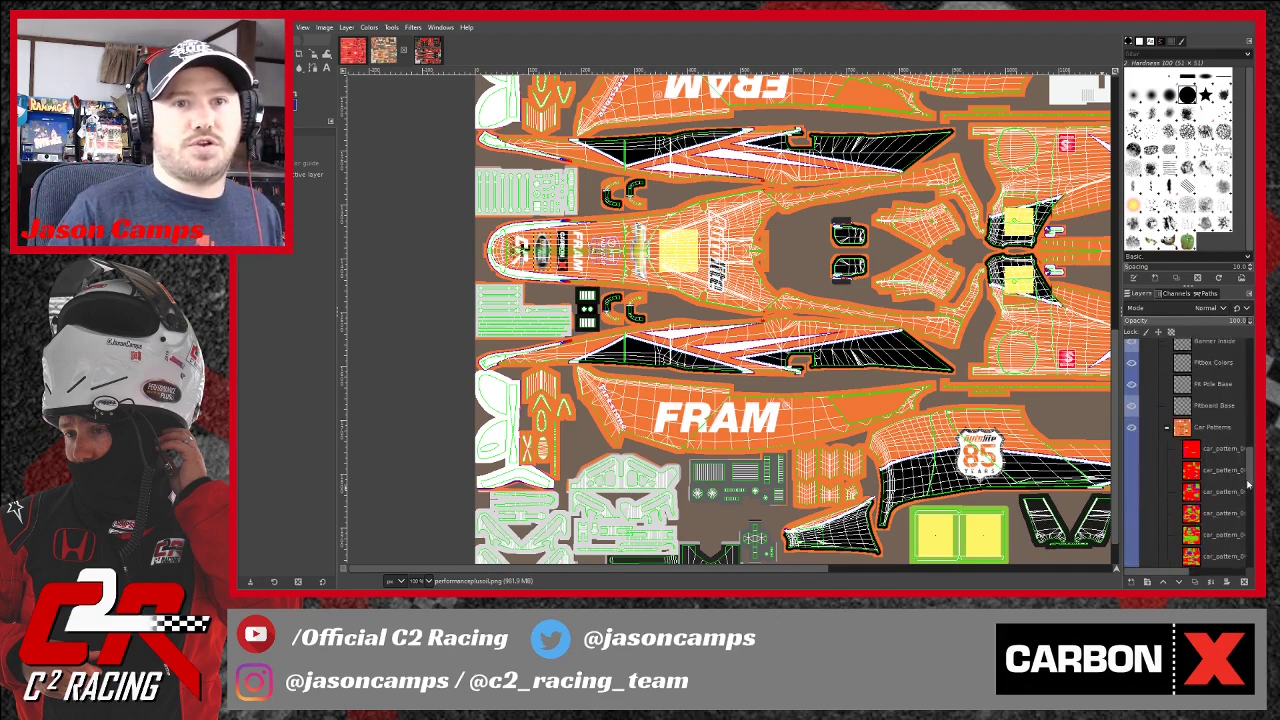
scroll(1215, 480, "down", 5)
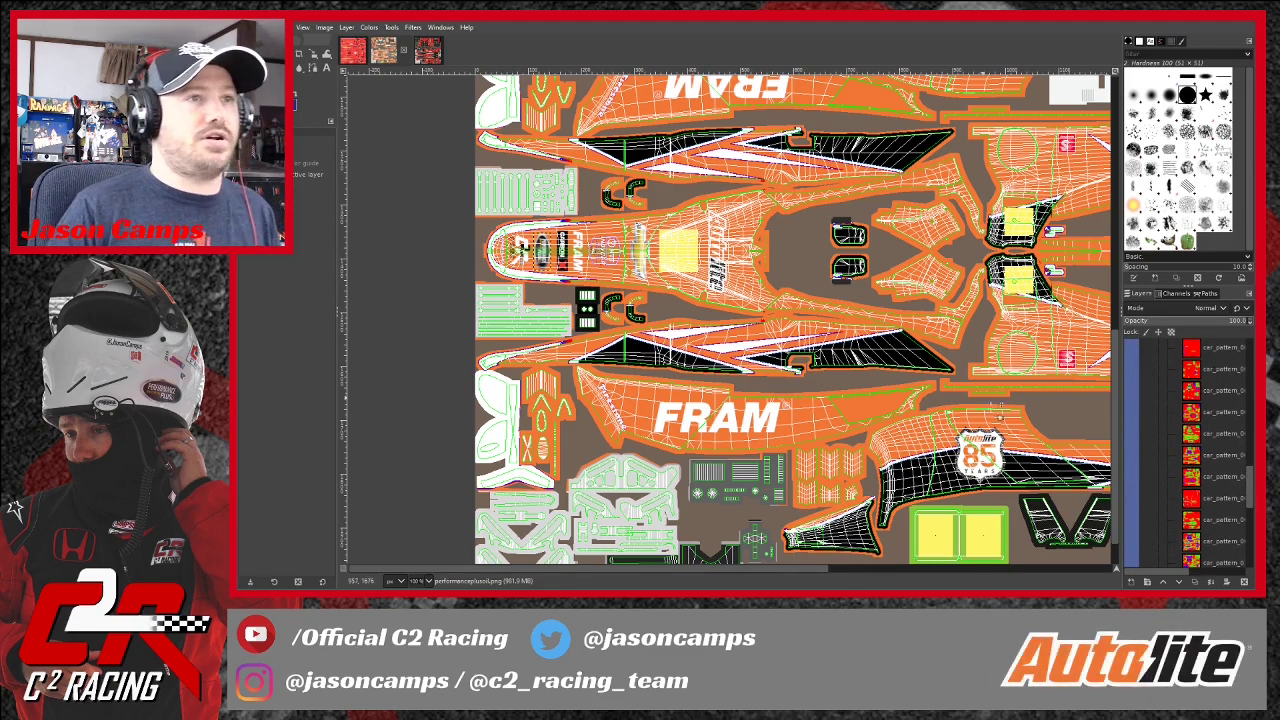
scroll(844, 396, "up", 7)
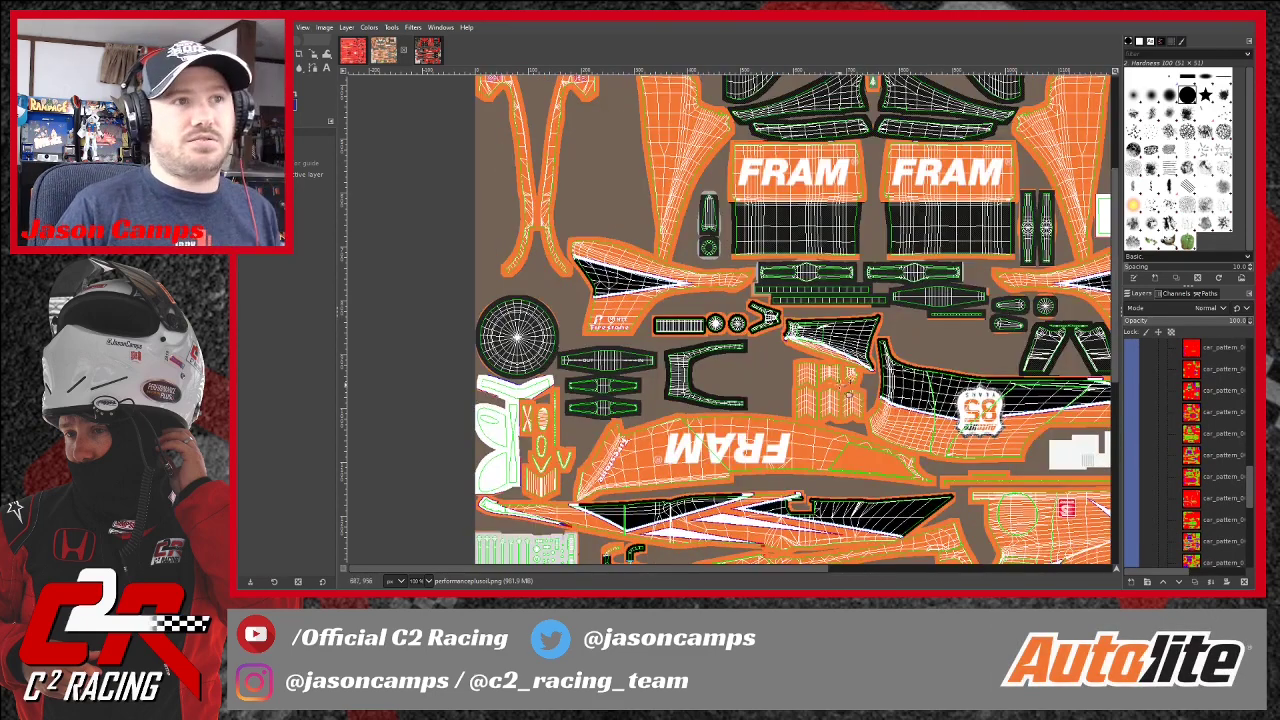
scroll(844, 393, "down", 5)
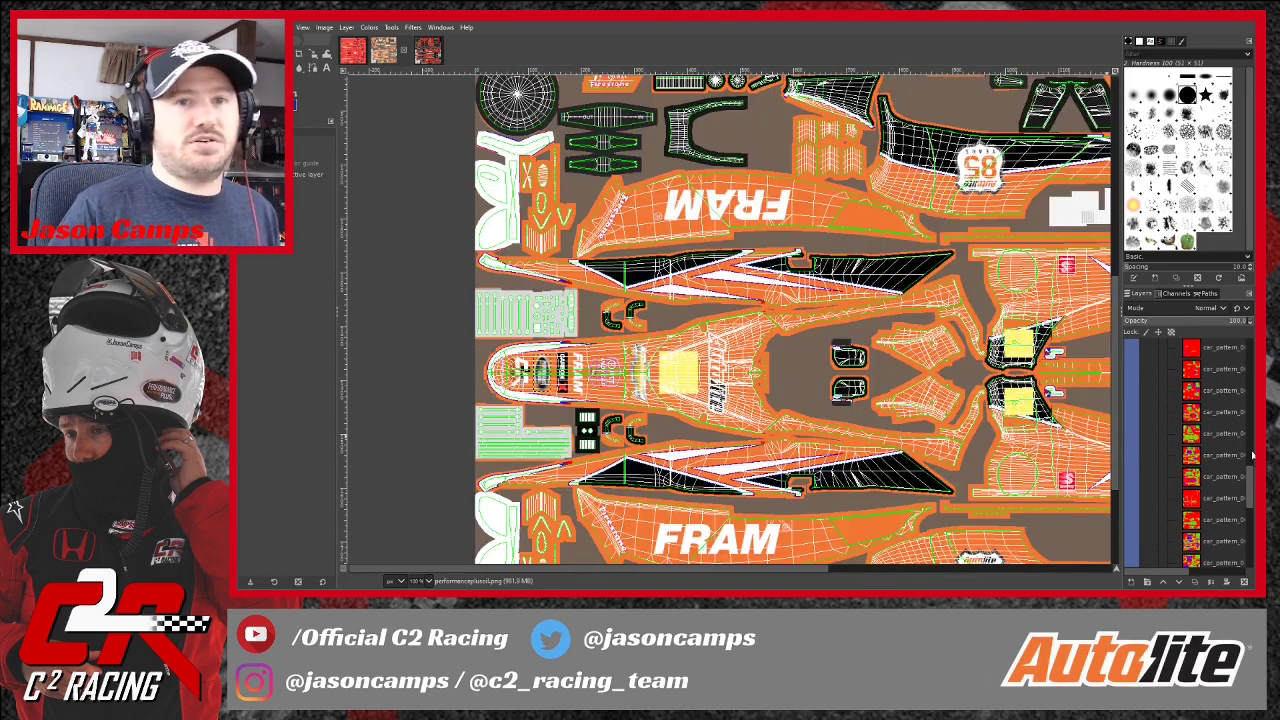
left_click_drag(1250, 483, 1251, 345)
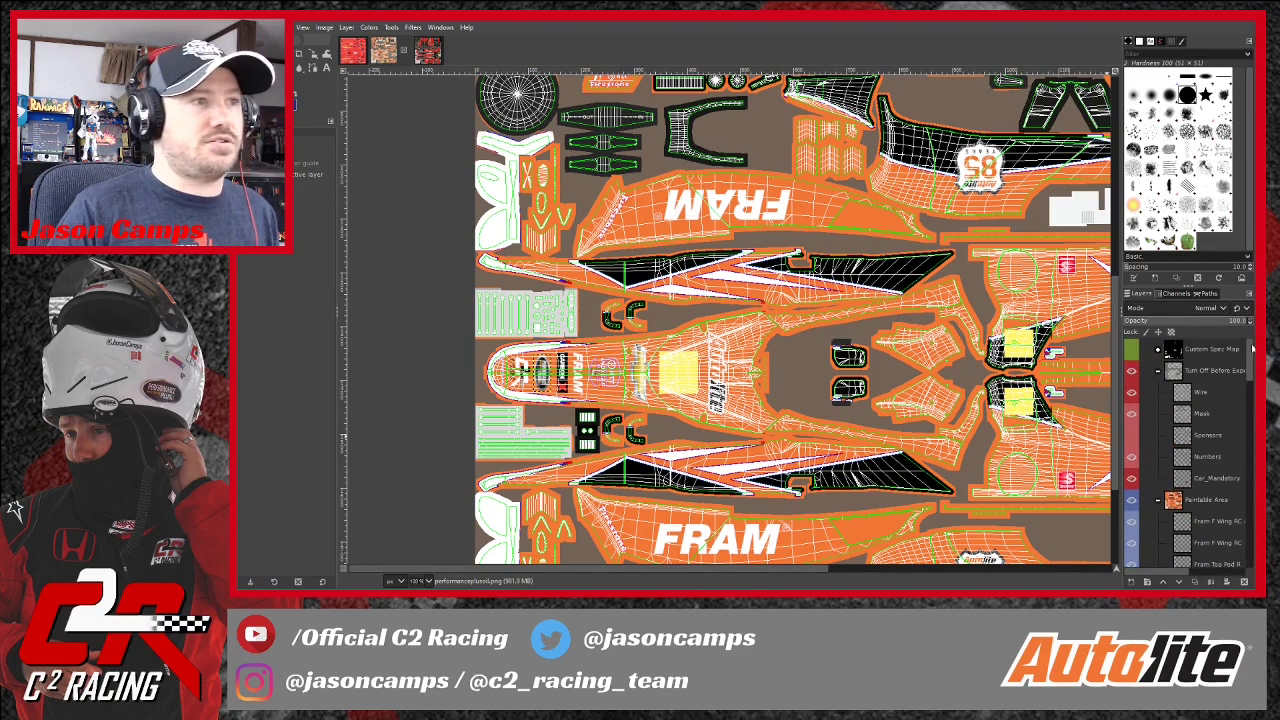
Review the whole livery template, from the nose and sidepods to the wings, with the wireframe shown.
scroll(812, 360, "down", 3)
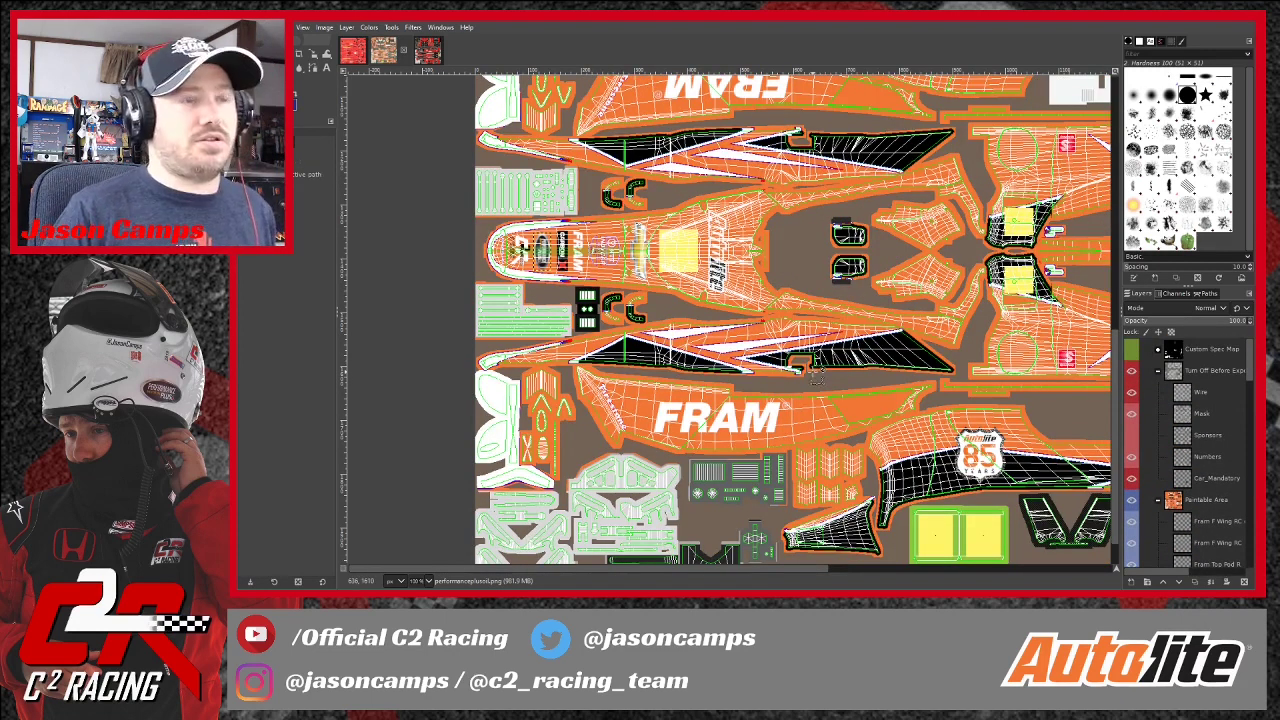
scroll(818, 372, "down", 3)
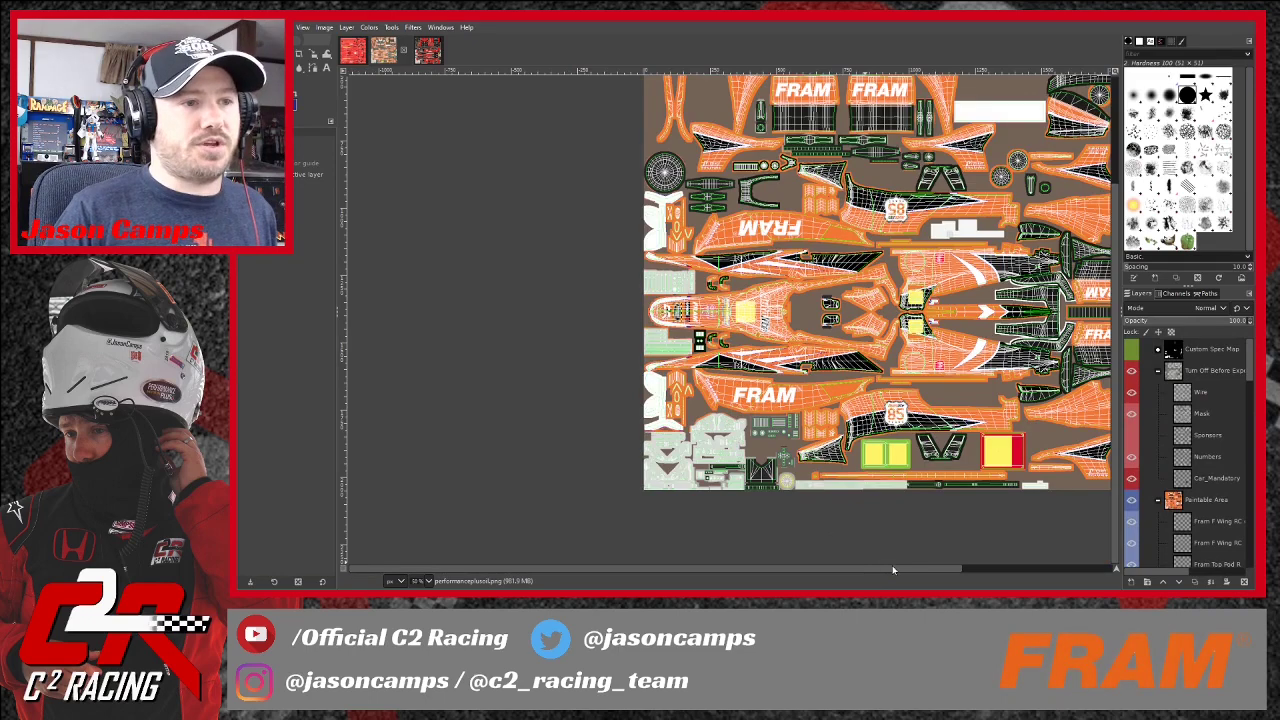
left_click_drag(893, 566, 927, 565)
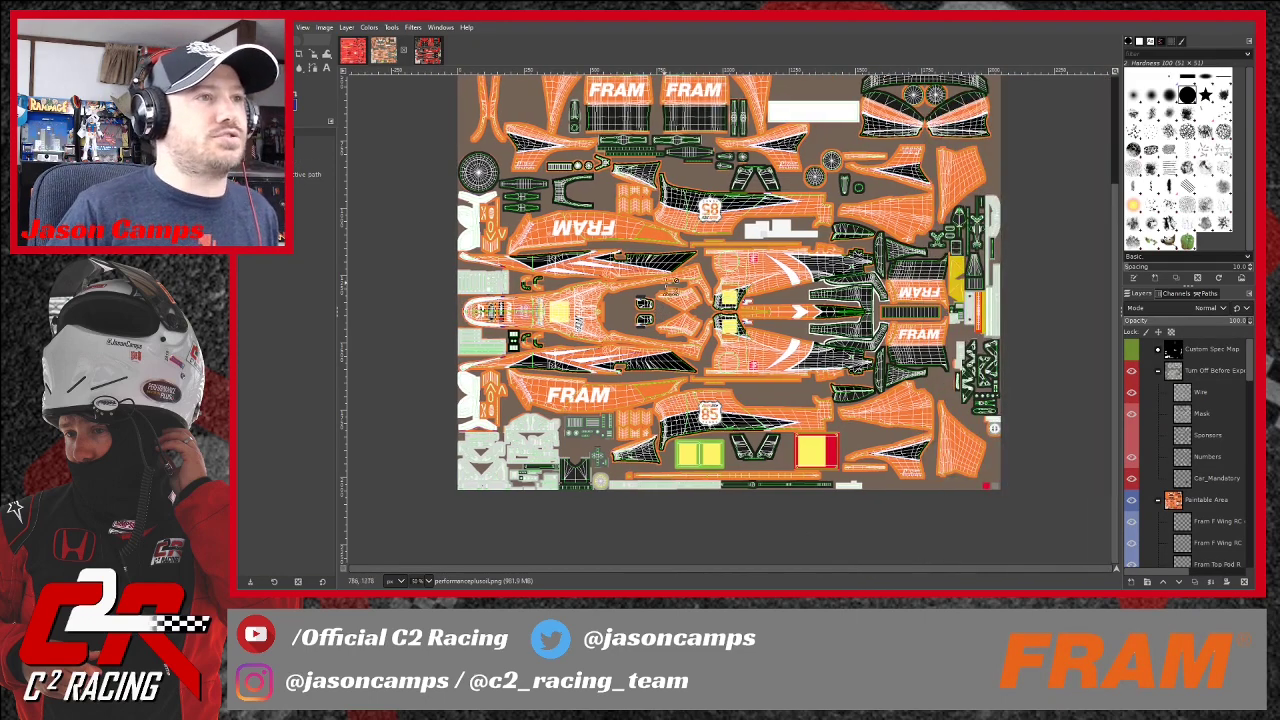
scroll(700, 196, "up", 1)
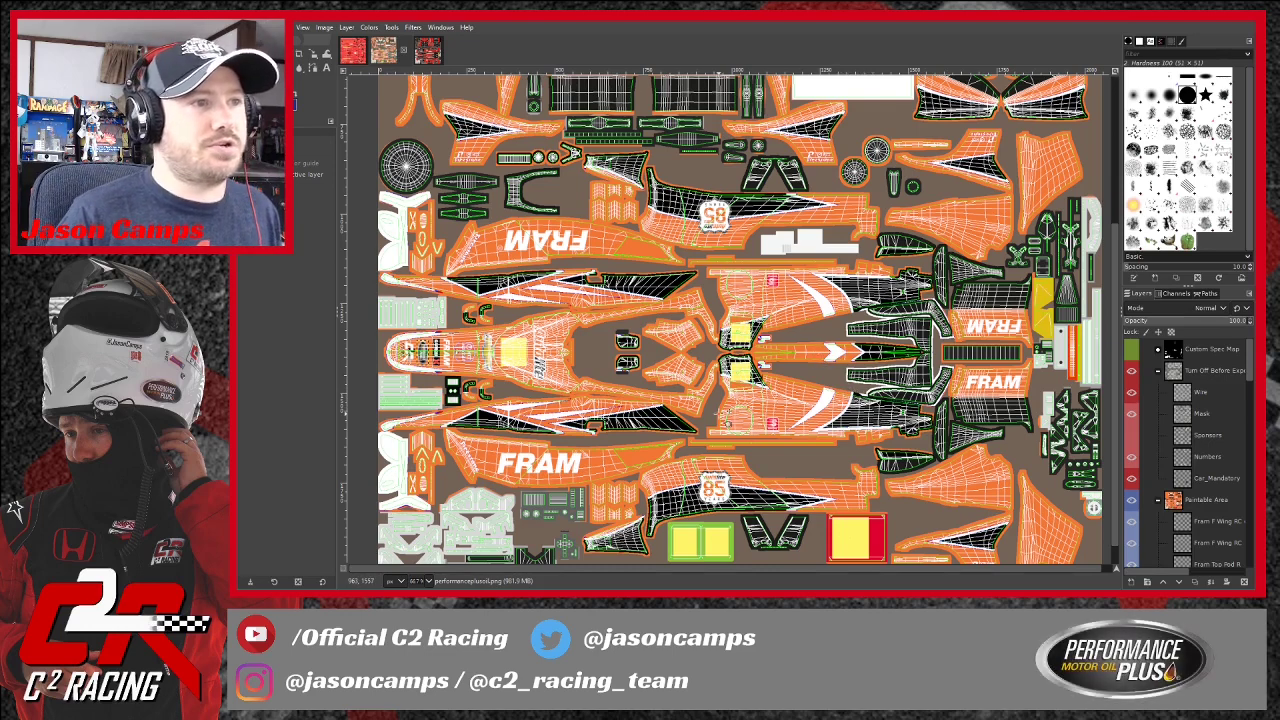
scroll(731, 426, "down", 1)
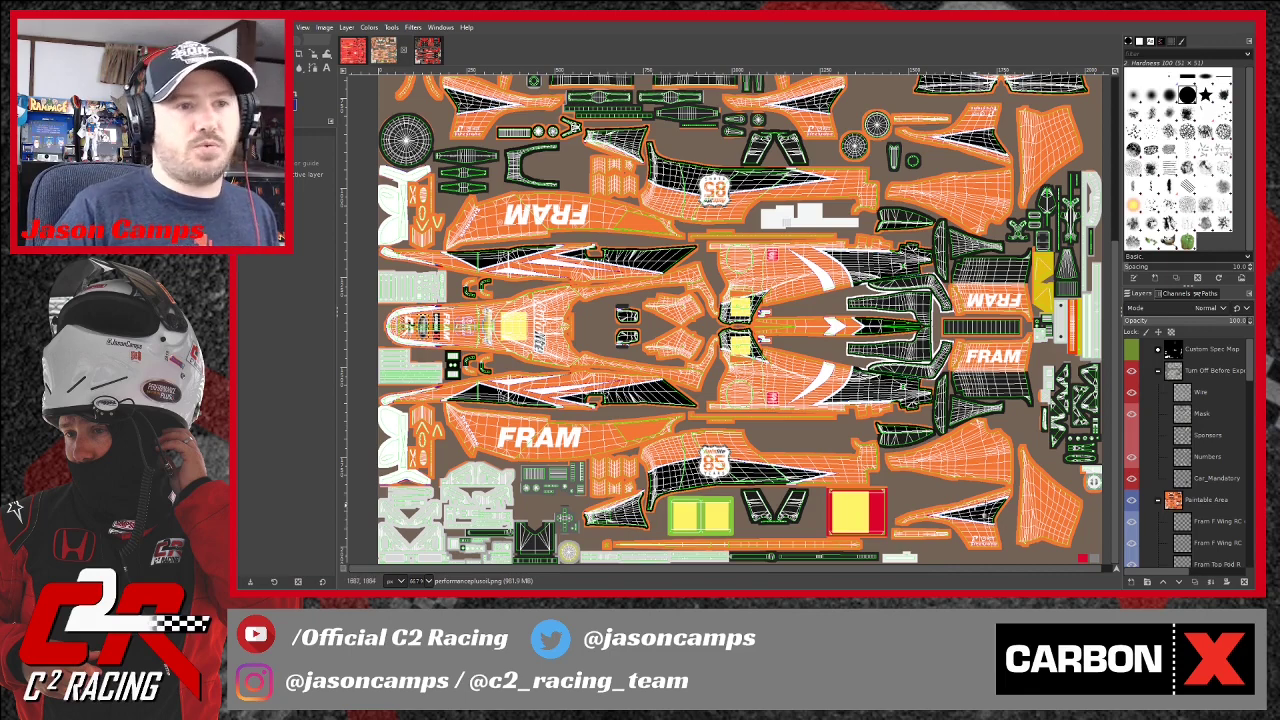
scroll(916, 498, "up", 5)
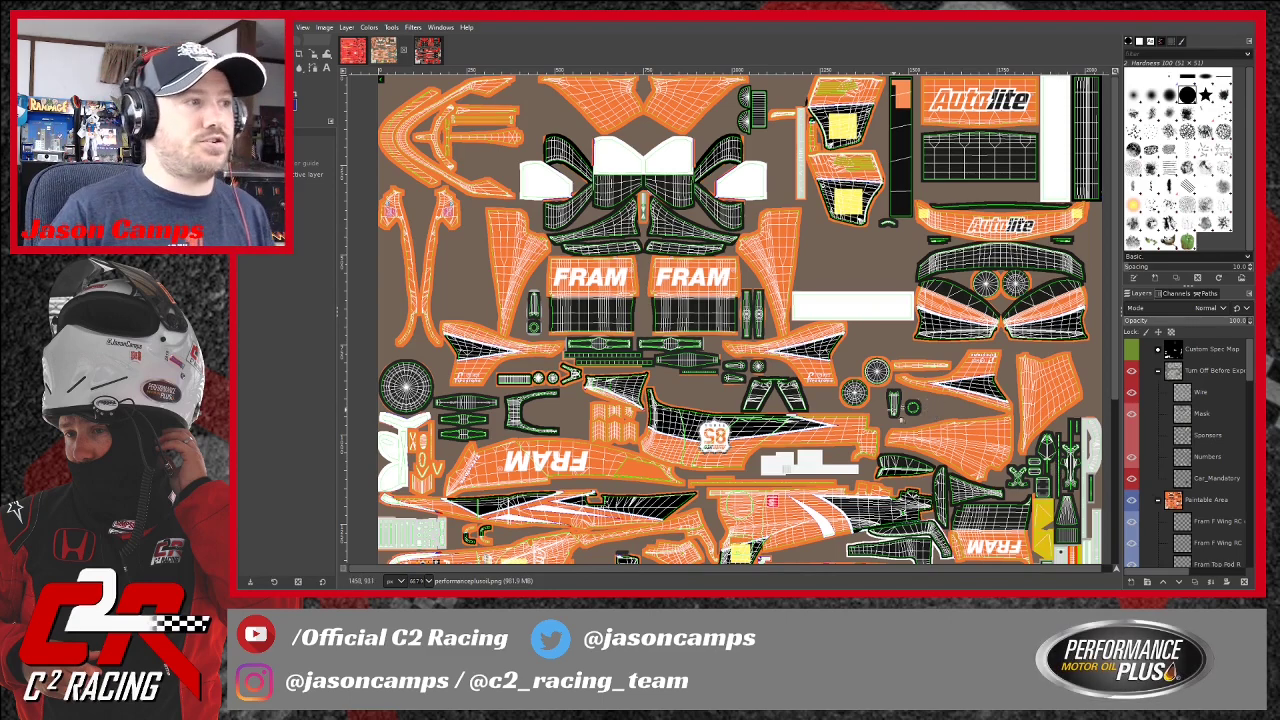
scroll(740, 320, "down", 3)
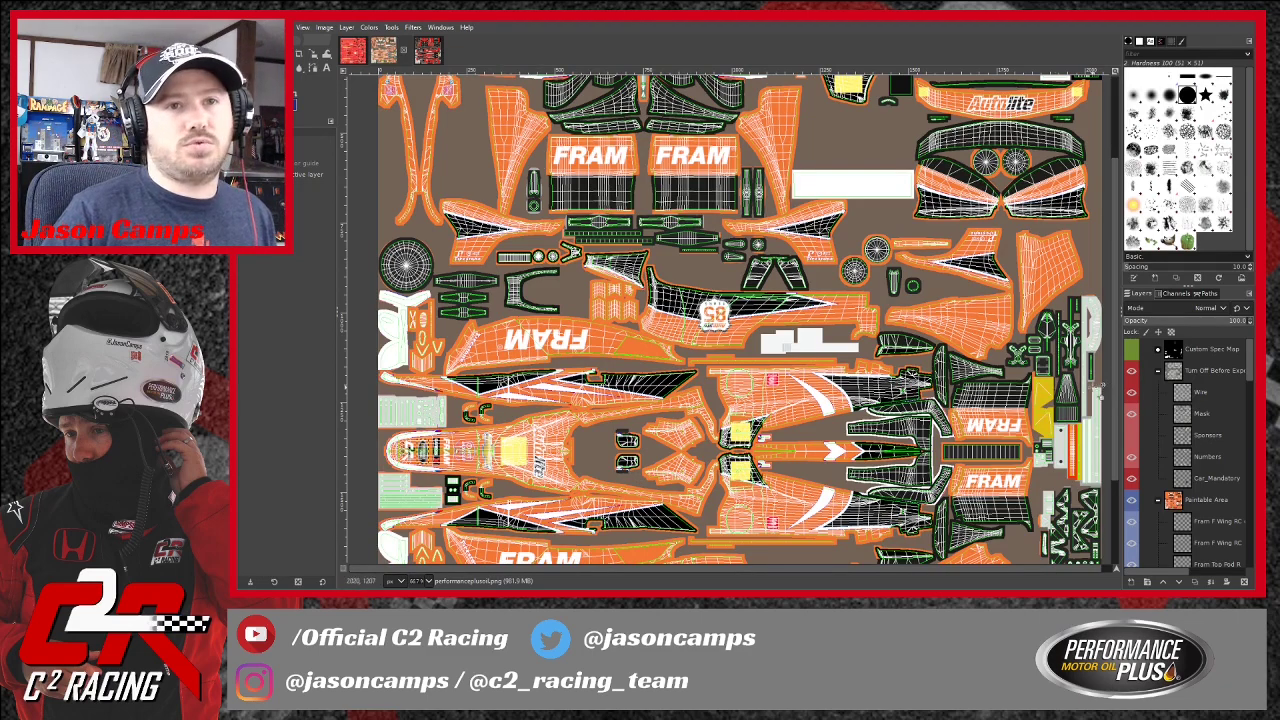
scroll(1180, 478, "down", 1)
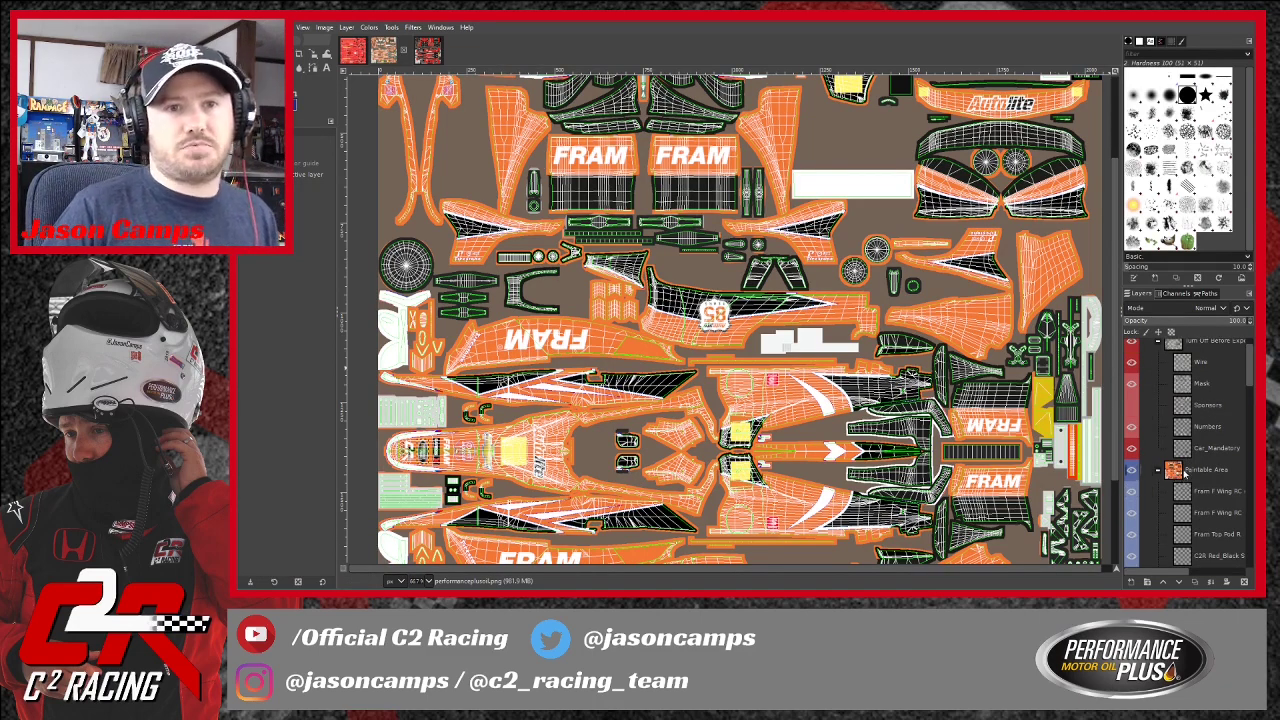
scroll(1186, 480, "up", 1)
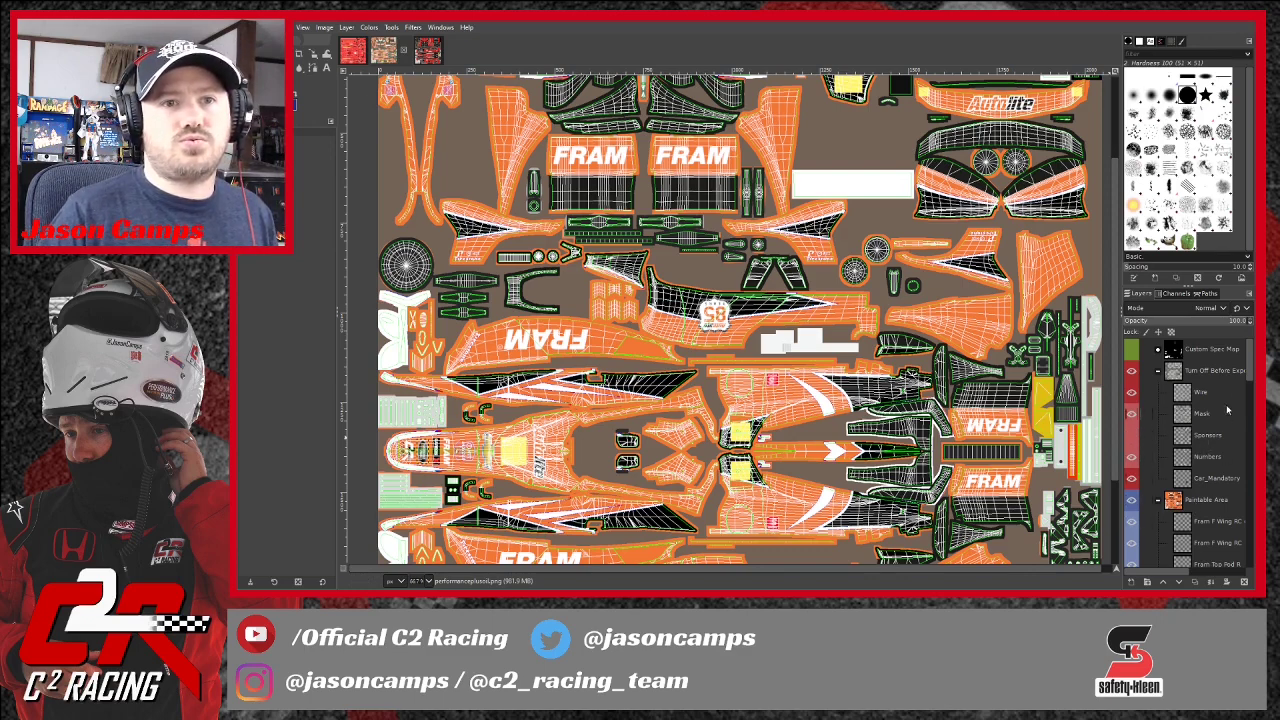
Look through the layer stack from the Fram wing logos down to the car patterns and back to the top.
left_click(1210, 520)
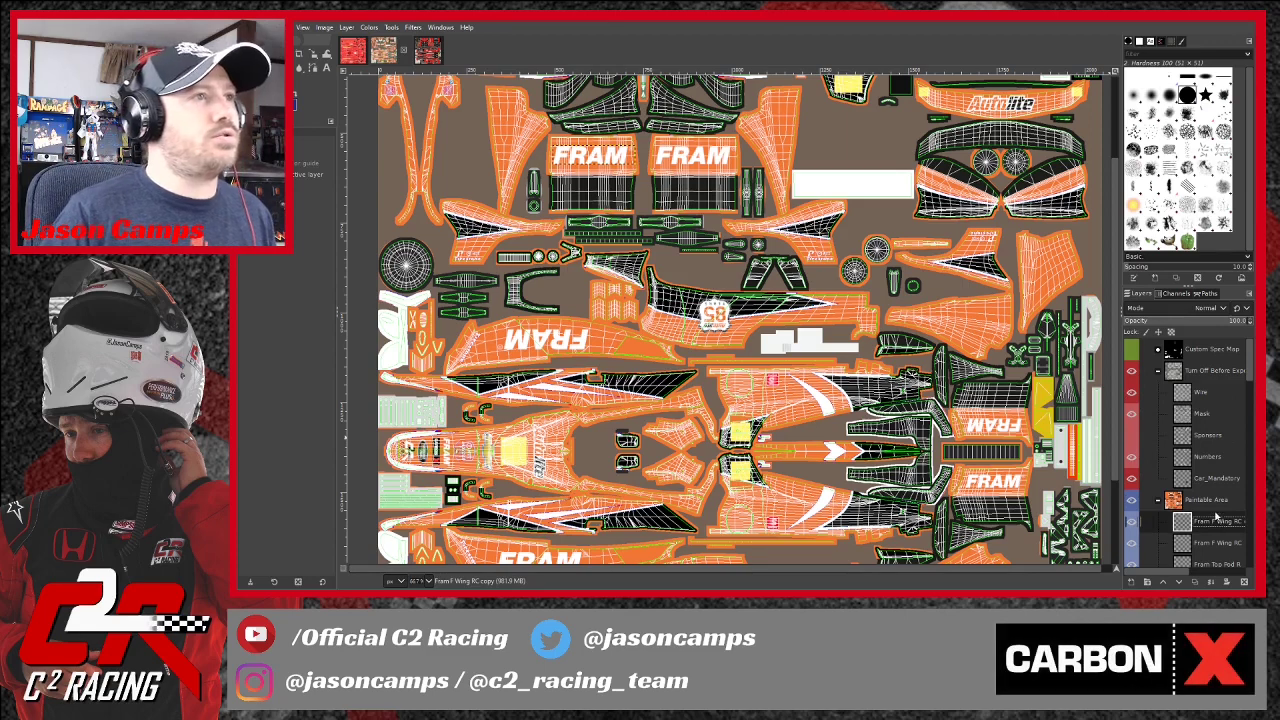
scroll(1214, 516, "down", 4)
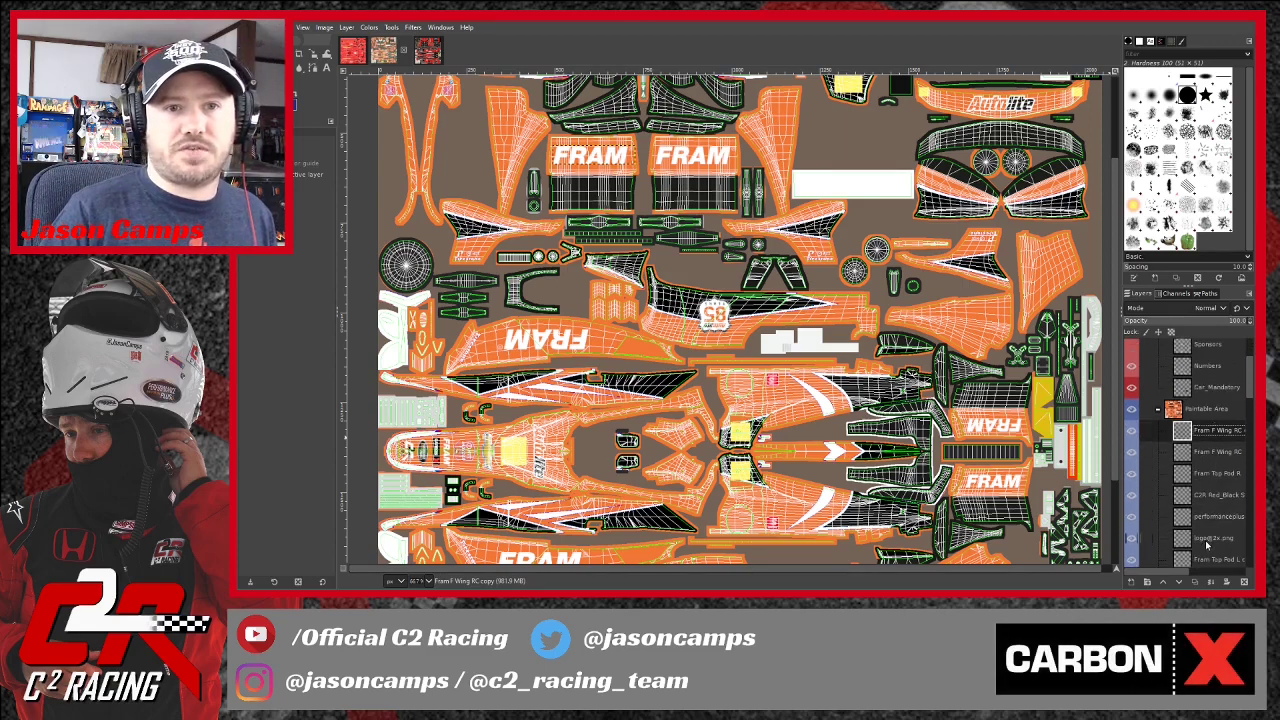
scroll(1206, 512, "down", 4)
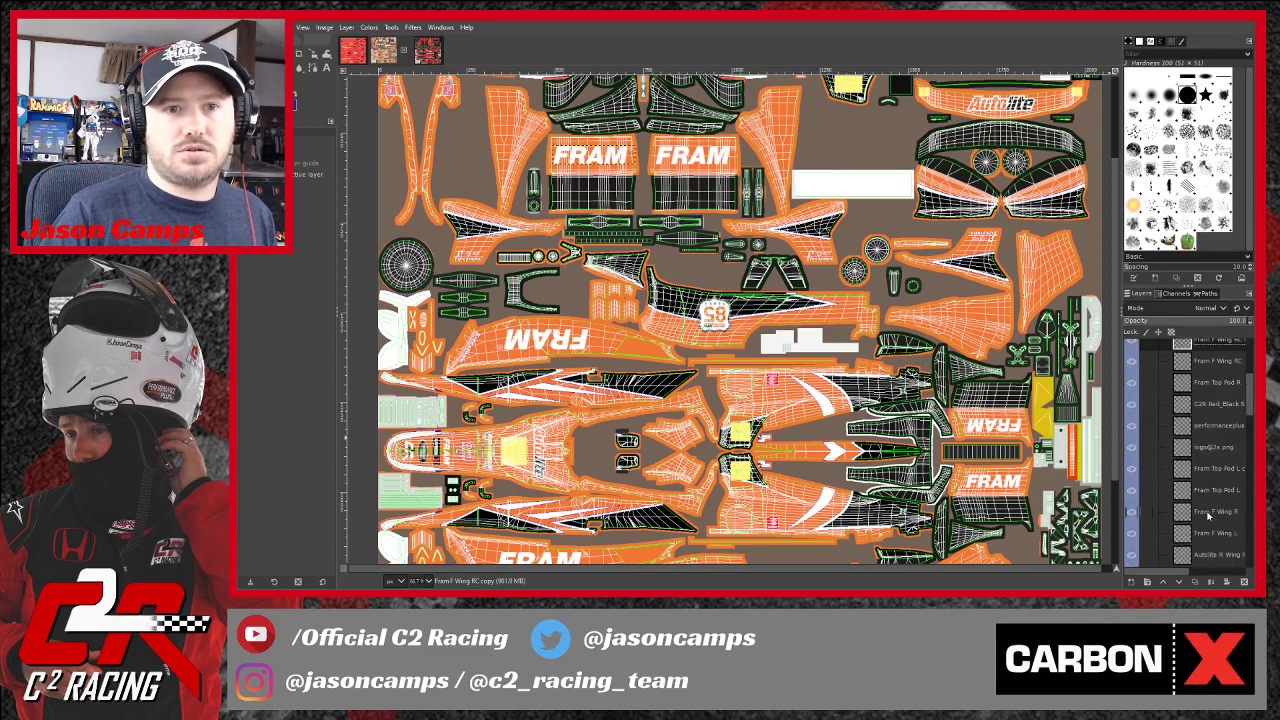
scroll(1218, 538, "down", 1)
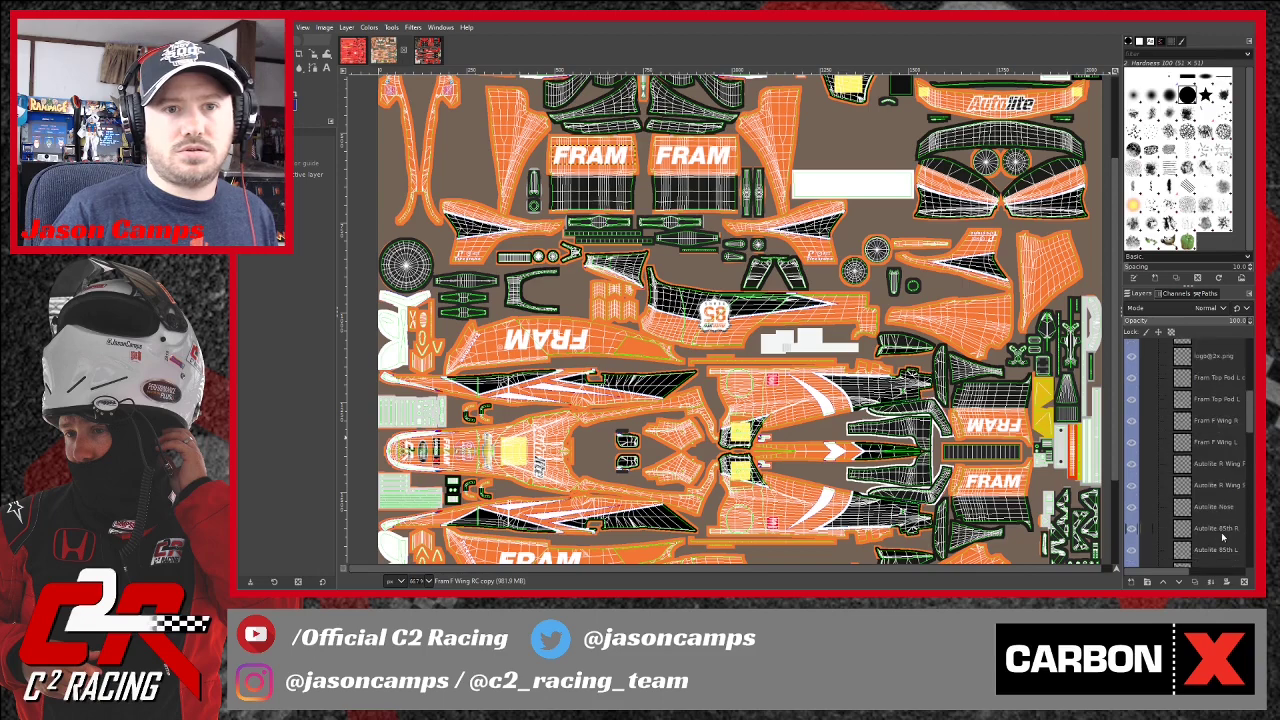
left_click_drag(1250, 420, 1250, 408)
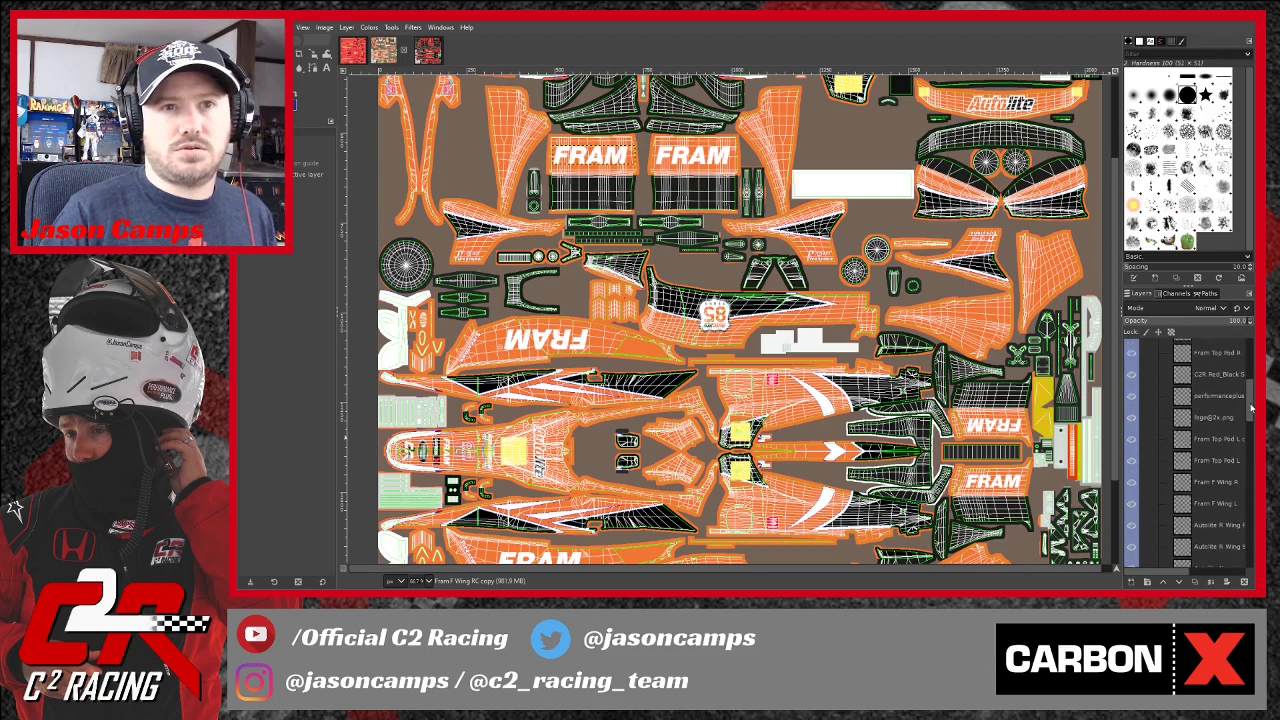
scroll(1218, 452, "down", 3)
scroll(1218, 455, "down", 5)
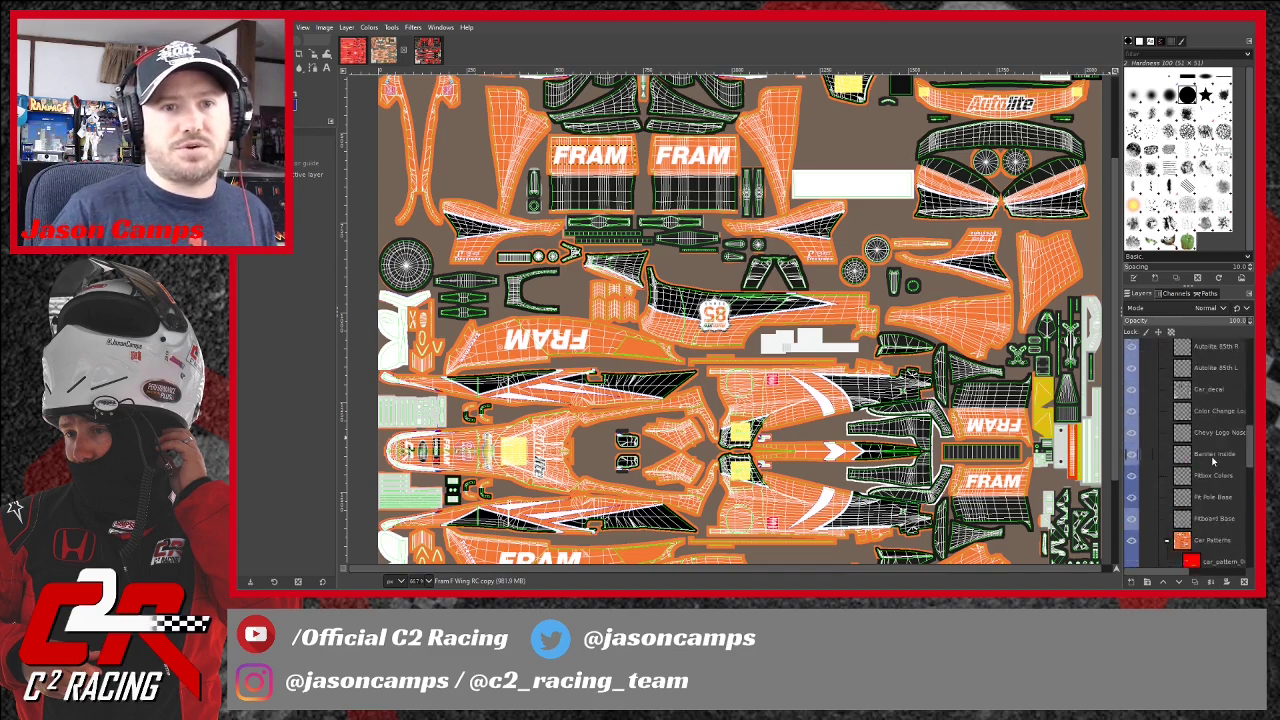
scroll(1213, 460, "up", 10)
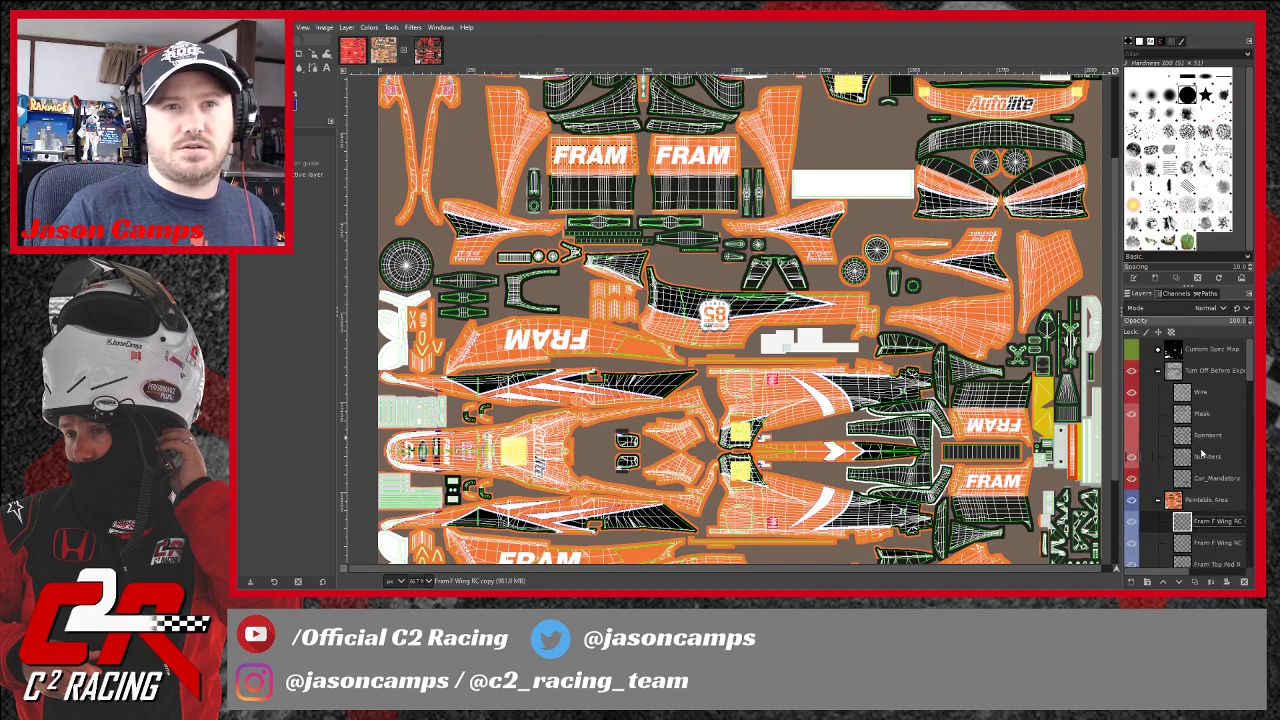
Duplicate the Chevy Logo Nose layer and move the copy onto the small panel carrying the NTT and Firestone logos.
scroll(1201, 456, "down", 3)
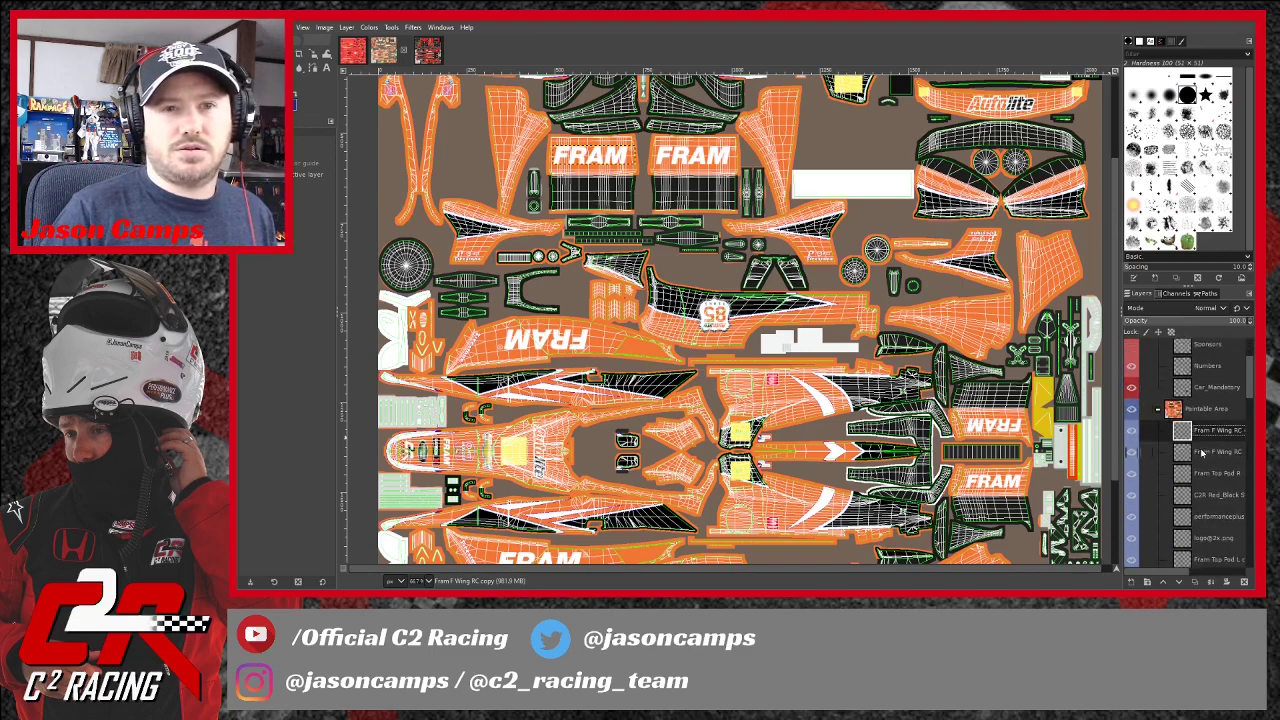
left_click(1219, 530)
scroll(1210, 520, "down", 3)
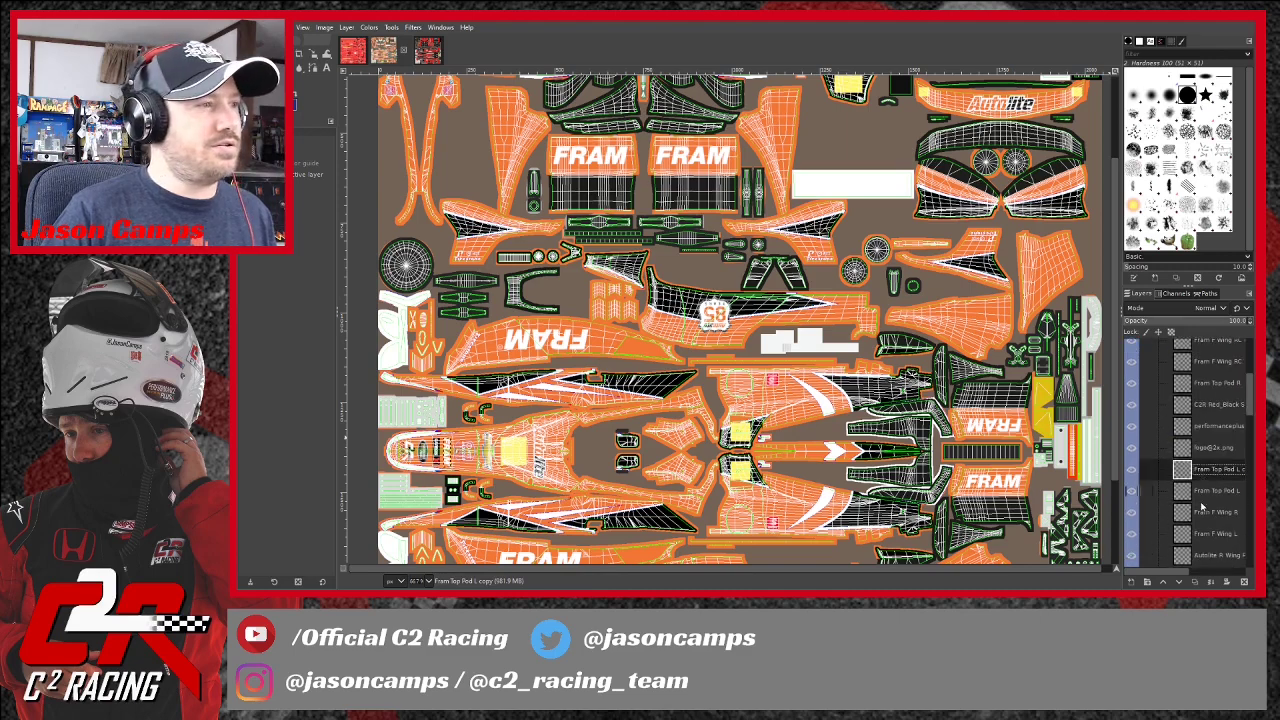
left_click(1210, 491)
scroll(1228, 500, "down", 3)
left_click(1205, 453)
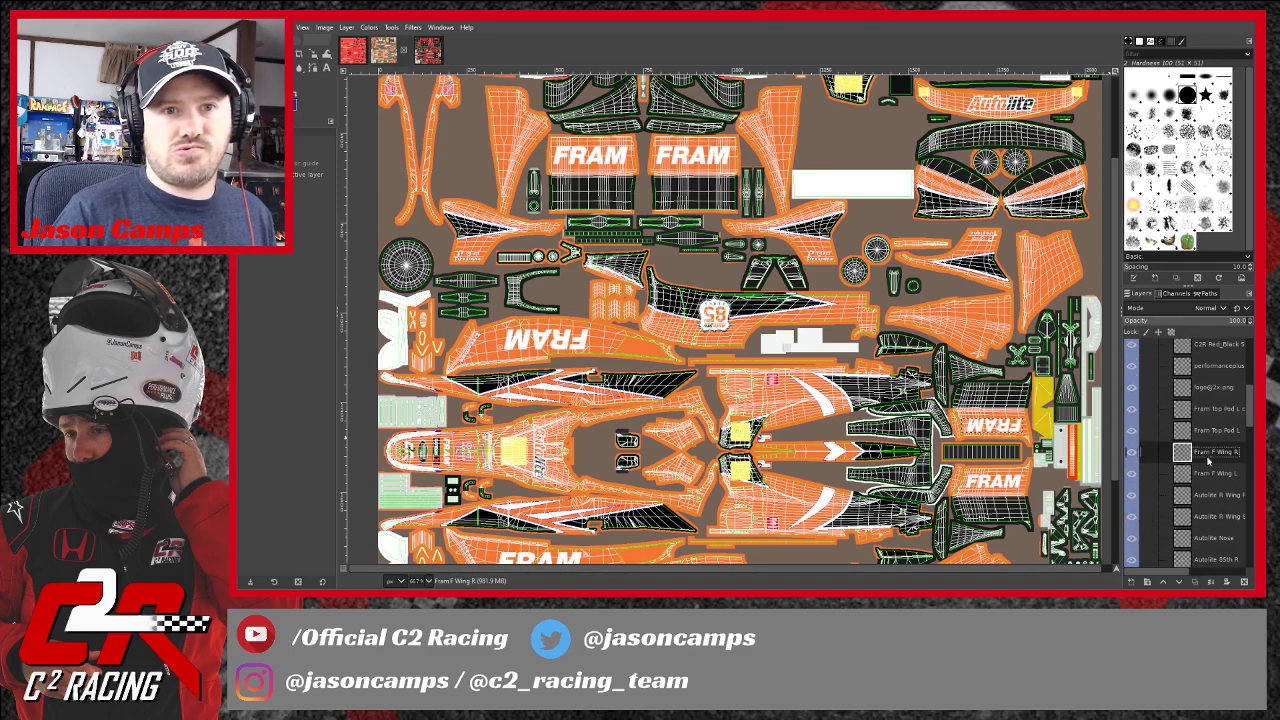
left_click(1215, 474)
scroll(1218, 500, "down", 6)
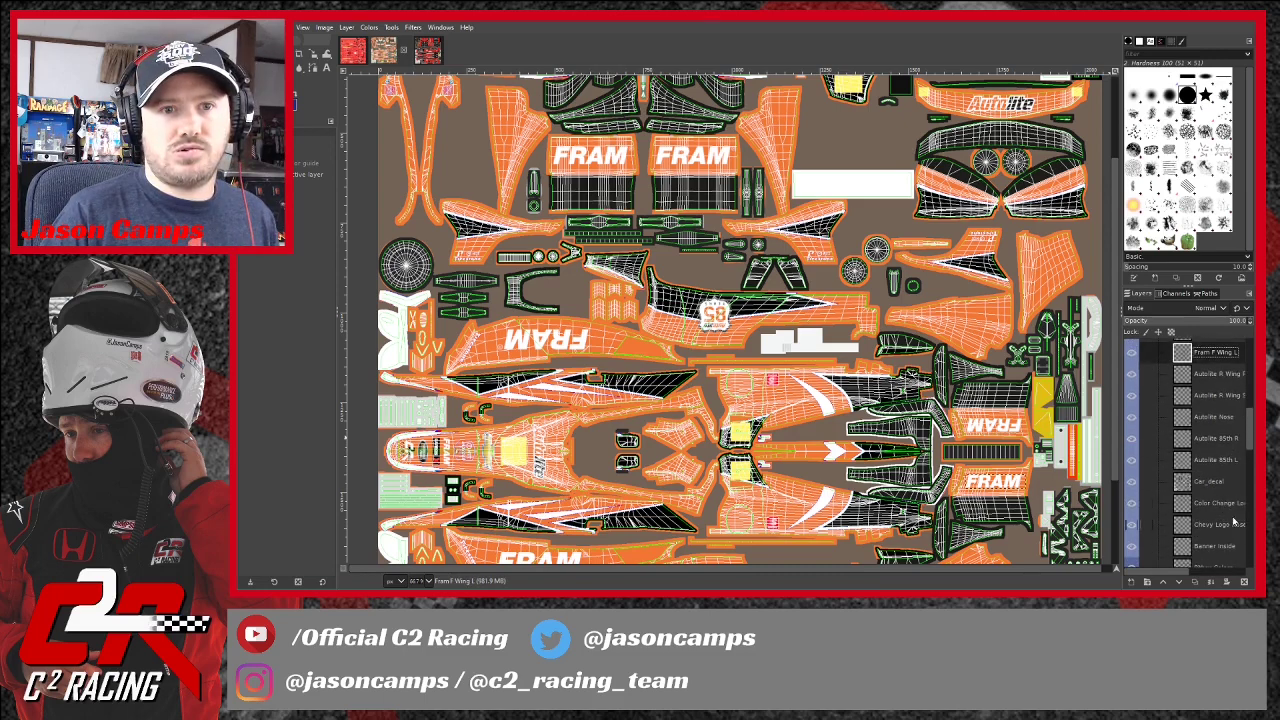
left_click(1229, 526)
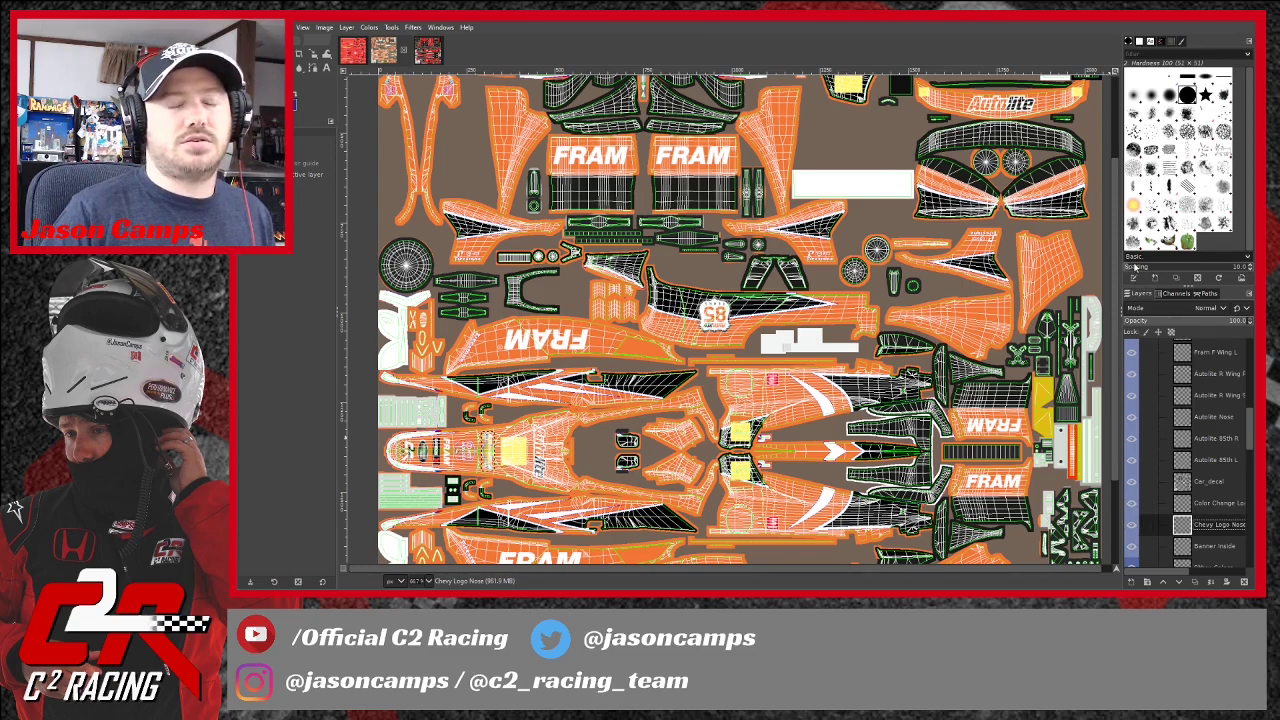
key("shift+ctrl+d")
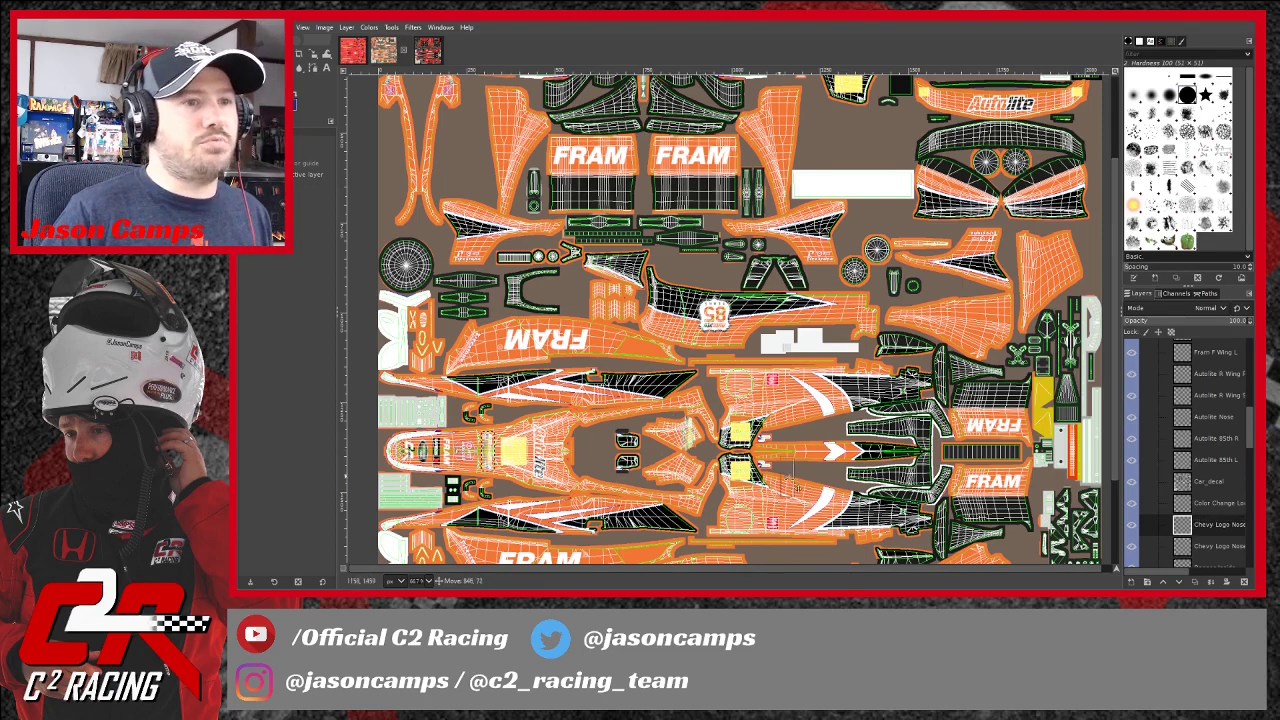
scroll(1020, 540, "down", 3)
scroll(1017, 539, "down", 1)
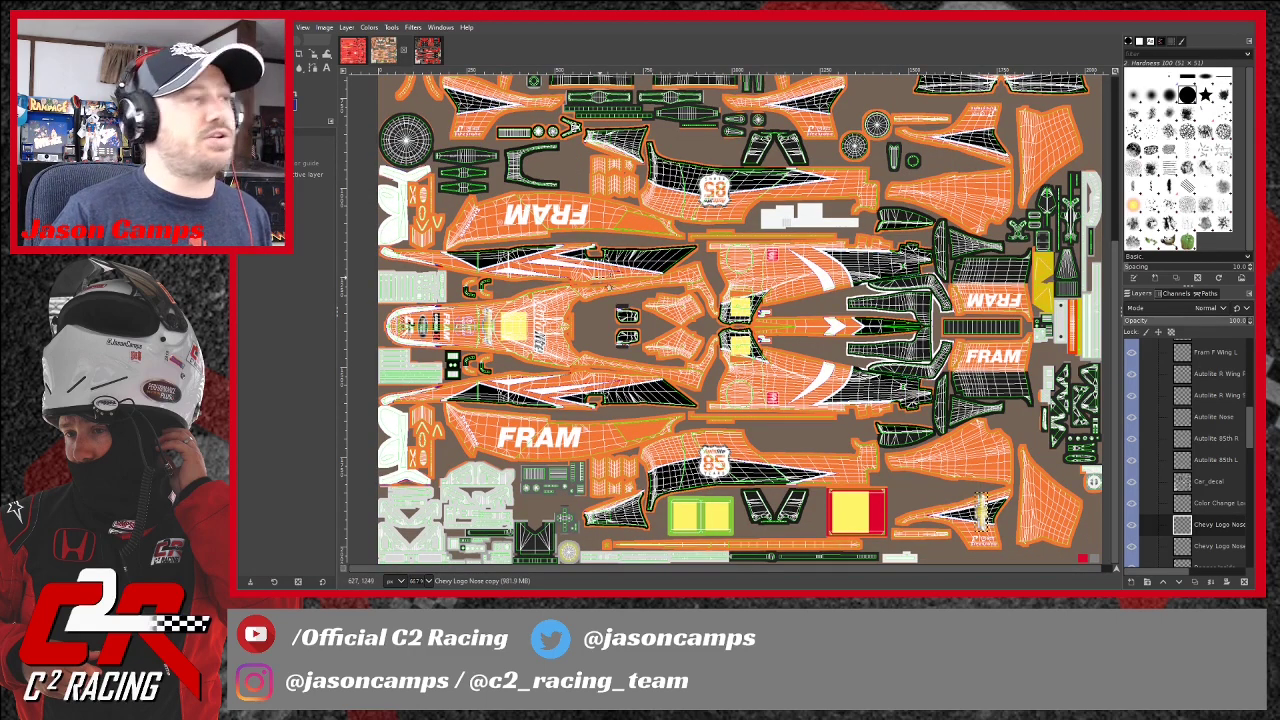
Rotate the copied Chevy logo by -90 degrees.
left_click(313, 54)
left_click(356, 68)
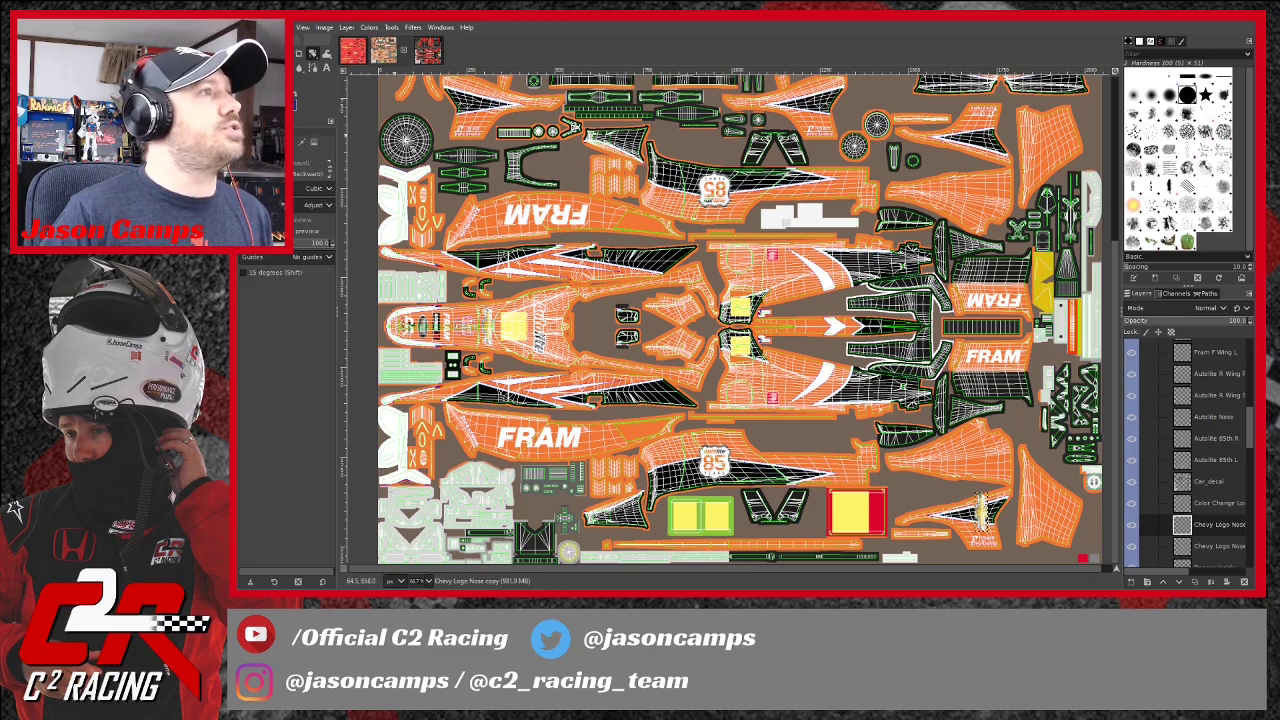
left_click(990, 525)
left_click_drag(990, 524, 1013, 511)
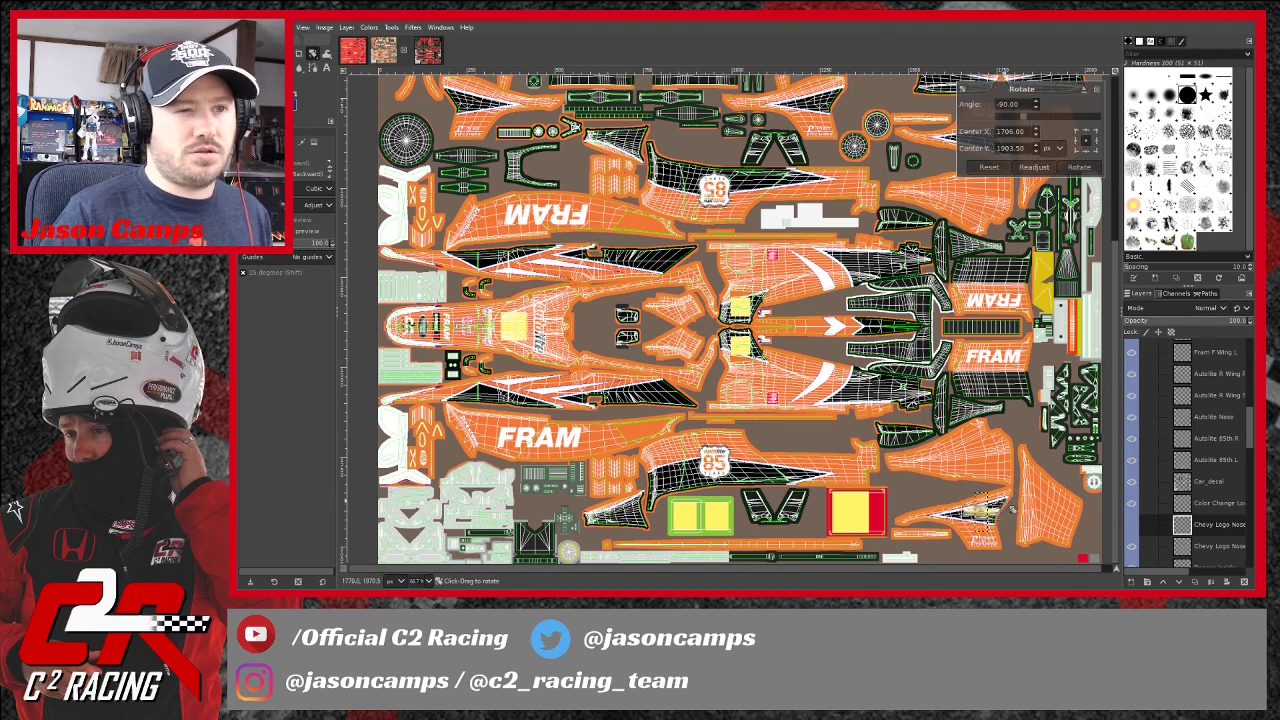
left_click(1080, 168)
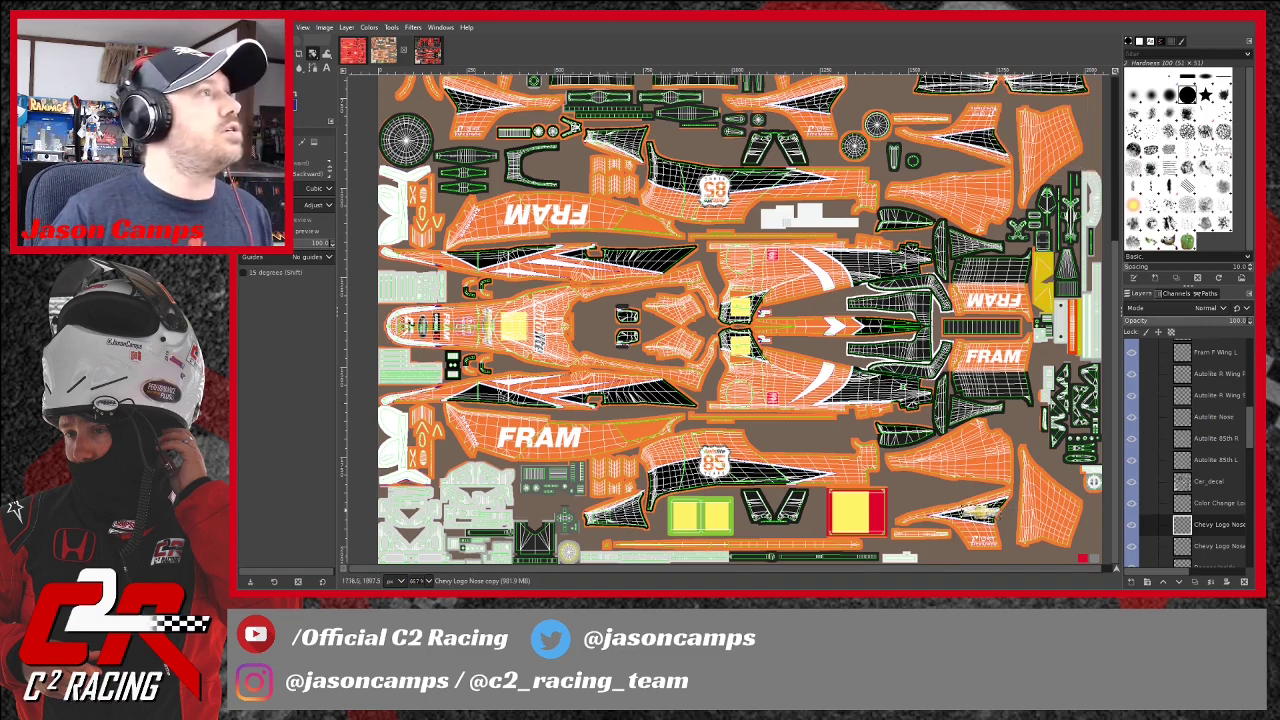
Move the rotated Chevy logo into the panel's black triangle, hiding the wireframe for the fine placement and showing it again.
key("m")
left_click_drag(986, 514, 980, 512)
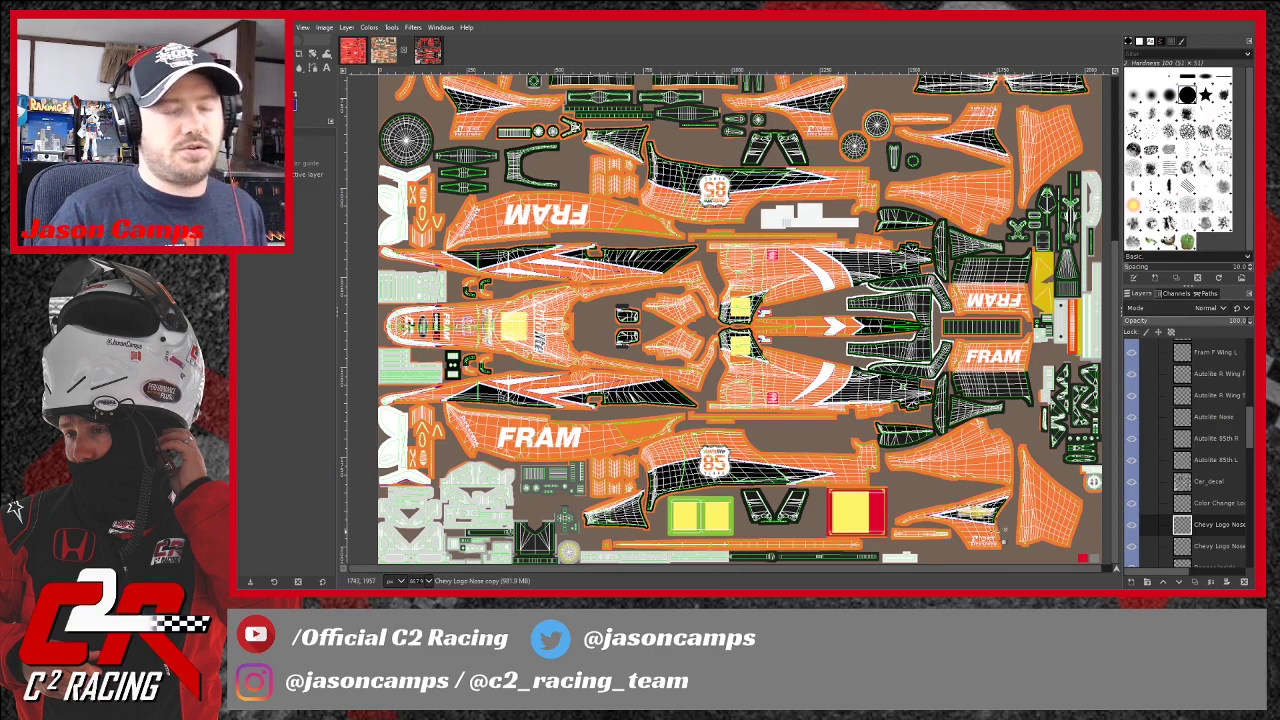
scroll(995, 533, "up", 5)
scroll(1017, 500, "down", 2)
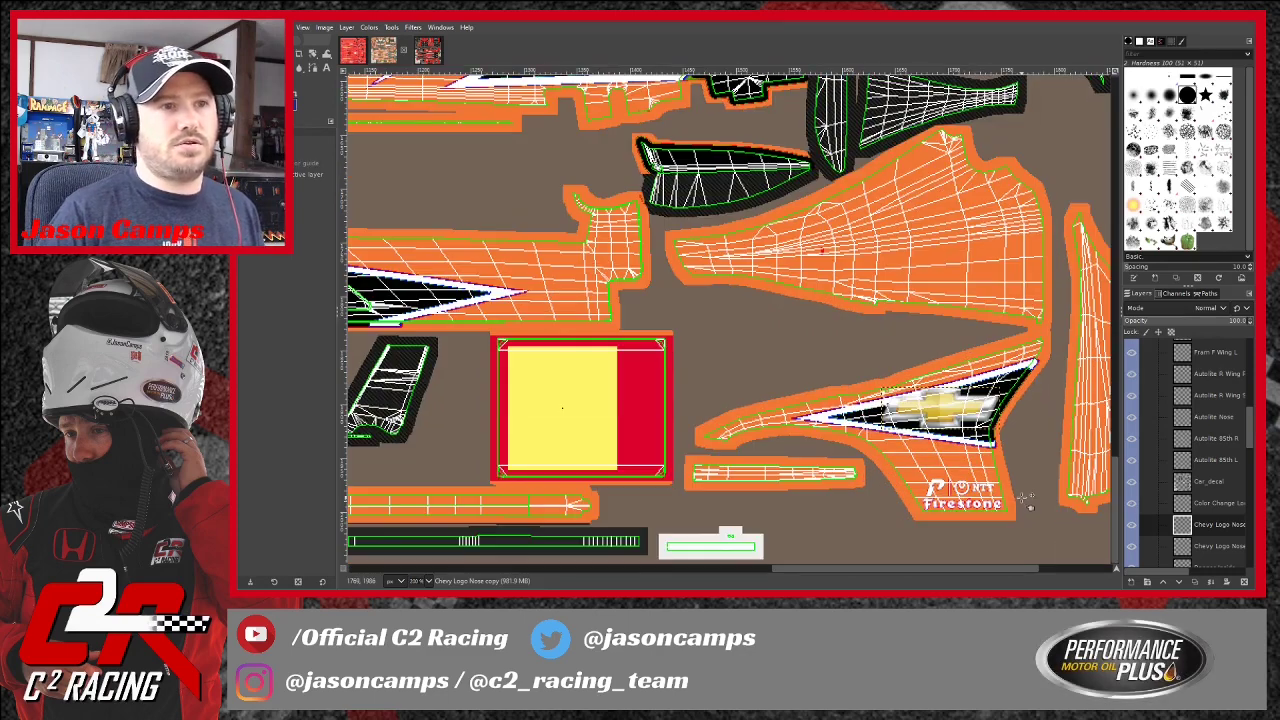
left_click_drag(1250, 432, 1250, 366)
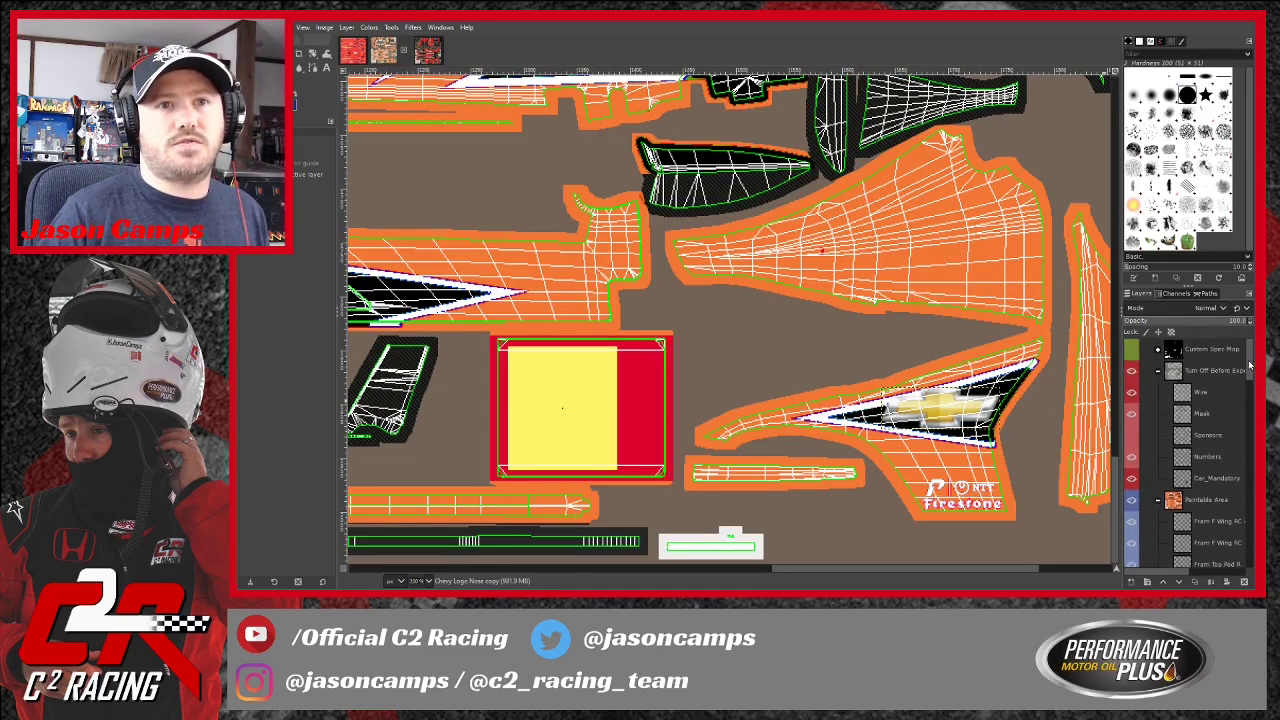
left_click(1132, 392)
left_click_drag(946, 406, 936, 402)
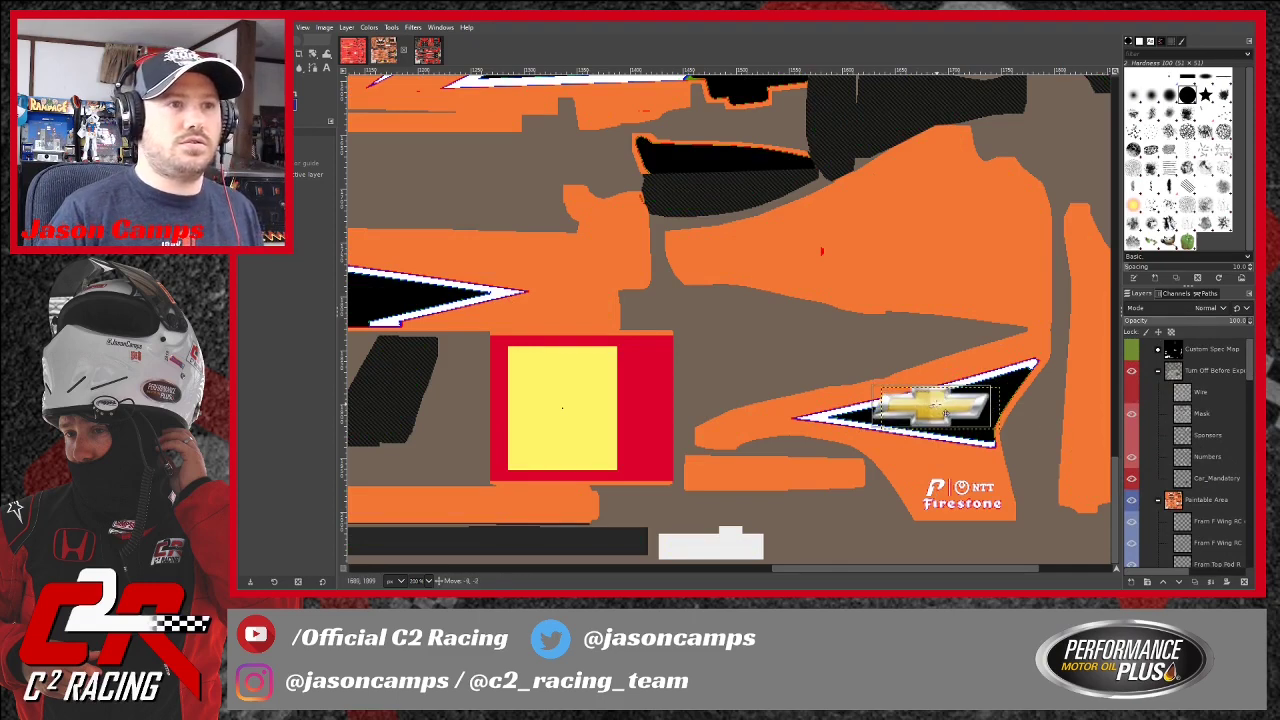
left_click(1132, 392)
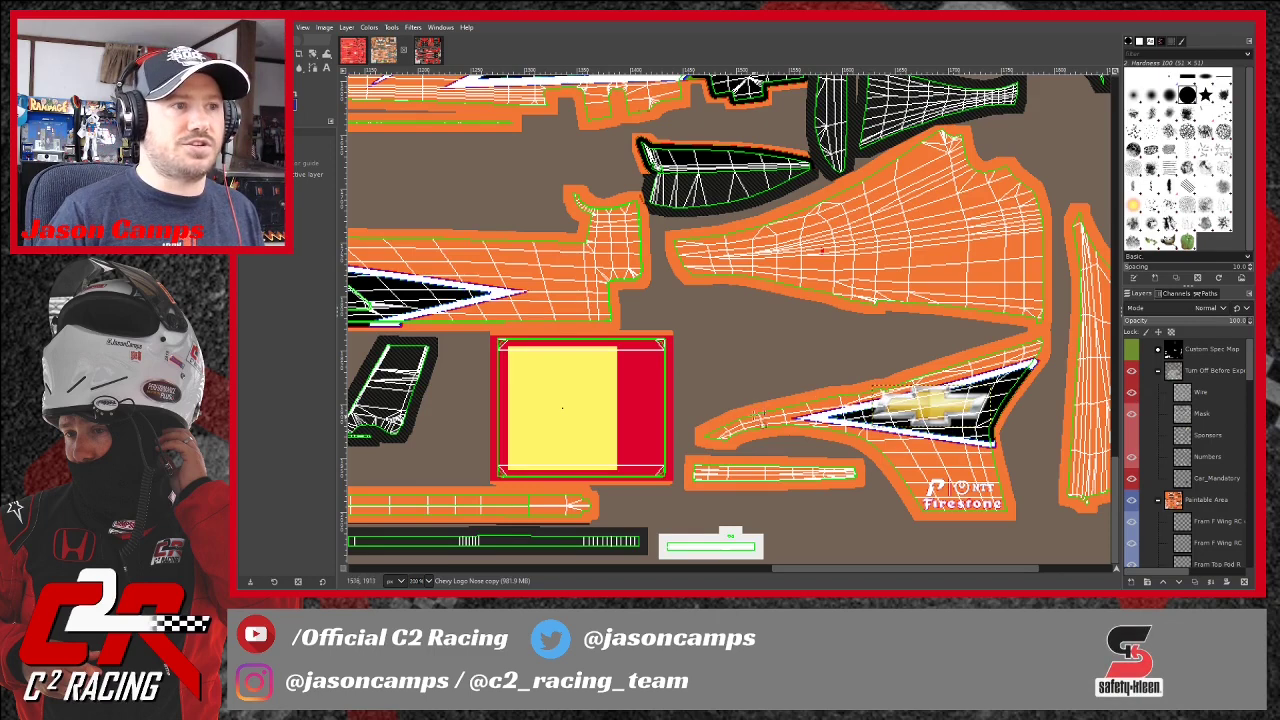
Try the Chevy logo against the panel's upper wireframe edge, then move it back inside the black triangle.
left_click_drag(945, 417, 940, 407)
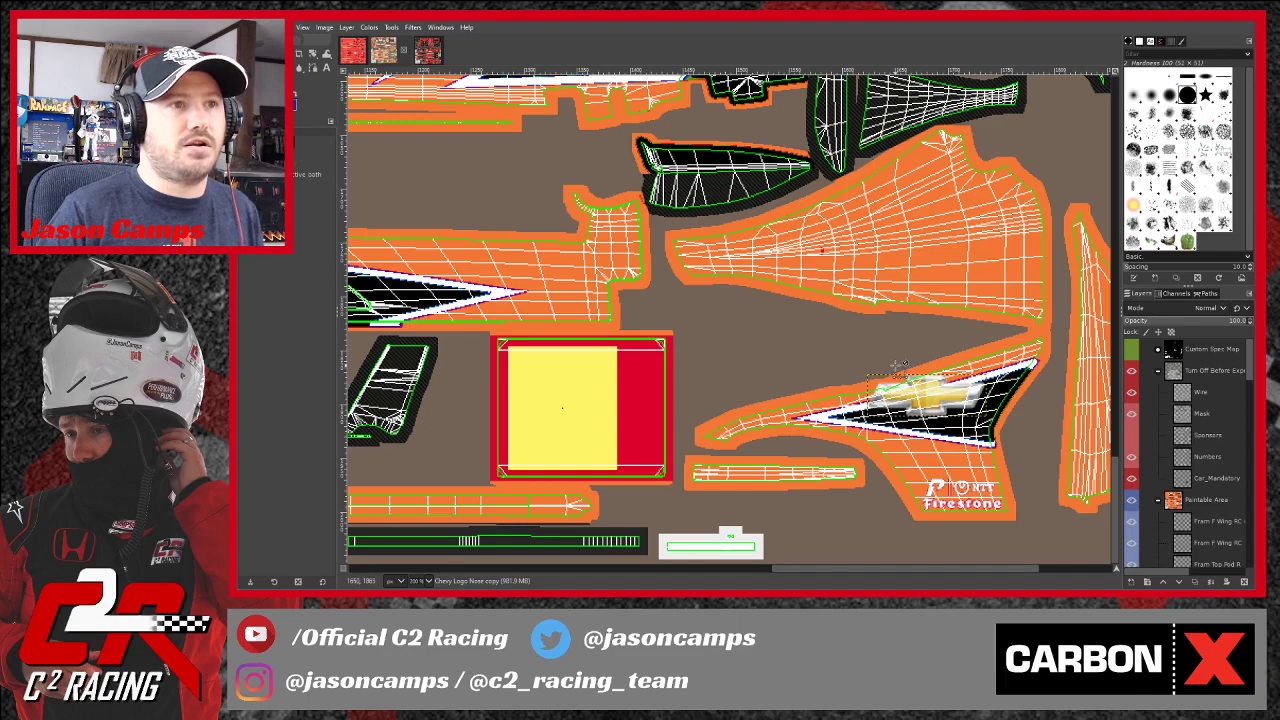
scroll(900, 368, "up", 2)
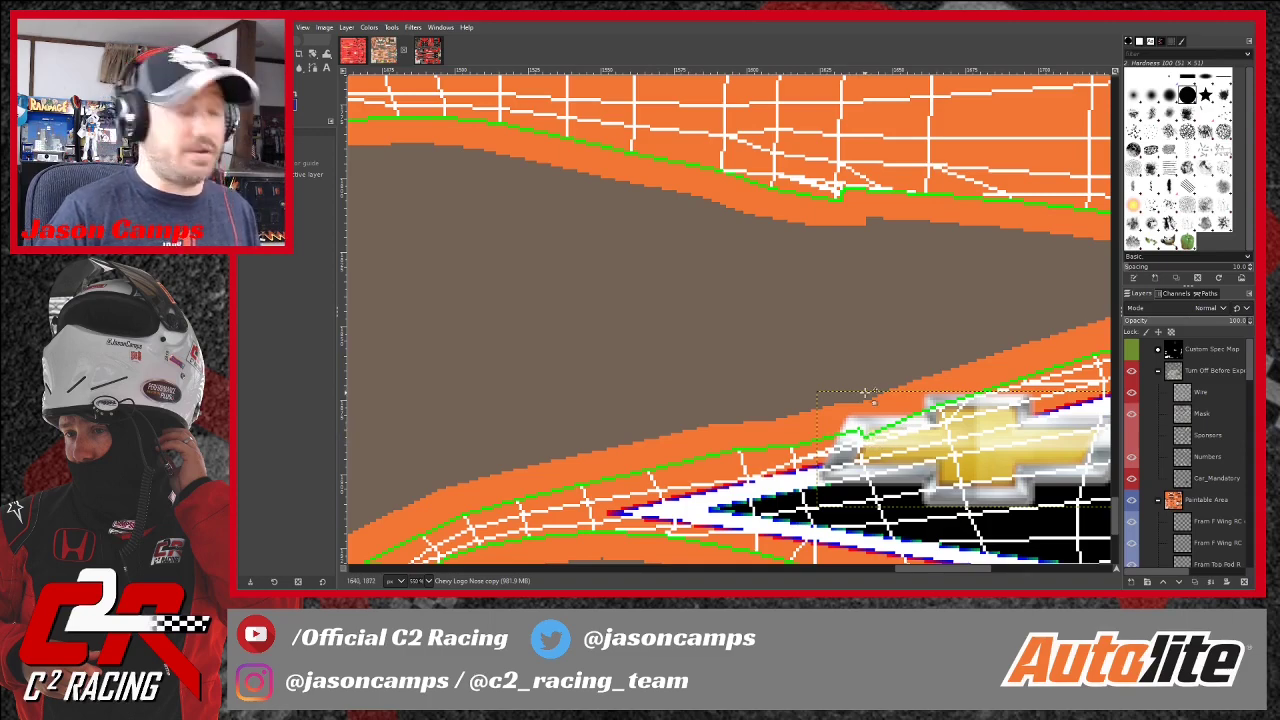
scroll(870, 394, "down", 2)
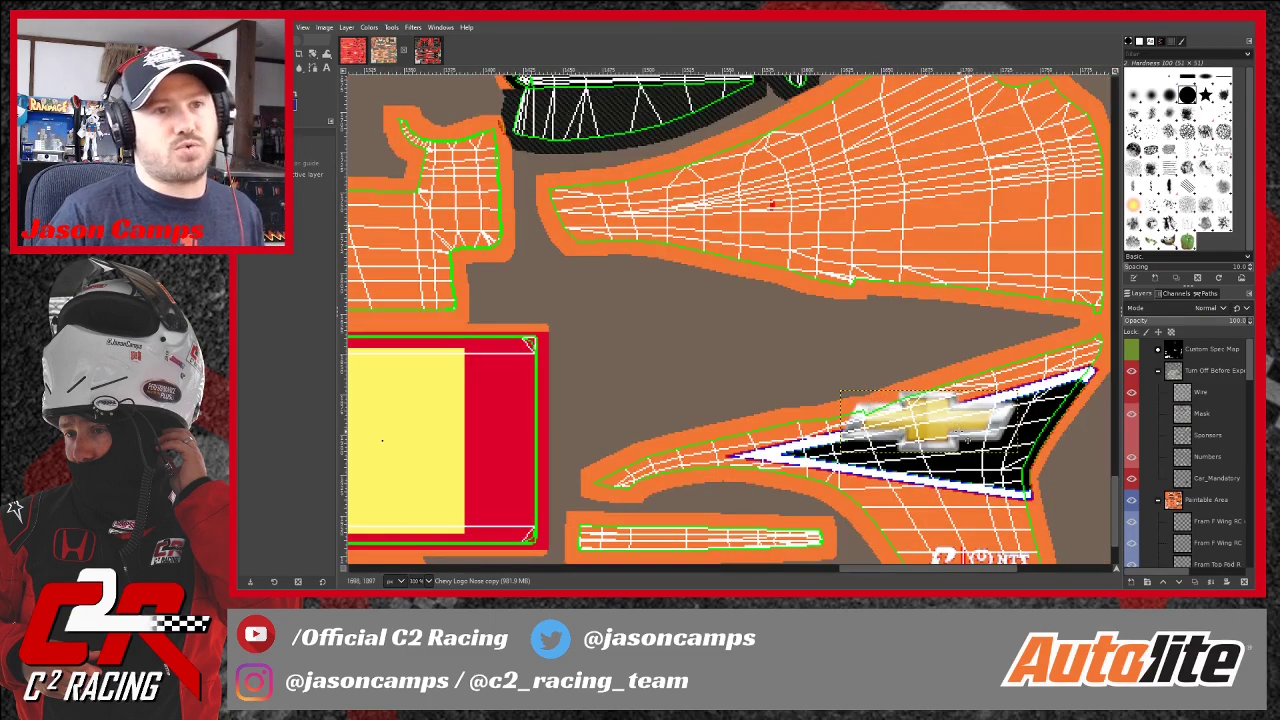
left_click_drag(935, 428, 953, 443)
scroll(1015, 425, "down", 2)
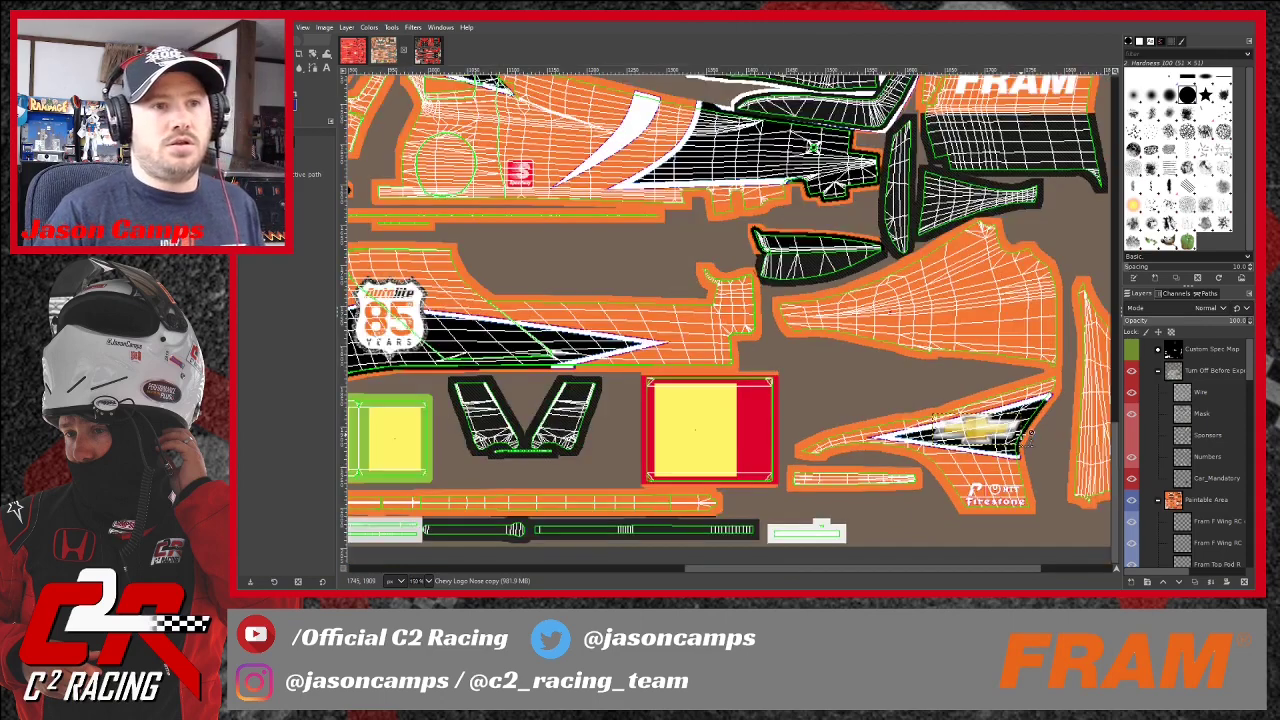
Examine the Chevy logo's position and size relative to the neighbouring body parts and the whole livery.
scroll(992, 440, "up", 3)
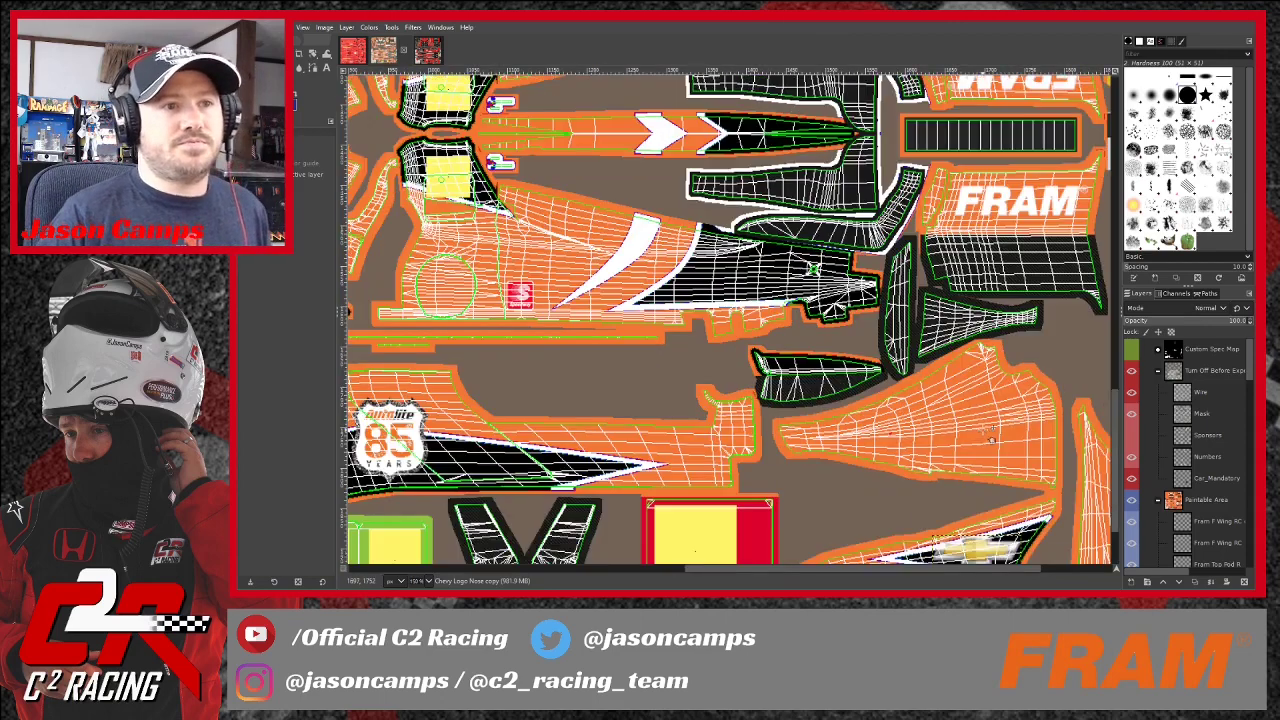
scroll(990, 438, "down", 3)
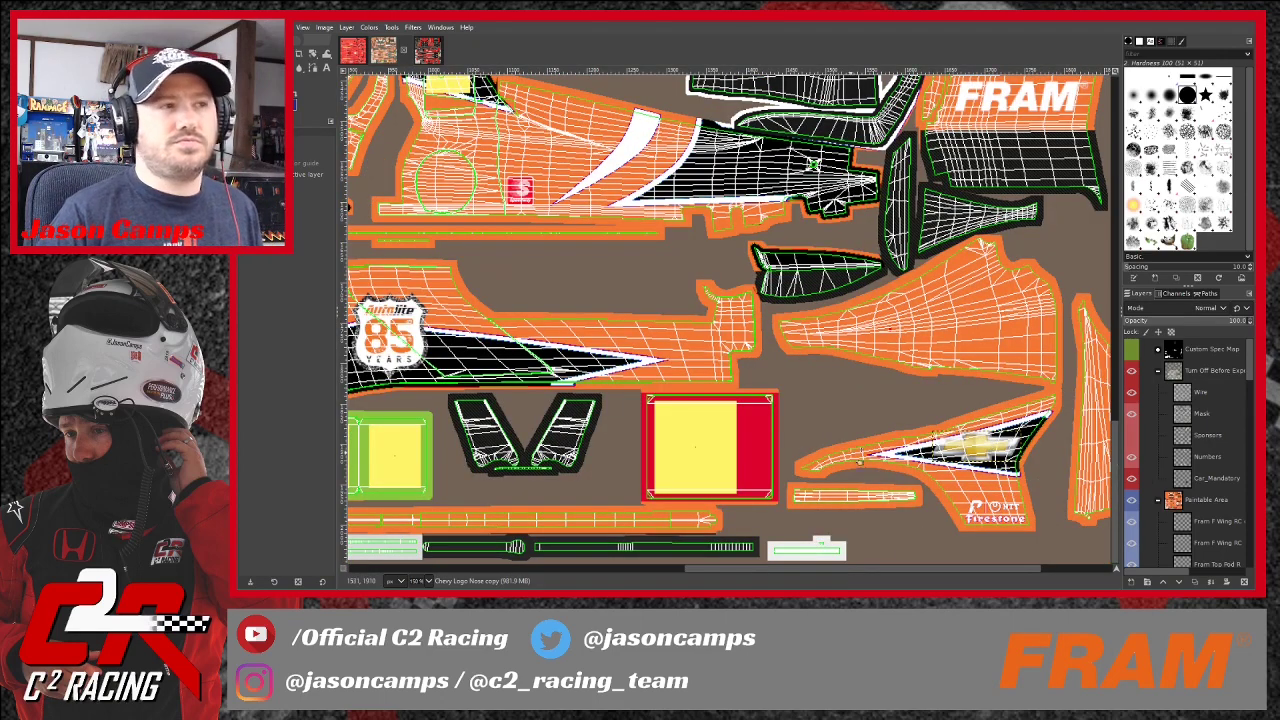
scroll(824, 442, "right", 4)
scroll(731, 409, "left", 5)
scroll(731, 409, "right", 5)
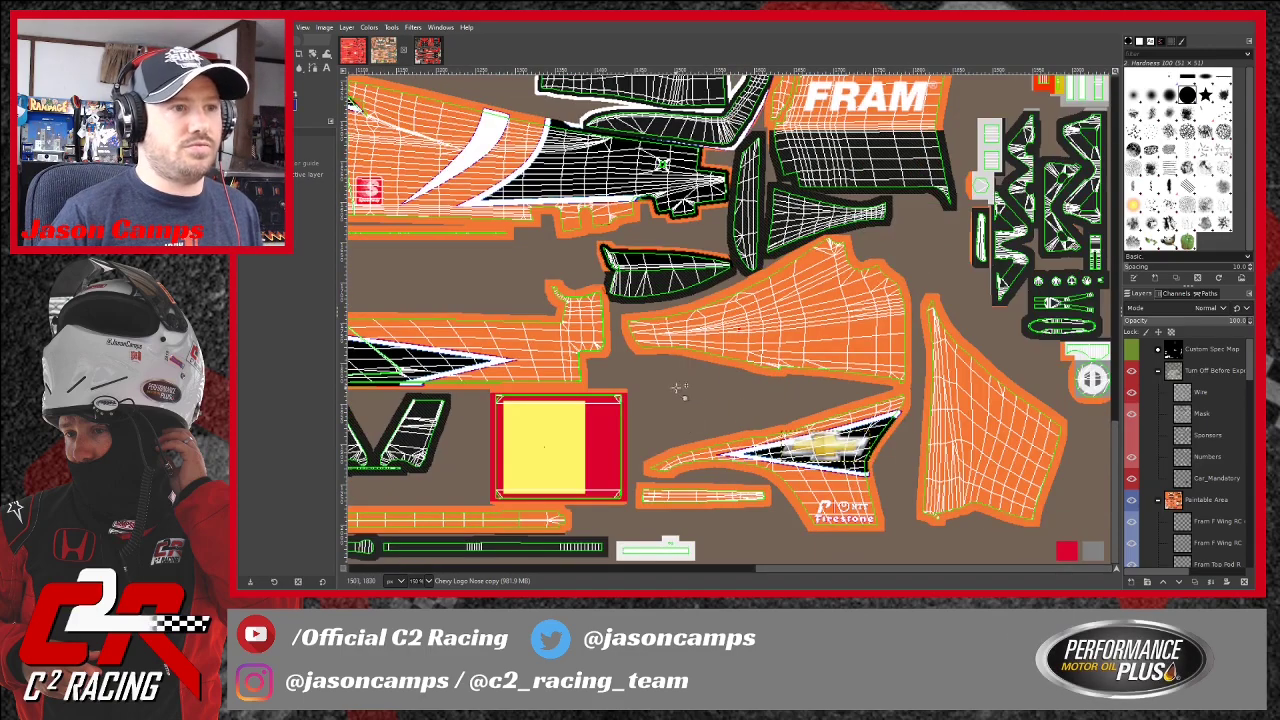
scroll(778, 555, "down", 3, "ctrl")
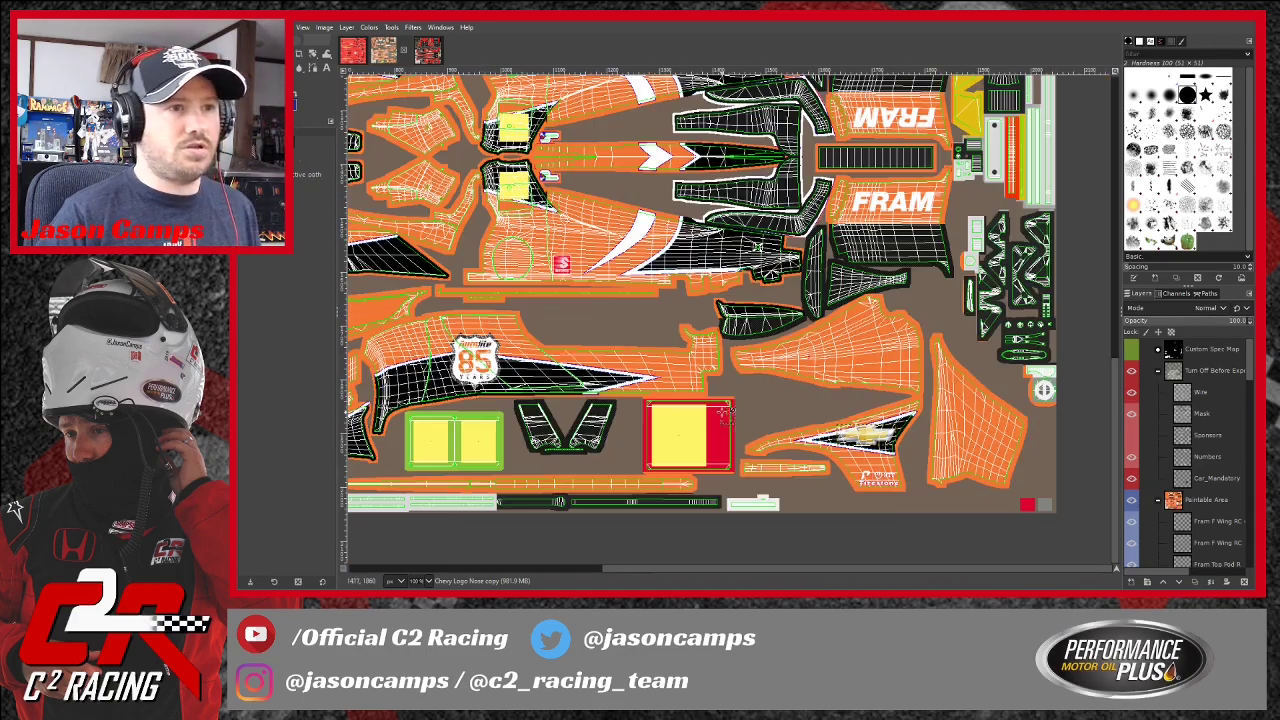
scroll(777, 575, "left", 2)
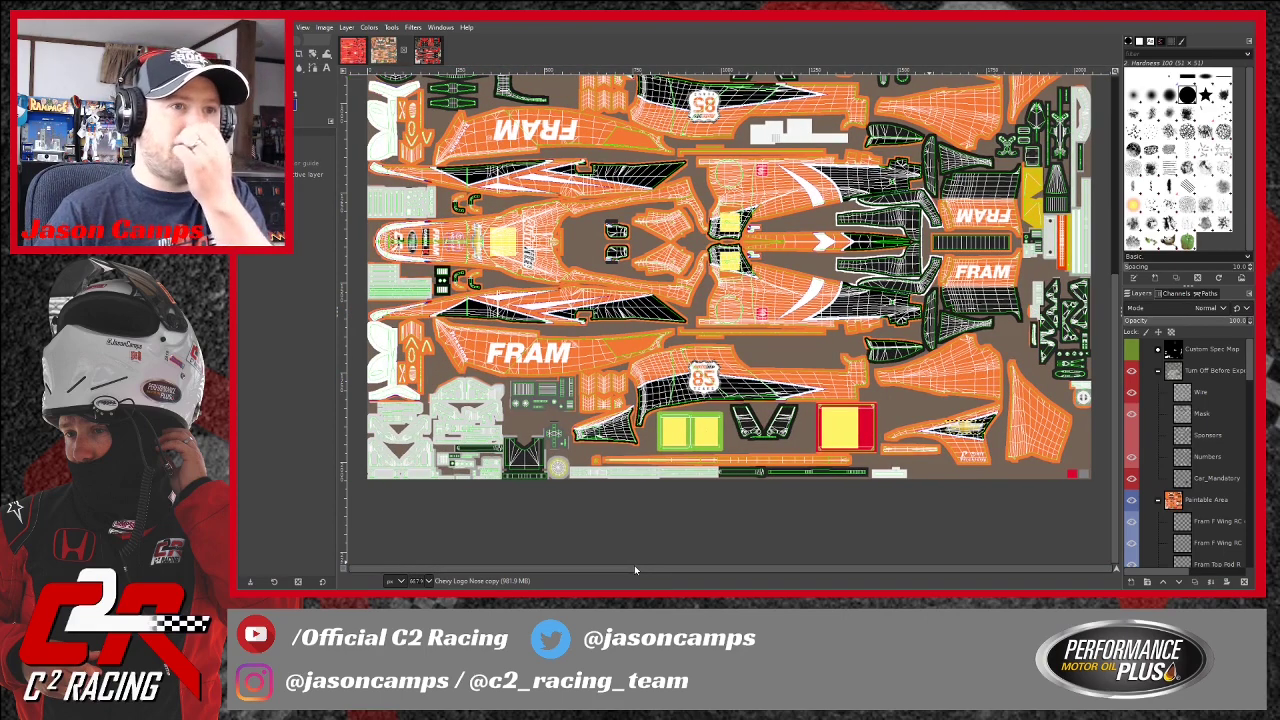
Scale the copied Chevy logo down proportionally to 95 × 33 pixels within the black triangle.
scroll(966, 436, "up", 2, "ctrl")
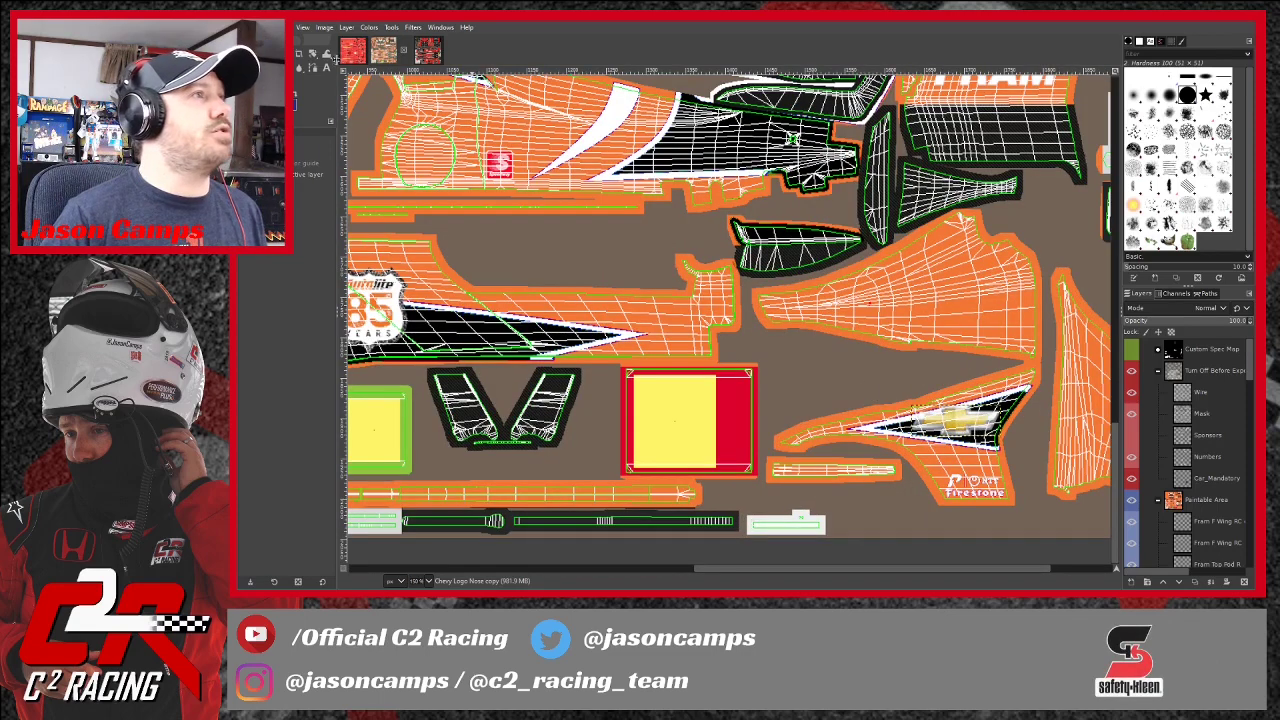
left_click(313, 53)
key("shift+s")
left_click(962, 425)
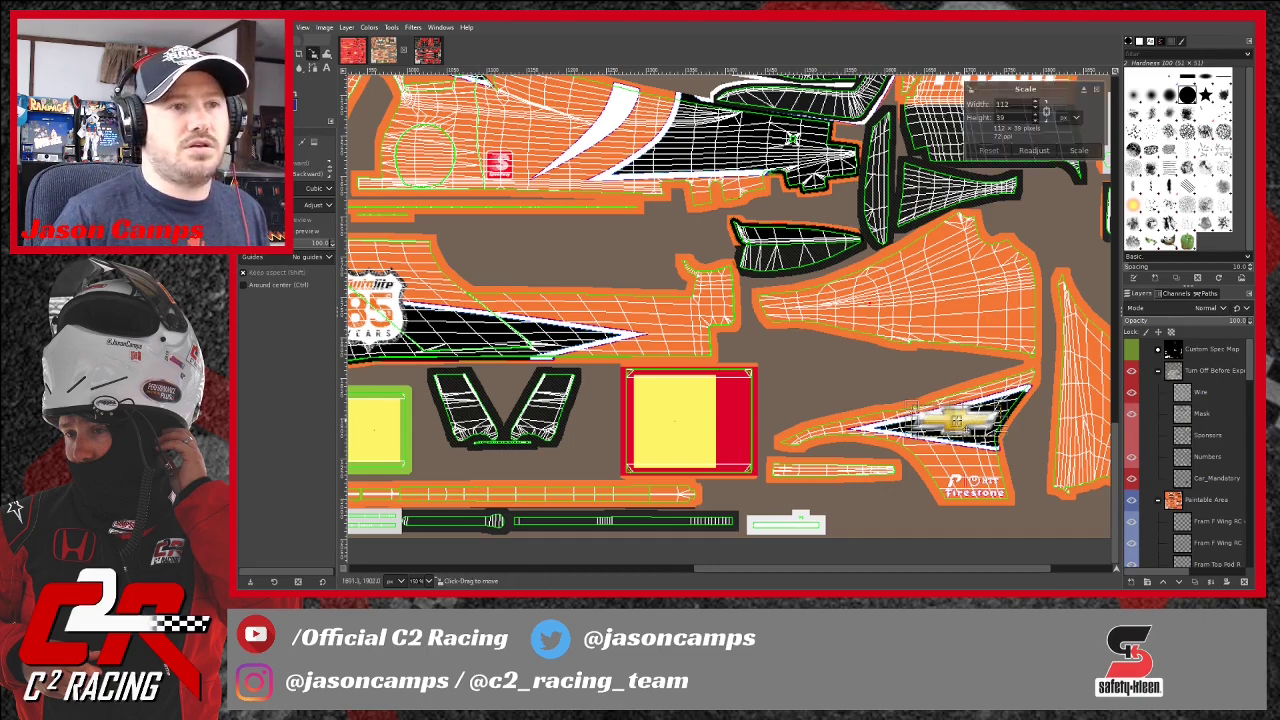
left_click_drag(910, 444, 929, 447)
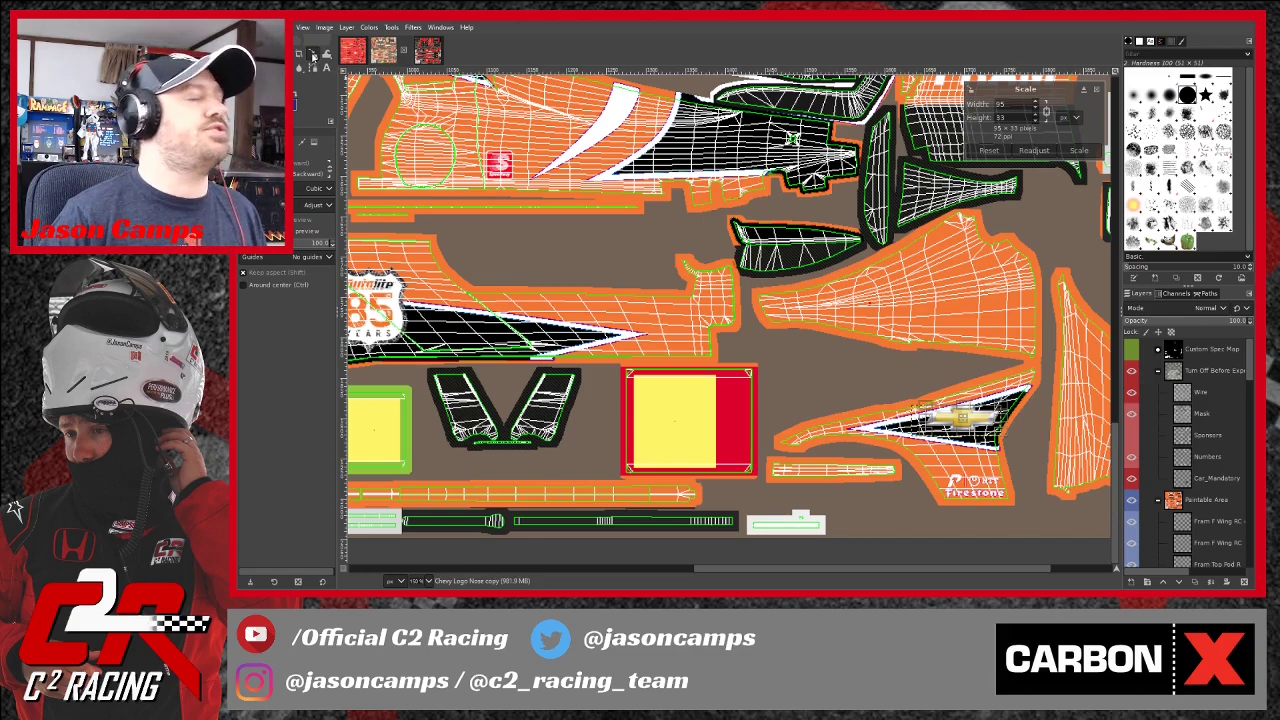
left_click(1076, 151)
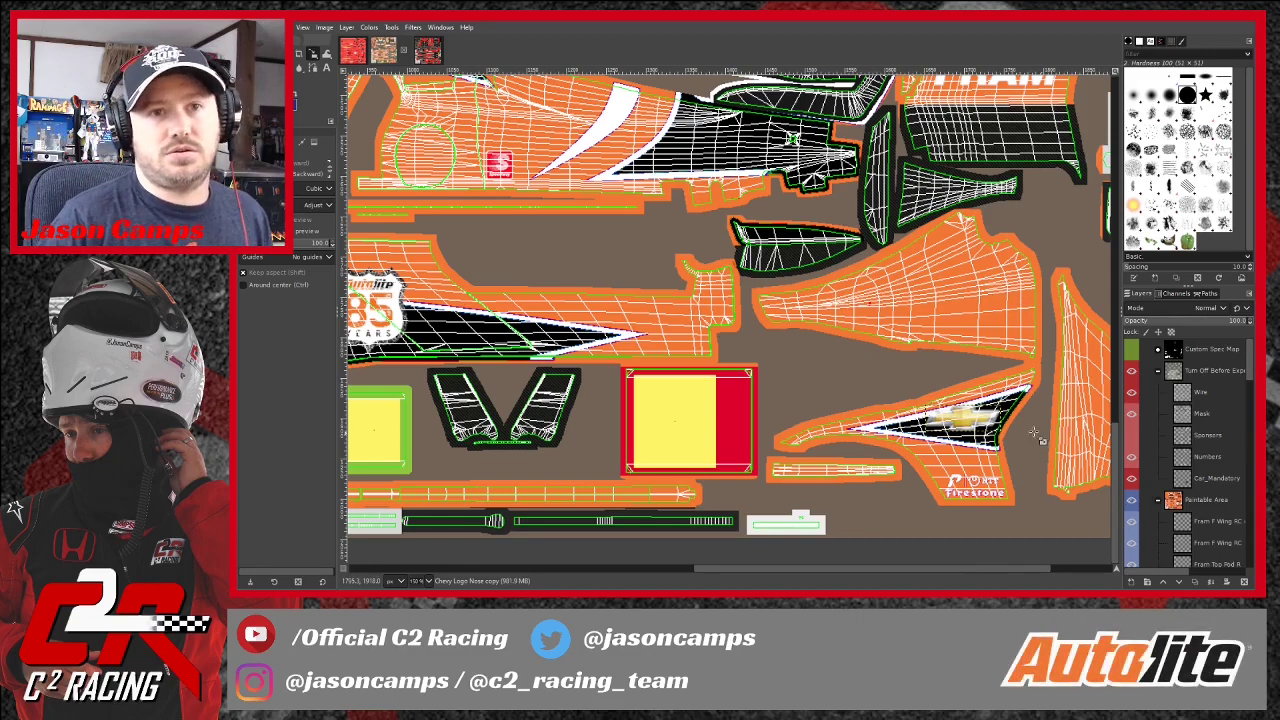
scroll(960, 390, "up", 3)
scroll(965, 392, "up", 10)
scroll(968, 393, "down", 10)
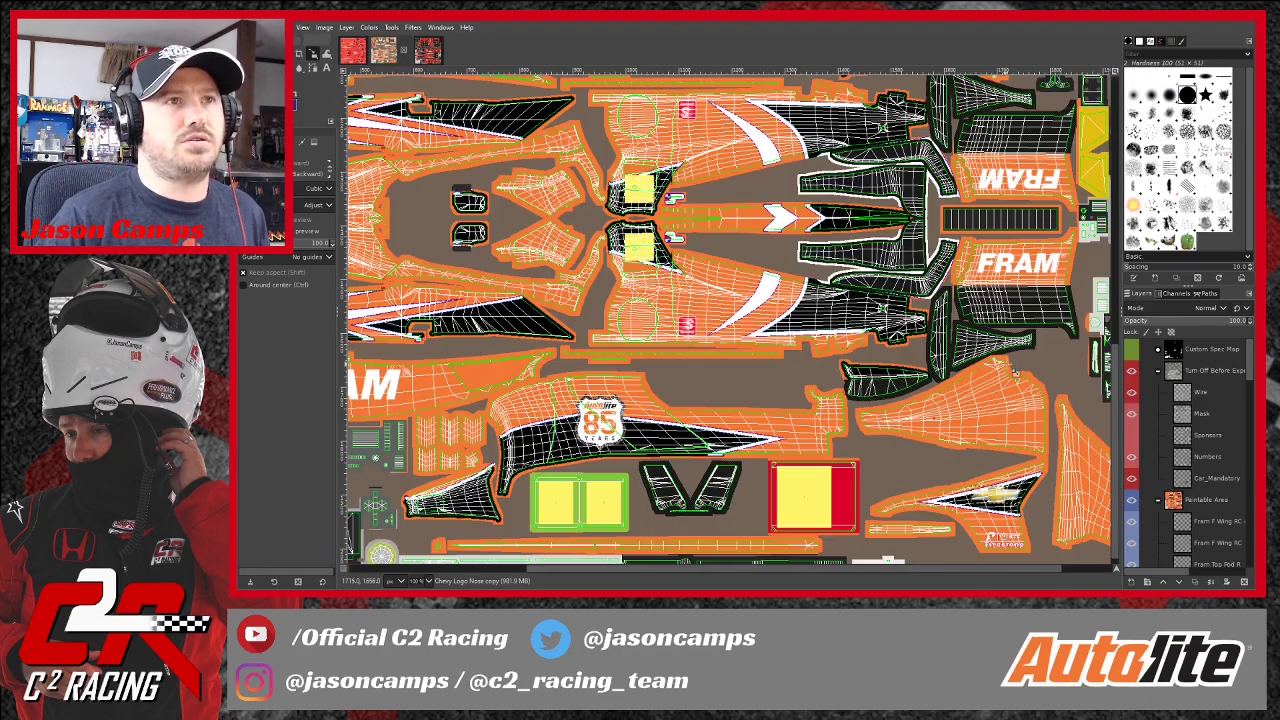
scroll(1000, 370, "up", 10)
scroll(1035, 460, "down", 10)
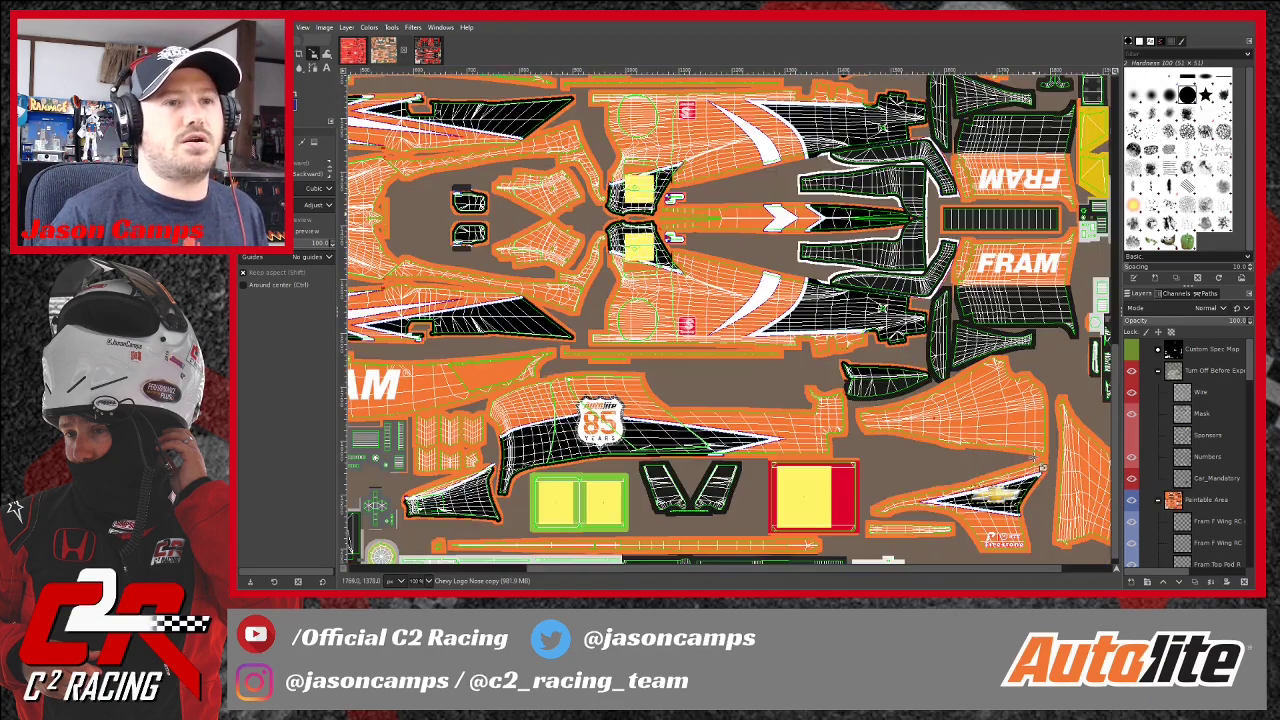
Rename the copied Chevy Logo Nose layer as Chevy SW Fairing L.
scroll(1040, 465, "down", 1)
scroll(1200, 450, "down", 5)
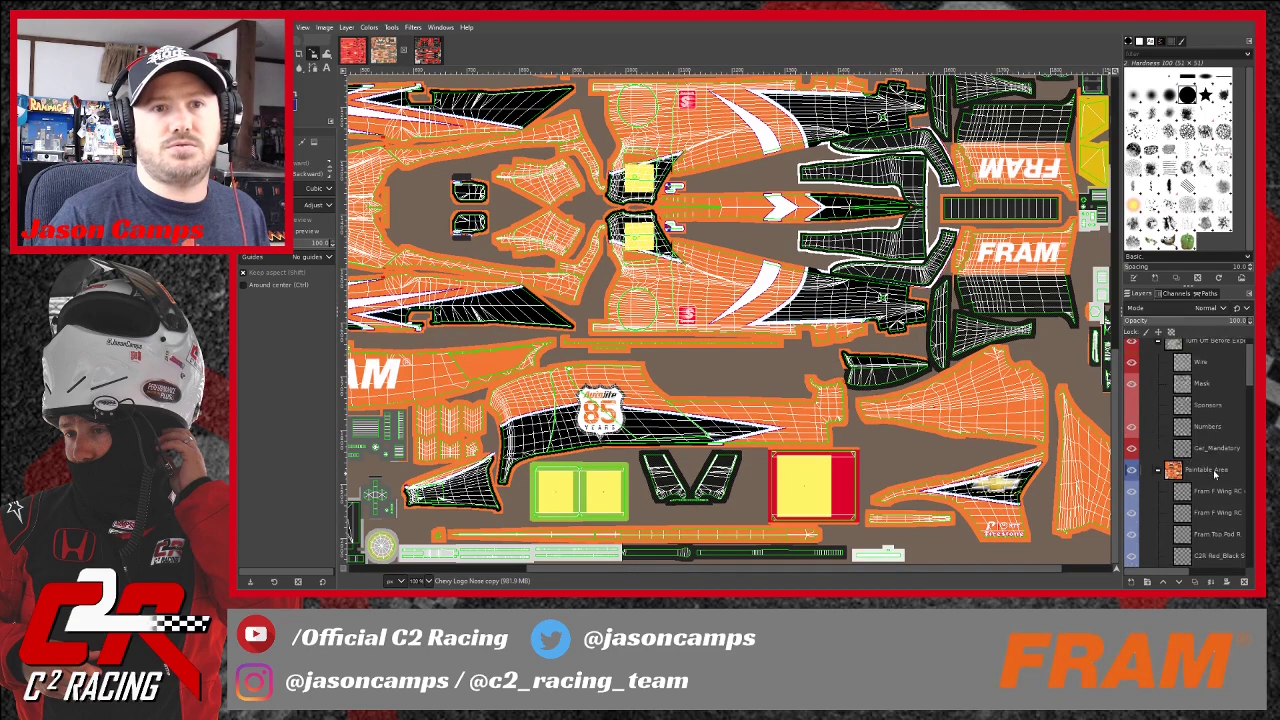
scroll(1215, 480, "down", 8)
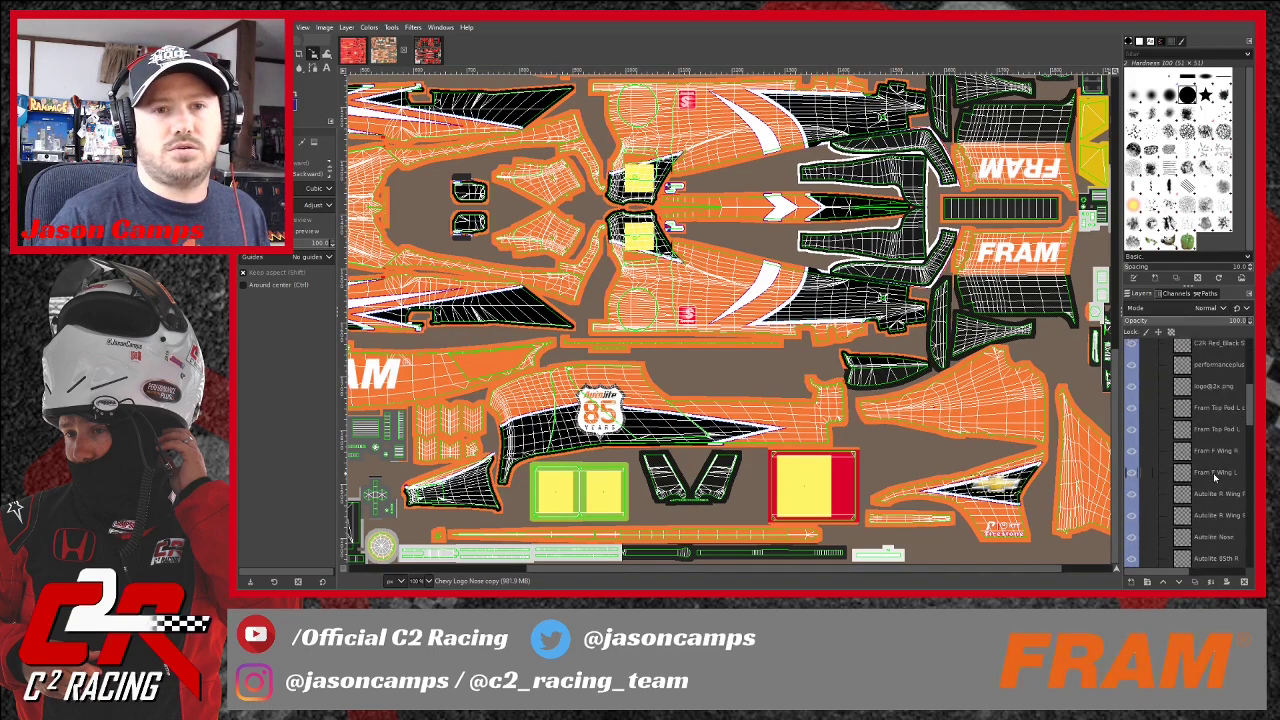
double_click(1214, 465)
left_click(1228, 463)
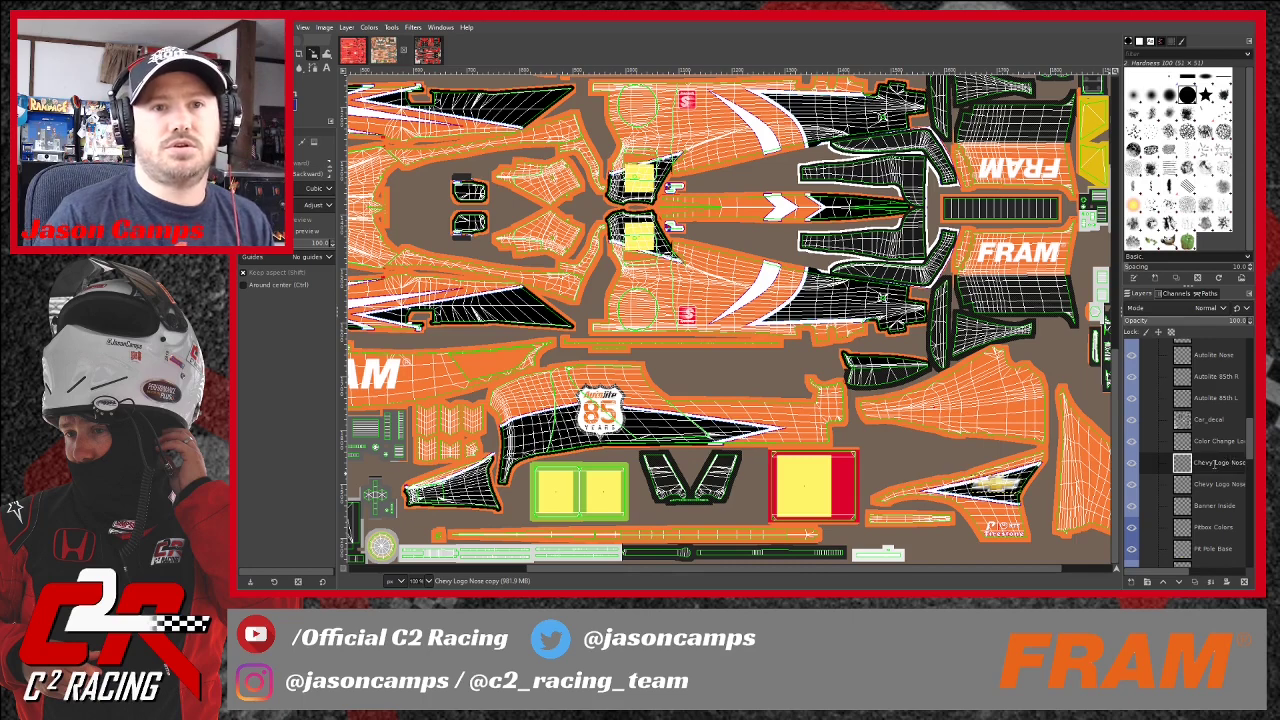
left_click_drag(1215, 463, 1255, 464)
type("Fl")
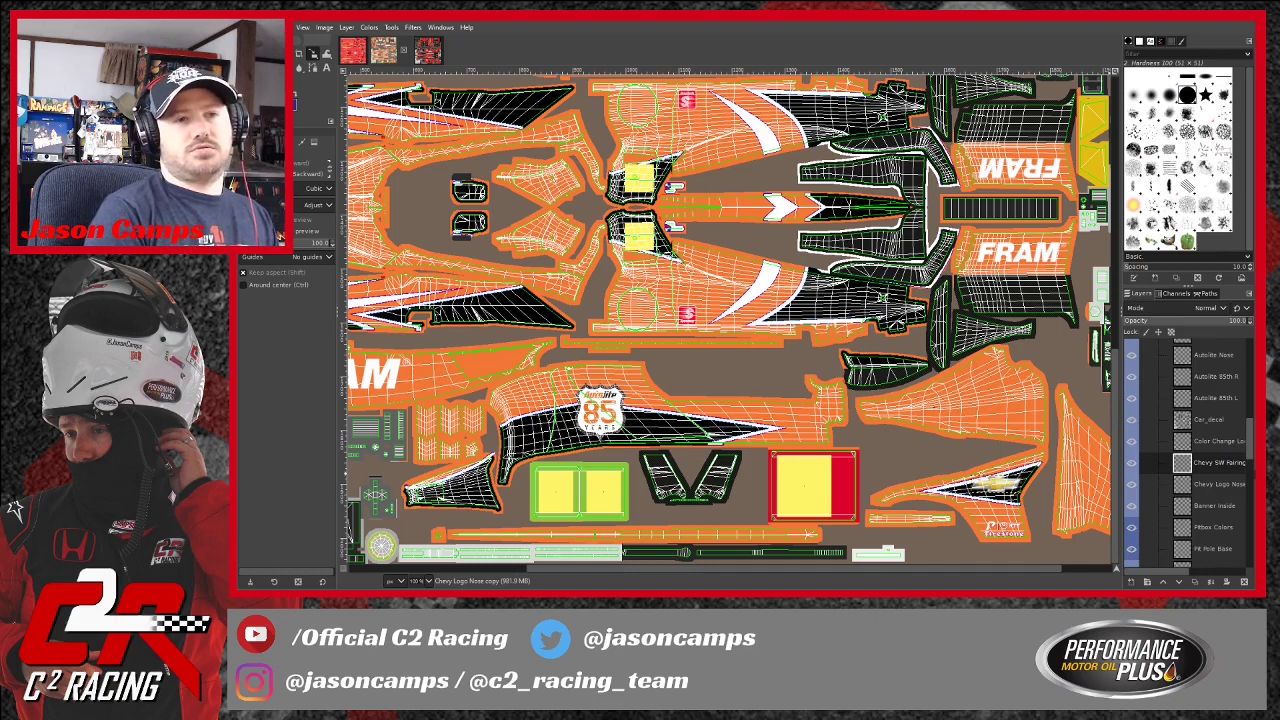
left_click(1218, 463)
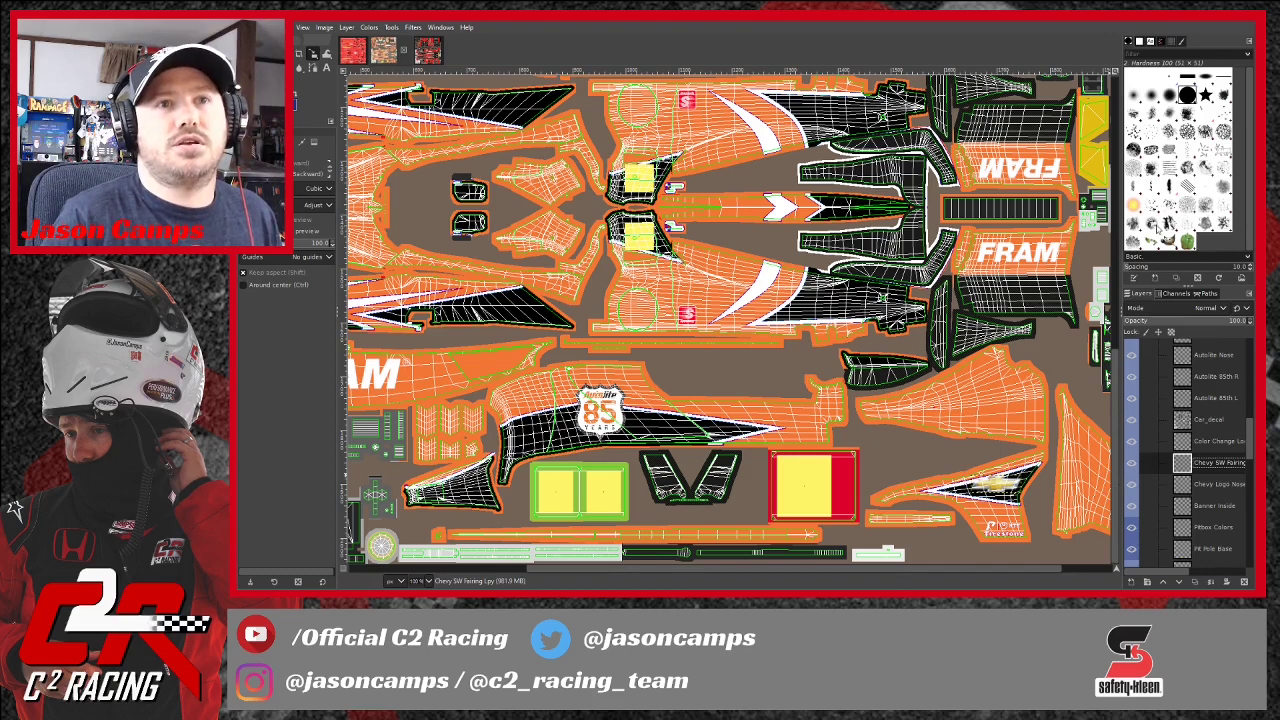
Duplicate the renamed Chevy fairing layer and name the duplicate Chevy SW Fairing R.
key("shift+ctrl+d")
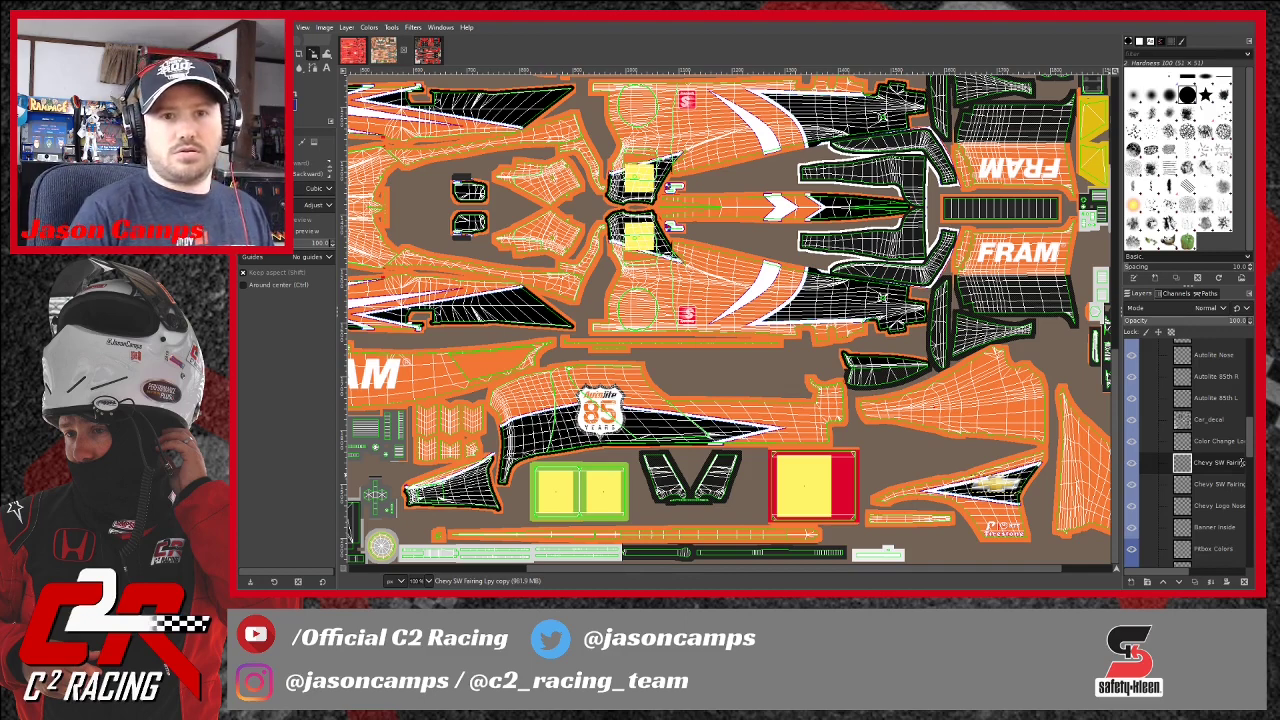
scroll(1220, 480, "right", 2)
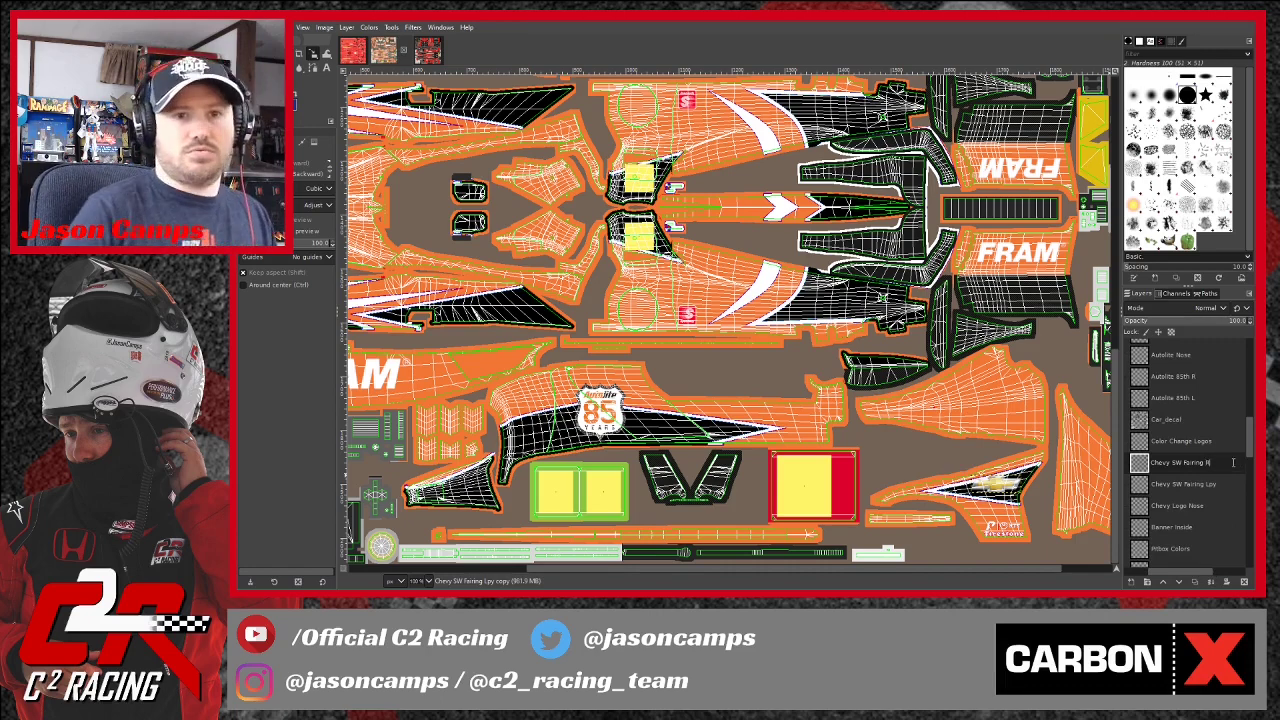
Remove the stray letters "py" from the original fairing layer's name so it reads Chevy SW Fairing L.
left_click(1215, 487)
double_click(1218, 485)
left_click(1218, 484)
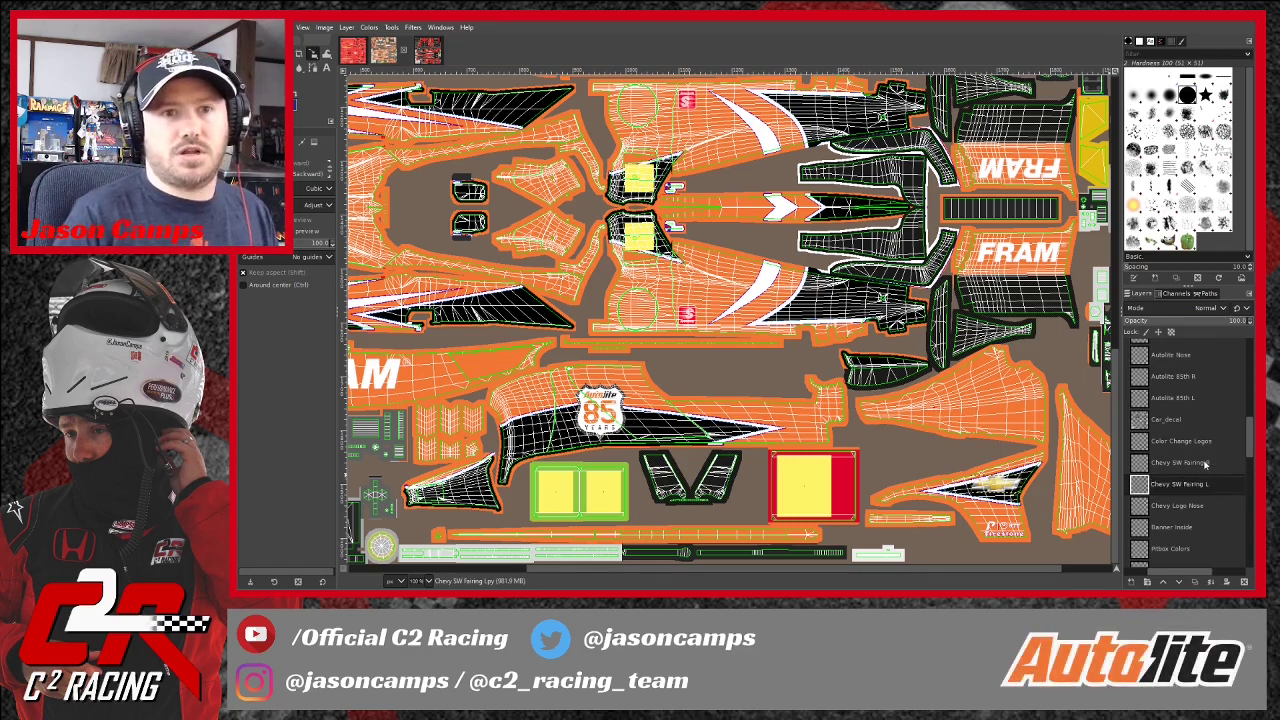
key("BackSpace")
key("BackSpace")
Move the Chevy SW Fairing R logo straight up from the black fairing triangle to the panel with the upright FRAM lettering.
double_click(1203, 462)
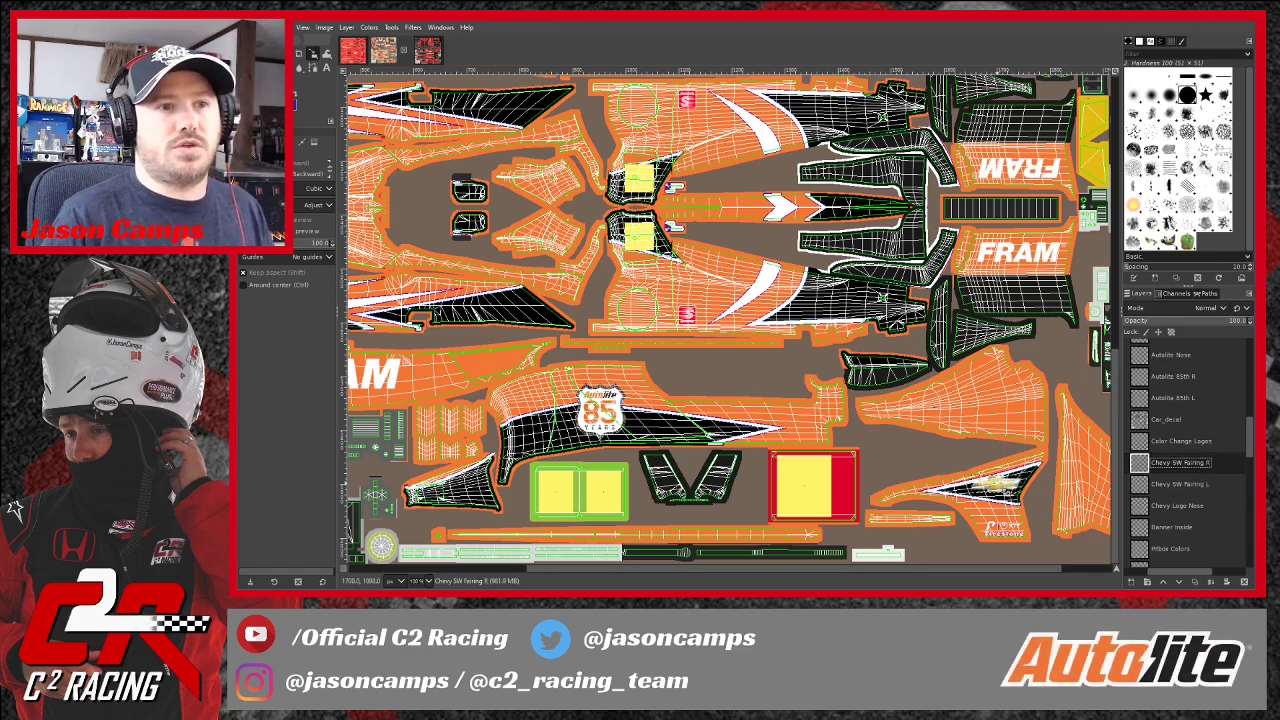
left_click(1004, 492)
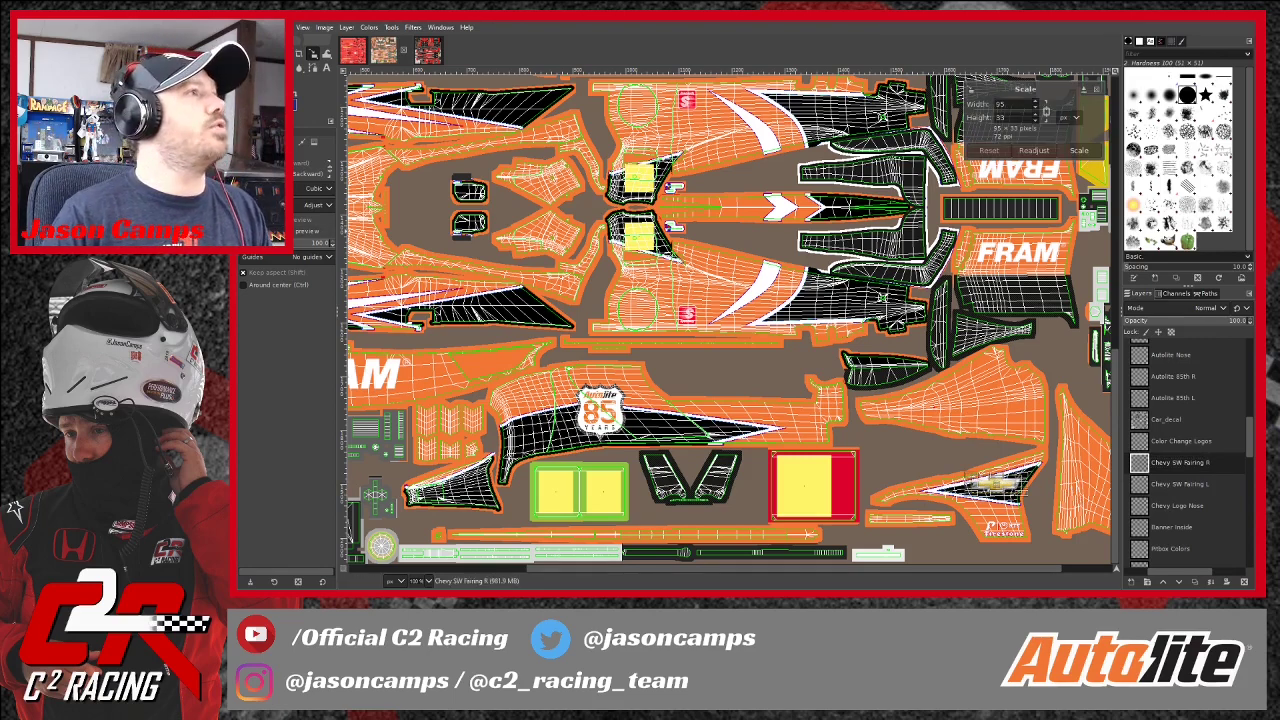
key("m")
key("Up")
key("Up")
key("Up")
key("Up")
key("Up")
key("Up")
key("Up")
key("Up")
key("Up")
key("Up")
key("Up")
key("Up")
key("Up")
key("Up")
key("Up")
key("Up")
key("Up")
key("Up")
key("Up")
key("Up")
key("Up")
key("Up")
key("Up")
key("Up")
key("Up")
key("Up")
key("Up")
key("Up")
key("Up")
key("Up")
key("Up")
key("Up")
key("Up")
key("Up")
key("Up")
key("Up")
key("Up")
key("Up")
key("Up")
key("Up")
key("Up")
key("Up")
key("Up")
key("Up")
key("Up")
key("Up")
key("Up")
key("Up")
key("Up")
key("Up")
key("Up")
key("Up")
key("Up")
key("Up")
key("Up")
key("Up")
key("Up")
key("Up")
key("Up")
key("Up")
key("Up")
key("Up")
key("Up")
key("Up")
key("Up")
key("Up")
key("Up")
key("Up")
key("Up")
key("Up")
key("Up")
key("Up")
key("Up")
key("Up")
key("Up")
key("Up")
key("Up")
key("Up")
key("Up")
key("Up")
key("Up")
key("Up")
key("Up")
key("Up")
key("Up")
key("Up")
key("Up")
key("Up")
key("Up")
key("Up")
key("Up")
key("Up")
key("Up")
key("Up")
key("Up")
key("Up")
key("Up")
key("Up")
key("Up")
key("Up")
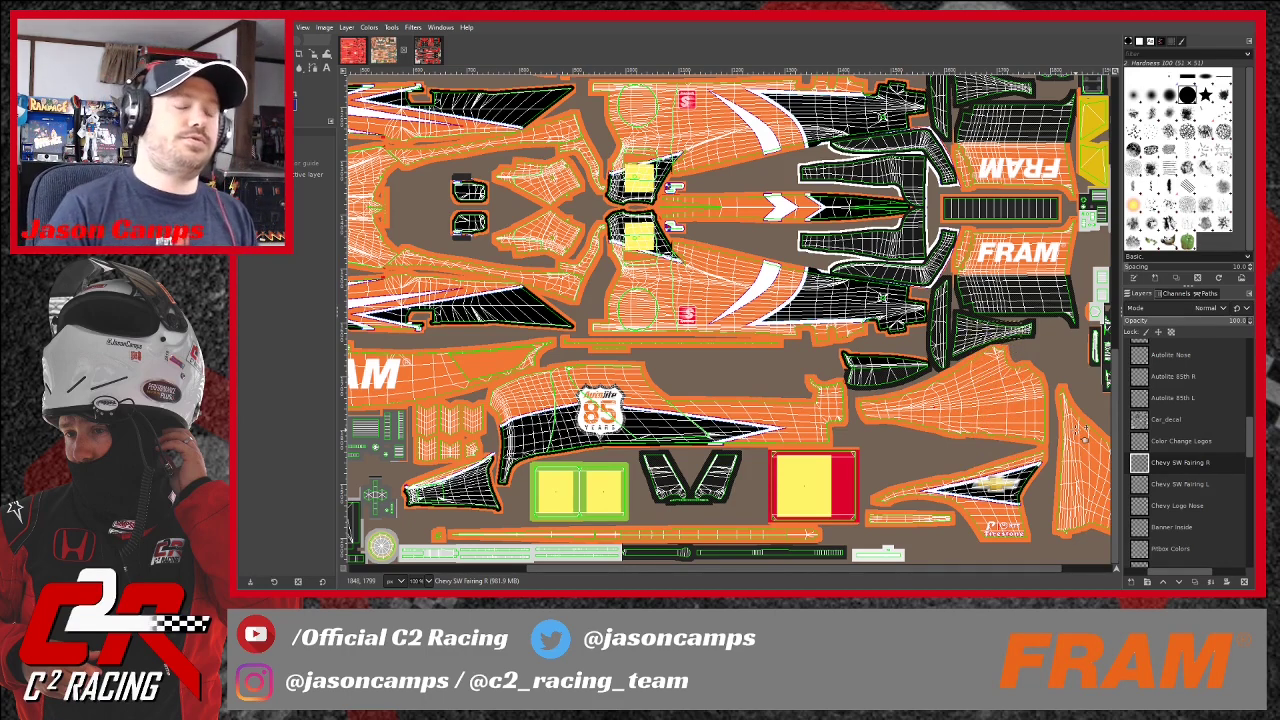
key("Up")
key("Up")
key("Up")
key("Up")
key("Up")
key("Up")
key("Up")
key("Up")
key("Up")
key("Up")
key("Up")
key("Up")
key("Up")
key("Up")
key("Up")
key("Up")
key("Up")
key("Up")
key("Up")
key("Up")
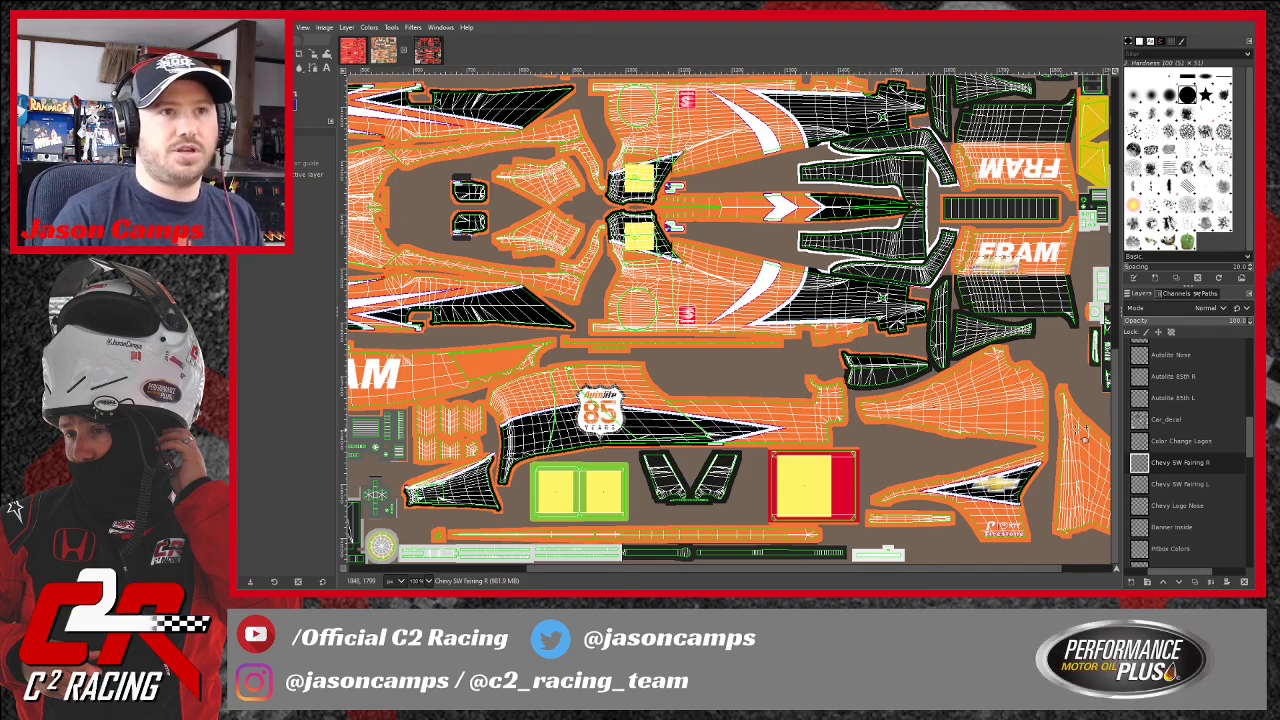
Move the Chevy SW Fairing R logo straight up from the upright FRAM panel toward the mirrored side of the livery template.
key("Up")
key("Up")
key("Up")
key("Up")
key("Up")
key("Up")
key("Up")
key("Up")
key("Up")
key("Up")
key("Up")
key("Up")
key("Up")
key("Up")
key("Up")
key("Up")
key("Up")
key("Up")
key("Up")
key("Up")
key("Up")
key("Up")
key("Up")
key("Up")
key("Up")
key("Up")
key("Up")
key("Up")
key("Up")
key("Up")
key("Up")
key("Up")
key("Up")
key("Up")
key("Up")
key("Up")
key("Up")
key("Up")
key("Up")
key("Up")
key("Up")
key("Up")
key("Up")
key("Up")
key("Up")
key("Up")
key("Up")
key("Up")
key("Up")
key("Up")
key("Up")
key("Up")
key("Up")
key("Up")
key("Up")
key("Up")
key("Up")
key("Up")
key("Up")
key("Up")
key("Up")
key("Up")
key("Up")
key("Up")
key("Up")
key("Up")
key("Up")
key("Up")
key("Up")
key("Up")
key("Up")
key("Up")
key("Up")
key("Up")
key("Up")
key("Up")
key("Up")
key("Up")
key("Up")
key("Up")
key("Up")
key("Up")
key("Up")
key("Up")
key("Up")
key("Up")
key("Up")
key("Up")
key("Up")
key("Up")
key("Up")
key("Up")
key("Up")
key("Up")
key("Up")
key("Up")
key("Up")
key("Up")
key("Up")
key("Up")
key("Up")
key("Up")
key("Up")
key("Up")
key("Up")
key("Up")
key("Up")
key("Up")
key("Up")
key("Up")
key("Up")
key("Up")
key("Up")
key("Up")
key("Up")
key("Up")
scroll(987, 282, "up", 1)
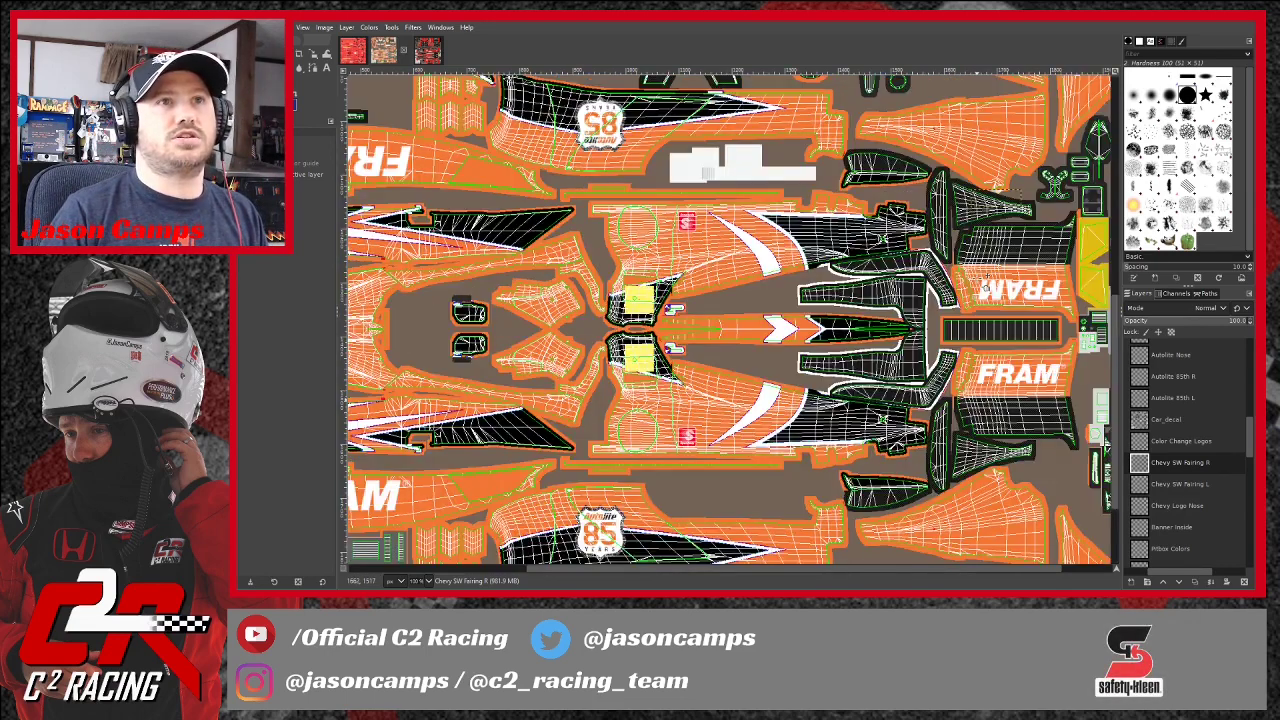
Move the Chevy SW Fairing R logo straight up onto the black triangle of the mirrored fairing, checking its placement against the opposite fairing.
scroll(987, 284, "up", 1)
left_click_drag(1008, 312, 1006, 284)
key("Up")
key("Up")
key("Up")
key("Up")
key("Up")
key("Up")
key("Up")
key("Up")
key("Up")
key("Up")
key("Up")
key("Up")
key("Up")
key("Up")
key("Up")
key("Up")
key("Up")
key("Up")
key("Up")
key("Up")
key("Up")
key("Up")
key("Up")
key("Up")
key("Up")
key("Up")
key("Up")
key("Up")
key("Up")
key("Up")
key("Up")
key("Up")
key("Up")
key("Up")
key("Up")
key("Up")
key("Up")
key("Up")
key("Up")
key("Up")
key("Up")
key("Up")
key("Up")
key("Up")
key("Up")
key("Up")
key("Up")
key("Up")
key("Up")
key("Up")
key("Up")
key("Up")
key("Up")
key("Up")
key("Up")
key("Up")
key("Up")
key("Up")
key("Up")
key("Up")
key("Up")
key("Up")
key("Up")
key("Up")
key("Up")
key("Up")
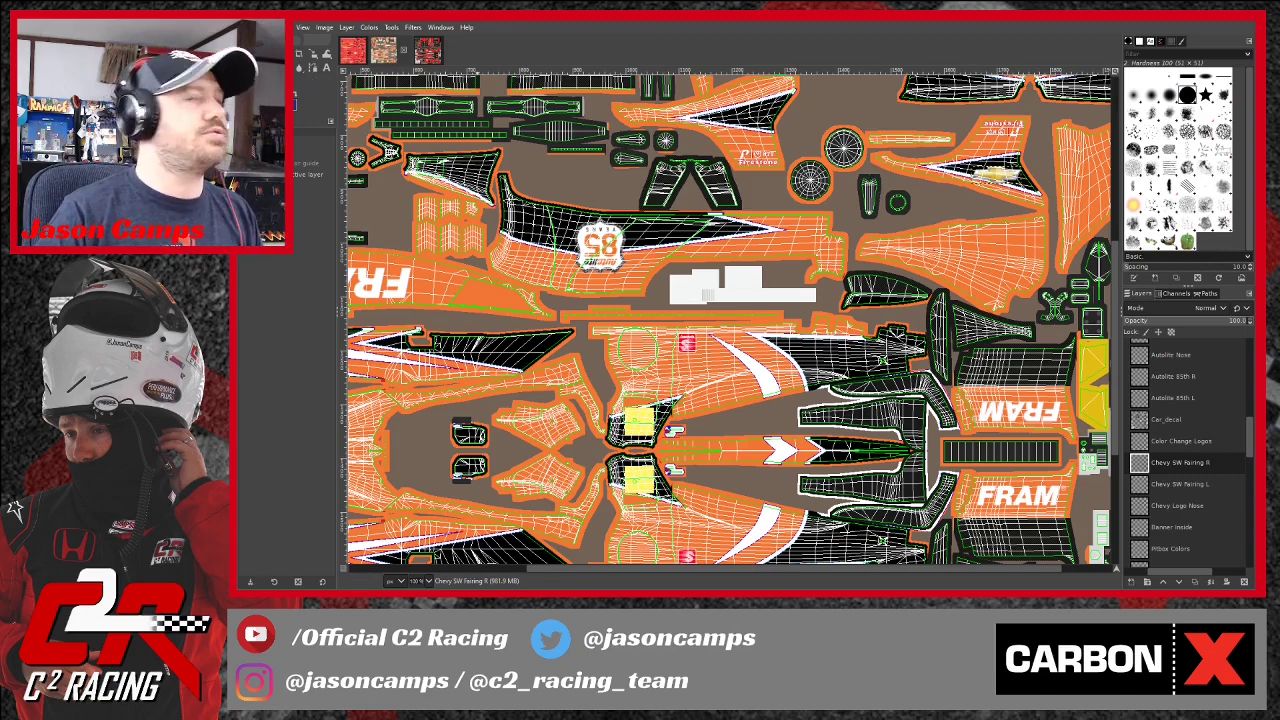
scroll(728, 318, "down", 5)
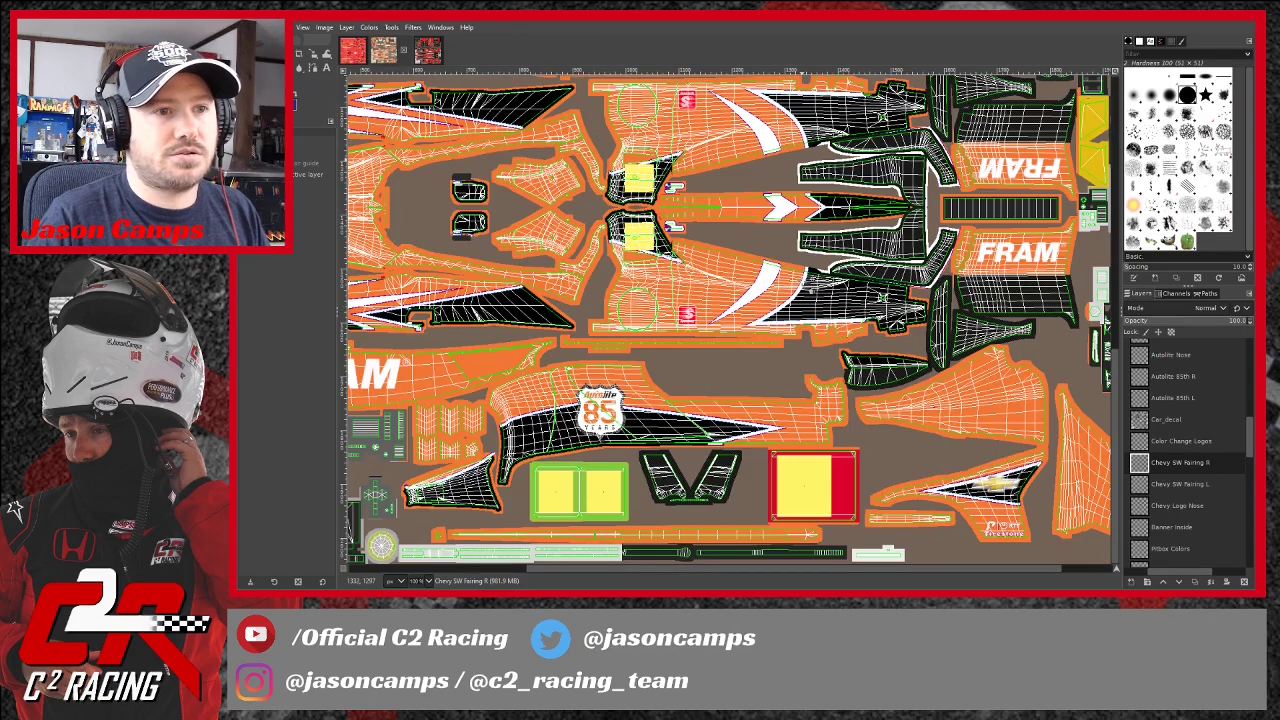
scroll(728, 318, "up", 7)
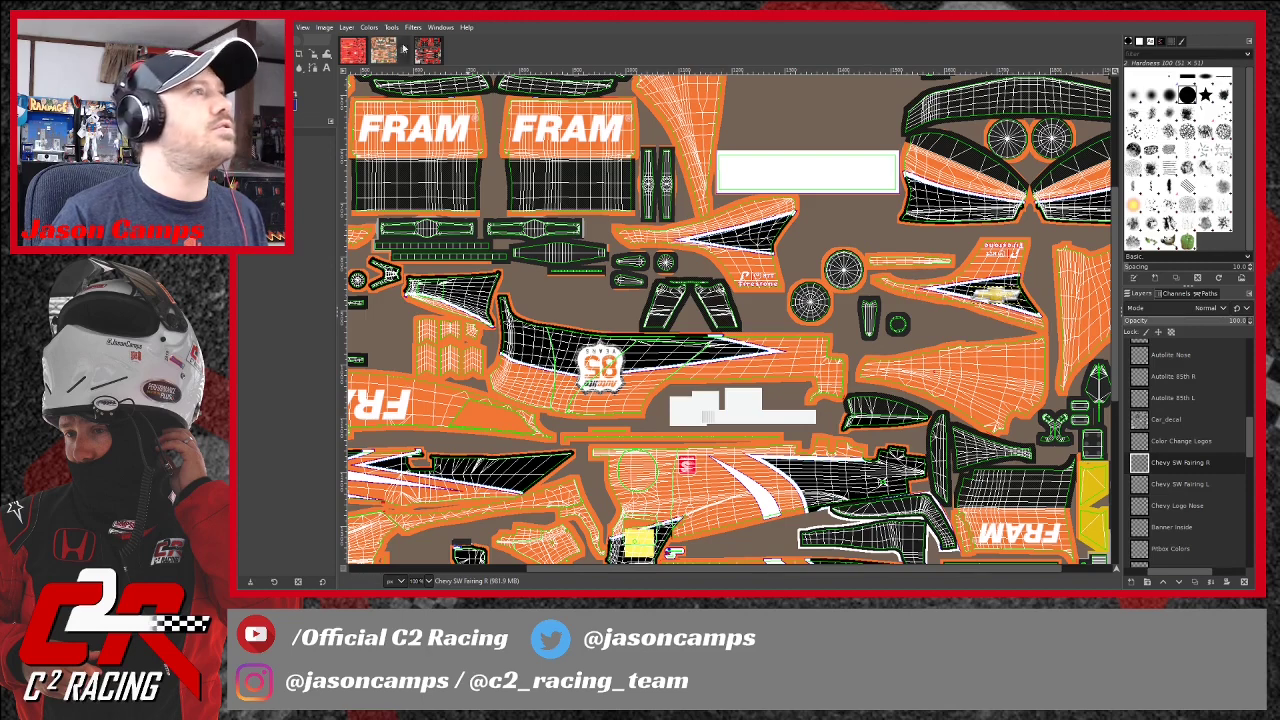
Rotate the Chevy SW Fairing R logo in 15-degree increments until it sits upside down on the mirrored fairing.
left_click(313, 54)
left_click(341, 67)
left_click(1004, 287)
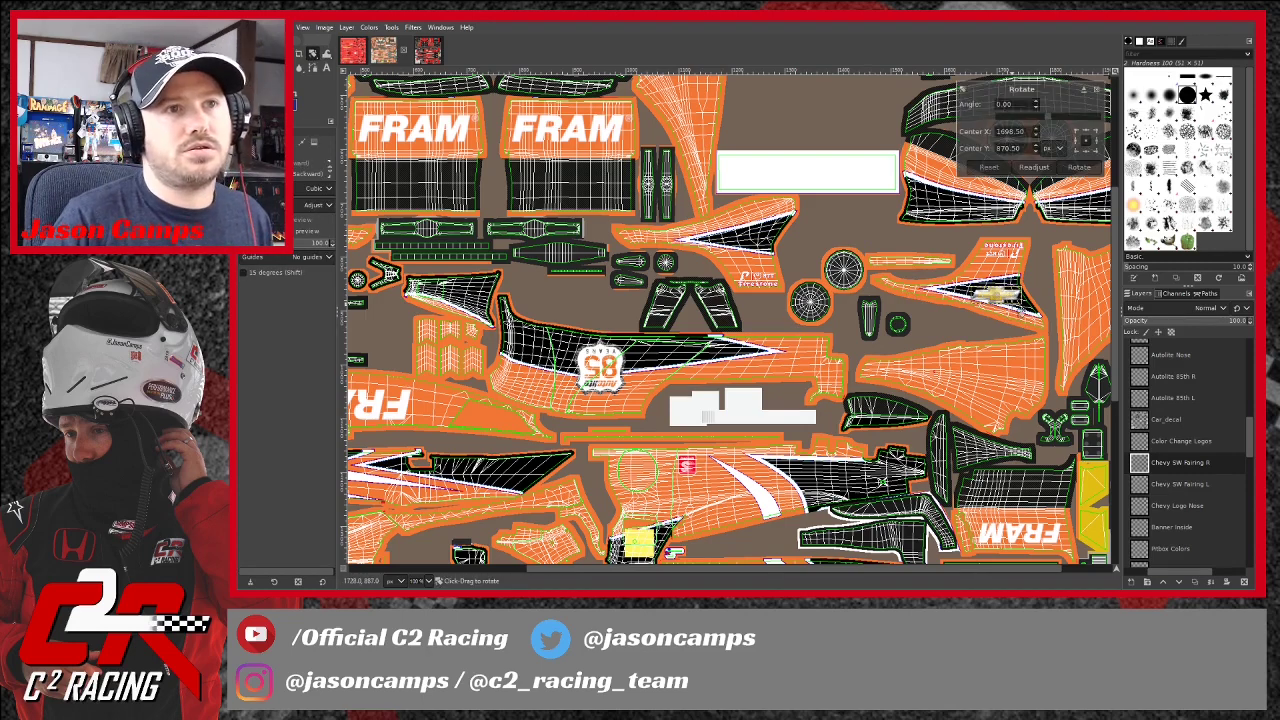
left_click_drag(1015, 301, 966, 298)
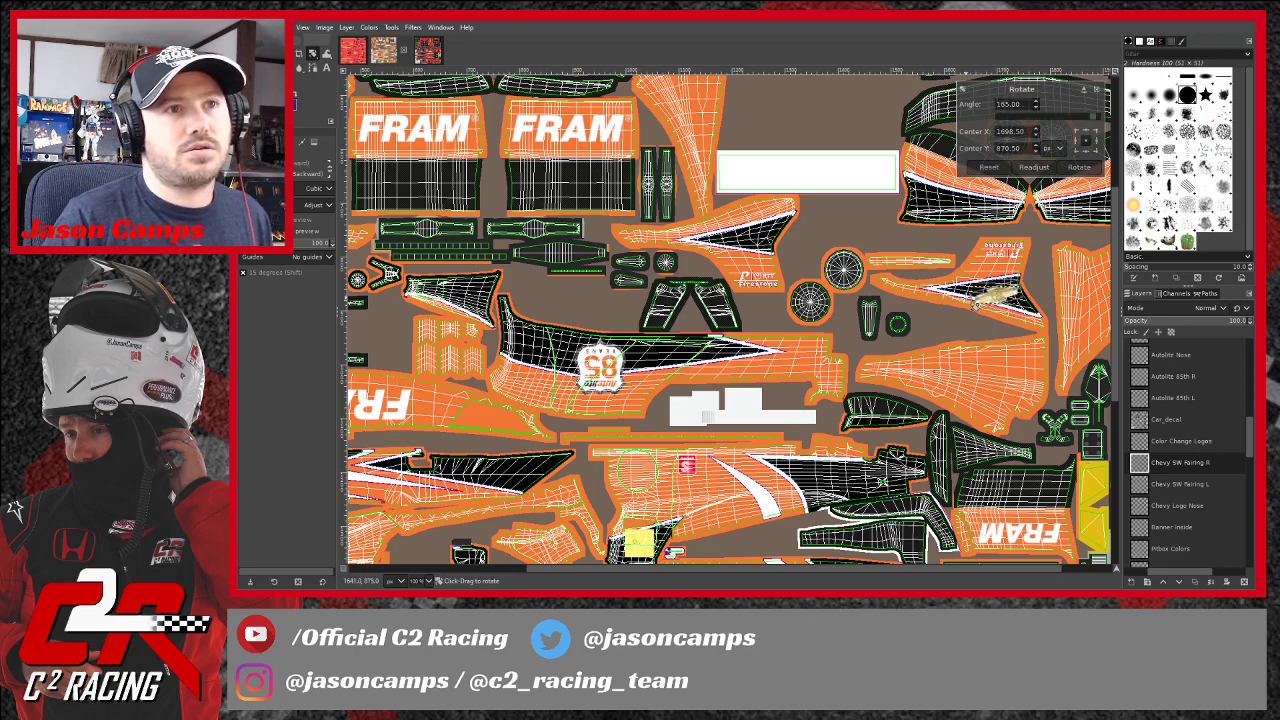
key("Return")
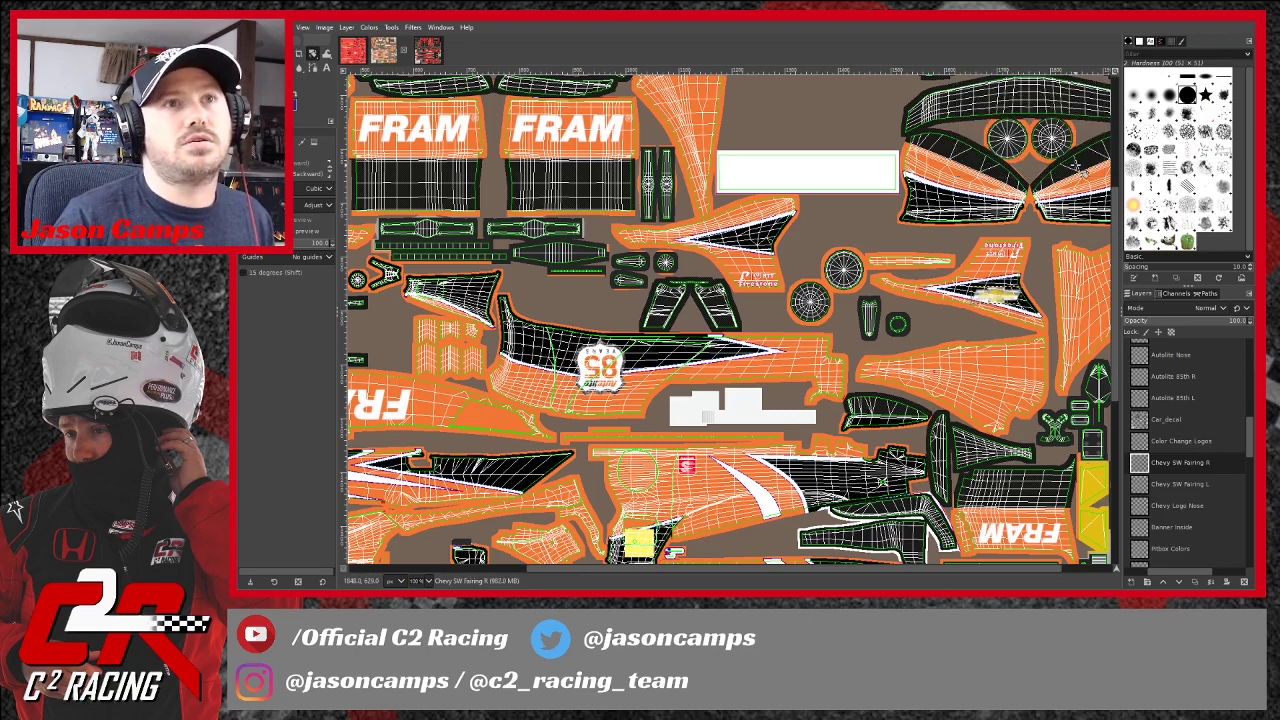
Compare the Chevy logo placement on both mirrored fairings and save the livery file.
scroll(1010, 300, "down", 5)
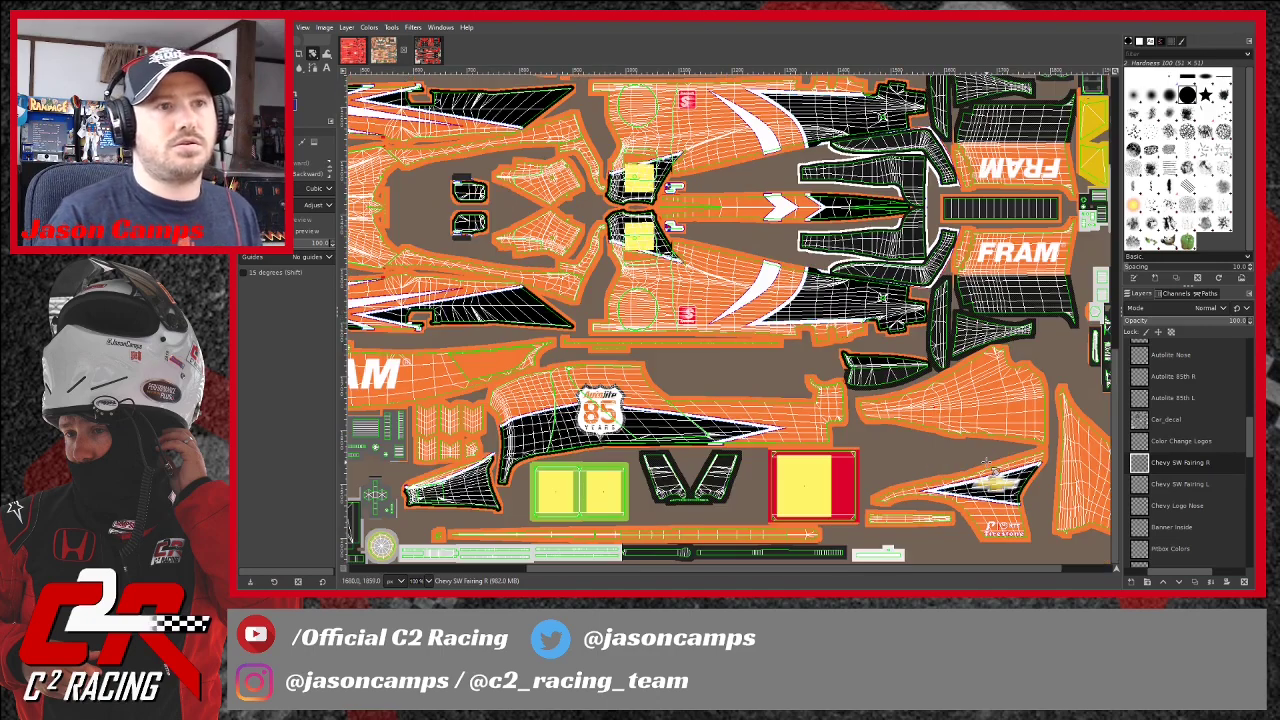
scroll(1074, 474, "up", 3)
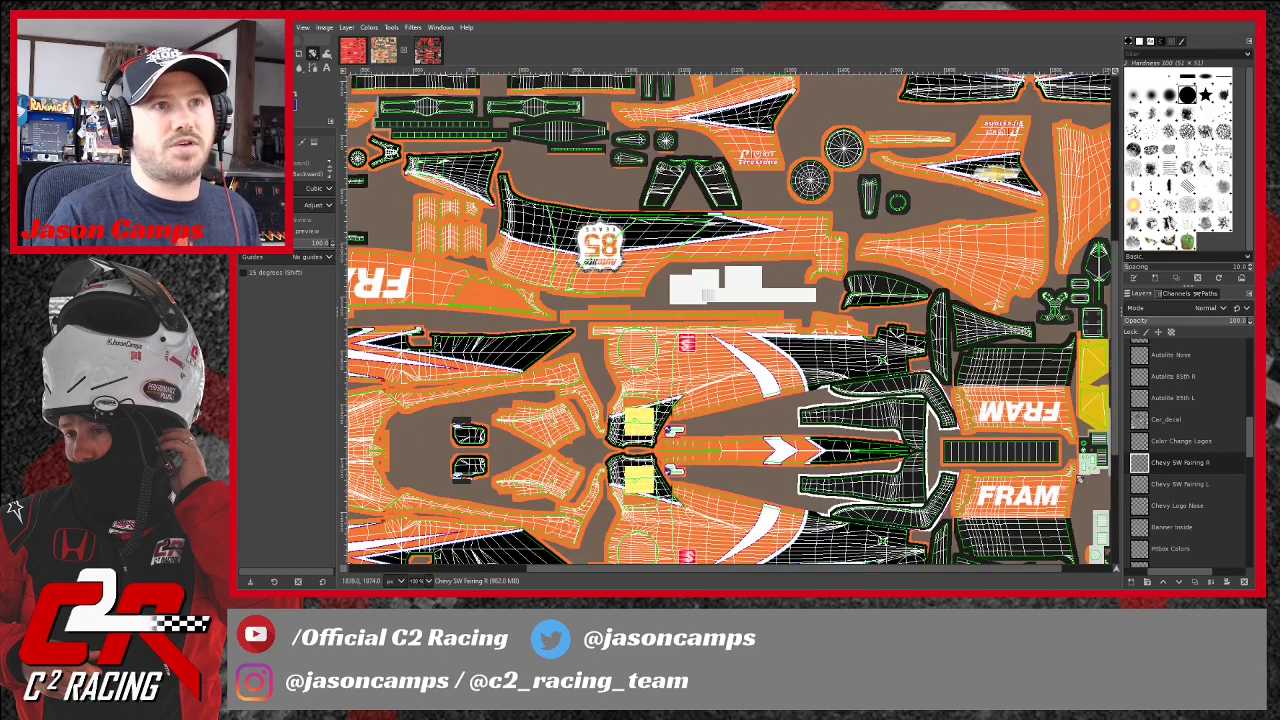
scroll(1078, 478, "down", 3)
scroll(1077, 481, "up", 3)
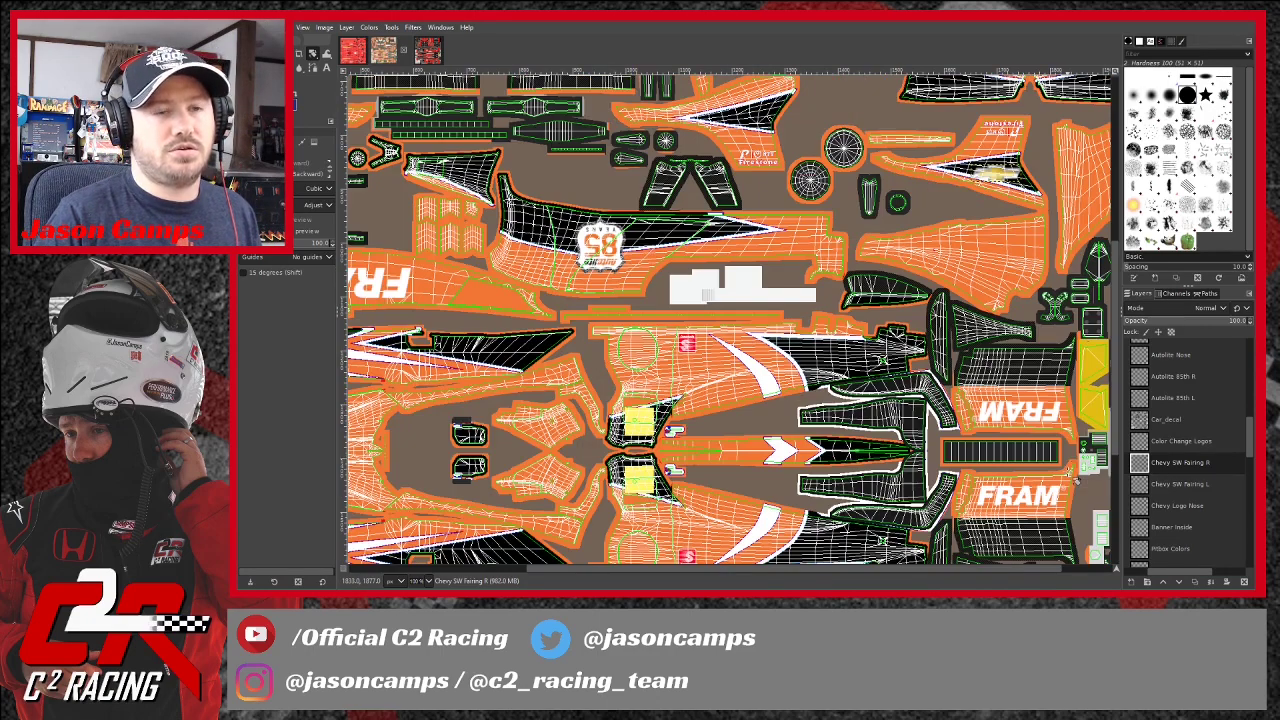
scroll(1005, 352, "down", 3)
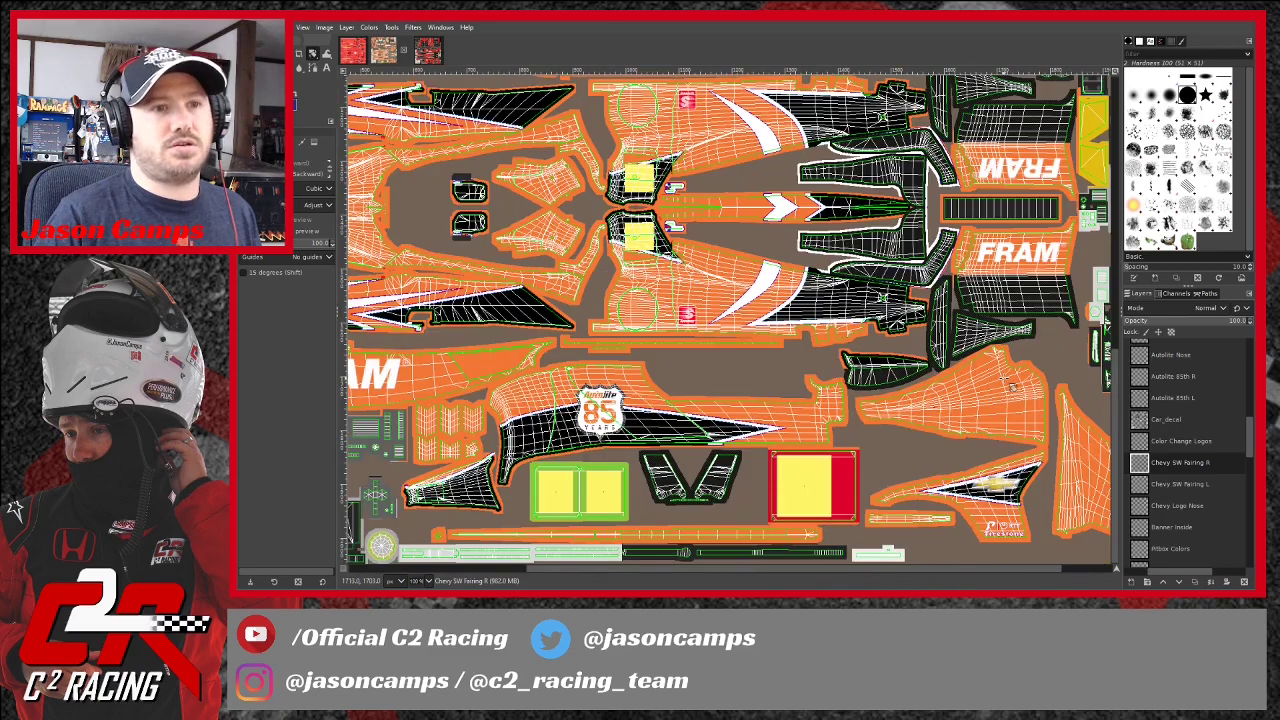
scroll(1005, 380, "up", 3)
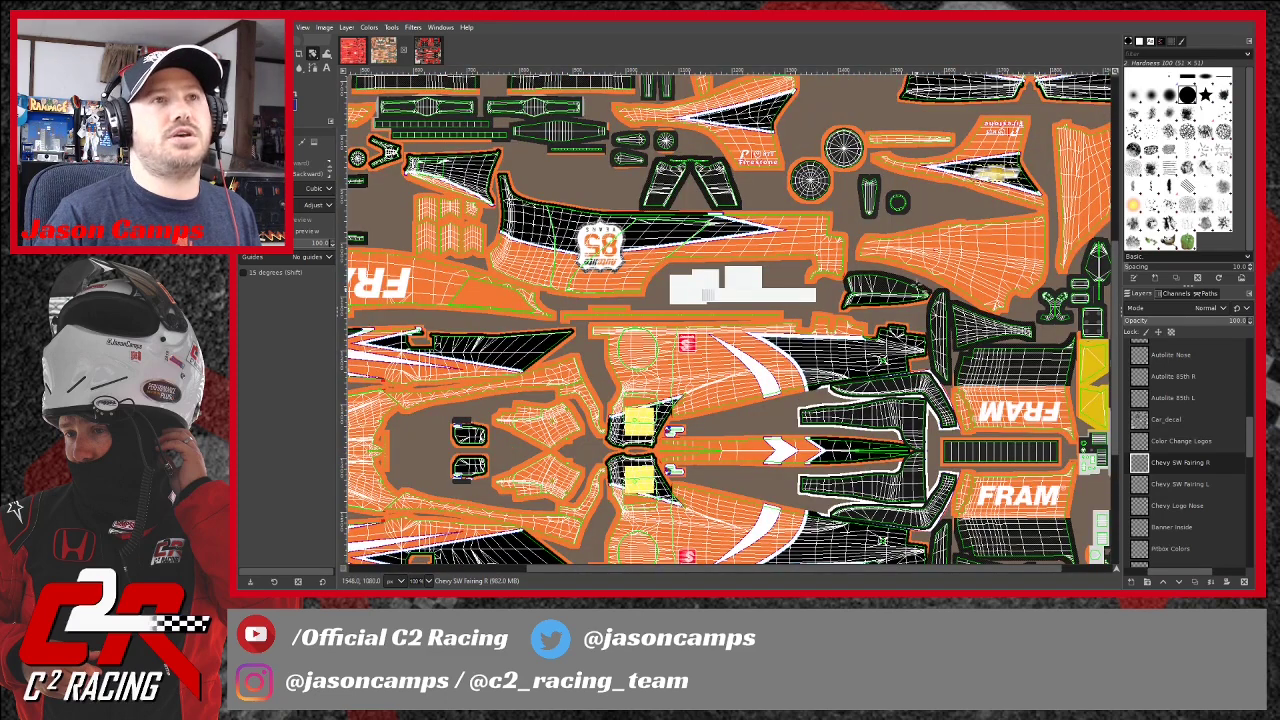
left_click(1199, 464)
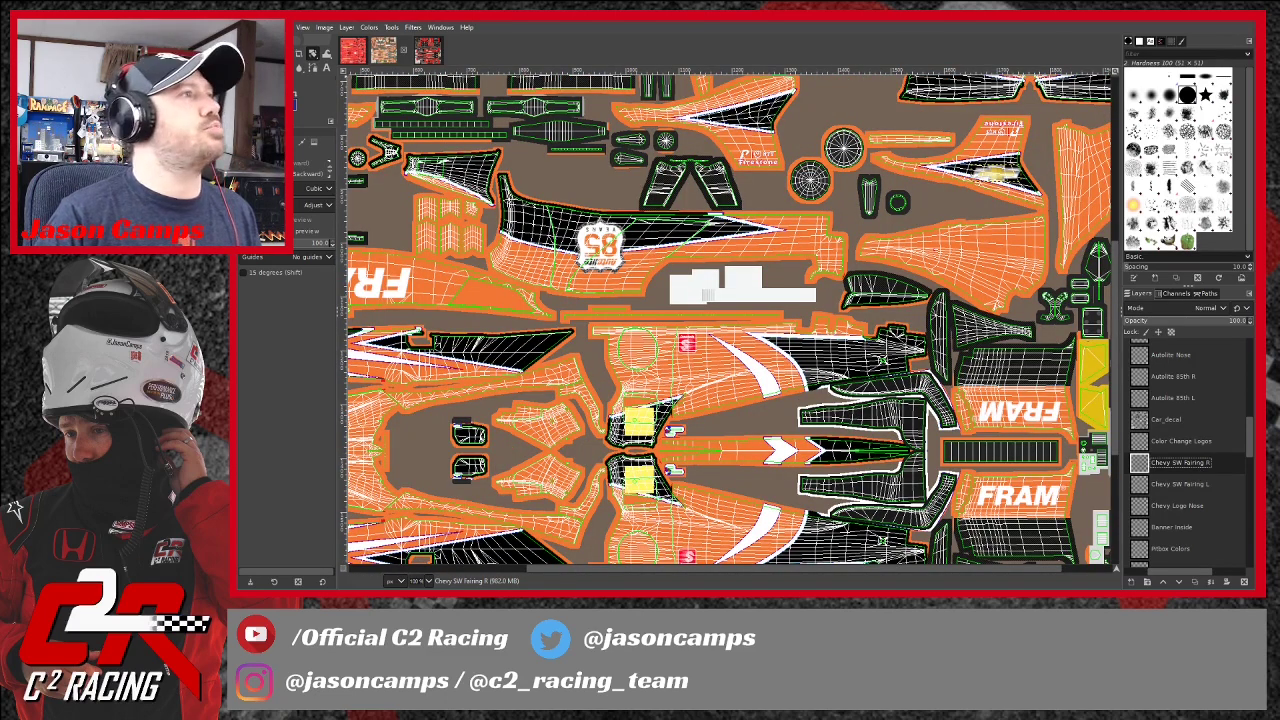
key("ctrl+s")
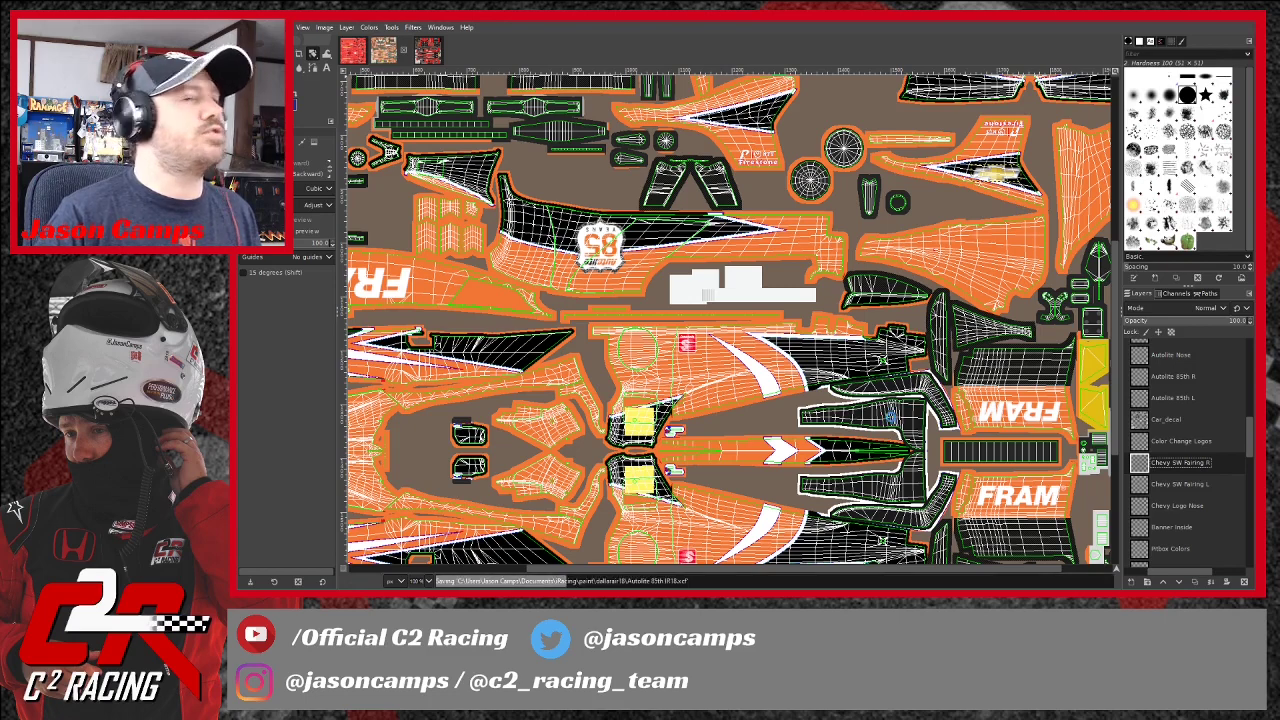
Add the Safety-Kleen logo image 1515118621201.png to the livery and move it toward the lower side panels of the template.
scroll(845, 375, "down", 3)
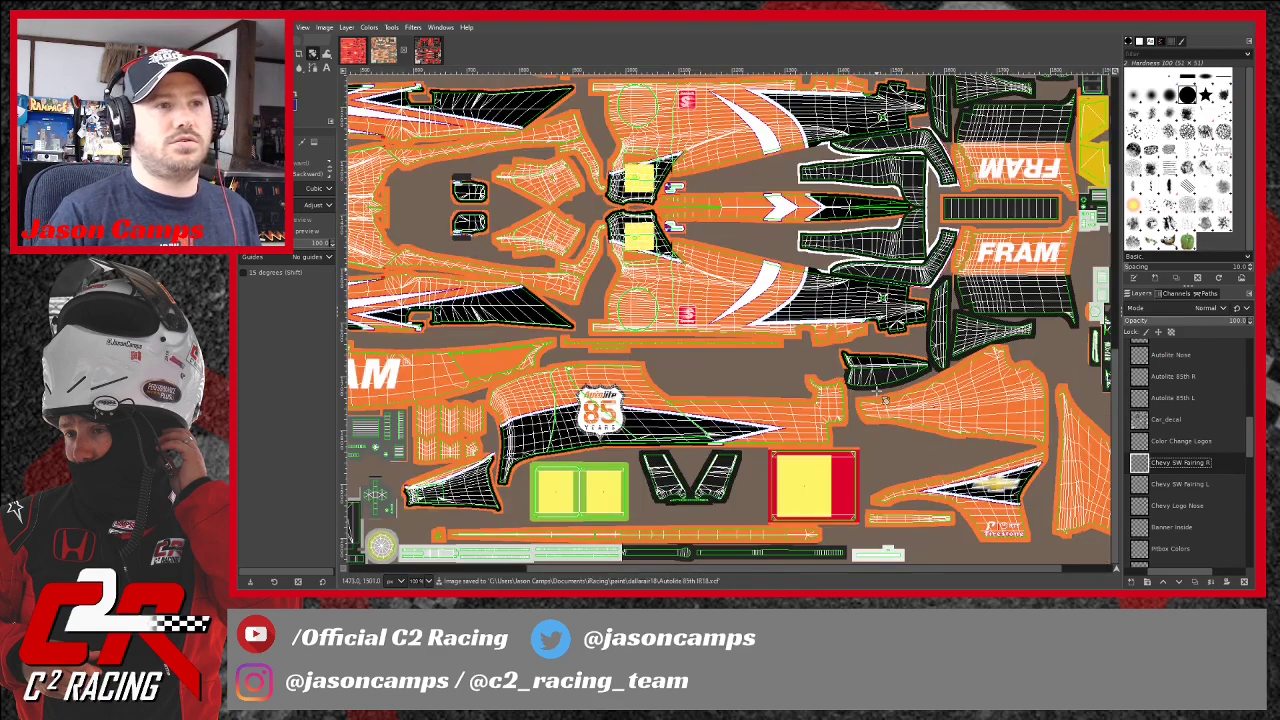
scroll(907, 409, "down", 1)
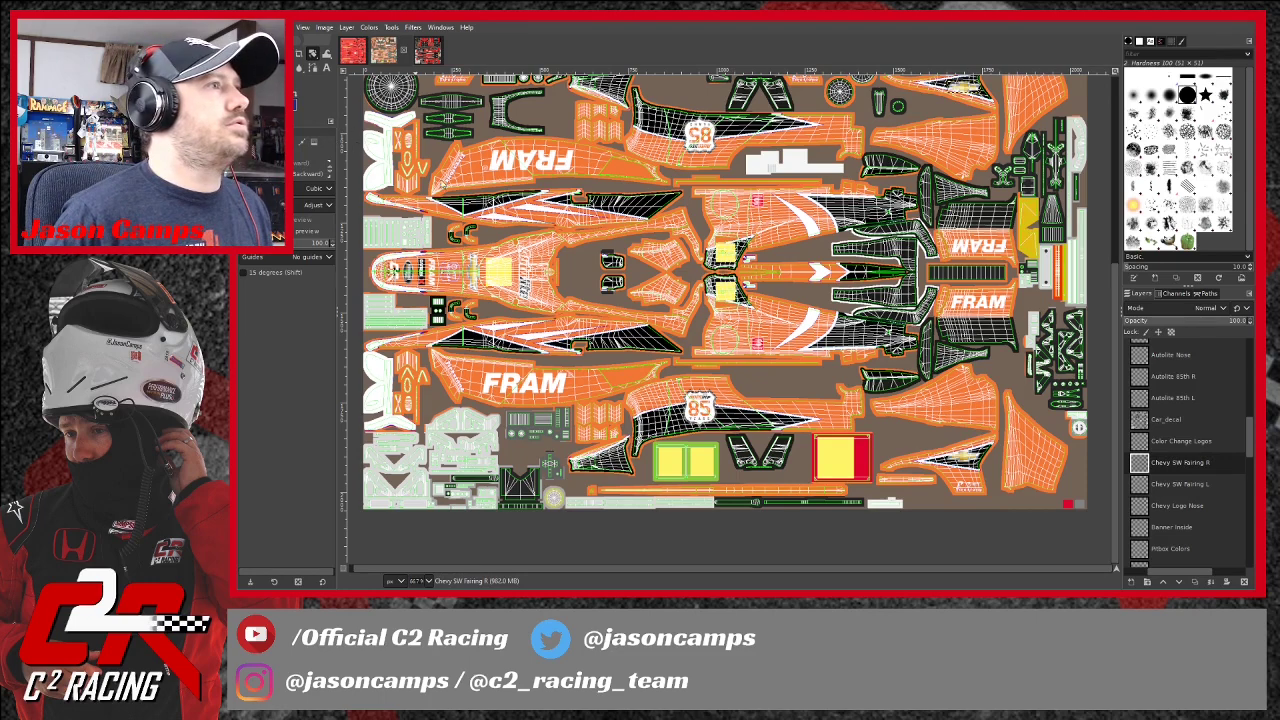
left_click_drag(671, 382, 671, 384)
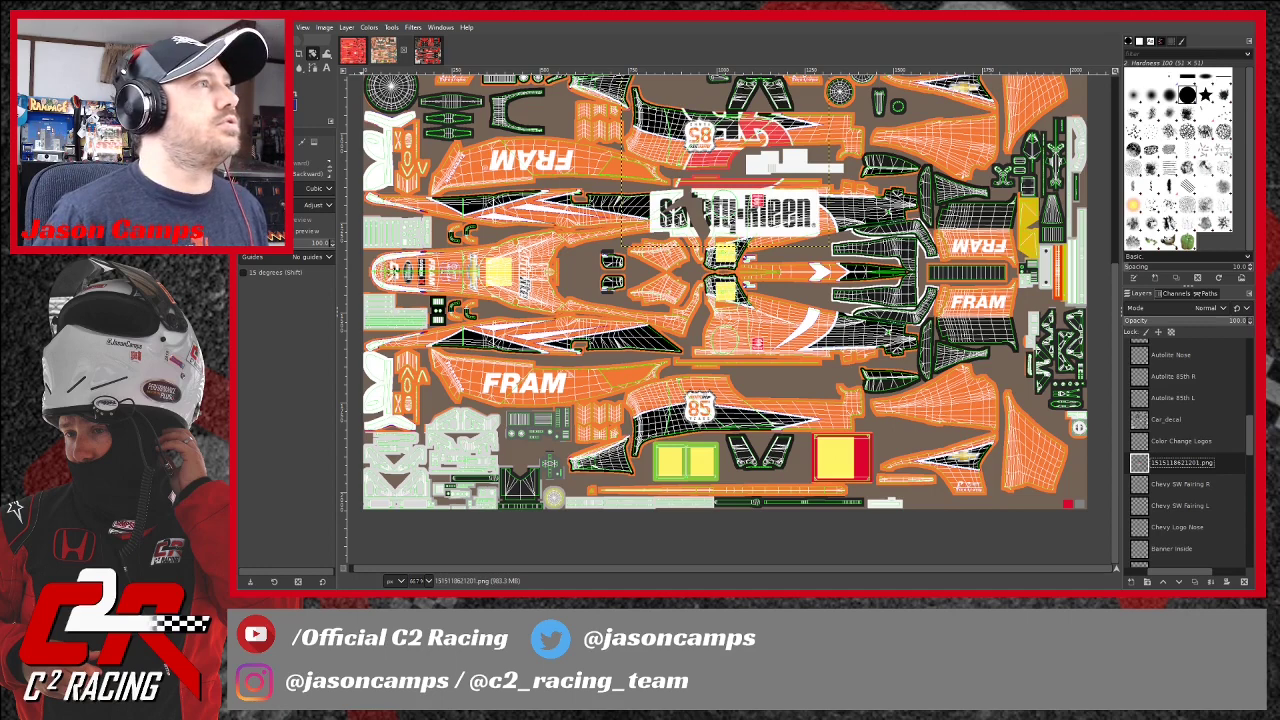
key("m")
left_click_drag(761, 129, 857, 364)
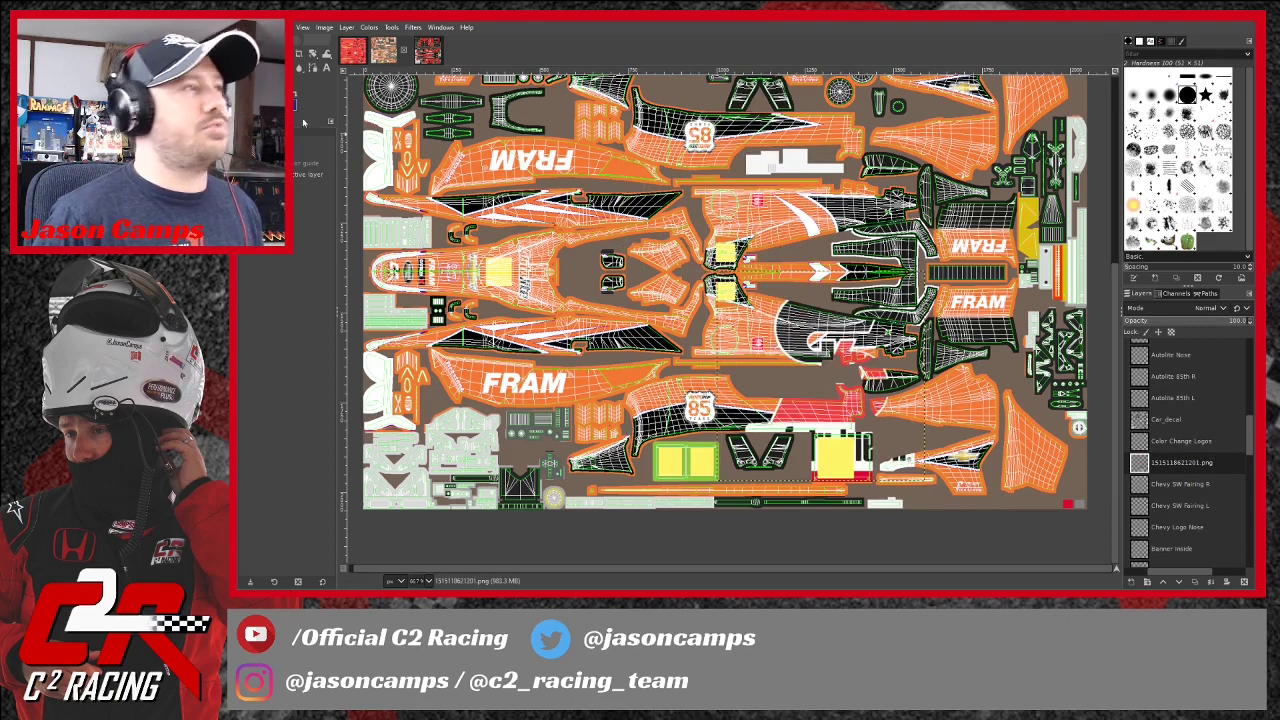
Scale the Safety-Kleen logo down to about 110 × 109 px and move it below the black triangle on the lower fairing.
left_click(313, 53)
left_click(822, 368)
left_click_drag(930, 484, 706, 300)
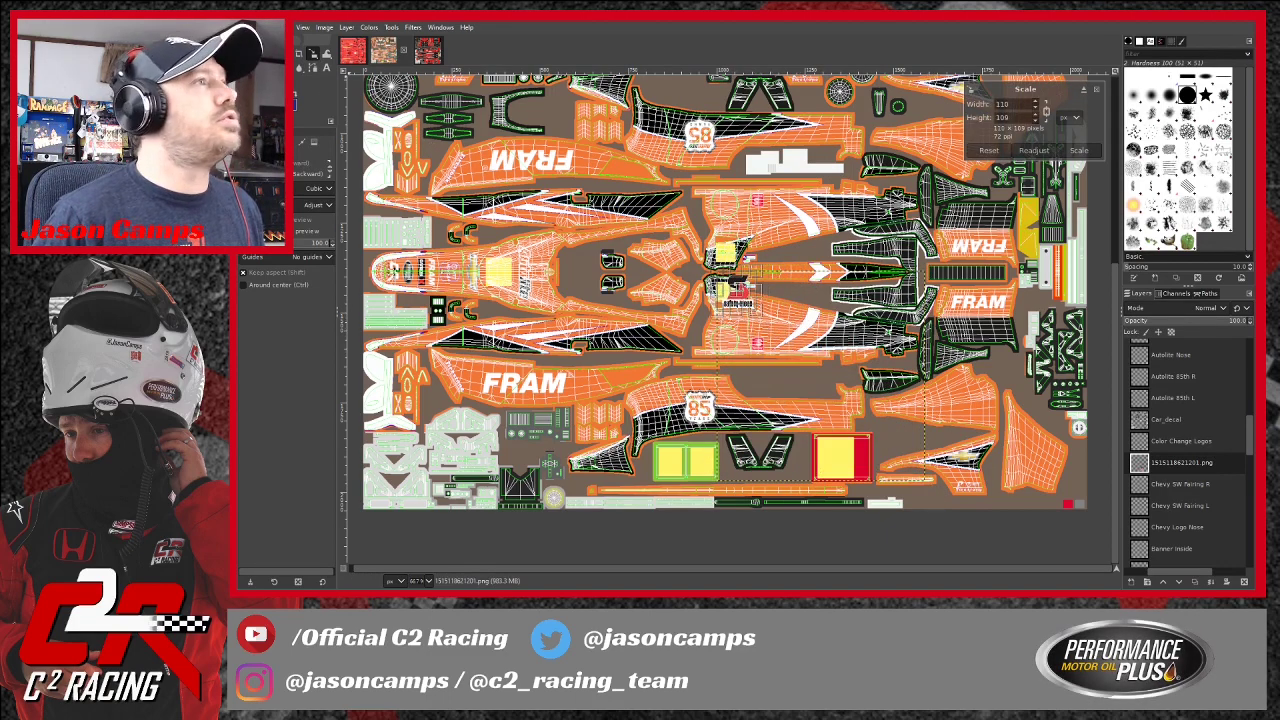
key("Return")
left_click_drag(738, 293, 962, 474)
Rename the imported Safety-Kleen logo layer SK L.
scroll(1206, 444, "up", 1)
double_click(1180, 380)
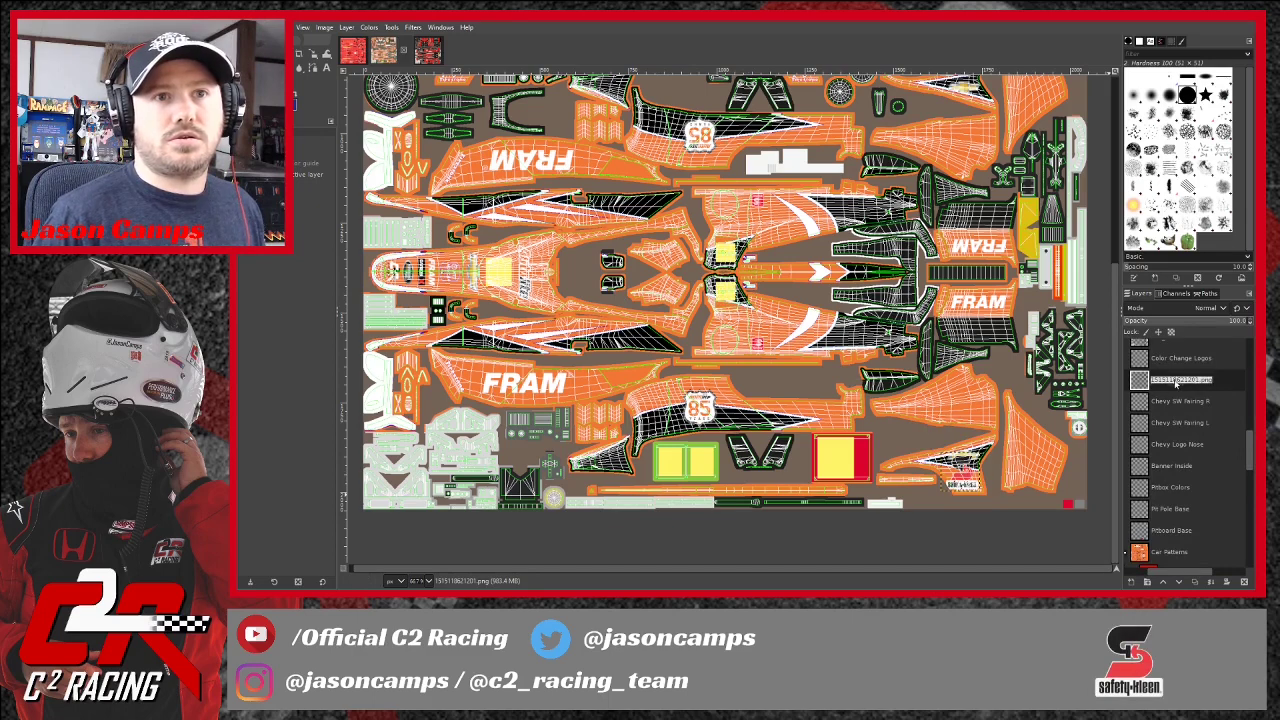
type("SK L")
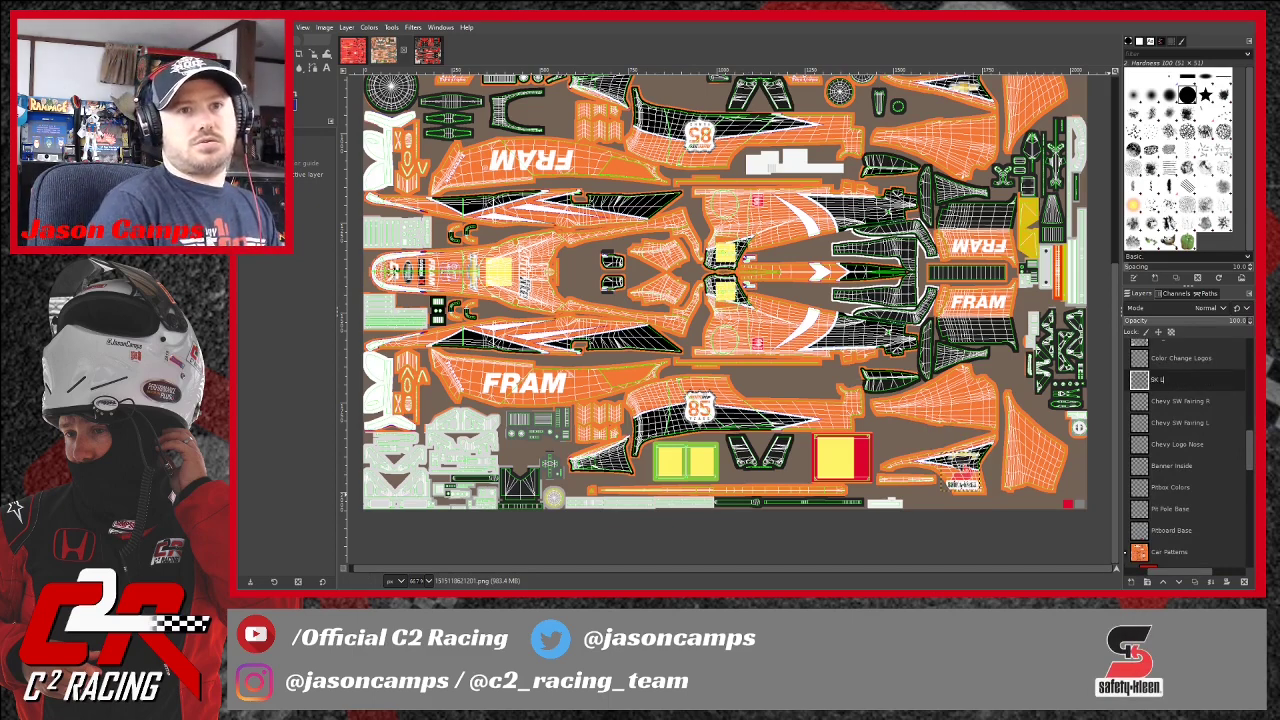
key("Return")
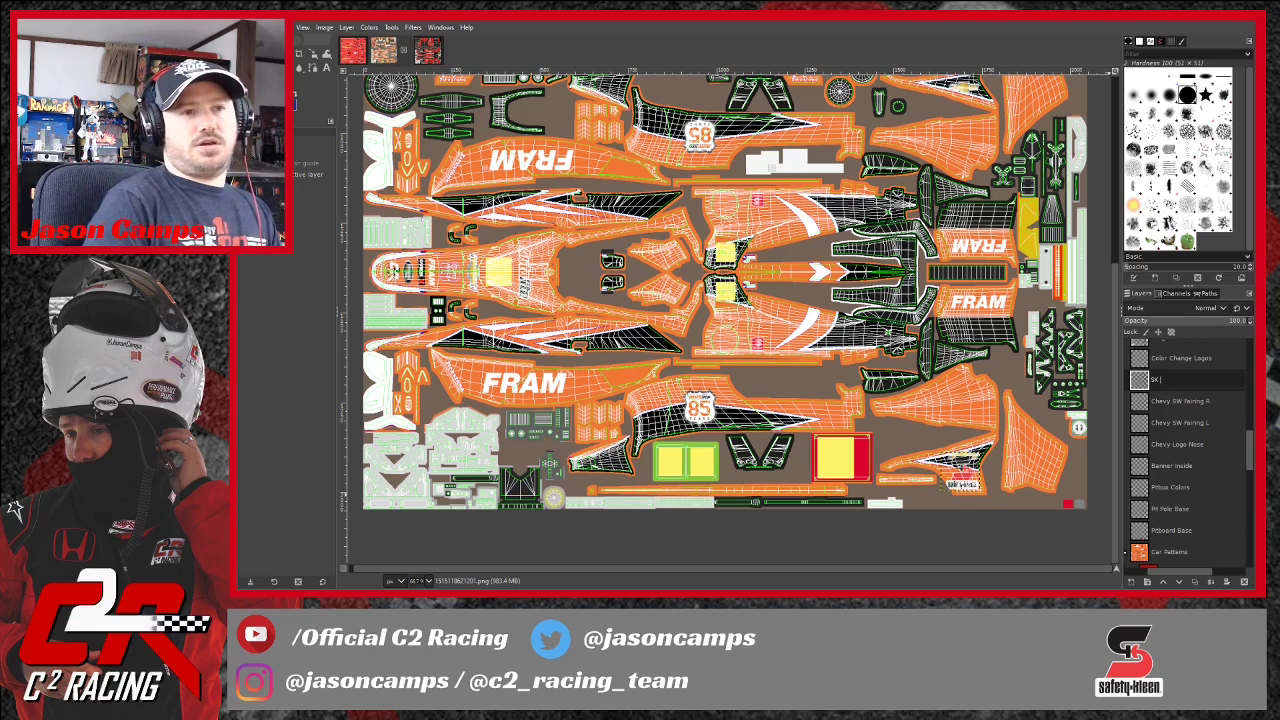
Rename the new logo layer as SK SW Fairing L.
type("SW Fairing ")
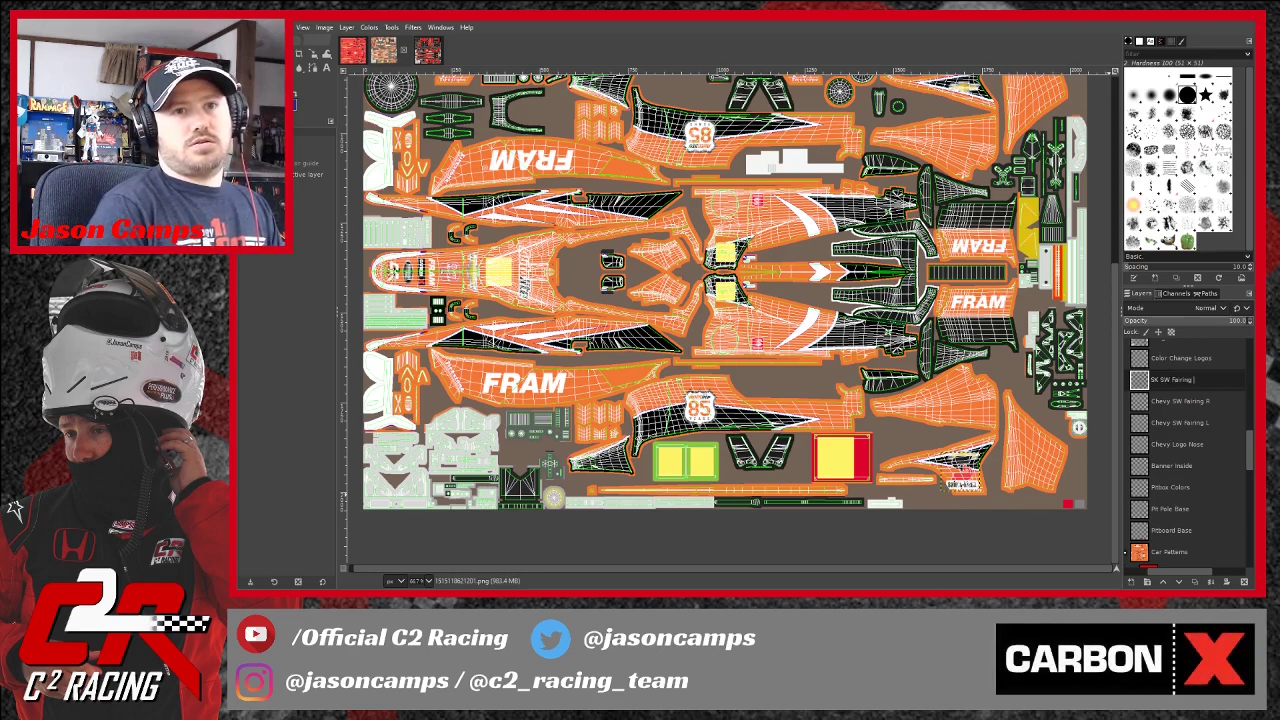
type("L")
key("Return")
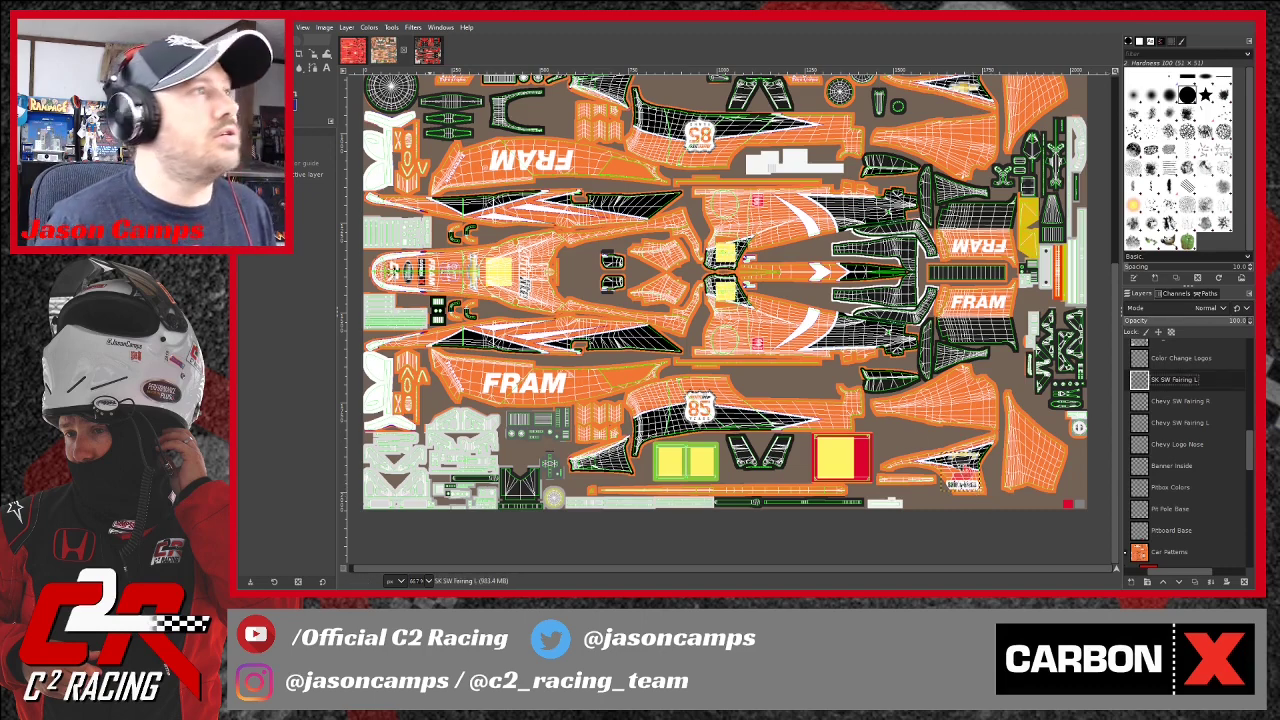
Scale down the Safety-Kleen logo and place it on the lower fairing, between the Chevy and Firestone logos.
left_click(313, 53)
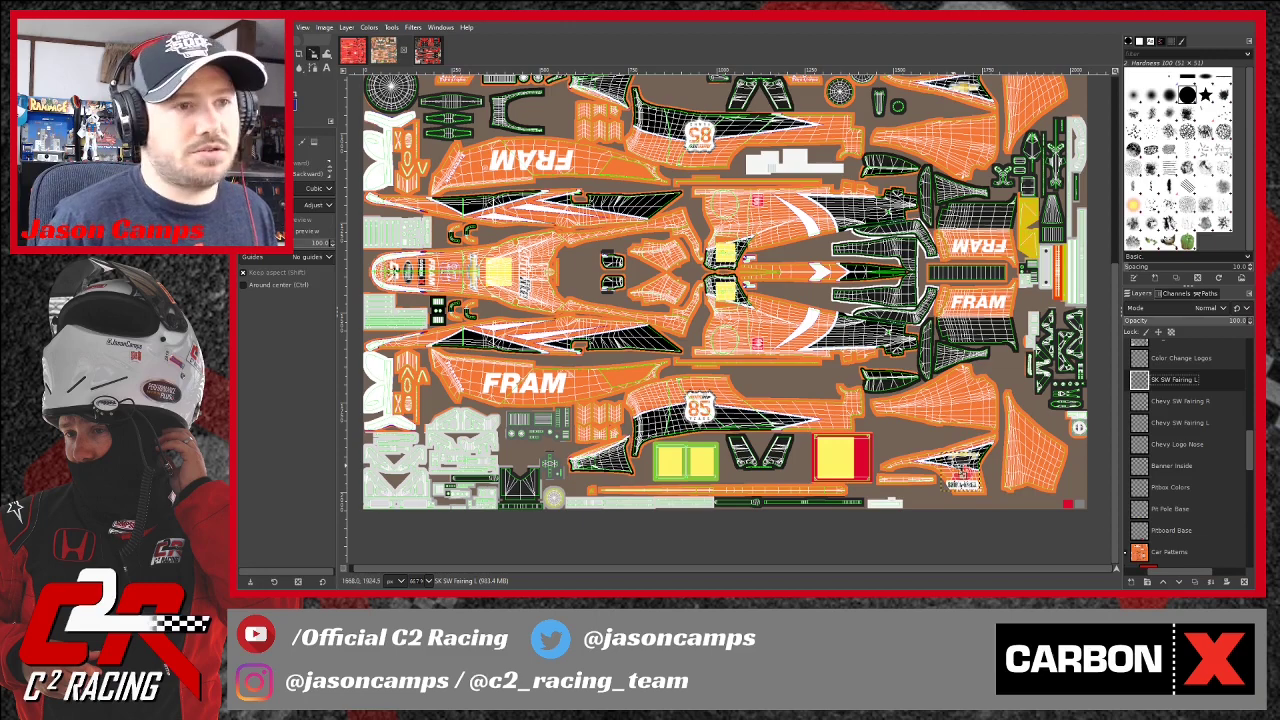
left_click(956, 470)
left_click_drag(982, 500, 971, 488)
left_click(243, 53)
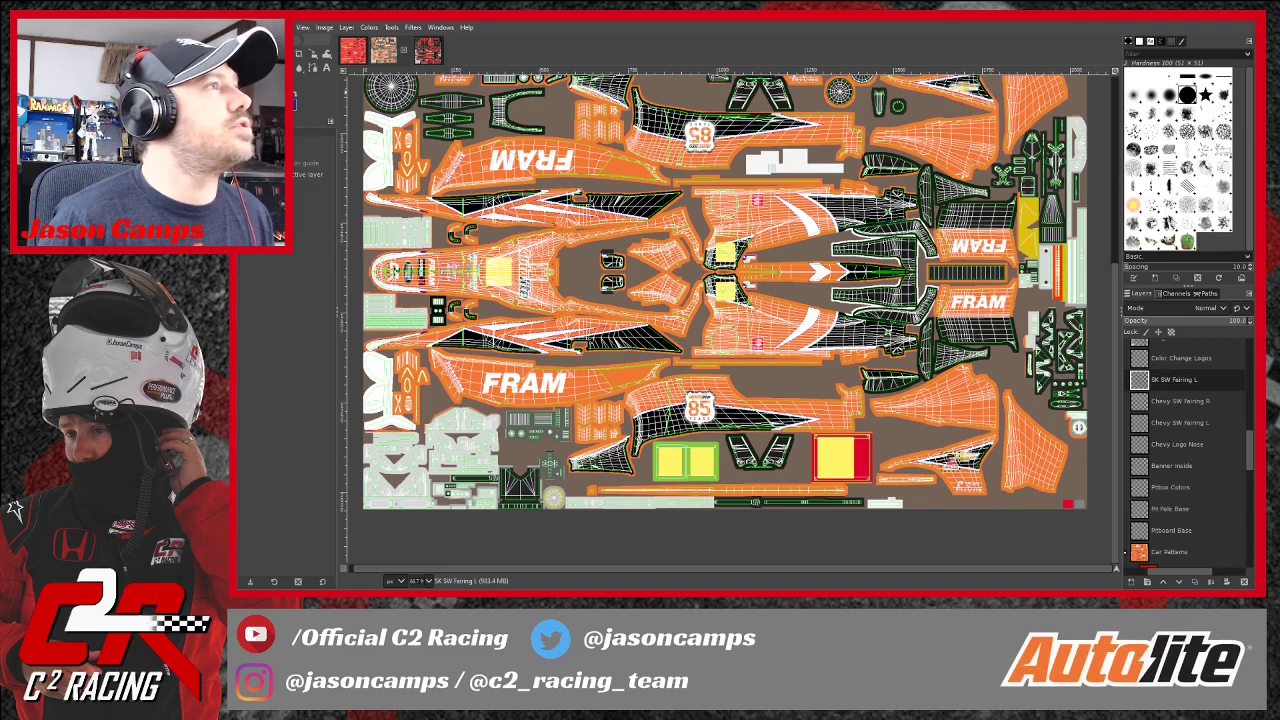
left_click_drag(957, 467, 972, 478)
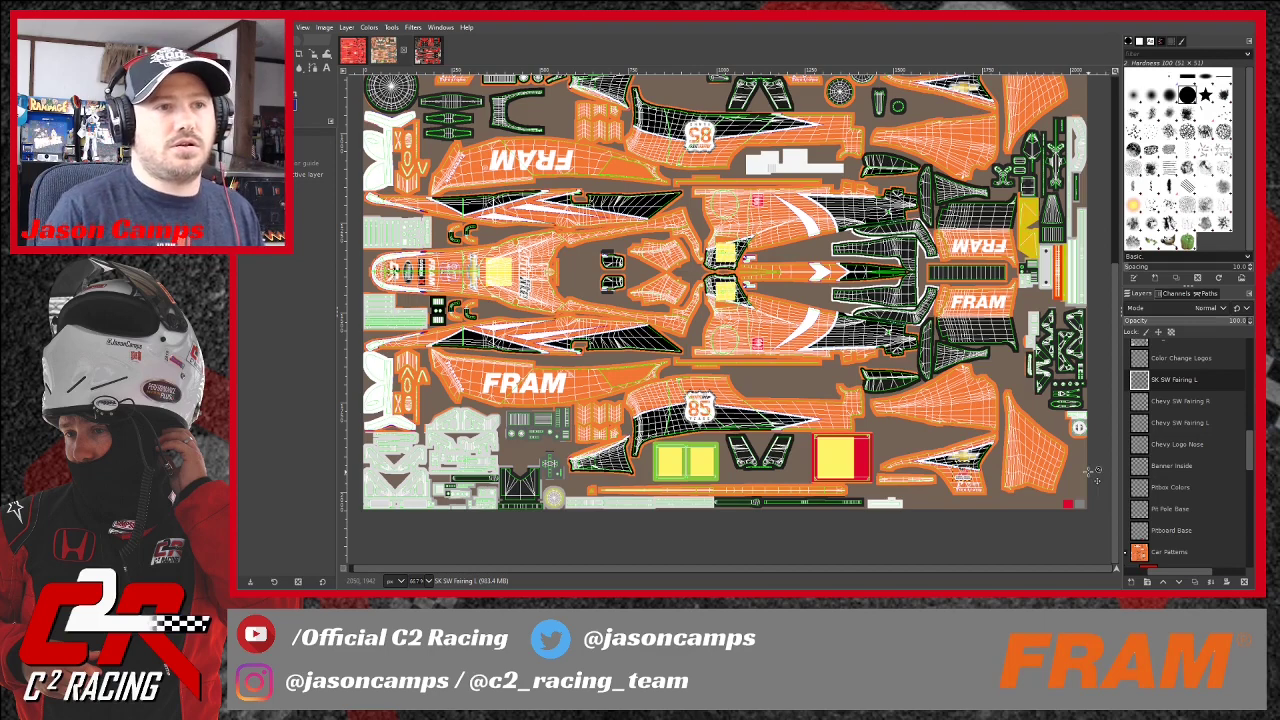
Select the Chevy SW Fairing L layer and shift the Chevy logo slightly up on the lower fairing.
scroll(970, 495, "up", 3)
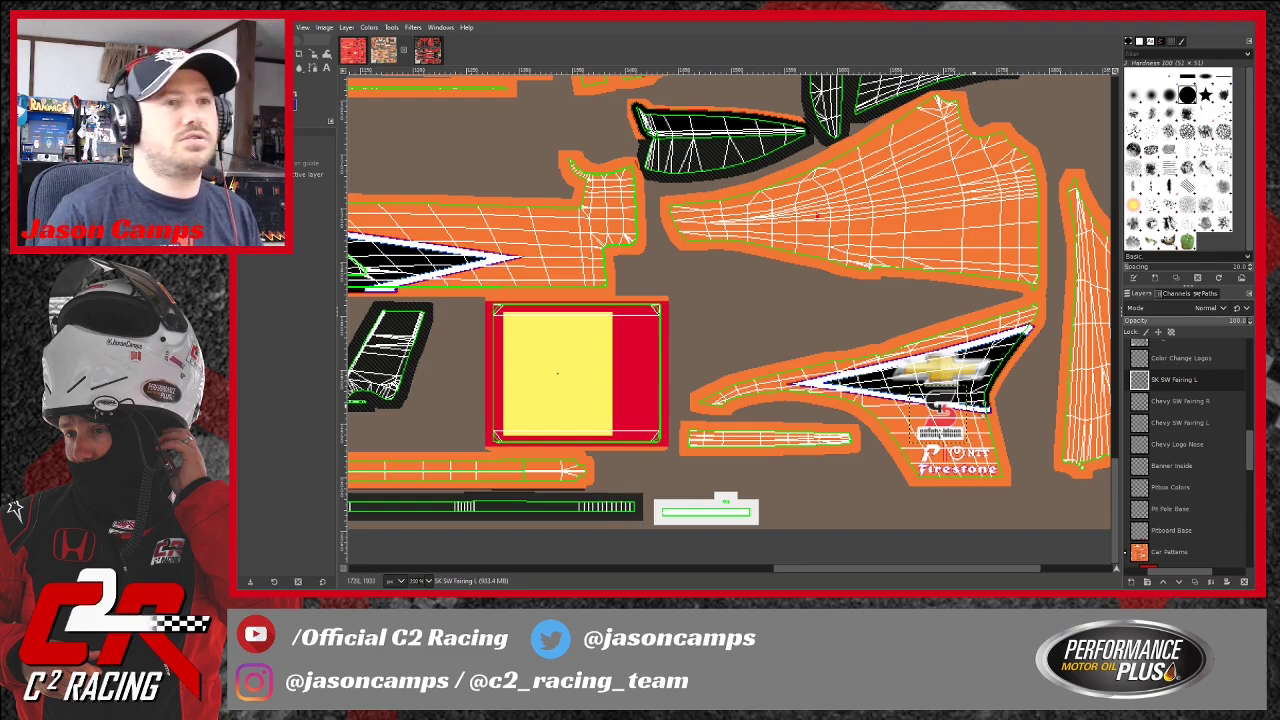
left_click(1185, 401)
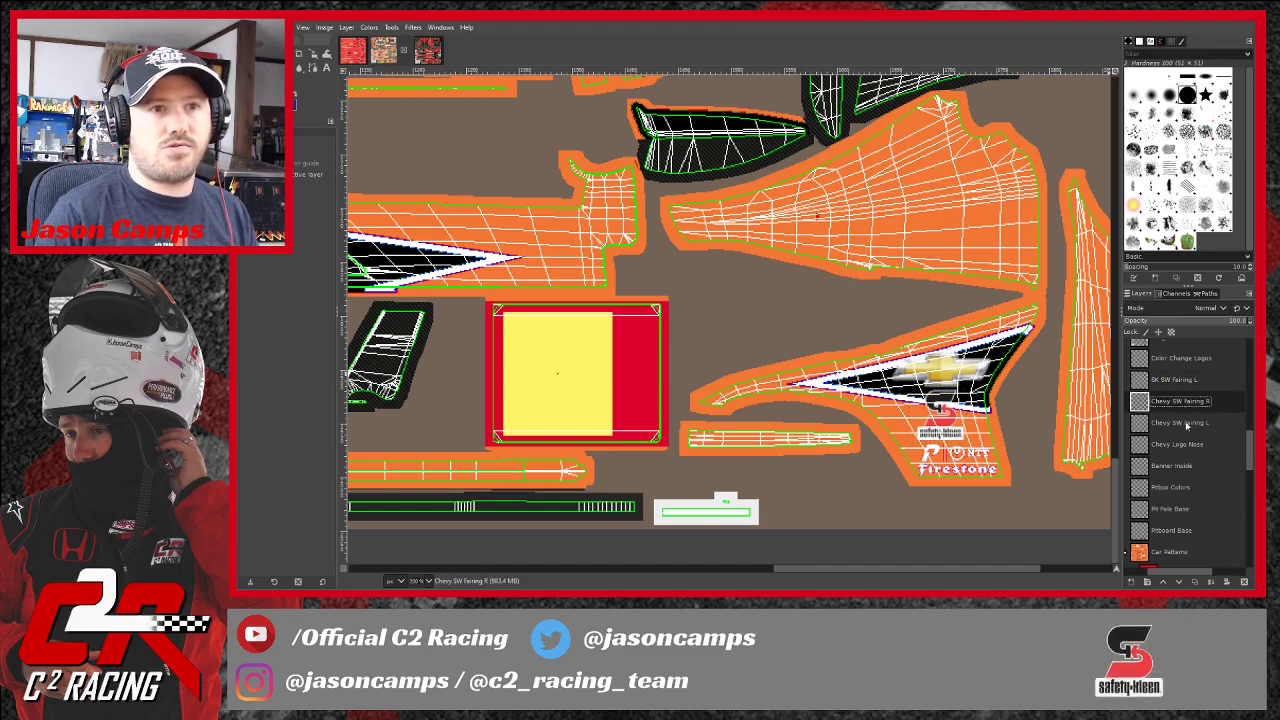
left_click(1186, 423)
left_click_drag(958, 368, 954, 364)
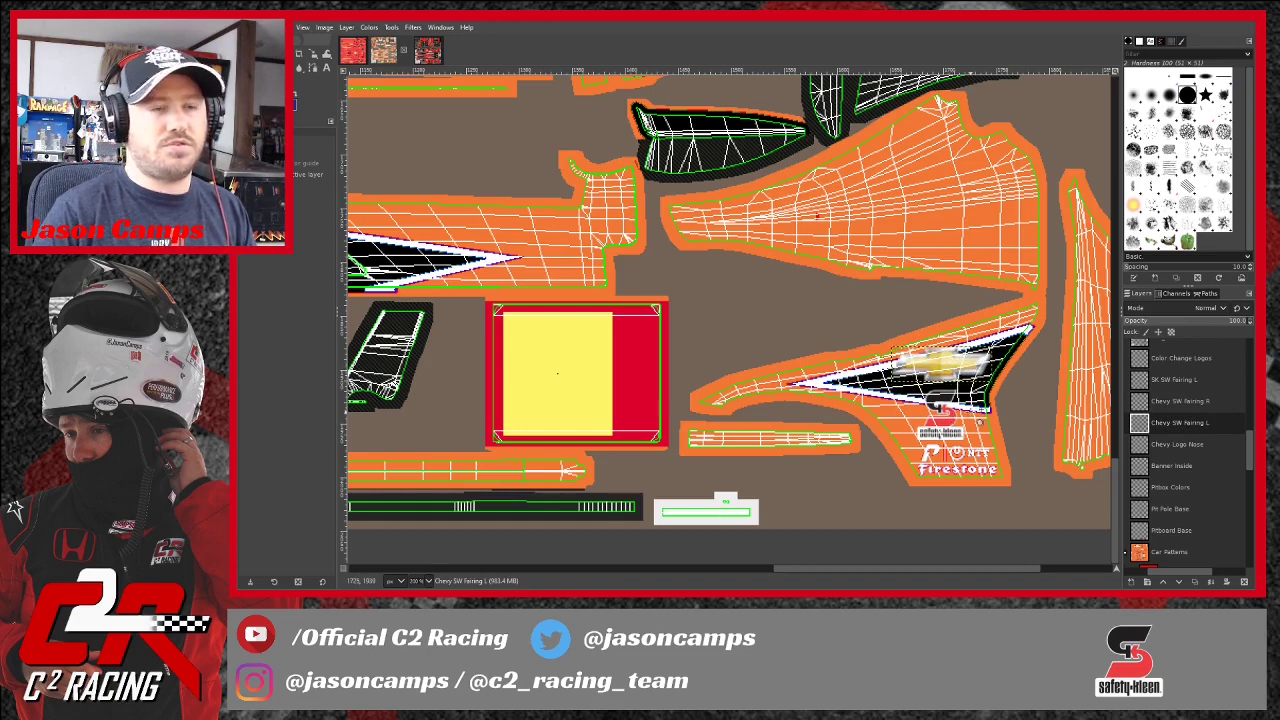
Scale the SK SW Fairing L logo to about 59 × 59 px with its proportions kept.
left_click(1172, 381)
key("shift+s")
left_click(945, 405)
mouse_move(977, 393)
left_mouse_down()
mouse_move(968, 386)
mouse_move(980, 384)
left_mouse_up()
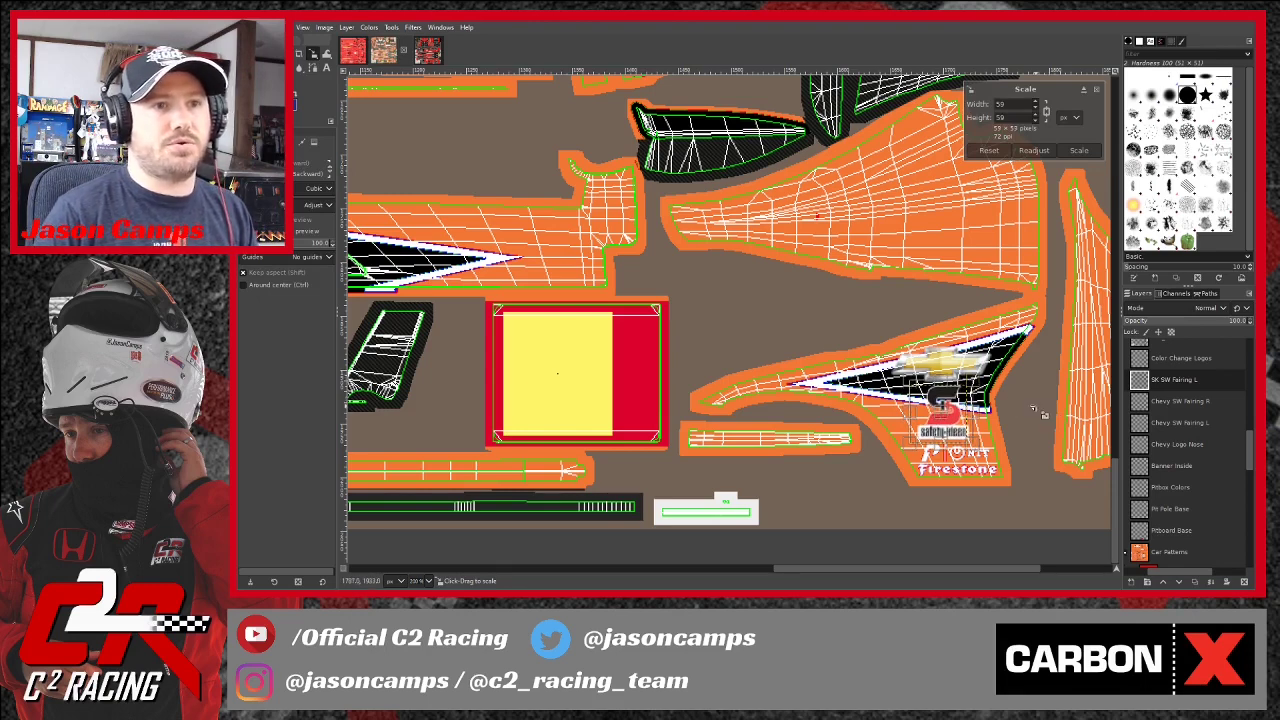
Nudge the SK SW Fairing L logo sideways until it sits centred above the NTT and Firestone logos.
key("m")
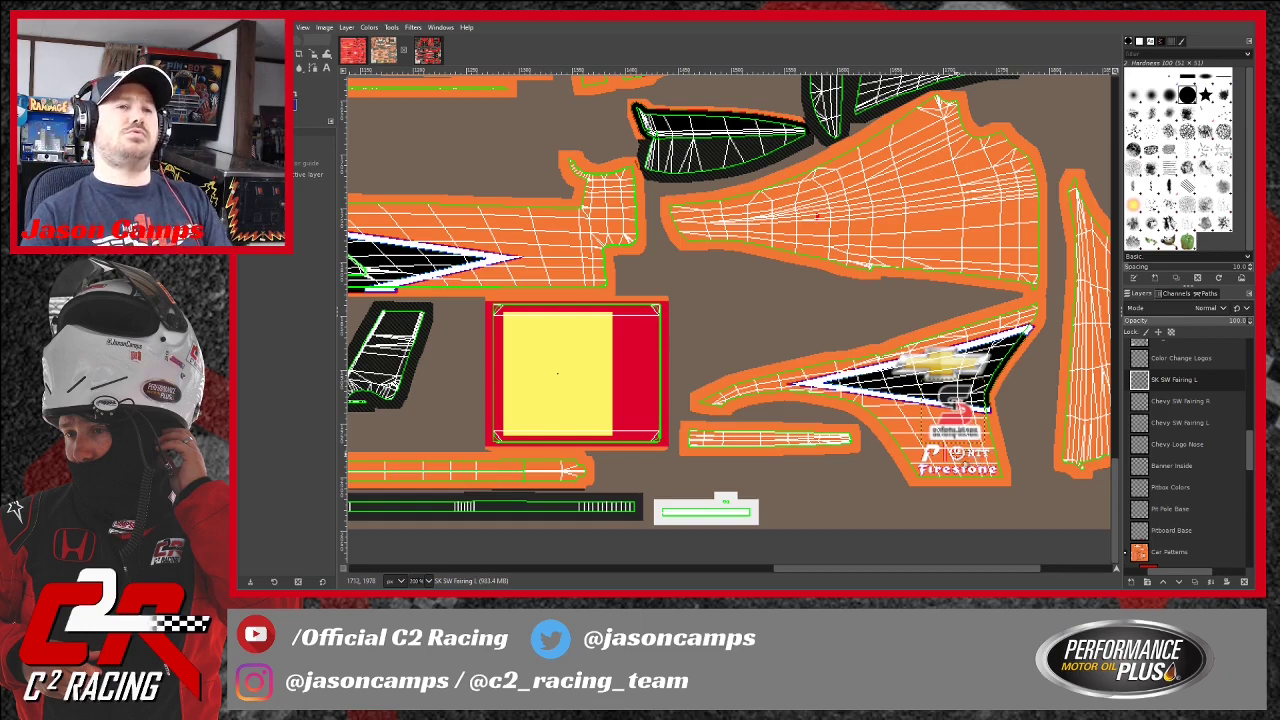
key("Left")
key("Left")
key("Left")
key("Left")
key("Left")
key("Left")
key("Left")
key("Left")
key("Left")
key("Left")
key("Left")
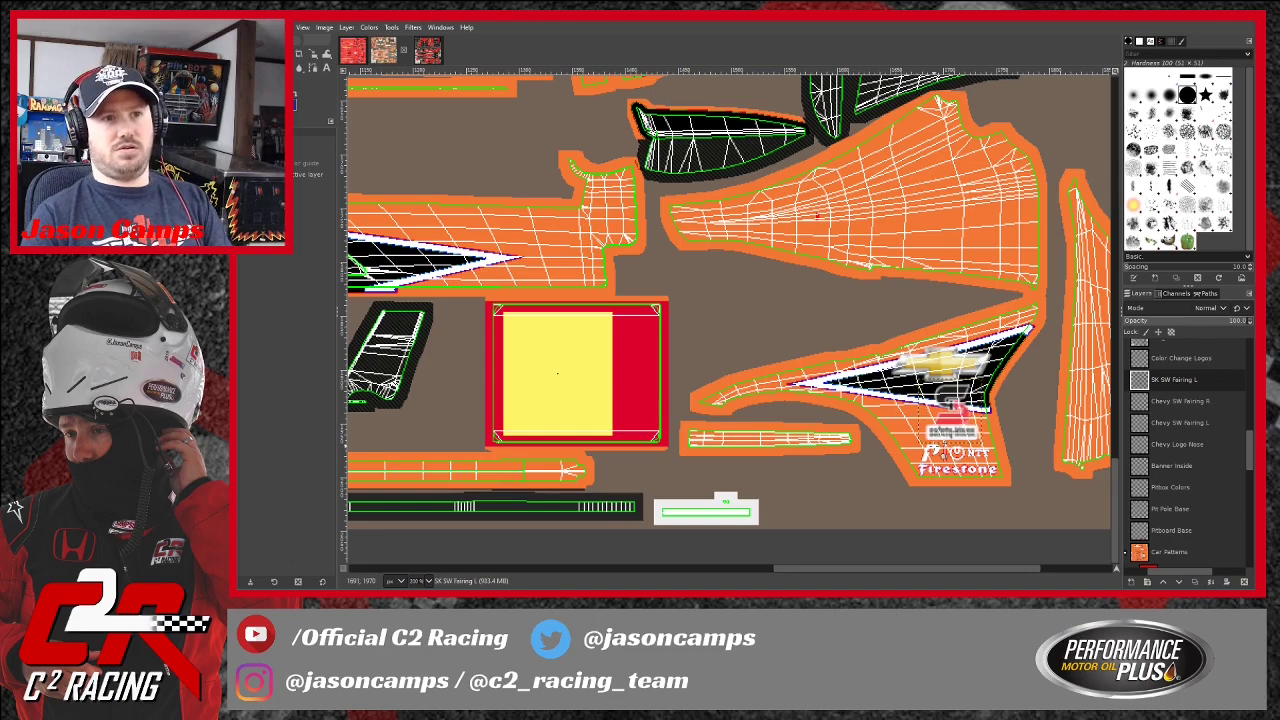
key("Right")
key("Right")
key("Right")
key("Right")
key("Right")
key("Right")
key("Right")
key("Right")
key("Right")
key("Right")
key("Right")
key("Right")
key("Right")
key("Right")
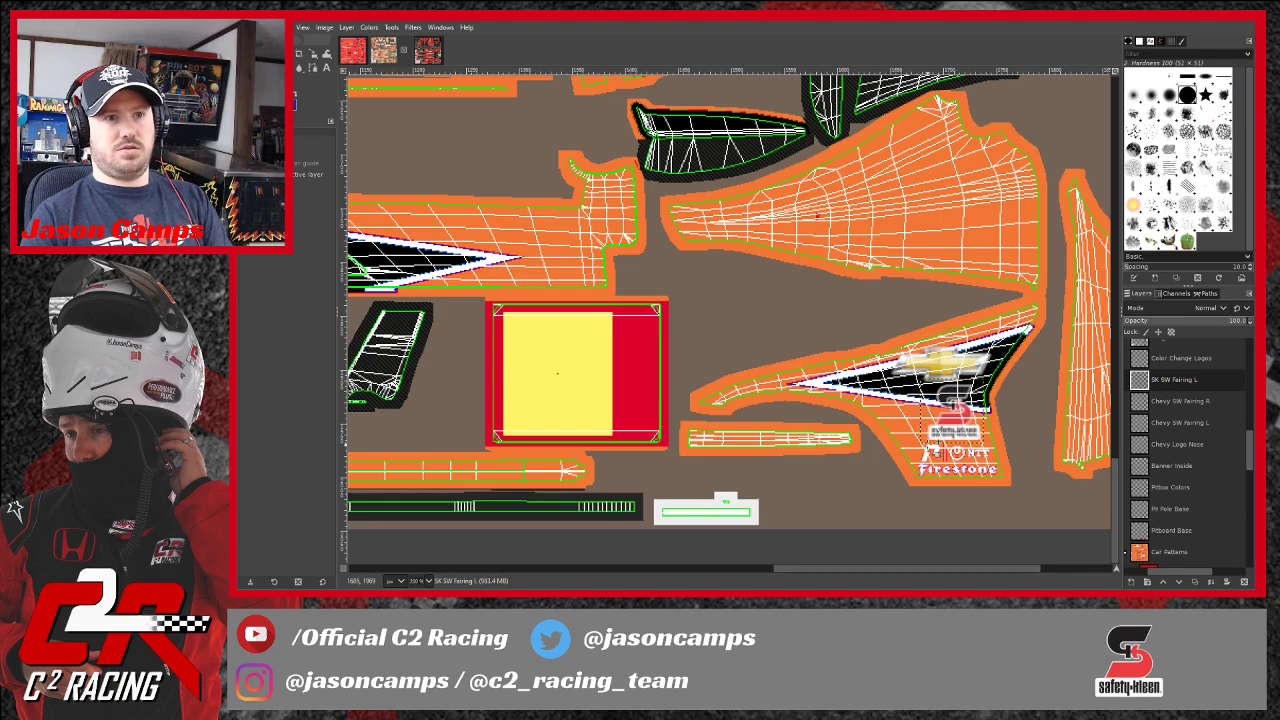
Select the Chevy SW Fairing L layer and nudge the Chevy logo slightly toward the wide end of the fairing's black area.
left_click(1189, 428)
left_click(998, 380)
key("Right")
key("Right")
key("Right")
key("Right")
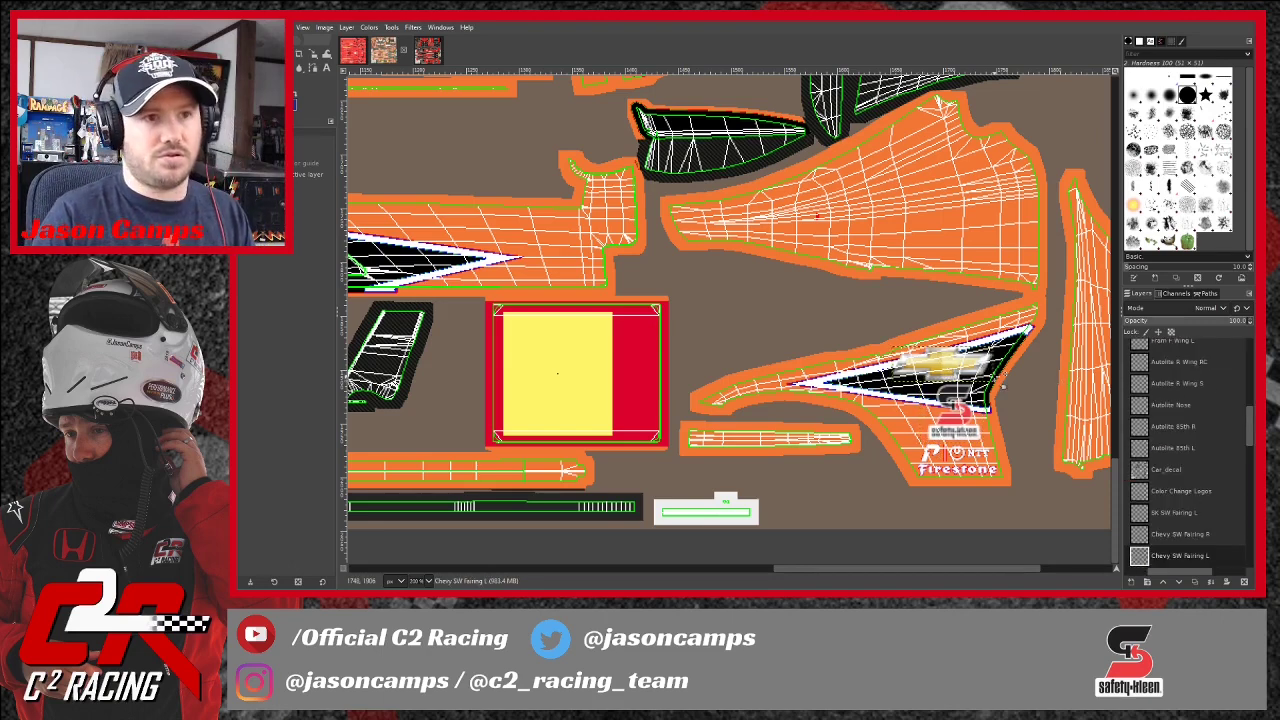
key("Right")
key("Right")
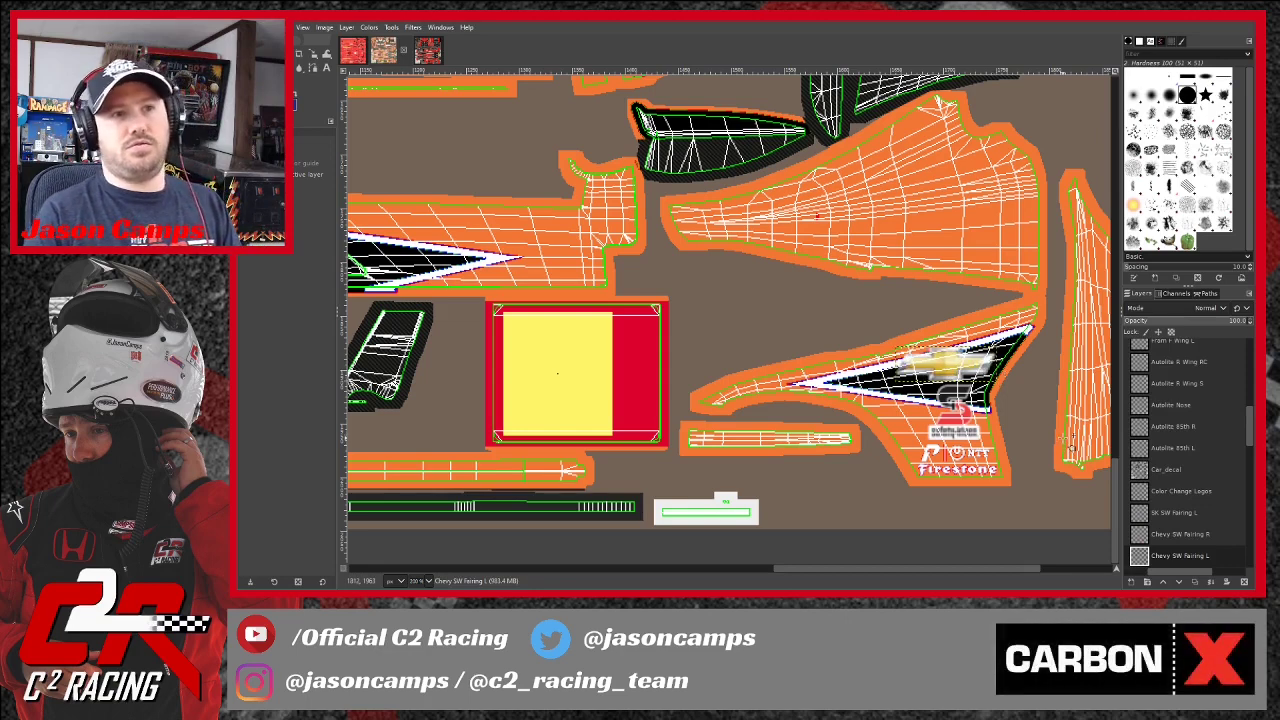
key("Right")
key("Right")
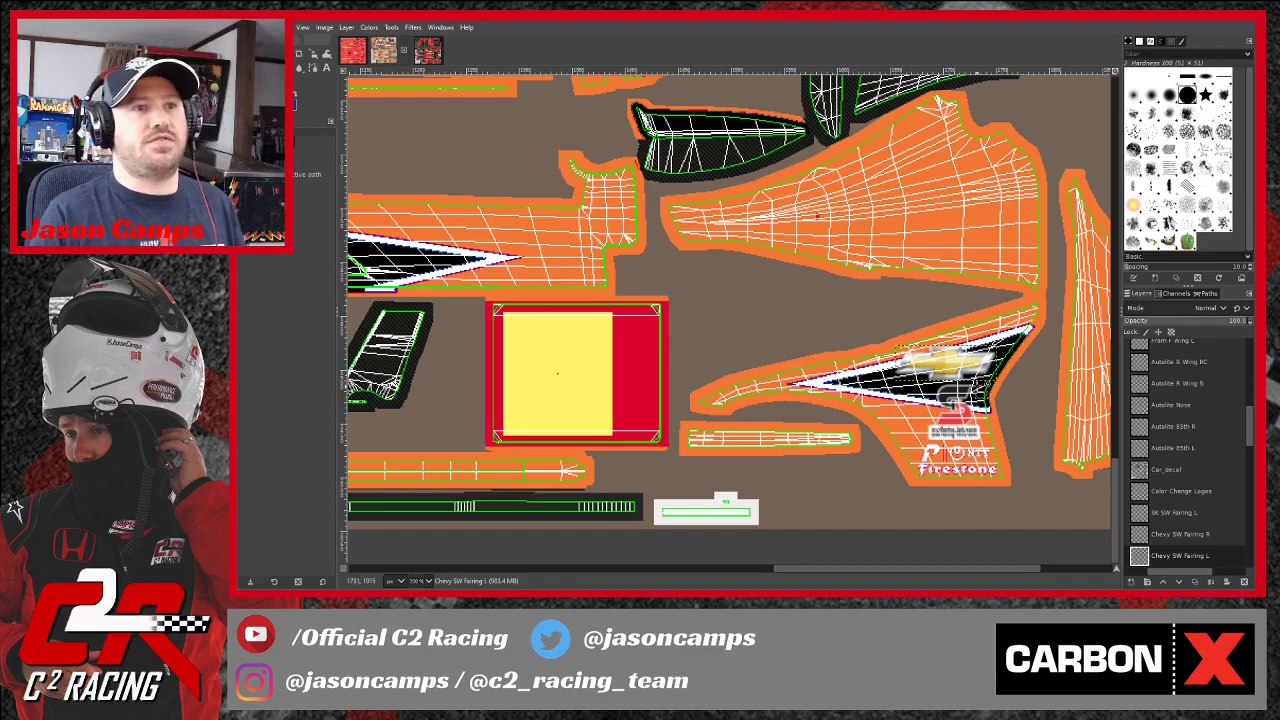
Nudge the Chevy SW Fairing R logo down on the upper, inverted fairing, away from its Firestone logo.
scroll(1005, 378, "down", 3)
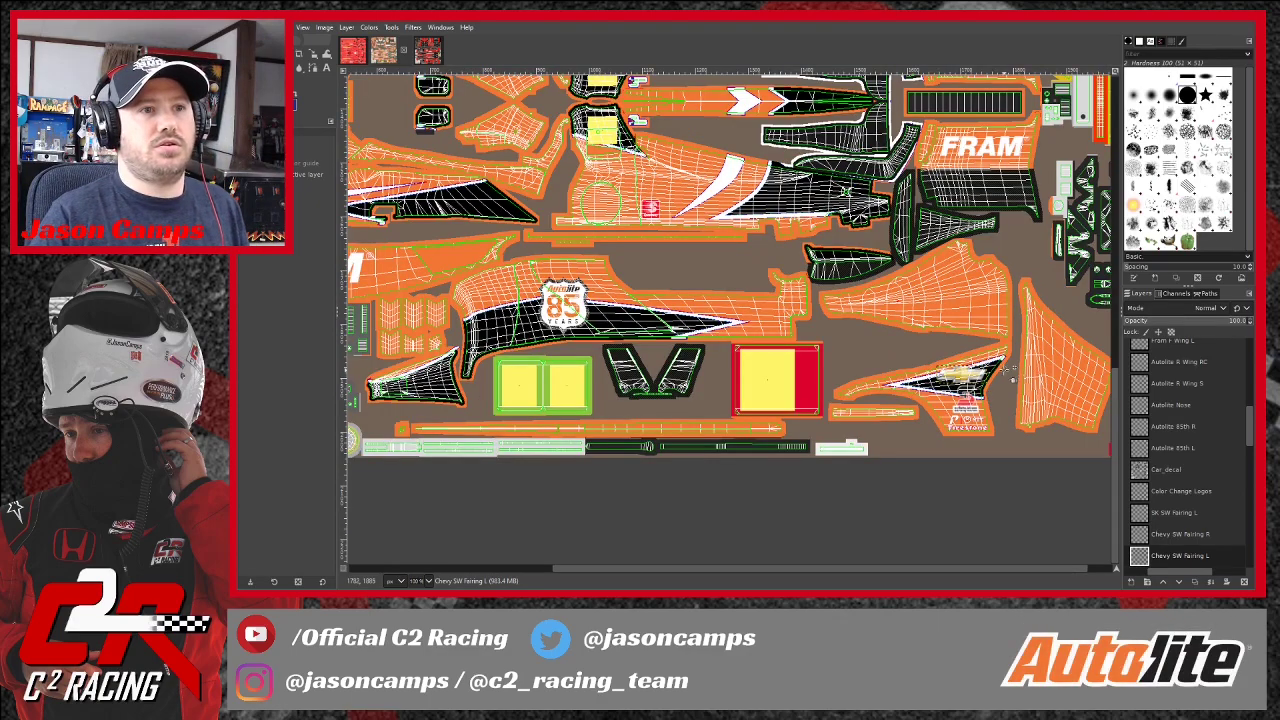
scroll(986, 390, "up", 10)
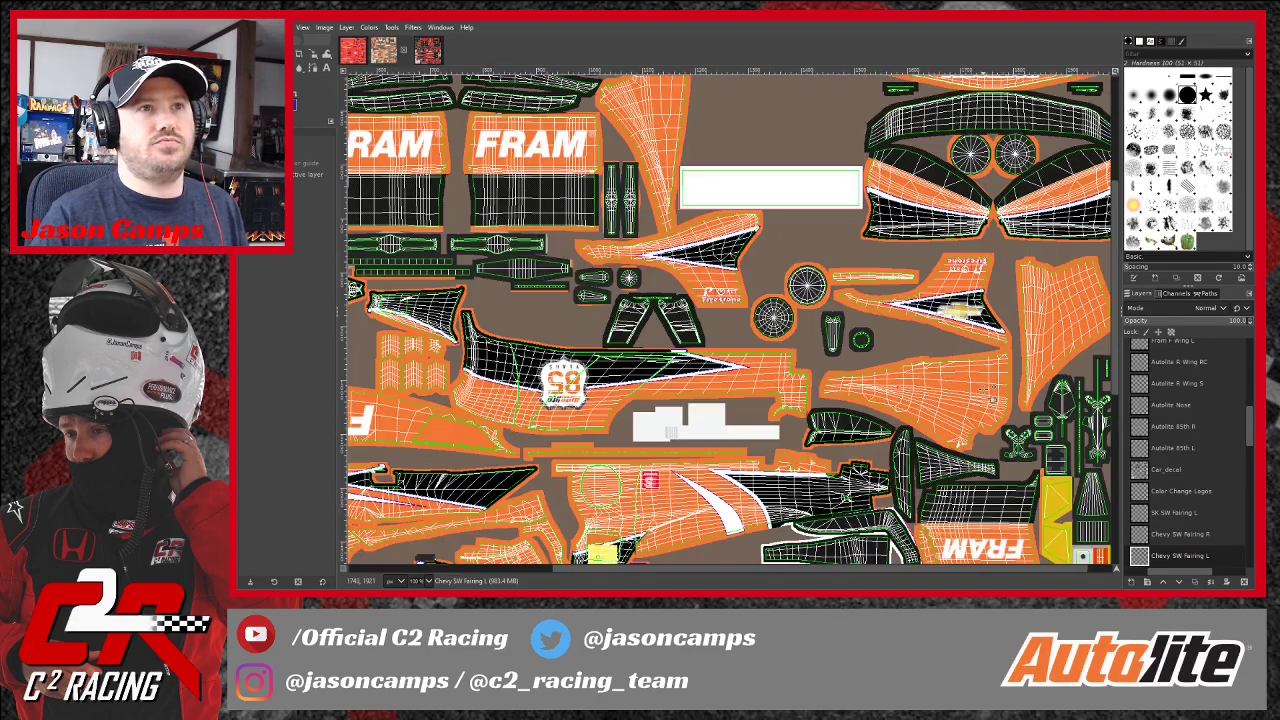
scroll(973, 326, "up", 5)
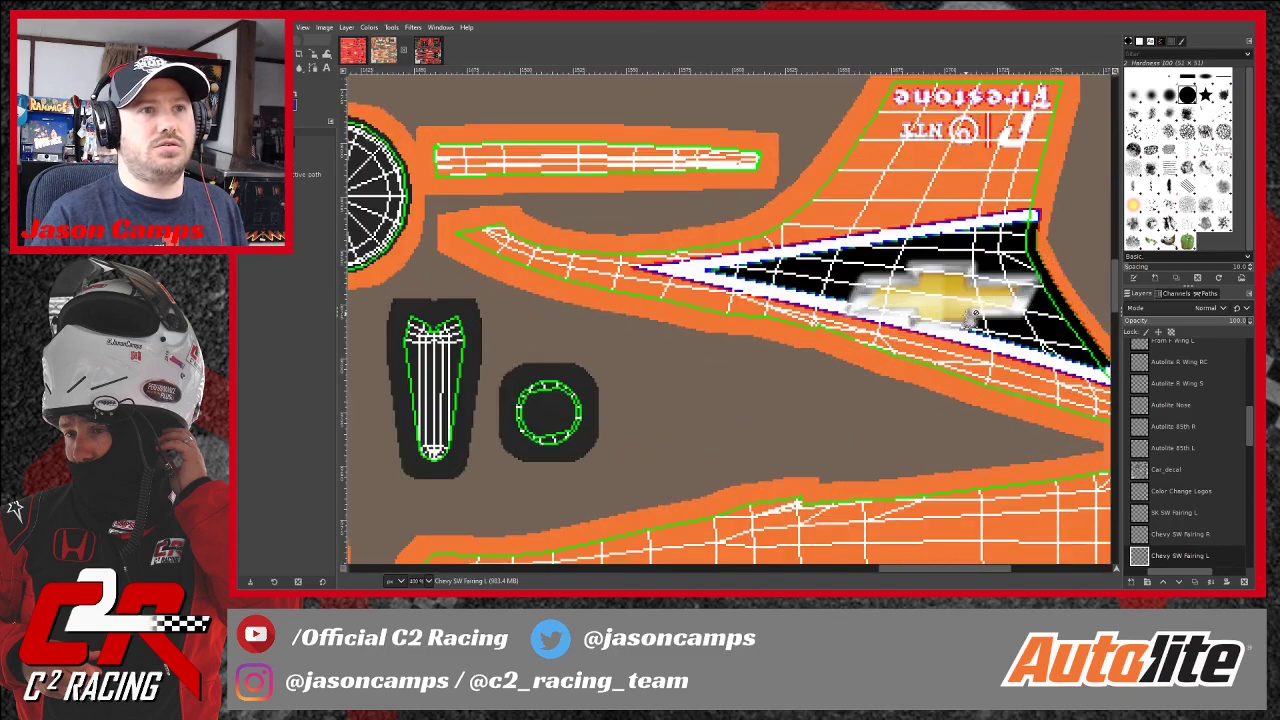
left_click(1184, 537)
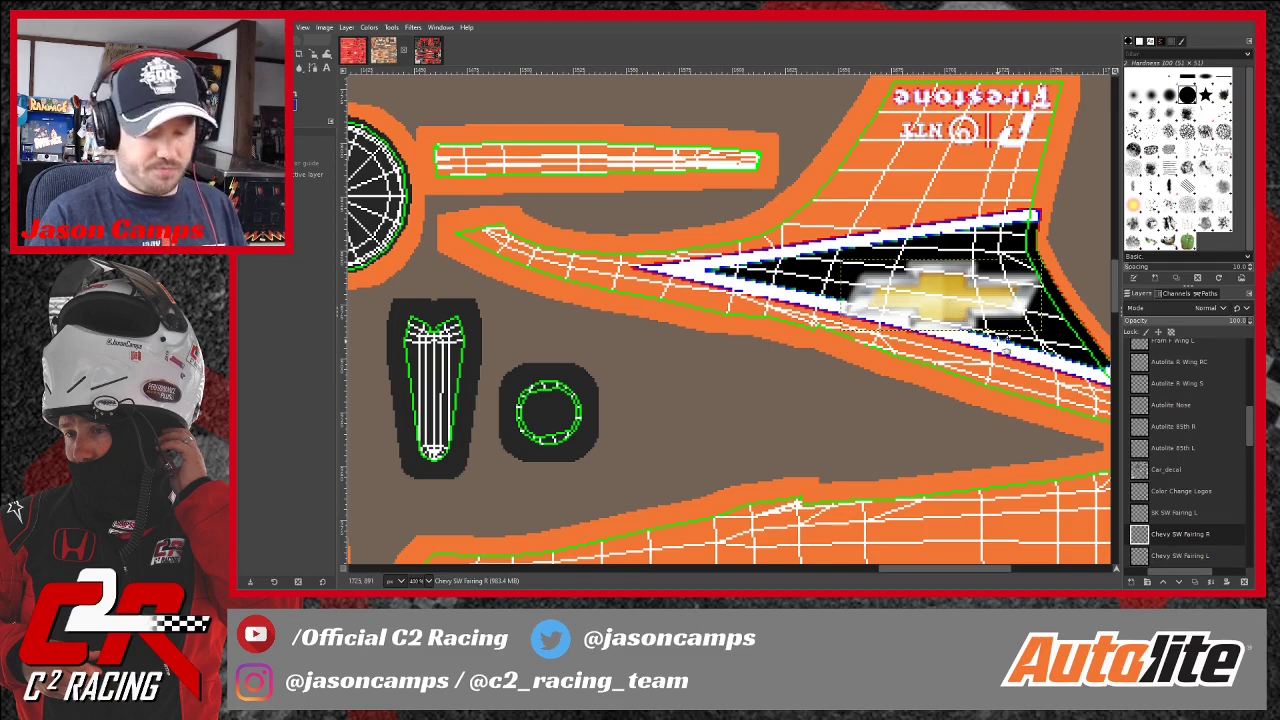
key("Down")
key("Down")
key("Down")
key("Down")
key("Down")
key("Down")
key("Down")
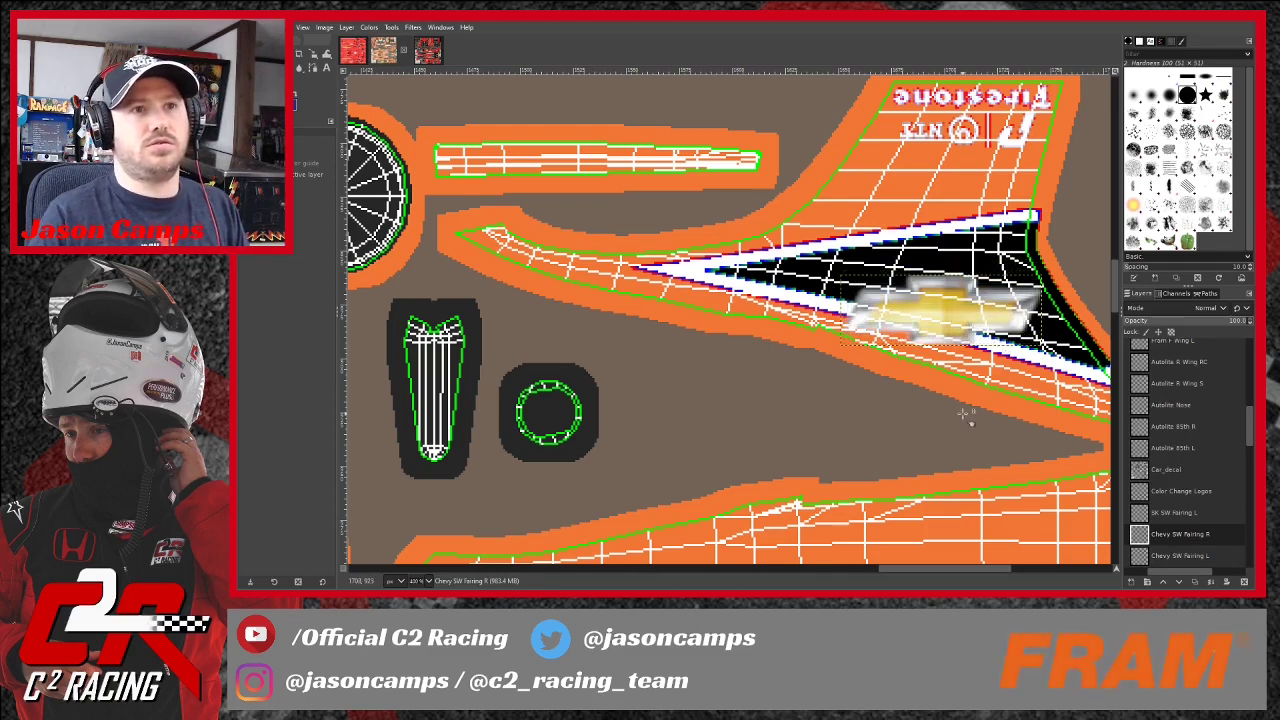
Compare the Chevy logo placement on the left and right fairings.
scroll(963, 425, "down", 2)
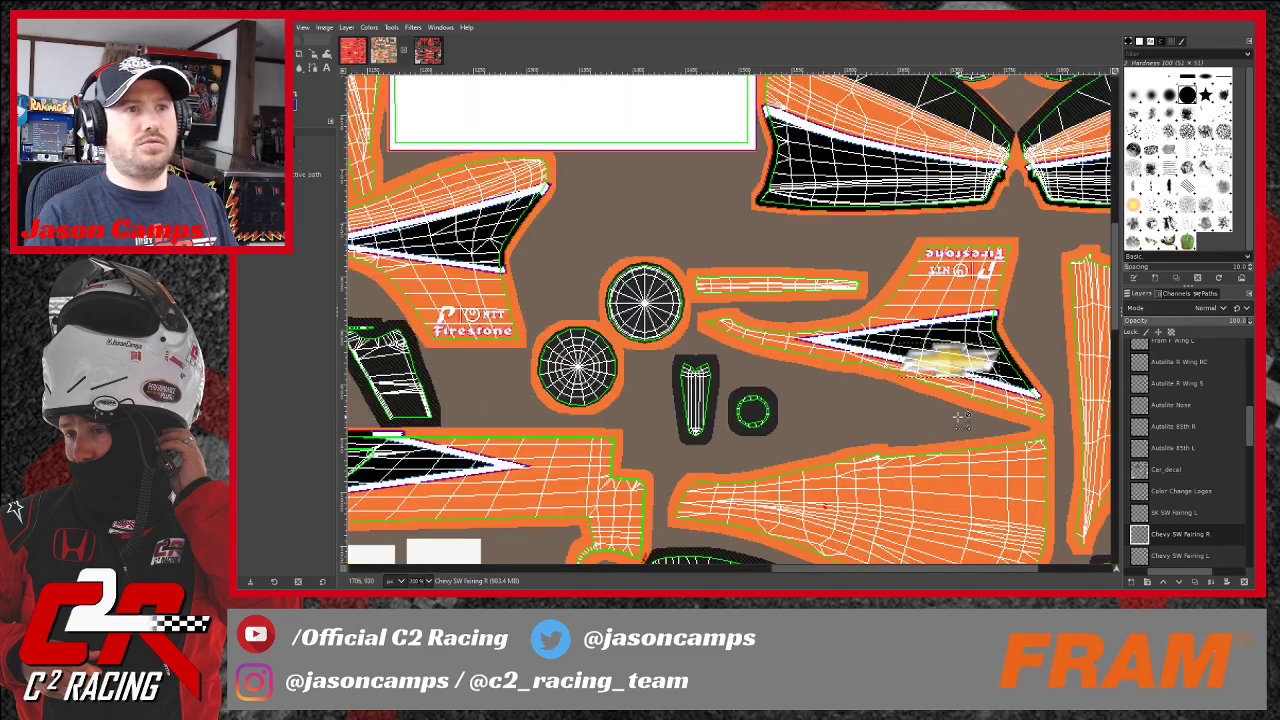
scroll(965, 425, "up", 1)
scroll(965, 425, "down", 3)
scroll(963, 424, "down", 19)
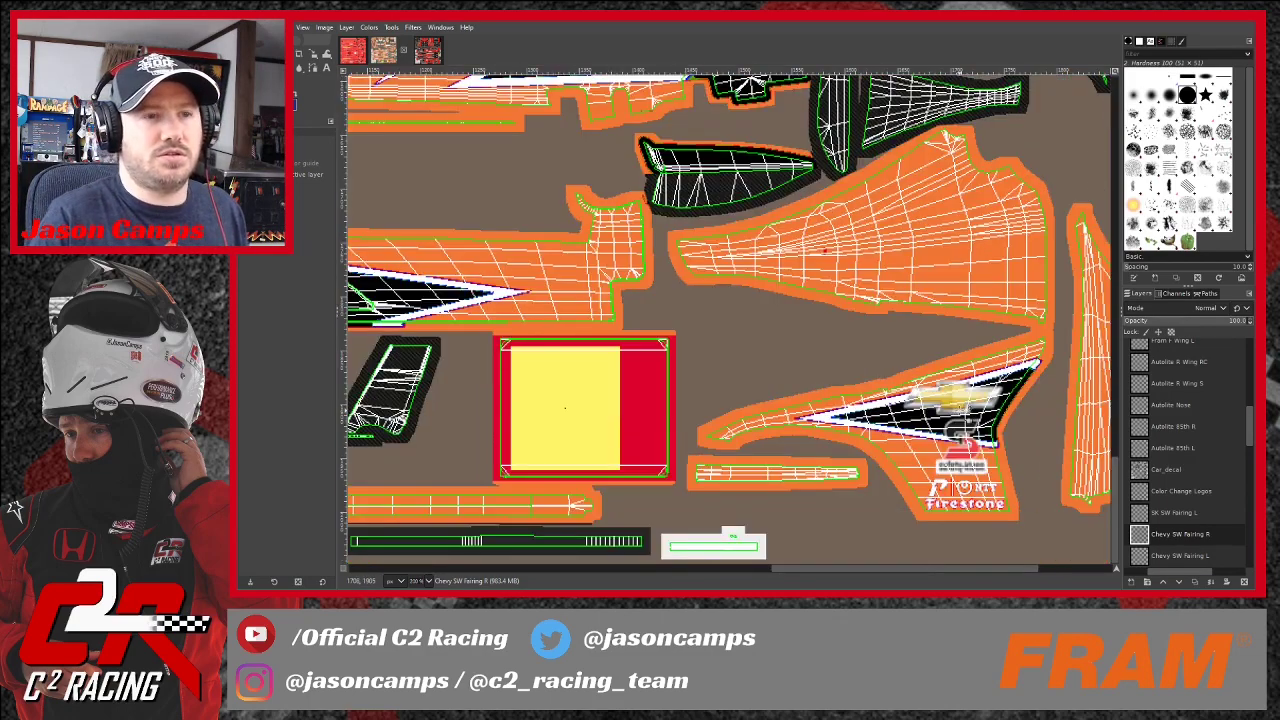
scroll(968, 405, "up", 18)
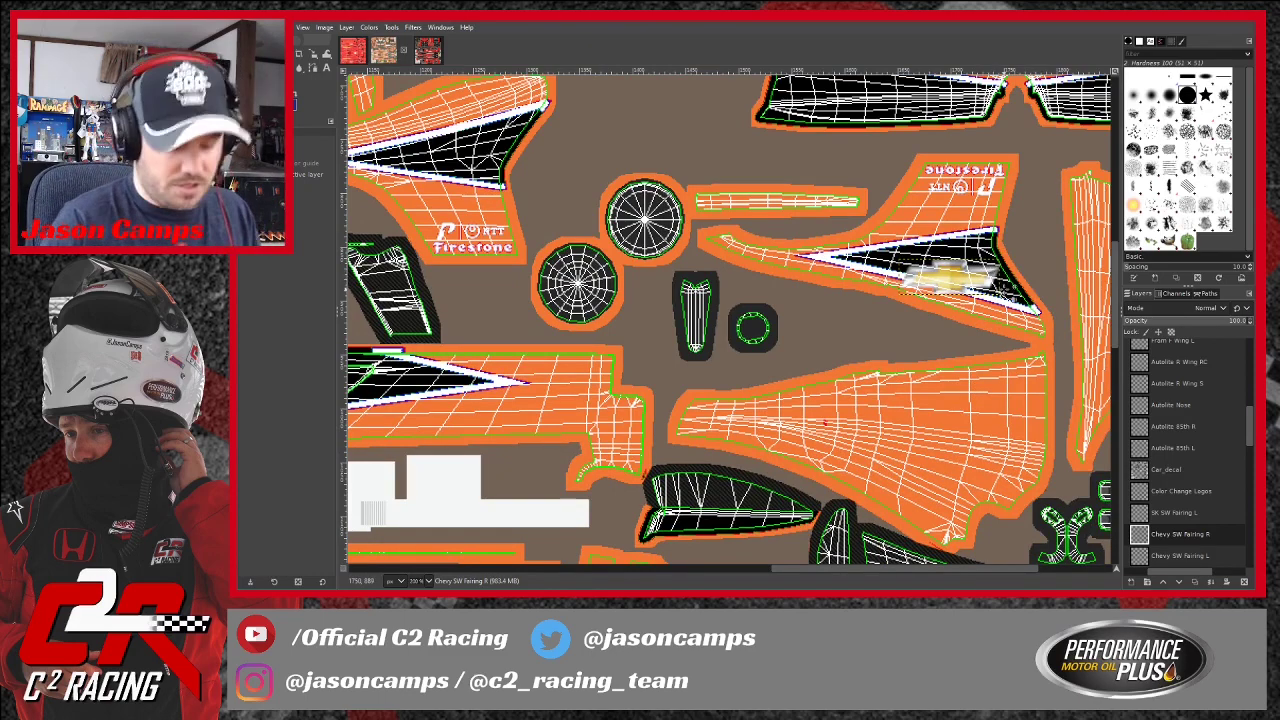
scroll(730, 318, "down", 10)
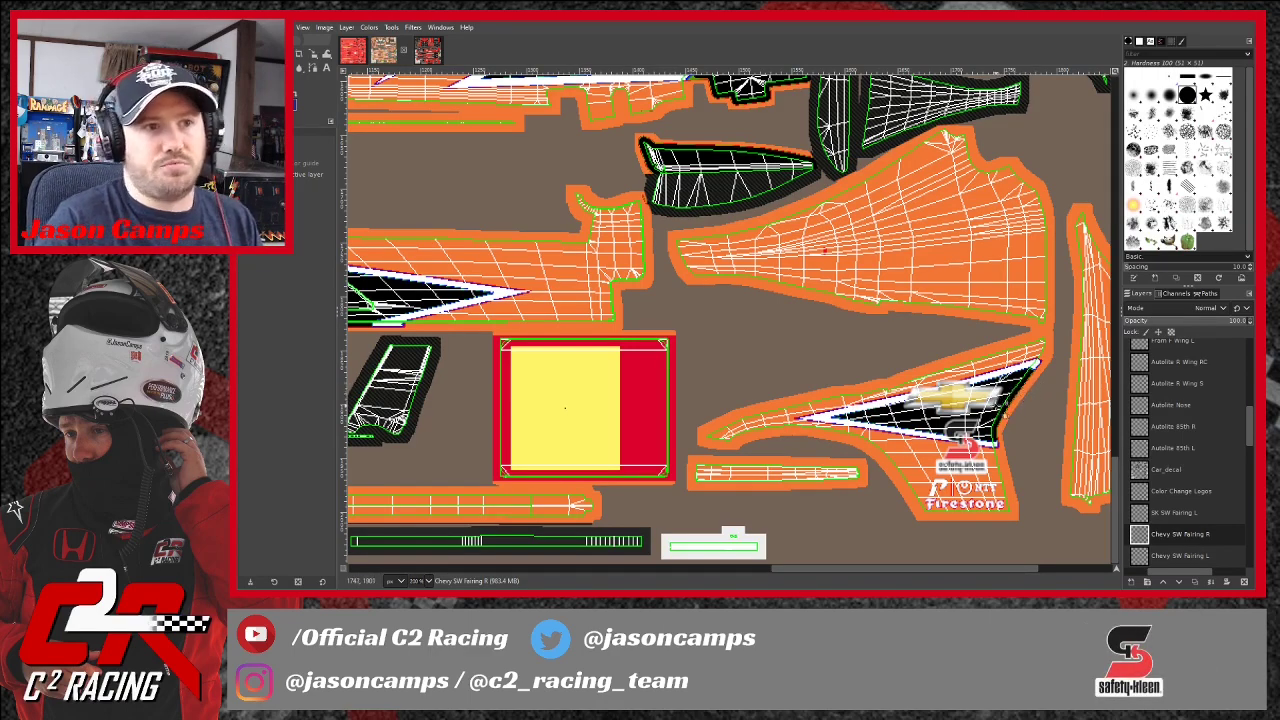
scroll(993, 408, "up", 9)
scroll(993, 408, "up", 3)
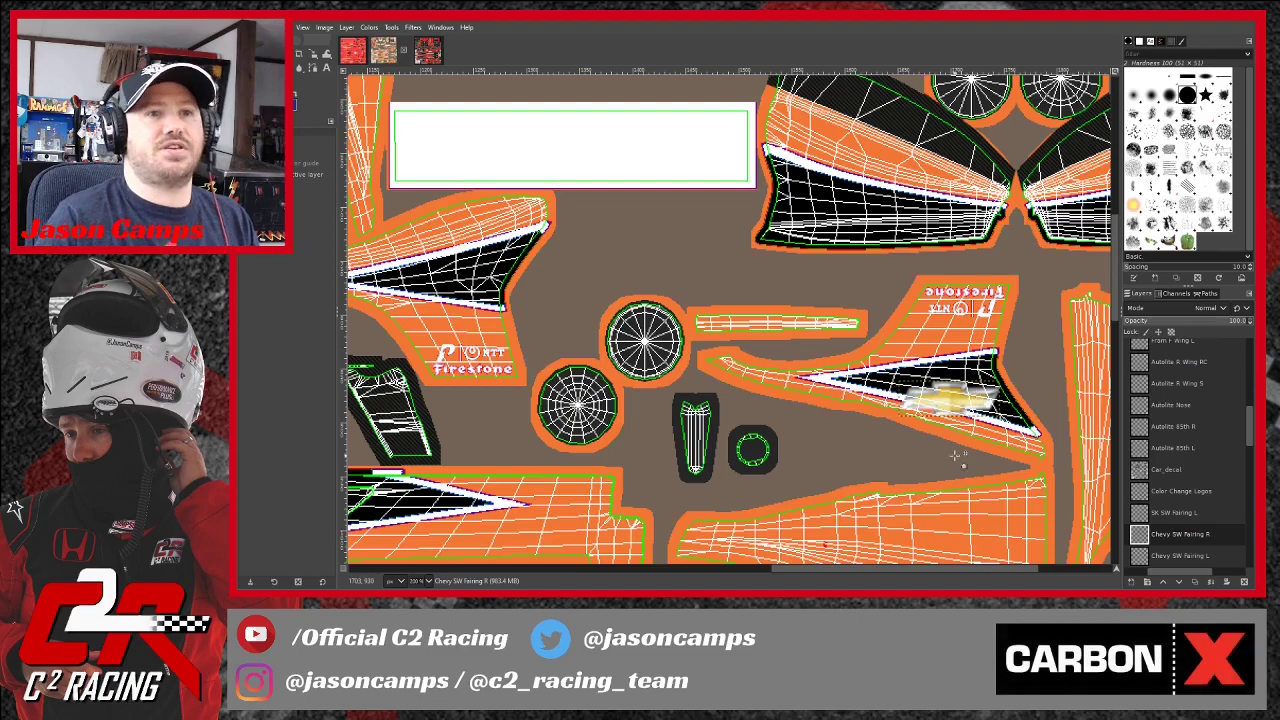
scroll(958, 460, "down", 3)
scroll(958, 460, "down", 3)
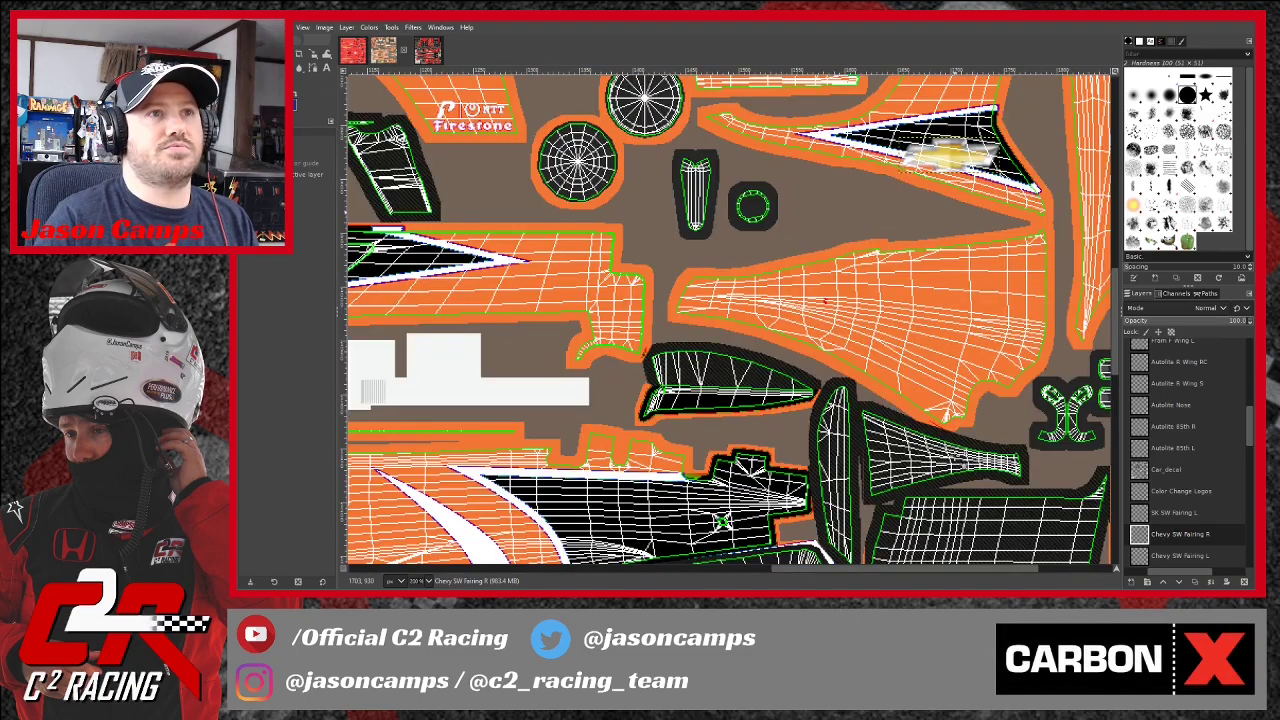
scroll(958, 460, "down", 10)
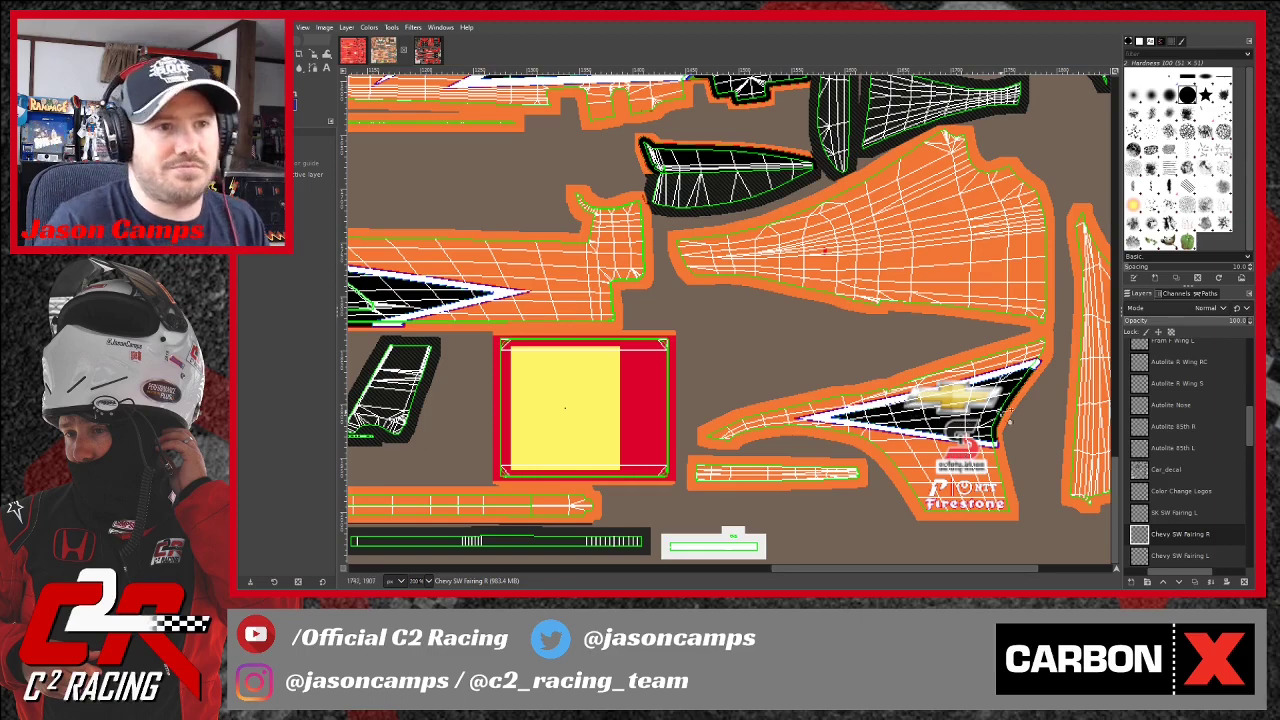
scroll(973, 432, "up", 8)
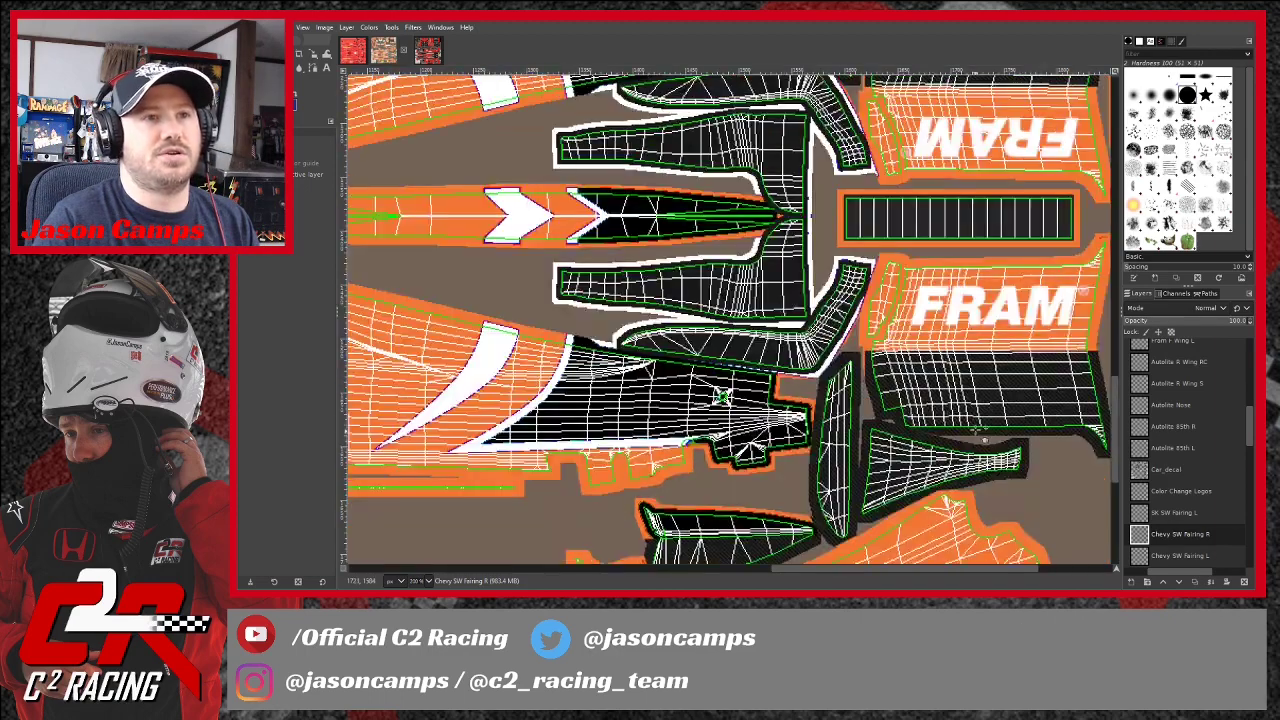
scroll(982, 436, "down", 6)
scroll(985, 432, "down", 5)
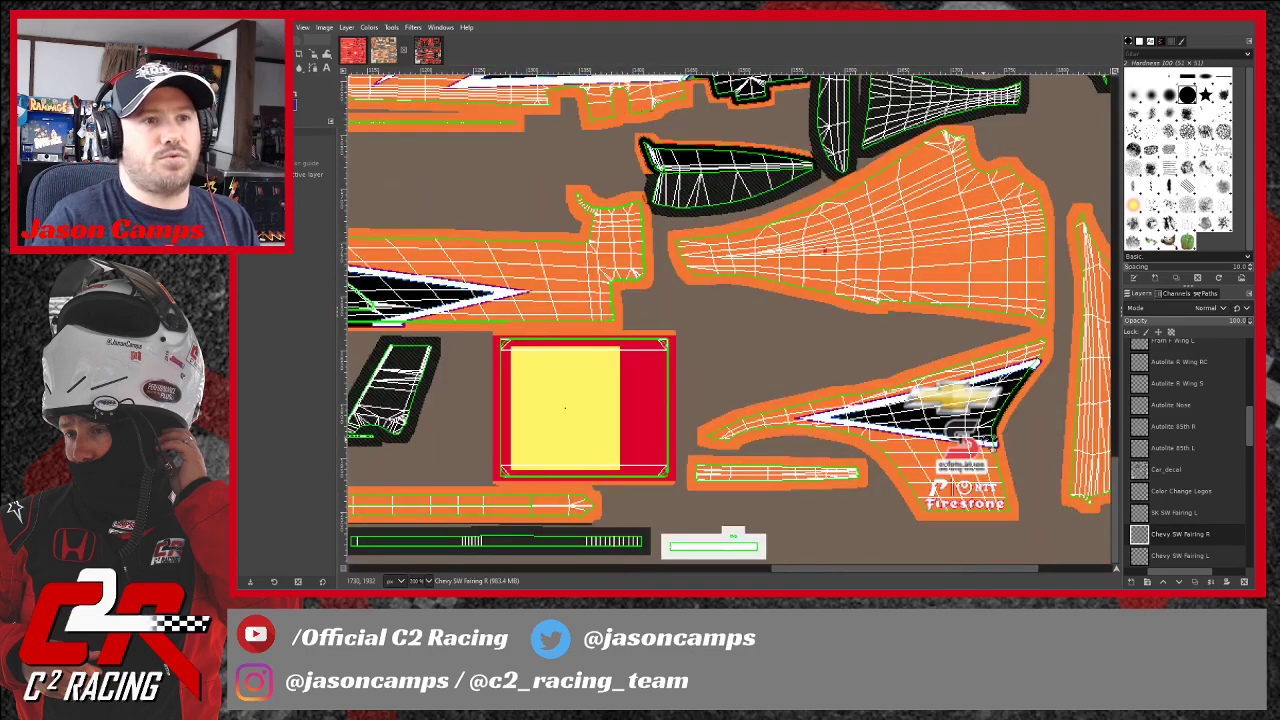
Duplicate the SK SW Fairing L layer and rename the copy as SK SW Fairing R.
left_click(1172, 513)
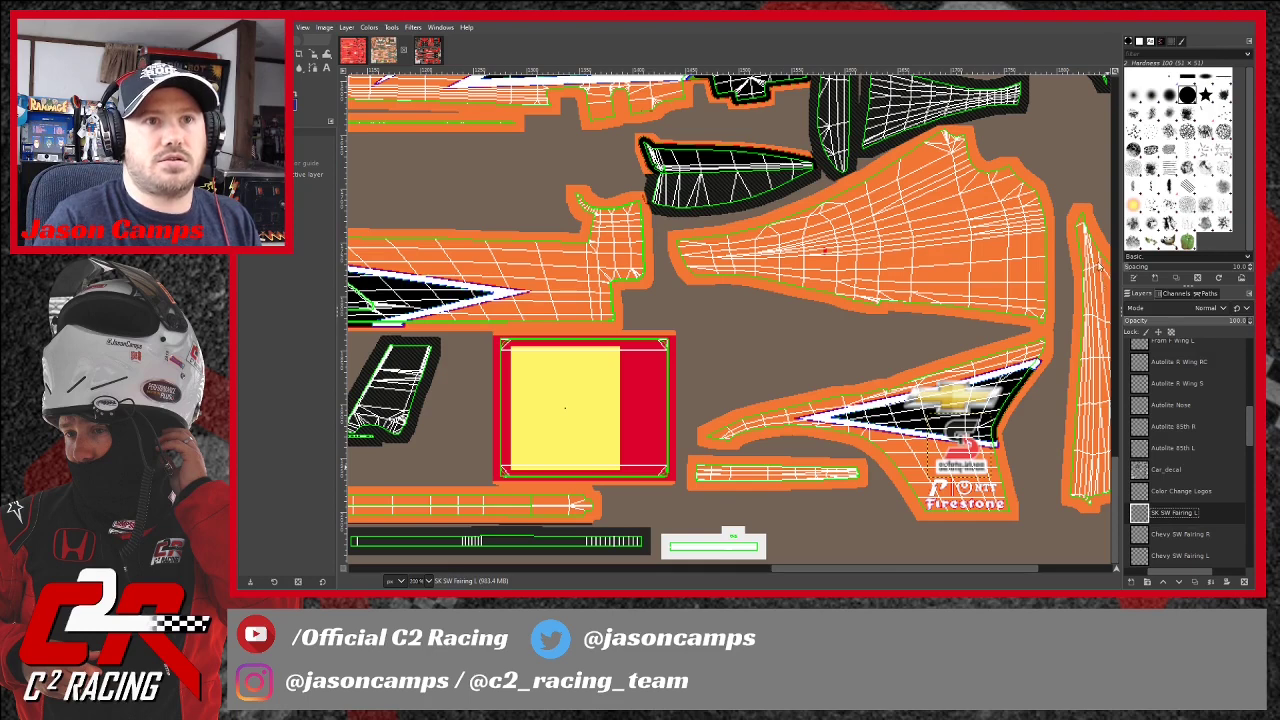
key("ctrl+shift+d")
double_click(1190, 519)
left_click(1217, 513)
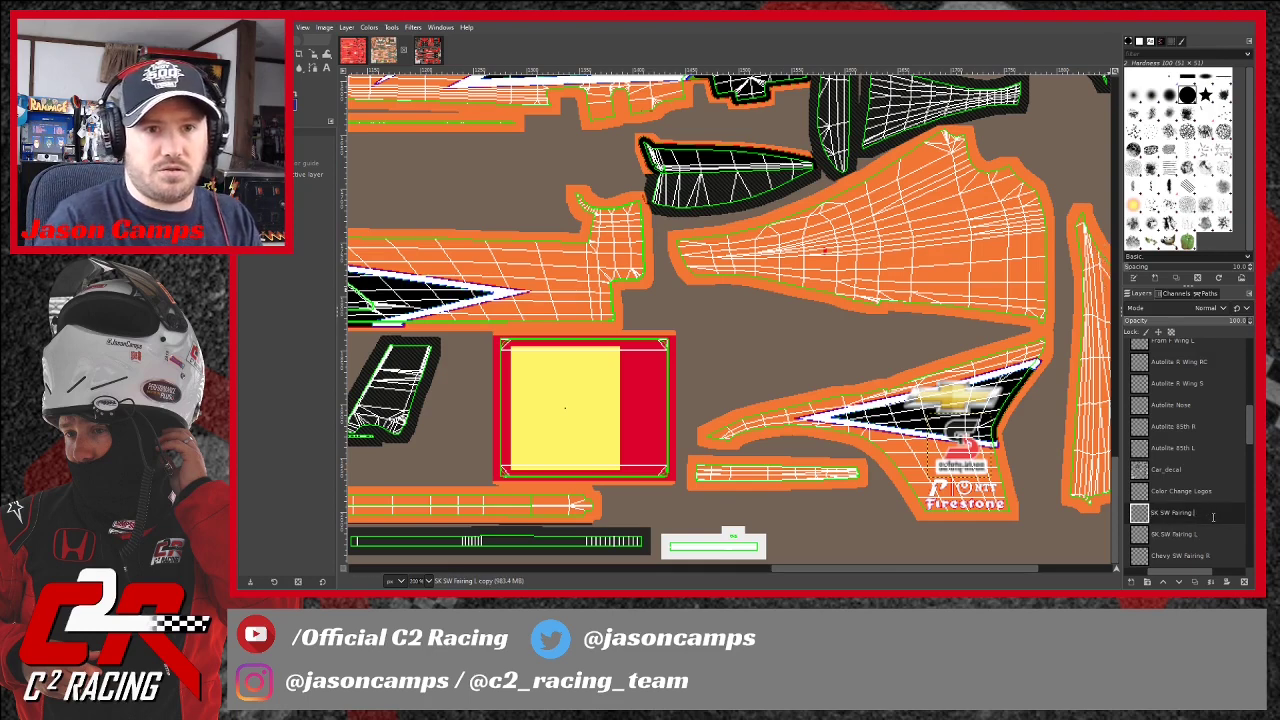
type("R")
key("Return")
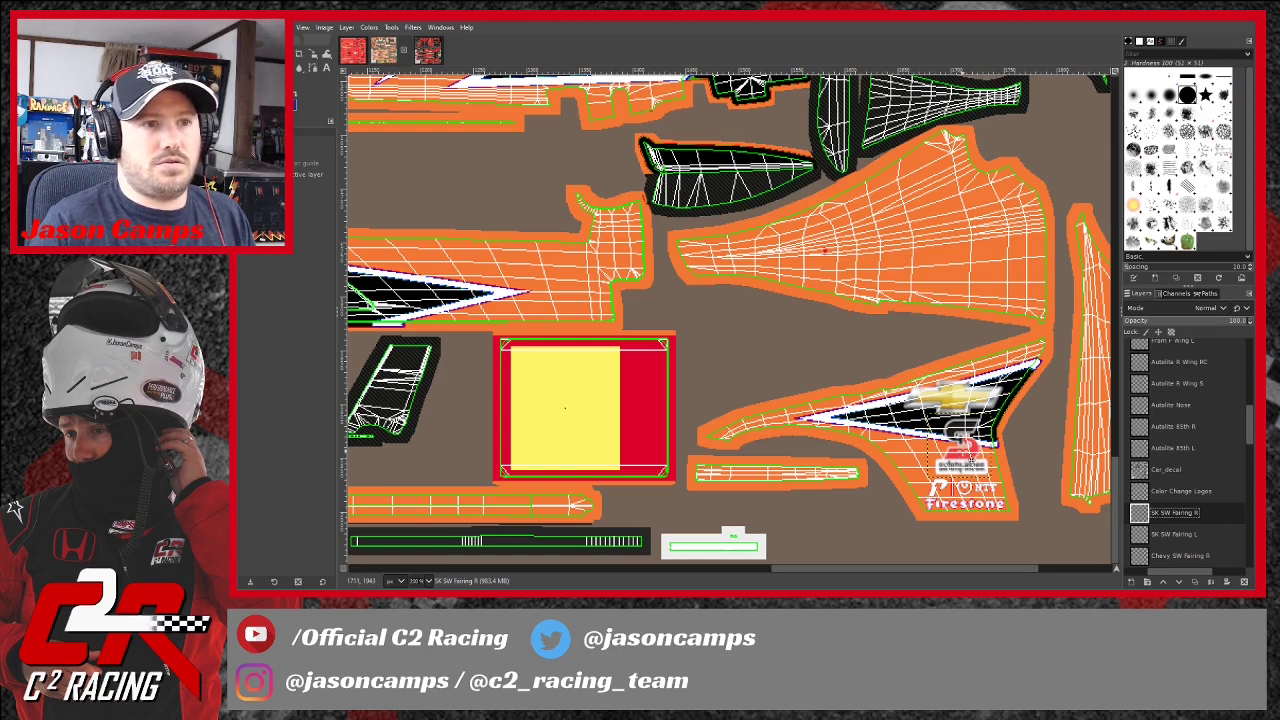
Rotate the SK SW Fairing R logo by 180 degrees so it is upside down.
left_click(965, 452)
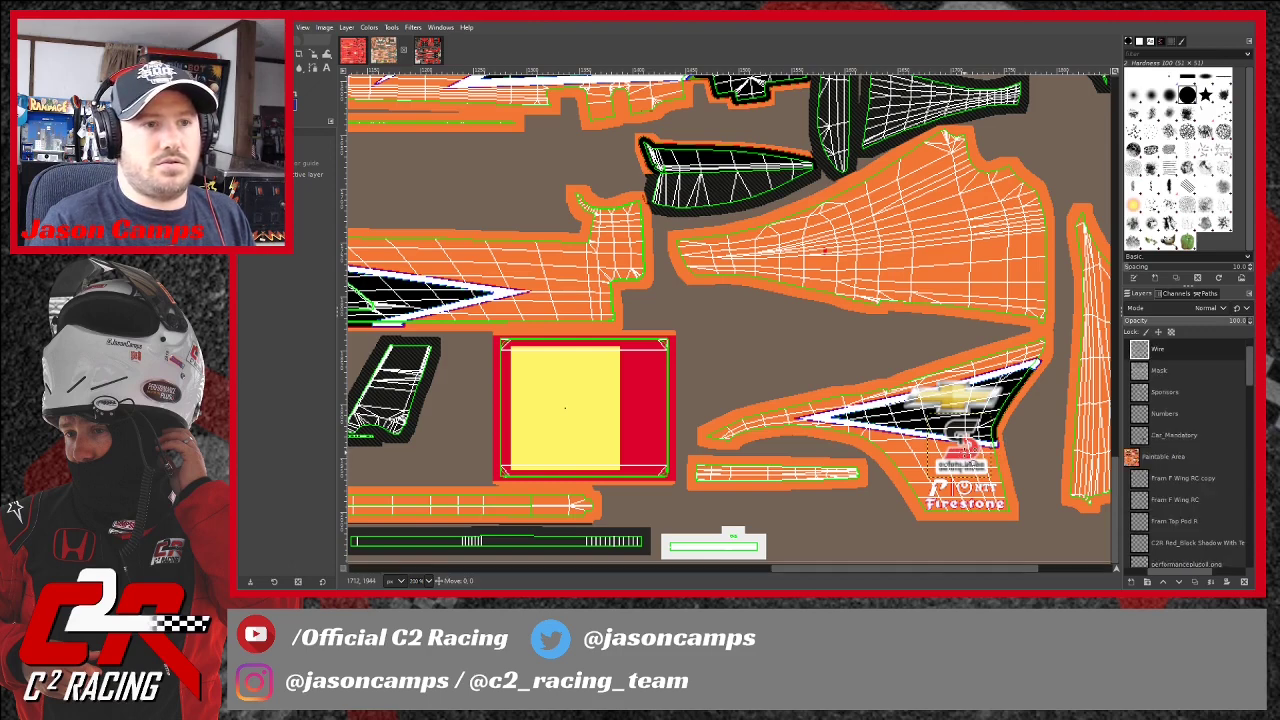
left_click(314, 55)
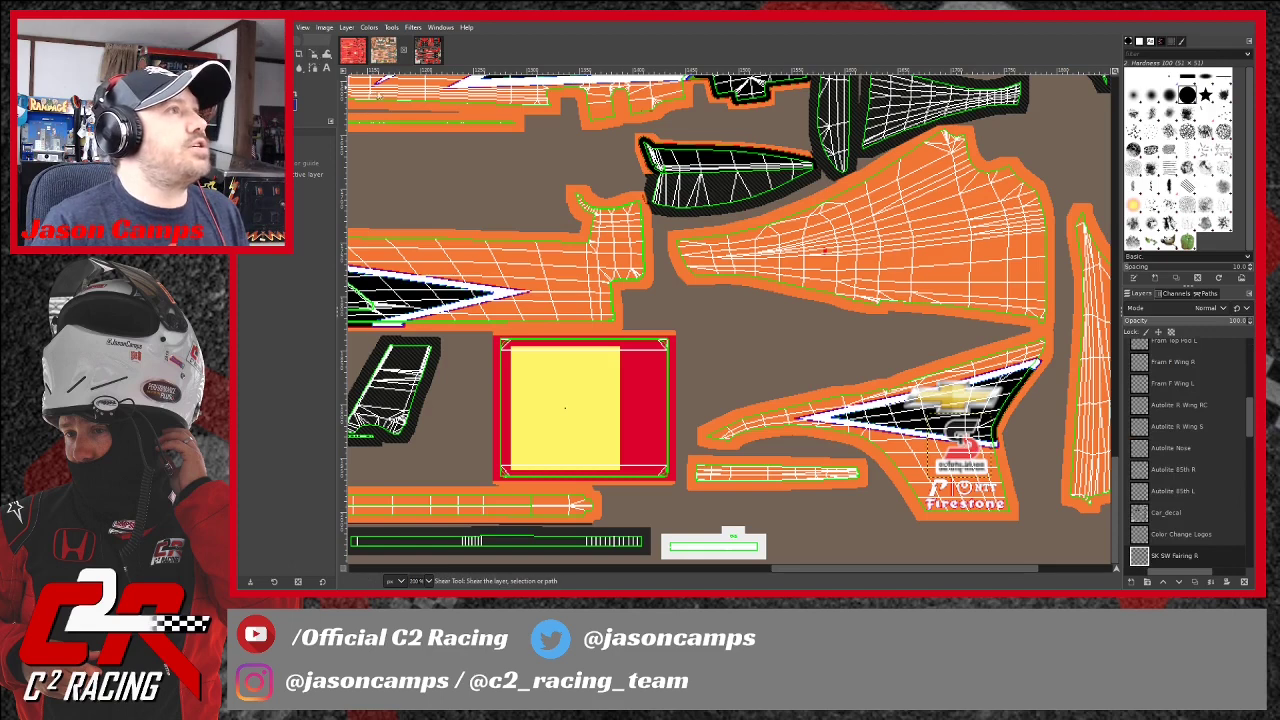
left_click_drag(957, 463, 963, 403)
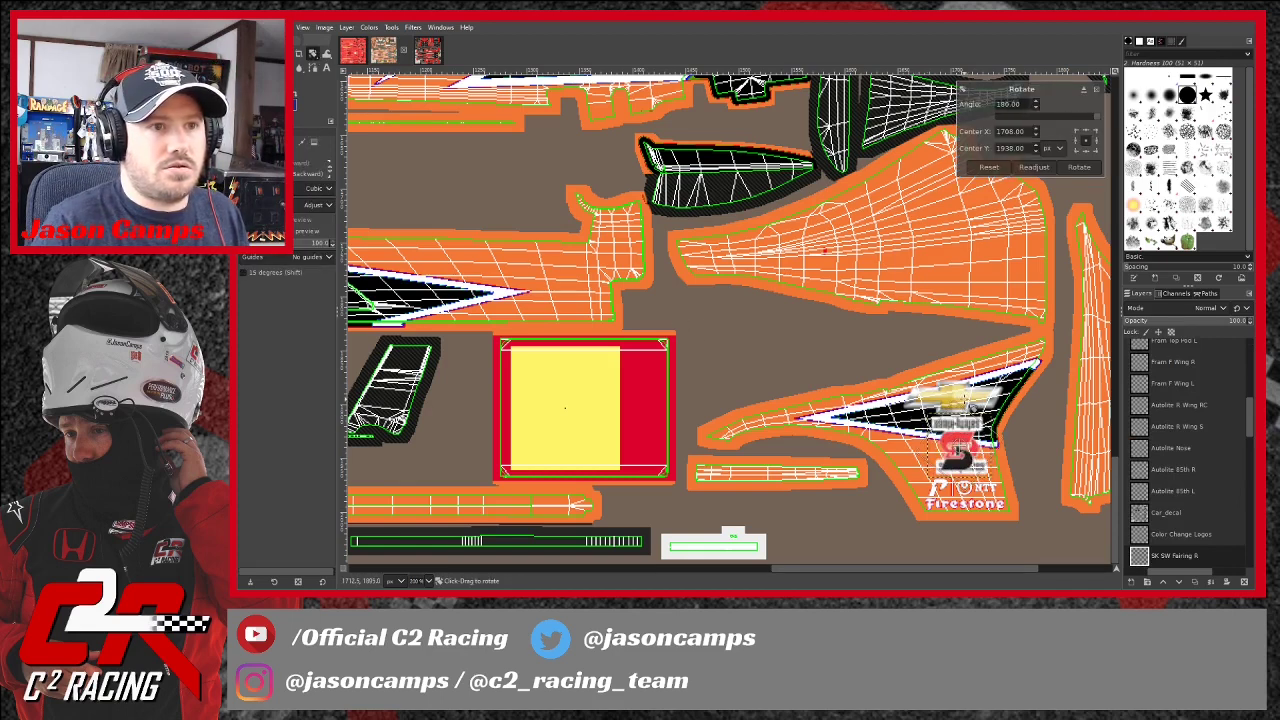
left_click(1079, 167)
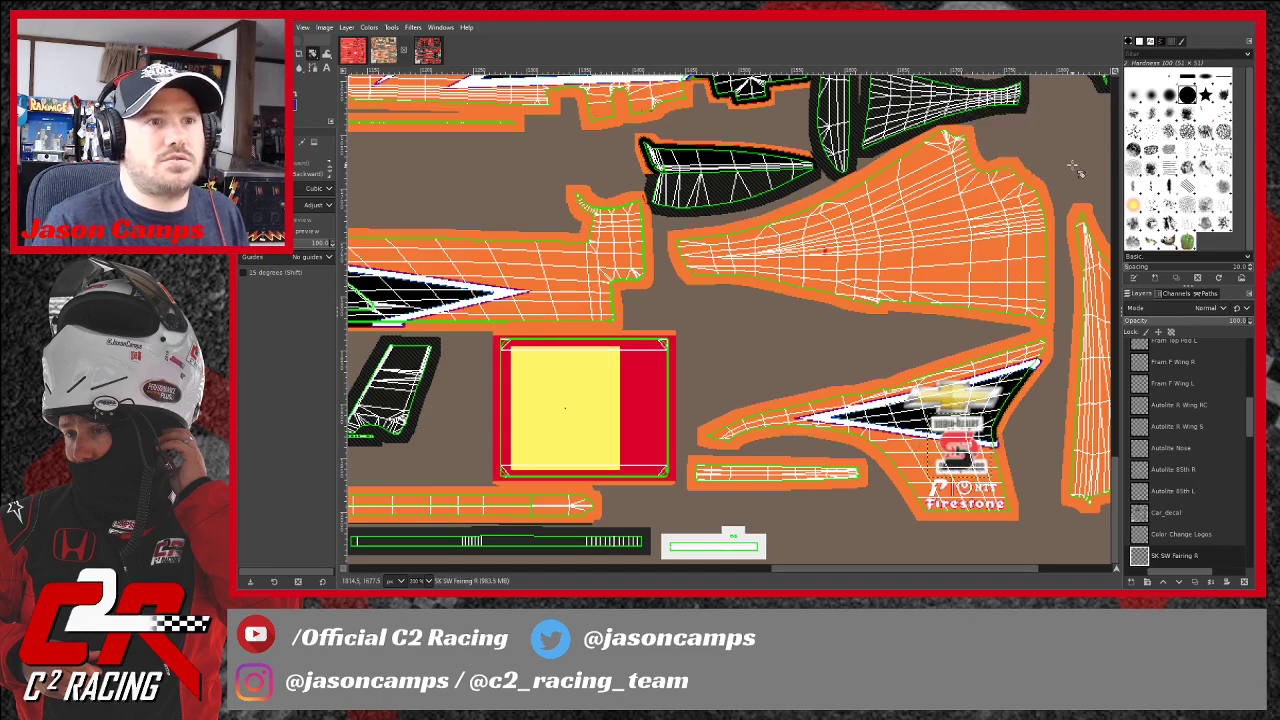
scroll(989, 366, "down", 2)
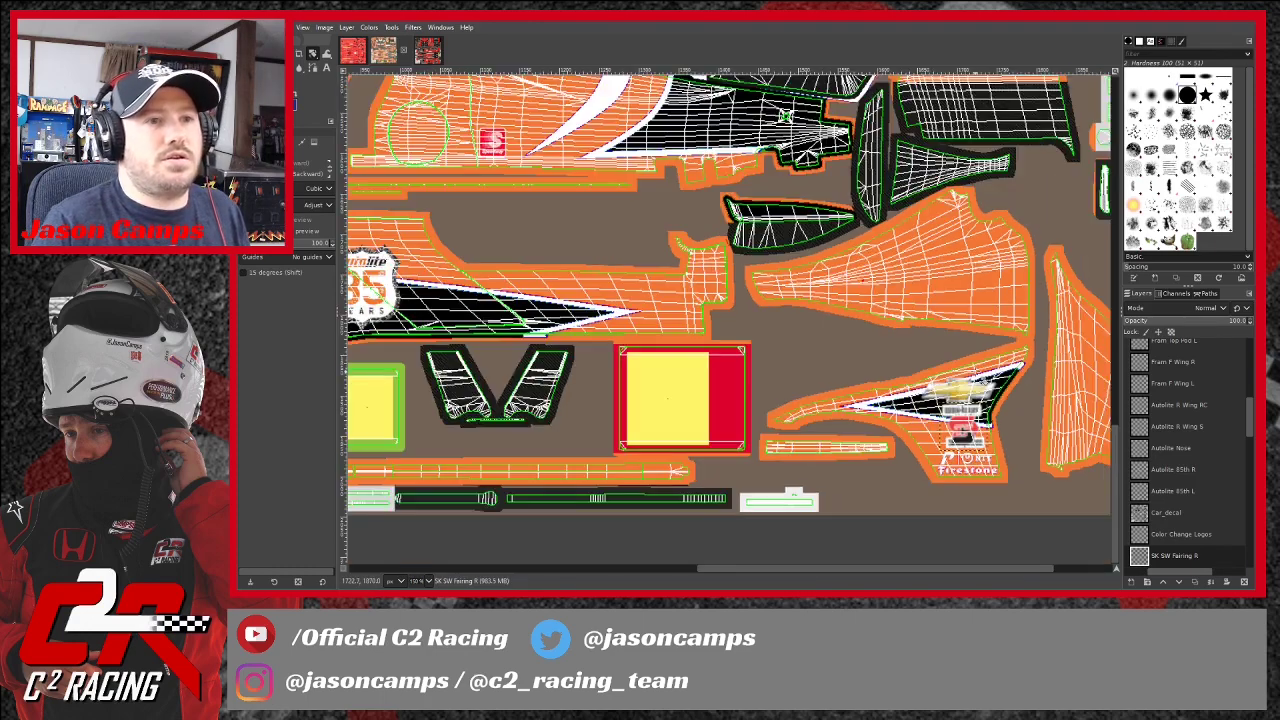
scroll(961, 363, "down", 2)
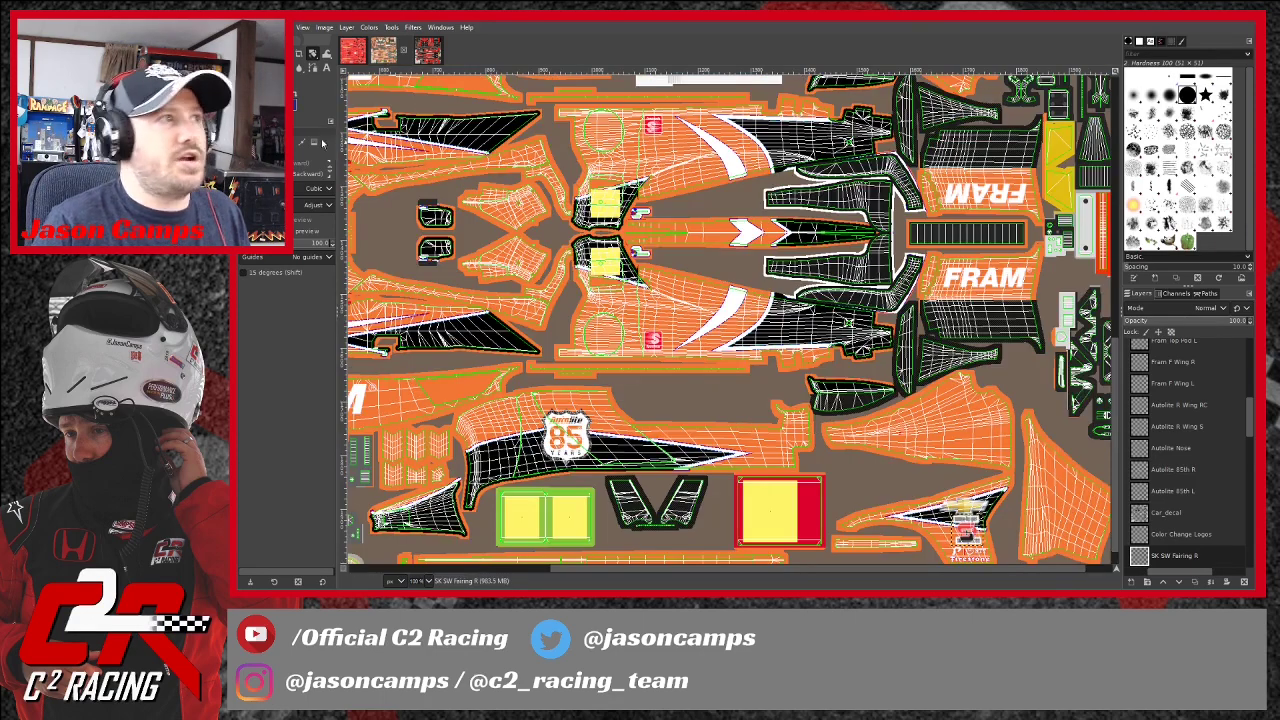
key("m")
left_click_drag(971, 535, 969, 527)
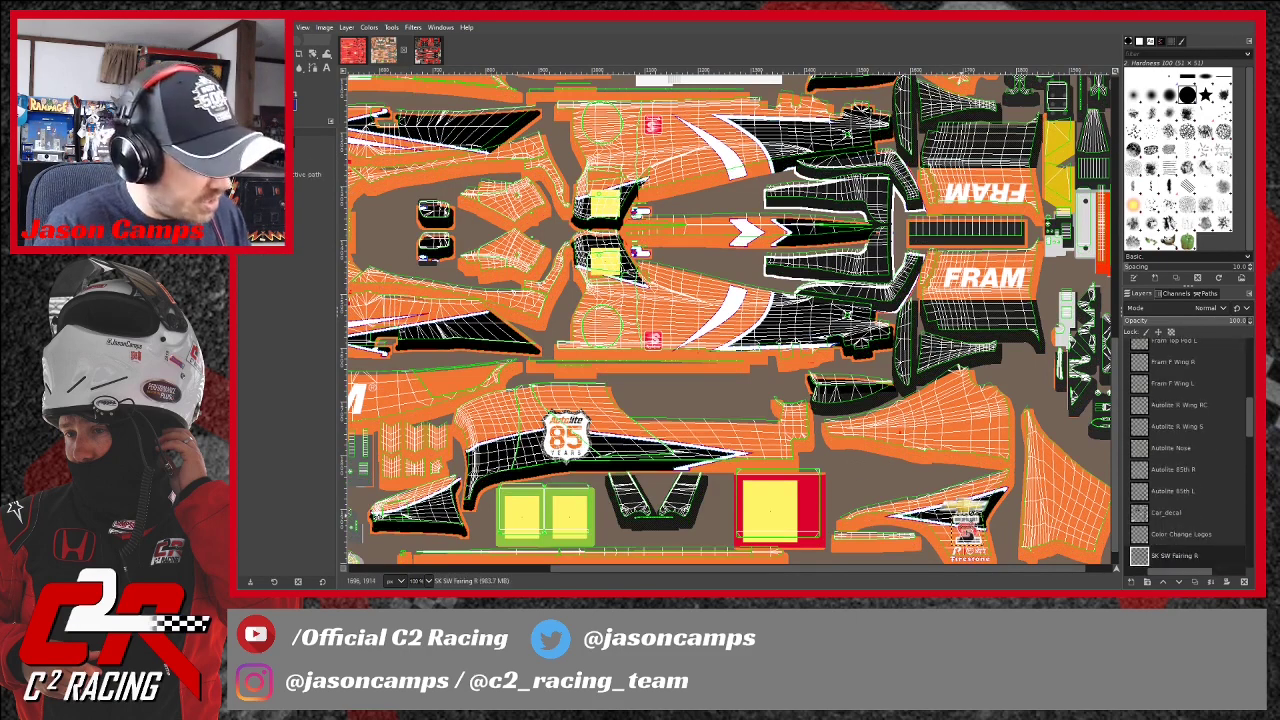
key("ctrl+z")
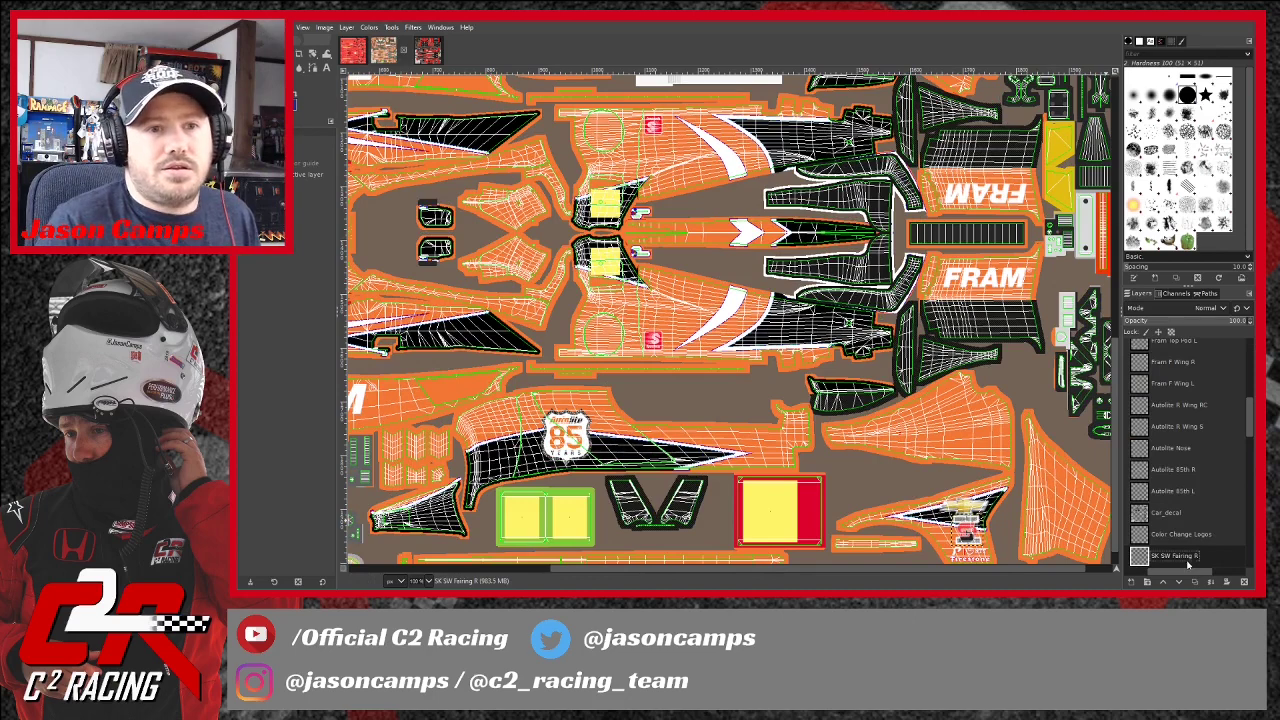
left_click_drag(971, 535, 955, 132)
scroll(955, 132, "up", 3)
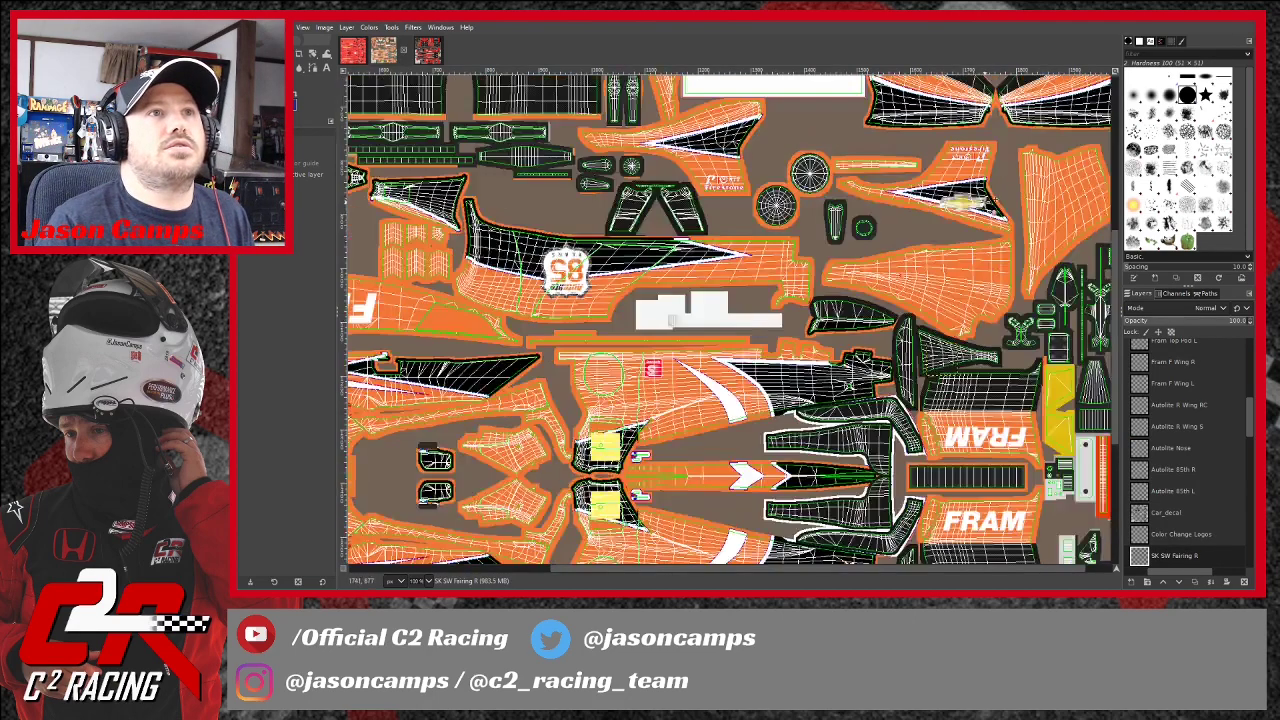
mouse_move(947, 480)
left_mouse_down()
mouse_move(946, 467)
mouse_move(944, 481)
left_mouse_up()
key("ctrl+z")
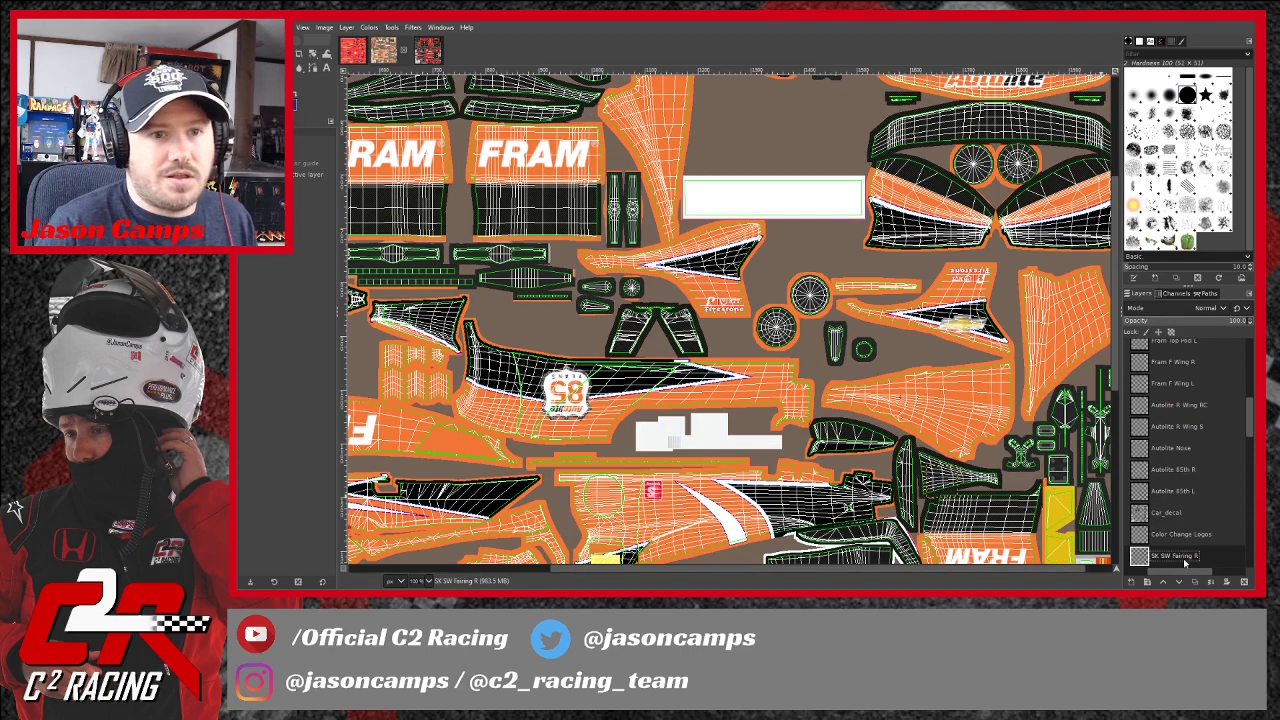
left_click_drag(956, 487, 959, 488)
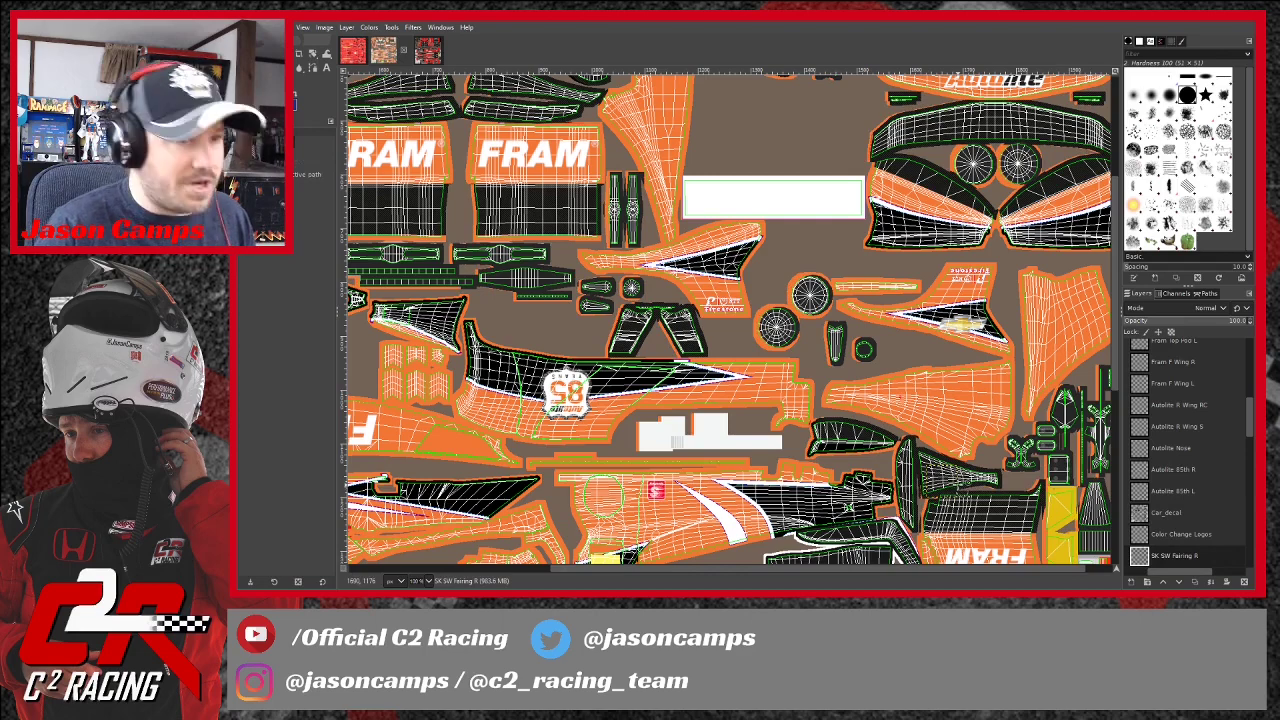
key("ctrl+z")
Move the SK SW Fairing R logo onto the upper, inverted fairing, between its Firestone and Chevy logos.
scroll(971, 478, "down", 7)
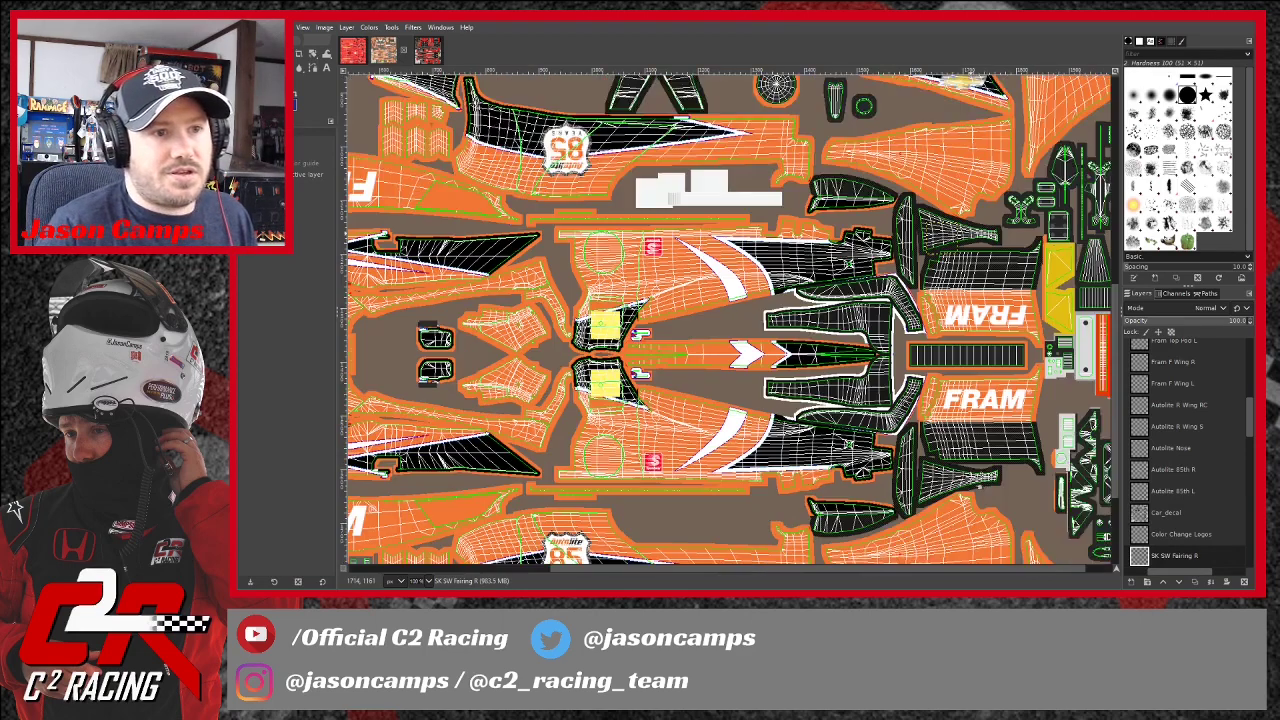
scroll(977, 464, "down", 1)
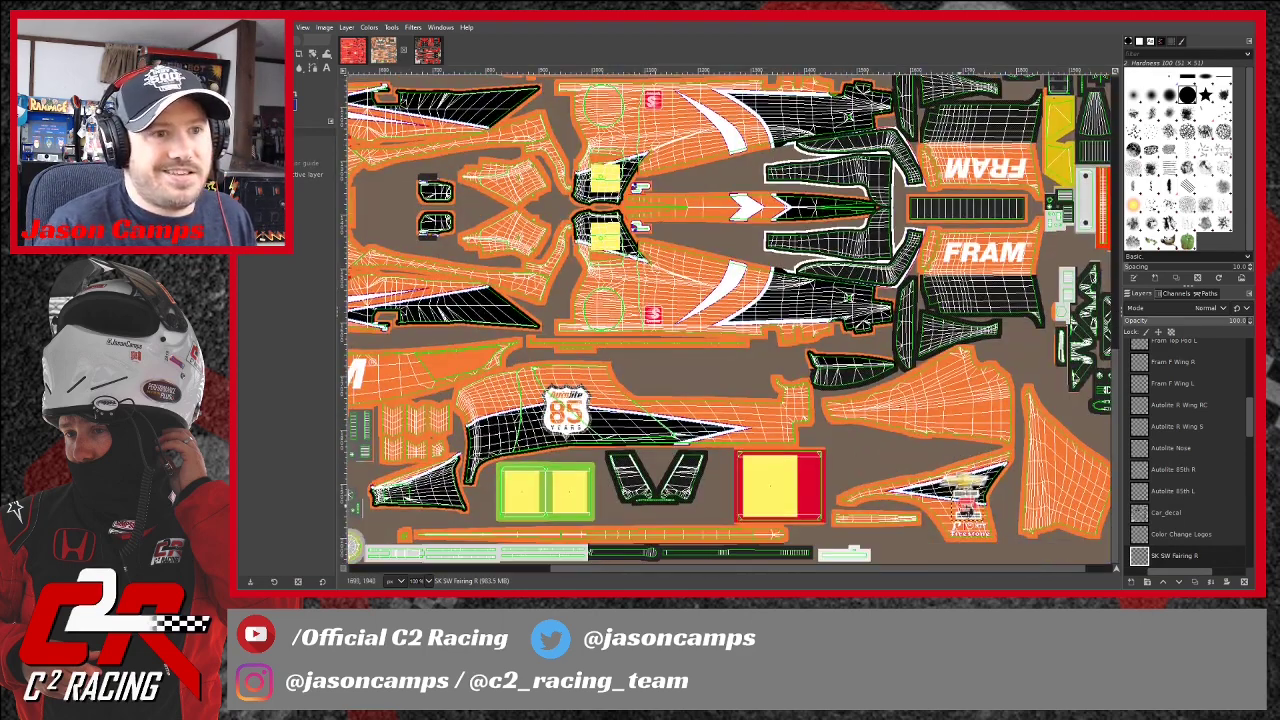
scroll(964, 494, "down", 1)
left_click(969, 501)
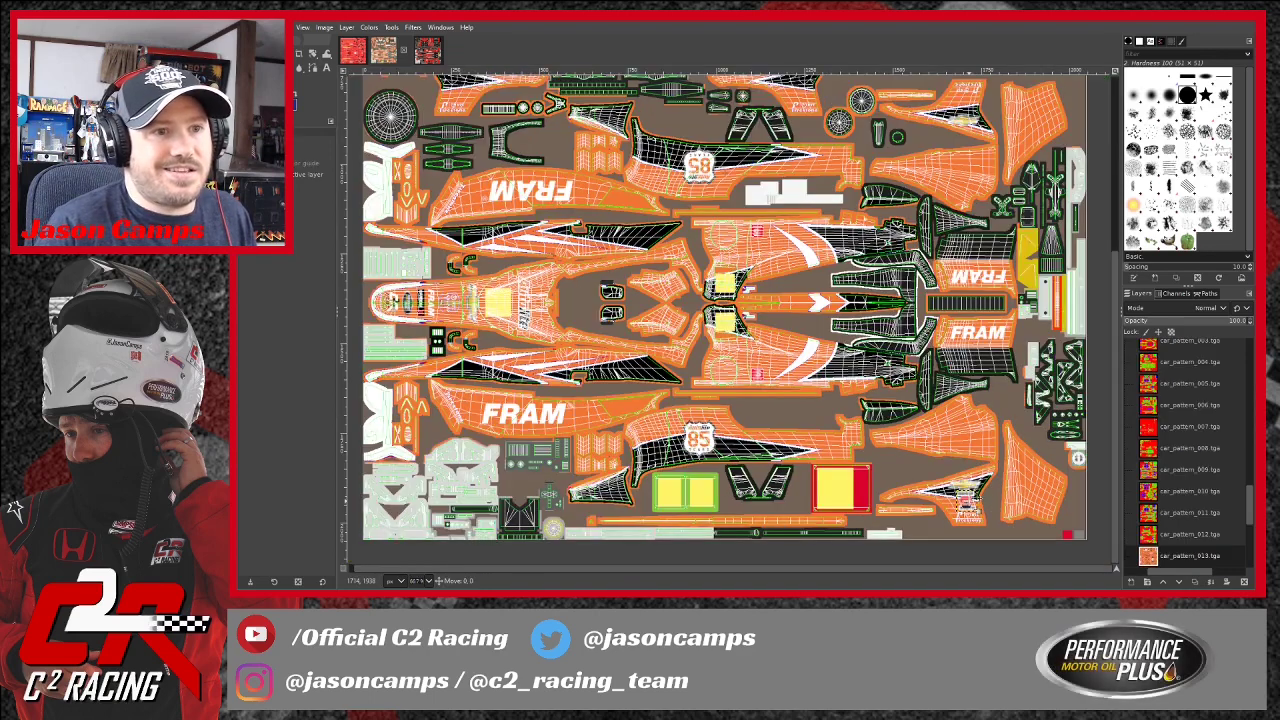
scroll(1169, 545, "up", 5)
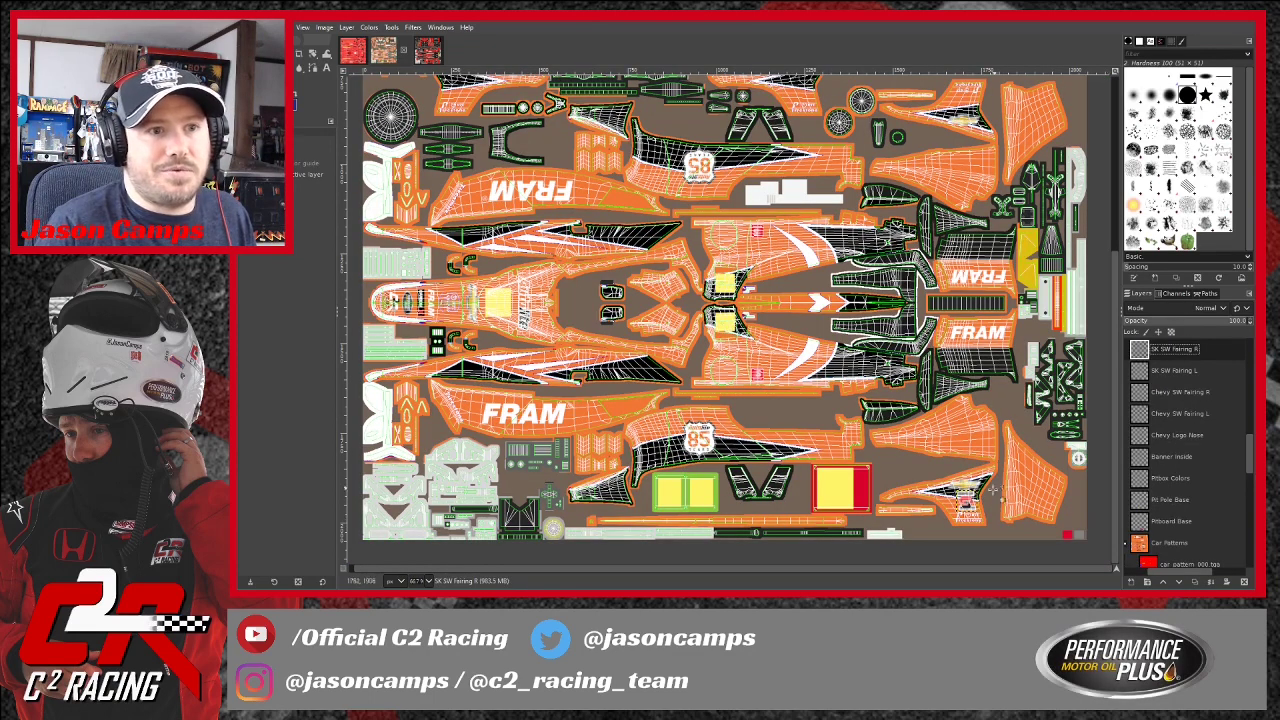
left_click_drag(970, 506, 970, 106)
scroll(970, 100, "up", 5, "ctrl")
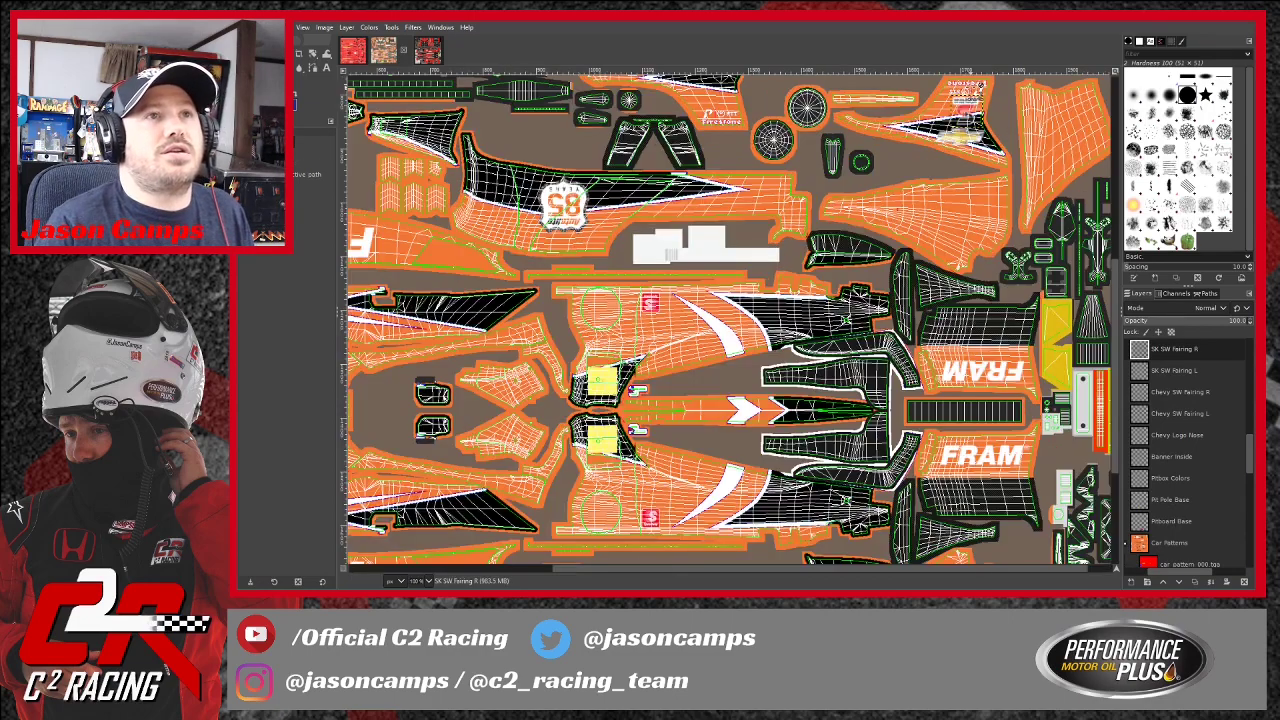
Nudge the inverted SK logo slightly toward the narrow tip of the upper fairing, keeping it between the Firestone and Chevy logos.
scroll(985, 400, "up", 2)
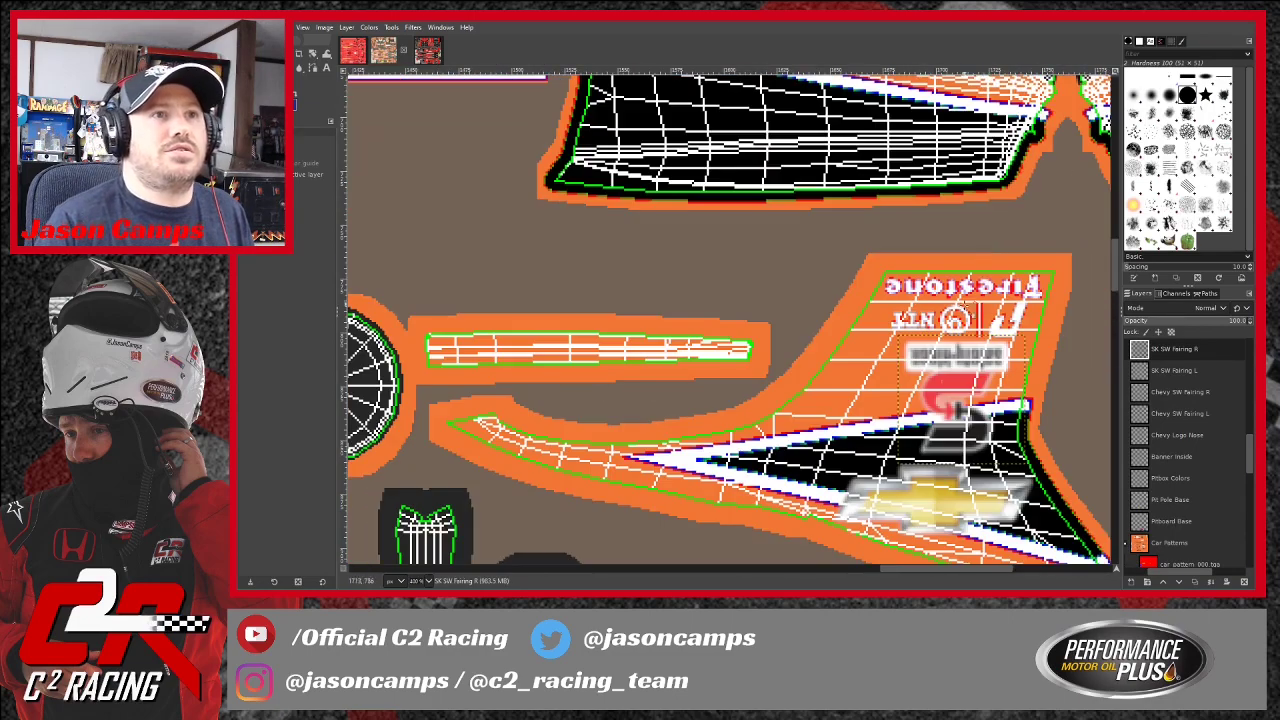
scroll(987, 300, "down", 1)
left_click(965, 268)
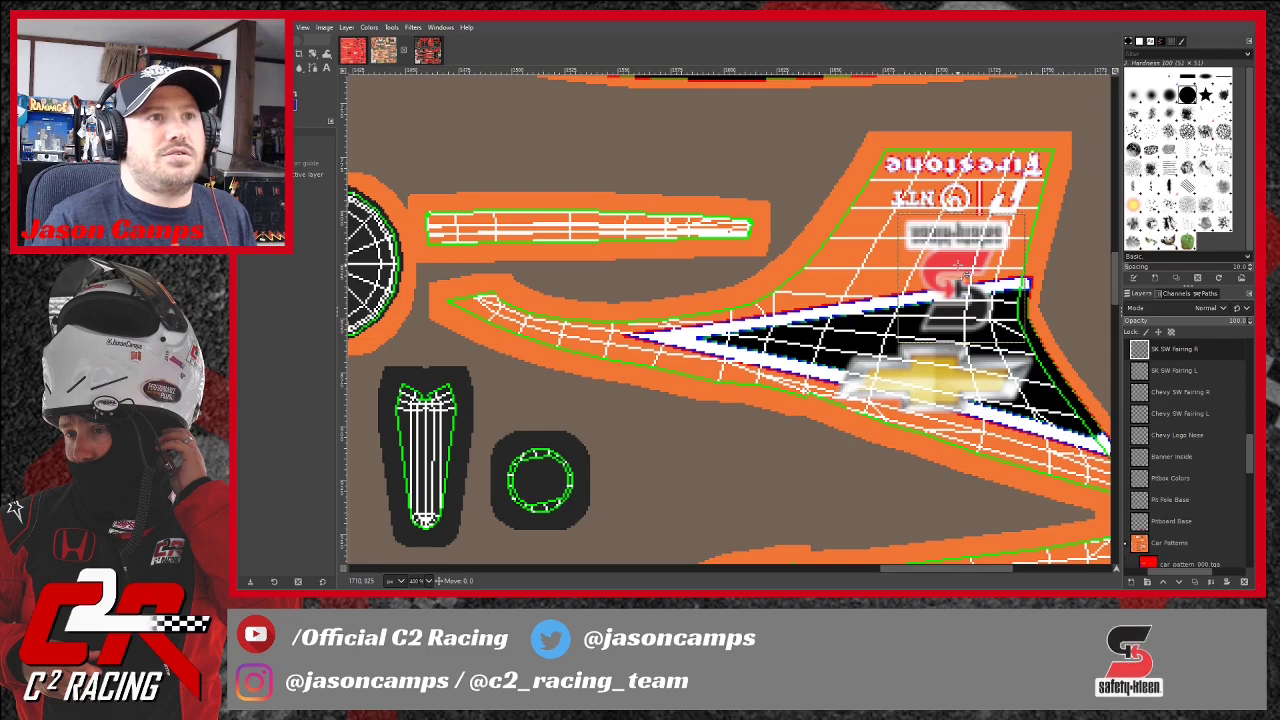
mouse_move(965, 268)
left_mouse_down()
mouse_move(952, 265)
mouse_move(960, 282)
left_mouse_up()
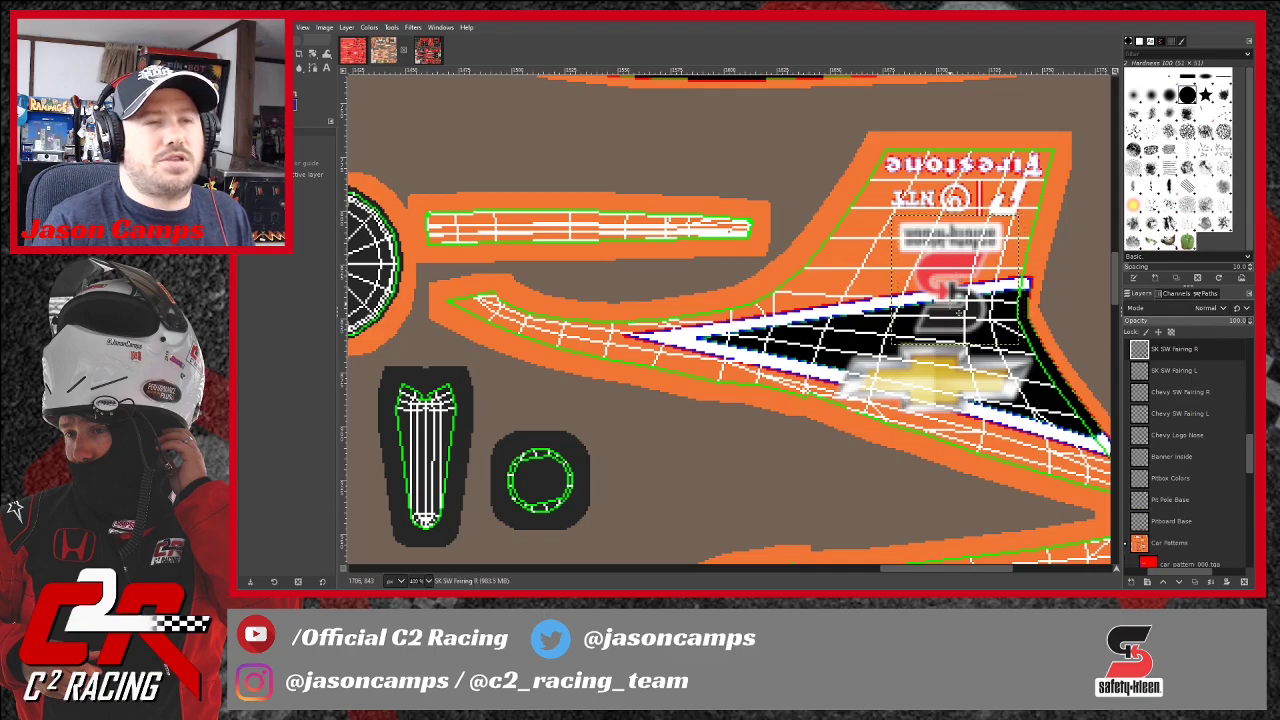
Compare the Safety-Kleen logo placement on the upper, inverted fairing with that on the lower fairing.
scroll(930, 450, "down", 5)
scroll(930, 450, "up", 10)
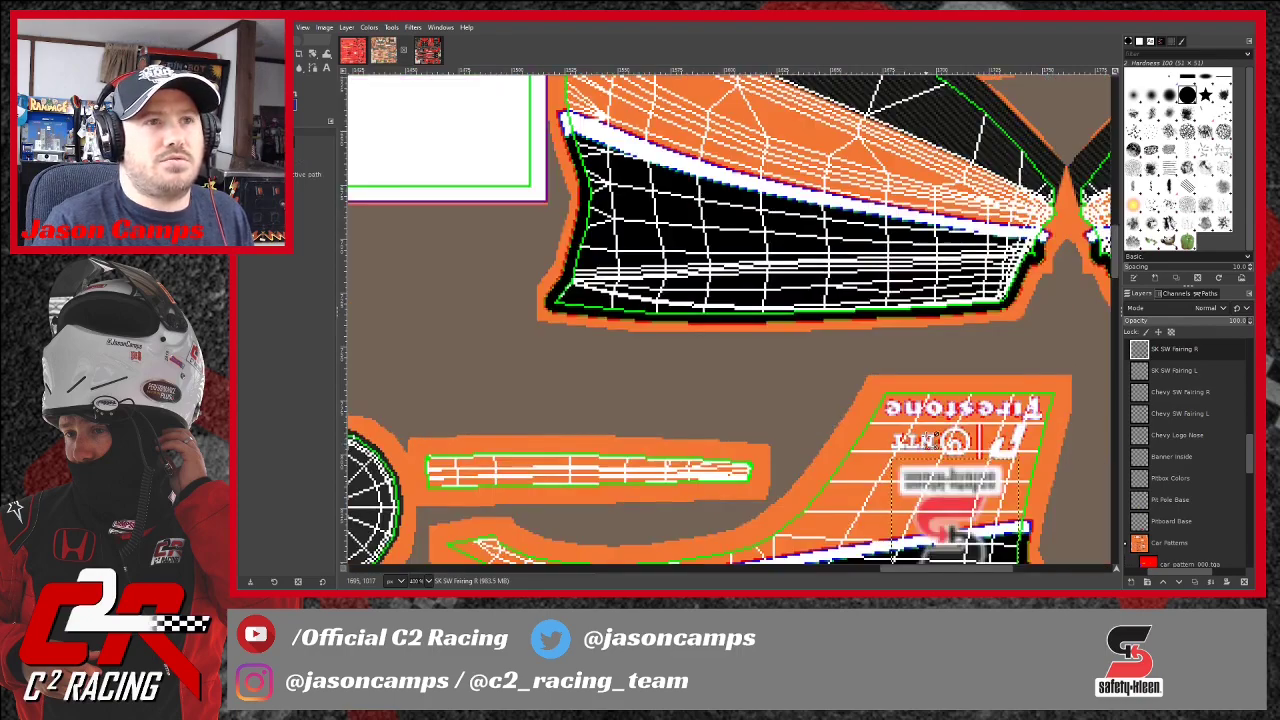
scroll(930, 440, "down", 2, "ctrl")
scroll(730, 320, "down", 2, "ctrl")
scroll(730, 320, "down", 6)
scroll(730, 320, "up", 2, "ctrl")
scroll(966, 476, "down", 1)
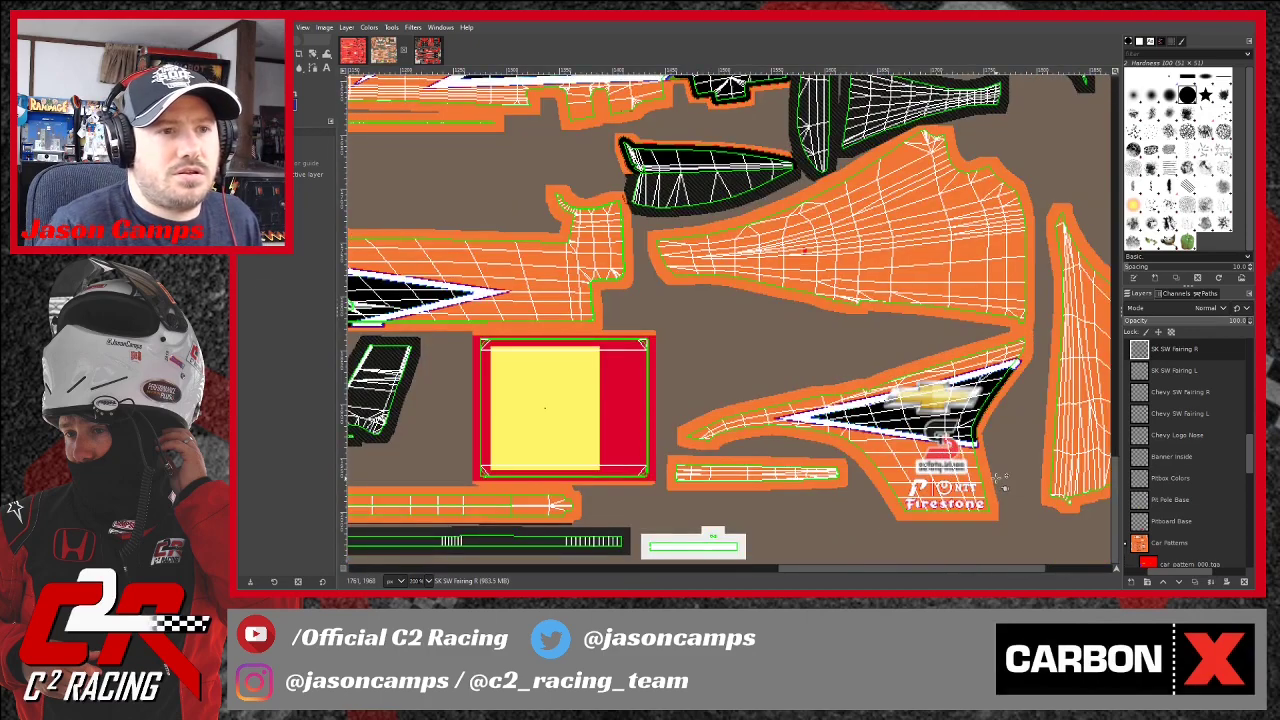
scroll(1000, 482, "down", 5)
scroll(1000, 482, "up", 8)
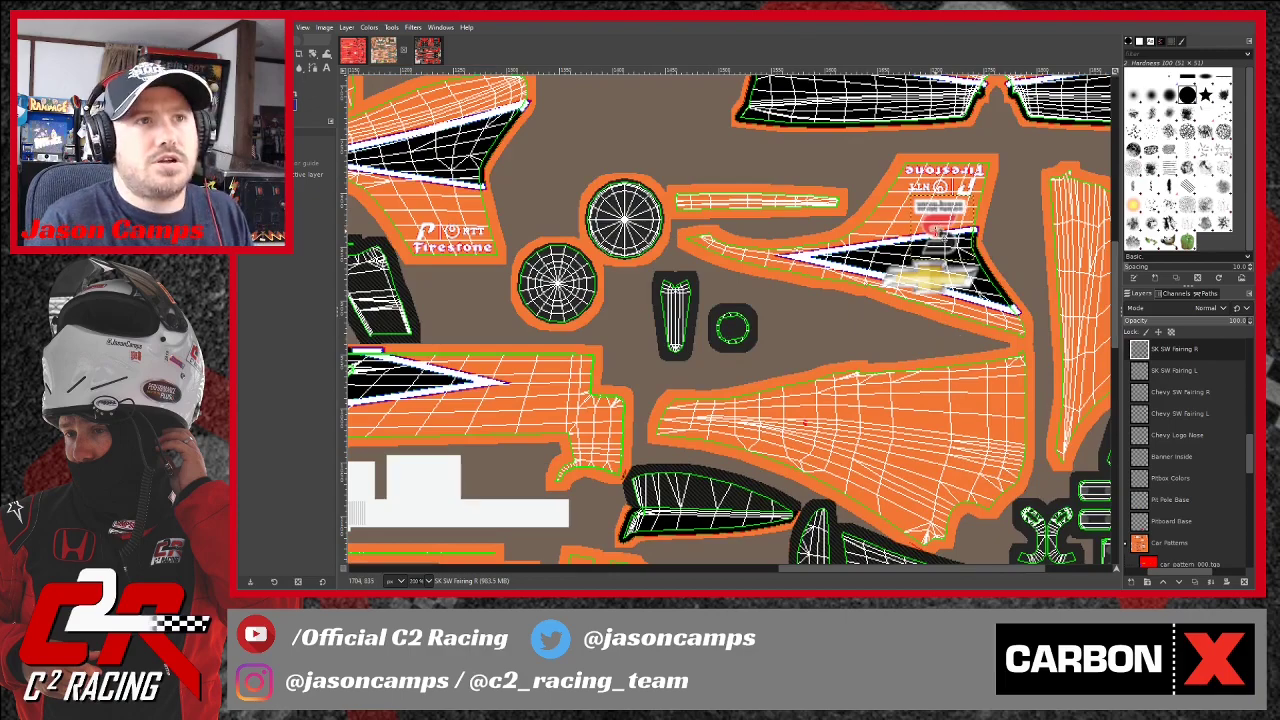
scroll(730, 318, "down", 6)
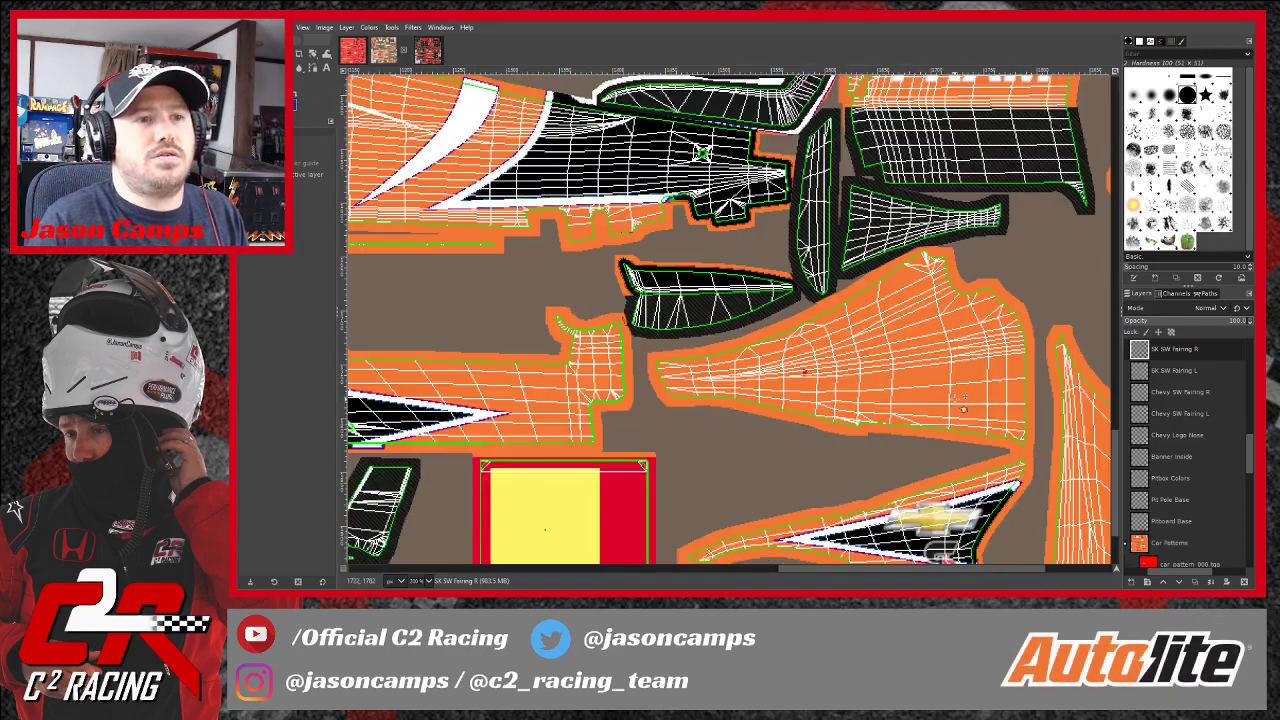
scroll(963, 400, "down", 6)
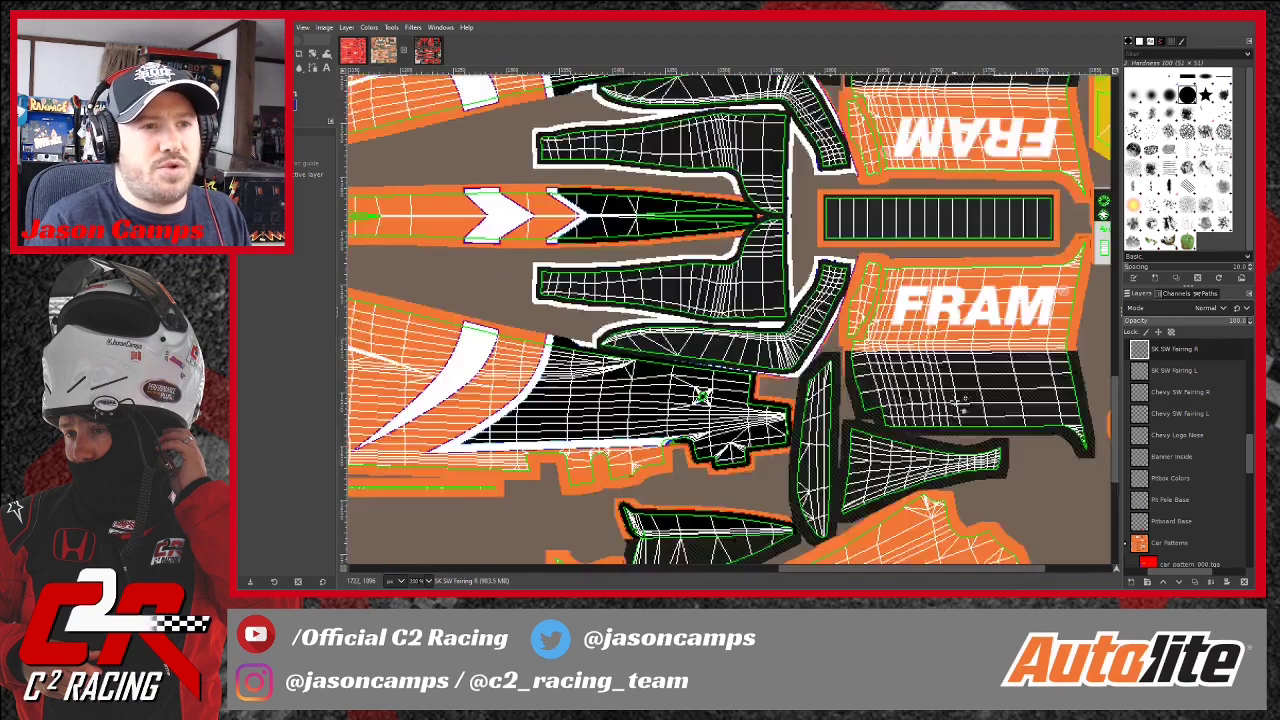
scroll(965, 407, "up", 2)
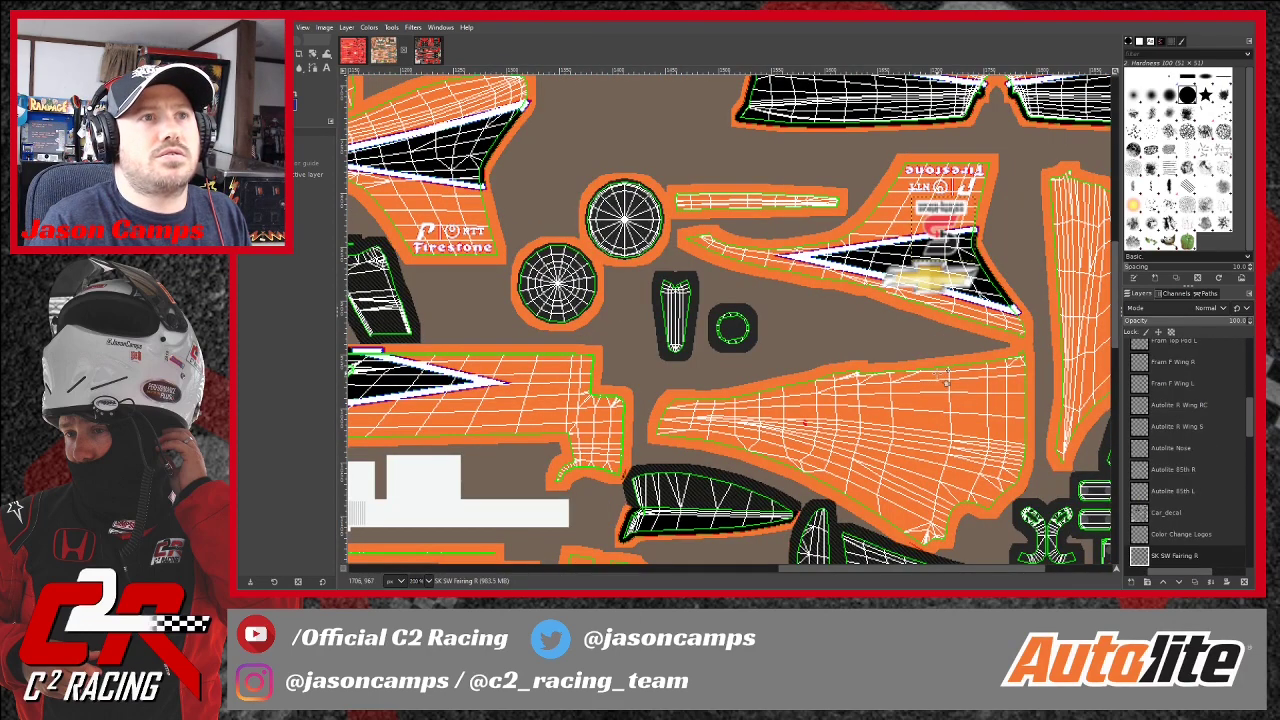
scroll(946, 374, "down", 8)
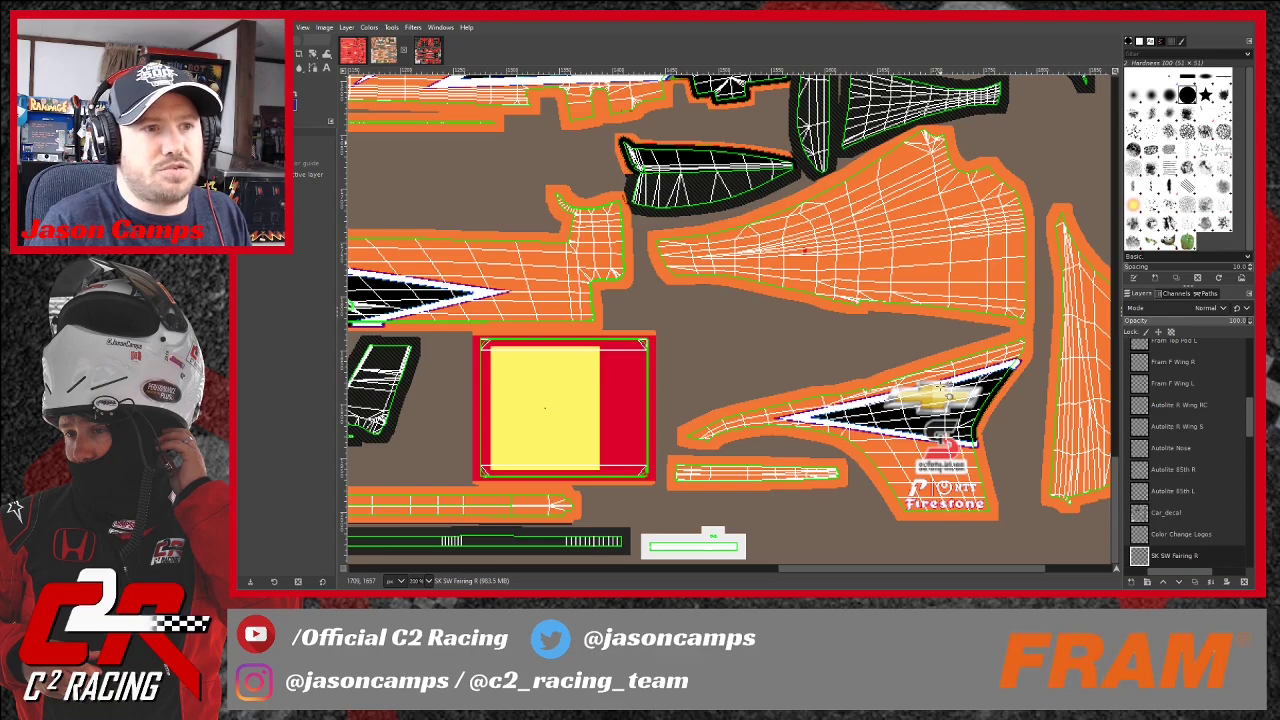
scroll(946, 396, "down", 15)
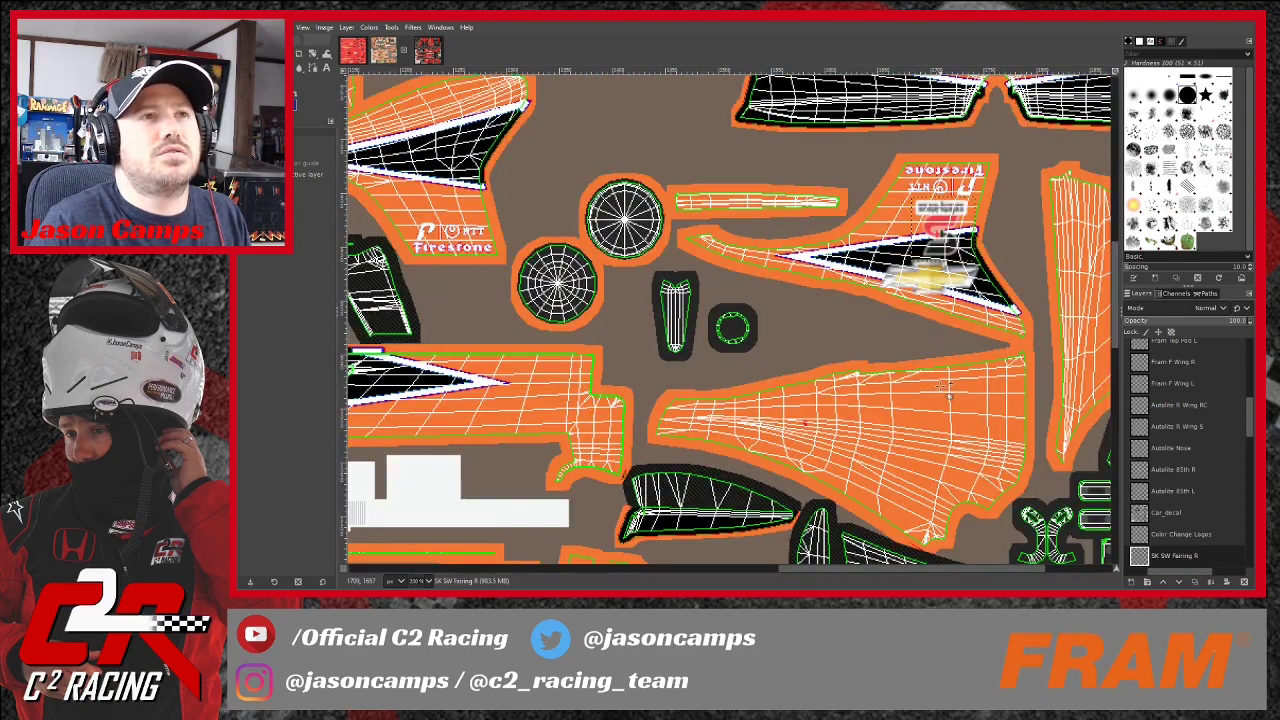
scroll(935, 380, "down", 3)
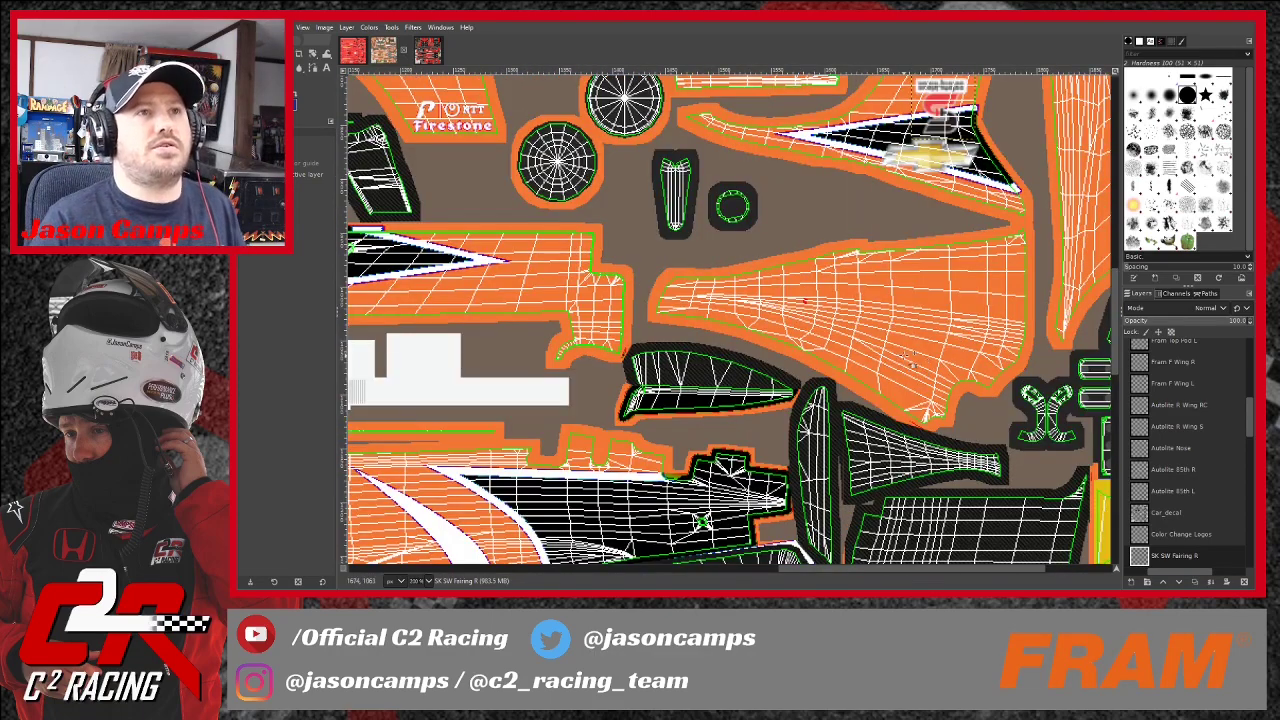
Review the whole livery template for the placement of the sponsor logos.
scroll(910, 362, "down", 3)
scroll(906, 356, "down", 2)
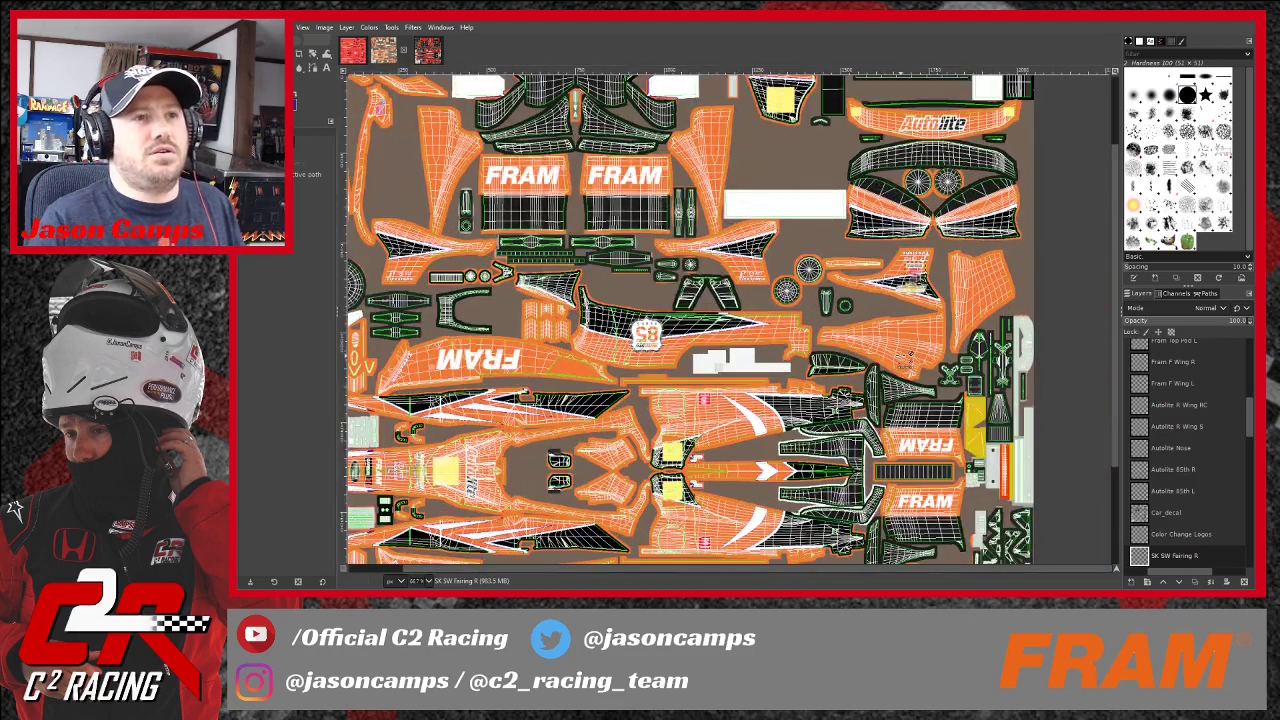
scroll(906, 362, "up", 2)
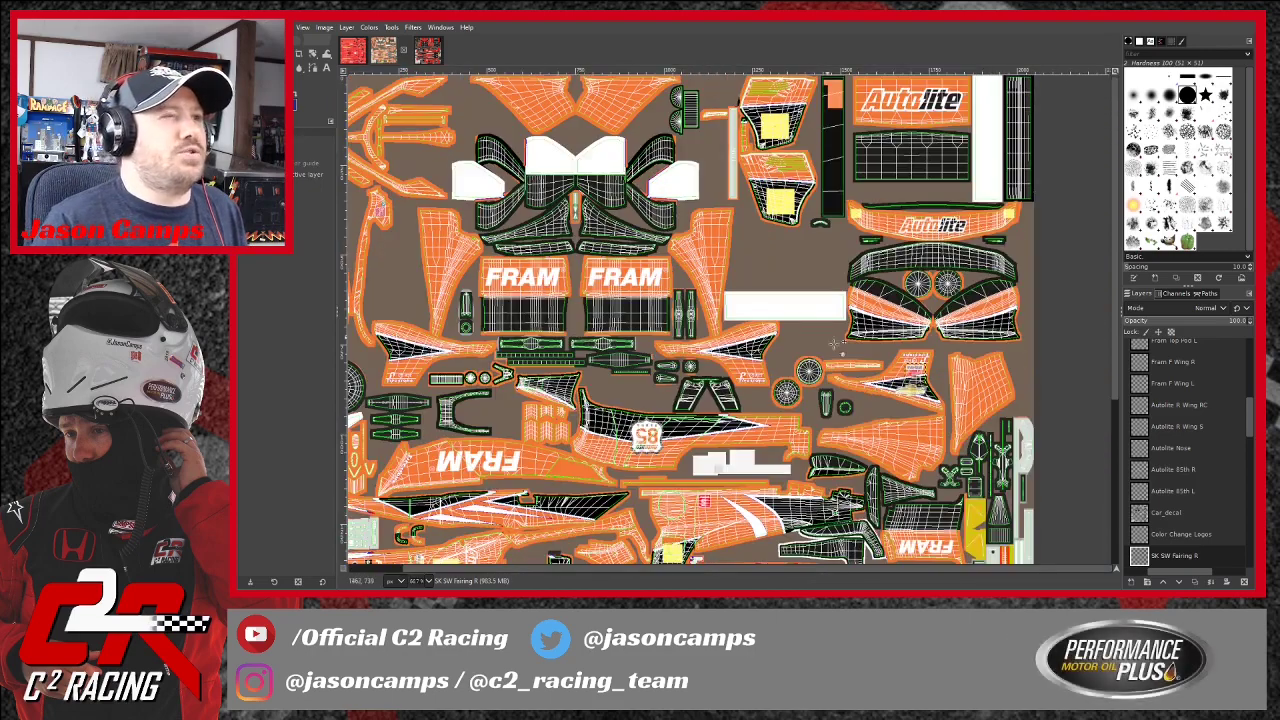
scroll(690, 318, "down", 5)
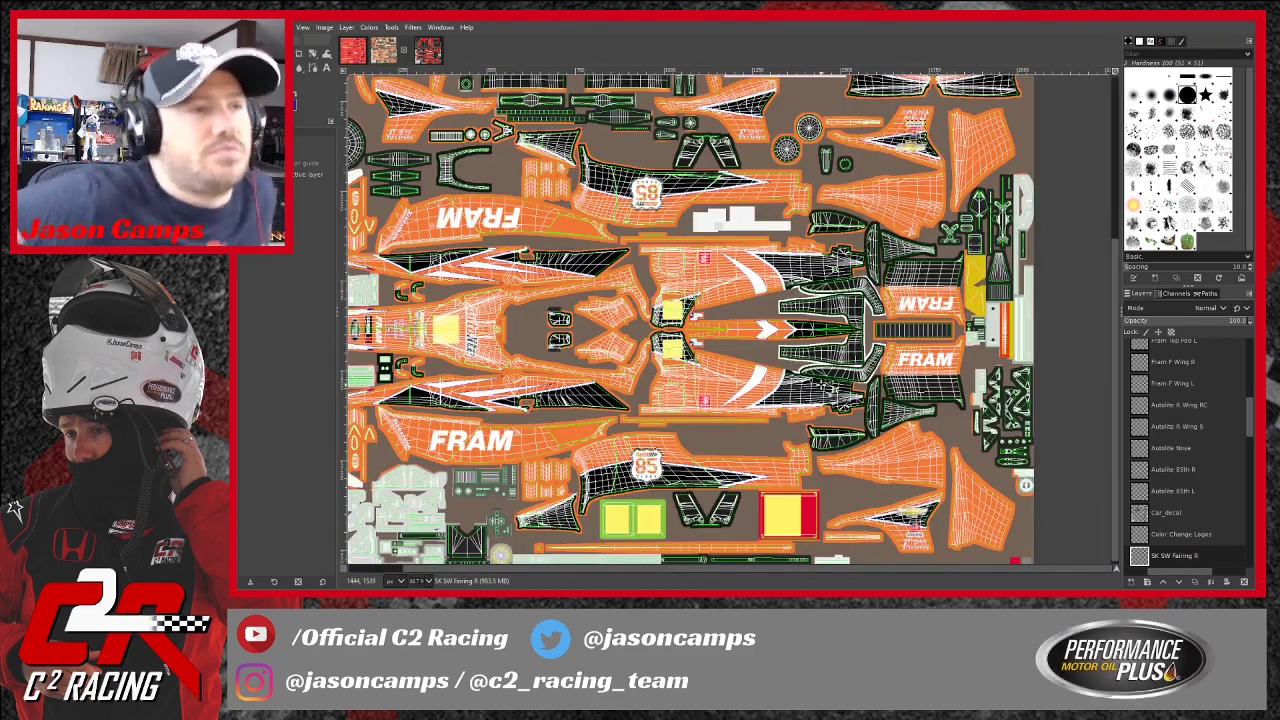
scroll(828, 315, "up", 3)
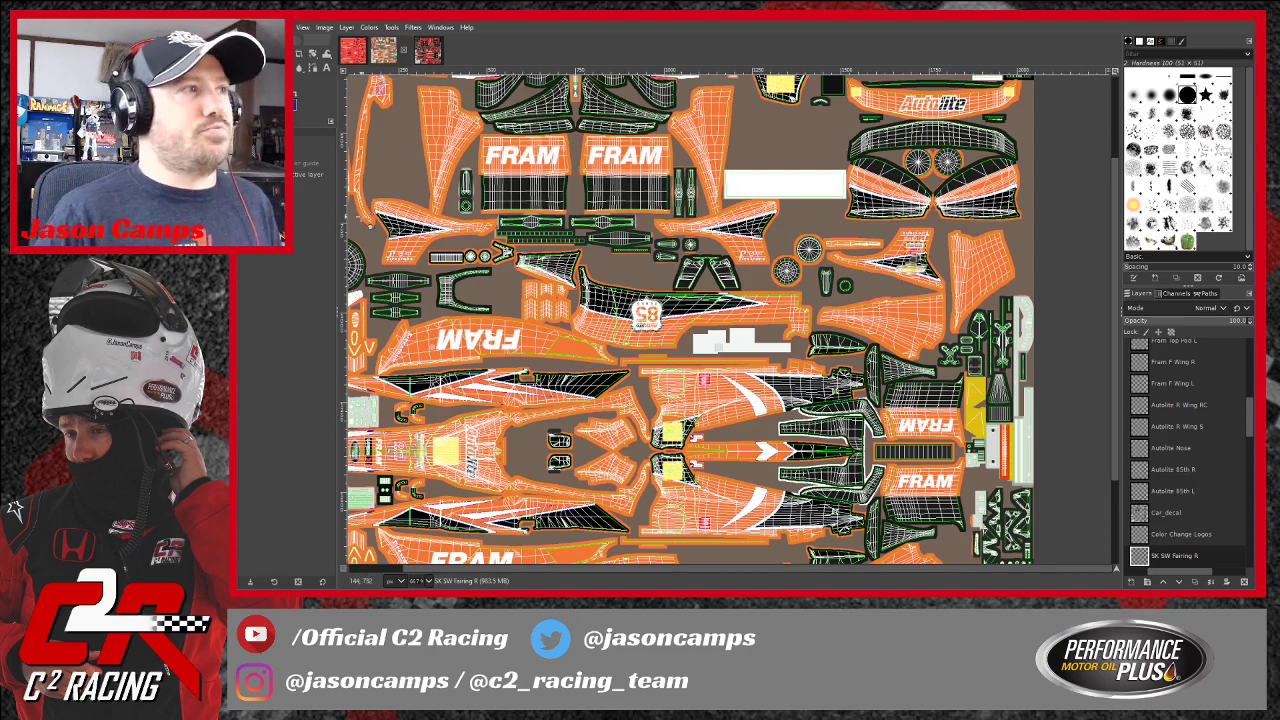
scroll(767, 236, "down", 3)
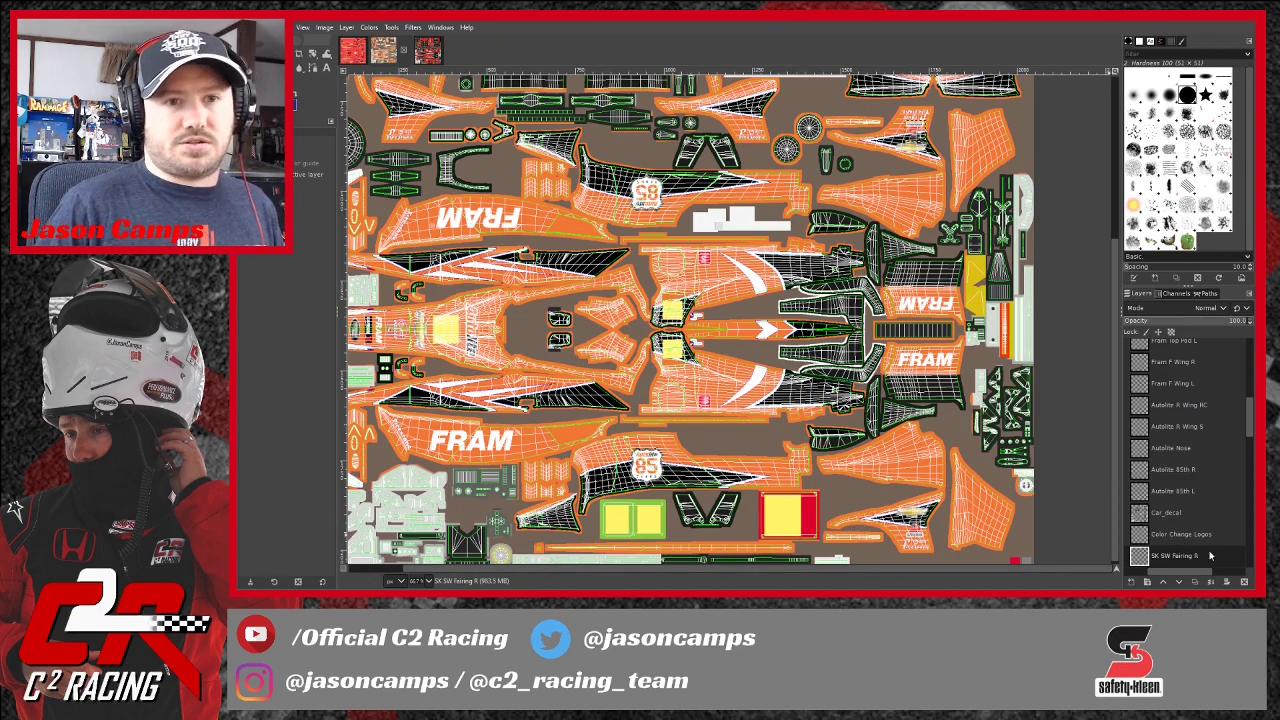
Duplicate the SK SW Fairing L layer as SK RC Fairing L and move its logo onto the fairing below the white rectangle, above the Firestone logo.
double_click(1174, 557)
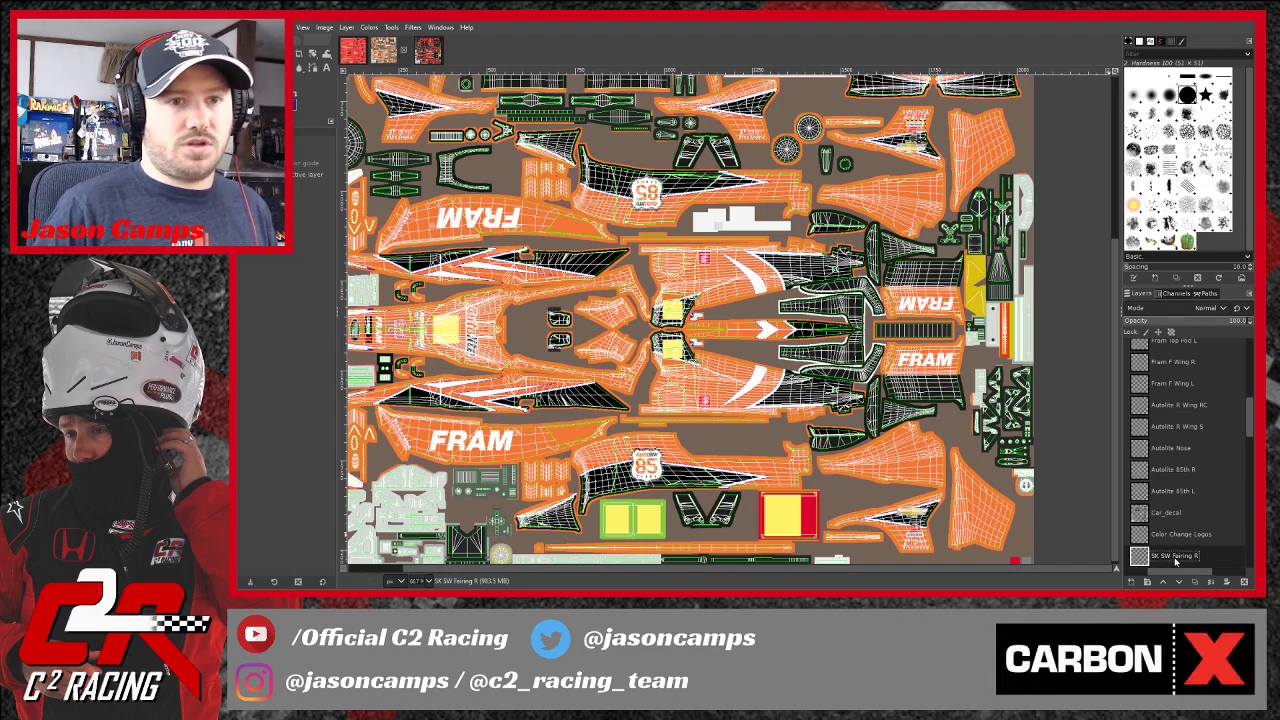
scroll(1176, 562, "down", 2)
double_click(1177, 518)
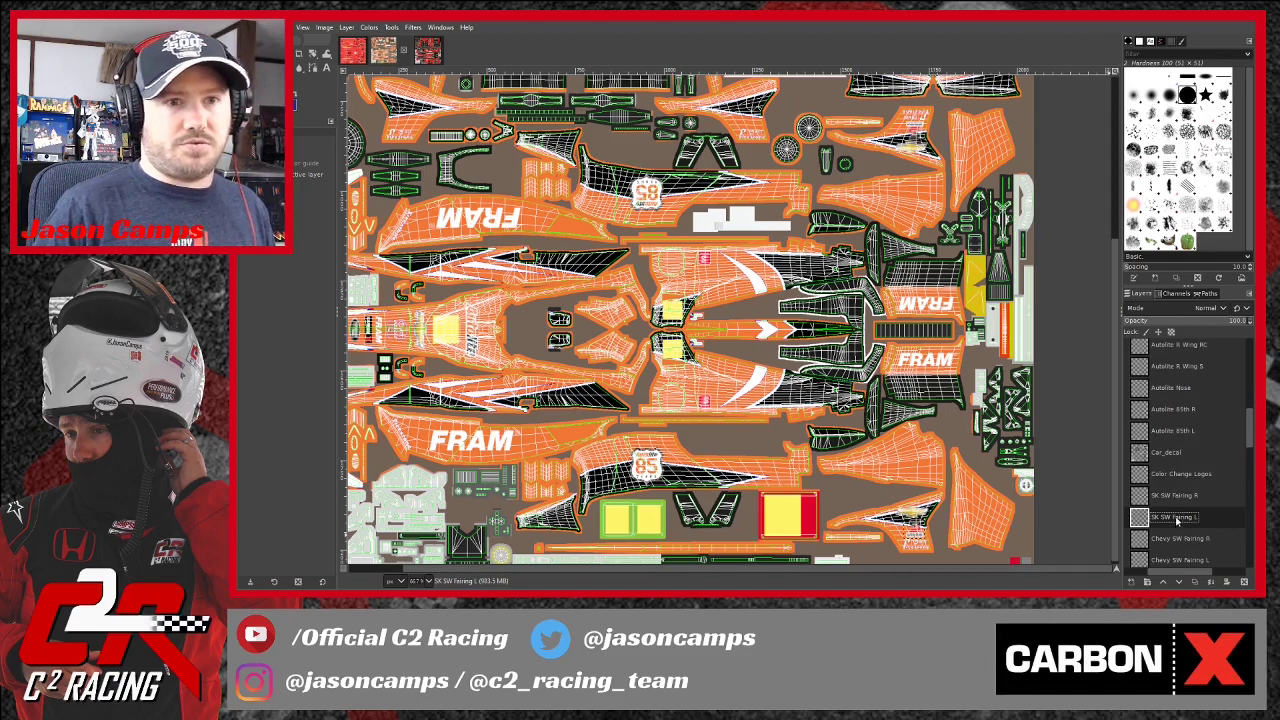
key("ctrl+shift+d")
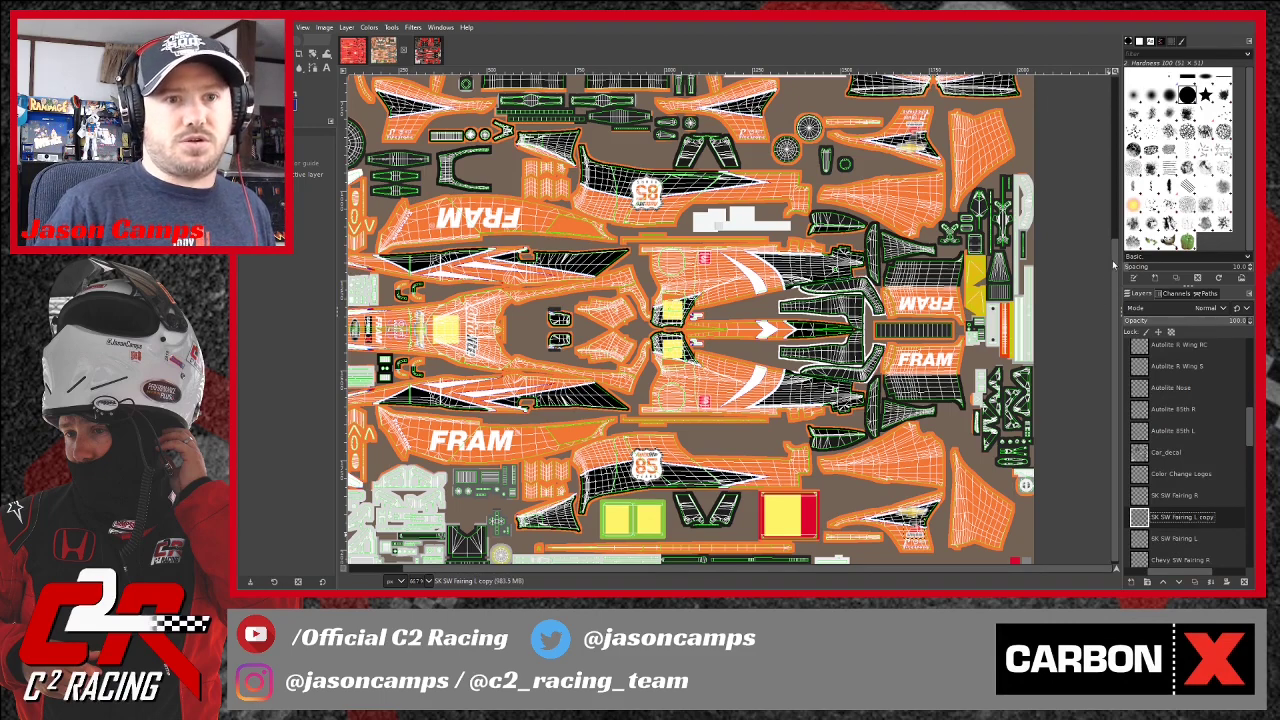
double_click(1170, 518)
key("BackSpace")
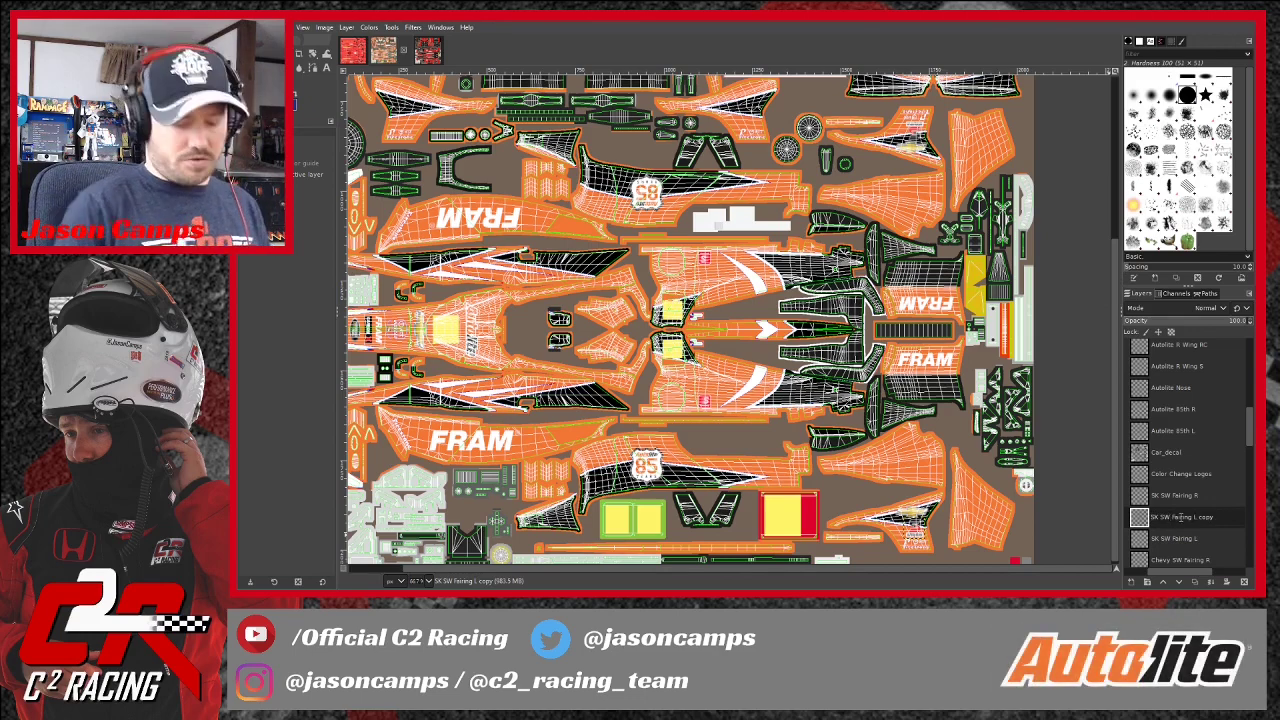
type("RC")
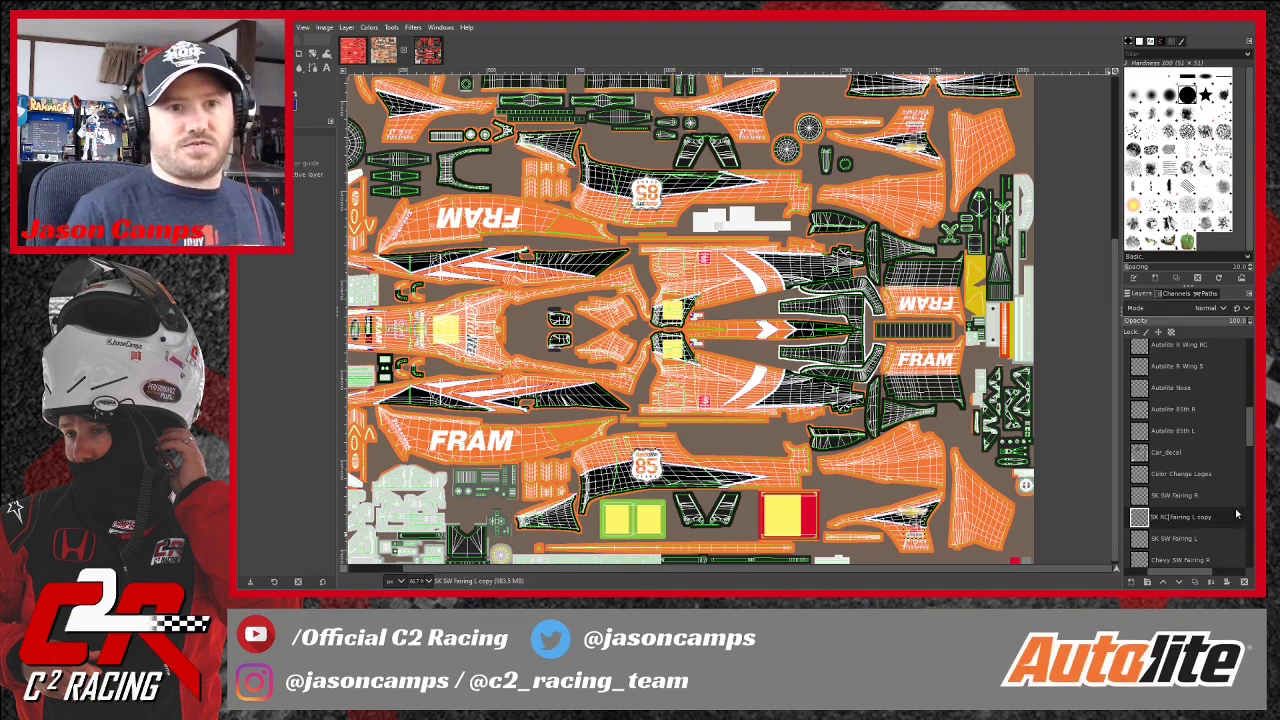
key("BackSpace")
key("BackSpace")
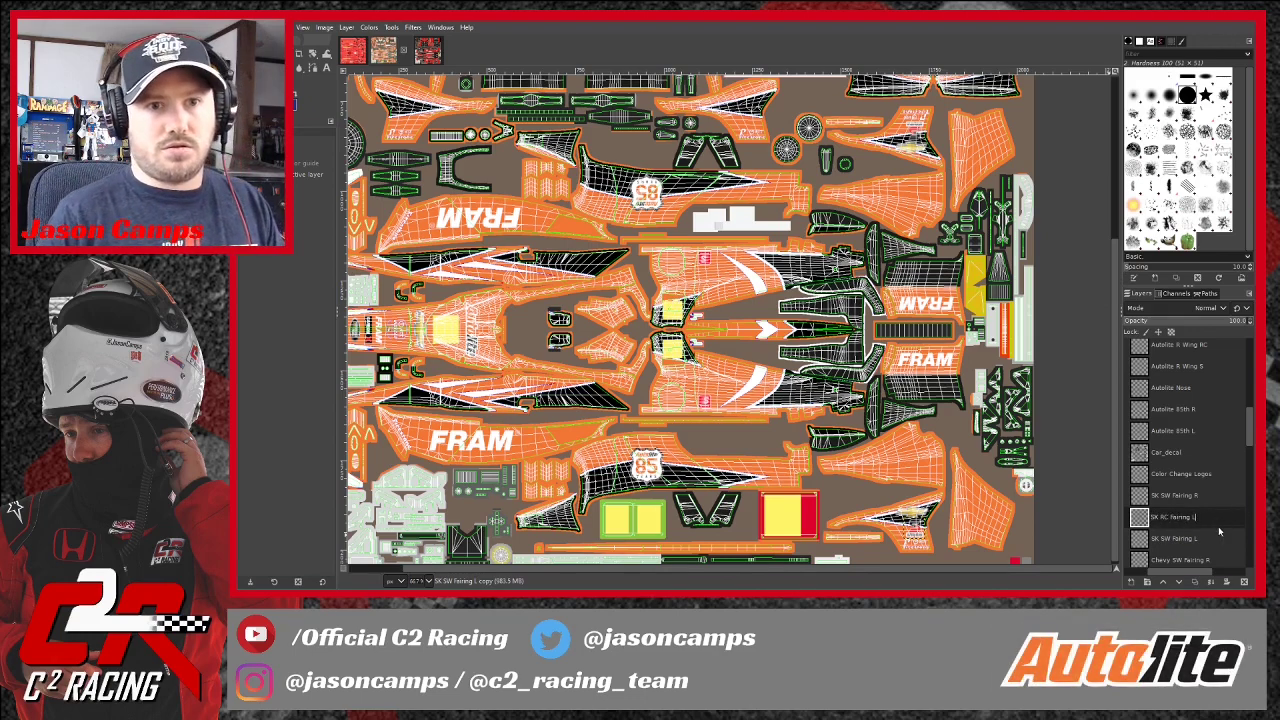
key("Return")
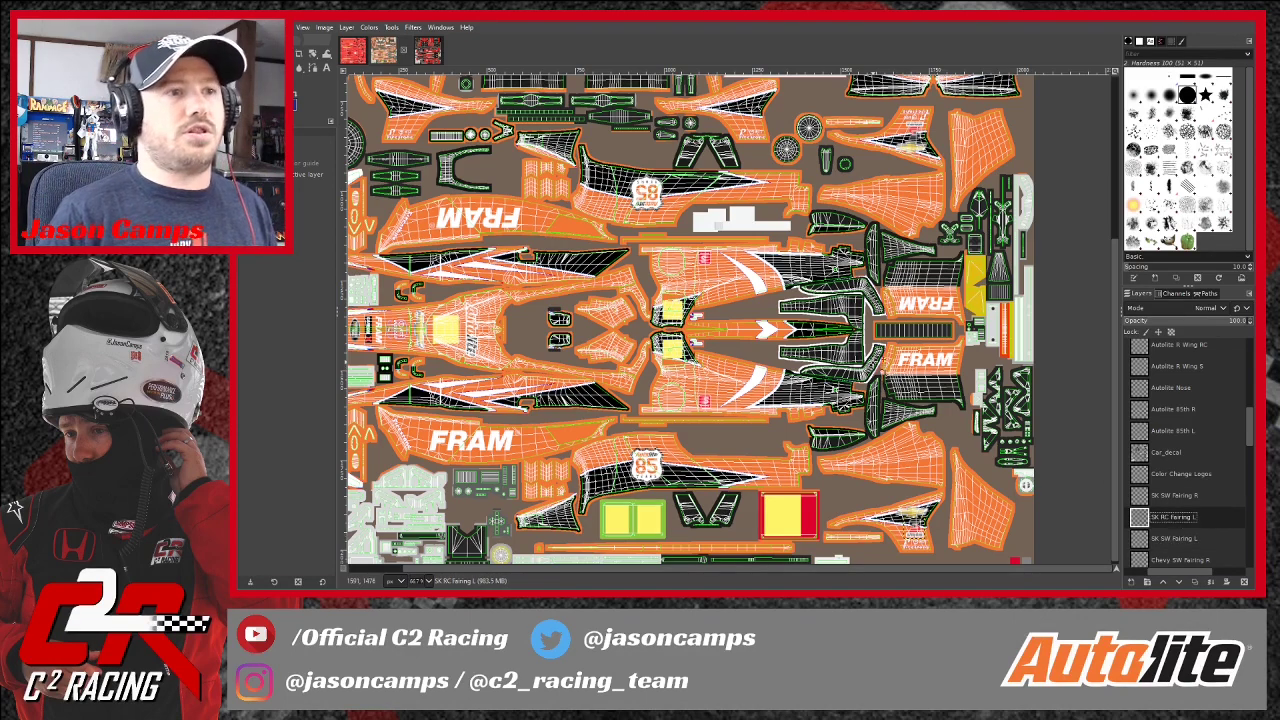
left_click_drag(914, 528, 752, 119)
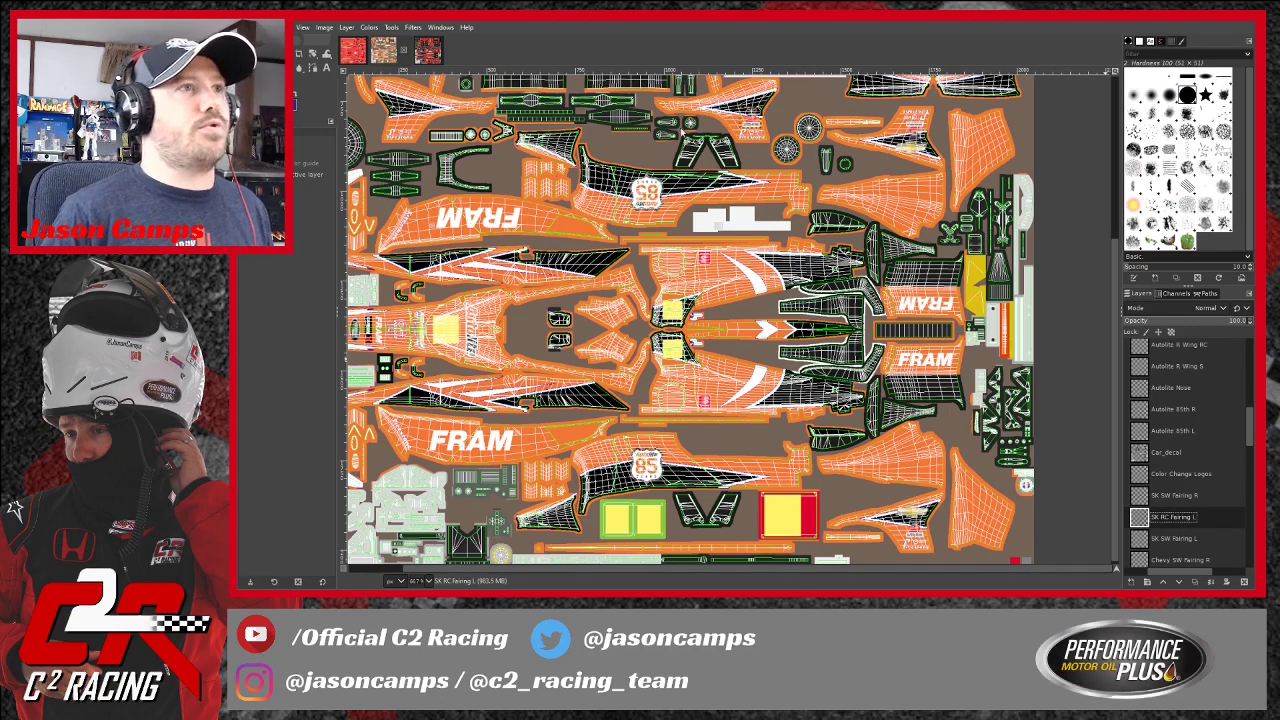
Duplicate the Chevy SW Fairing L layer and rename the copy Chevy RC Fairing L.
scroll(1189, 541, "down", 1)
left_click(1189, 532)
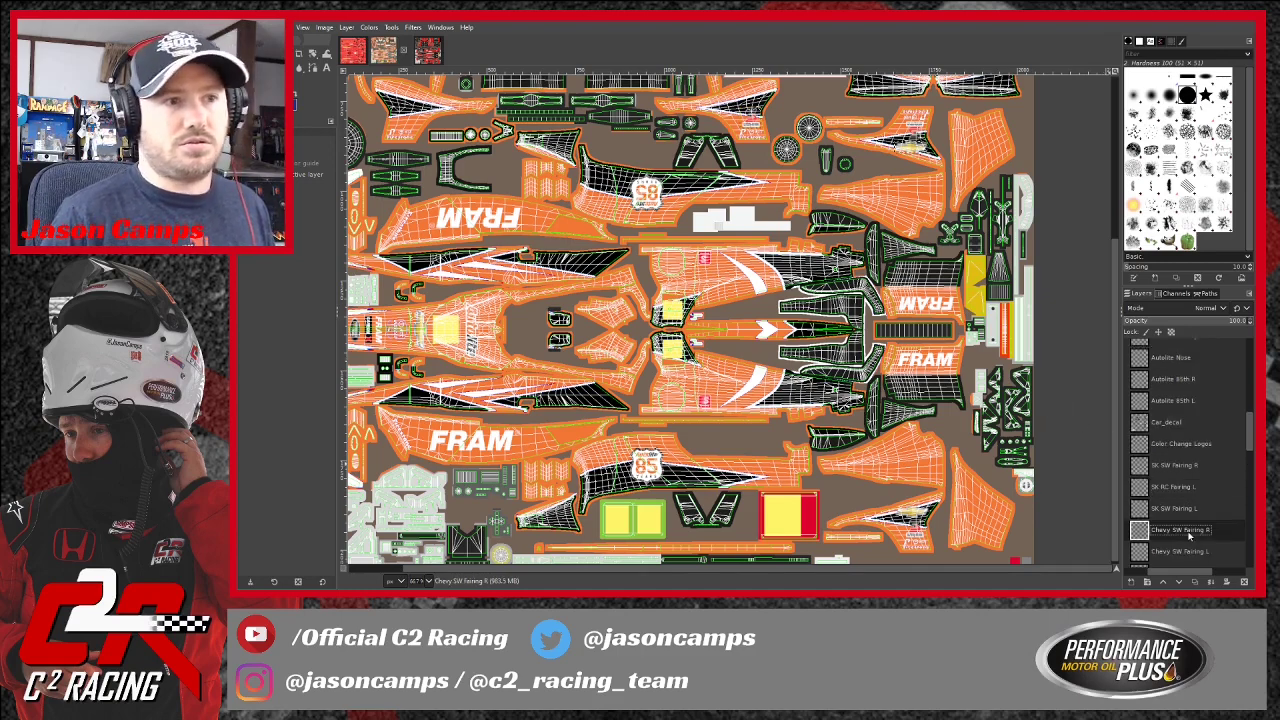
left_click(1190, 552)
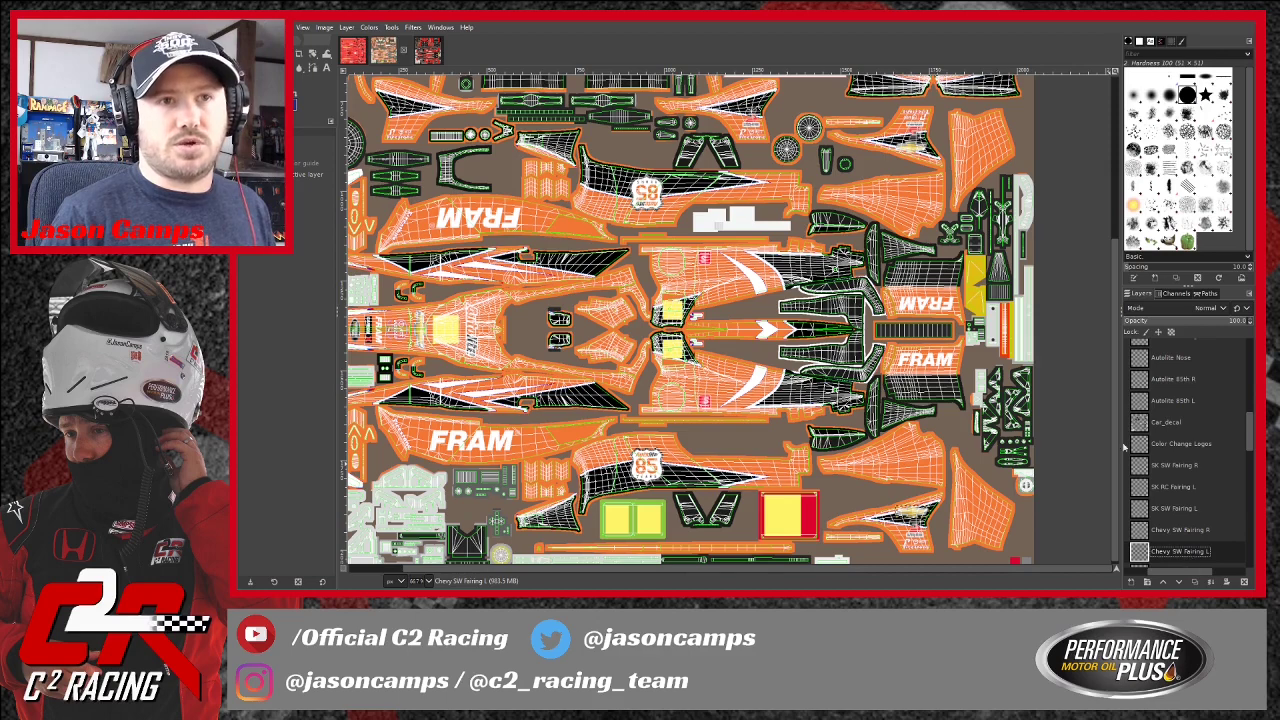
key("ctrl+shift+d")
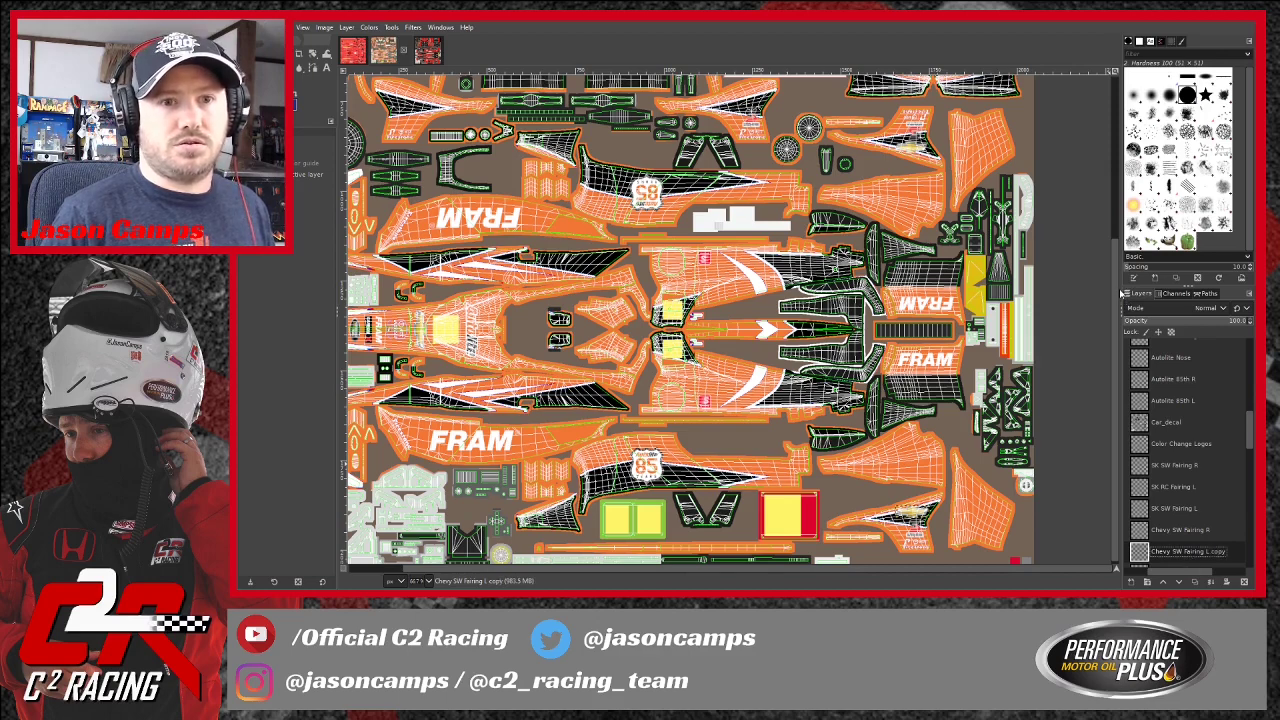
scroll(1163, 503, "down", 1)
double_click(1224, 525)
left_click(1225, 525)
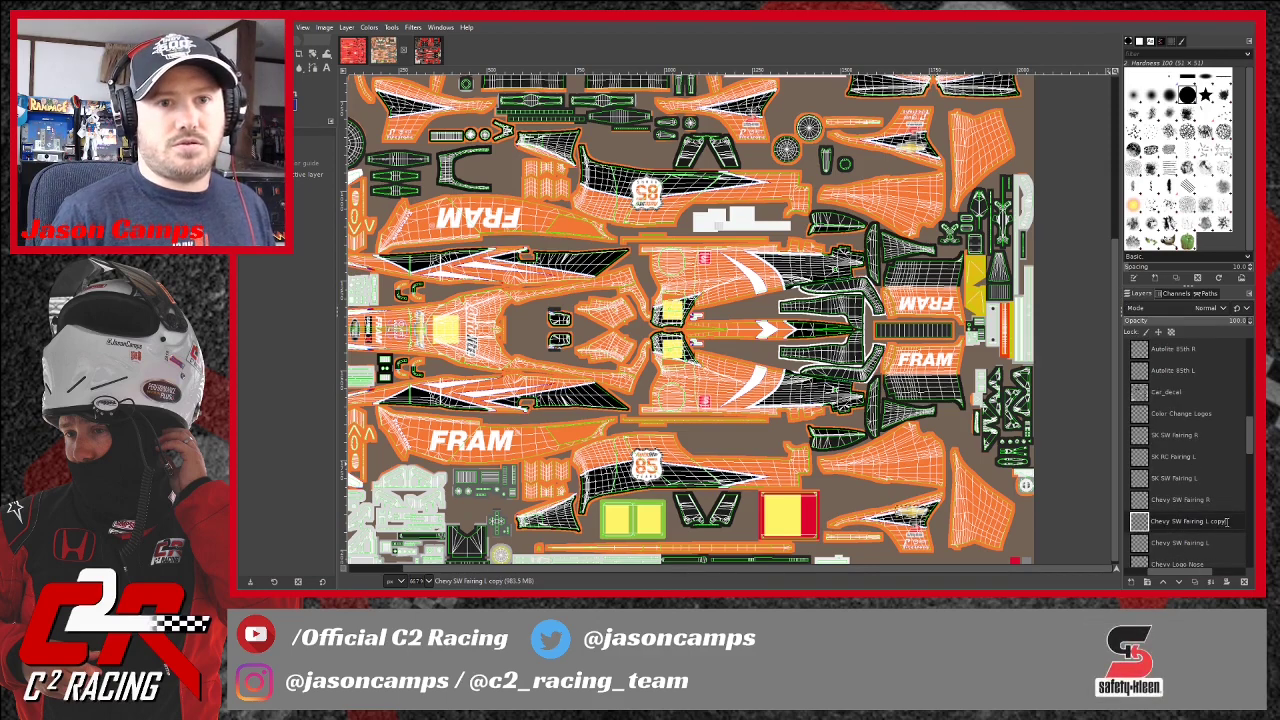
key("BackSpace")
key("BackSpace")
key("BackSpace")
type("L")
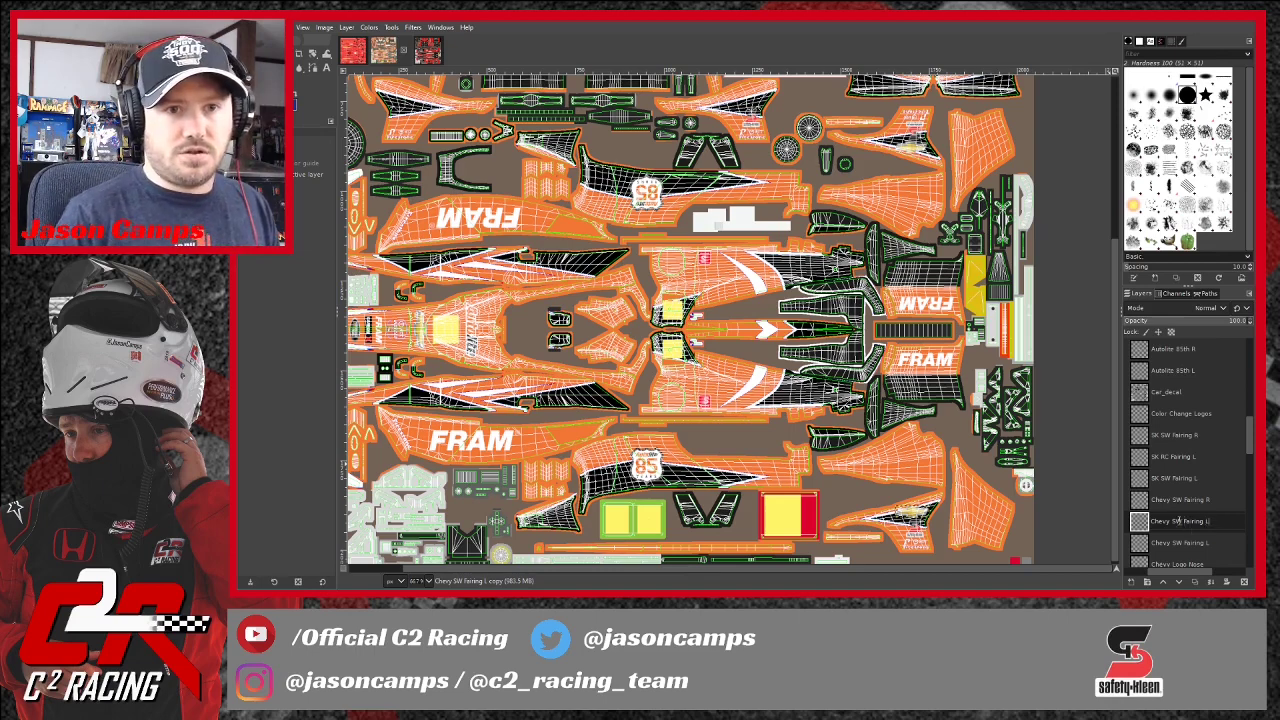
key("BackSpace")
key("BackSpace")
type("RC")
key("Return")
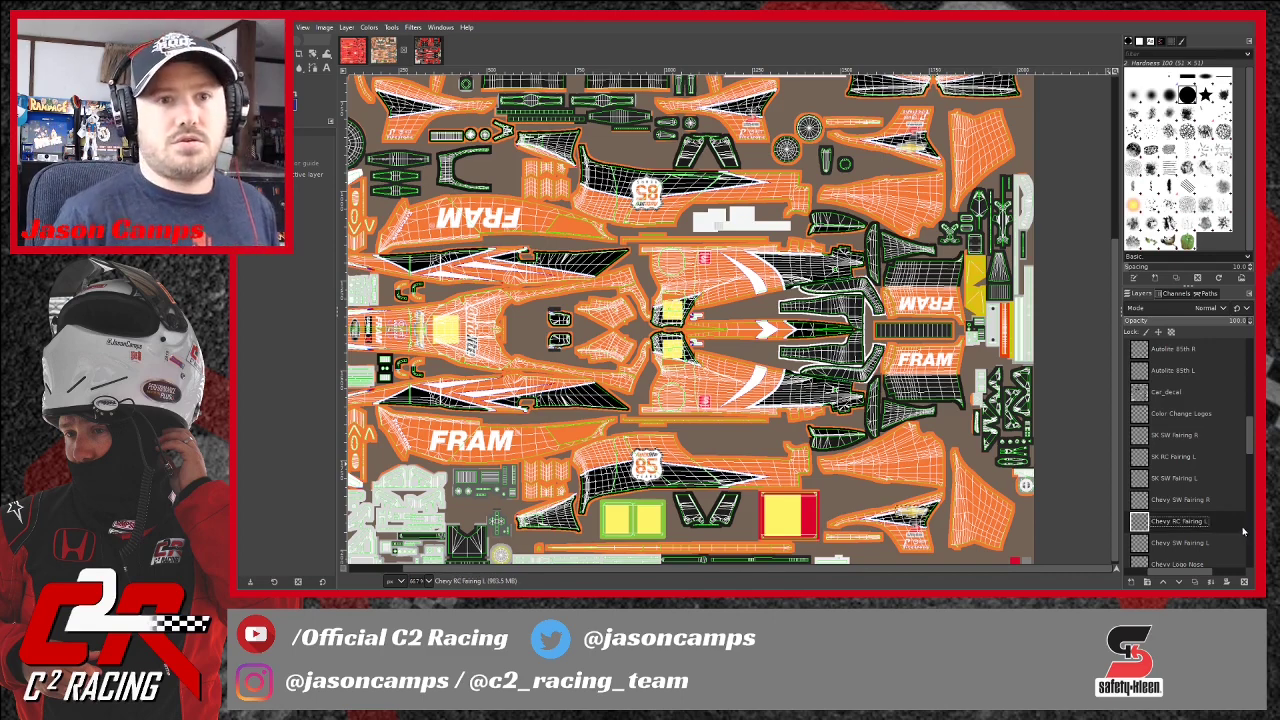
Move the Chevy RC Fairing L logo onto the fairing below the white rectangle, positioned over the black stripe above the Safety-Kleen logo.
left_click_drag(909, 511, 756, 99)
scroll(711, 360, "up", 1)
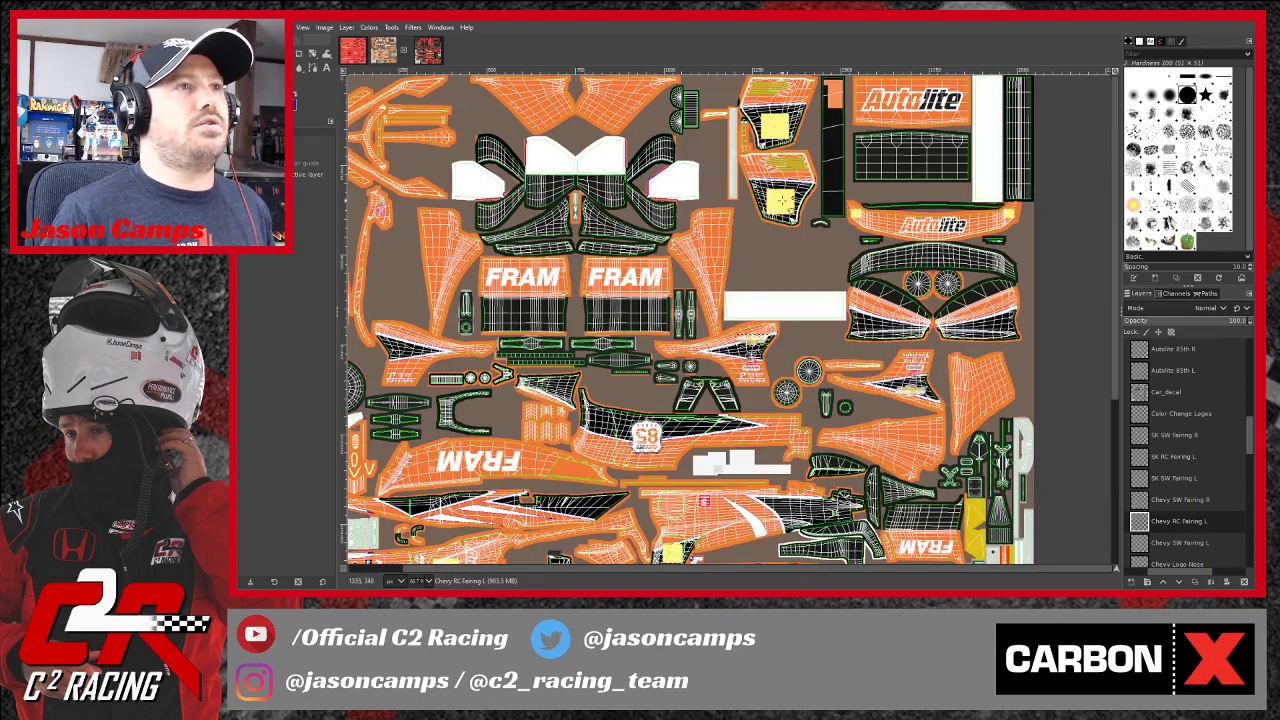
scroll(740, 365, "up", 2)
scroll(810, 373, "up", 1)
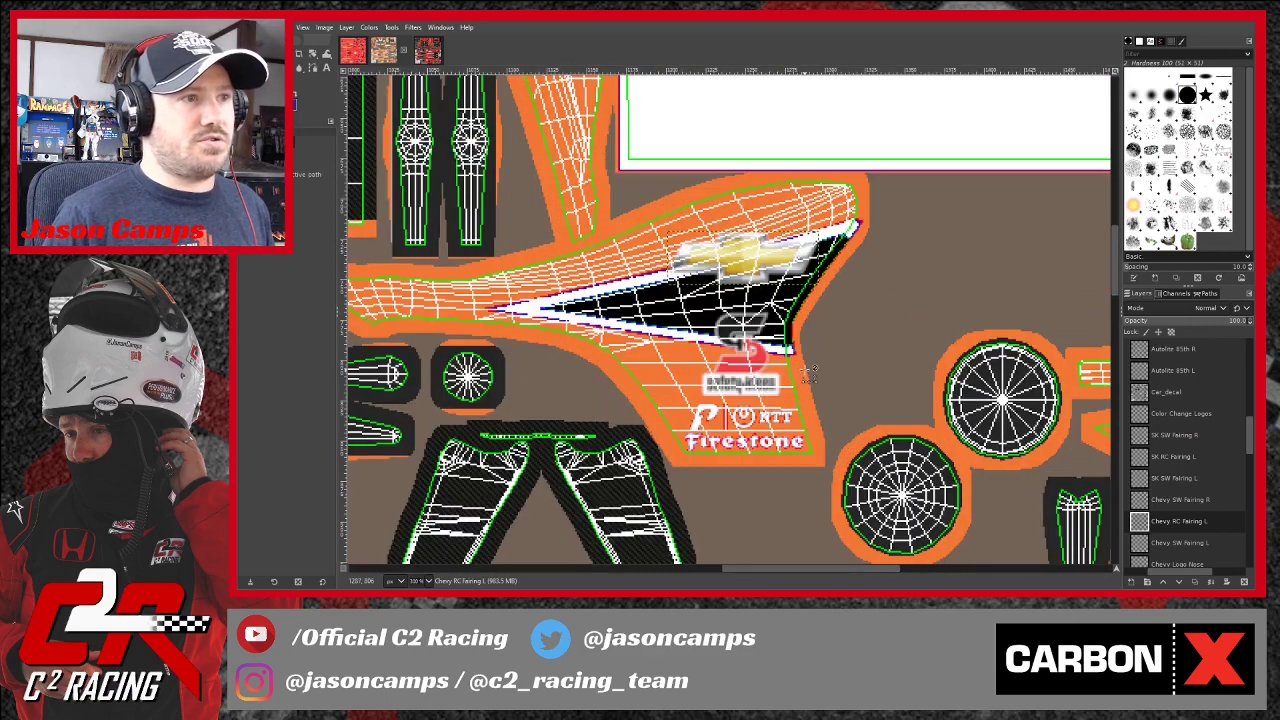
left_click_drag(743, 262, 731, 281)
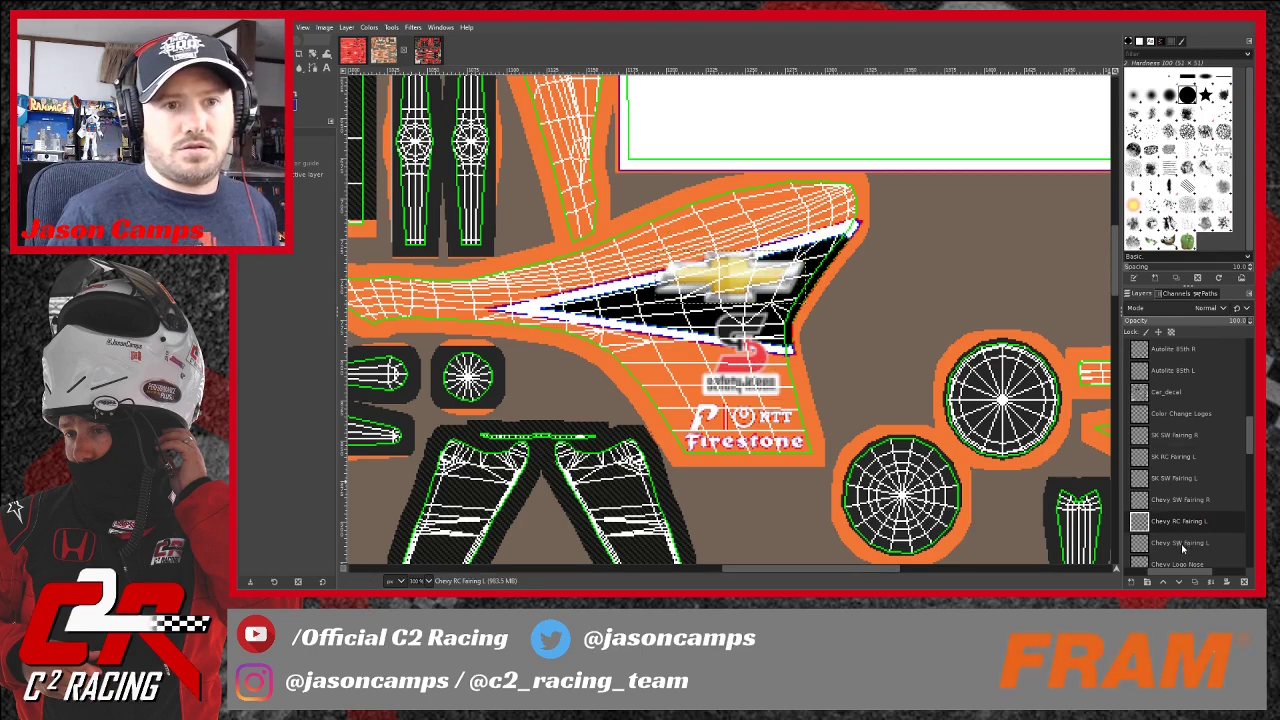
Compare the Chevy and Safety-Kleen logo placement on the RC fairing with the placement on the lower SW fairing.
left_click(1178, 436)
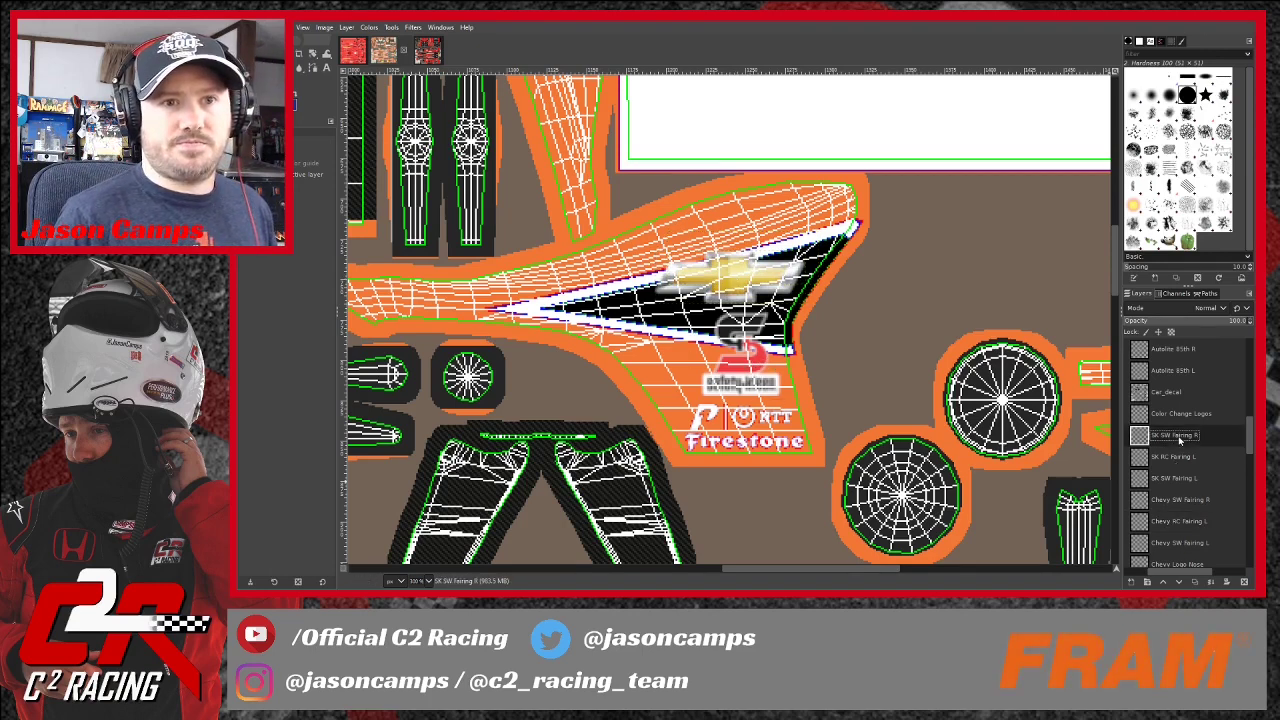
left_click(1176, 457)
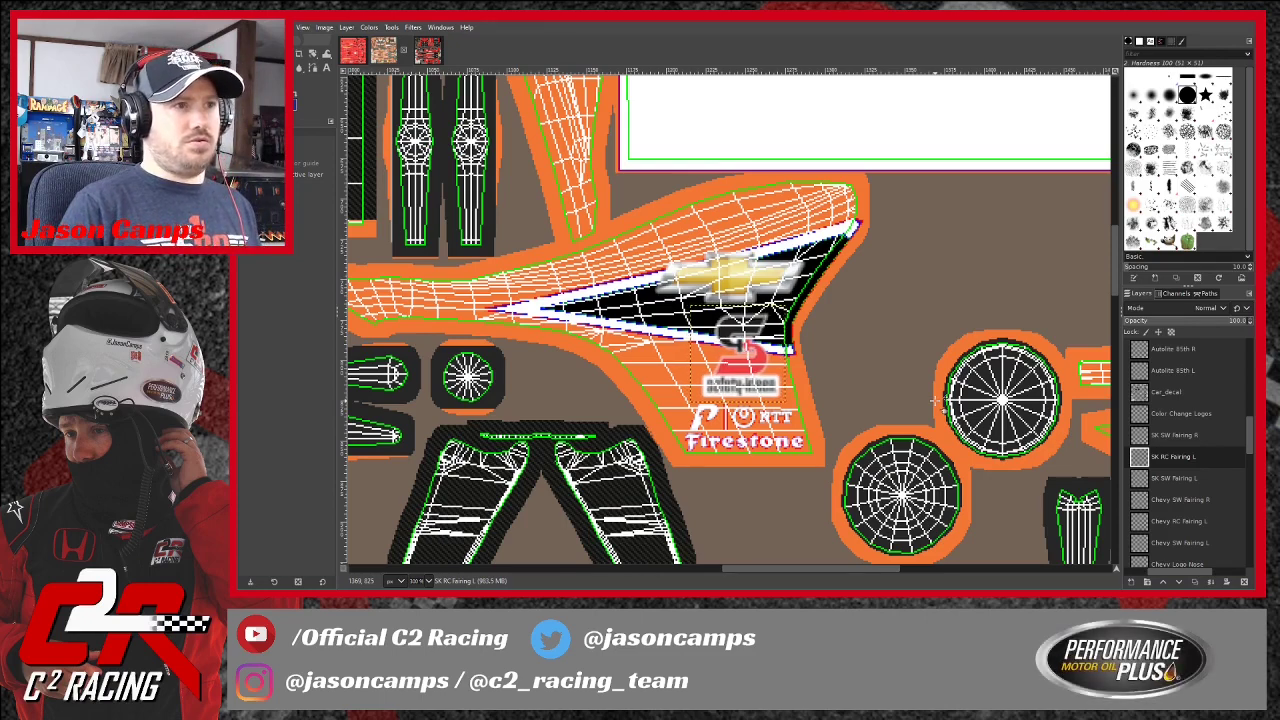
scroll(990, 478, "down", 2)
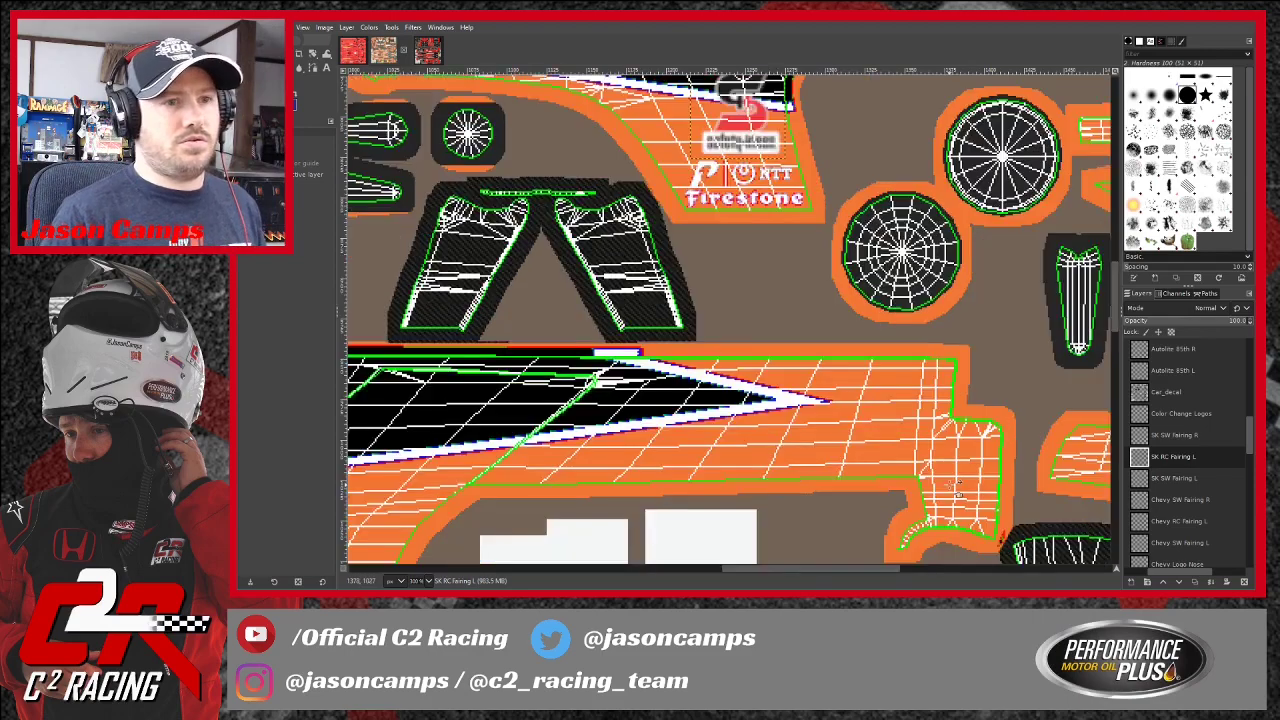
scroll(990, 478, "up", 2)
scroll(956, 490, "up", 1)
scroll(950, 490, "down", 3)
scroll(928, 491, "down", 3)
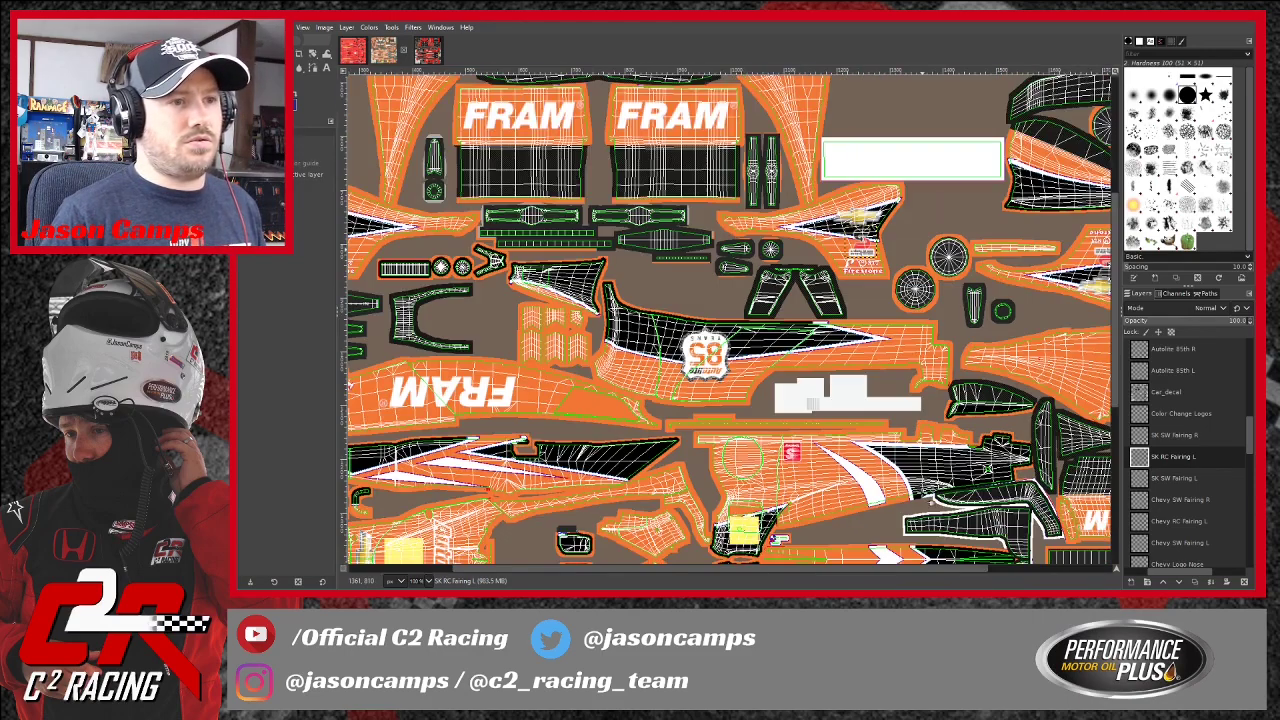
scroll(925, 492, "down", 3)
left_click_drag(902, 569, 941, 560)
scroll(904, 488, "down", 2)
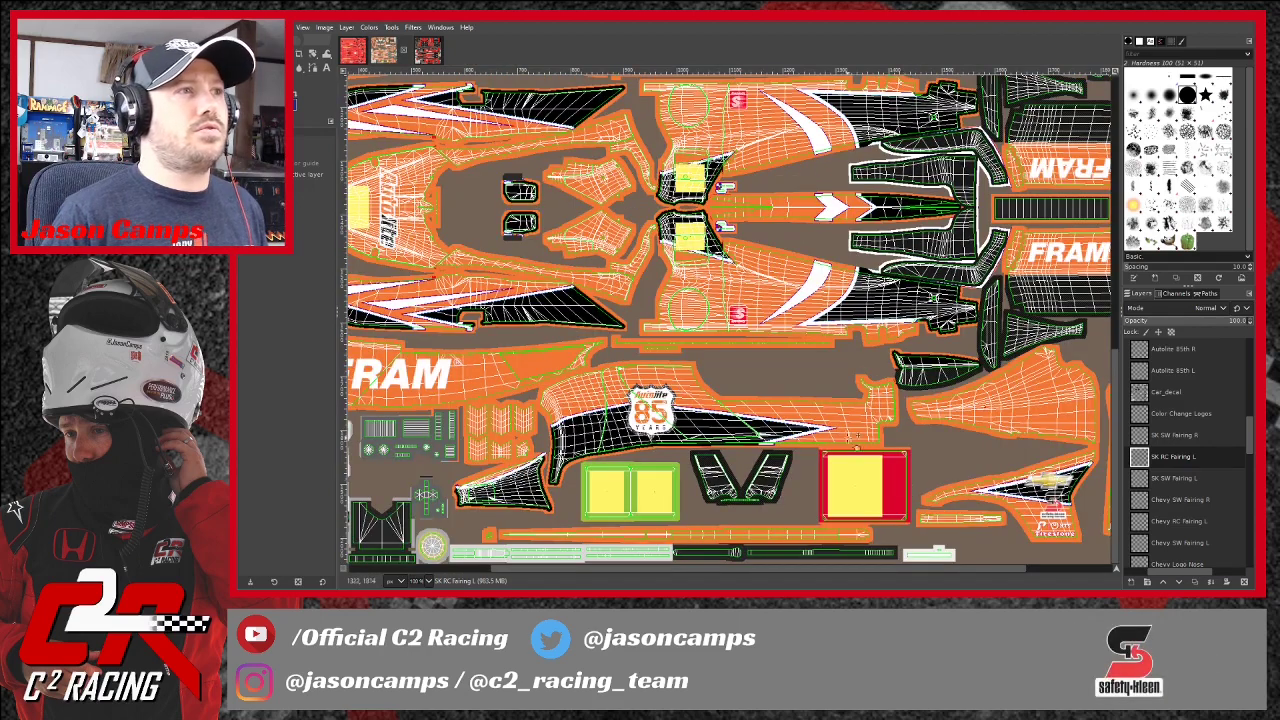
scroll(855, 445, "down", 1)
scroll(1118, 433, "up", 1)
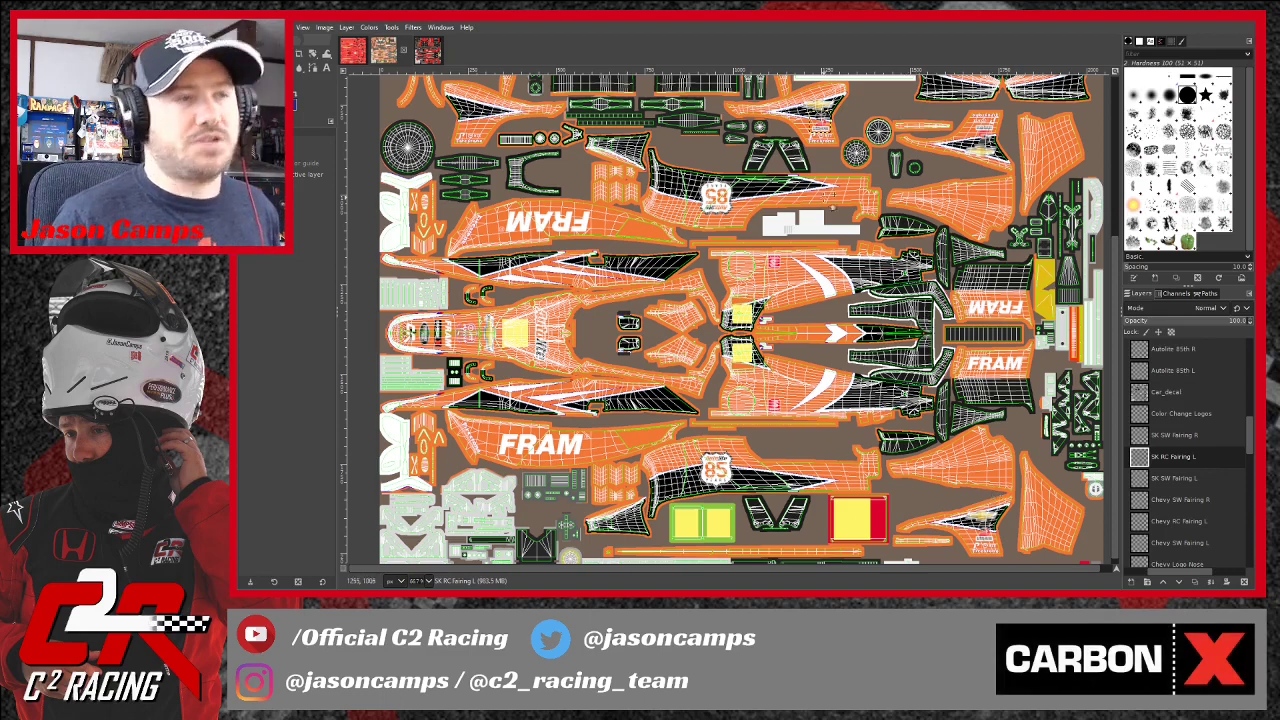
Examine the logos on the left RC fairing and the matching space on its mirrored counterpart.
scroll(818, 116, "up", 3)
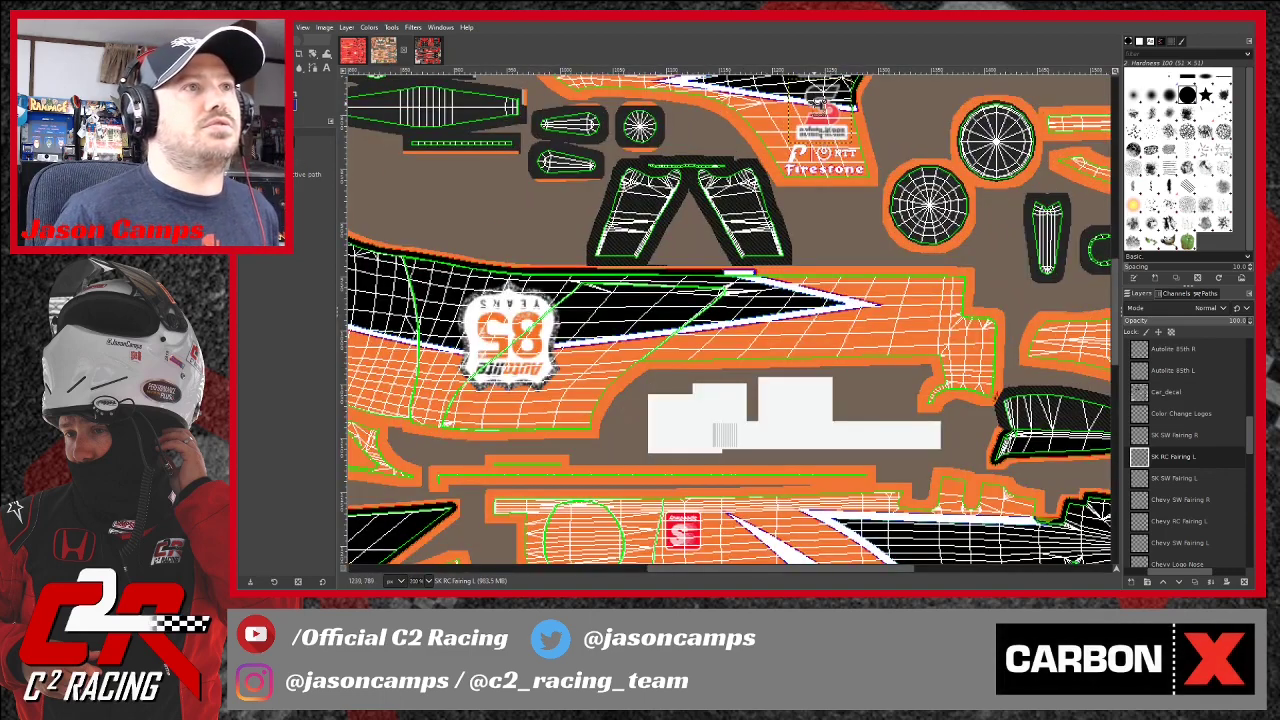
scroll(816, 86, "up", 1)
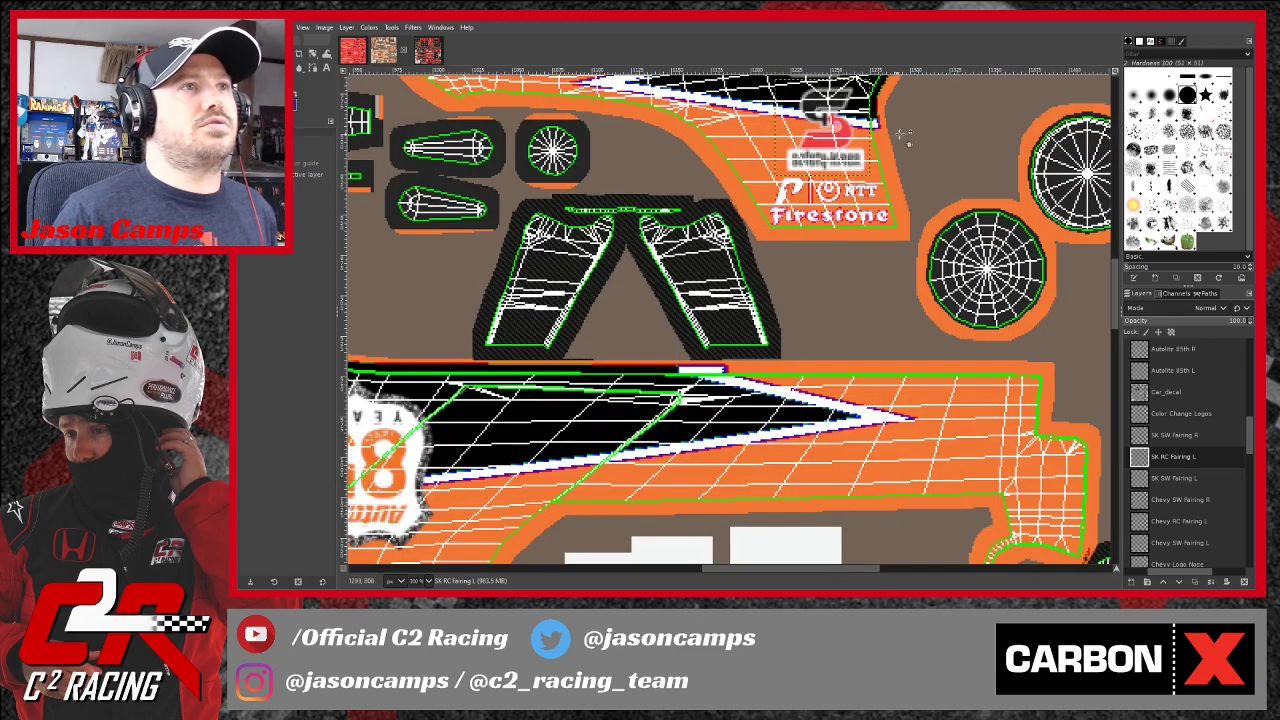
scroll(957, 260, "up", 5)
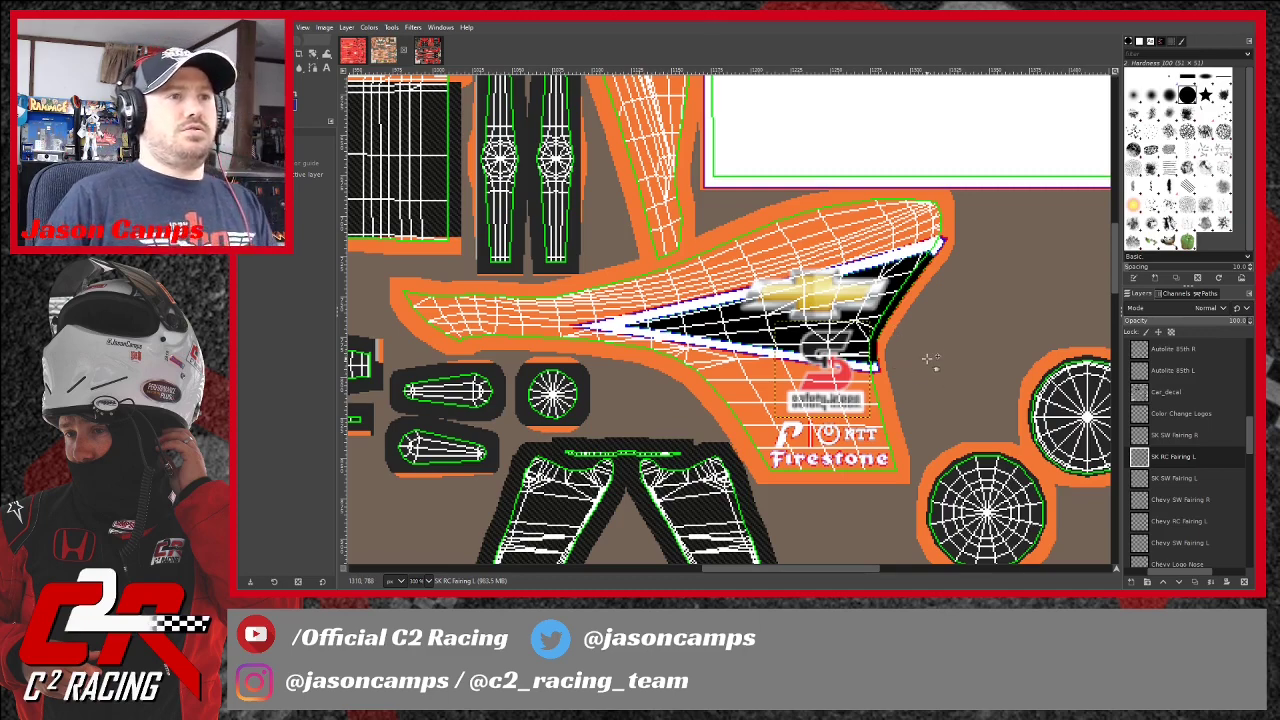
scroll(908, 360, "down", 2)
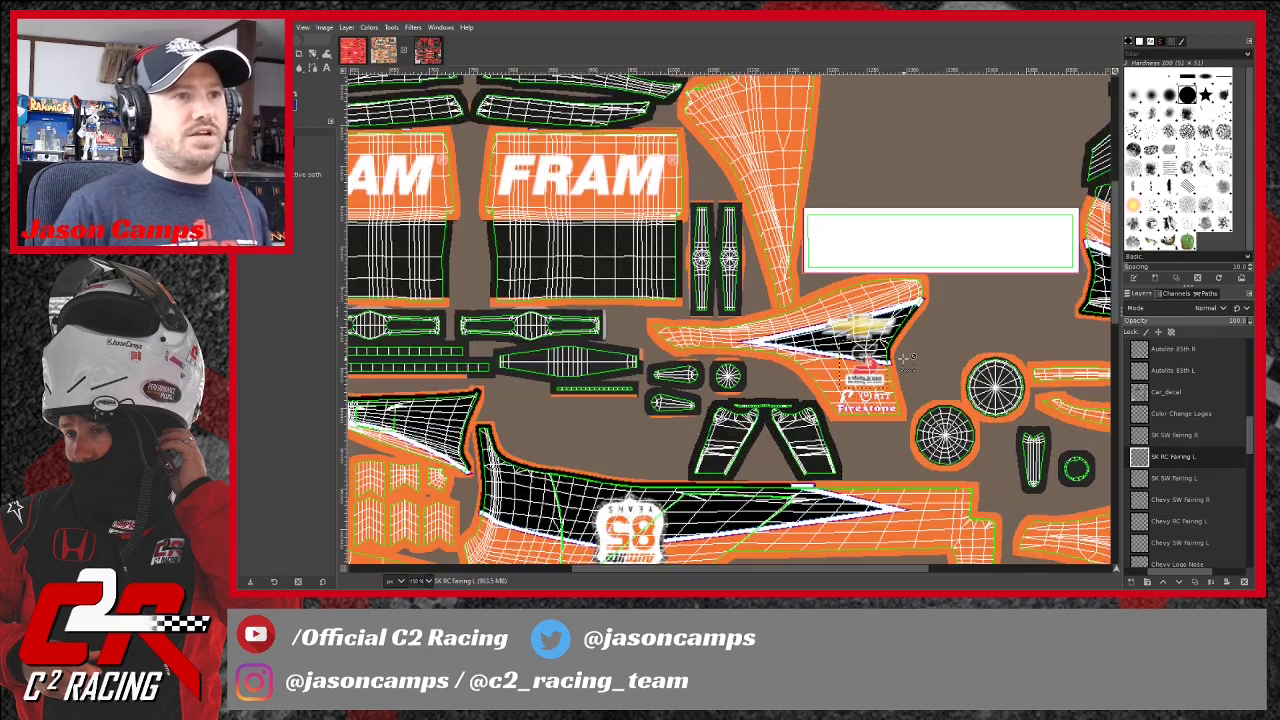
left_click_drag(829, 570, 715, 572)
scroll(721, 437, "down", 3)
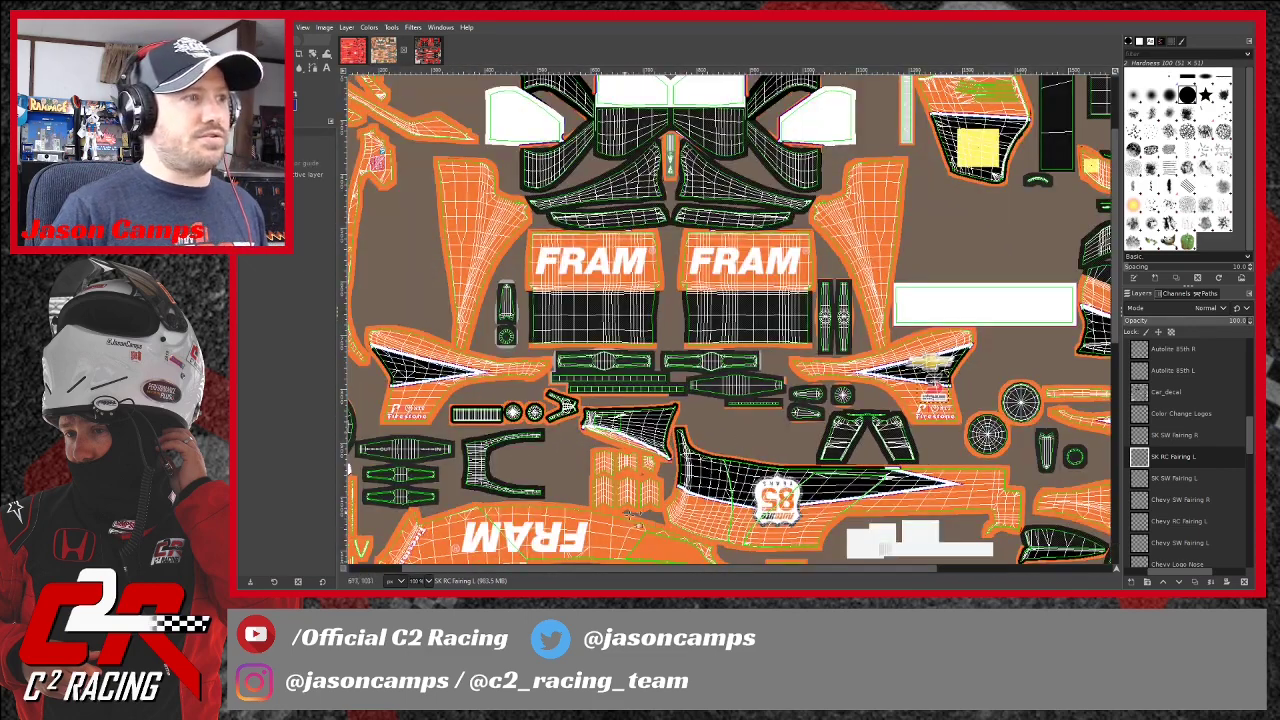
left_click_drag(629, 568, 614, 568)
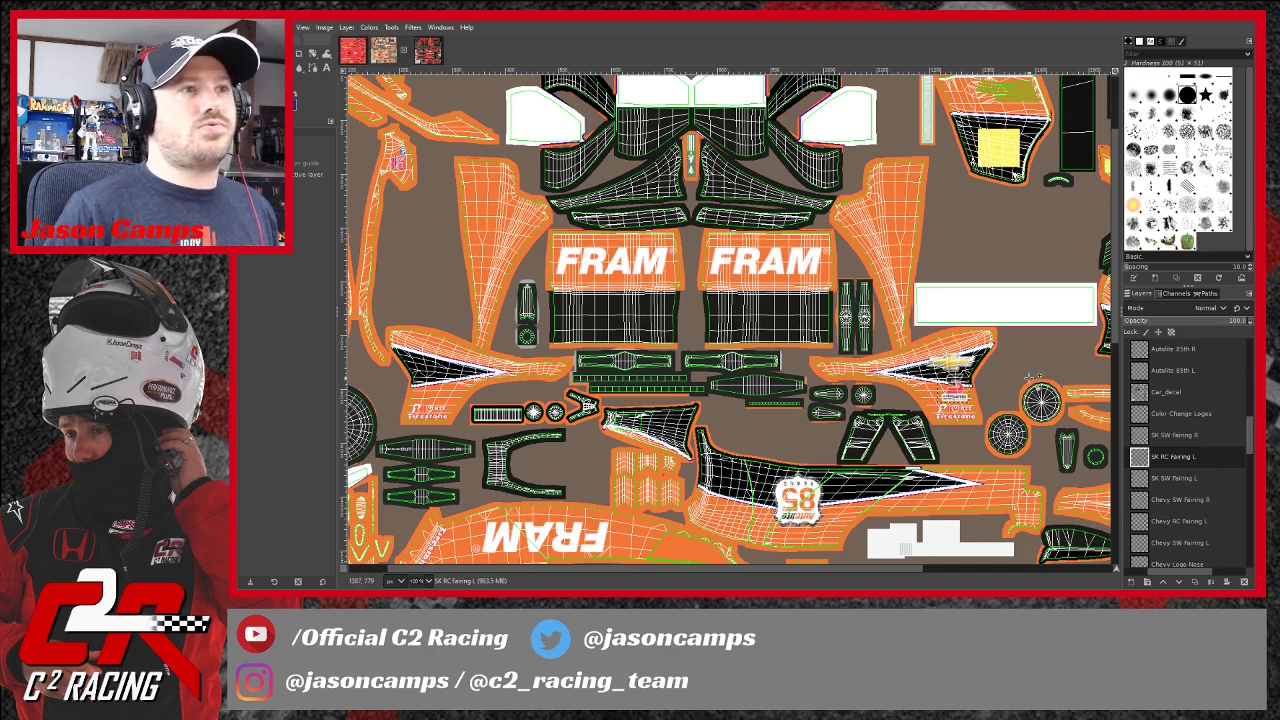
Duplicate the SK RC Fairing L layer and rename the copy SK RC Fairing R.
left_click(1175, 464)
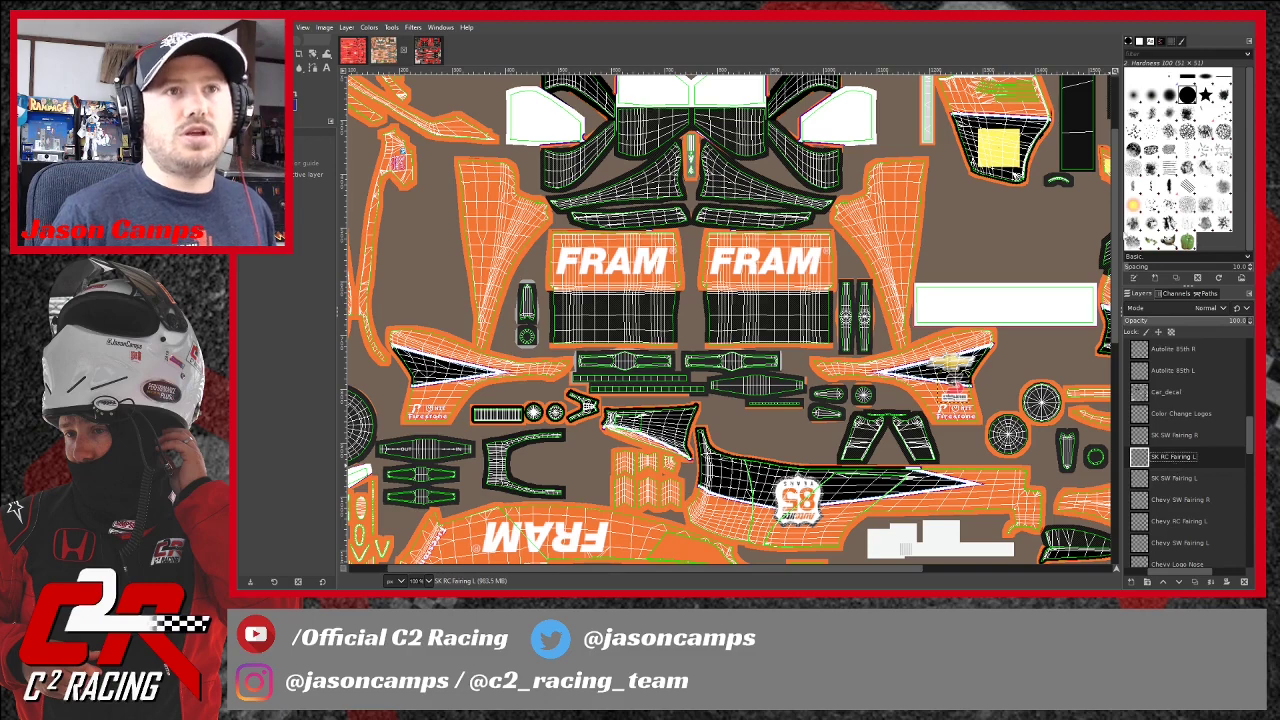
key("shift+ctrl+d")
double_click(1205, 458)
key("BackSpace")
key("BackSpace")
key("BackSpace")
type("R")
key("Return")
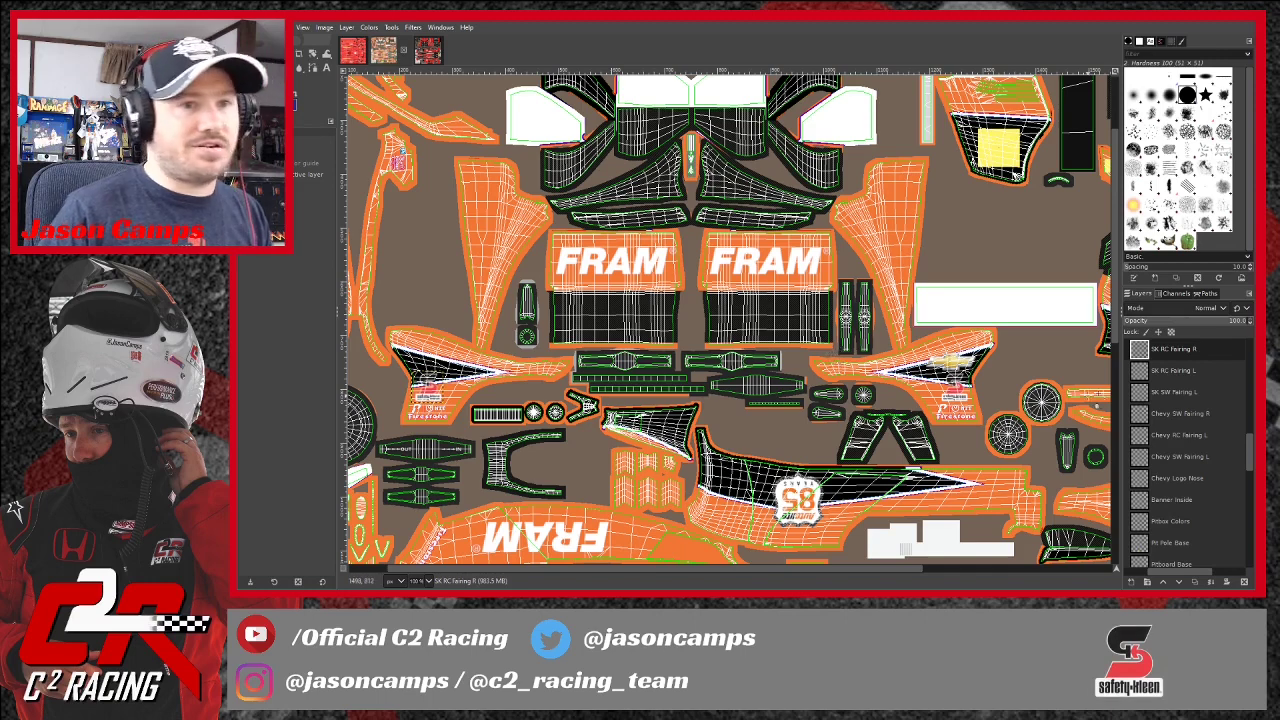
Duplicate the Chevy RC Fairing L layer, rename the copy Chevy RC Fairing R, and save the image.
left_click(1164, 351)
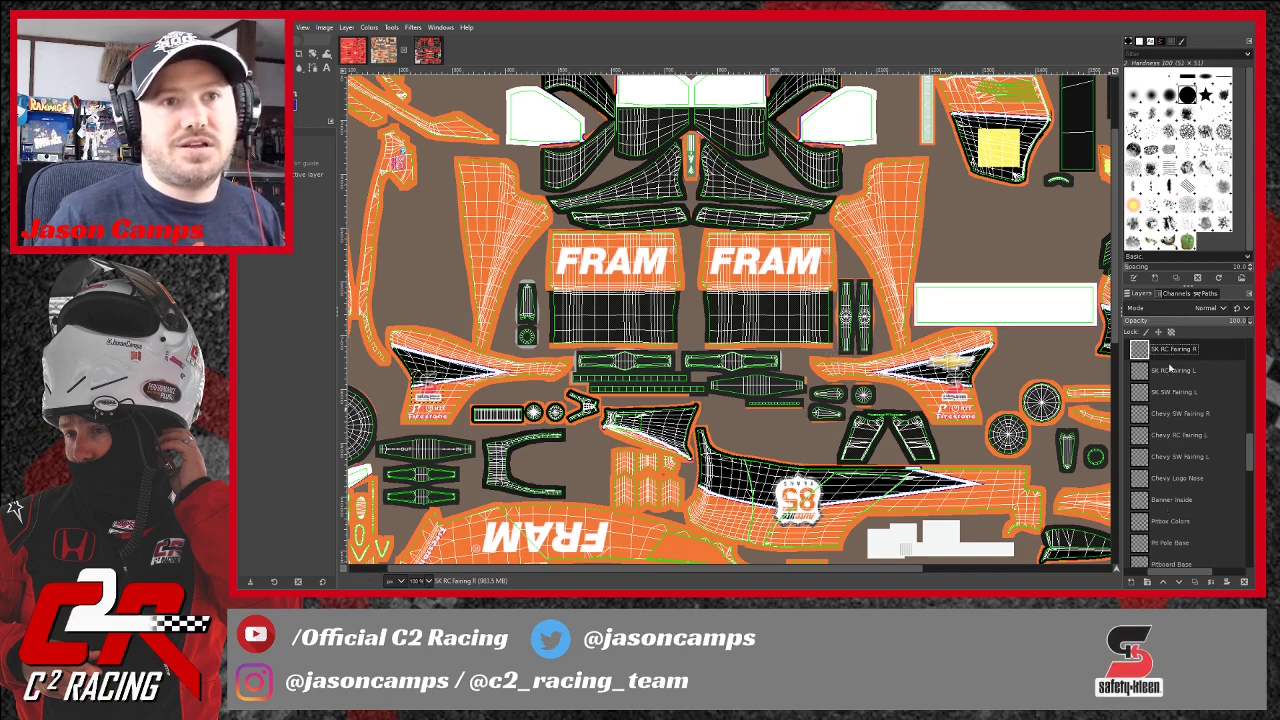
left_click(1183, 420)
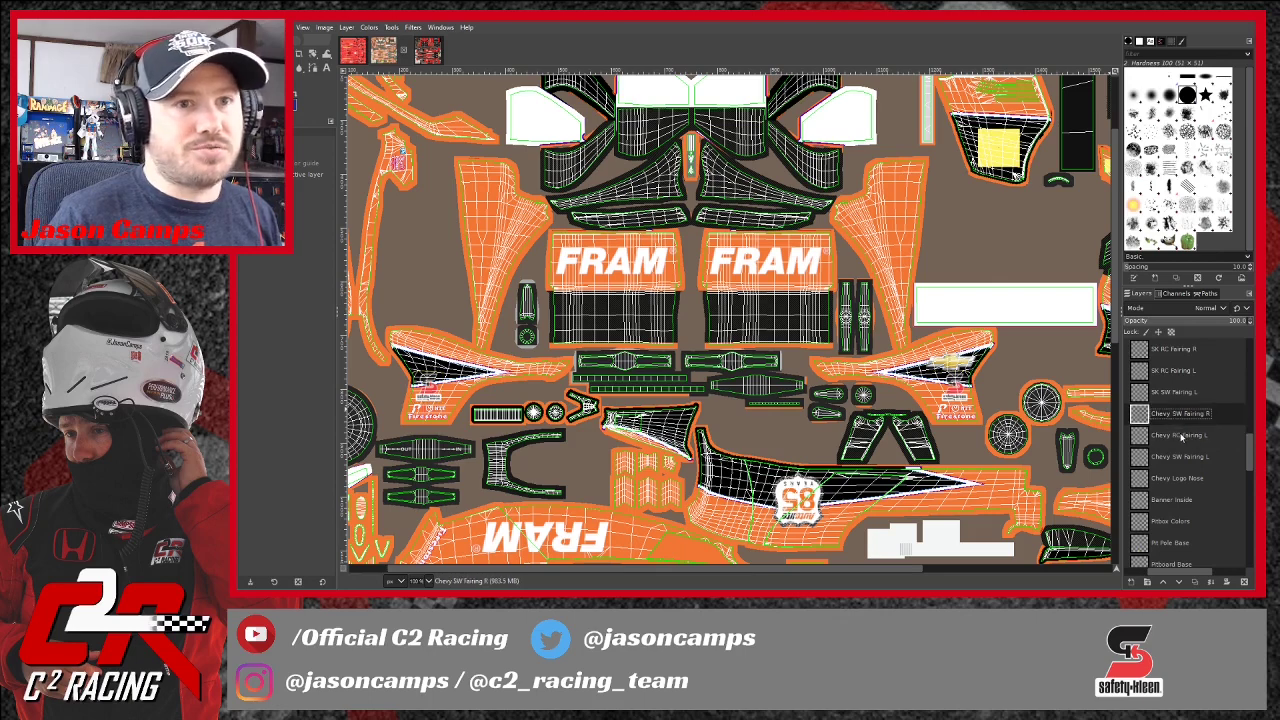
left_click(1181, 436)
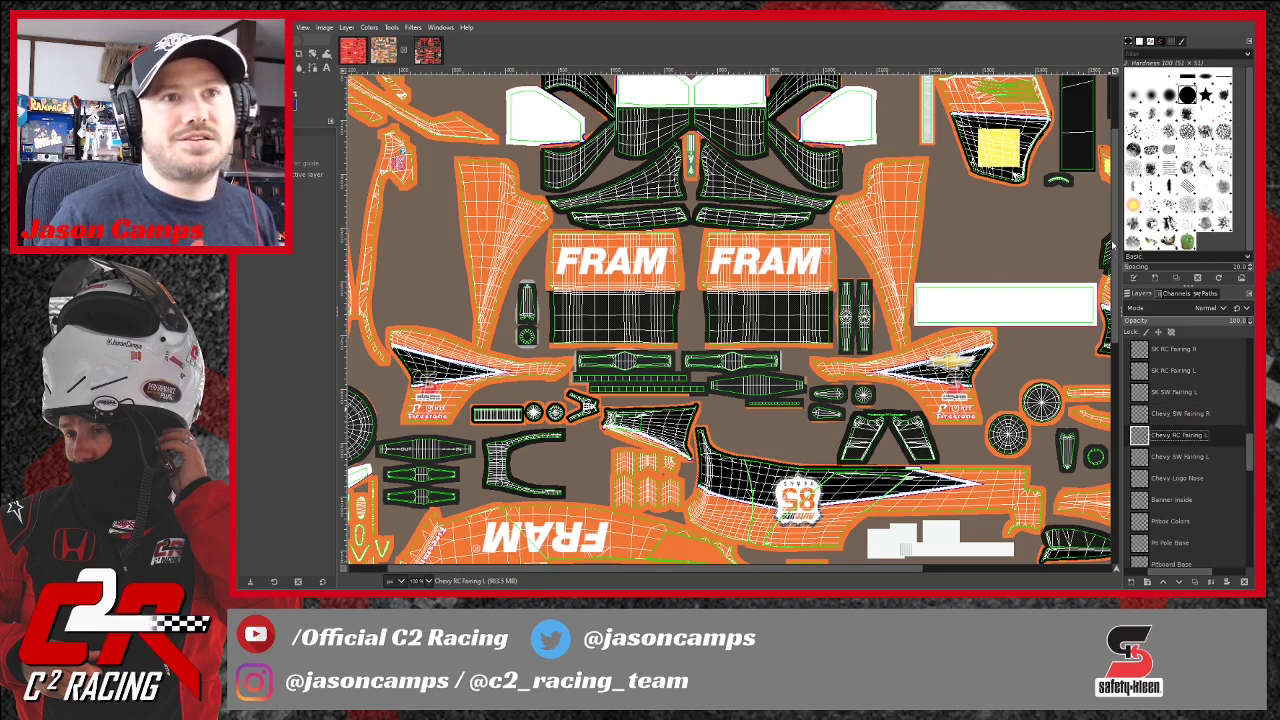
key("shift+ctrl+d")
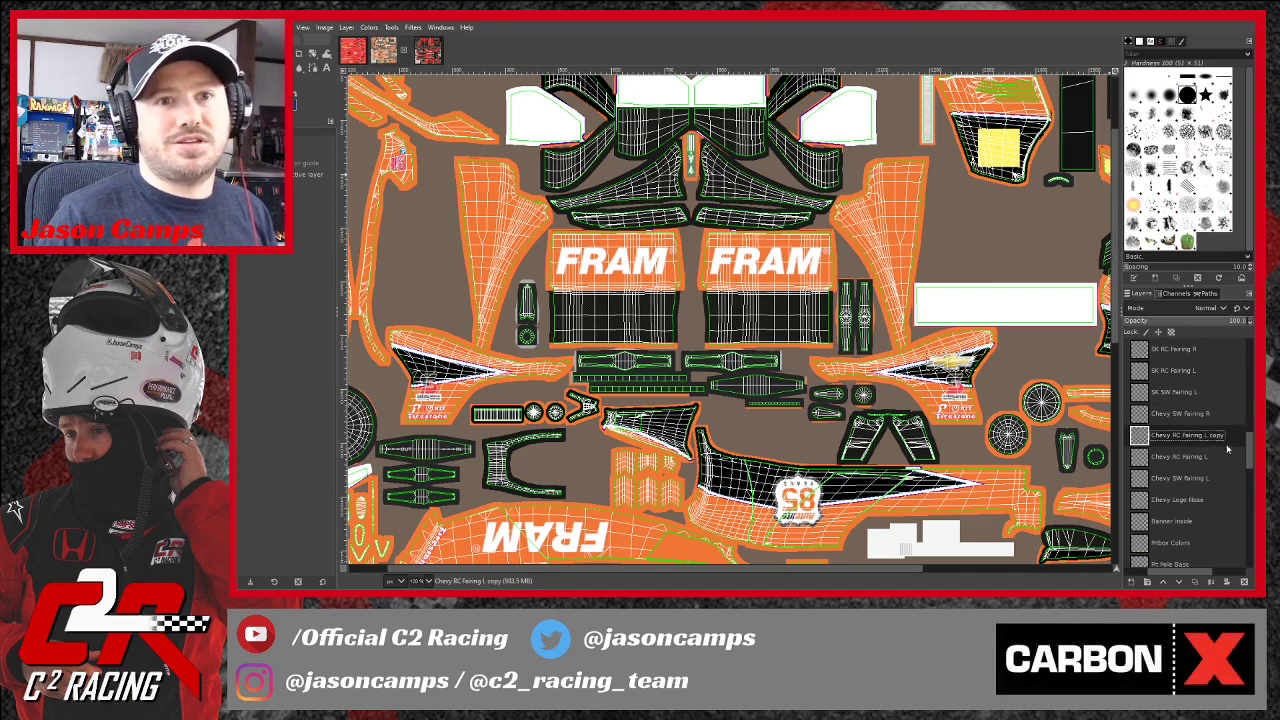
double_click(1217, 437)
left_click(1225, 436)
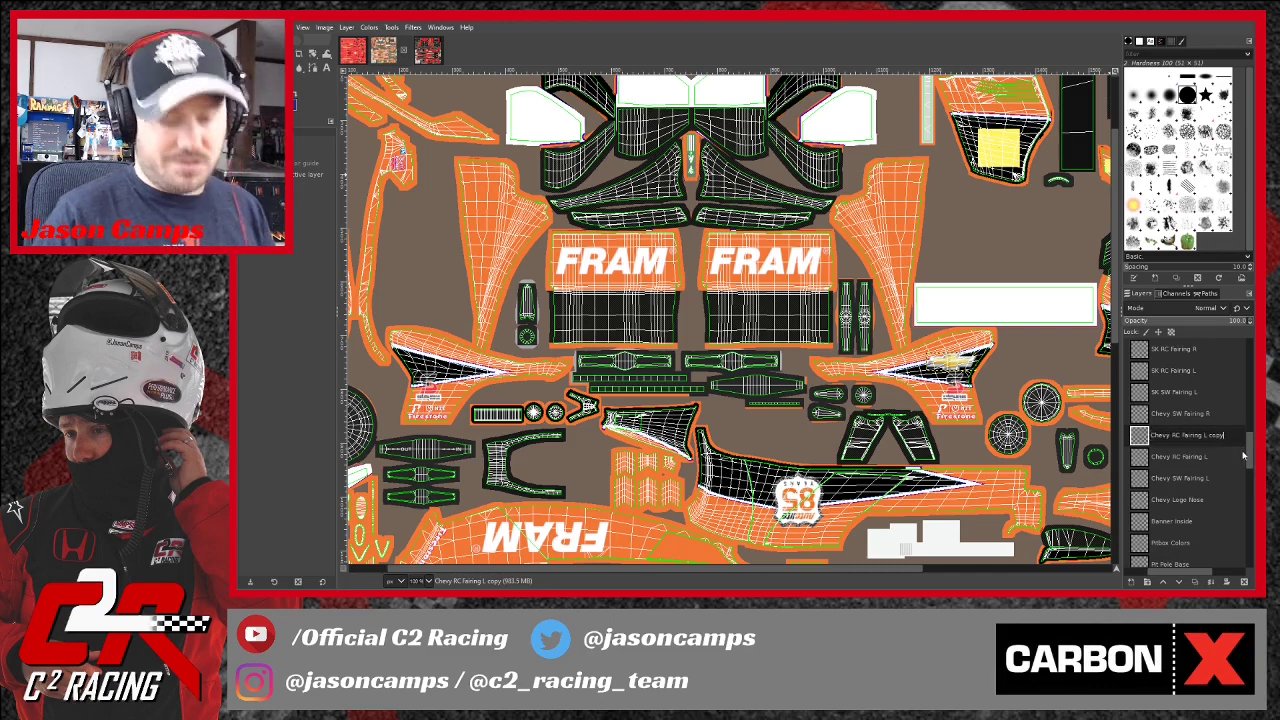
key("BackSpace")
key("BackSpace")
key("BackSpace")
key("BackSpace")
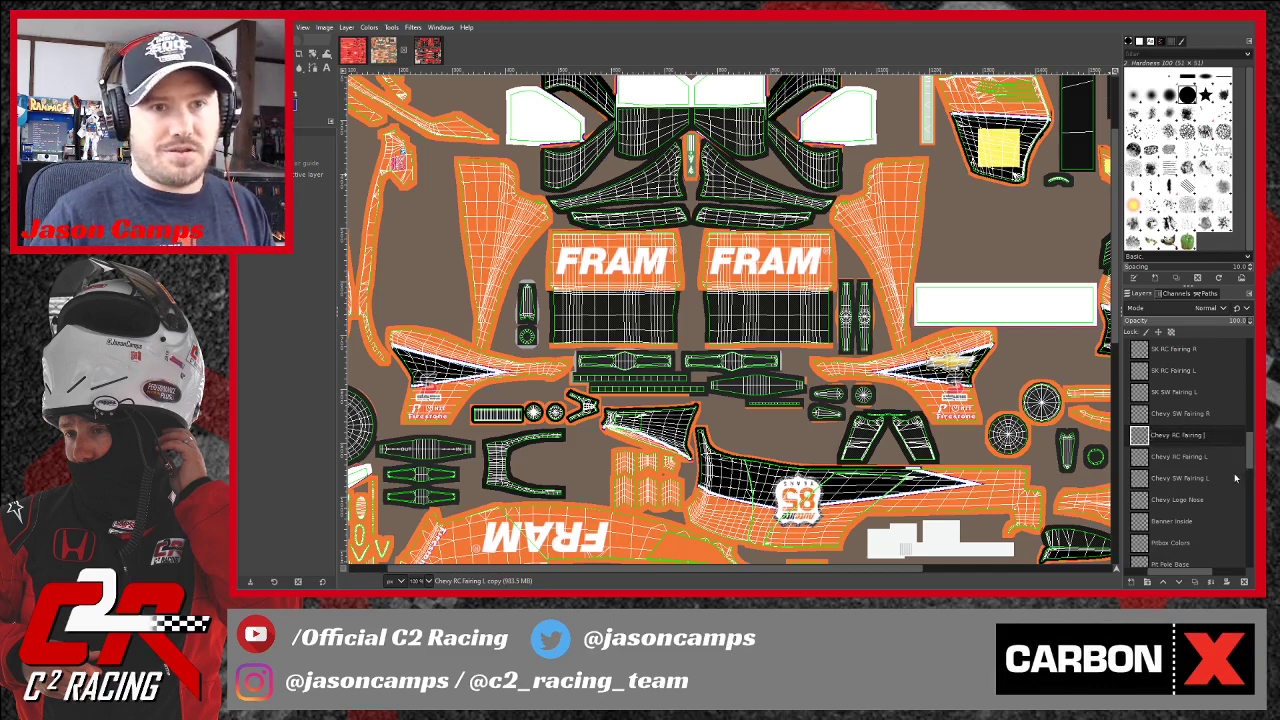
type("R")
key("Return")
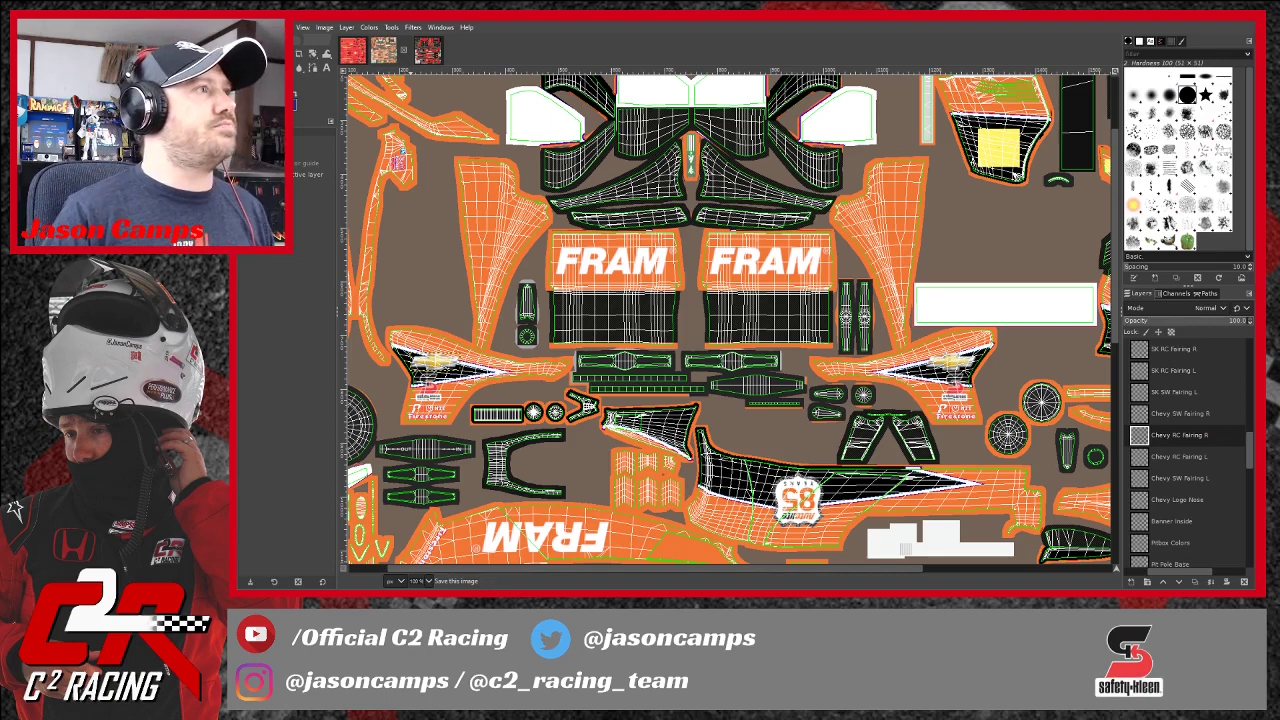
key("ctrl+s")
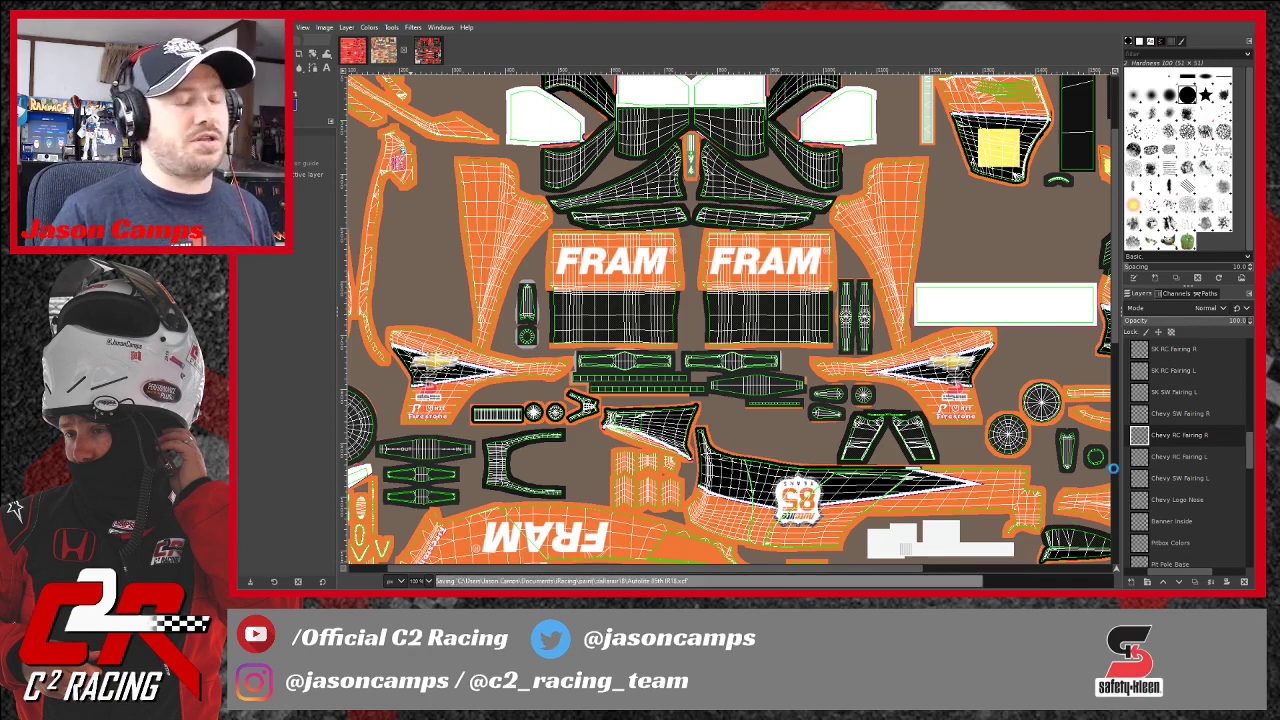
Find the C2R Red_Black Shadow With Text Centered.png layer and duplicate it.
scroll(868, 408, "down", 3)
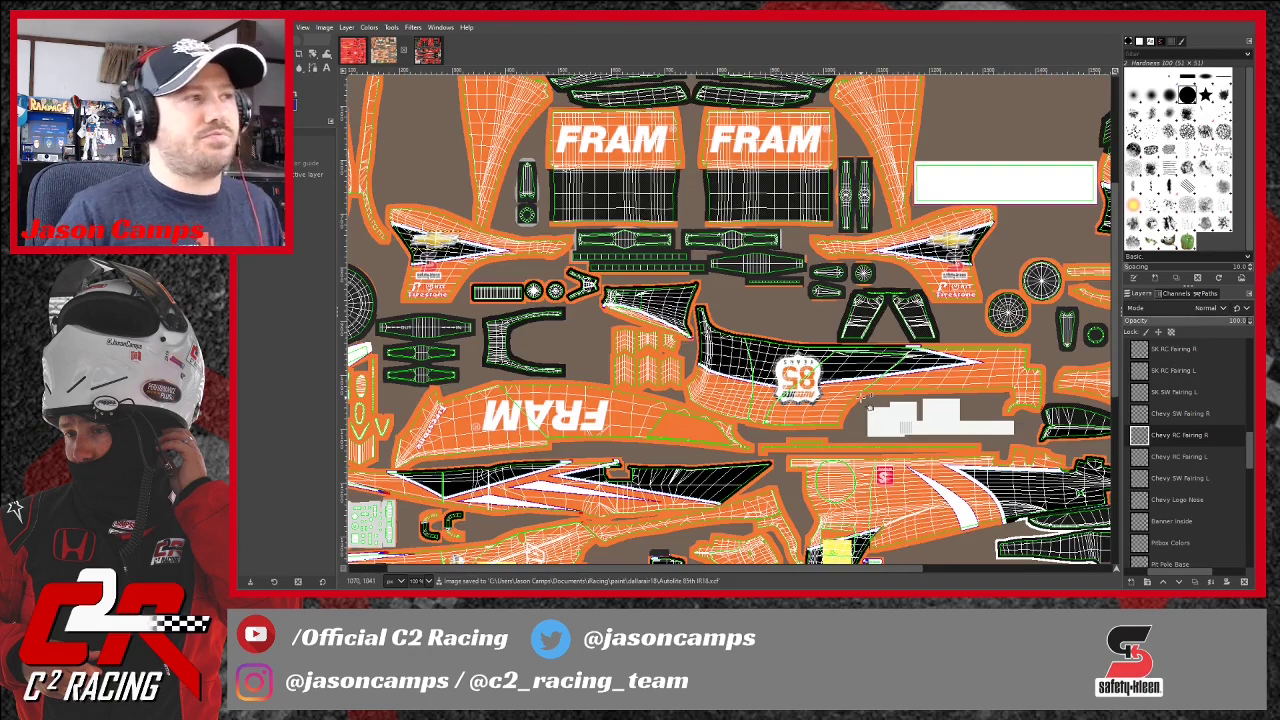
scroll(866, 400, "up", 3)
scroll(866, 400, "down", 3)
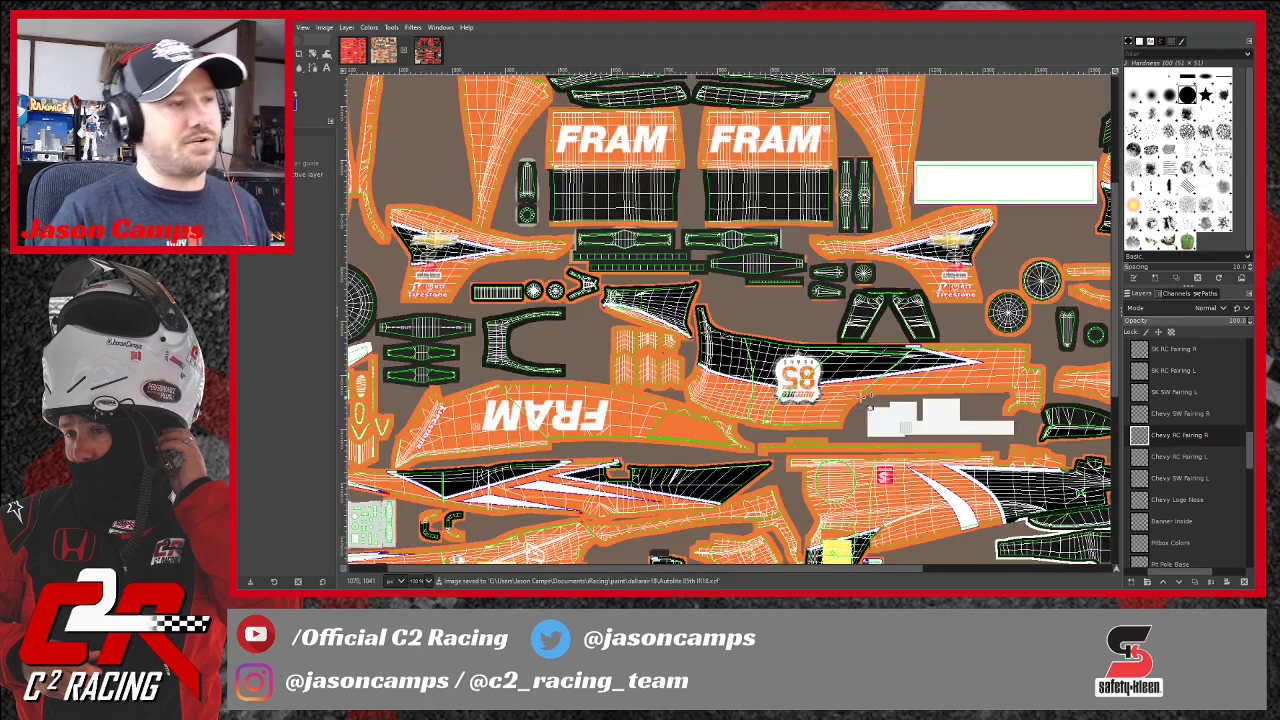
scroll(912, 572, "left", 1)
scroll(586, 474, "down", 3)
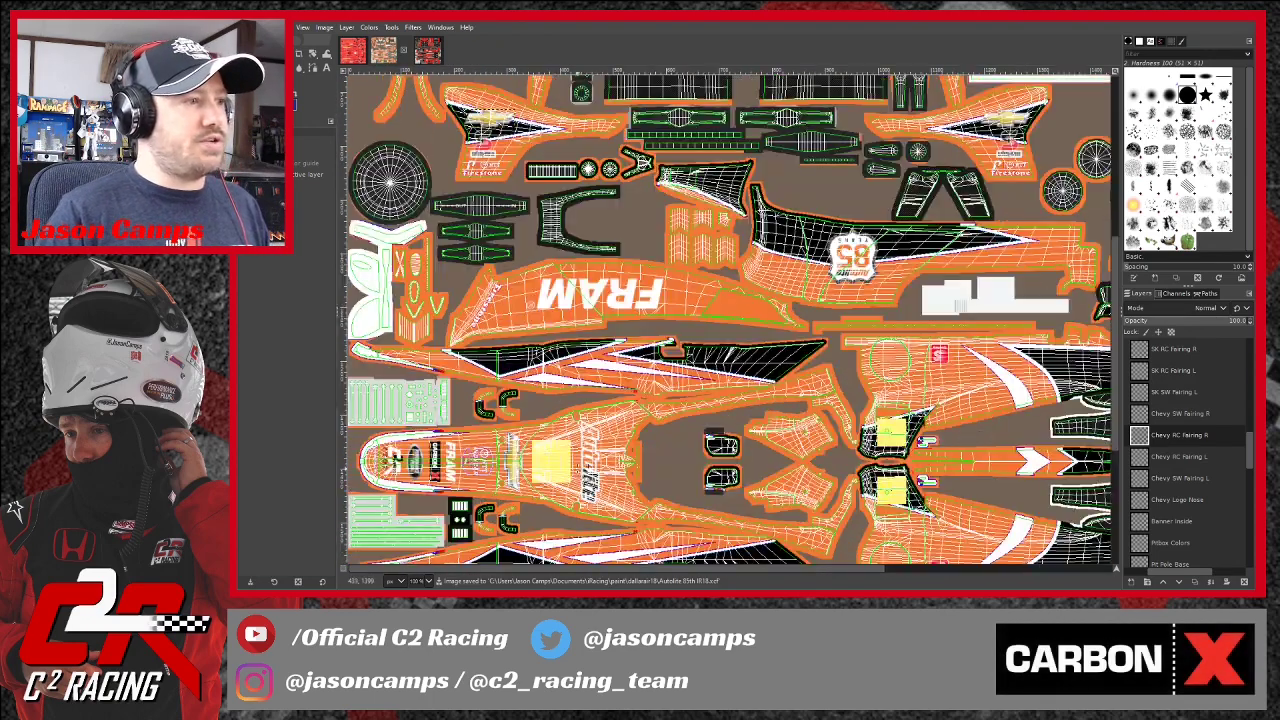
scroll(1187, 463, "down", 1)
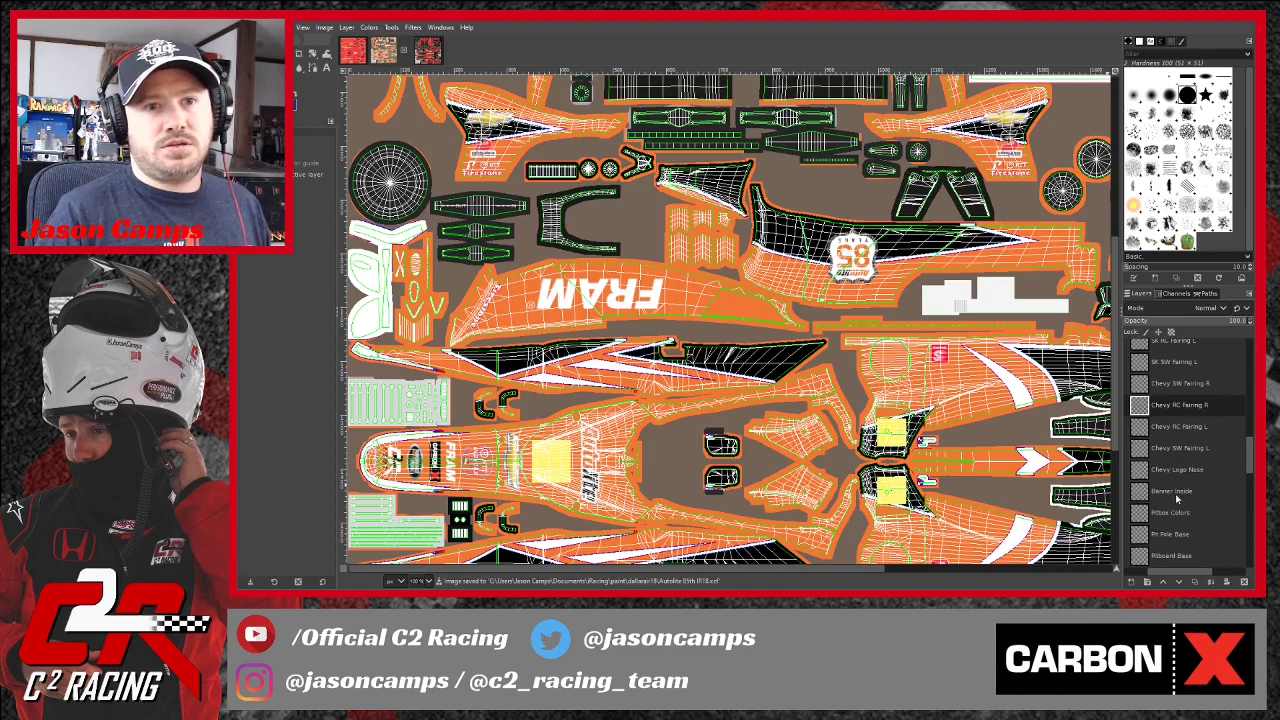
scroll(1168, 436, "up", 3)
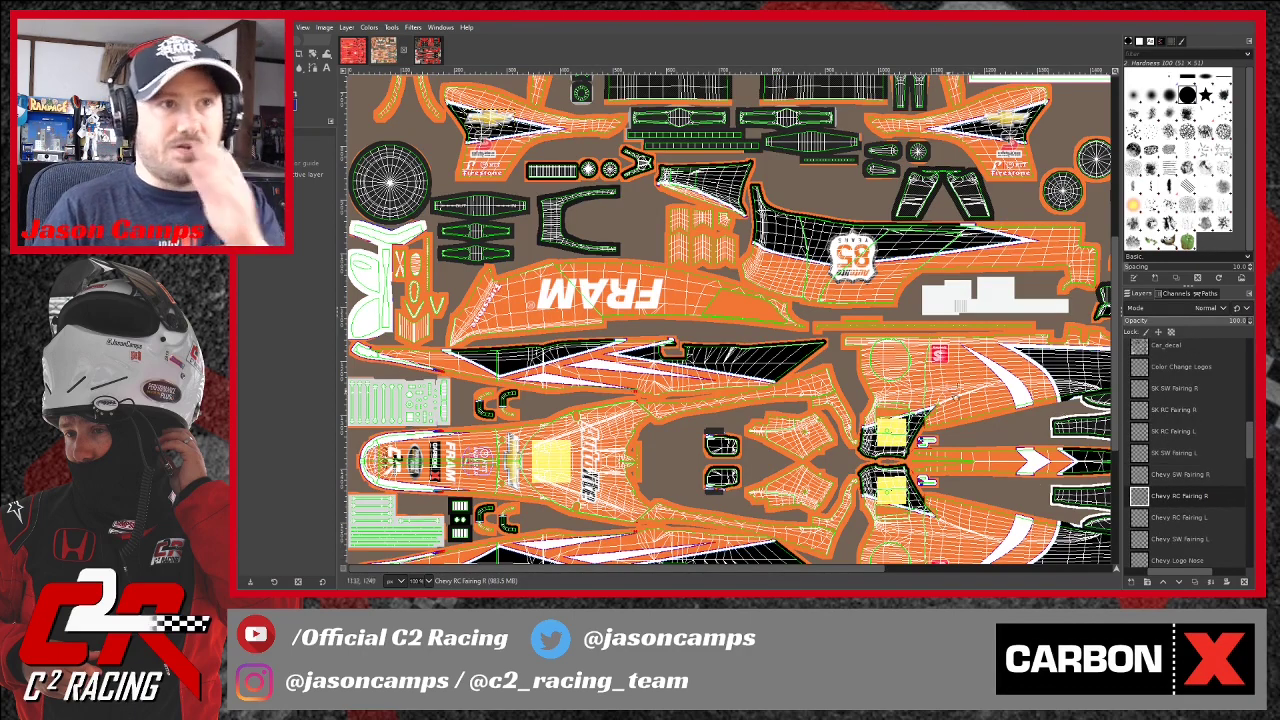
scroll(1214, 461, "up", 1)
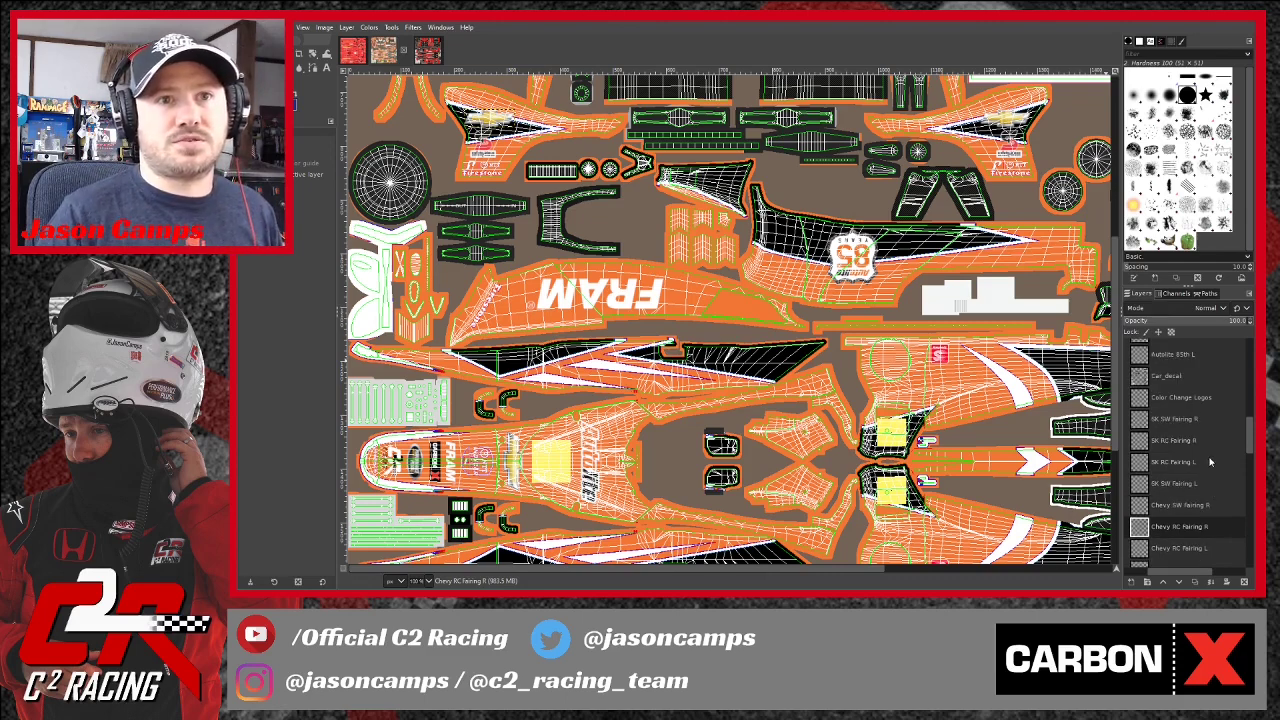
scroll(1196, 461, "up", 5)
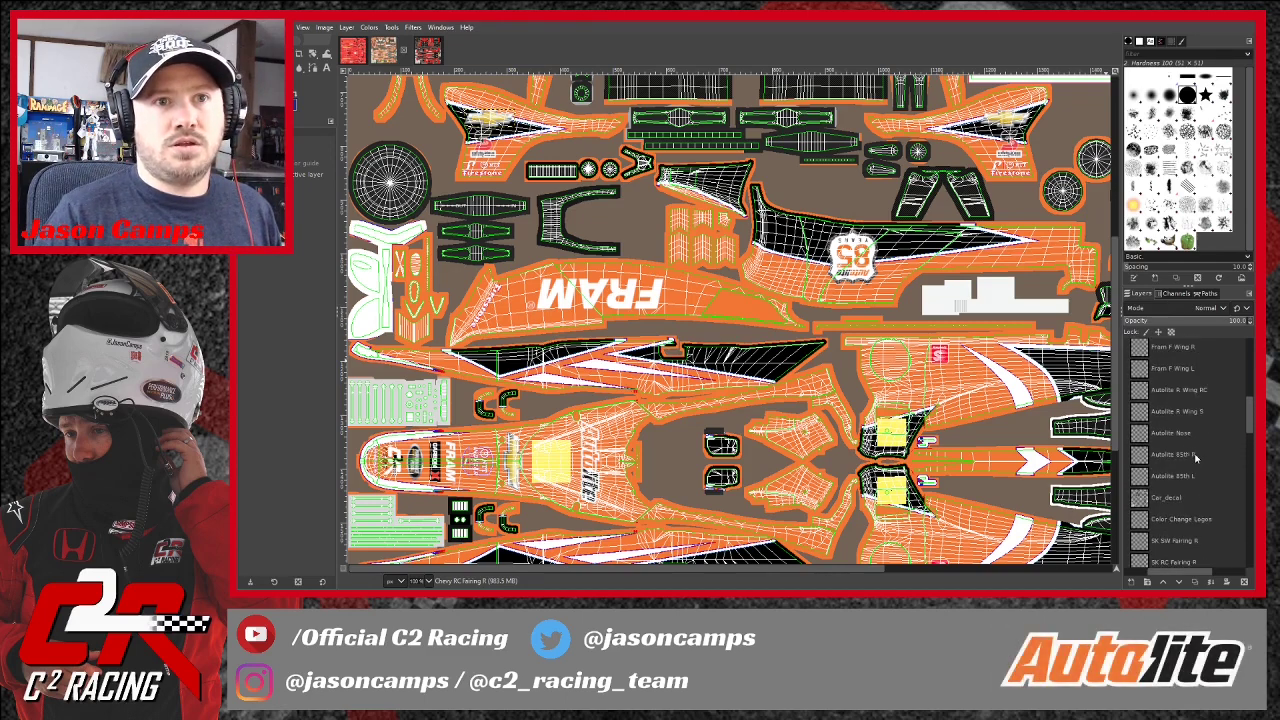
scroll(1196, 459, "up", 3)
left_click(1180, 362)
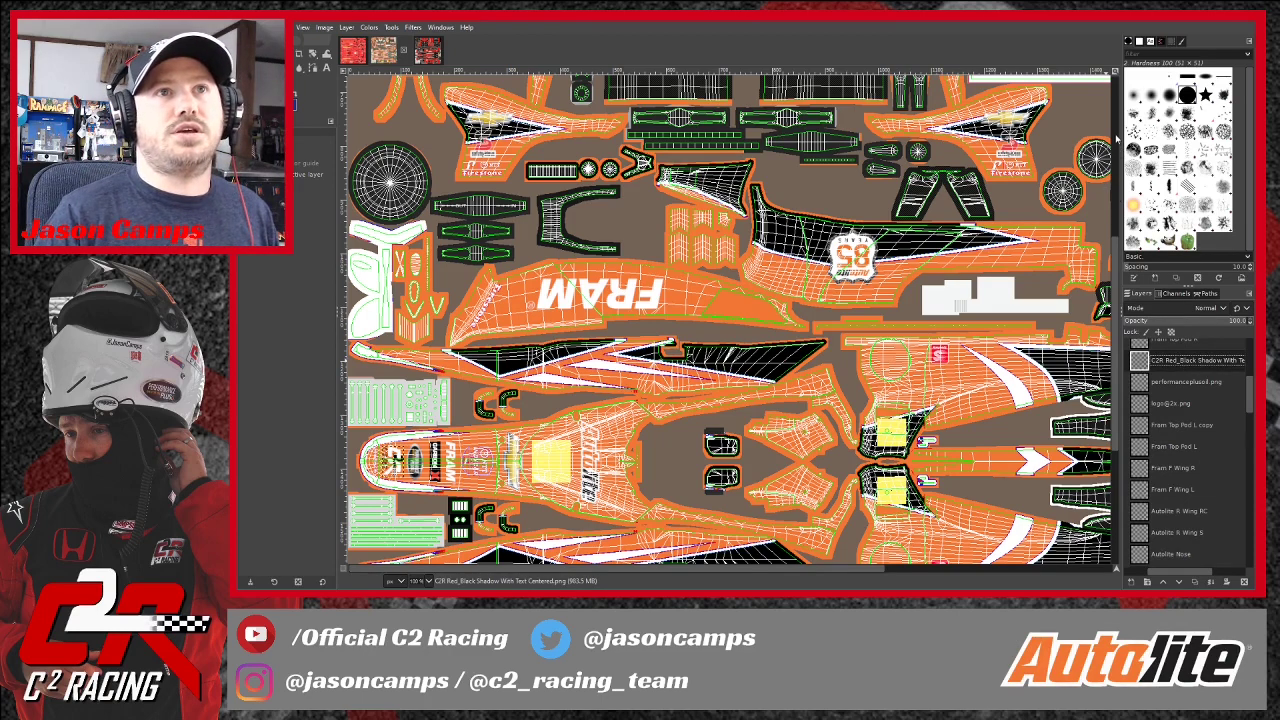
key("shift+ctrl+d")
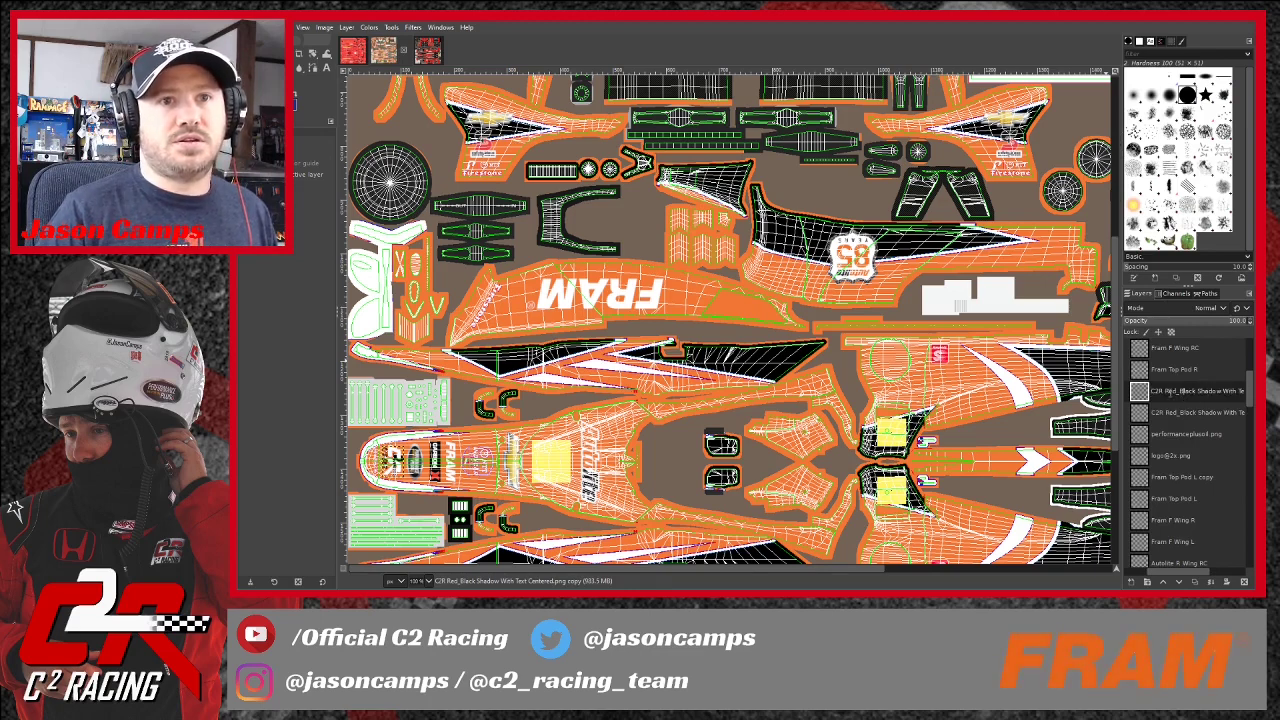
Rename the duplicated C2R logo layer as C2R SW Fairing L.
double_click(1166, 391)
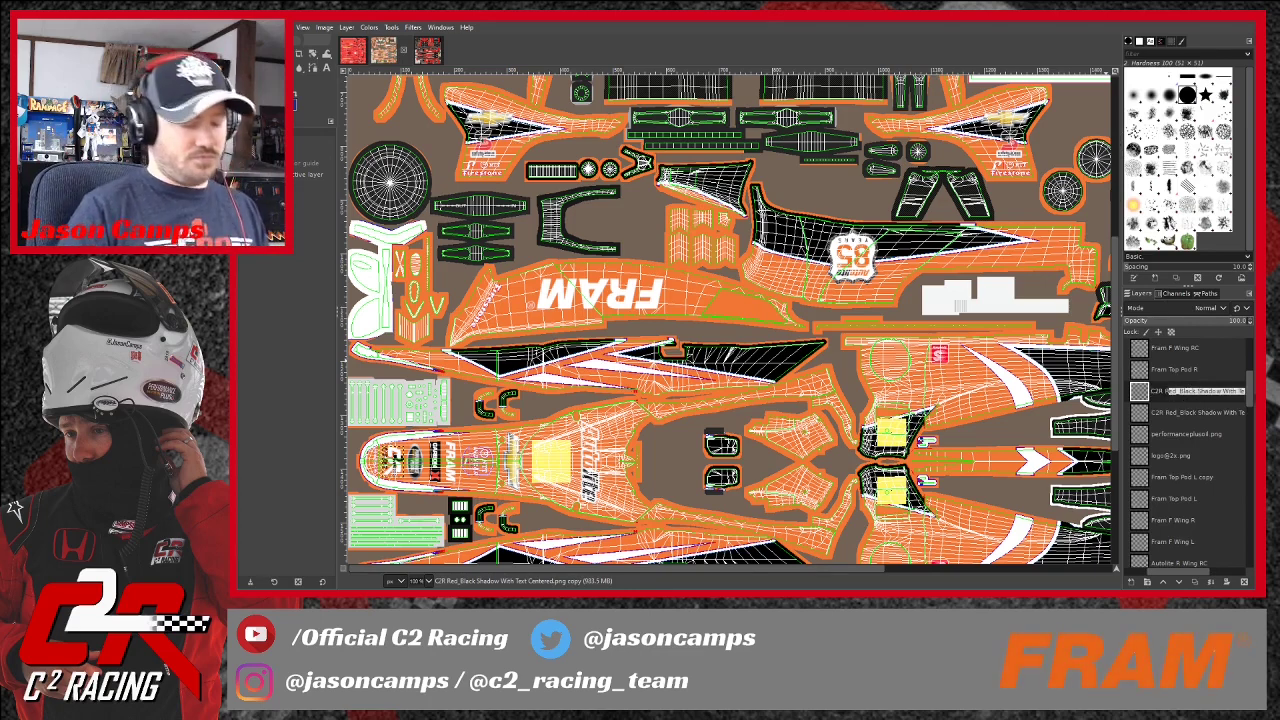
key("BackSpace")
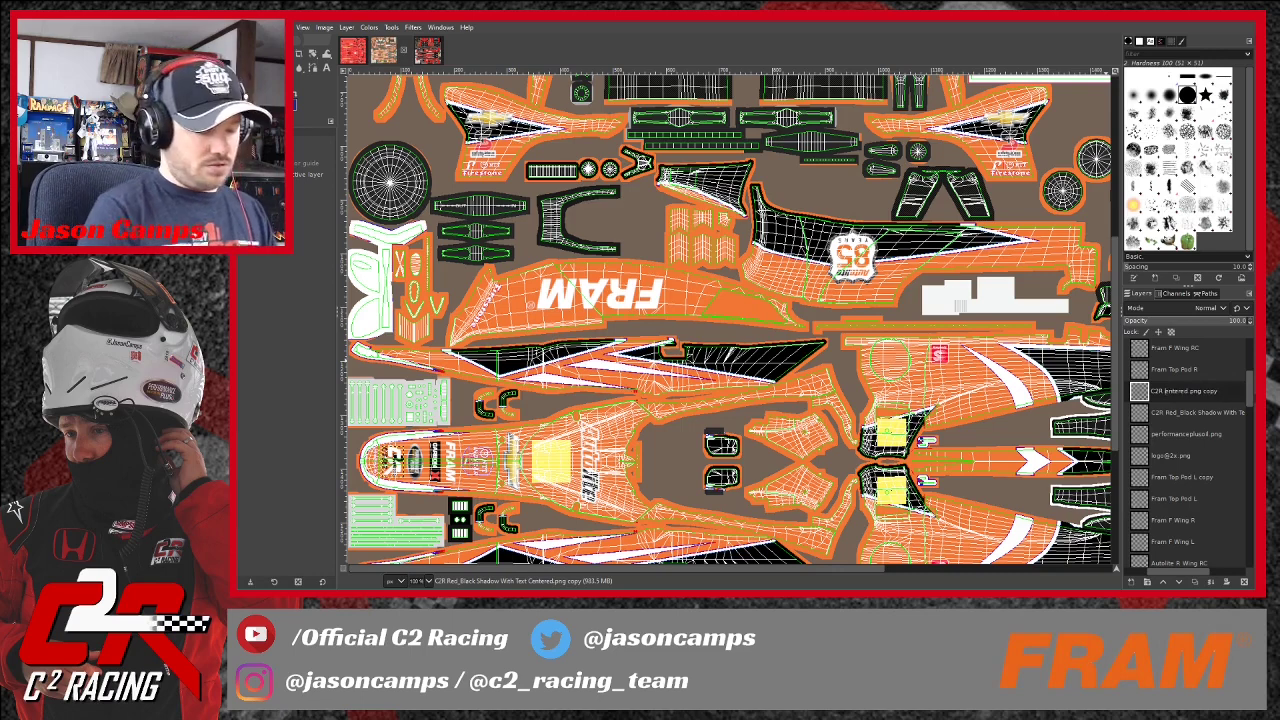
type("Fr")
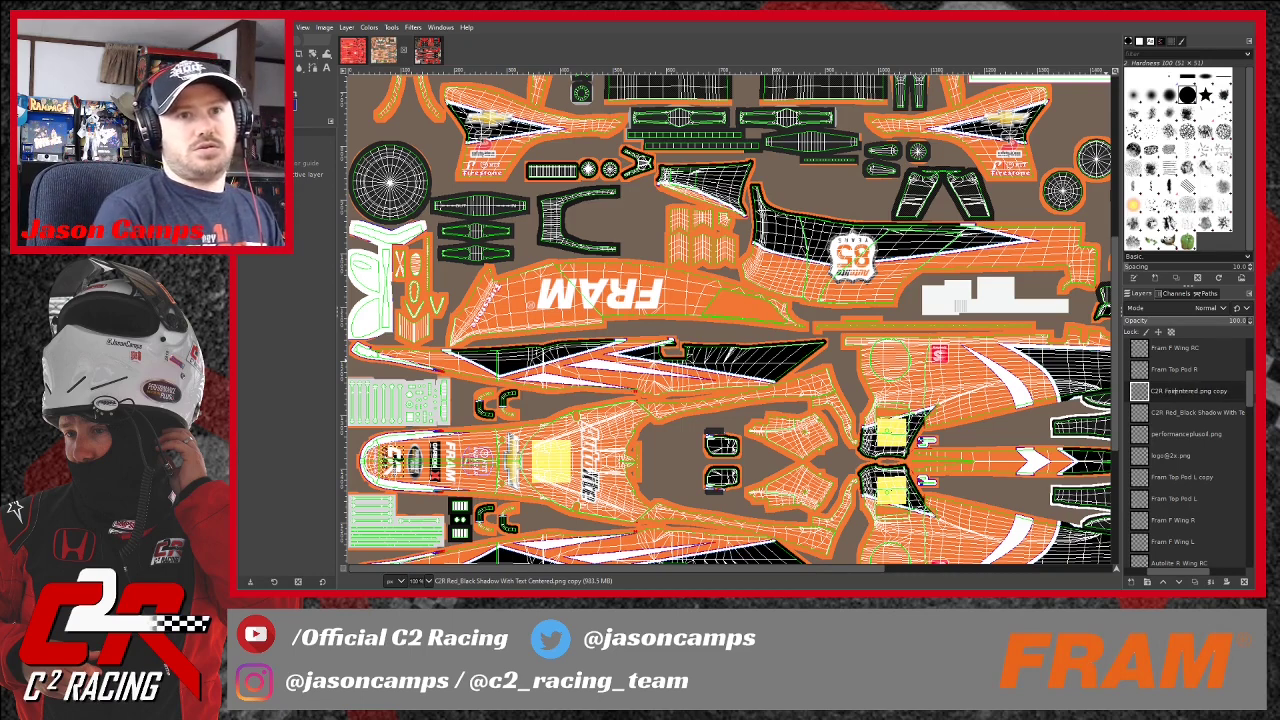
key("BackSpace")
key("BackSpace")
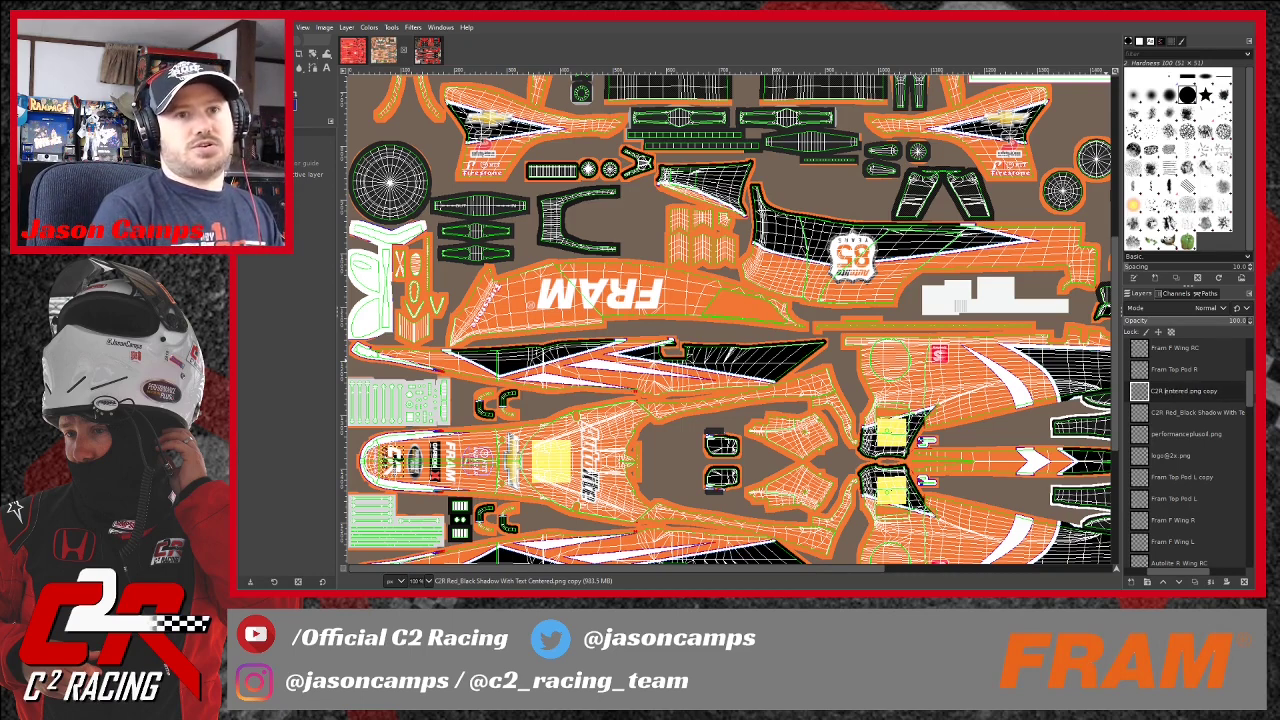
type("SW Fai")
key("Delete")
key("Delete")
key("Delete")
key("Delete")
key("Delete")
key("Delete")
key("Delete")
key("Delete")
key("Delete")
key("Delete")
key("Delete")
key("Delete")
key("Delete")
key("Delete")
key("Delete")
key("Delete")
key("Delete")
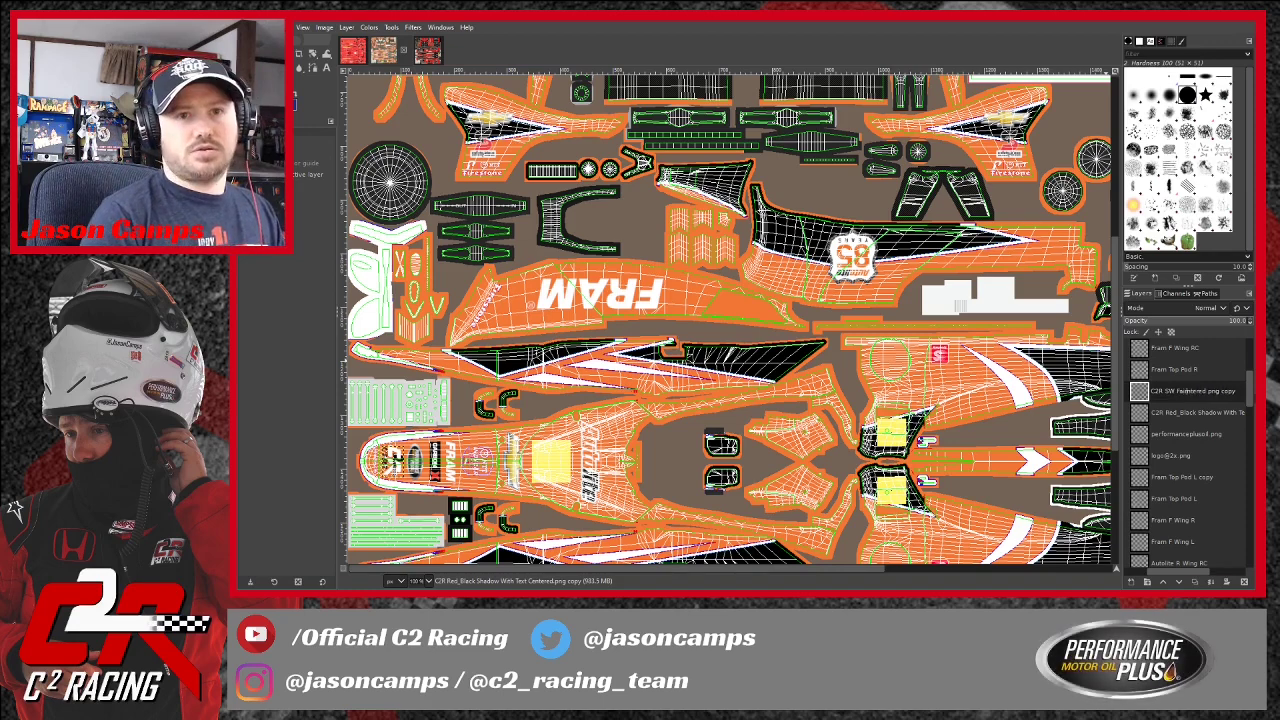
type("r")
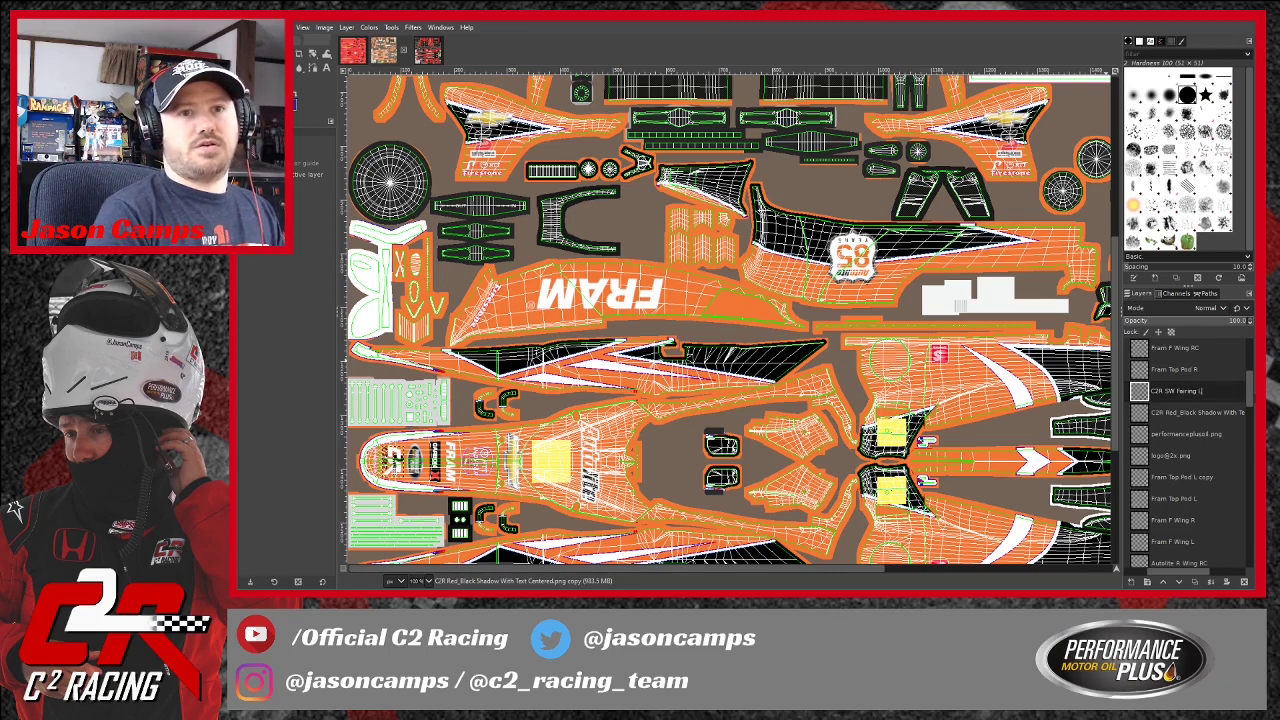
key("Return")
Move the copied C2R logo from the nose to the wide end of the lower orange fairing panel, above the Chevy and Safety-Kleen logos.
scroll(962, 425, "down", 5)
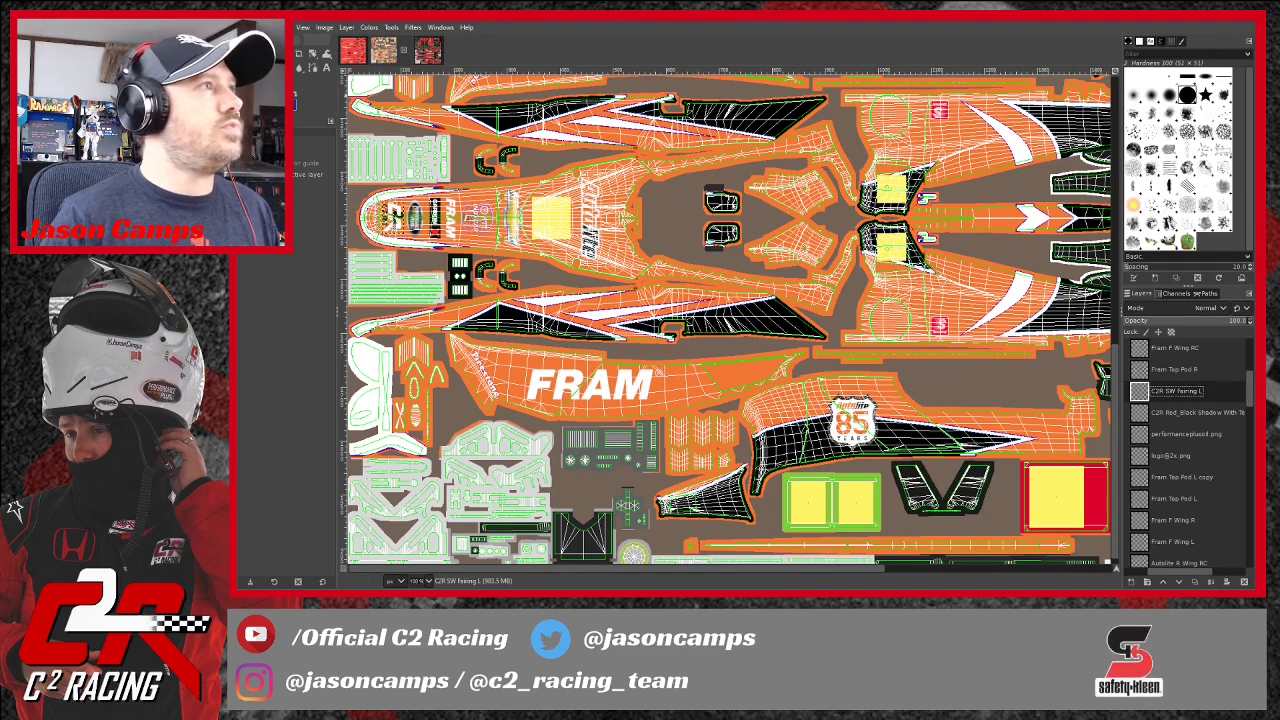
left_click_drag(393, 217, 1058, 422)
scroll(1058, 422, "down", 1)
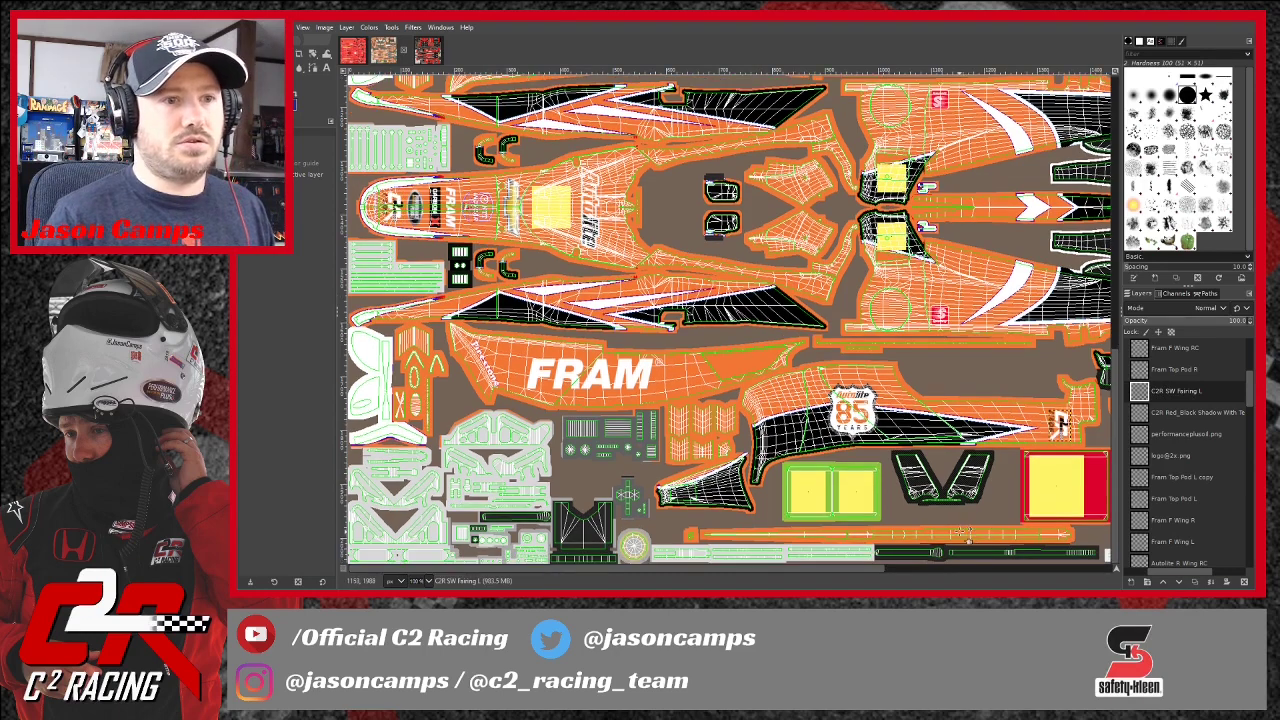
left_click_drag(893, 567, 1099, 573)
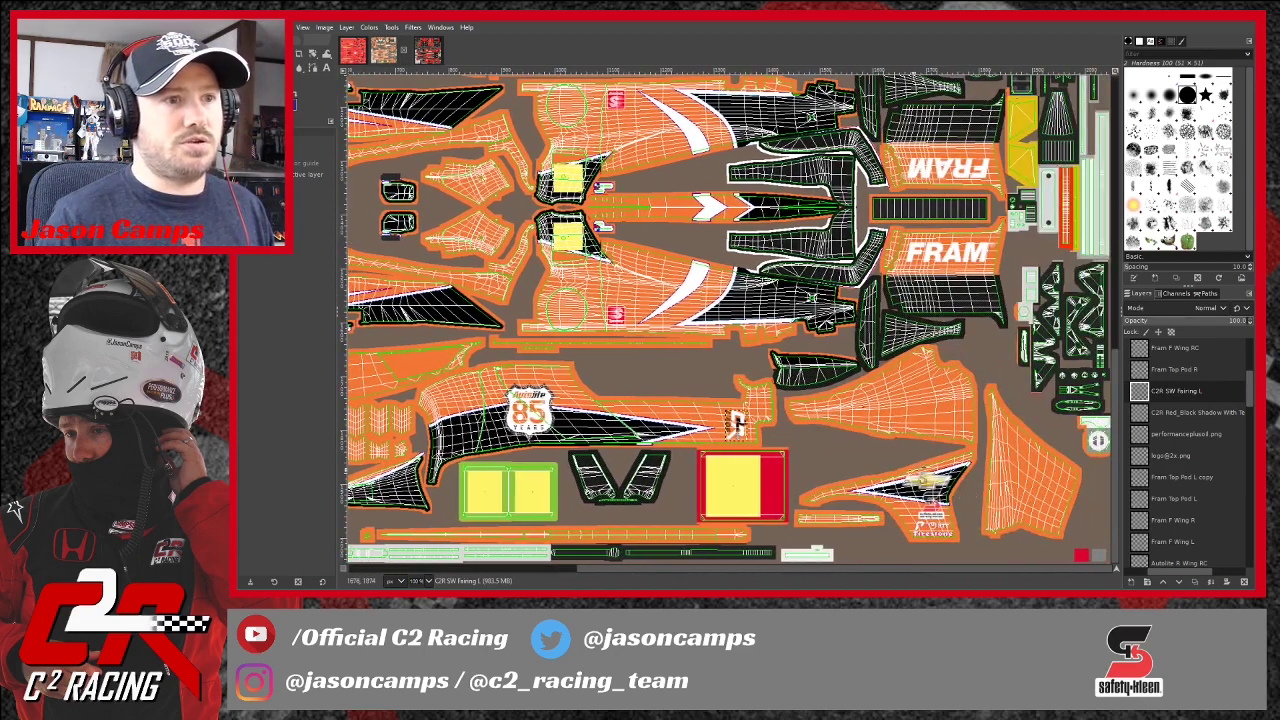
left_click_drag(736, 424, 960, 416)
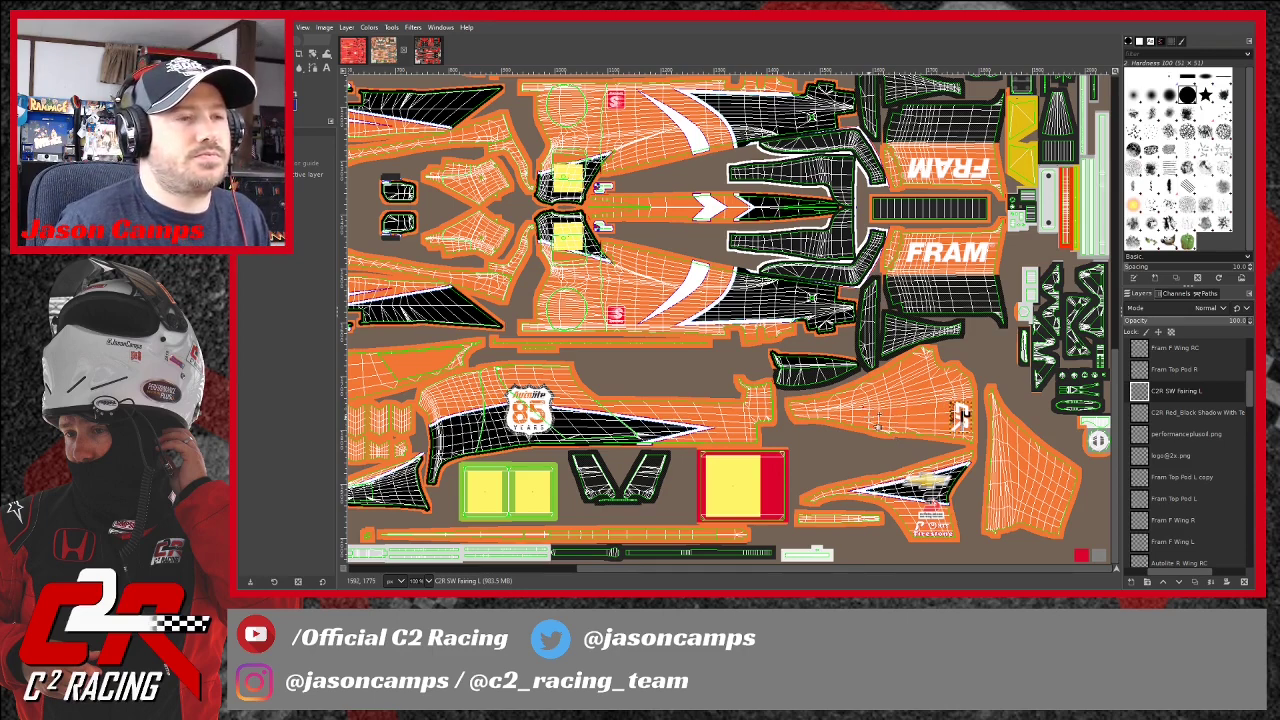
Duplicate the C2R SW Fairing L layer and rename the copy C2R SW Fairing R.
double_click(1189, 392)
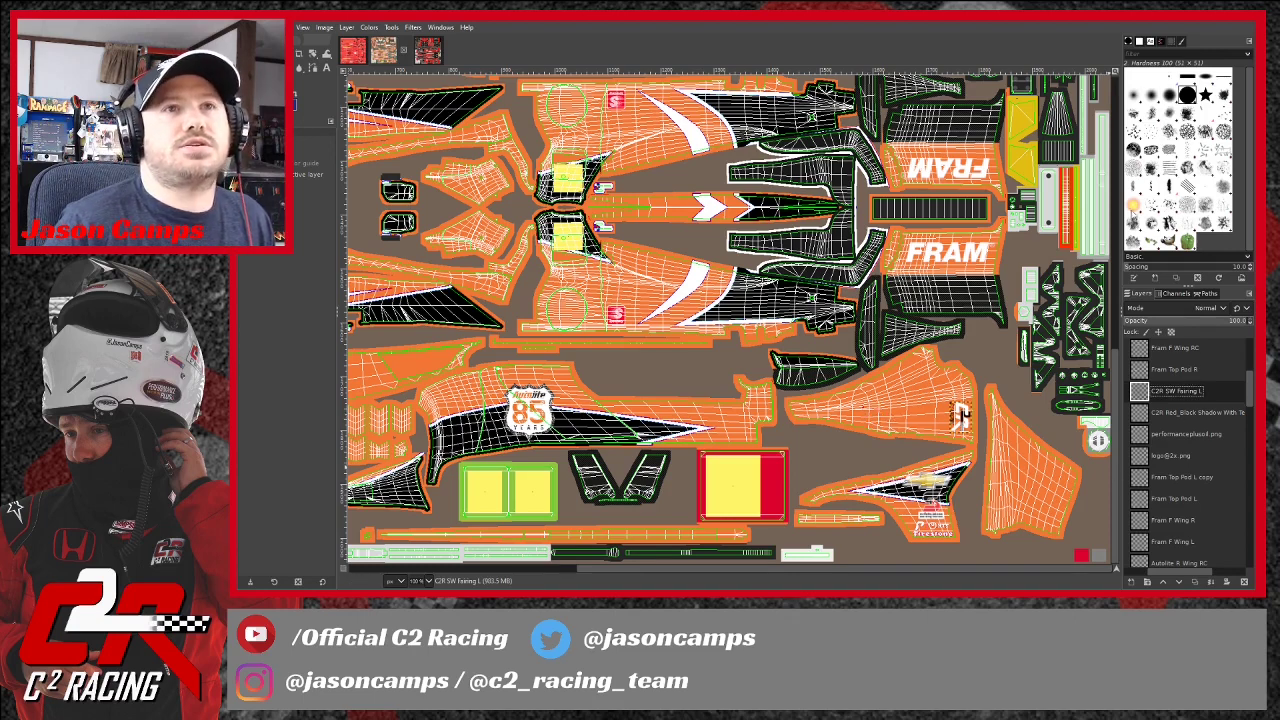
key("ctrl+shift+d")
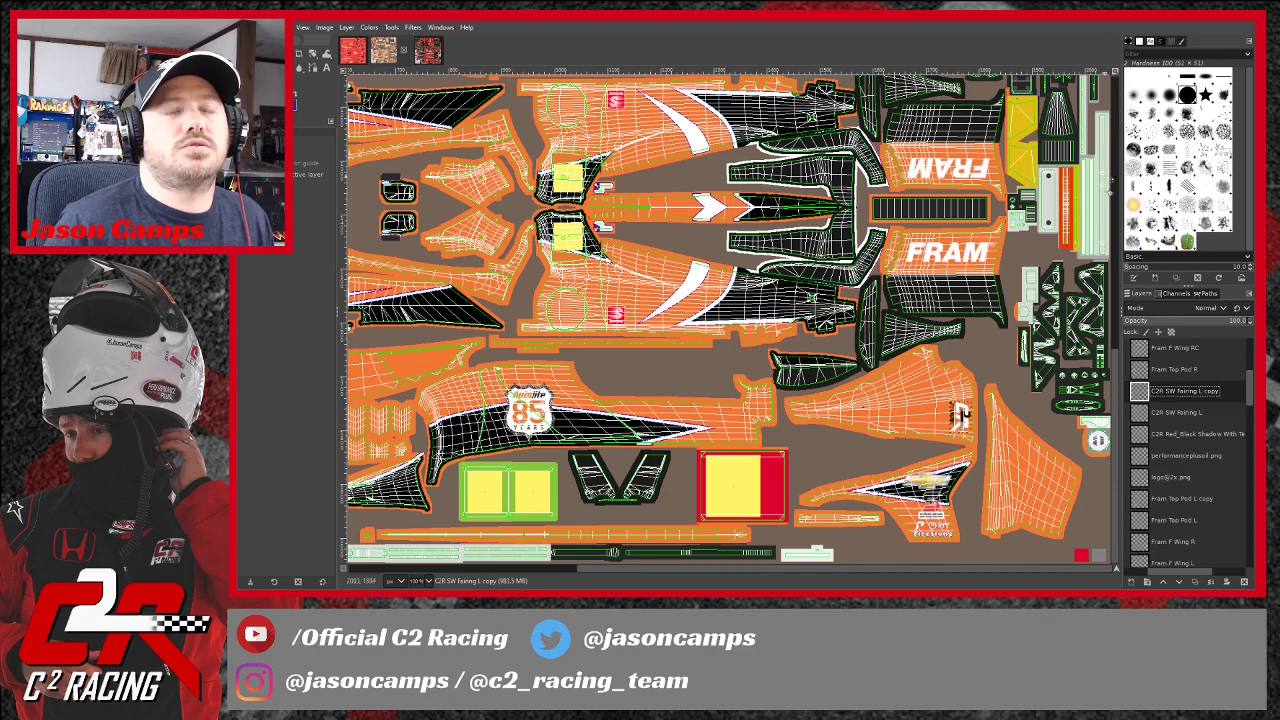
double_click(1192, 395)
left_click(1201, 391)
key("Delete")
key("Delete")
key("Delete")
key("Delete")
key("Return")
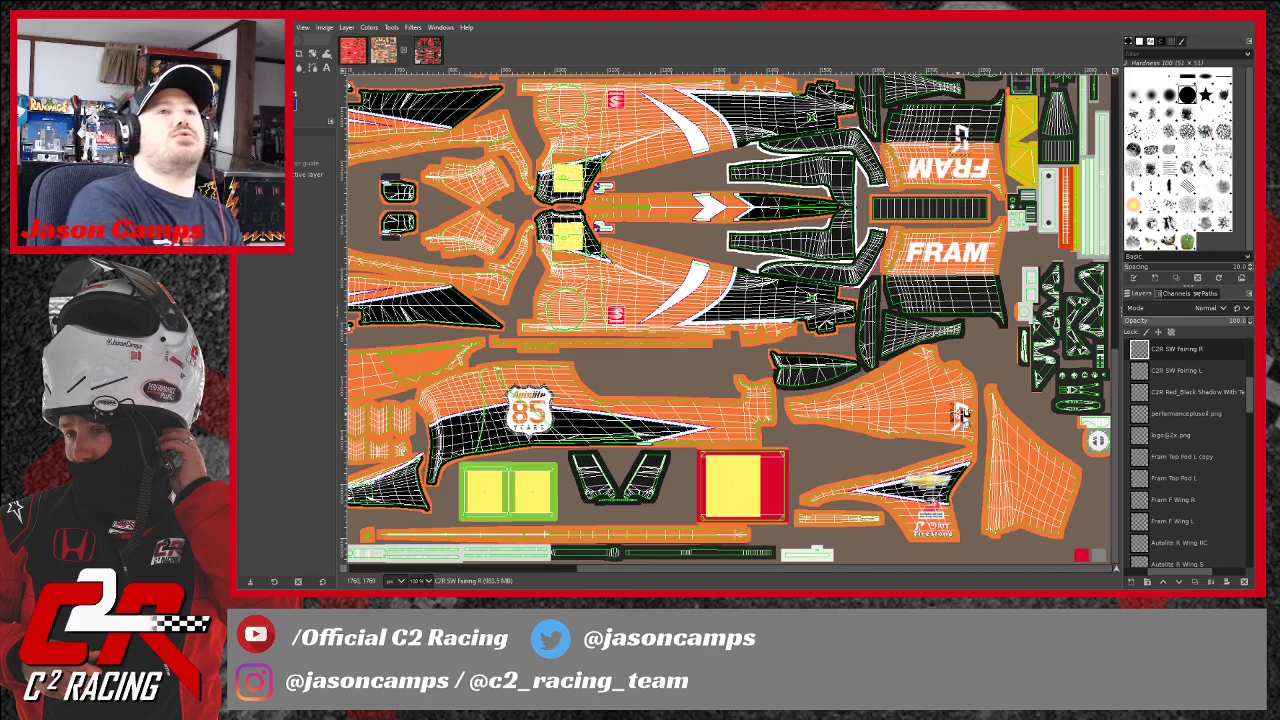
Compare the C2R logo placement on the upper orange fairing panel with its mirrored lower counterpart.
scroll(960, 417, "up", 5)
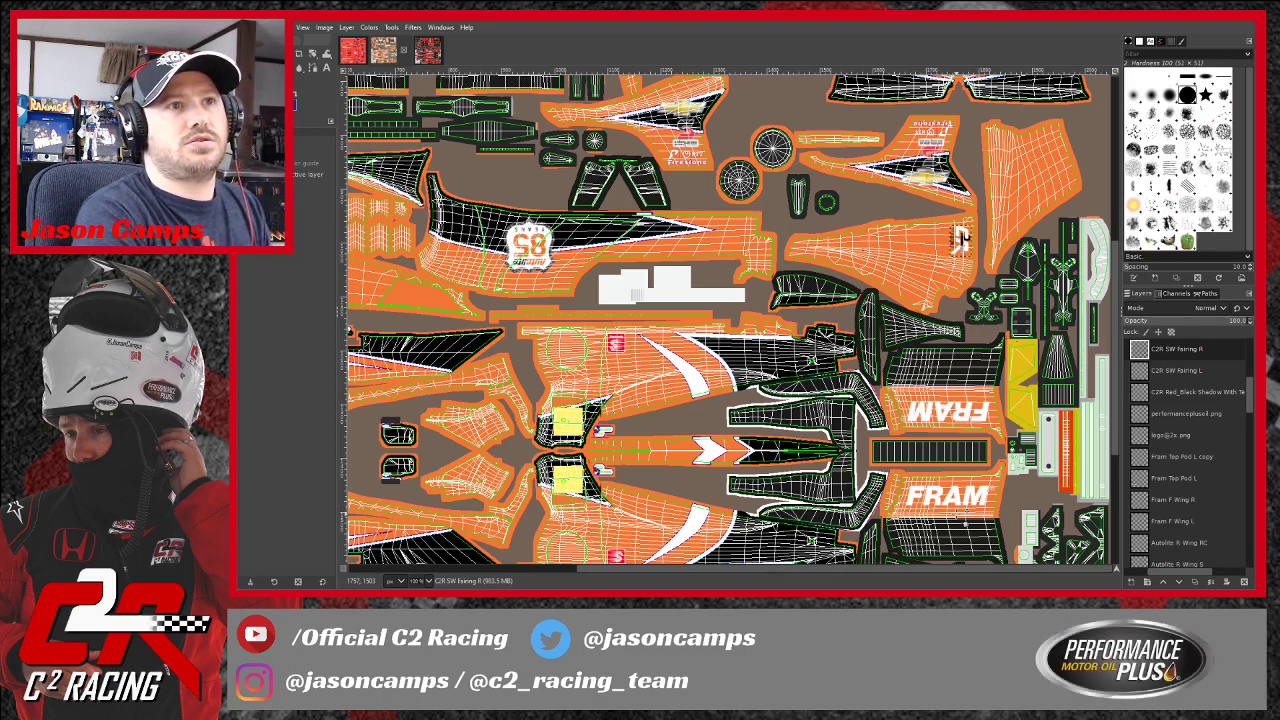
scroll(960, 415, "down", 5)
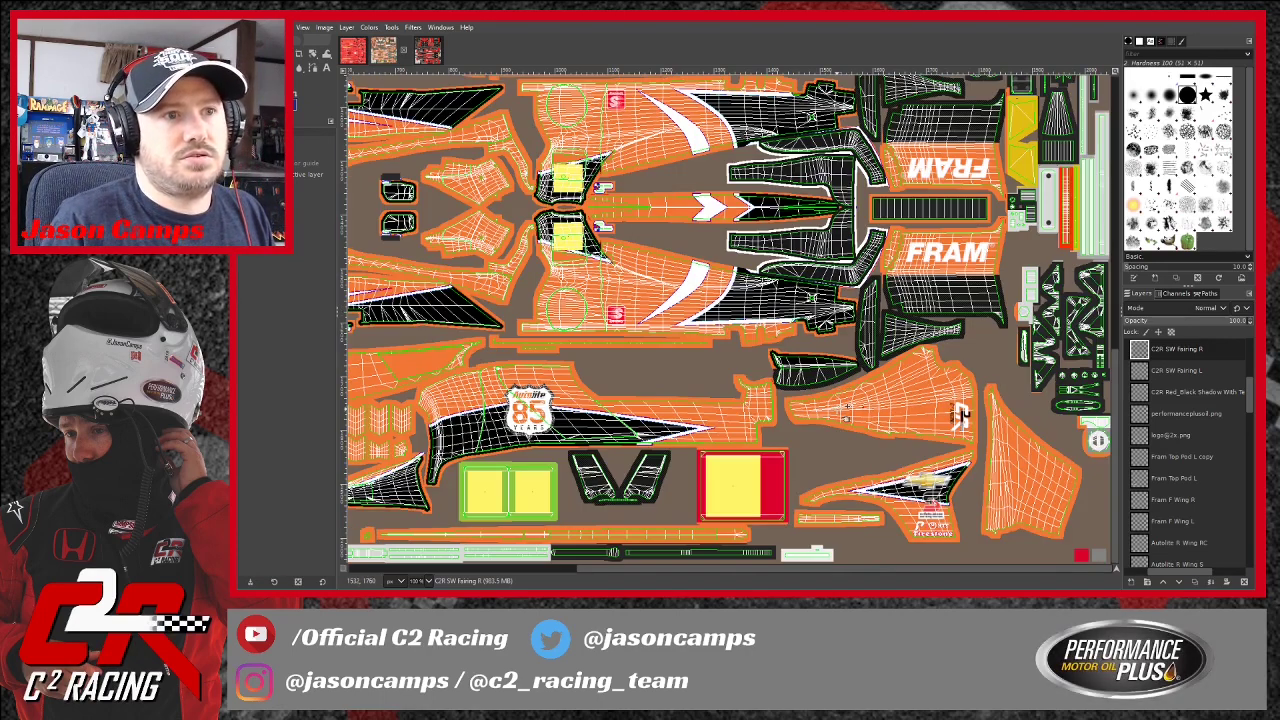
scroll(958, 415, "up", 5)
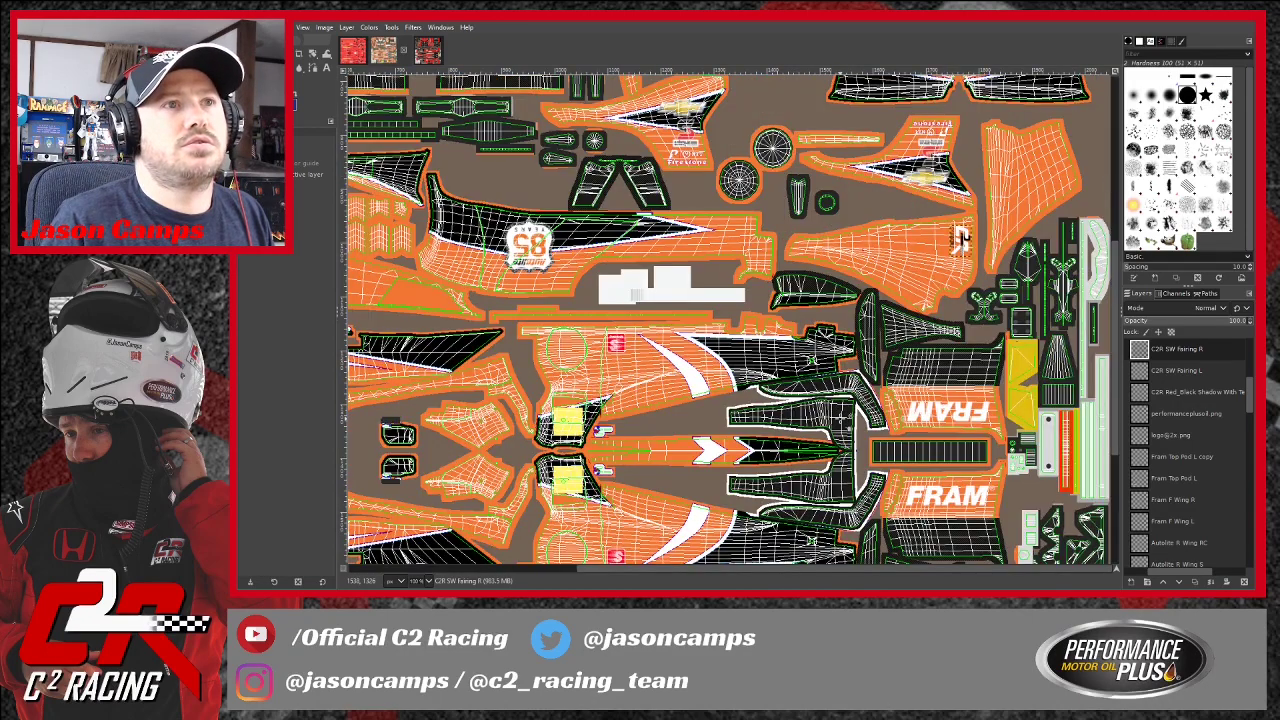
scroll(840, 428, "down", 5)
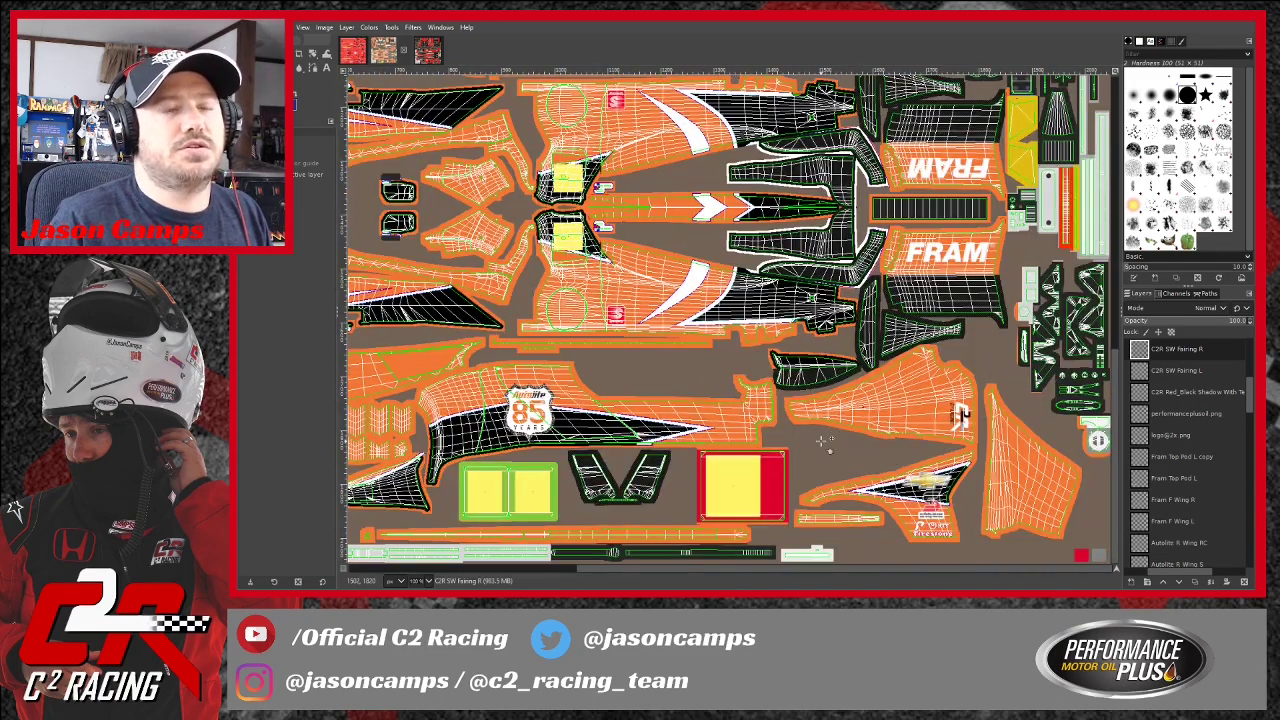
scroll(822, 440, "up", 5)
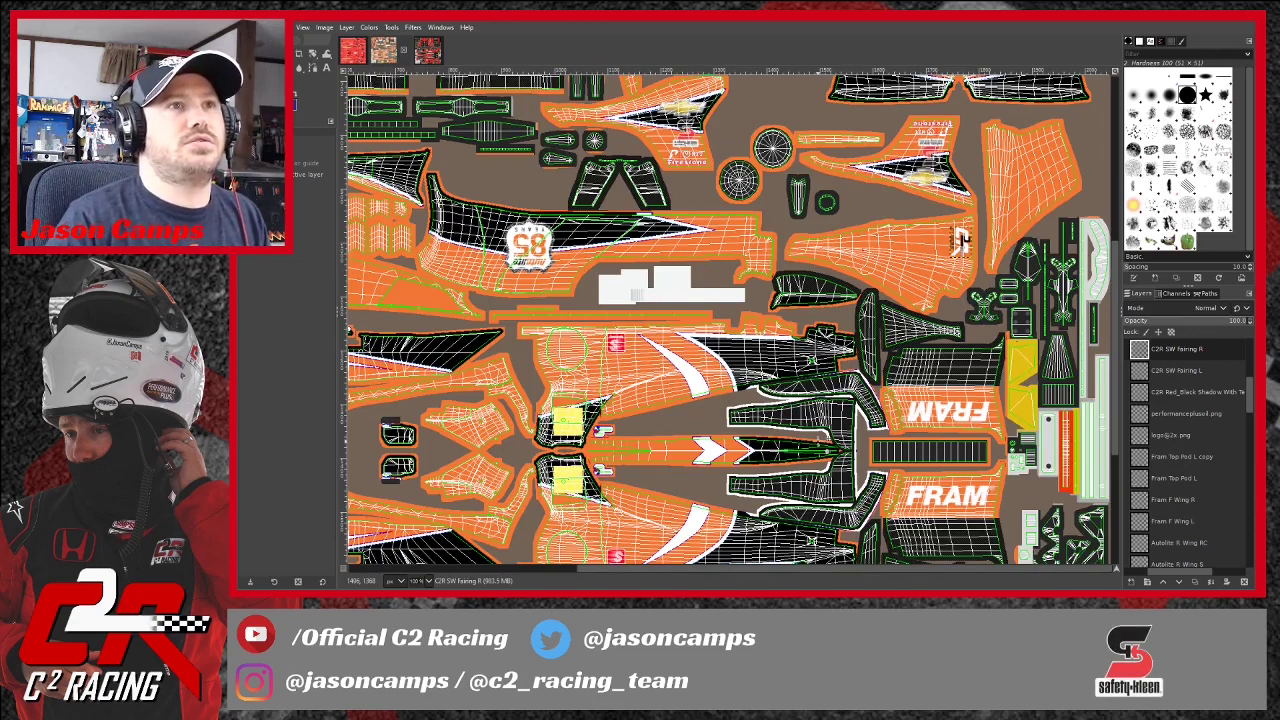
Check the sponsor layout on the red reference livery, and save the orange Autolite livery image.
left_click(430, 51)
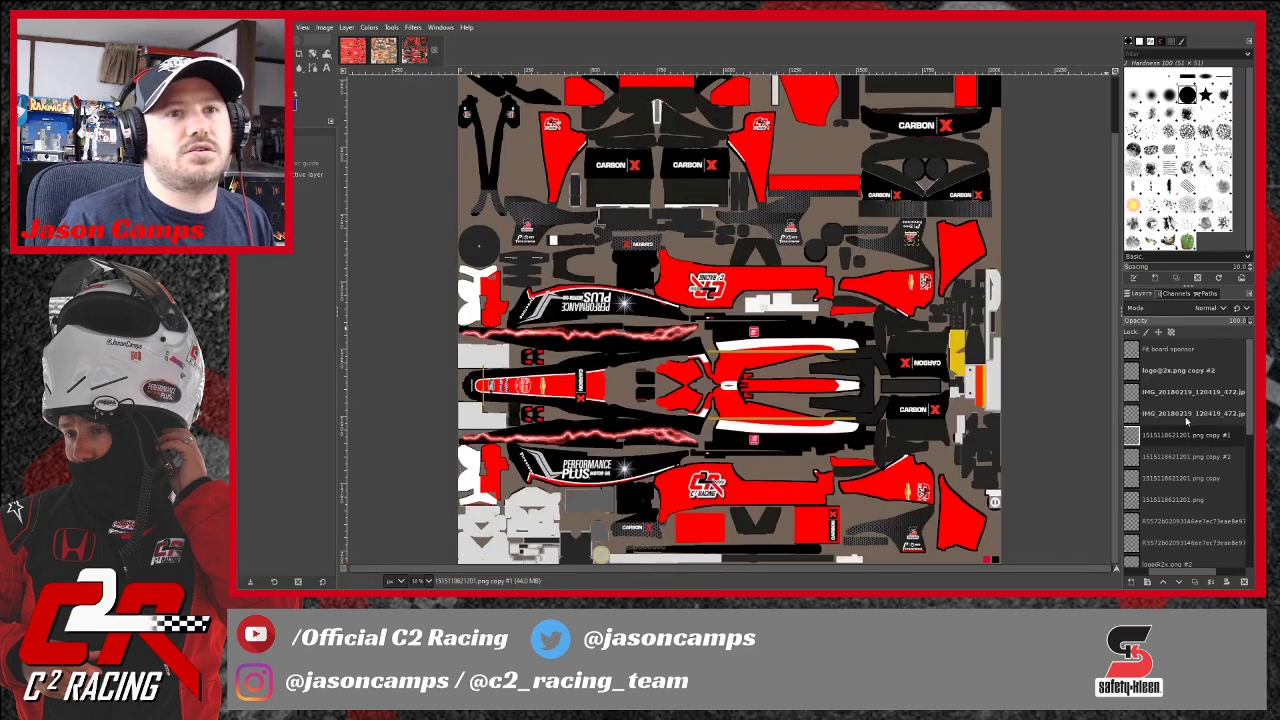
mouse_move(1250, 414)
left_mouse_down()
mouse_move(1251, 450)
mouse_move(1252, 394)
mouse_move(1252, 538)
mouse_move(1252, 408)
left_mouse_up()
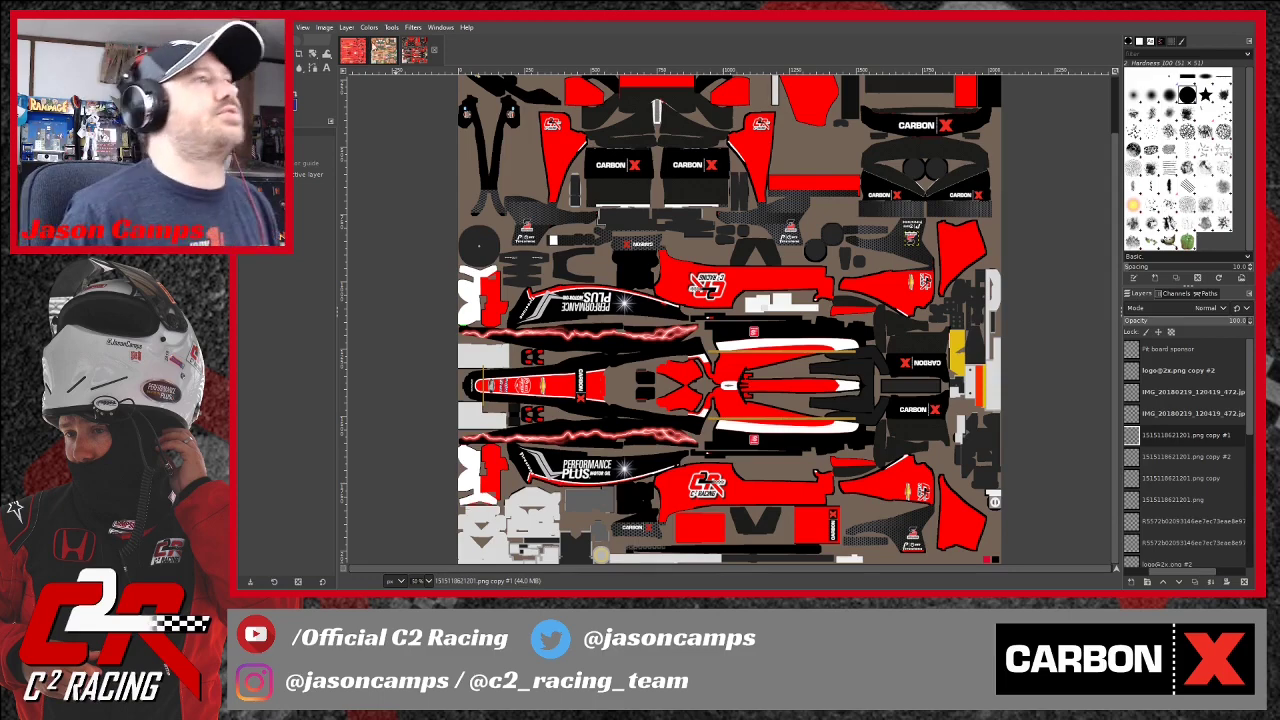
left_click(386, 48)
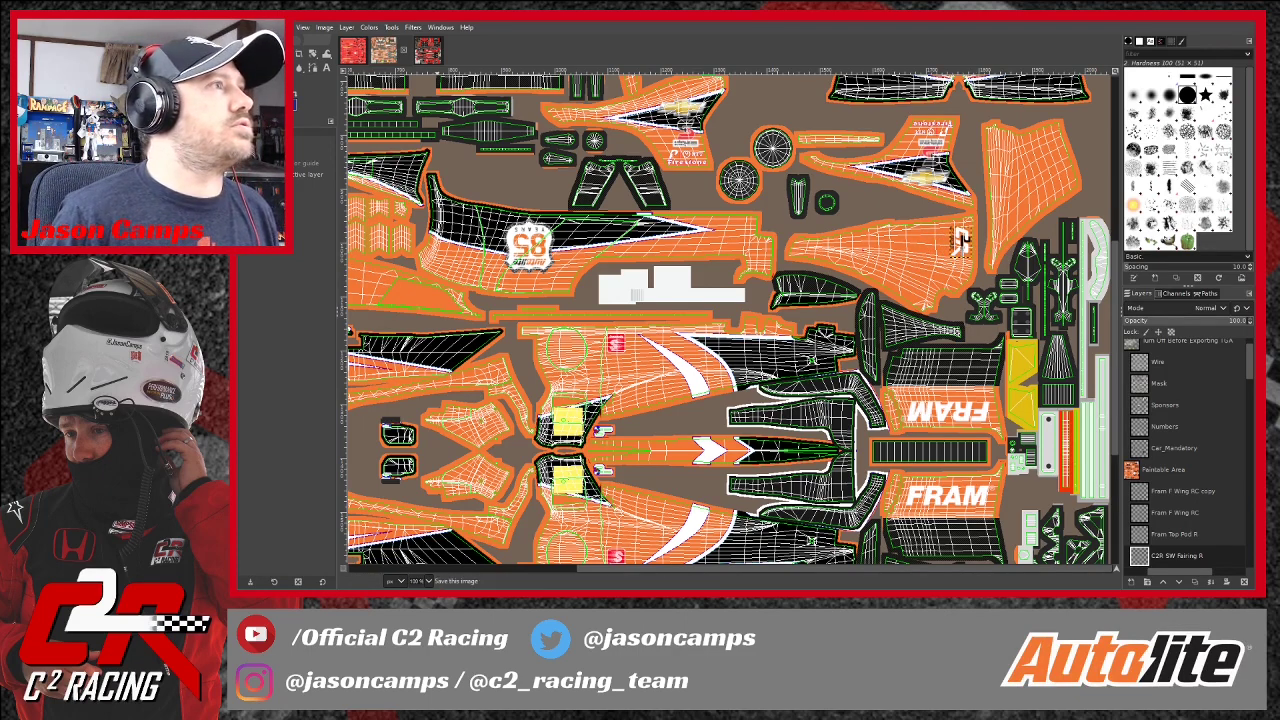
left_click(268, 117)
Add the Autolite logo 20210512_000813.png as a new layer and move it onto the lower half of the livery.
scroll(887, 381, "down", 1)
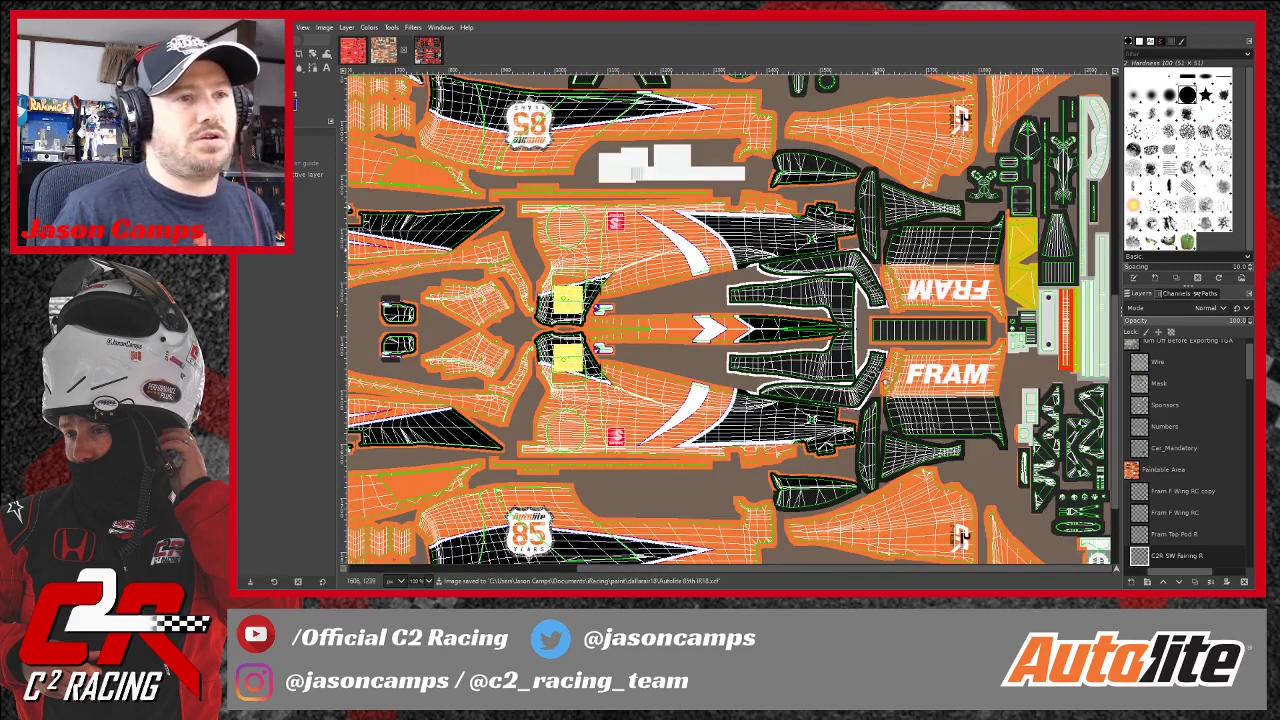
scroll(887, 381, "down", 2)
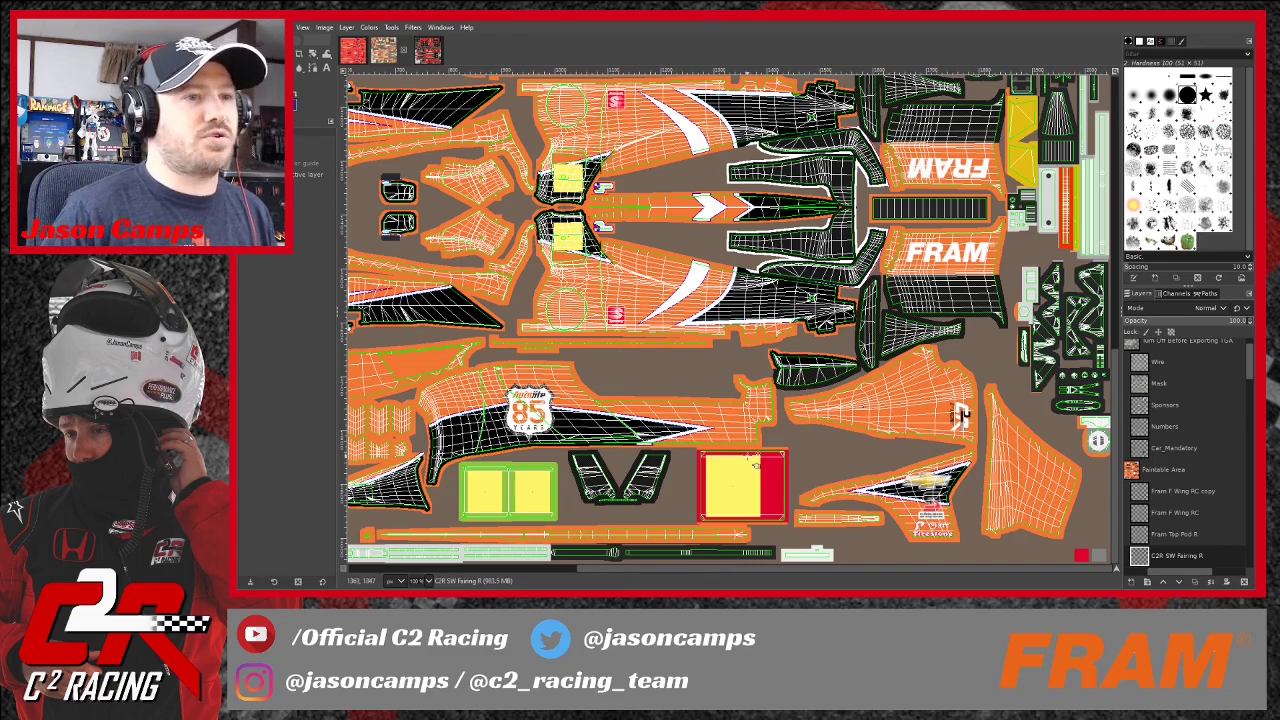
left_click_drag(598, 569, 459, 569)
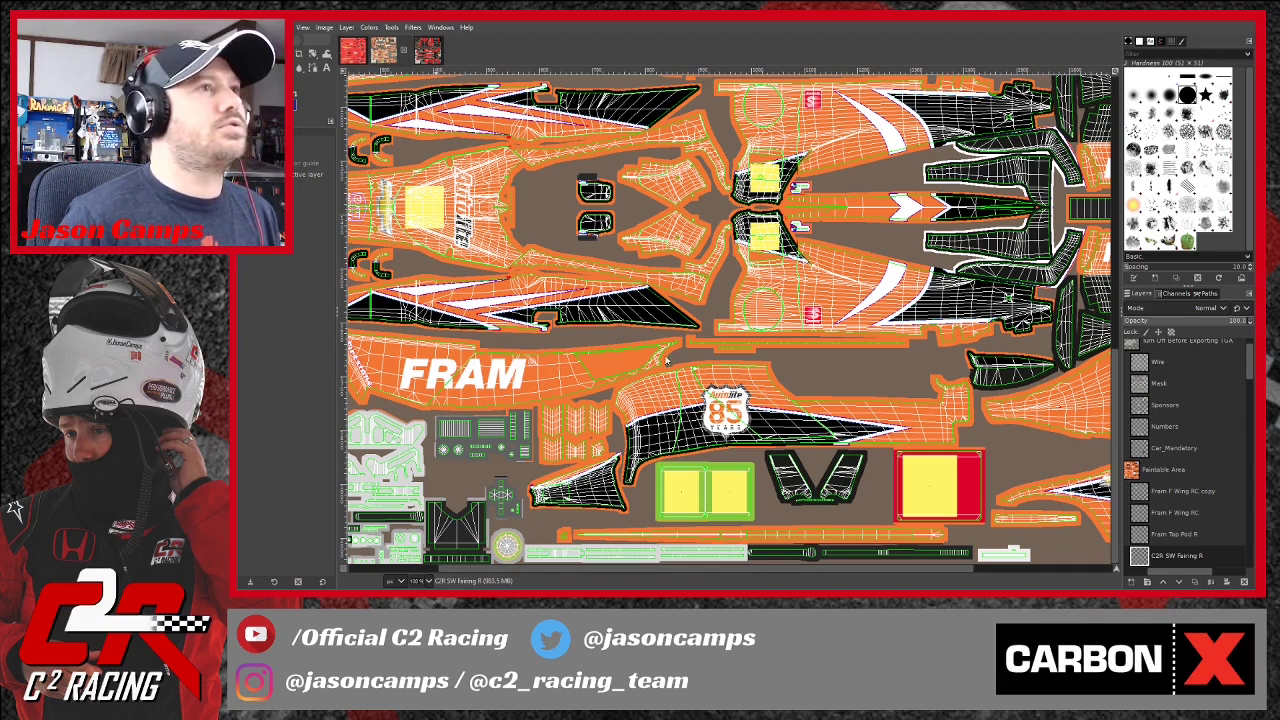
double_click(672, 390)
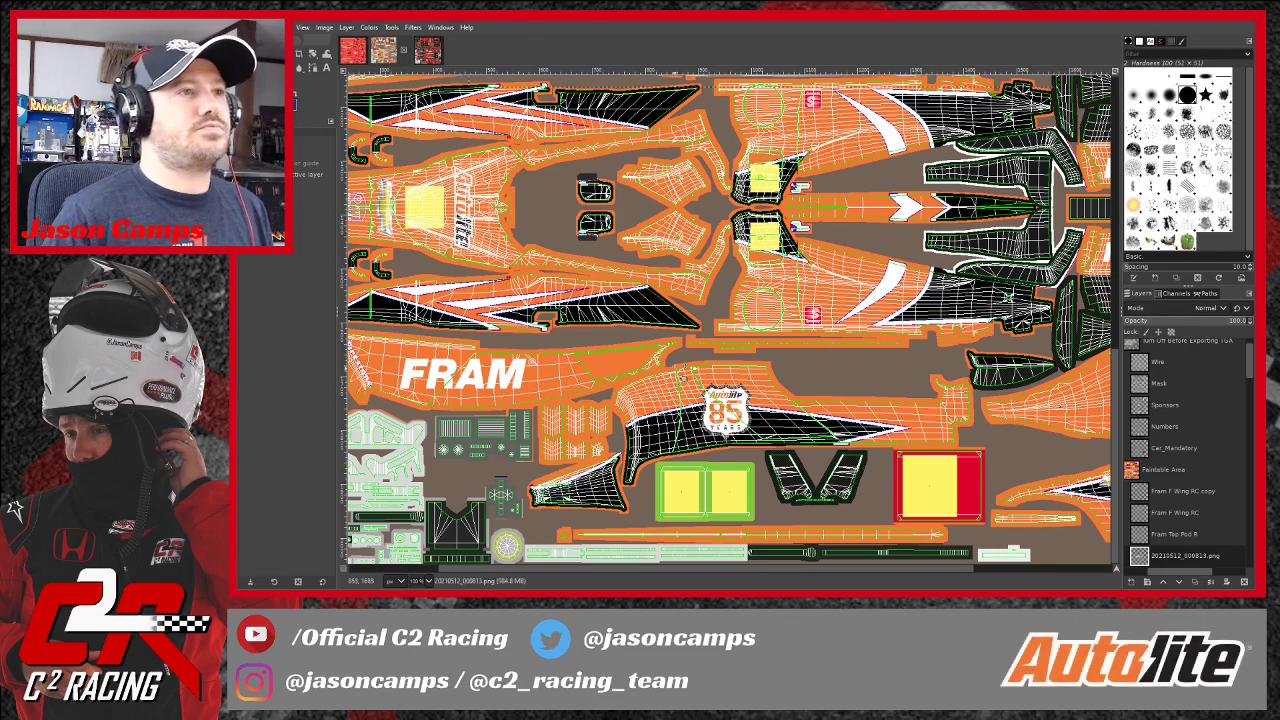
scroll(735, 380, "up", 3)
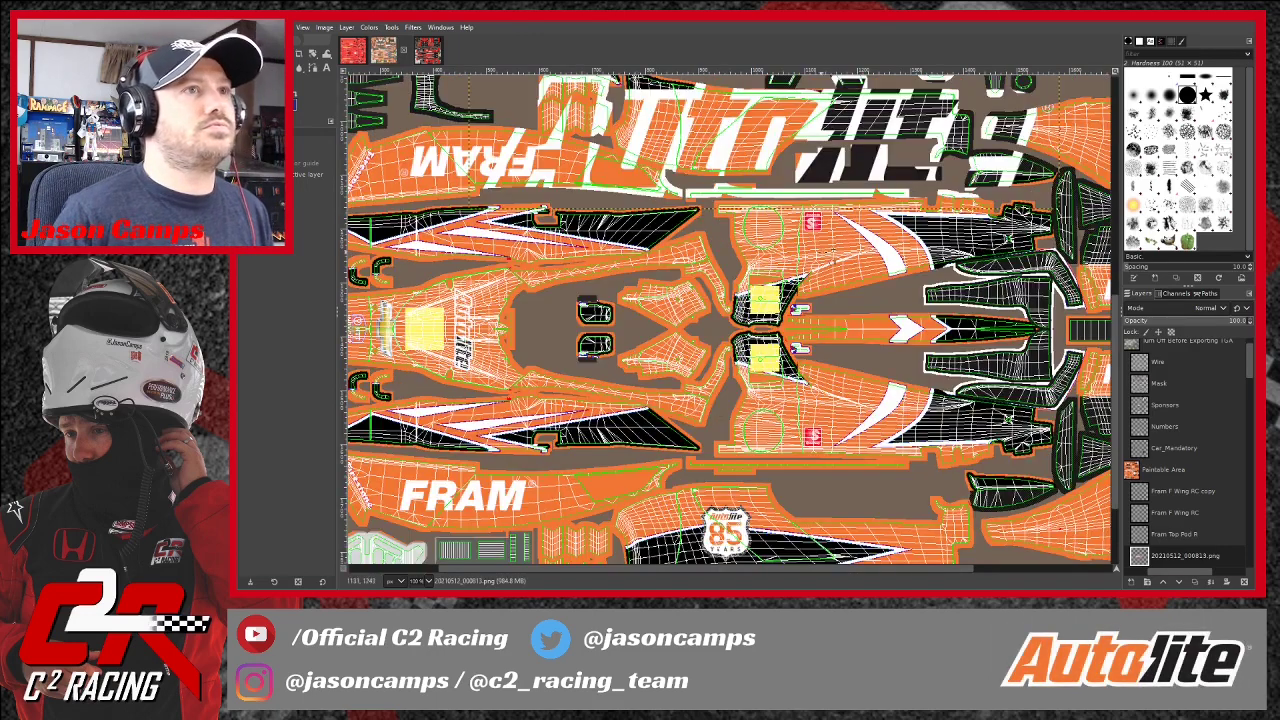
left_click_drag(862, 166, 841, 446)
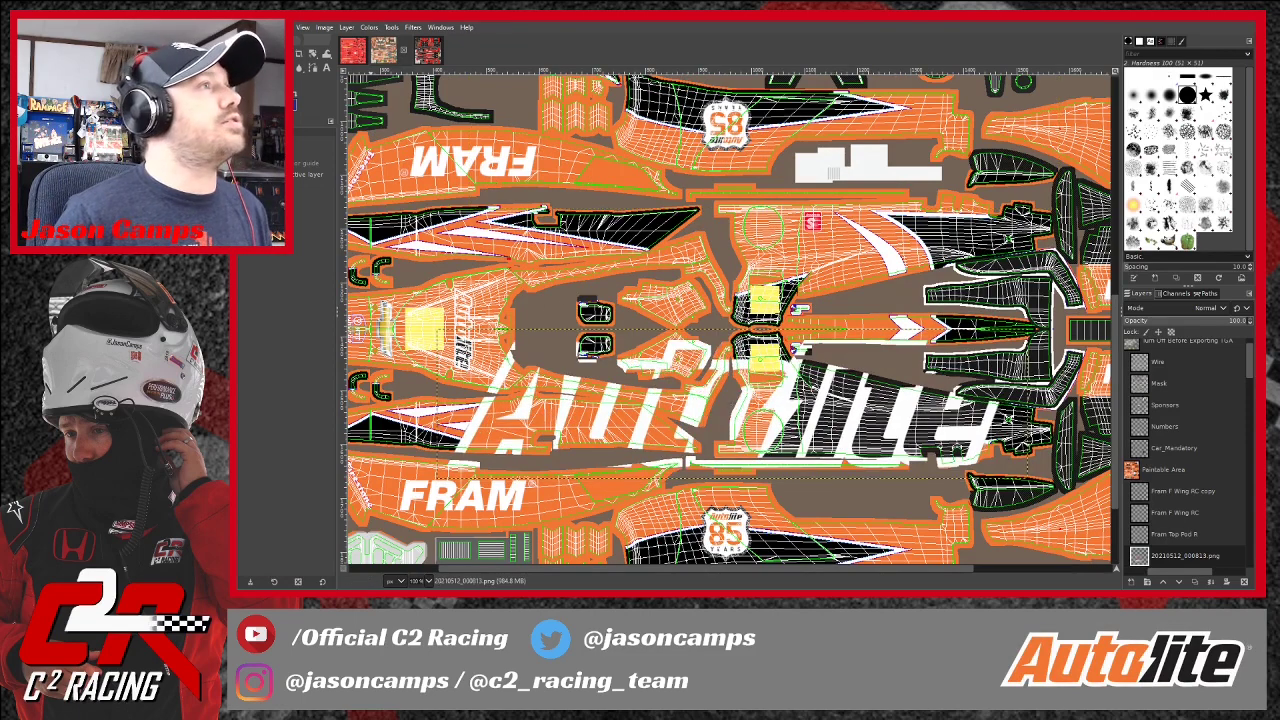
Scale the Autolite logo down to 376 × 94 pixels and move it onto the lower engine cover panel.
left_click(367, 88)
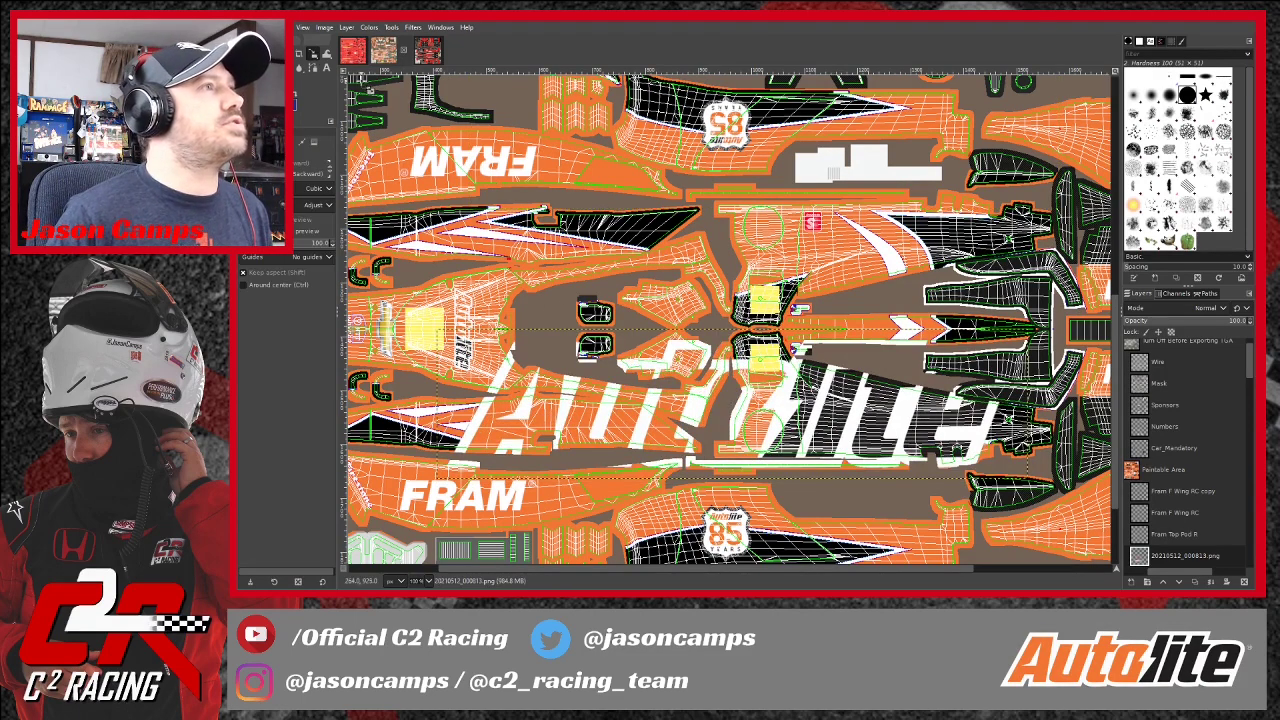
left_click(862, 414)
left_click_drag(1010, 470, 636, 378)
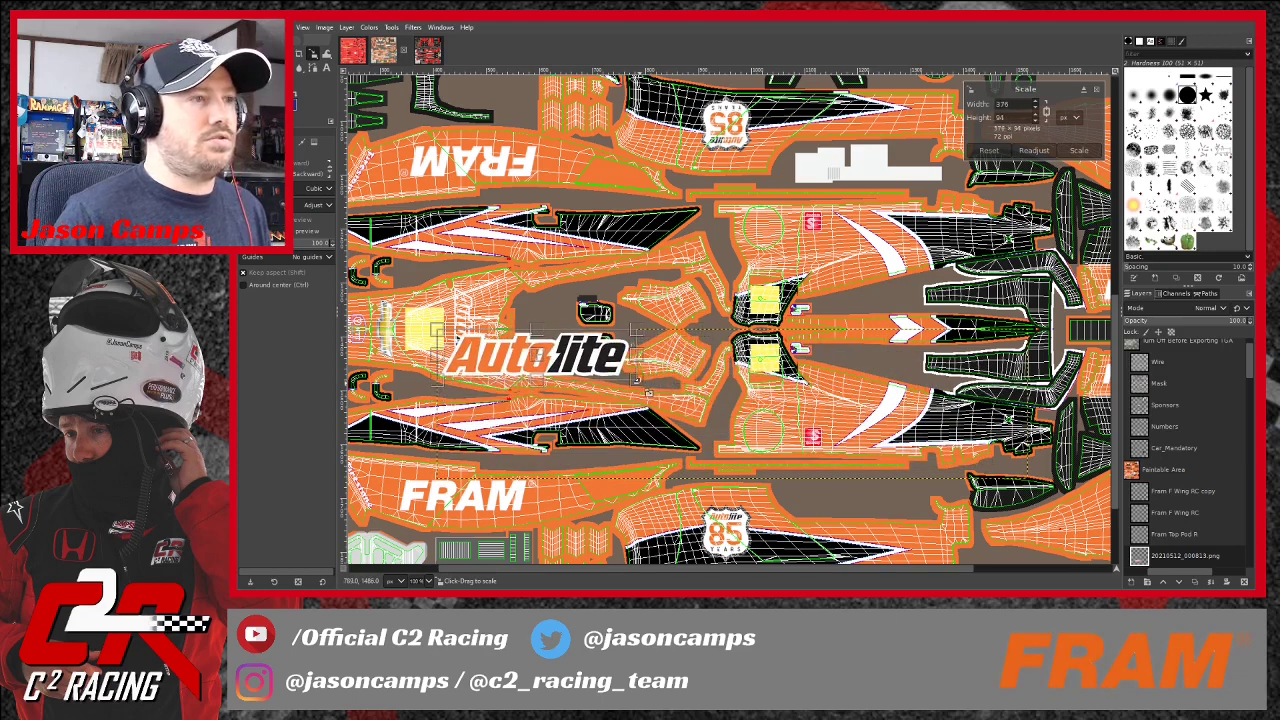
key("Return")
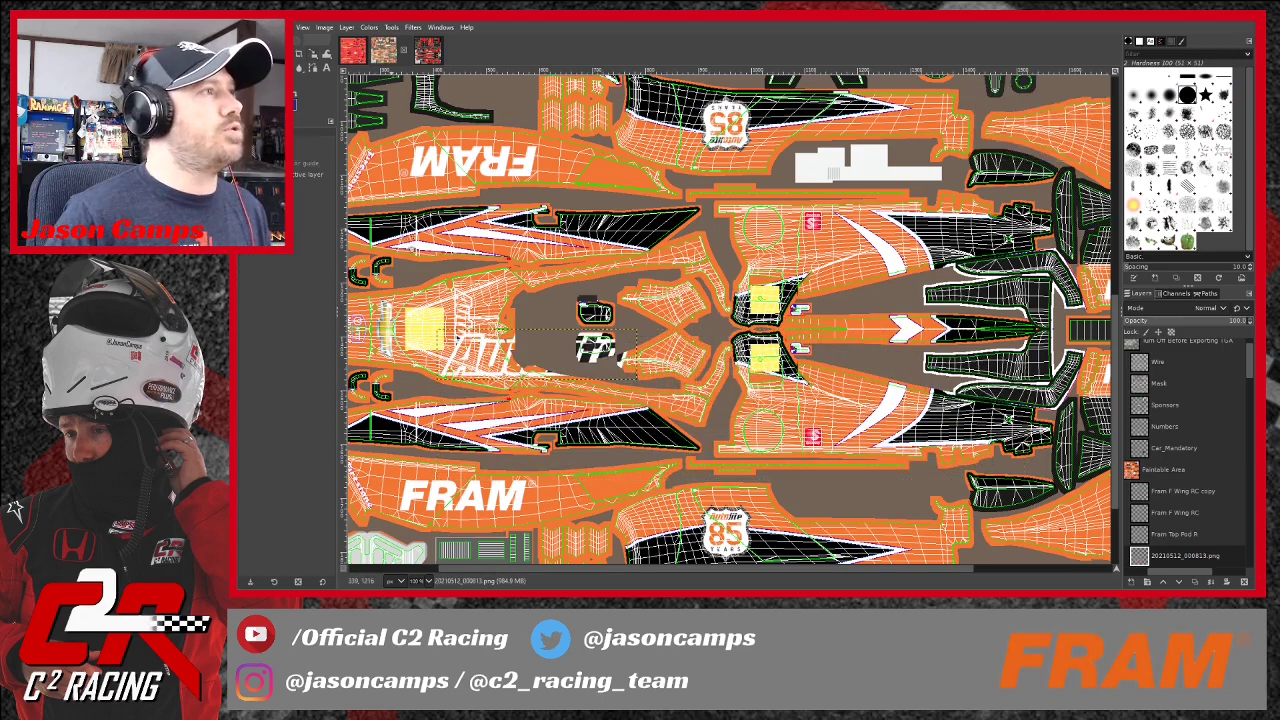
left_click_drag(496, 368, 832, 423)
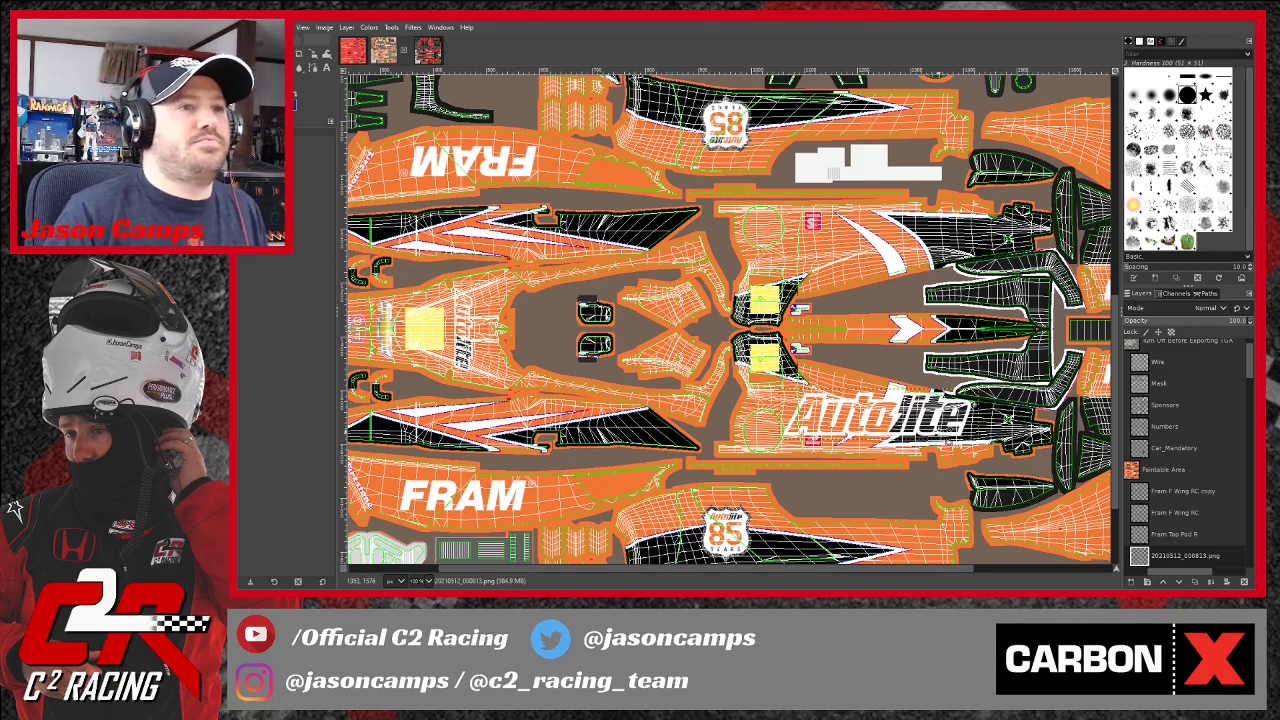
Scale the Autolite logo to about 294 × 73 pixels and move it beside the small red badge on the lower engine cover.
left_click(313, 55)
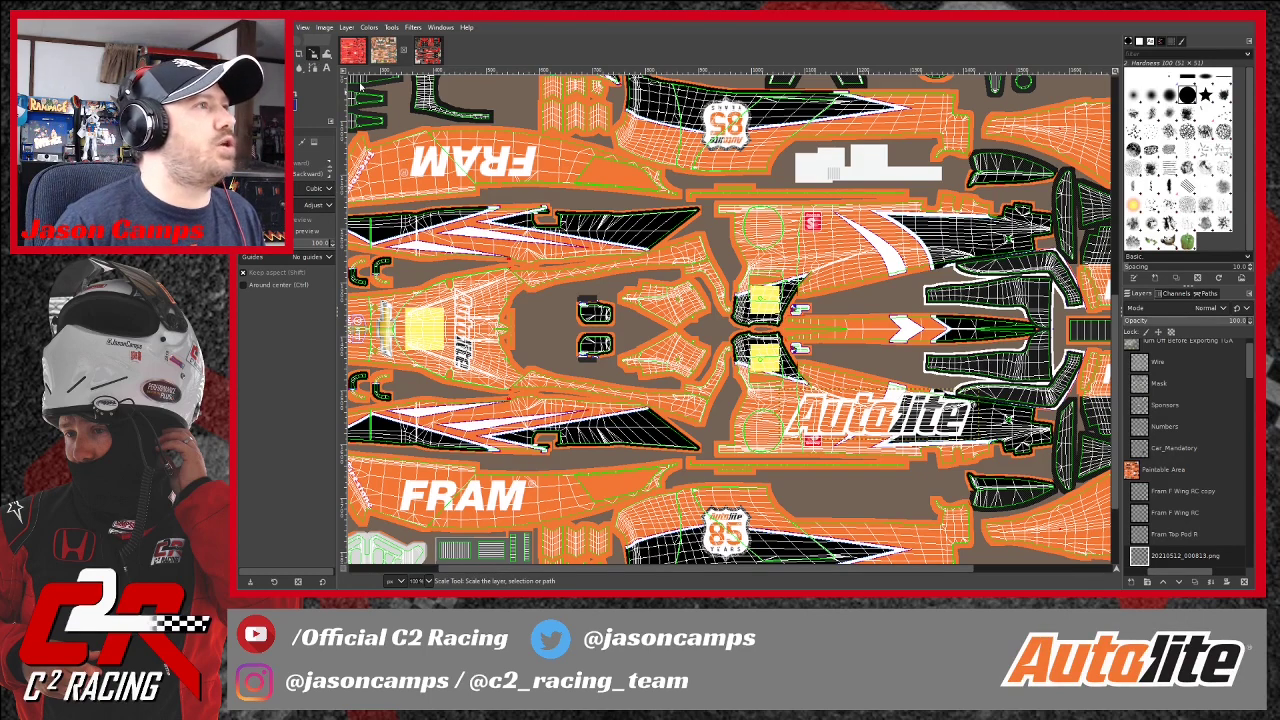
left_click(940, 428)
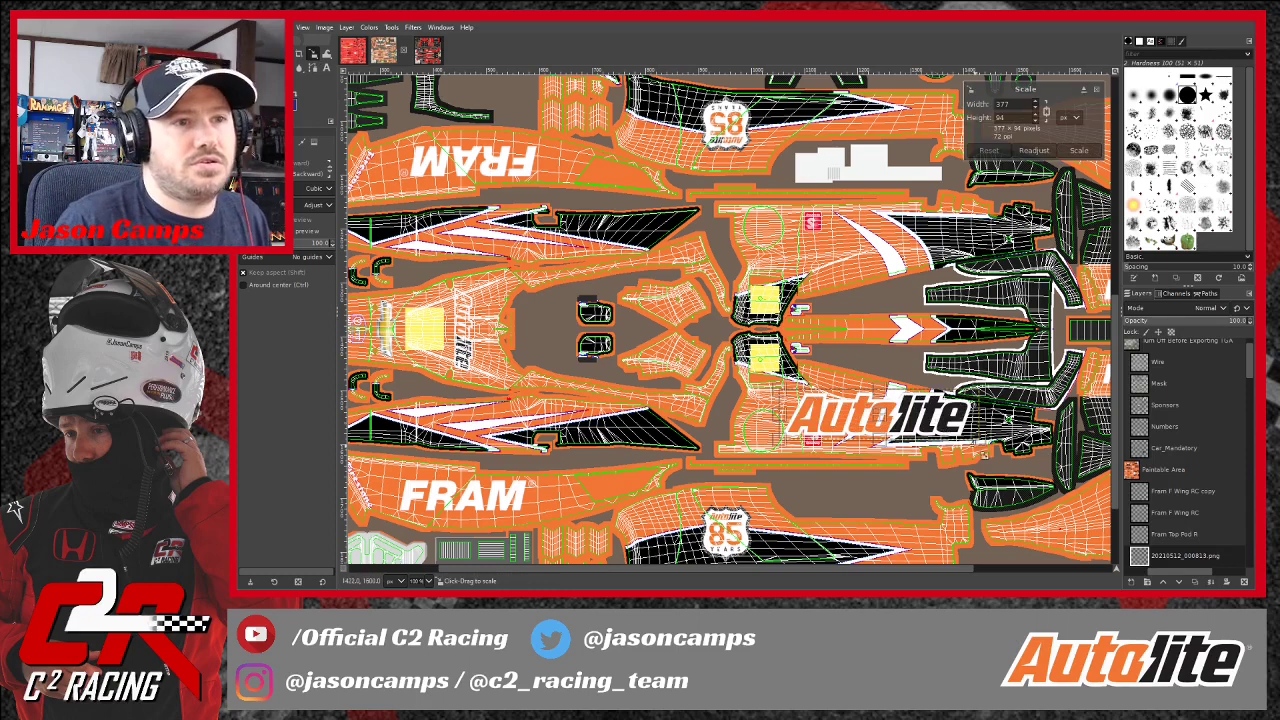
left_click_drag(990, 453, 946, 437)
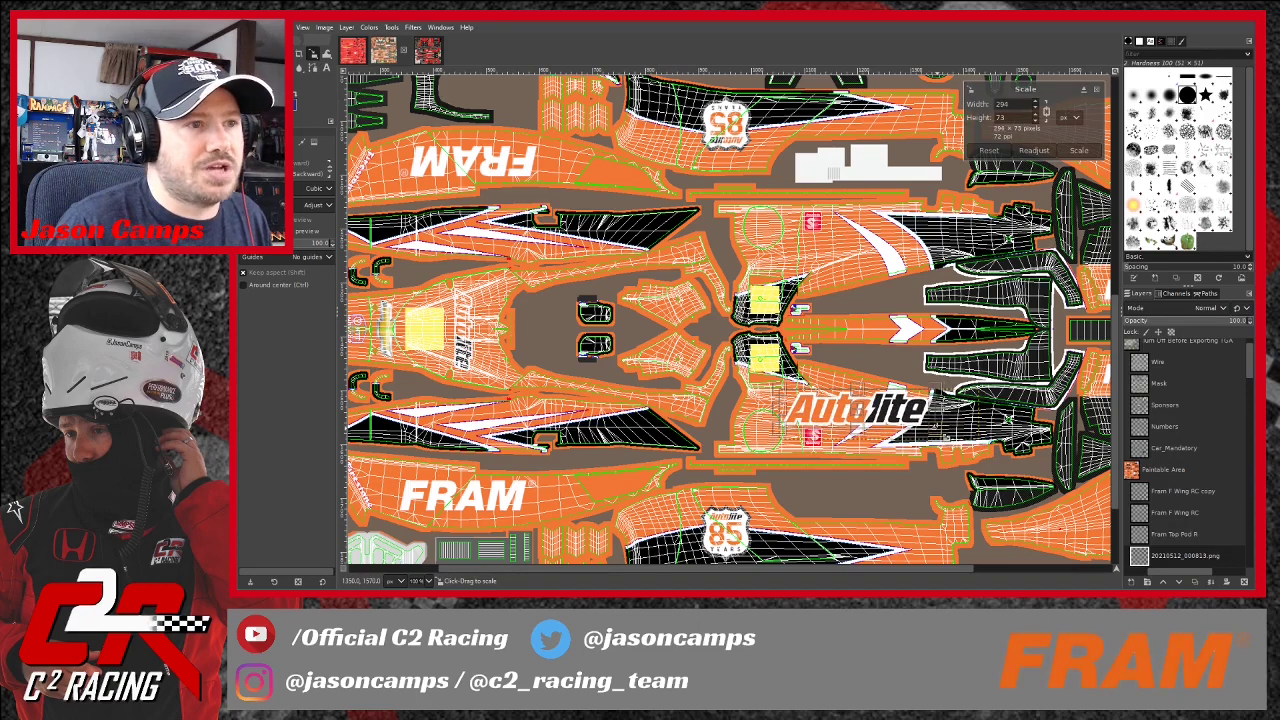
key("m")
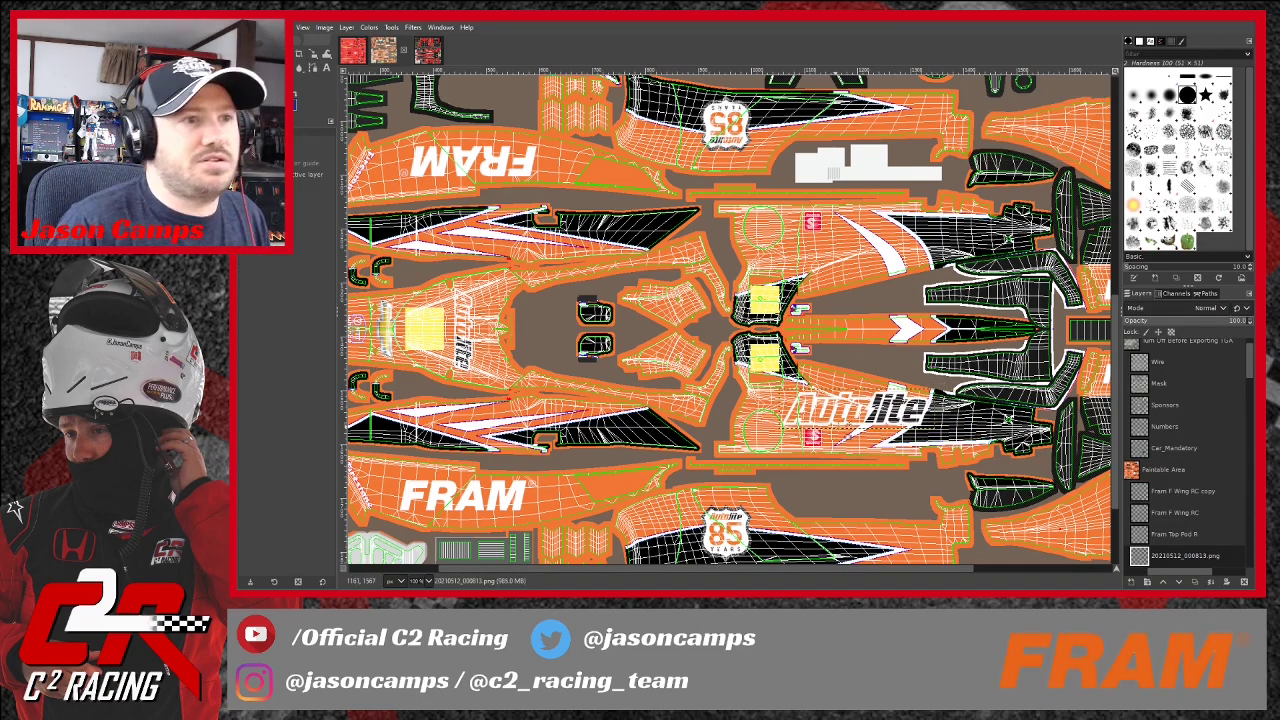
left_click_drag(860, 409, 884, 436)
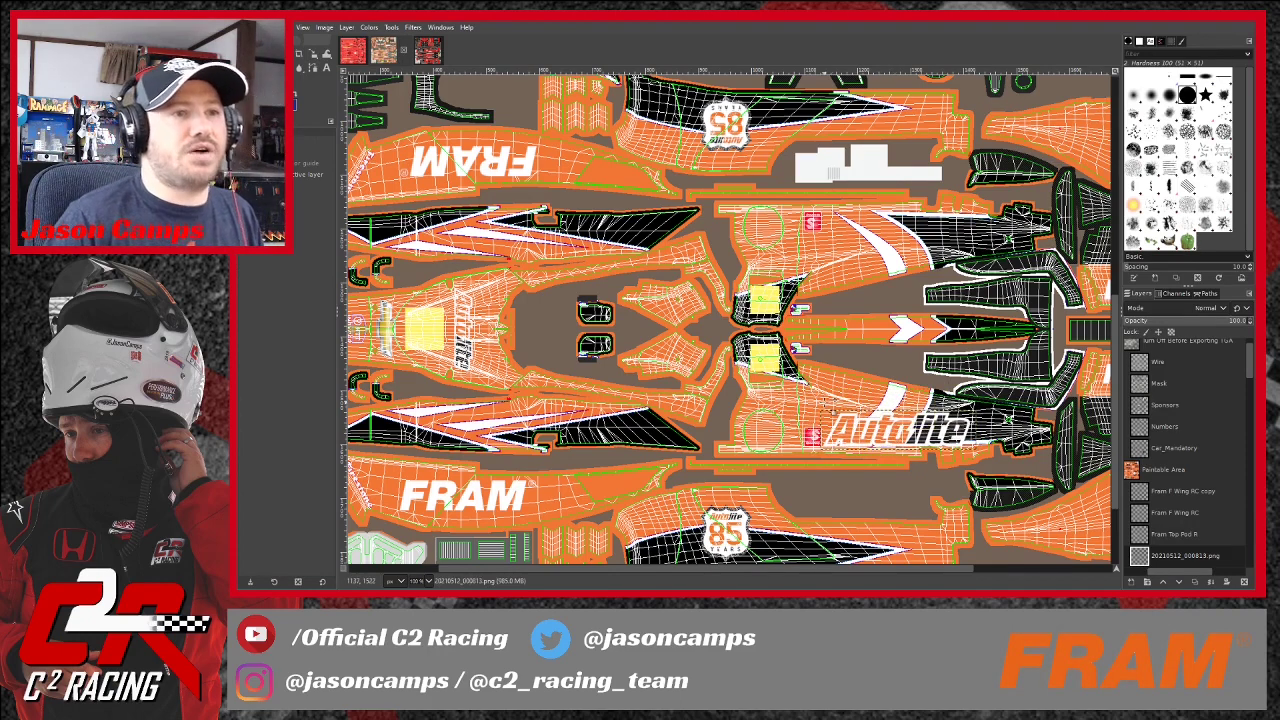
Scale the Autolite logo to about 250 × 63 pixels and shift it slightly toward the rear of the engine cover.
left_click(314, 57)
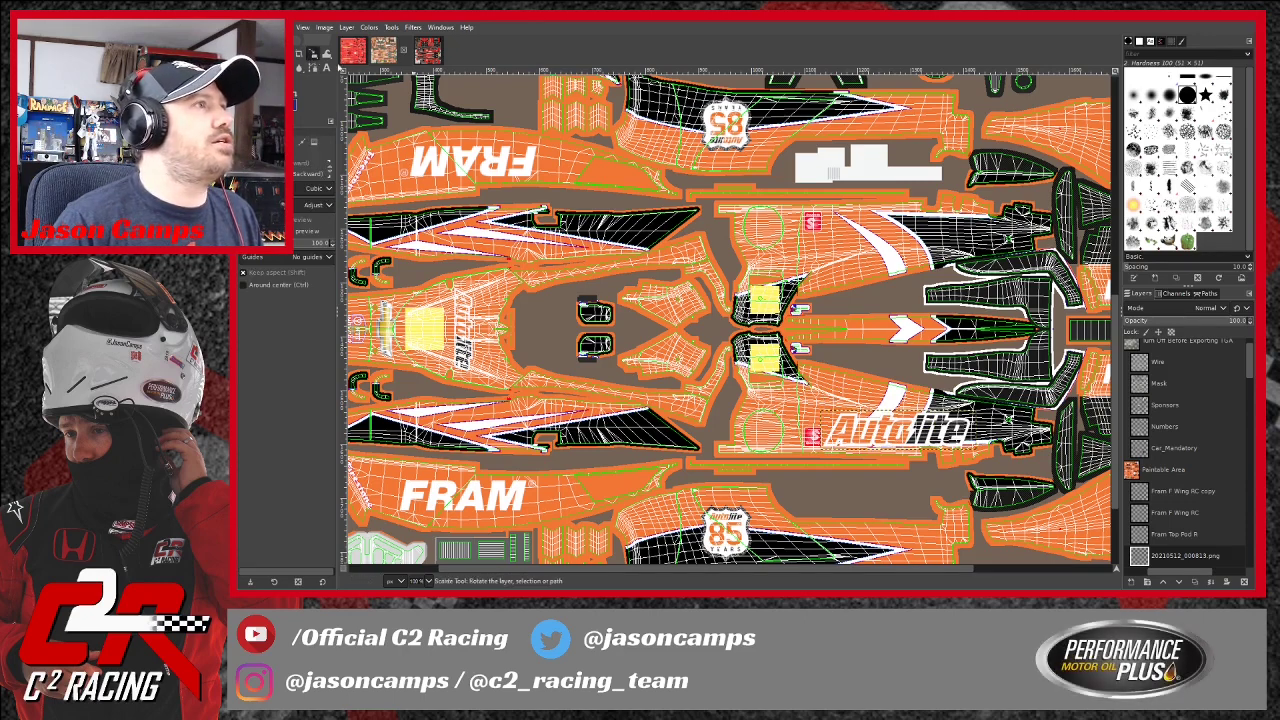
left_click(905, 432)
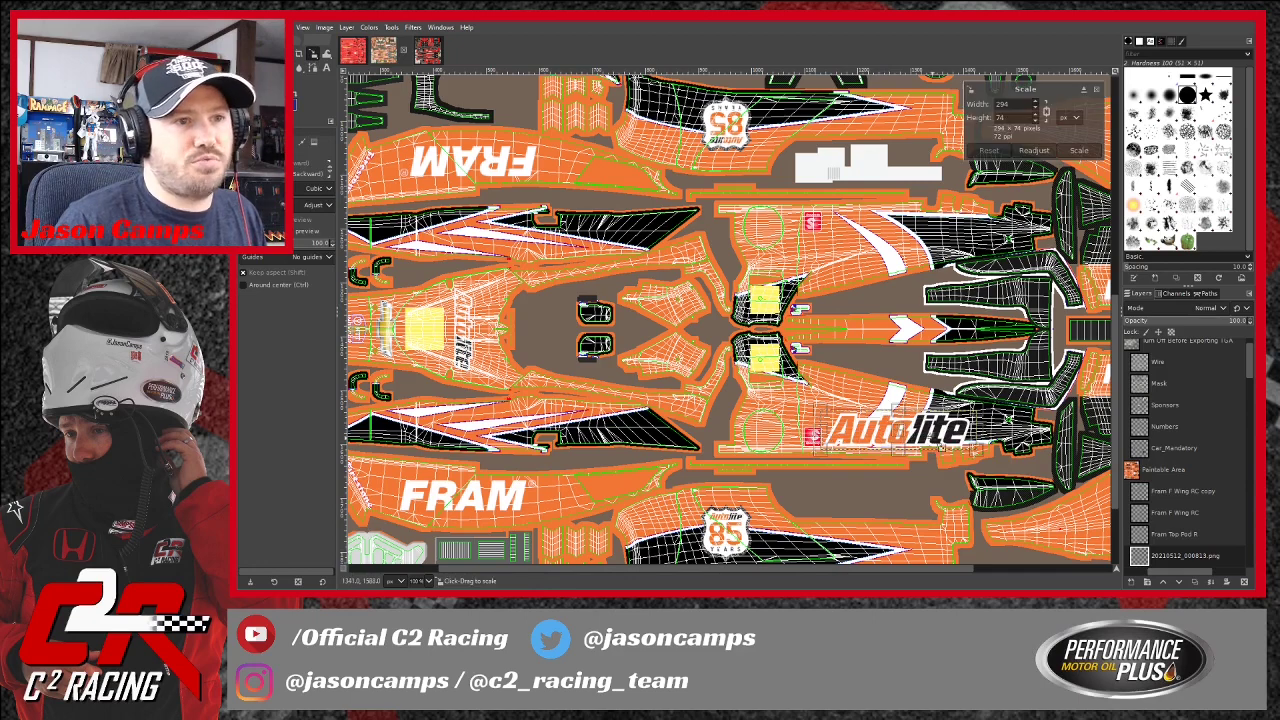
left_click_drag(986, 458, 962, 453)
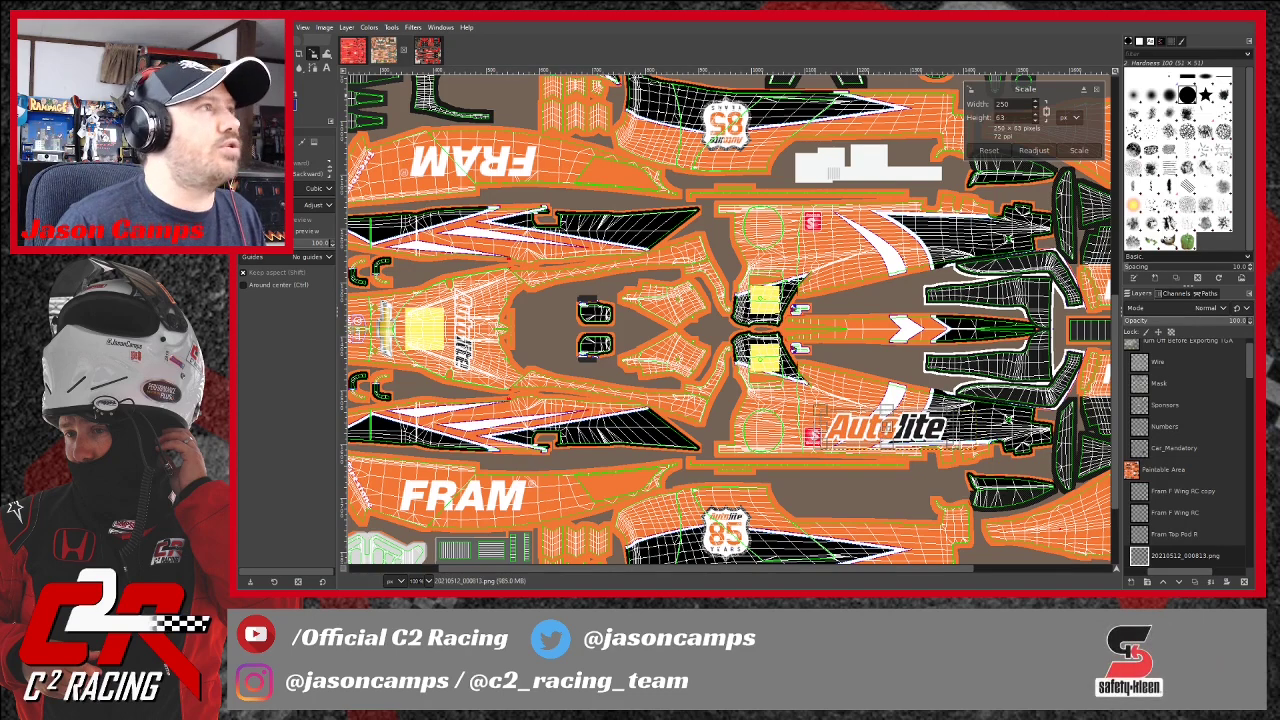
left_click(243, 54)
left_click_drag(904, 429, 907, 429)
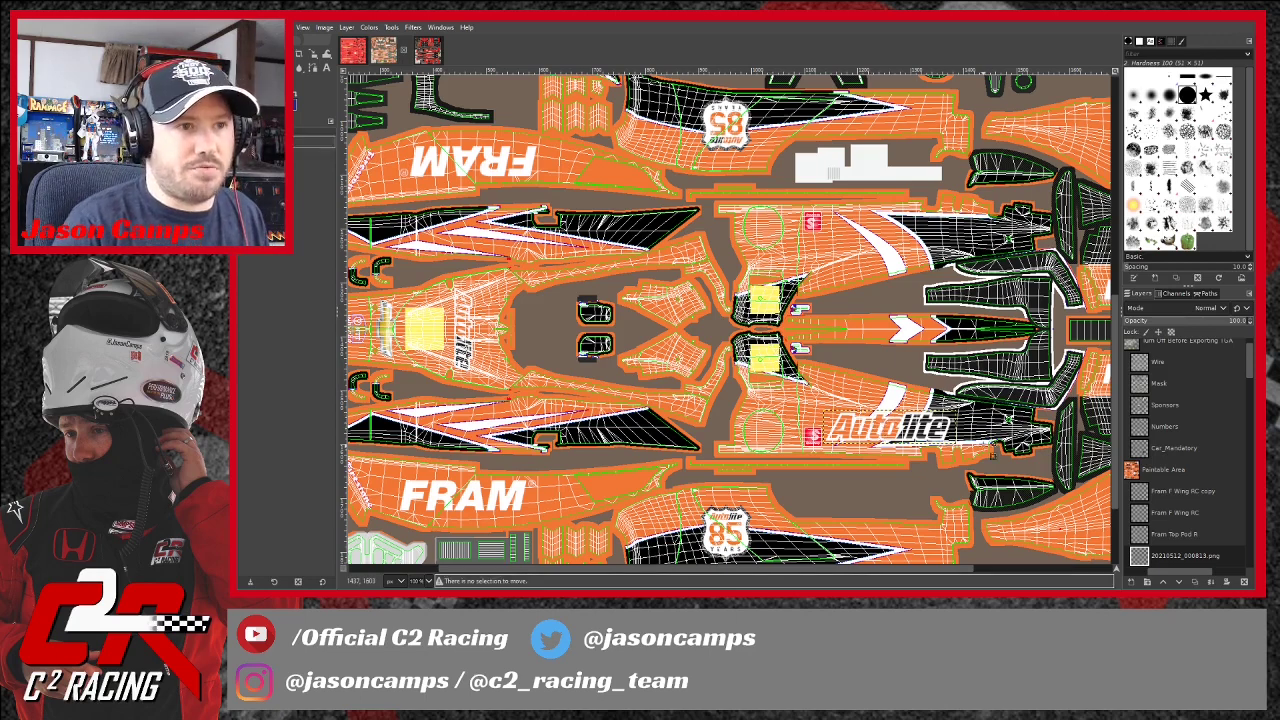
Rename the Autolite logo layer as Autolite Eng Cover L.
double_click(1186, 557)
type("Auto")
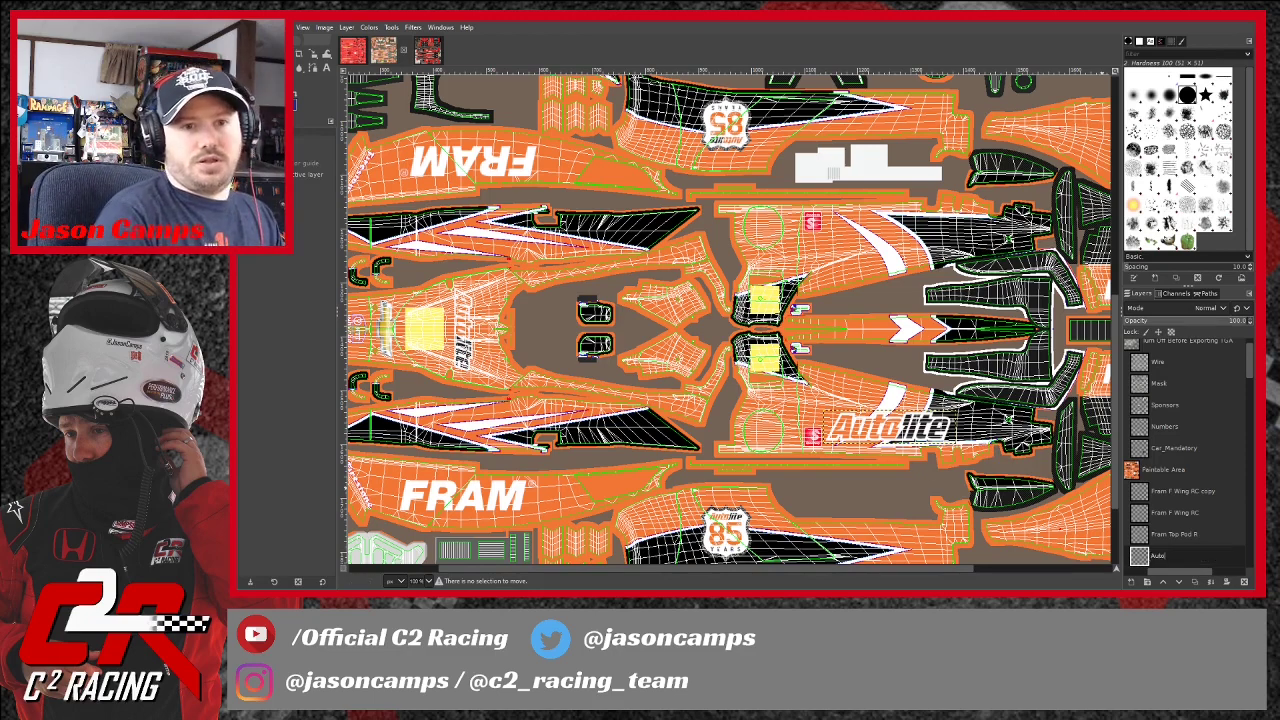
type("lite Eng Cover L")
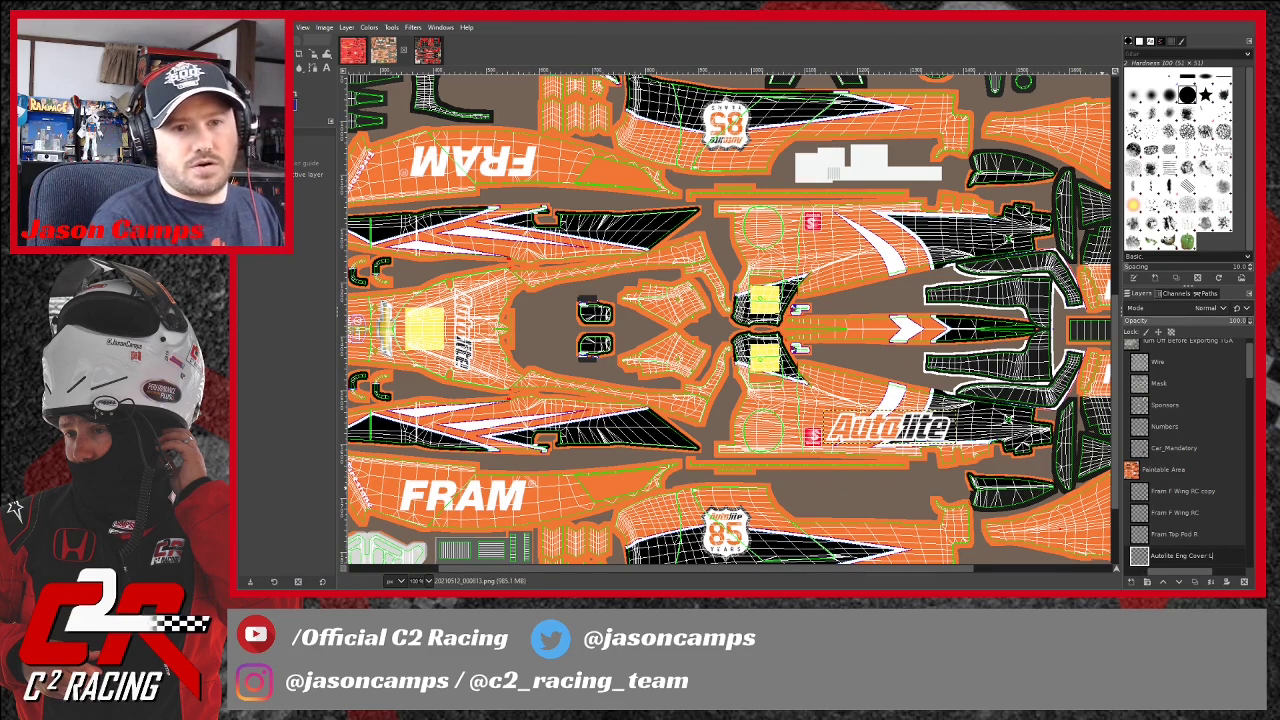
key("Return")
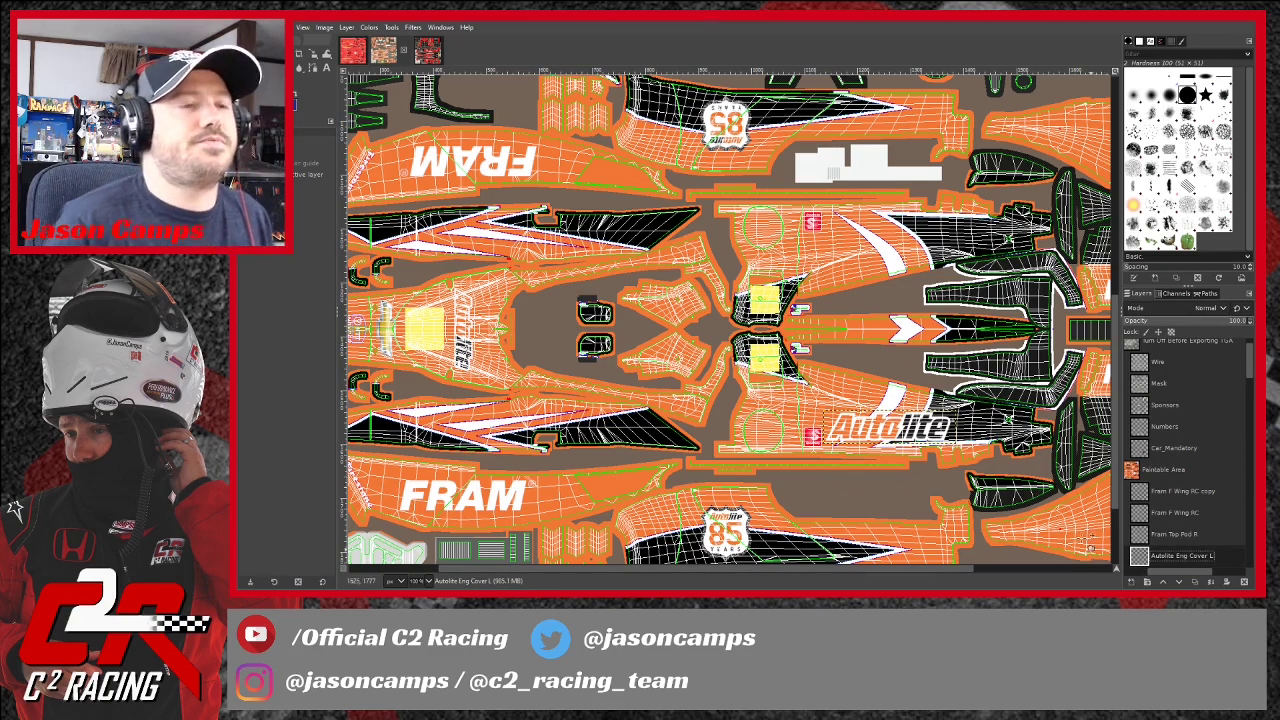
Scale the Autolite Eng Cover L logo down to about 220 × 55 pixels.
left_click(872, 427)
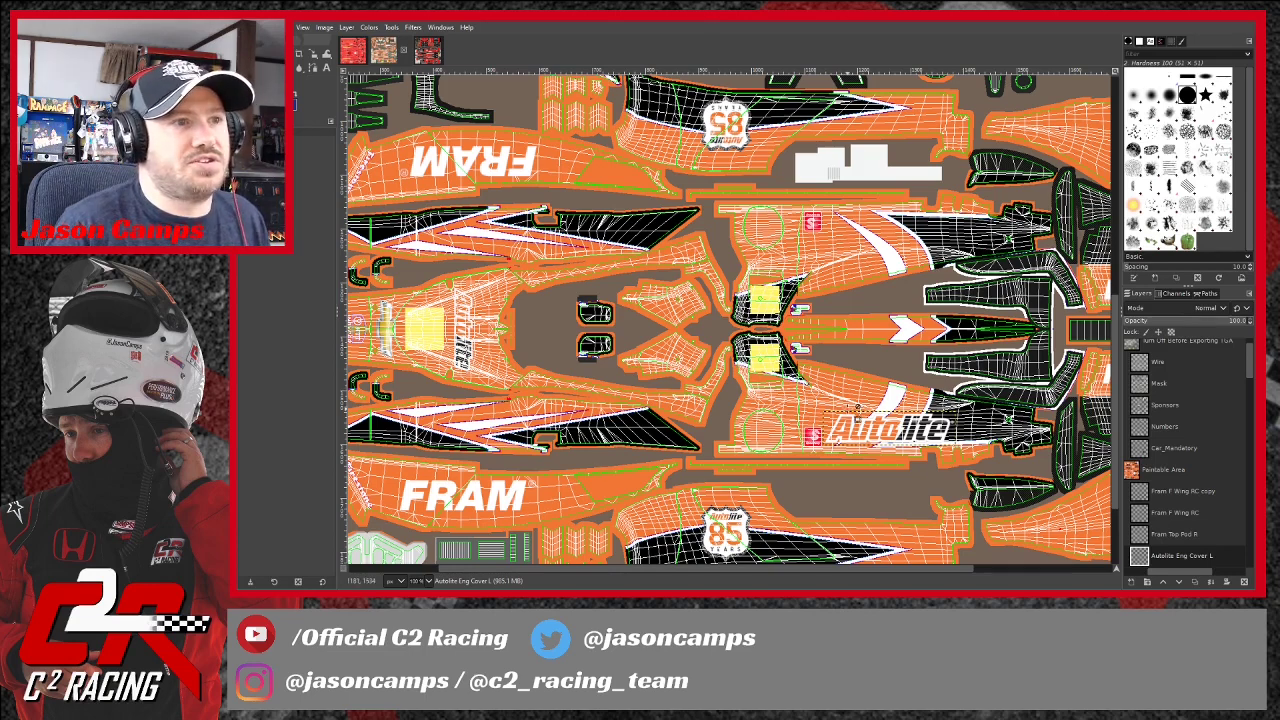
left_click(314, 55)
left_click(890, 438)
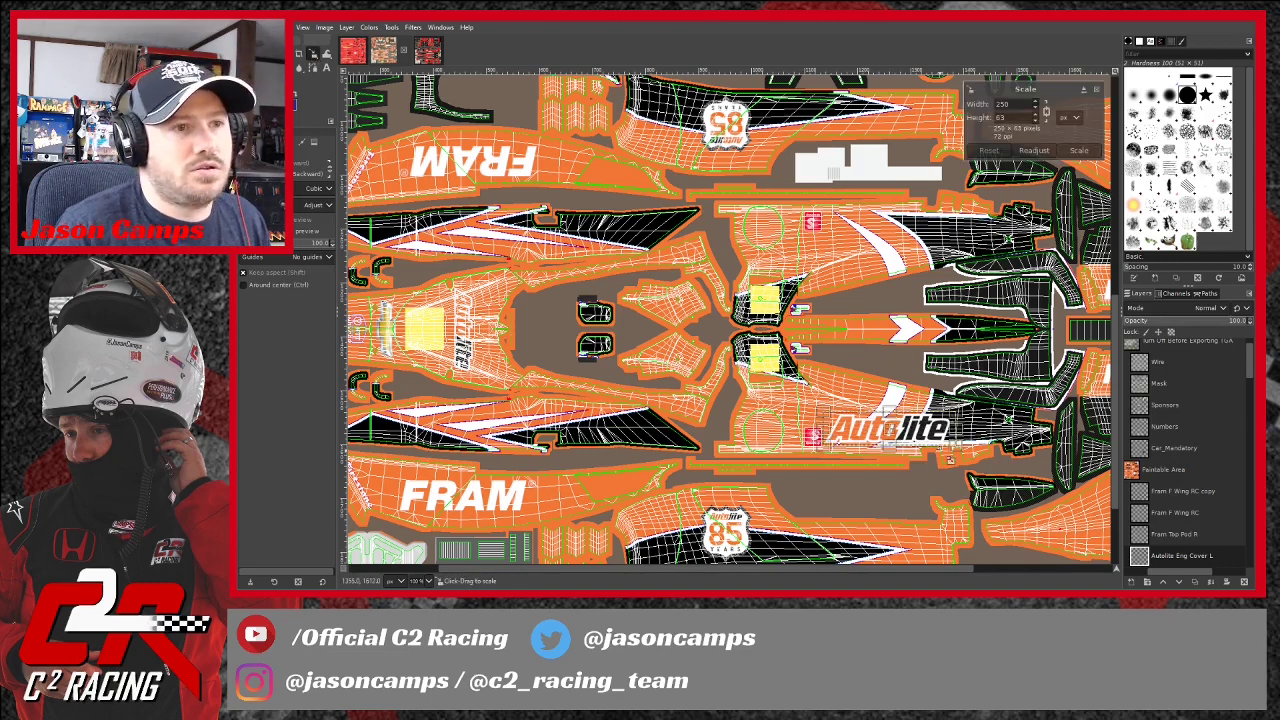
left_click_drag(958, 453, 951, 450)
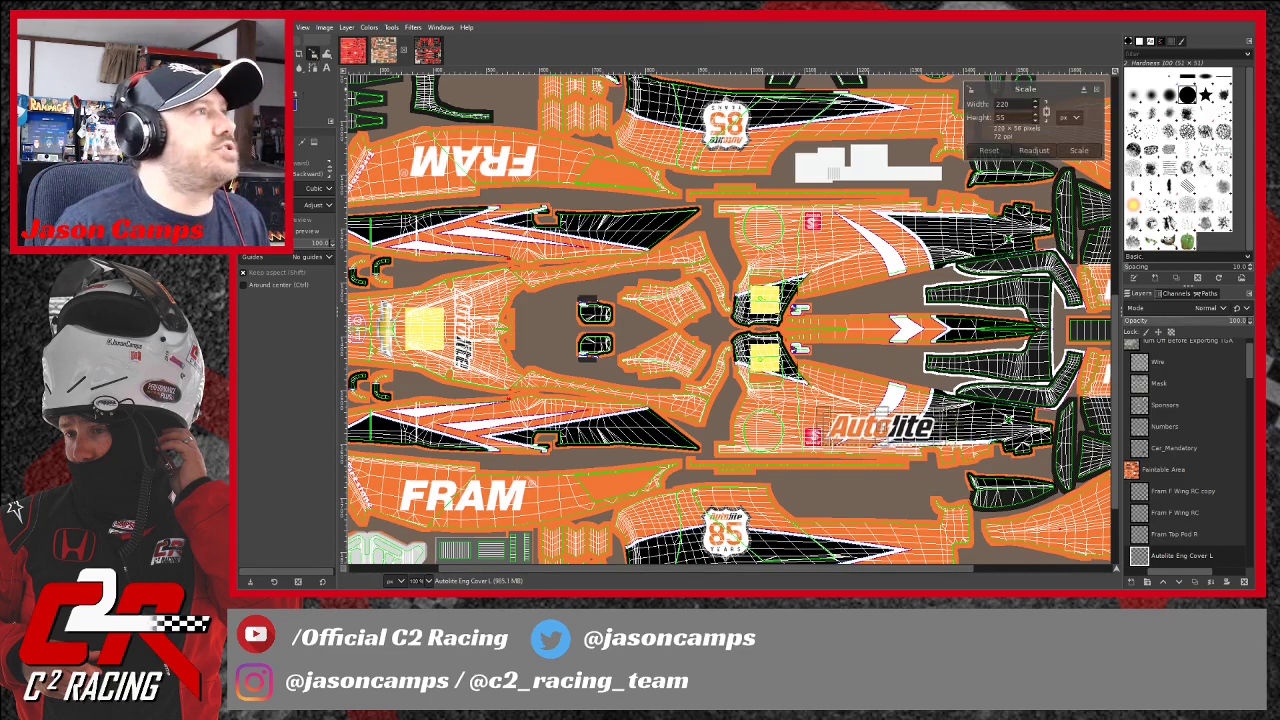
left_click(245, 54)
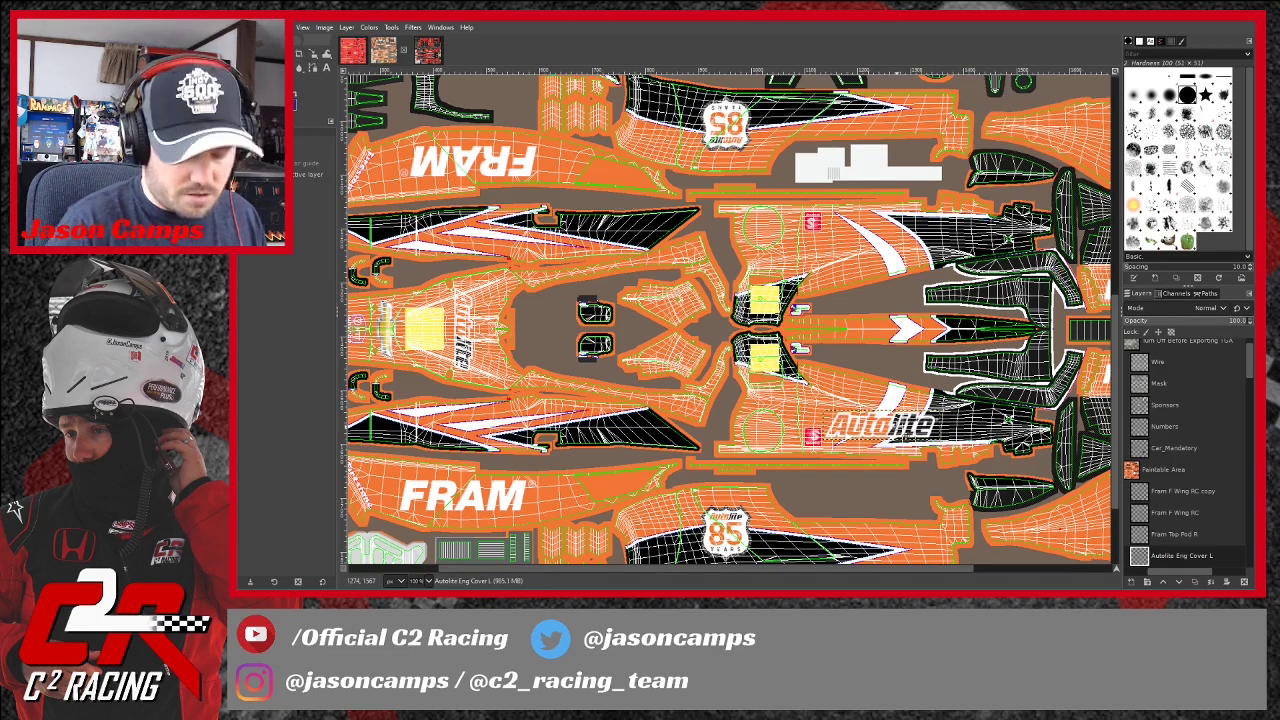
Nudge the Autolite Eng Cover L logo a few pixels toward the rear and the outer edge of the lower engine cover.
key("Right")
key("Right")
key("Right")
key("Right")
key("Right")
key("Right")
key("Down")
key("Down")
key("Down")
key("Down")
key("Down")
key("Down")
key("Down")
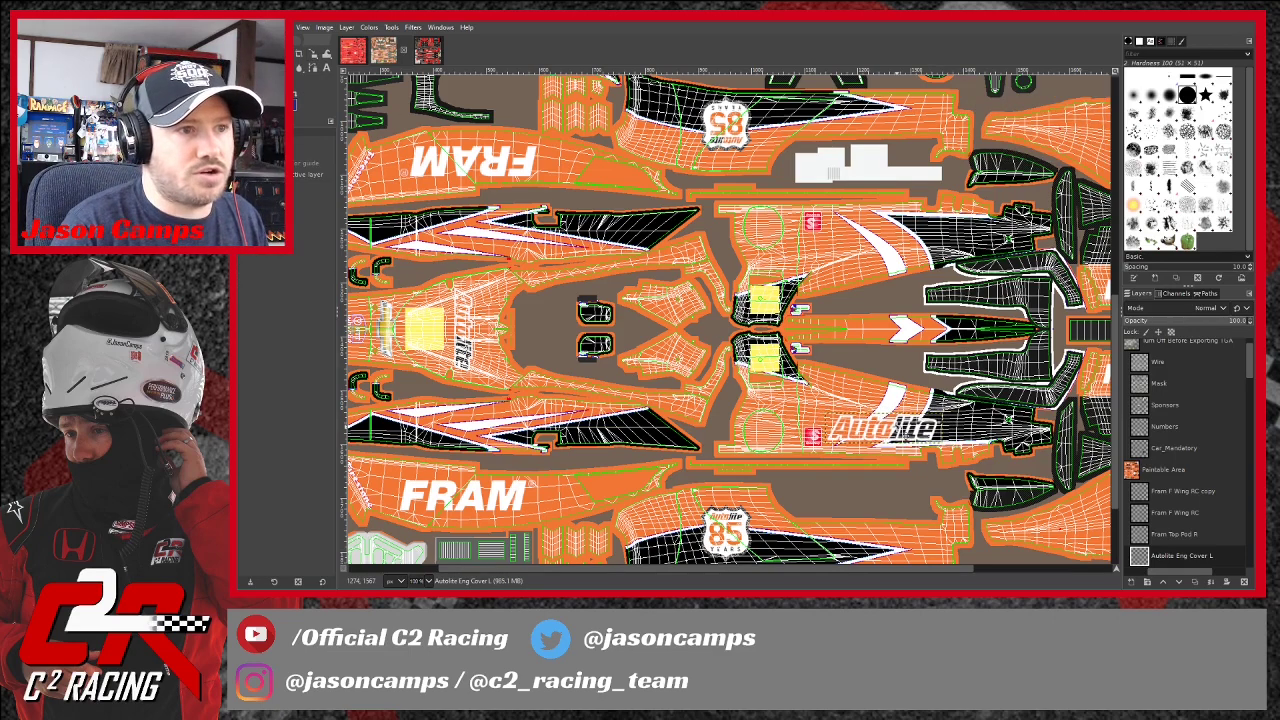
key("Down")
key("Down")
key("Down")
key("Down")
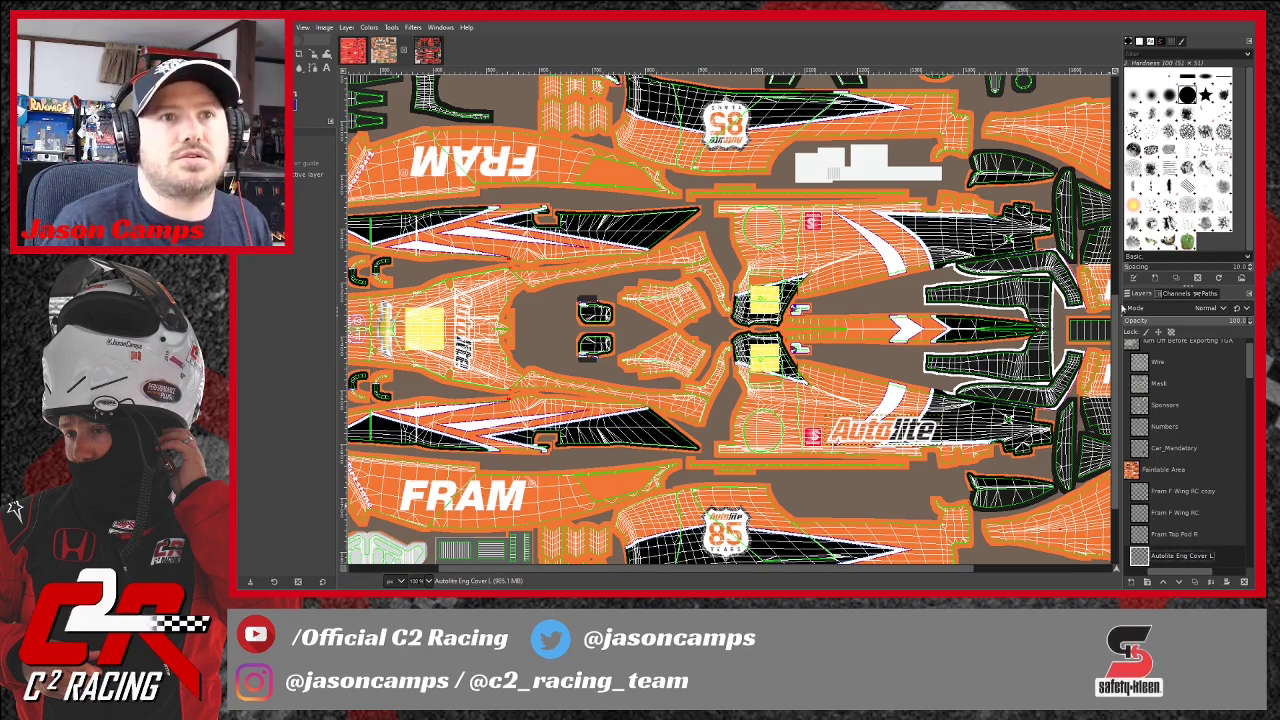
Duplicate the Autolite Eng Cover L layer and rename the copy Autolite Eng Cover R.
key("shift+ctrl+d")
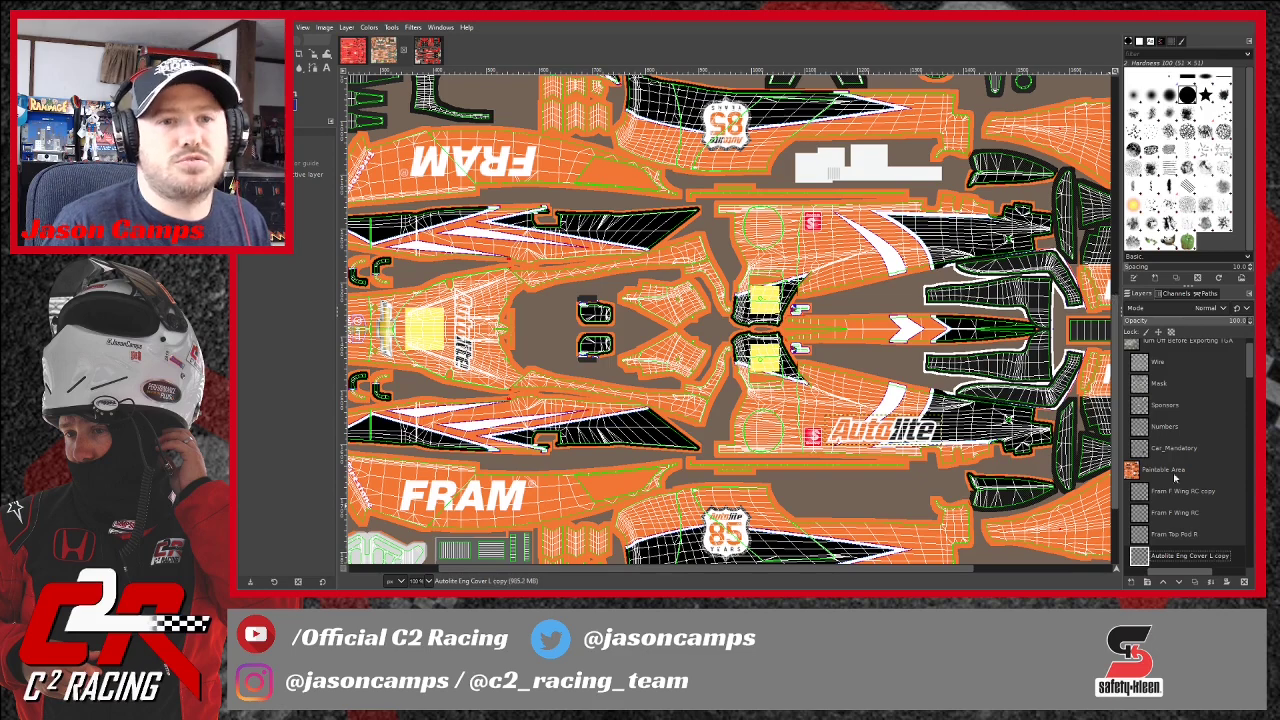
double_click(1178, 559)
left_click(1232, 557)
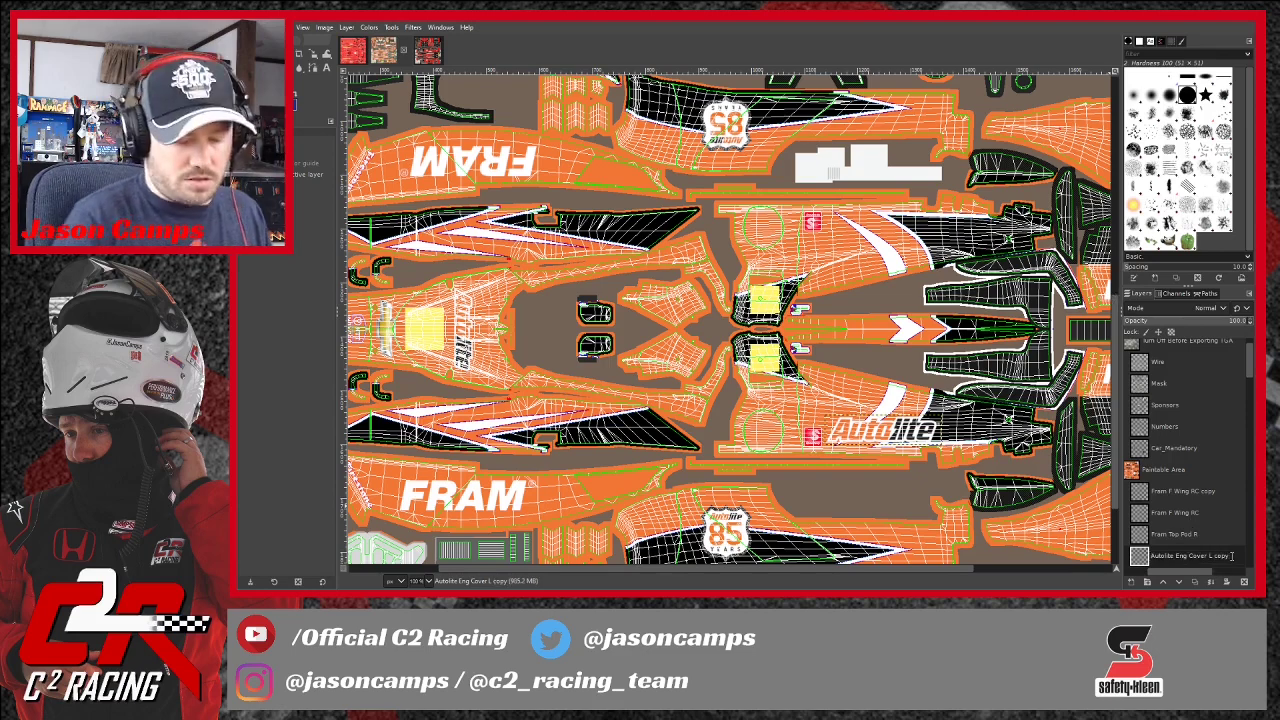
key("BackSpace")
key("BackSpace")
key("BackSpace")
key("BackSpace")
key("BackSpace")
key("BackSpace")
type("R")
key("Return")
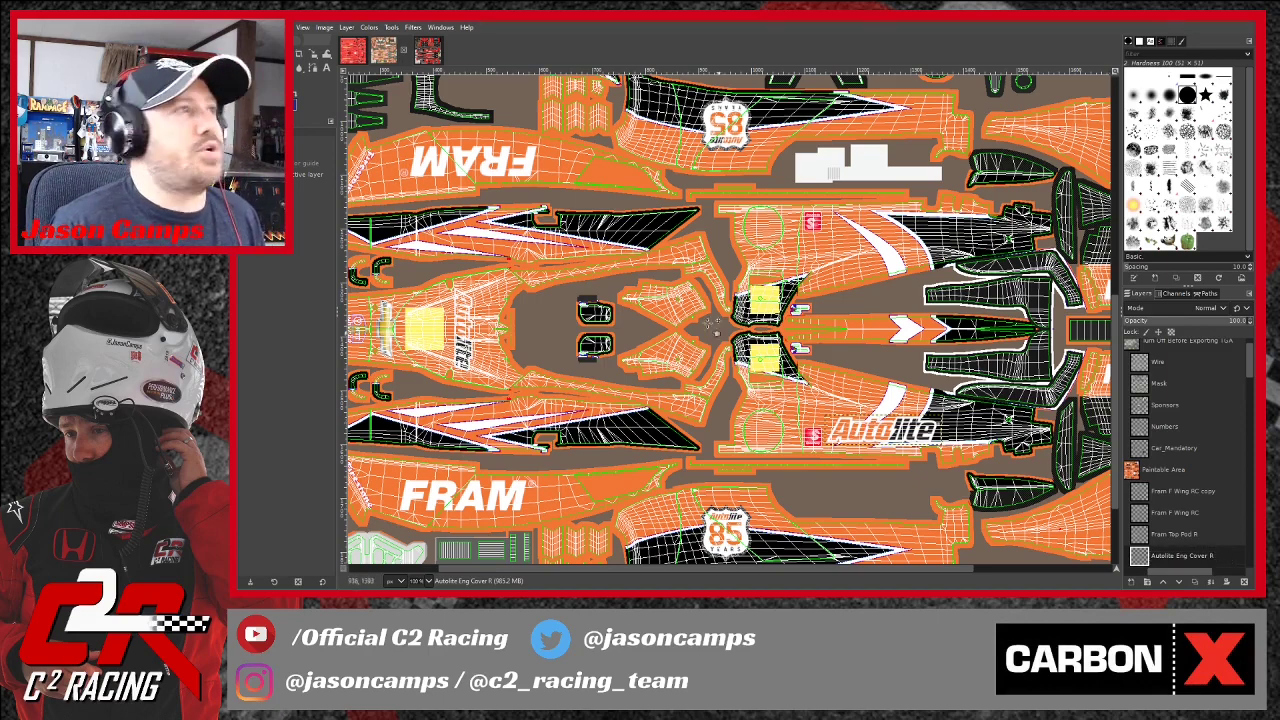
Rotate the Autolite Eng Cover R logo by 180 degrees.
left_click(313, 53)
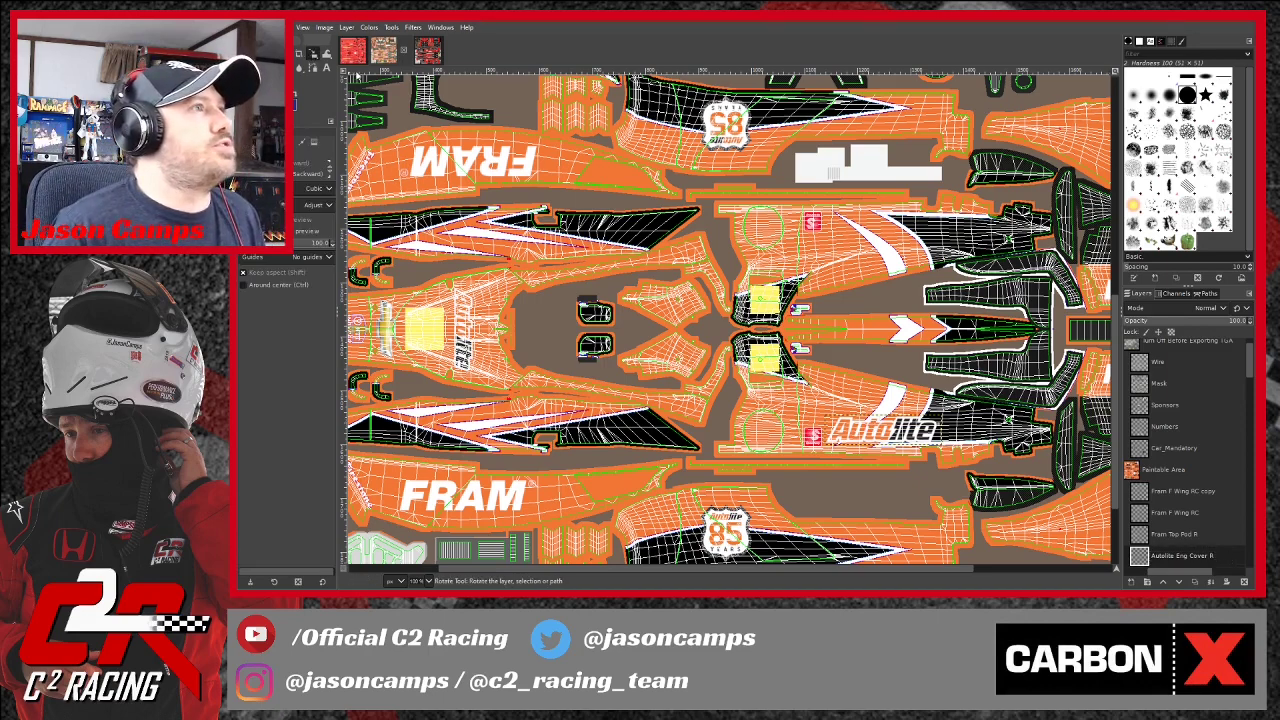
left_click(886, 430)
left_click_drag(938, 452, 822, 410)
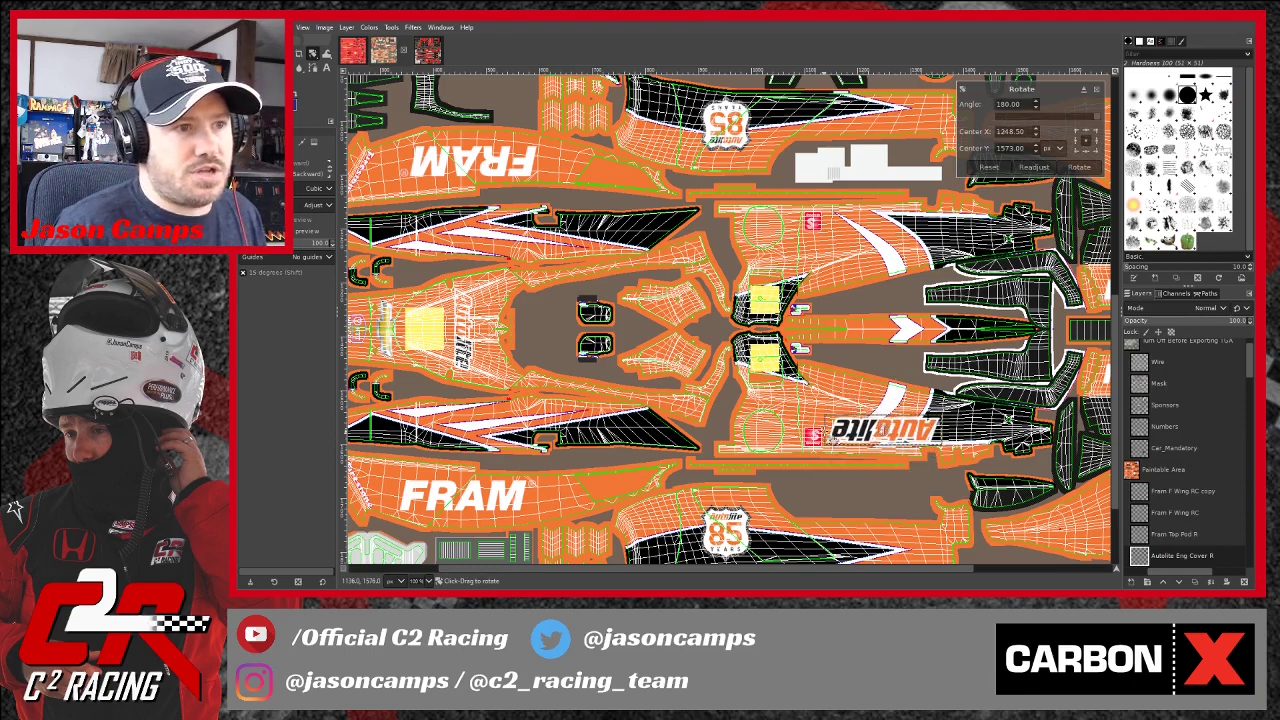
left_click(1074, 167)
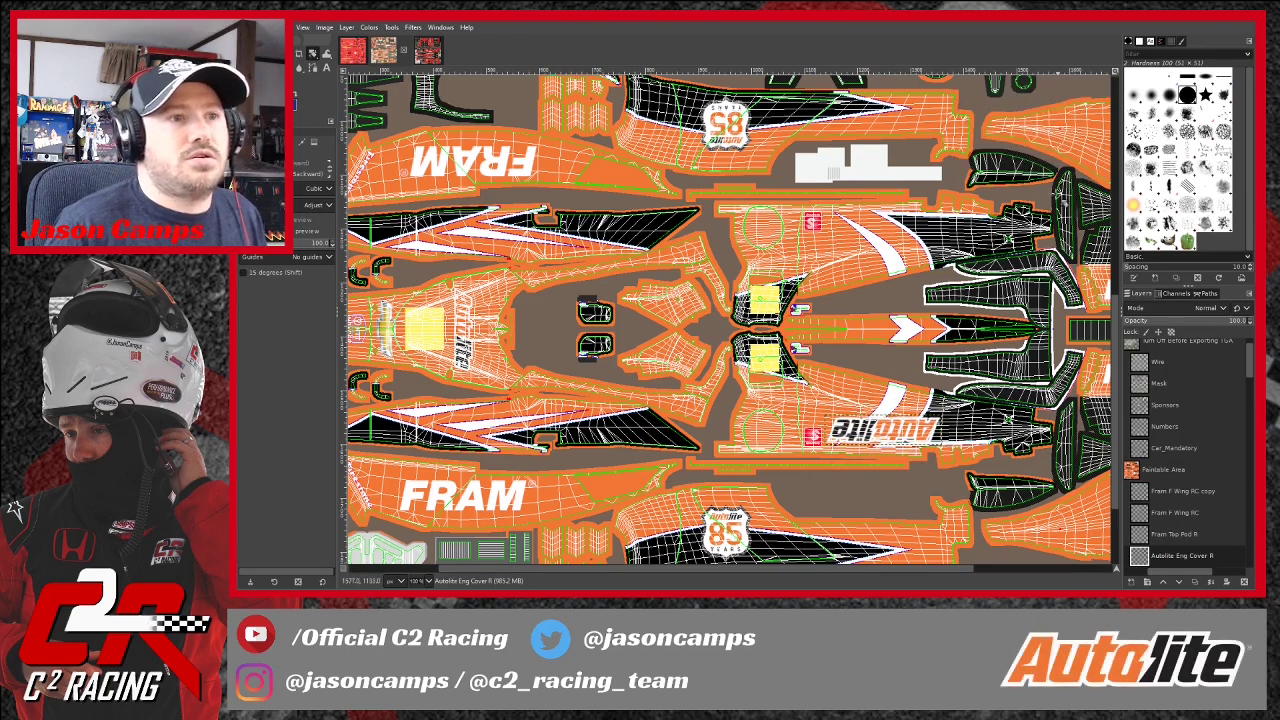
Move the rotated Autolite Eng Cover R logo straight up onto the upper engine cover, mirroring the logo on the lower one.
key("m")
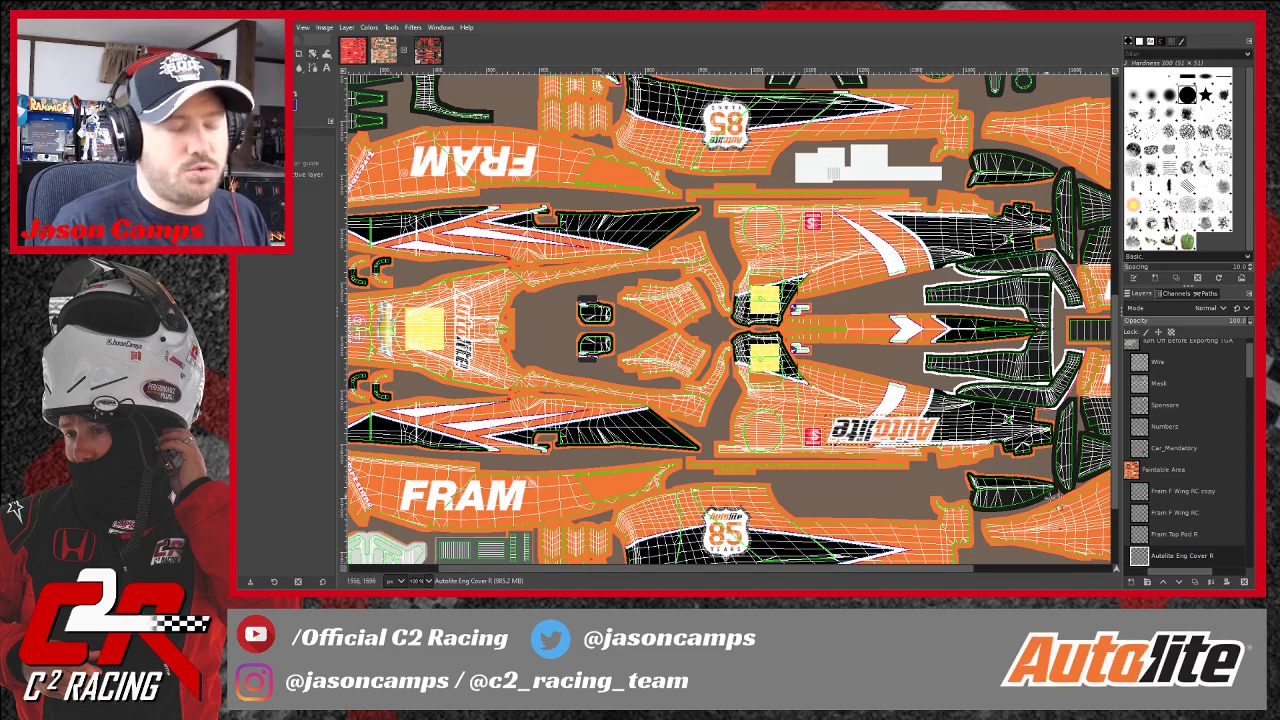
key("Up")
key("Up")
key("Up")
key("Up")
key("Up")
key("Up")
key("Up")
key("Up")
key("Up")
key("Up")
key("Up")
key("Up")
key("Up")
key("Up")
key("Up")
key("Up")
key("Up")
key("Up")
key("Up")
key("Up")
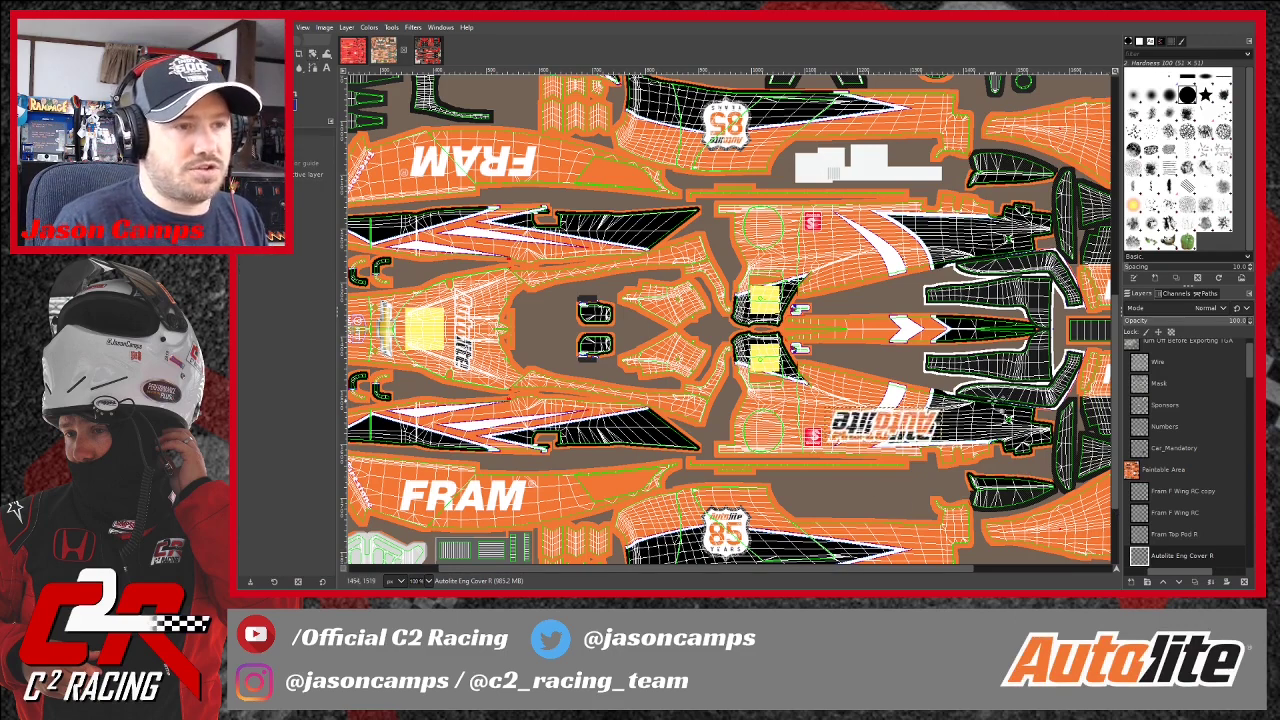
key("Up")
key("Up")
key("Up")
key("Up")
key("Up")
key("Up")
key("Up")
key("Up")
key("Up")
key("Up")
key("Up")
key("Up")
key("Up")
key("Up")
key("Up")
key("Up")
key("Up")
key("Up")
key("Up")
key("Up")
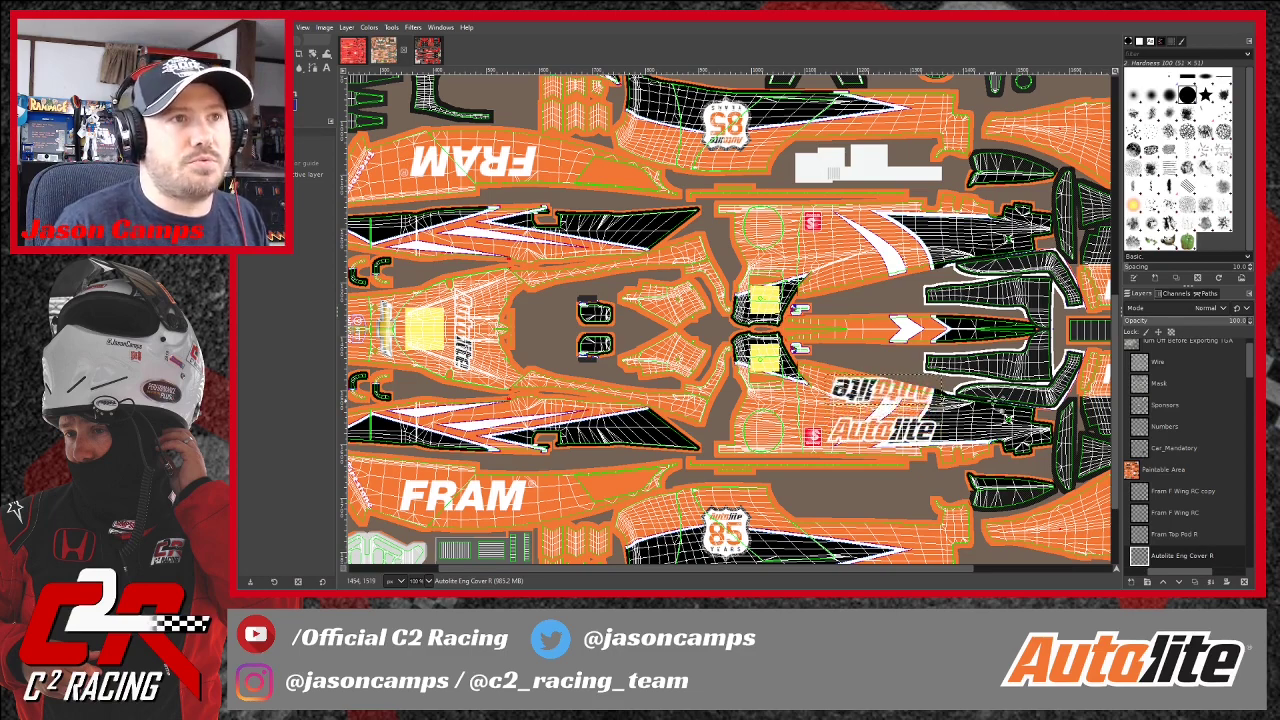
key("Up")
key("Up")
key("Up")
key("Up")
key("Up")
key("Up")
key("Up")
key("Up")
key("Up")
key("Up")
key("Up")
key("Up")
key("Up")
key("Up")
key("Up")
key("Up")
key("Up")
key("Up")
key("Up")
key("Up")
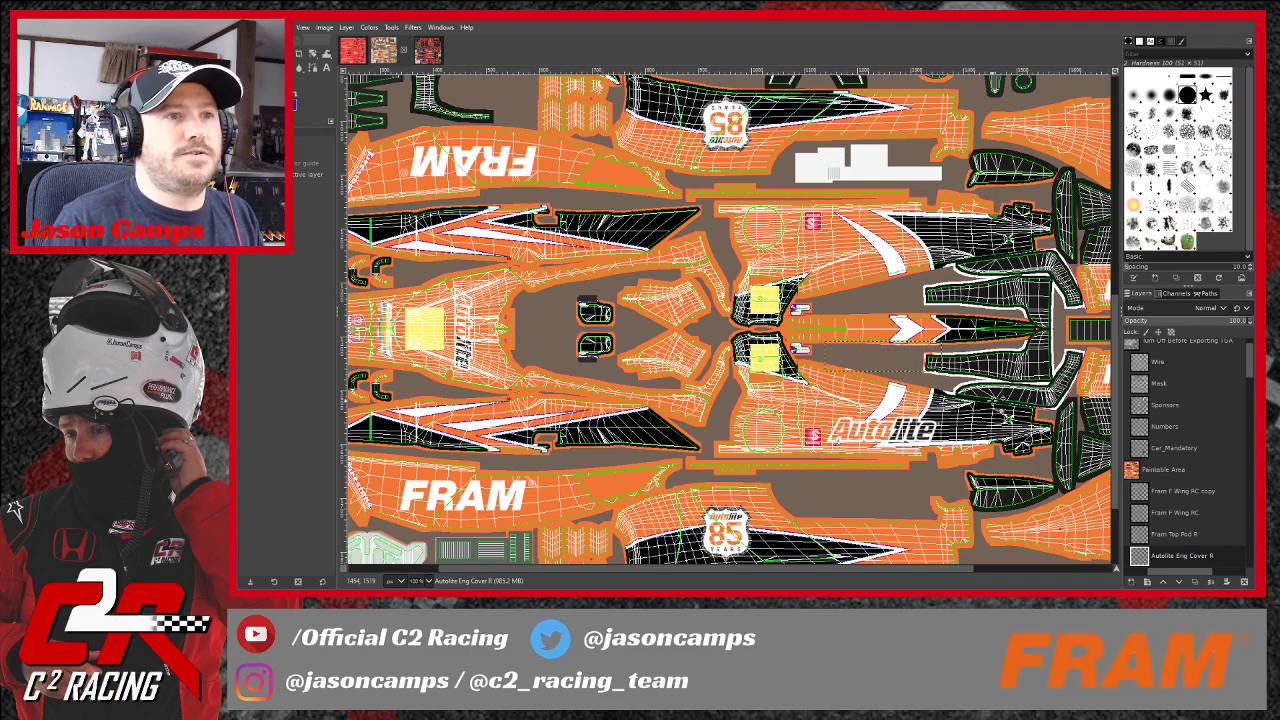
key("Up")
key("Up")
key("Up")
key("Up")
key("Up")
key("Up")
key("Up")
key("Up")
key("Up")
key("Up")
key("Up")
key("Up")
key("Up")
key("Up")
key("Up")
key("Up")
key("Up")
key("Up")
key("Up")
key("Up")
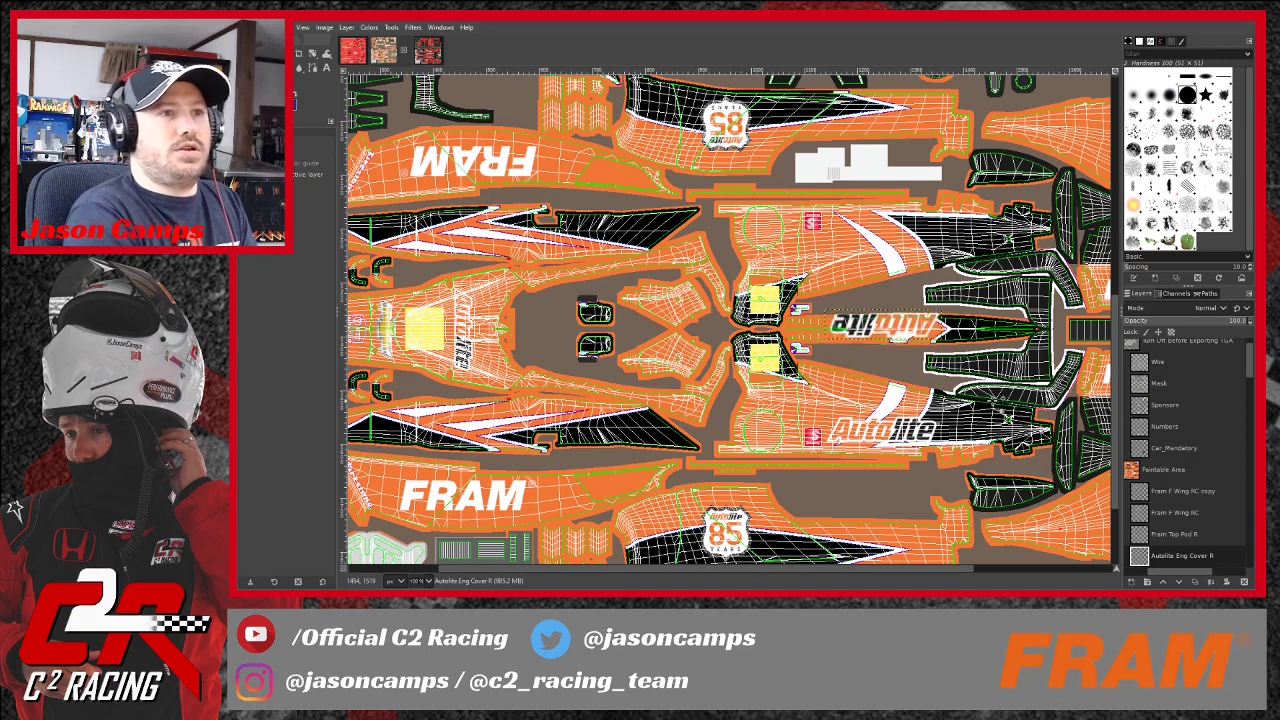
key("Up")
key("Up")
key("Up")
key("Up")
key("Up")
key("Up")
key("Up")
key("Up")
key("Up")
key("Up")
key("Up")
key("Up")
key("Up")
key("Up")
key("Up")
key("Up")
key("Up")
key("Up")
key("Up")
key("Up")
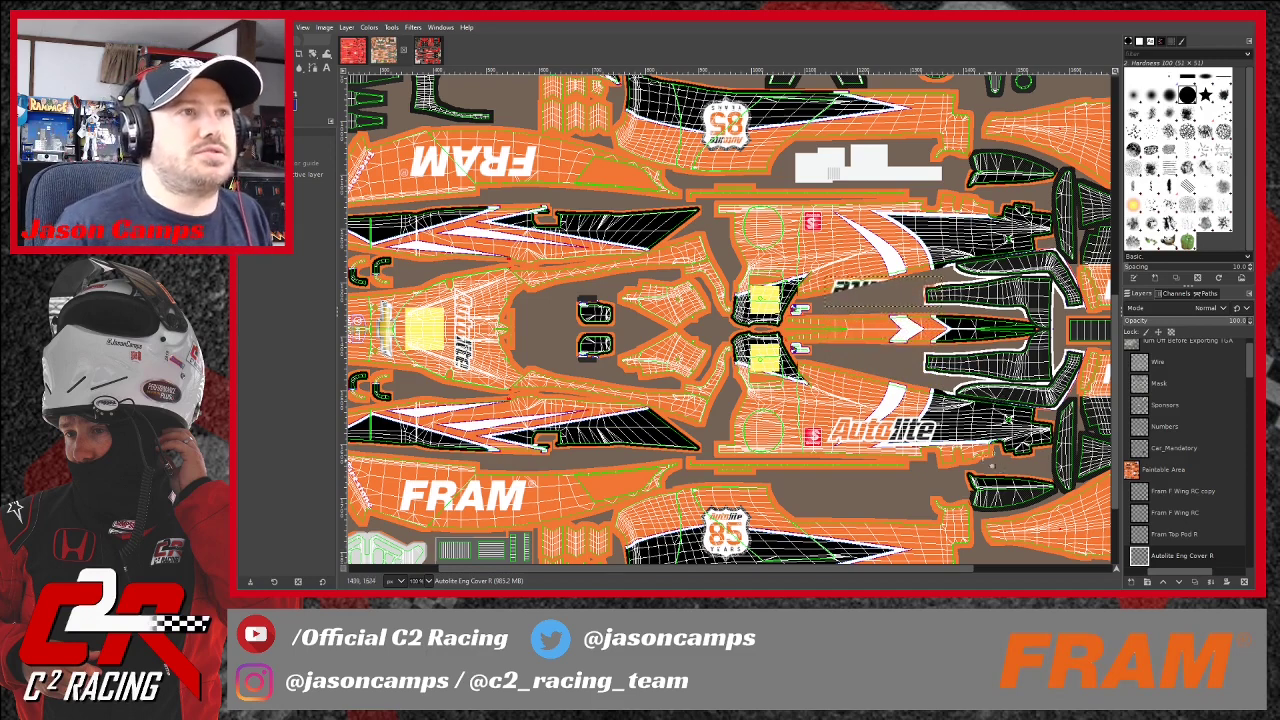
key("Up")
key("Up")
key("Up")
key("Up")
key("Up")
key("Up")
key("Up")
key("Up")
key("Up")
key("Up")
key("Up")
key("Up")
key("Up")
key("Up")
key("Up")
key("Up")
key("Up")
key("Up")
key("Up")
key("Up")
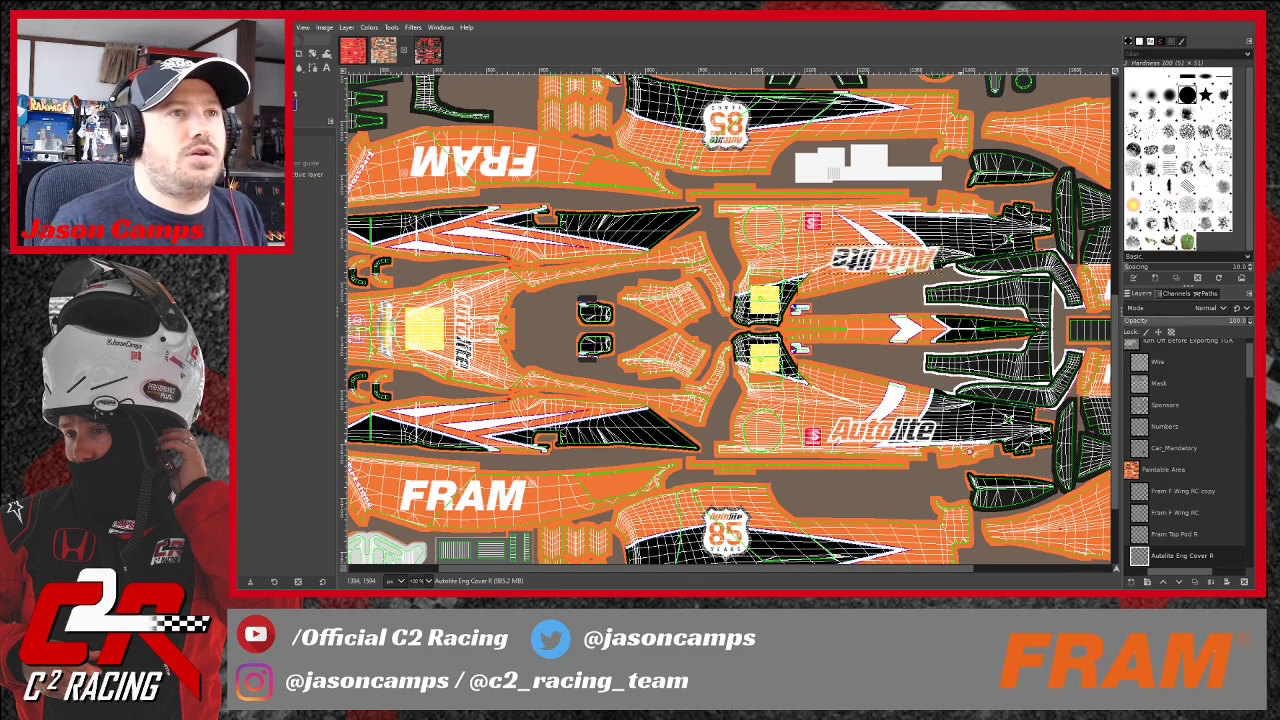
key("Up")
key("Up")
key("Up")
key("Up")
key("Up")
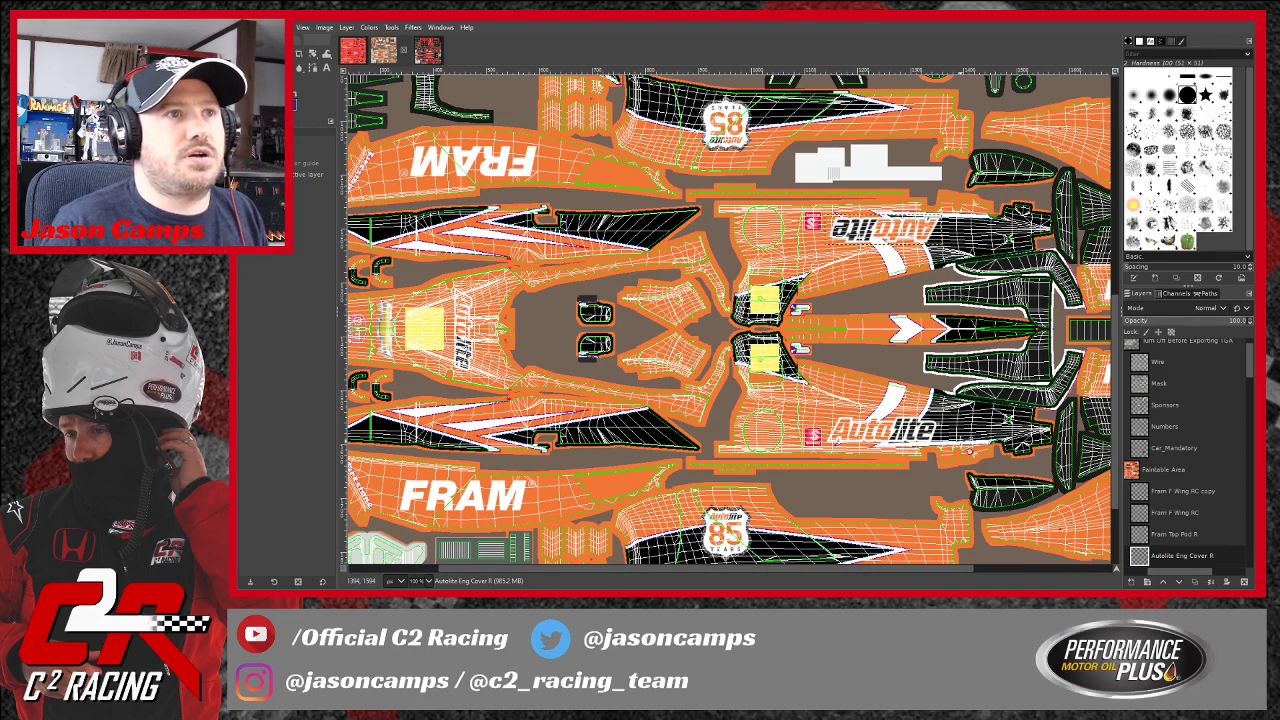
key("Up")
key("Up")
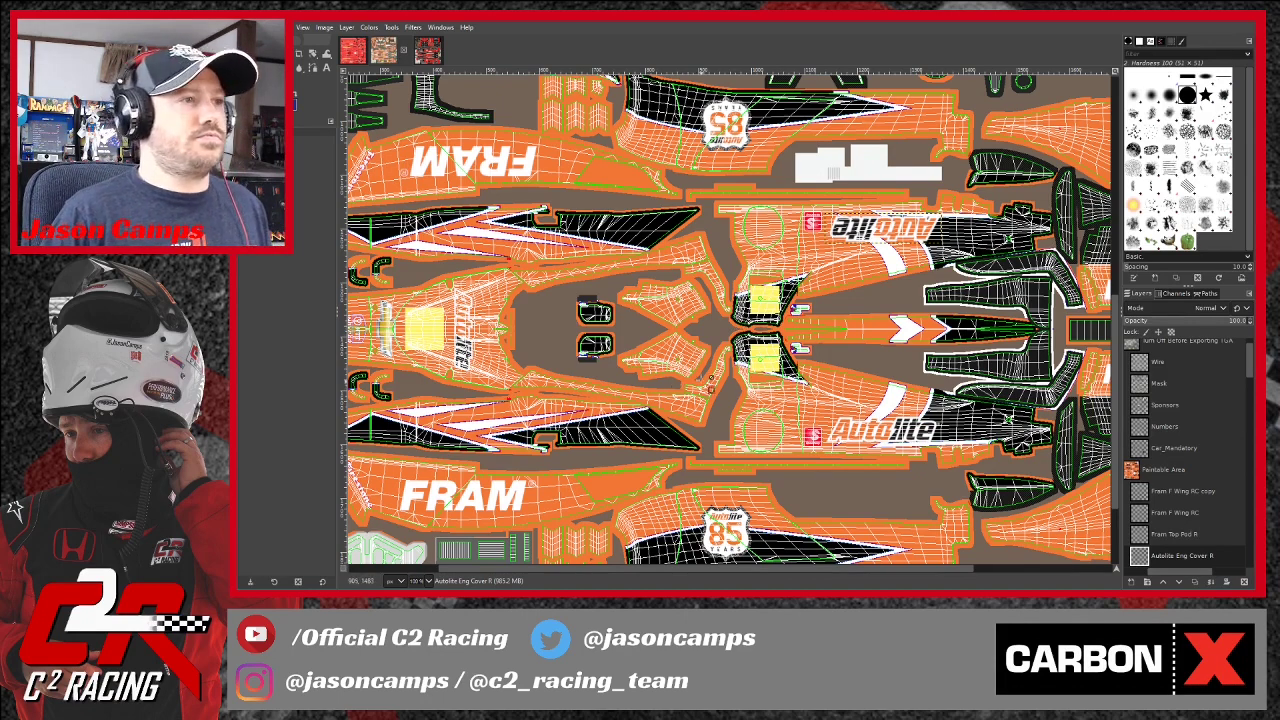
Save the livery project after viewing the whole template.
scroll(706, 365, "down", 1)
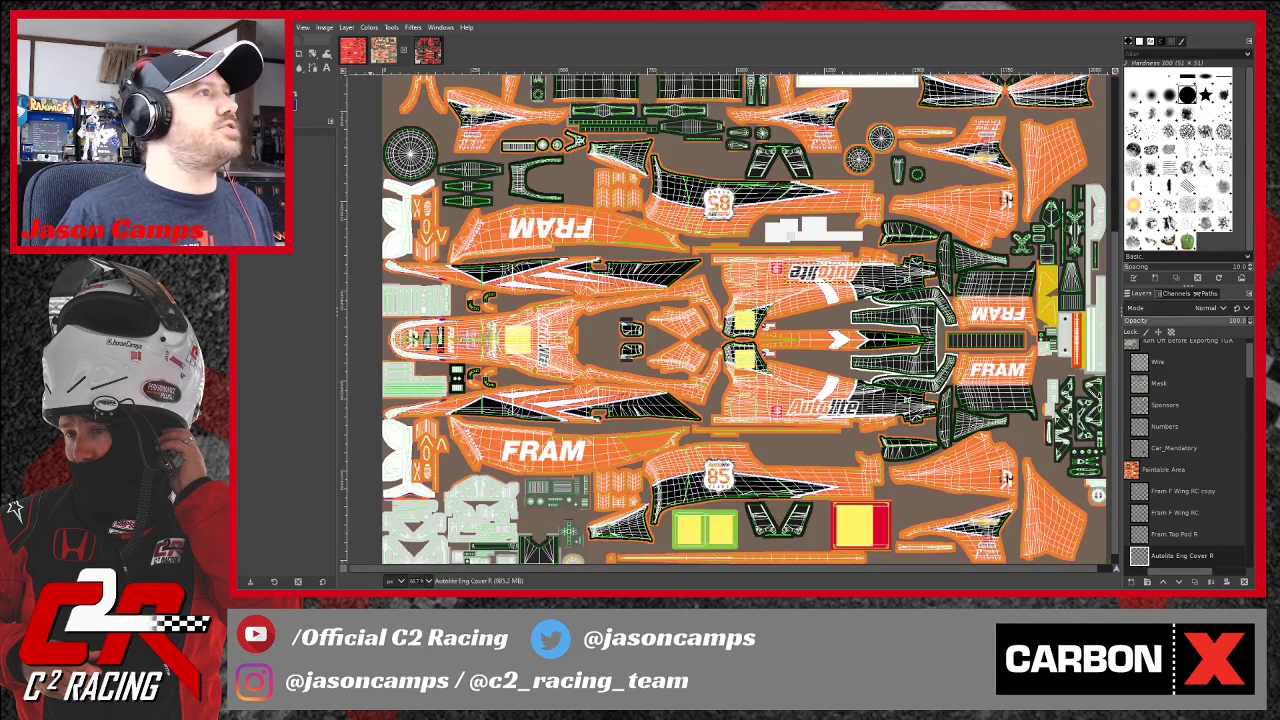
key("ctrl+s")
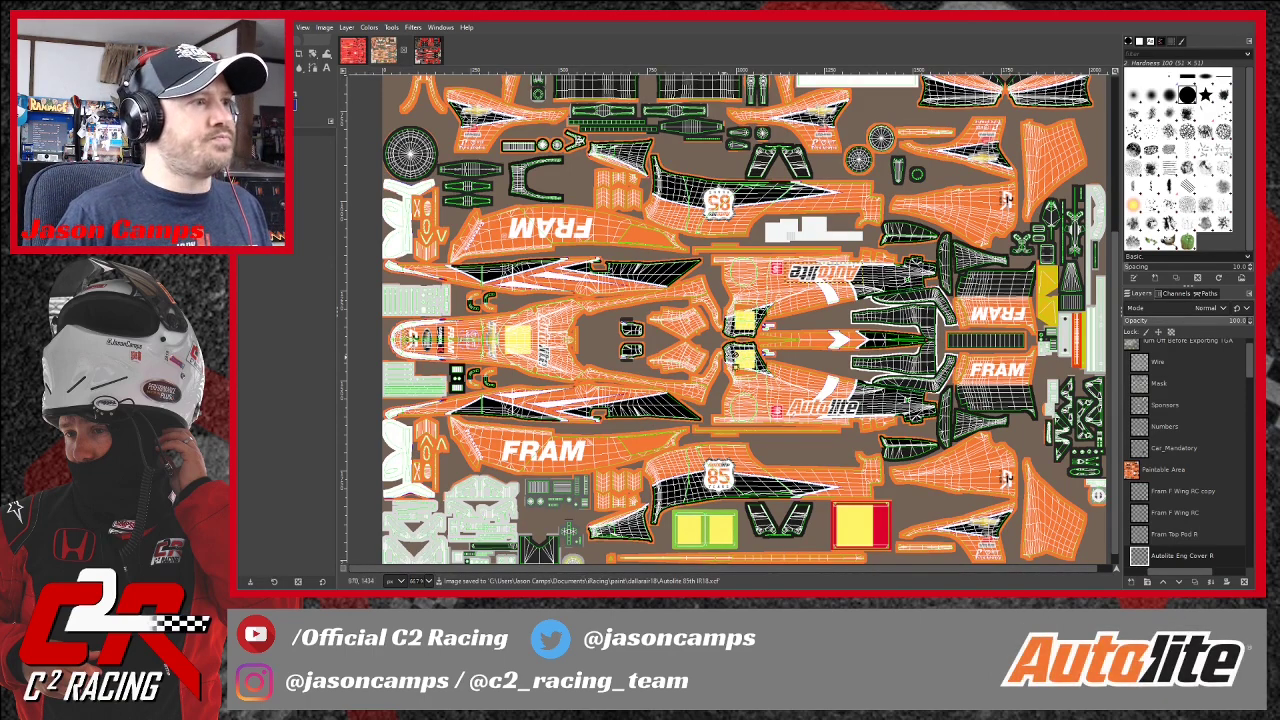
scroll(818, 396, "down", 1)
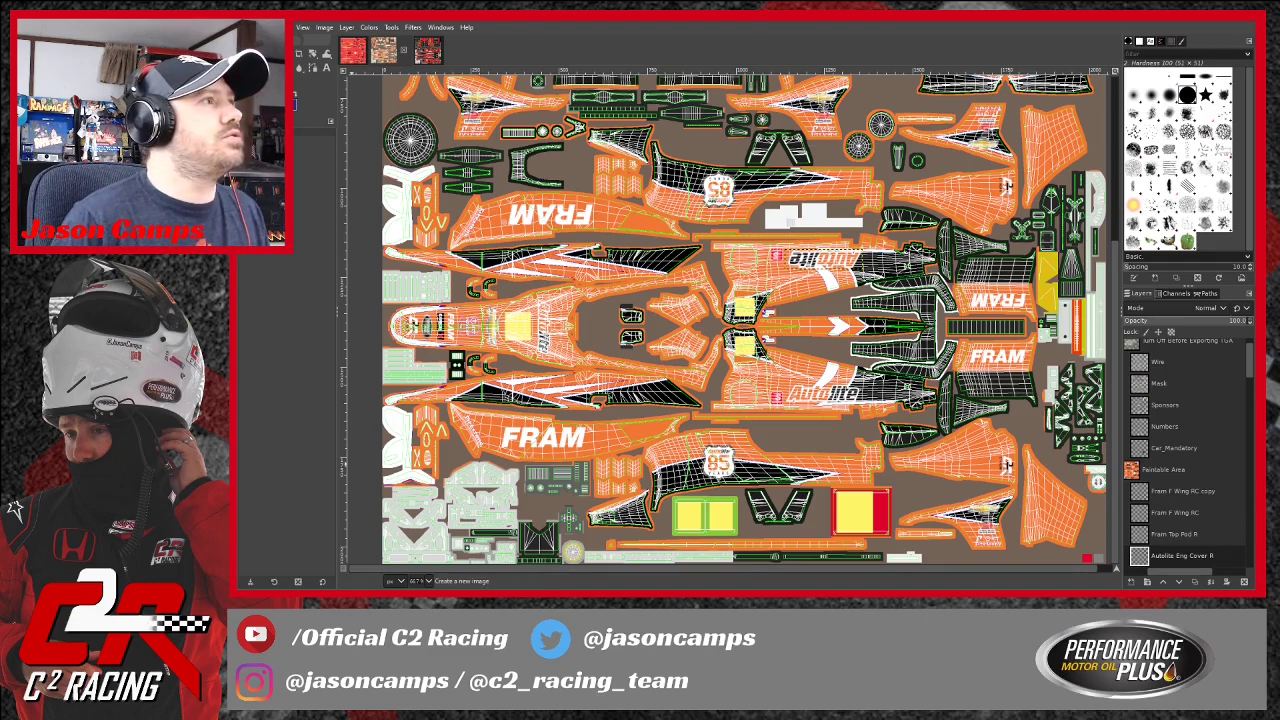
Hide the Turn Off Before Exporting TGA layer group and save the Autolite 85th IR18 project file.
left_click(1145, 572)
scroll(1175, 480, "up", 1)
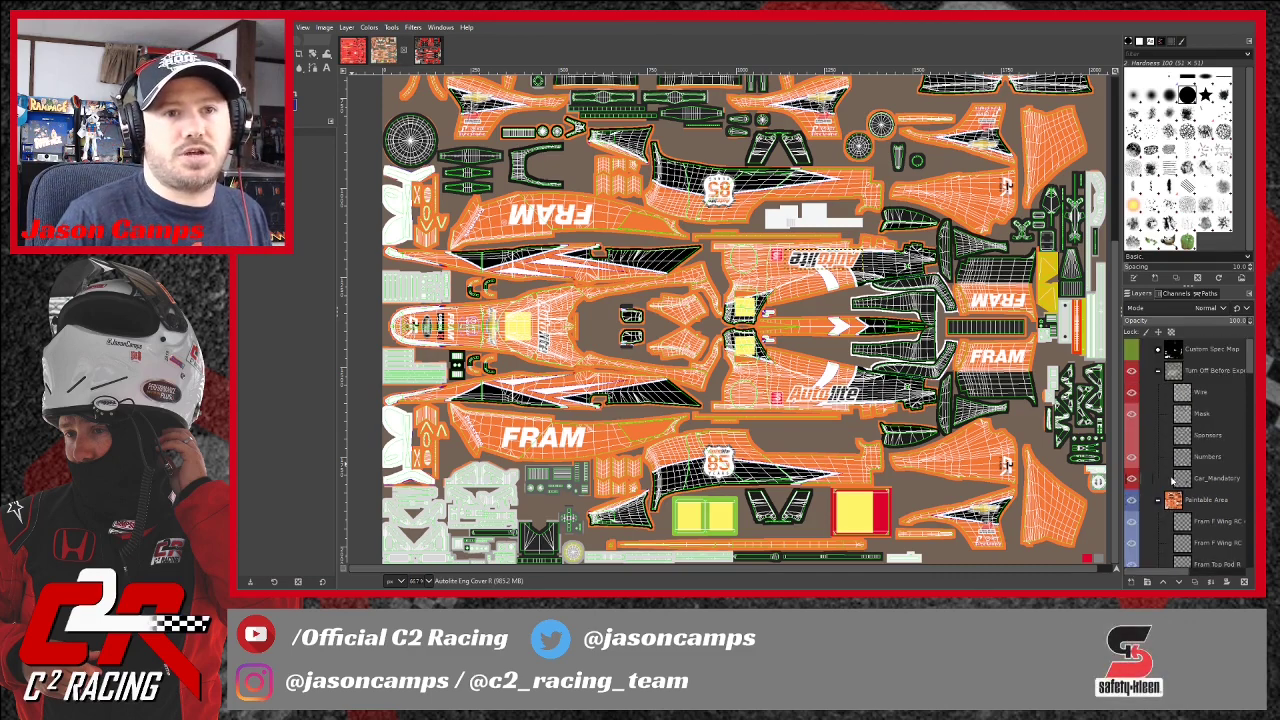
left_click(1222, 372)
left_click_drag(1175, 573, 1148, 572)
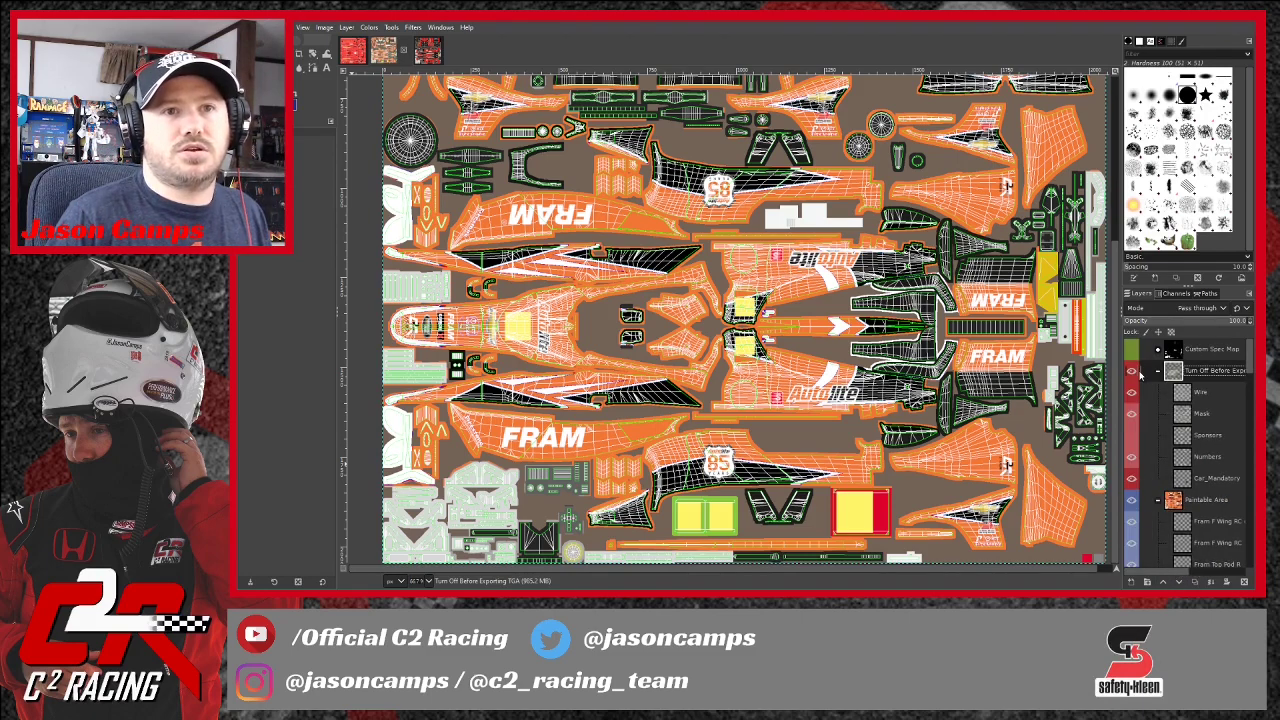
left_click(1133, 371)
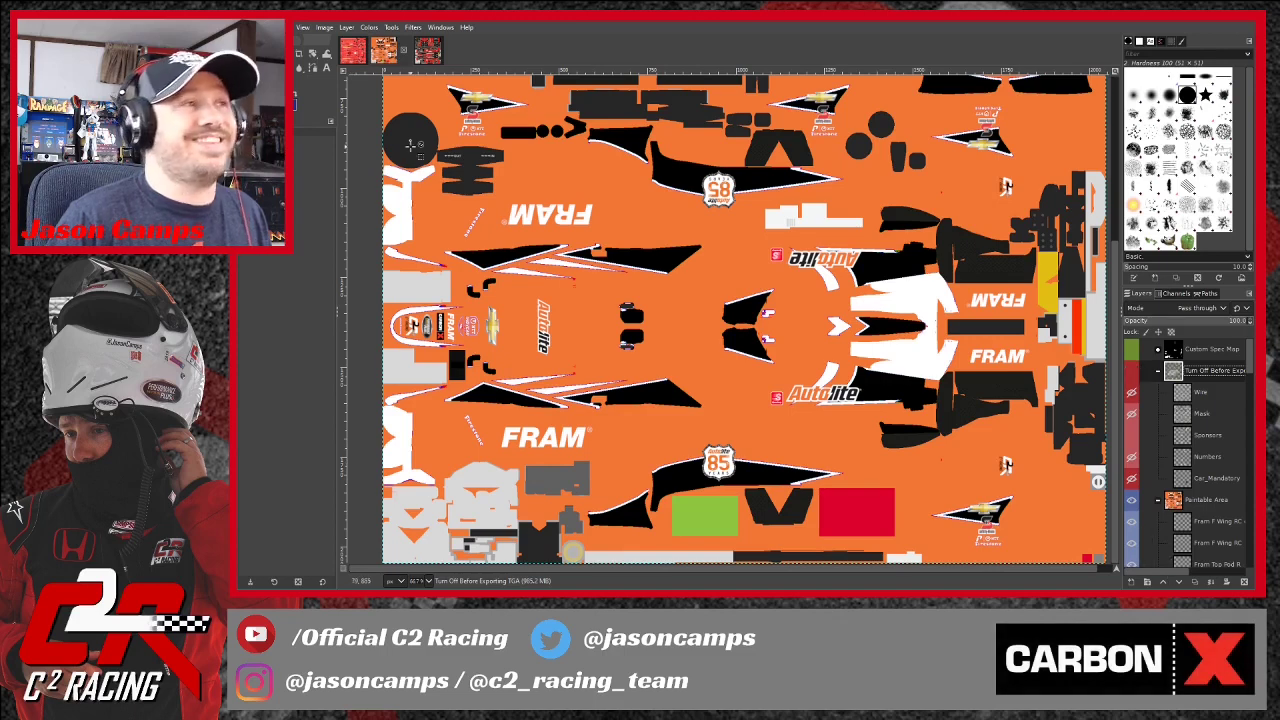
left_click(243, 27)
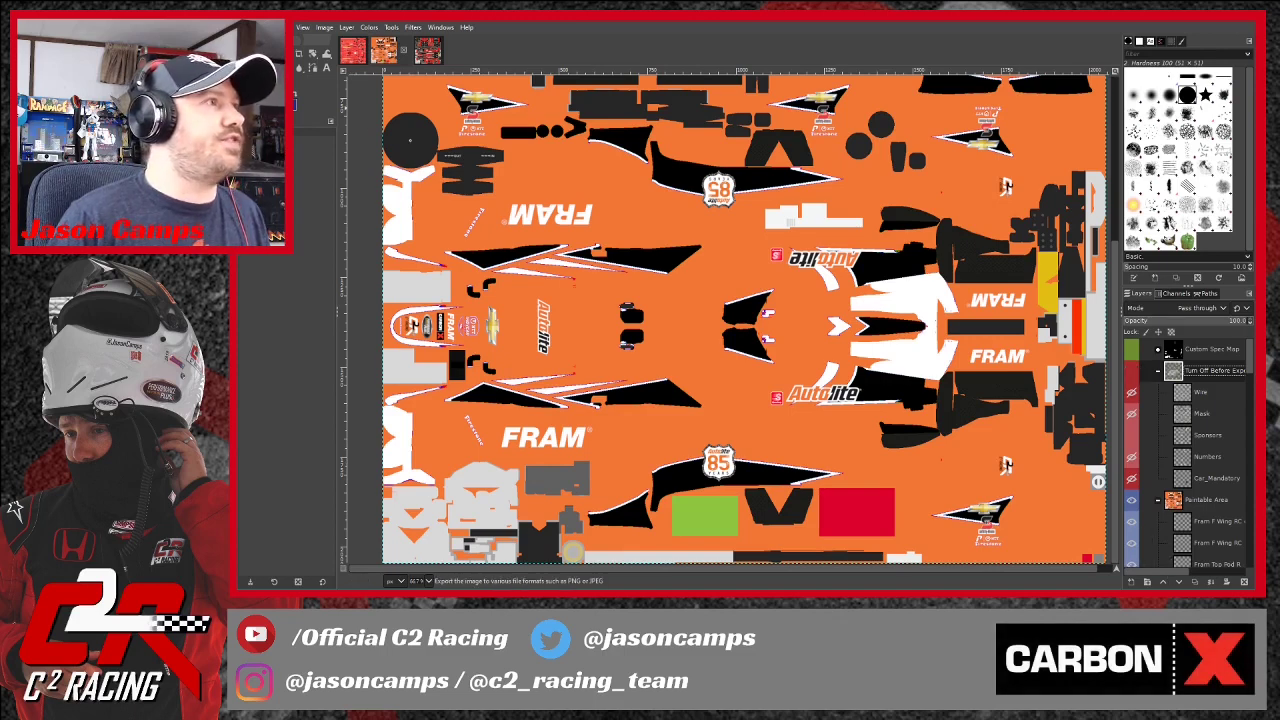
left_click(258, 114)
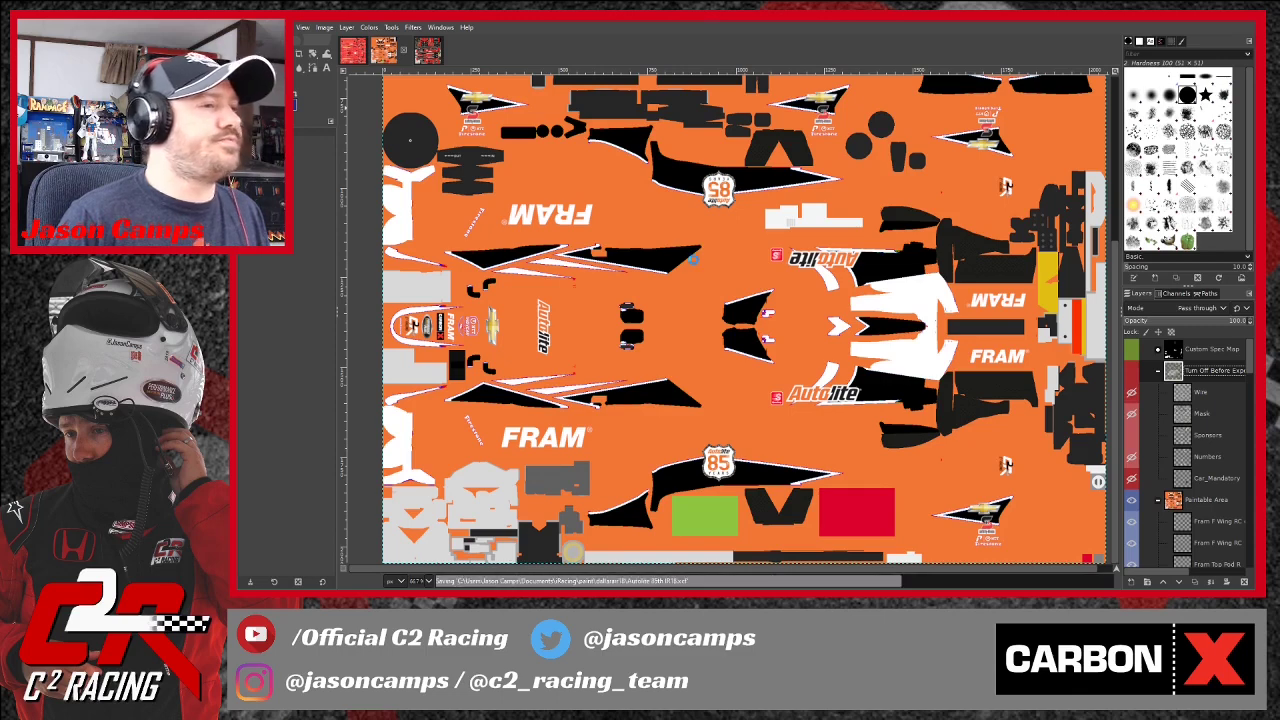
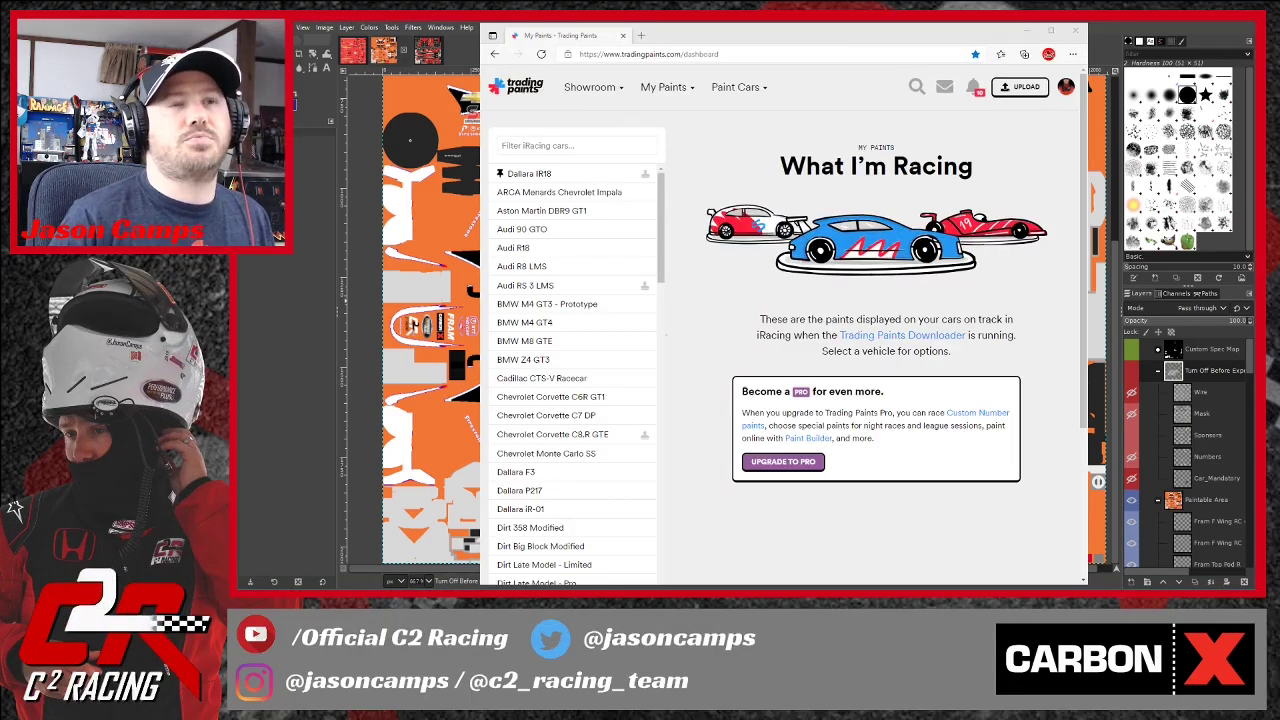
Switch to Trading Paints in the browser and select Autolite 85th IR18.tga as the new paint to upload.
key("alt+Tab")
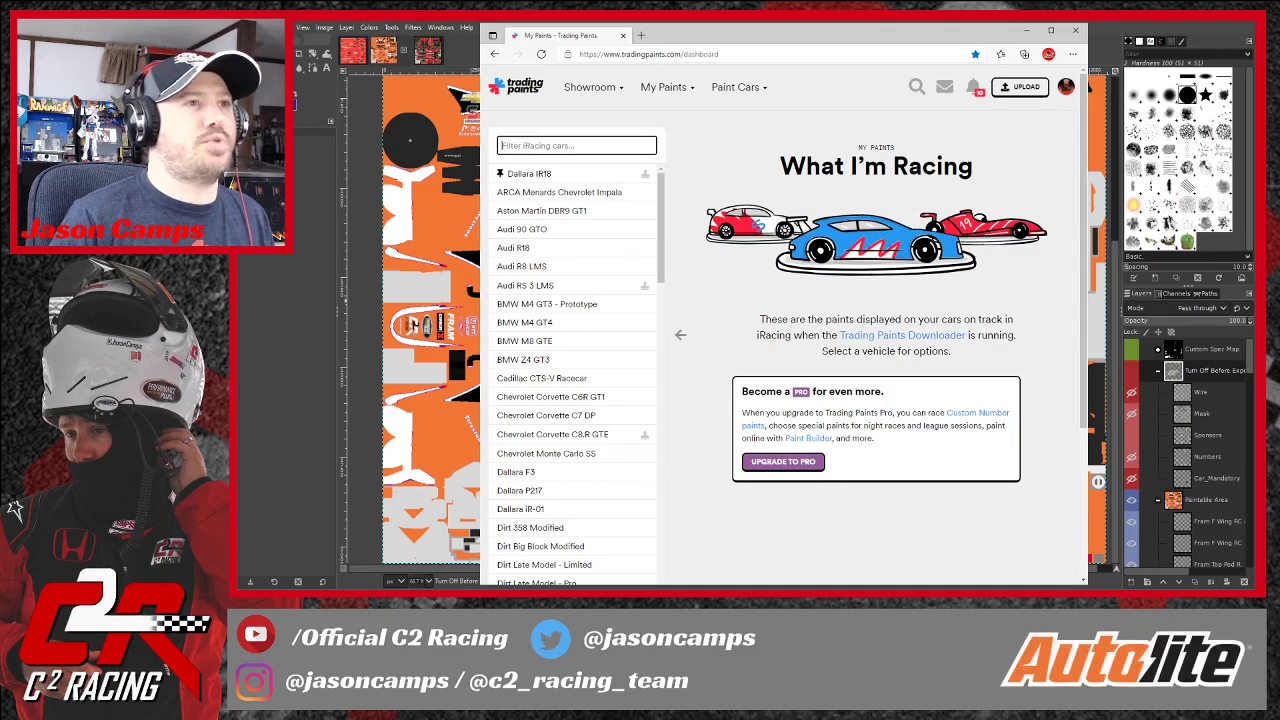
left_click(1027, 88)
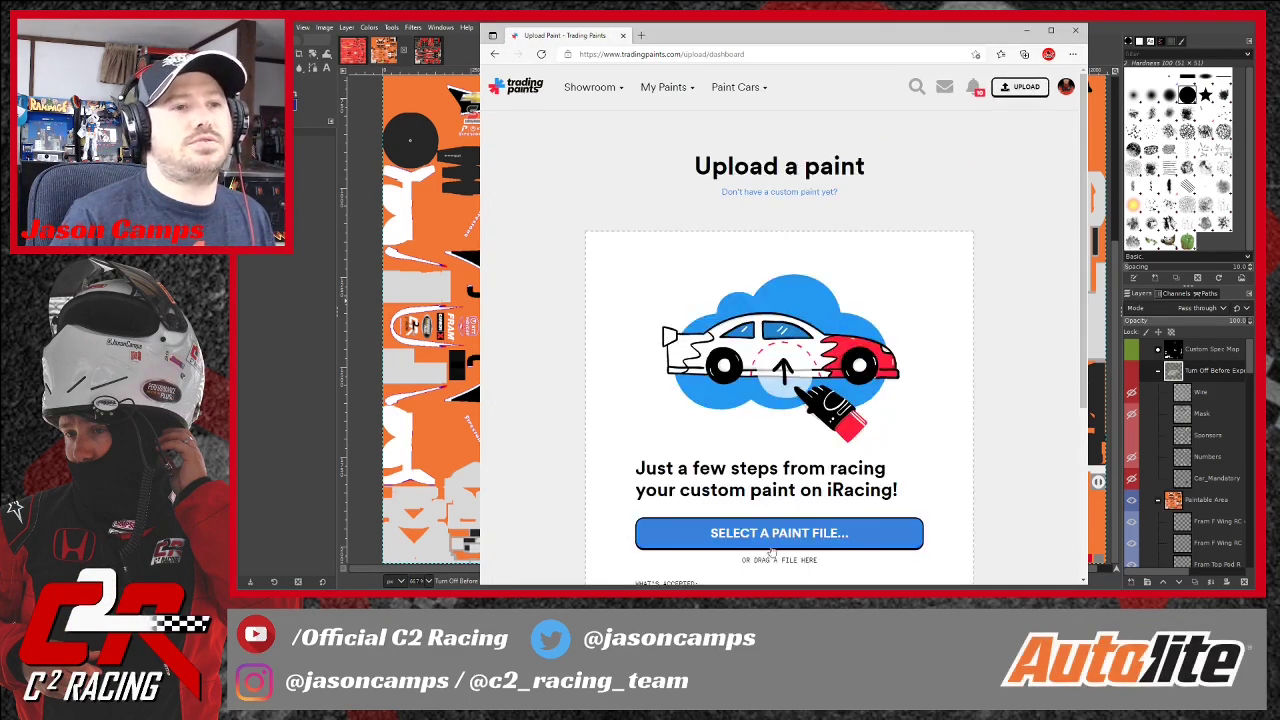
left_click(776, 535)
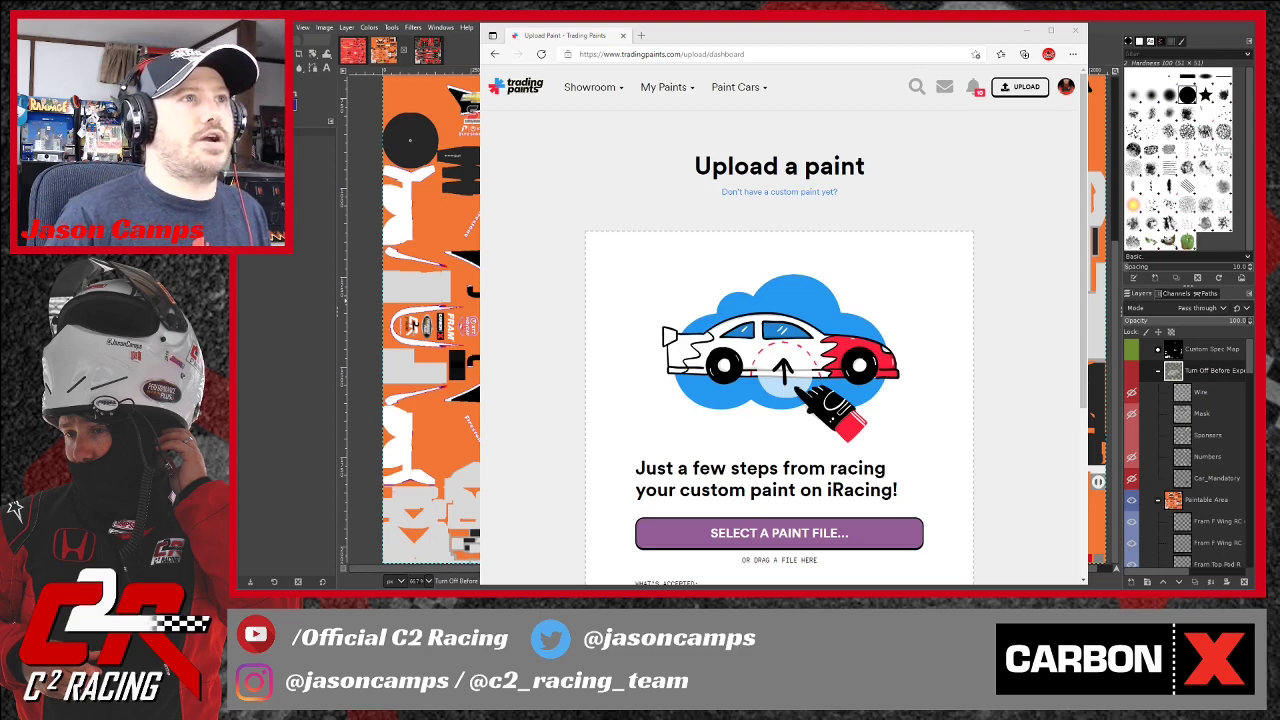
left_click(917, 314)
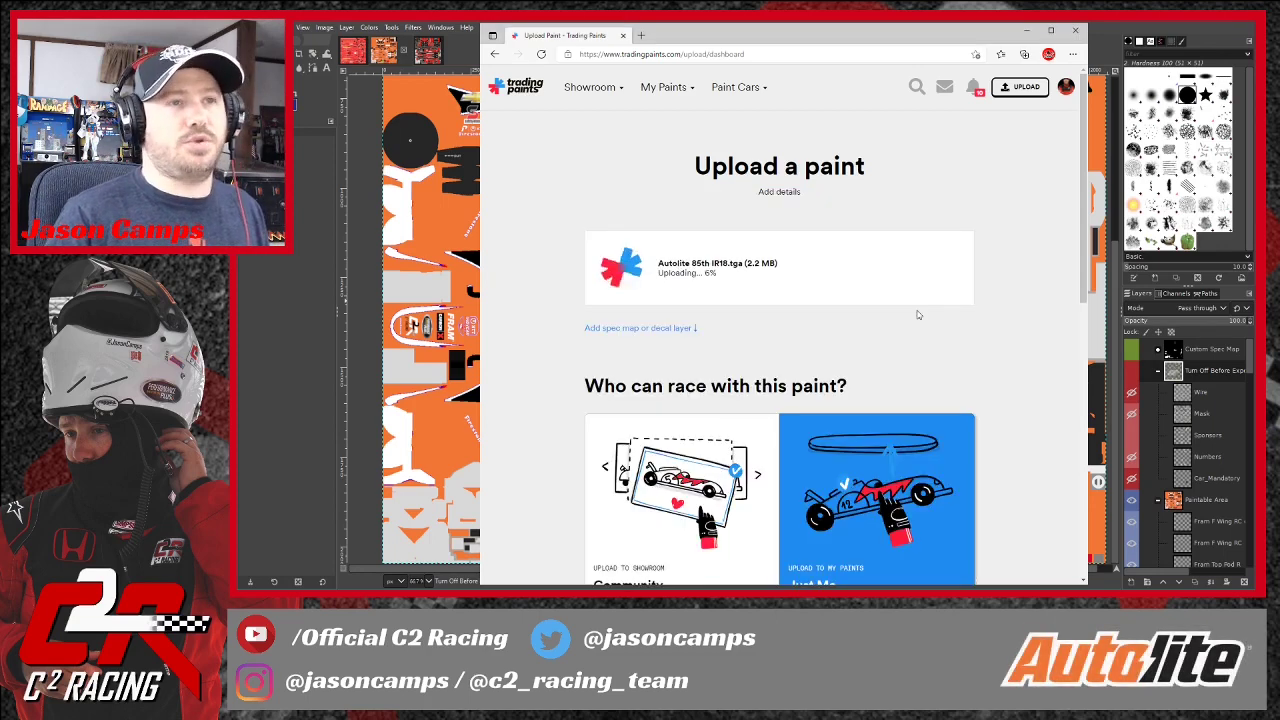
Set the paint's vehicle to Dallara IR18 and upload it to My Paints.
scroll(999, 324, "down", 1)
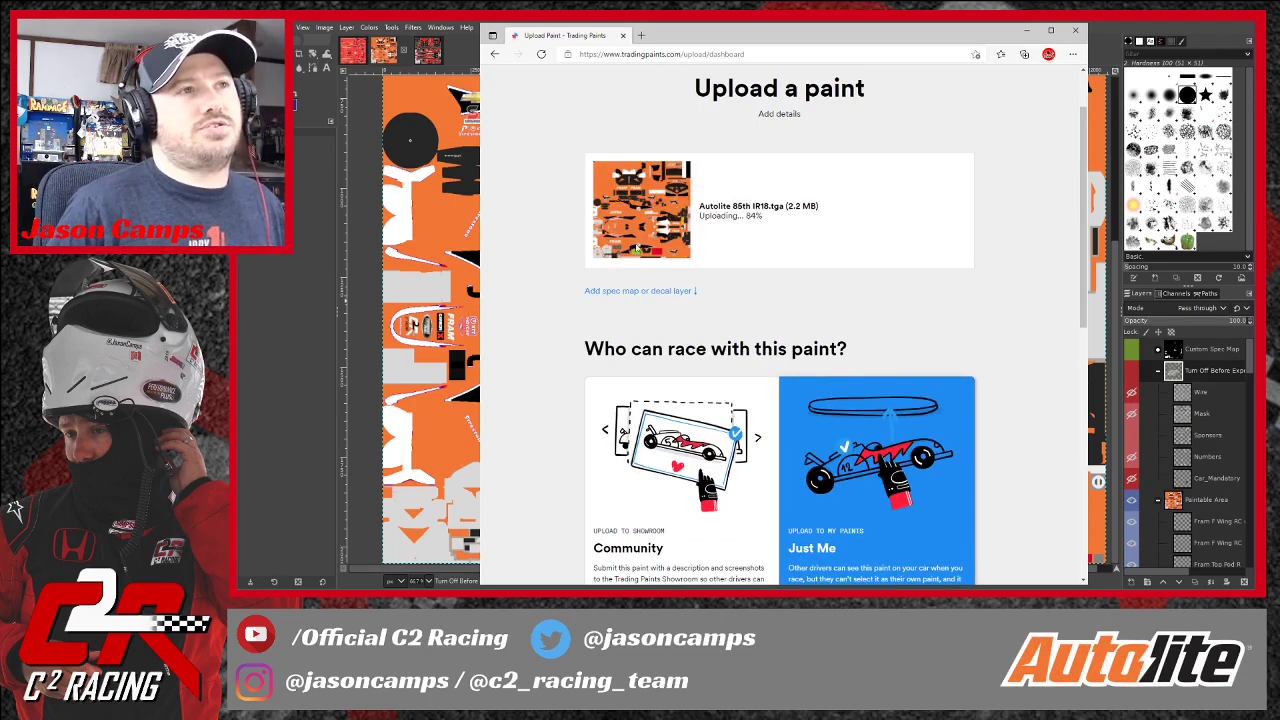
scroll(856, 436, "down", 2)
scroll(856, 436, "down", 1)
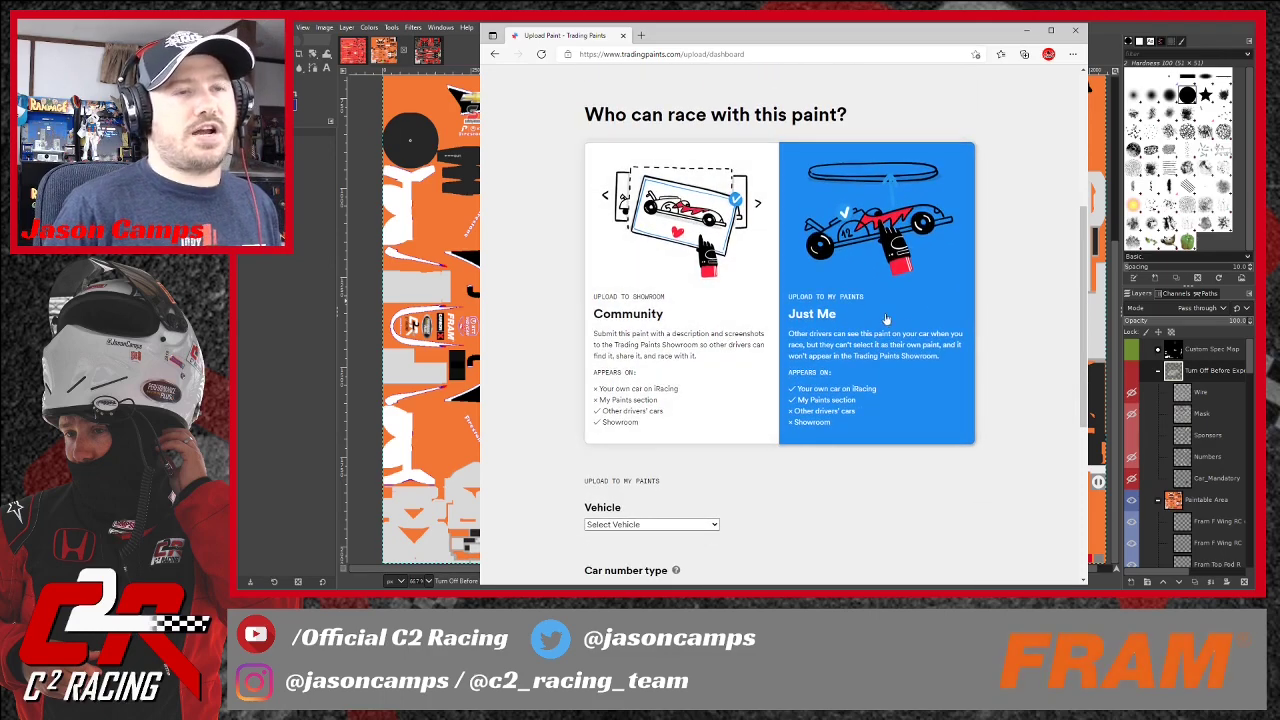
scroll(929, 486, "down", 2)
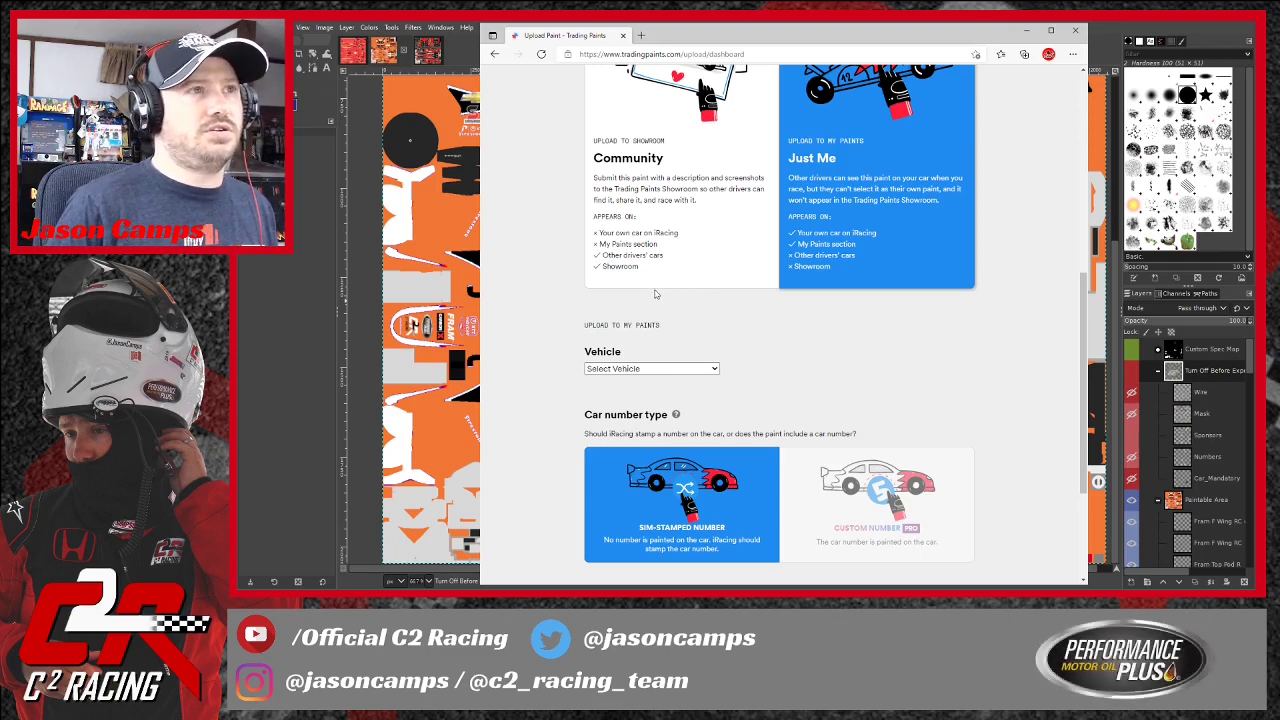
left_click(632, 261)
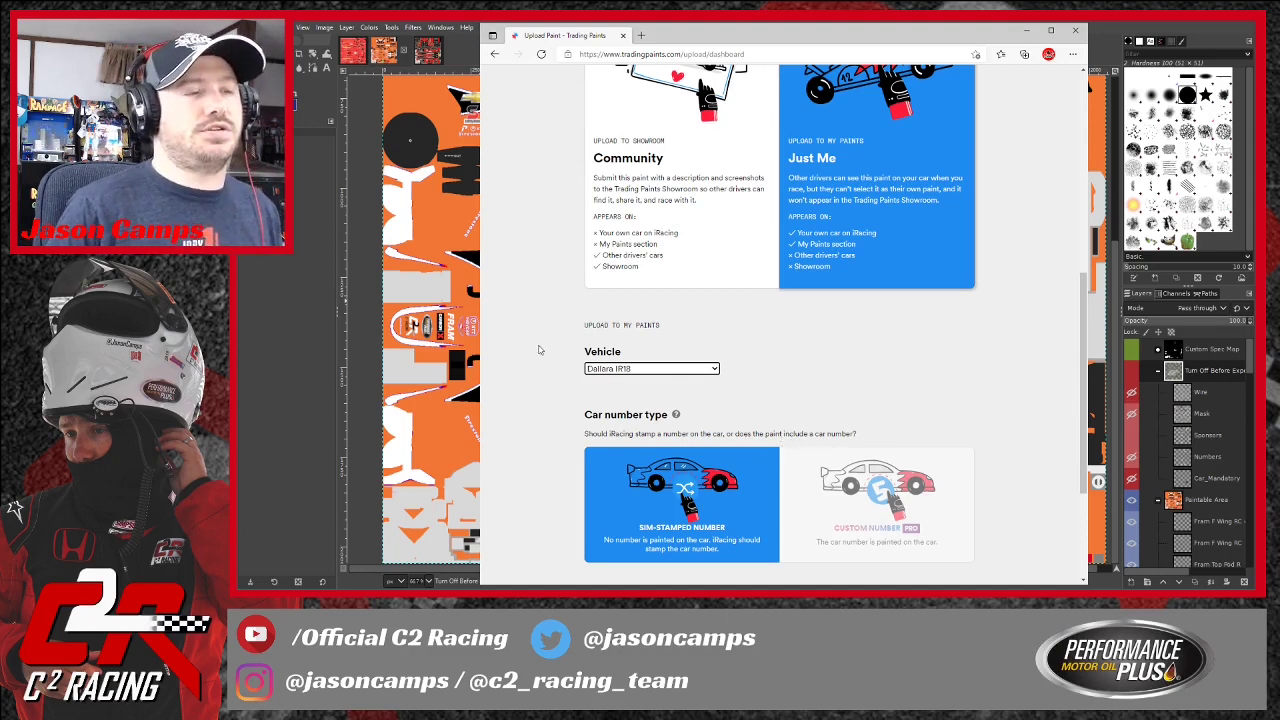
scroll(838, 401, "down", 3)
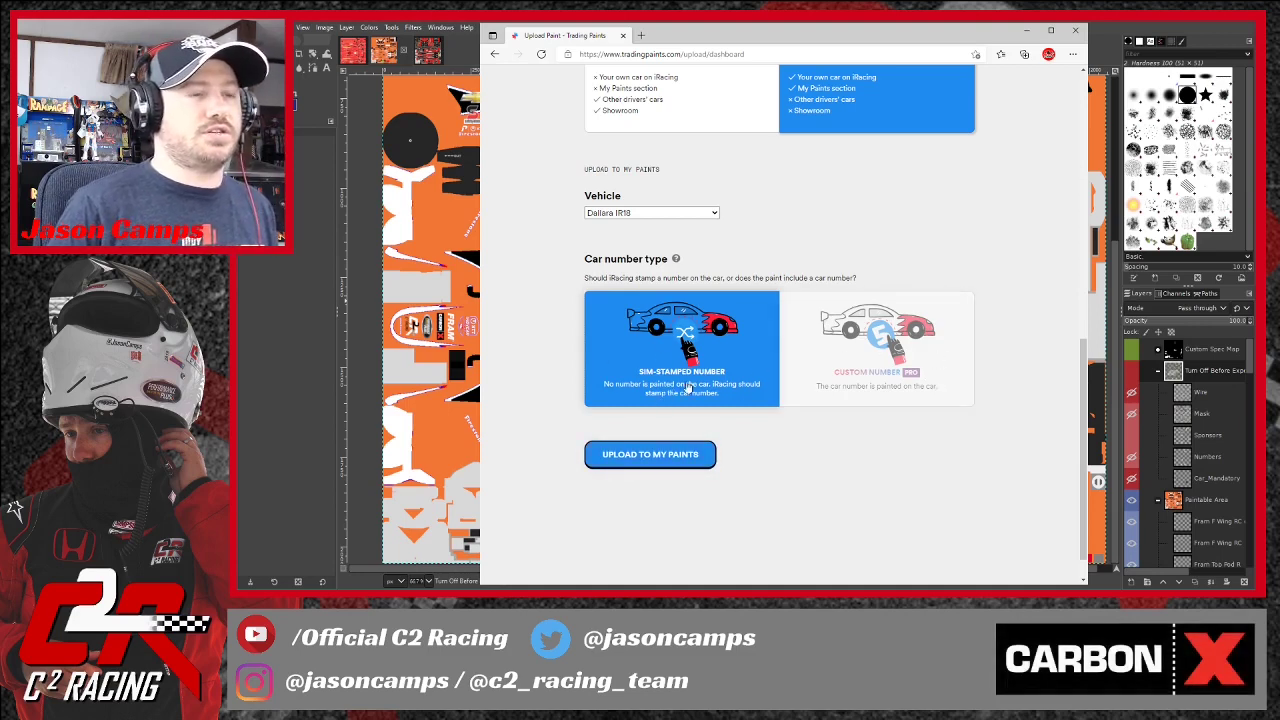
left_click(654, 459)
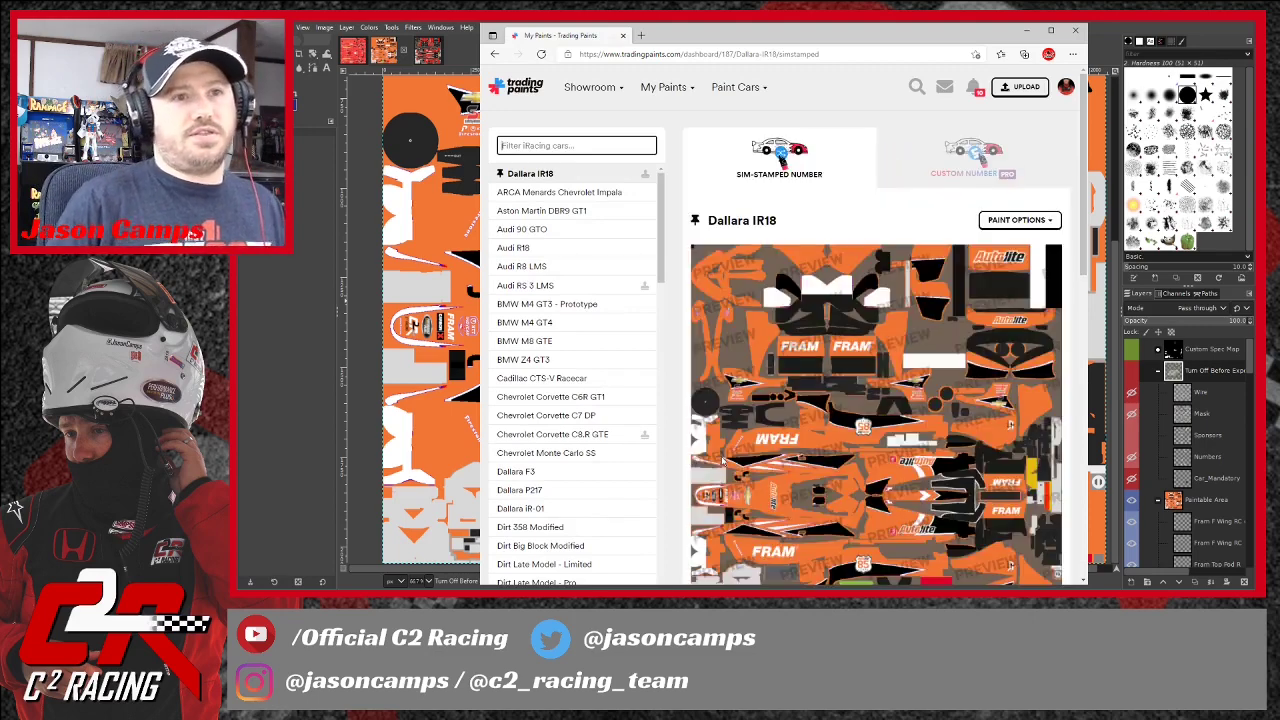
Upload the livery file as the new C² Racing team paint for the Dallara IR18.
scroll(914, 468, "down", 1)
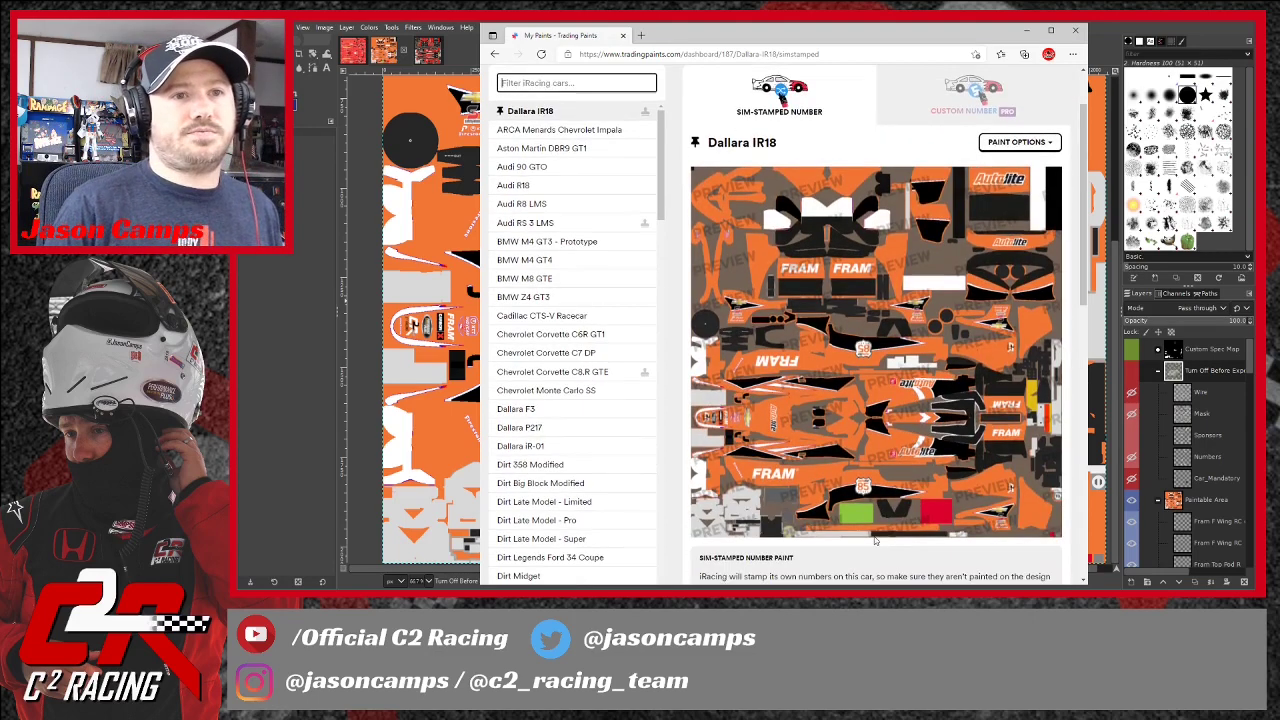
scroll(867, 514, "down", 5)
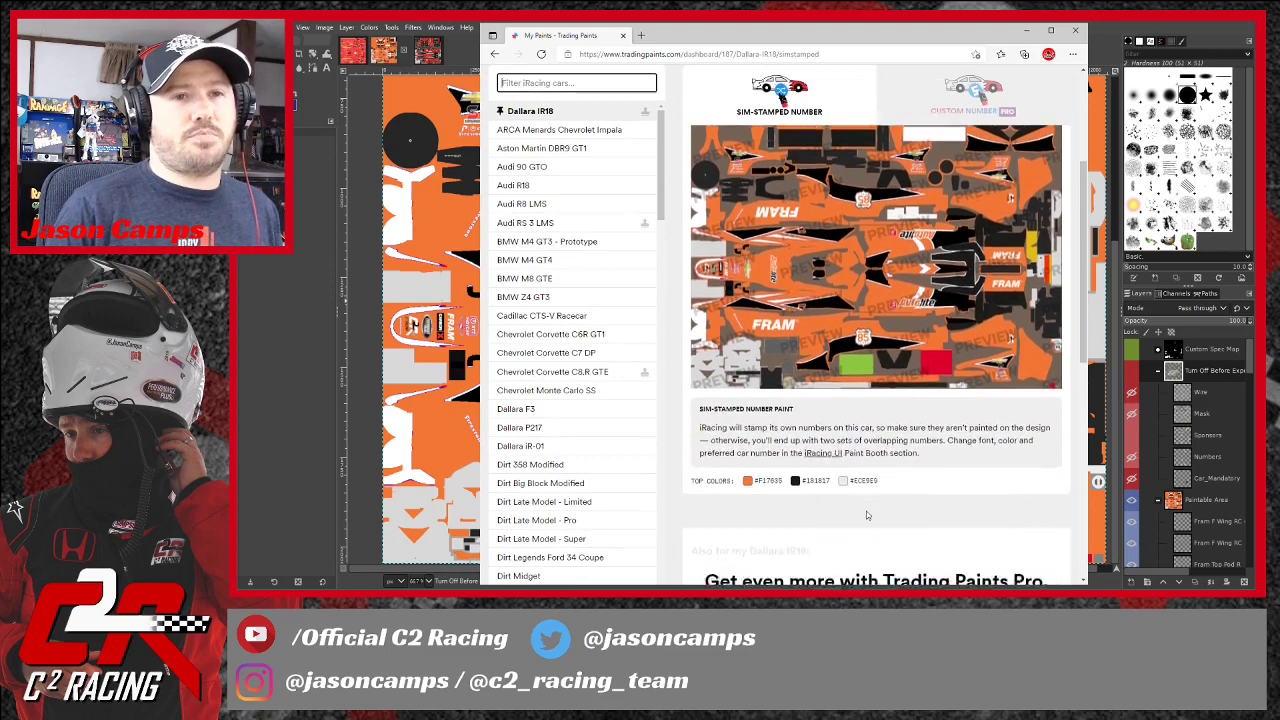
scroll(866, 511, "down", 1)
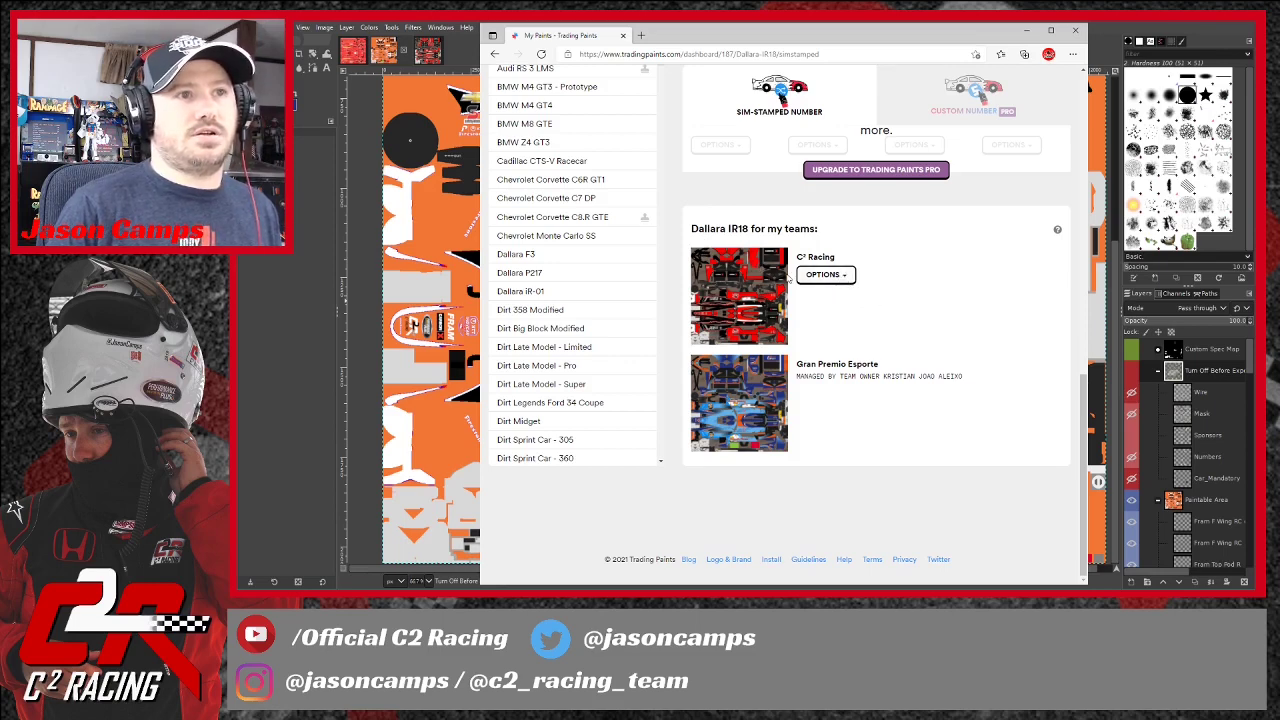
left_click(846, 277)
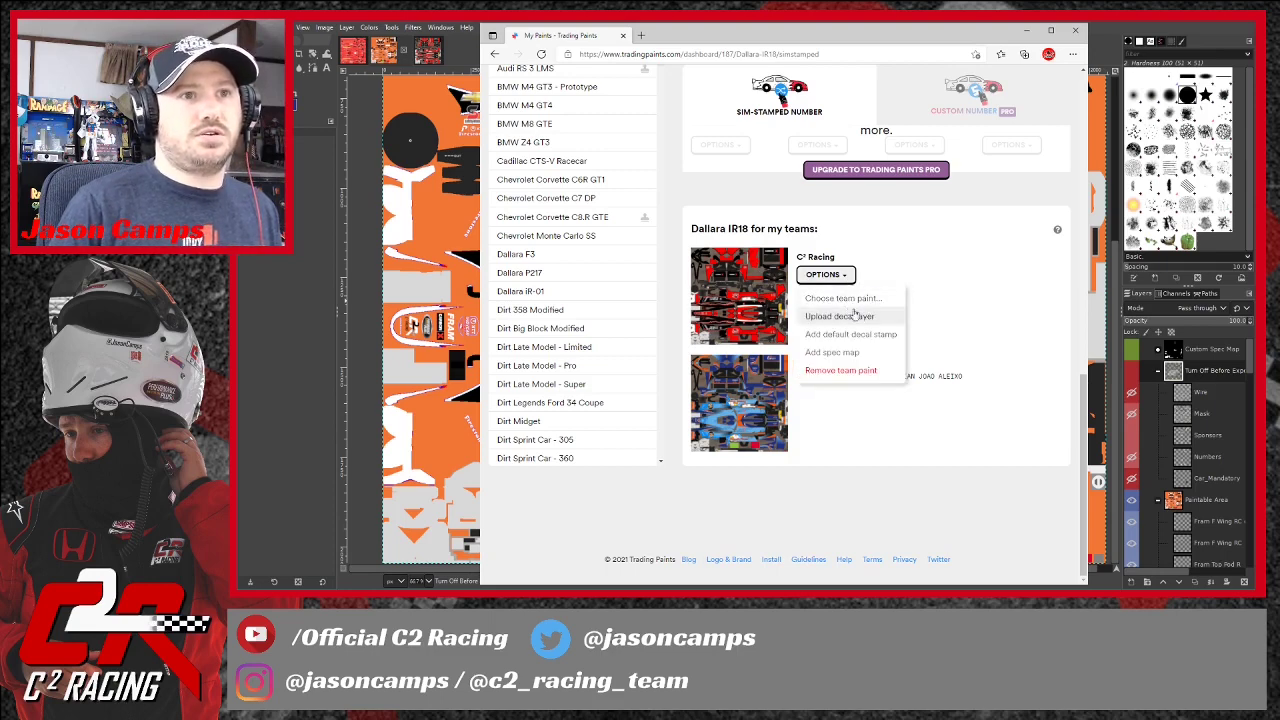
left_click(842, 298)
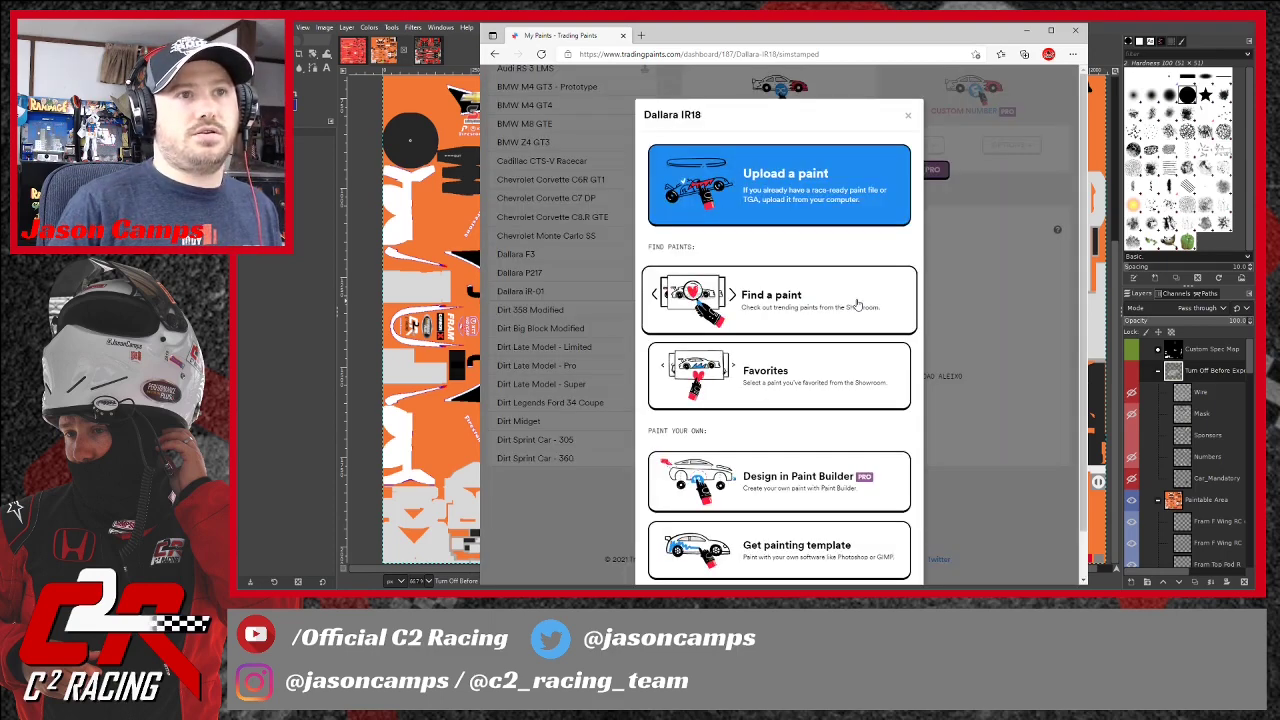
left_click(778, 212)
left_click(782, 290)
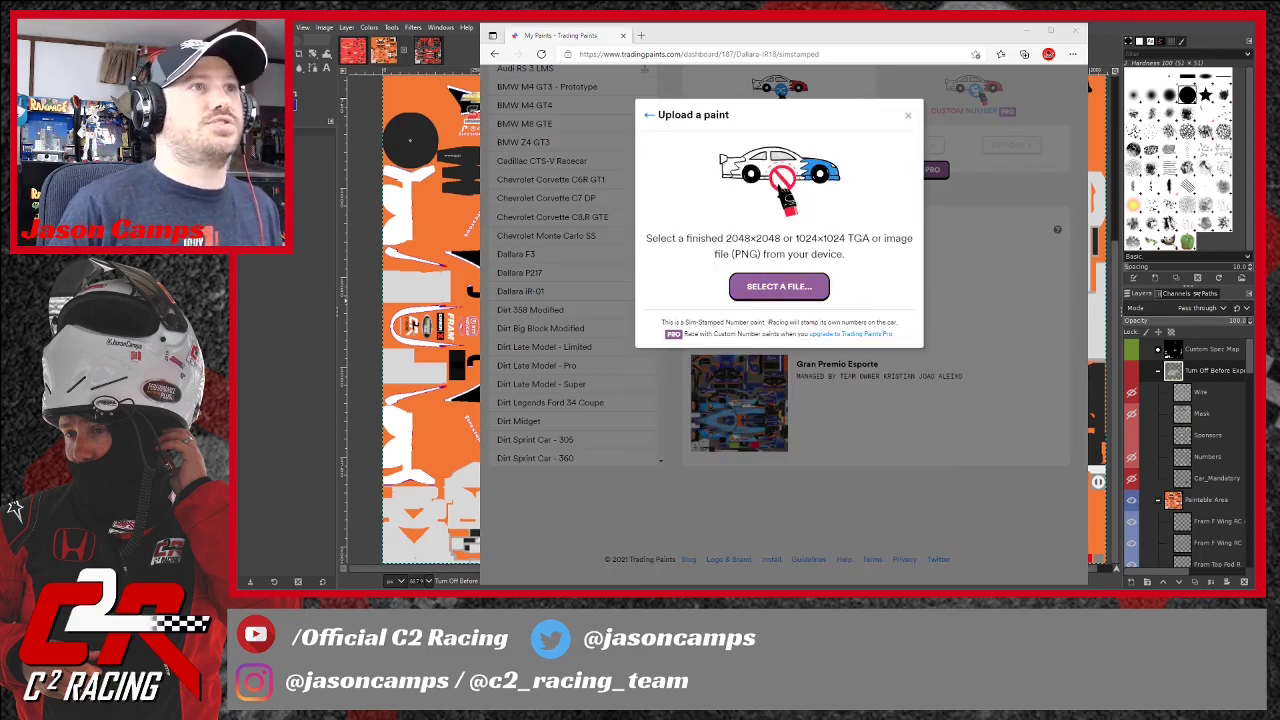
left_click(974, 297)
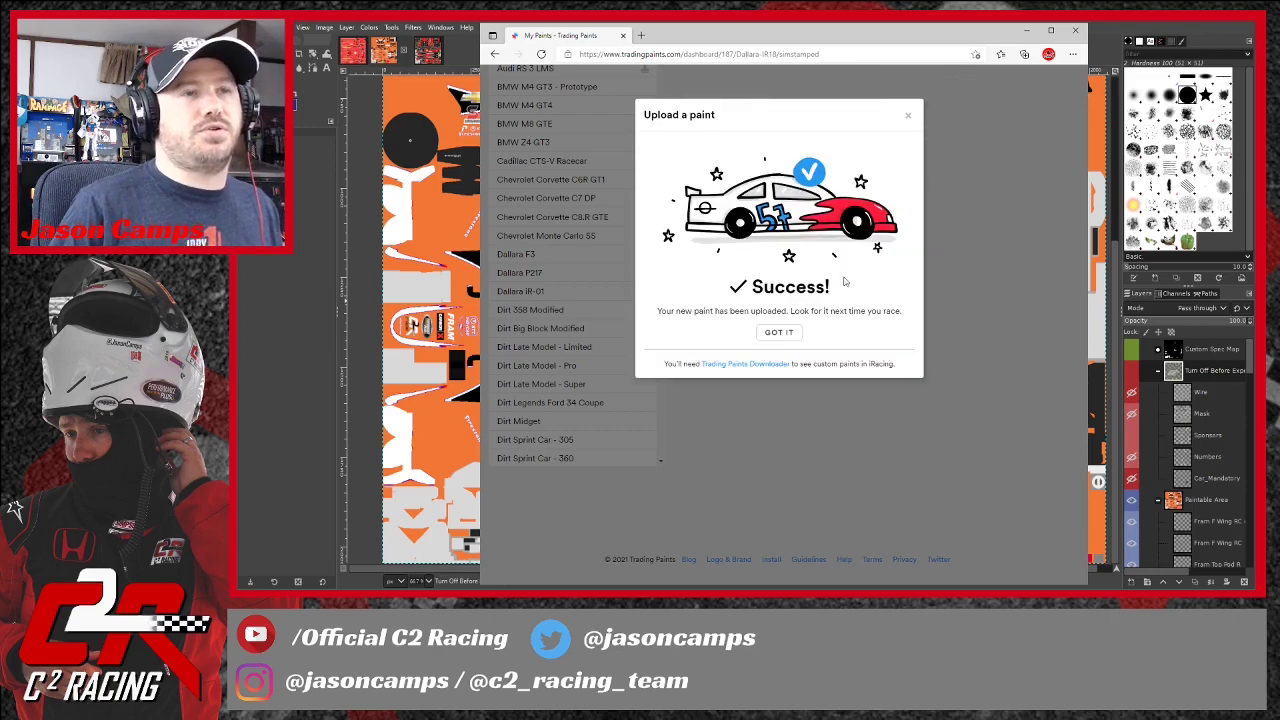
left_click(777, 333)
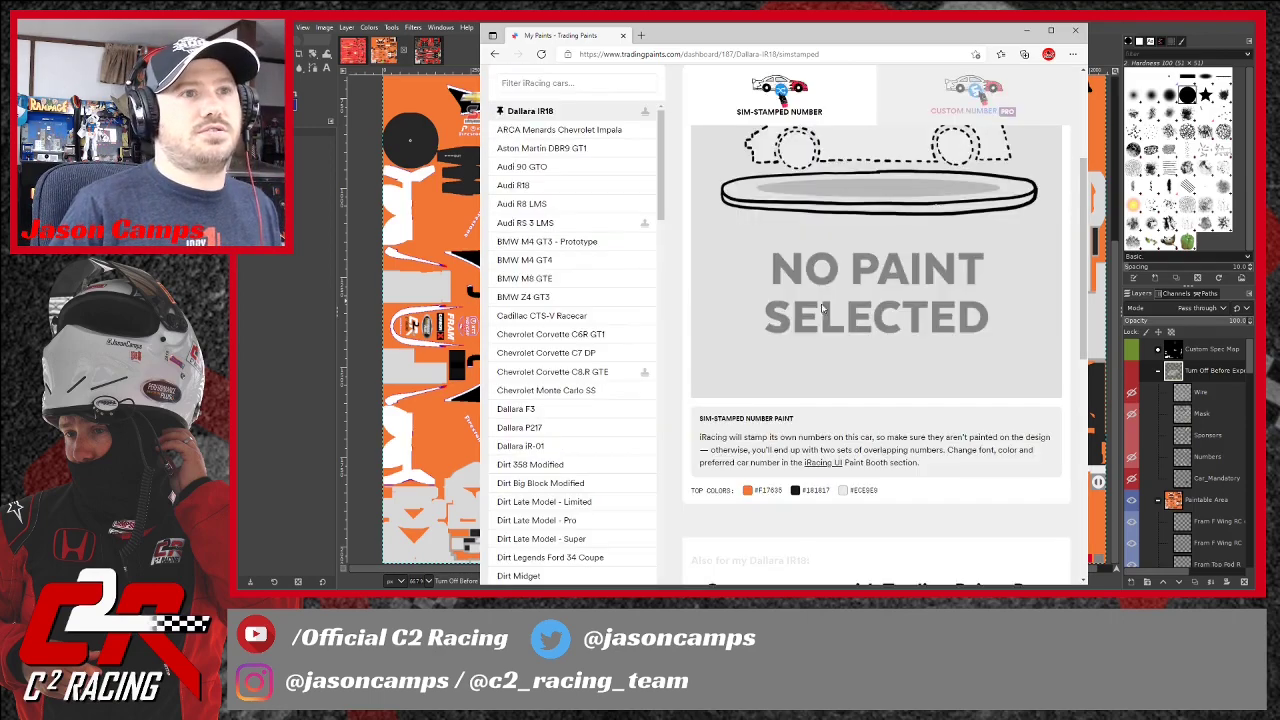
scroll(908, 349, "down", 8)
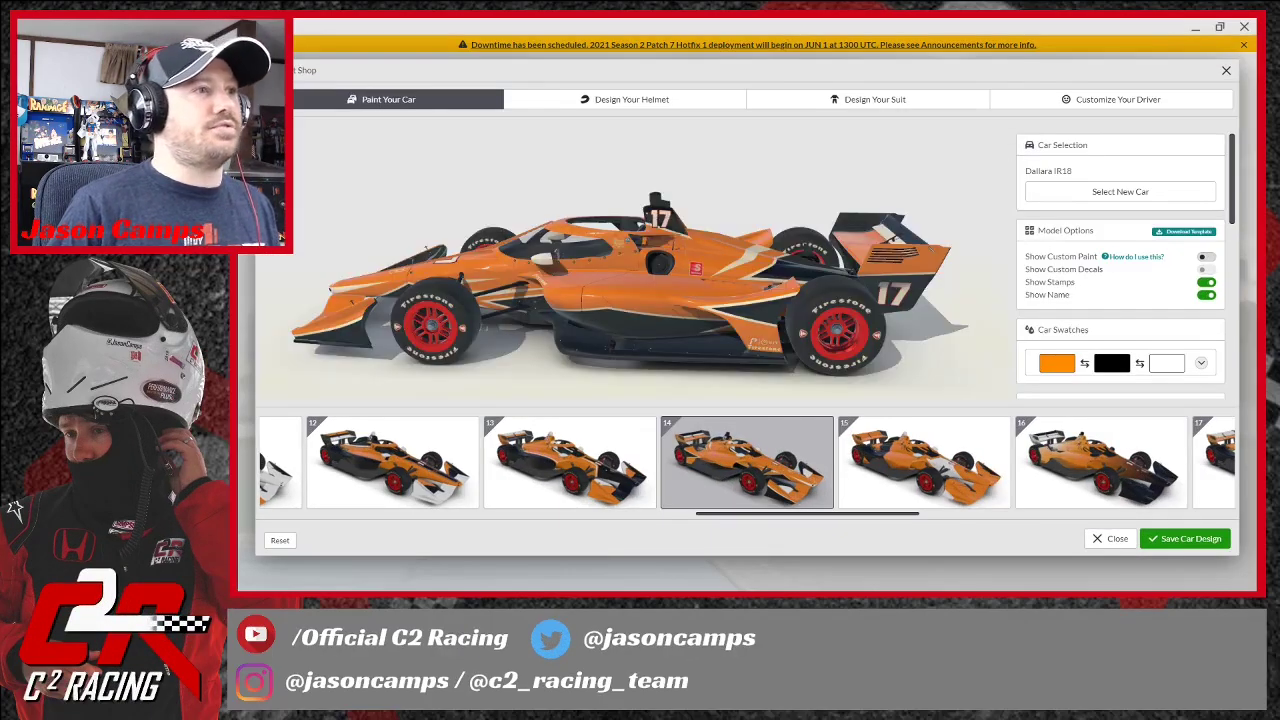
Switch to the iRacing paint shop and examine the right side of the Dallara IR18 with custom paint shown.
left_click_drag(563, 325, 872, 297)
left_click_drag(808, 372, 866, 302)
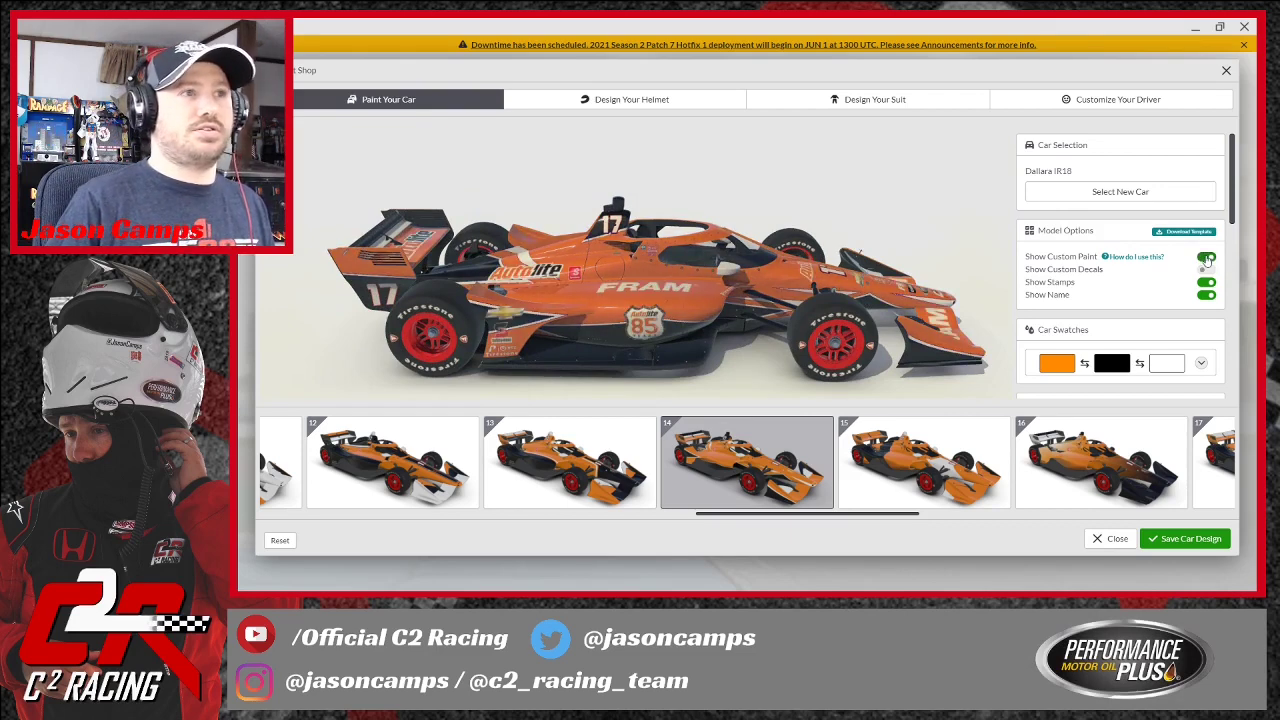
left_click_drag(692, 320, 733, 328)
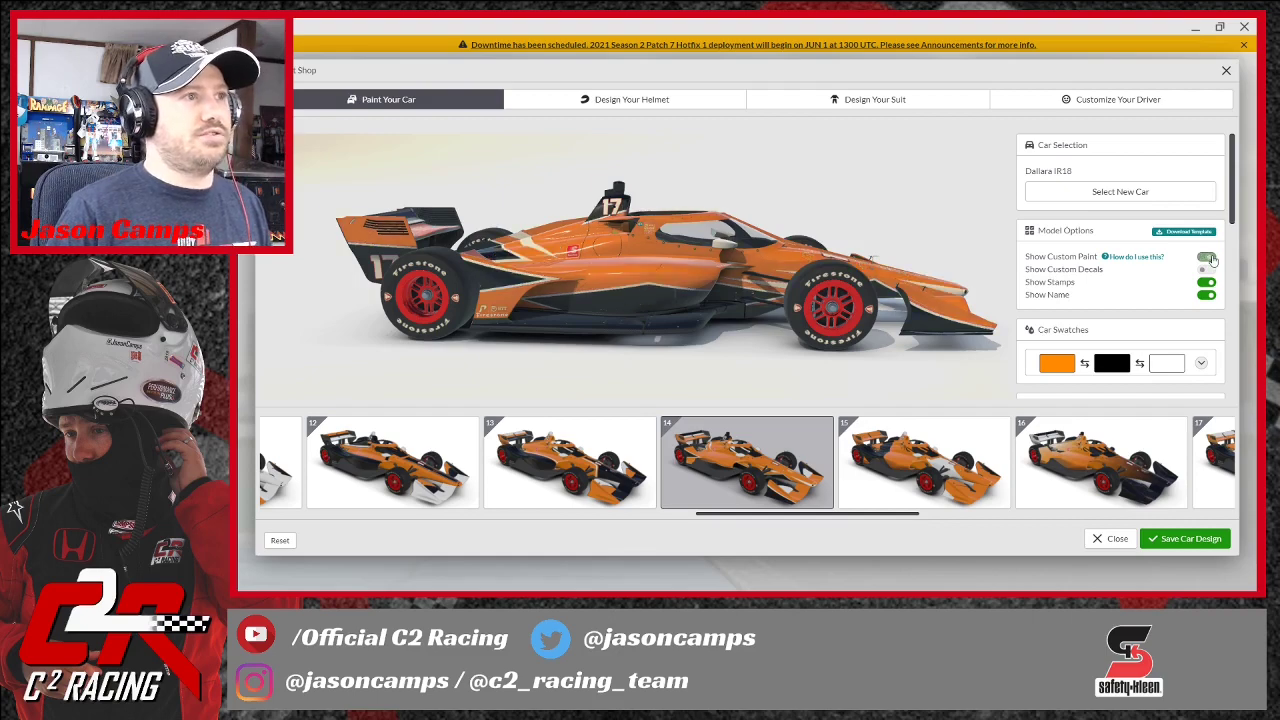
mouse_move(884, 340)
left_mouse_down()
mouse_move(842, 356)
mouse_move(880, 343)
mouse_move(880, 327)
left_mouse_up()
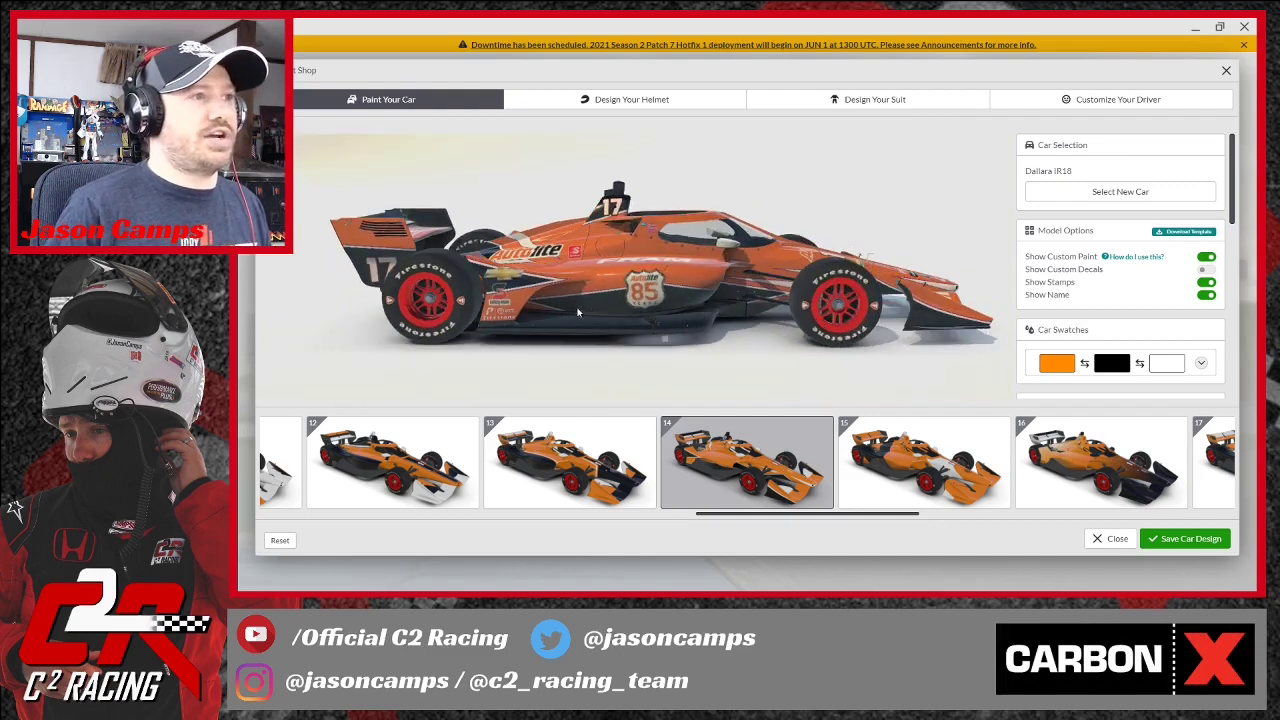
left_click_drag(607, 299, 589, 239)
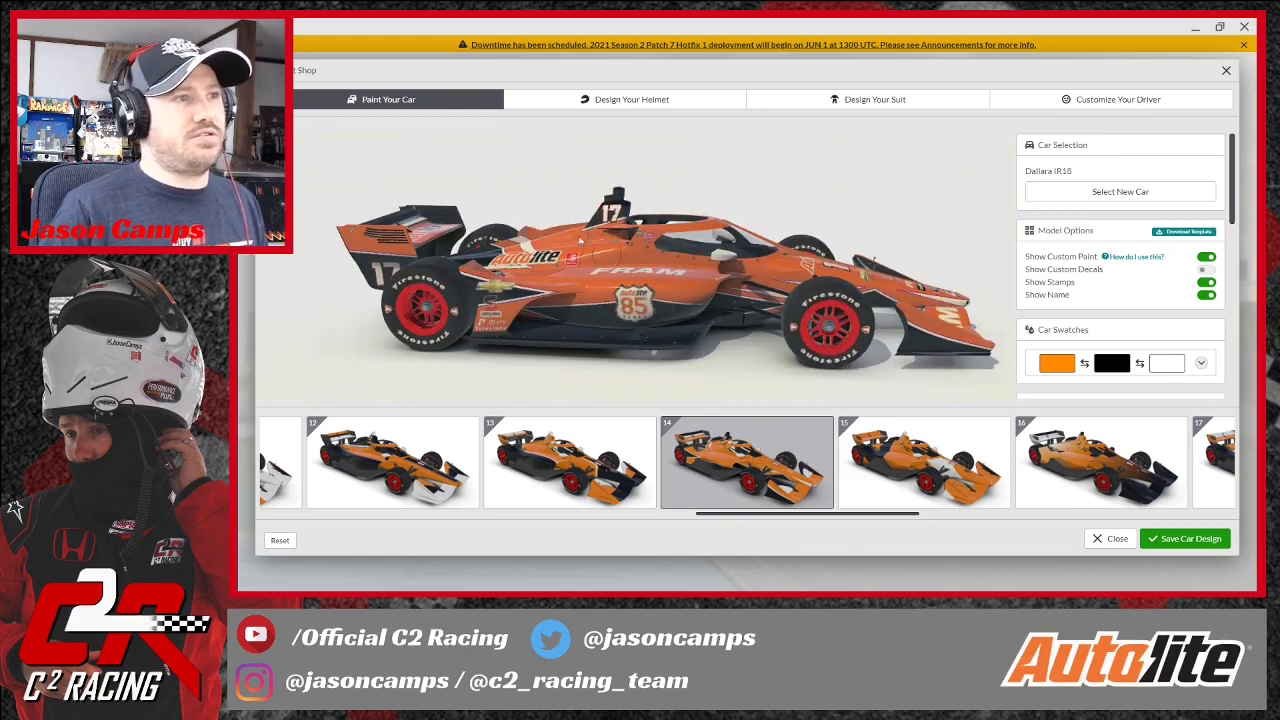
left_click_drag(772, 320, 750, 242)
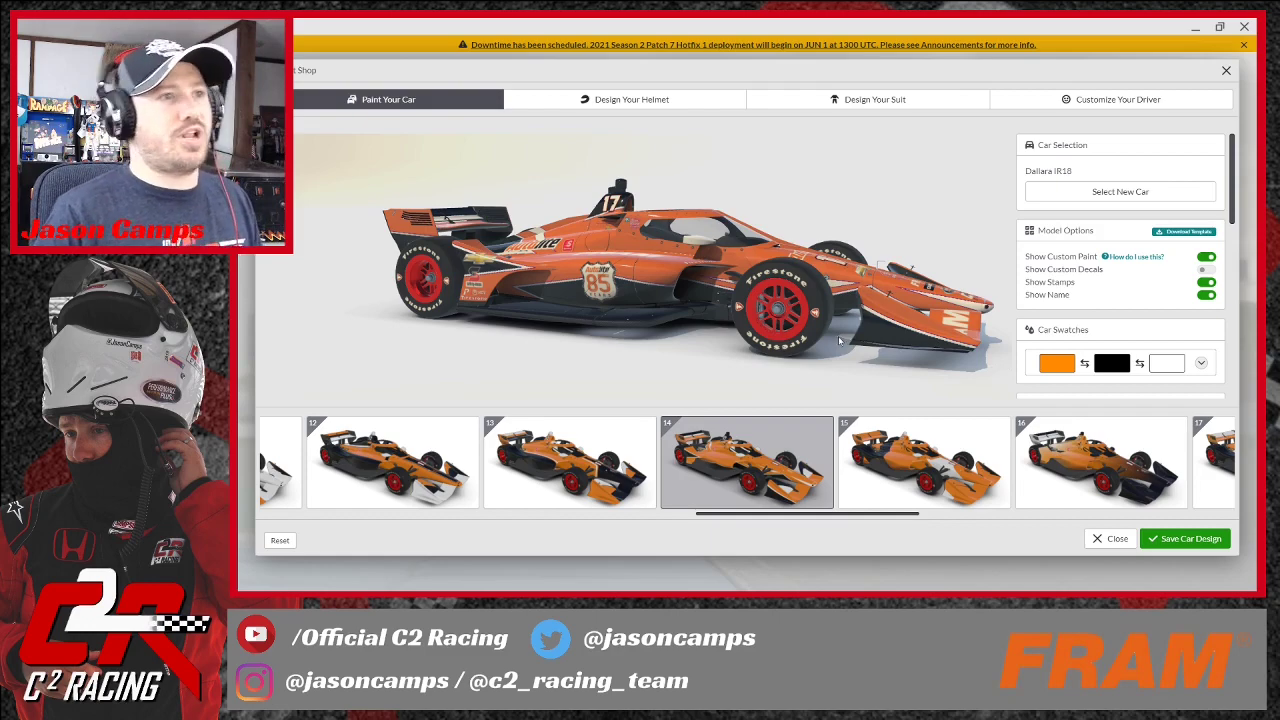
Examine the nose and front wing FRAM logos on the 3D car model.
left_click_drag(840, 341, 775, 328)
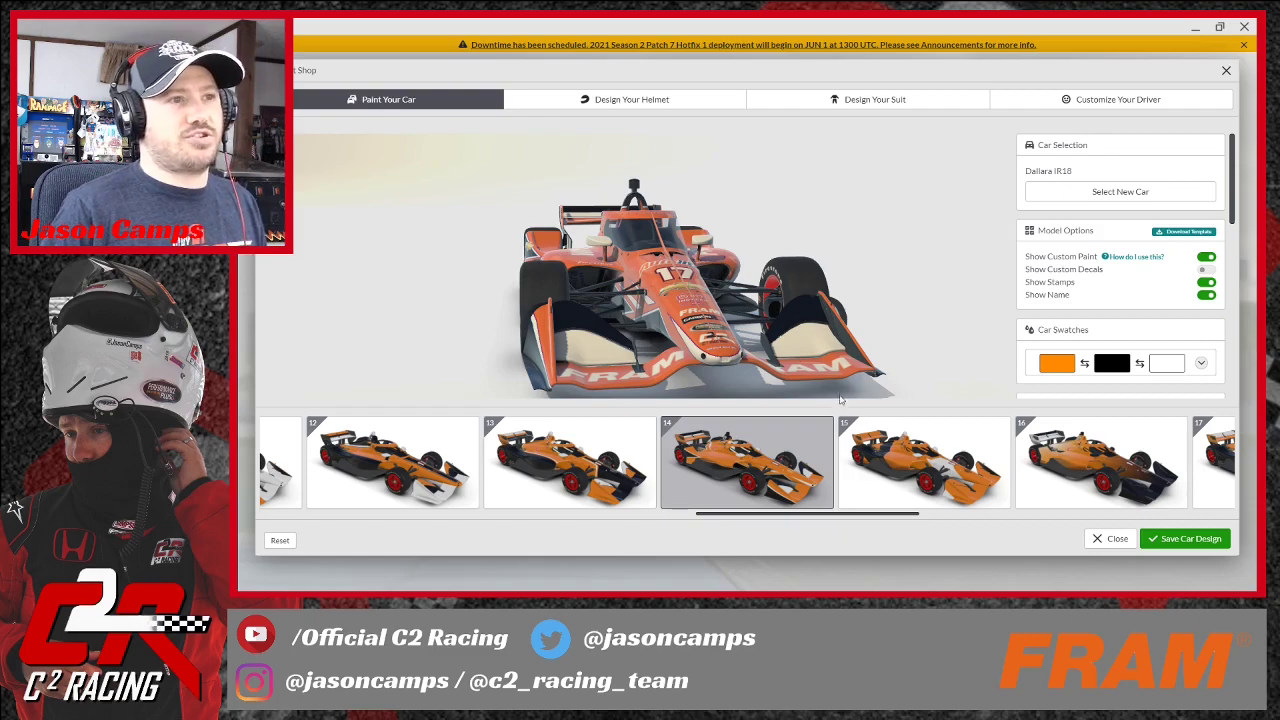
left_click_drag(818, 392, 518, 340)
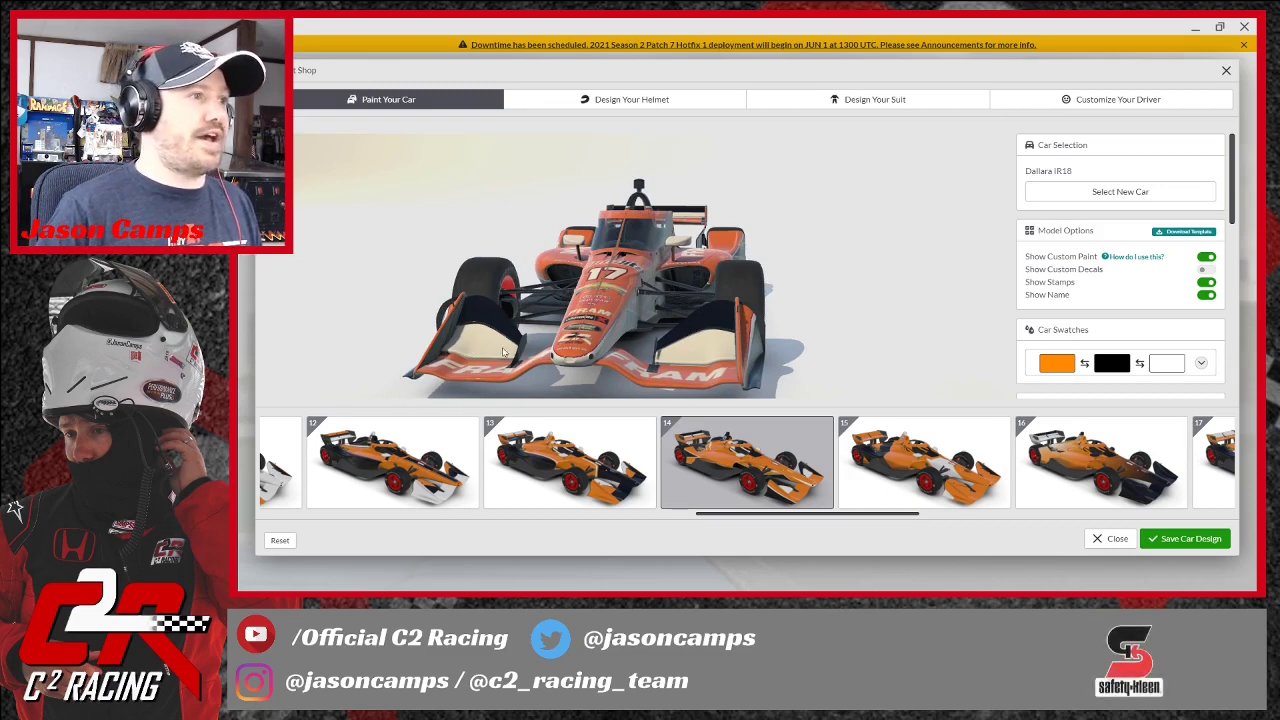
left_click_drag(487, 348, 532, 348)
left_click_drag(657, 368, 624, 304)
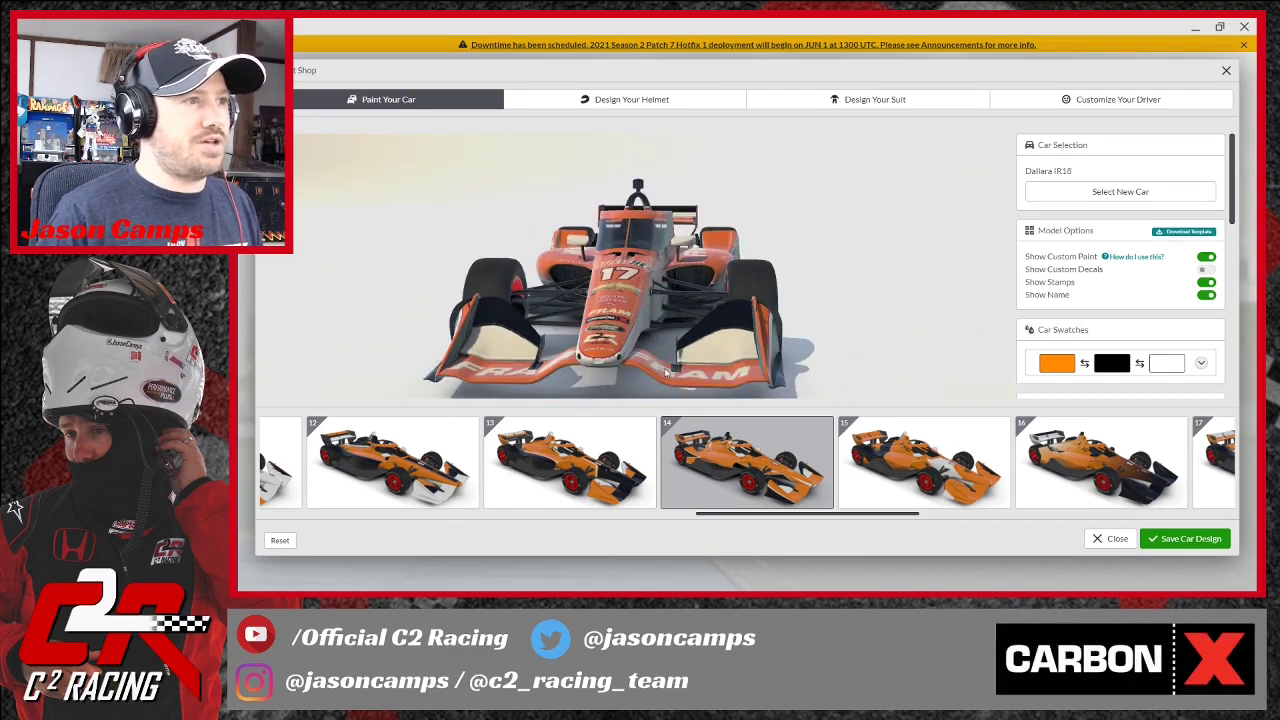
left_click_drag(680, 375, 635, 263)
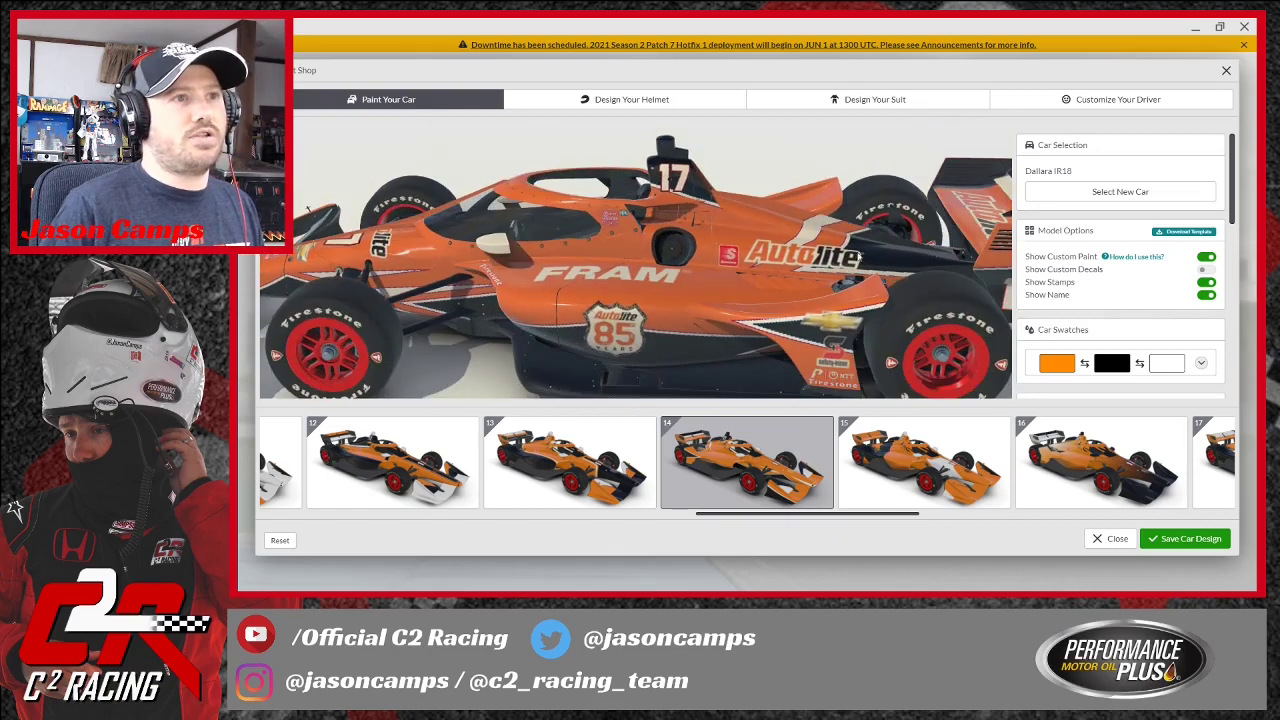
Examine the FRAM, Autolite and Autolite 85 logos along the car's left side.
left_click_drag(748, 245, 764, 336)
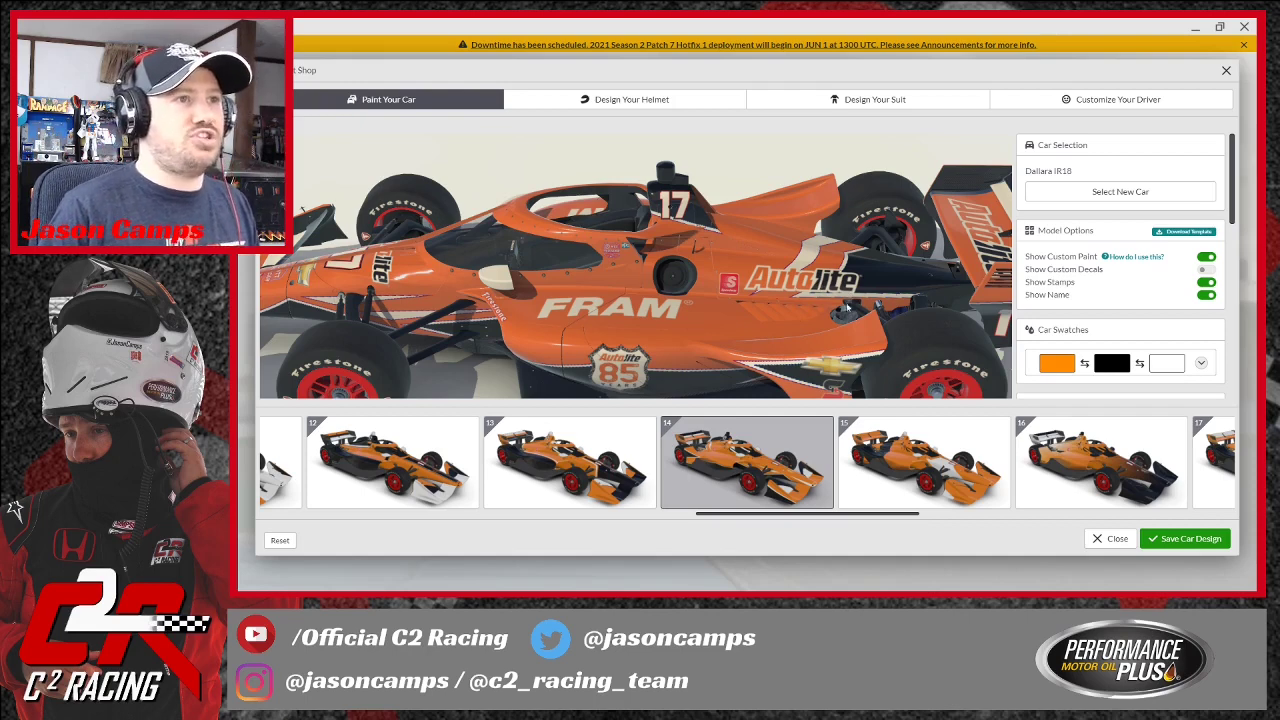
left_click_drag(845, 307, 663, 247)
mouse_move(810, 272)
left_mouse_down()
mouse_move(805, 348)
mouse_move(819, 366)
mouse_move(812, 284)
left_mouse_up()
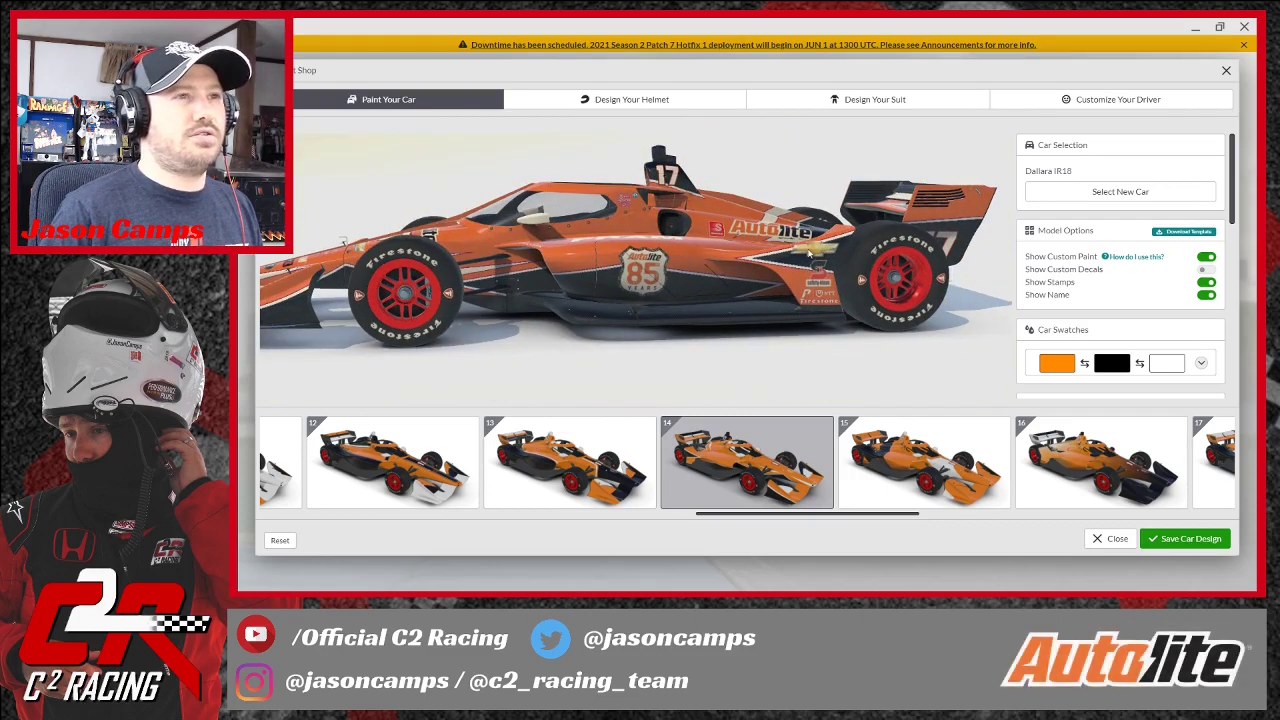
left_click_drag(836, 272, 822, 256)
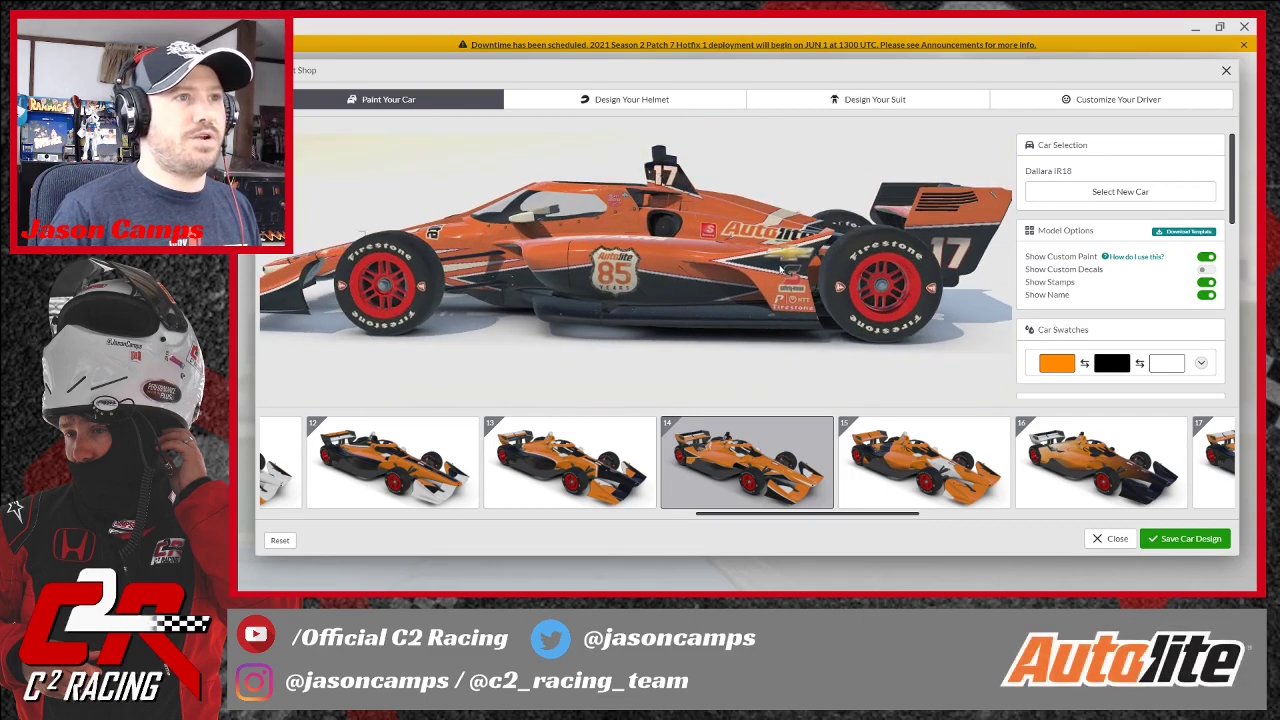
left_click_drag(808, 310, 829, 272)
left_click_drag(715, 327, 850, 287)
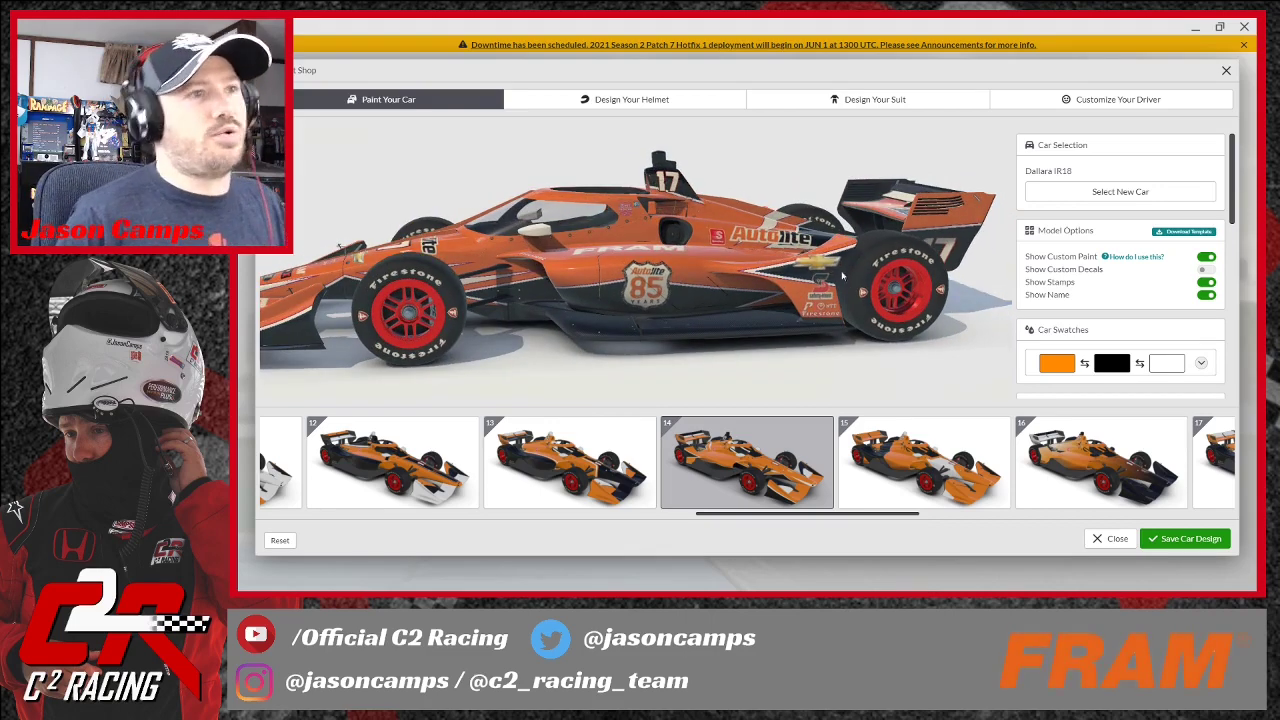
mouse_move(773, 328)
left_mouse_down()
mouse_move(771, 347)
mouse_move(750, 322)
left_mouse_up()
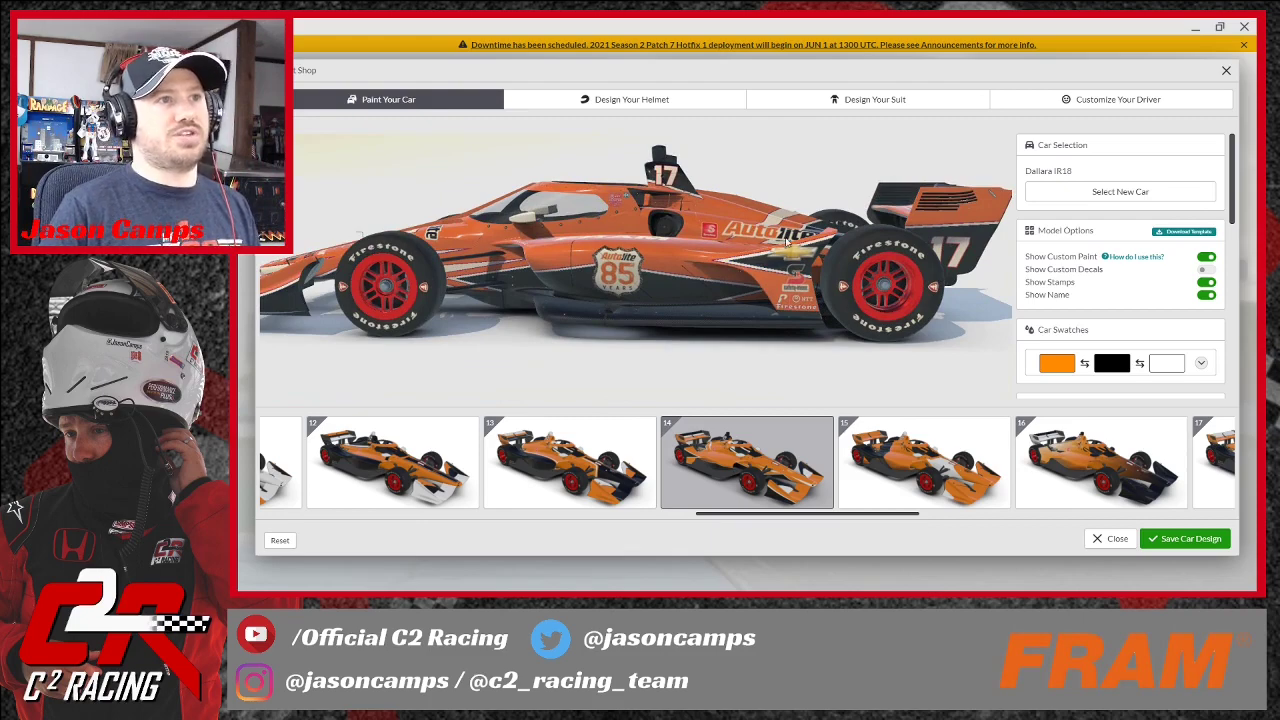
left_click_drag(772, 264, 814, 266)
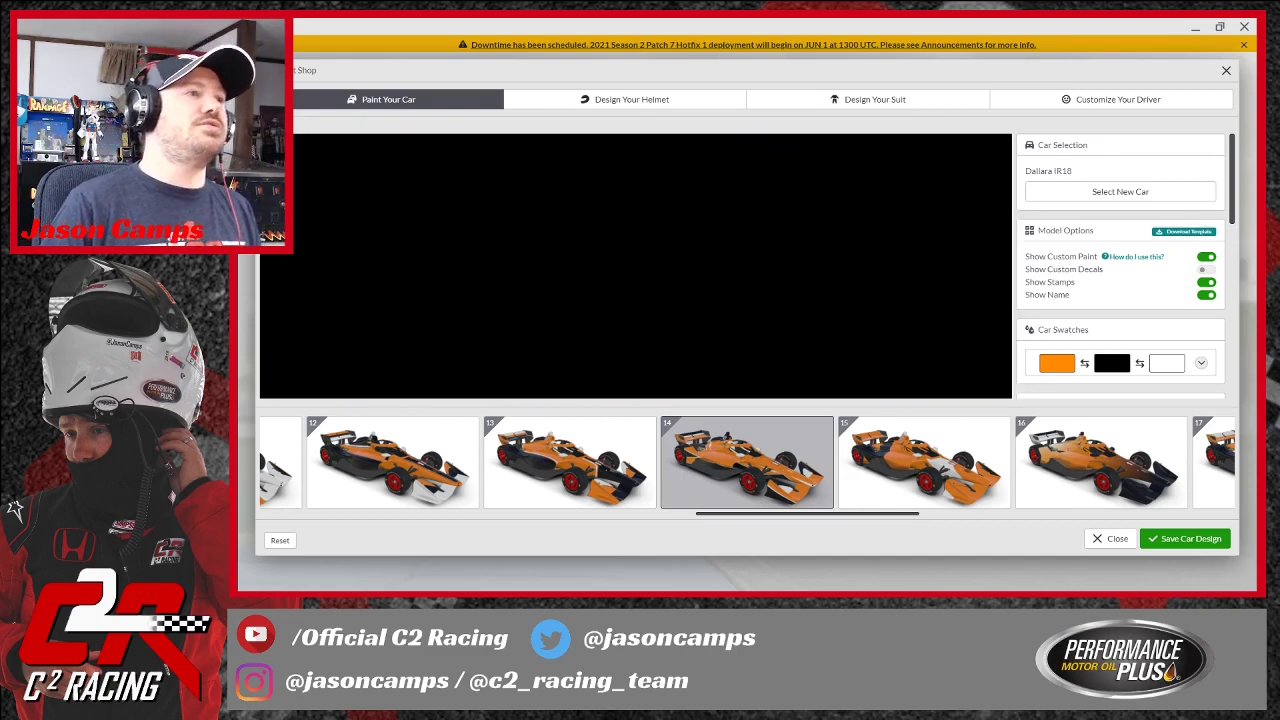
Examine the livery from the front quarter and from above, including the sidepod, engine cover and rear wing.
left_click_drag(640, 333, 617, 237)
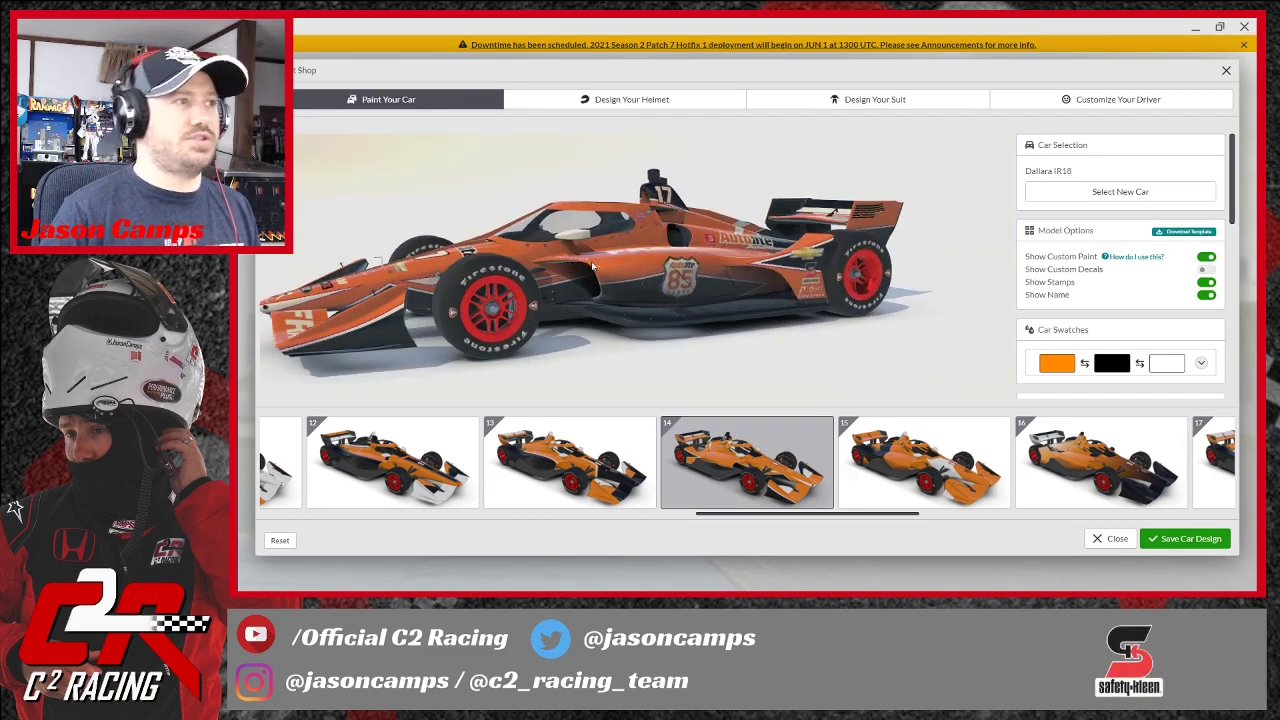
left_click_drag(674, 283, 668, 241)
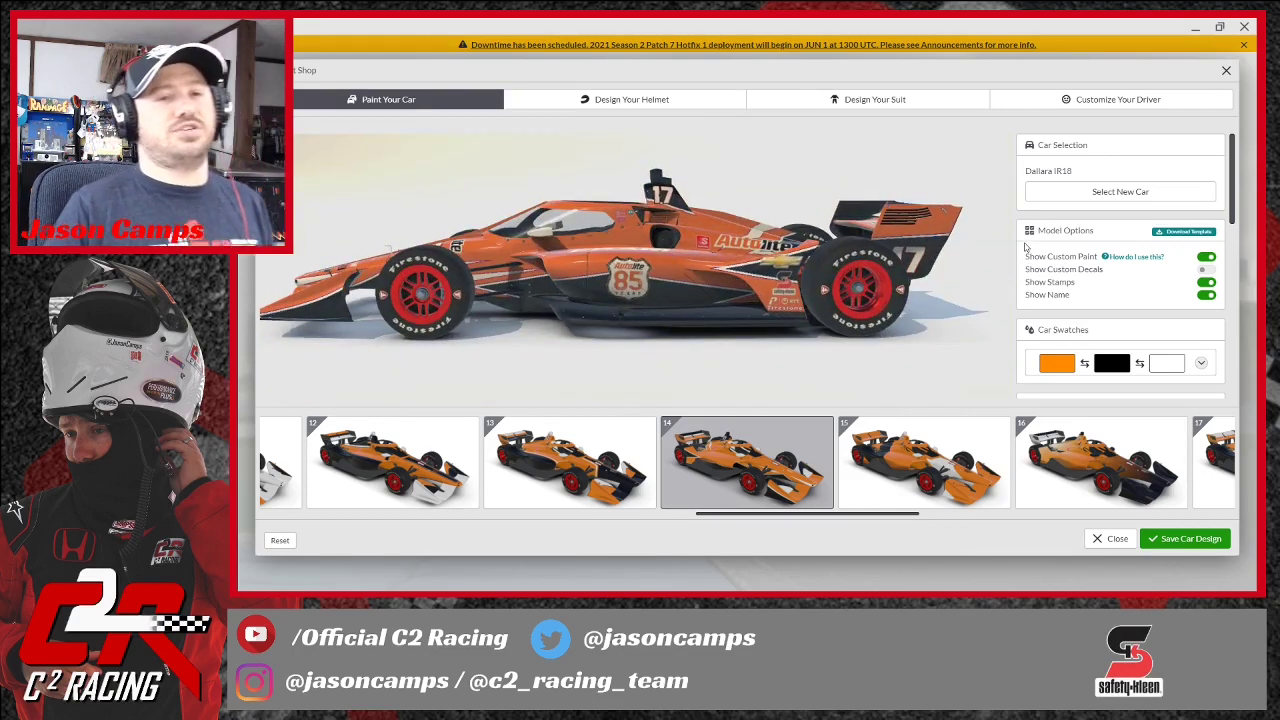
left_click_drag(683, 204, 659, 345)
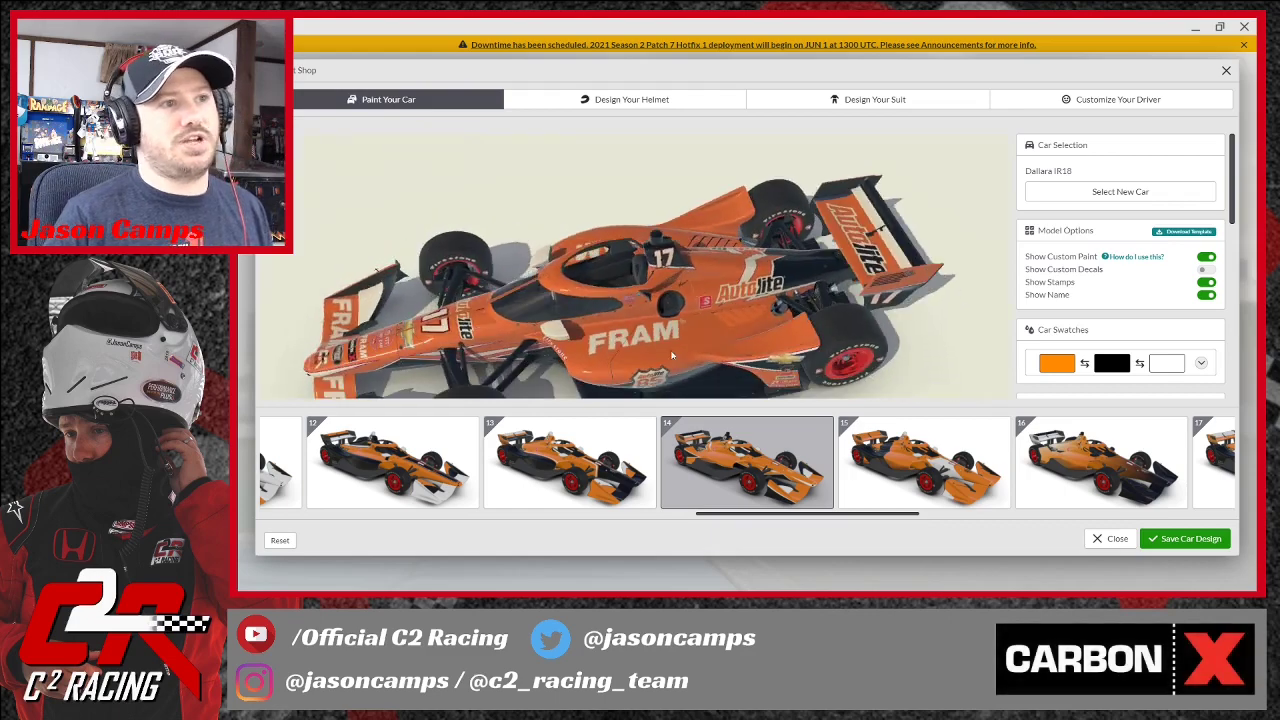
left_click_drag(558, 304, 908, 254)
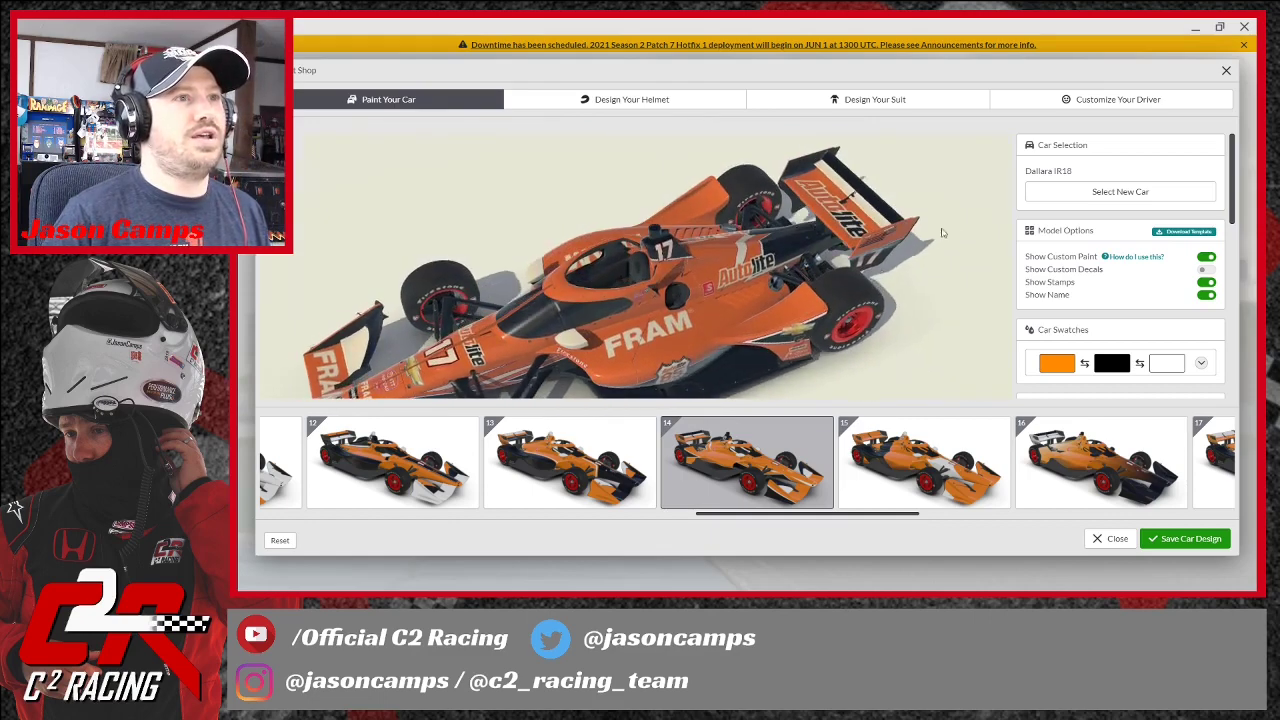
left_click_drag(684, 312, 812, 318)
scroll(727, 350, "down", 2)
left_click_drag(727, 350, 618, 323)
left_click_drag(761, 312, 795, 330)
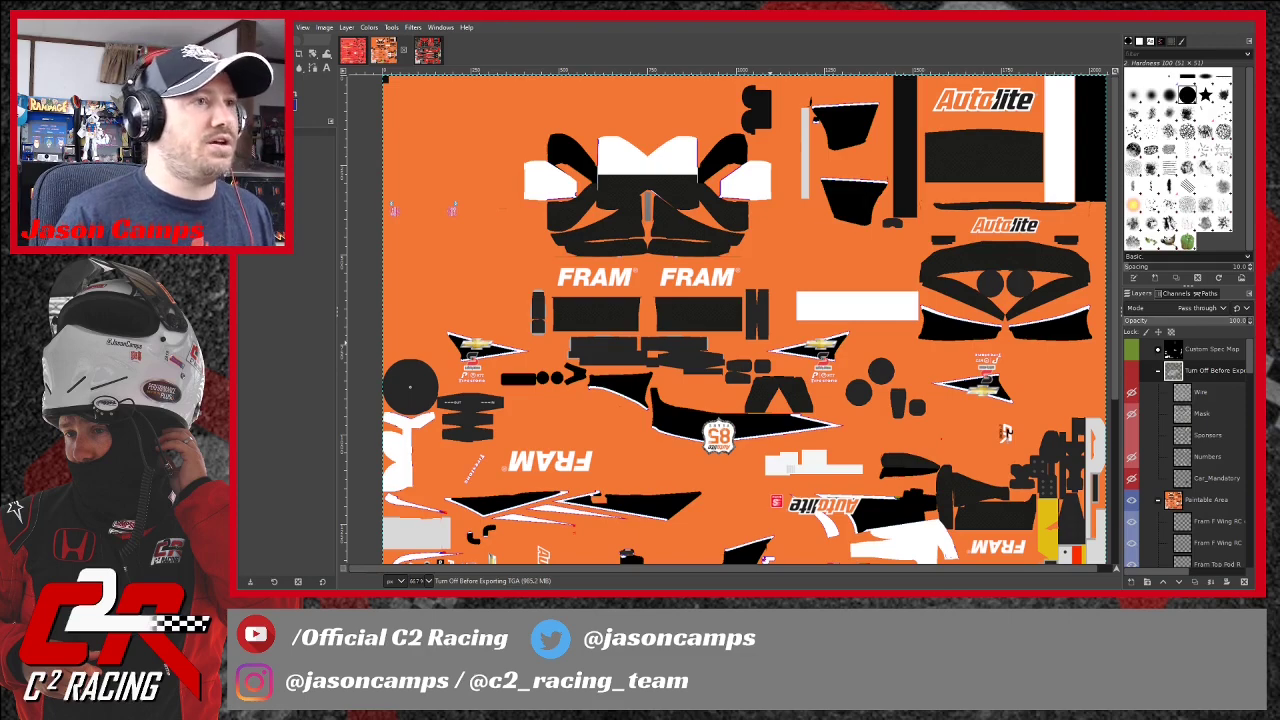
Switch back to GIMP and show the Turn Off Before Exporting TGA layer group over the livery.
left_click(1131, 371)
scroll(775, 445, "down", 5)
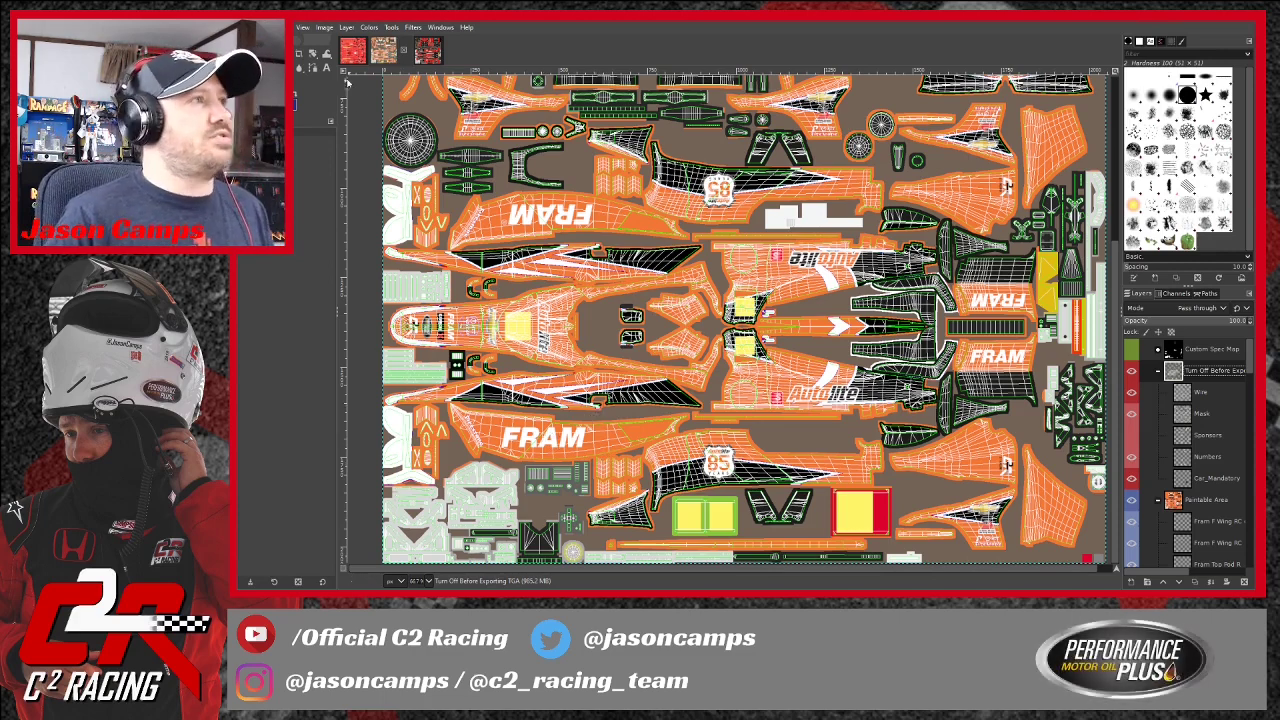
left_click(313, 54)
left_click(587, 440)
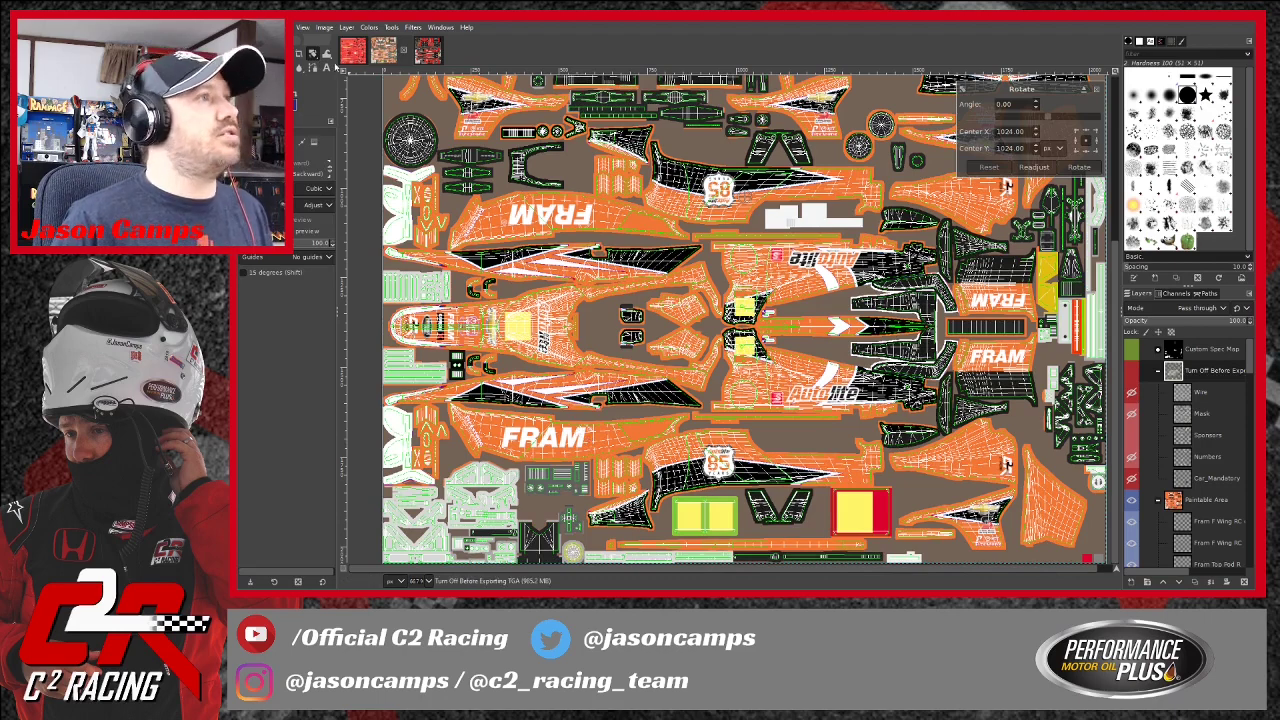
key("shift+s")
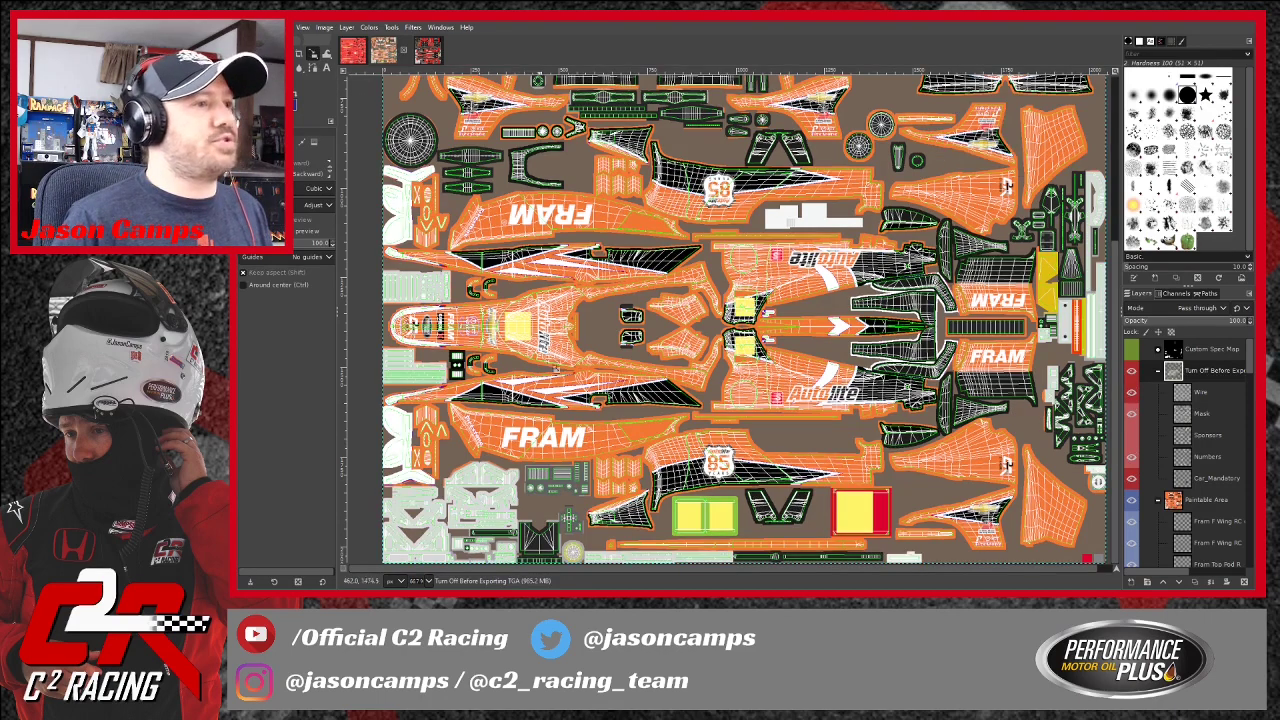
left_click(588, 446)
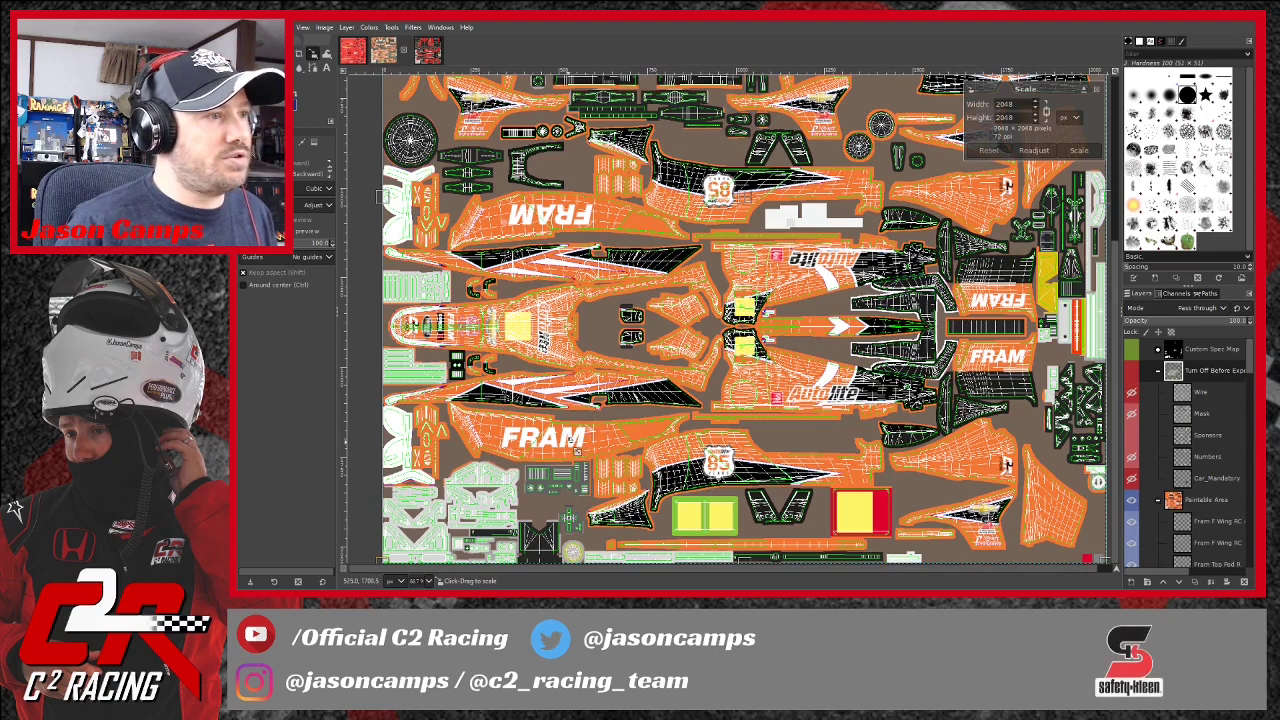
Try to scale the Fram Top Pod L logo up to about 290 × 66 px.
scroll(1205, 517, "down", 5)
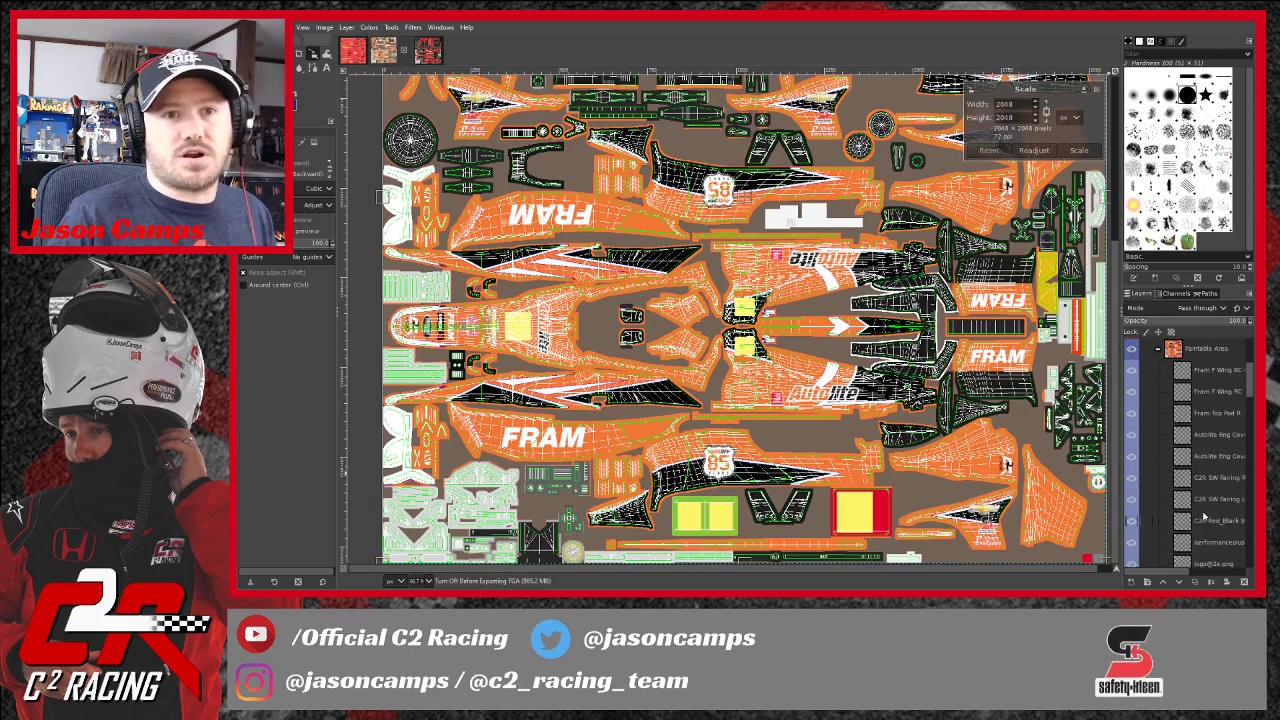
scroll(1205, 517, "down", 3)
left_click(1222, 470)
scroll(1222, 500, "down", 5)
scroll(1222, 540, "down", 5)
scroll(1224, 530, "up", 5)
scroll(1214, 490, "up", 1)
scroll(1216, 445, "up", 1)
left_click(1216, 405)
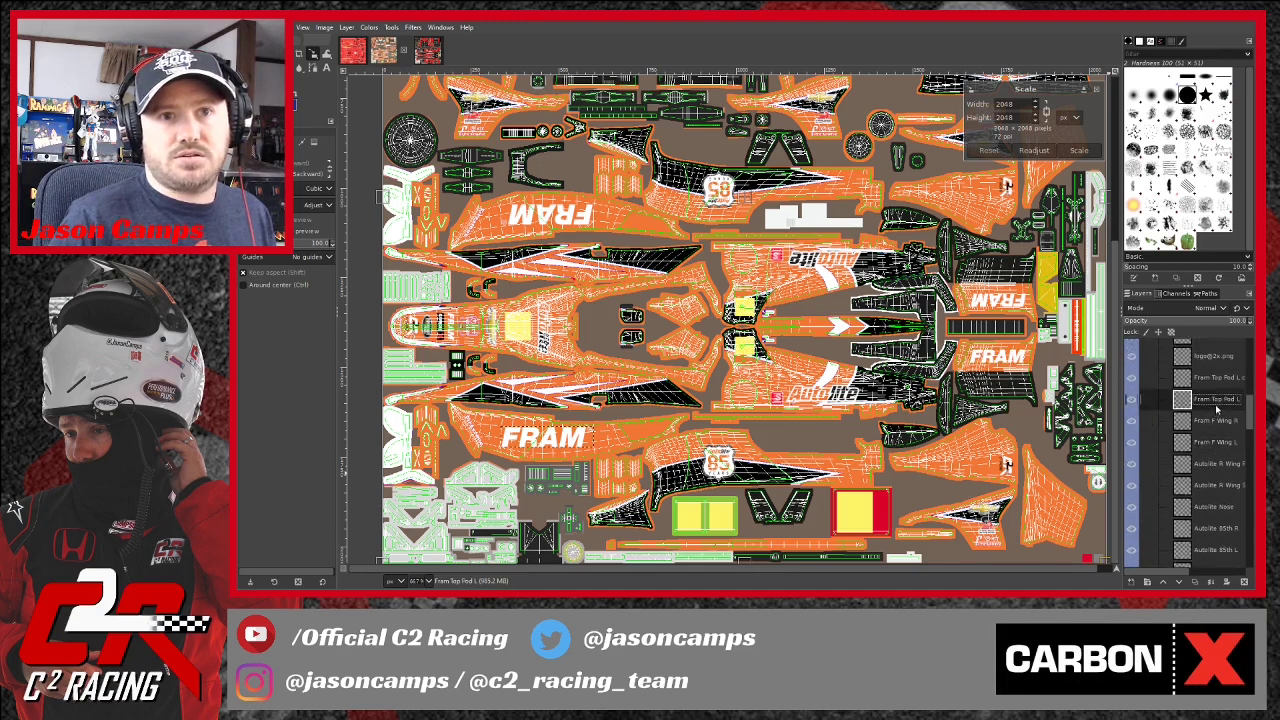
left_click(575, 446)
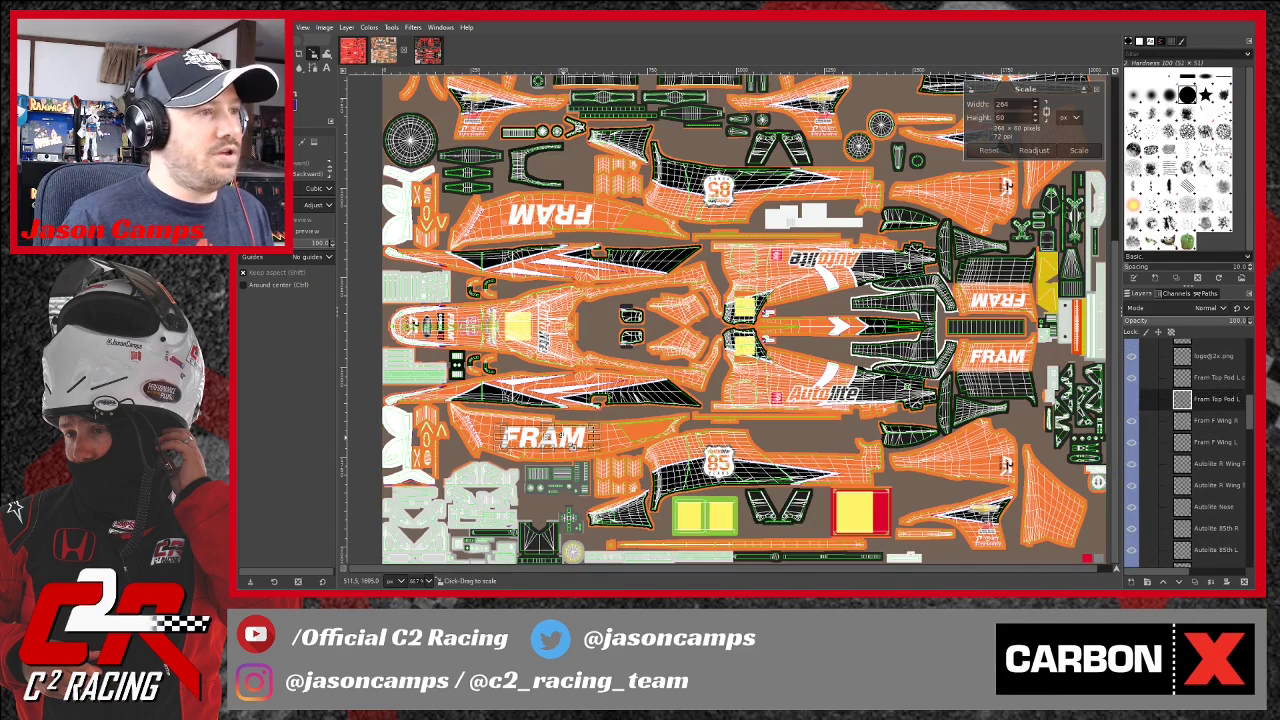
left_click_drag(606, 459, 613, 464)
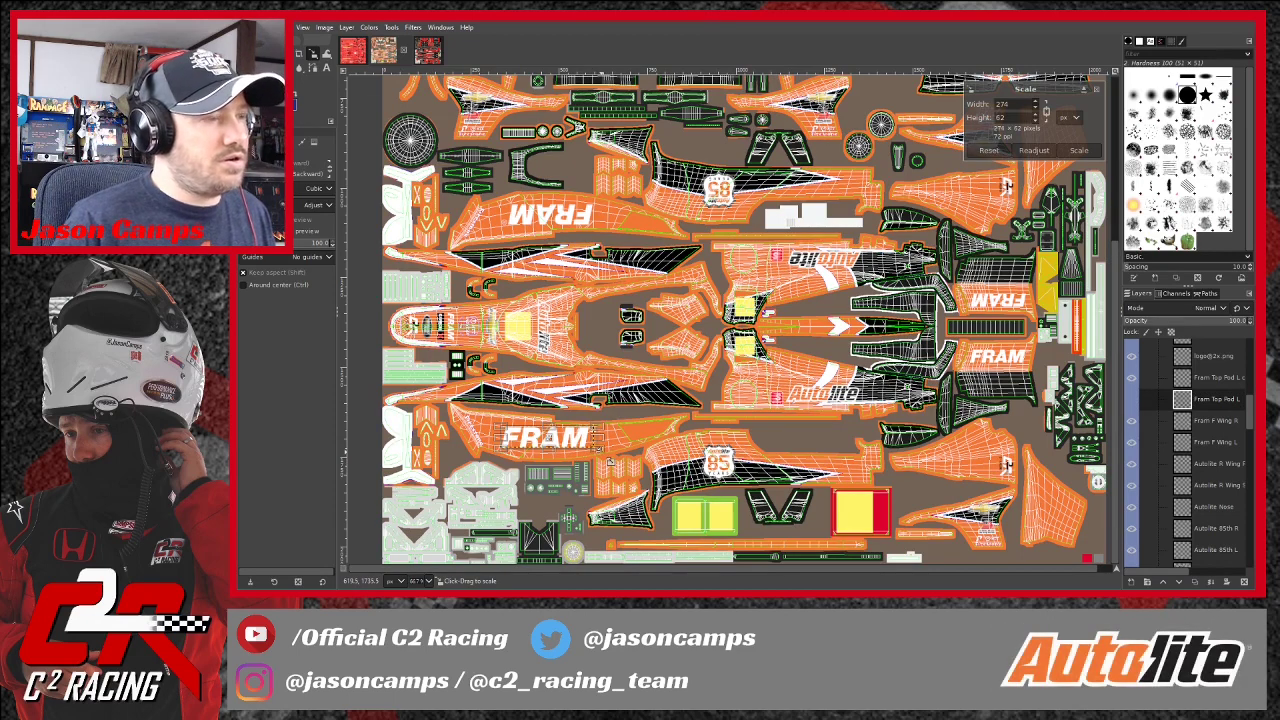
left_click_drag(609, 462, 618, 460)
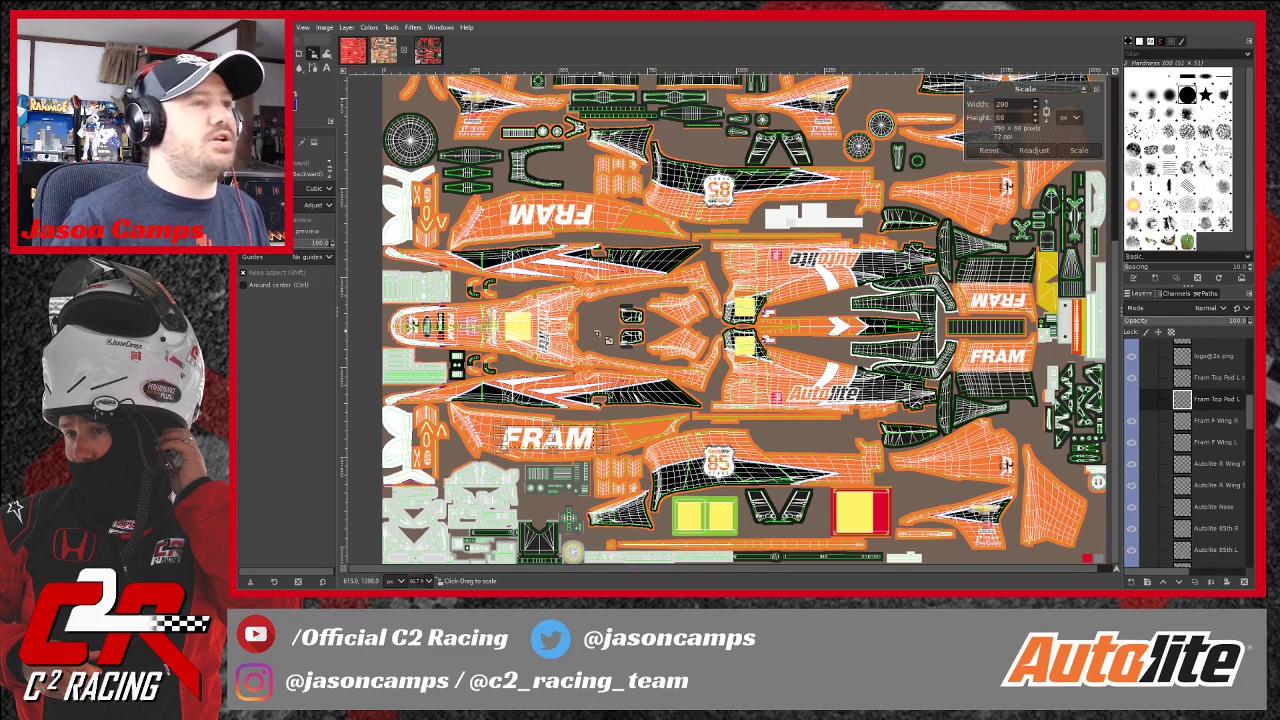
Look through the Fram and Autolite logo layers for the one holding the upside-down FRAM sidepod logo.
left_click(1206, 381)
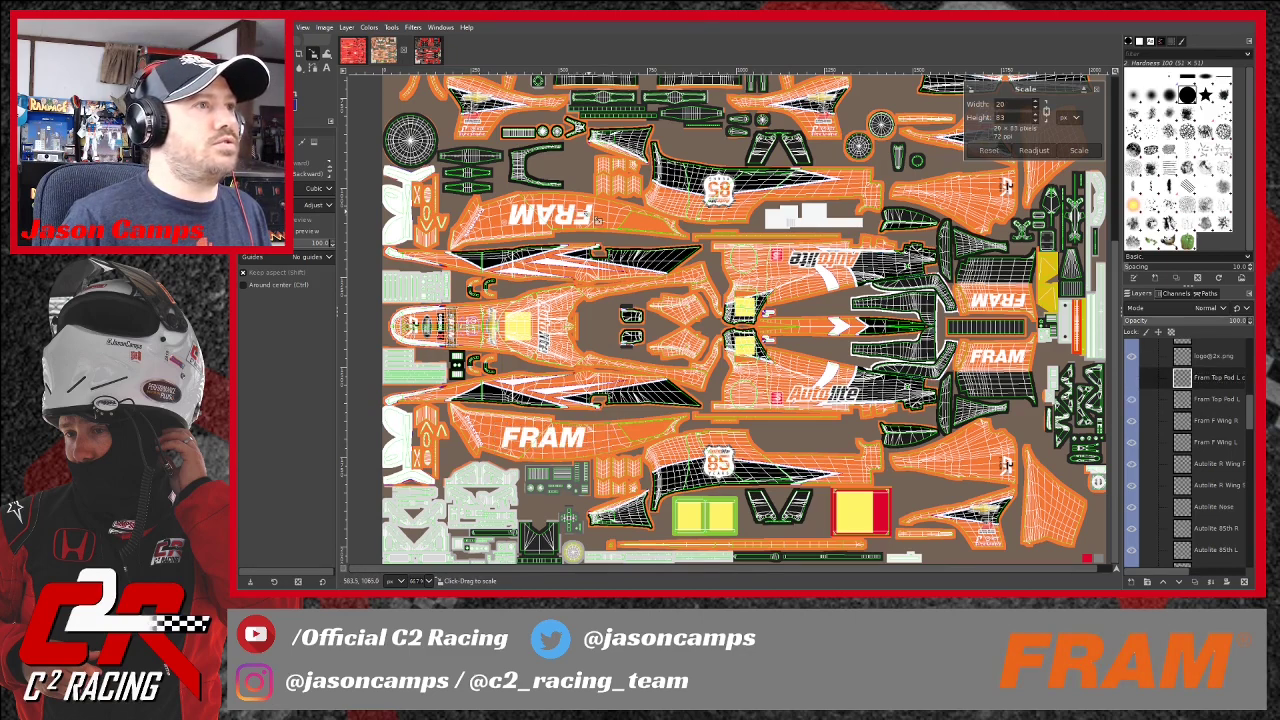
left_click(1220, 401)
left_click(1220, 378)
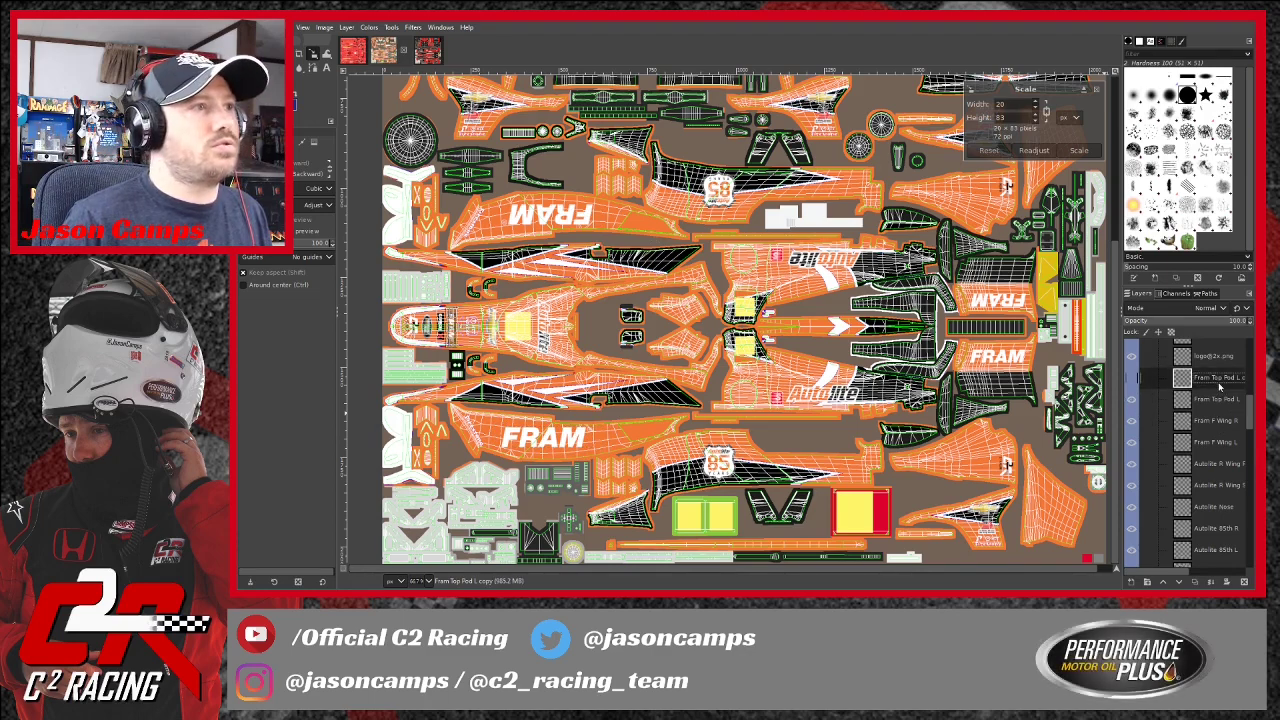
scroll(1228, 460, "up", 1)
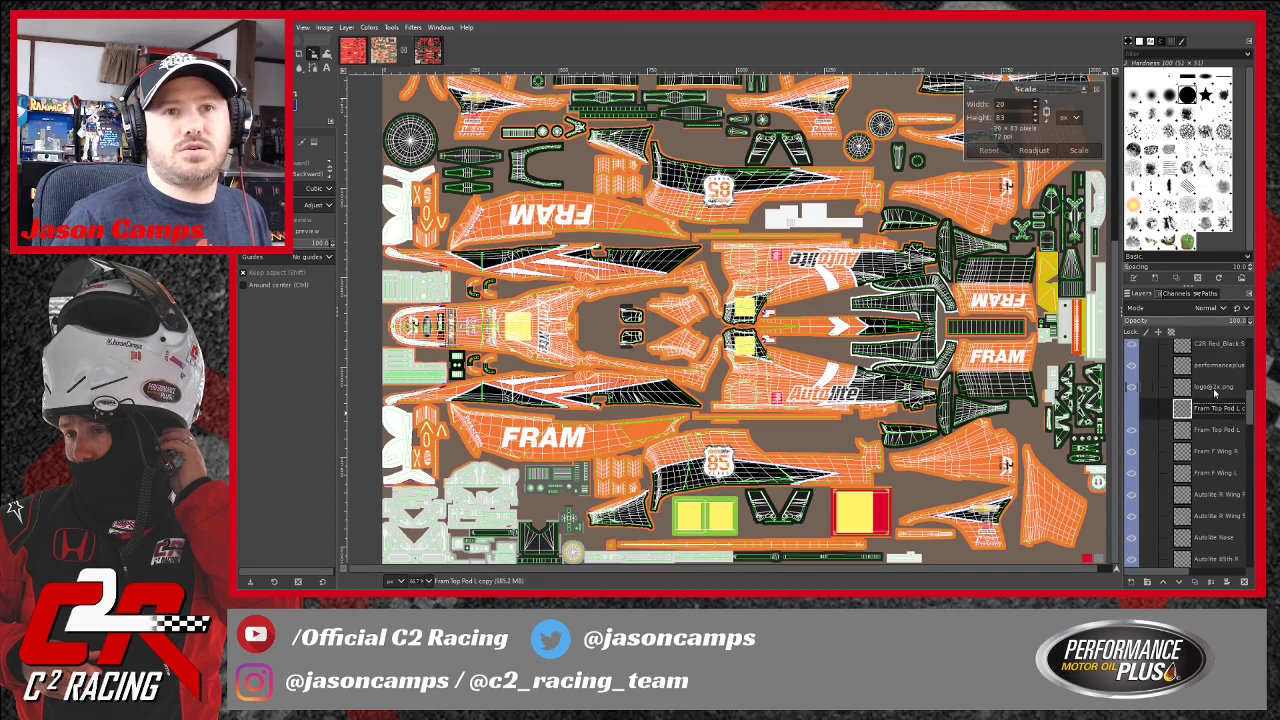
left_click(1216, 391)
left_click(1216, 412)
left_click(1218, 433)
left_click(1220, 453)
left_click(1219, 479)
left_click(1214, 494)
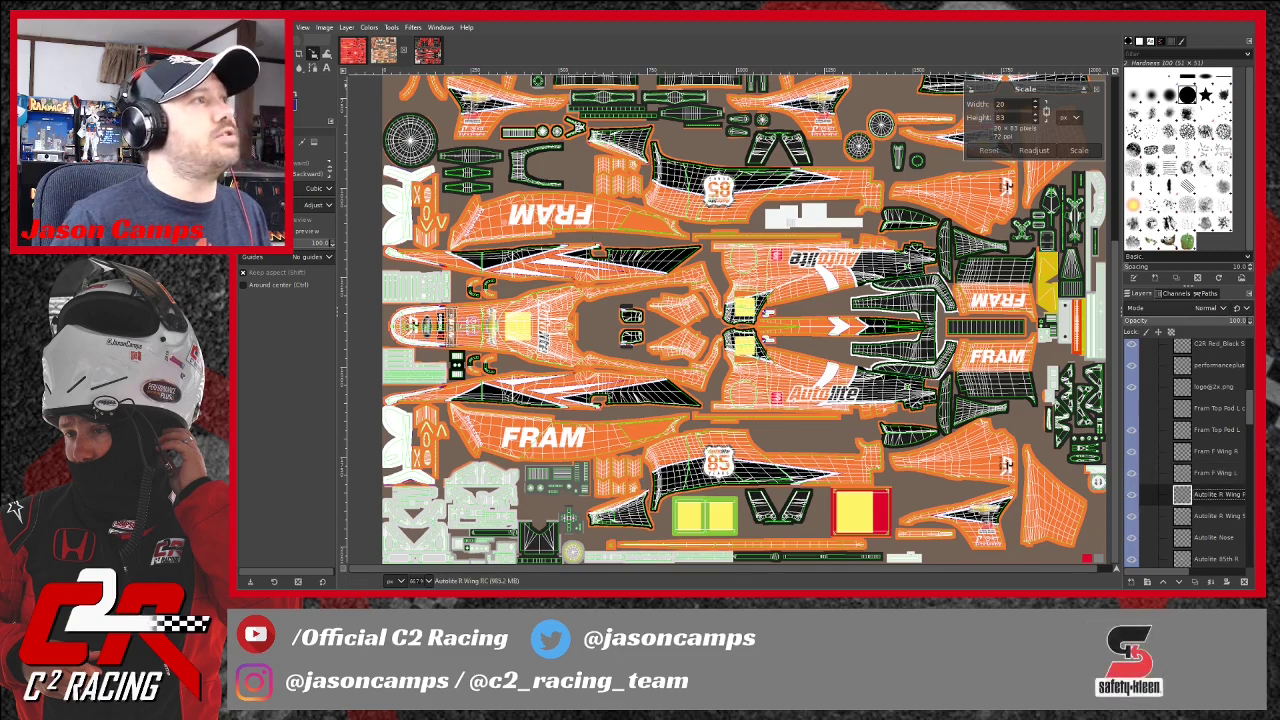
left_click(245, 54)
left_click(580, 220)
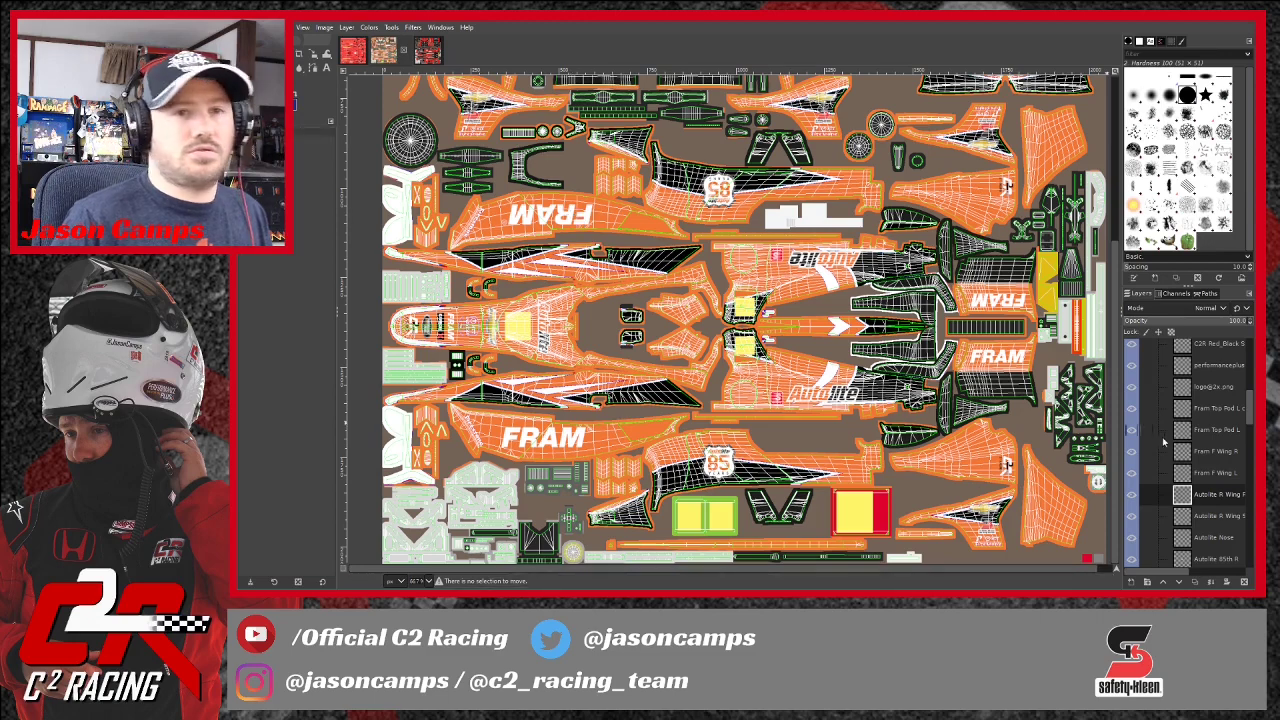
Scale the Fram Top Pod R logo up to about 282 × 64 px and adjust its extent on the sidepod.
scroll(1250, 420, "up", 4)
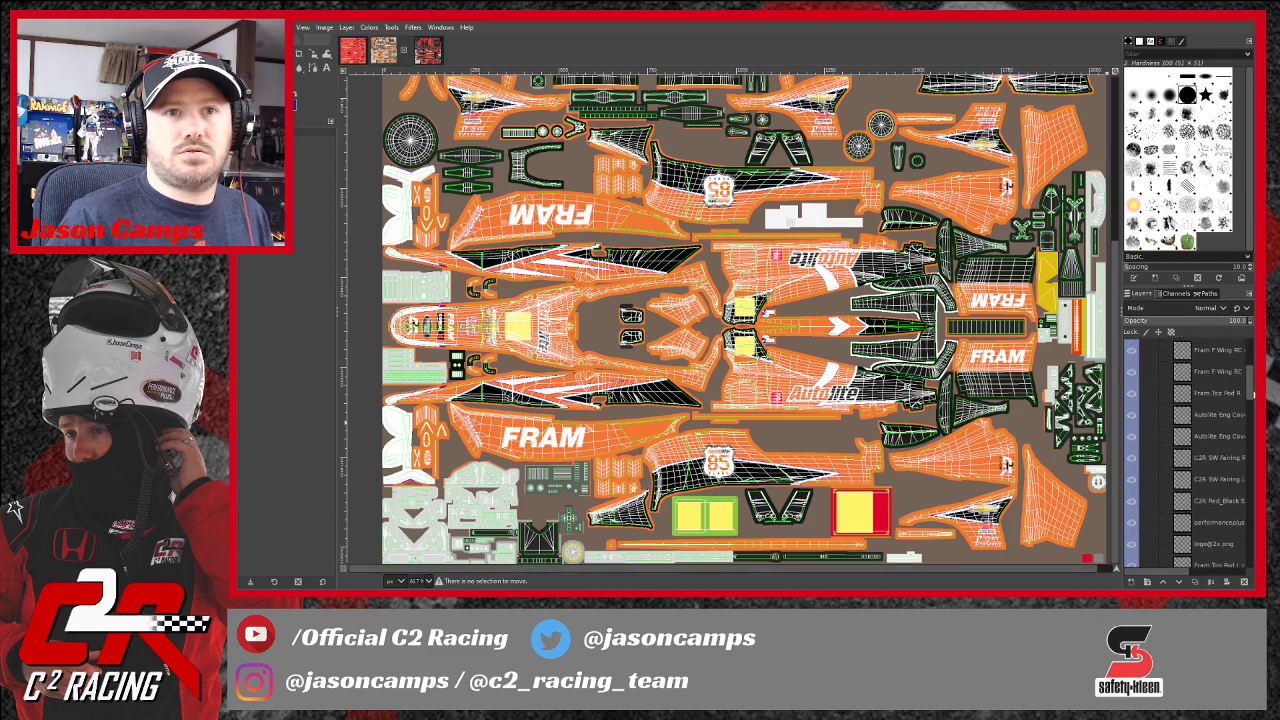
double_click(1219, 395)
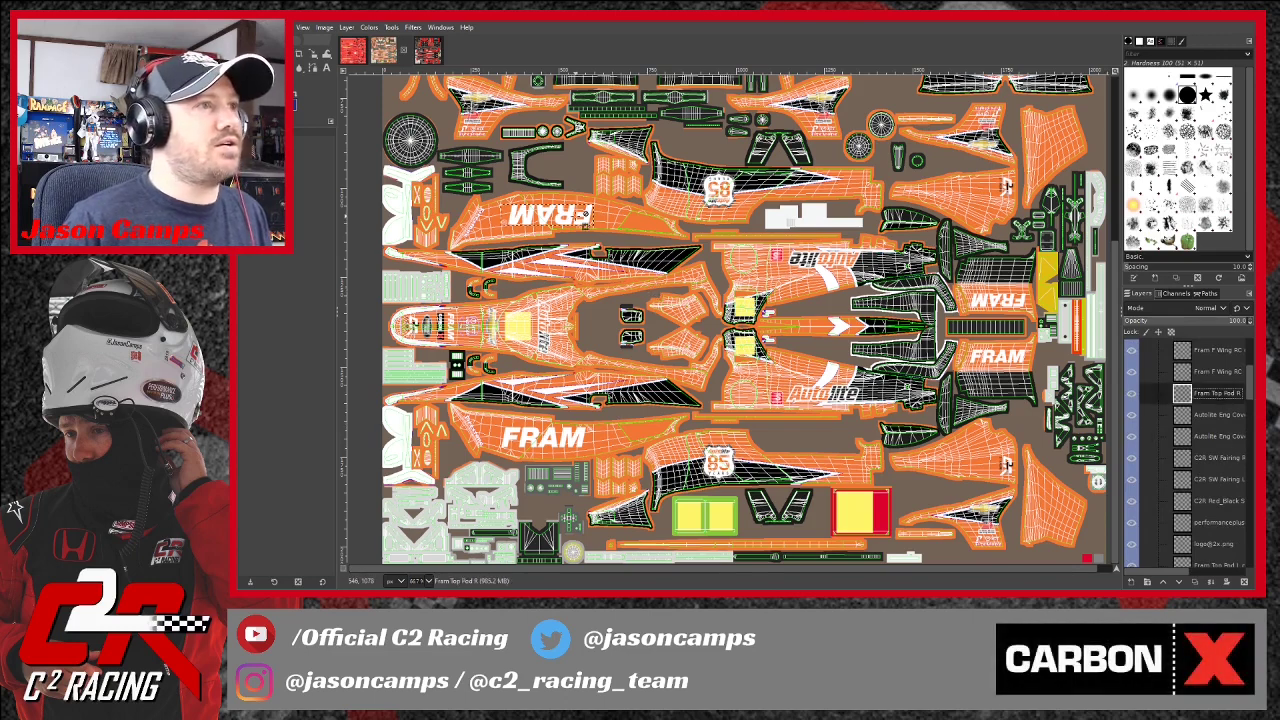
left_click(314, 54)
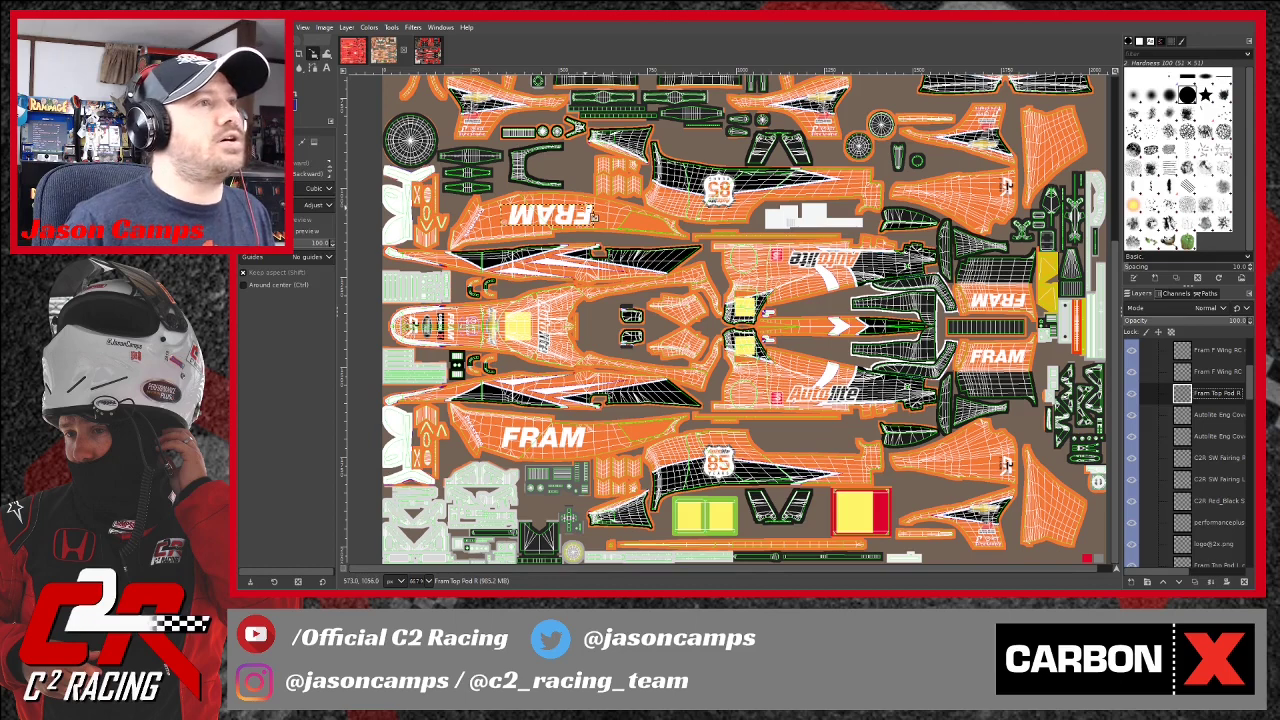
left_click(598, 214)
left_click_drag(607, 209, 597, 202)
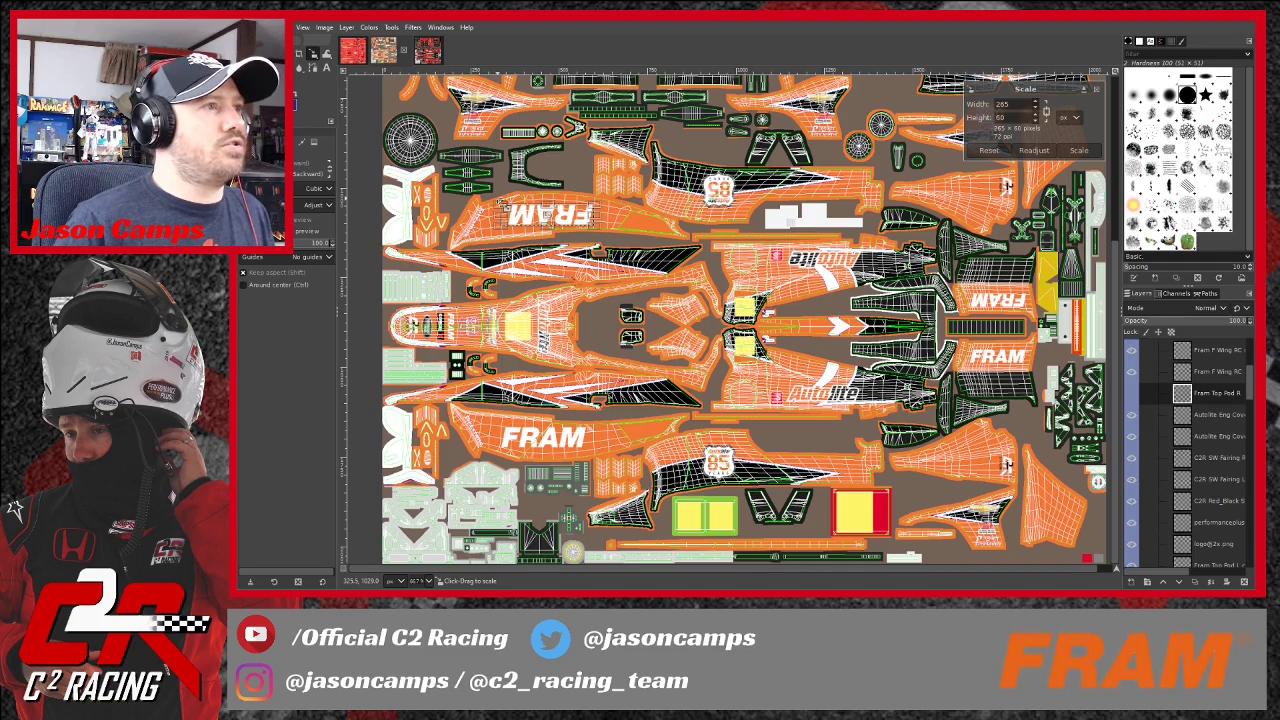
left_click_drag(498, 203, 493, 203)
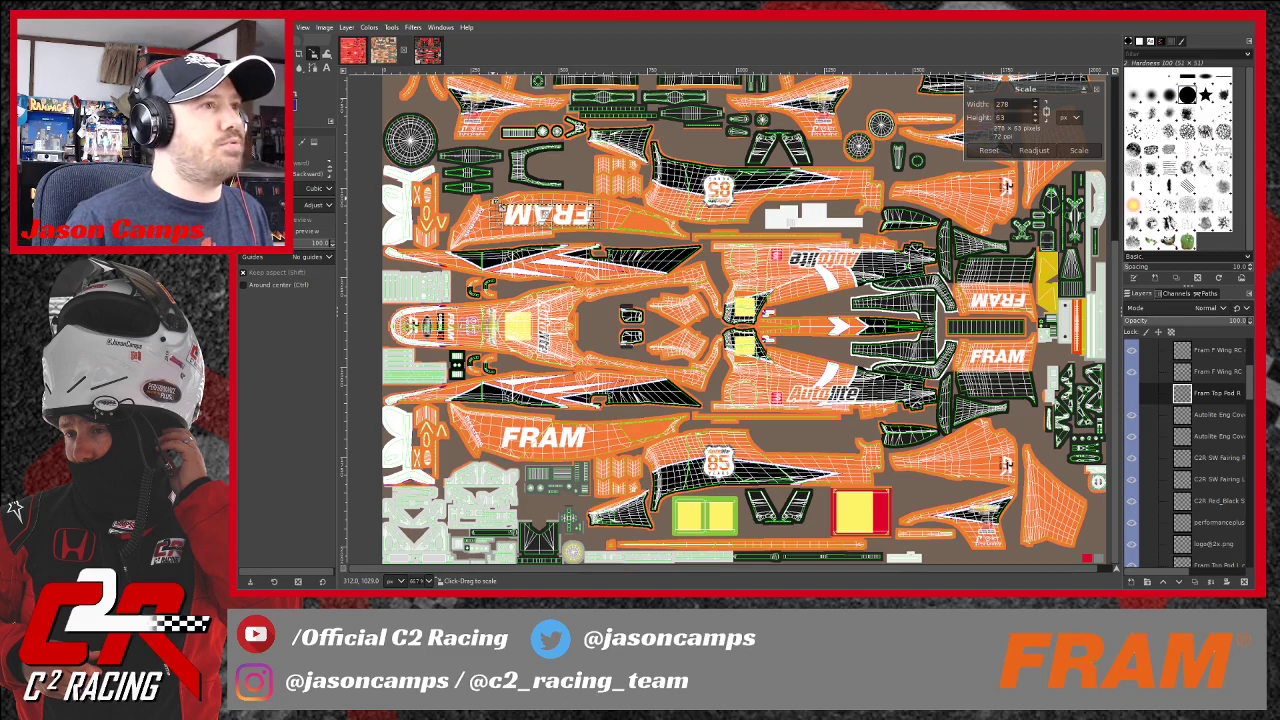
left_click_drag(494, 202, 496, 203)
left_click_drag(595, 203, 597, 203)
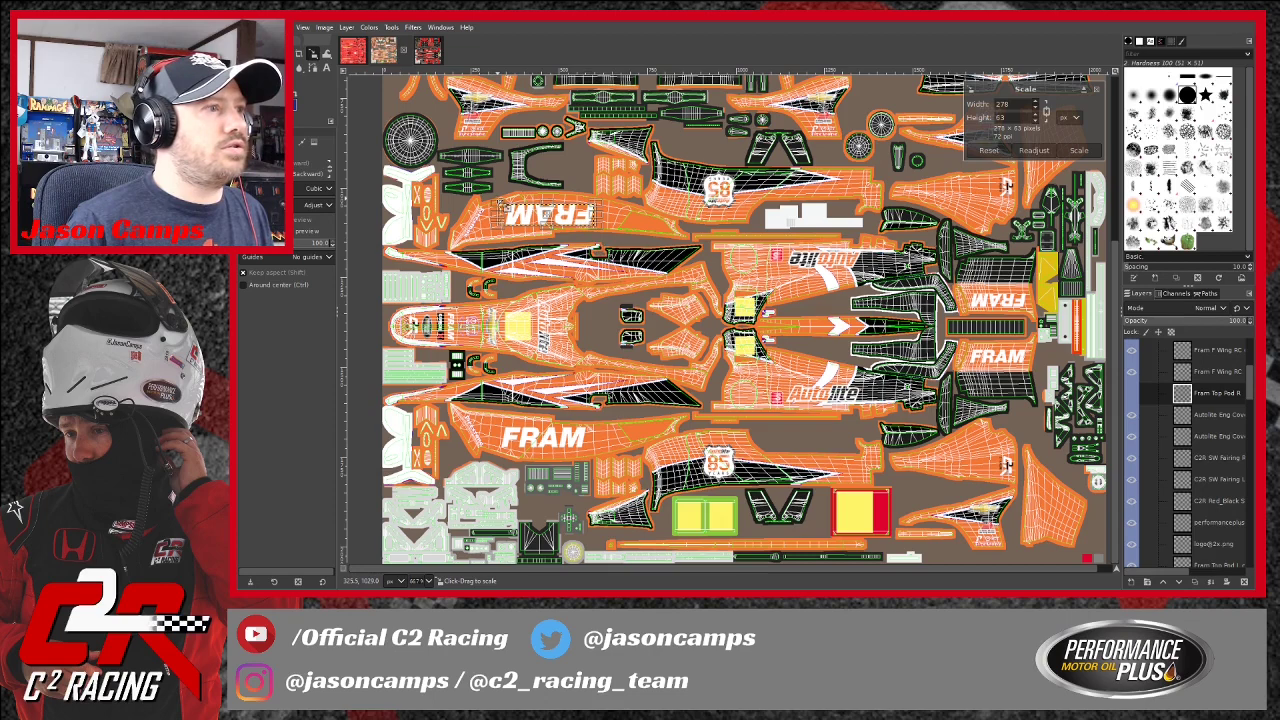
left_click_drag(500, 203, 496, 203)
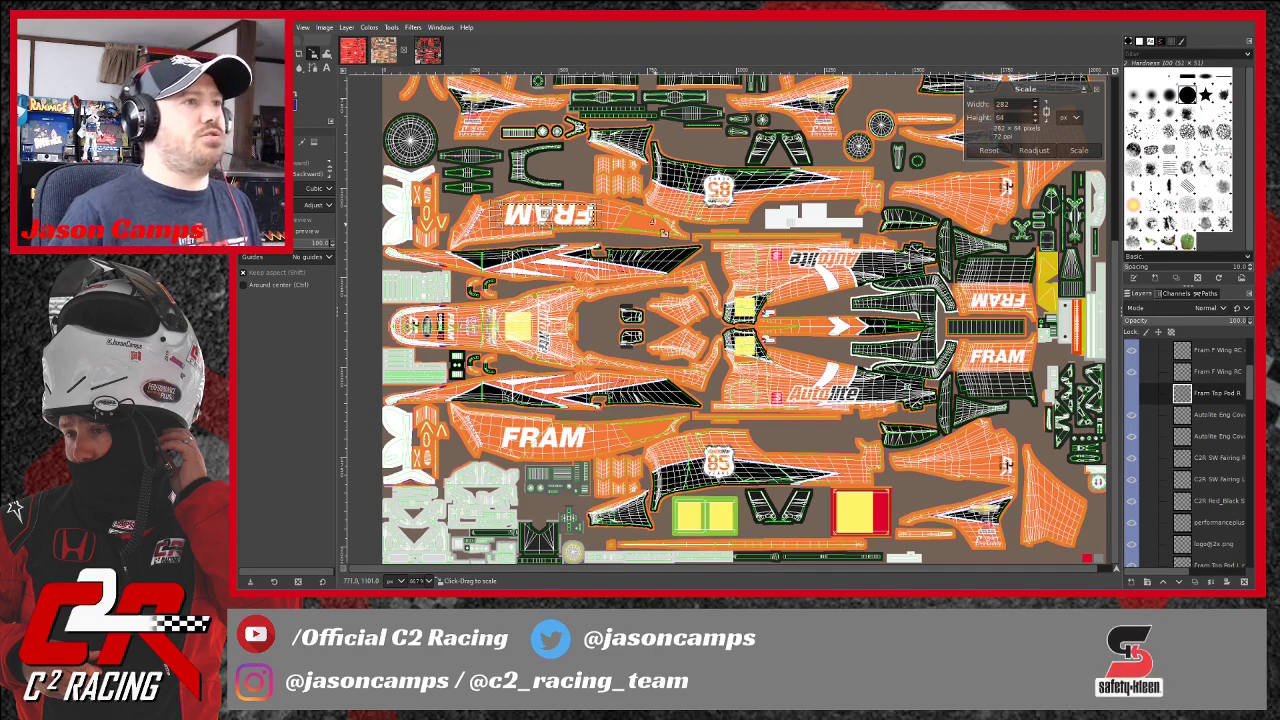
left_click(1079, 150)
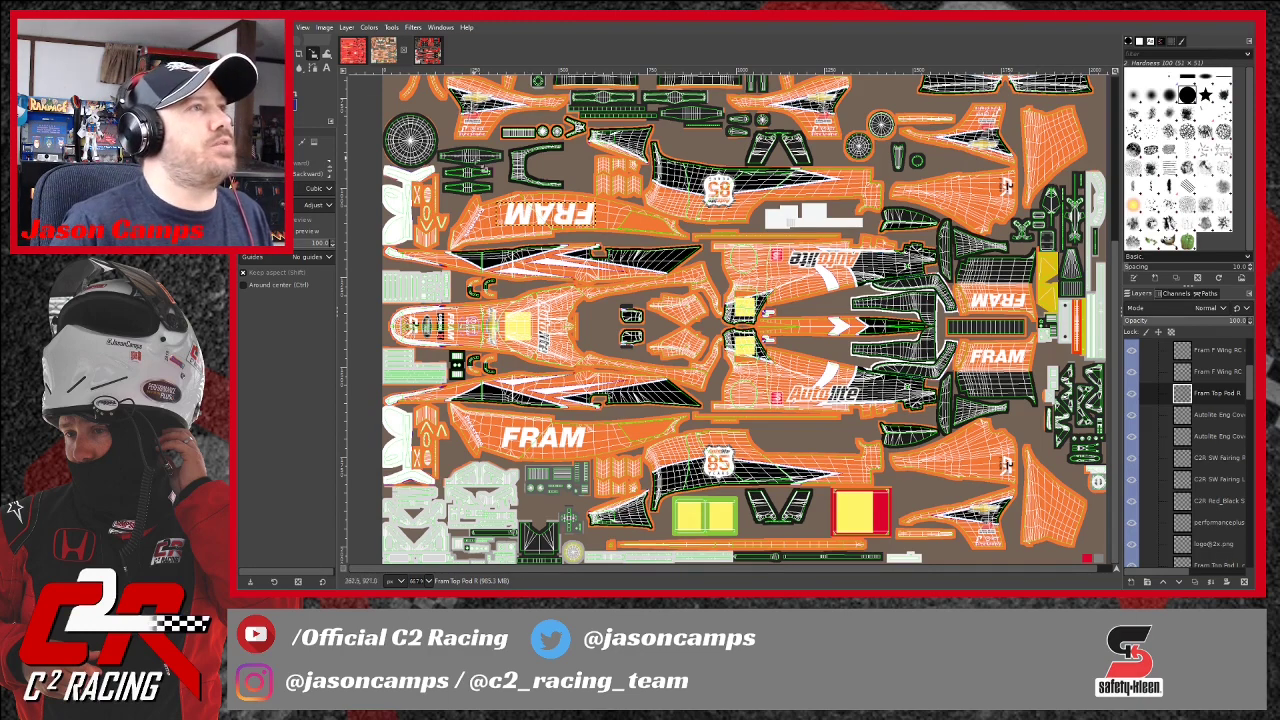
Scale the Fram Top Pod R logo slightly down to about 279 × 64 px.
left_click(505, 205)
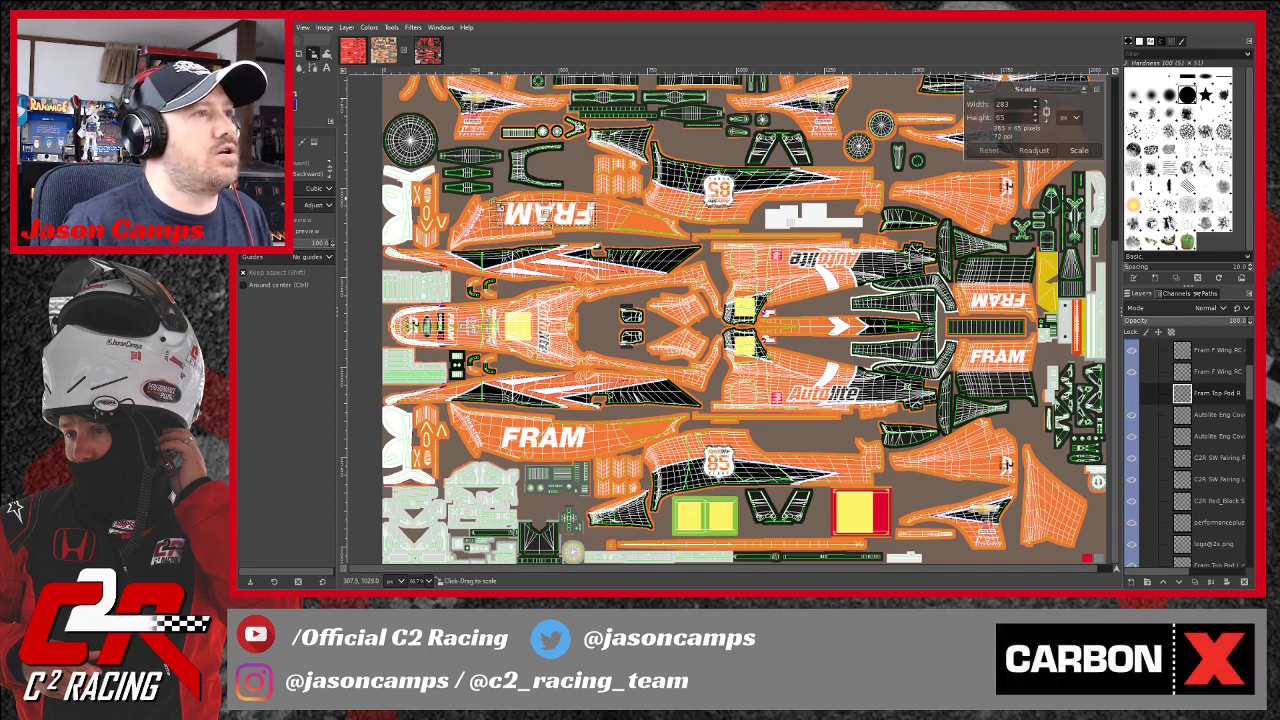
left_click_drag(492, 198, 494, 199)
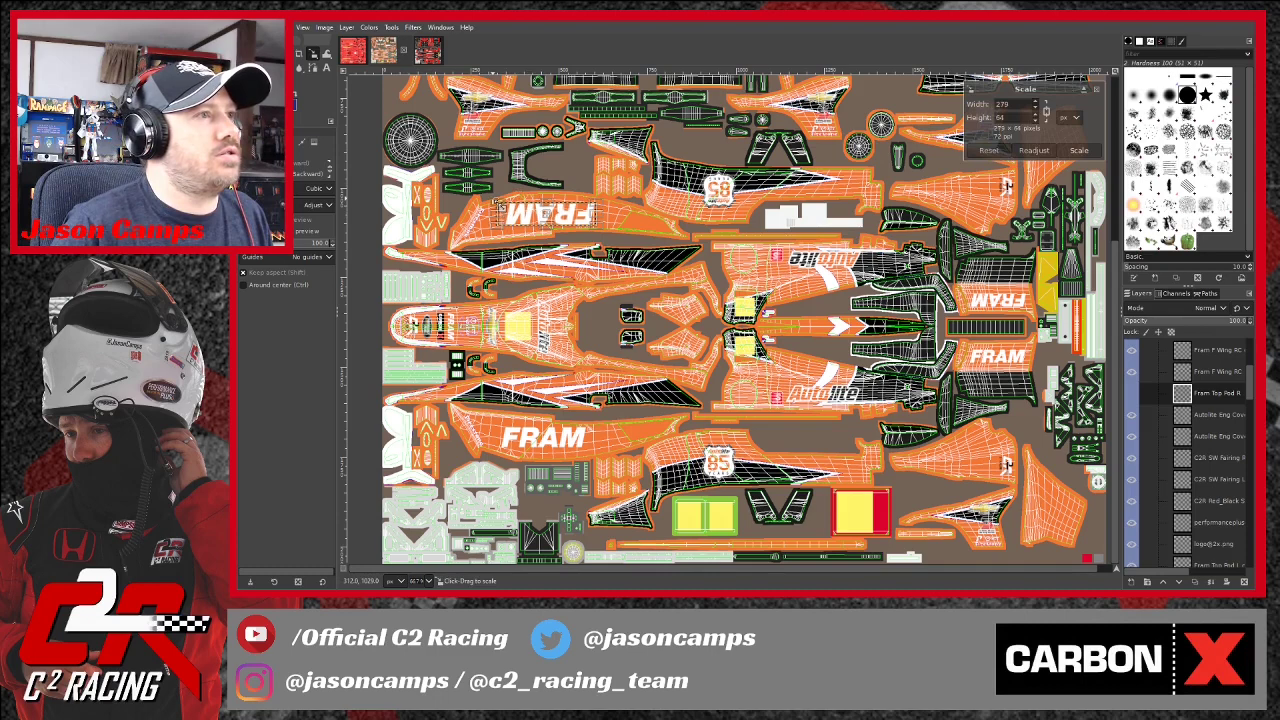
left_click(1079, 150)
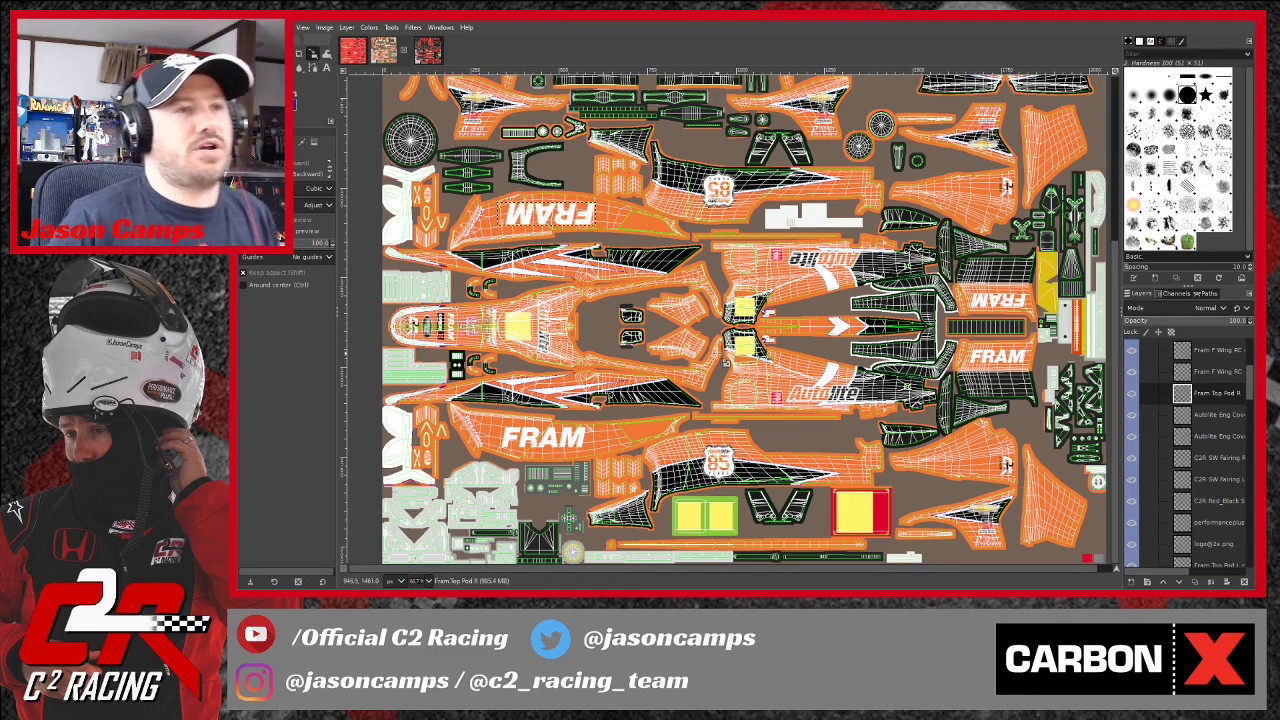
Try to scale the Autolite logo on the left engine cover up to about 235 px wide.
left_click(1219, 437)
left_click(832, 398)
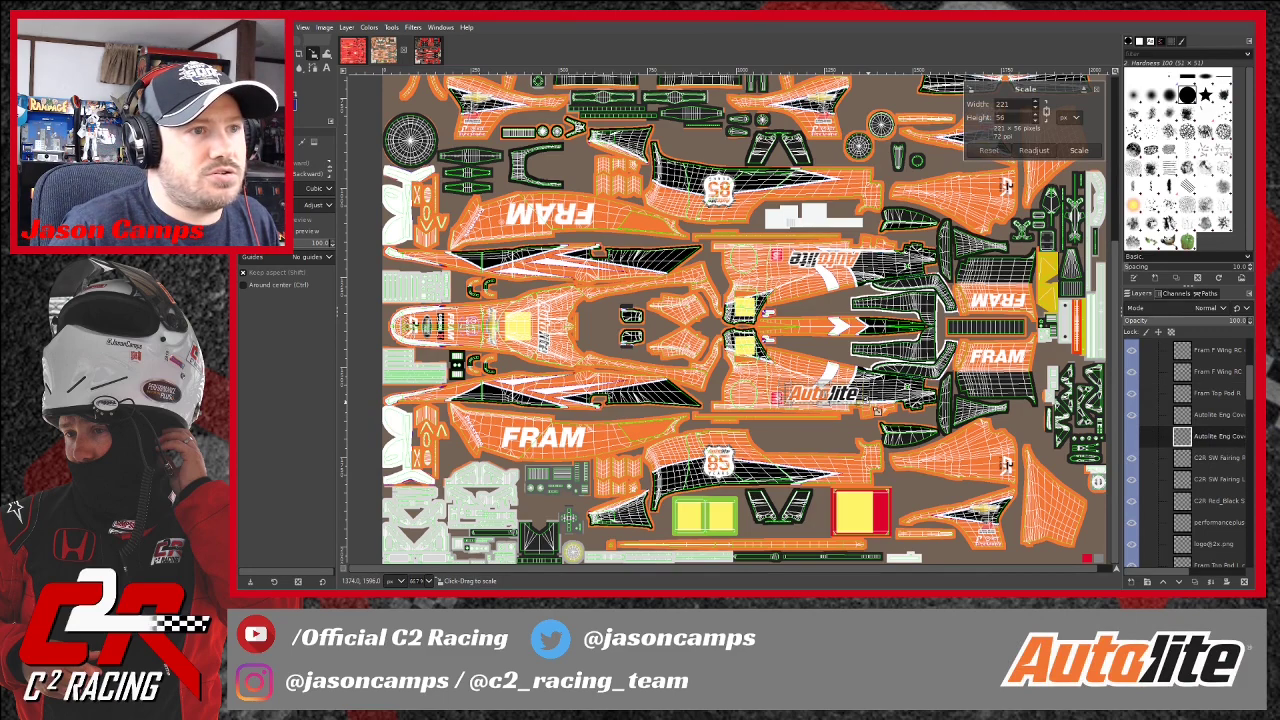
left_click_drag(879, 410, 880, 386)
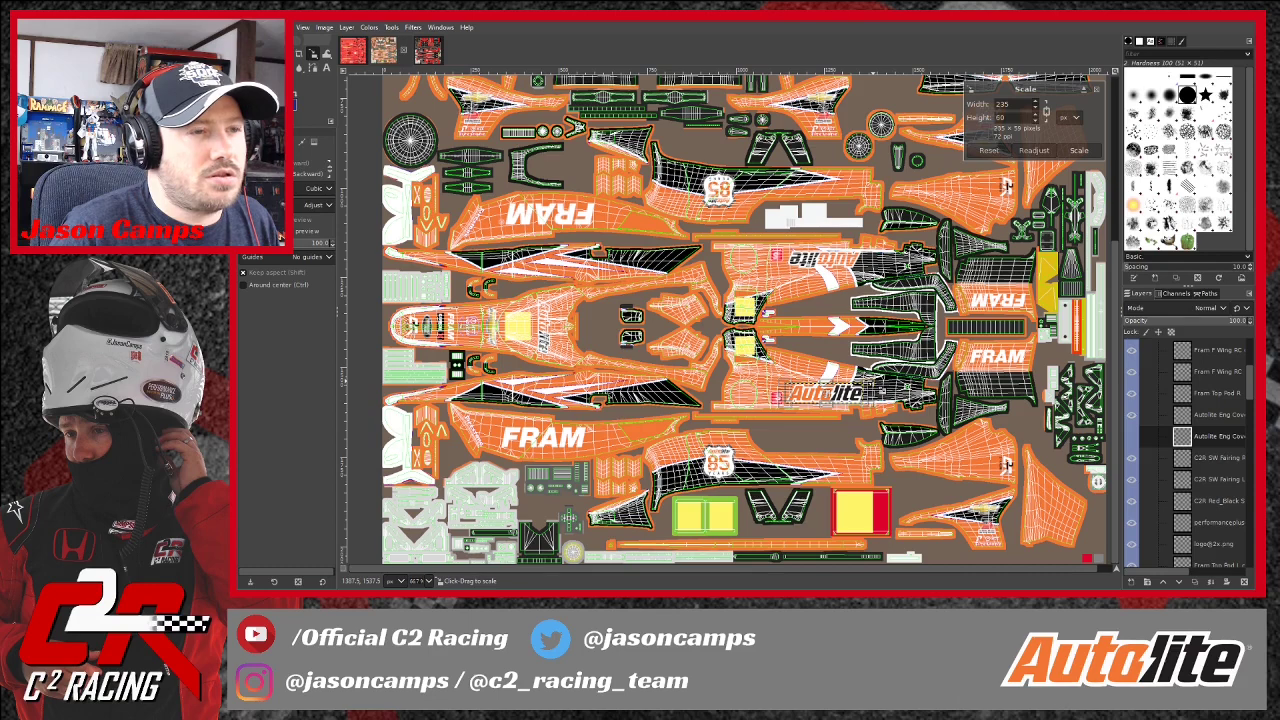
Scale the Autolite Eng Cover R logo up to about 234 × 59 px.
left_click(1219, 416)
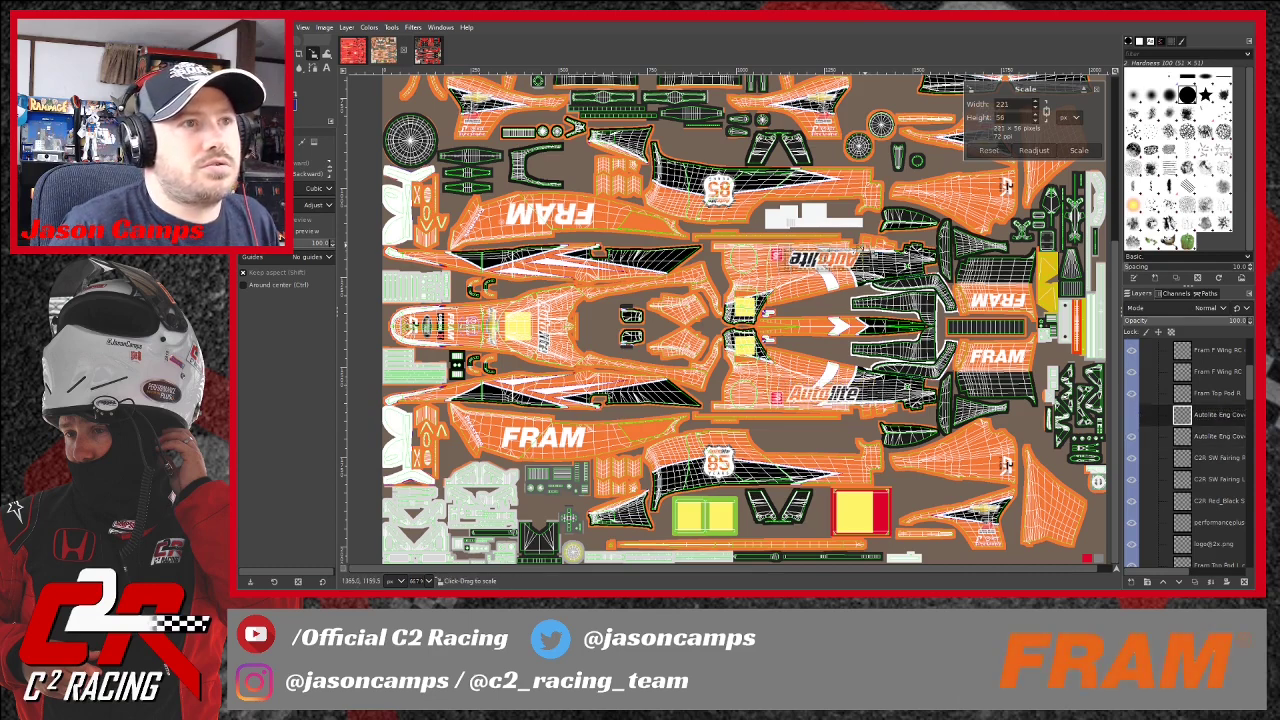
left_click_drag(866, 245, 868, 245)
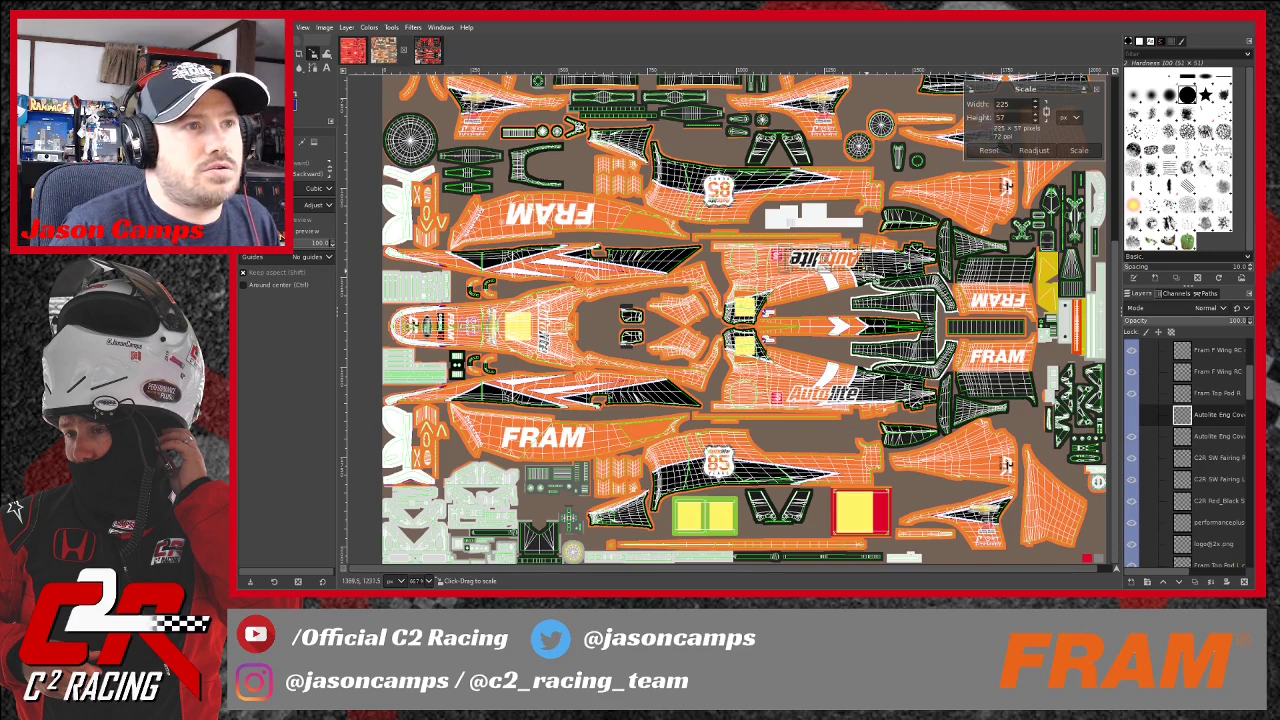
left_click_drag(868, 270, 884, 276)
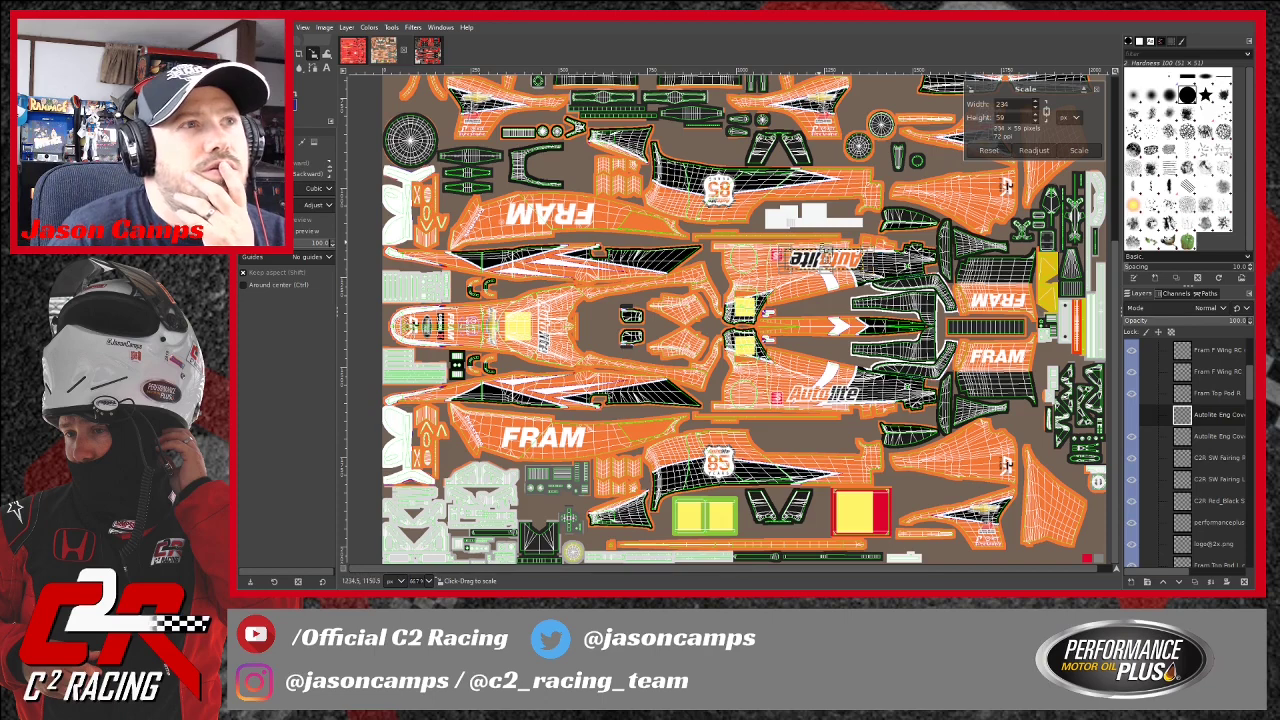
left_click(1087, 155)
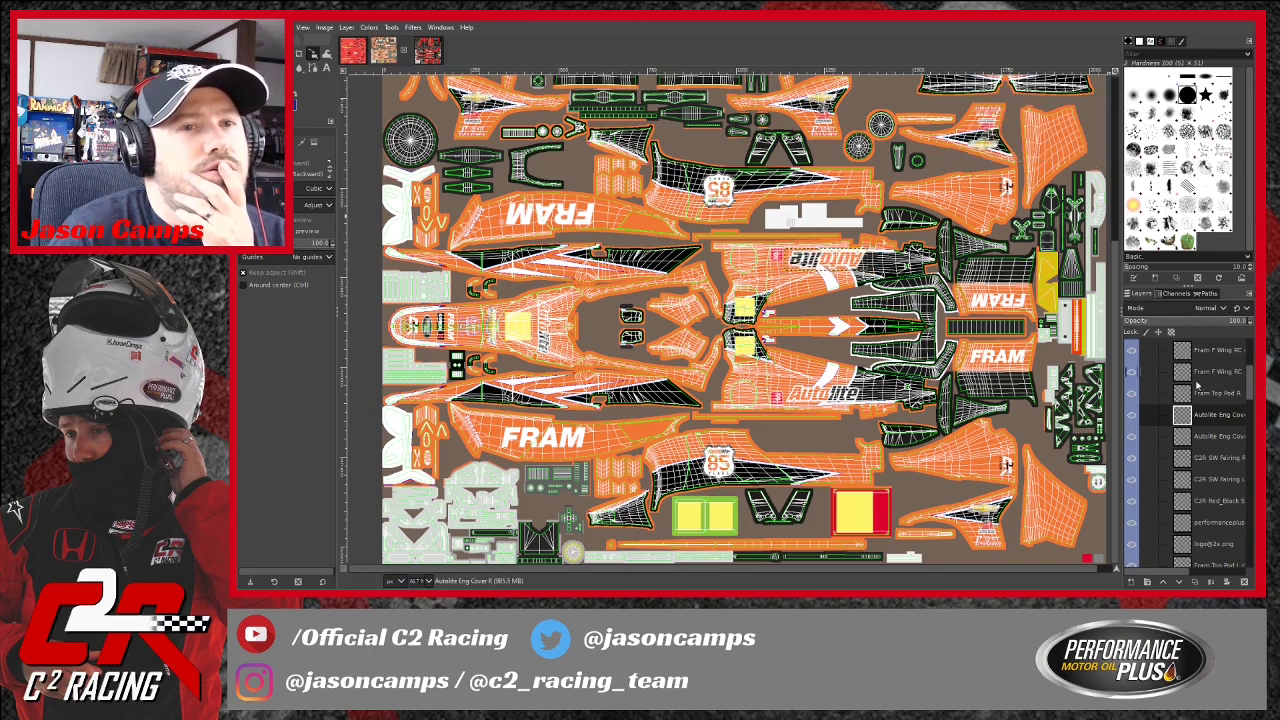
Scale the Autolite Eng Cover L logo up to about 232 × 59 px.
left_click(1220, 437)
left_click(842, 402)
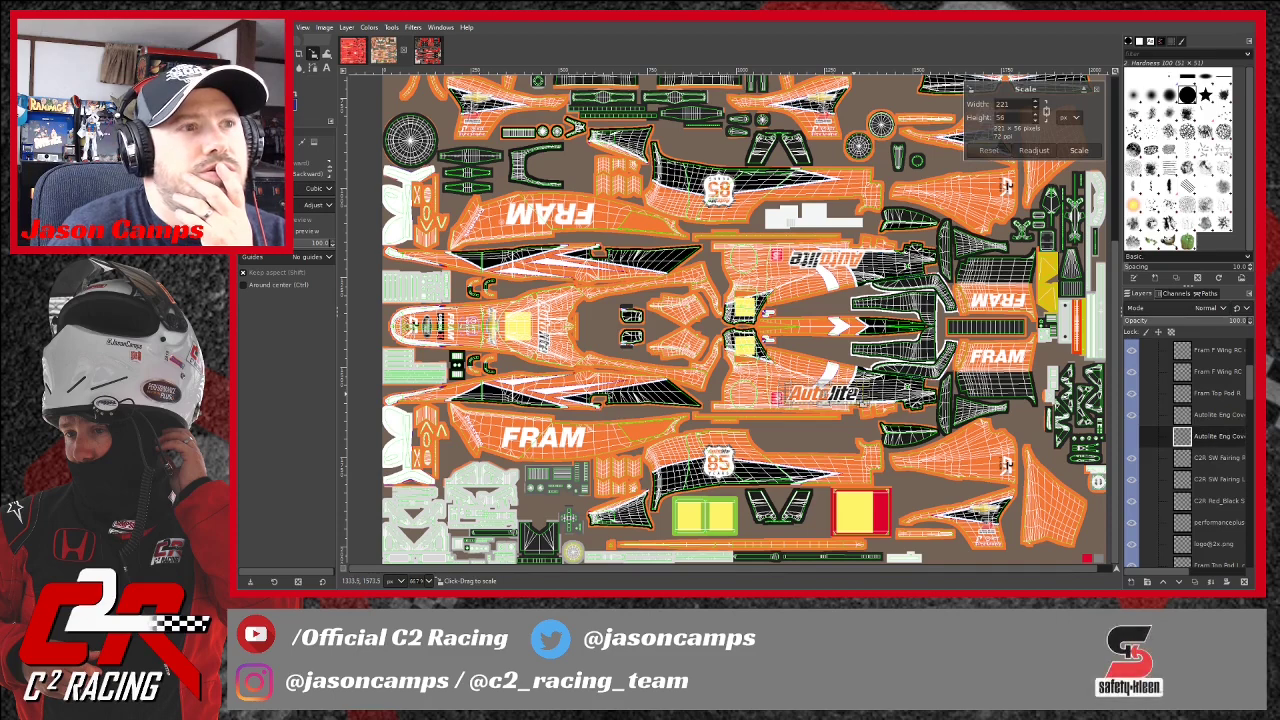
left_click_drag(867, 383, 871, 379)
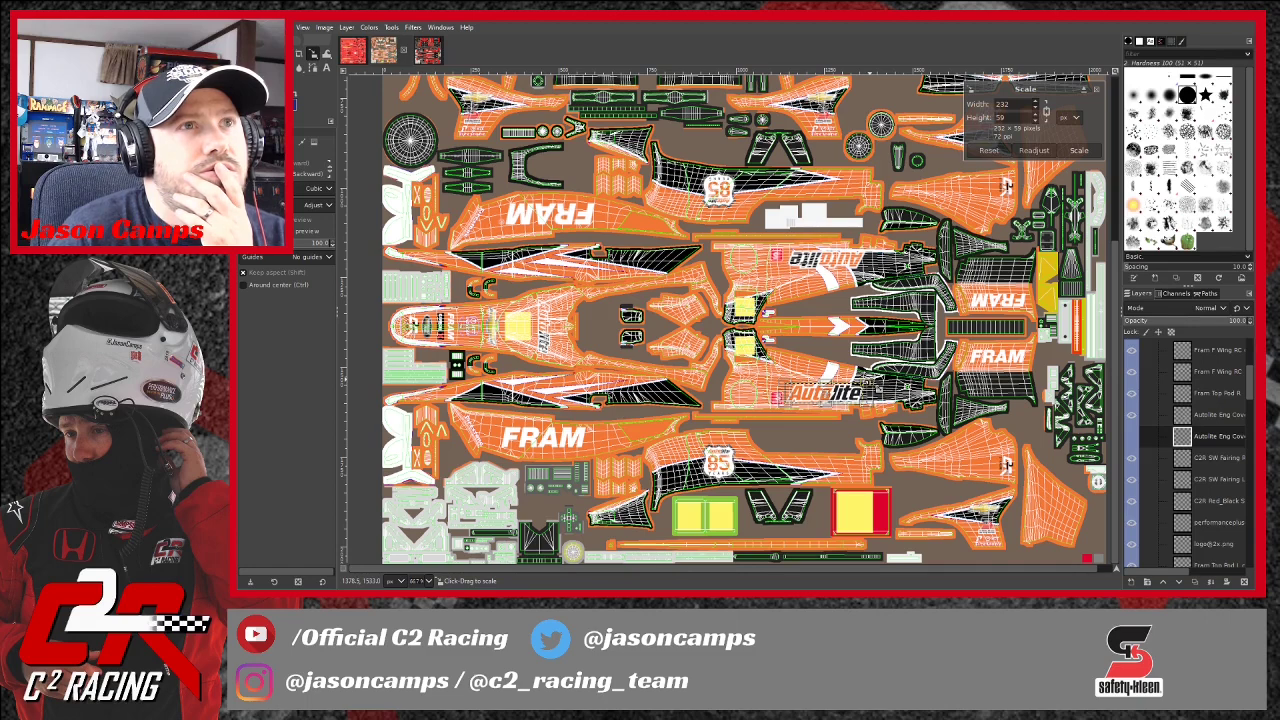
left_click_drag(871, 379, 873, 378)
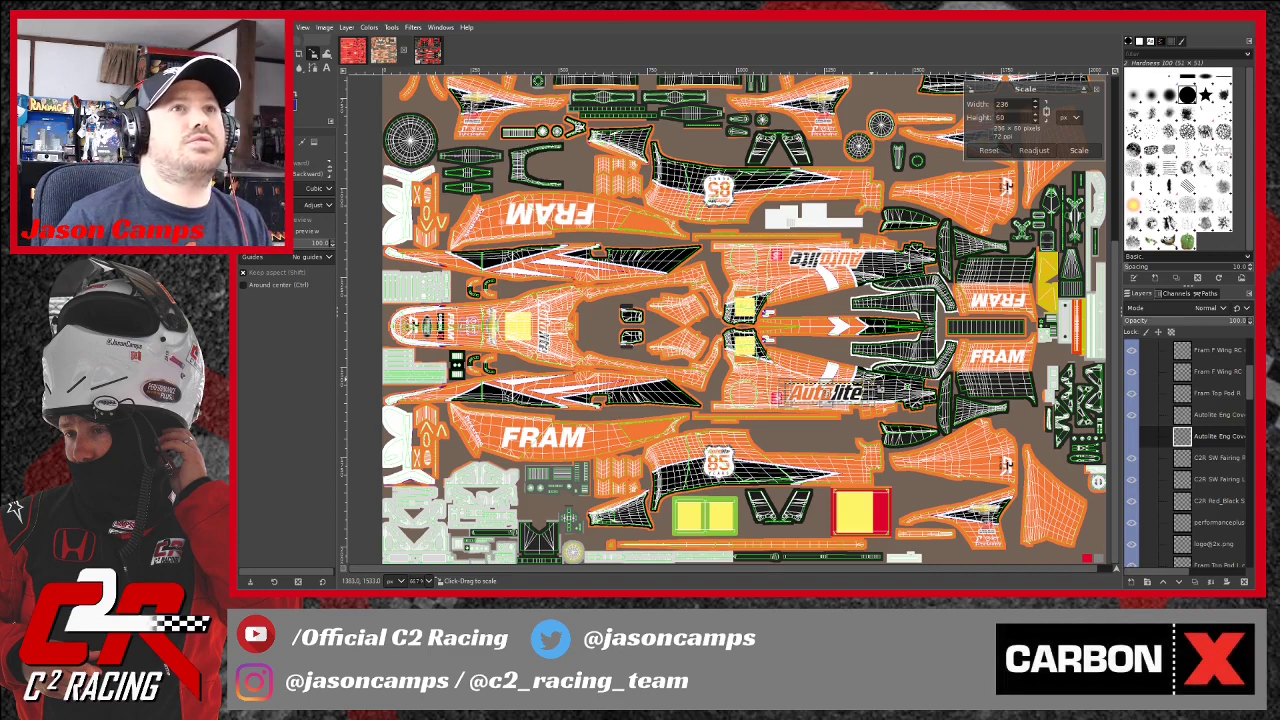
left_click_drag(873, 379, 871, 379)
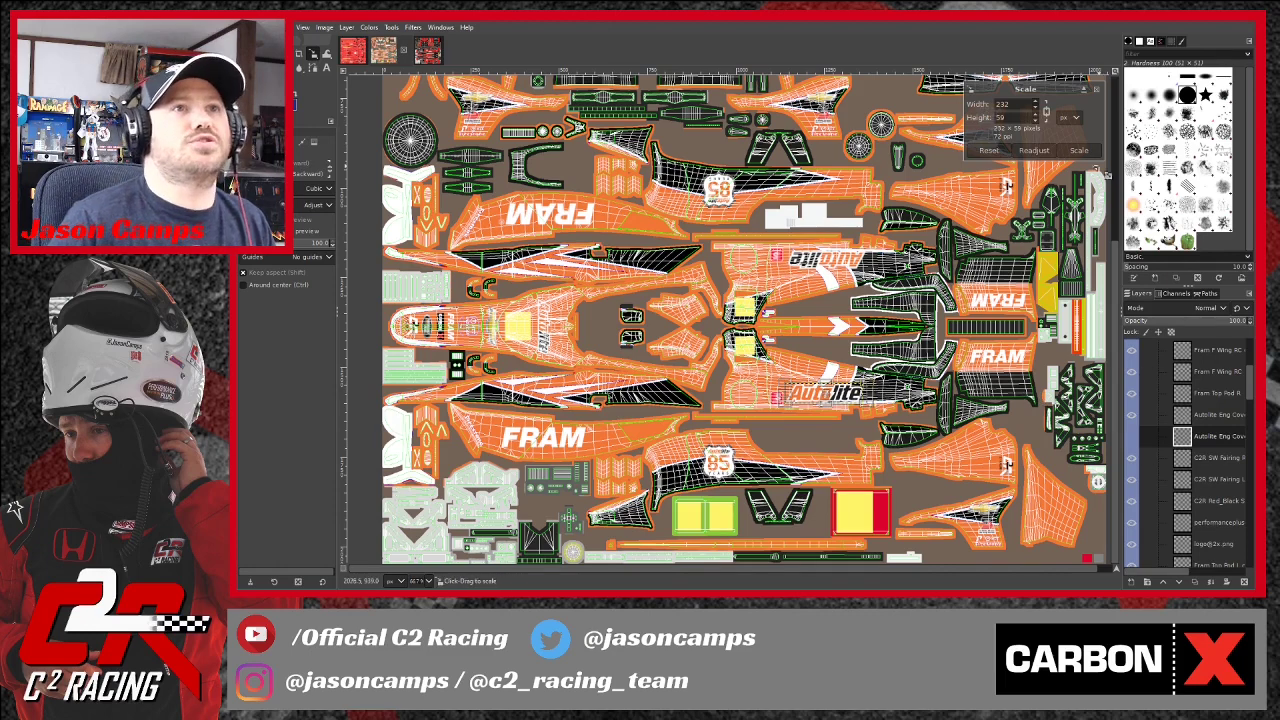
left_click(1079, 150)
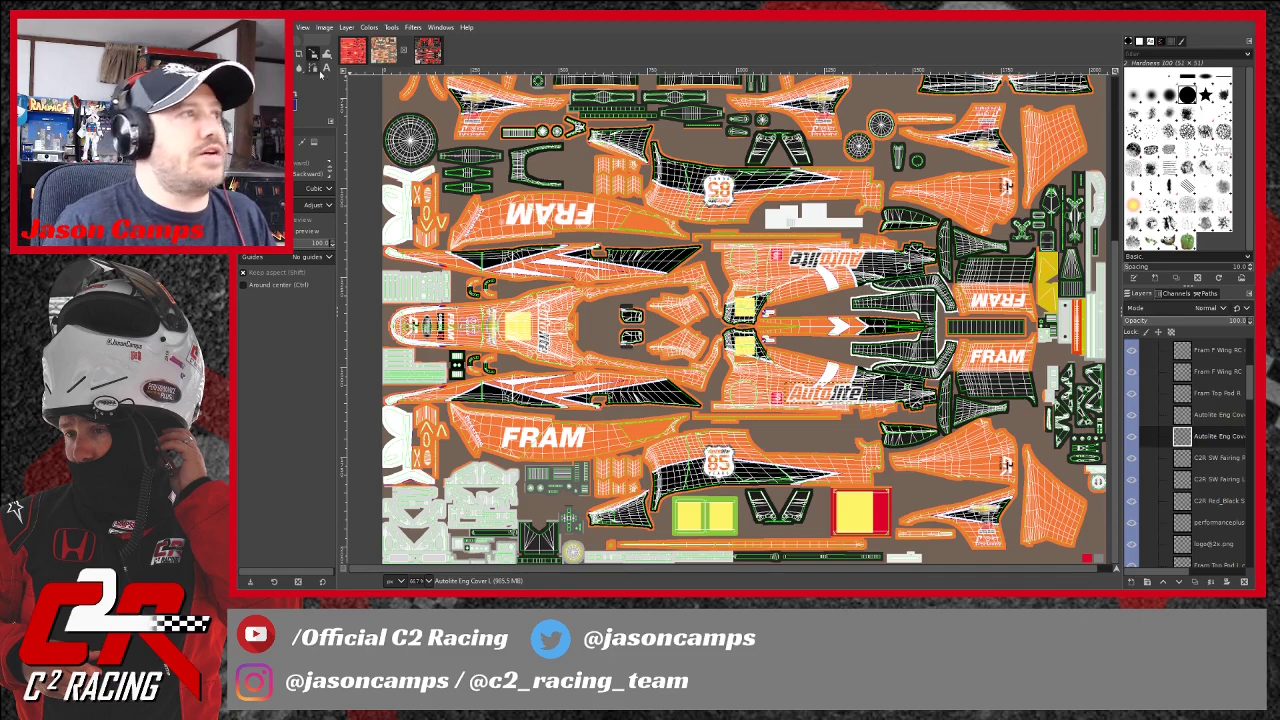
Nudge the Autolite Eng Cover L logo slightly on the engine cover and save the image.
left_click(243, 54)
left_click(822, 409)
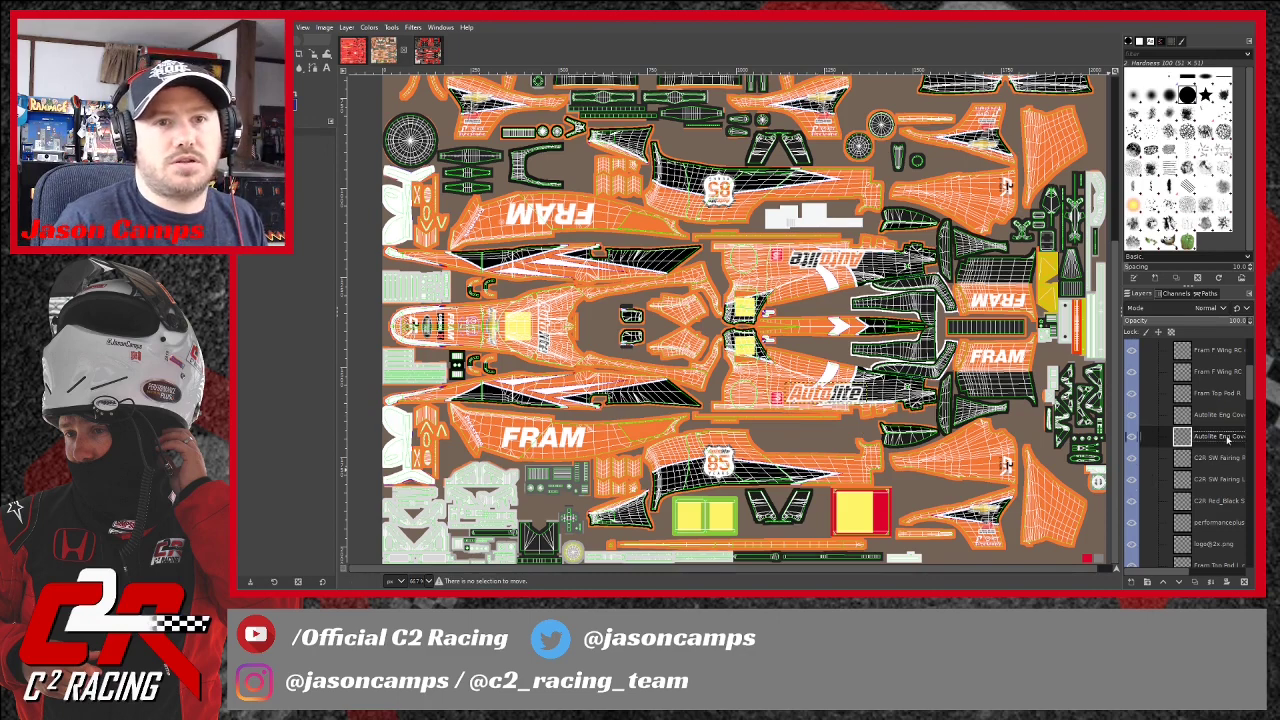
left_click(814, 400)
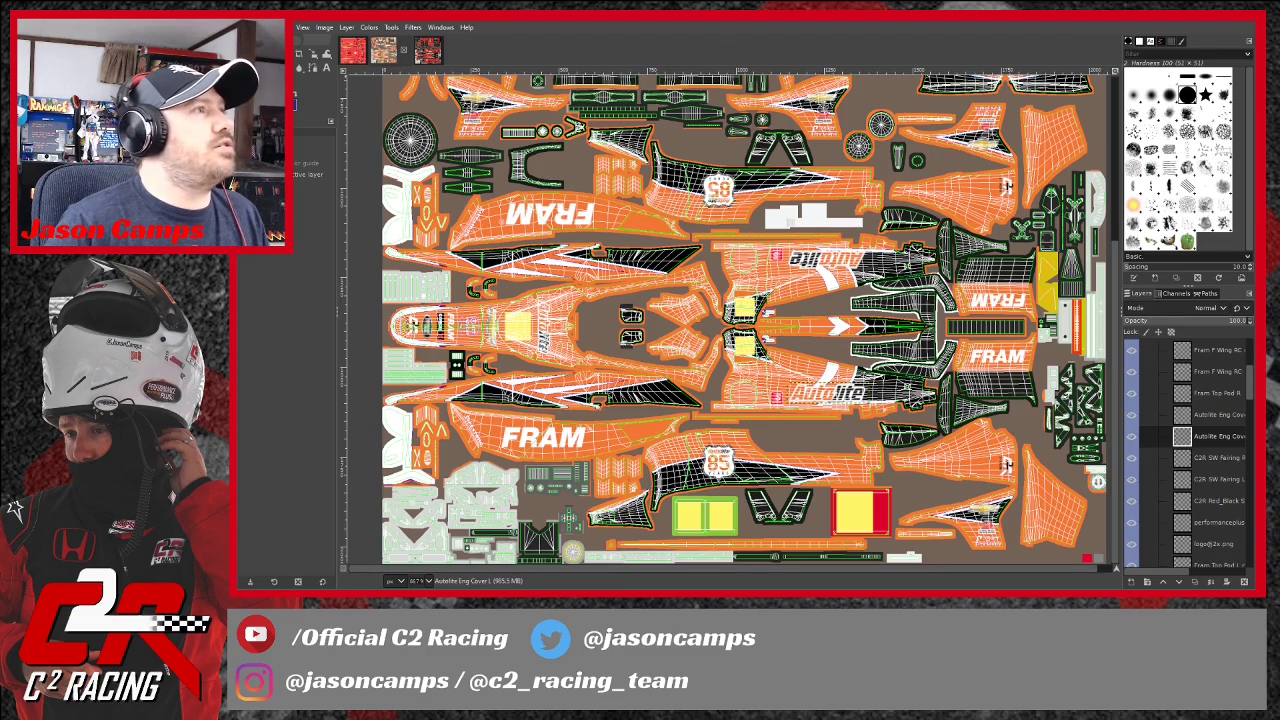
key("ctrl+s")
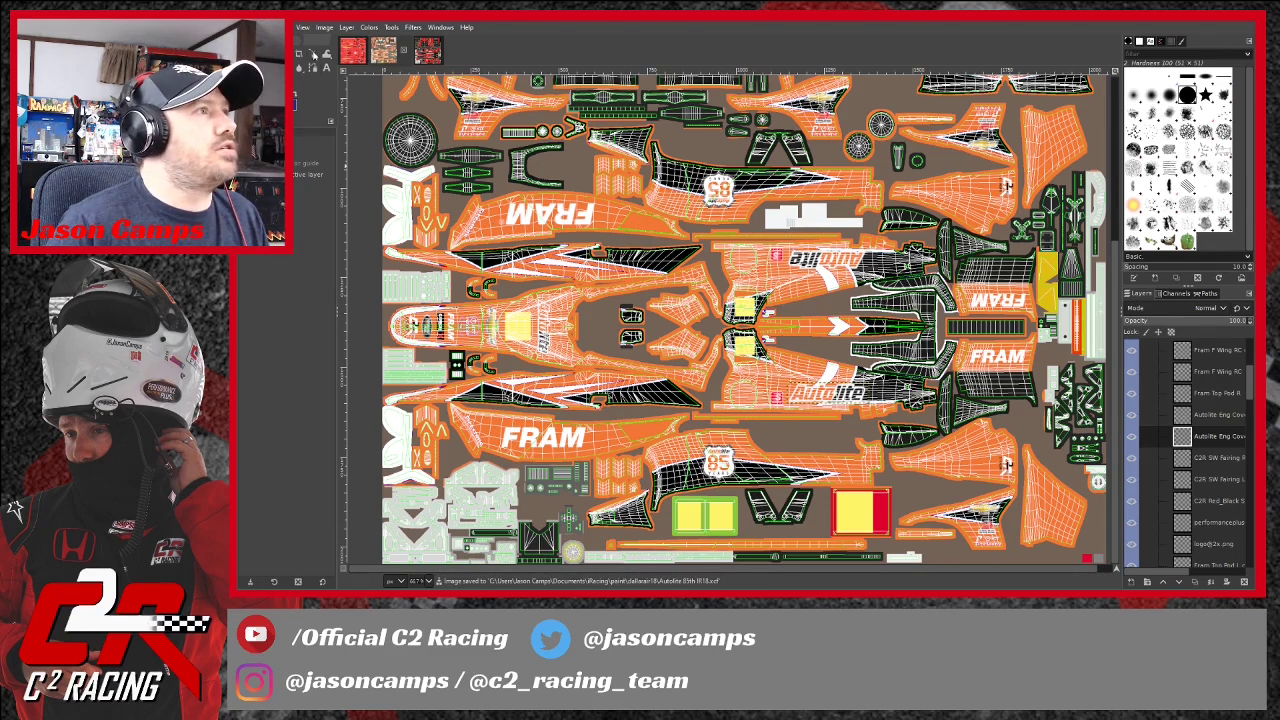
Scale the Autolite 85th R badge on the sidepod up to about 113 × 120 px.
scroll(1212, 522, "down", 8)
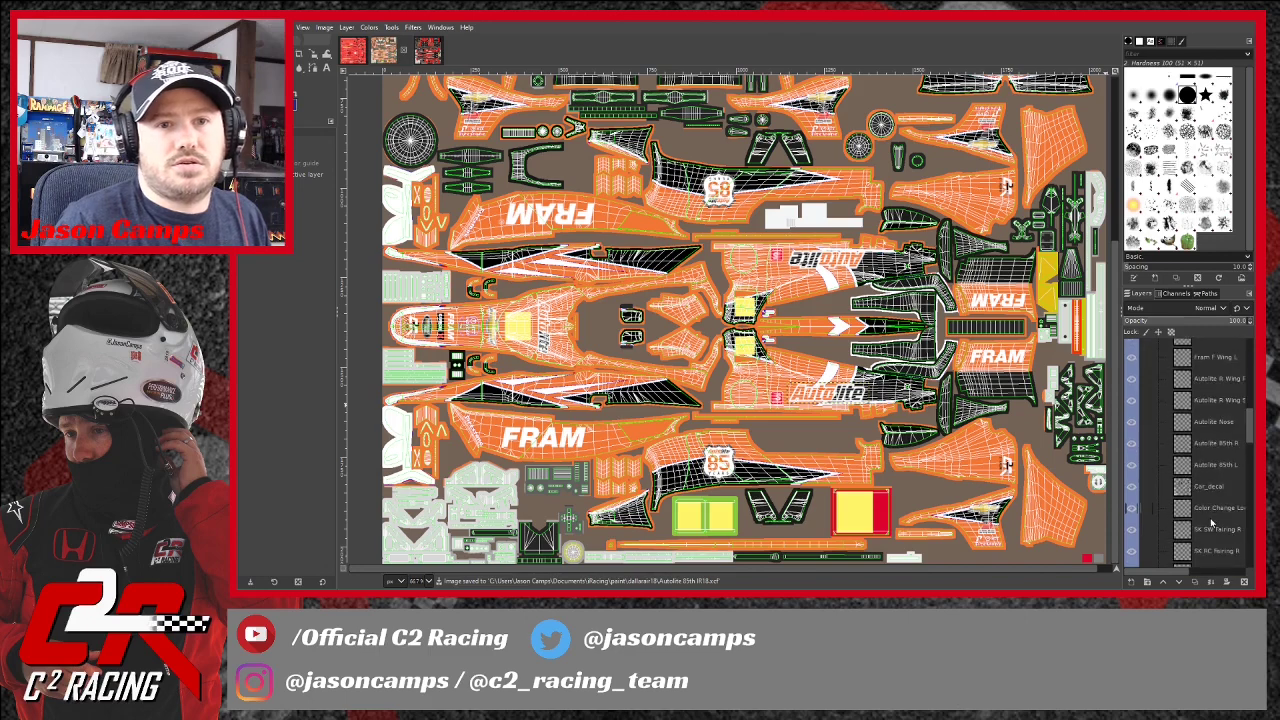
scroll(1212, 522, "down", 5)
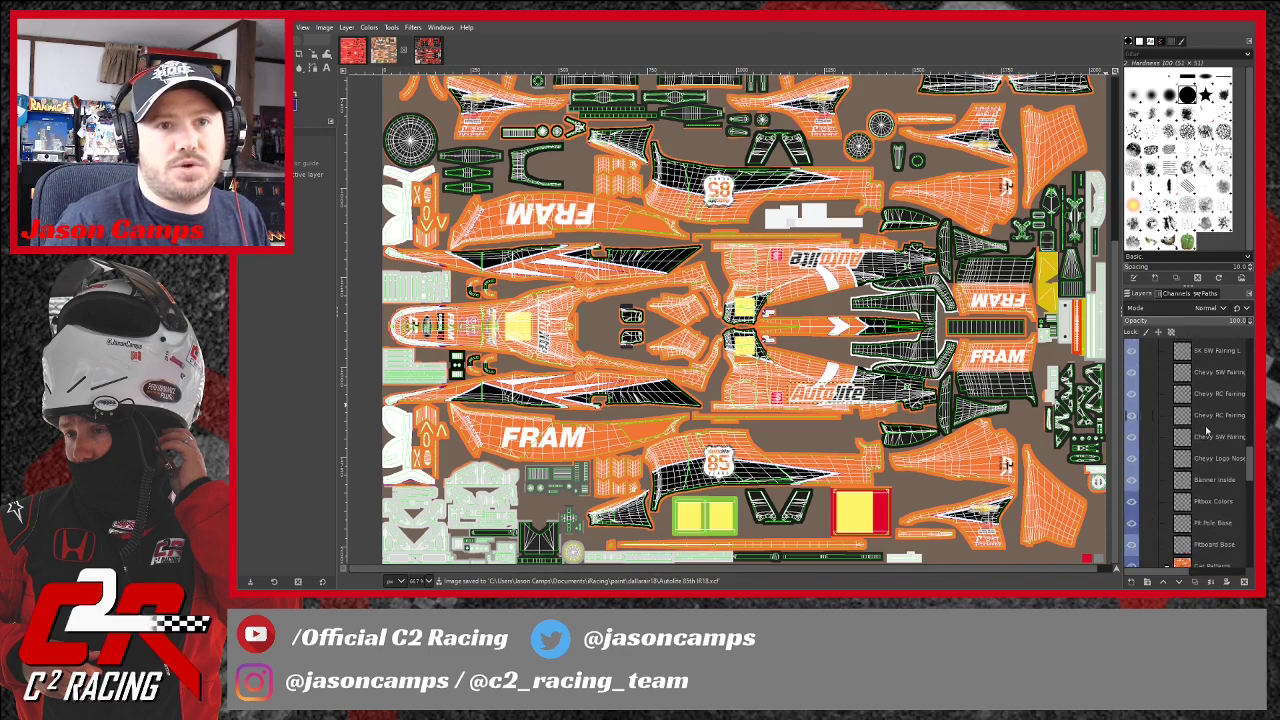
scroll(1217, 445, "up", 1)
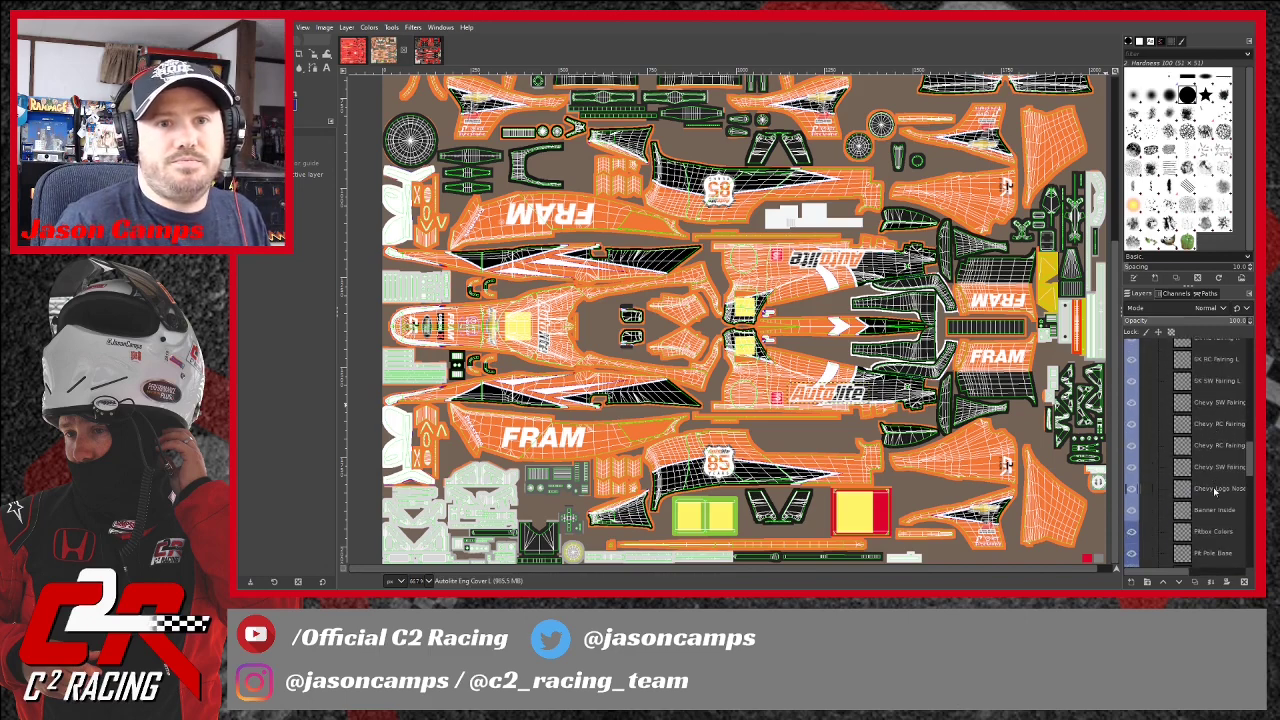
scroll(1215, 492, "up", 1)
scroll(1210, 420, "up", 5)
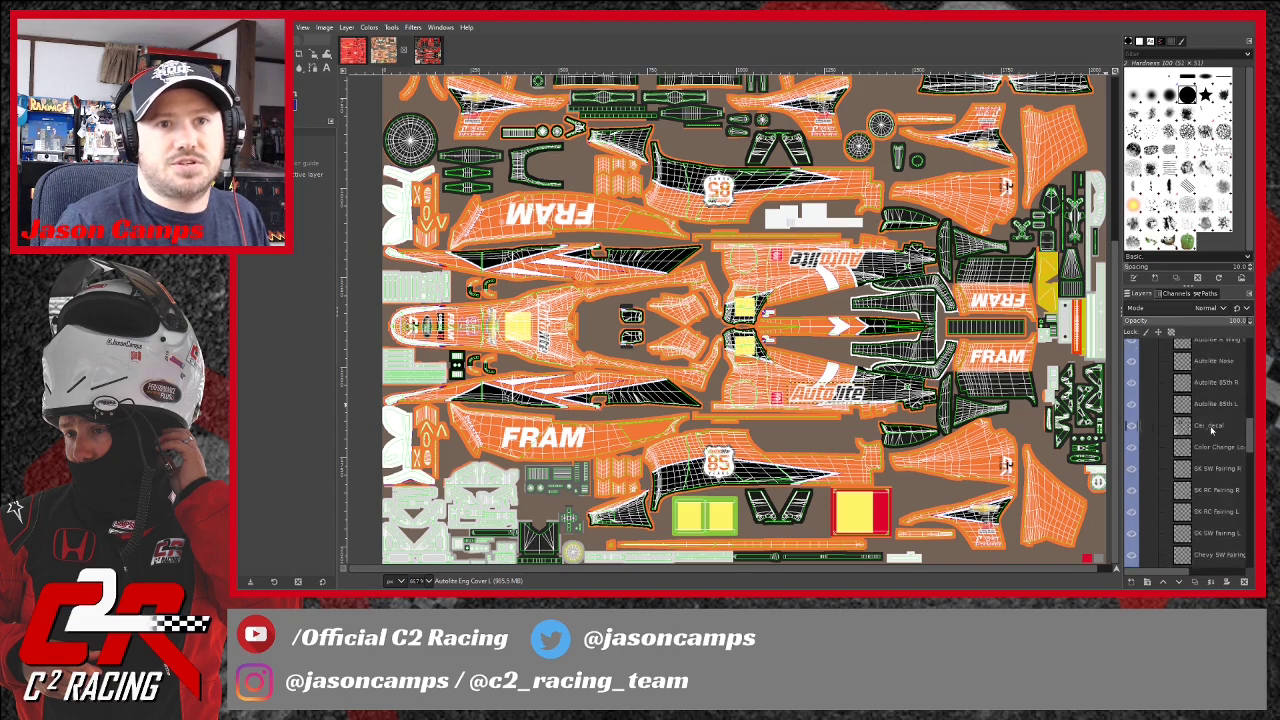
left_click(1215, 443)
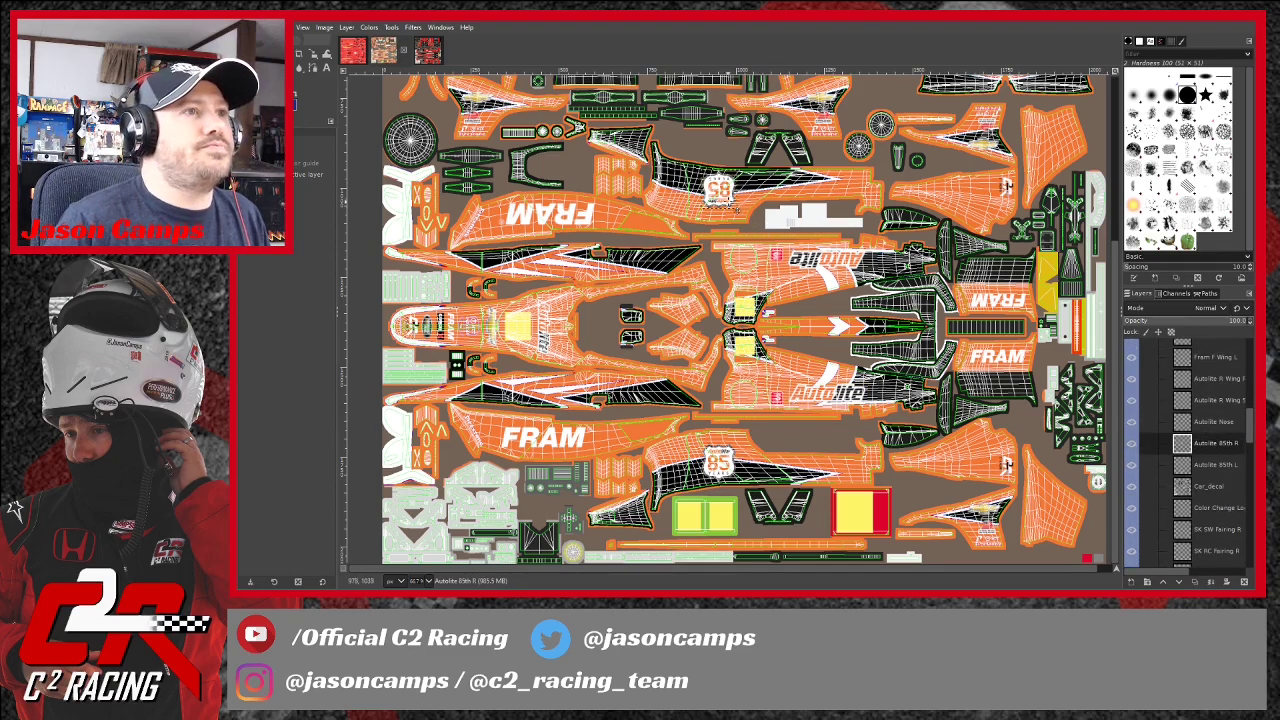
left_click(313, 53)
left_click(718, 190)
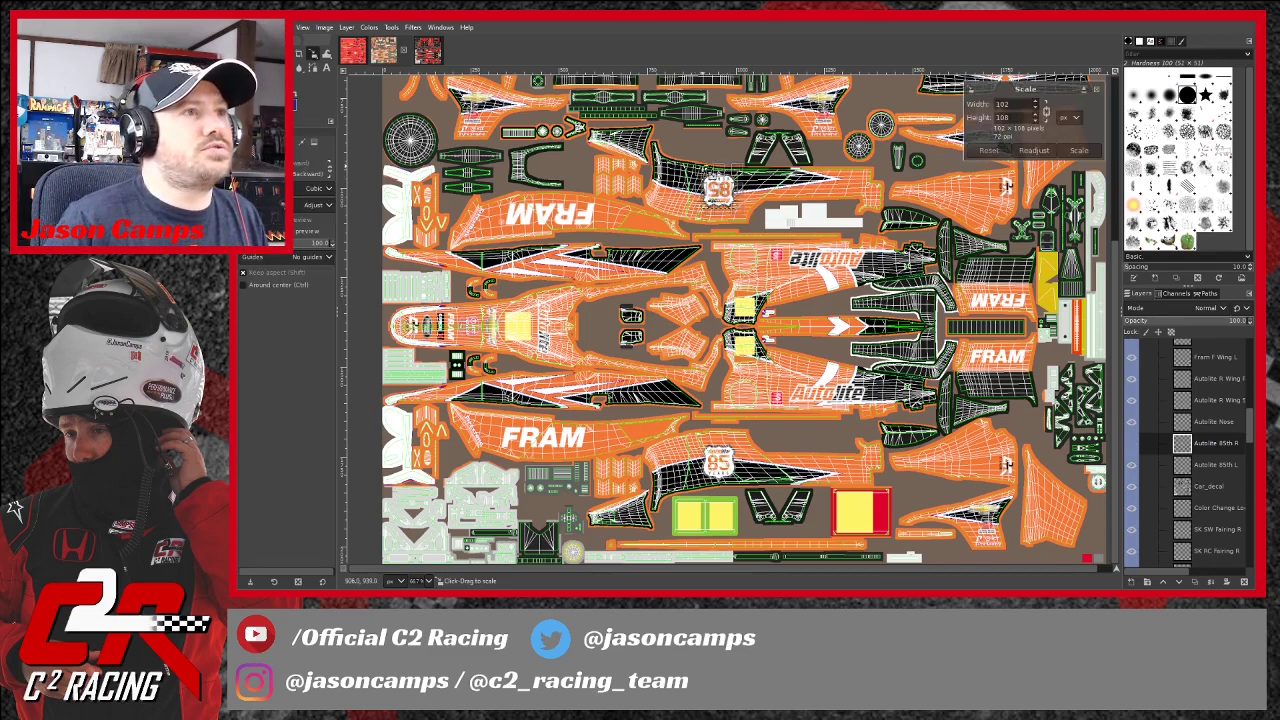
left_click_drag(729, 201, 732, 204)
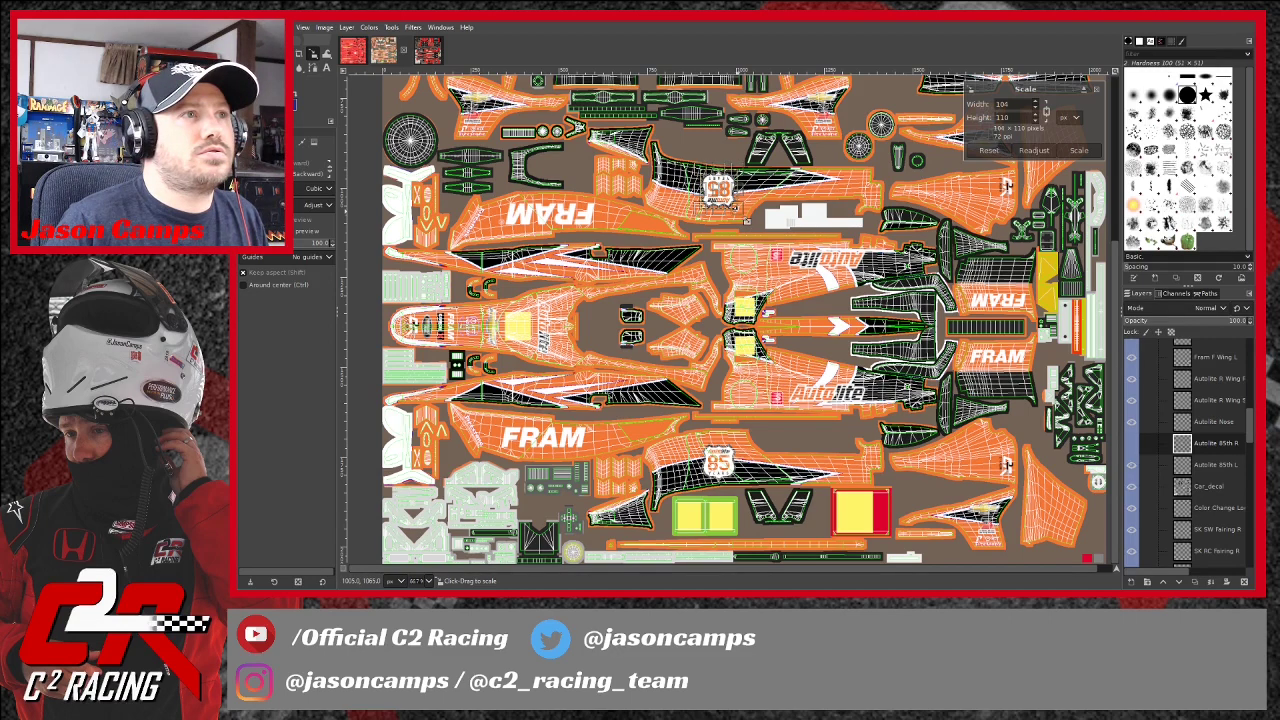
left_click_drag(745, 221, 748, 222)
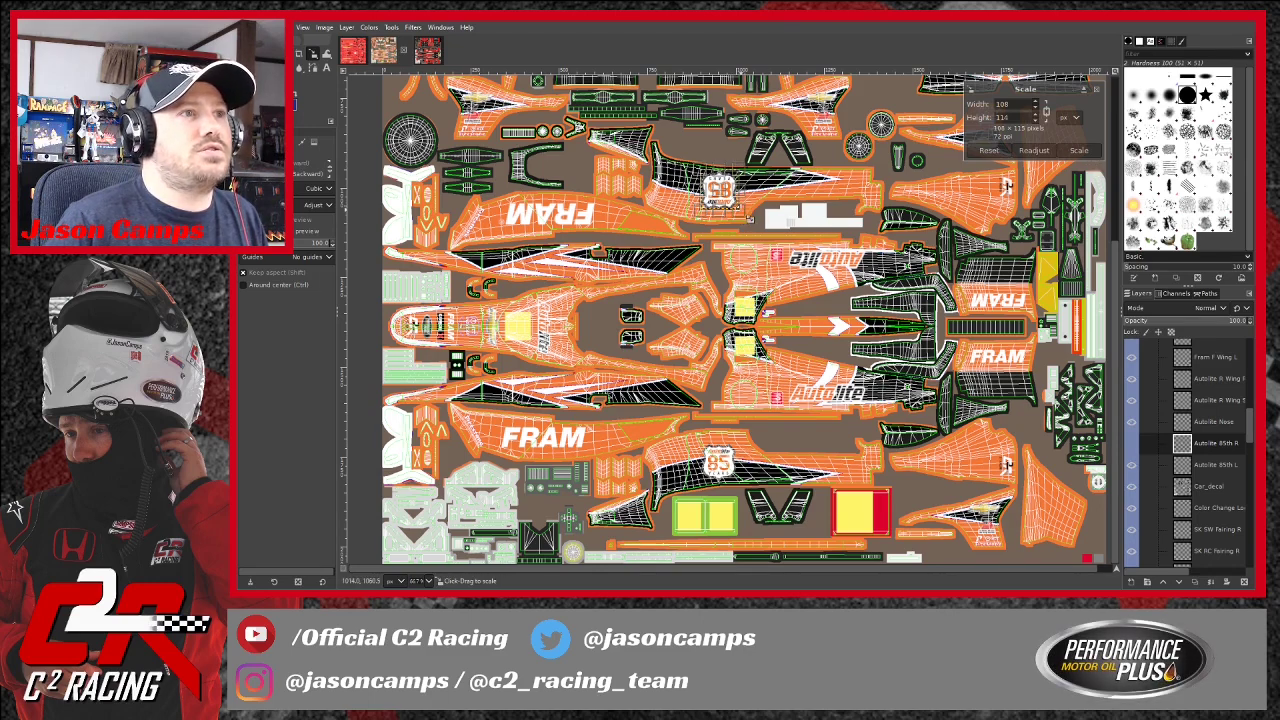
left_click_drag(748, 219, 752, 223)
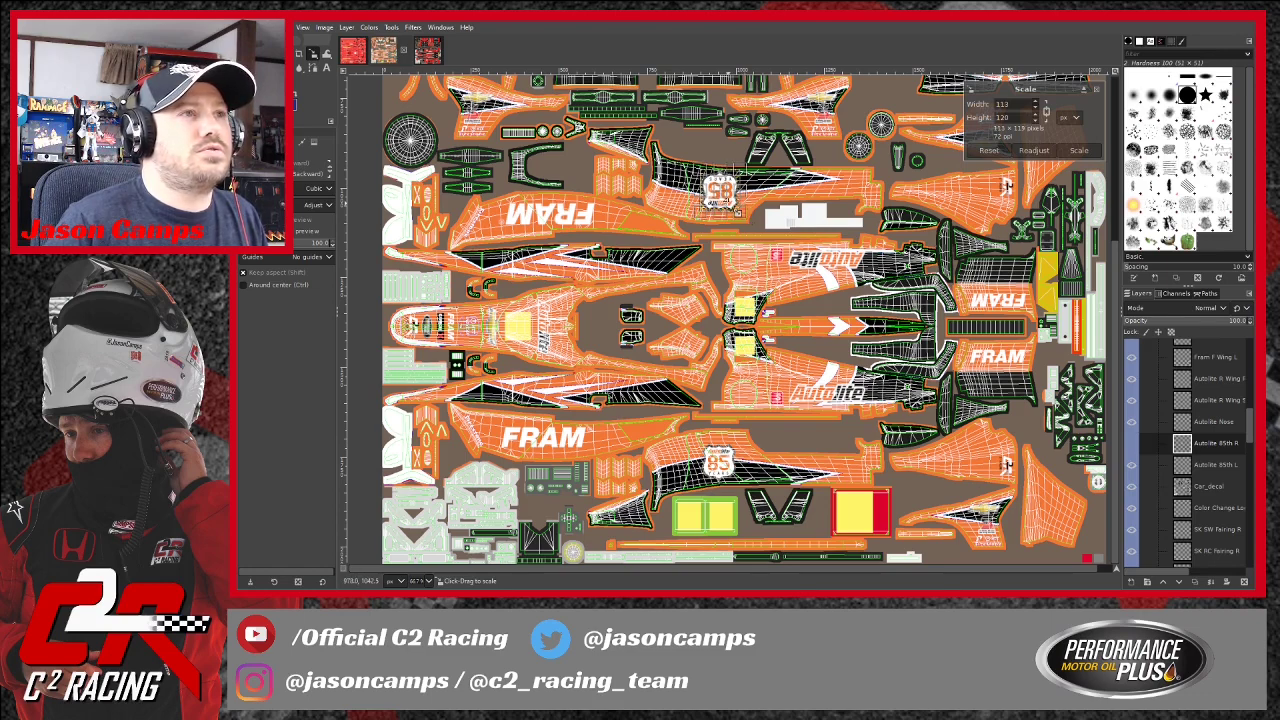
left_click(1079, 150)
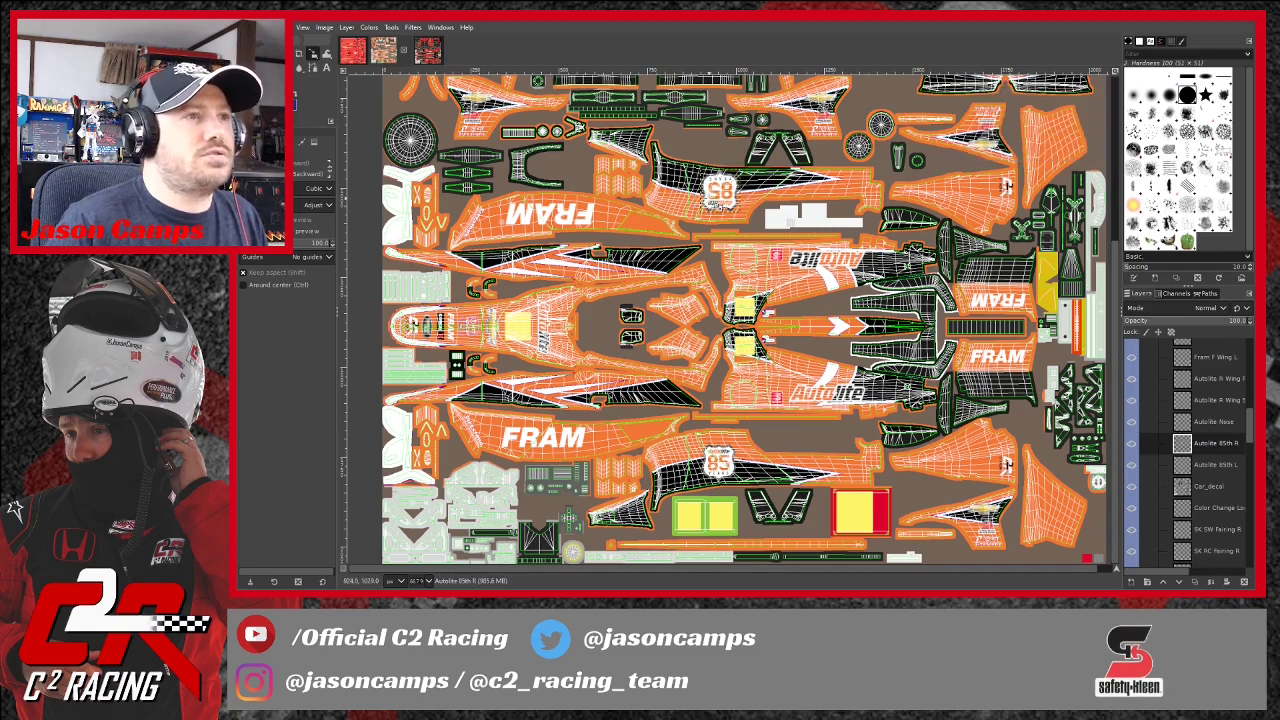
left_click(244, 54)
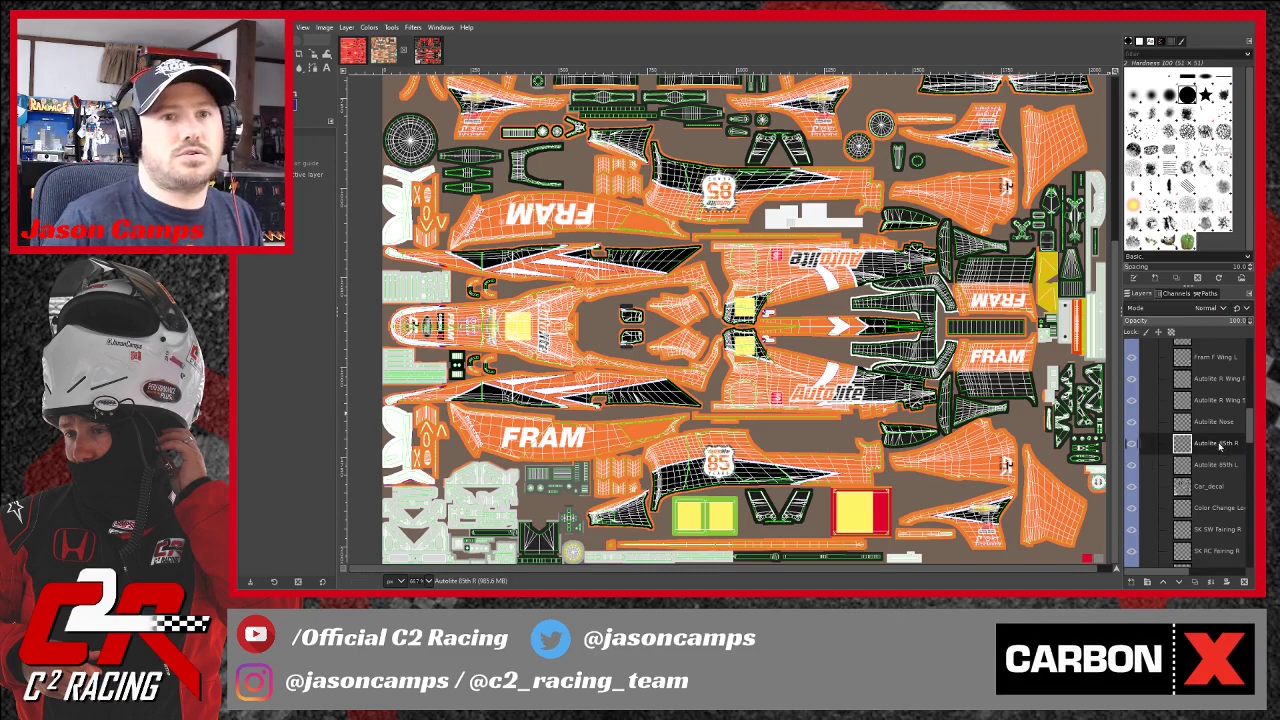
Scale the Autolite 85th L badge up to about 113 × 120 px and save the image.
left_click(1188, 465)
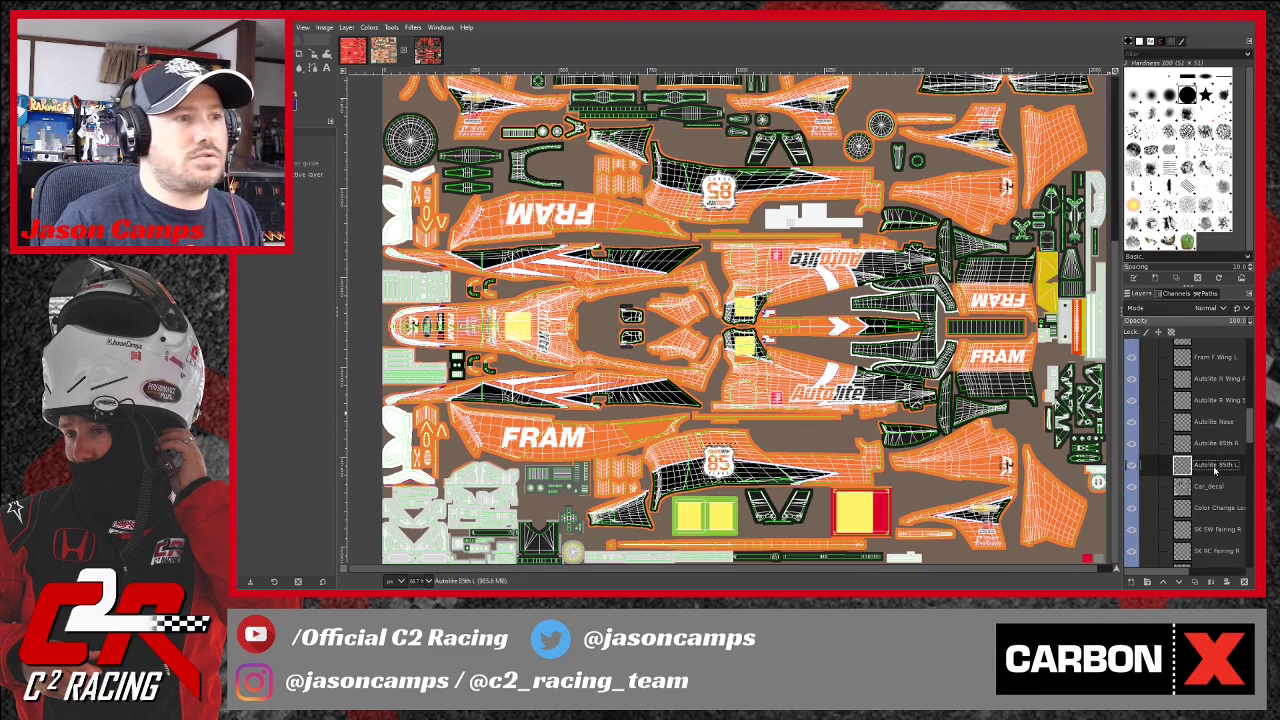
left_click(313, 54)
left_click(718, 462)
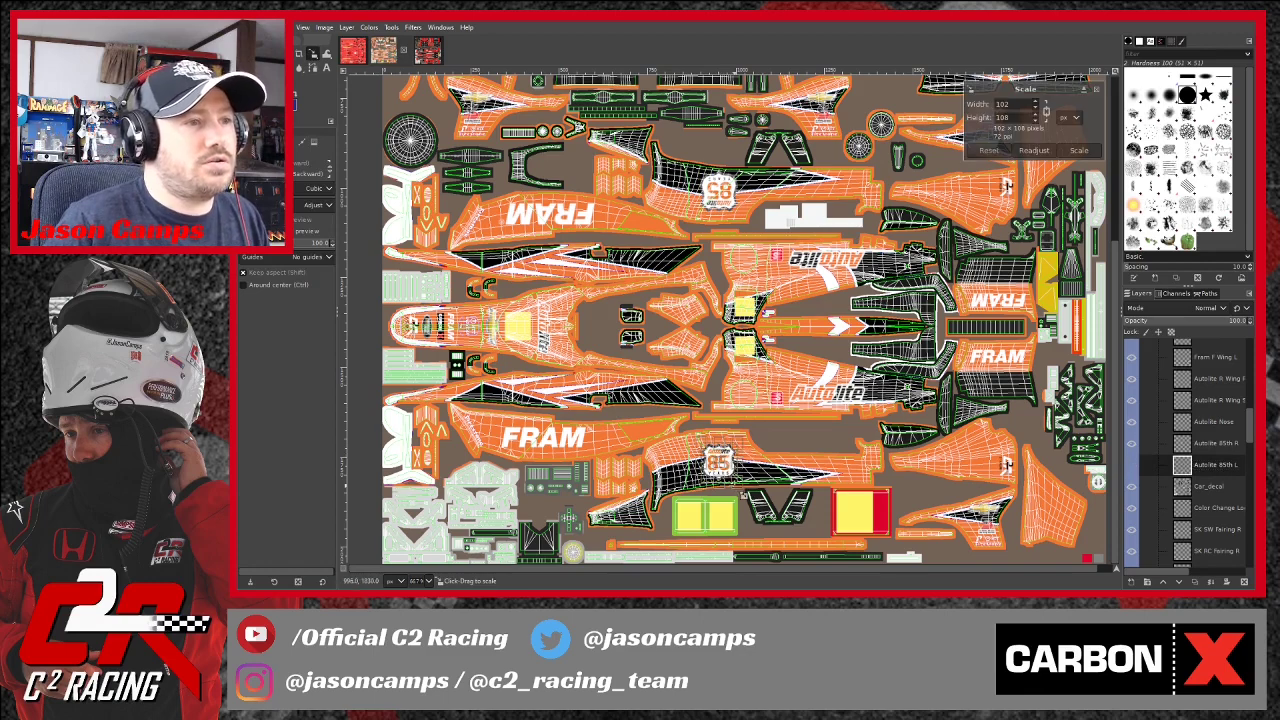
left_click_drag(741, 486, 756, 444)
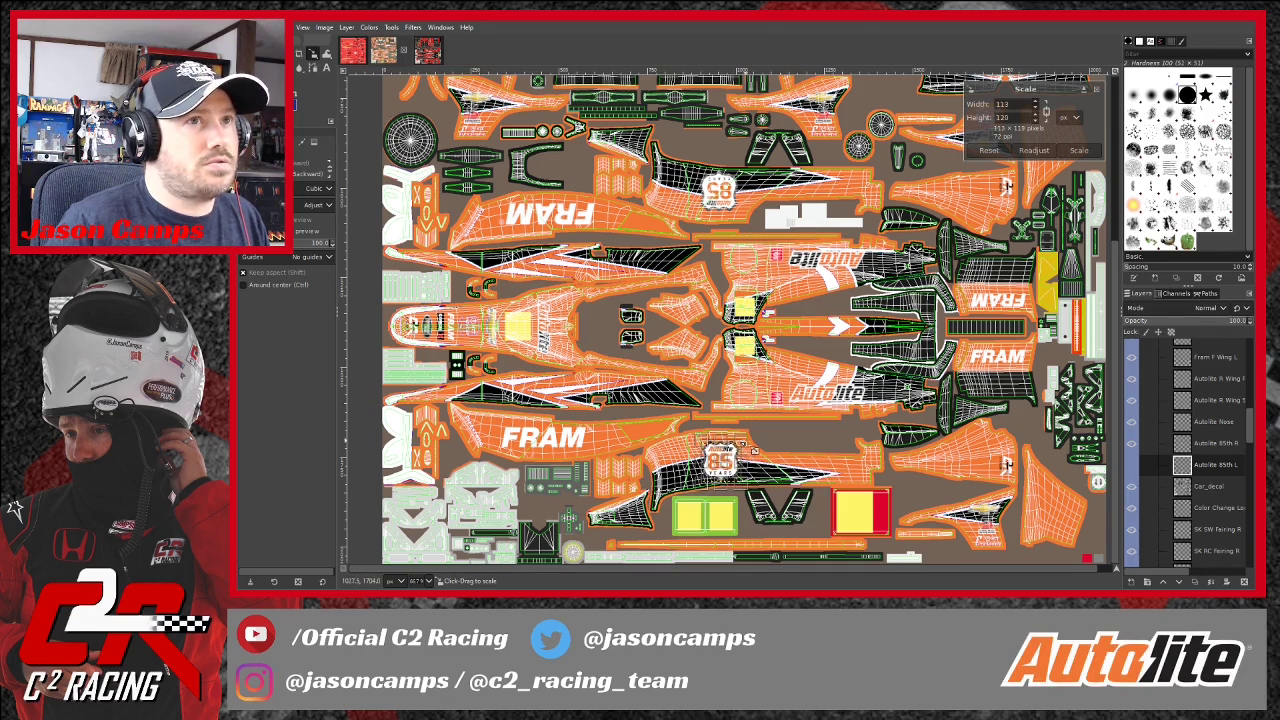
left_click(1079, 150)
key("m")
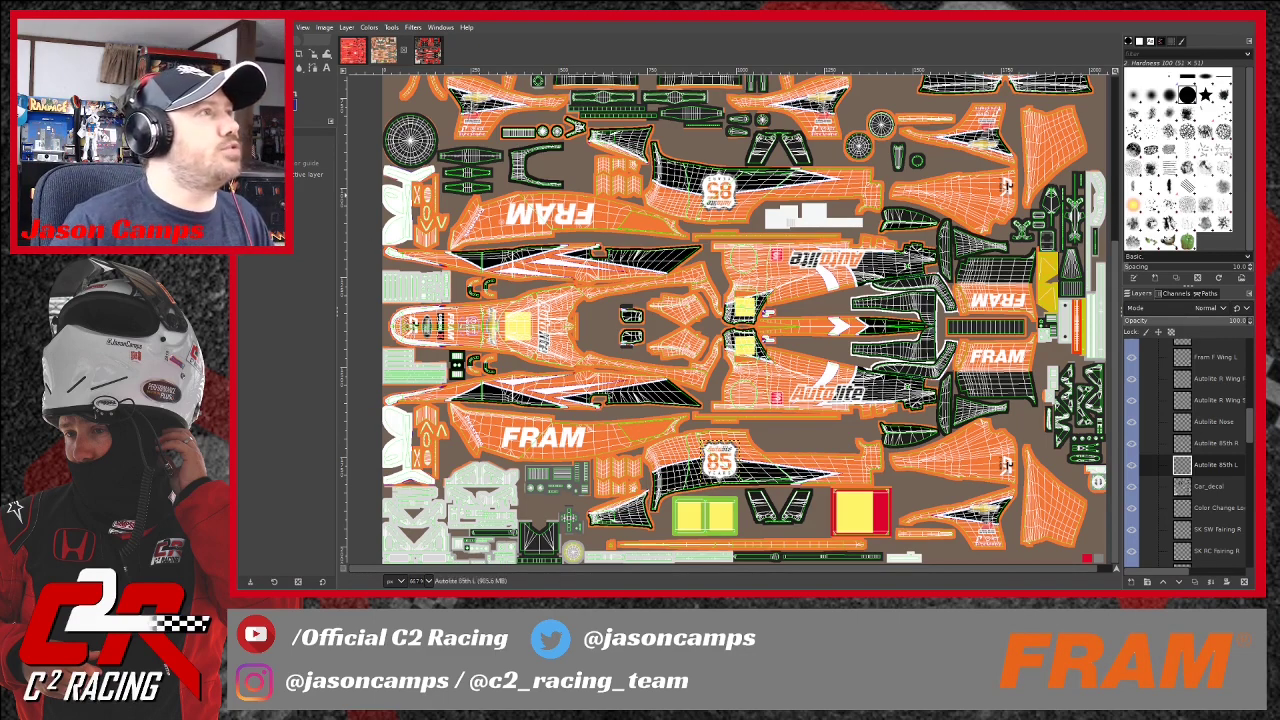
key("ctrl+s")
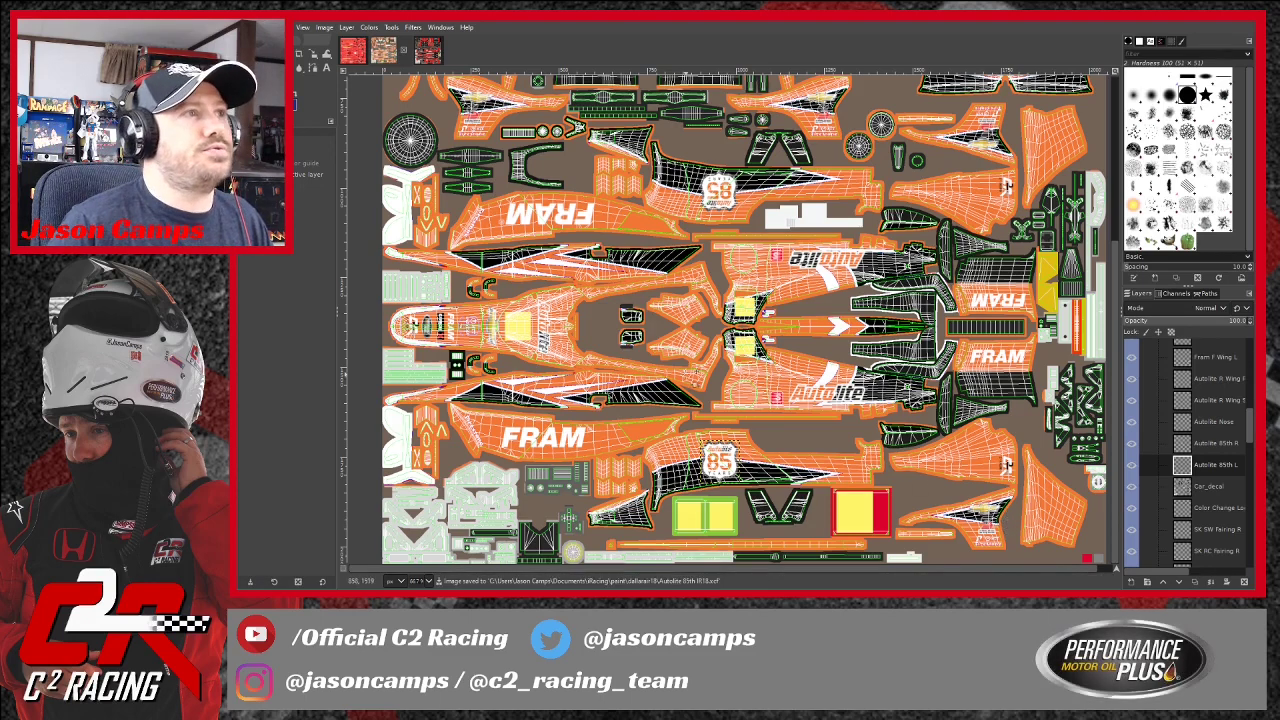
scroll(674, 362, "up", 5)
scroll(745, 318, "down", 5)
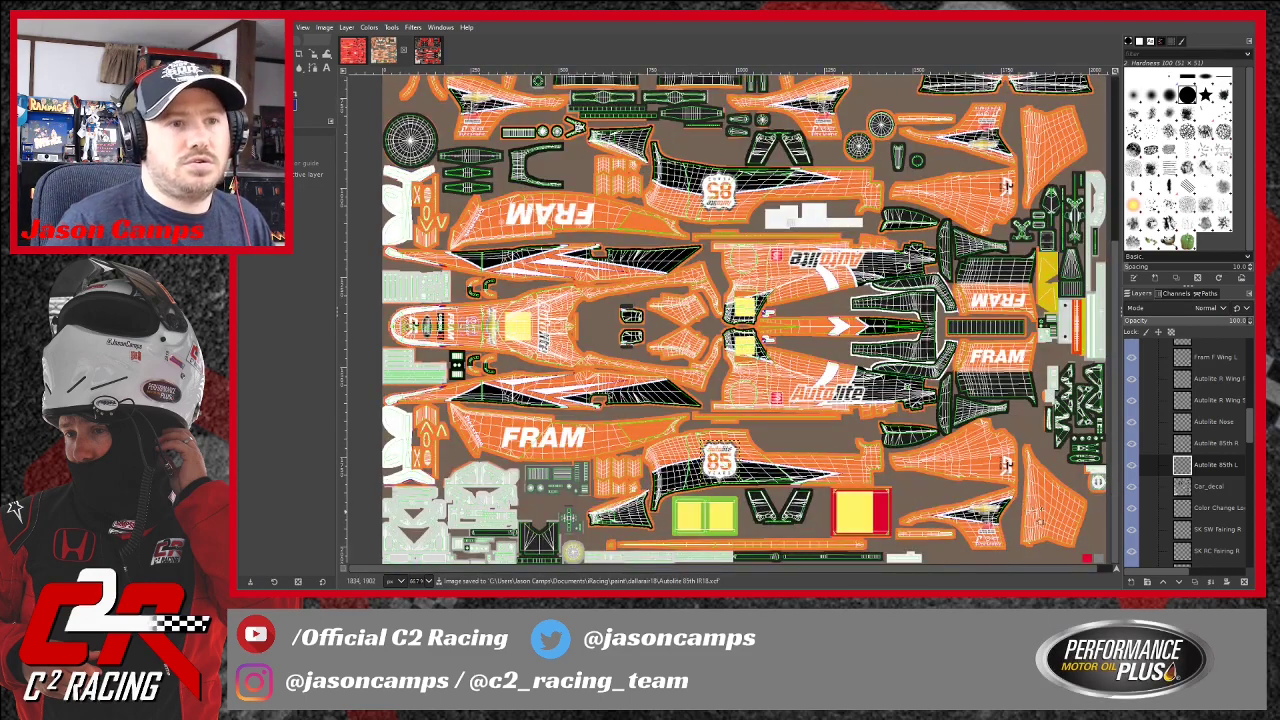
scroll(745, 318, "up", 5)
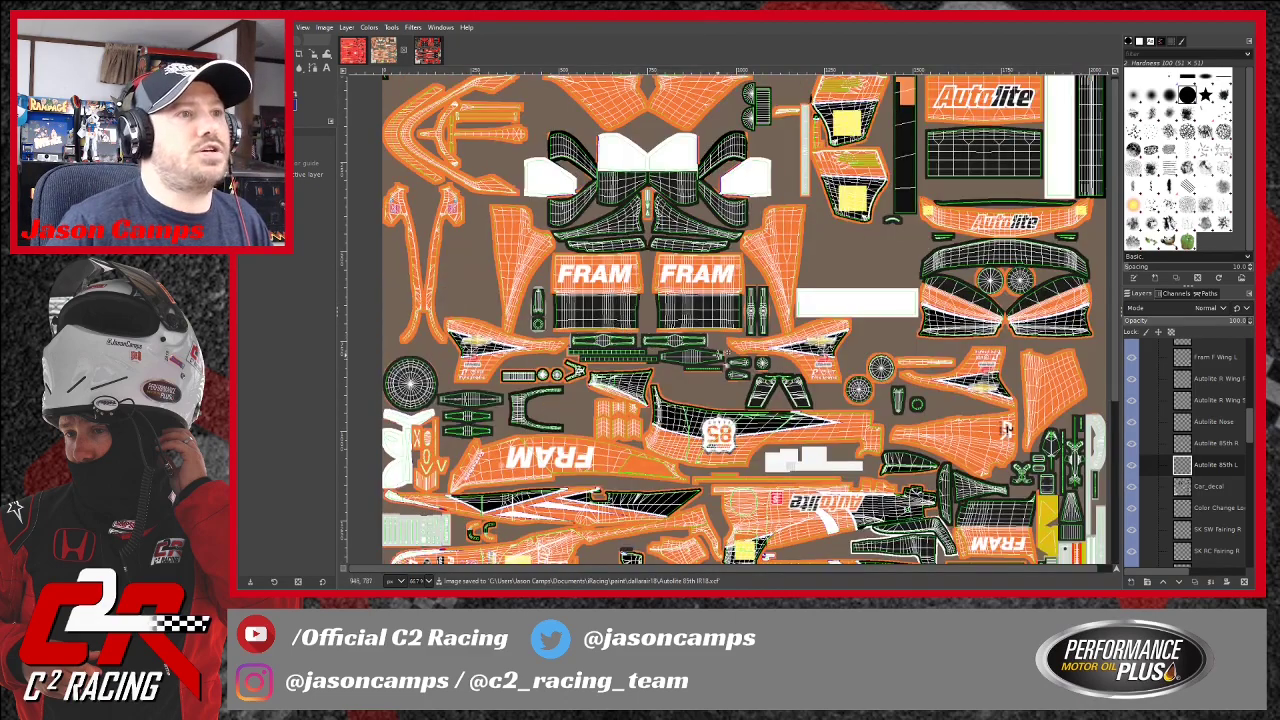
scroll(967, 464, "down", 5)
scroll(812, 236, "up", 5)
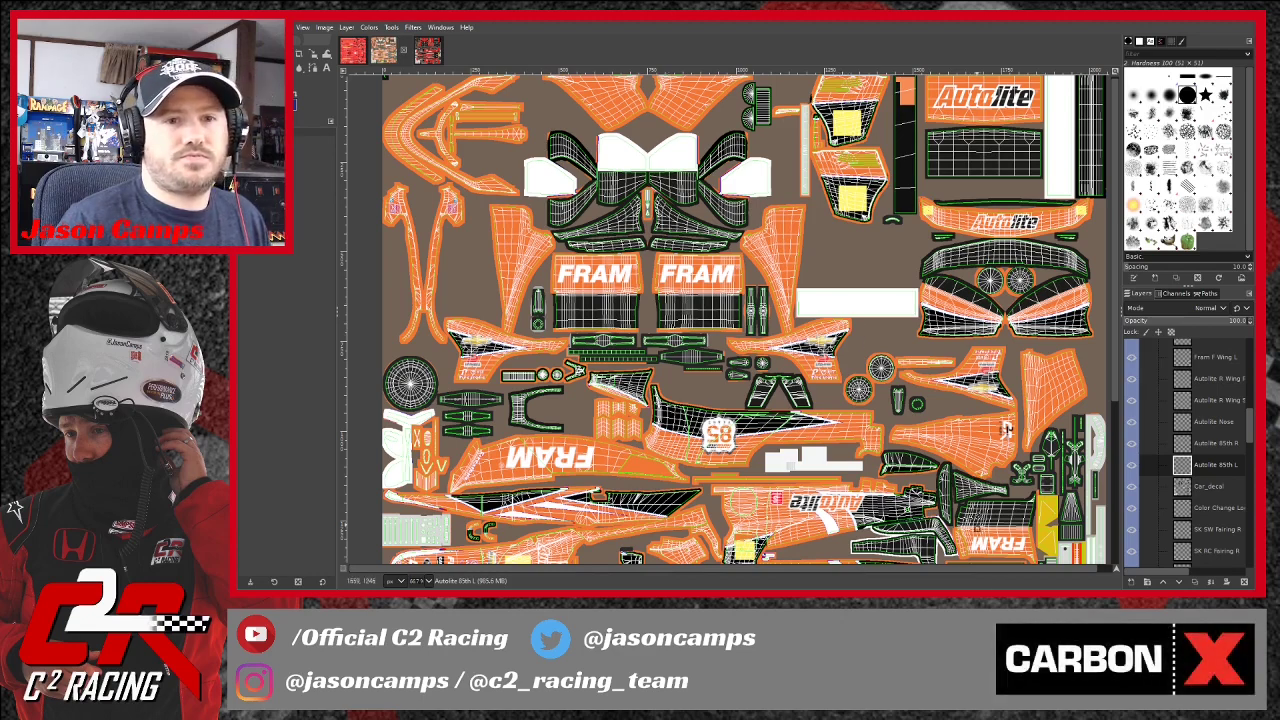
scroll(880, 428, "down", 5)
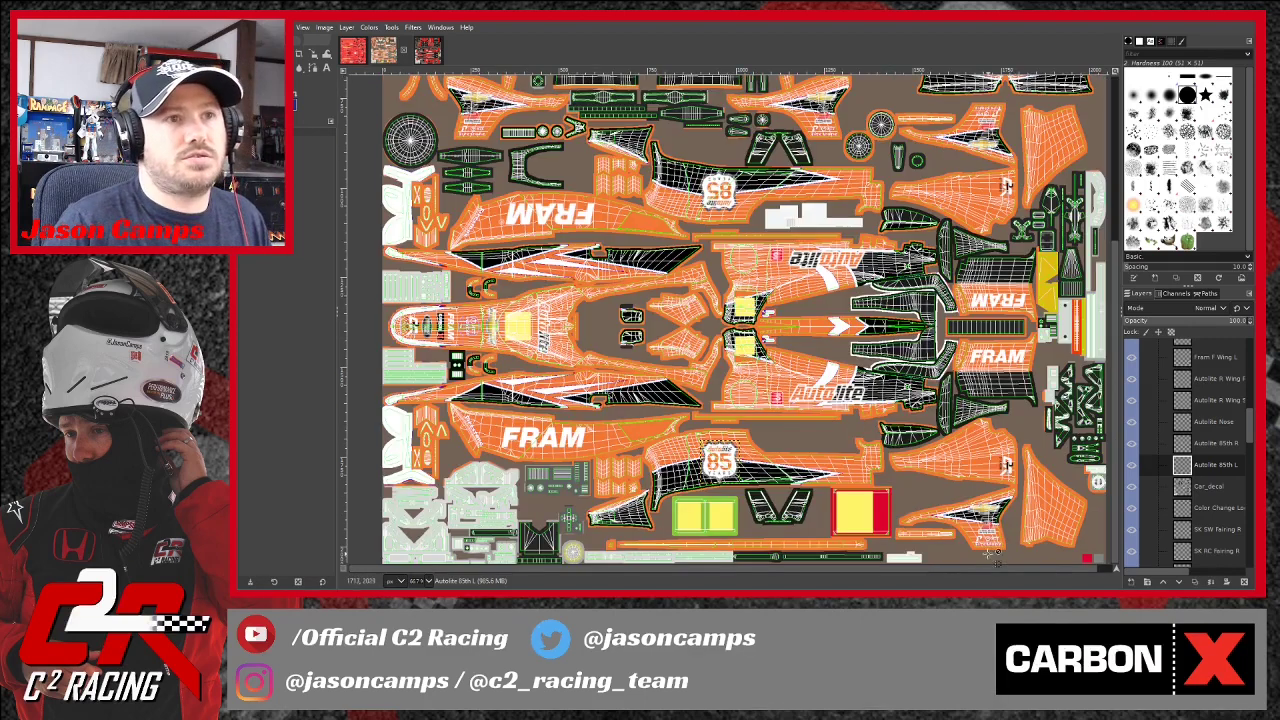
Scale the Safety-Kleen logo on the SK SW Fairing L layer down to 54 × 54 pixels.
scroll(988, 552, "up", 2)
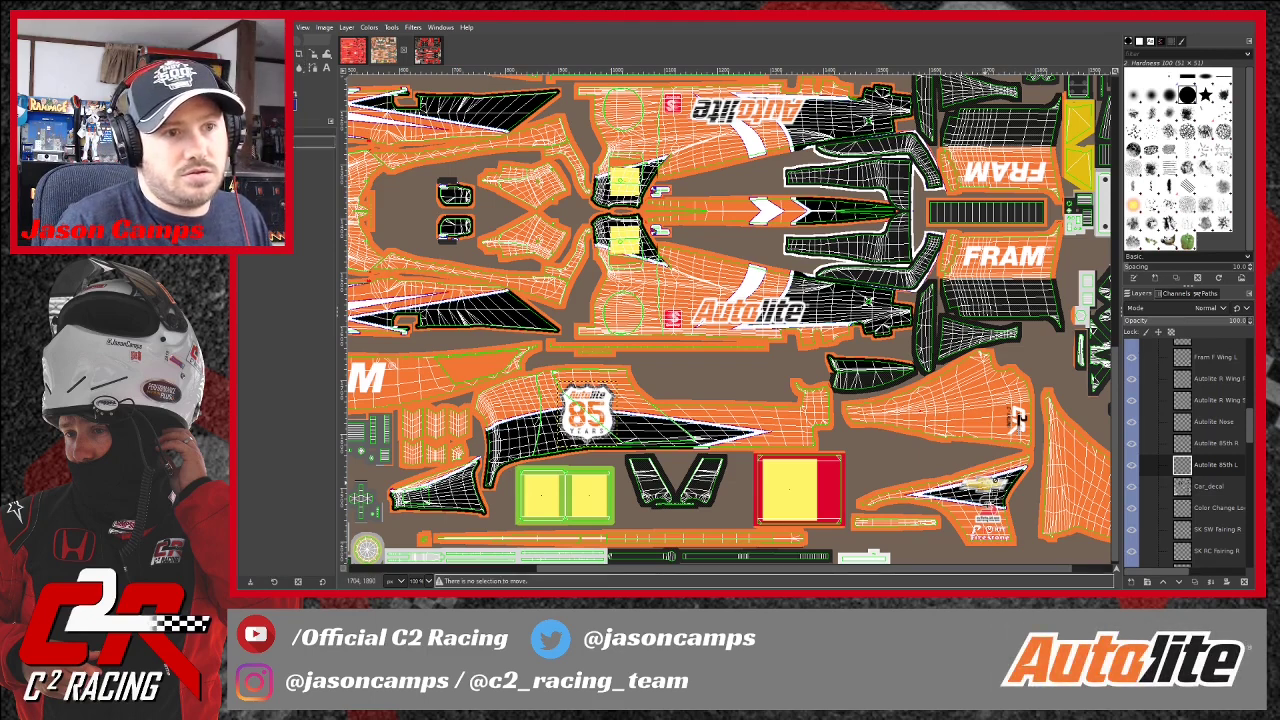
scroll(1221, 508, "down", 3)
left_click(1218, 508)
scroll(1221, 520, "down", 1)
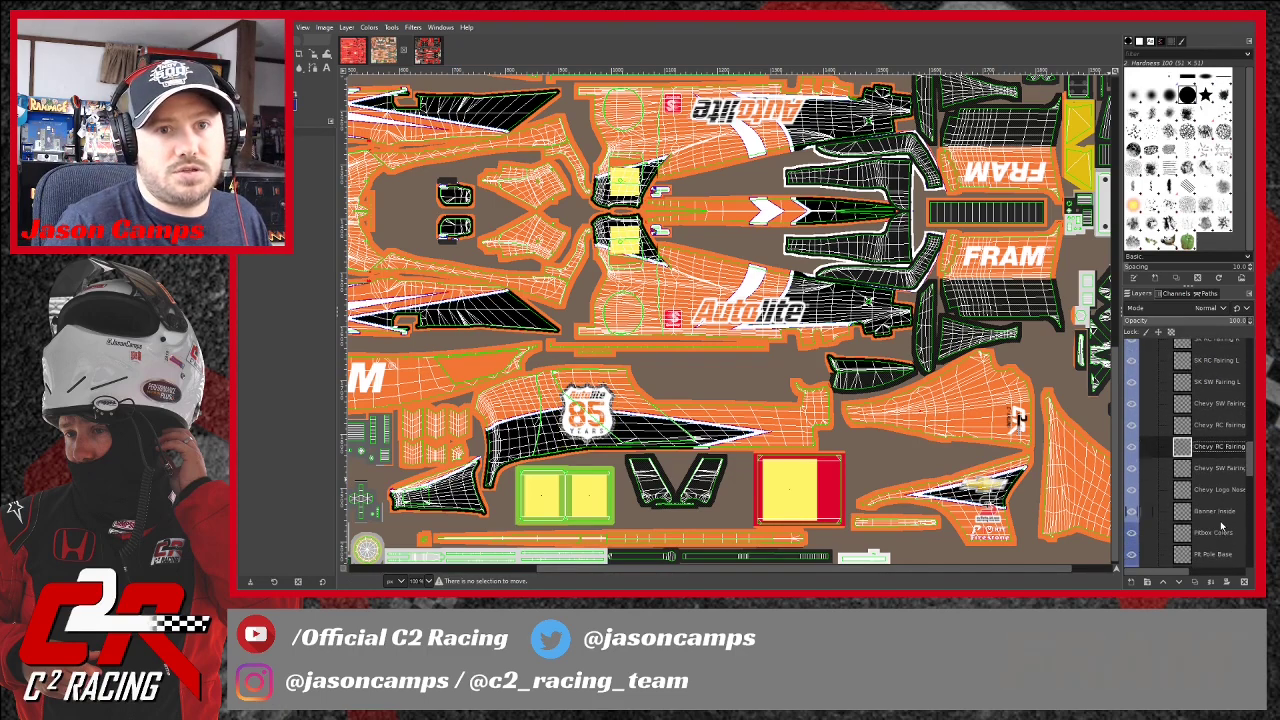
left_click(1225, 470)
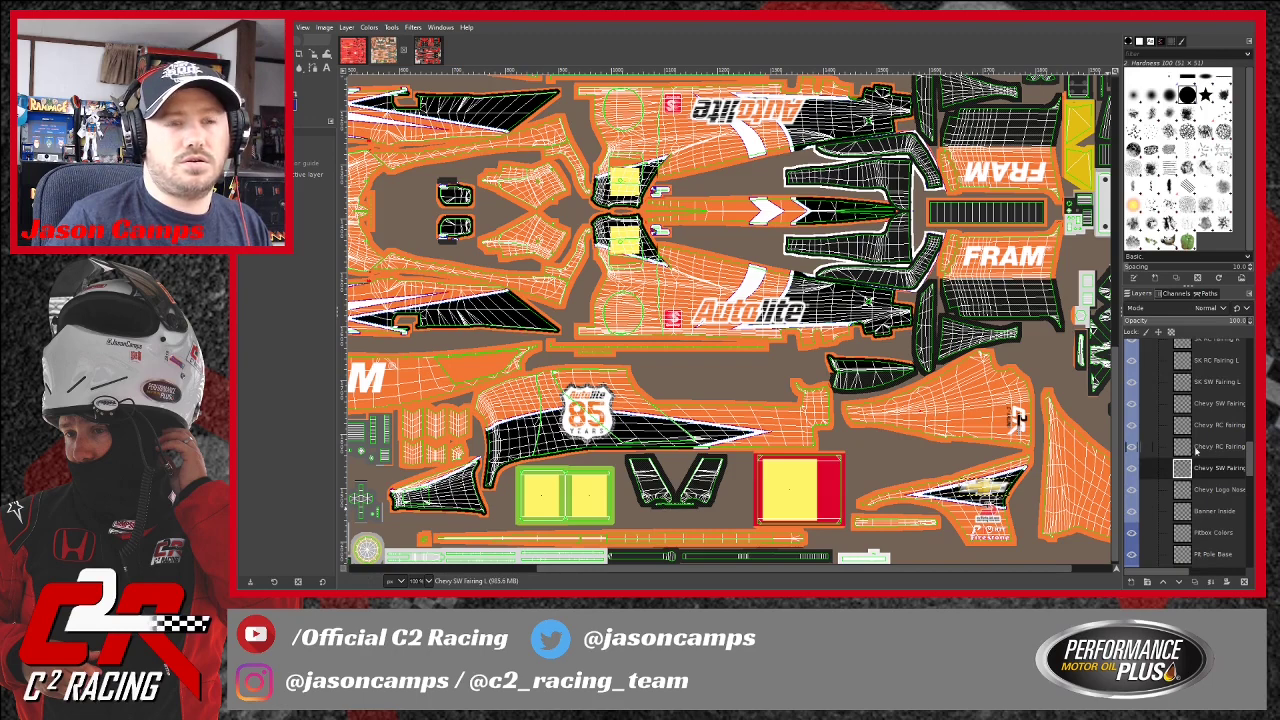
left_click(1212, 383)
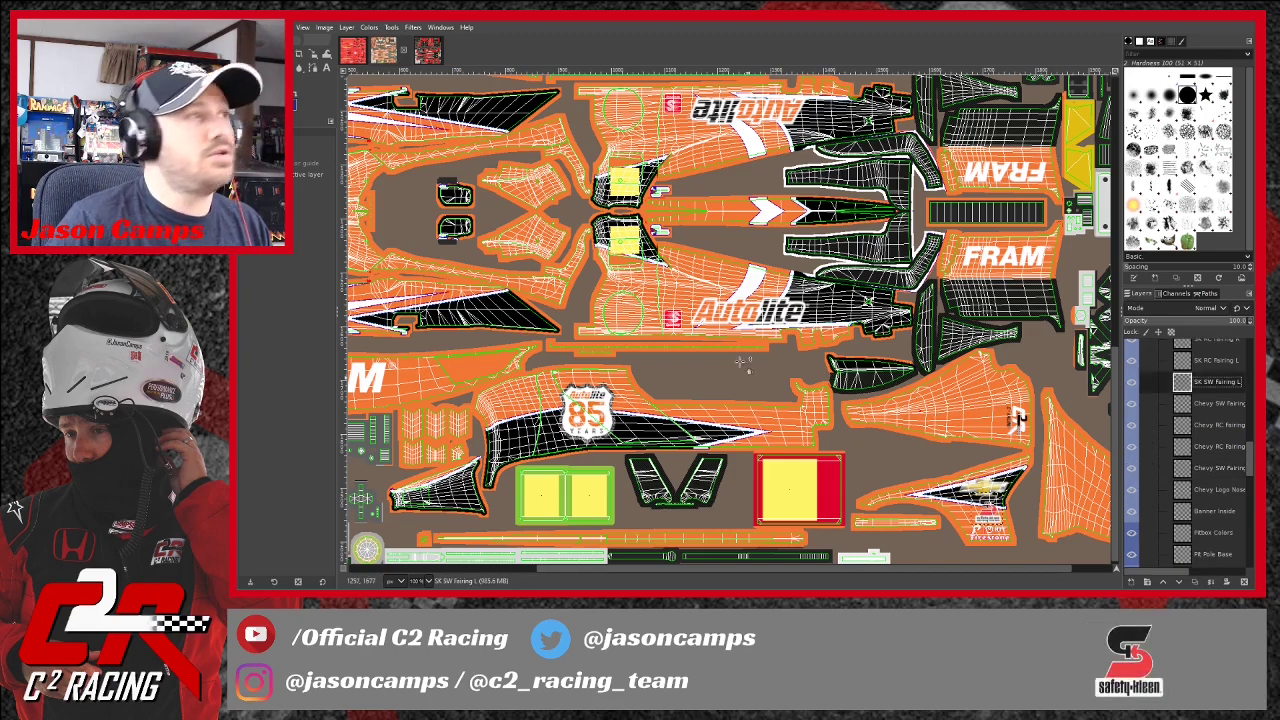
left_click(313, 55)
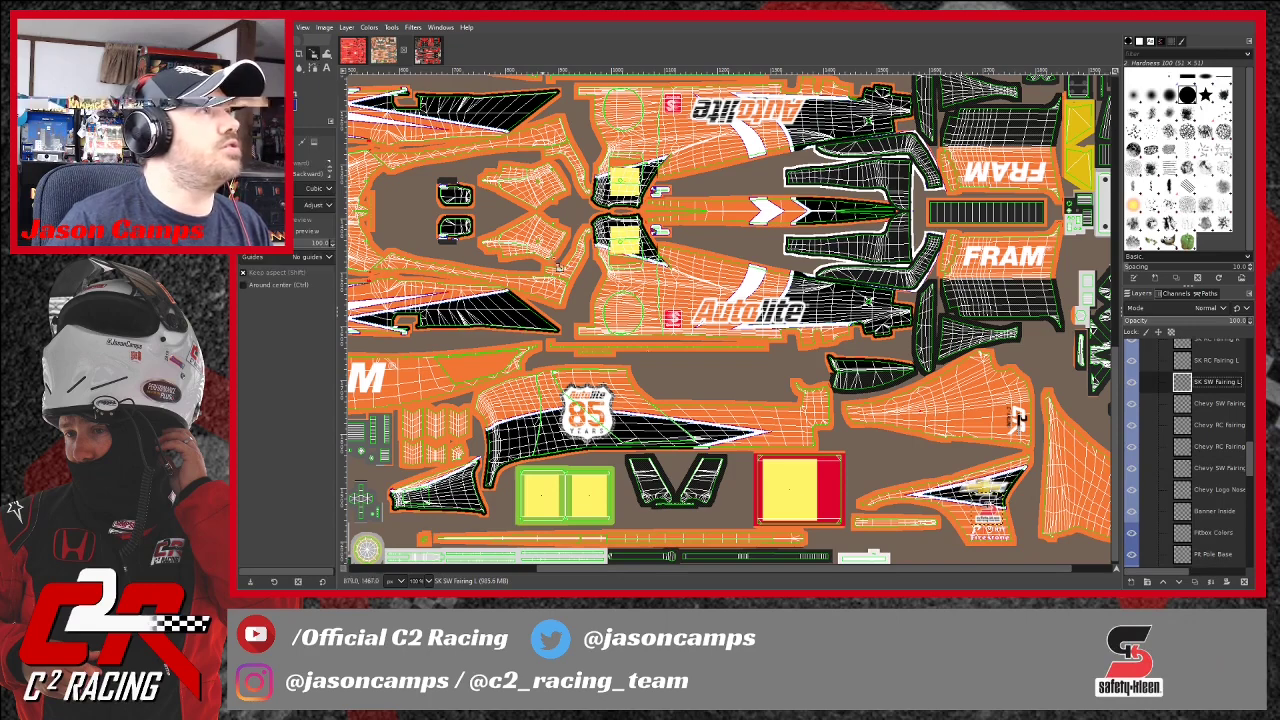
left_click(990, 508)
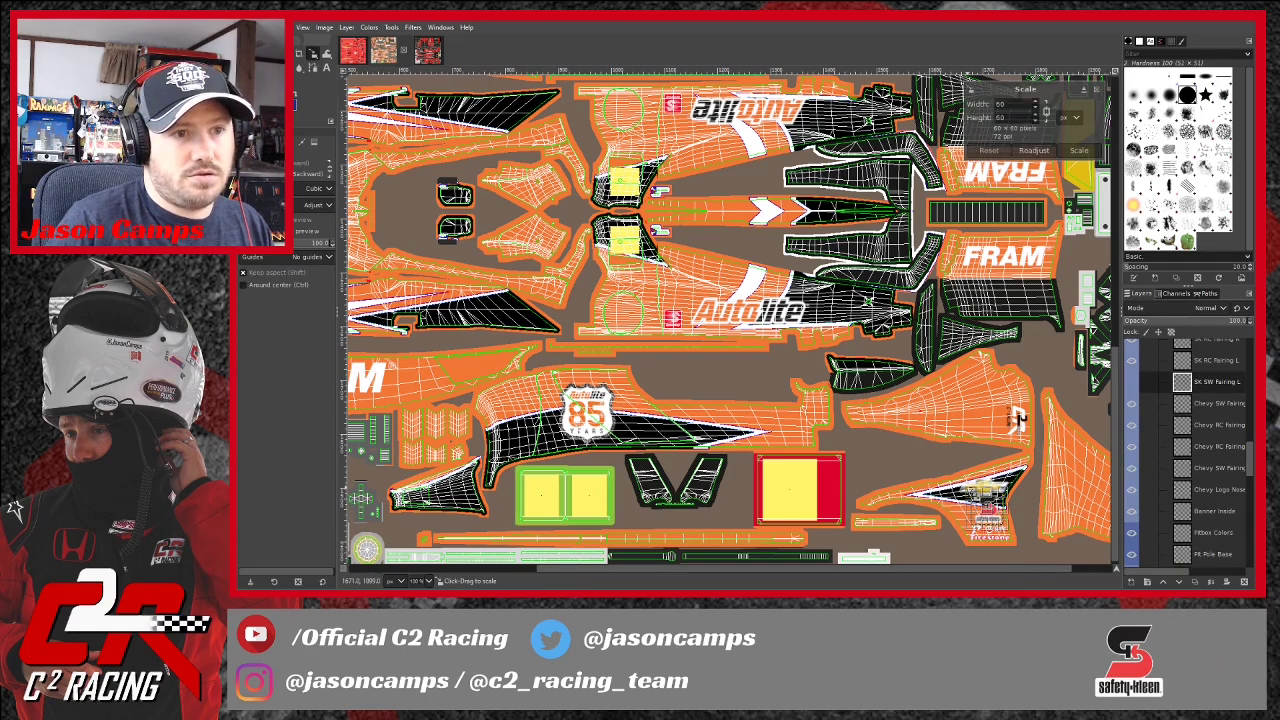
left_click_drag(1017, 418, 1018, 420)
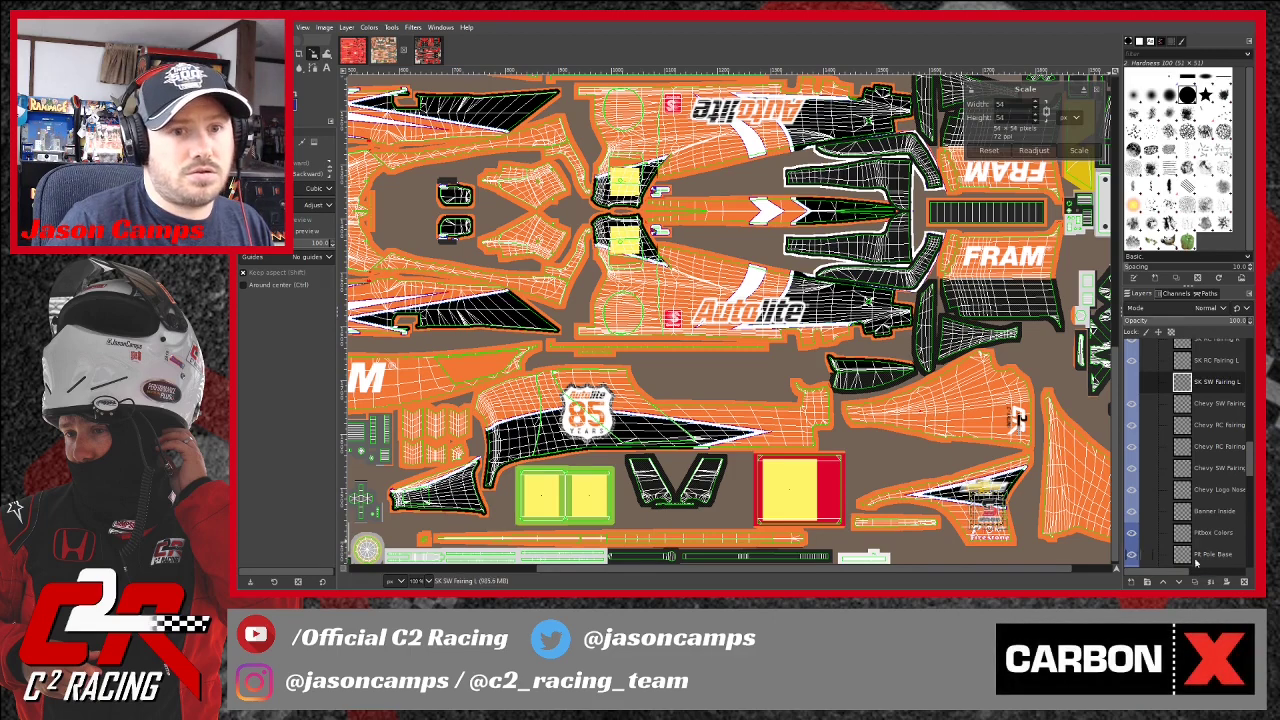
left_click(1074, 151)
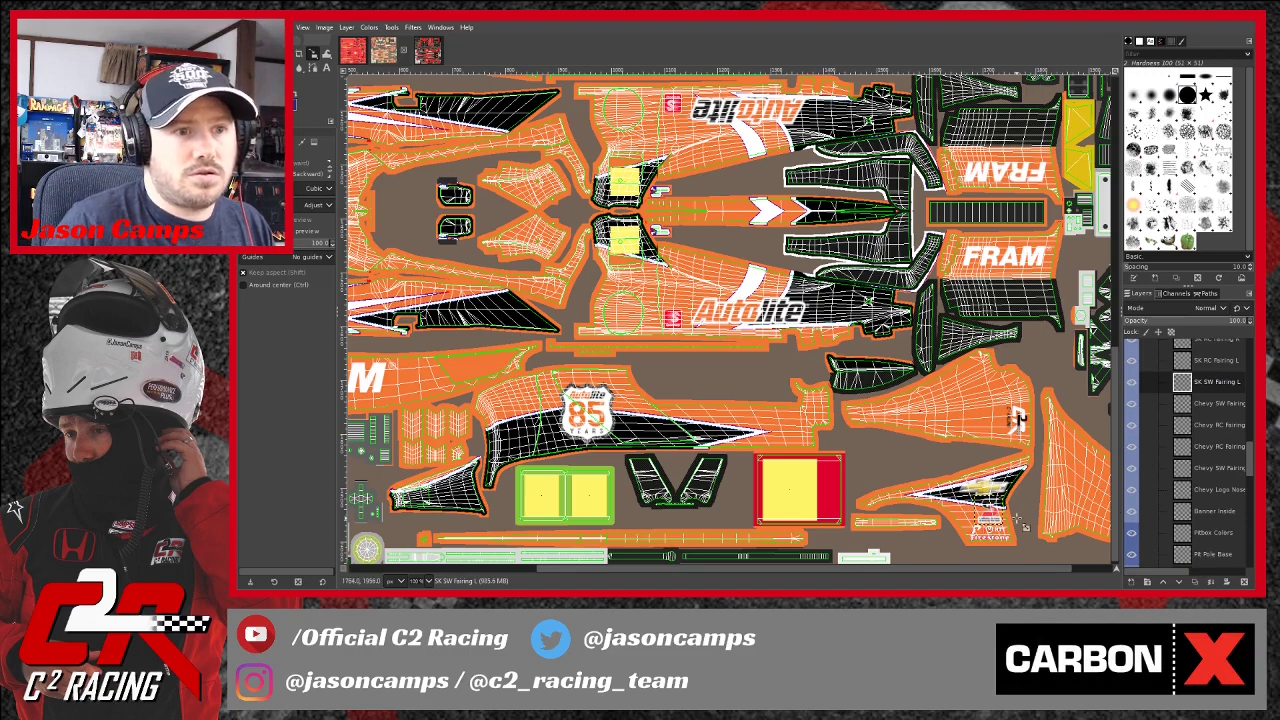
Hide the Wire layer in the Turn Off Before Export group.
left_click(243, 53)
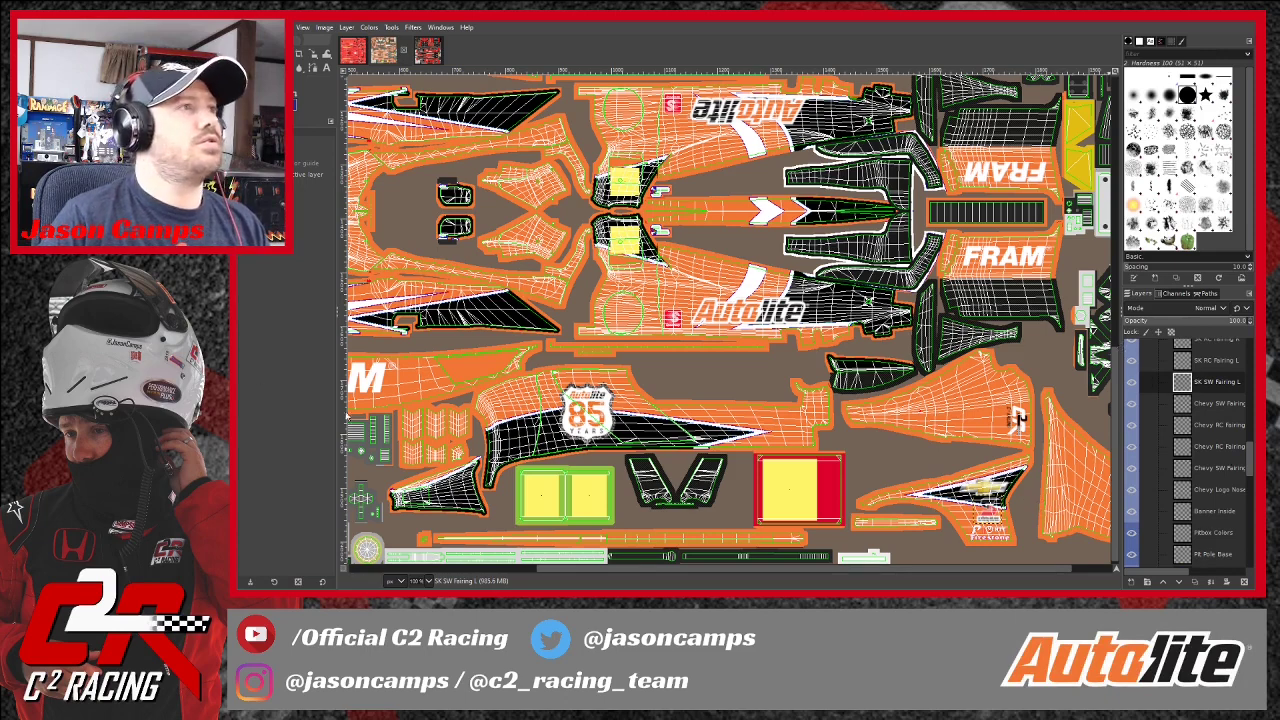
scroll(1198, 375, "up", 1)
left_click_drag(1252, 457, 1253, 360)
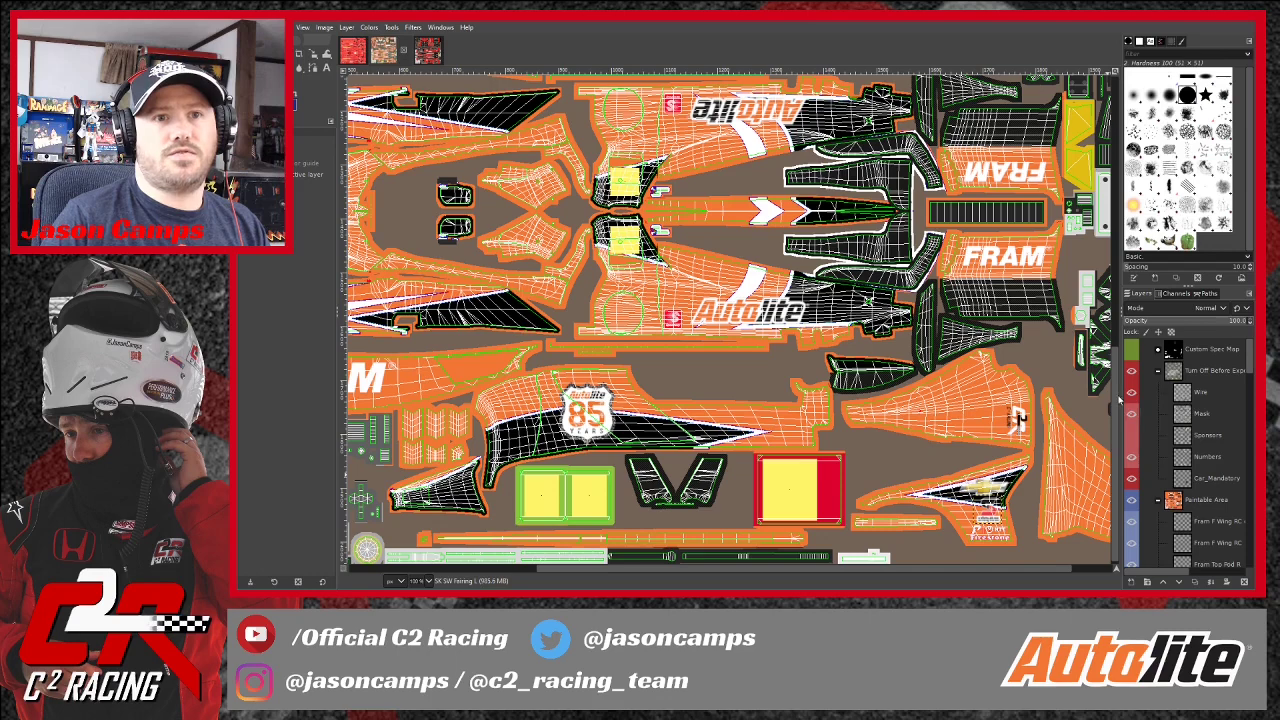
left_click(1131, 393)
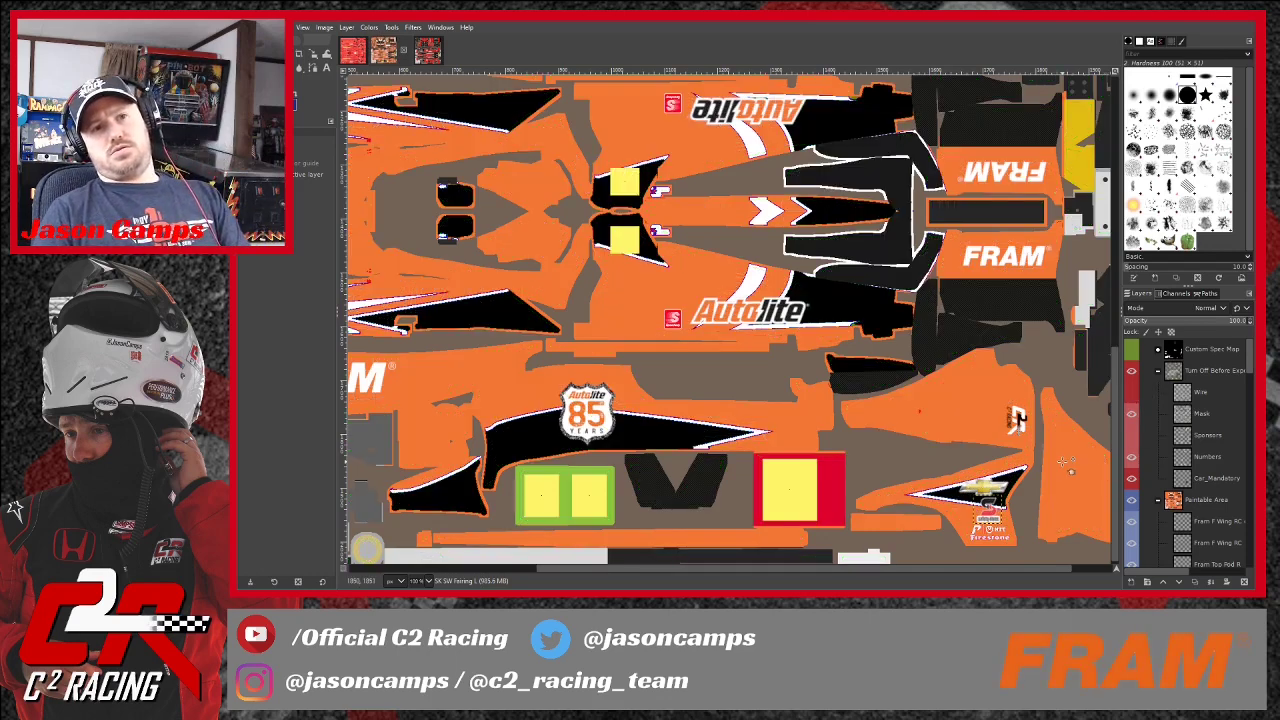
Scale the SK SW Fairing L logo down to 48 × 48 pixels and adjust its position below the Chevrolet logo.
key("shift+s")
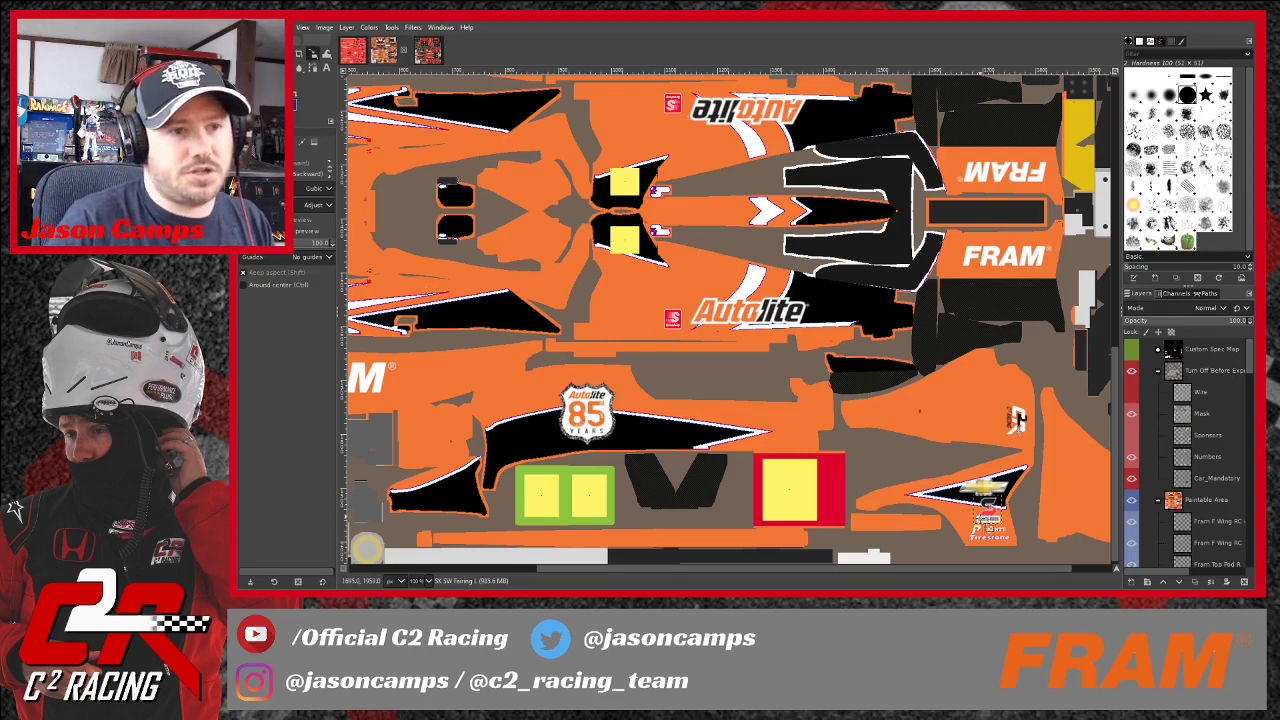
left_click(988, 505)
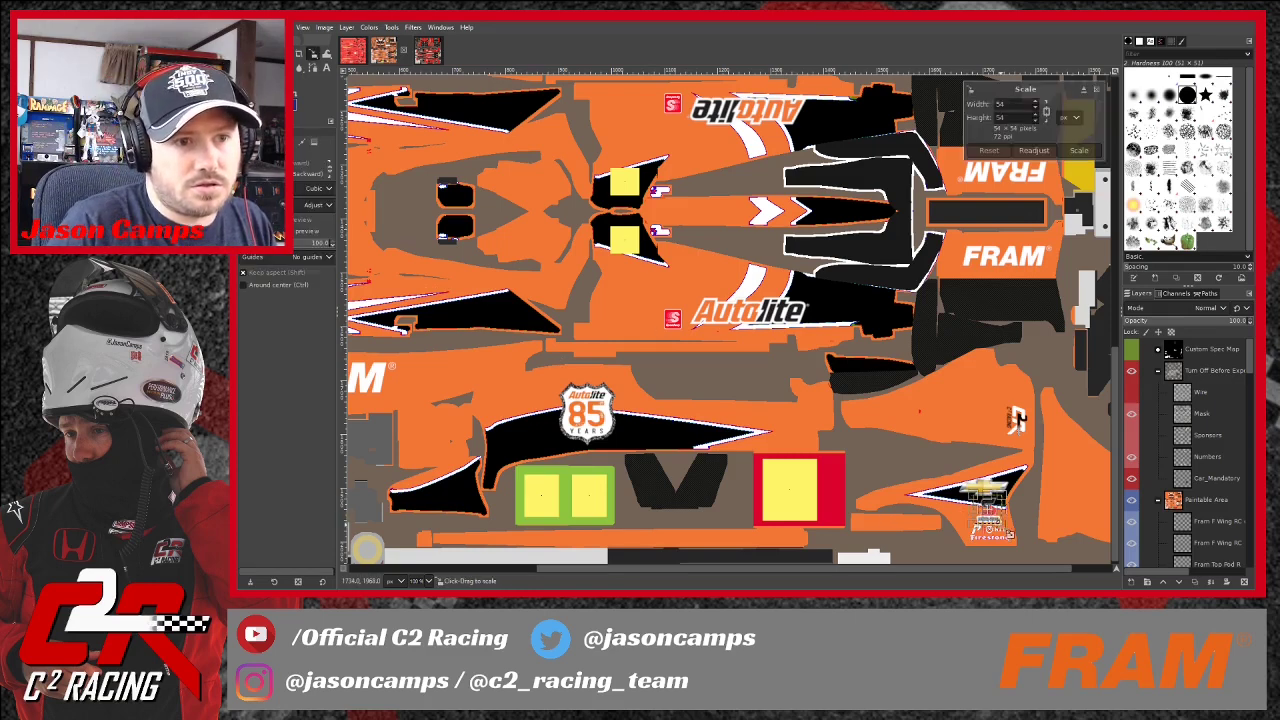
left_click_drag(1005, 530, 999, 524)
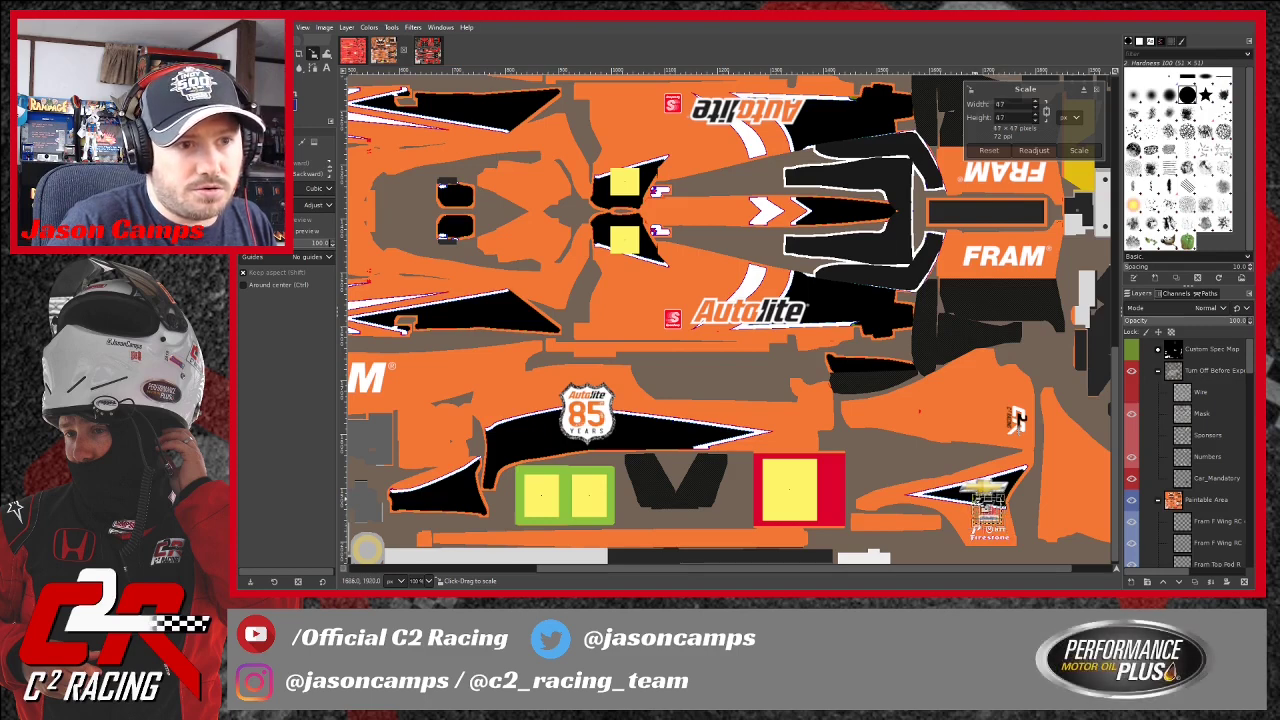
left_click_drag(1016, 420, 1016, 420)
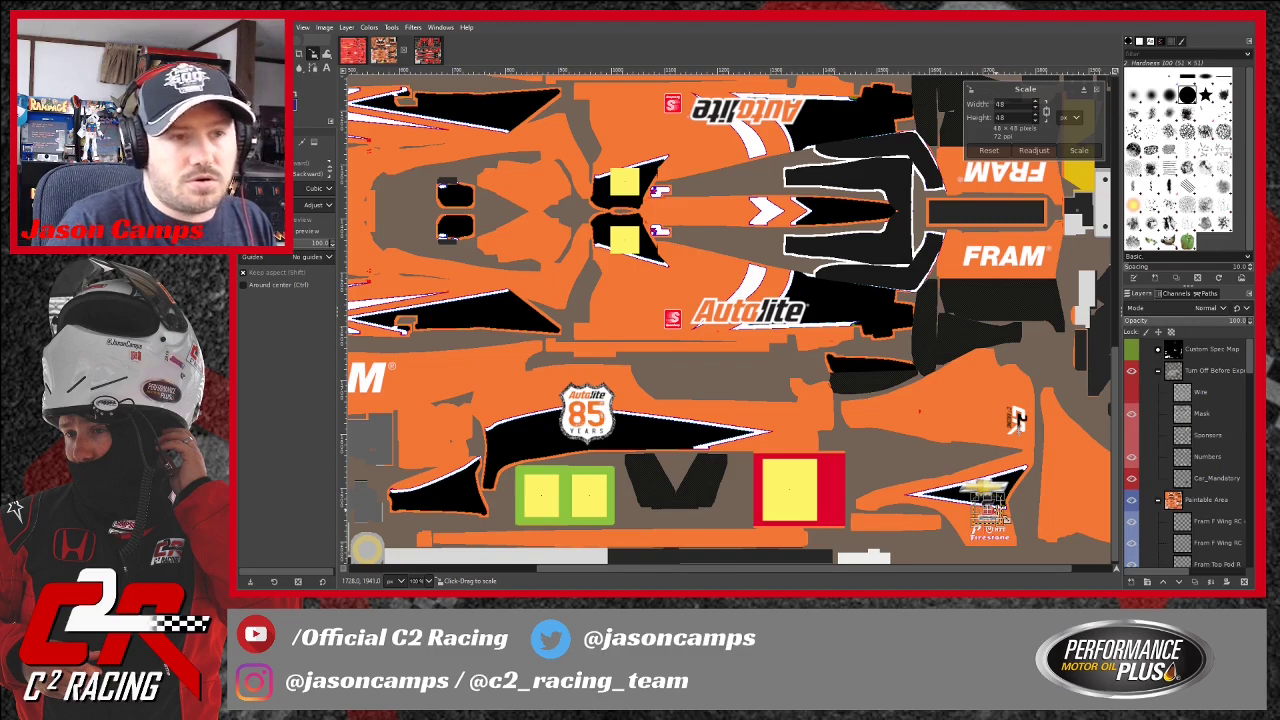
left_click(1079, 150)
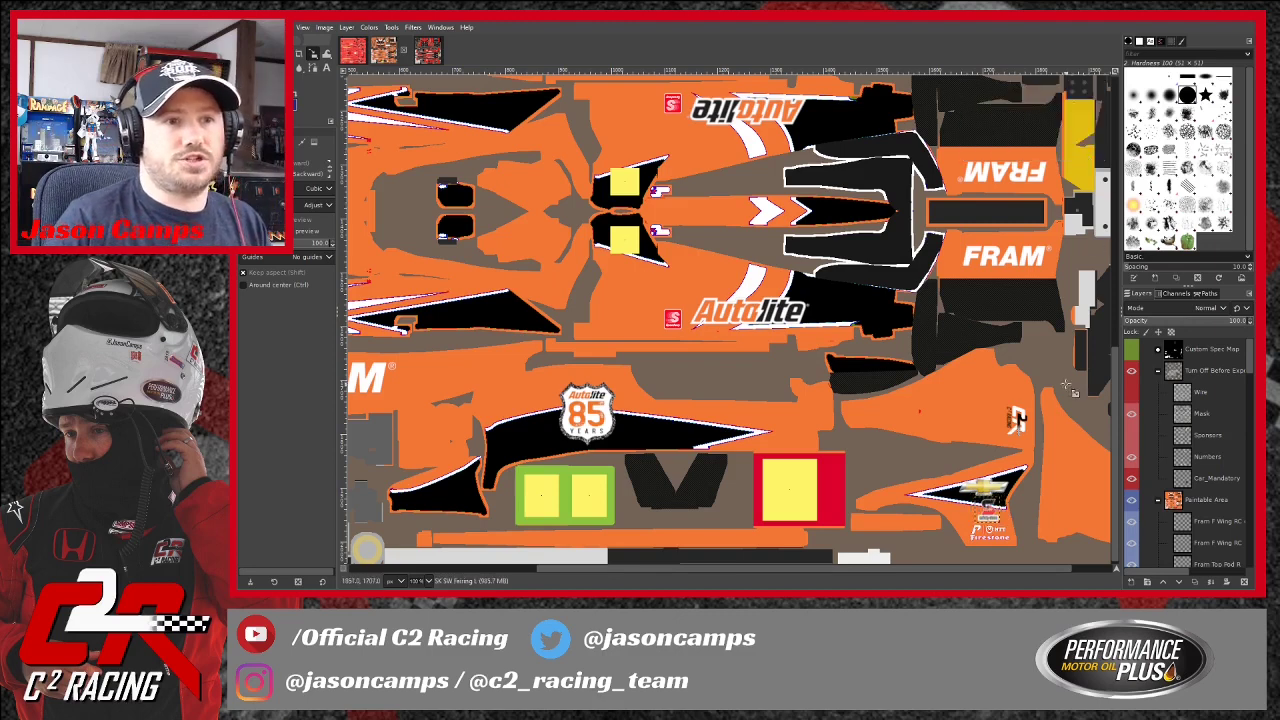
left_click(992, 506)
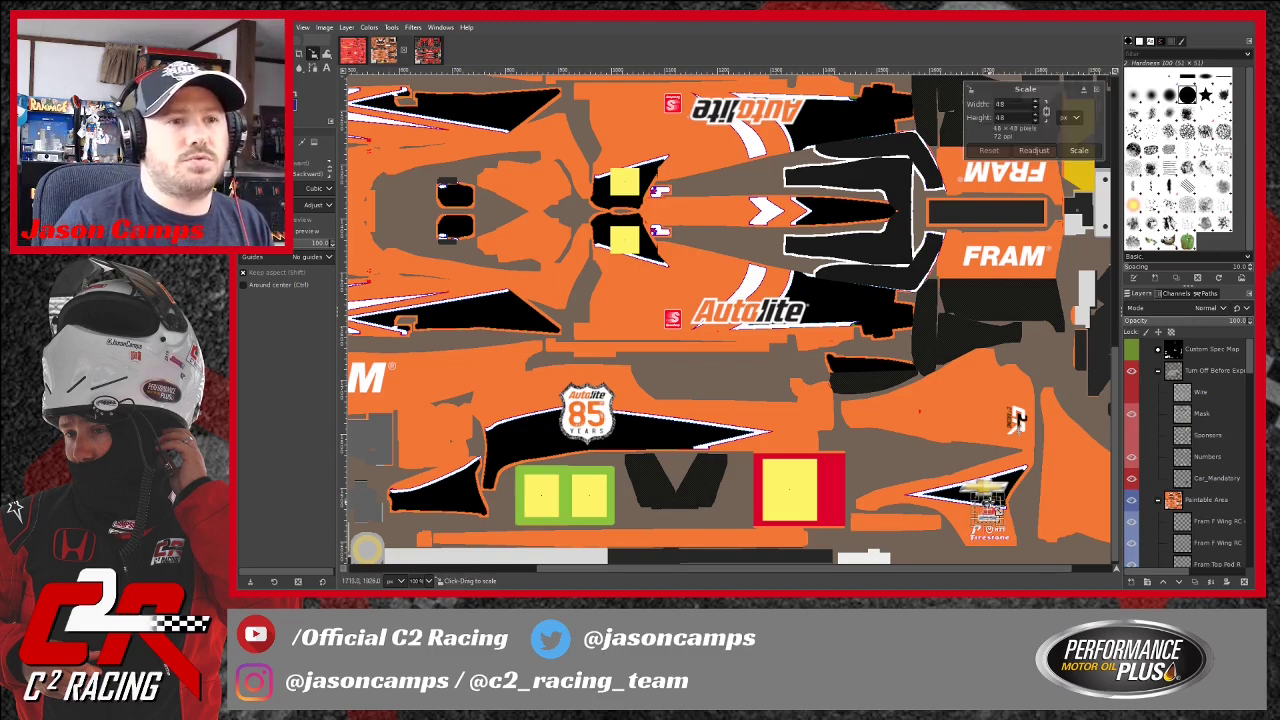
left_click(1079, 151)
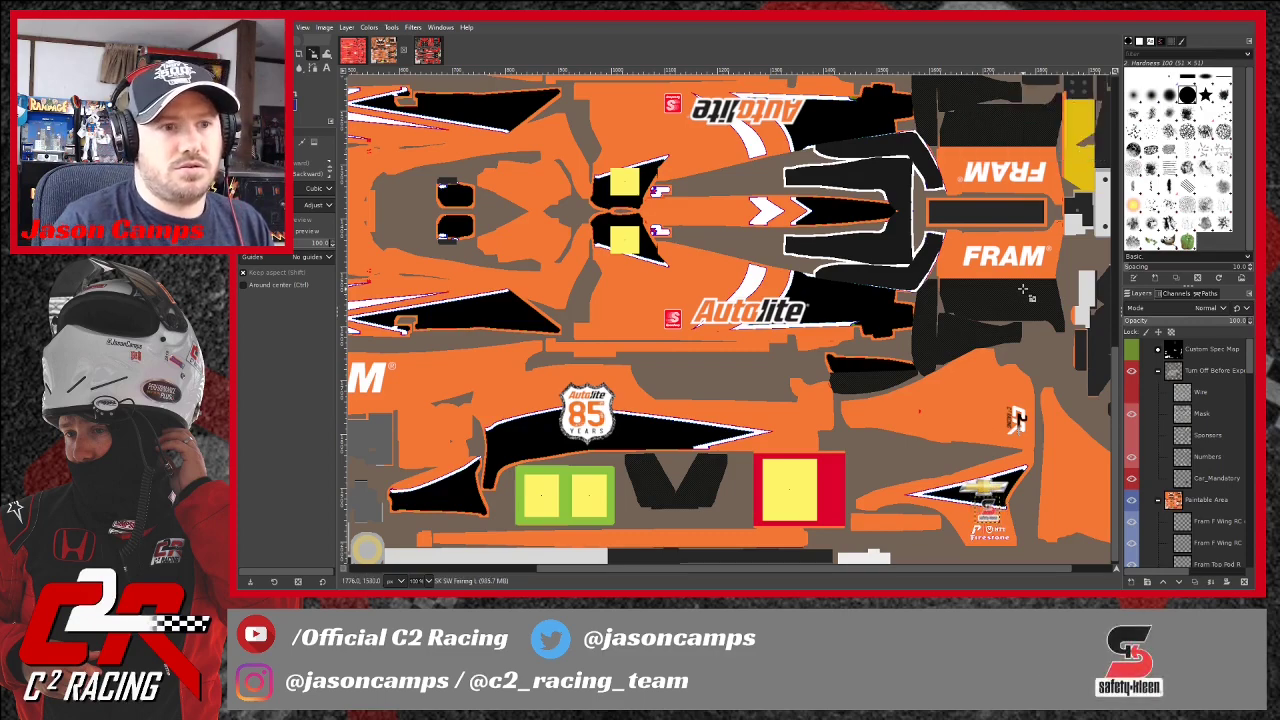
Scale down the matching Safety-Kleen logo on the SK SW Fairing R layer.
scroll(1022, 290, "up", 5)
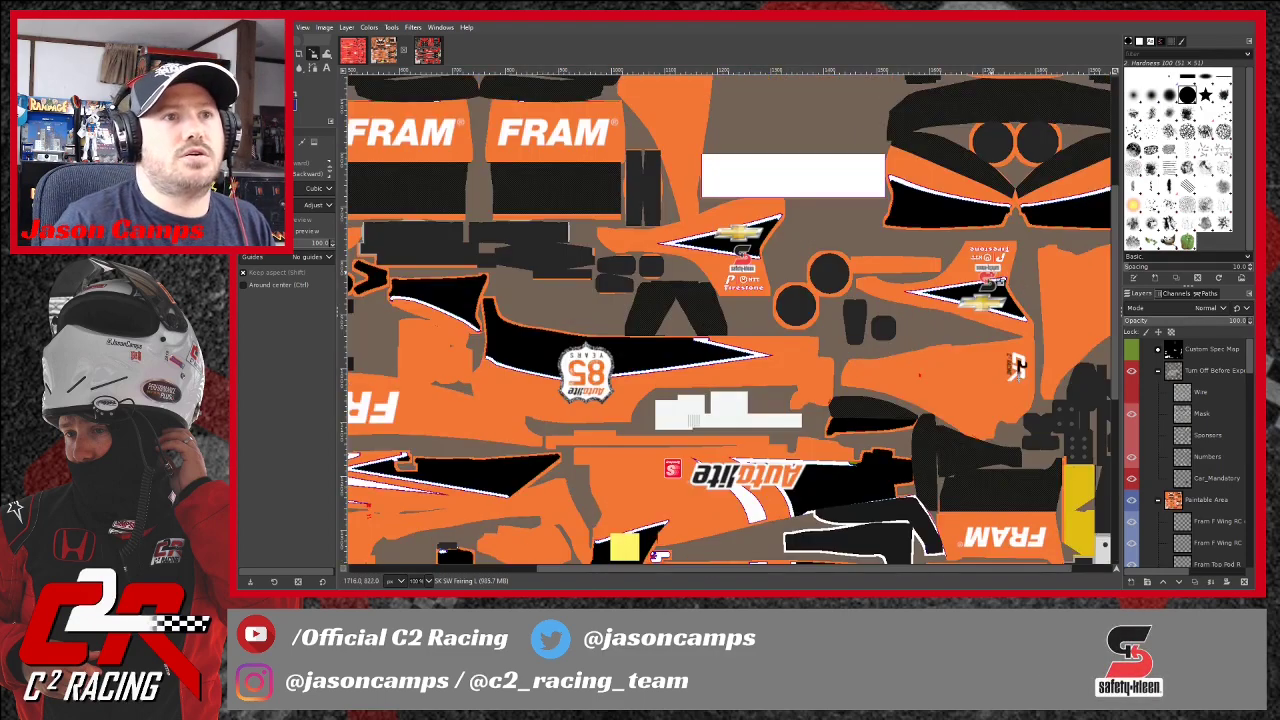
left_click(1000, 284)
scroll(1210, 452, "down", 5)
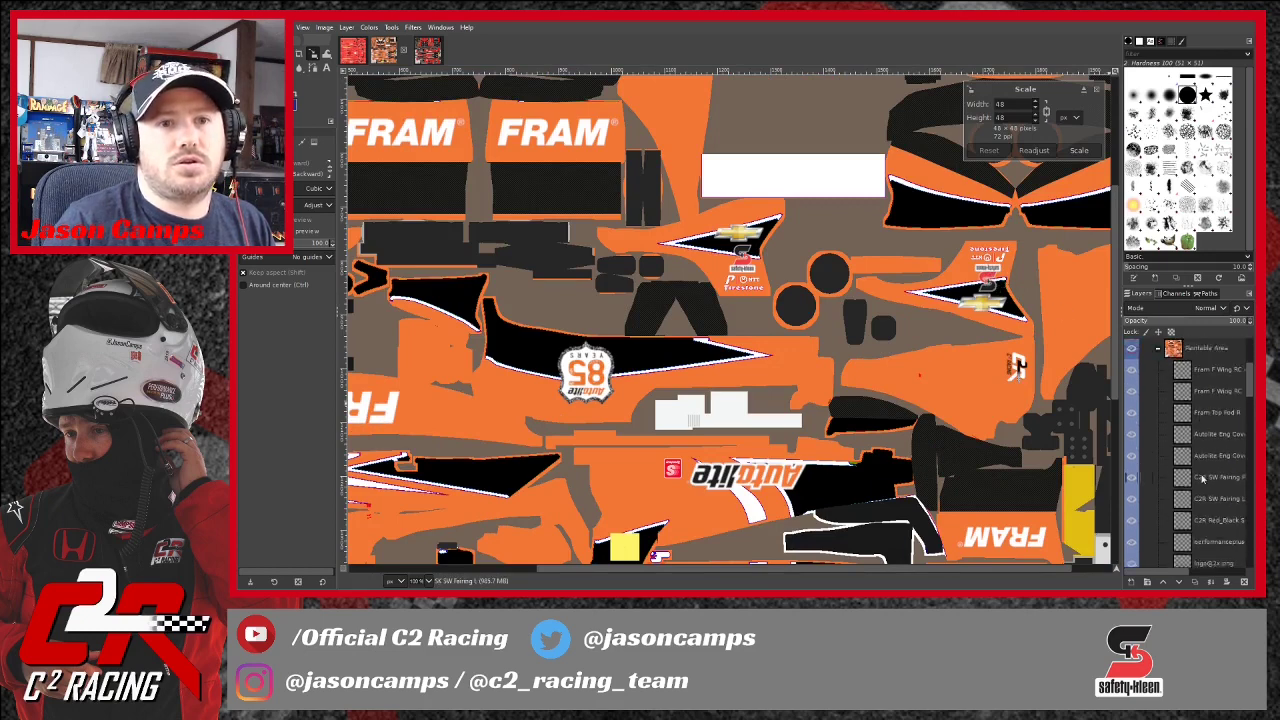
scroll(1207, 489, "down", 1)
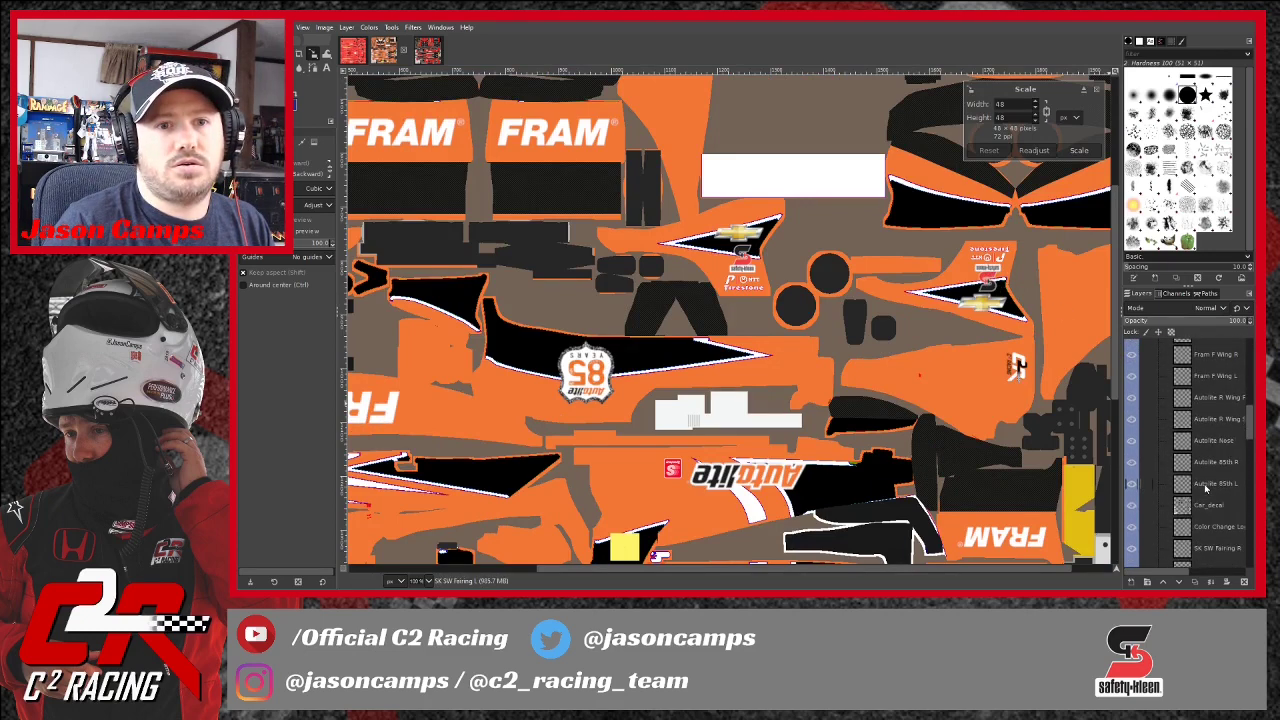
scroll(1210, 500, "down", 3)
left_click(1218, 510)
left_click(1220, 532)
scroll(1222, 547, "down", 1)
left_click(1217, 522)
left_click(1215, 457)
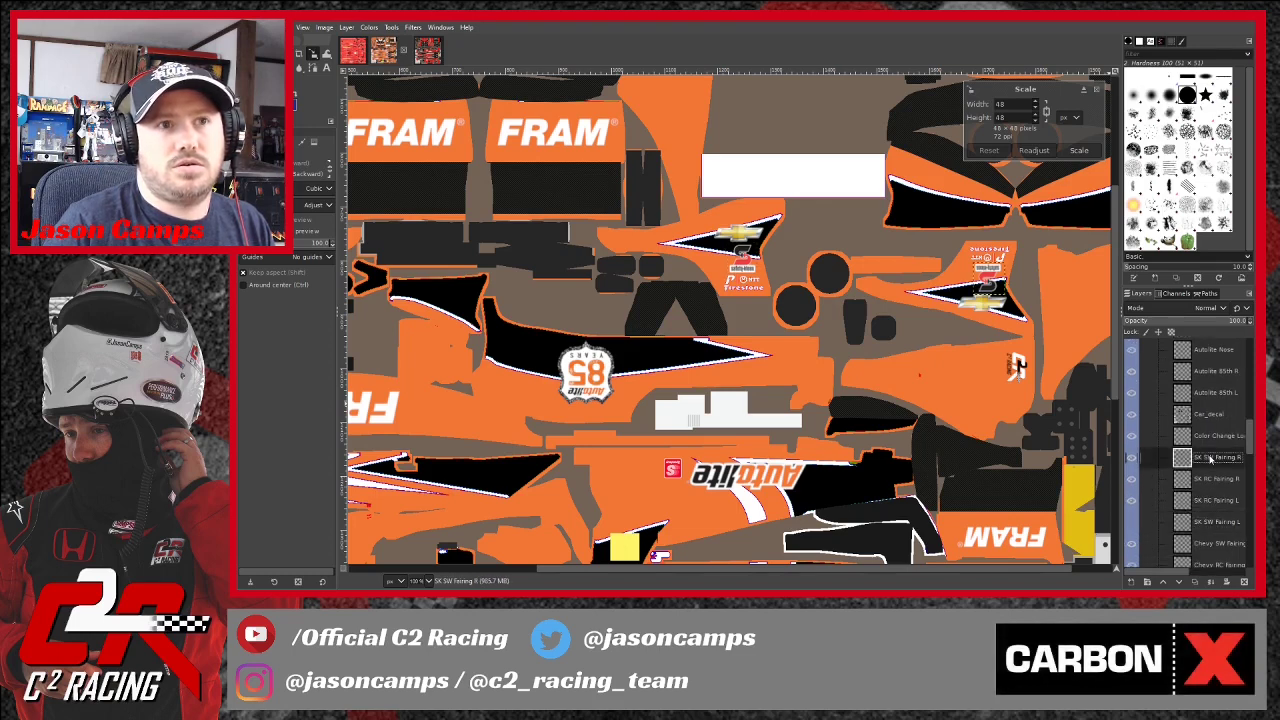
left_click(1008, 284)
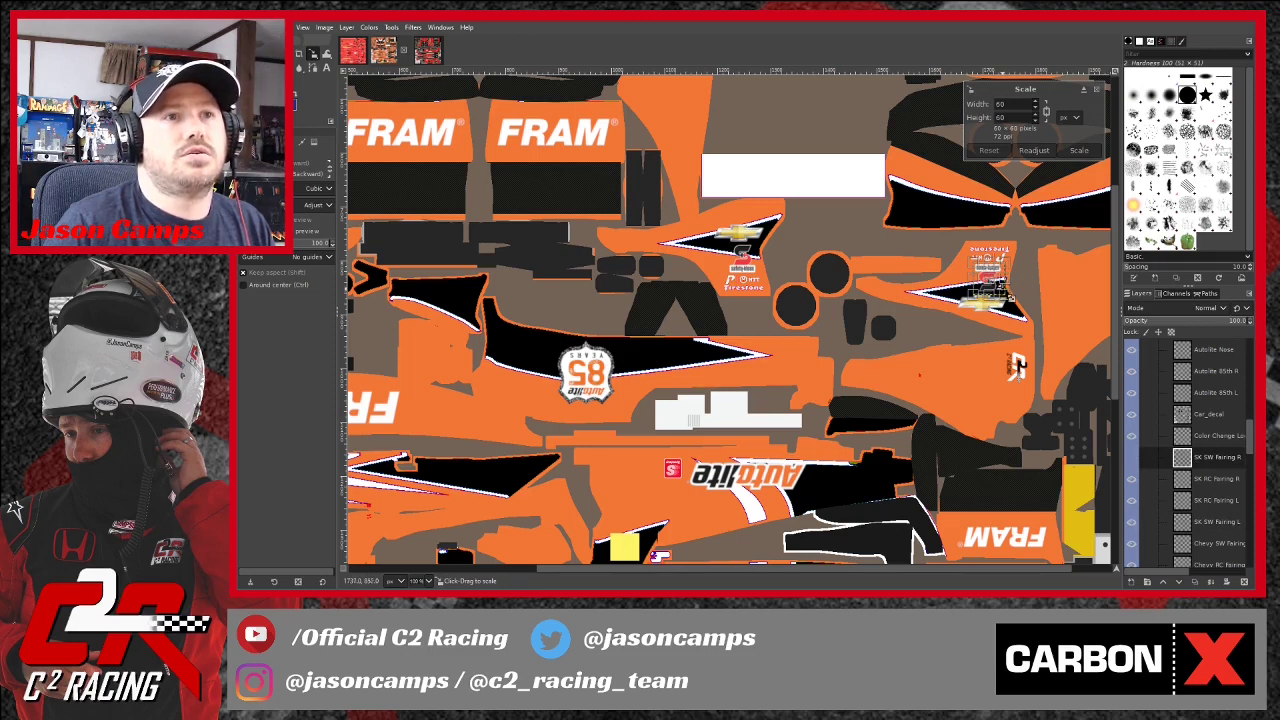
left_click_drag(1016, 366, 1016, 366)
key("Return")
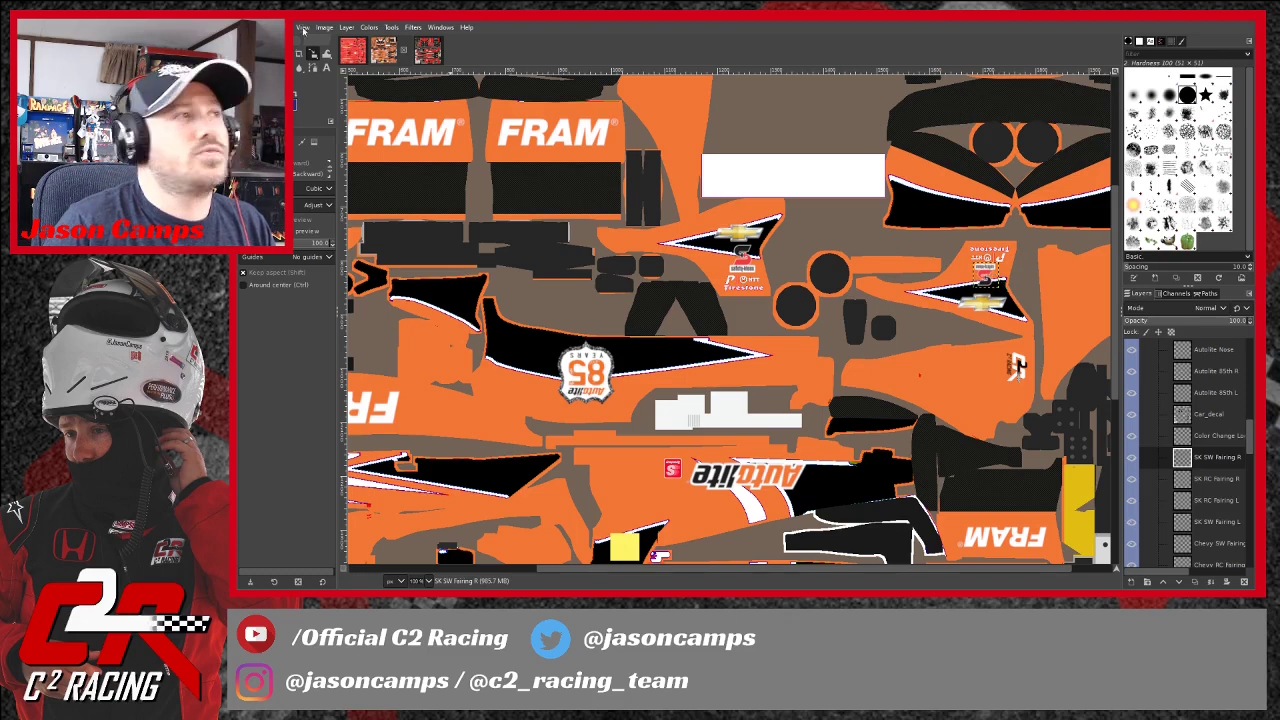
Adjust the position of the Safety-Kleen logo on the SK SW Fairing R layer and select the Chevy SW Fairing R layer.
key("m")
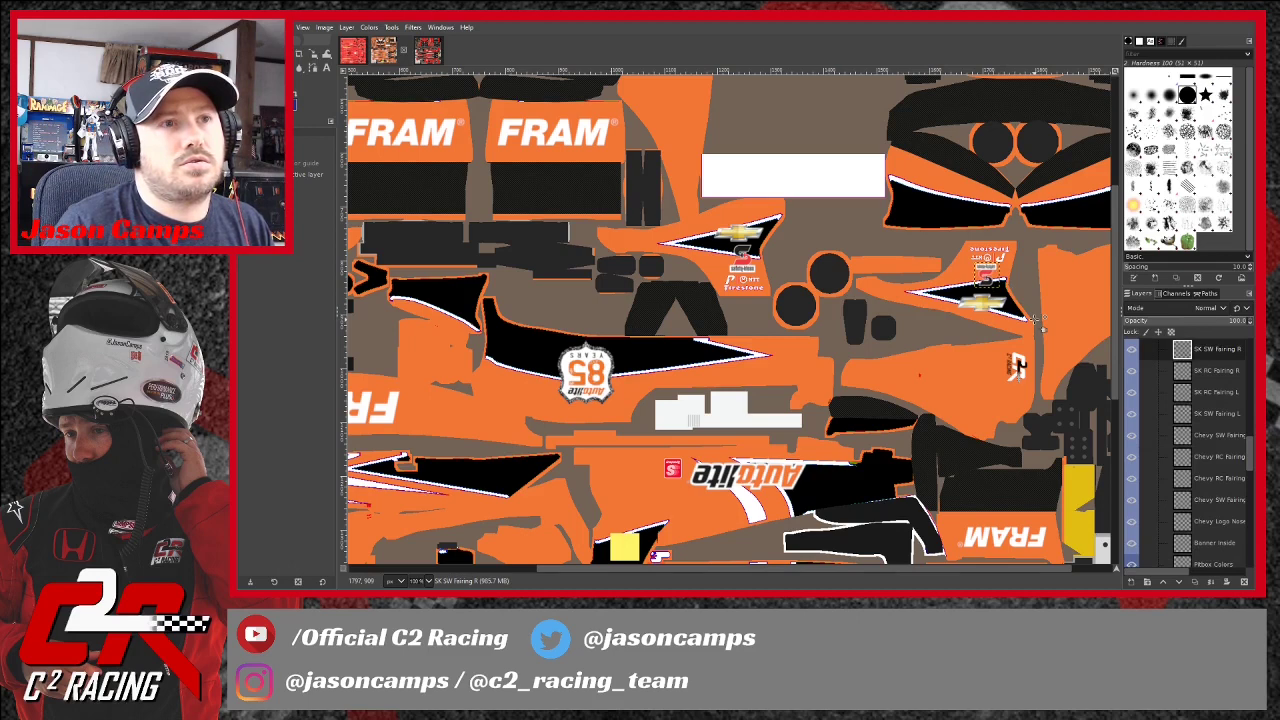
left_click(1212, 521)
left_click(1204, 482)
left_click(1210, 462)
left_click(1213, 506)
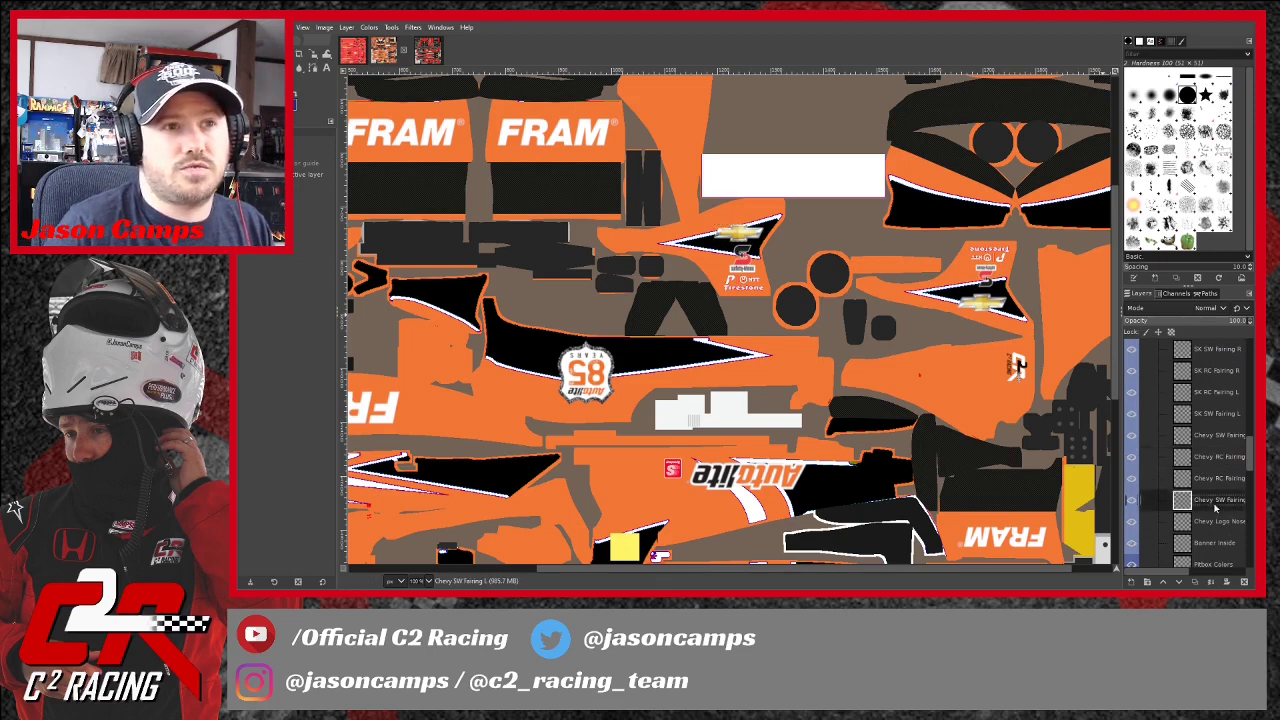
left_click(1222, 437)
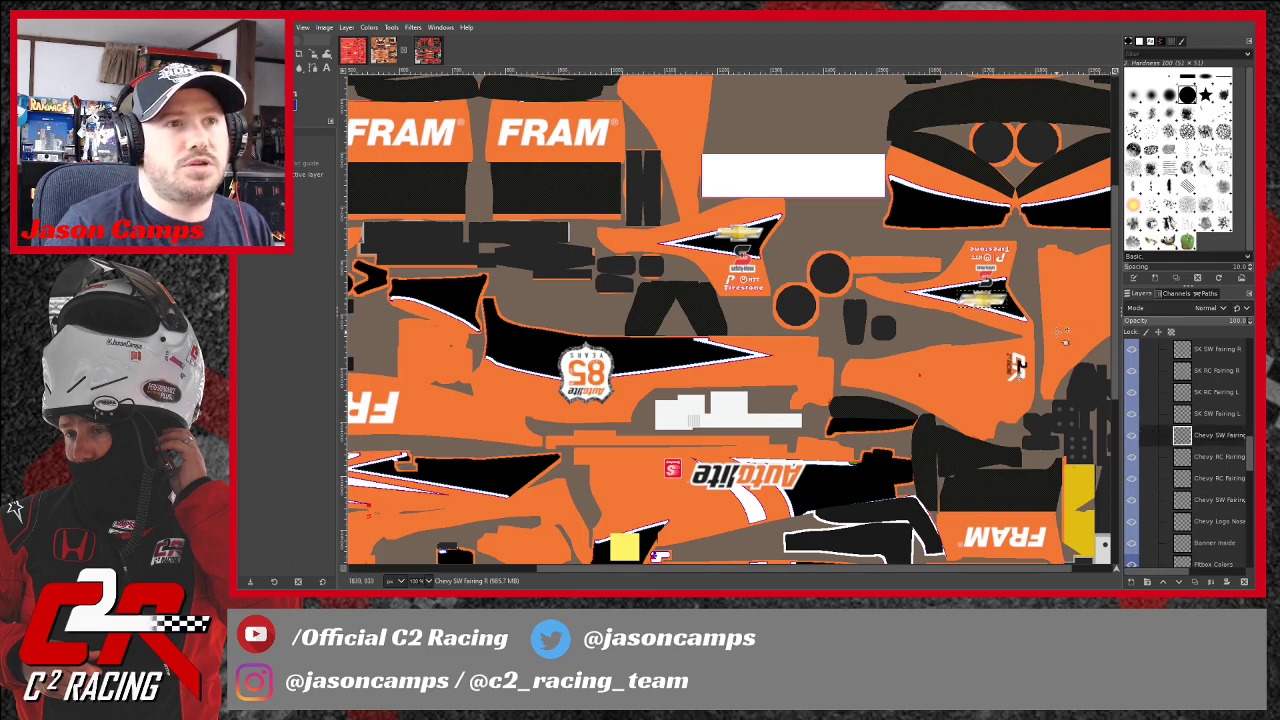
Compare the Chevrolet and Safety-Kleen logo placement between the two mirrored SW fairings.
scroll(1016, 415, "down", 5)
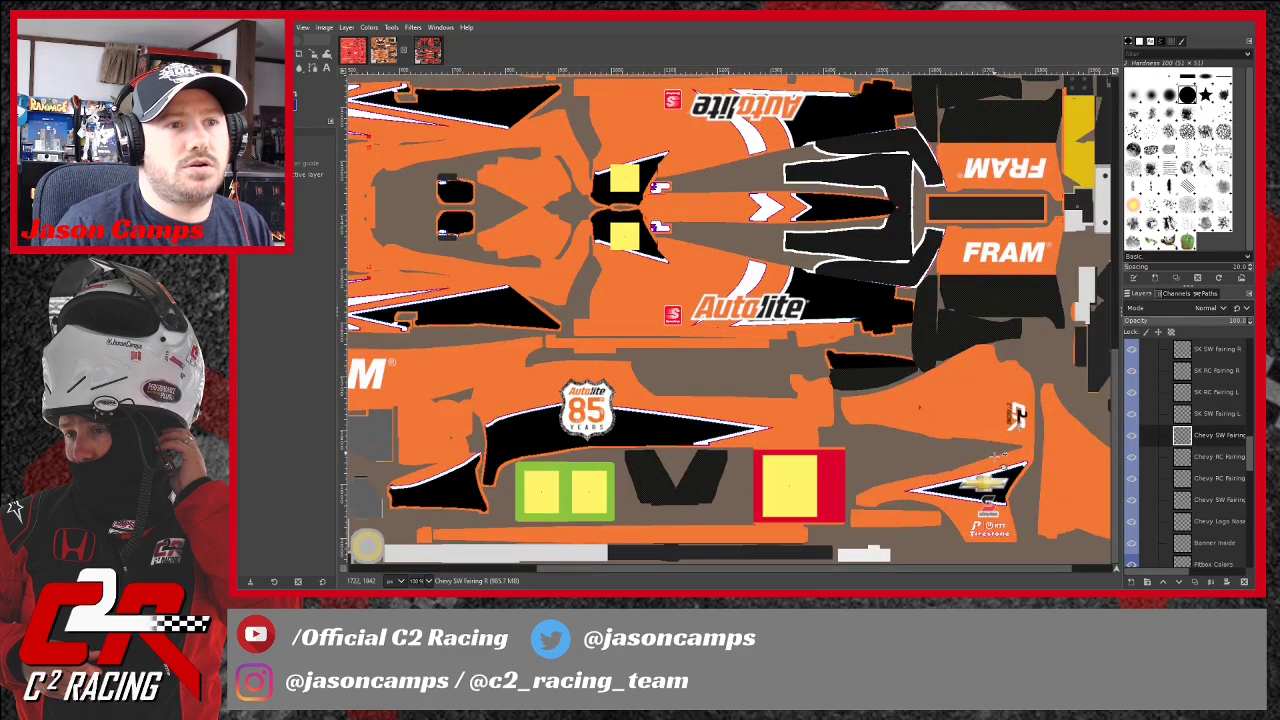
scroll(1012, 420, "up", 6)
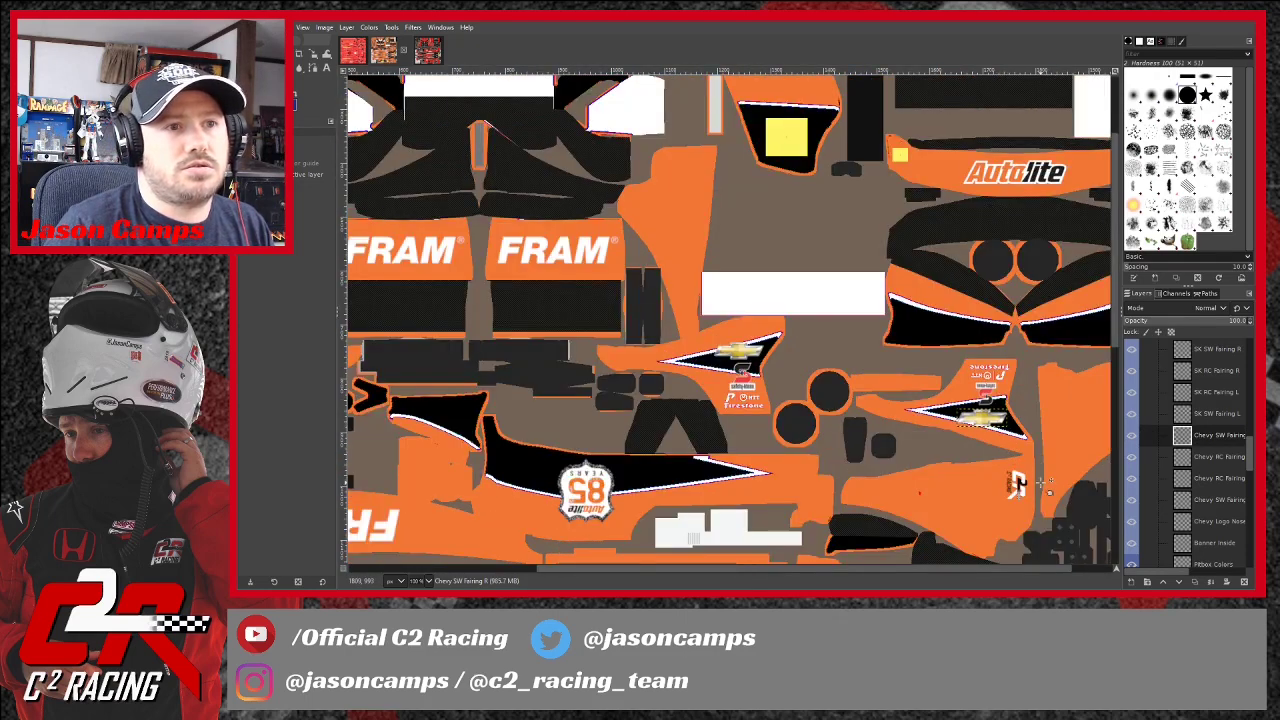
scroll(1045, 485, "down", 5)
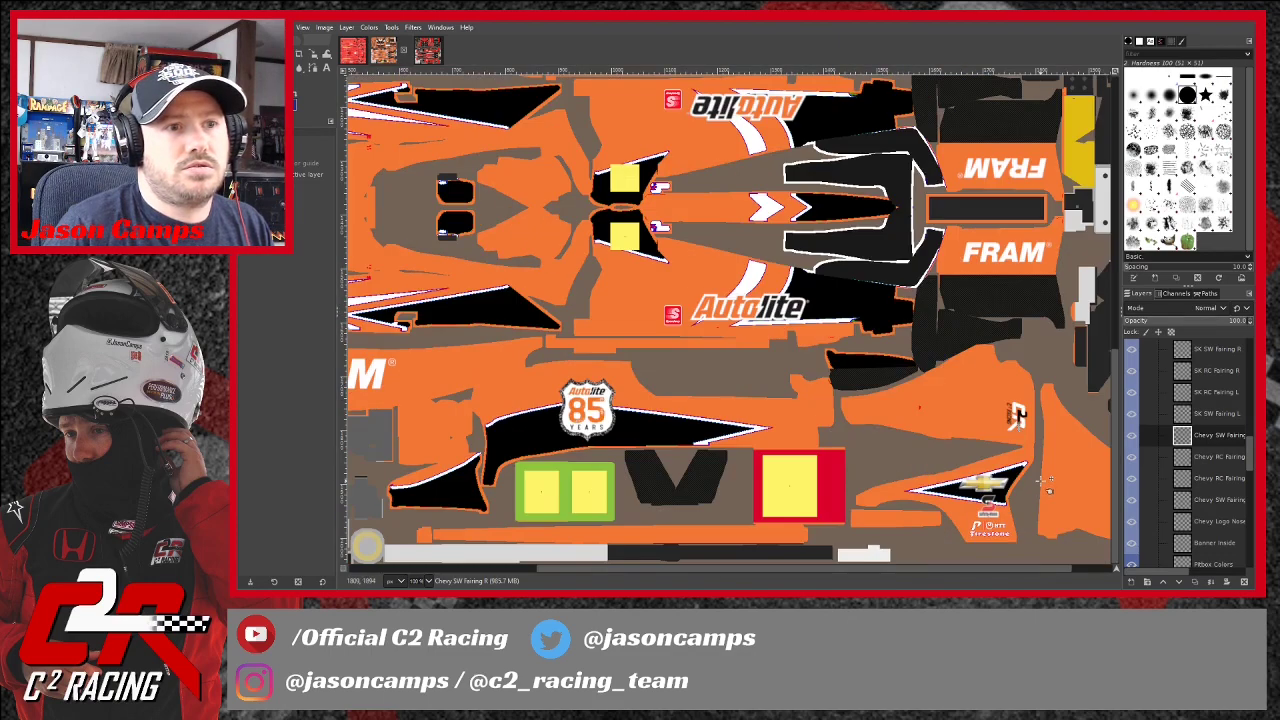
scroll(1045, 485, "up", 5)
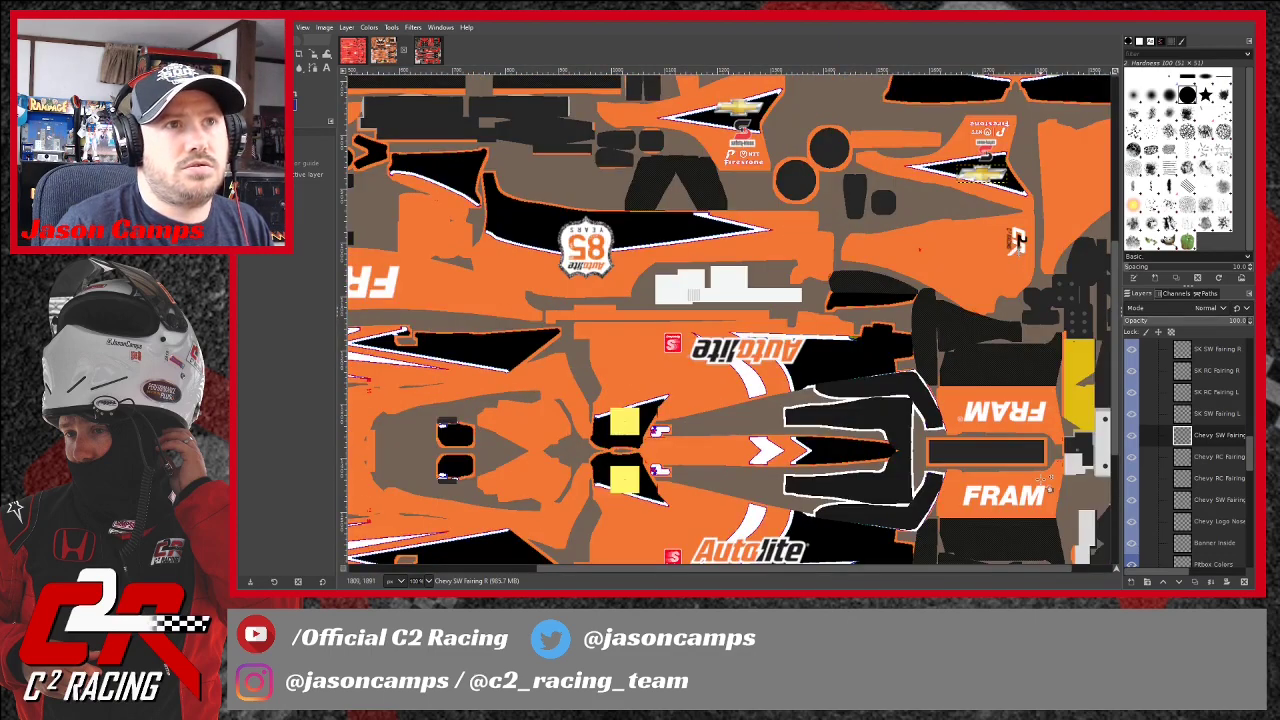
scroll(1045, 485, "down", 5)
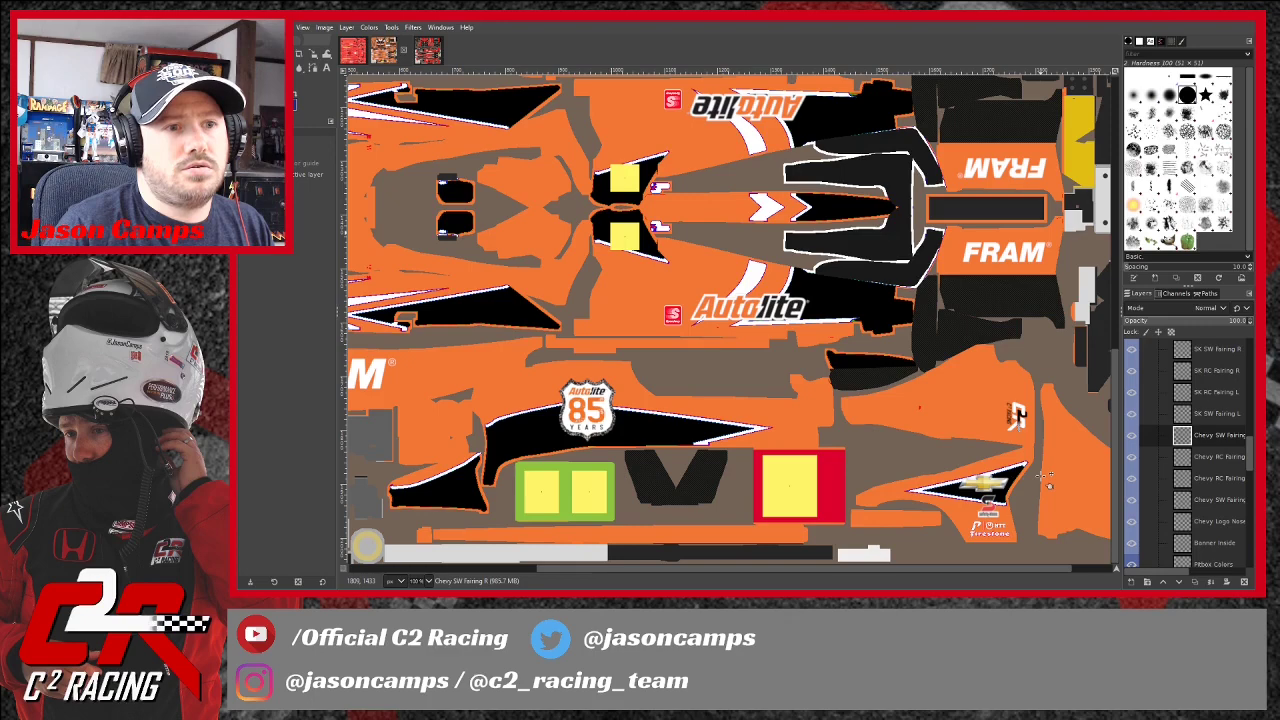
scroll(1045, 483, "up", 5)
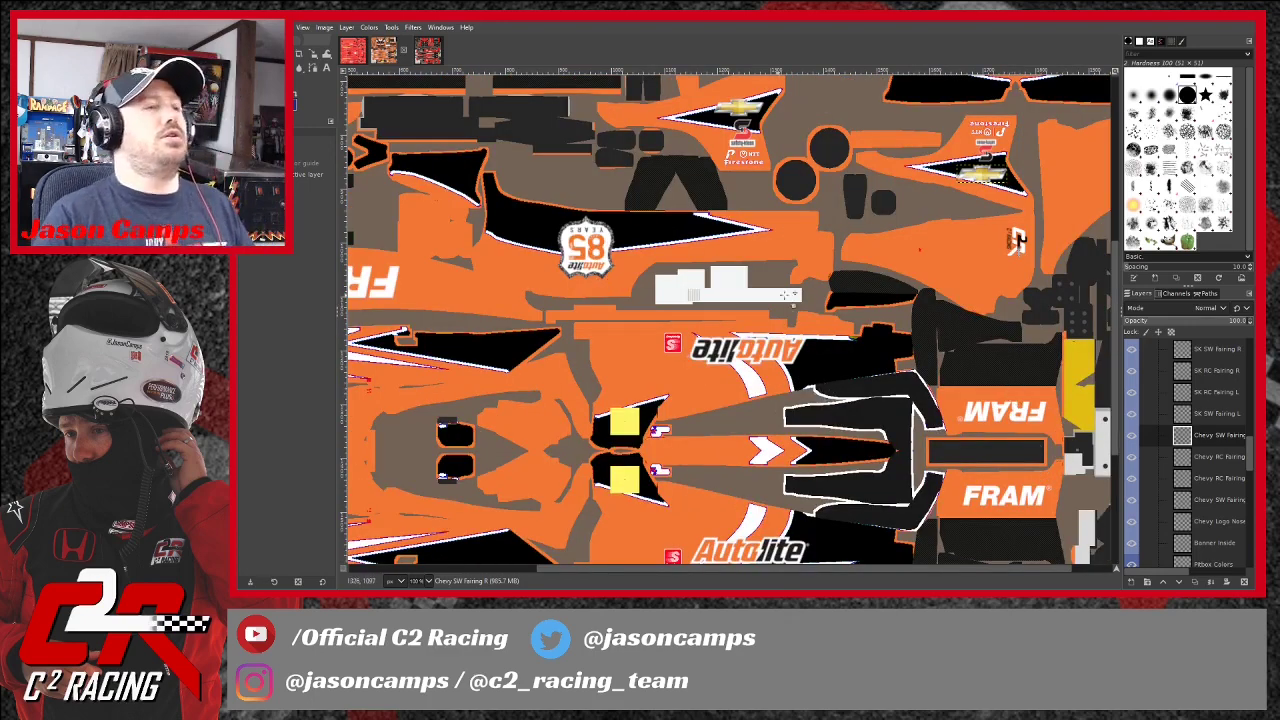
Save the livery file.
scroll(730, 319, "down", 3)
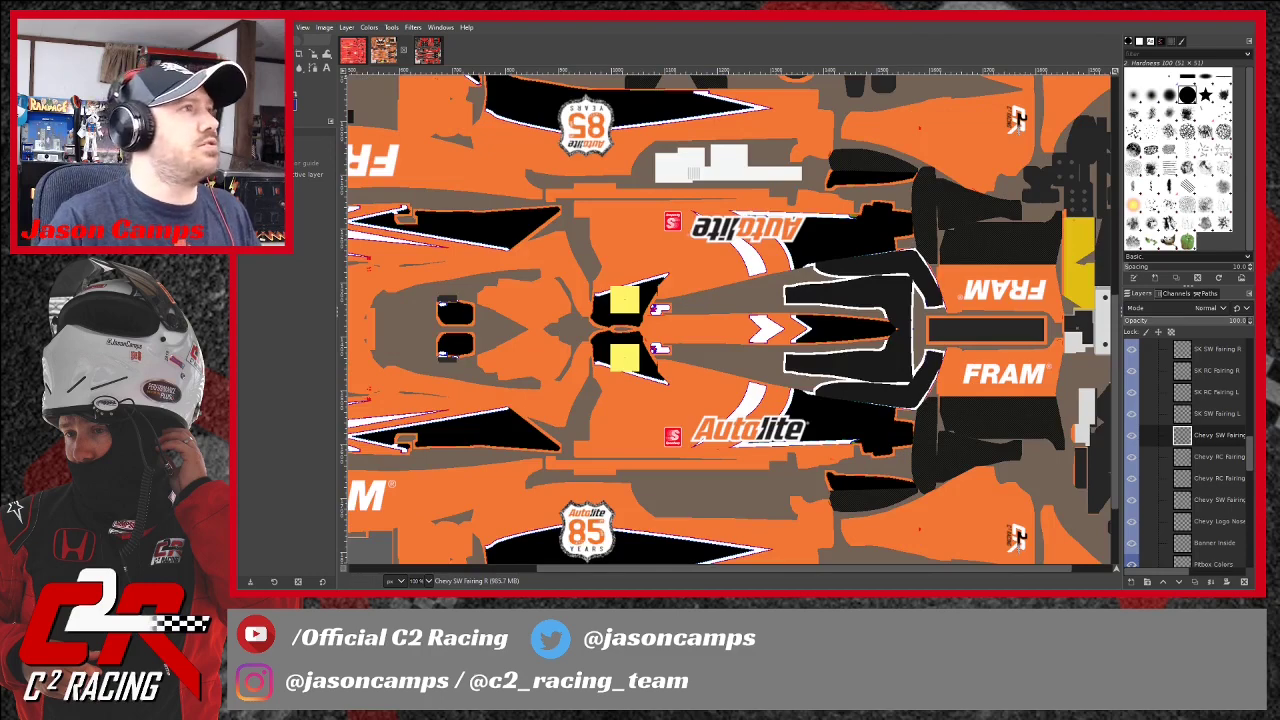
key("ctrl+s")
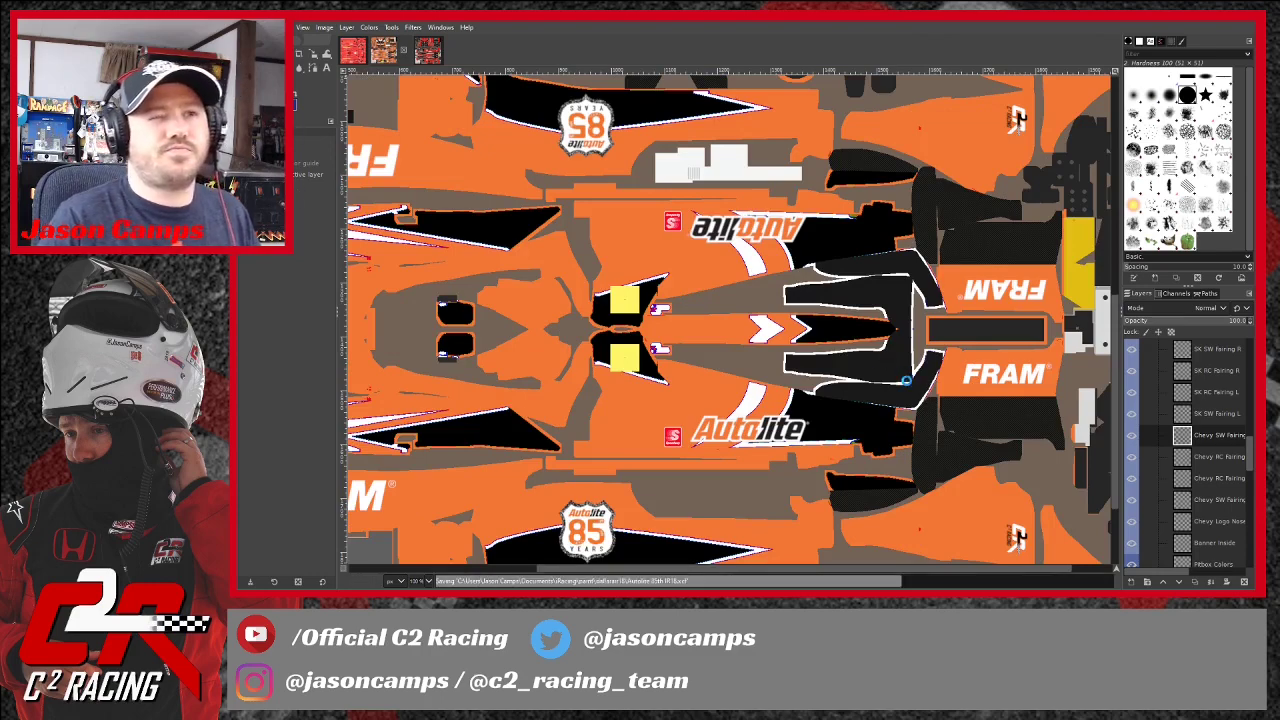
scroll(907, 378, "up", 3)
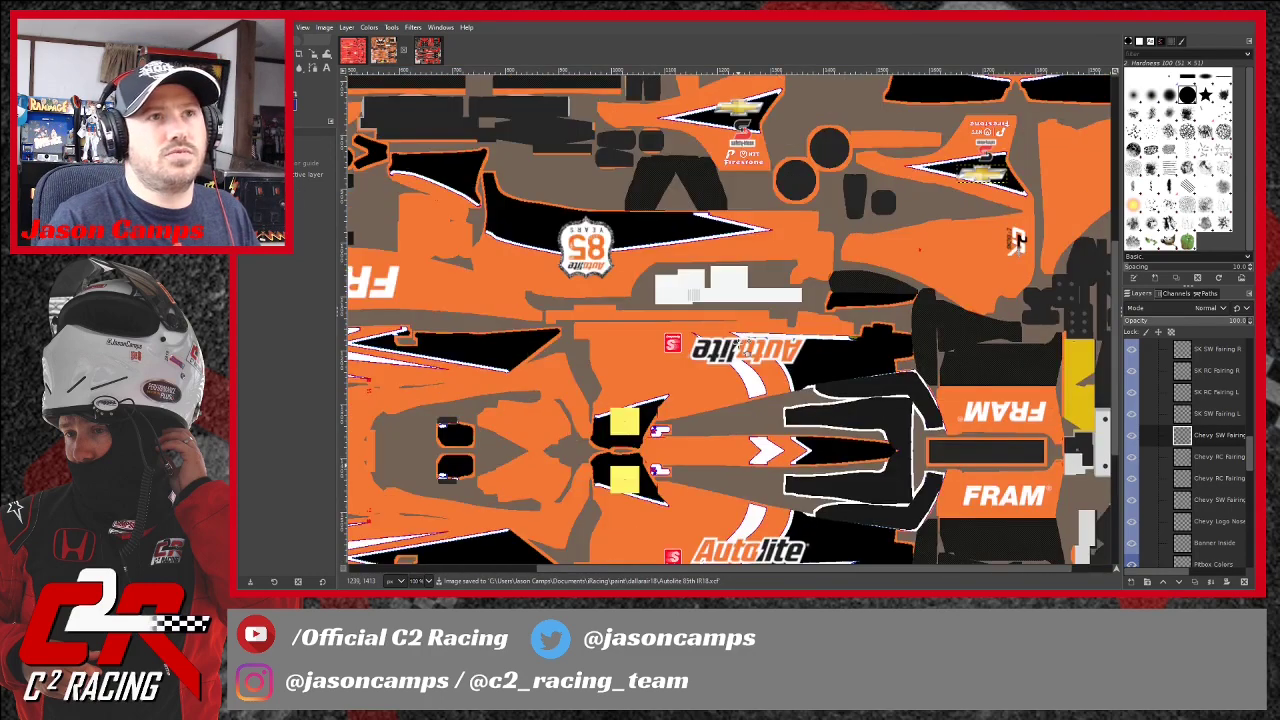
Scale the Safety-Kleen logo on the SK RC Fairing L layer to 48 × 48 pixels and reposition it below the Chevrolet logo.
scroll(1017, 240, "up", 3)
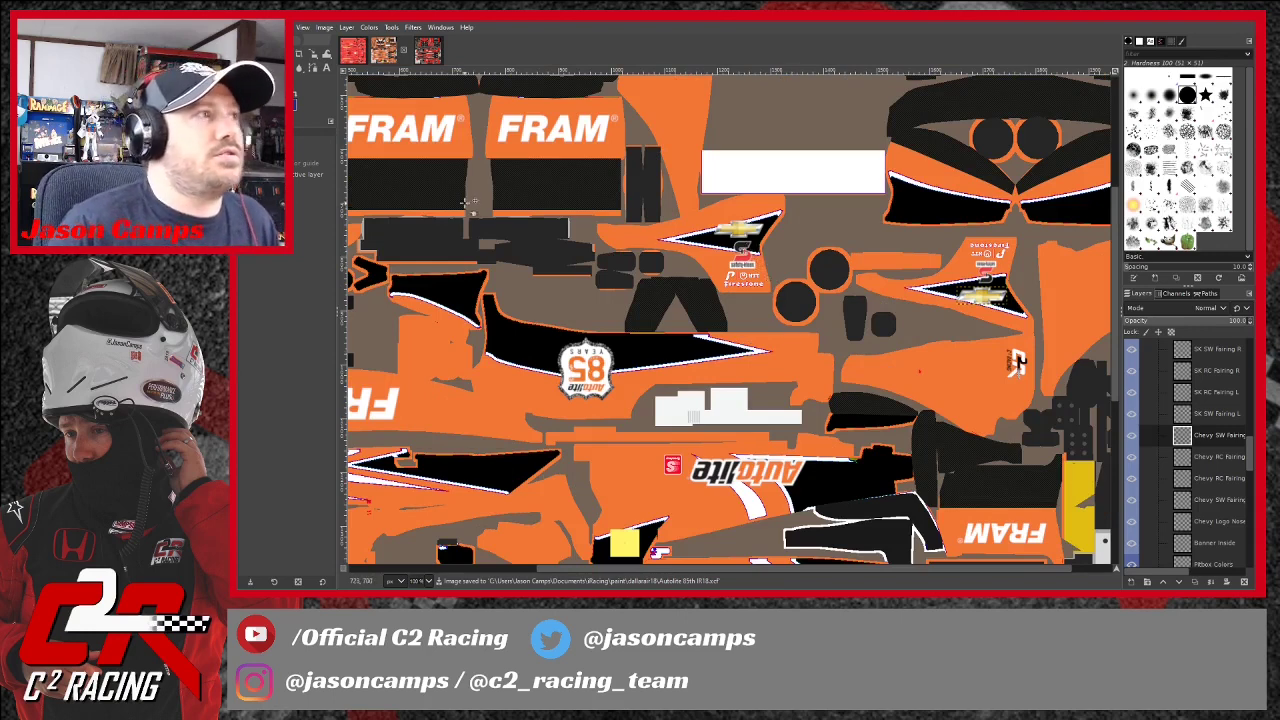
left_click(1215, 414)
left_click(1217, 393)
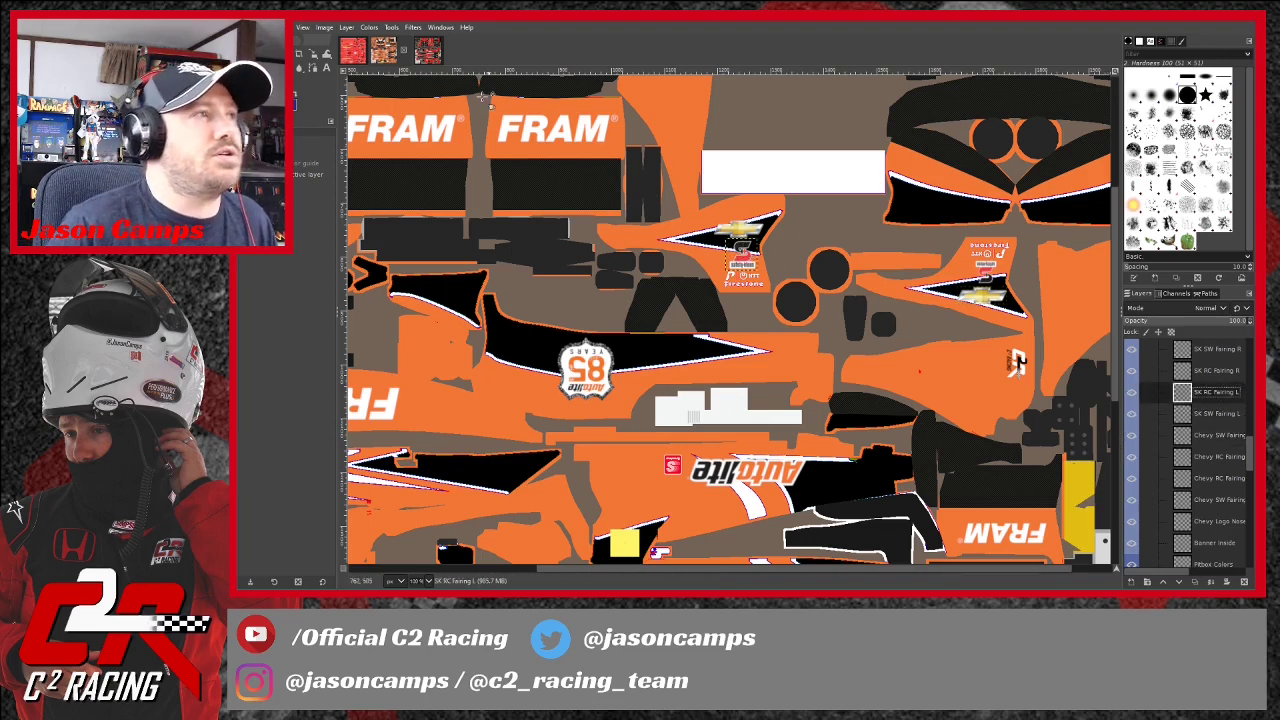
left_click(315, 52)
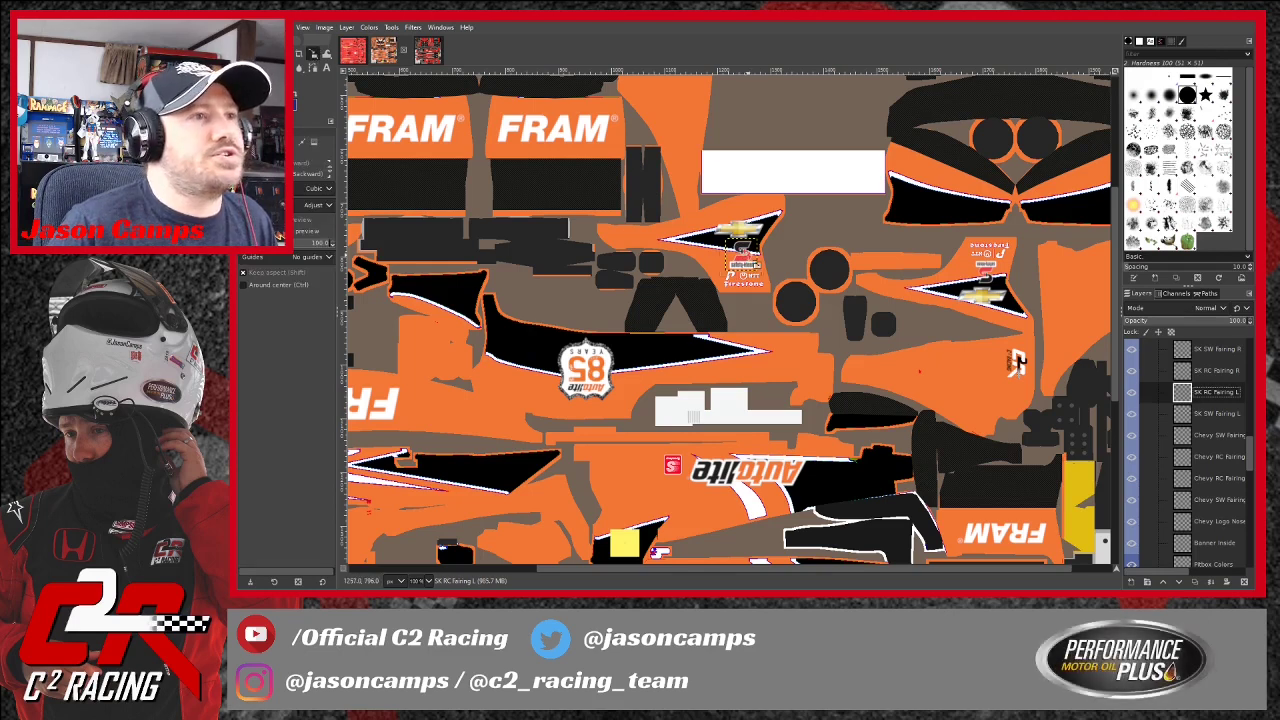
left_click(740, 250)
left_click_drag(724, 236, 728, 246)
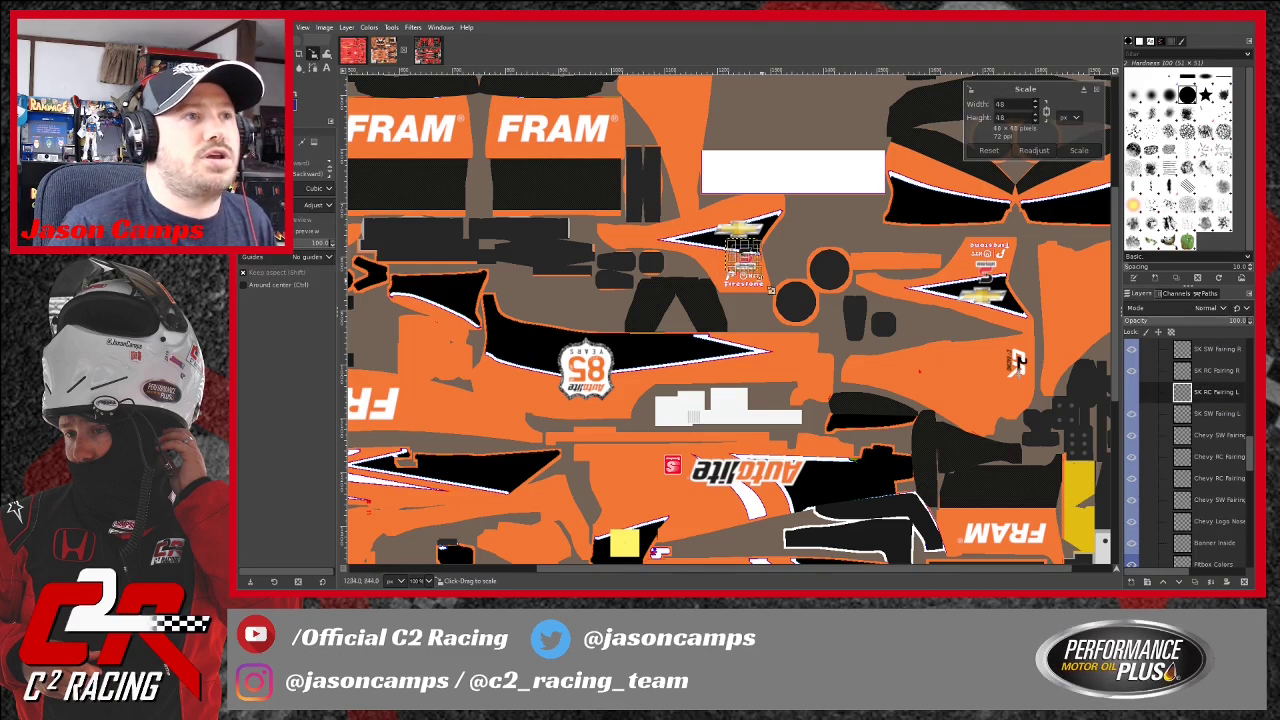
left_click(1079, 150)
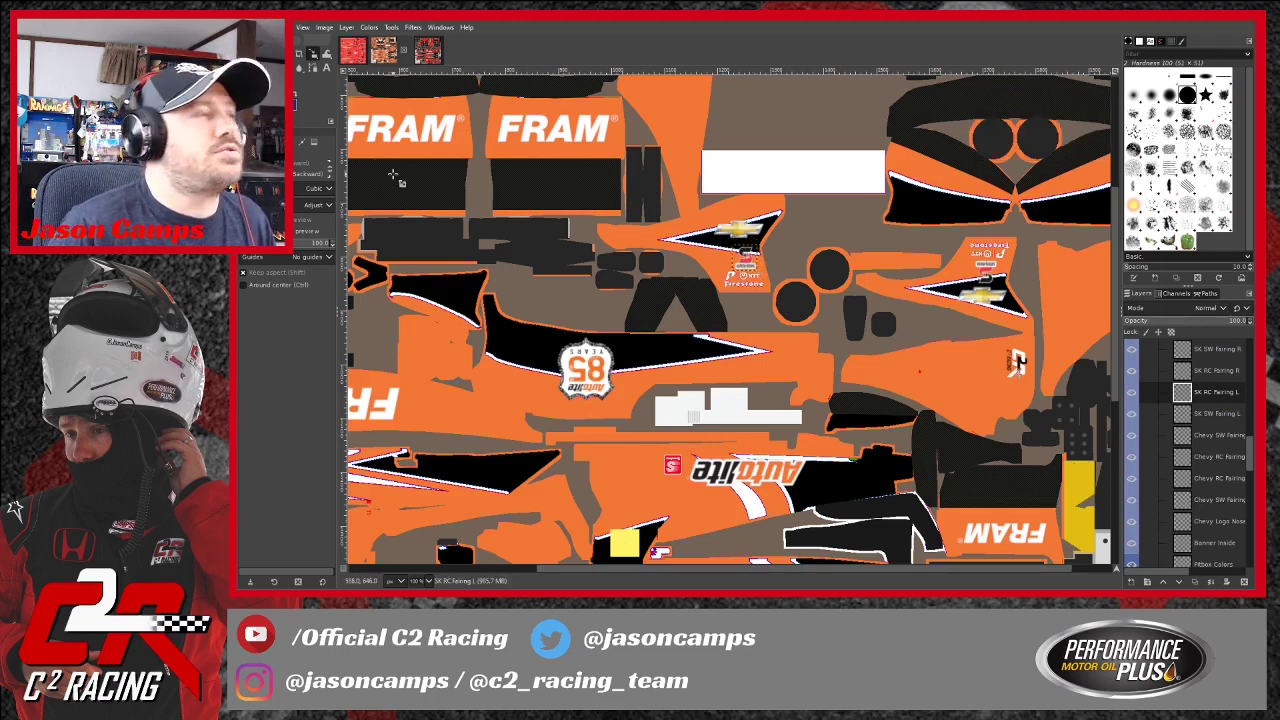
left_click(244, 54)
left_click(746, 264)
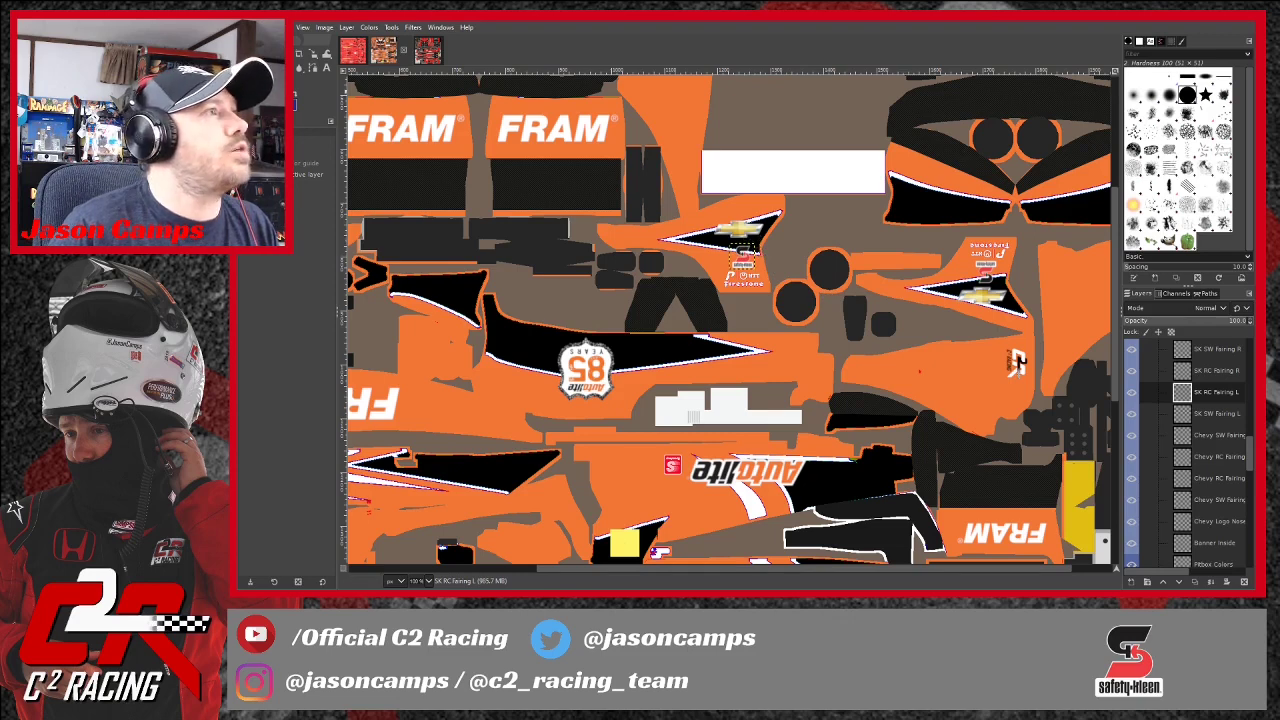
Nudge the Chevrolet logo on the Chevy RC Fairing L layer slightly down, closer to the Safety-Kleen logo.
left_click(1226, 437)
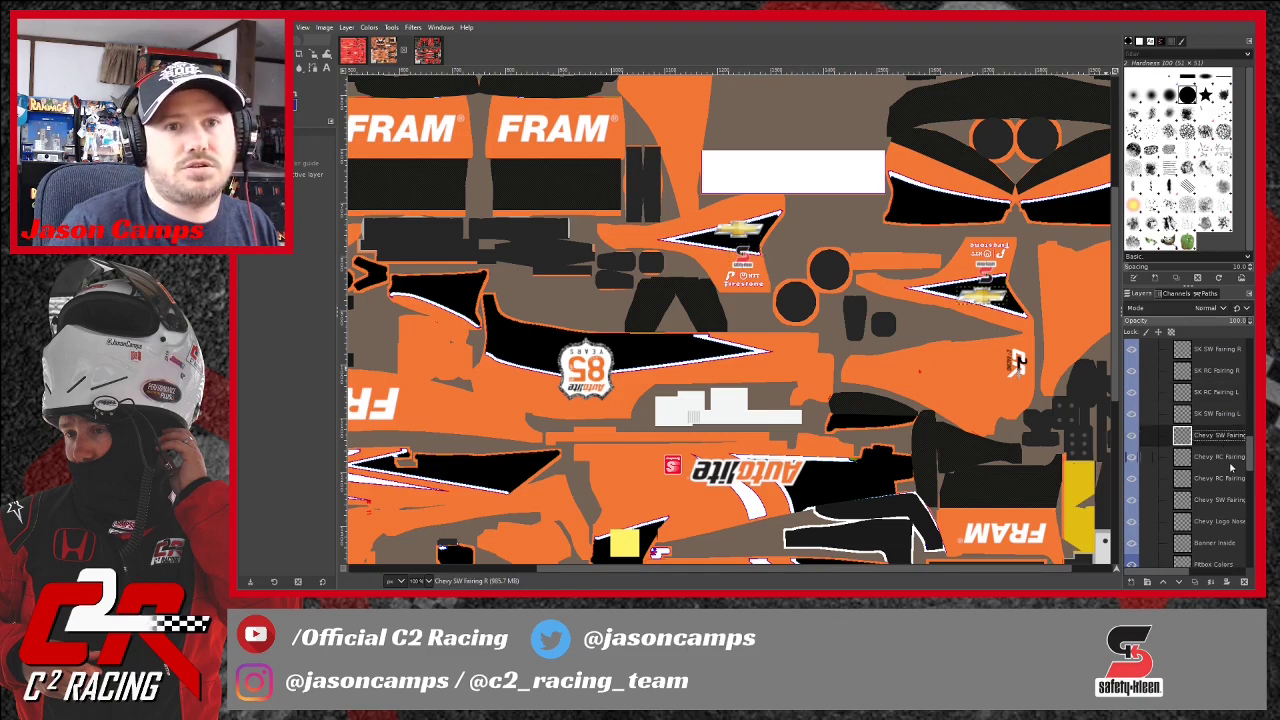
left_click(1231, 462)
left_click(1228, 480)
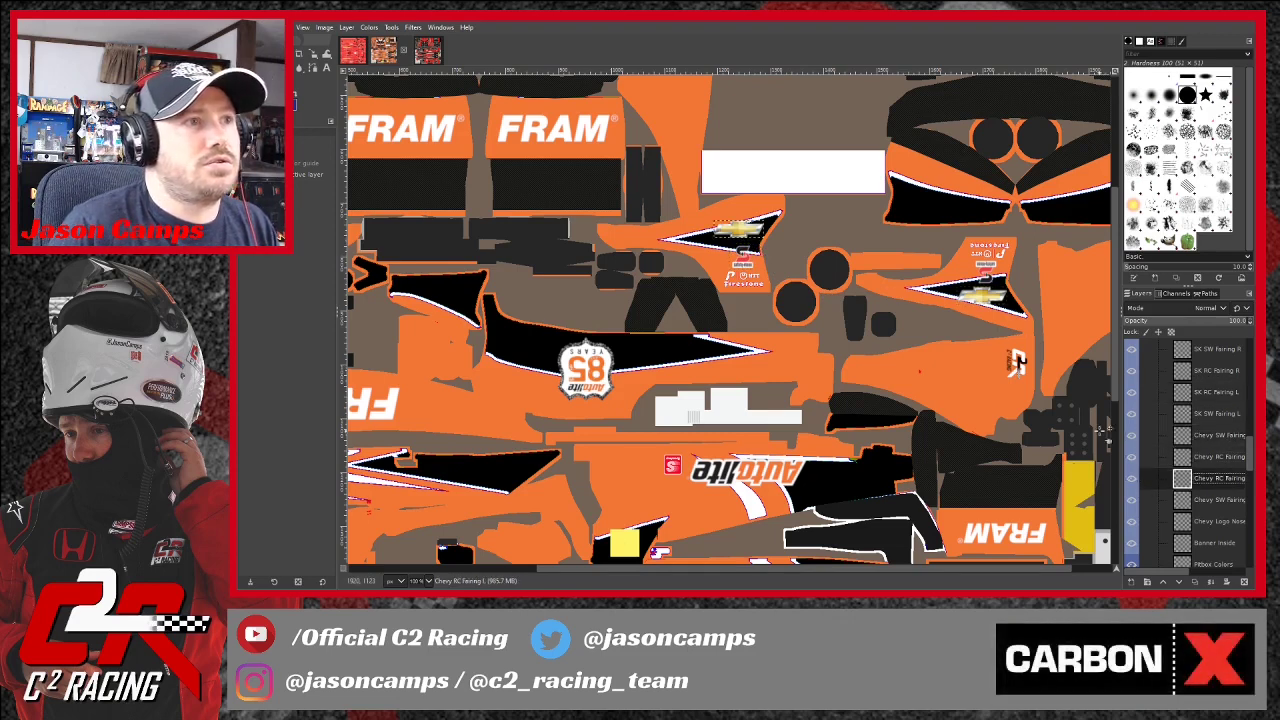
key("Down")
key("Down")
key("Down")
key("Down")
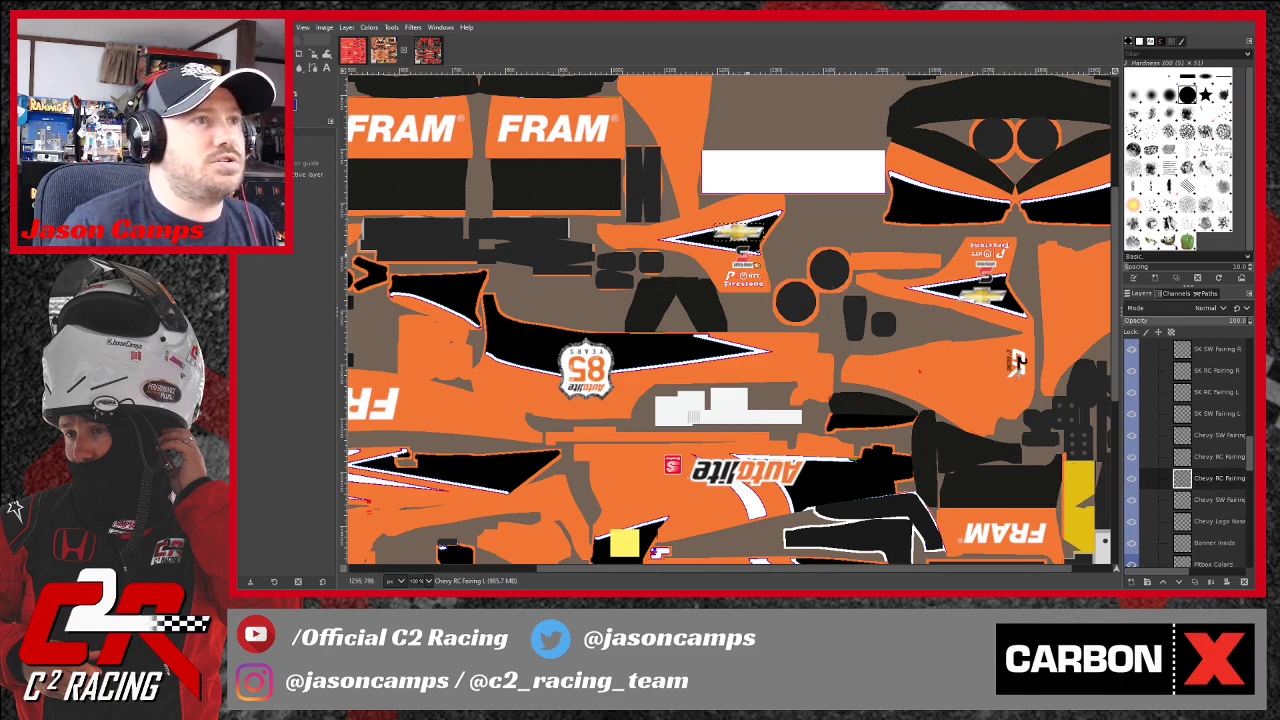
Reselect the SK RC Fairing L layer and fine-tune the Safety-Kleen logo's position under the Chevrolet logo.
left_click(1226, 457)
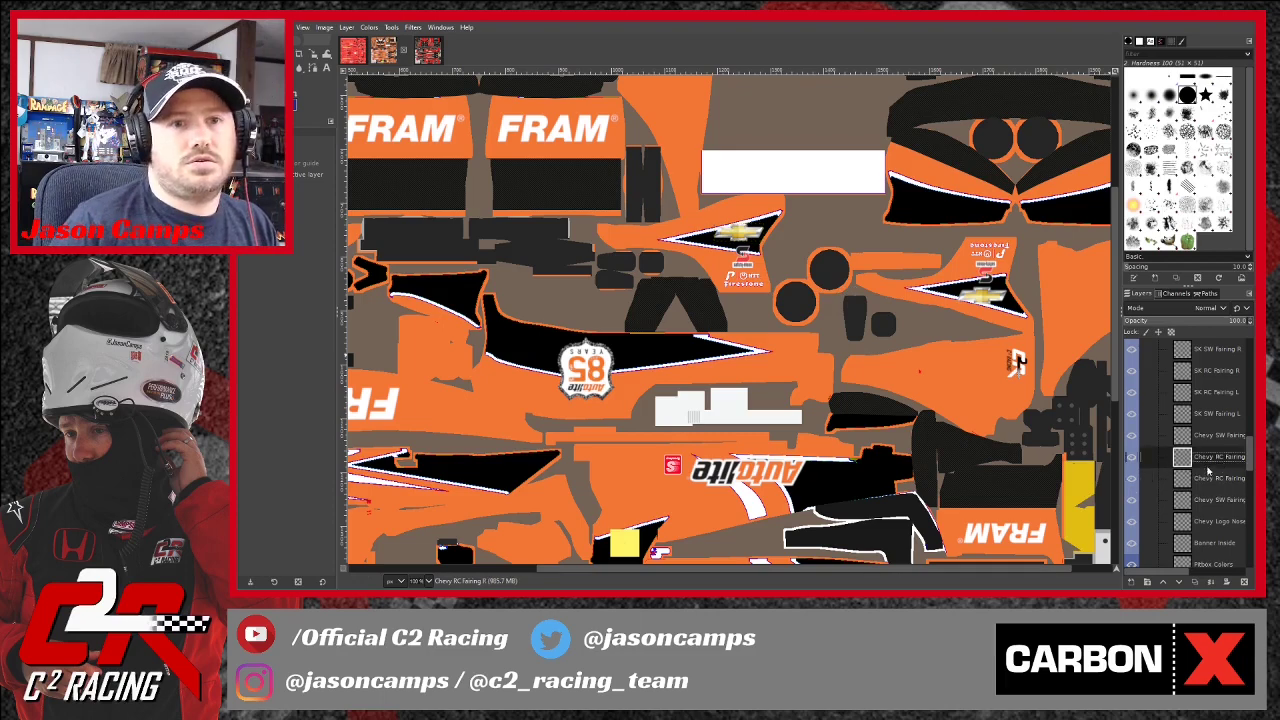
left_click(1218, 416)
left_click(1219, 396)
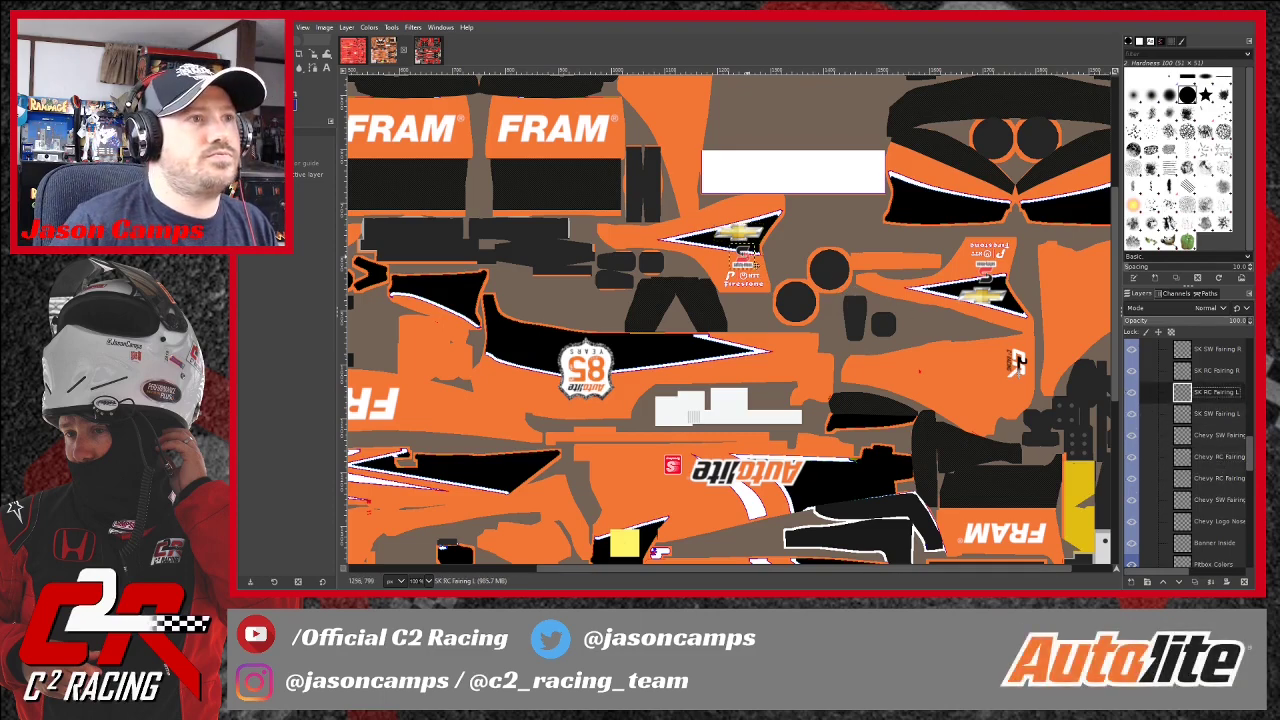
left_click(742, 257)
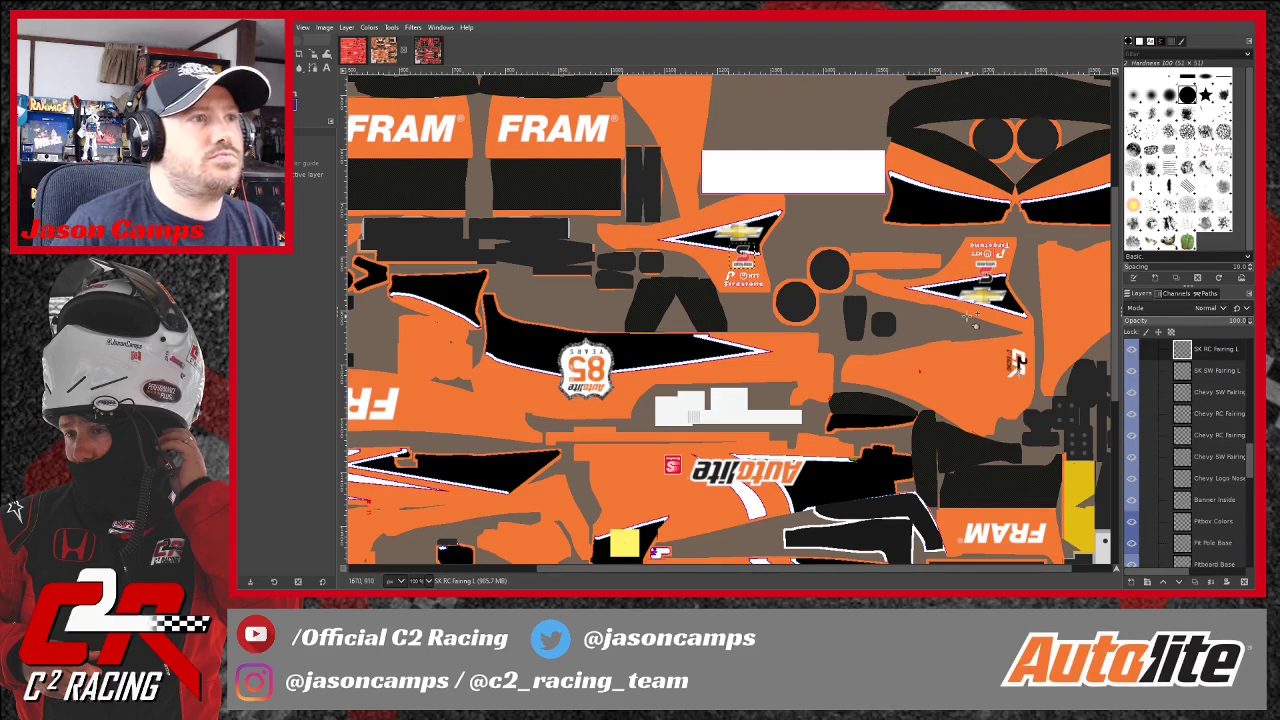
Nudge the Chevrolet logo on the Chevy RC Fairing R layer slightly down to match the opposite fairing.
left_click_drag(831, 569, 688, 565)
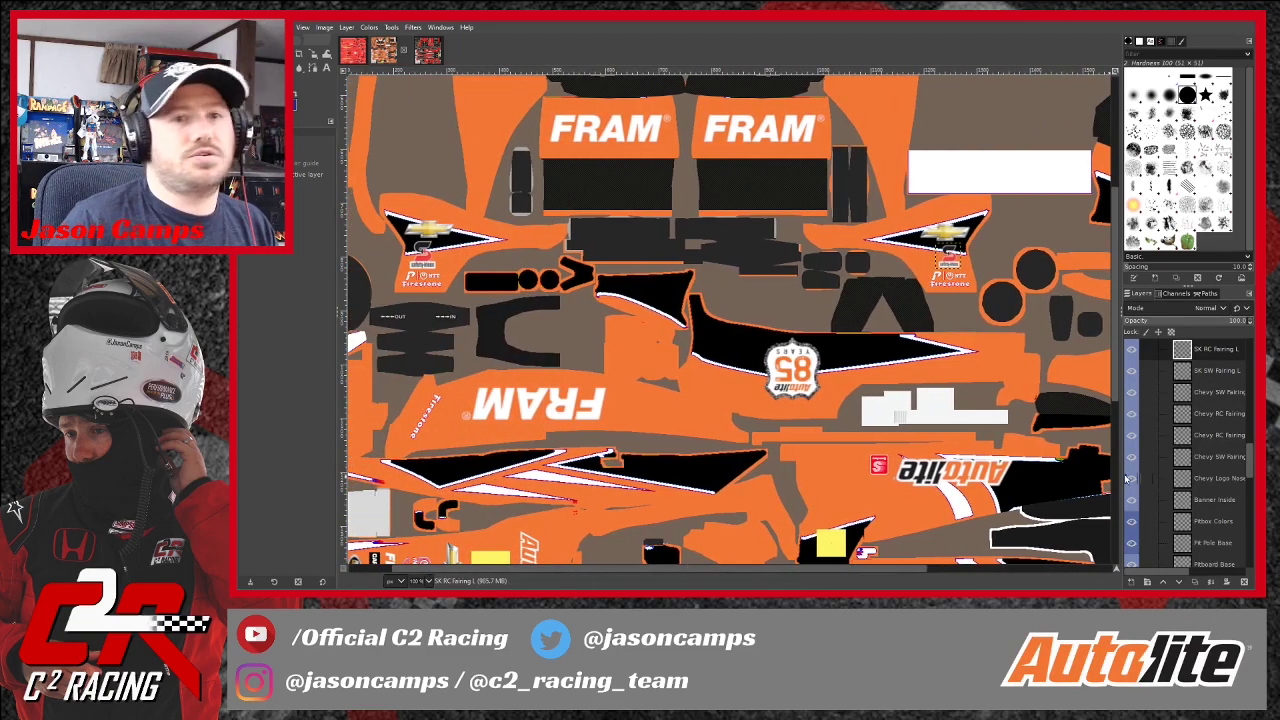
left_click(1215, 413)
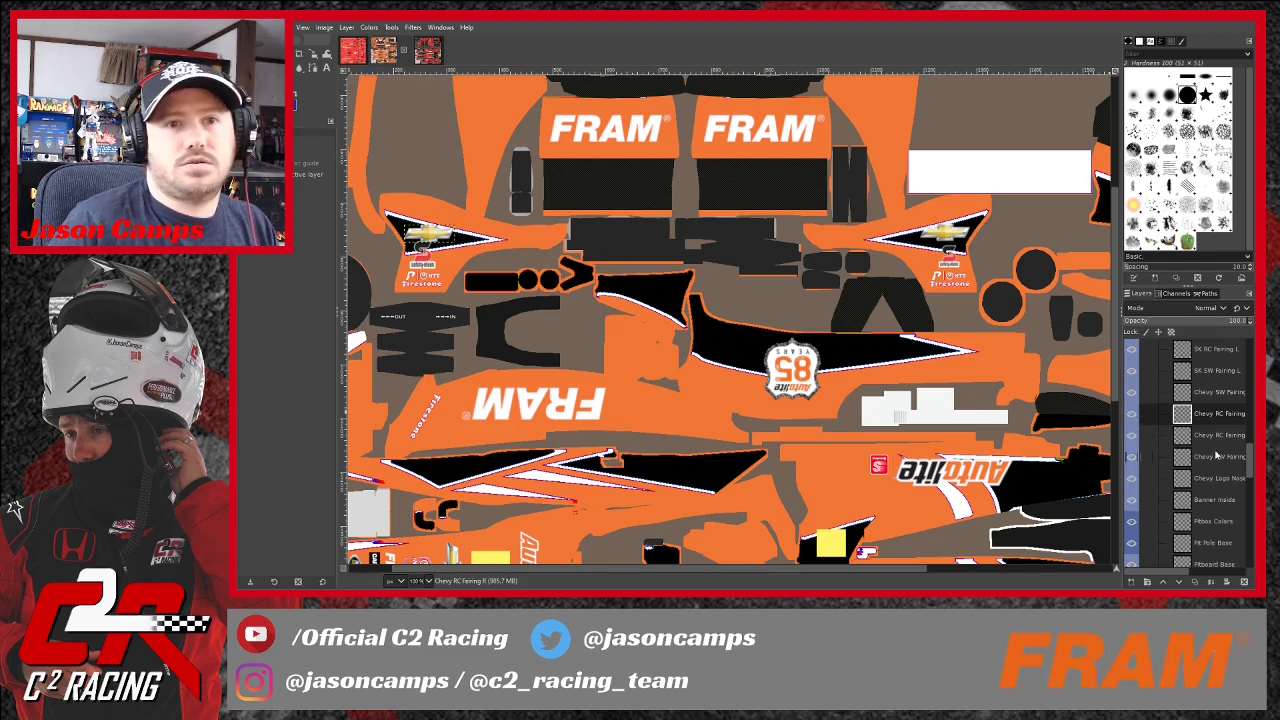
Scale the Safety-Kleen logo on the SK RC Fairing R layer down to 48 × 48 pixels.
left_click(1208, 350)
scroll(1208, 352, "up", 1)
left_click(1217, 361)
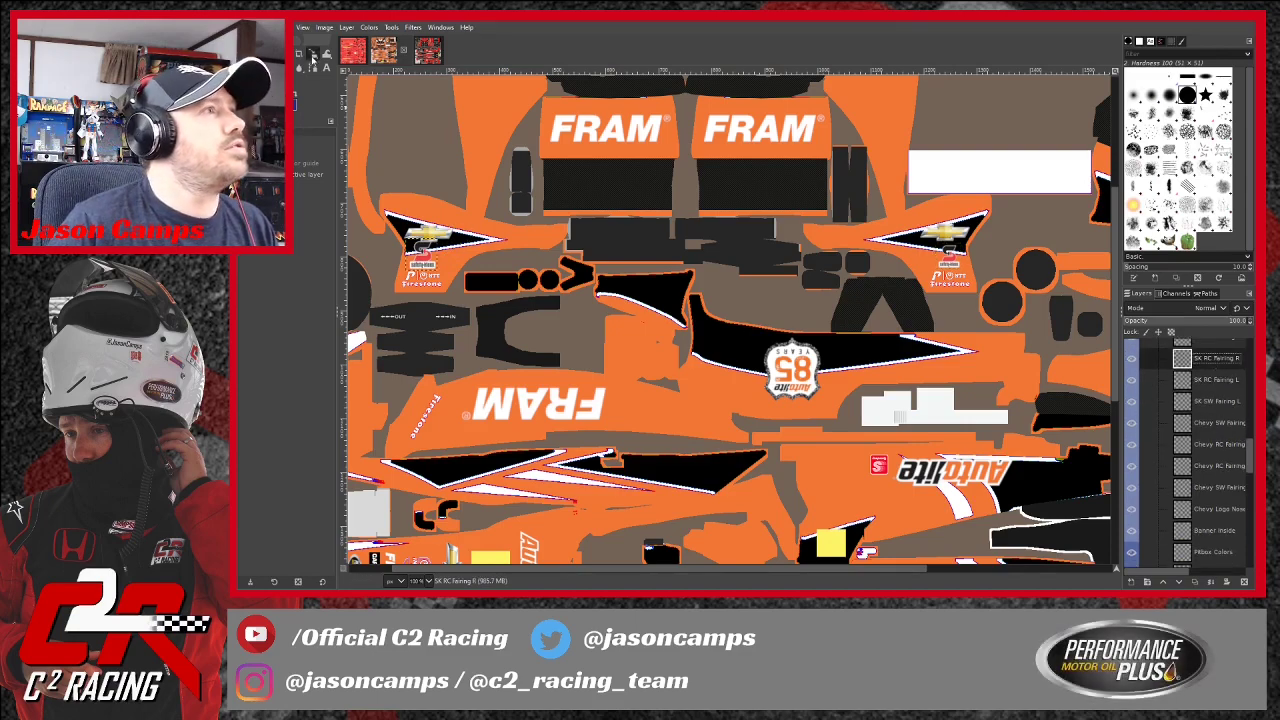
key("shift+s")
left_click(440, 258)
left_click_drag(407, 239, 424, 256)
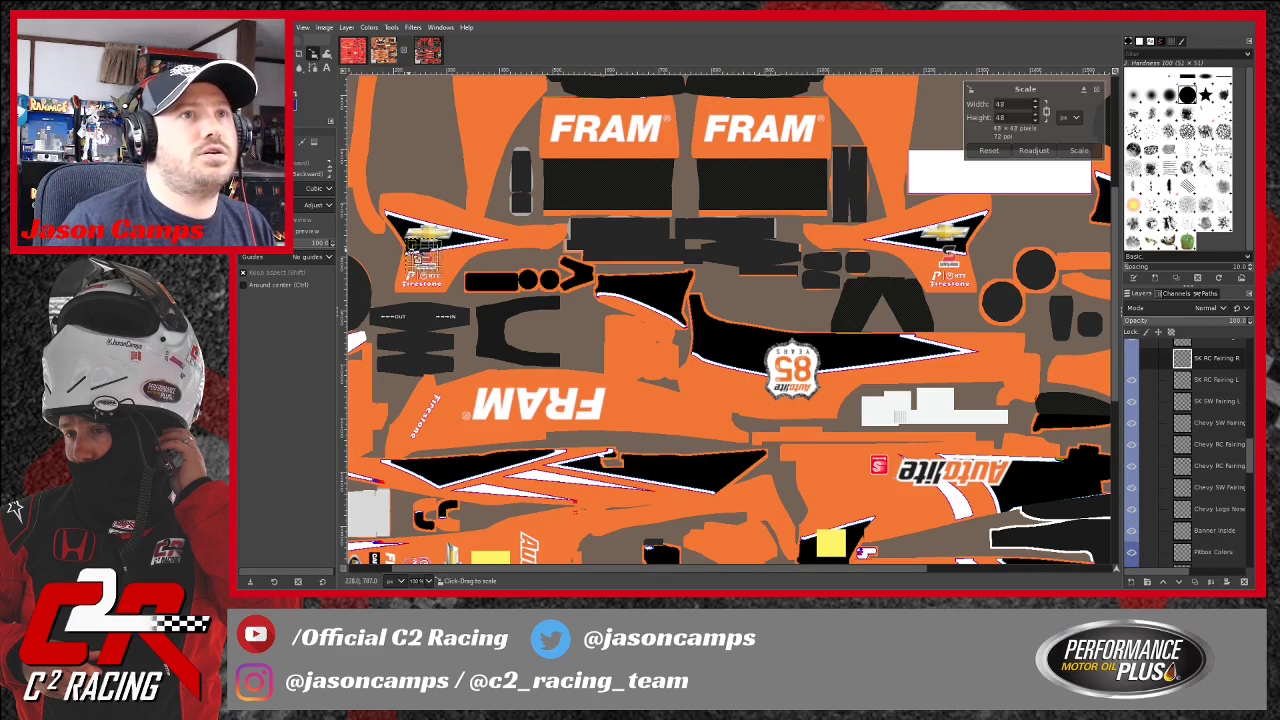
left_click(1073, 152)
Nudge the Safety-Kleen logo on the SK RC Fairing R layer up beneath the Chevrolet logo, matching its counterpart on SK RC Fairing L.
key("m")
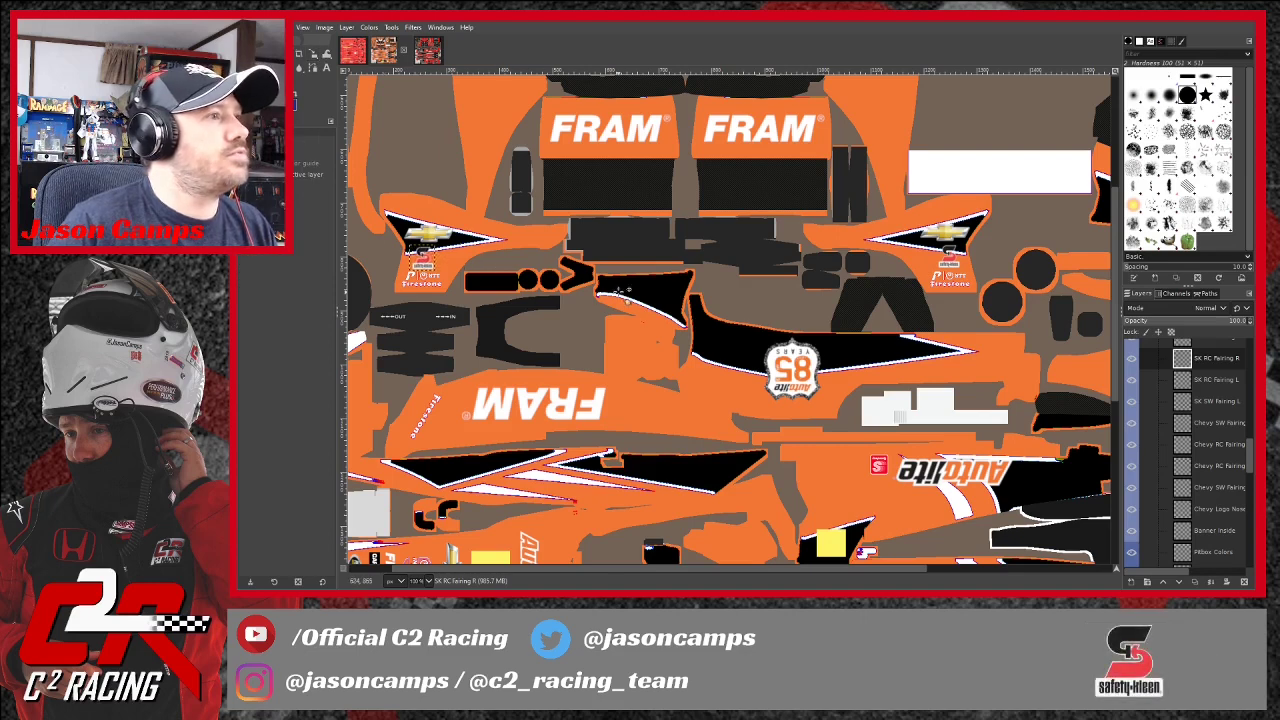
key("Up")
key("Up")
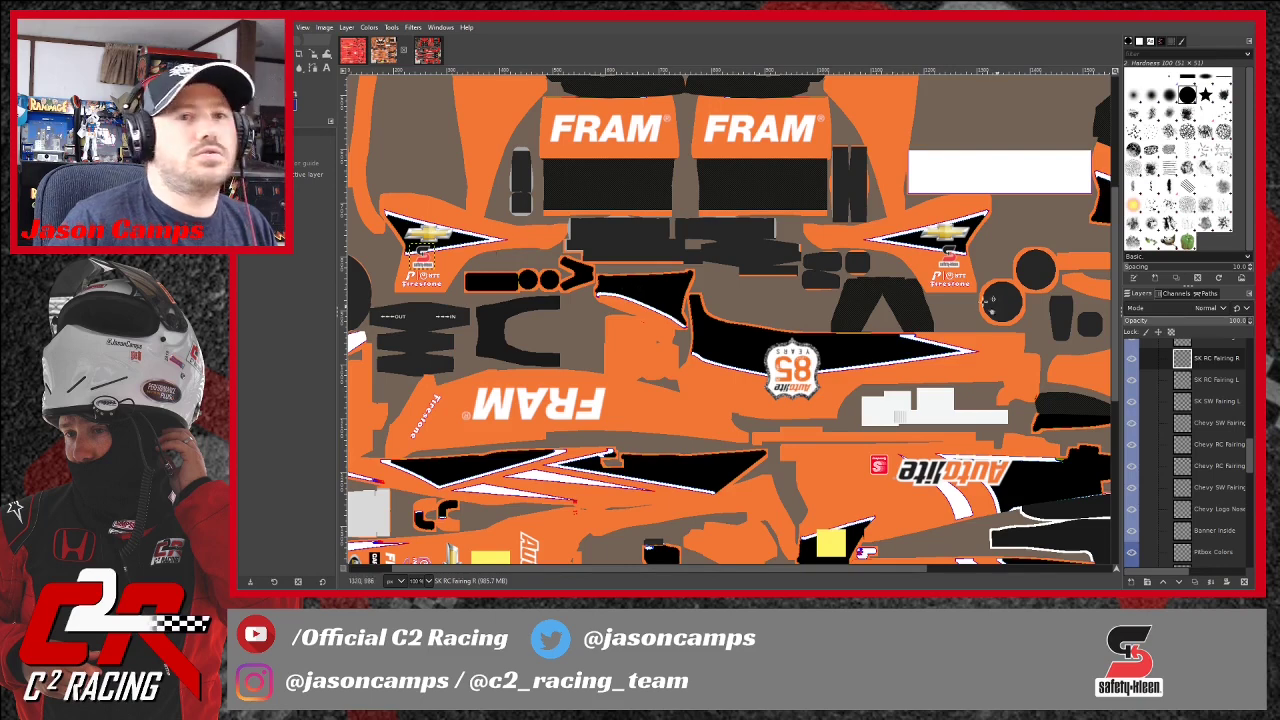
left_click(1218, 401)
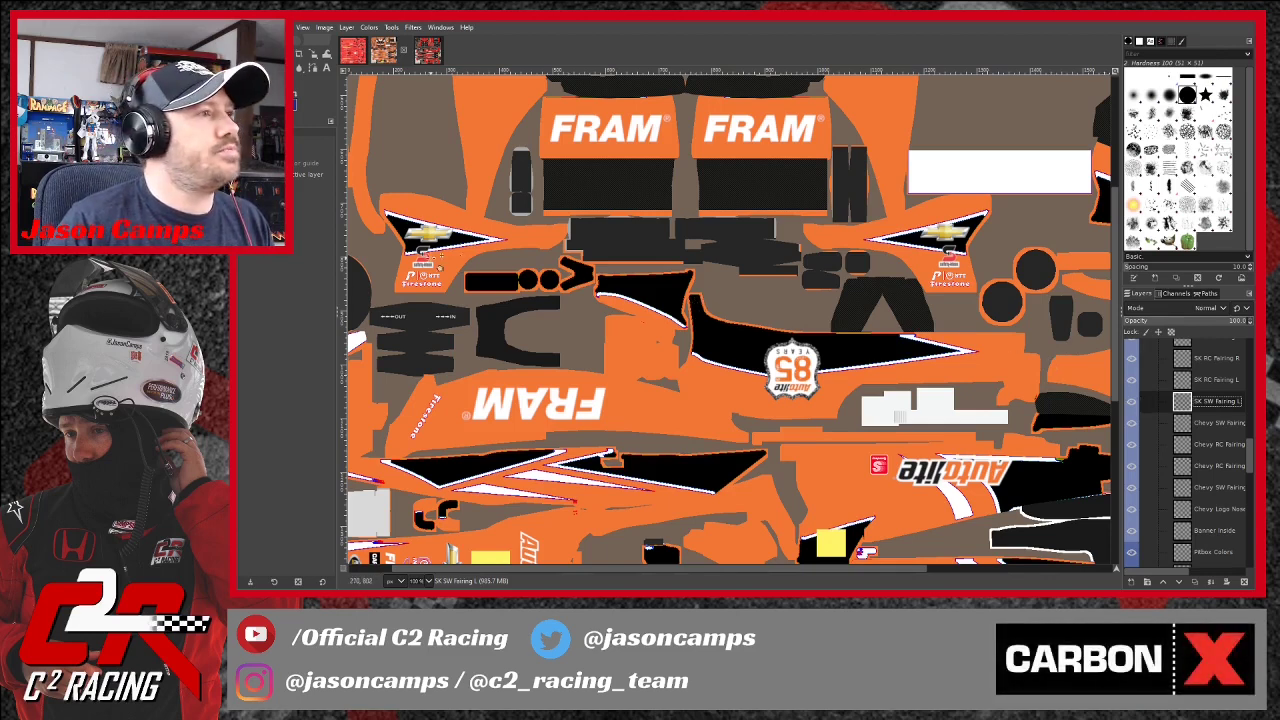
left_click(425, 258)
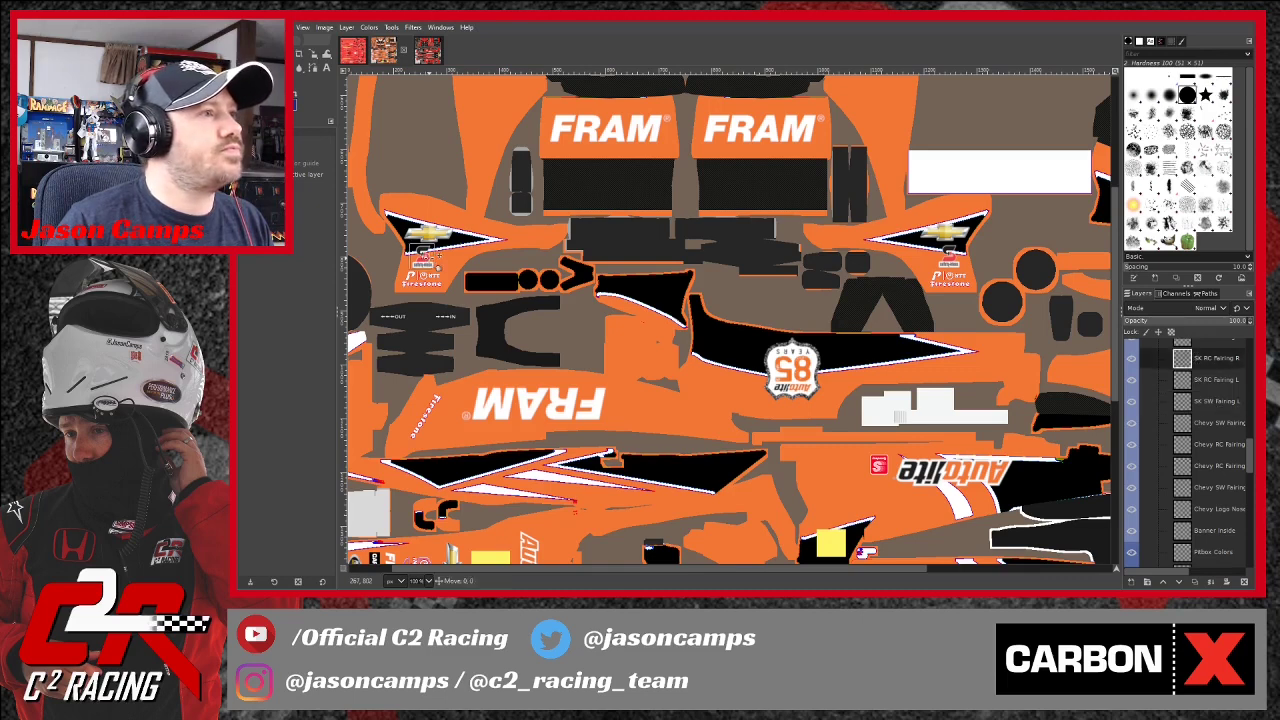
left_click(1222, 382)
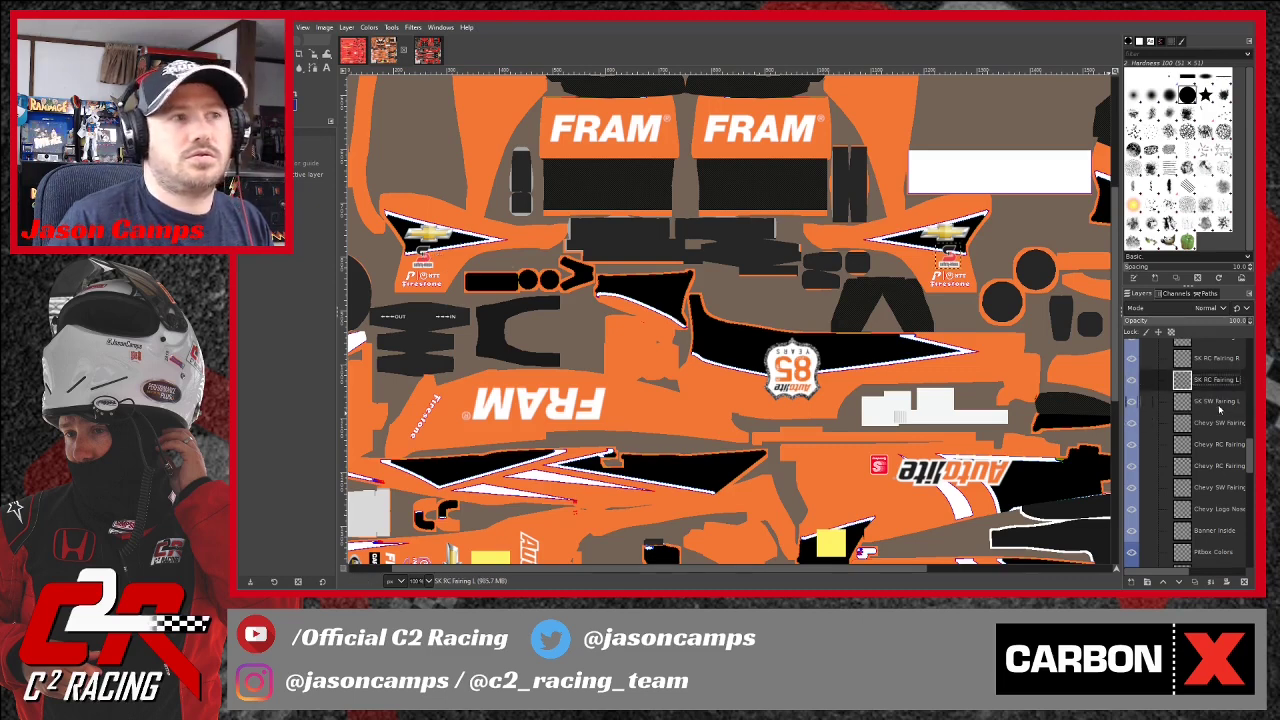
left_click(430, 256)
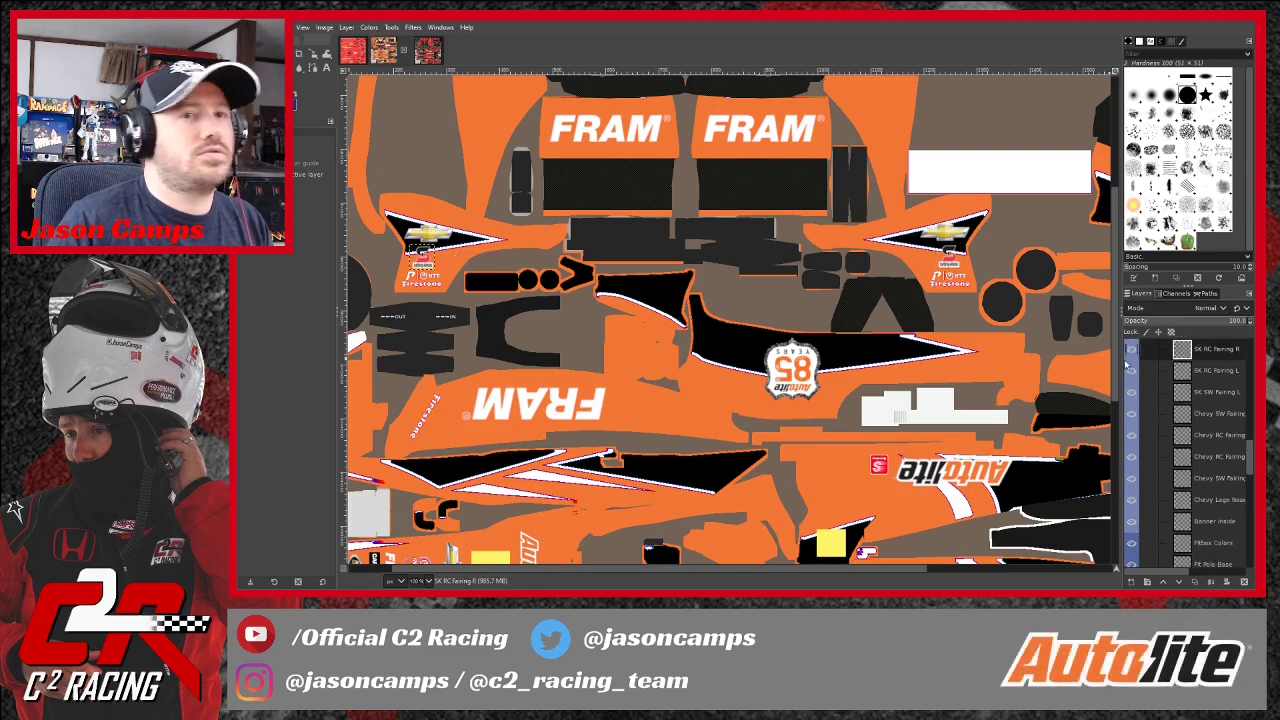
Select the Chevy SW Fairing L layer and save the livery image.
left_click(1215, 436)
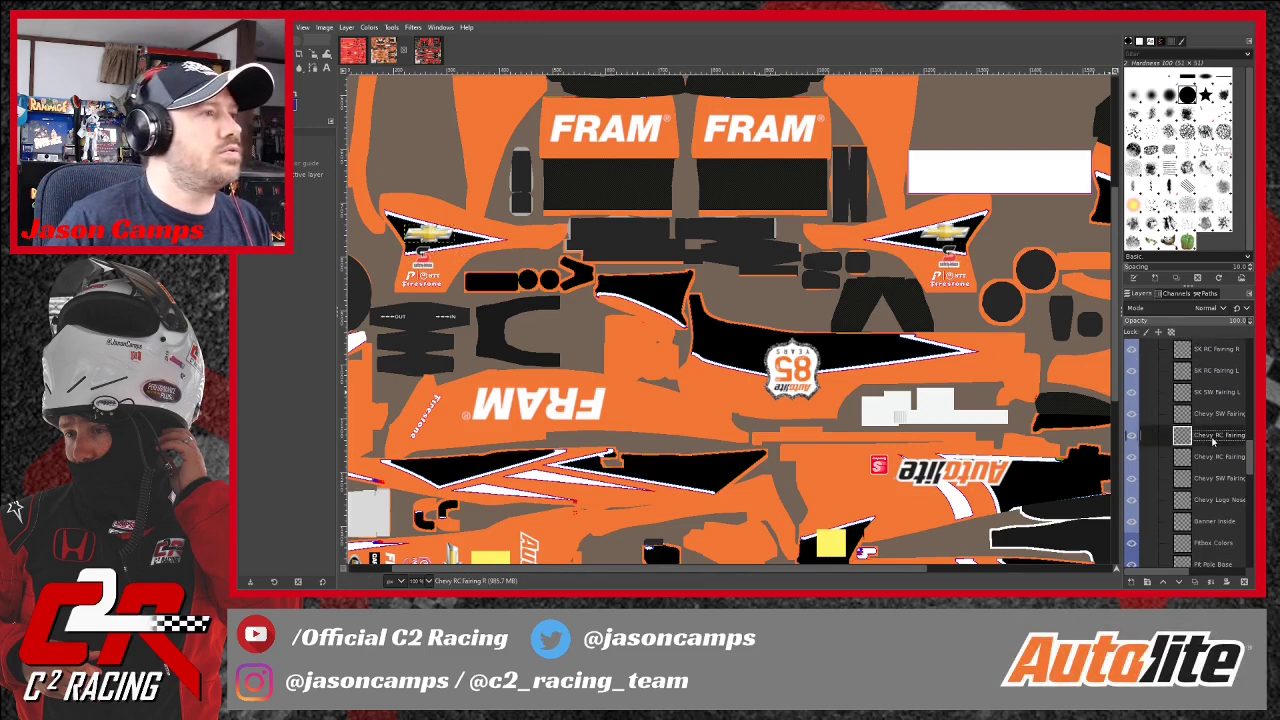
left_click(1220, 458)
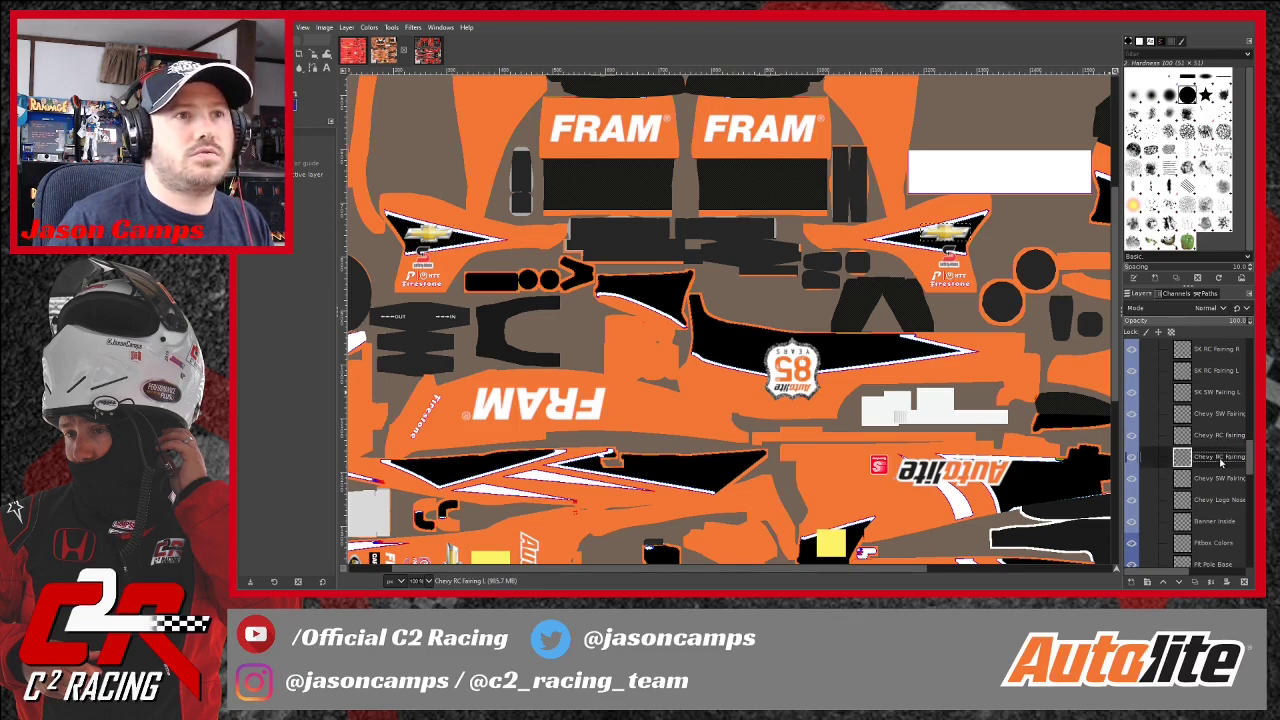
left_click(1217, 479)
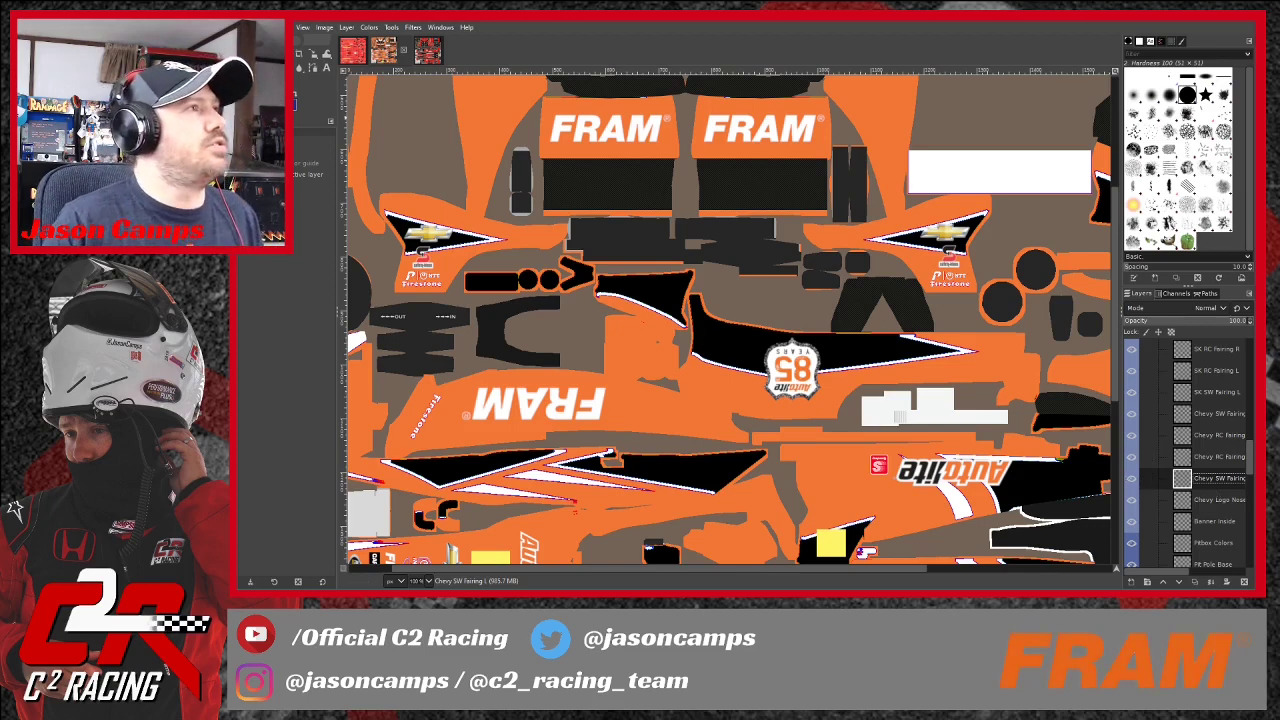
key("ctrl+s")
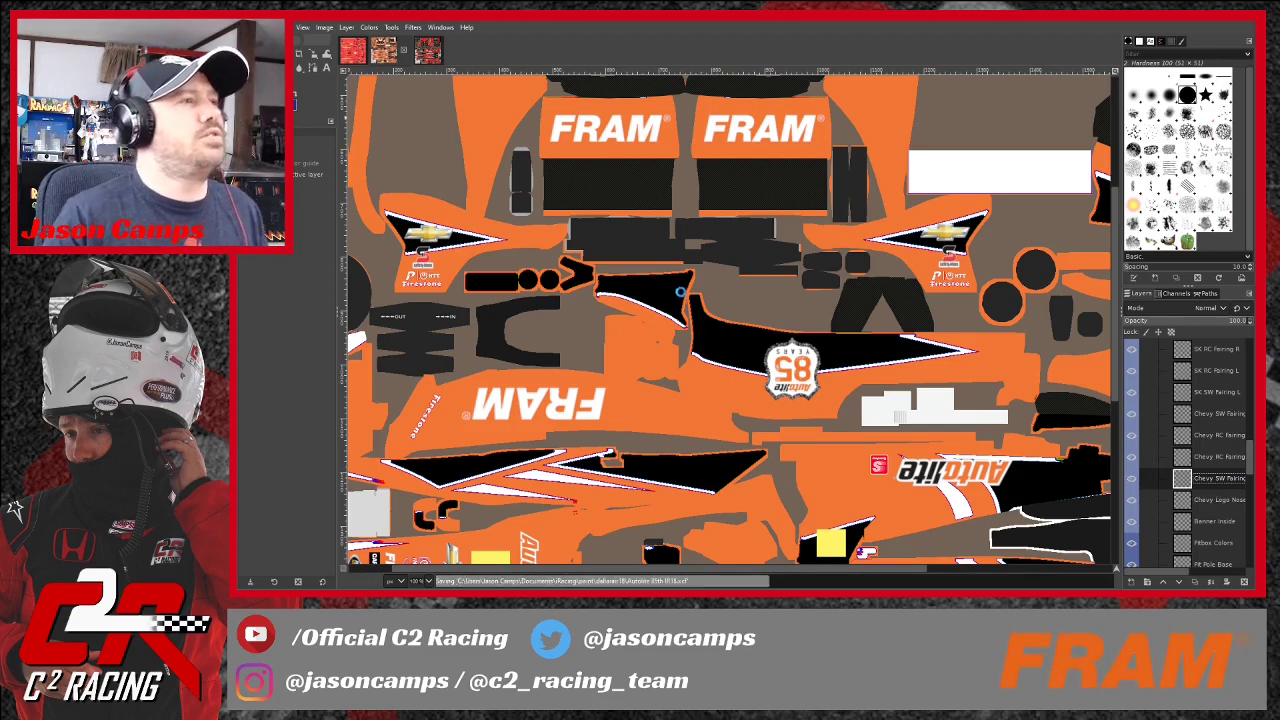
Duplicate the C2R SW Fairing R layer and rename the duplicate C2R RC Fairing R copy.
scroll(925, 466, "up", 2)
scroll(925, 466, "down", 2)
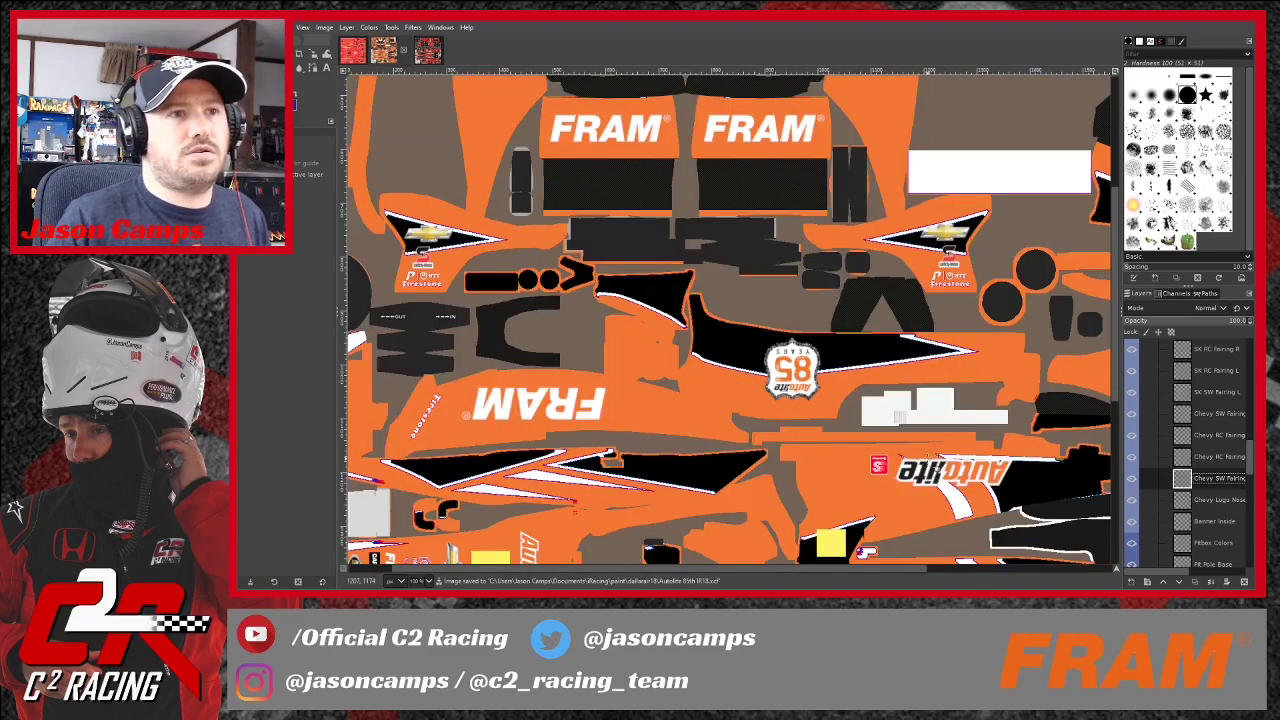
scroll(925, 466, "down", 1)
scroll(925, 466, "down", 2)
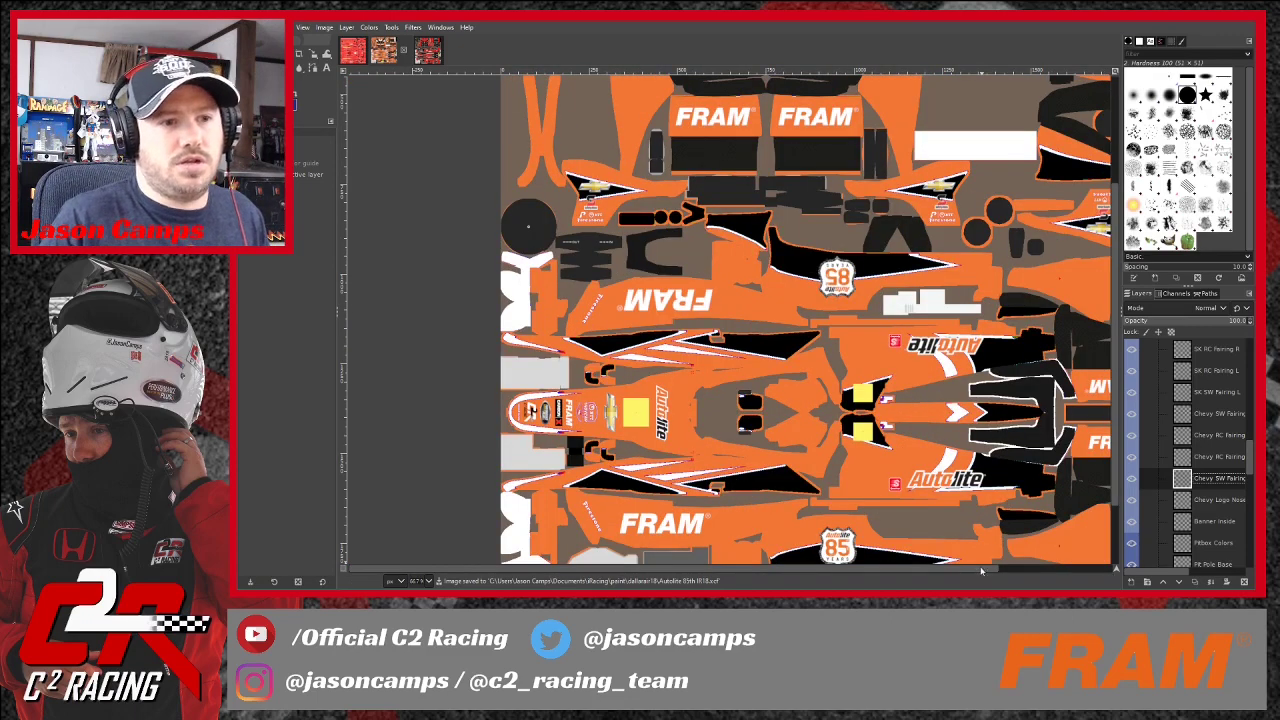
scroll(979, 572, "right", 2)
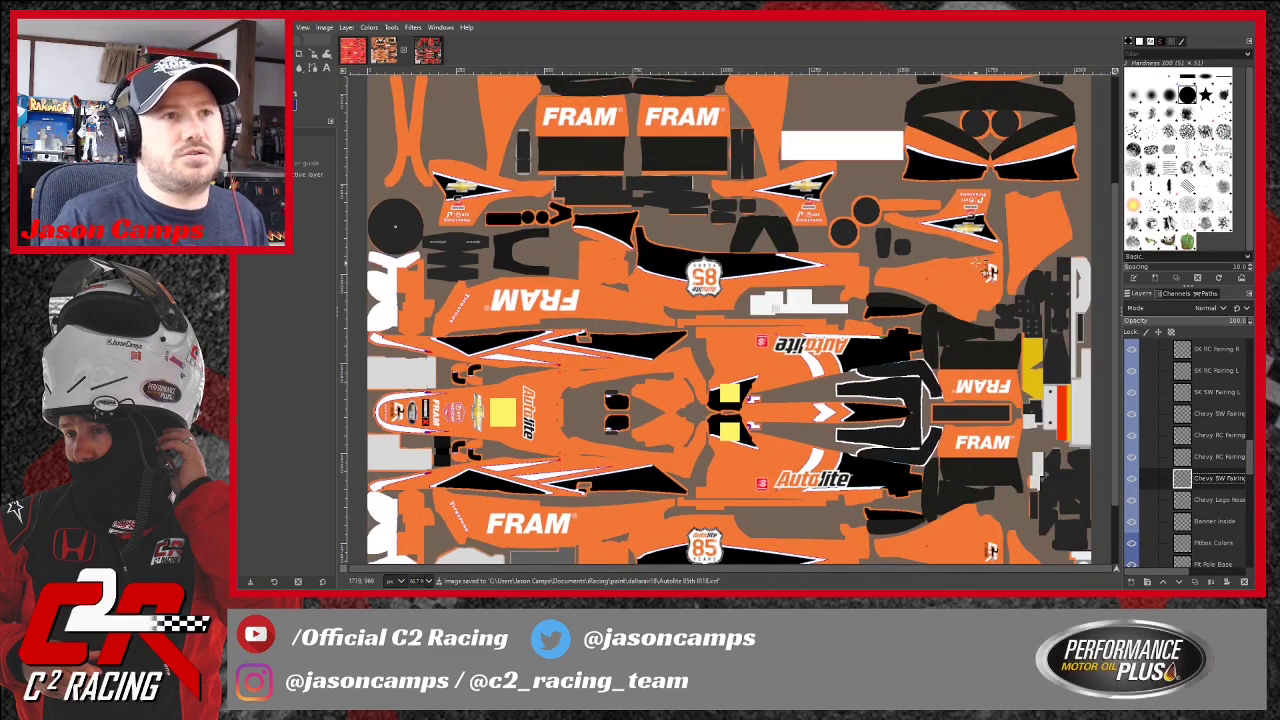
scroll(1188, 450, "up", 2)
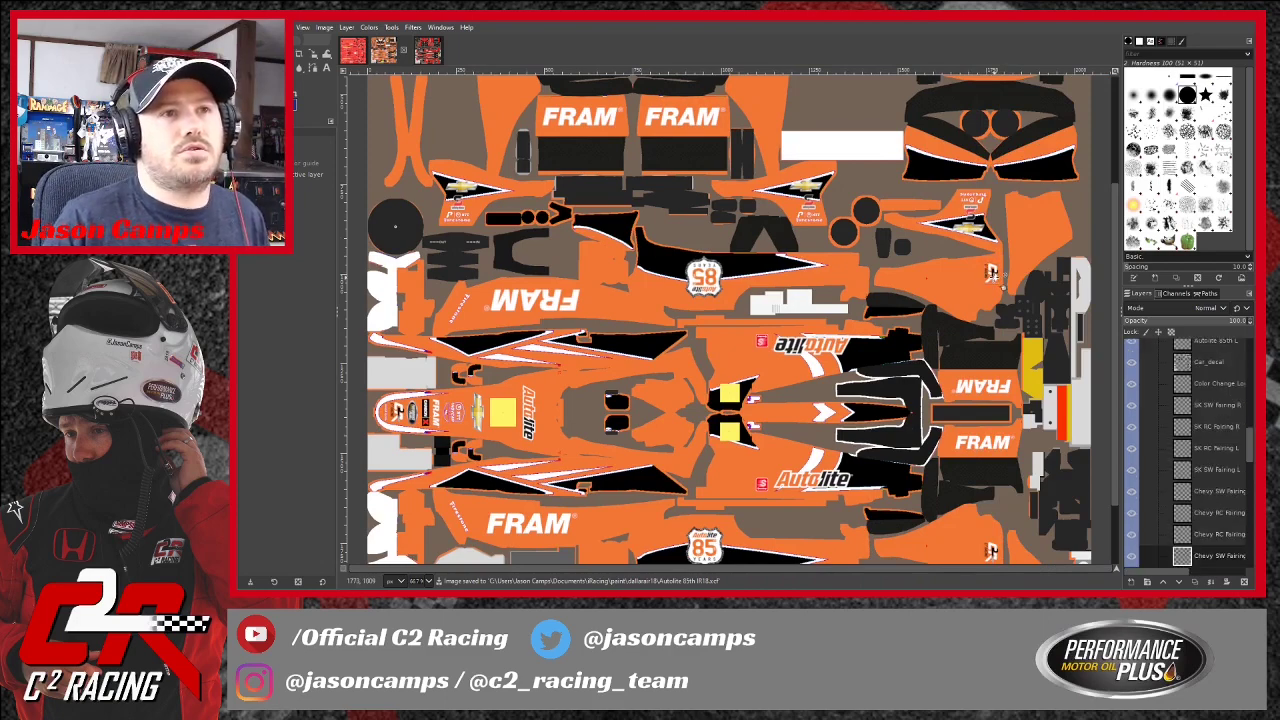
scroll(1205, 502, "down", 1)
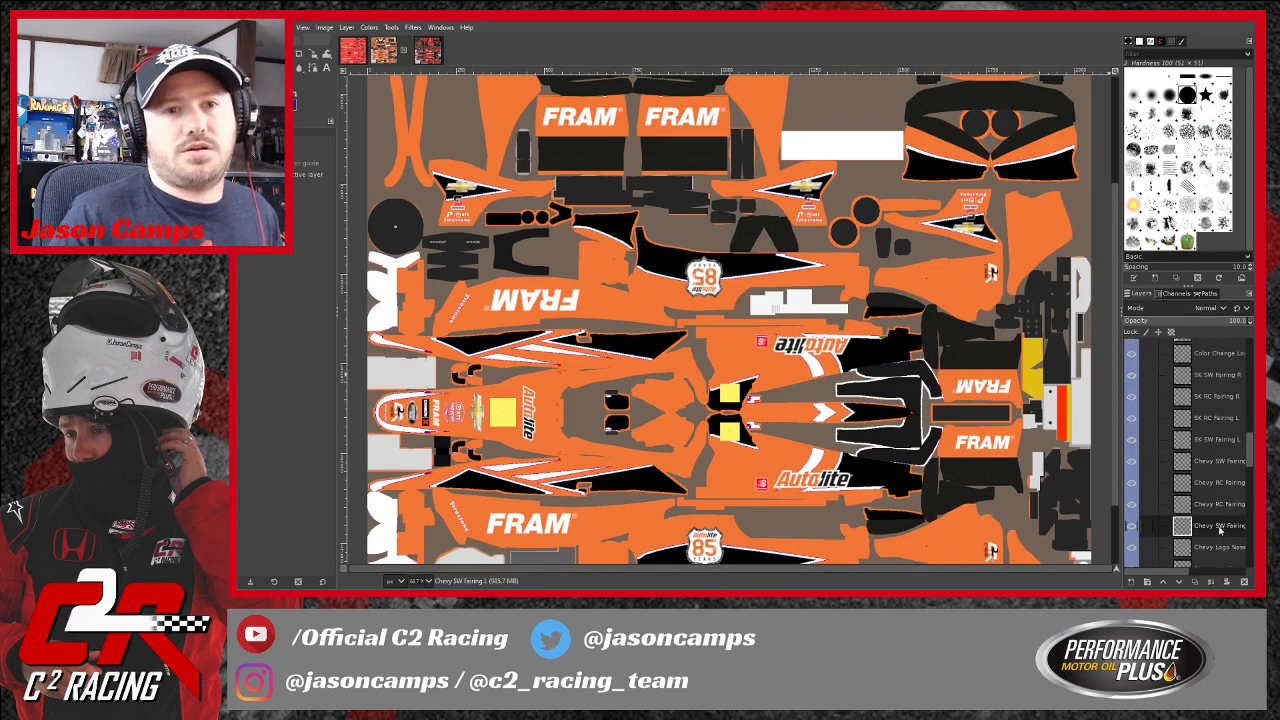
scroll(1230, 415, "up", 4)
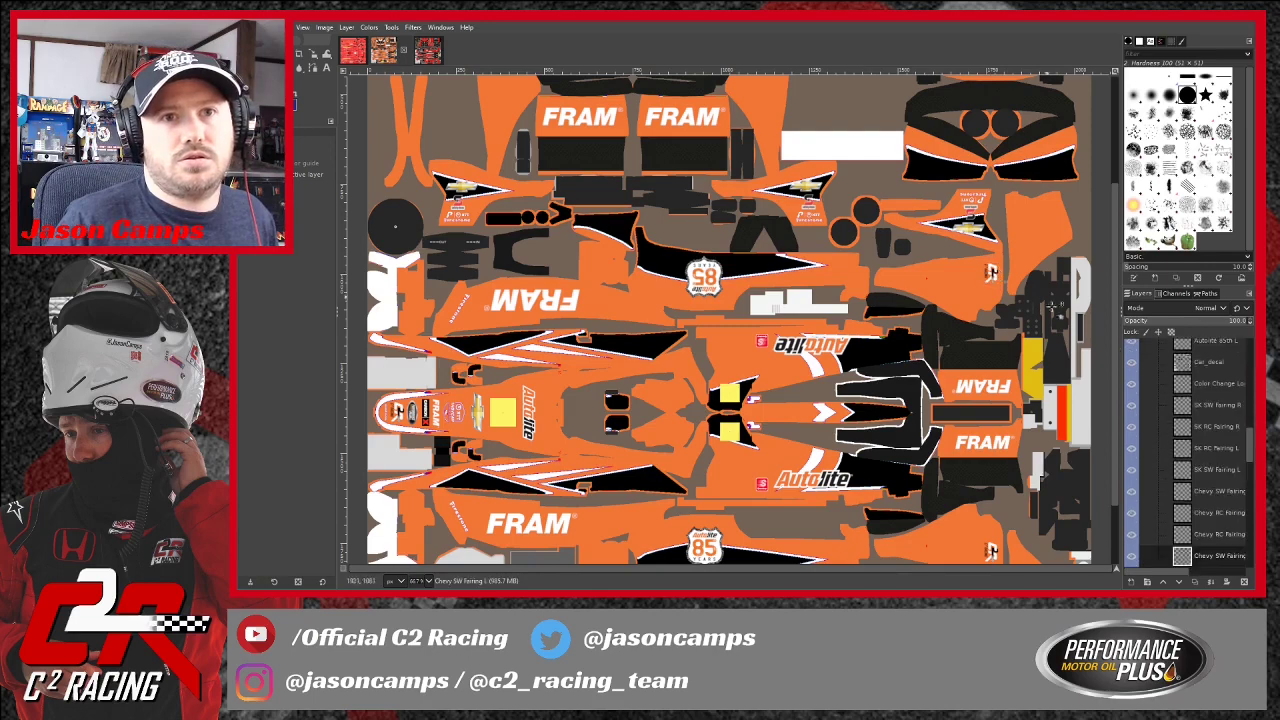
scroll(1230, 415, "up", 5)
left_click(1221, 398)
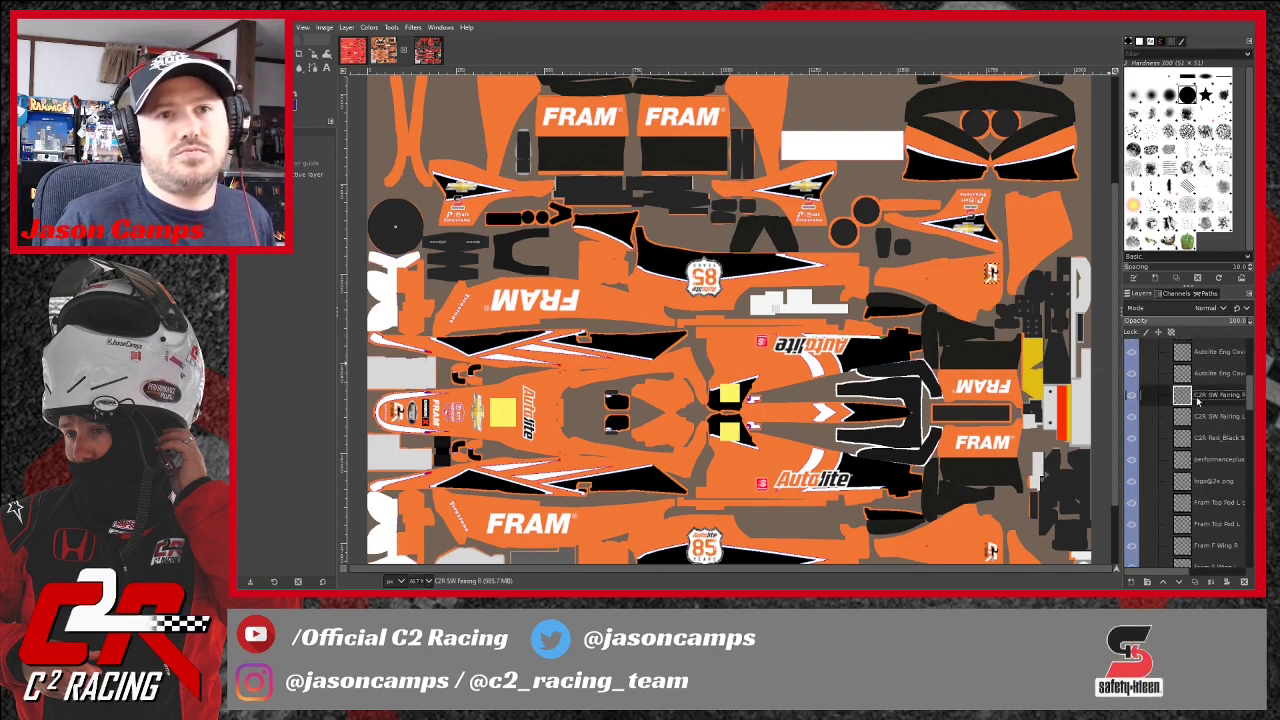
key("shift+ctrl+d")
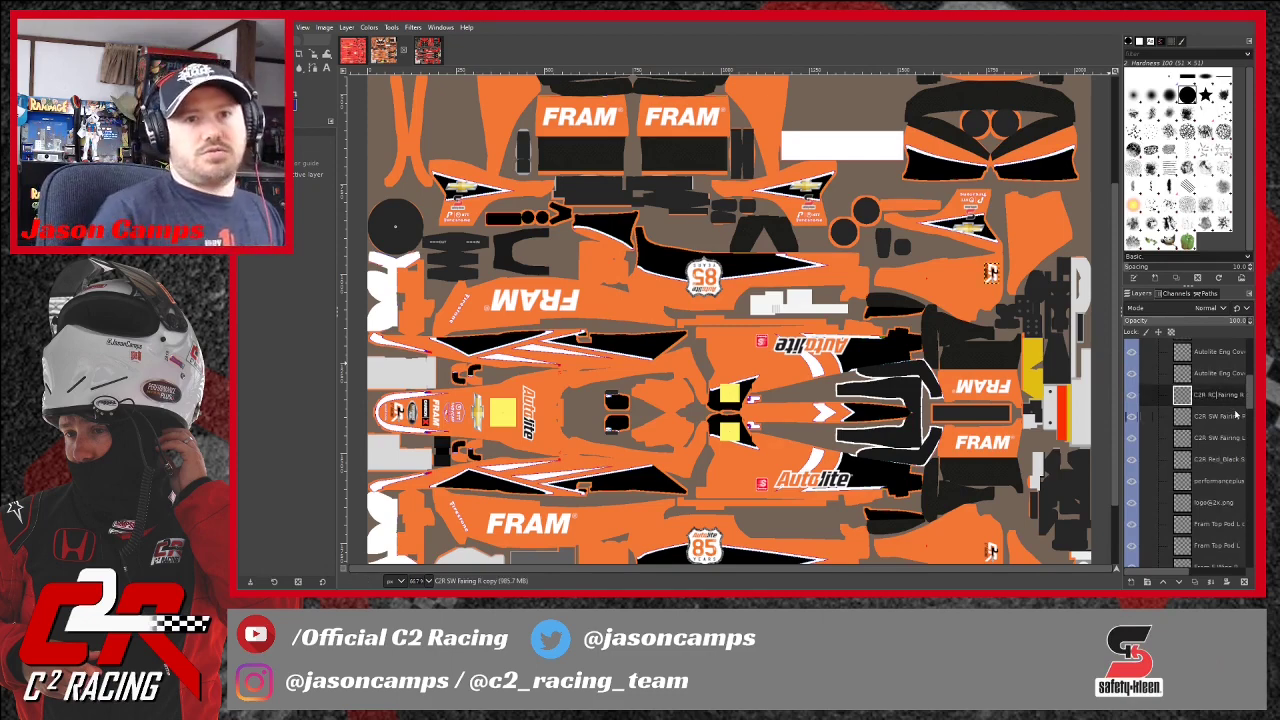
left_click_drag(1159, 572, 1178, 573)
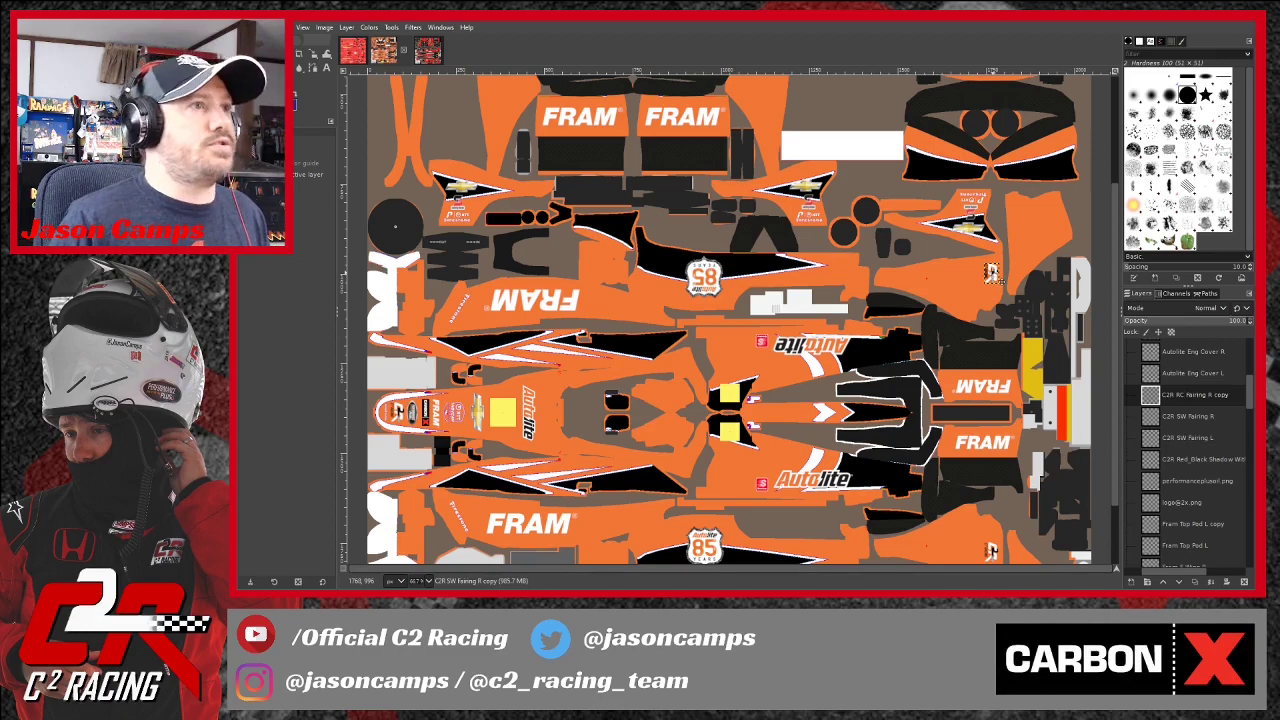
Move the duplicated C2R logo onto the orange panel beside the FRAM panels and show the Wire layer.
scroll(916, 316, "up", 3)
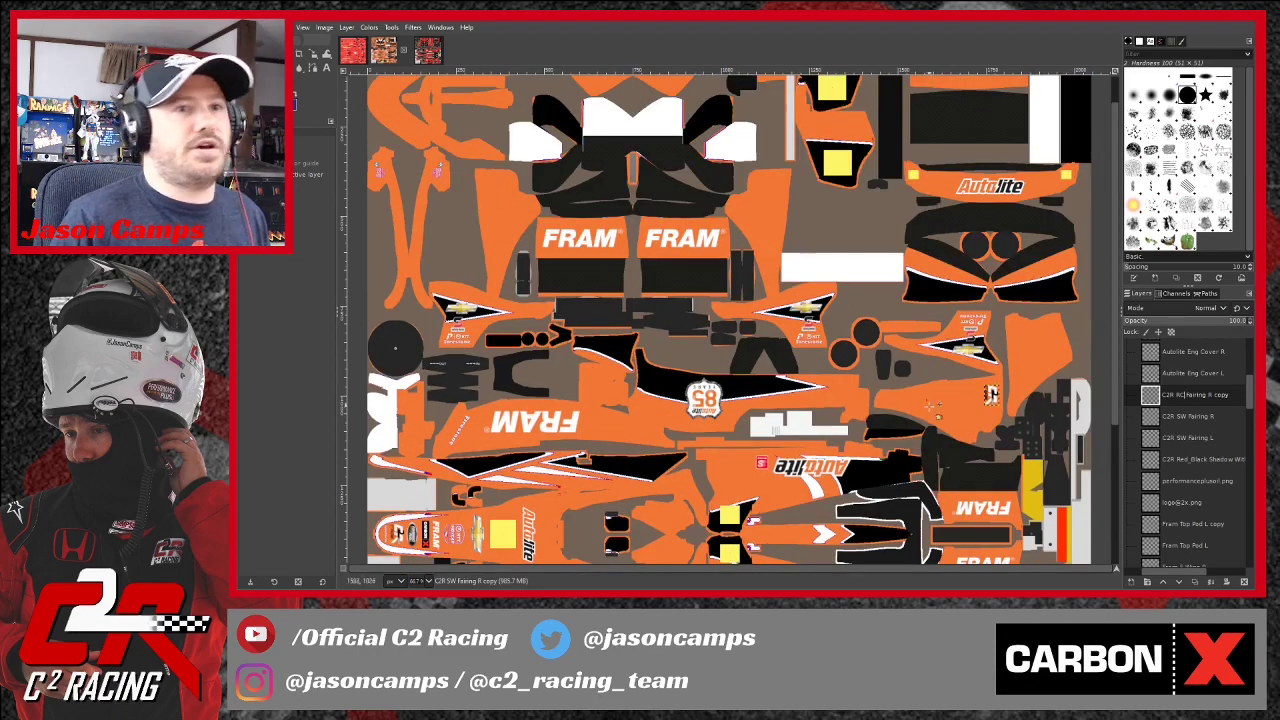
left_click_drag(990, 395, 496, 184)
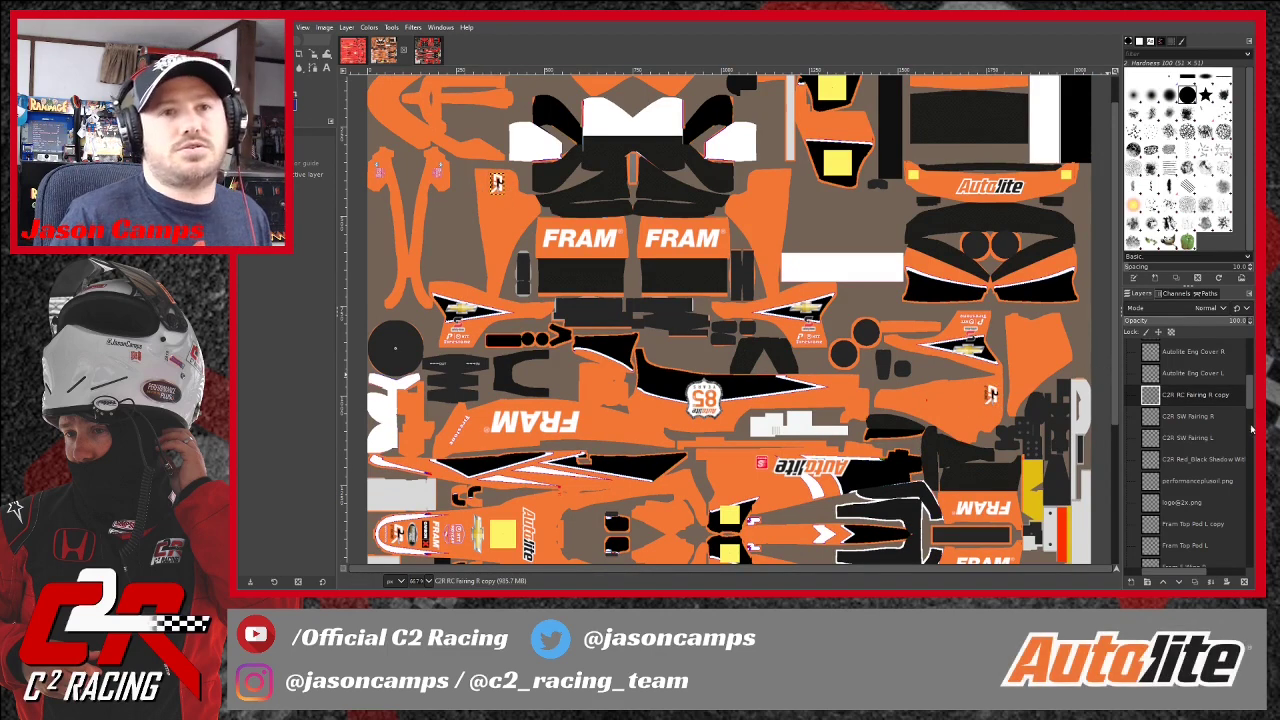
left_click_drag(1250, 401, 1250, 365)
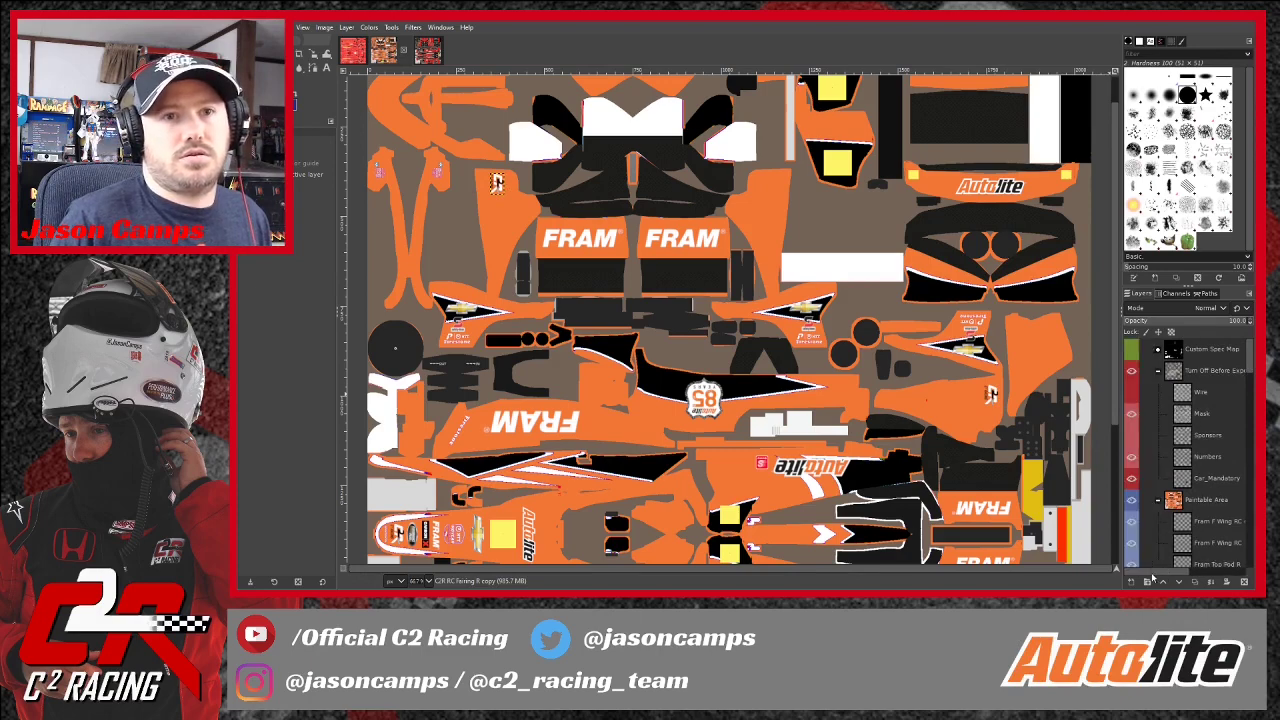
left_click(1132, 392)
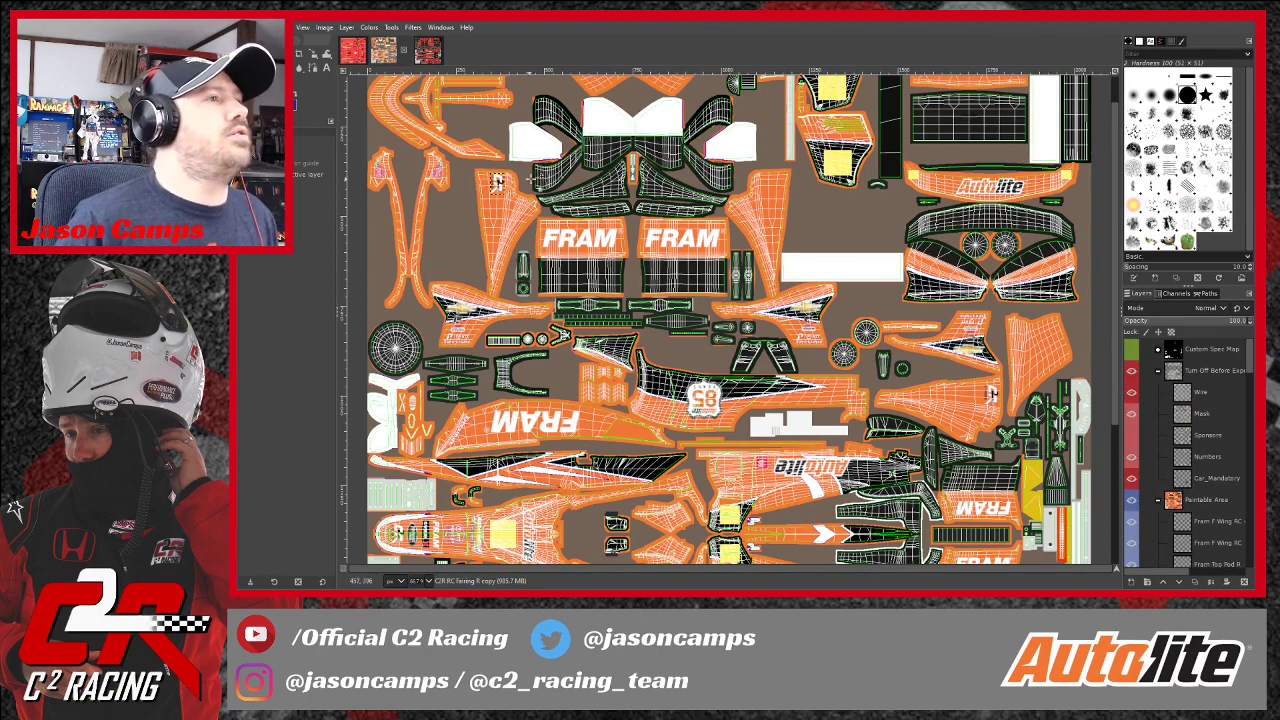
Rotate the C2R logo copy by 90 degrees and reposition it near the upper edge of the orange panel.
key("shift+r")
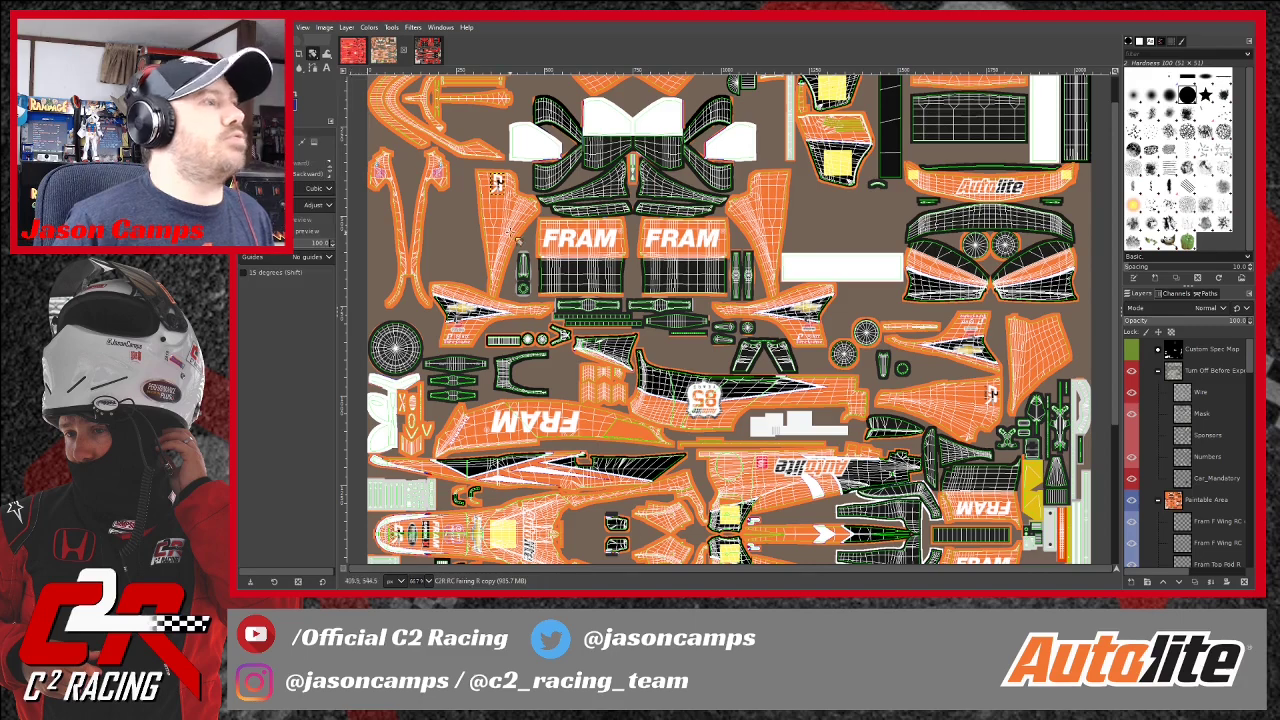
left_click_drag(510, 198, 490, 180)
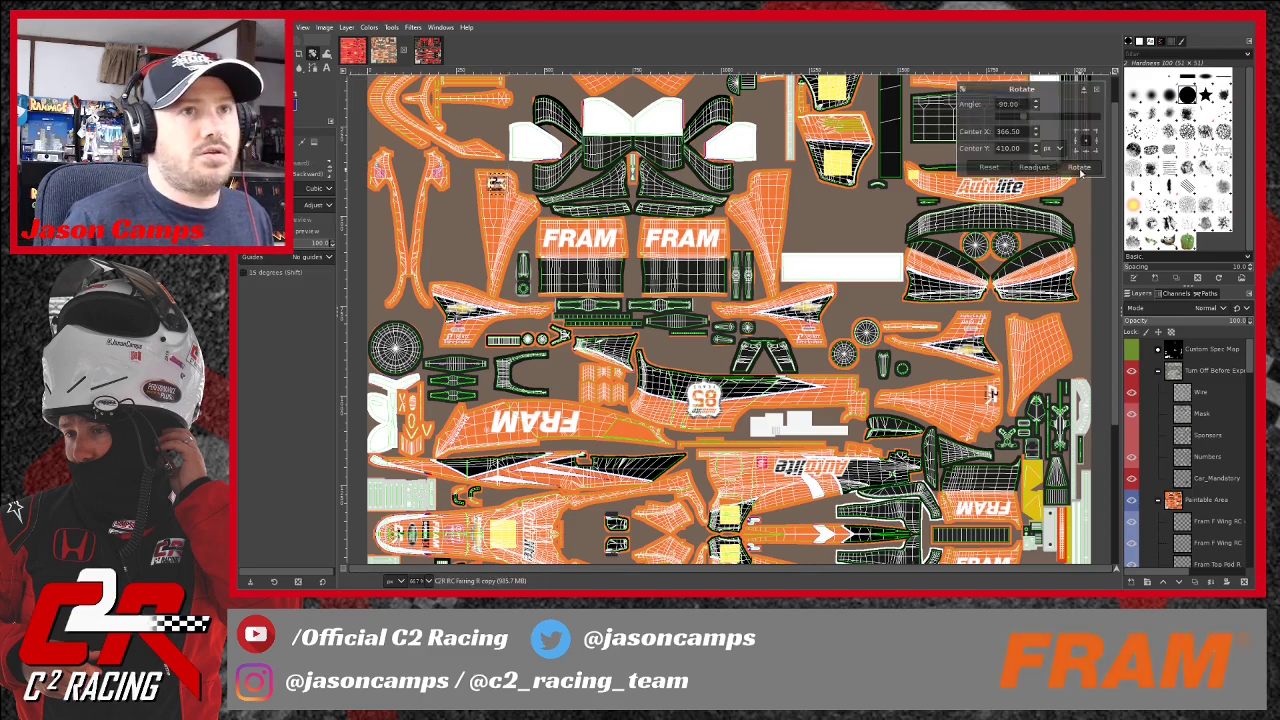
key("Return")
key("m")
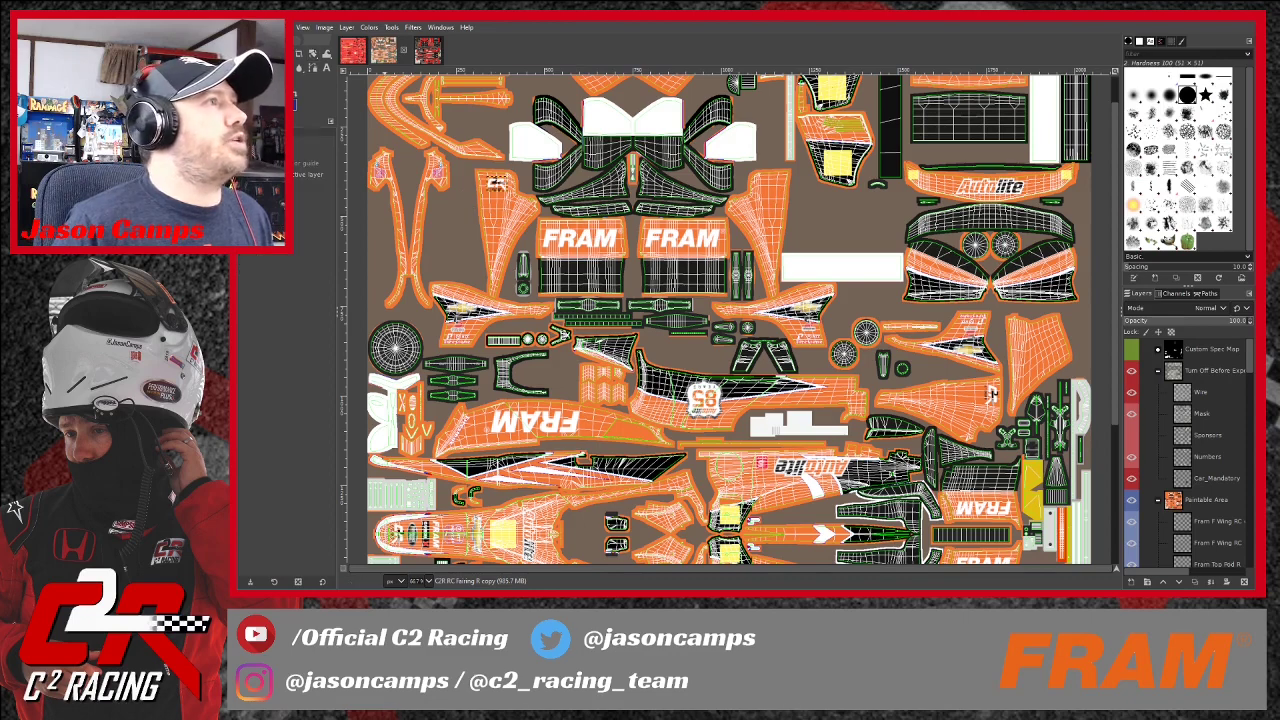
left_click(498, 186)
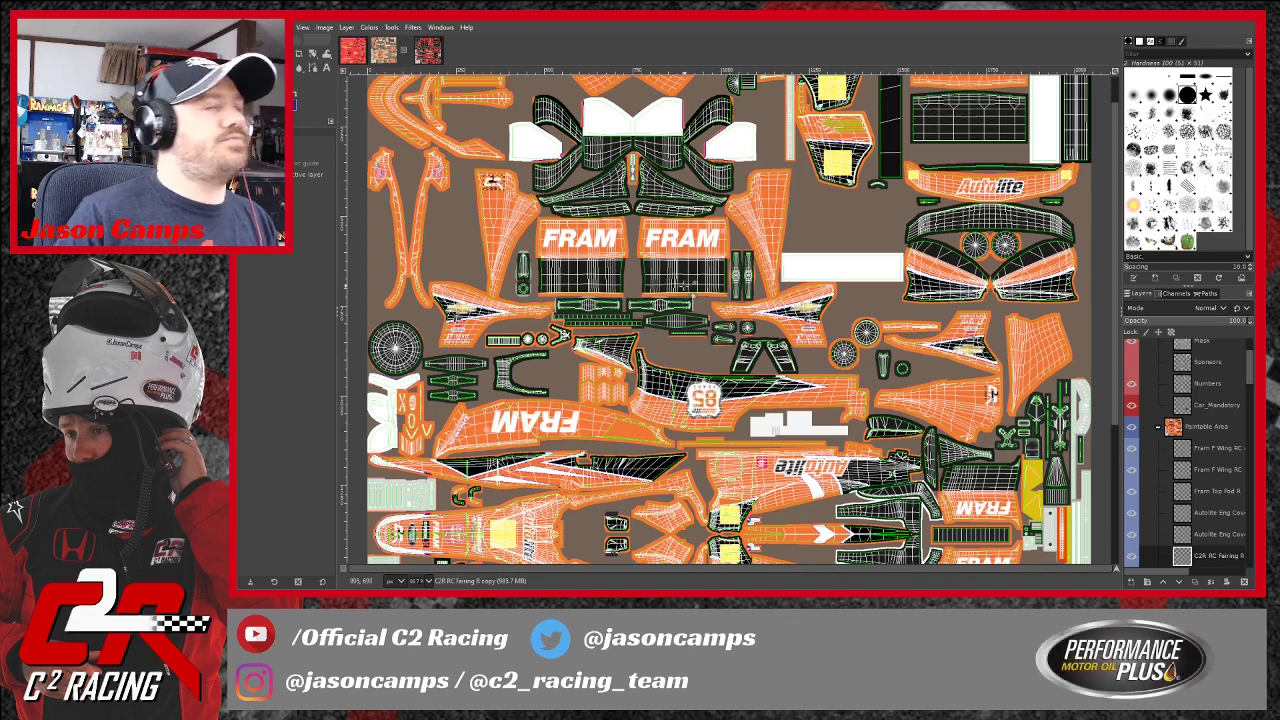
scroll(688, 288, "down", 3)
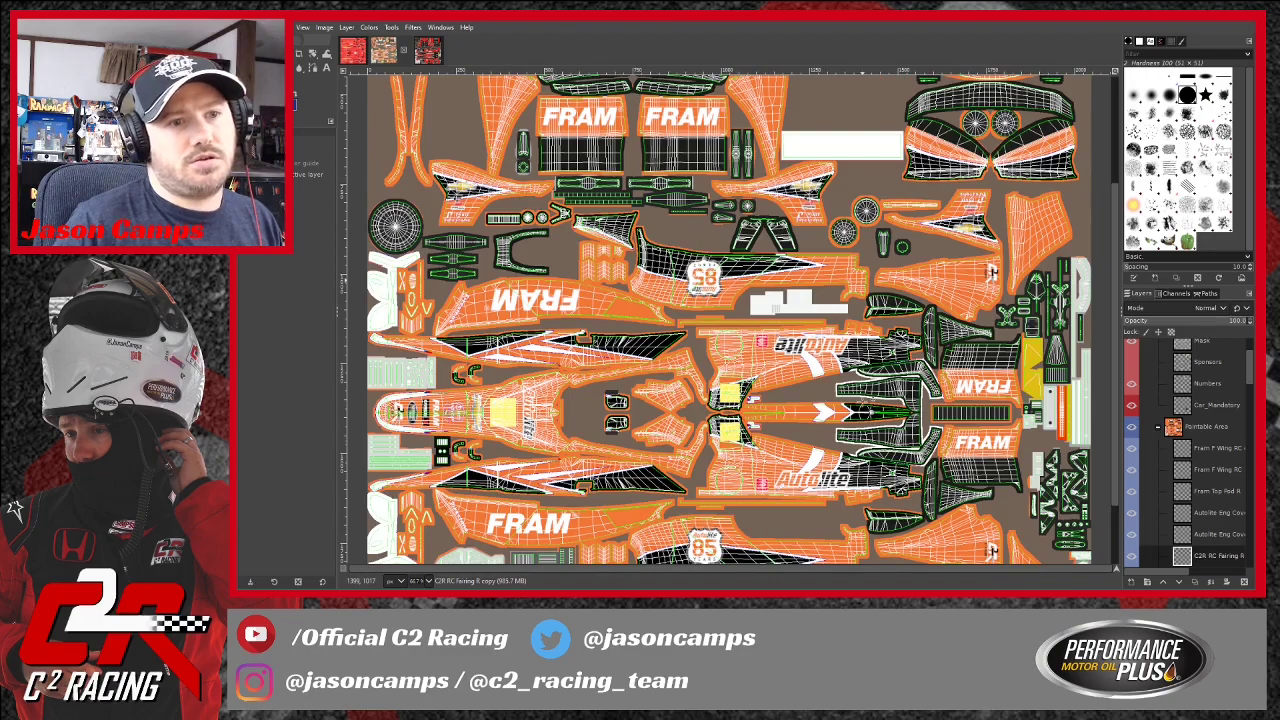
scroll(860, 283, "up", 1)
scroll(788, 371, "down", 1)
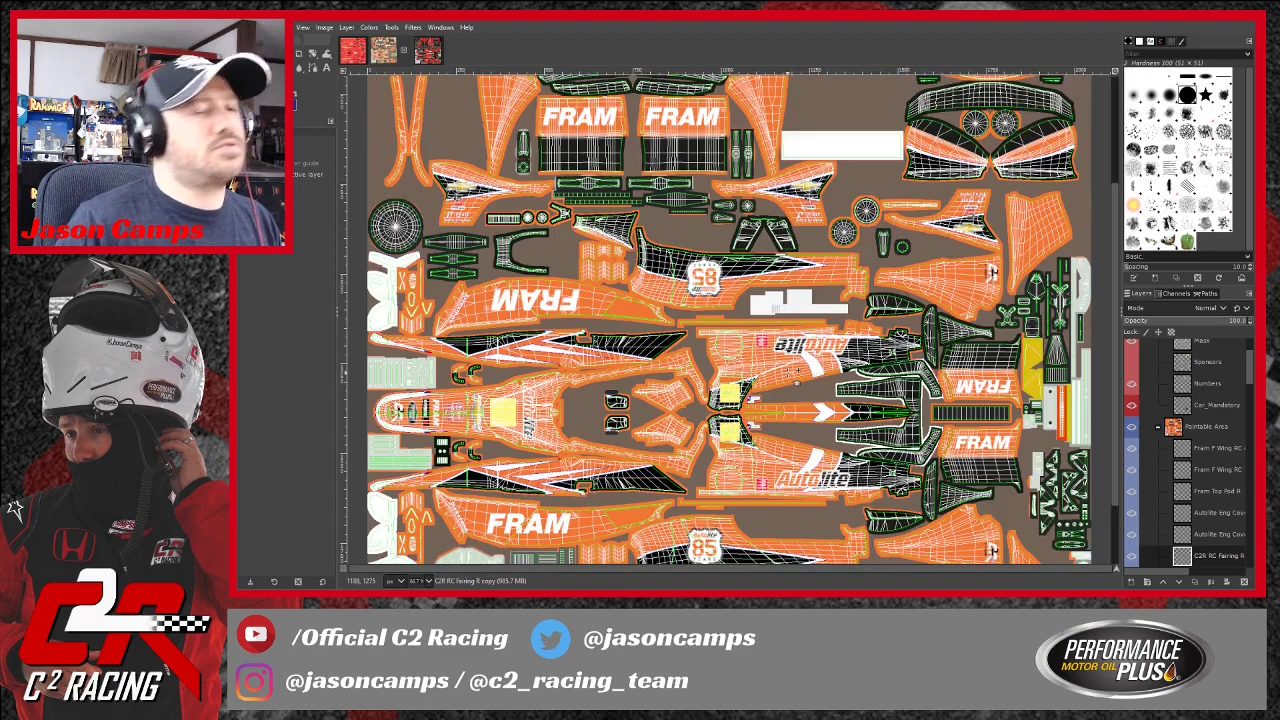
scroll(796, 380, "down", 1)
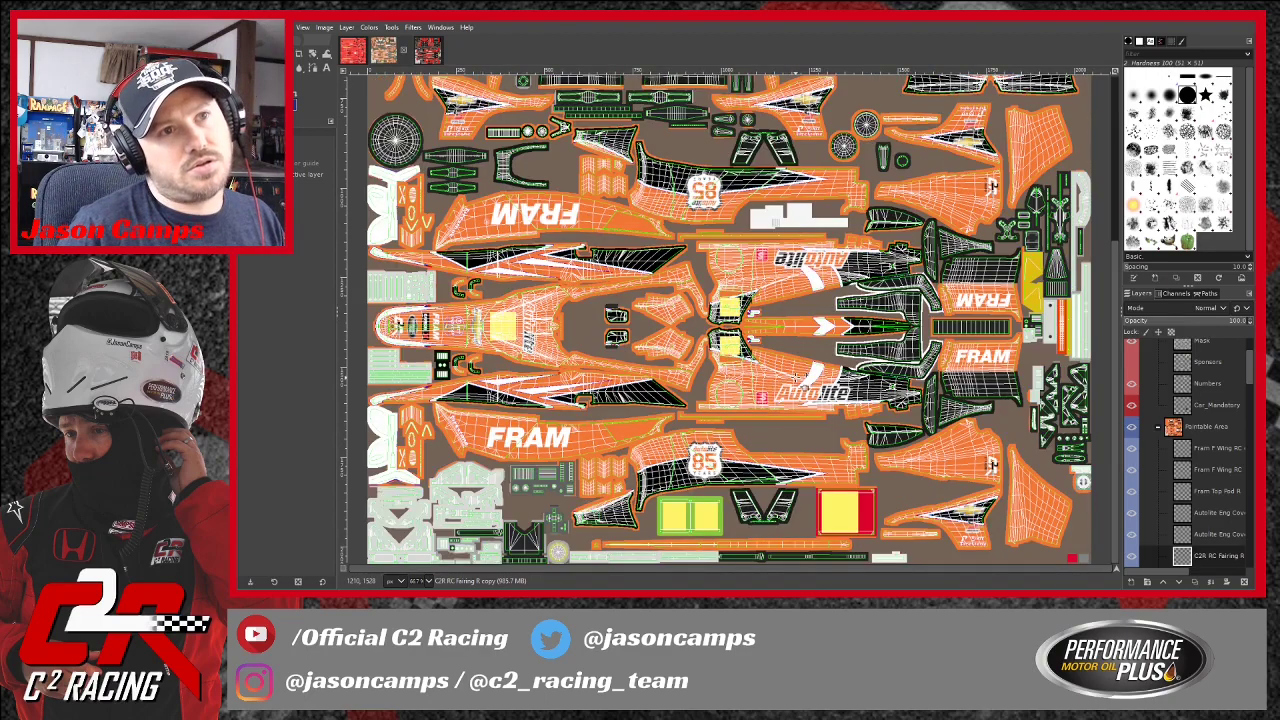
scroll(795, 375, "up", 2)
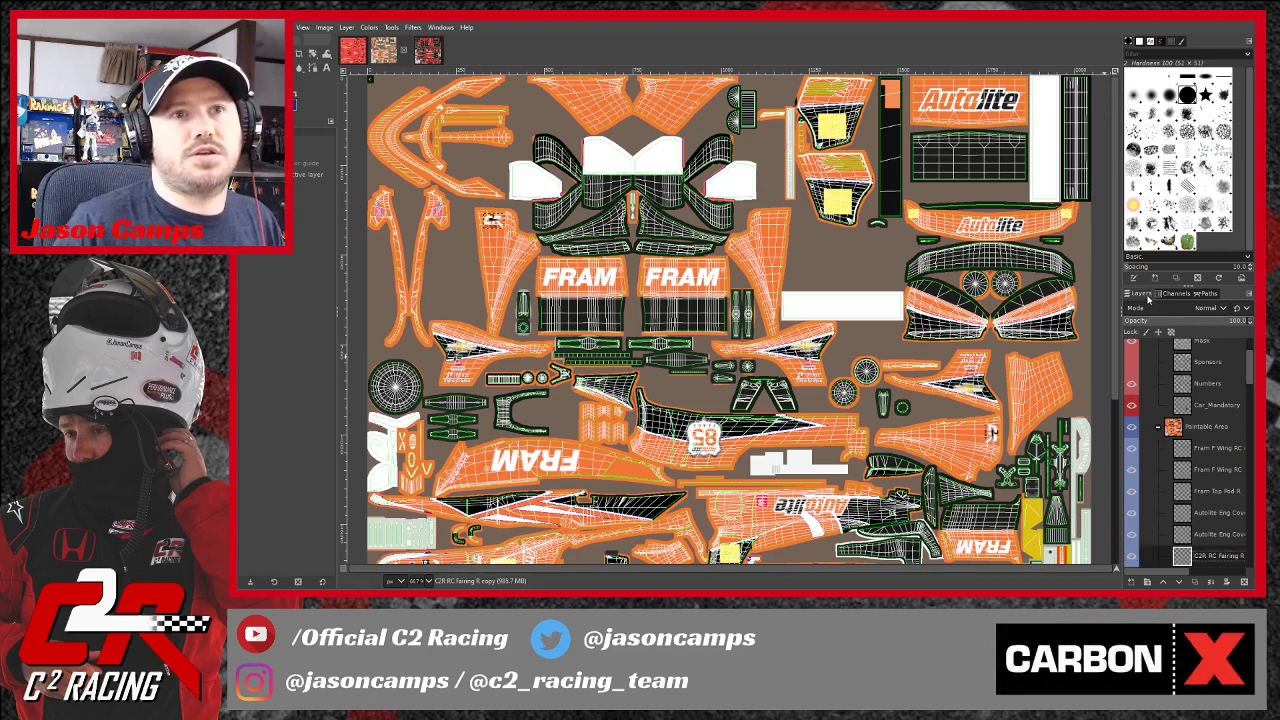
Duplicate the rotated C2R logo layer, naming the duplicate C2R RC Fairing L and the original C2R RC Fairing R.
scroll(1215, 558, "down", 3)
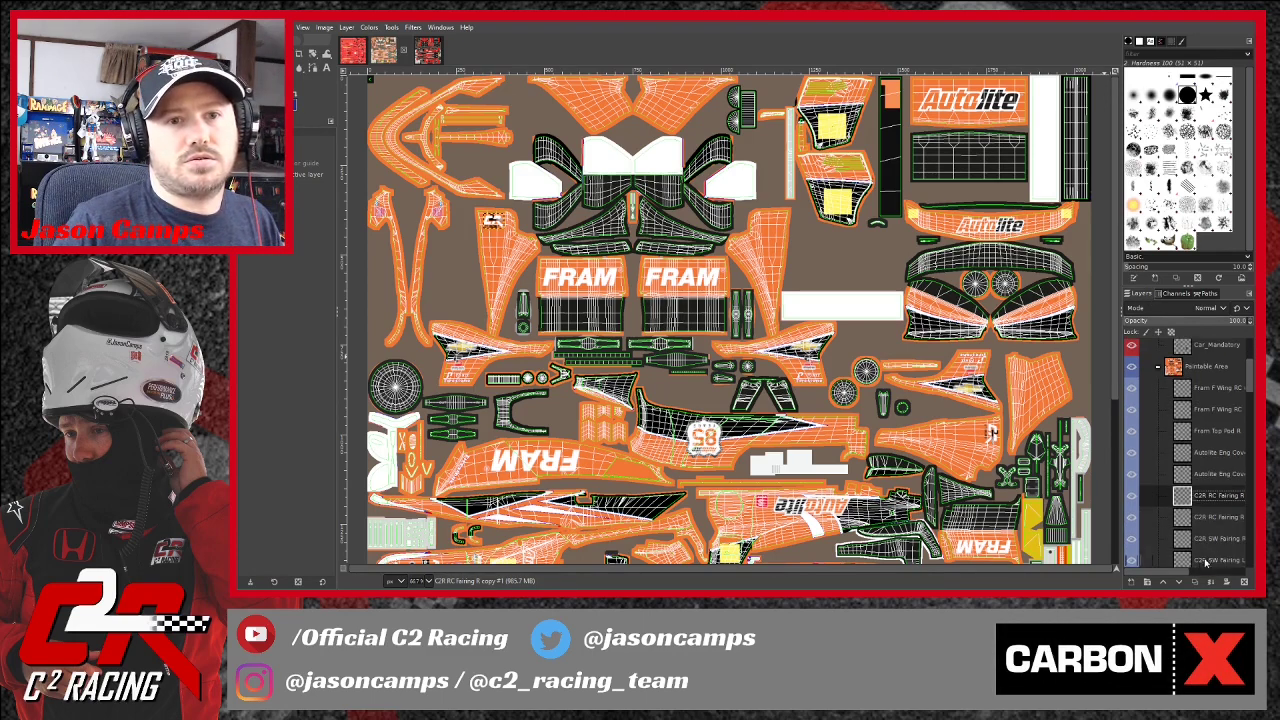
left_click_drag(1183, 572, 1205, 572)
double_click(1217, 492)
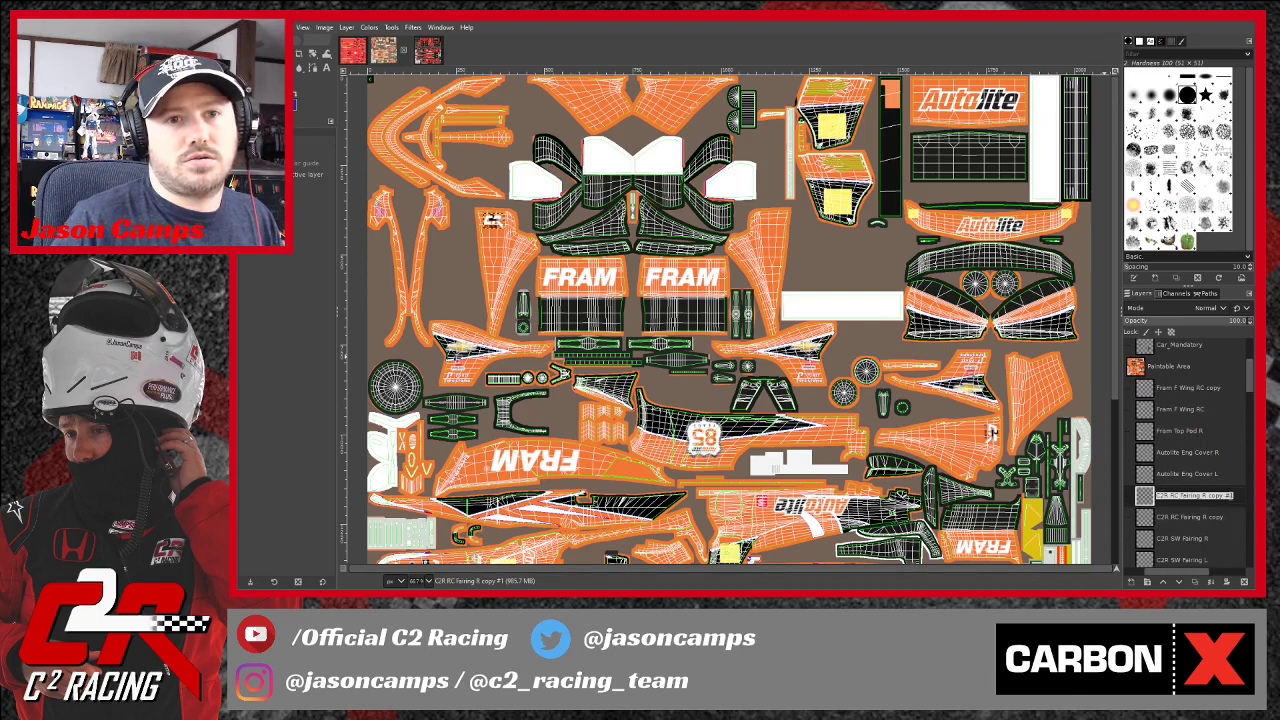
left_click(1233, 495)
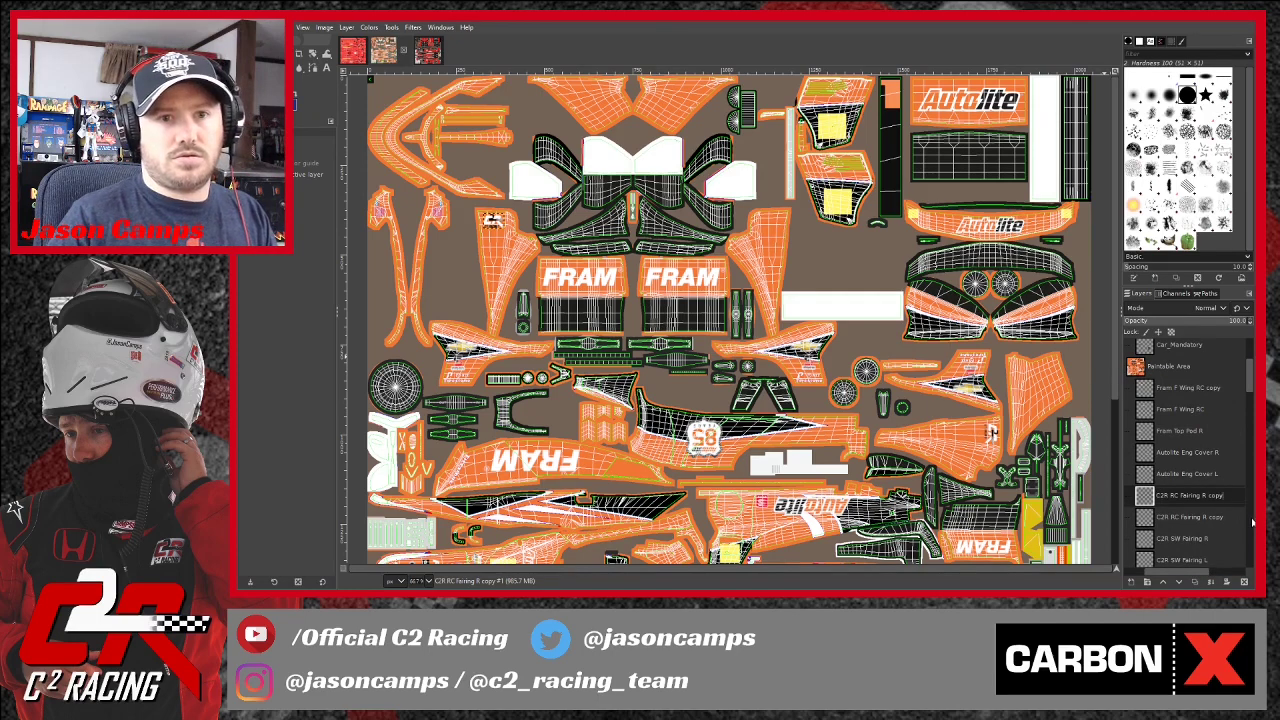
key("Return")
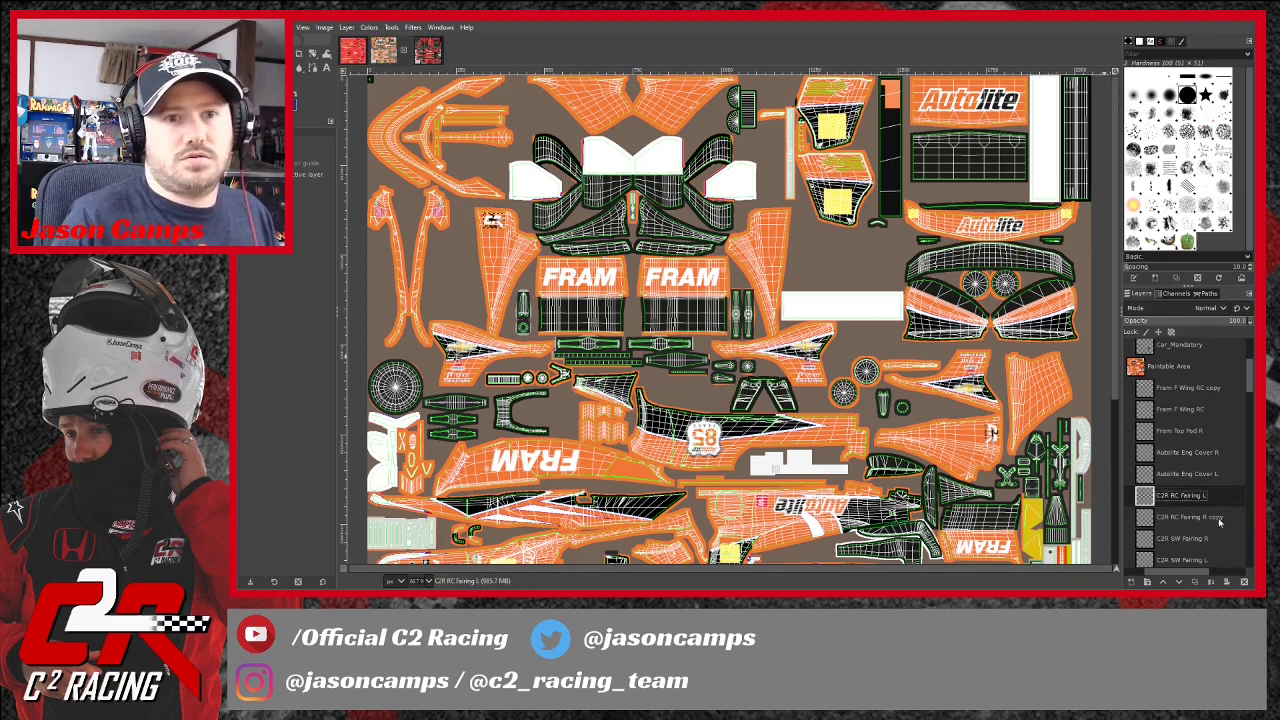
double_click(1219, 518)
left_click(1225, 517)
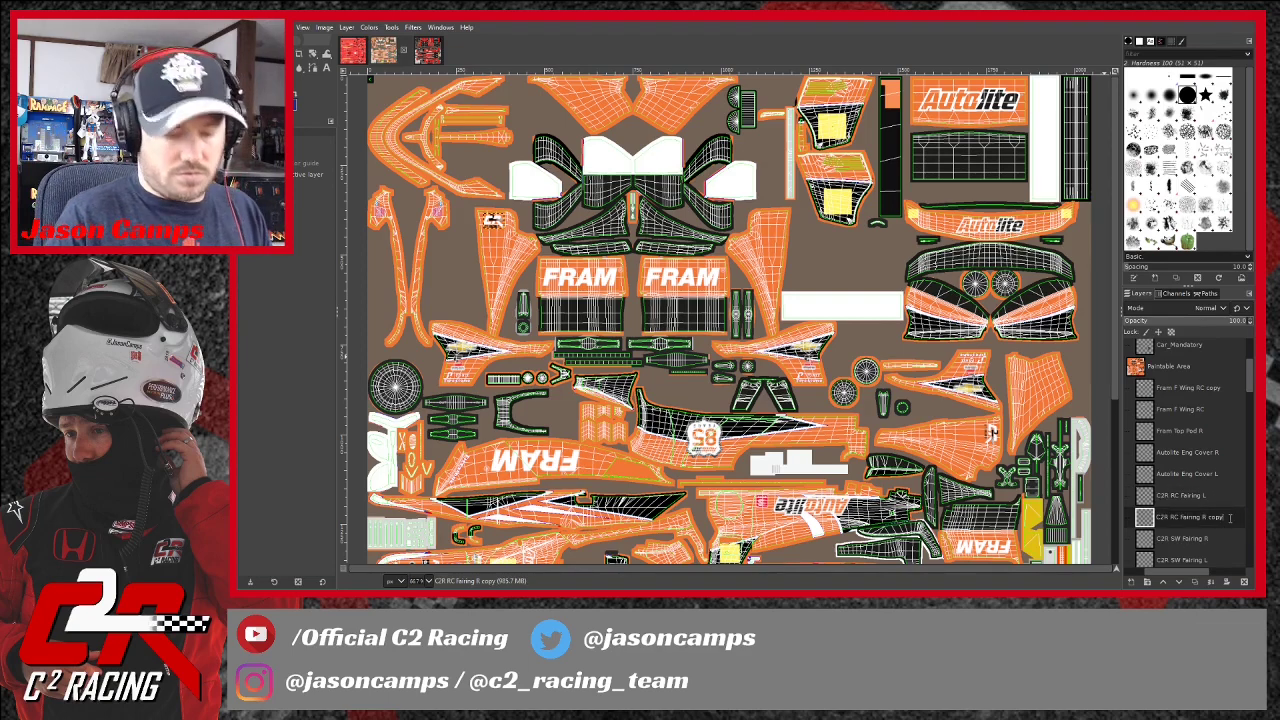
Move the C2R RC Fairing L logo straight across toward the matching orange panel on the other side of the FRAM panels.
left_click(1183, 496)
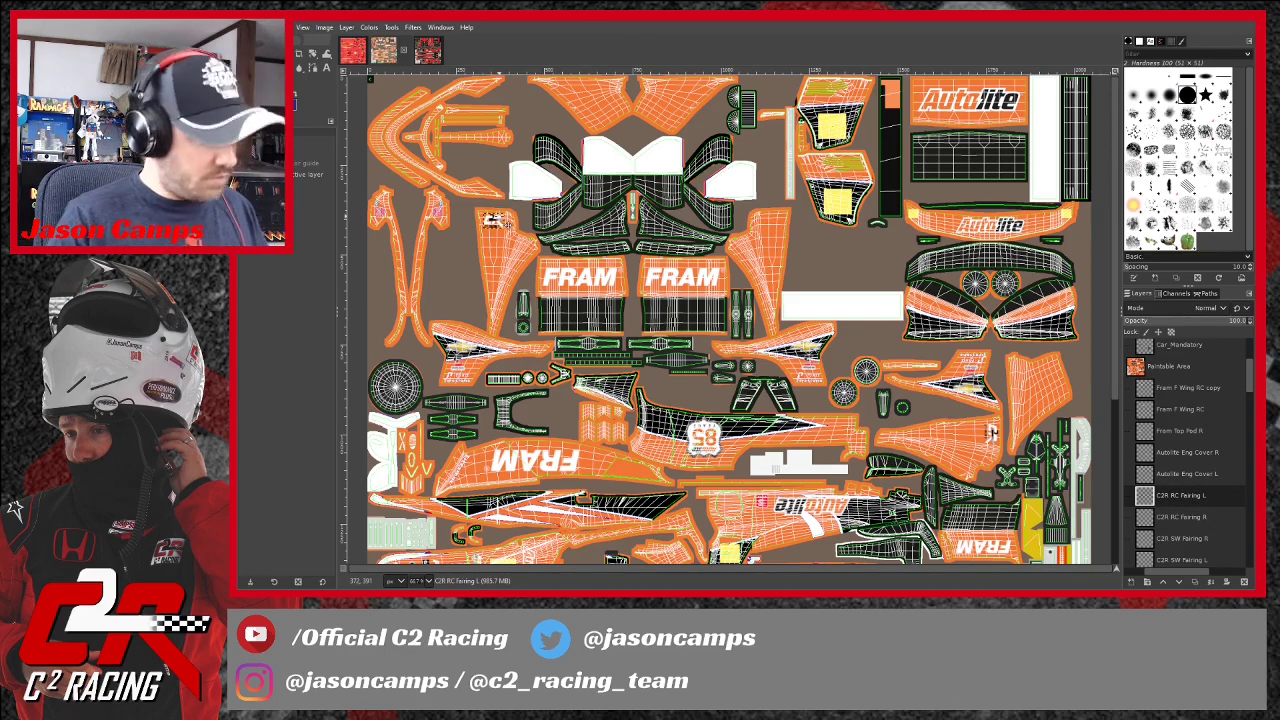
key("Right")
key("Right")
key("Right")
key("Right")
key("Right")
key("Right")
key("Right")
key("Right")
key("Right")
key("Right")
key("Right")
key("Right")
key("Right")
key("Right")
key("Right")
key("Right")
key("Right")
key("Right")
key("Right")
key("Right")
key("Right")
key("Right")
key("Right")
key("Right")
key("Right")
key("Right")
key("Right")
key("Right")
key("Right")
key("Right")
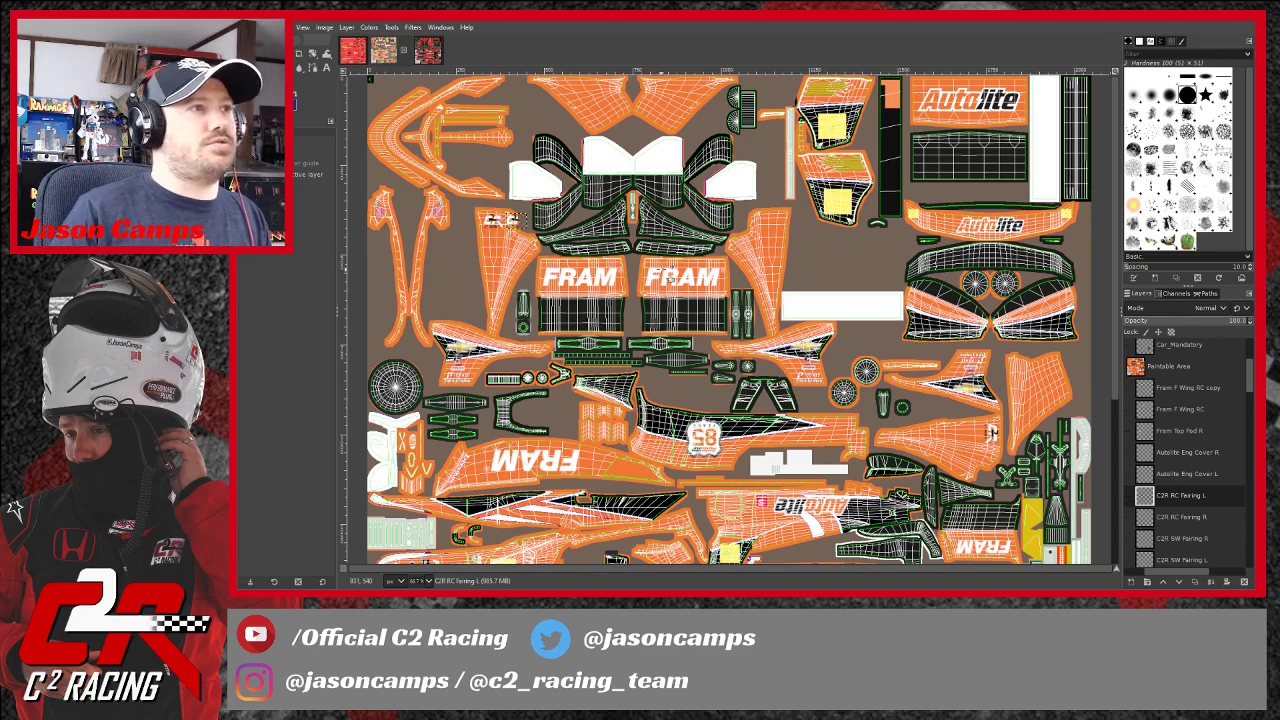
key("Right")
key("Right")
key("Right")
key("Right")
key("Right")
key("Right")
key("Right")
key("Right")
key("Right")
key("Right")
key("Right")
key("Right")
key("Right")
key("Right")
key("Right")
key("Right")
key("Right")
key("Right")
key("Right")
key("Right")
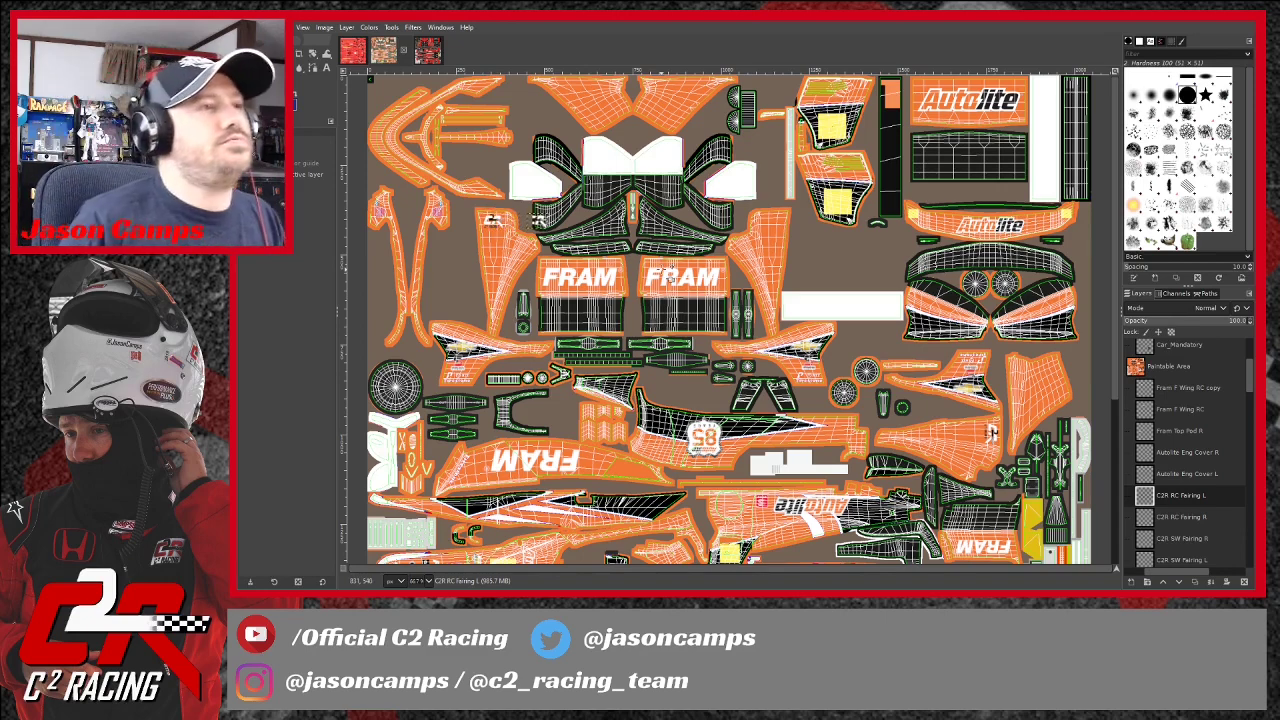
key("Right")
key("Right")
key("Right")
key("Right")
key("Right")
key("Right")
key("Right")
key("Right")
key("Right")
key("Right")
key("Right")
key("Right")
key("Right")
key("Right")
key("Right")
key("Right")
key("Right")
key("Right")
key("Right")
key("Right")
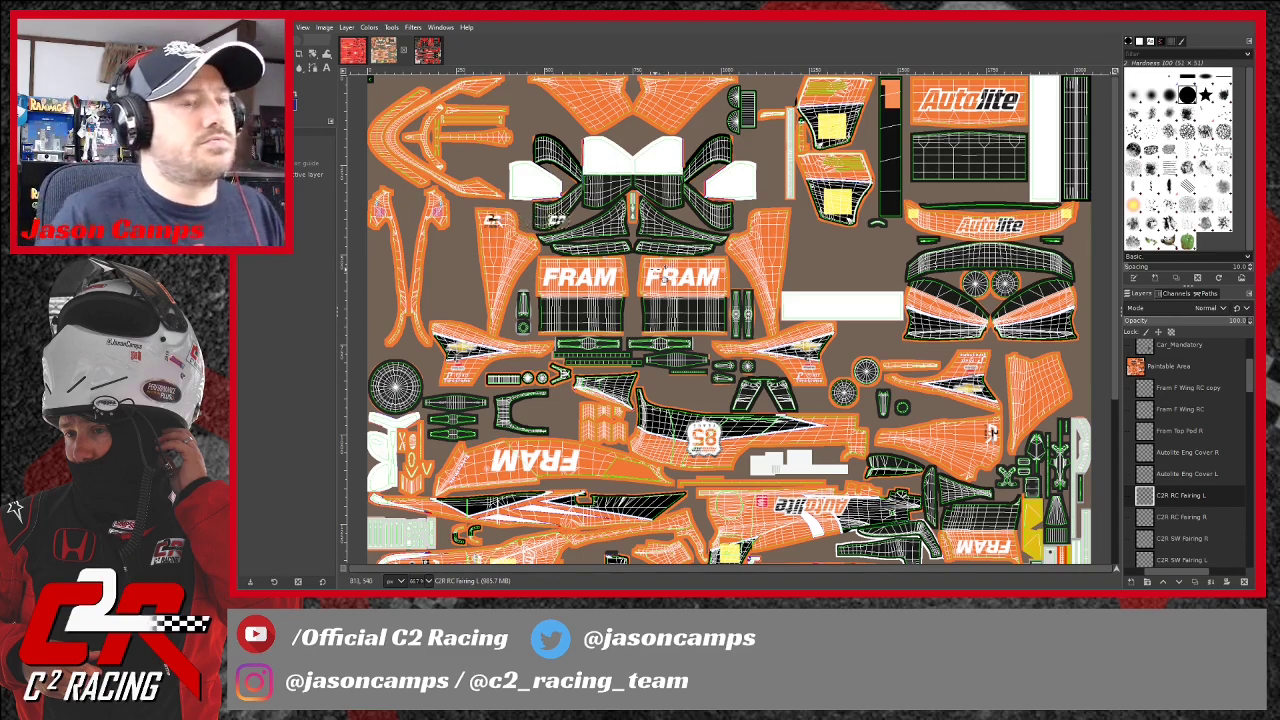
key("Right")
key("Right")
key("Right")
key("Right")
key("Right")
key("Right")
key("Right")
key("Right")
key("Right")
key("Right")
key("Right")
key("Right")
key("Right")
key("Right")
key("Right")
key("Right")
key("Right")
key("Right")
key("Right")
key("Right")
key("Right")
key("Right")
key("Right")
key("Right")
key("Right")
key("Right")
key("Right")
key("Right")
key("Right")
key("Right")
key("Right")
key("Right")
key("Right")
key("Right")
key("Right")
key("Right")
key("Right")
key("Right")
key("Right")
key("Right")
key("Right")
key("Right")
key("Right")
key("Right")
key("Right")
key("Right")
key("Right")
key("Right")
key("Right")
key("Right")
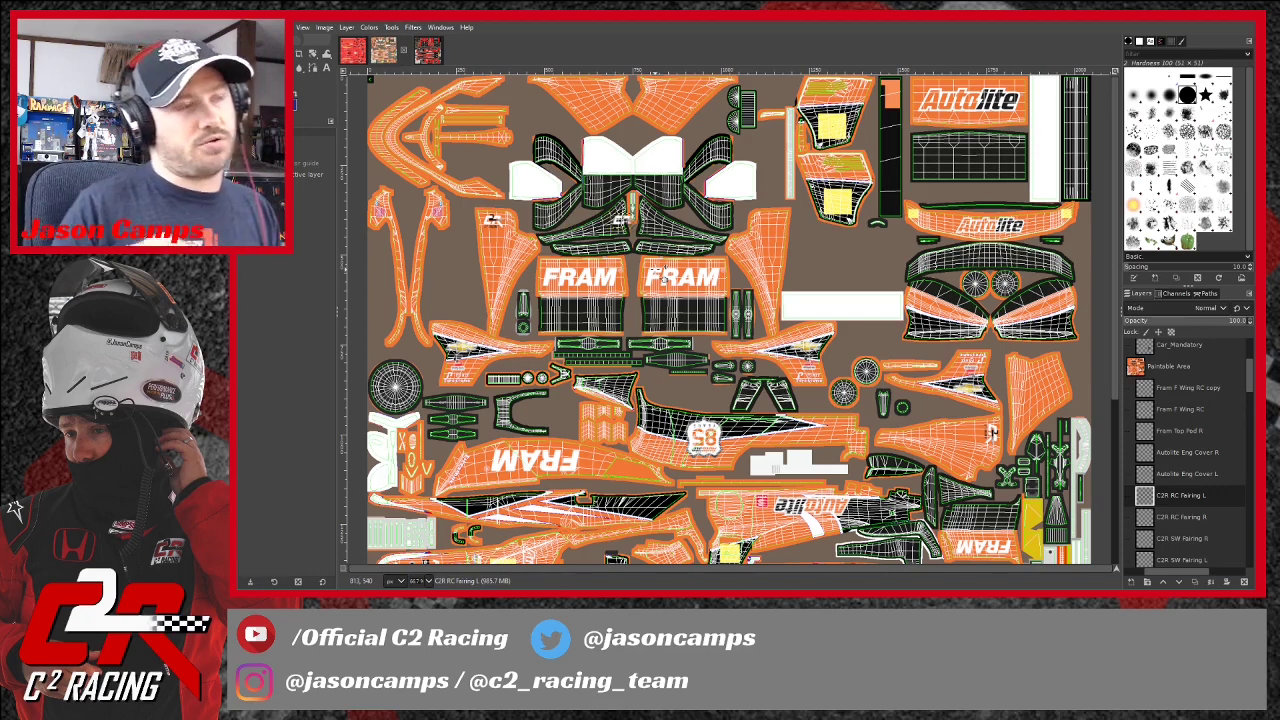
Shift the C2R RC Fairing L logo horizontally onto the orange panel opposite its counterpart, beyond the FRAM panels, and save the image.
key("Right")
key("Right")
key("Right")
key("Right")
key("Right")
key("Right")
key("Right")
key("Right")
key("Right")
key("Right")
key("Right")
key("Right")
key("Right")
key("Right")
key("Right")
key("Right")
key("Right")
key("Right")
key("Right")
key("Right")
key("Right")
key("Right")
key("Right")
key("Right")
key("Right")
key("Right")
key("Right")
key("Right")
key("Right")
key("Right")
key("Right")
key("Right")
key("Right")
key("Right")
key("Right")
key("Right")
key("Right")
key("Right")
key("Right")
key("Right")
key("Right")
key("Right")
key("Right")
key("Right")
key("Right")
key("Right")
key("Right")
key("Right")
key("Right")
key("Right")
key("Right")
key("Right")
key("Right")
key("Right")
key("Right")
key("Right")
key("Right")
key("Right")
key("Right")
key("Right")
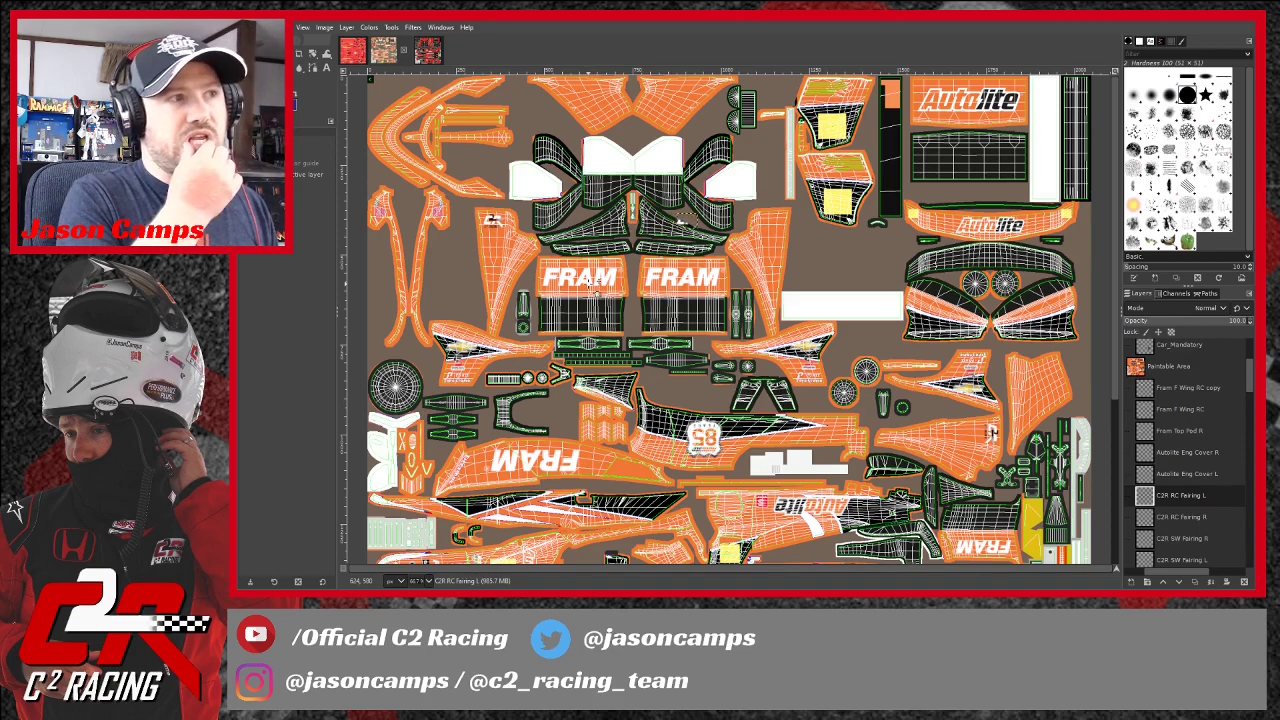
key("Right")
key("Right")
key("Right")
key("Right")
key("Right")
key("Right")
key("Right")
key("Right")
key("Right")
key("Right")
key("Right")
key("Right")
key("Right")
key("Right")
key("Right")
key("Right")
key("Right")
key("Right")
key("Right")
key("Right")
key("Right")
key("Right")
key("Right")
key("Right")
key("Right")
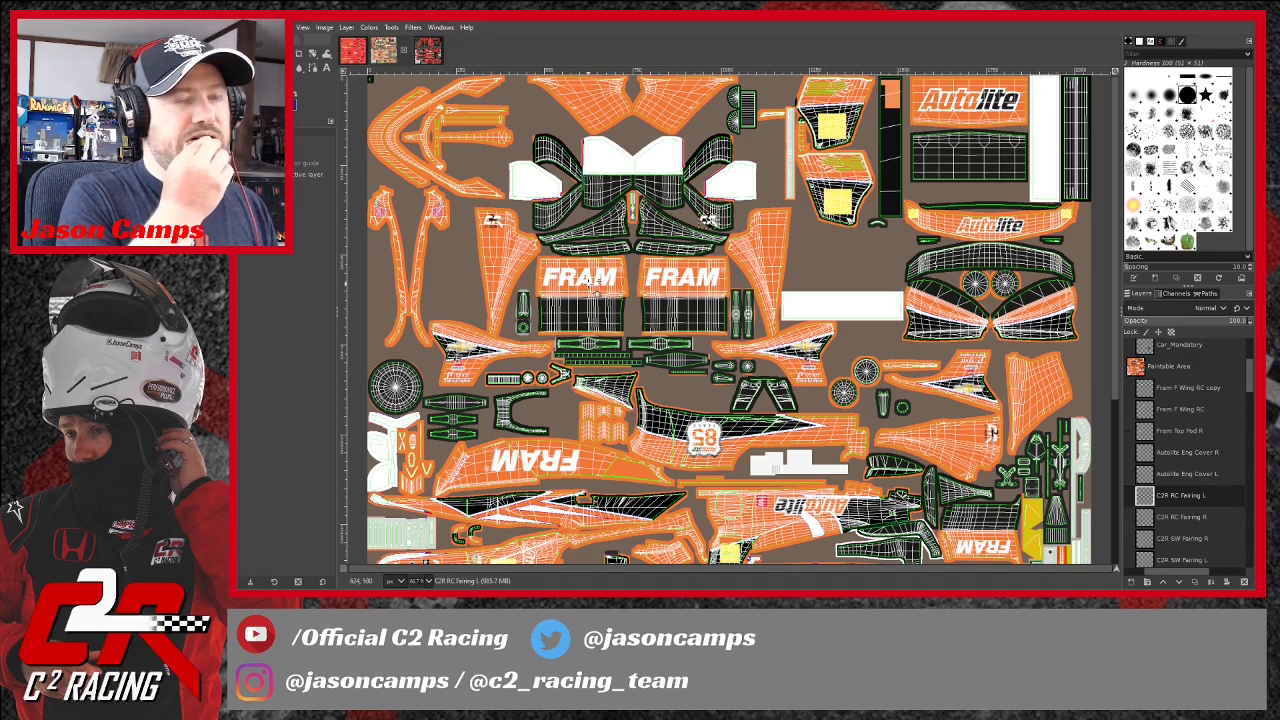
key("Right")
key("Right")
key("Right")
key("Right")
key("Right")
key("Right")
key("Right")
key("Right")
key("Right")
key("Right")
key("Right")
key("Right")
key("Right")
key("Right")
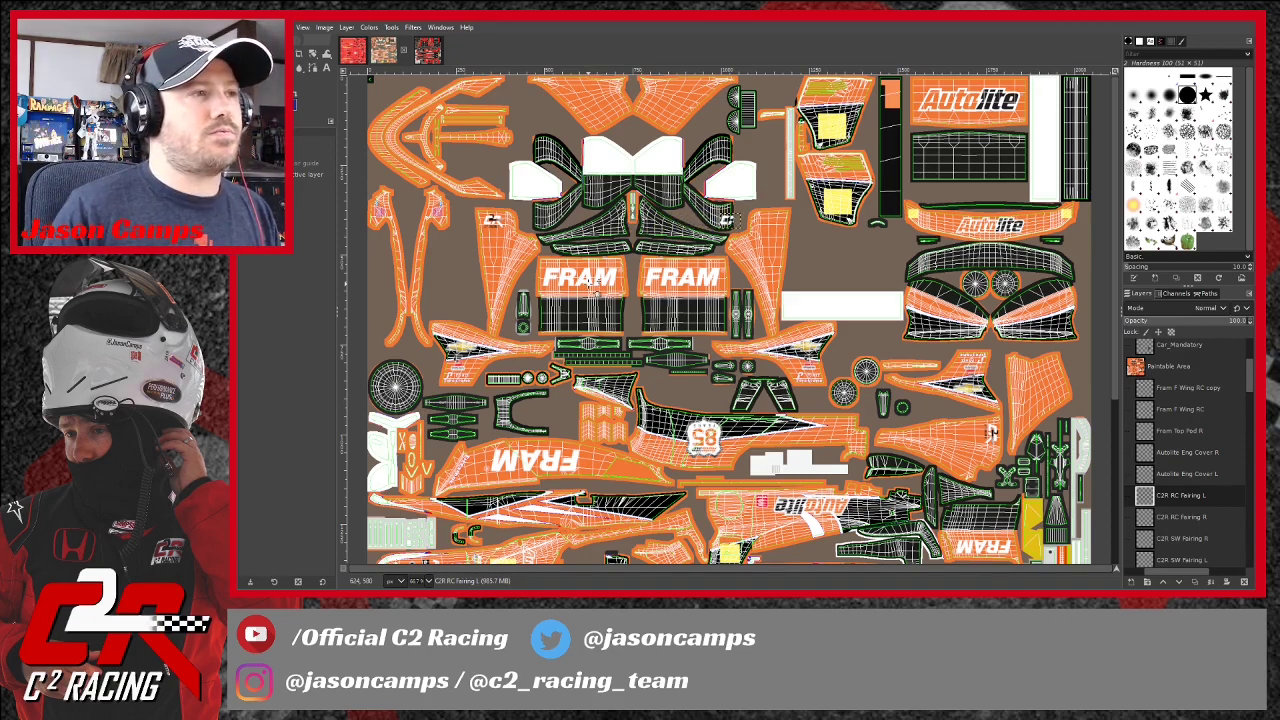
key("Right")
key("Right")
key("Right")
key("Right")
key("Right")
key("Right")
key("Right")
key("Right")
key("Right")
key("Right")
key("Right")
key("Right")
key("Right")
key("Right")
key("Right")
key("Right")
key("Right")
key("Right")
key("Right")
key("Right")
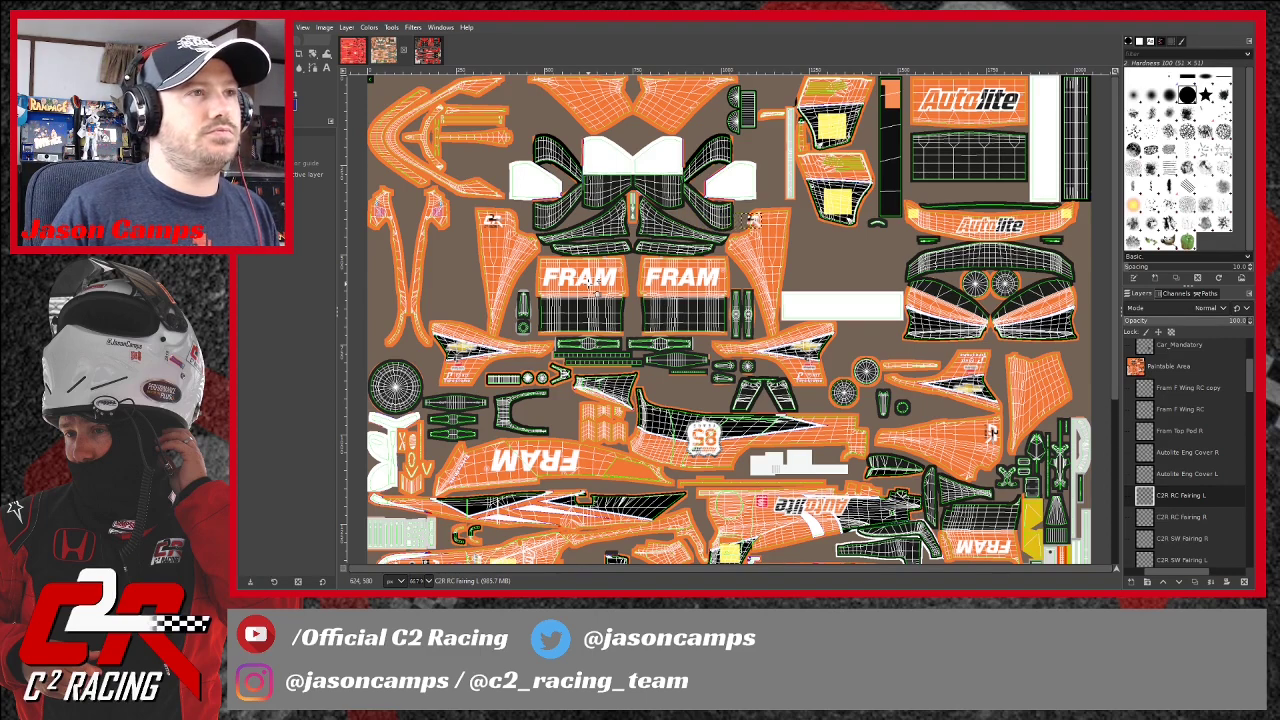
key("Right")
key("Right")
key("Right")
key("Right")
key("Right")
key("Right")
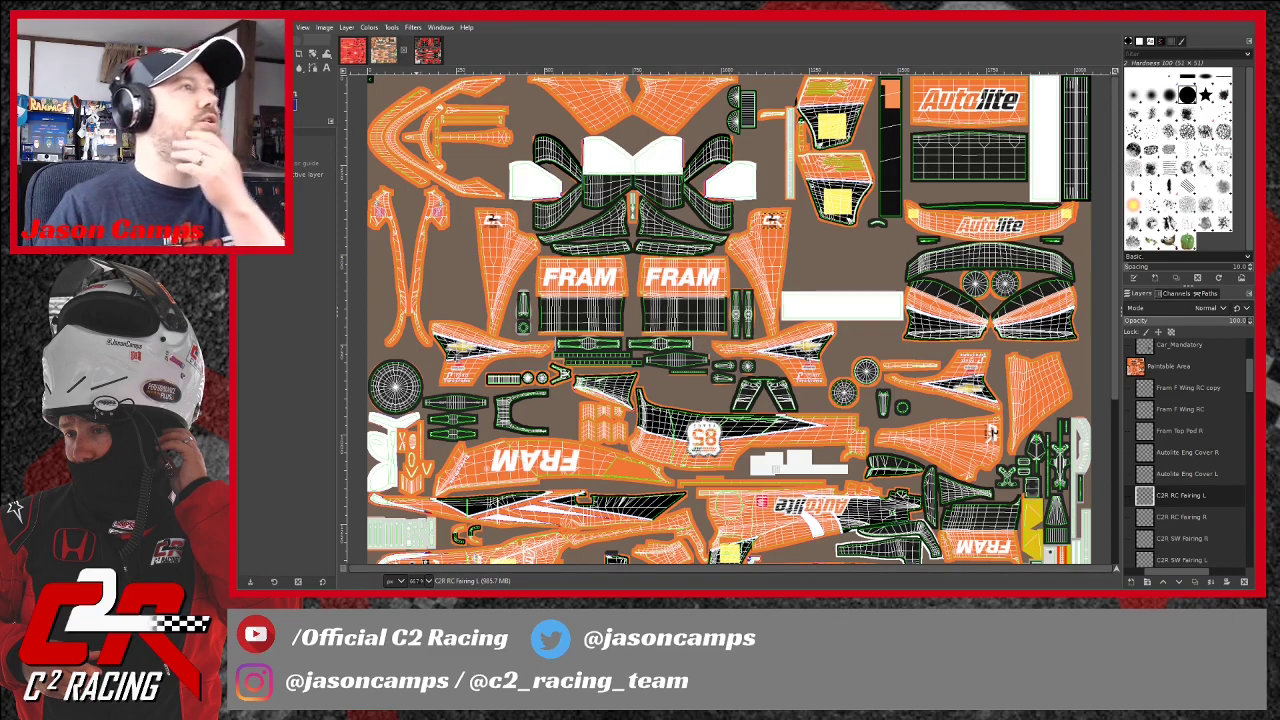
key("ctrl+s")
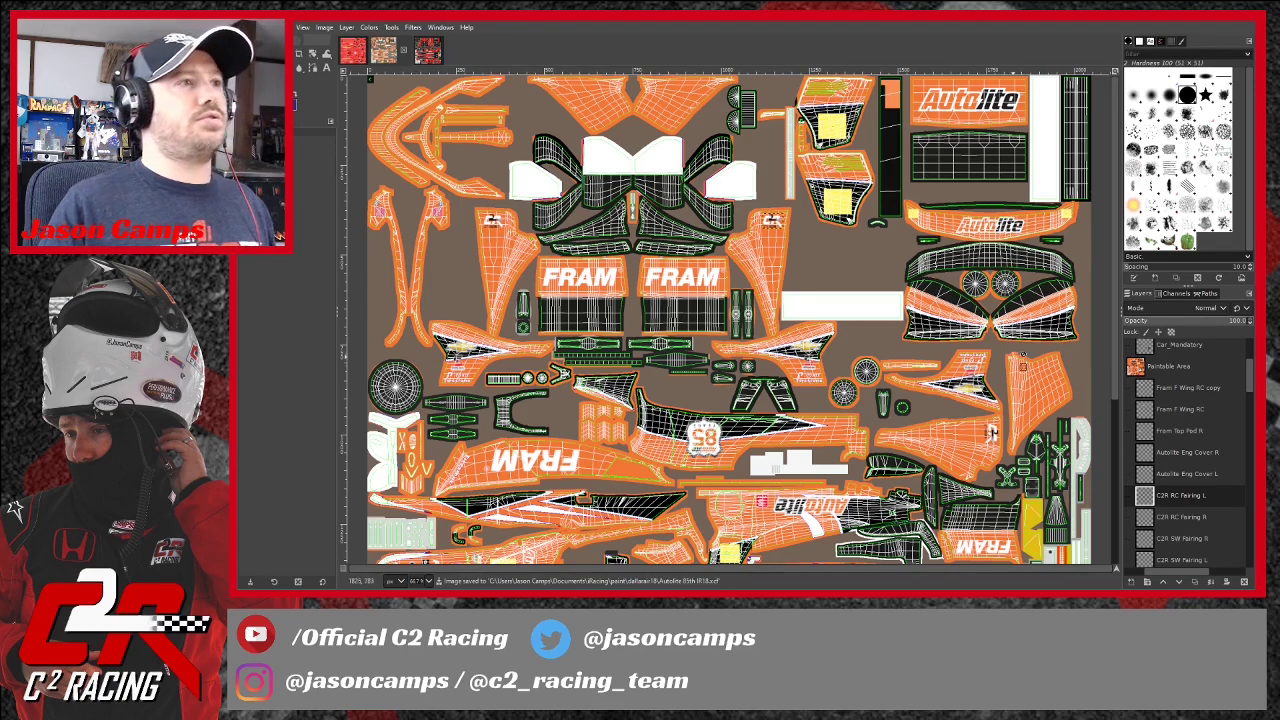
Compare the sponsor placement across the orange Autolite template with the red Carbon X reference livery, checking for areas still lacking logos.
scroll(788, 364, "down", 5)
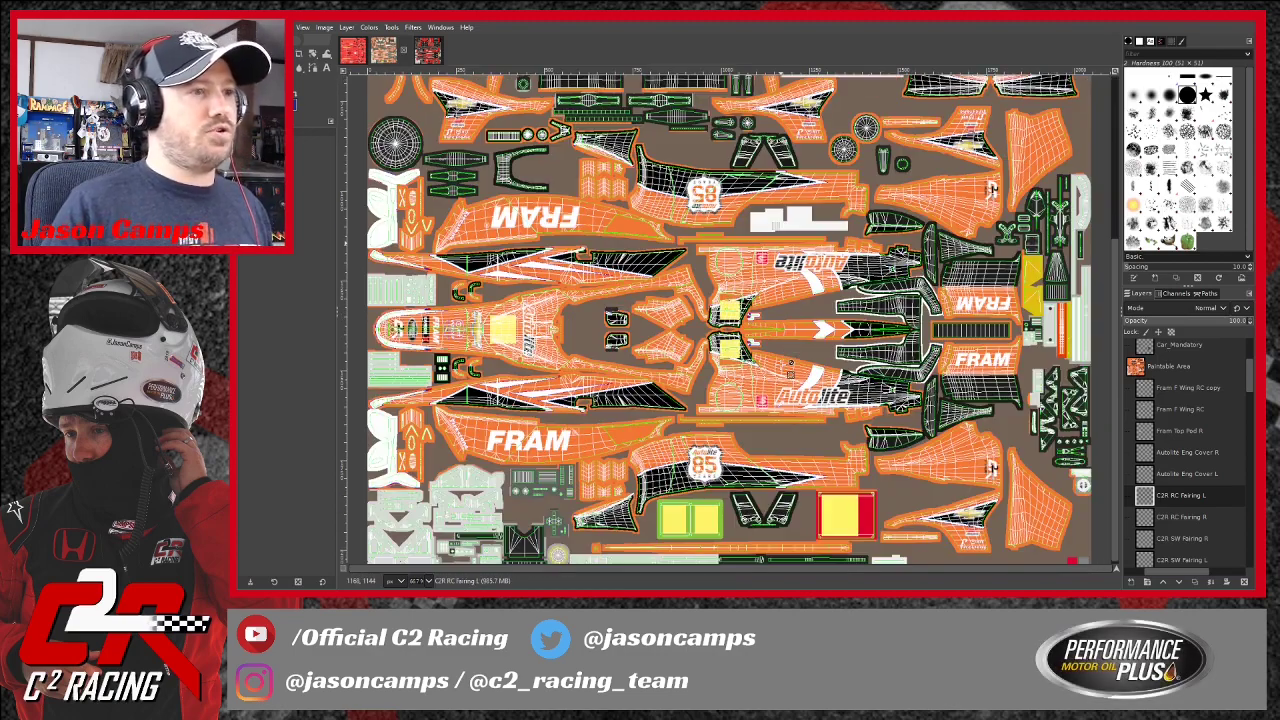
scroll(790, 366, "up", 5)
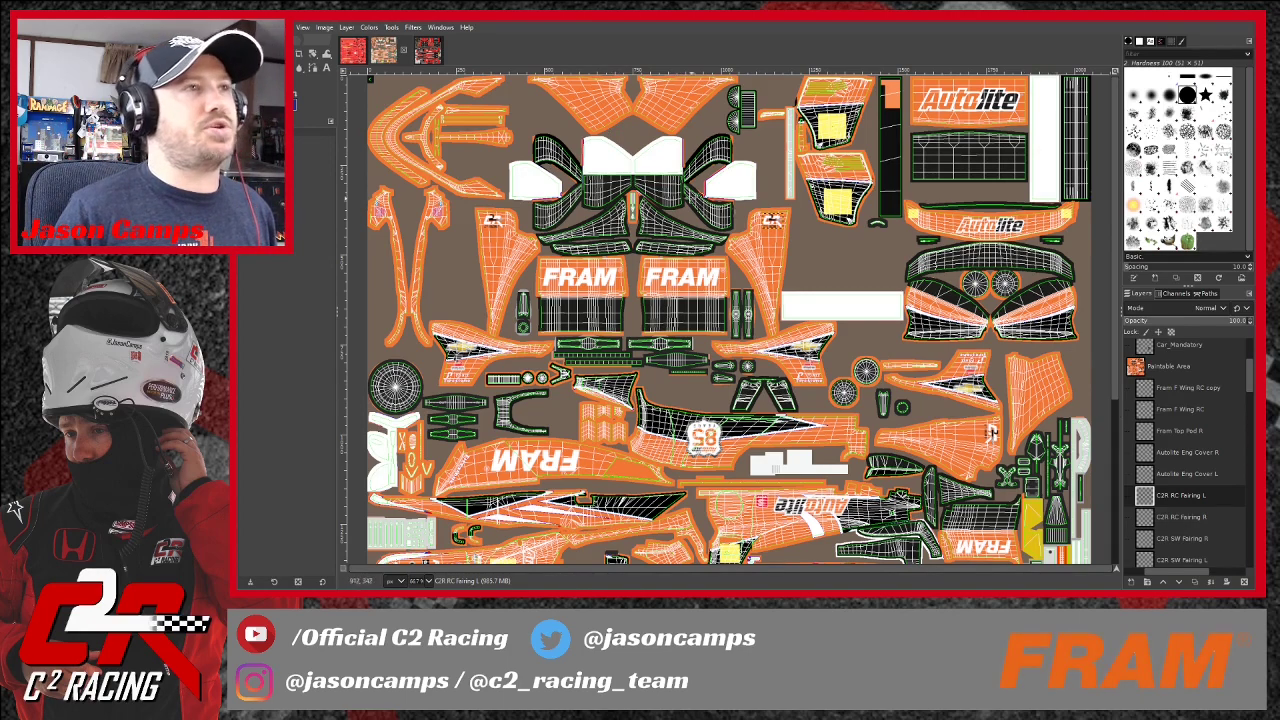
left_click(428, 54)
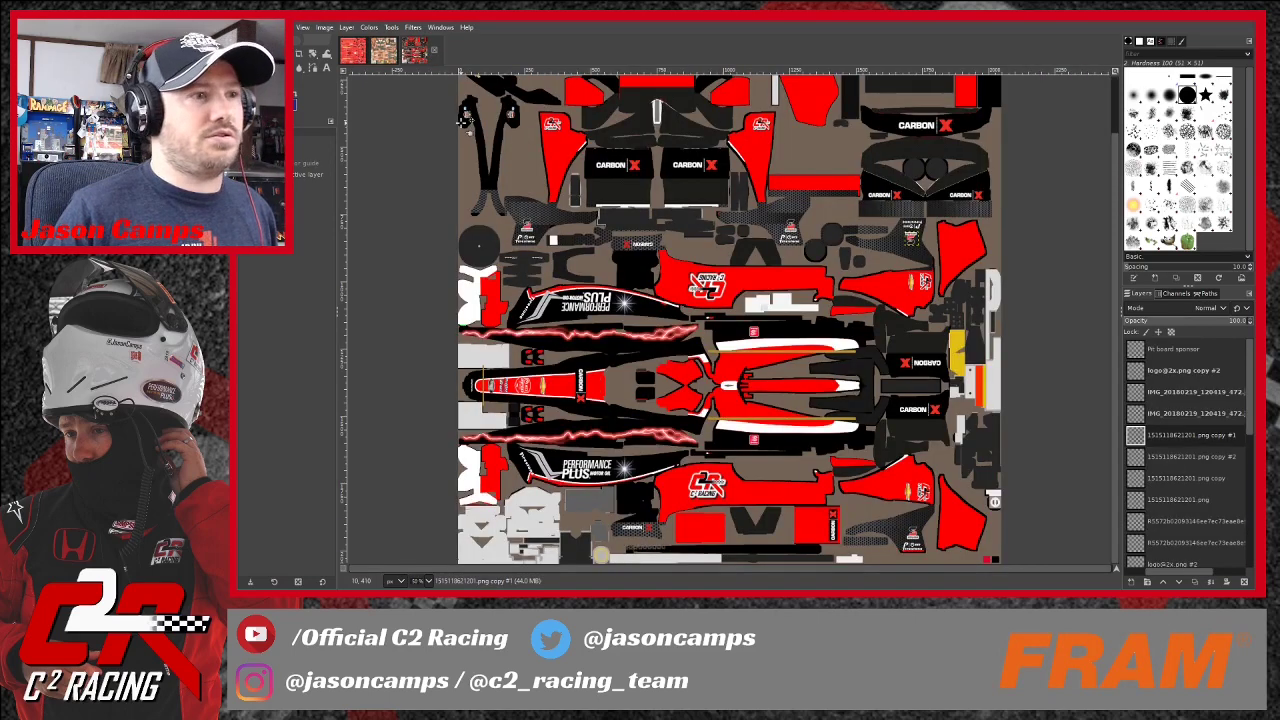
scroll(768, 360, "up", 2)
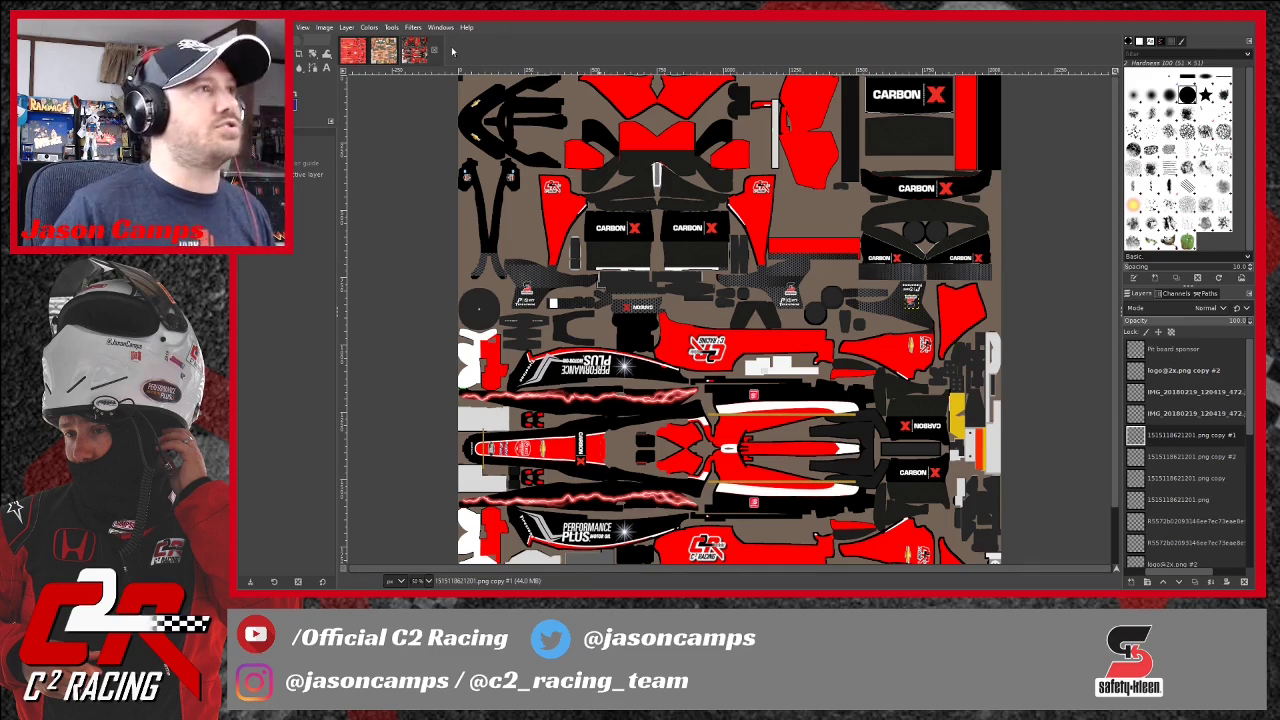
left_click(383, 50)
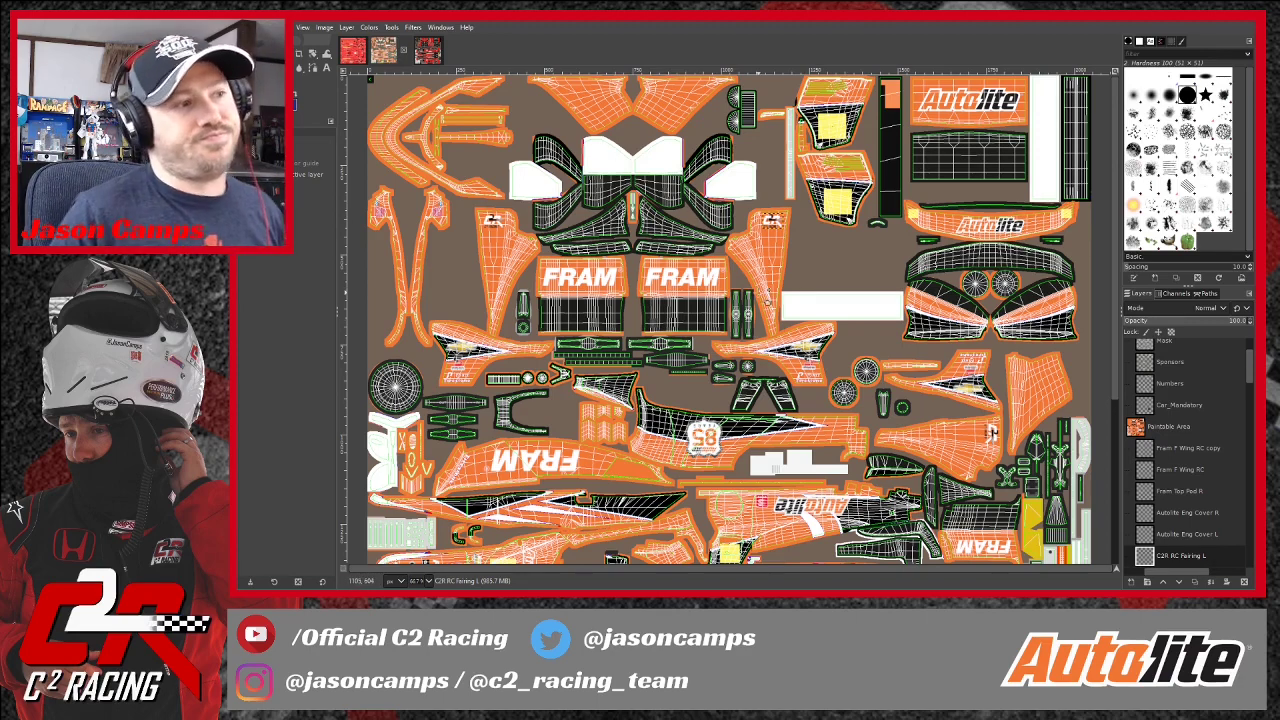
scroll(730, 320, "down", 5)
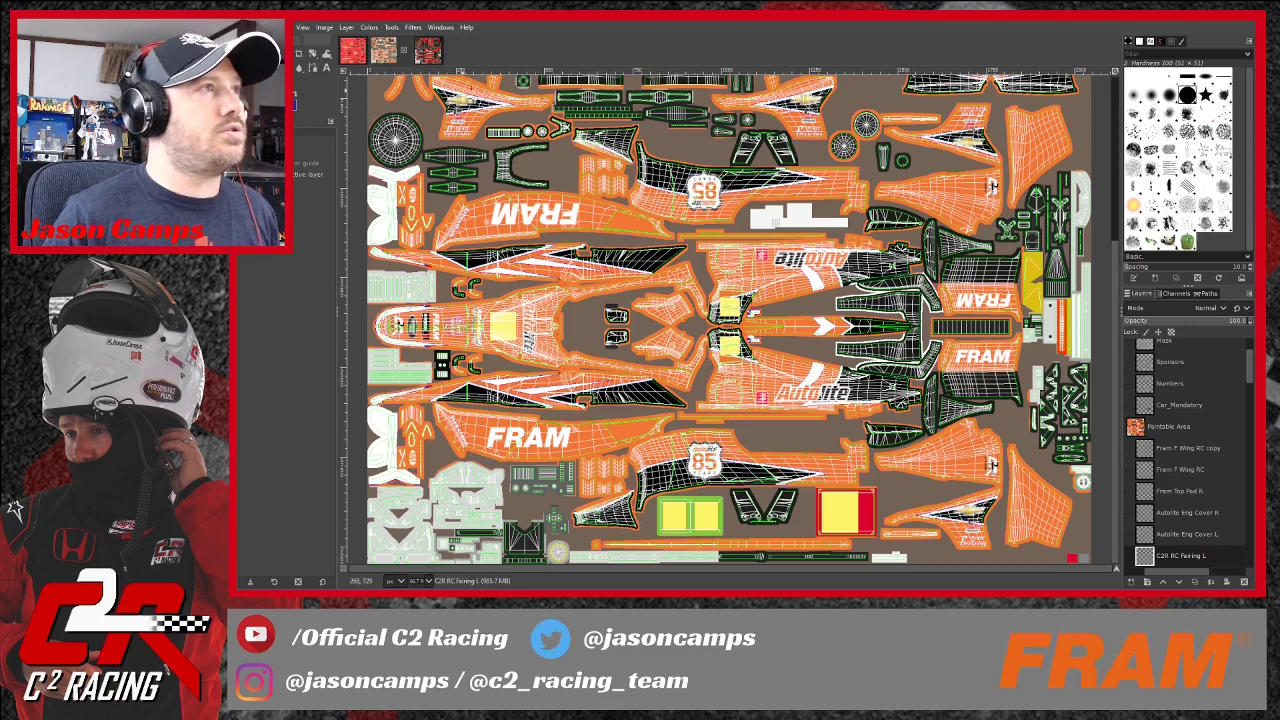
key("alt+3")
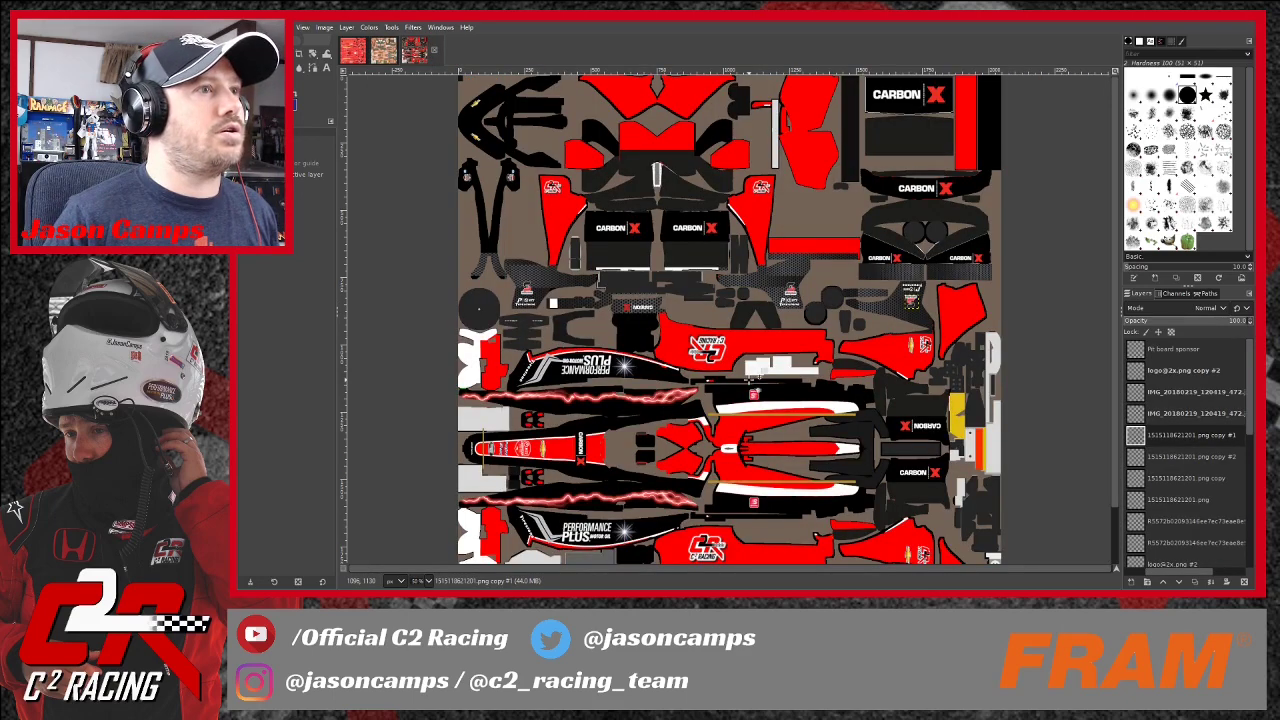
scroll(748, 378, "down", 1)
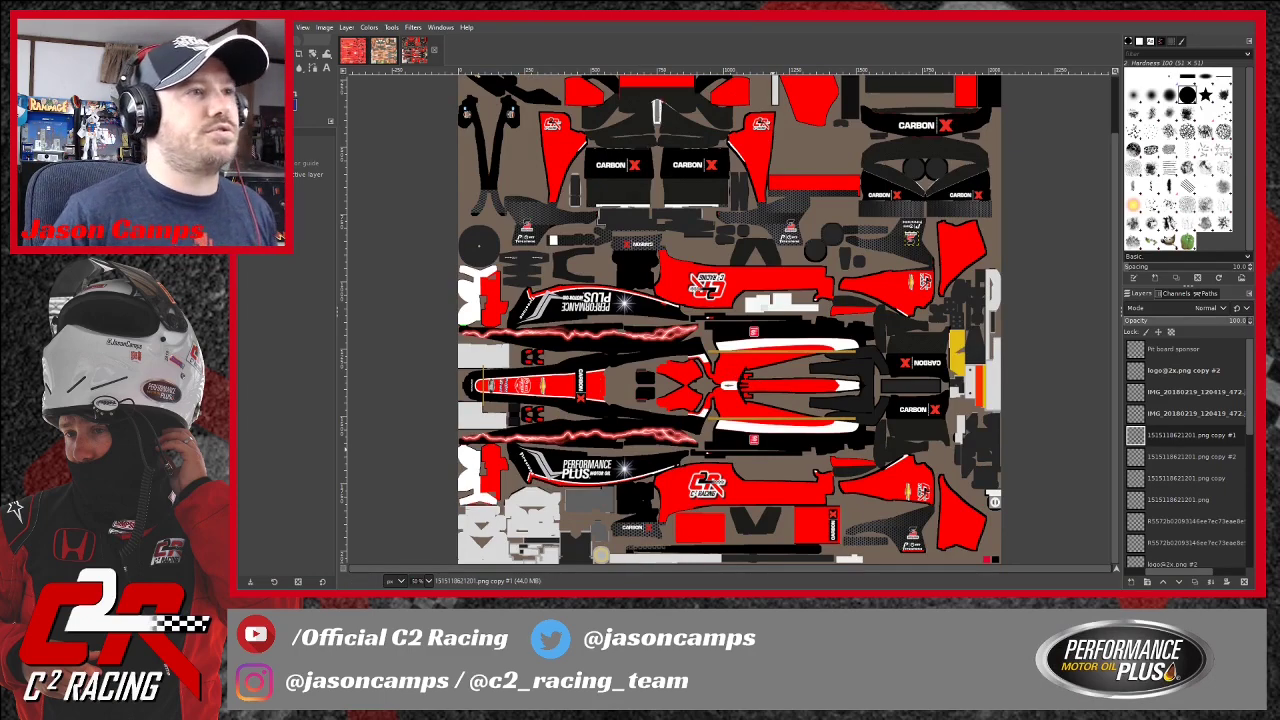
left_click(383, 52)
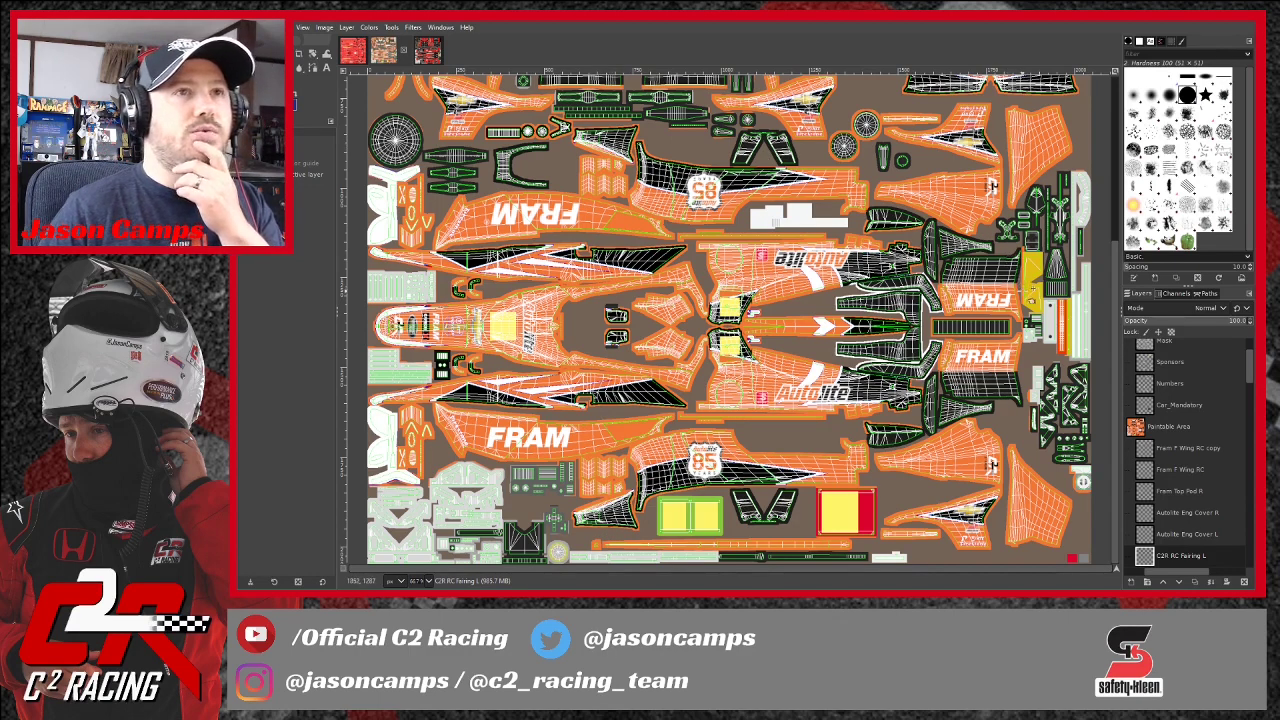
scroll(1010, 270, "up", 3)
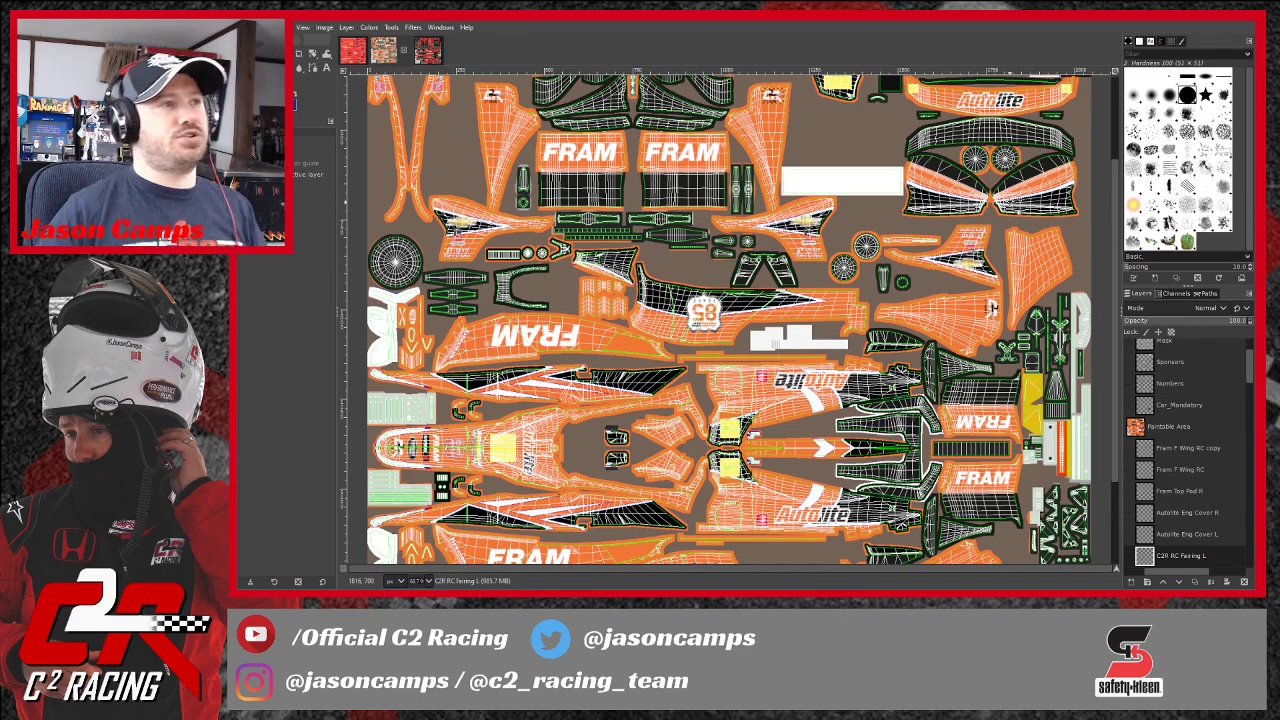
scroll(980, 230, "up", 3)
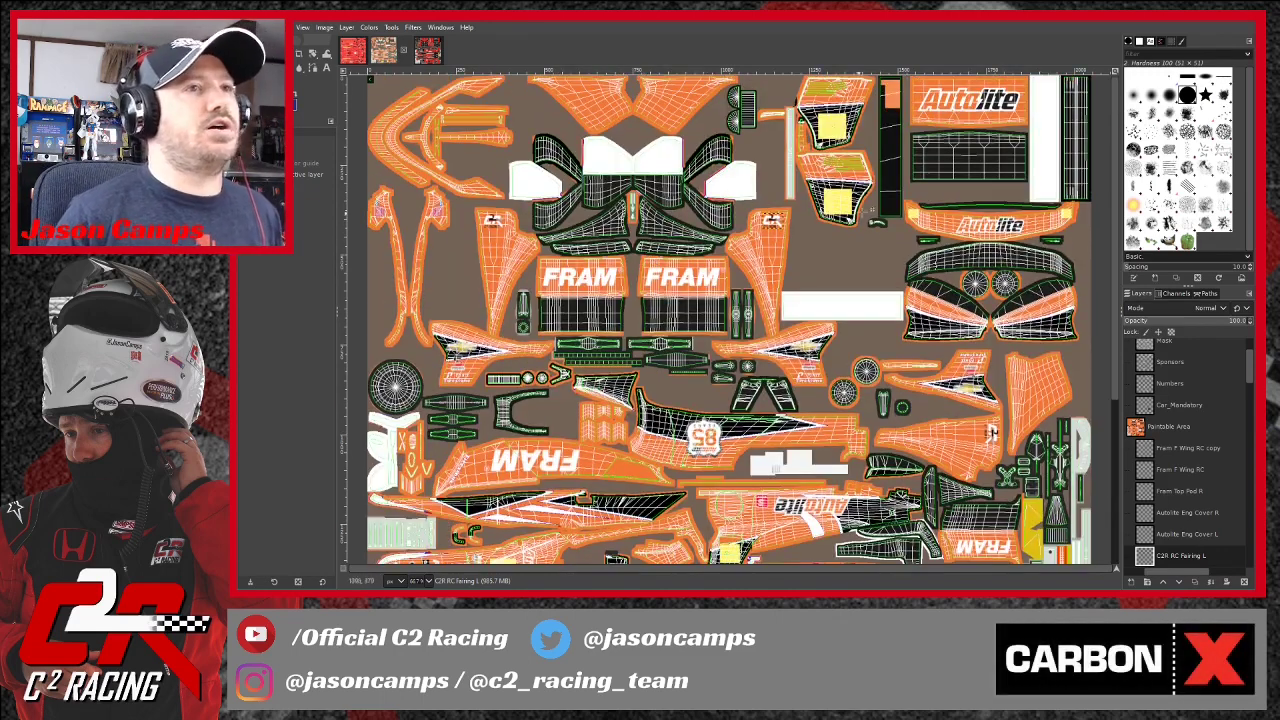
scroll(995, 330, "down", 3)
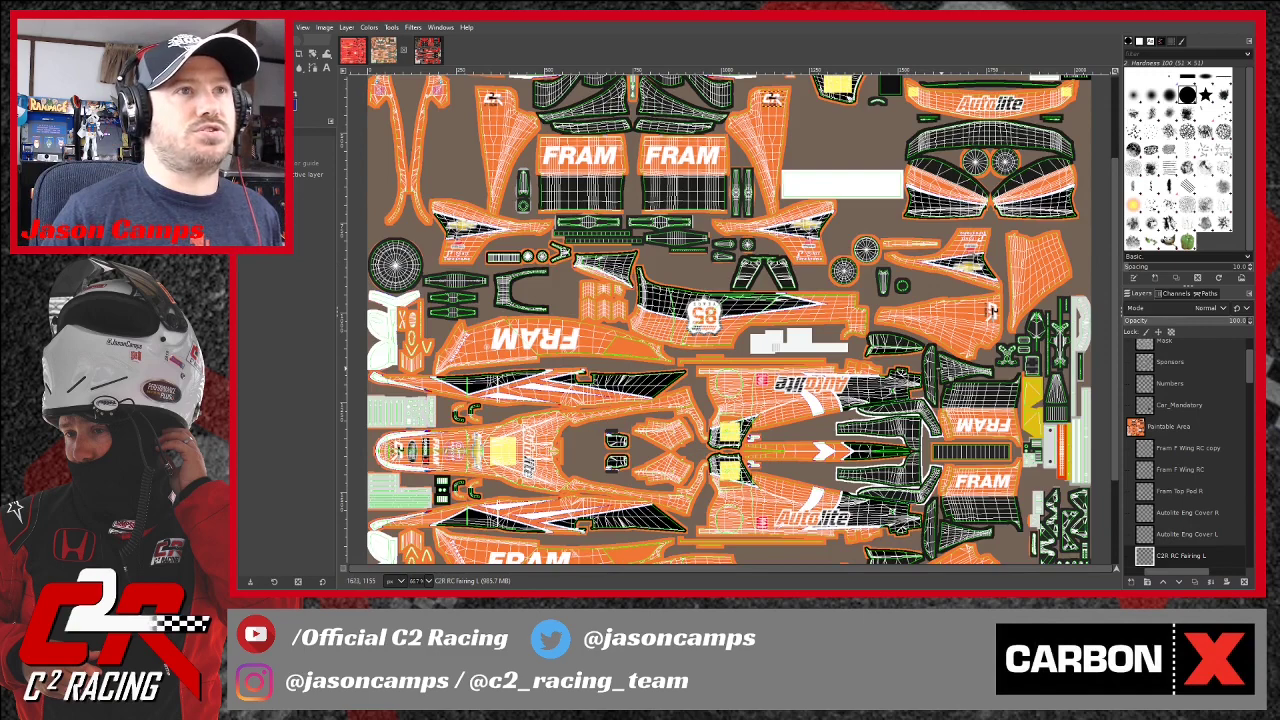
scroll(935, 365, "down", 3)
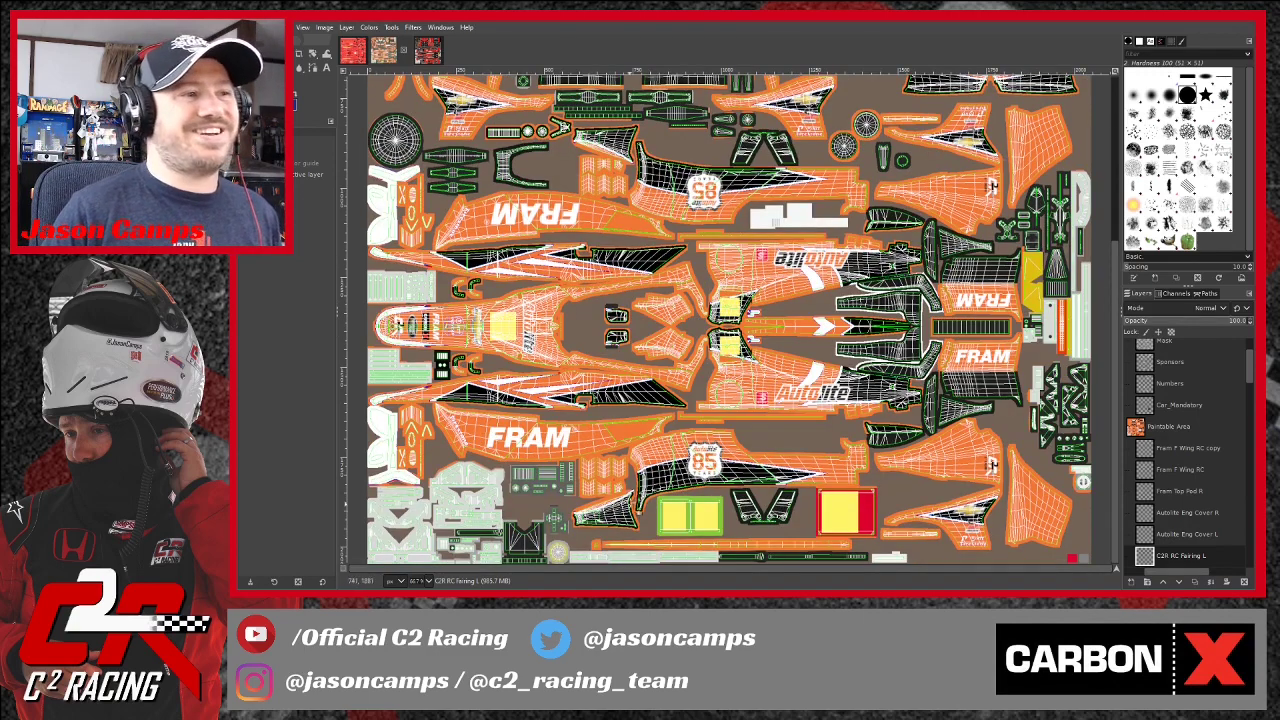
scroll(800, 412, "up", 6)
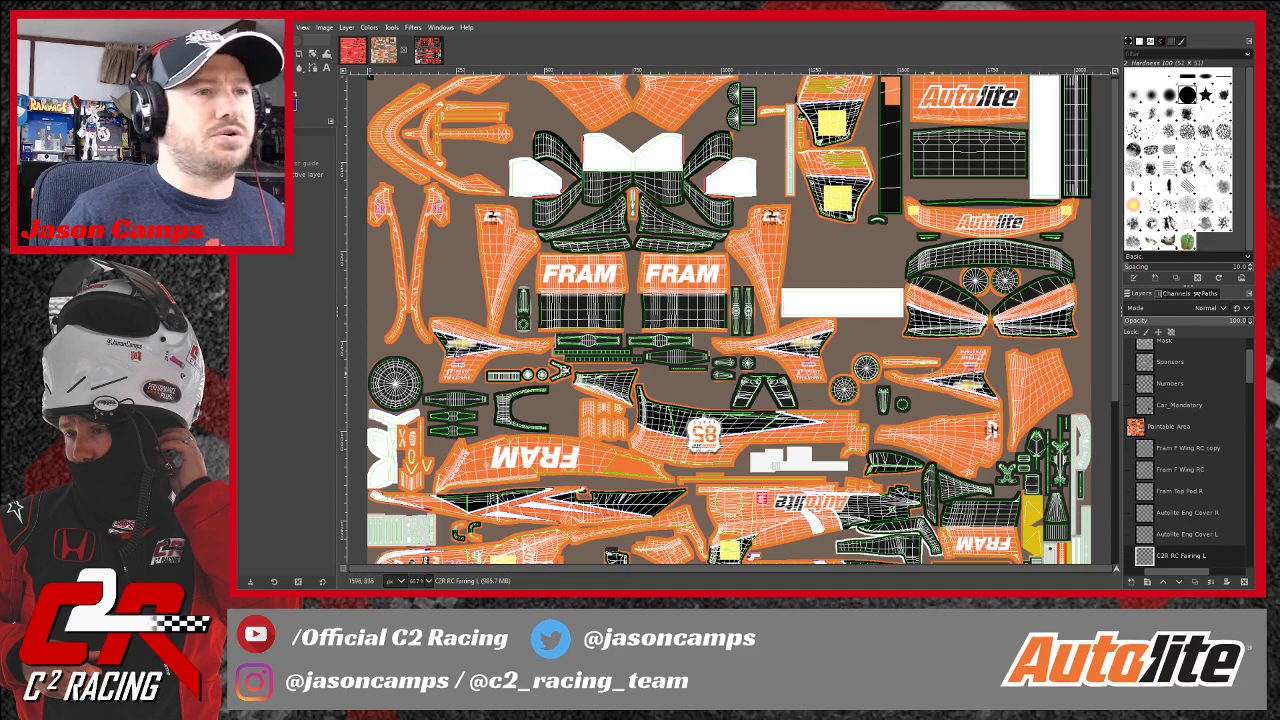
scroll(998, 170, "up", 1)
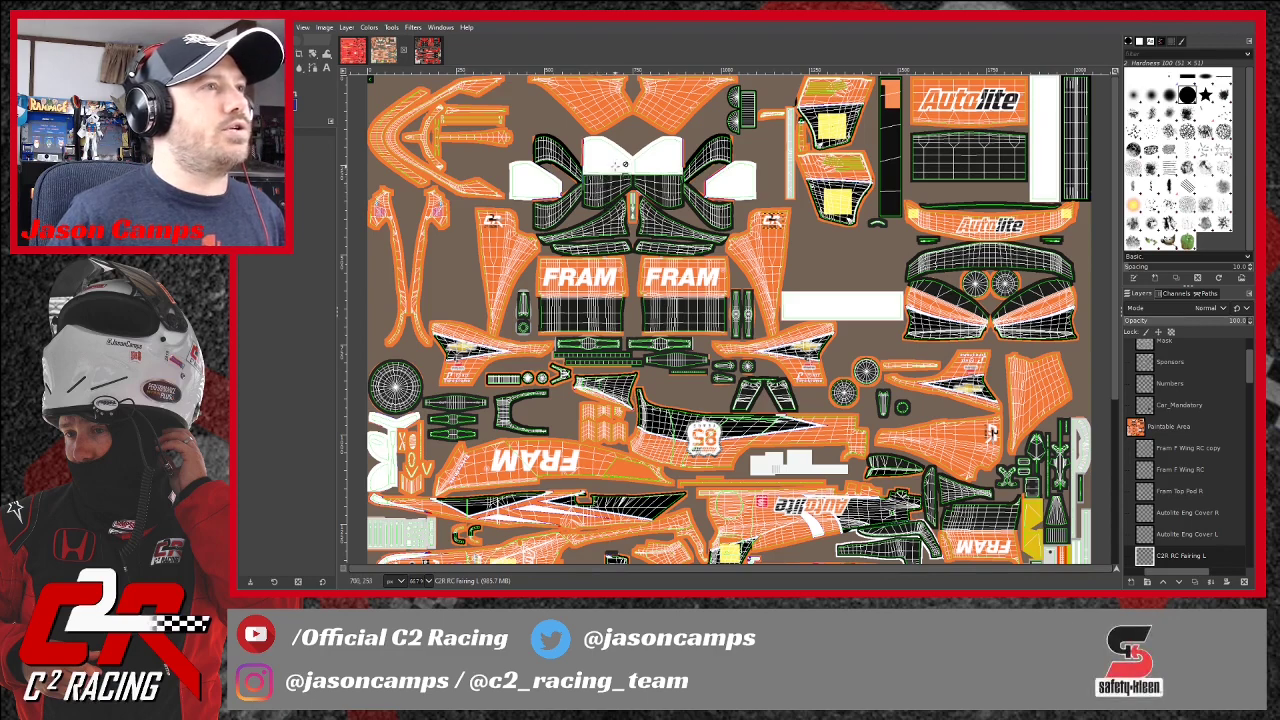
left_click(244, 53)
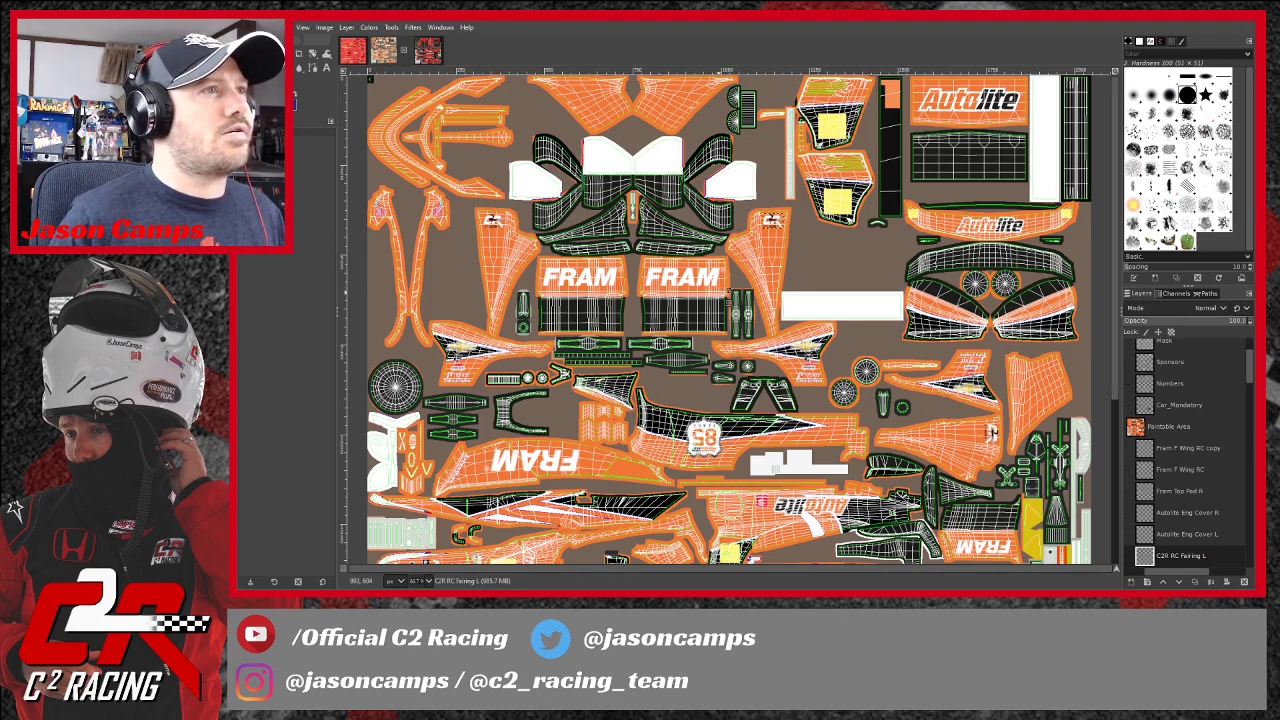
key("m")
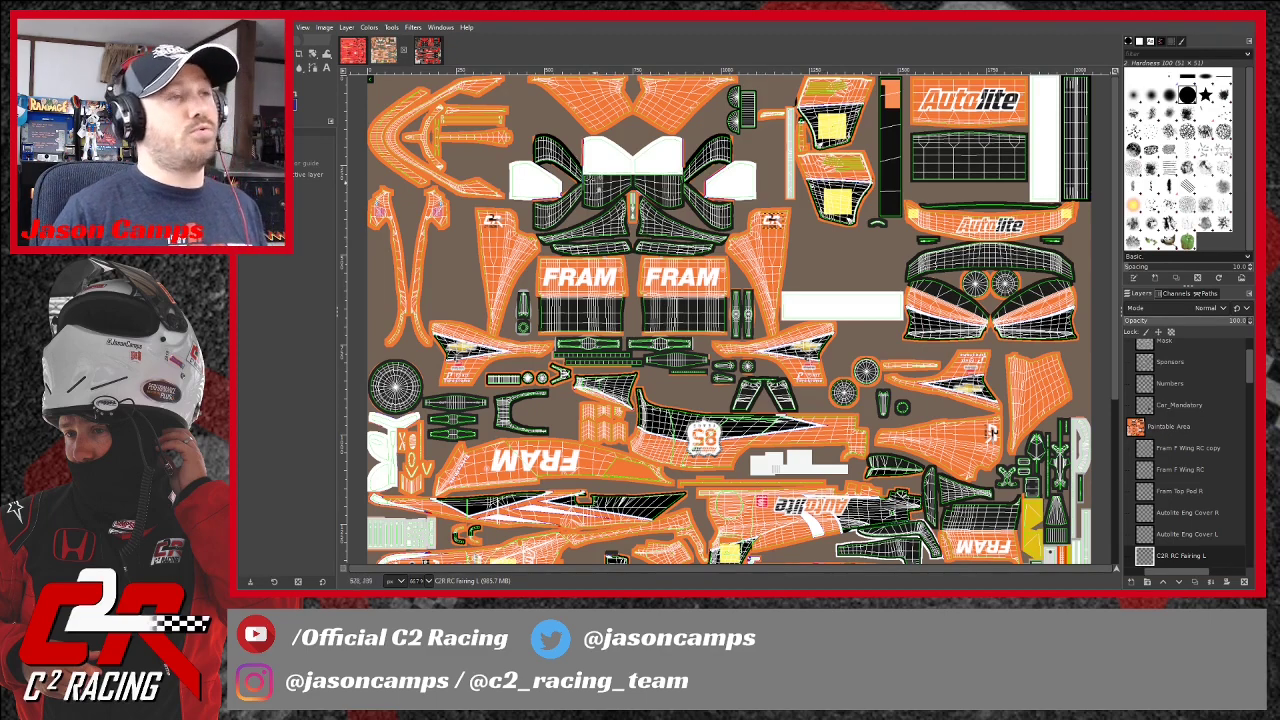
left_click(428, 50)
scroll(620, 233, "up", 2)
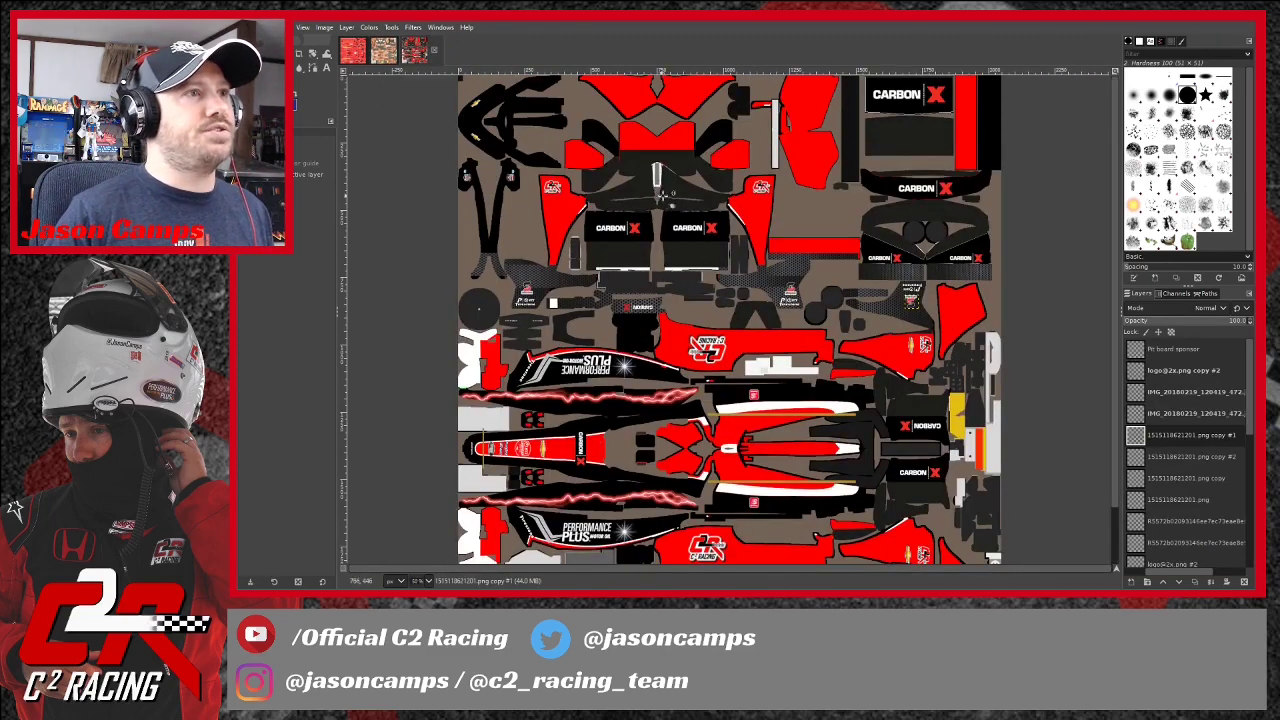
left_click(388, 56)
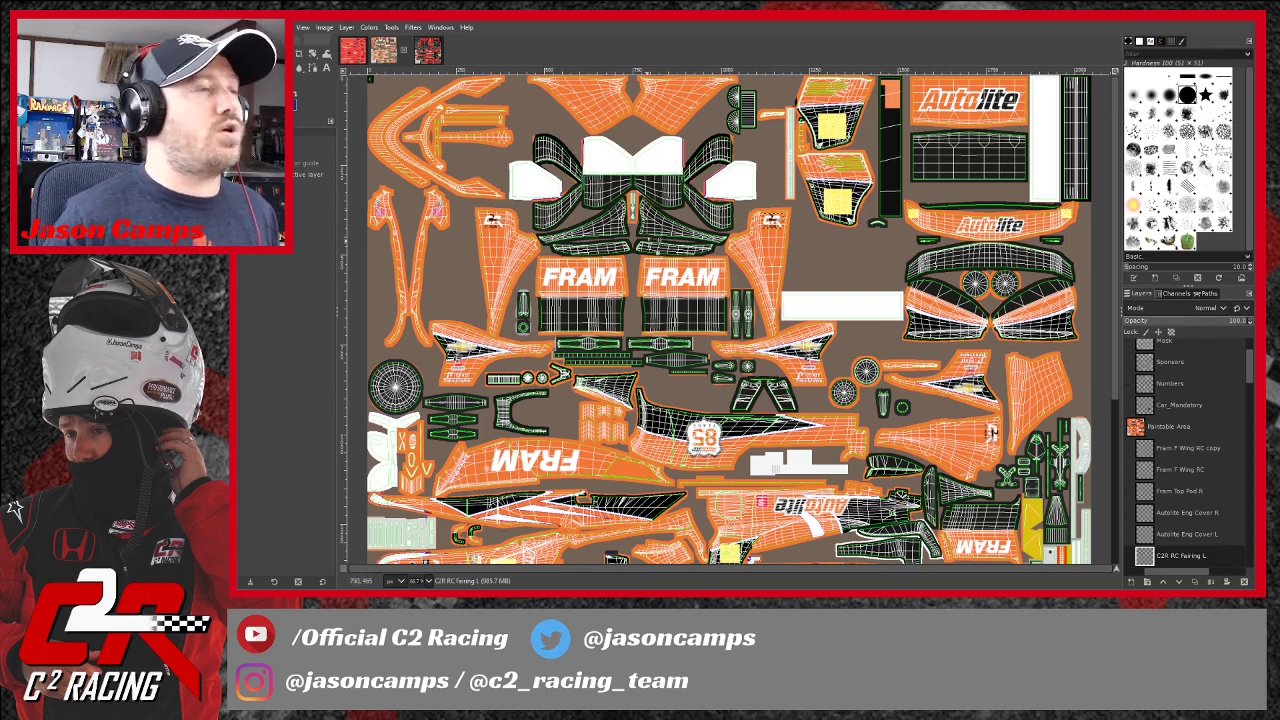
Look through the layer stack past Base Scheme and Car Patterns, and select the Paintable Area layer group.
scroll(1202, 515, "down", 5)
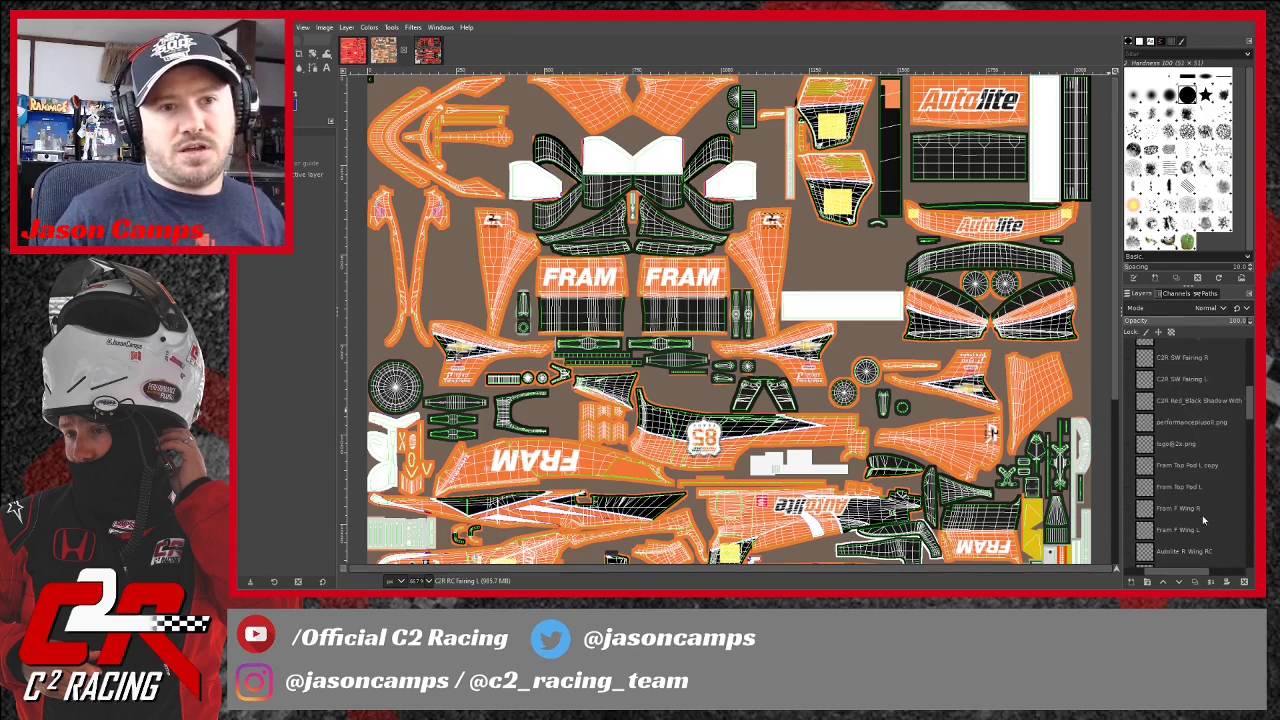
scroll(1200, 533, "down", 10)
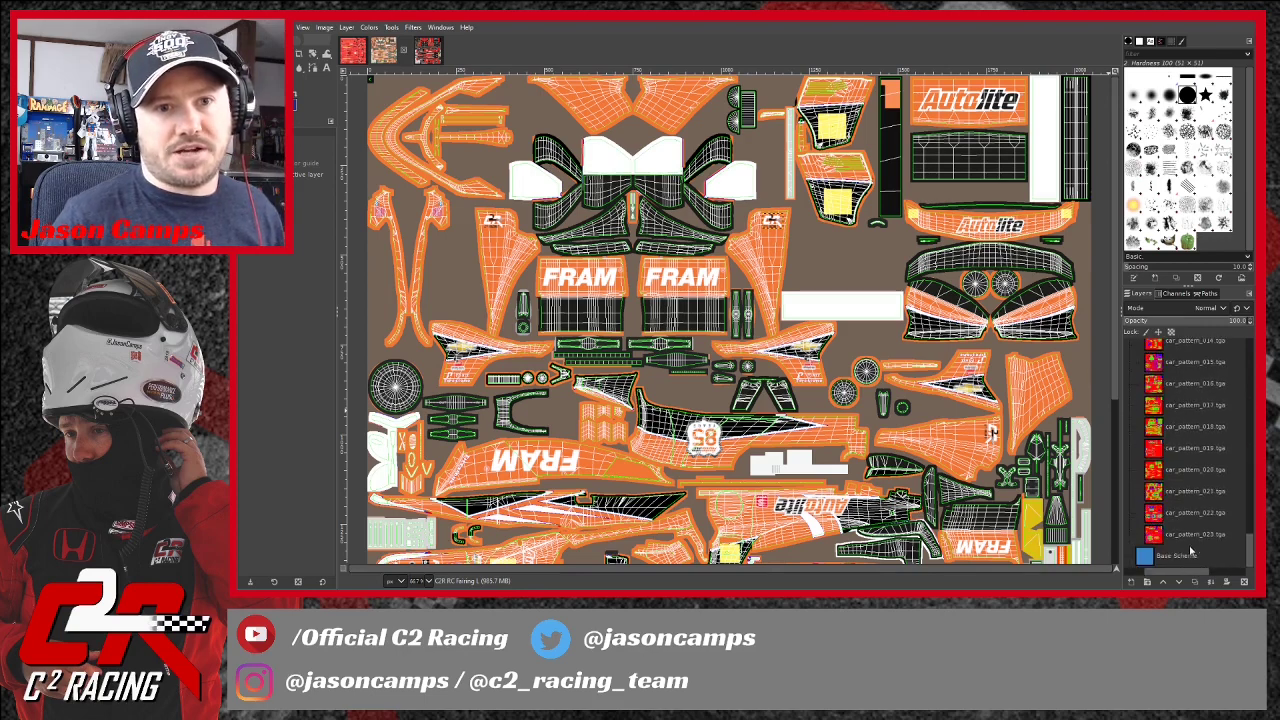
left_click(1175, 561)
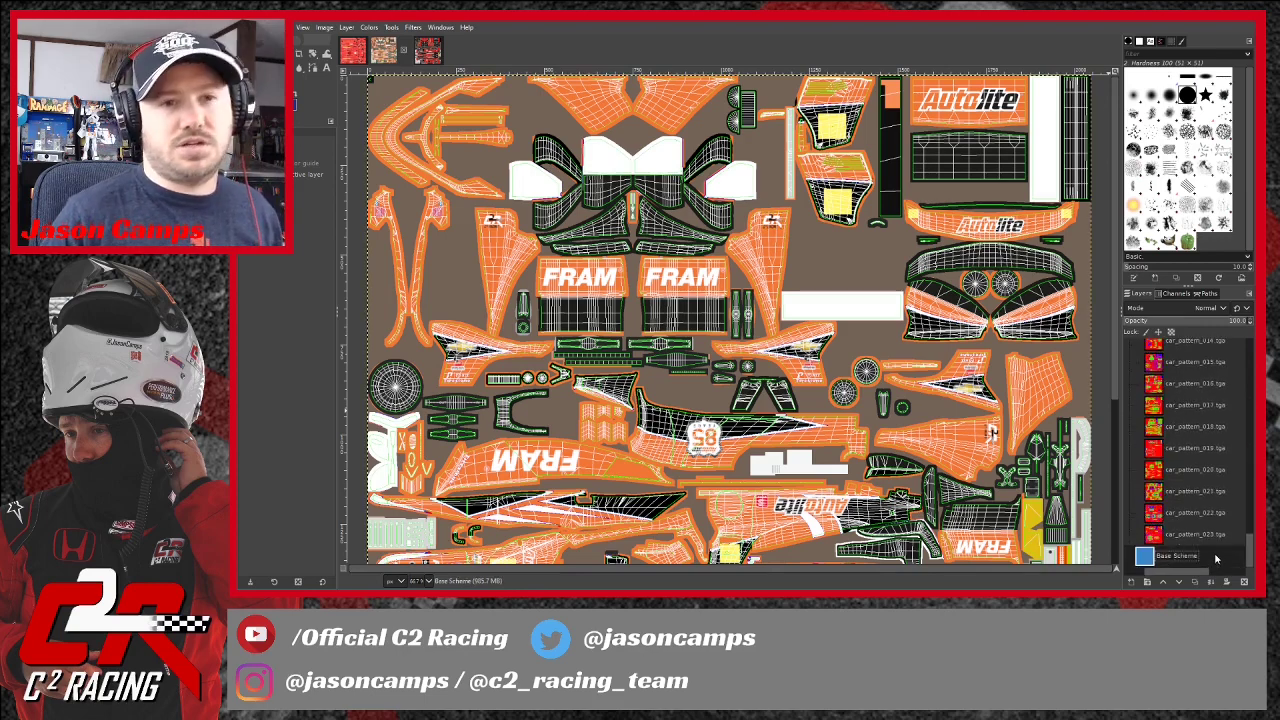
scroll(1200, 520, "up", 10)
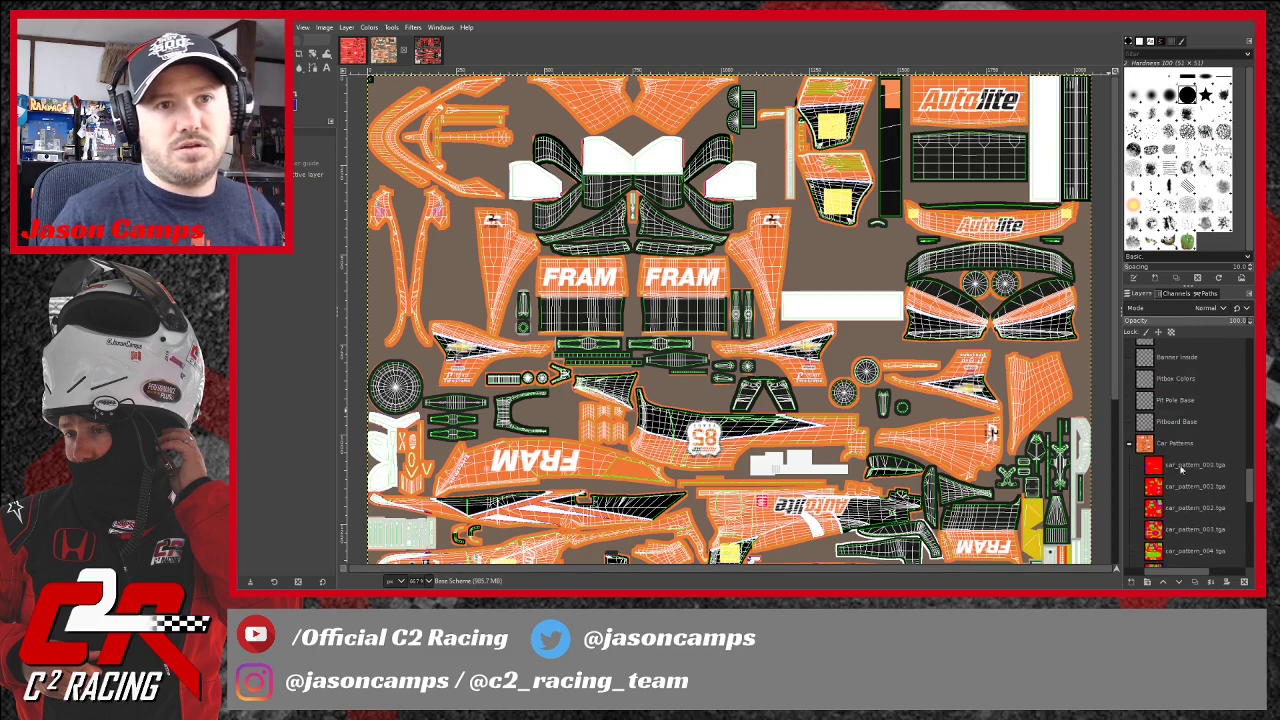
left_click(1178, 445)
scroll(1190, 465, "up", 1)
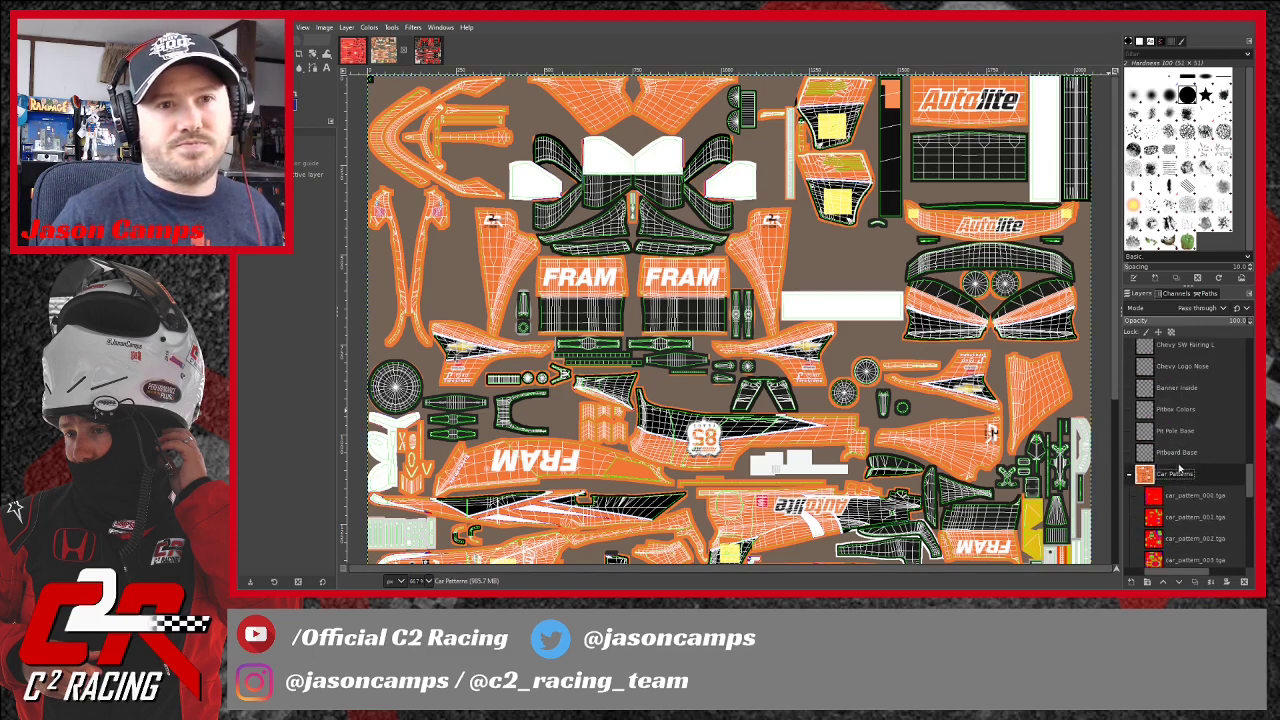
left_click(1178, 452)
scroll(1189, 480, "up", 3)
left_click(1175, 469)
left_click(1180, 452)
scroll(1200, 489, "up", 4)
scroll(1208, 494, "up", 4)
scroll(1200, 490, "up", 5)
left_click(1183, 470)
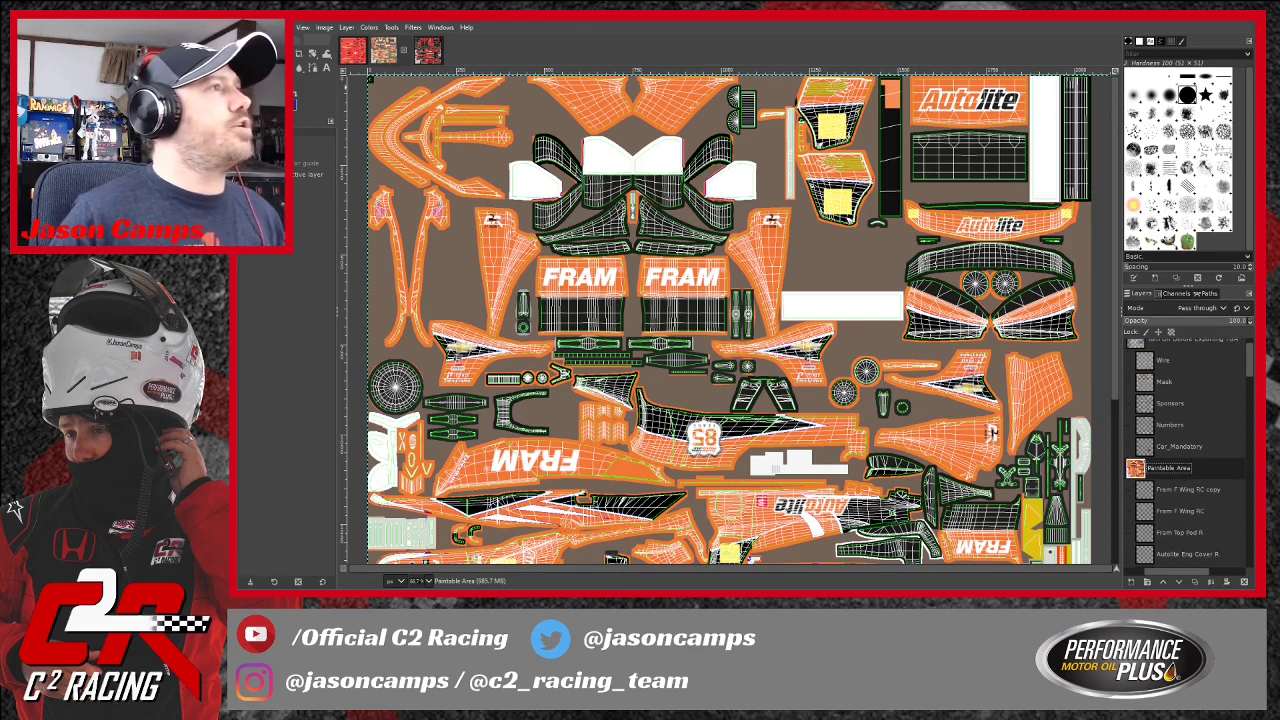
Bucket fill the white front-wing panels at the upper middle of the template with black on the car_pattern_013.tga layer, and save the image.
key("shift+b")
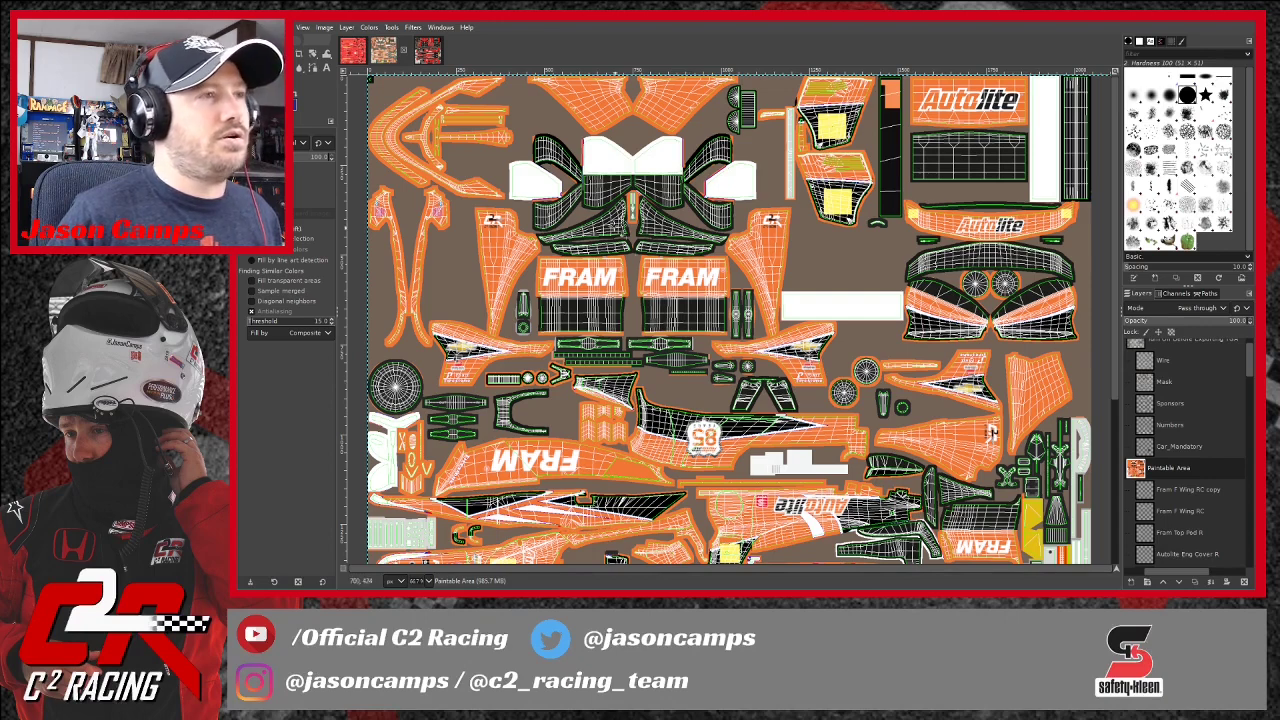
left_click(607, 151)
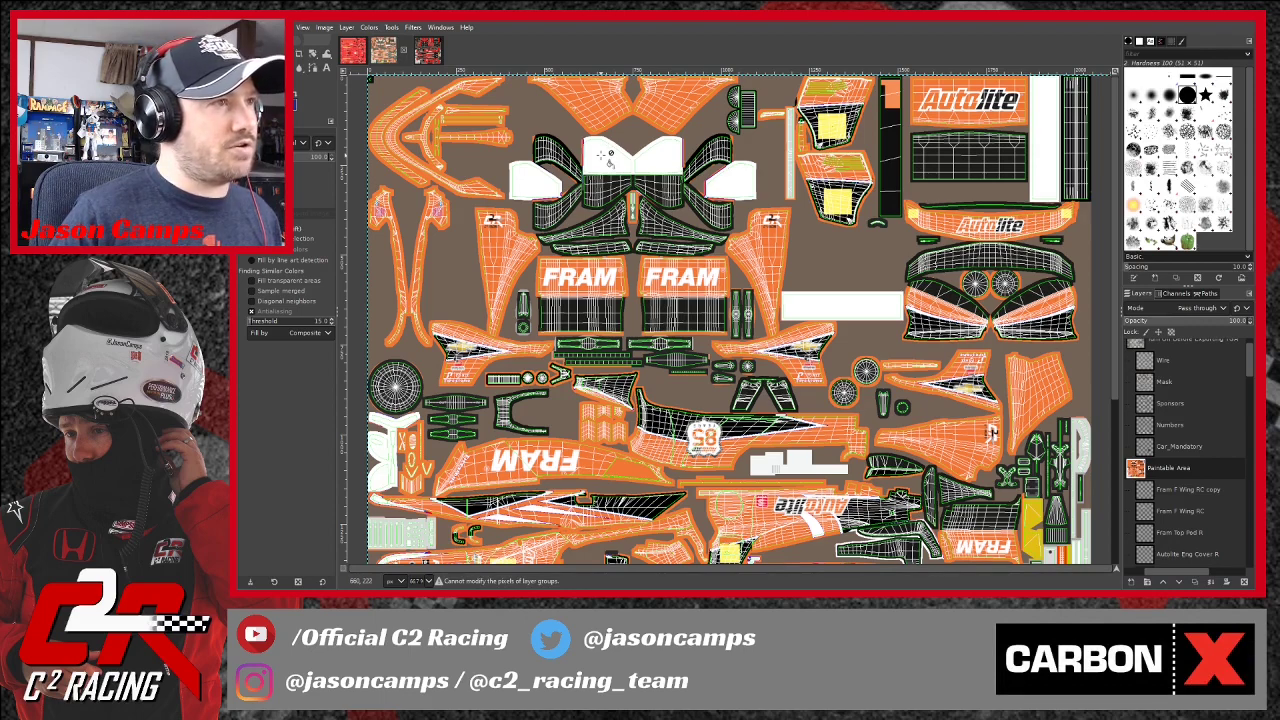
scroll(1186, 497, "down", 3)
scroll(1186, 497, "down", 5)
scroll(1188, 502, "down", 5)
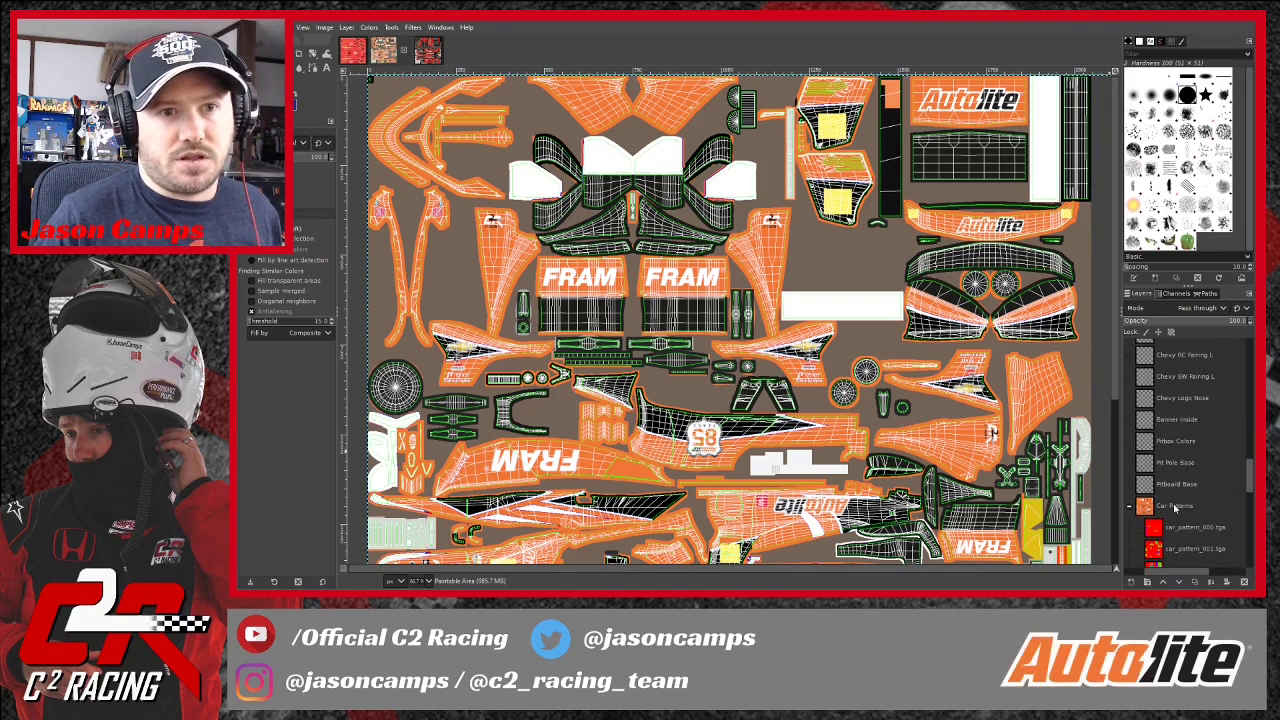
left_click(1176, 507)
scroll(1176, 510, "down", 8)
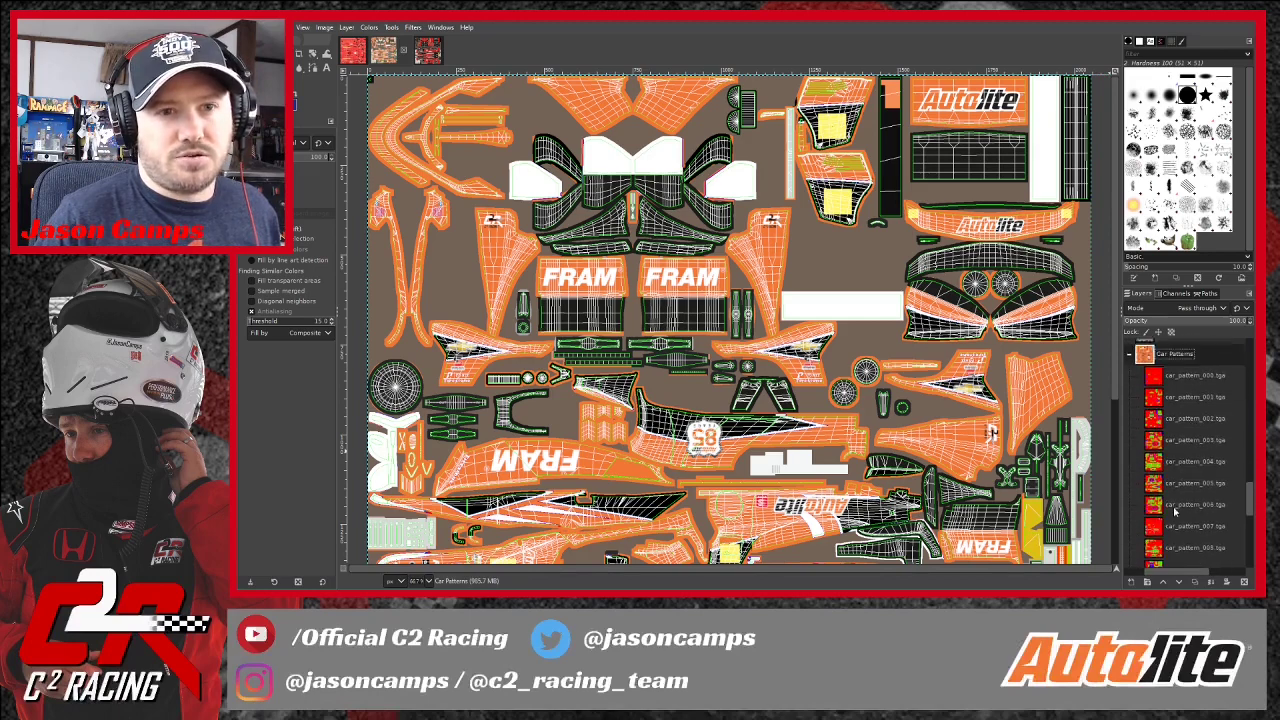
scroll(1153, 488, "up", 3)
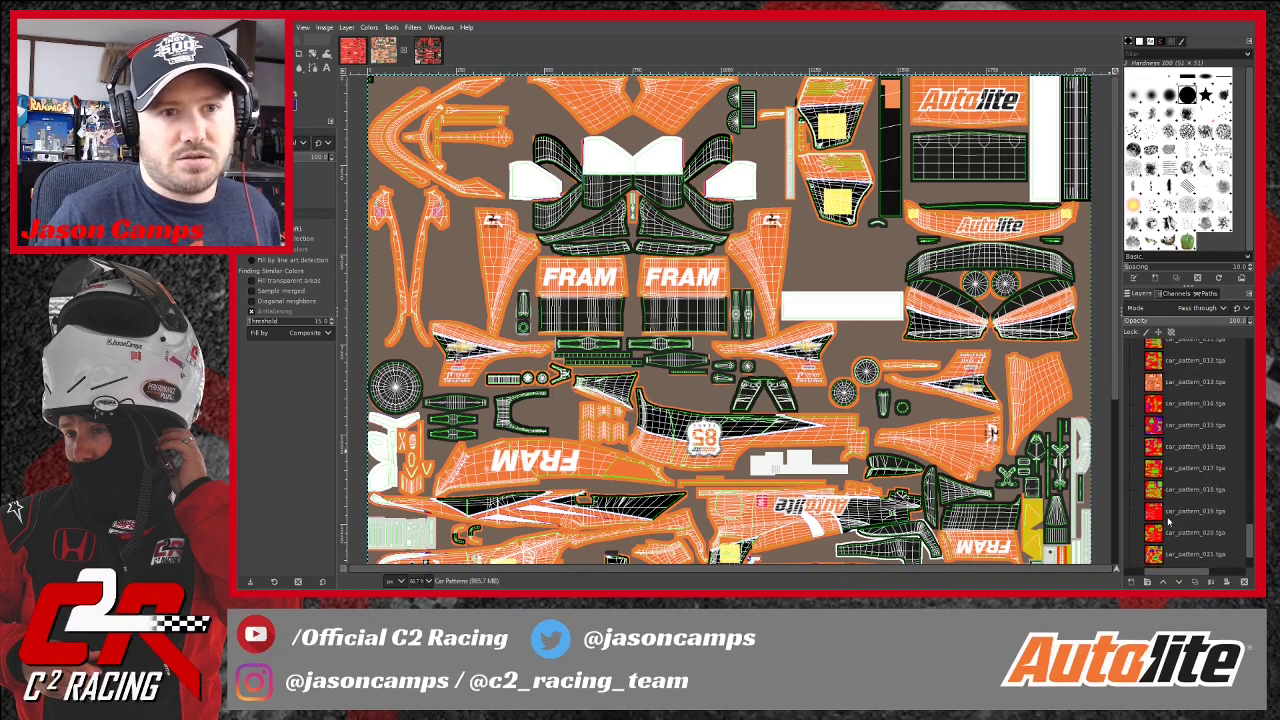
left_click(1160, 556)
left_click_drag(1163, 572, 1143, 580)
scroll(1156, 542, "down", 3)
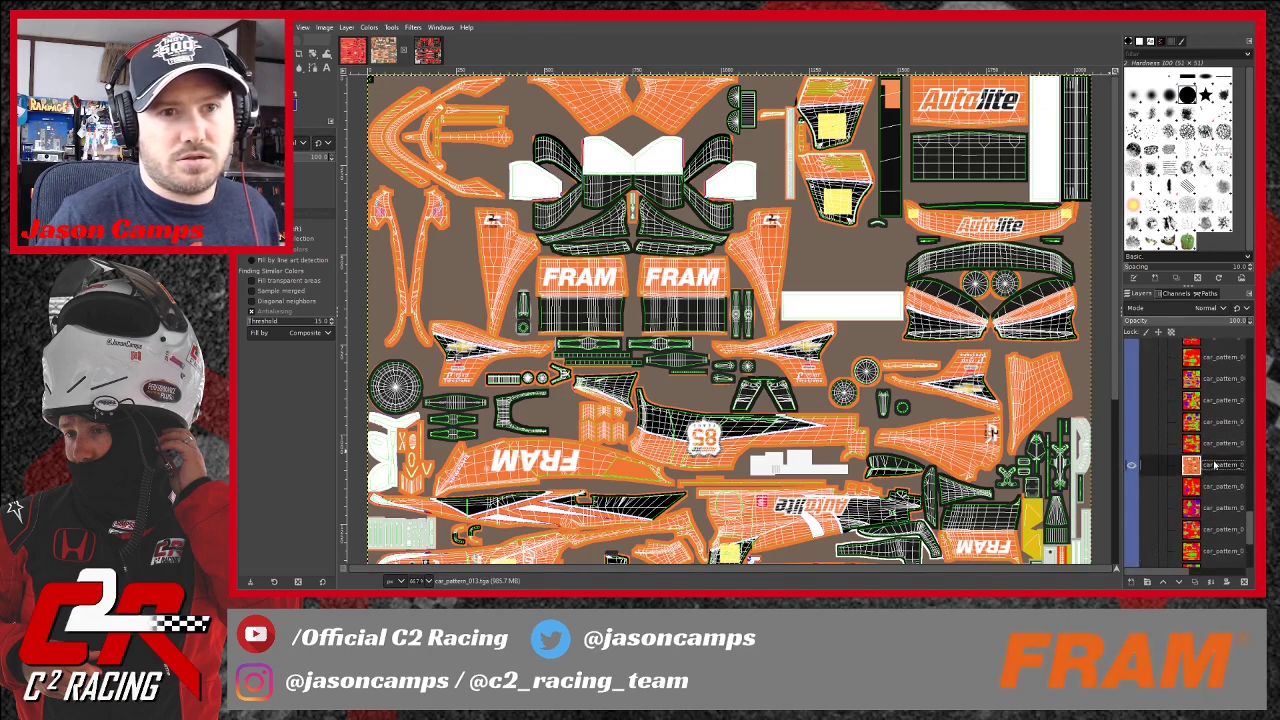
left_click(607, 153)
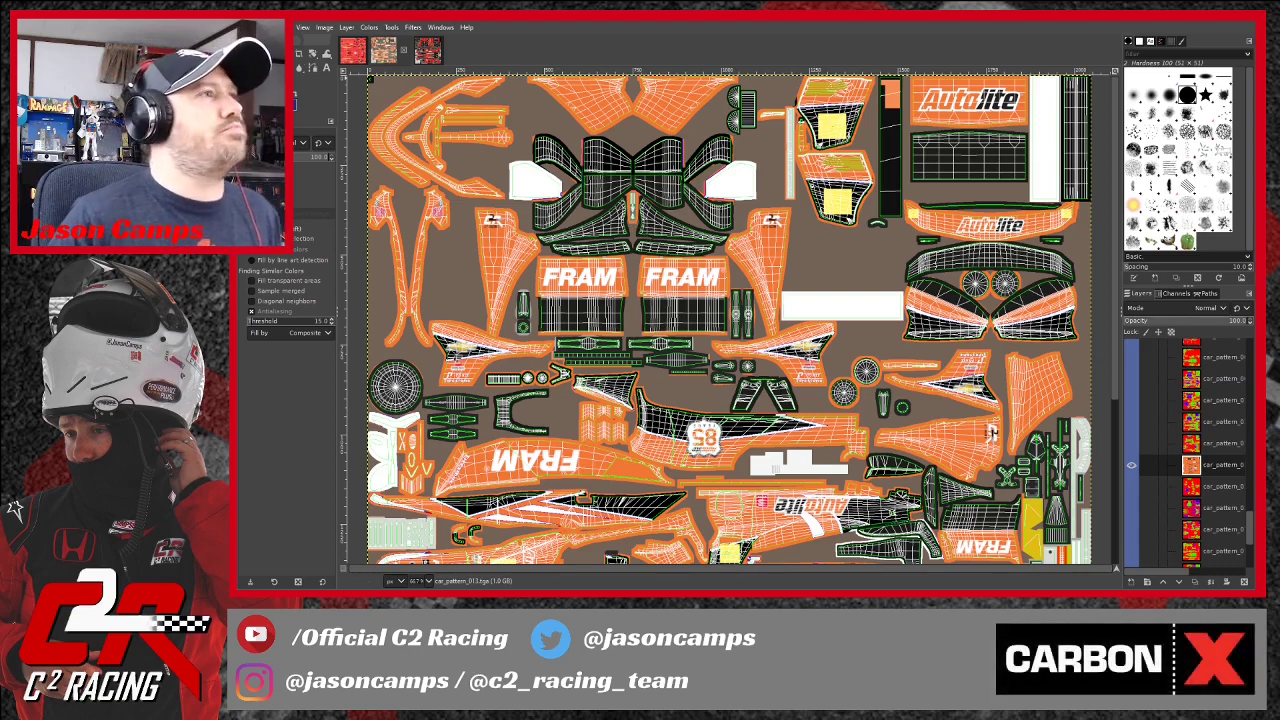
key("ctrl+s")
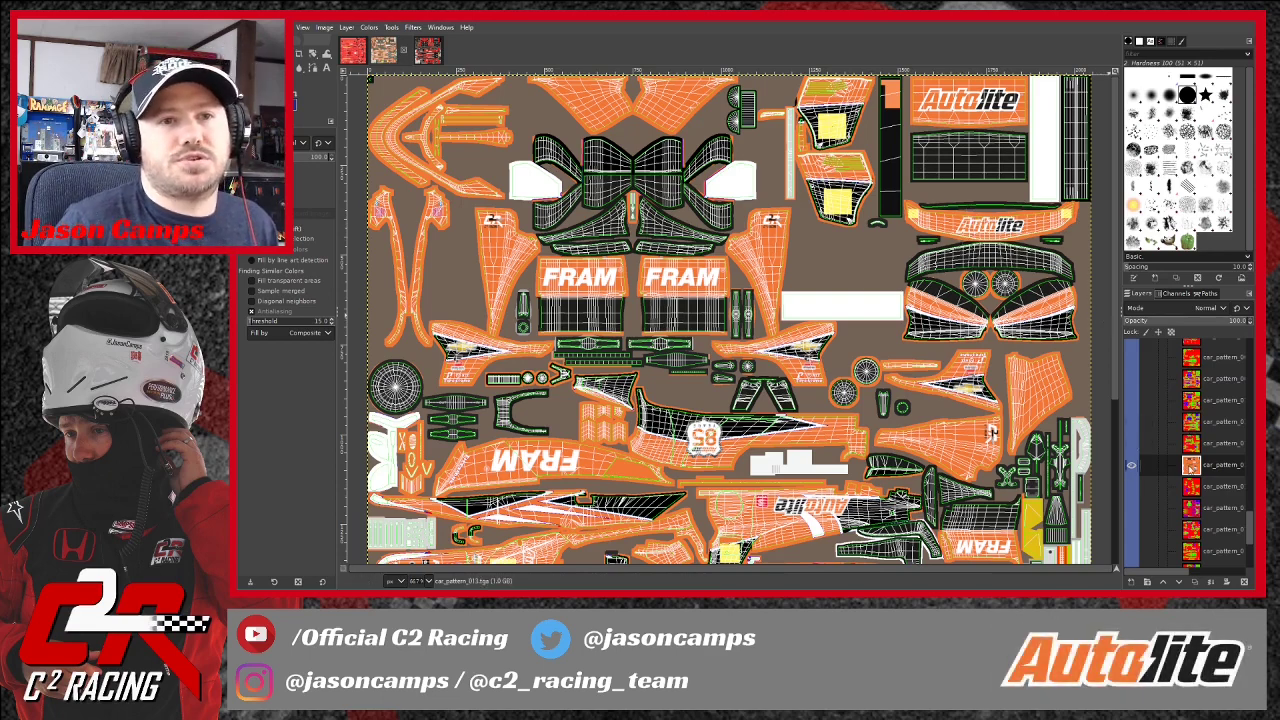
Duplicate the Autolite Eng Cover L layer and rename the copy Autolite F Wing.
scroll(1189, 470, "up", 3)
scroll(1189, 470, "up", 2)
left_click(1168, 442)
scroll(1213, 490, "down", 5)
scroll(1213, 490, "down", 6)
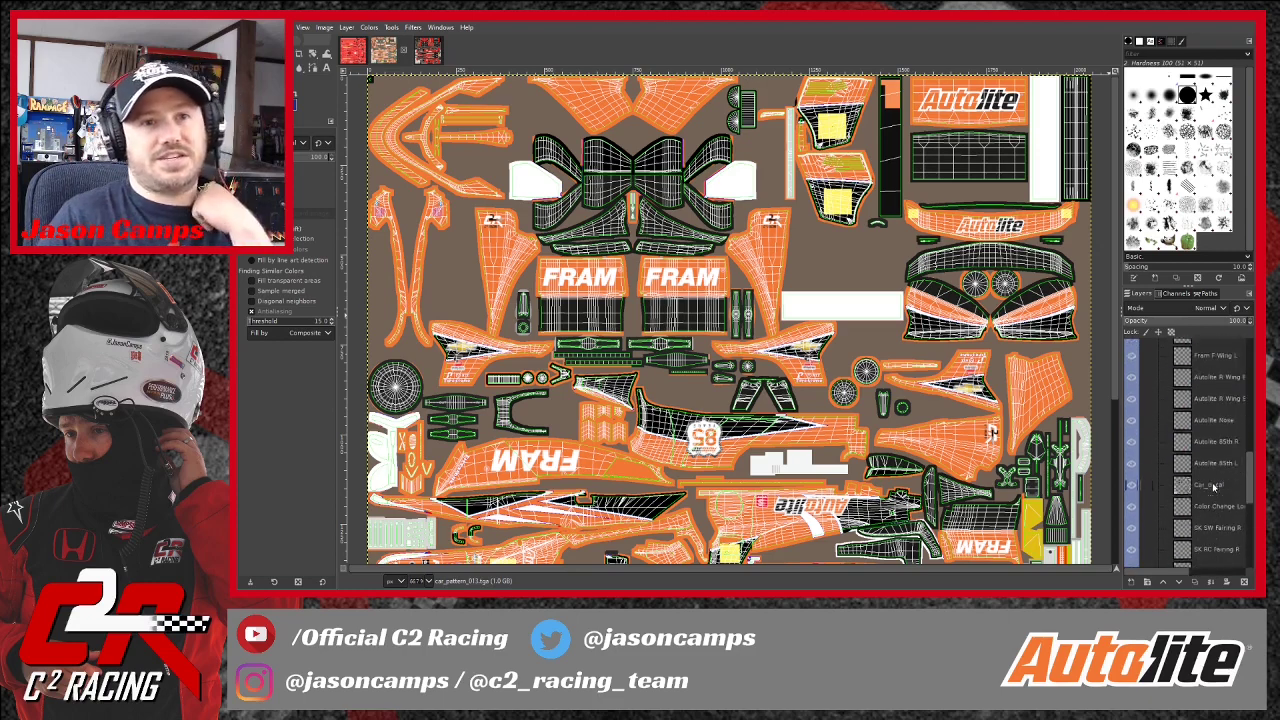
scroll(1205, 476, "up", 3)
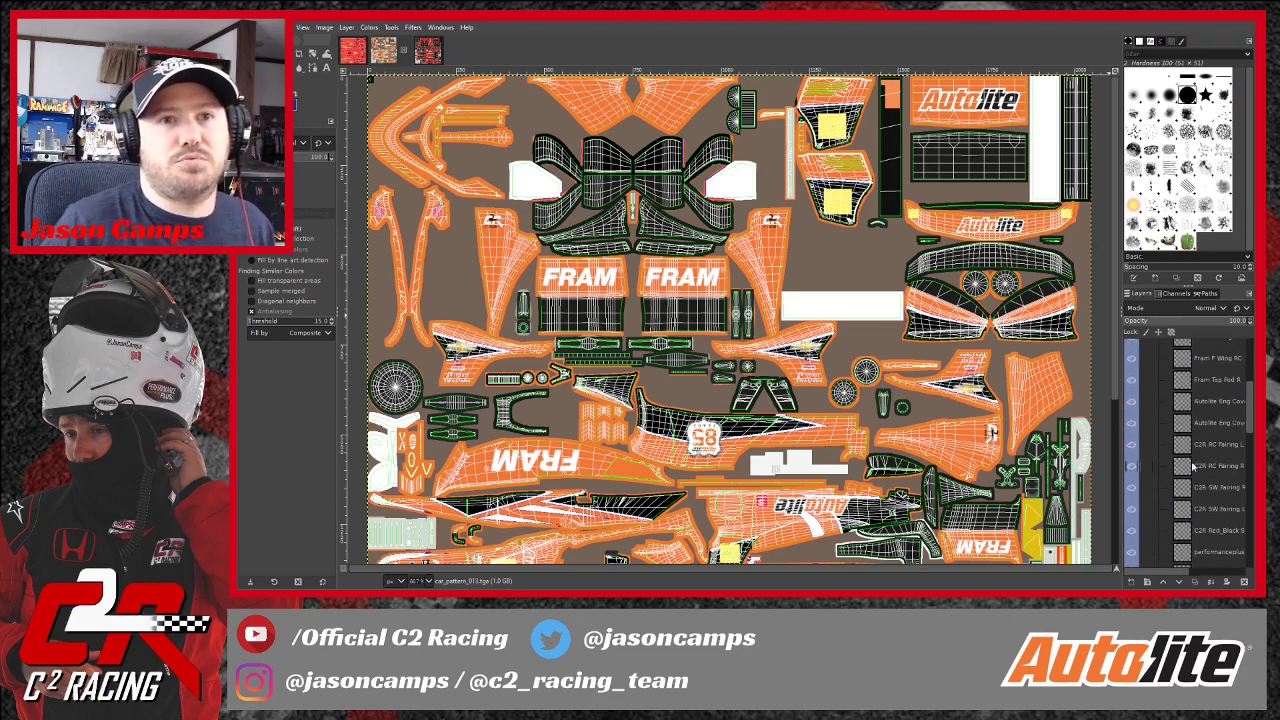
left_click(1214, 416)
scroll(1205, 412, "down", 3)
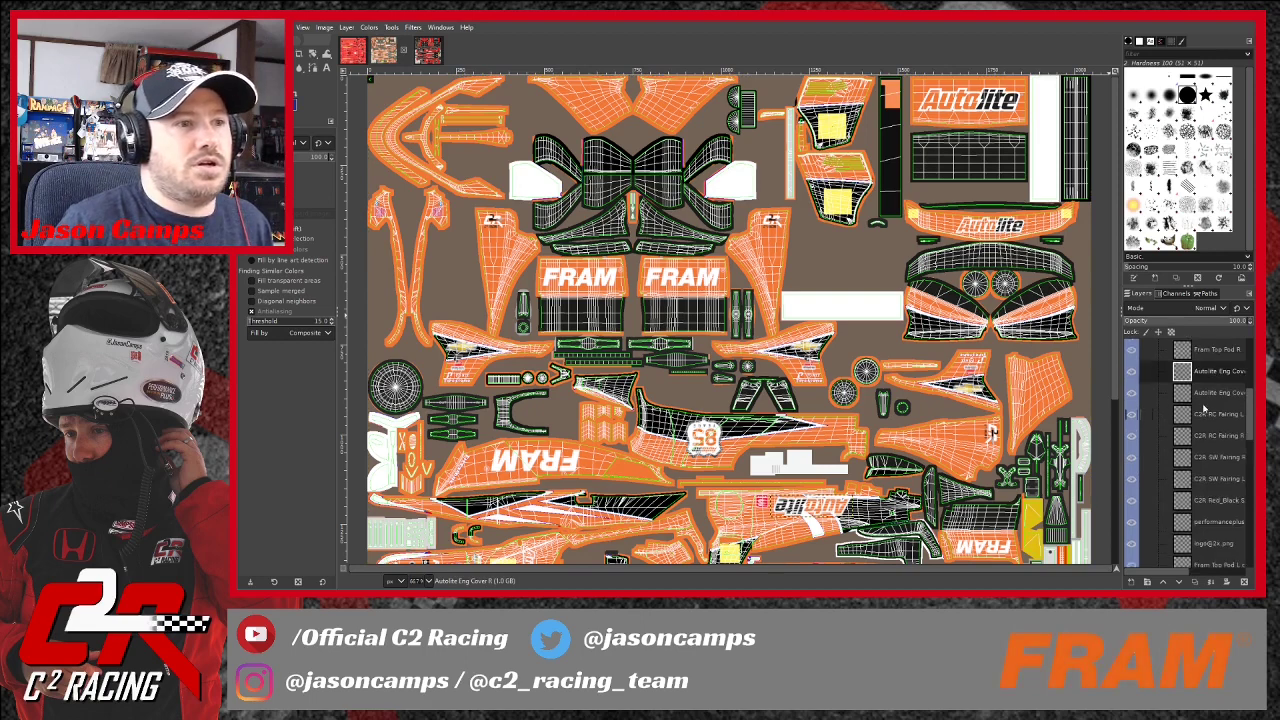
scroll(1205, 412, "up", 3)
left_click(1217, 424)
scroll(1217, 430, "down", 1)
scroll(1082, 485, "down", 5)
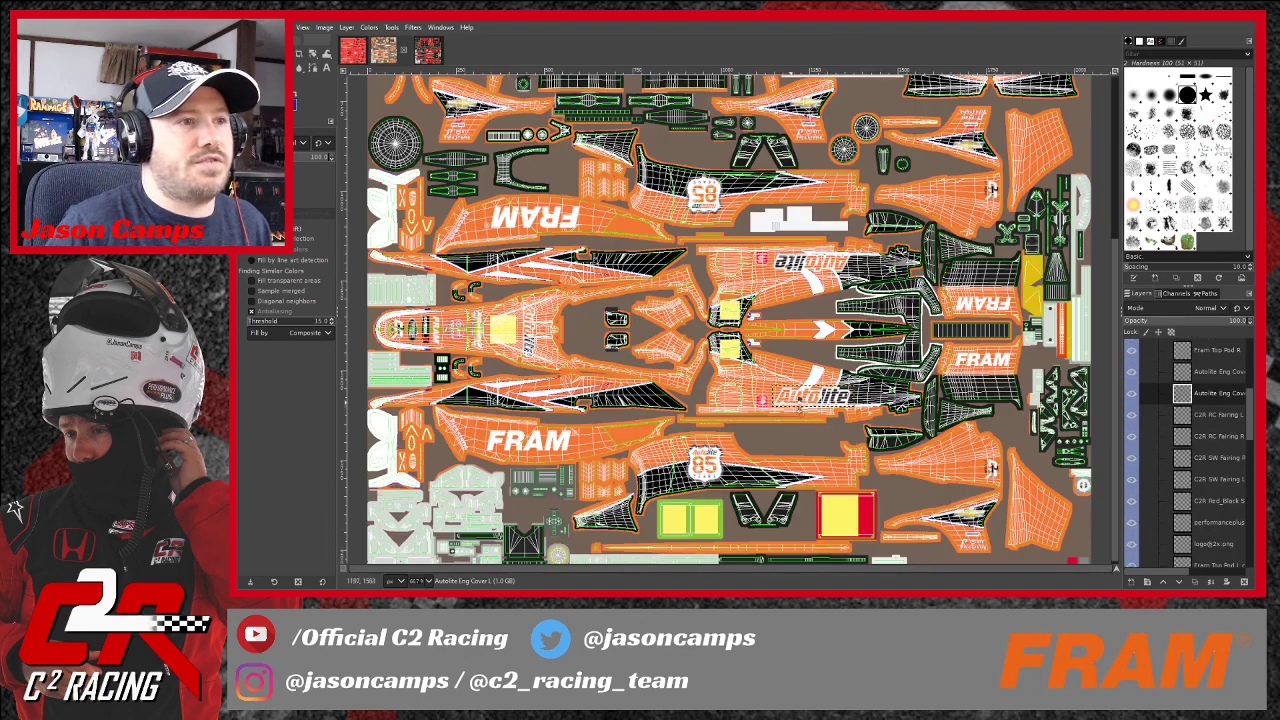
key("shift+ctrl+d")
left_click_drag(1183, 572, 1203, 572)
double_click(1198, 396)
left_click_drag(1238, 393, 1181, 397)
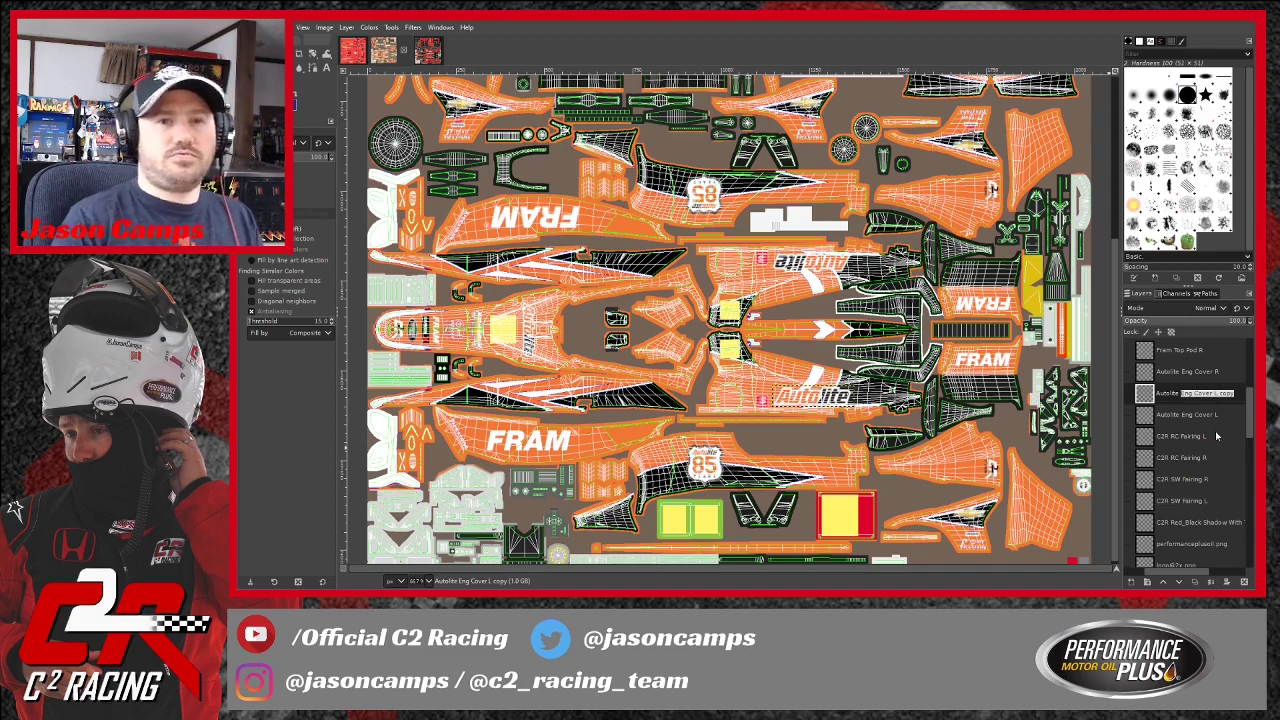
type("F Wing")
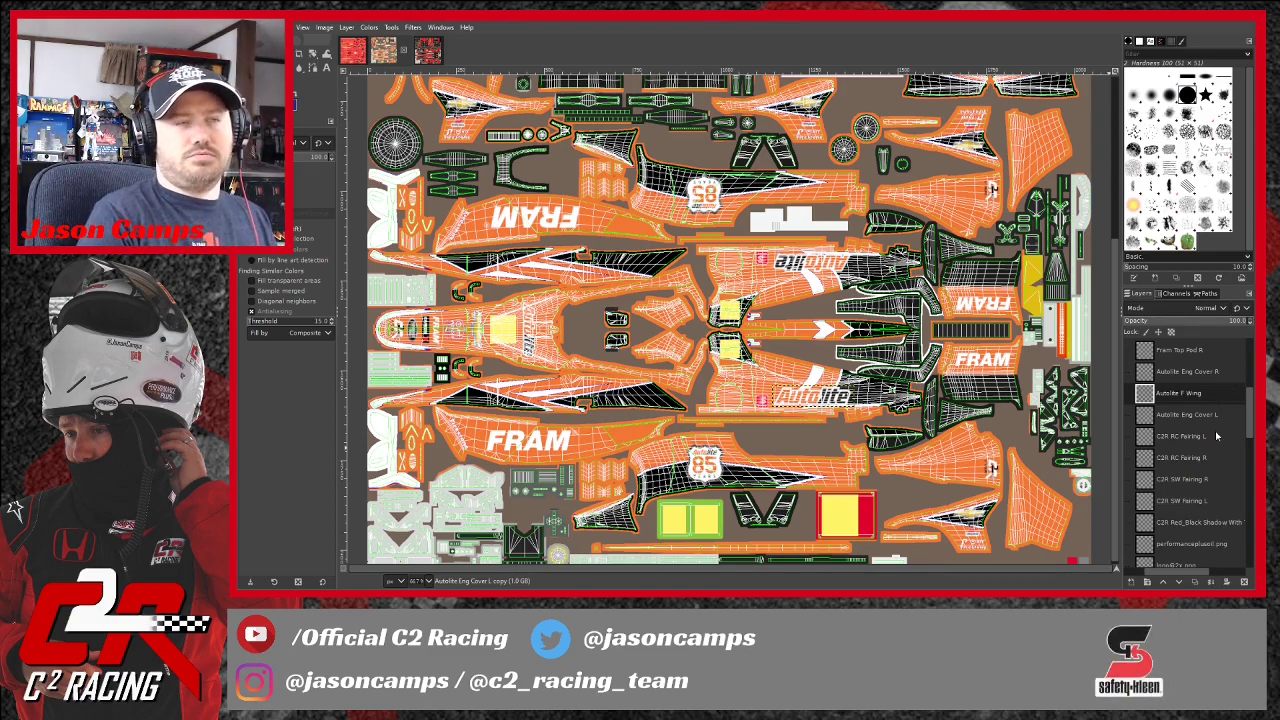
key("Return")
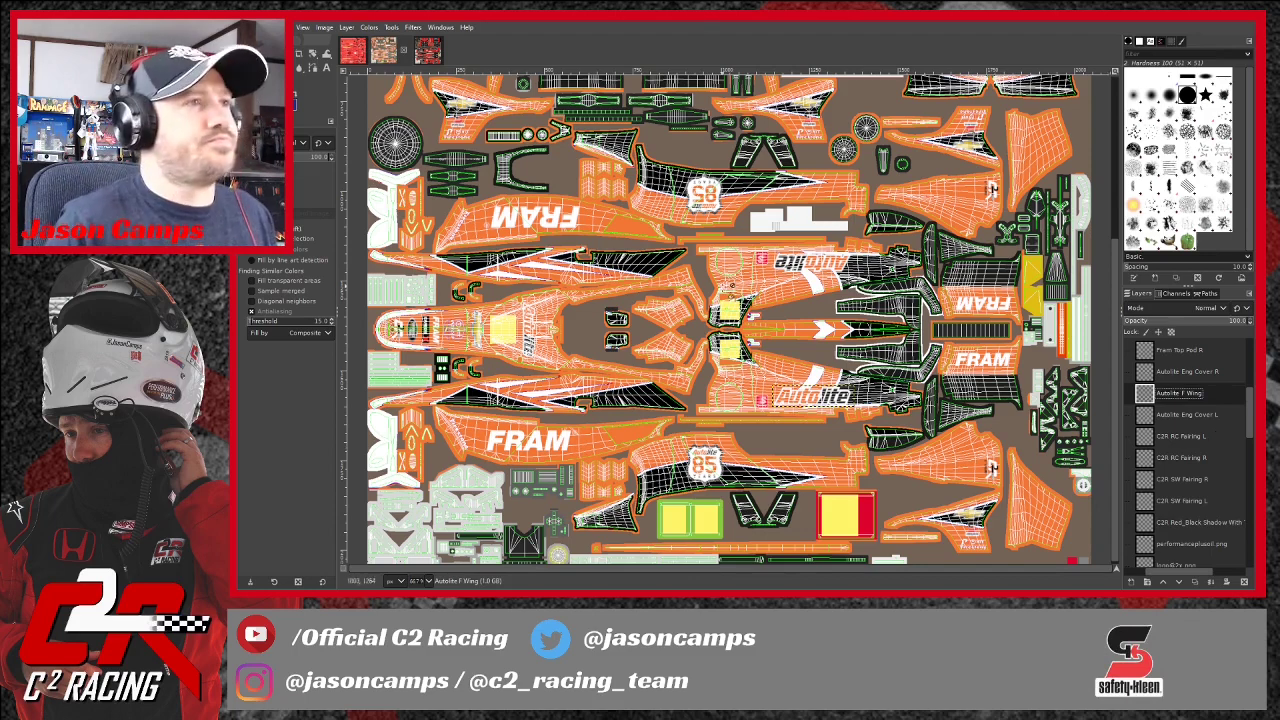
Move the Autolite F Wing logo from the engine cover up onto the black front-wing panels above the FRAM panels.
left_click(244, 54)
left_click_drag(823, 396, 598, 84)
scroll(804, 365, "up", 2)
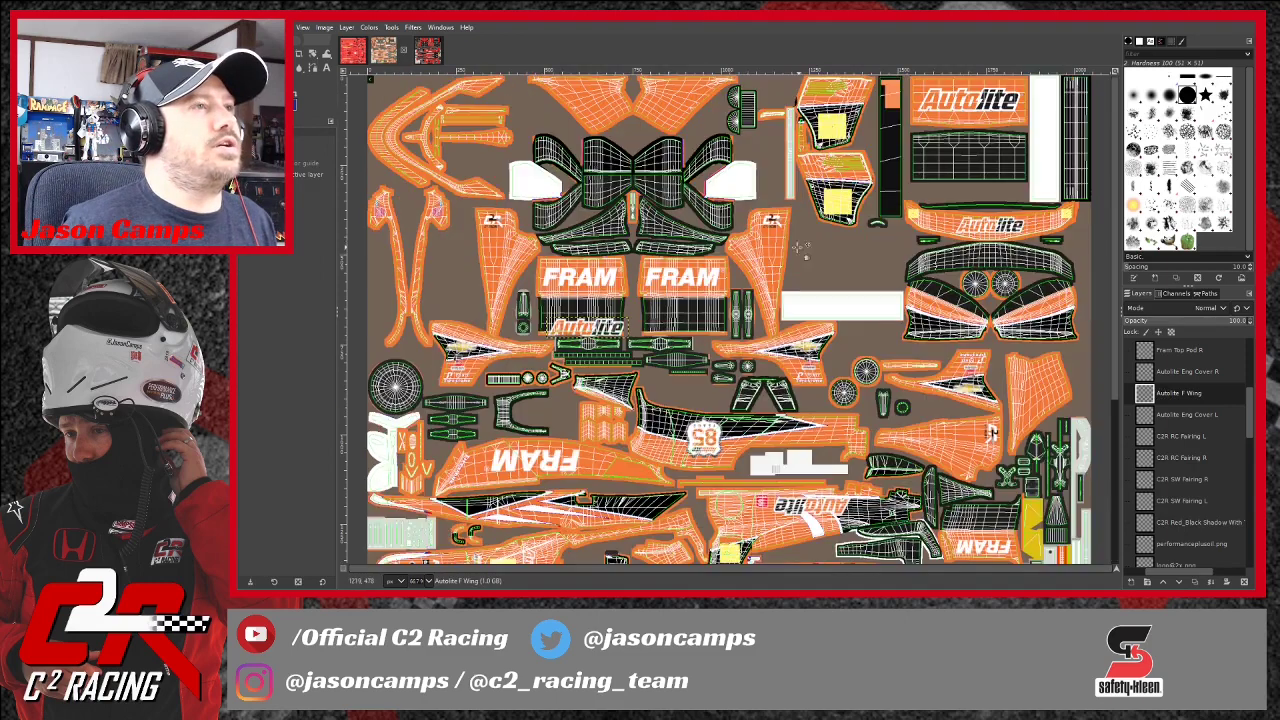
left_click_drag(587, 326, 604, 161)
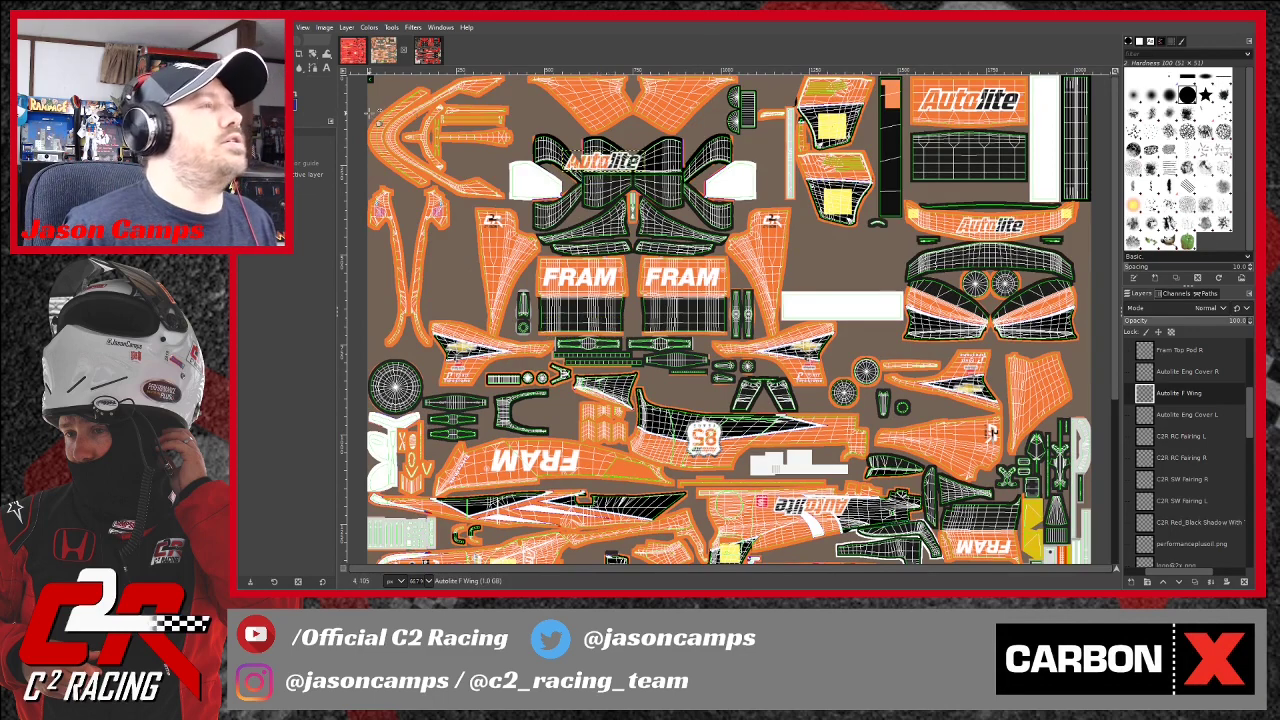
Scale the Autolite F Wing logo down to fit inside the first black front-wing panel.
left_click(313, 55)
left_click(622, 166)
left_click_drag(655, 178, 618, 162)
key("m")
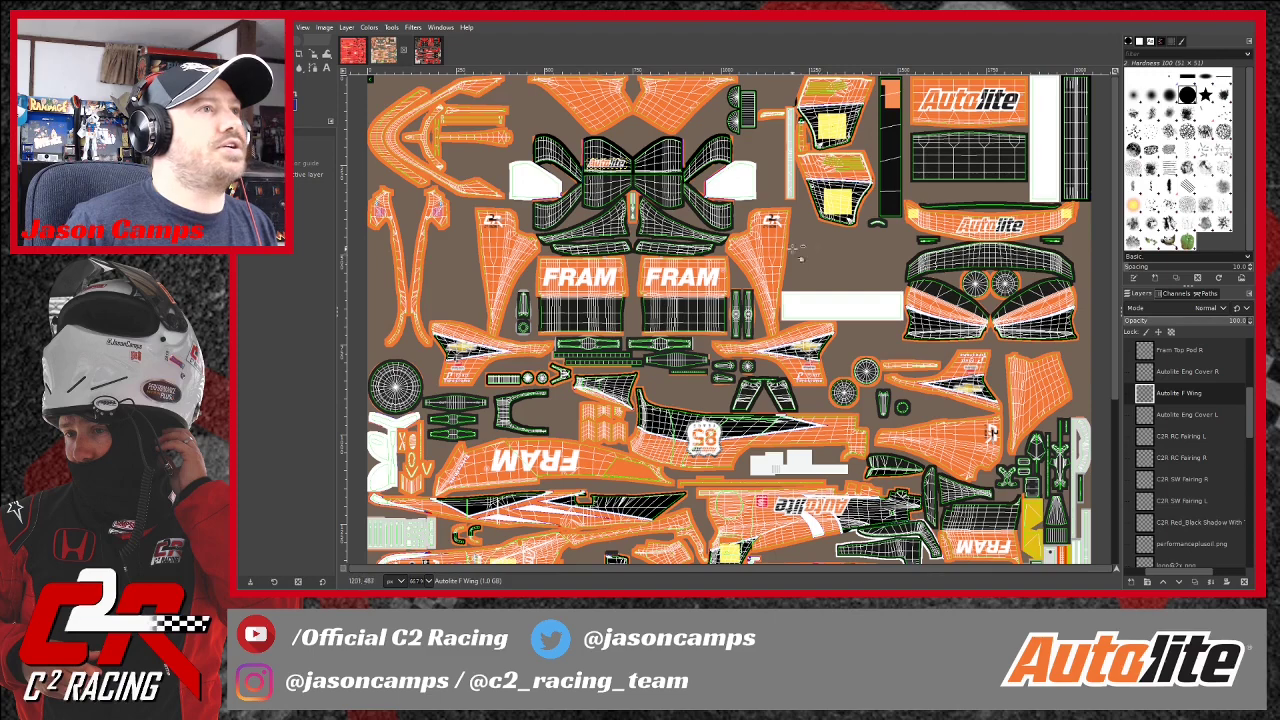
Duplicate the Autolite F Wing logo, shift the copy straight across onto the adjacent black wing panel, and save the image.
left_click(1181, 395)
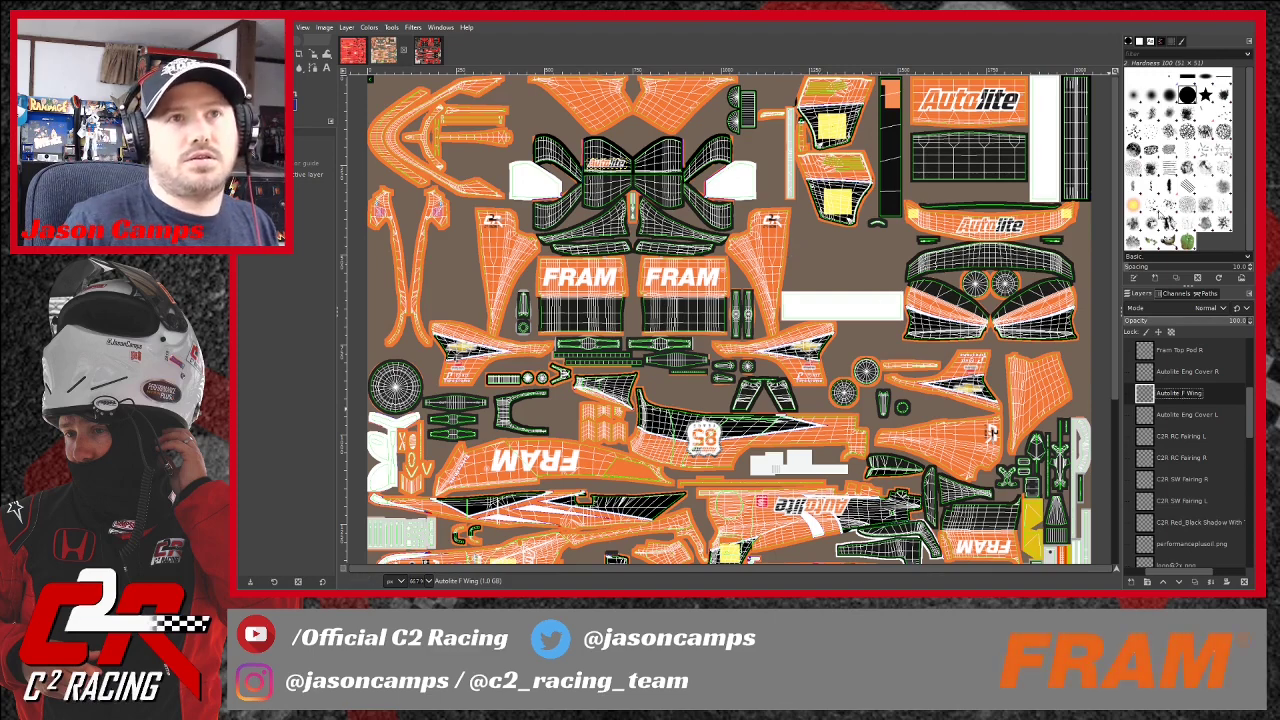
key("shift+ctrl+d")
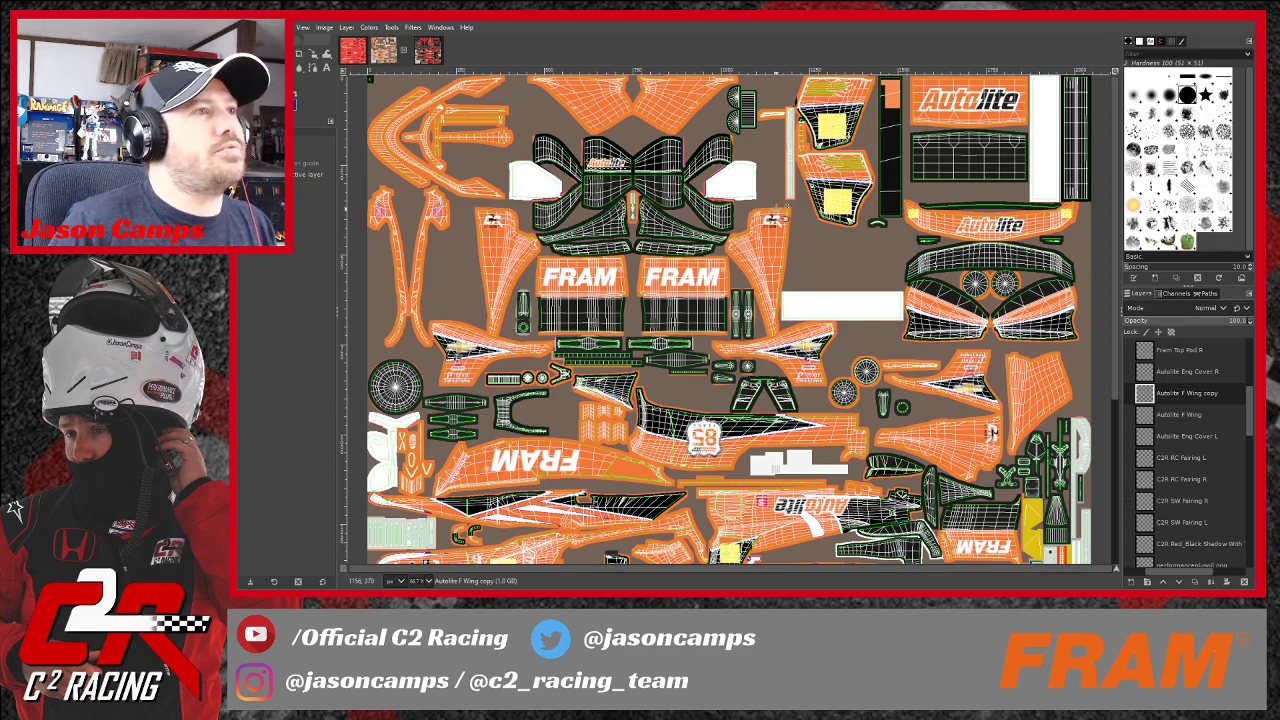
key("Right")
key("Right")
key("Right")
key("Right")
key("Right")
key("Right")
key("Right")
key("Right")
key("Right")
key("Right")
key("Right")
key("Right")
key("Right")
key("Right")
key("Right")
key("Right")
key("Right")
key("Right")
key("Right")
key("Right")
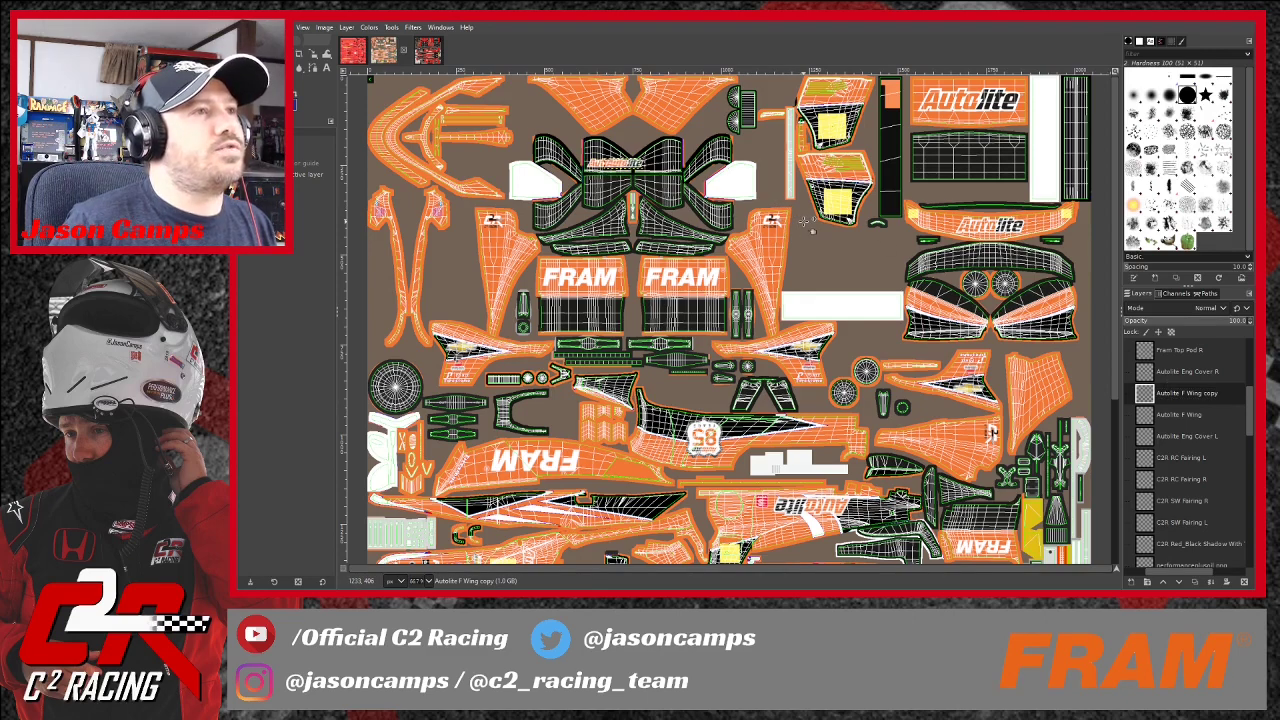
key("Right")
key("Right")
key("Right")
key("Right")
key("Right")
key("Right")
key("Right")
key("Right")
key("Right")
key("Right")
key("Right")
key("Right")
key("Right")
key("Right")
key("Right")
key("Right")
key("Right")
key("Right")
key("Right")
key("Right")
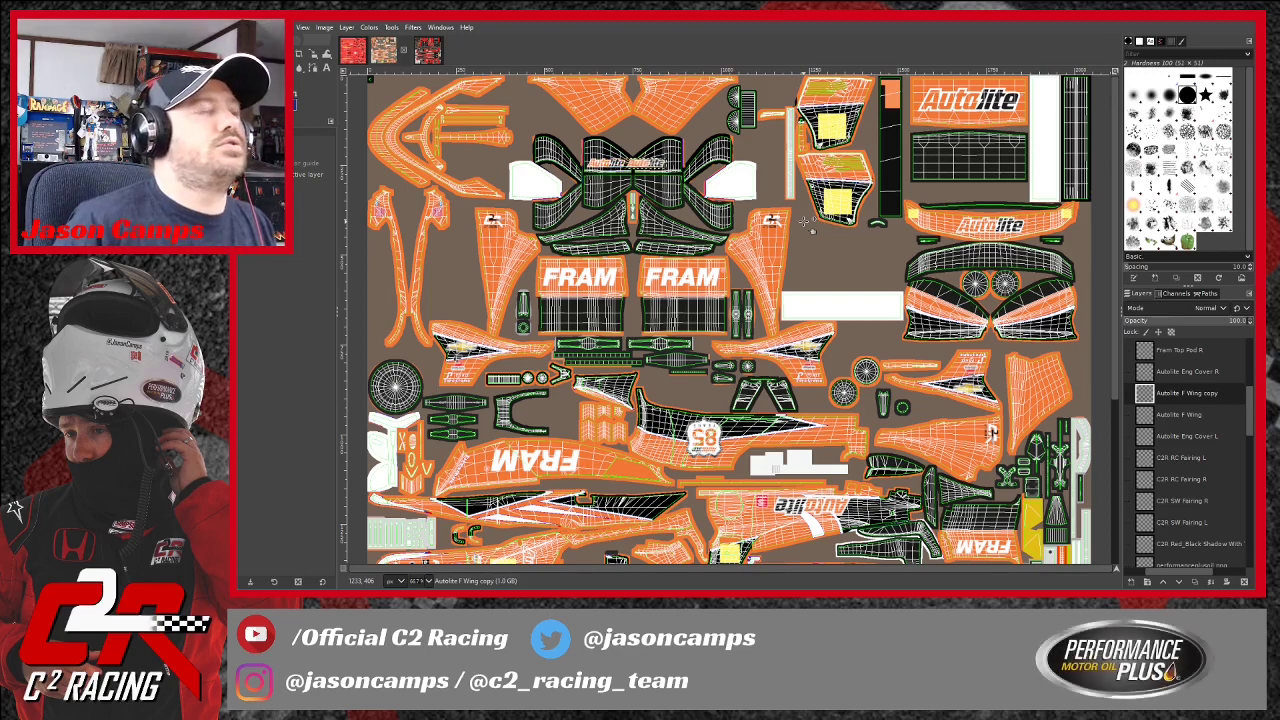
key("Right")
key("Right")
key("Right")
key("Right")
key("Right")
key("Right")
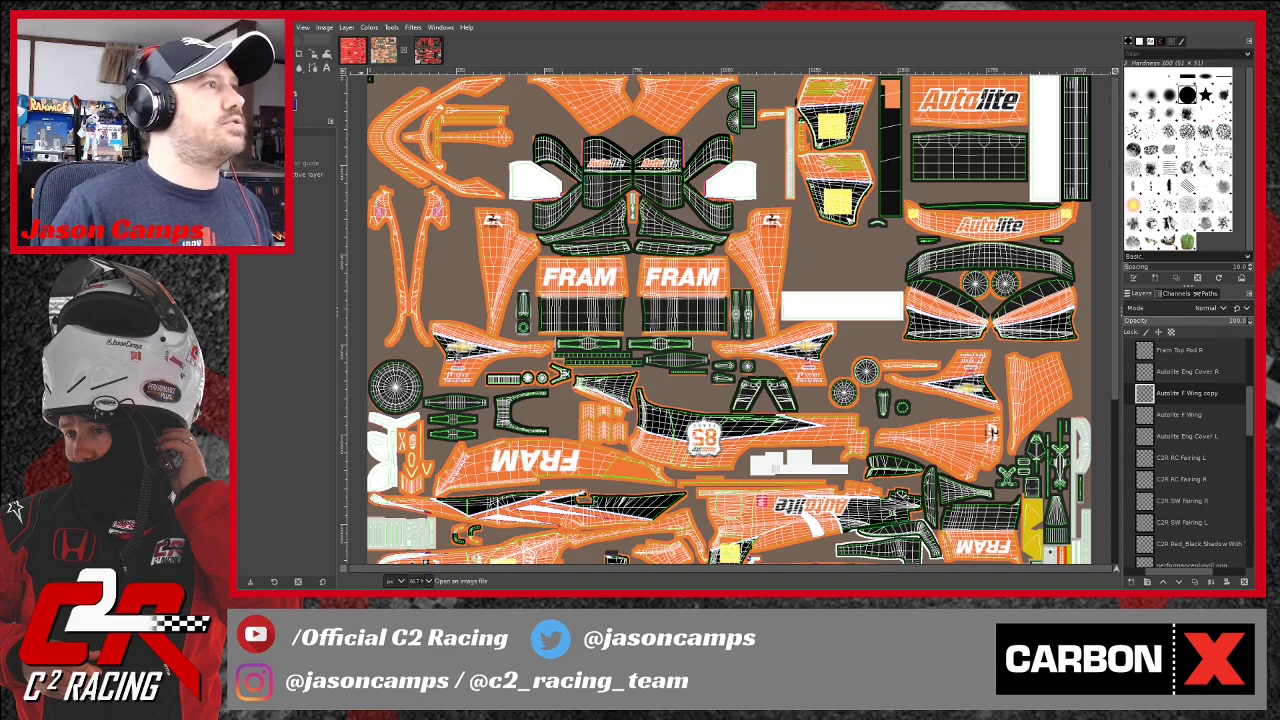
key("ctrl+s")
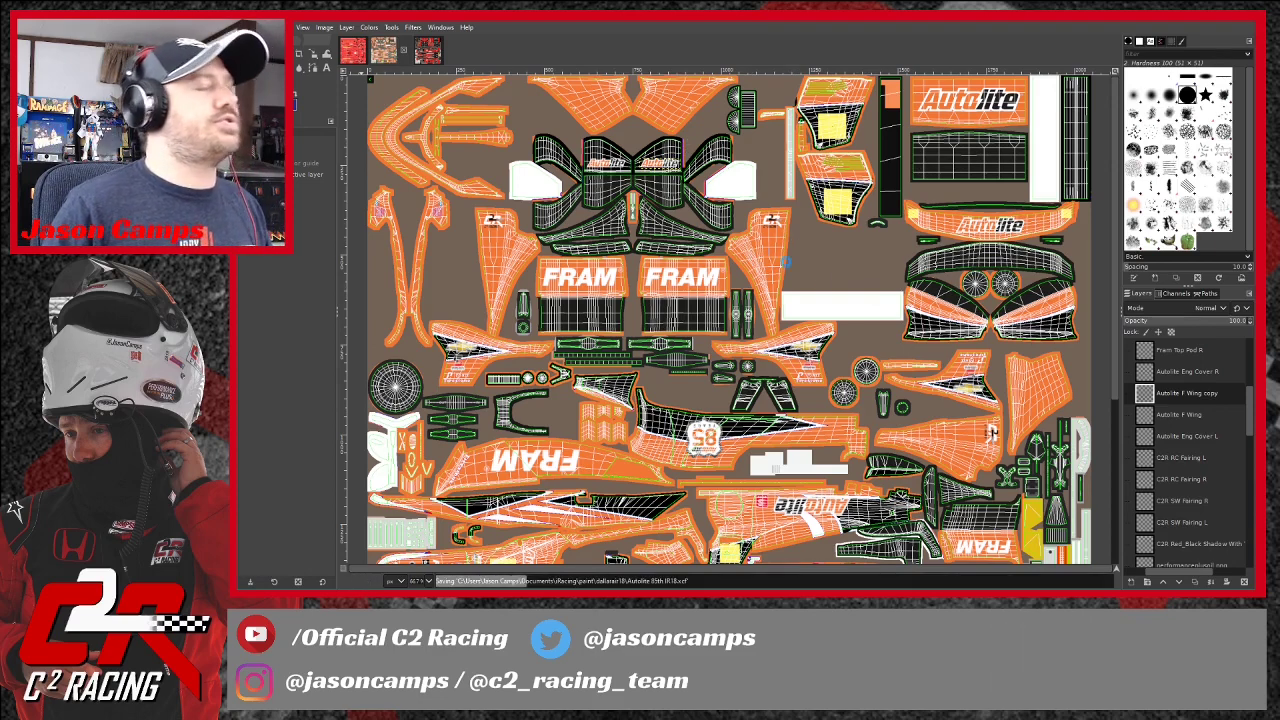
Duplicate the Autolite Eng Cover R layer and rename the copy Autolite F Wing End R.
scroll(729, 319, "down", 3)
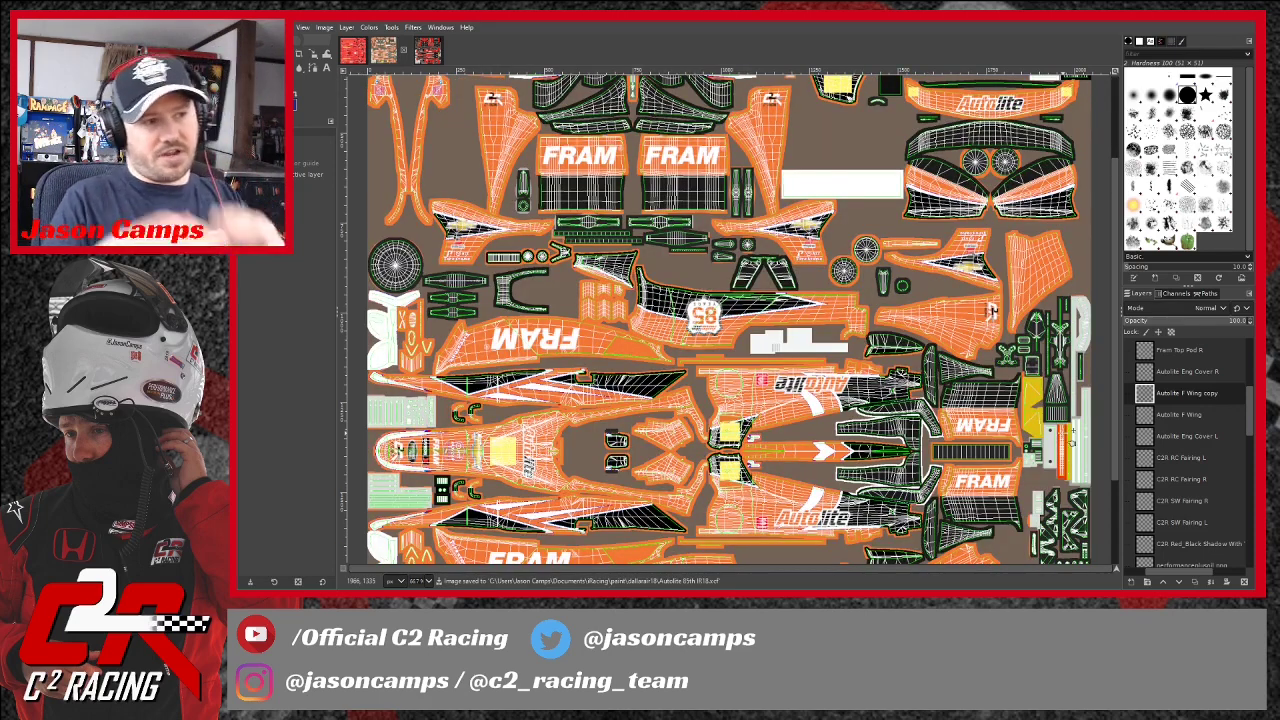
scroll(1074, 490, "down", 3)
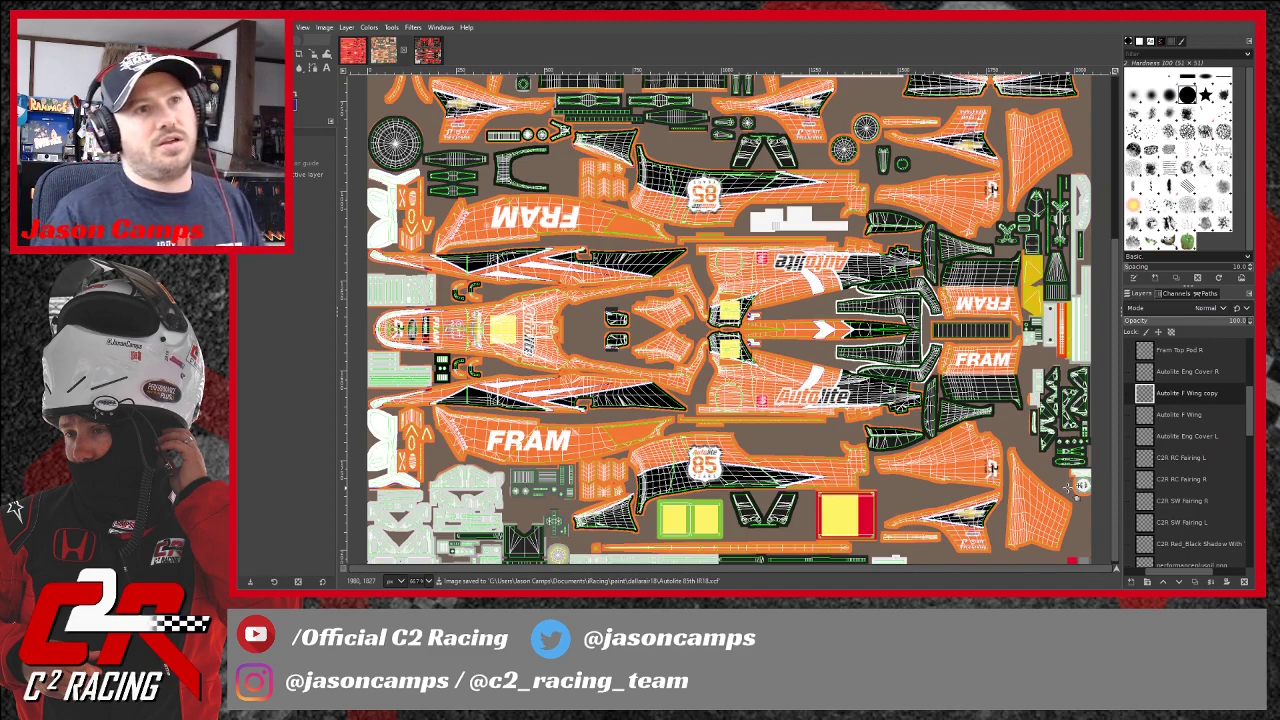
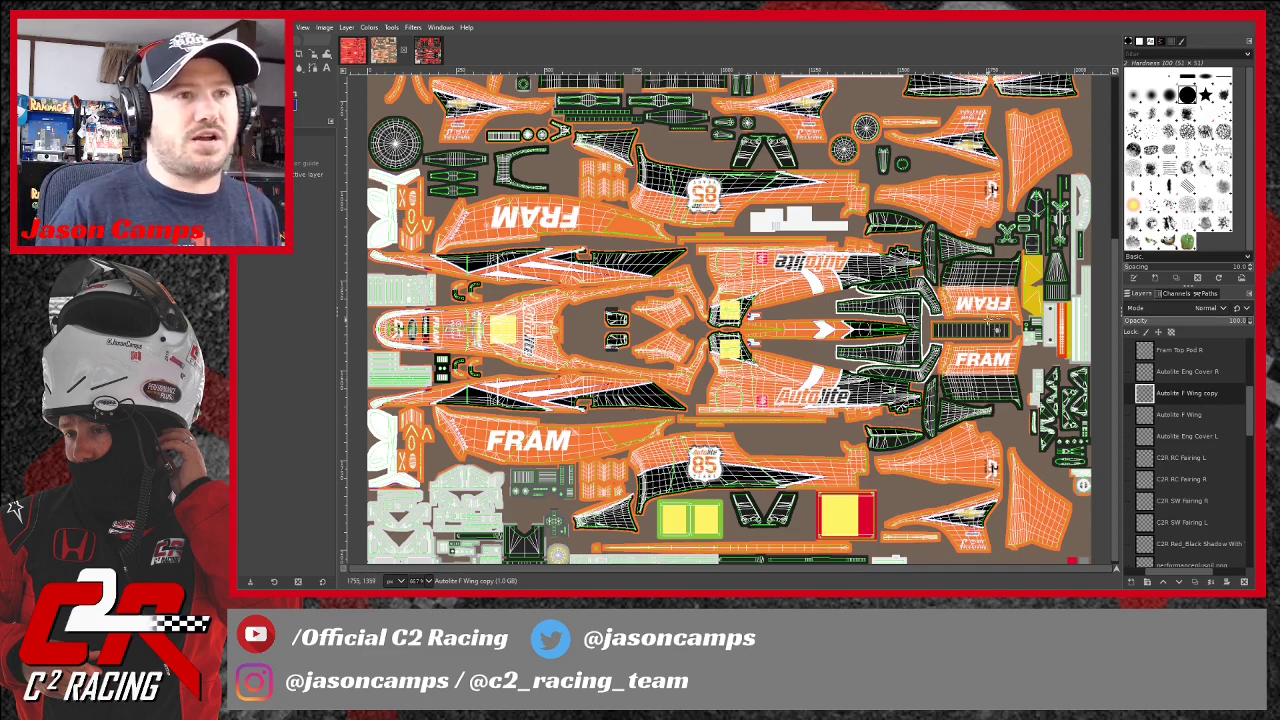
scroll(1000, 390, "up", 3)
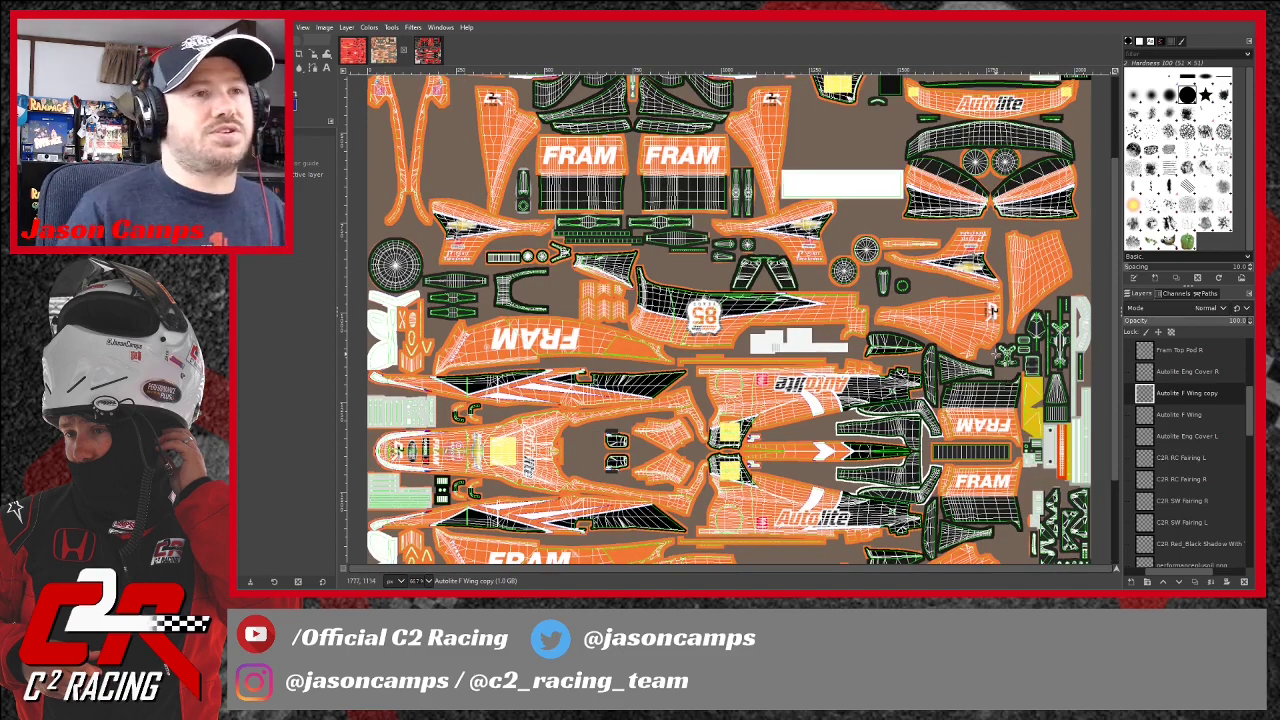
scroll(783, 352, "up", 3)
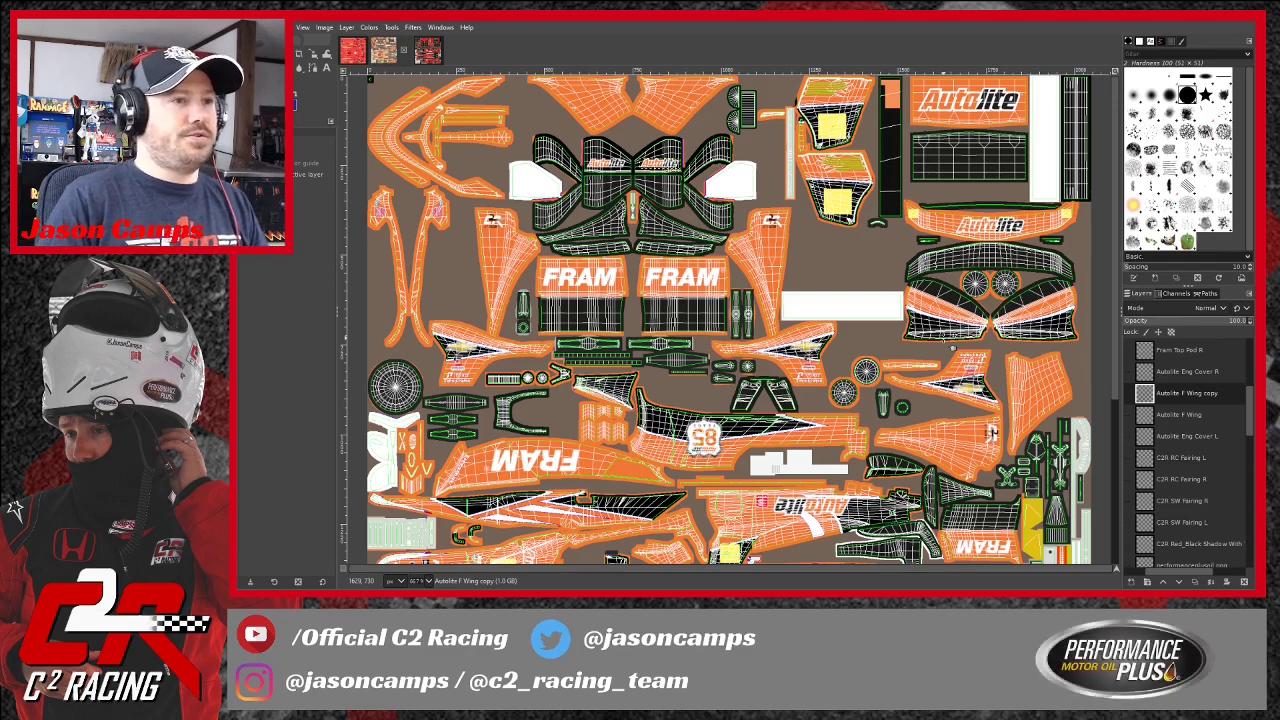
scroll(992, 432, "down", 3)
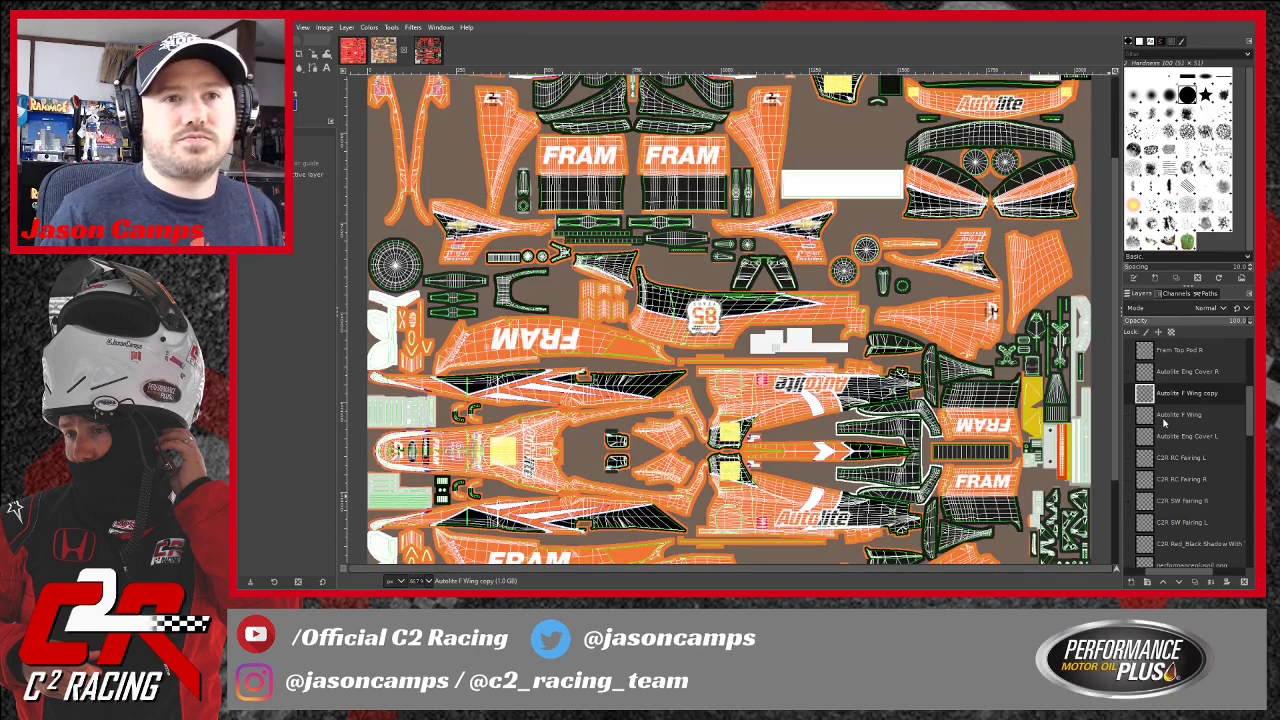
scroll(1188, 398, "up", 1)
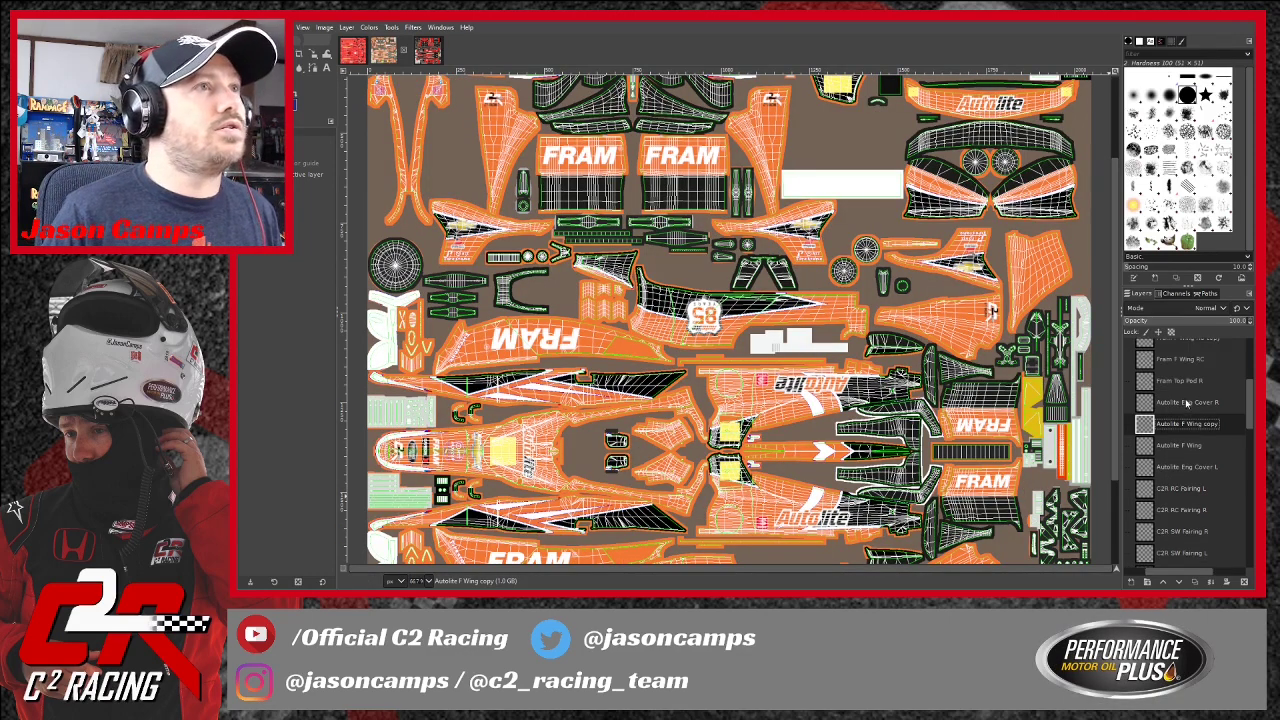
left_click(1191, 402)
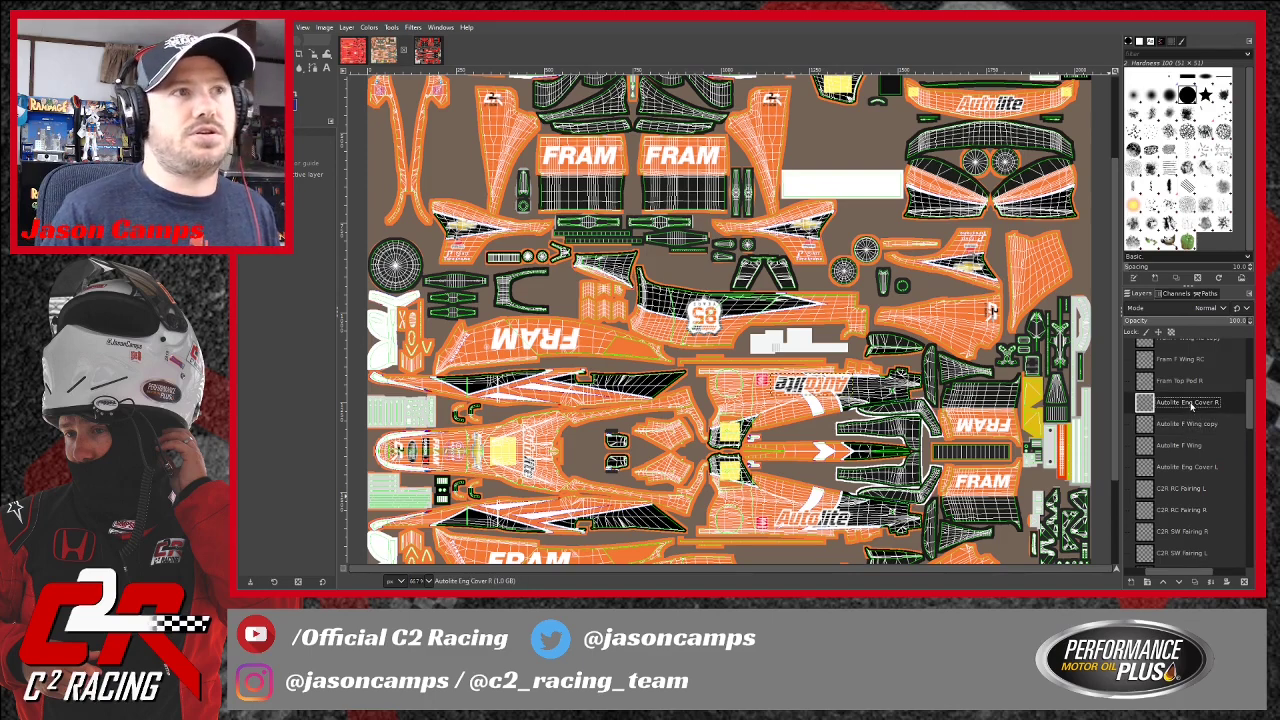
scroll(920, 440, "down", 3)
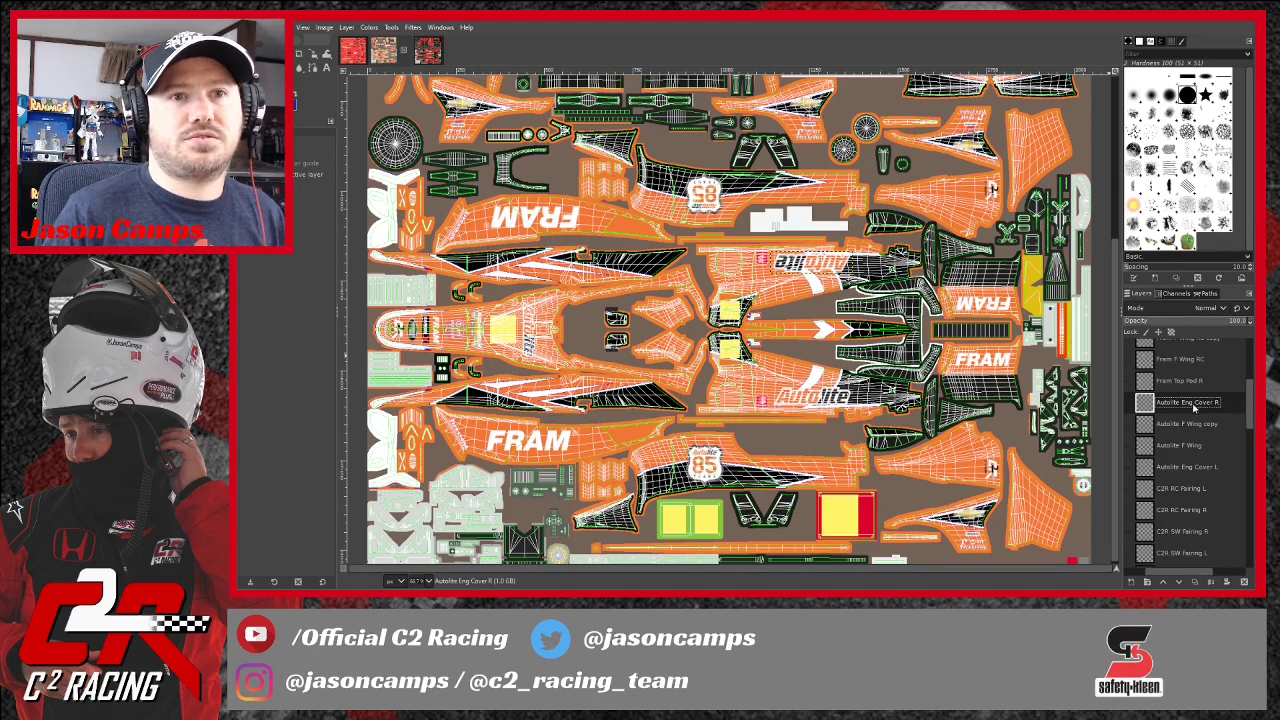
key("shift+ctrl+d")
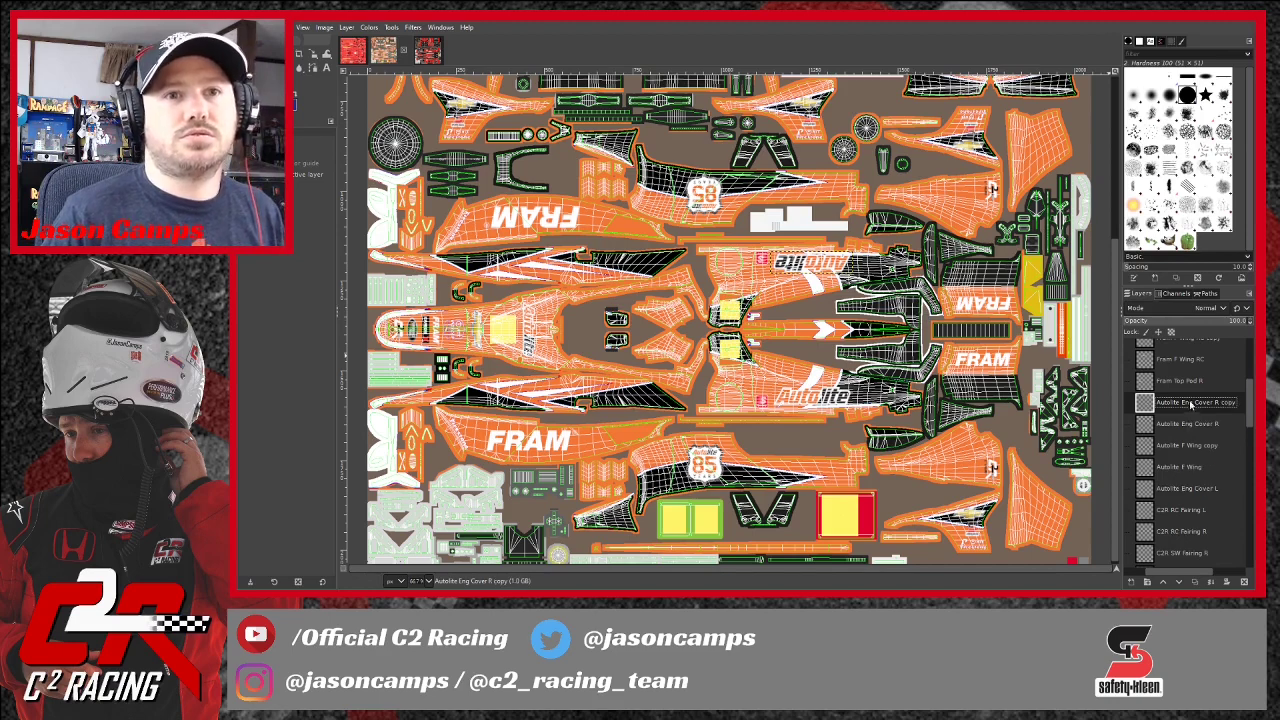
left_click_drag(1236, 403, 1184, 405)
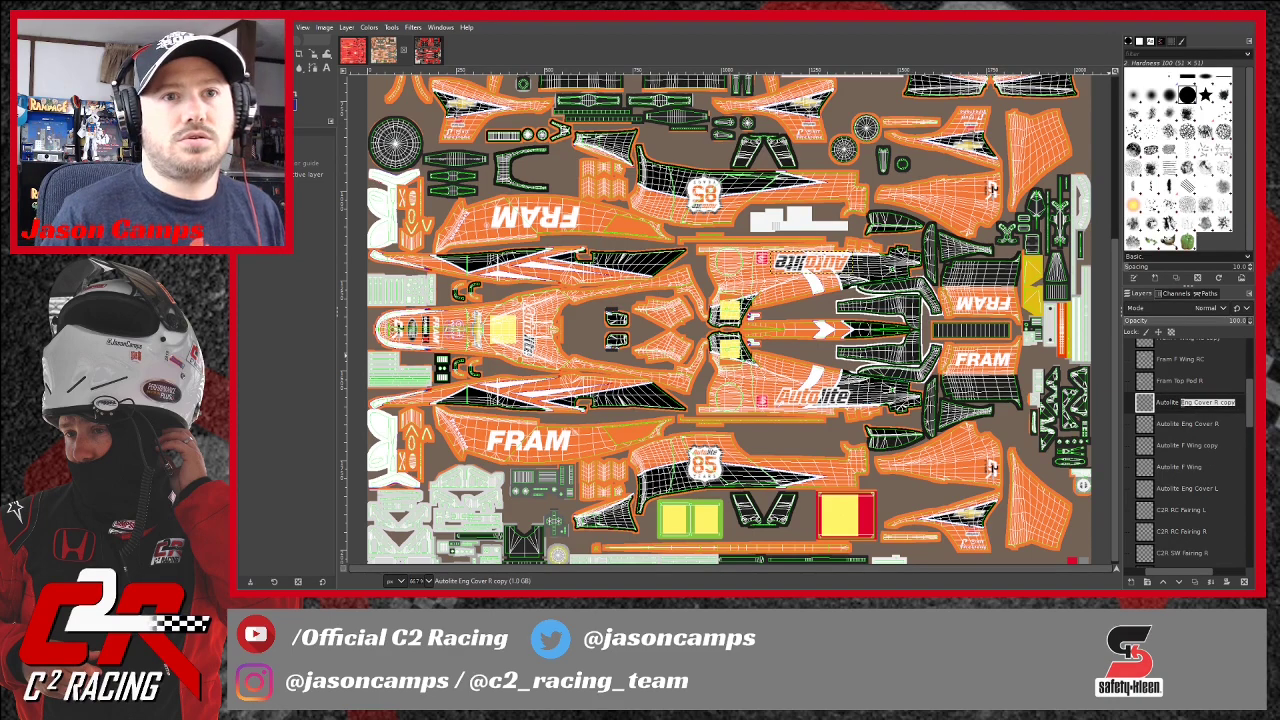
type("F Wi")
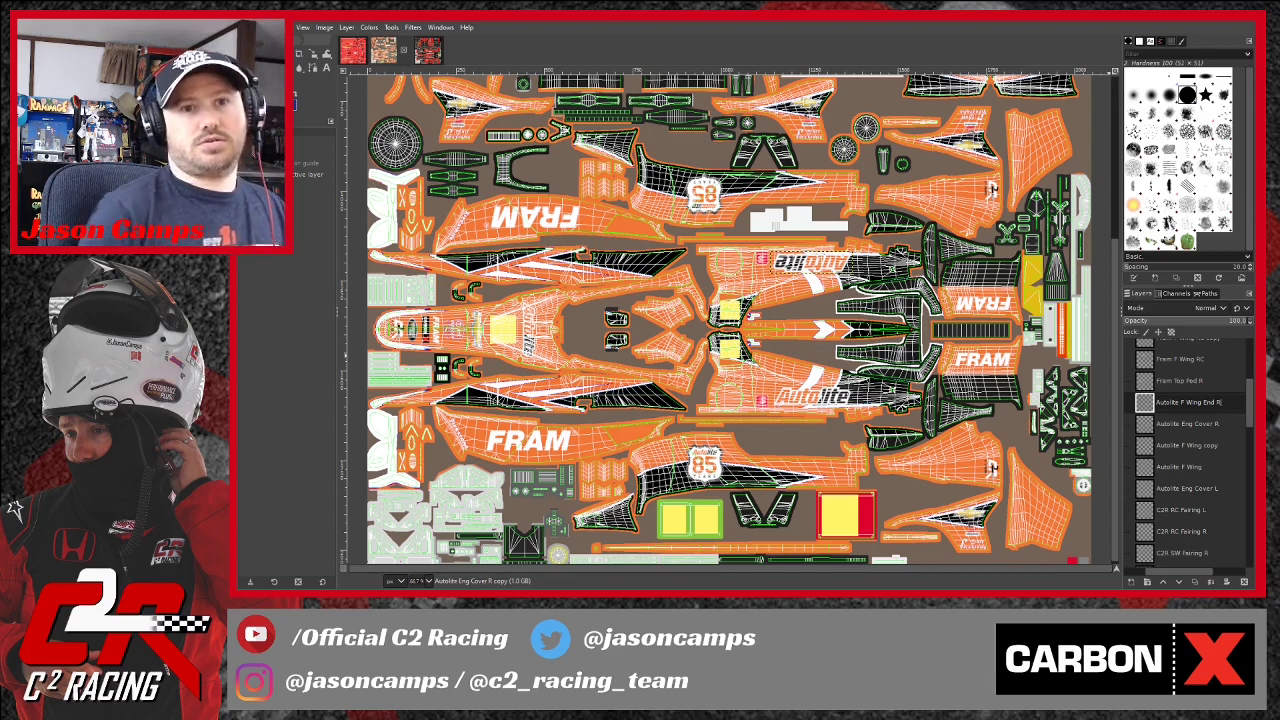
type("R")
key("Return")
Move the Autolite F Wing End R logo onto the small black front-wing end panel and scale it down to about 129 px wide.
left_click_drag(826, 265, 620, 145)
key("shift+s")
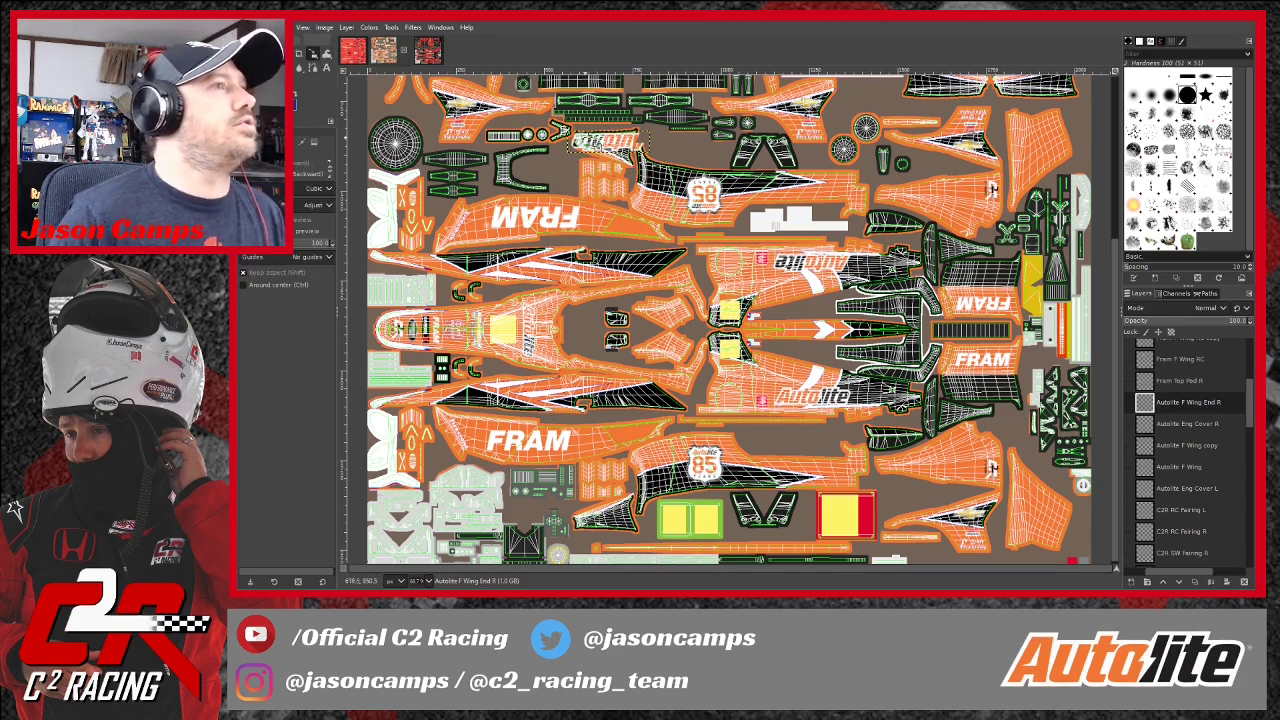
left_click(618, 145)
left_click_drag(660, 162, 627, 154)
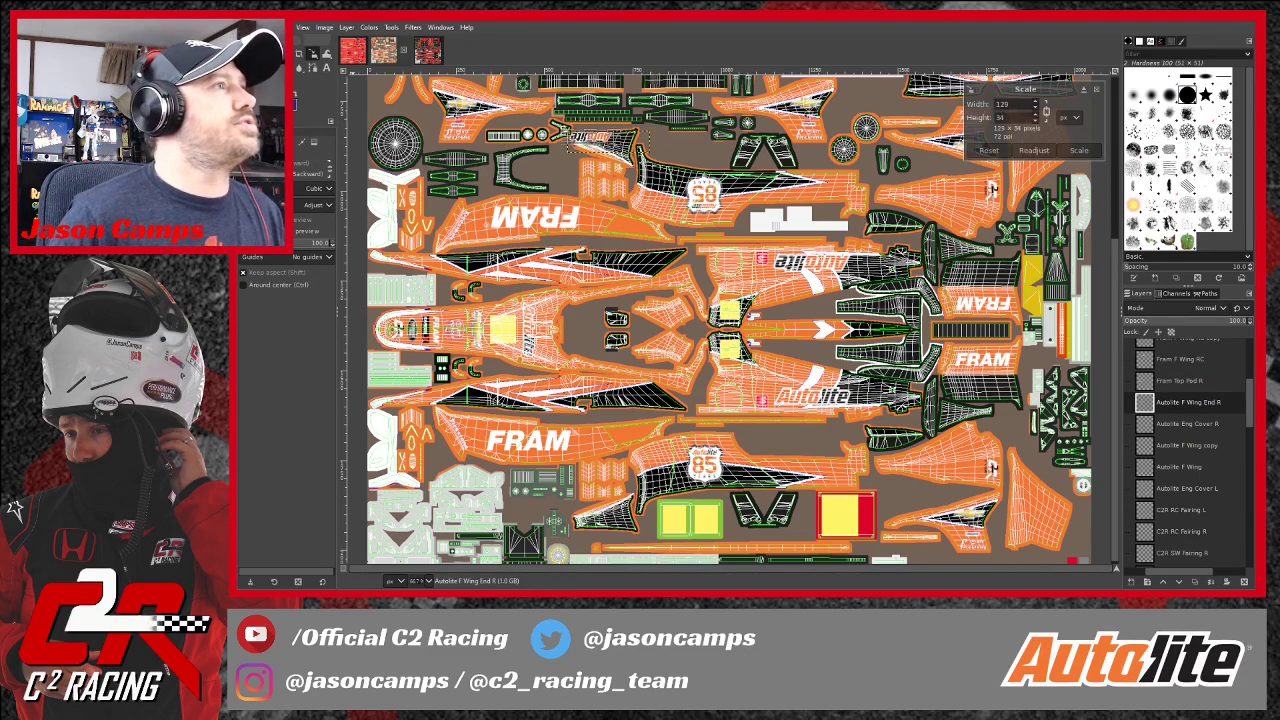
Fine-tune the position of the Autolite F Wing End R logo so it sits within the black area of the end panel.
key("m")
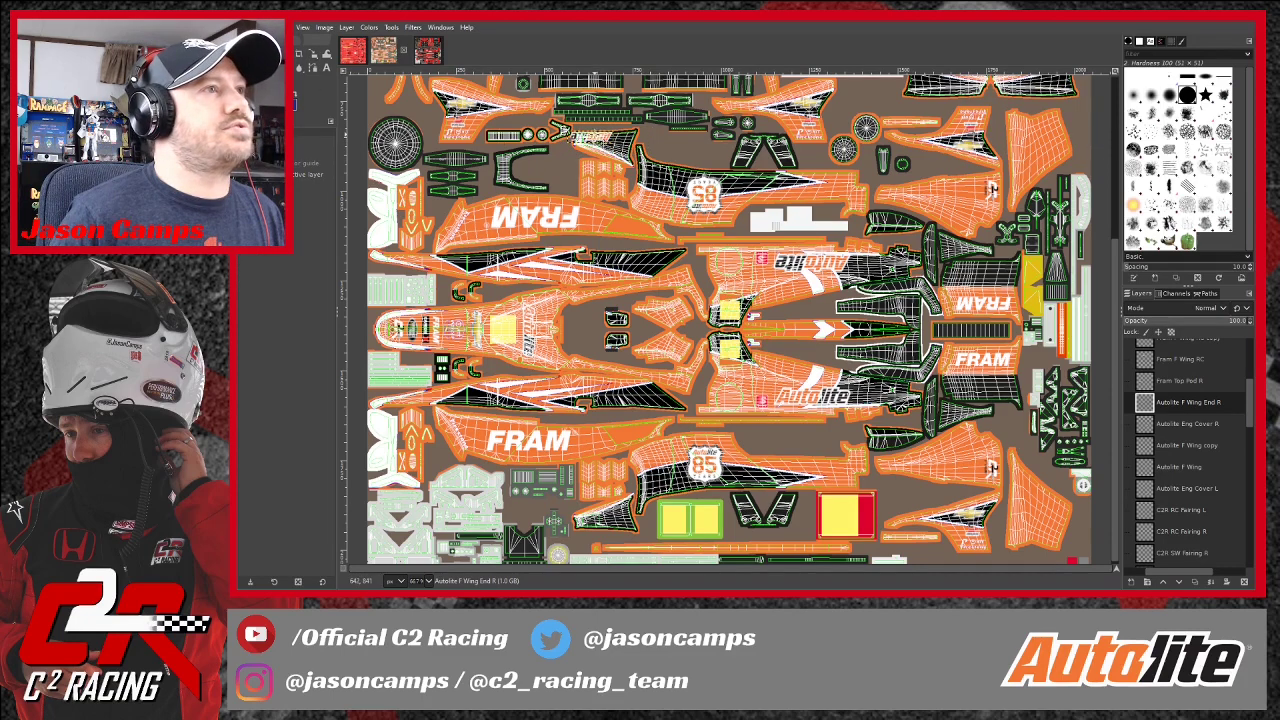
mouse_move(592, 139)
left_mouse_down()
mouse_move(609, 160)
mouse_move(606, 144)
left_mouse_up()
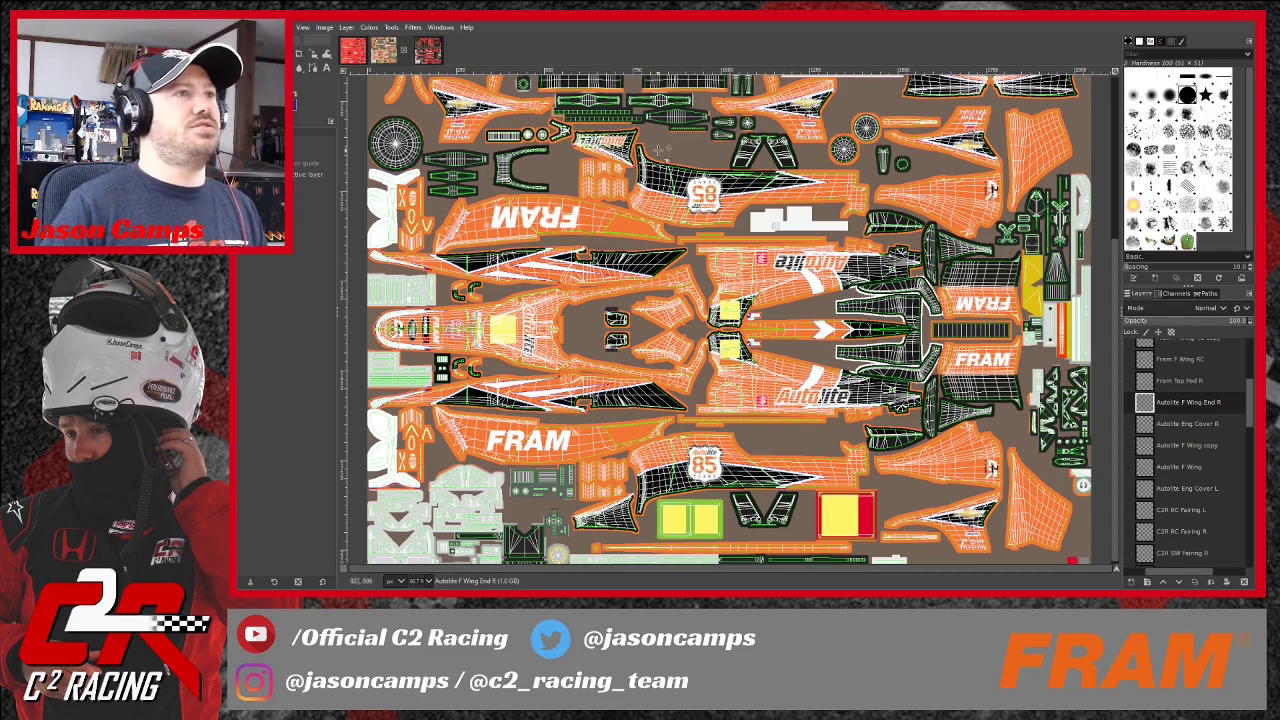
scroll(664, 149, "up", 3)
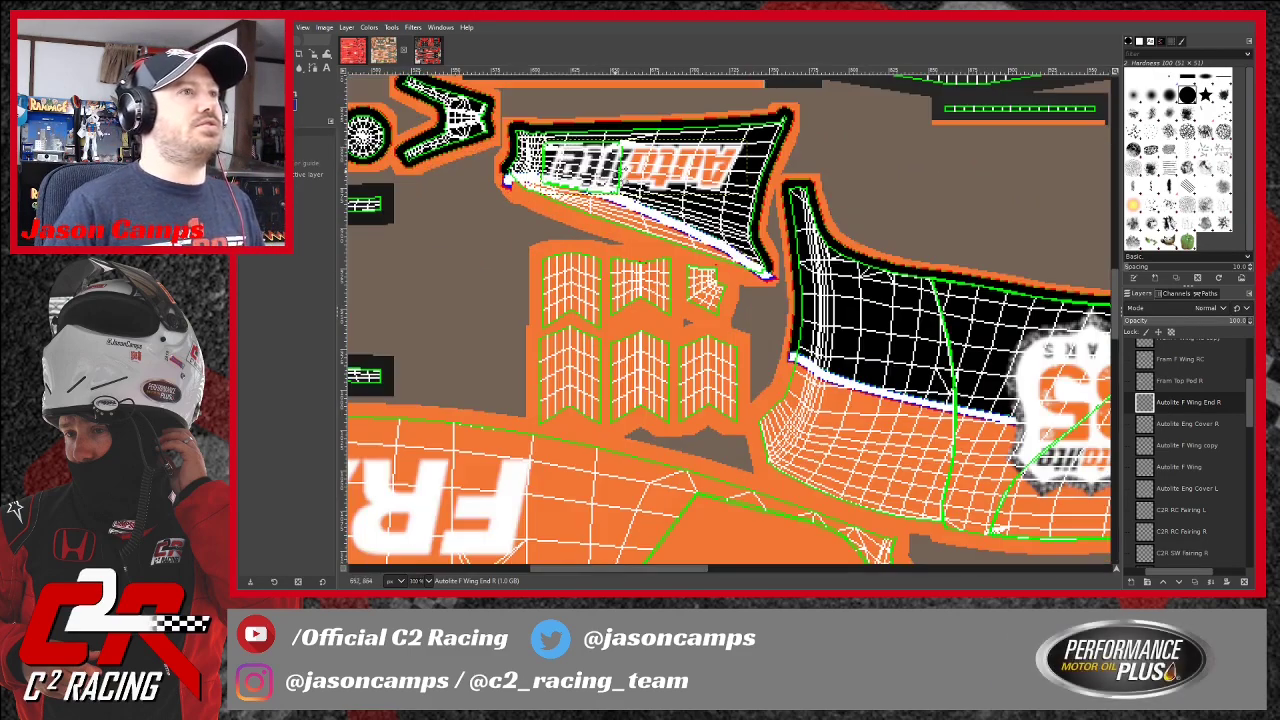
scroll(640, 160, "down", 4)
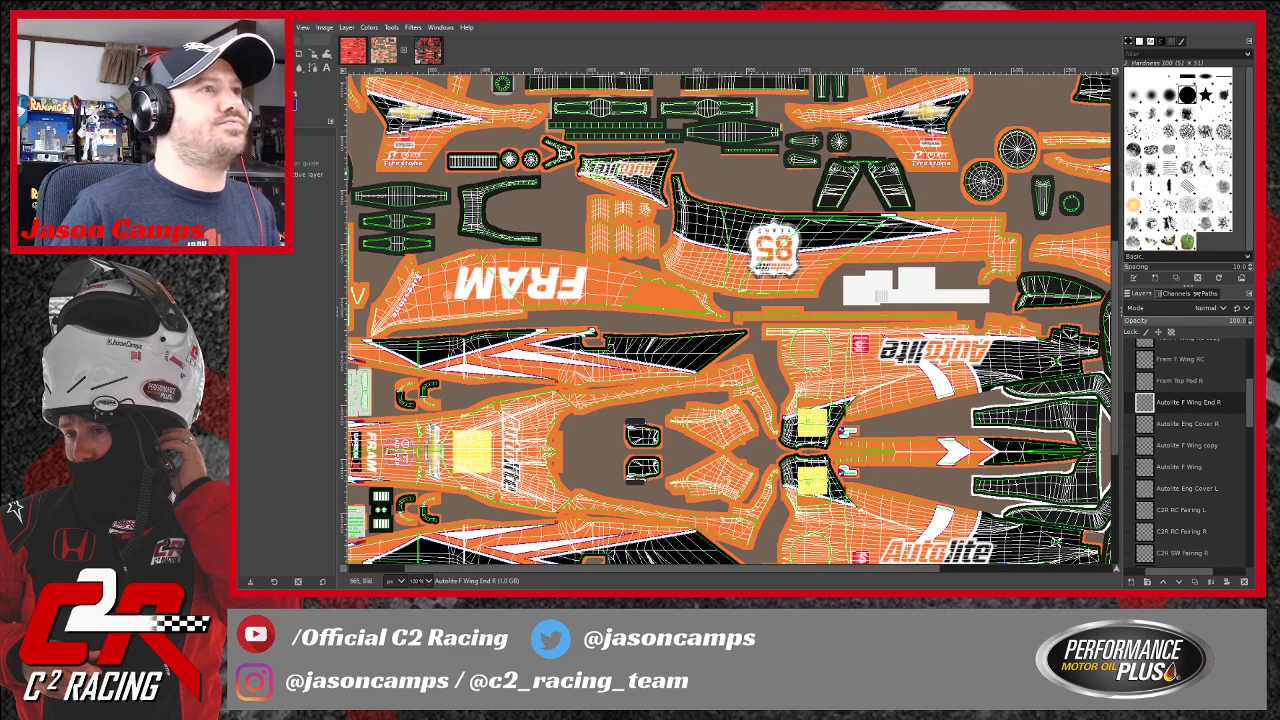
left_click_drag(627, 170, 627, 170)
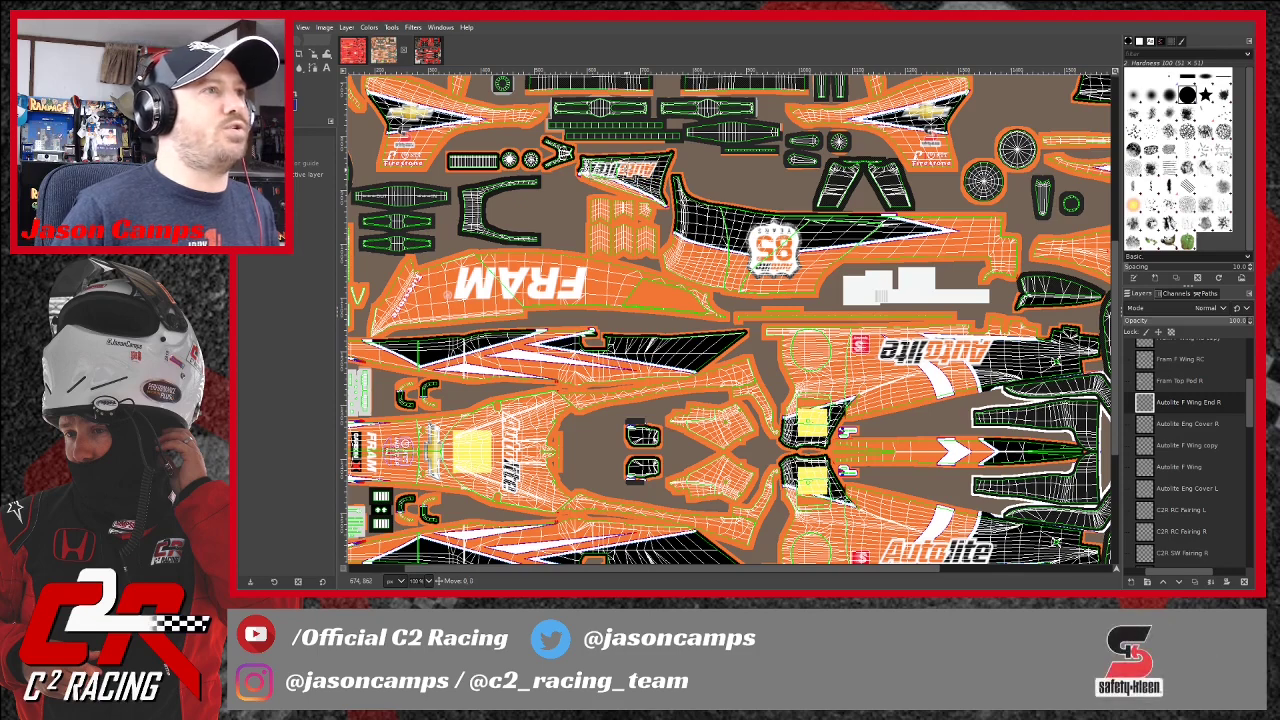
left_click_drag(627, 170, 622, 170)
Examine the Autolite logo on the front-wing end panel against the other logos and the matching panel on the opposite side.
left_click(1182, 424)
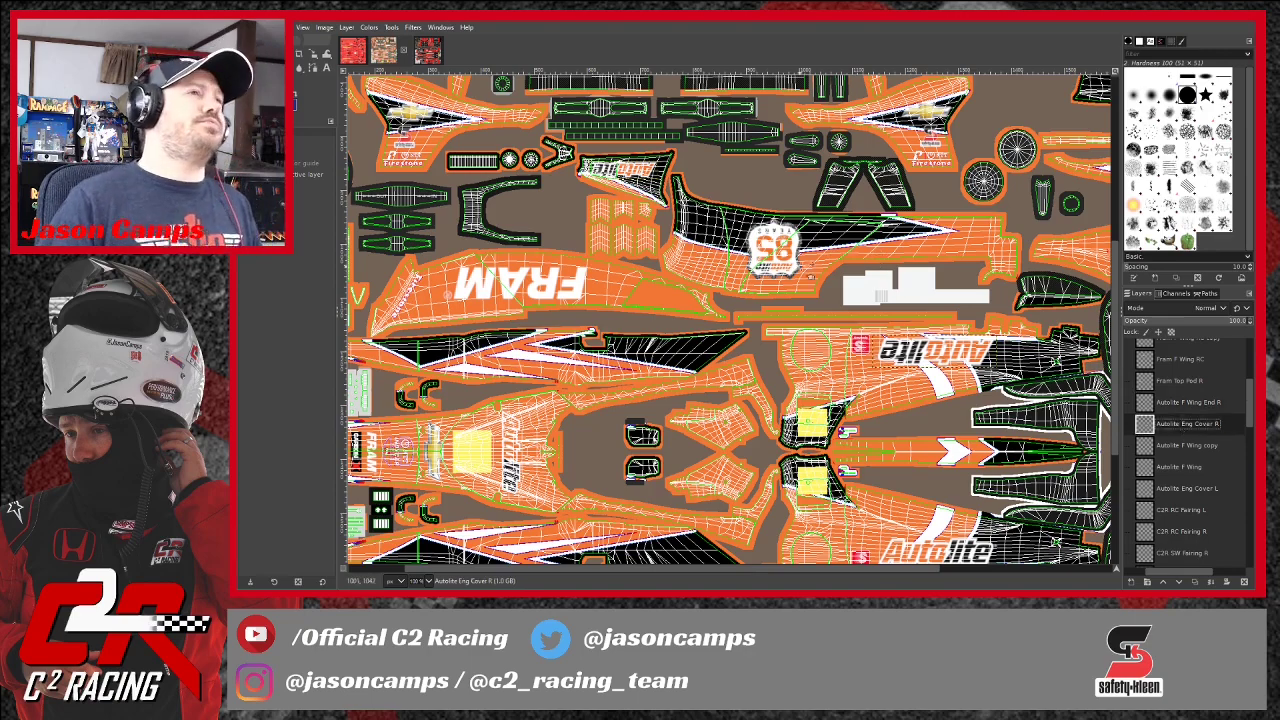
scroll(828, 384, "down", 5)
scroll(828, 384, "up", 5)
scroll(752, 361, "up", 2)
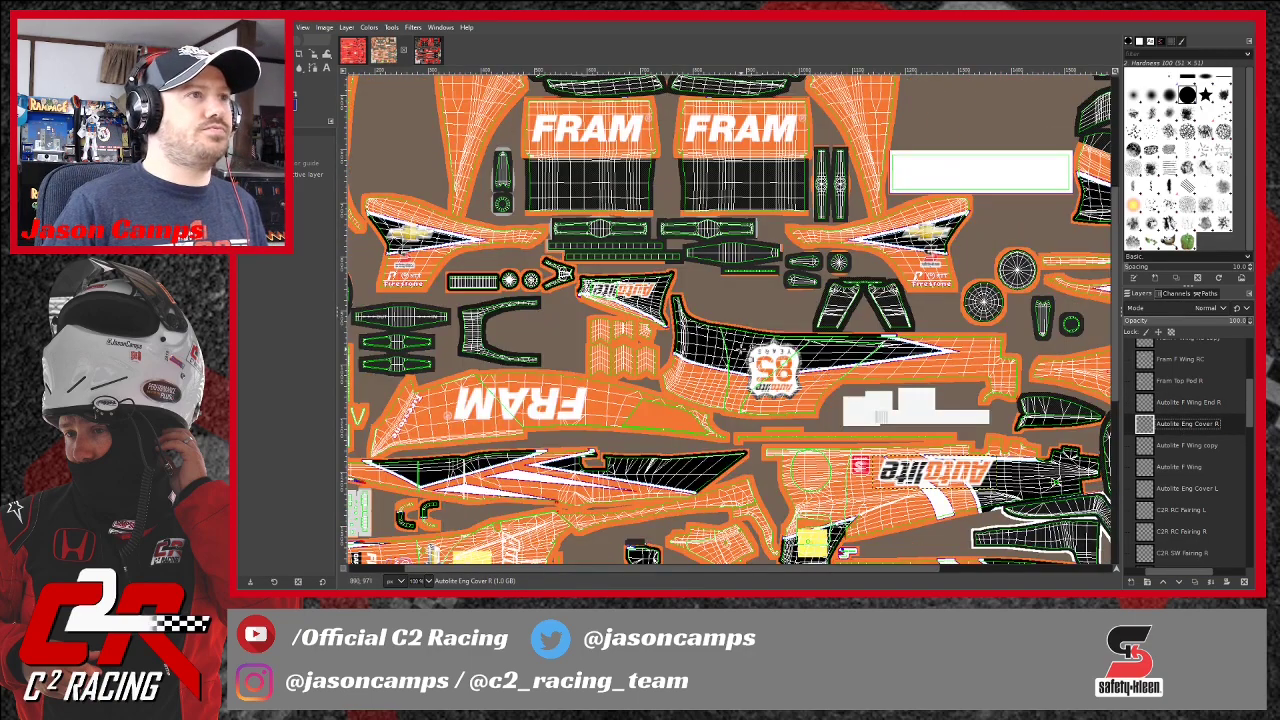
scroll(740, 356, "down", 1)
scroll(738, 356, "down", 3)
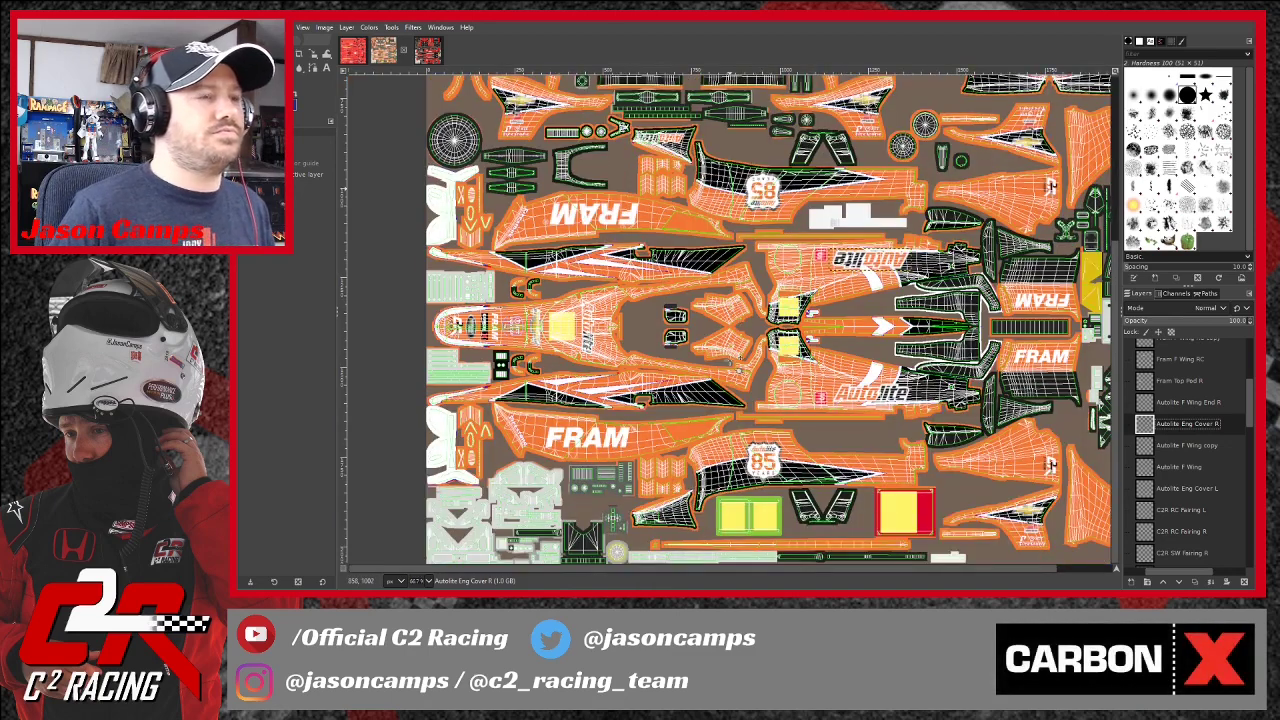
scroll(738, 359, "up", 2)
scroll(739, 368, "down", 2)
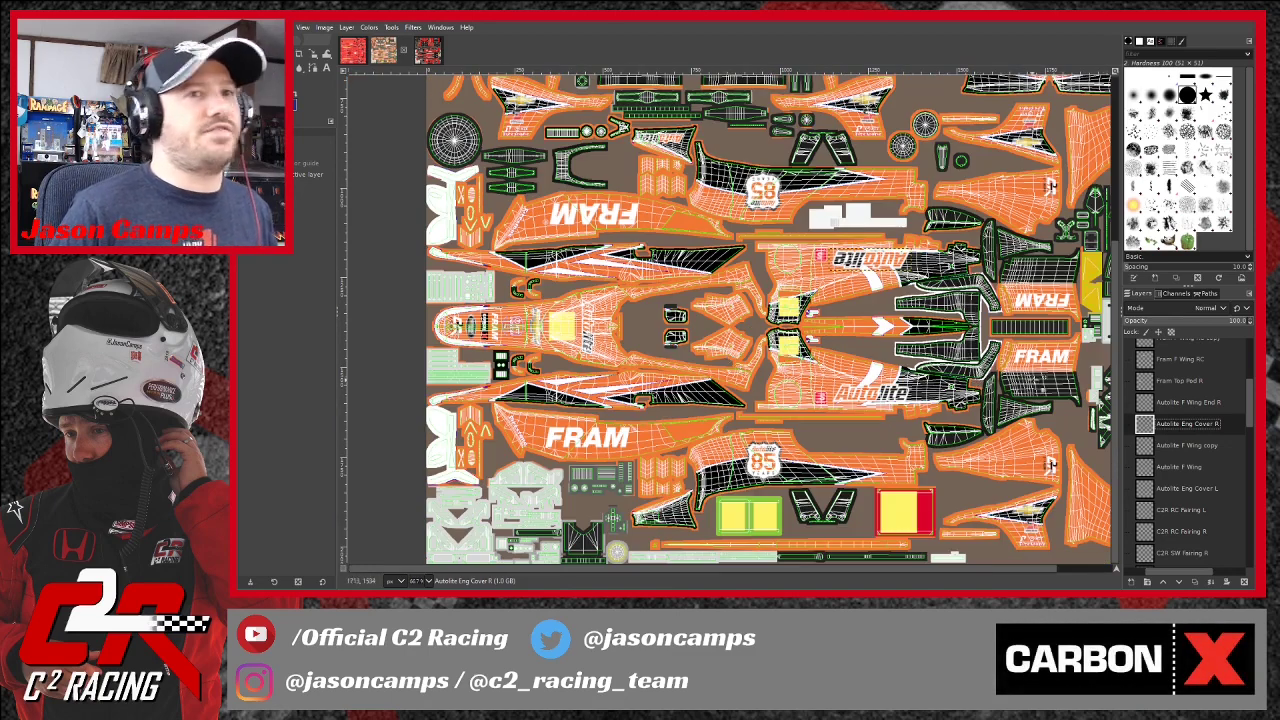
Duplicate the Autolite F Wing End R layer and rename the copy Autolite F Wing End L.
left_click(1190, 403)
key("shift+ctrl+d")
double_click(1232, 404)
left_click(1238, 404)
key("BackSpace")
key("BackSpace")
key("BackSpace")
key("BackSpace")
key("BackSpace")
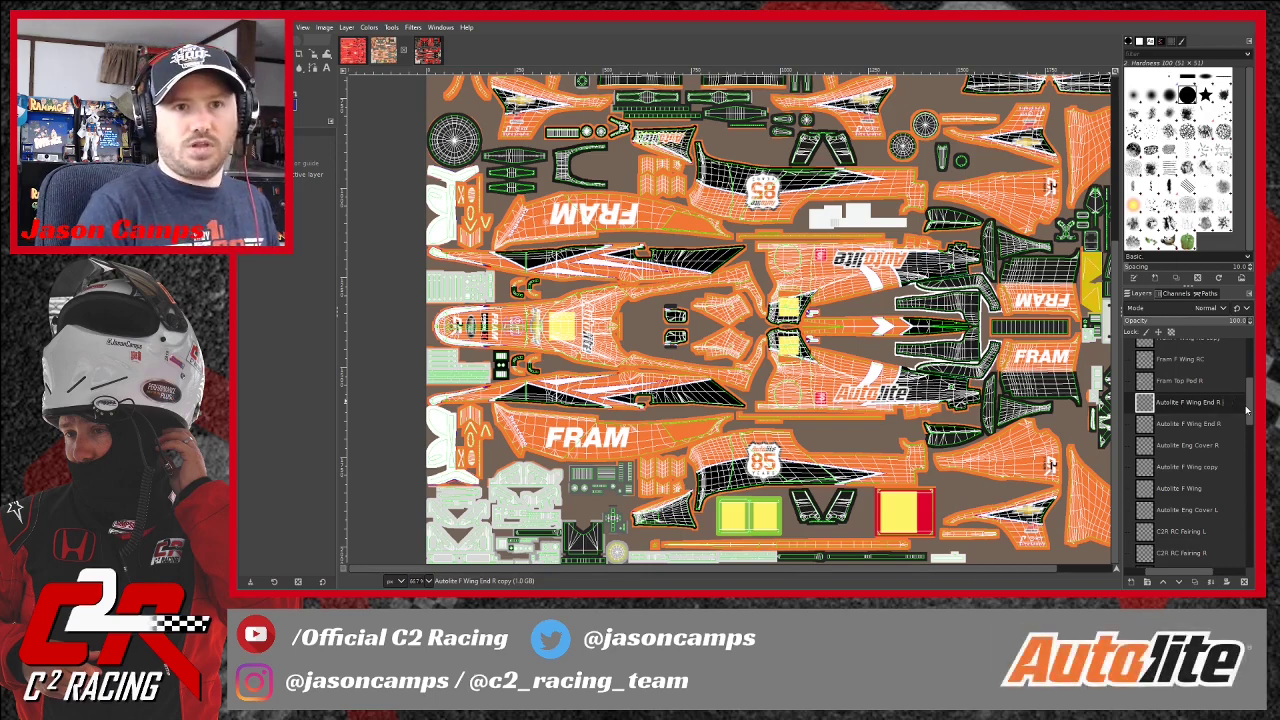
type("L")
key("Return")
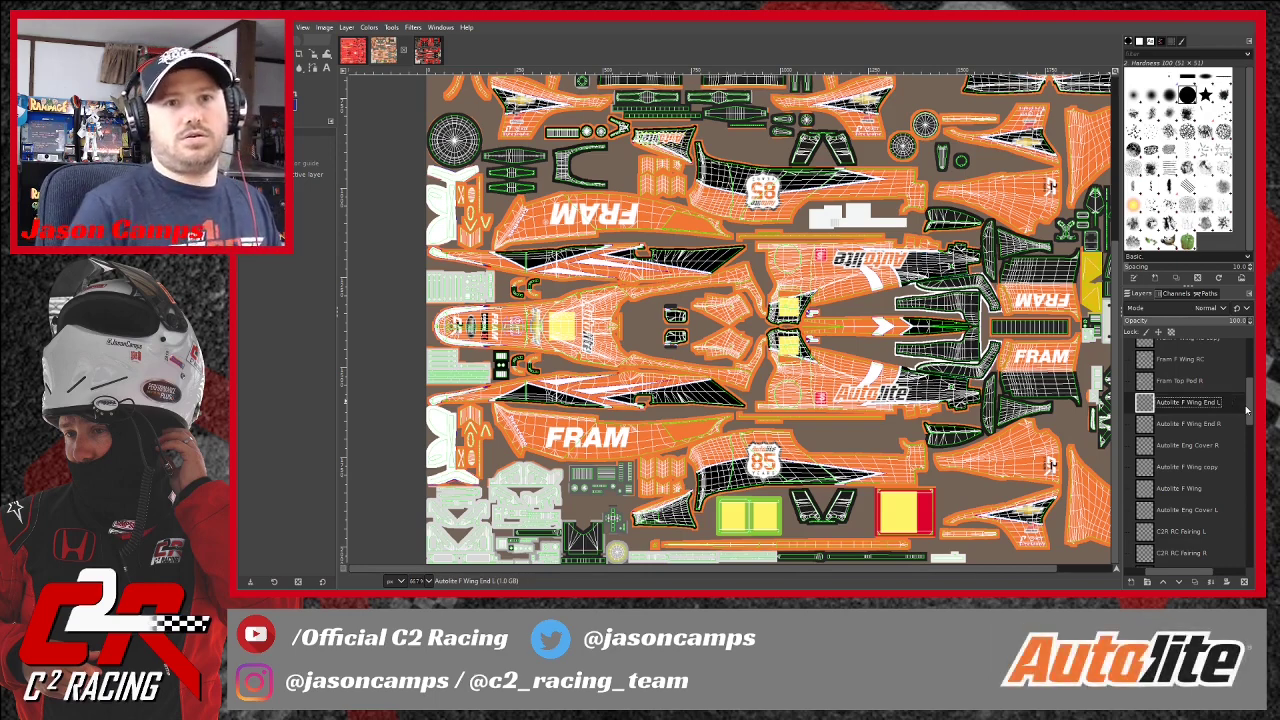
Rotate the Autolite F Wing End L logo so that it reads upright.
left_click(312, 54)
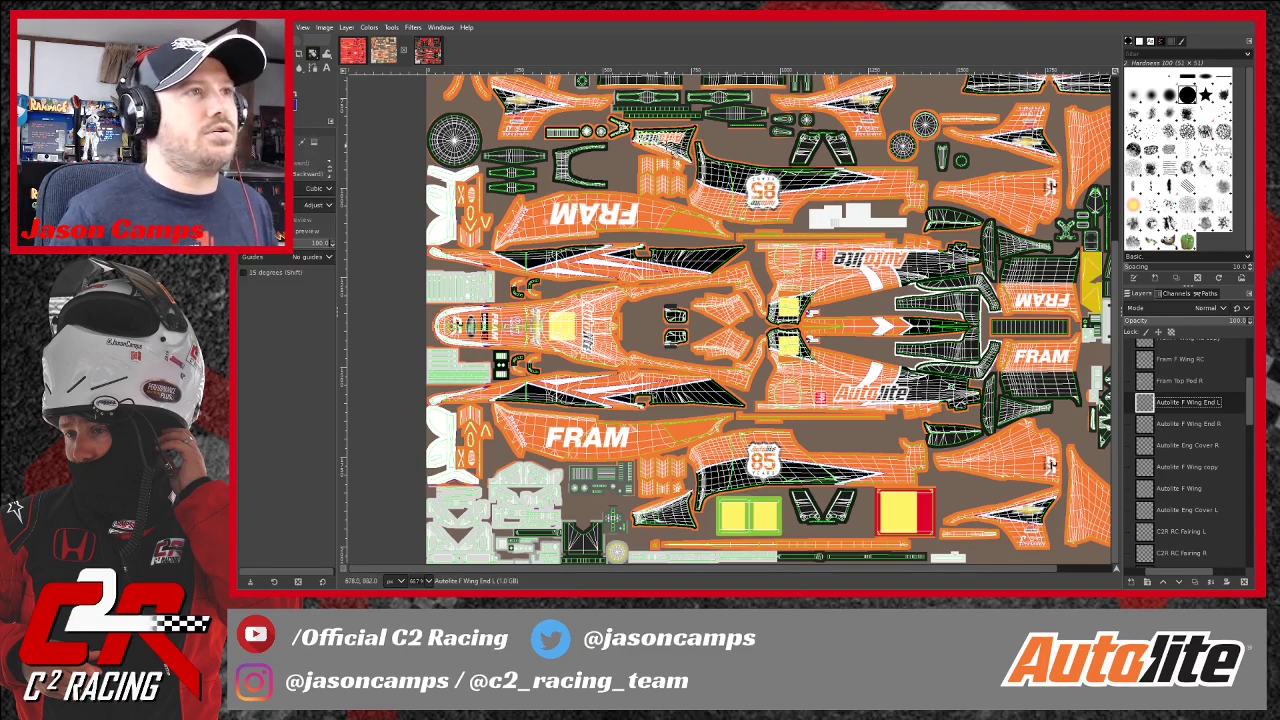
left_click_drag(672, 141, 645, 150)
left_click(1079, 167)
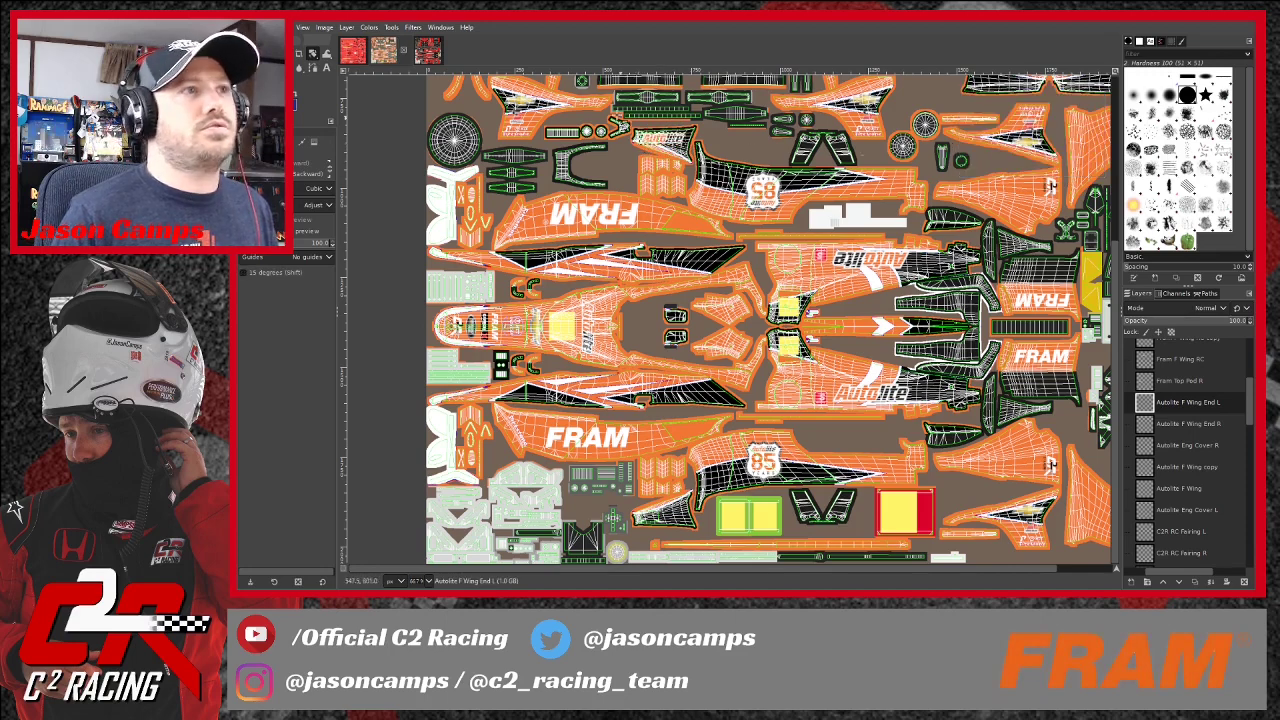
Move the Autolite F Wing End L logo straight down the template toward the matching front-wing end panel on the opposite side.
key("m")
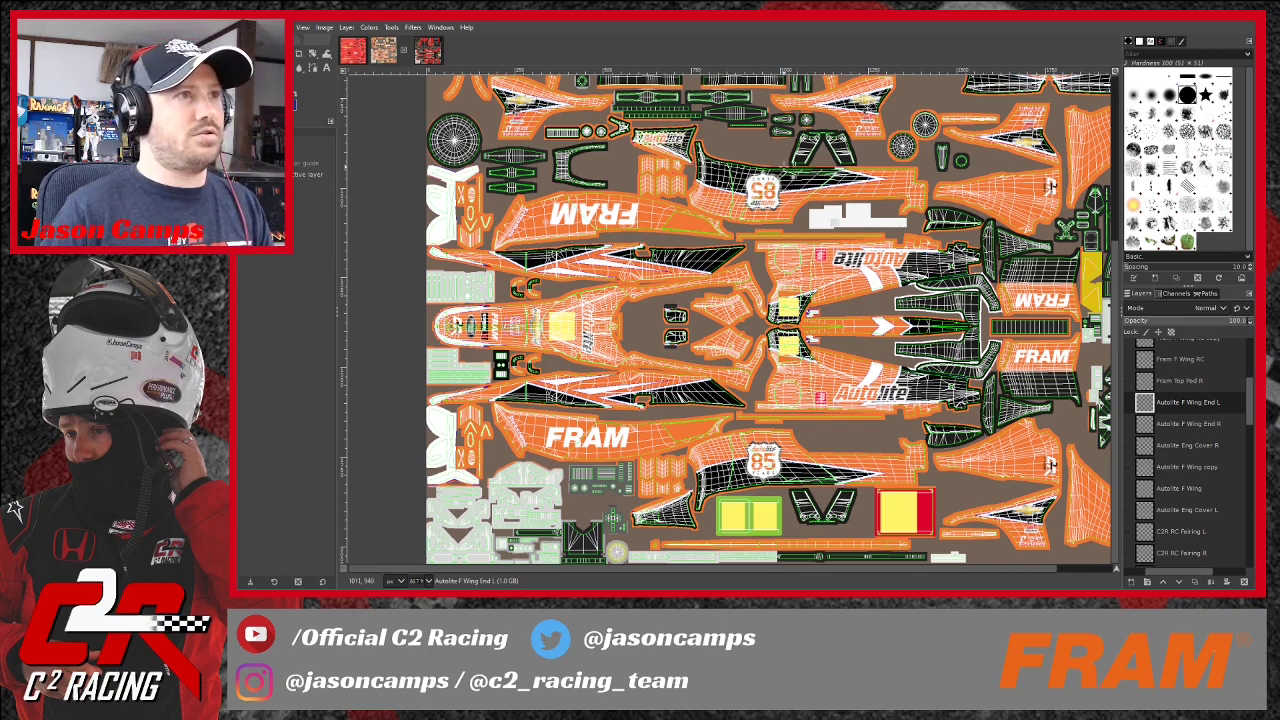
key("Down")
key("Down")
key("Down")
key("Down")
key("Down")
key("Down")
key("Down")
key("Down")
key("Down")
key("Down")
key("Down")
key("Down")
key("Down")
key("Down")
key("Down")
key("Down")
key("Down")
key("Down")
key("Down")
key("Down")
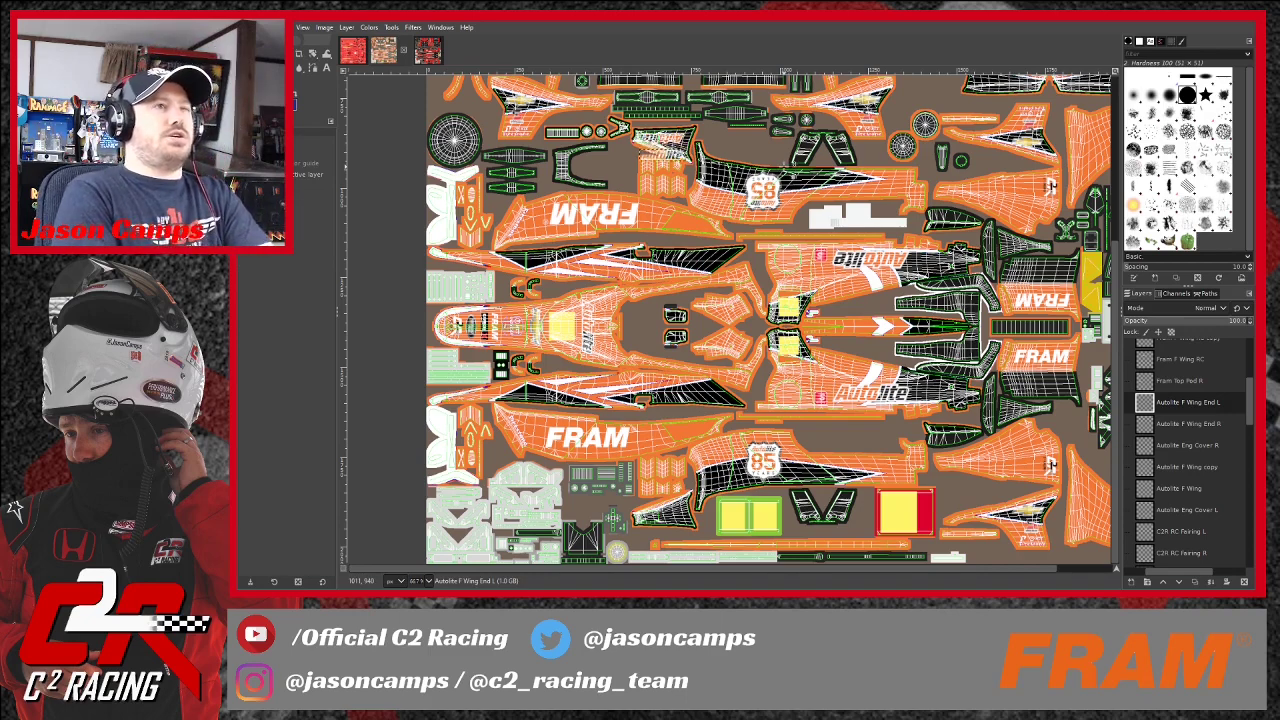
key("Down")
key("Down")
key("Down")
key("Down")
key("Down")
key("Down")
key("Down")
key("Down")
key("Down")
key("Down")
key("Down")
key("Down")
key("Down")
key("Down")
key("Down")
key("Down")
key("Down")
key("Down")
key("Down")
key("Down")
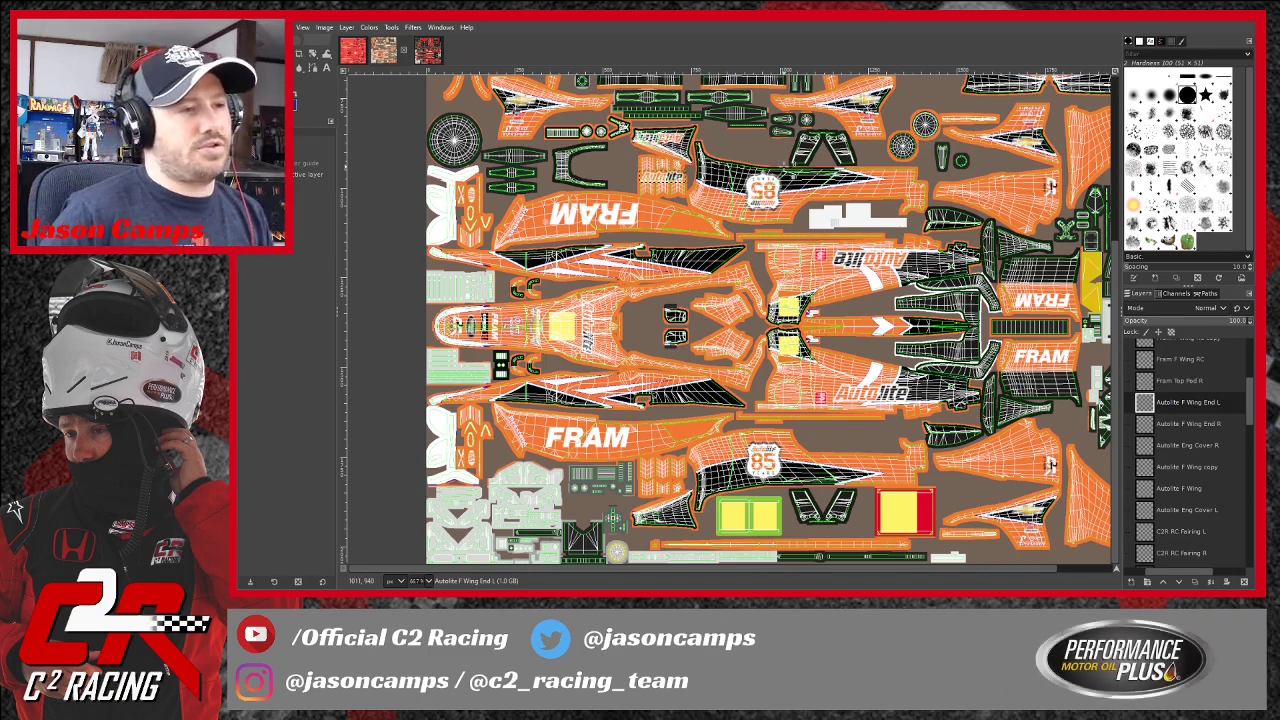
key("Down")
key("Down")
key("Down")
key("Down")
key("Down")
key("Down")
key("Down")
key("Down")
key("Down")
key("Down")
key("Down")
key("Down")
key("Down")
key("Down")
key("Down")
key("Down")
key("Down")
key("Down")
key("Down")
key("Down")
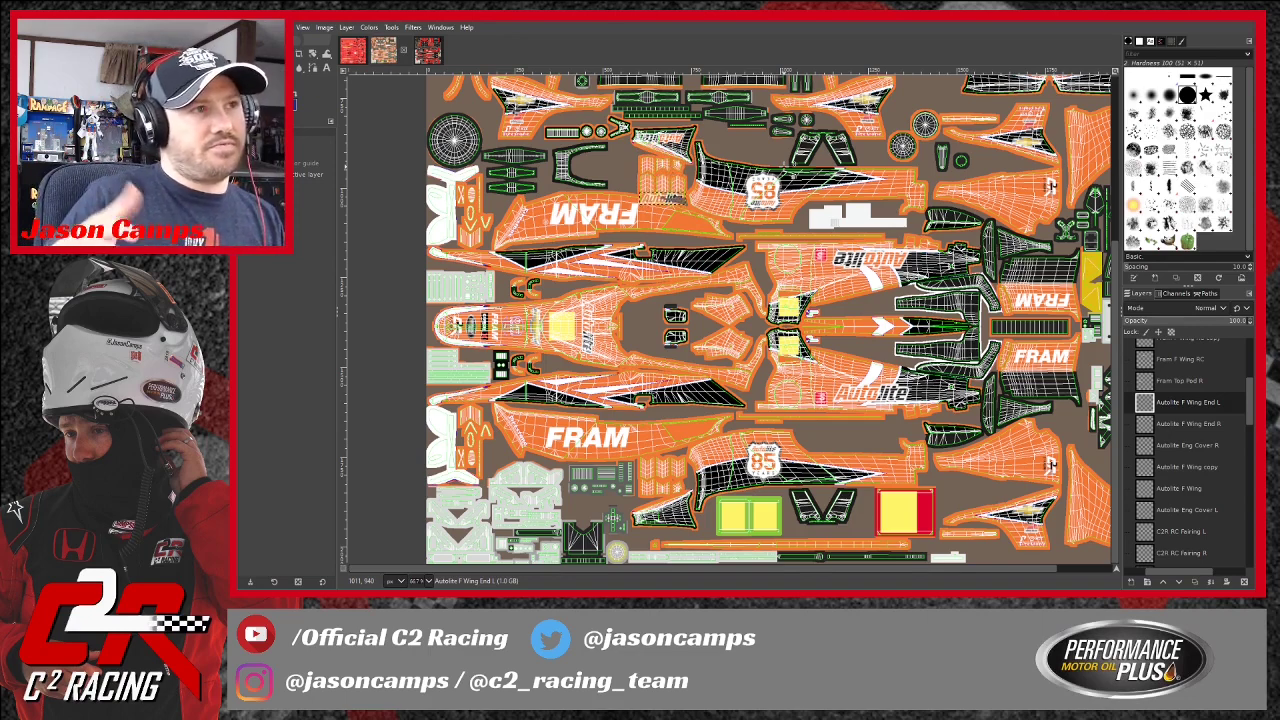
key("Down")
key("Down")
key("Down")
key("Down")
key("Down")
key("Down")
key("Down")
key("Down")
key("Down")
key("Down")
key("Down")
key("Down")
key("Down")
key("Down")
key("Down")
key("Down")
key("Down")
key("Down")
key("Down")
key("Down")
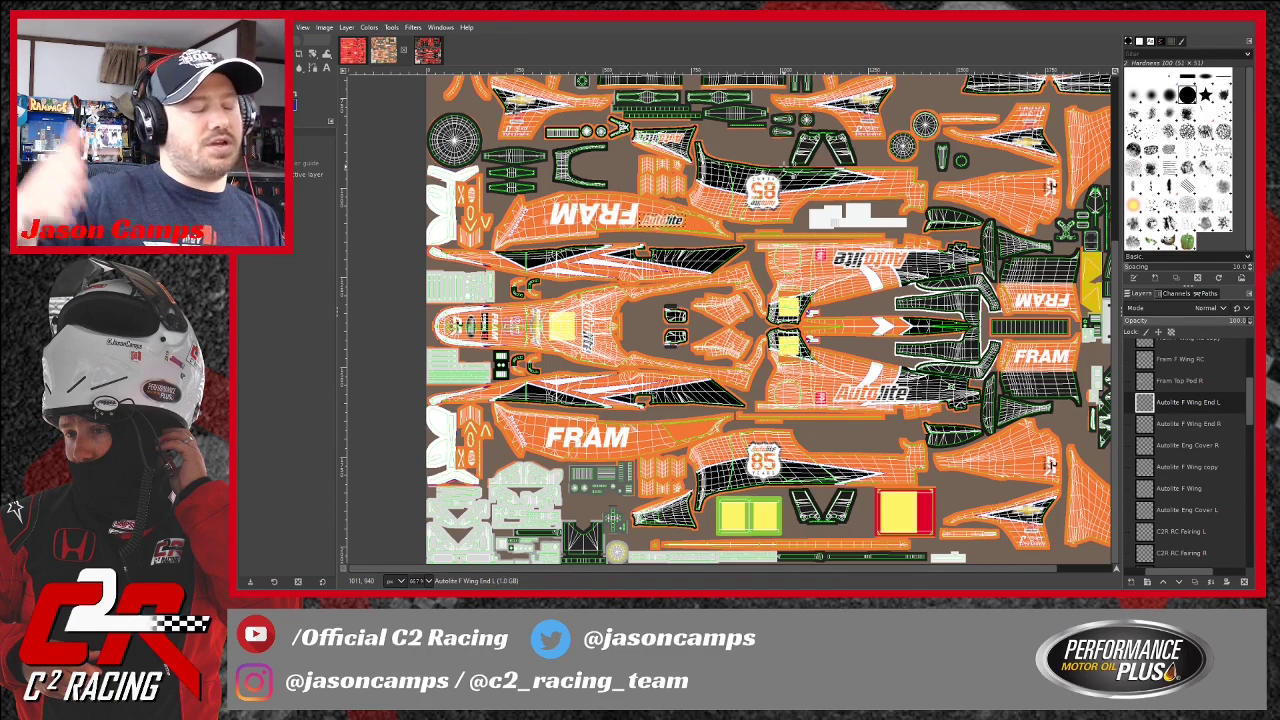
key("Down")
key("Down")
key("Down")
key("Down")
key("Down")
key("Down")
key("Down")
key("Down")
key("Down")
key("Down")
key("Down")
key("Down")
key("Down")
key("Down")
key("Down")
key("Down")
key("Down")
key("Down")
key("Down")
key("Down")
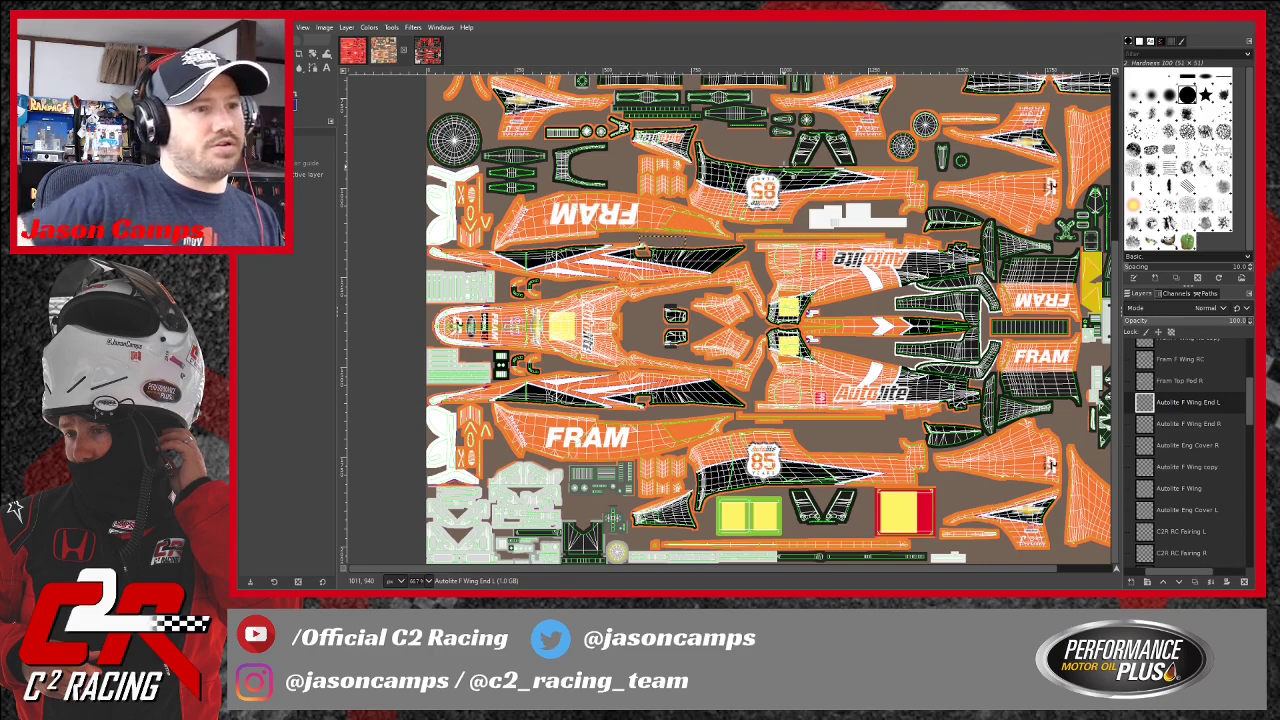
key("Down")
key("Down")
key("Down")
key("Down")
key("Down")
key("Down")
key("Down")
key("Down")
key("Down")
key("Down")
key("Down")
key("Down")
key("Down")
key("Down")
key("Down")
key("Down")
key("Down")
key("Down")
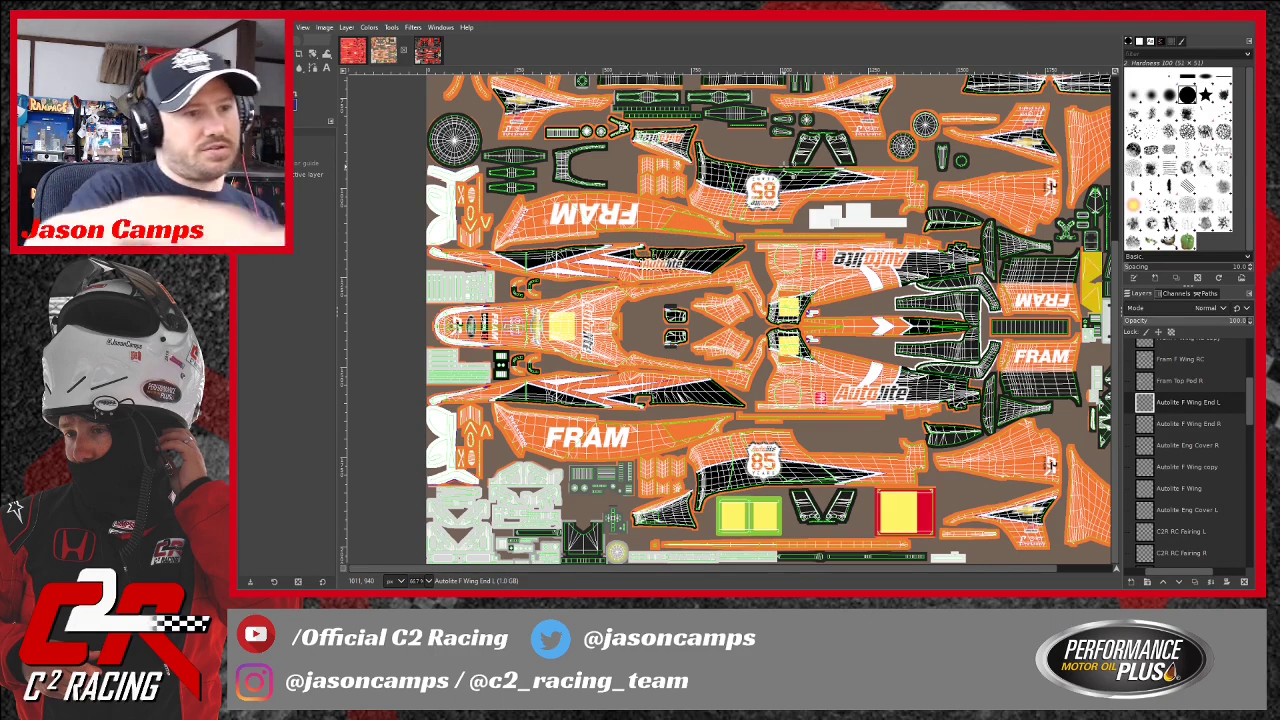
key("Down")
key("Down")
key("Down")
key("Down")
key("Down")
key("Down")
key("Down")
key("Down")
key("Down")
key("Down")
key("Down")
key("Down")
key("Down")
key("Down")
key("Down")
key("Down")
key("Down")
key("Down")
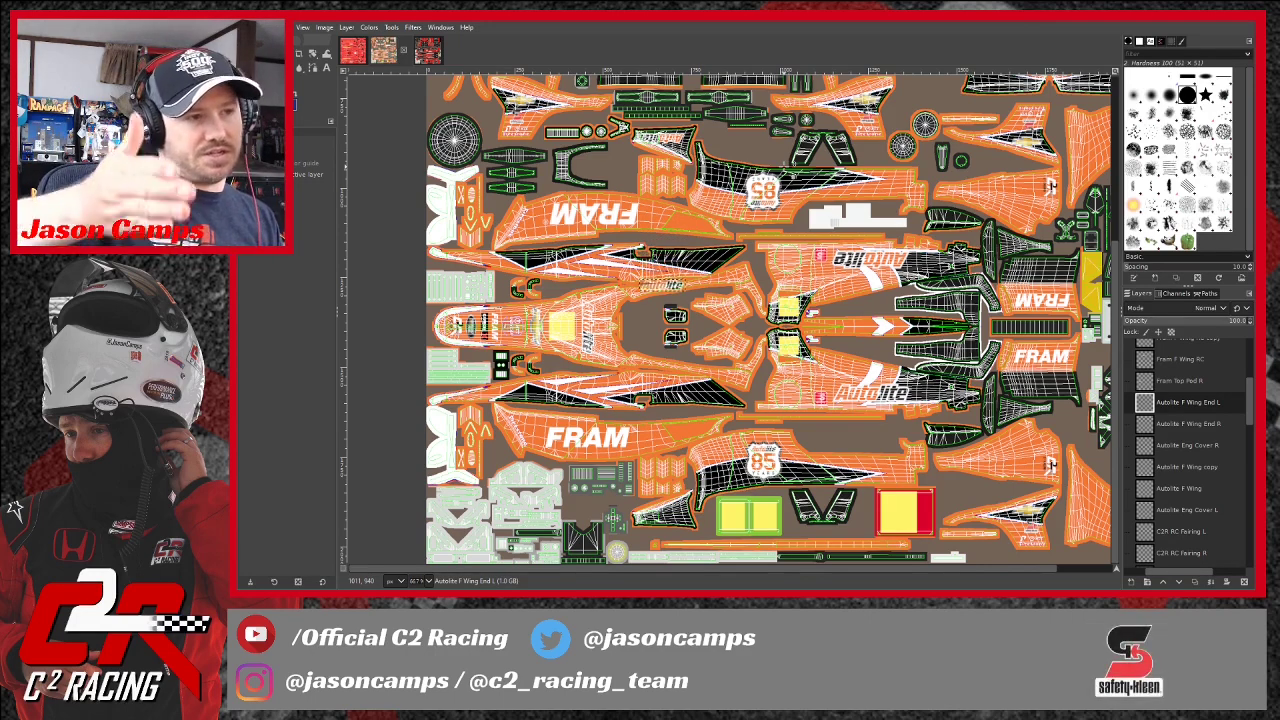
key("Down")
key("Down")
key("Down")
key("Down")
key("Down")
key("Down")
key("Down")
key("Down")
key("Down")
key("Down")
key("Down")
key("Down")
key("Down")
key("Down")
key("Down")
key("Down")
key("Down")
key("Down")
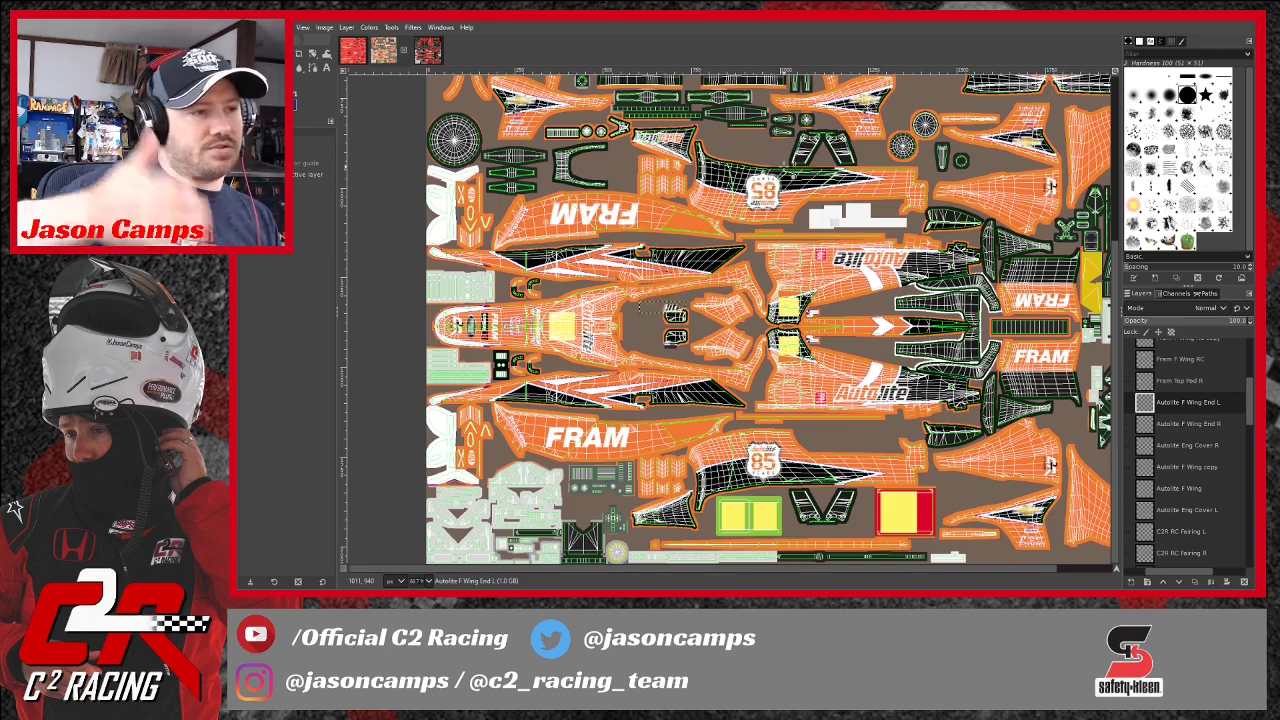
Continue nudging the Autolite F Wing End L logo straight down, past the FRAM sidepod, to just above the lower front-wing end panel.
key("Down")
key("Down")
key("Down")
key("Down")
key("Down")
key("Down")
key("Down")
key("Down")
key("Down")
key("Down")
key("Down")
key("Down")
key("Down")
key("Down")
key("Down")
key("Down")
key("Down")
key("Down")
key("Down")
key("Down")
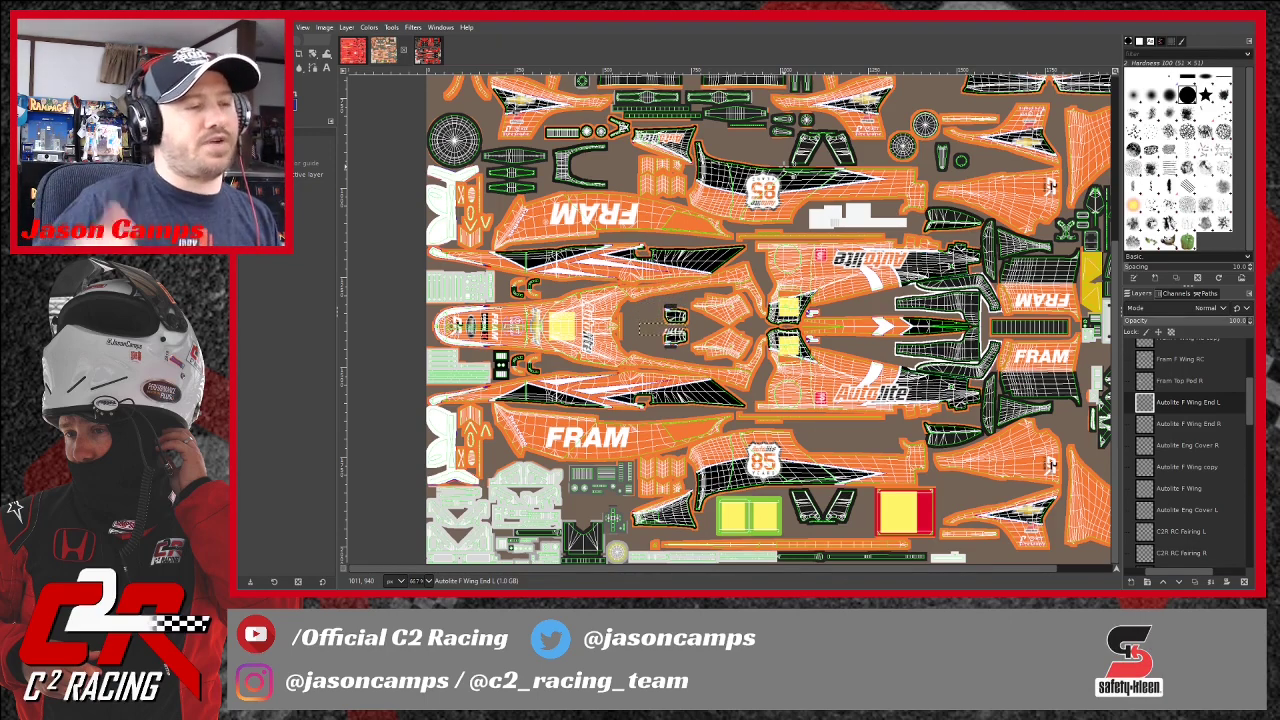
key("Down")
key("Down")
key("Down")
key("Down")
key("Down")
key("Down")
key("Down")
key("Down")
key("Down")
key("Down")
key("Down")
key("Down")
key("Down")
key("Down")
key("Down")
key("Down")
key("Down")
key("Down")
key("Down")
key("Down")
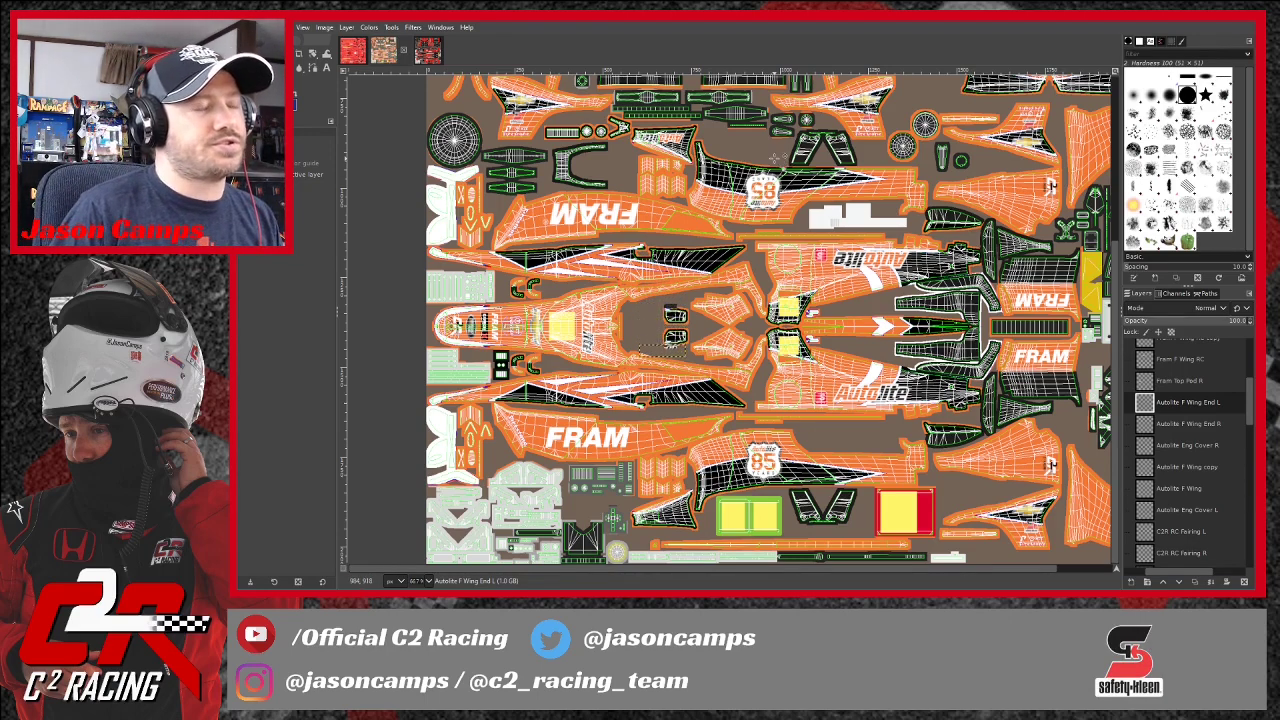
key("Down")
key("Down")
key("Down")
key("Down")
key("Down")
key("Down")
key("Down")
key("Down")
key("Down")
key("Down")
key("Down")
key("Down")
key("Down")
key("Down")
key("Down")
key("Down")
key("Down")
key("Down")
key("Down")
key("Down")
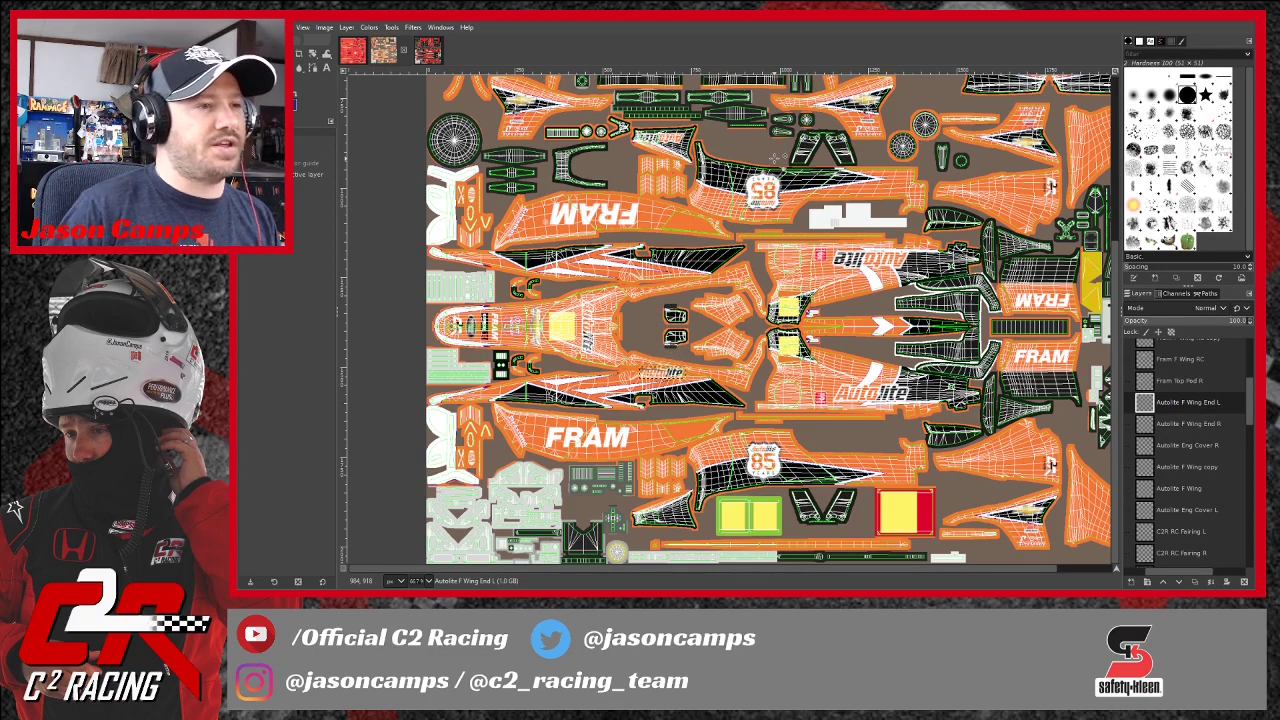
key("Down")
key("Down")
key("Down")
key("Down")
key("Down")
key("Down")
key("Down")
key("Down")
key("Down")
key("Down")
key("Down")
key("Down")
key("Down")
key("Down")
key("Down")
key("Down")
key("Down")
key("Down")
key("Down")
key("Down")
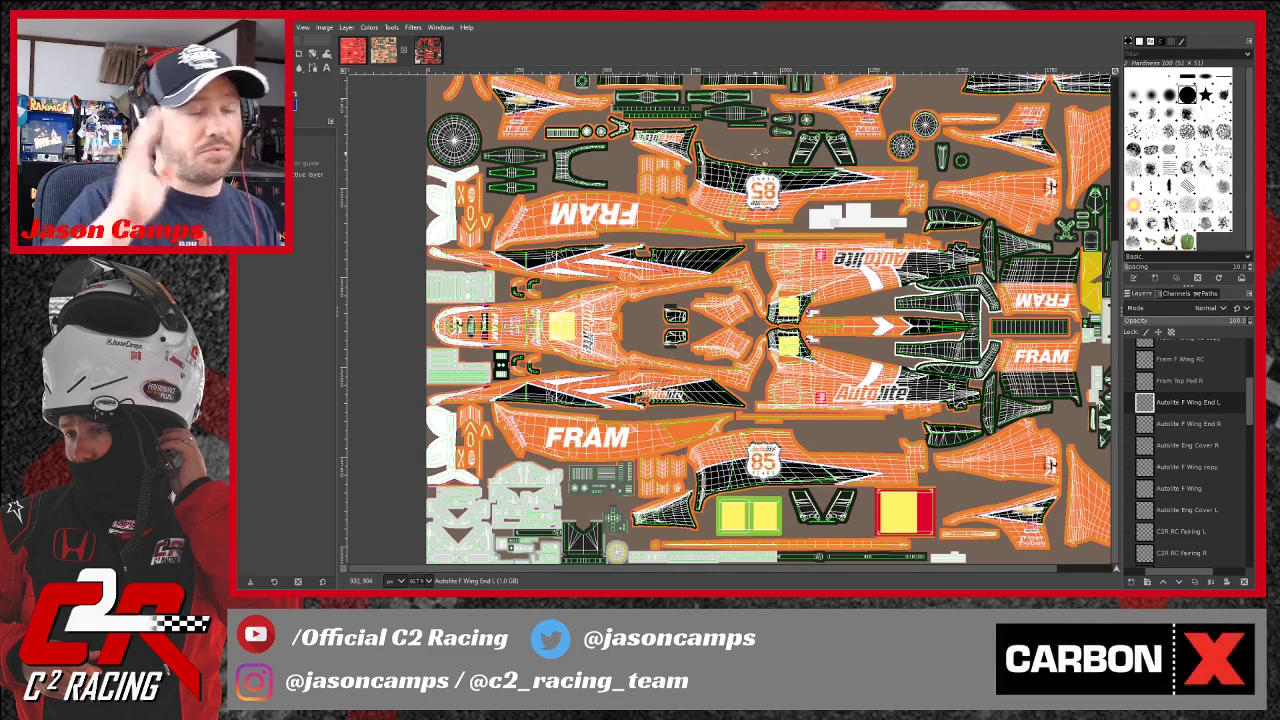
key("Down")
key("Down")
key("Down")
key("Down")
key("Down")
key("Down")
key("Down")
key("Down")
key("Down")
key("Down")
key("Down")
key("Down")
key("Down")
key("Down")
key("Down")
key("Down")
key("Down")
key("Down")
key("Down")
key("Down")
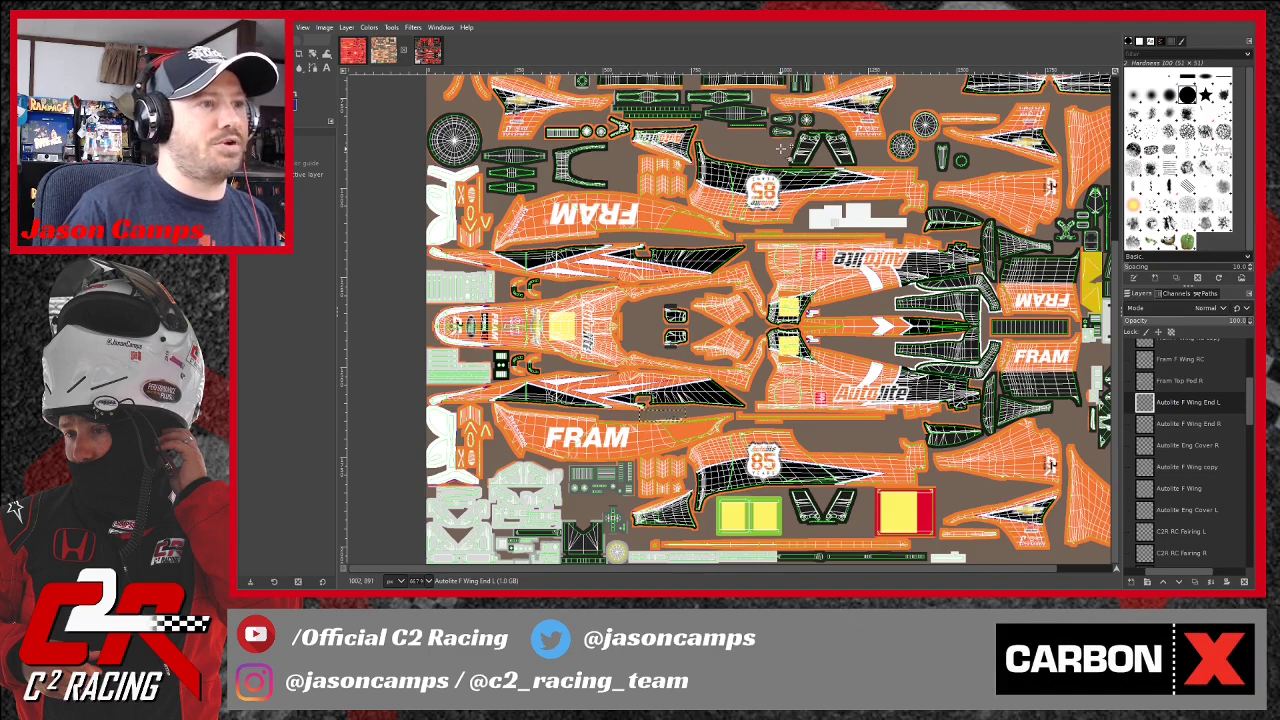
key("Down")
key("Down")
key("Down")
key("Down")
key("Down")
key("Down")
key("Down")
key("Down")
key("Down")
key("Down")
key("Down")
key("Down")
key("Down")
key("Down")
key("Down")
key("Down")
key("Down")
key("Down")
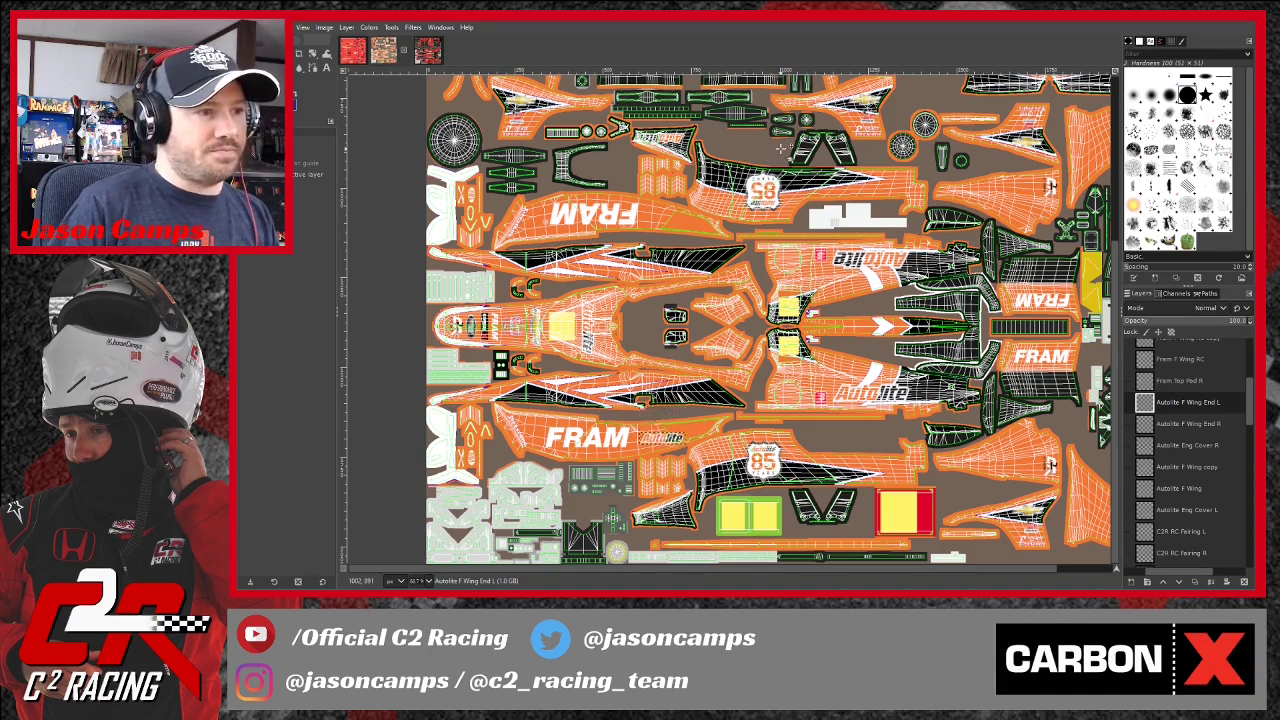
key("Down")
key("Down")
key("Down")
key("Down")
key("Down")
key("Down")
key("Down")
key("Down")
key("Down")
key("Down")
key("Down")
key("Down")
key("Down")
key("Down")
key("Down")
key("Down")
key("Down")
key("Down")
key("Down")
key("Down")
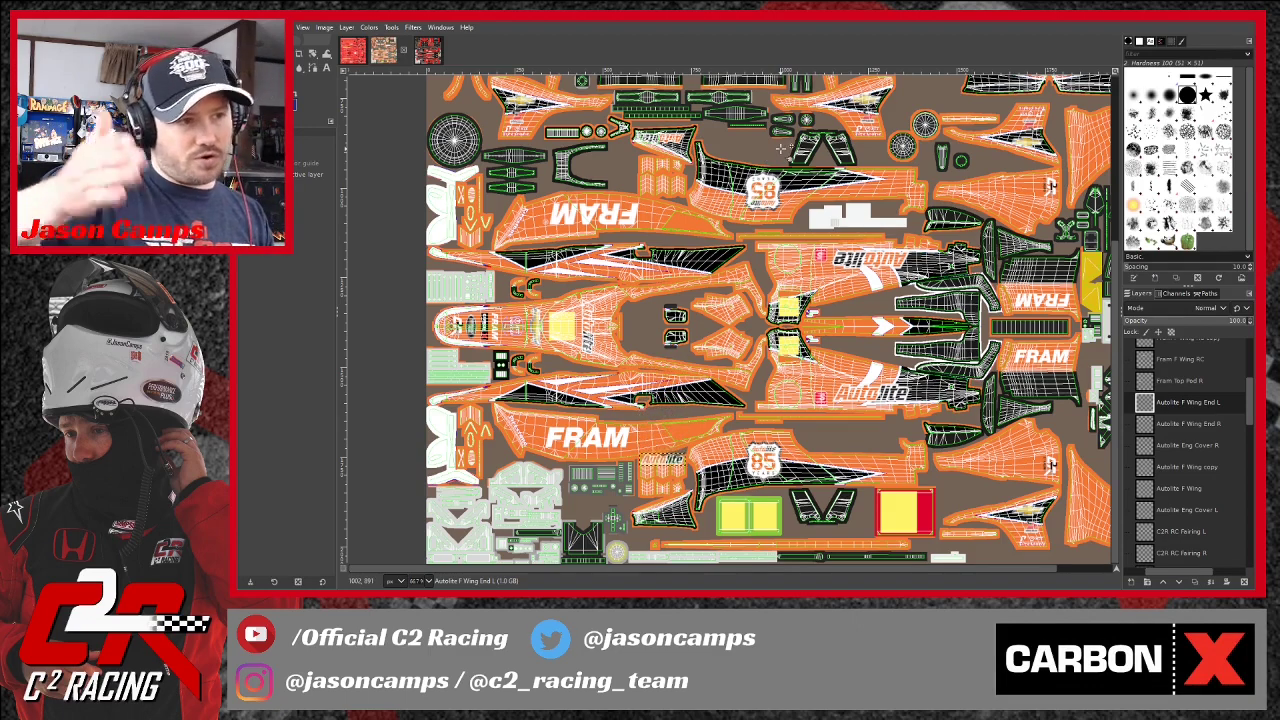
key("Down")
key("Down")
key("Down")
key("Down")
key("Down")
key("Down")
key("Down")
key("Down")
key("Down")
key("Down")
key("Down")
key("Down")
key("Down")
key("Down")
key("Down")
key("Down")
key("Down")
key("Down")
key("Down")
key("Down")
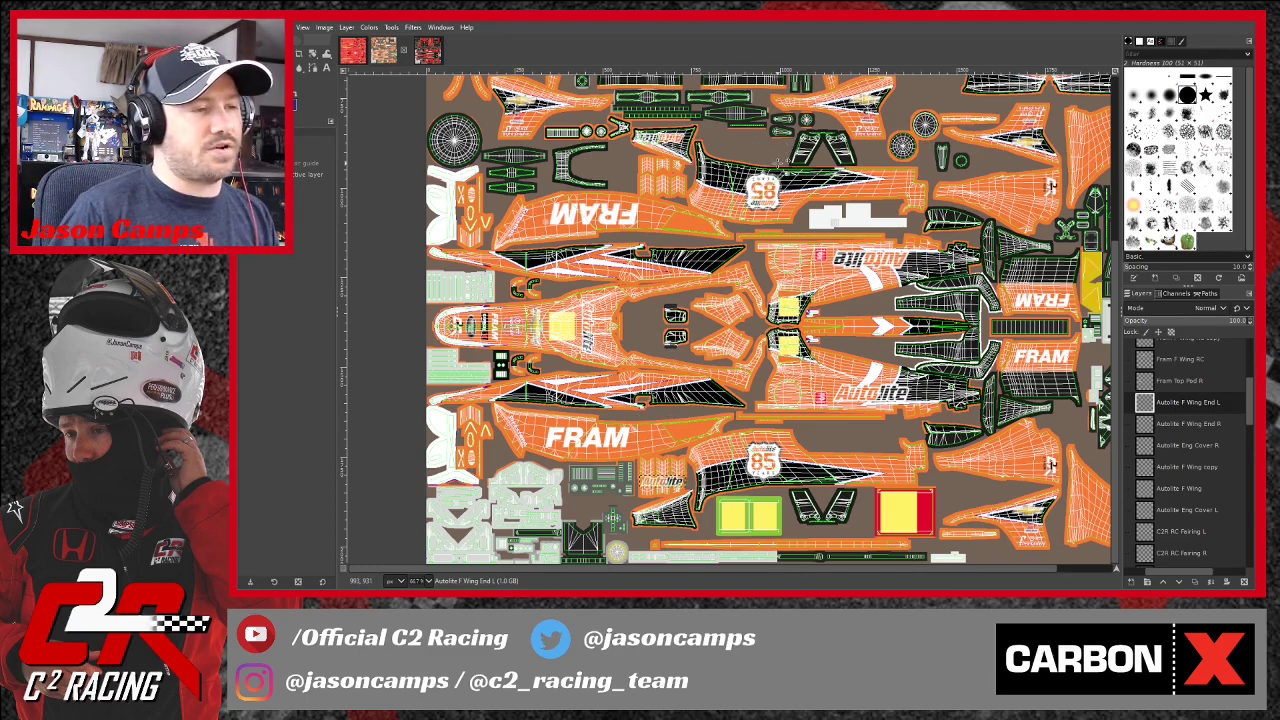
Nudge the Autolite F Wing End L logo straight down onto the black area of the lower front-wing end panel.
key("Down")
key("Down")
key("Down")
key("Down")
key("Down")
key("Down")
key("Down")
key("Down")
key("Down")
key("Down")
key("Down")
key("Down")
key("Down")
key("Down")
key("Down")
key("Down")
key("Down")
key("Down")
key("Down")
key("Down")
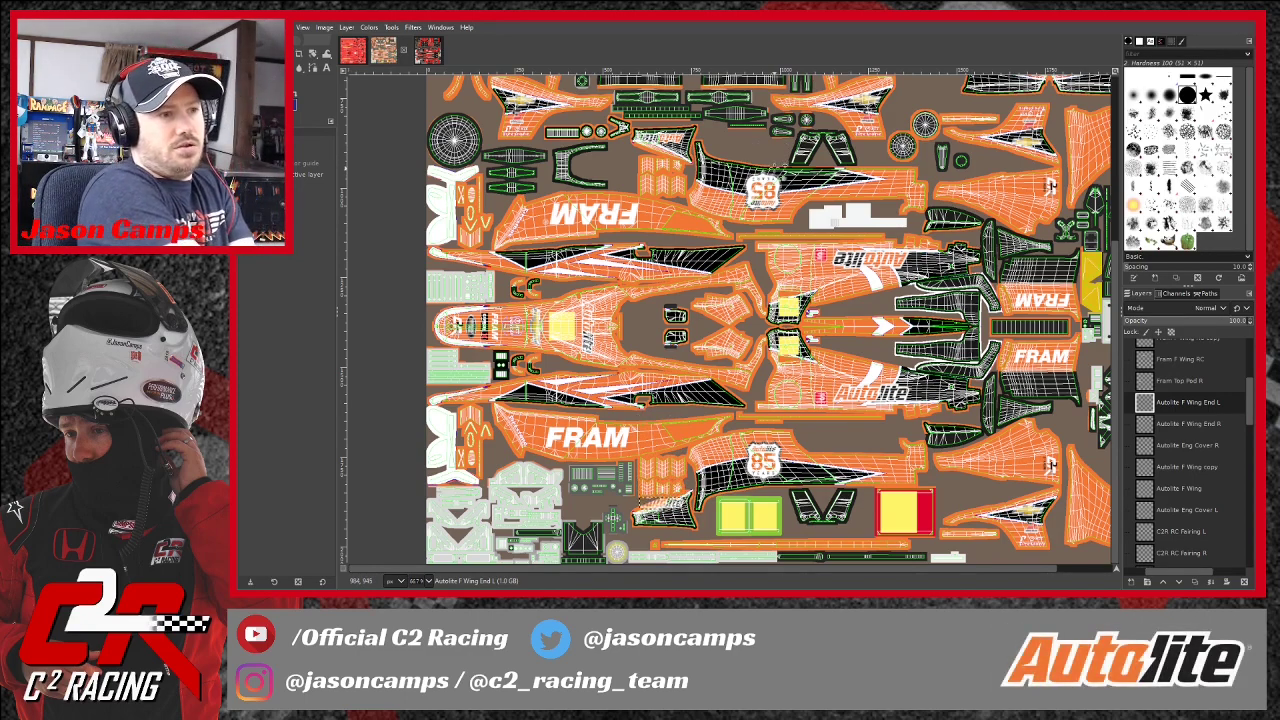
key("Down")
key("Down")
key("Down")
key("Down")
key("Down")
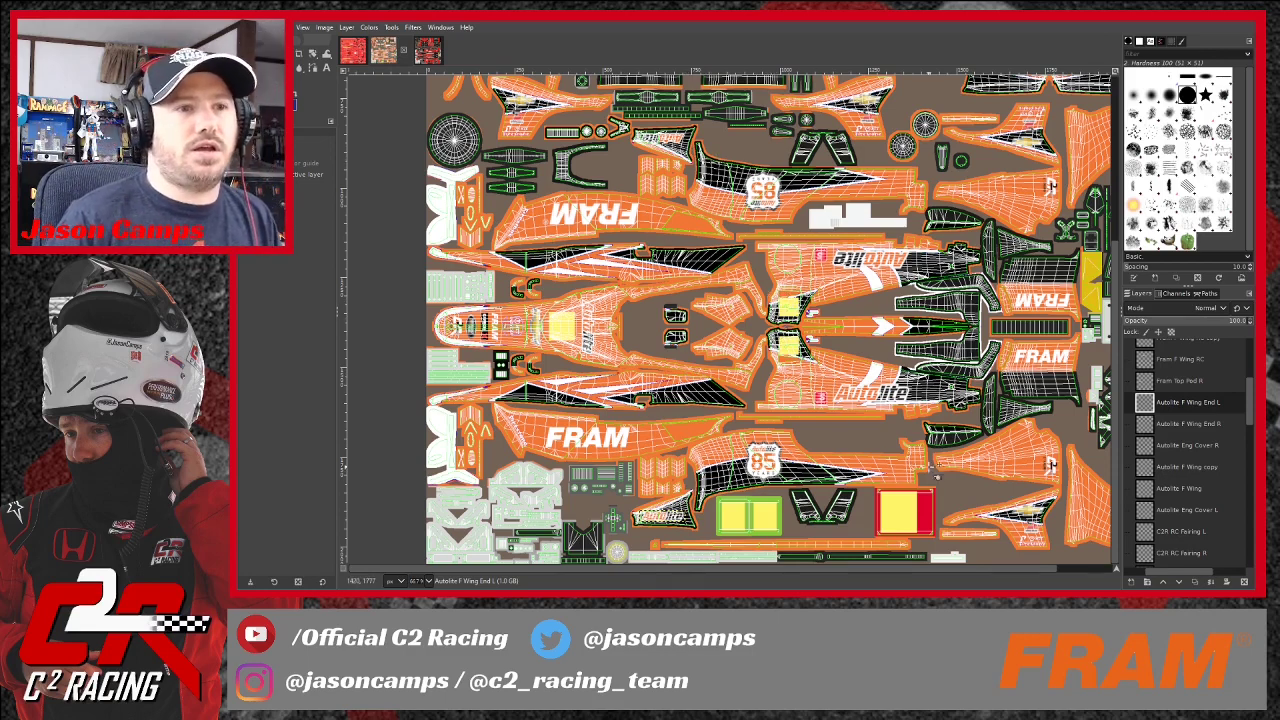
Duplicate the Autolite F Wing End L layer and rename the copy Autolite RC F Wing End L.
scroll(768, 319, "up", 3)
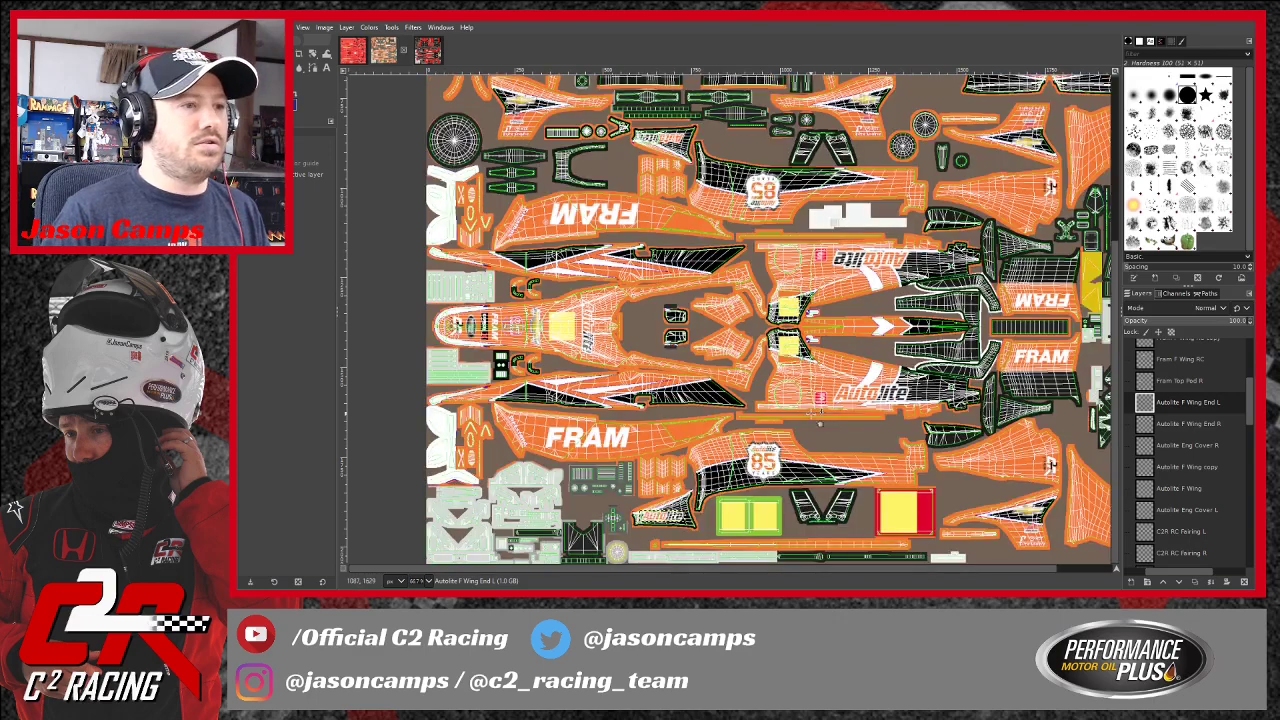
scroll(800, 418, "down", 3)
double_click(1190, 403)
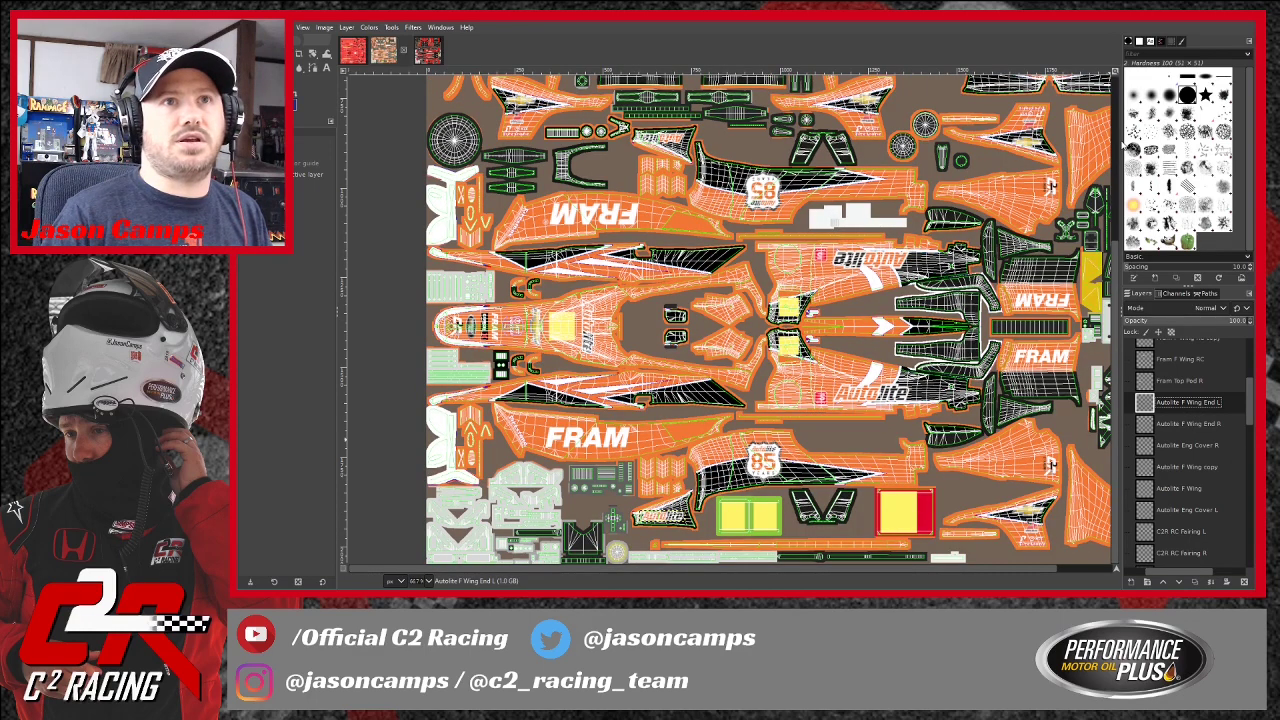
key("shift+ctrl+d")
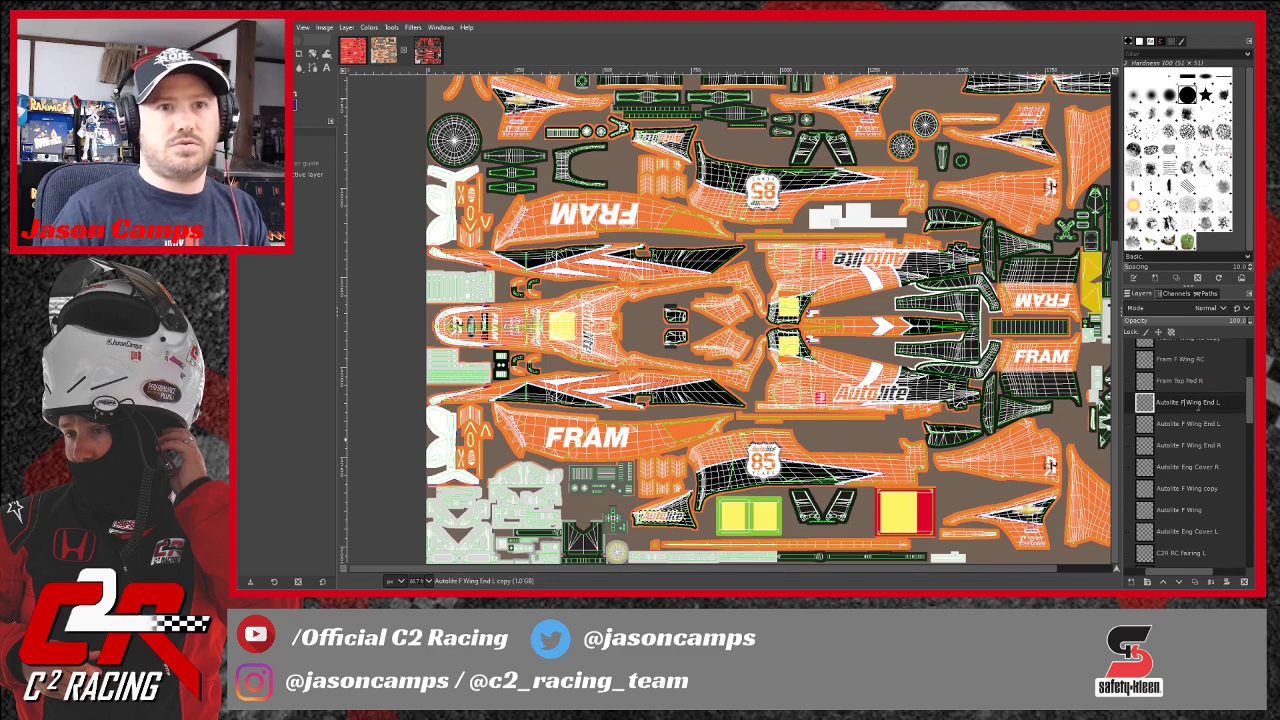
type("RC")
key("Return")
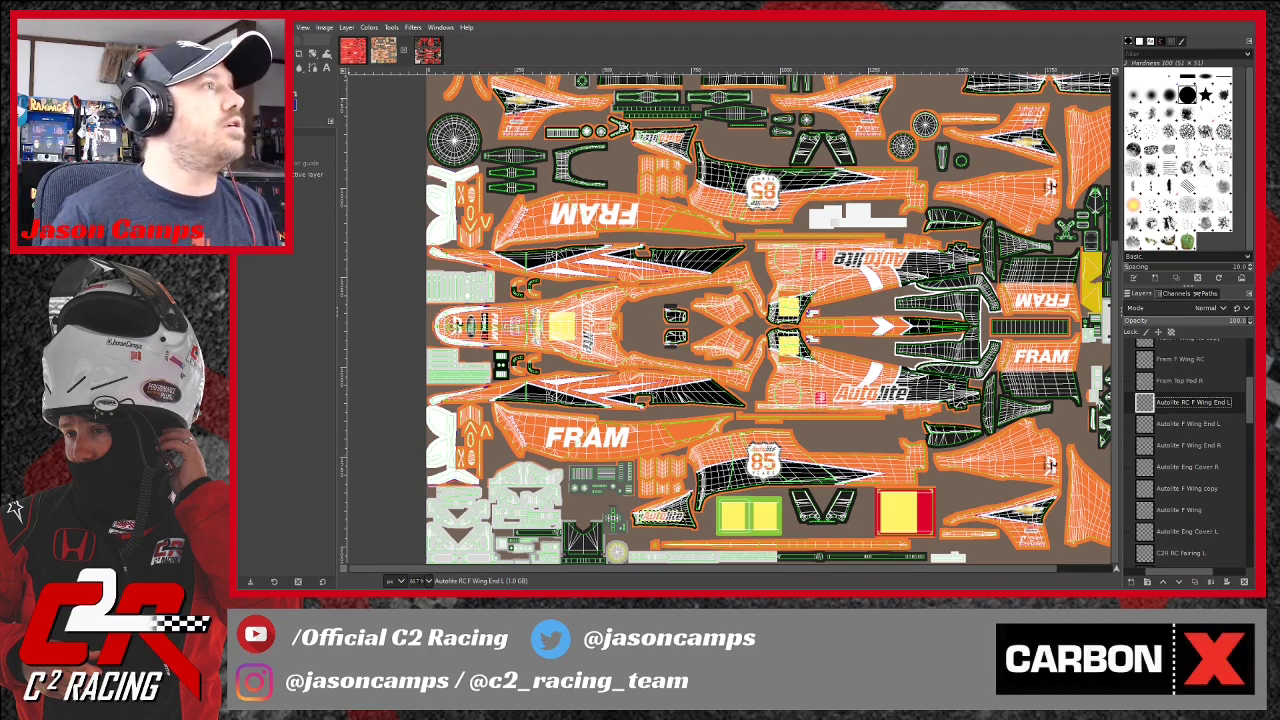
Move the Autolite RC F Wing End L logo onto the black lower area of the left panel in the mirrored road-course wing-end pair.
left_click_drag(660, 518, 1009, 82)
scroll(1010, 330, "up", 5)
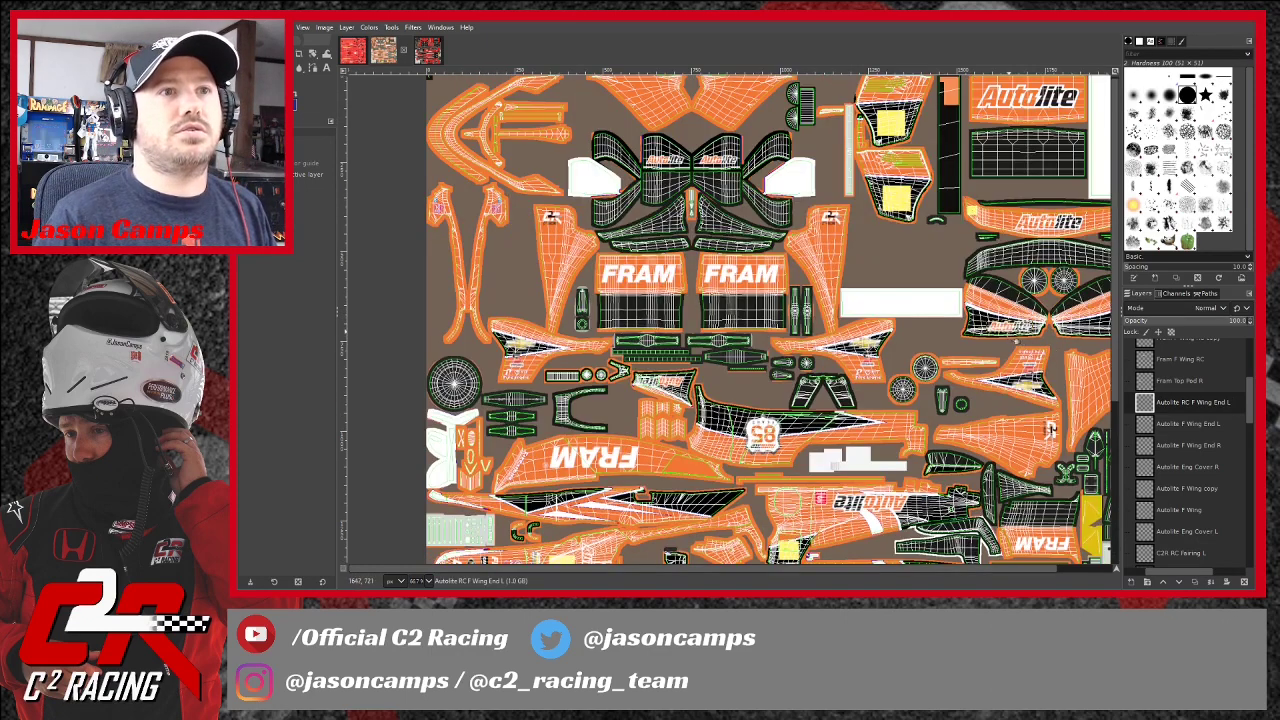
left_click_drag(1016, 330, 998, 319)
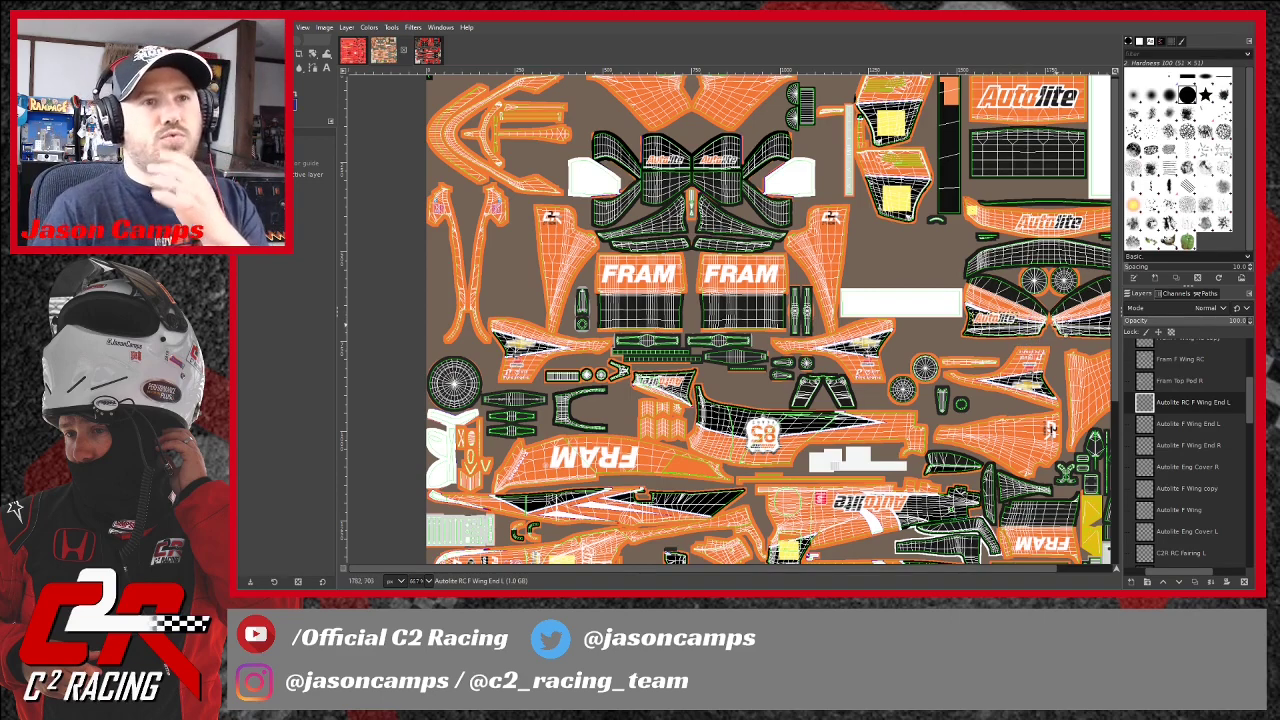
left_click_drag(1036, 569, 1062, 570)
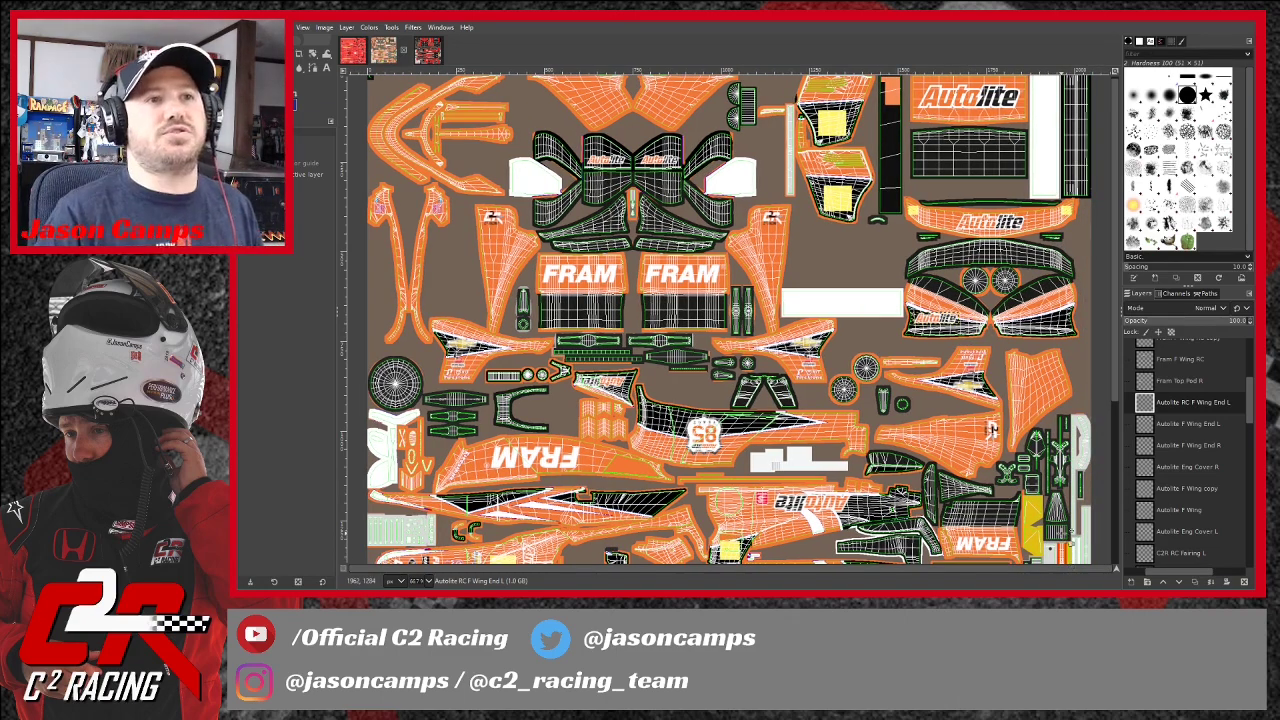
scroll(985, 350, "up", 2)
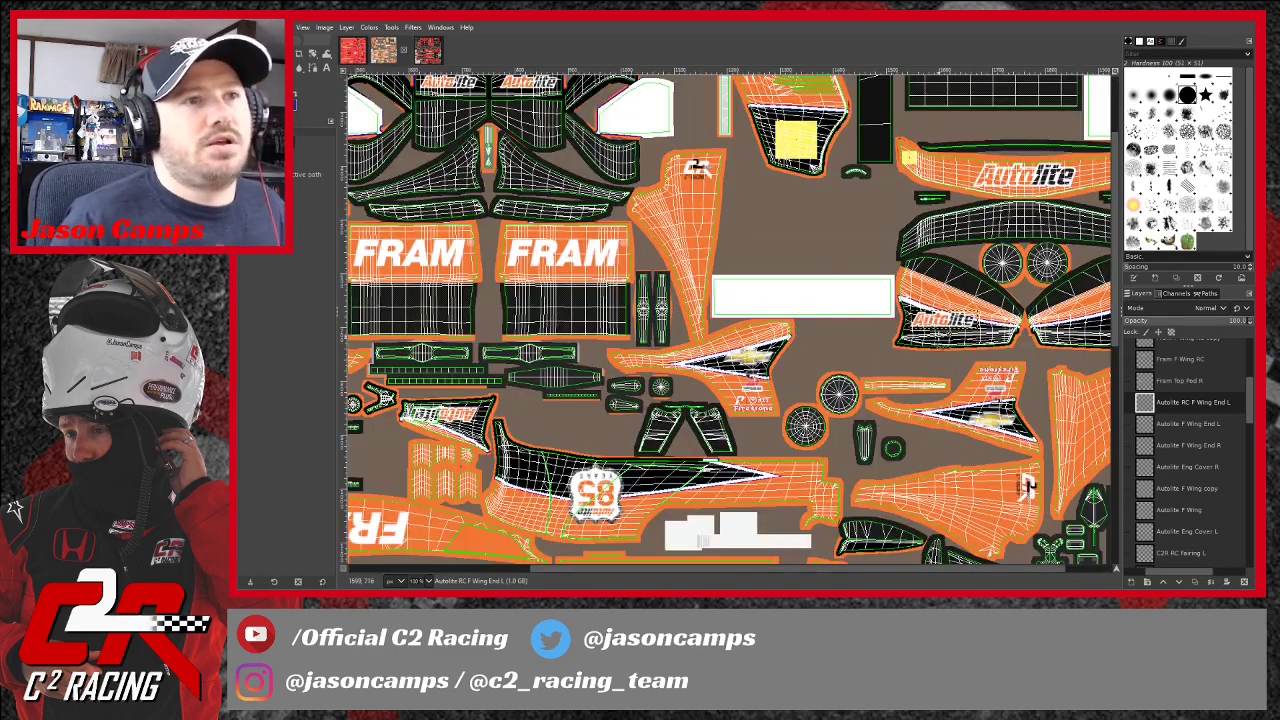
left_click_drag(950, 312, 931, 330)
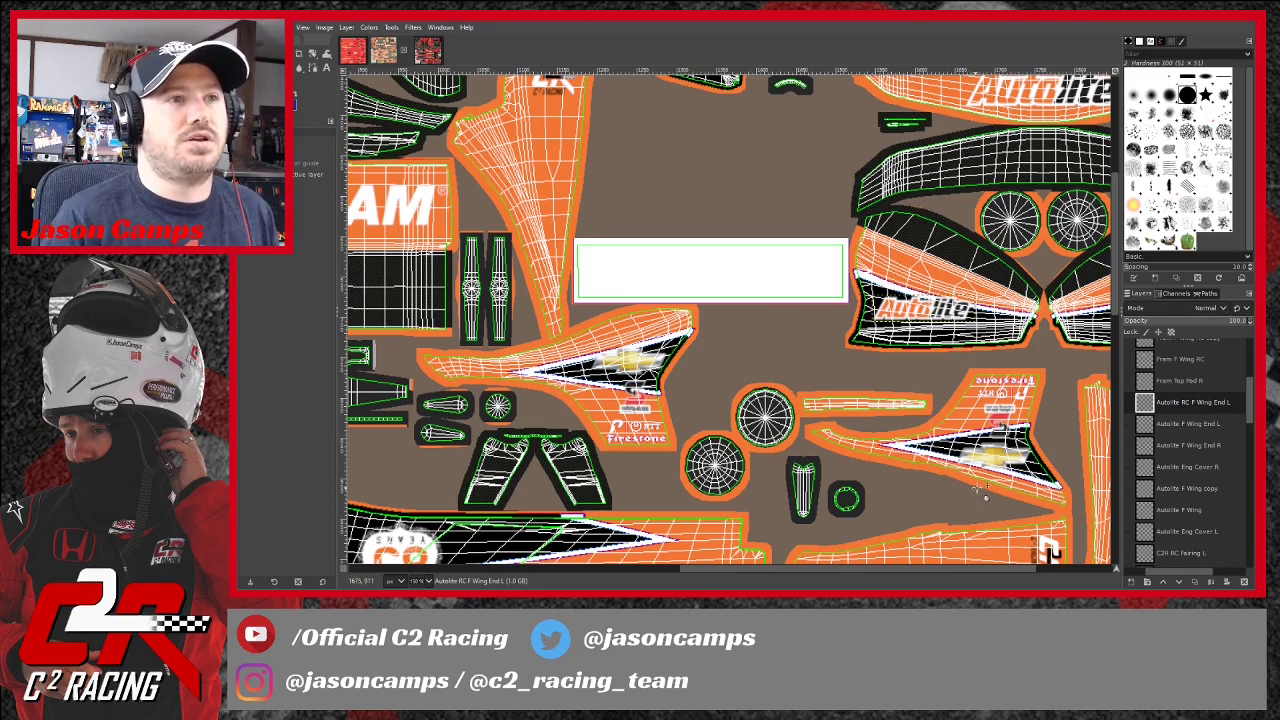
Duplicate the Autolite RC F Wing End L layer and rename the copy Autolite RC F Wing End R.
scroll(994, 568, "right", 3)
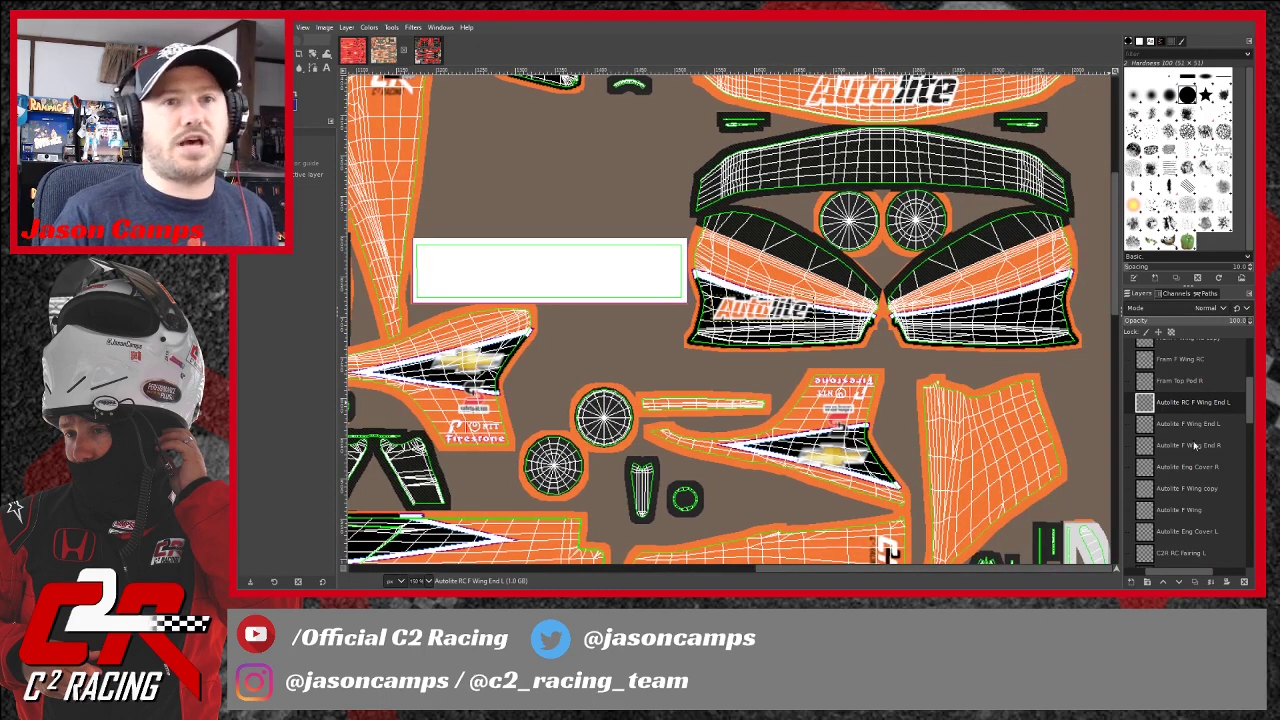
double_click(1199, 404)
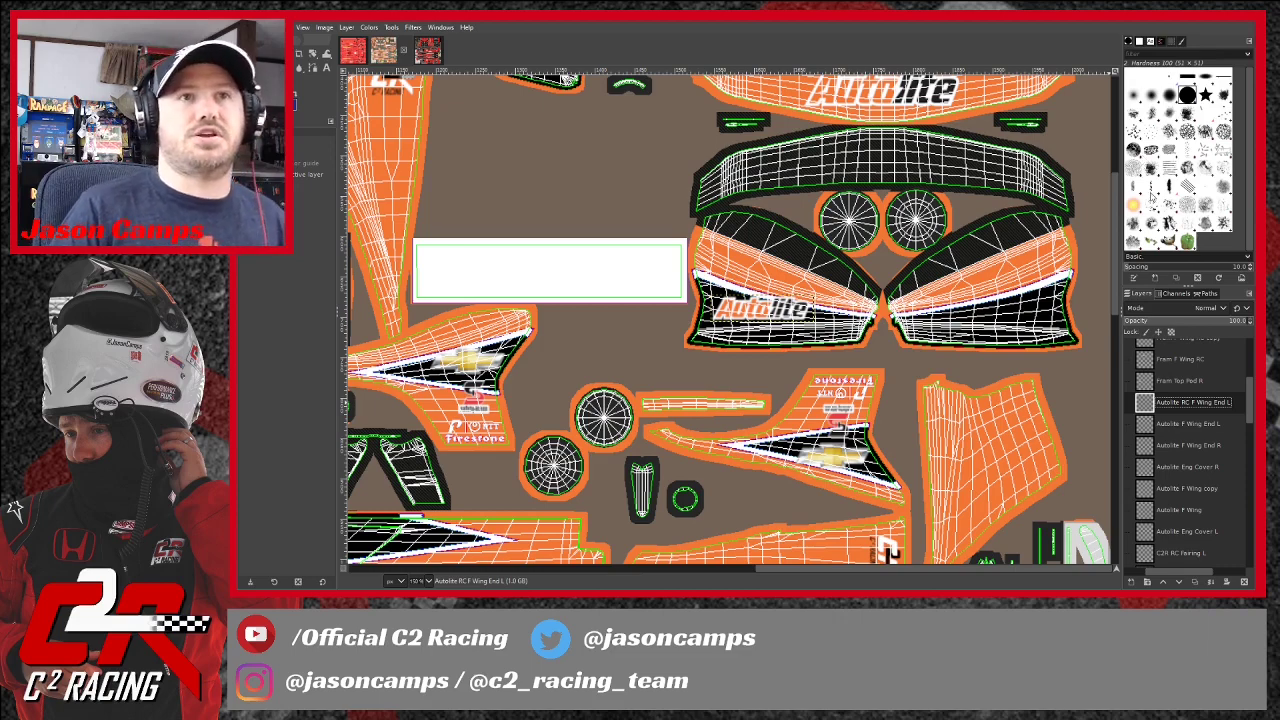
key("shift+ctrl+d")
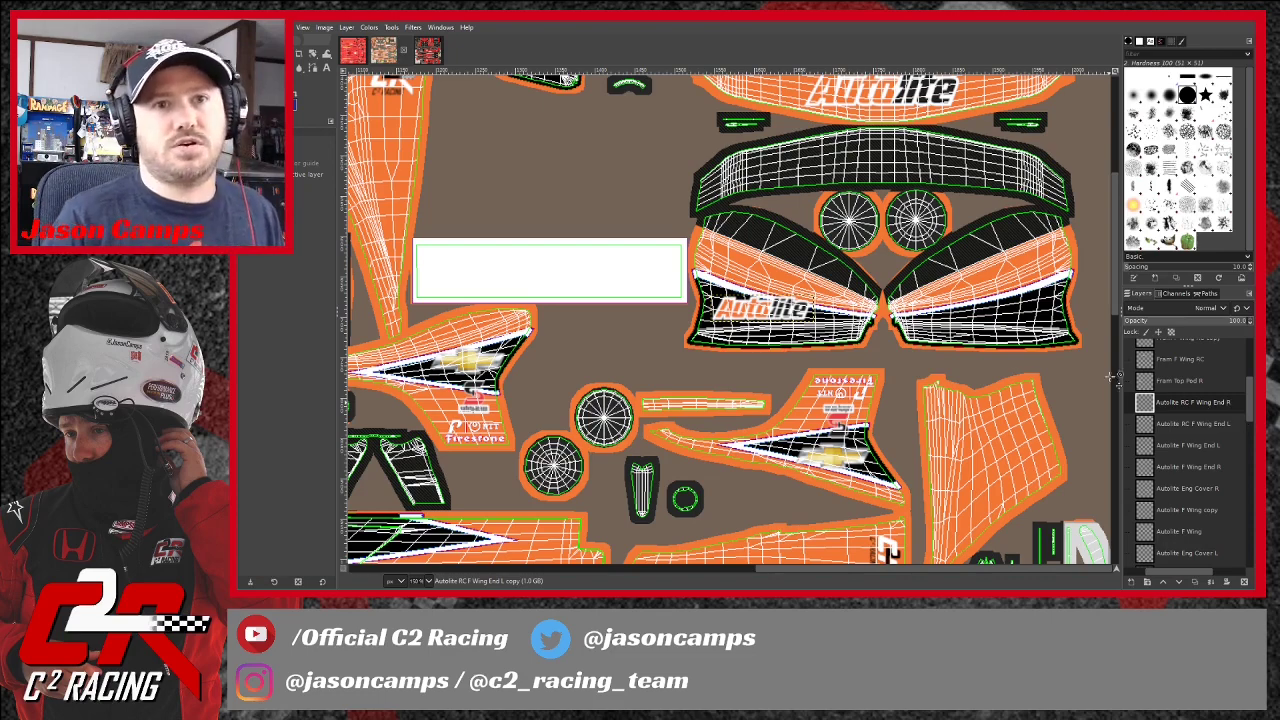
key("Return")
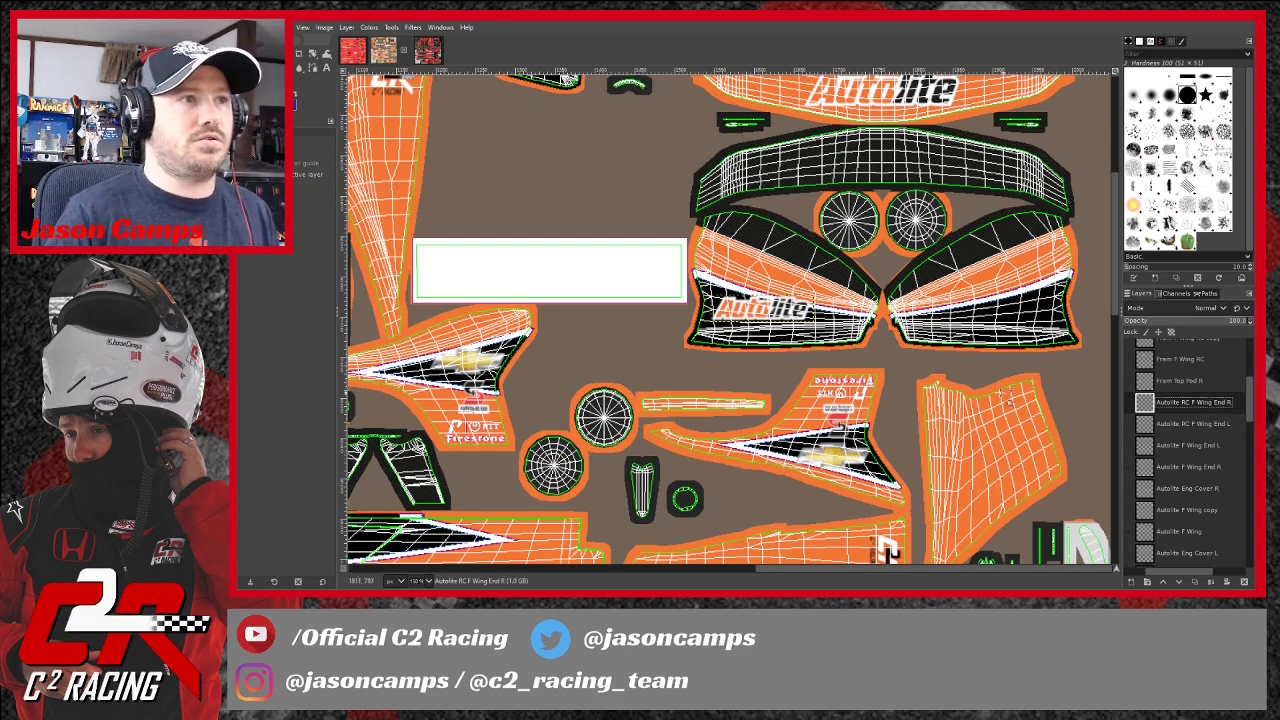
Move the Autolite RC F Wing End R logo straight across to the outer black area of the right mirrored panel, level with the original.
left_click(760, 307)
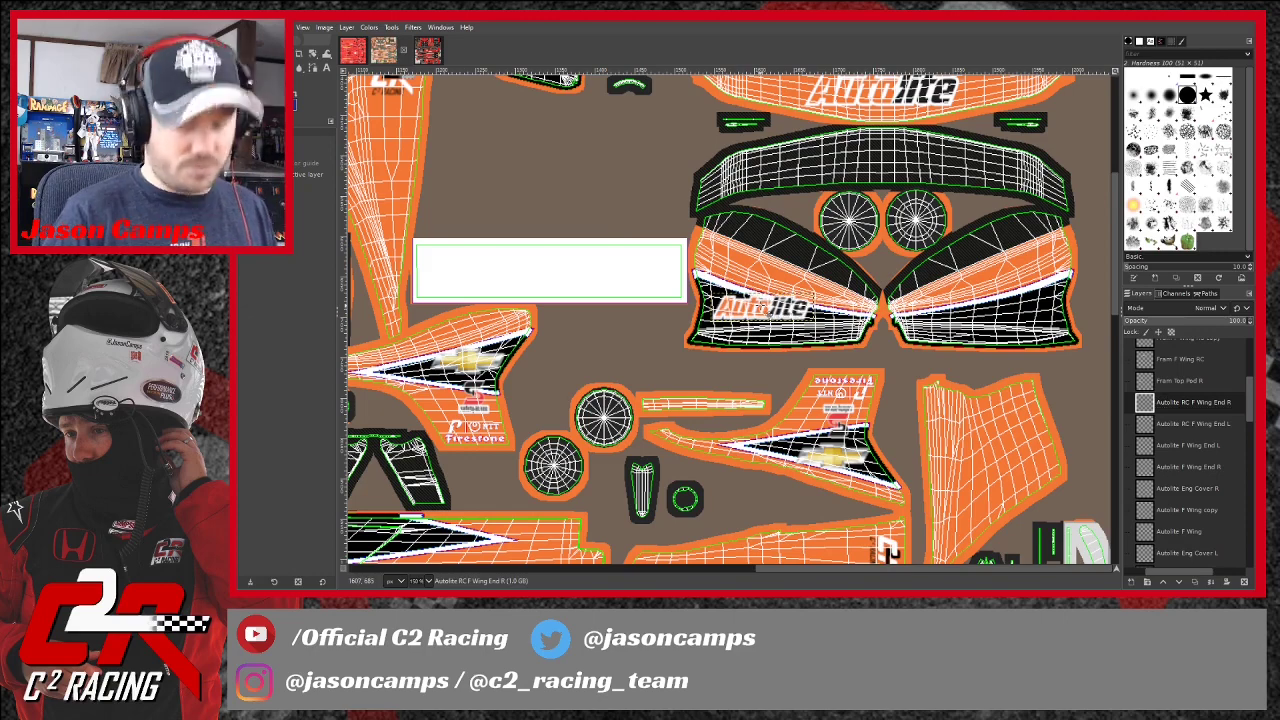
key("ctrl+z")
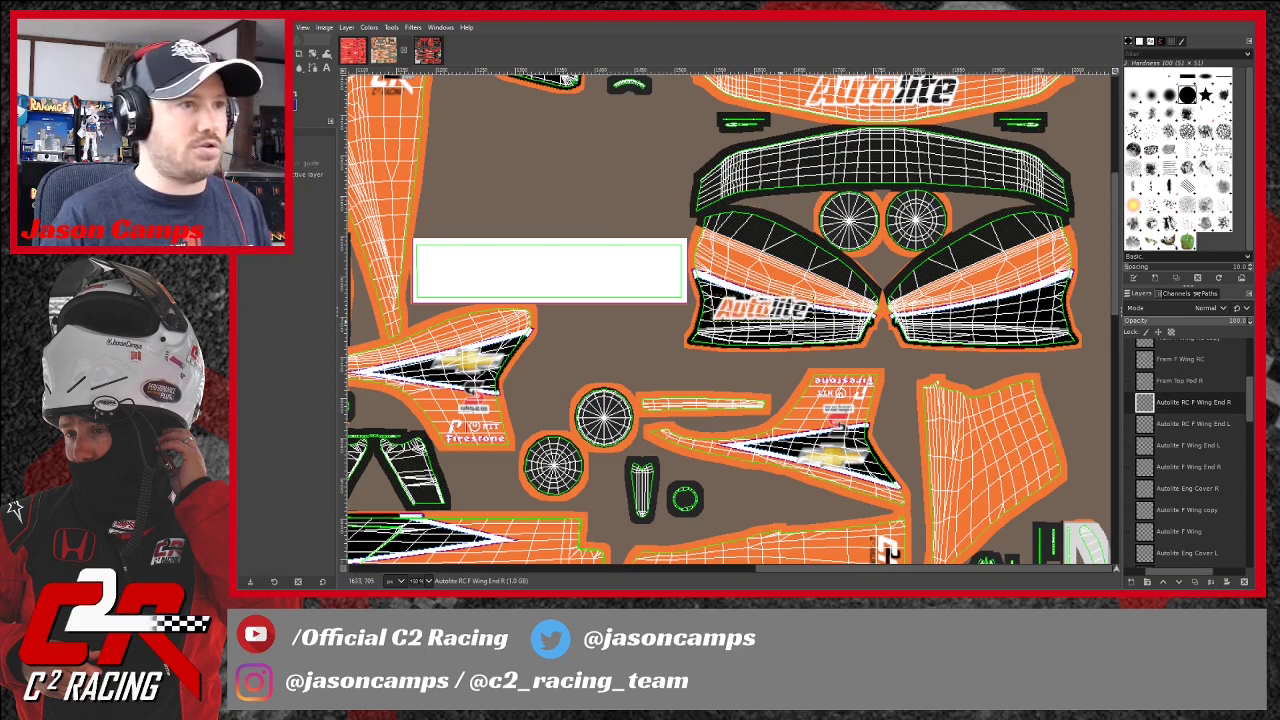
key("Right")
key("Right")
key("Right")
key("Right")
key("Right")
key("Right")
key("Right")
key("Right")
key("Right")
key("Right")
key("Right")
key("Right")
key("Right")
key("Right")
key("Right")
key("Right")
key("Right")
key("Right")
key("Right")
key("Right")
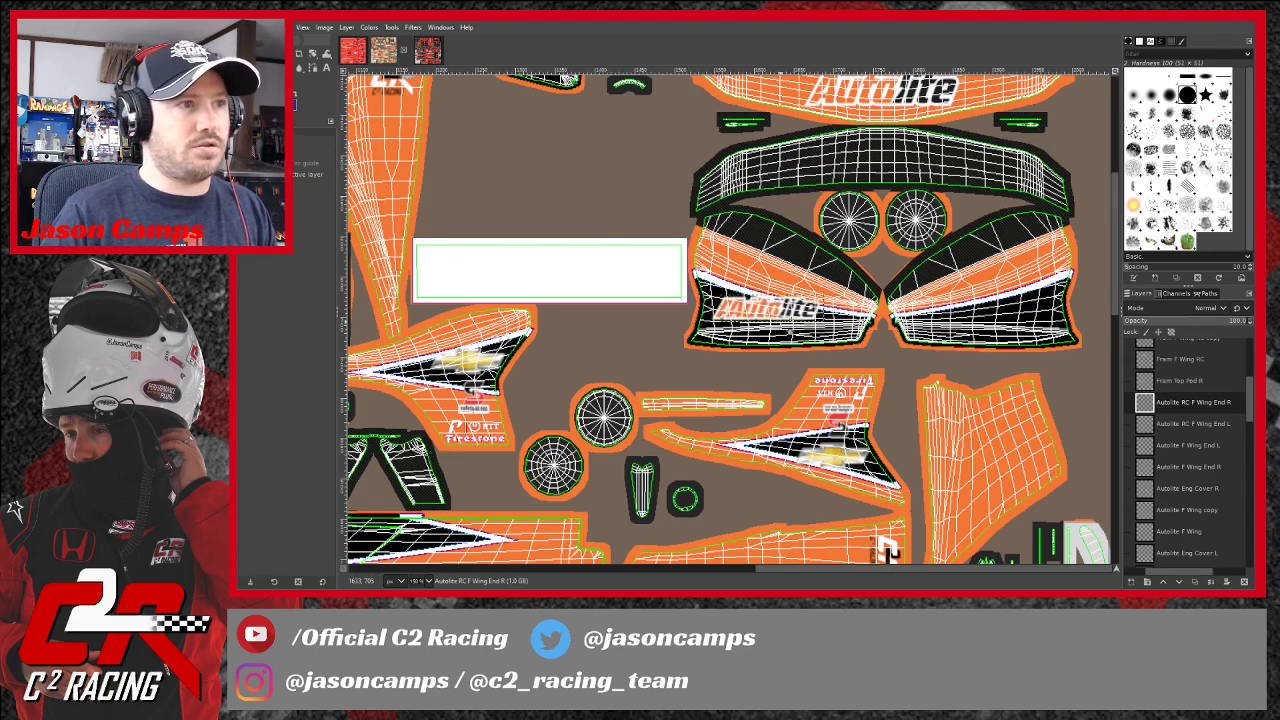
key("Right")
key("Right")
key("Right")
key("Right")
key("Right")
key("Right")
key("Right")
key("Right")
key("Right")
key("Right")
key("Right")
key("Right")
key("Right")
key("Right")
key("Right")
key("Right")
key("Right")
key("Right")
key("Right")
key("Right")
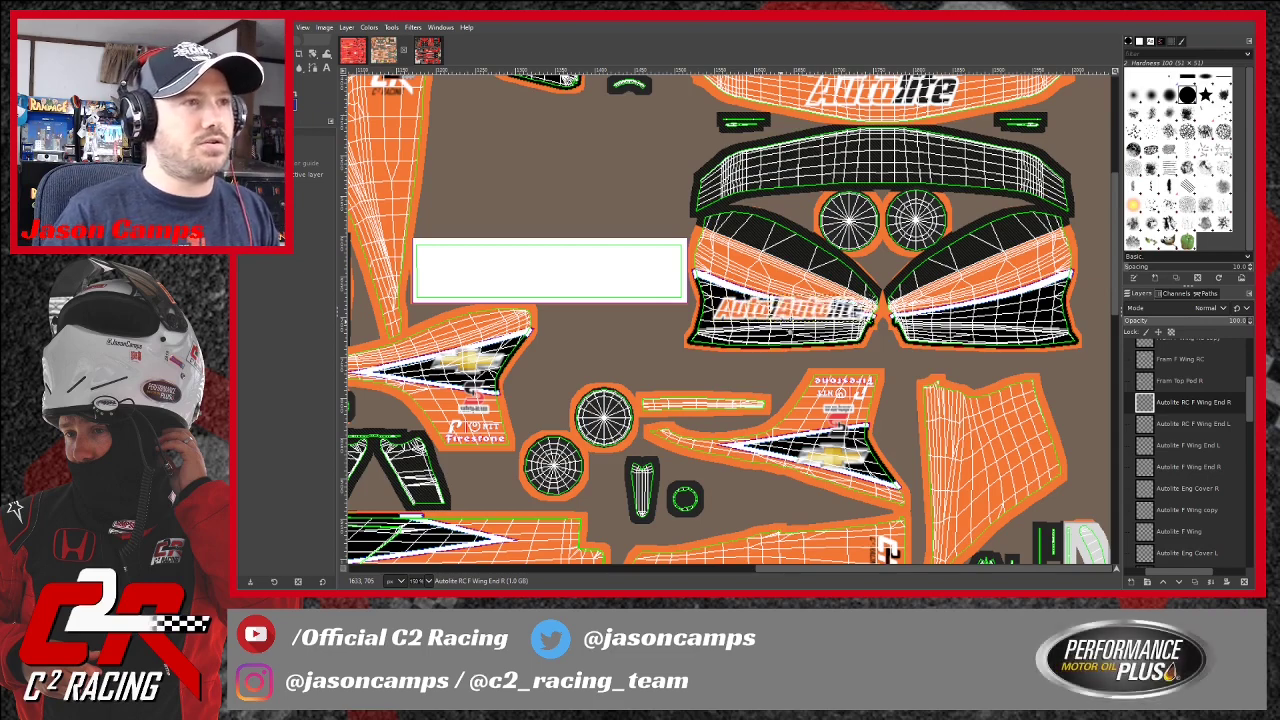
key("Right")
key("Right")
key("Right")
key("Right")
key("Right")
key("Right")
key("Right")
key("Right")
key("Right")
key("Right")
key("Right")
key("Right")
key("Right")
key("Right")
key("Right")
key("Right")
key("Right")
key("Right")
key("Right")
key("Right")
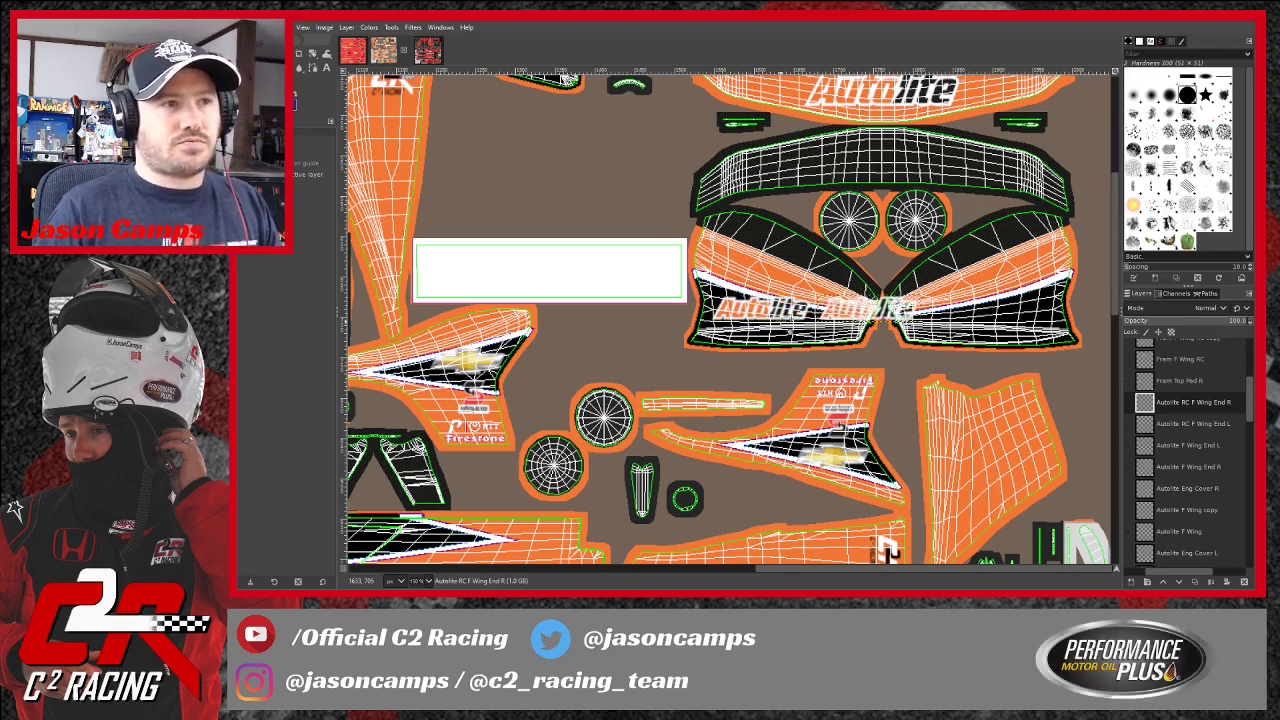
key("Right")
key("Right")
key("Right")
key("Right")
key("Right")
key("Right")
key("Right")
key("Right")
key("Right")
key("Right")
key("Right")
key("Right")
key("Right")
key("Right")
key("Right")
key("Right")
key("Right")
key("Right")
key("Right")
key("Right")
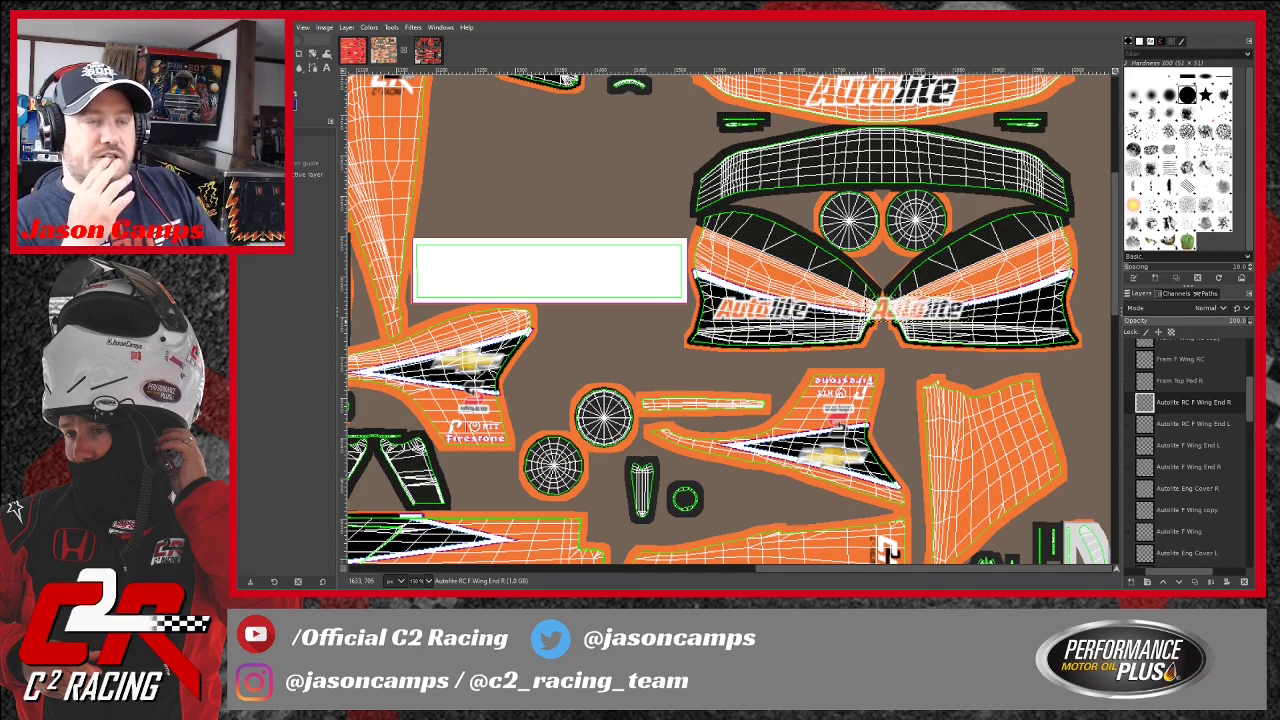
key("Right")
key("Right")
key("Right")
key("Right")
key("Right")
key("Right")
key("Right")
key("Right")
key("Right")
key("Right")
key("Right")
key("Right")
key("Right")
key("Right")
key("Right")
key("Right")
key("Right")
key("Right")
key("Right")
key("Right")
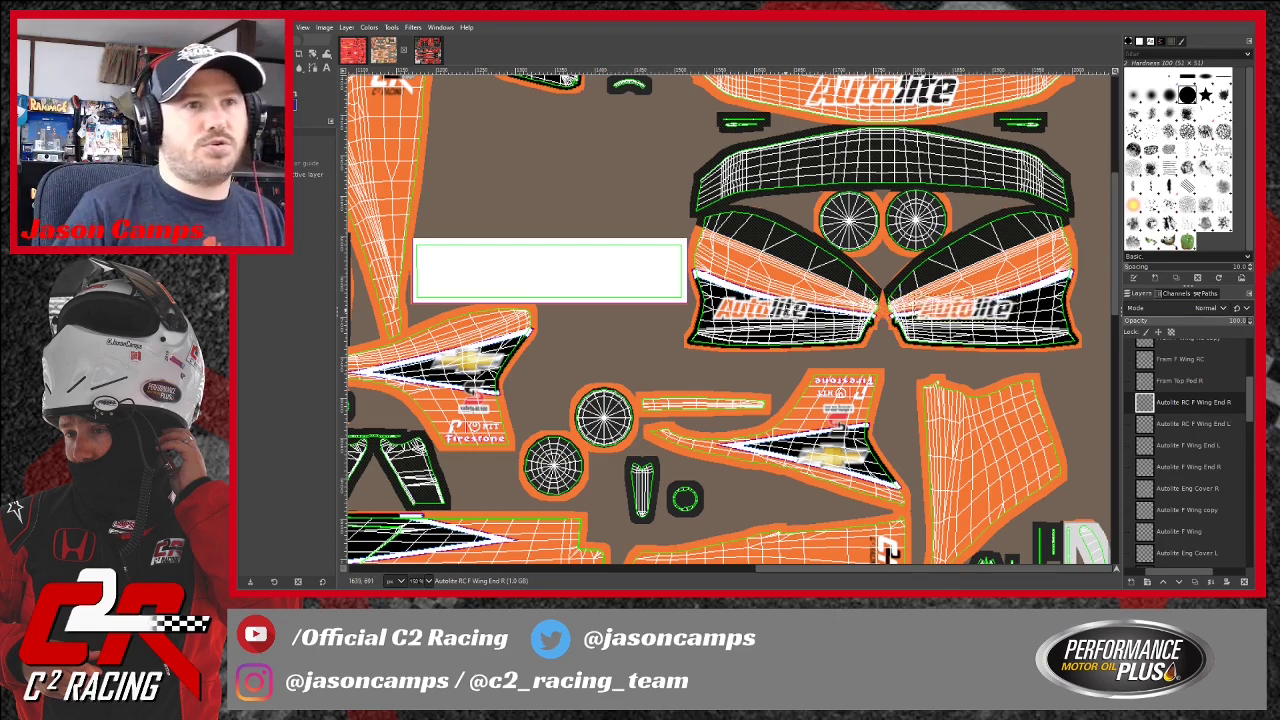
key("Right")
key("Right")
key("Right")
key("Right")
key("Right")
key("Right")
key("Right")
key("Right")
key("Right")
key("Right")
key("Right")
key("Right")
key("Right")
key("Right")
key("Right")
key("Right")
key("Right")
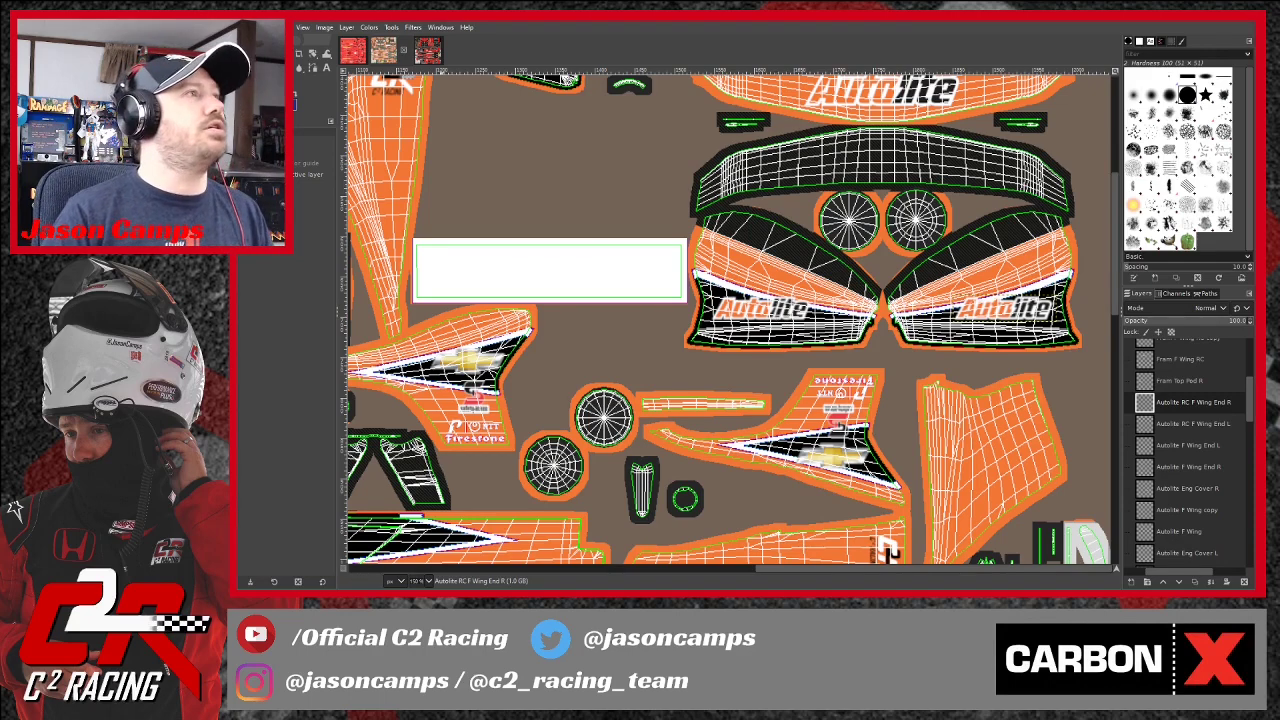
Save the Autolite 85th IR18 livery file and look over the full car template.
key("ctrl+s")
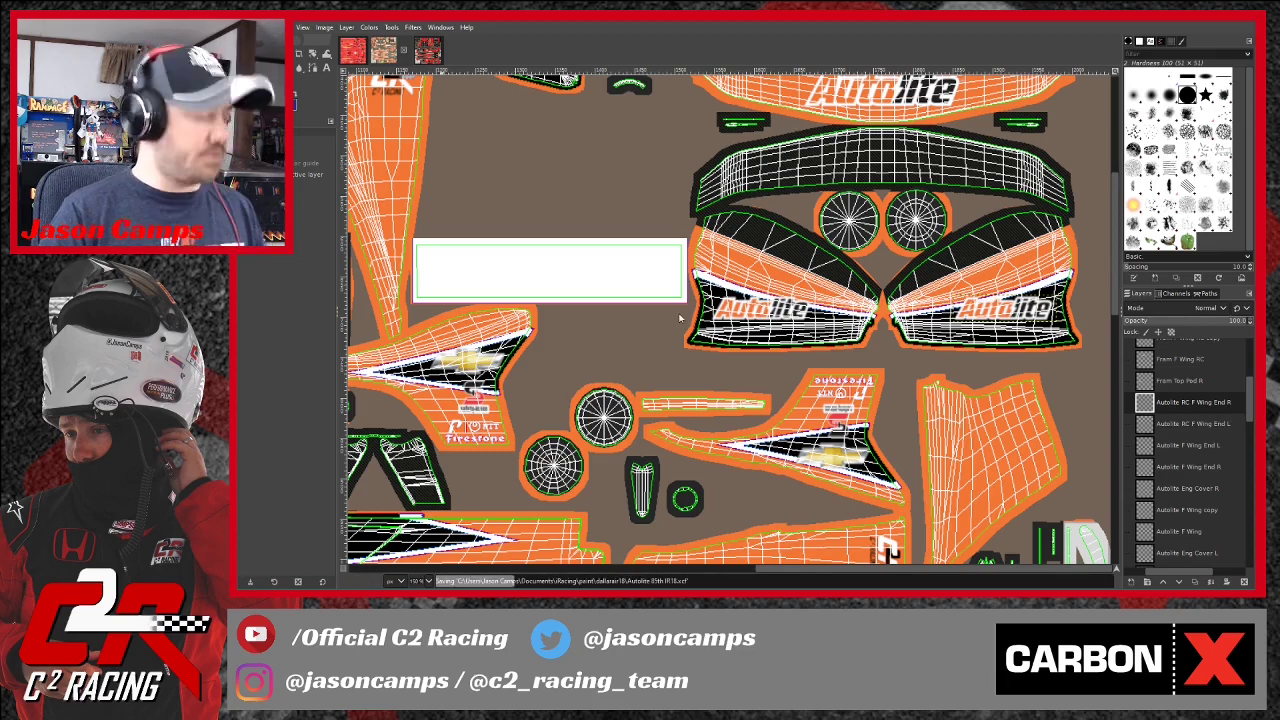
scroll(757, 376, "down", 2)
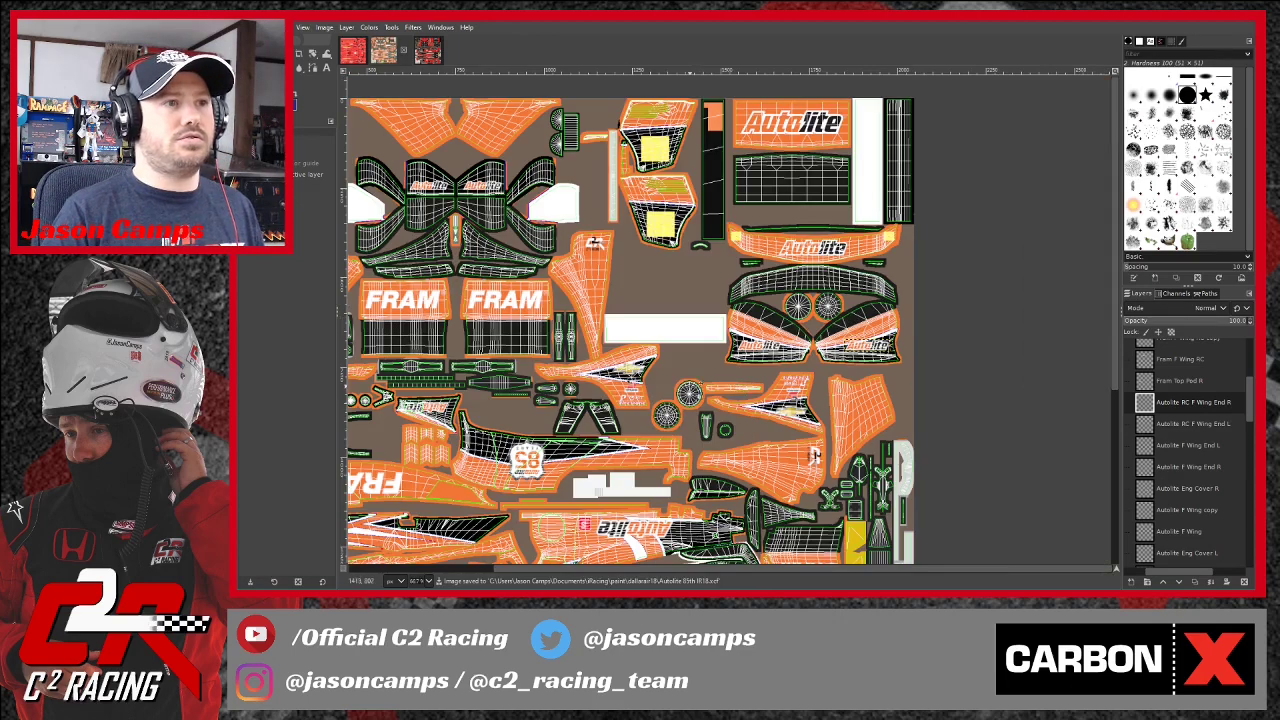
left_click_drag(848, 569, 692, 567)
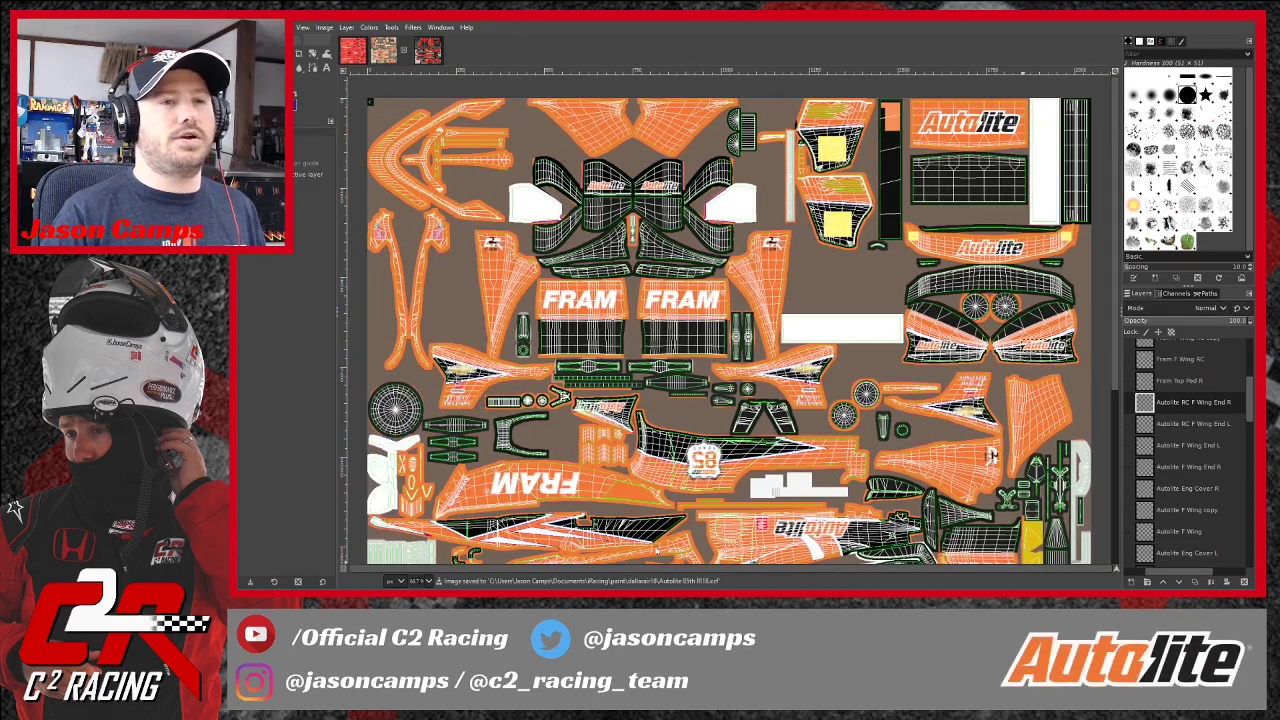
scroll(729, 316, "down", 3)
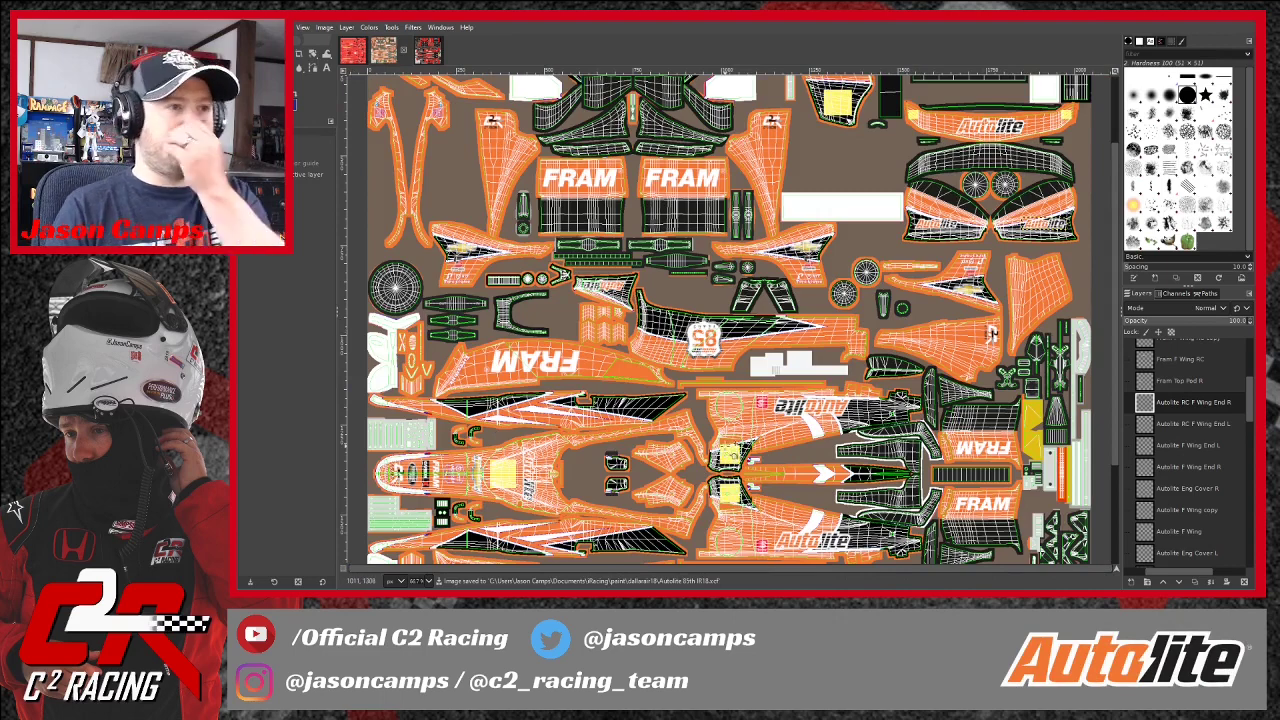
scroll(725, 452, "down", 3)
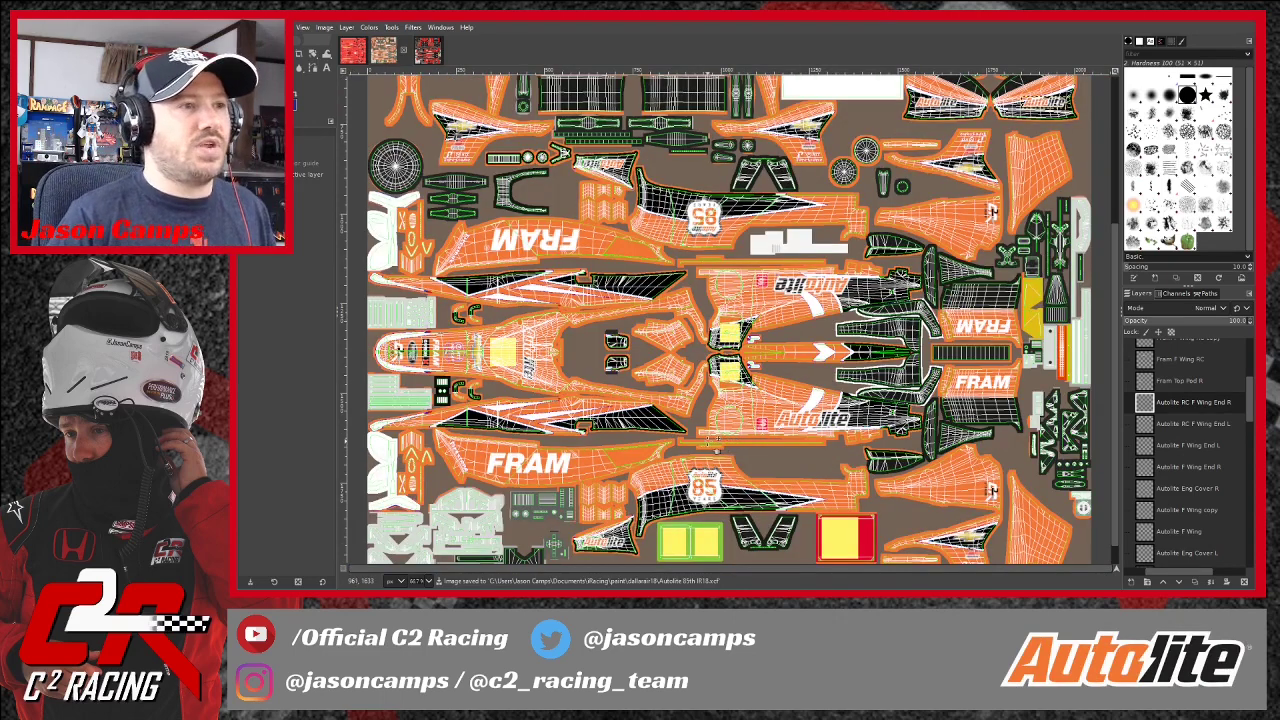
scroll(718, 452, "down", 1)
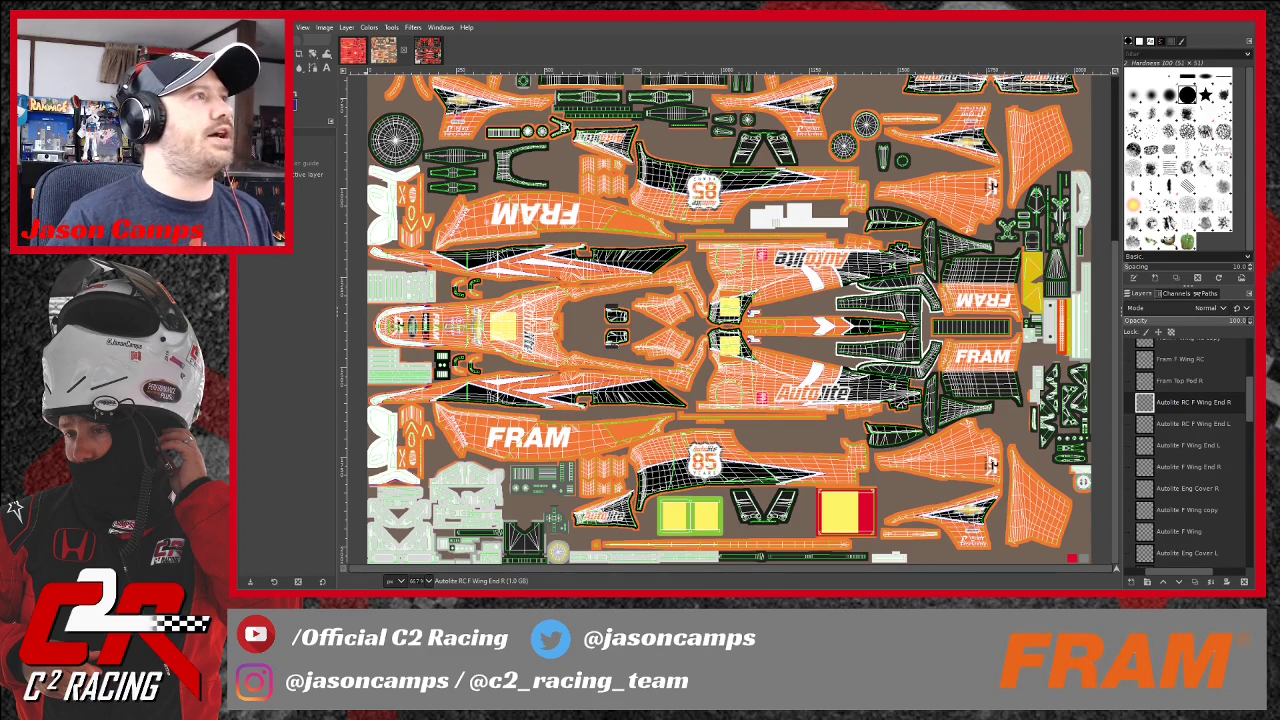
key("ctrl+s")
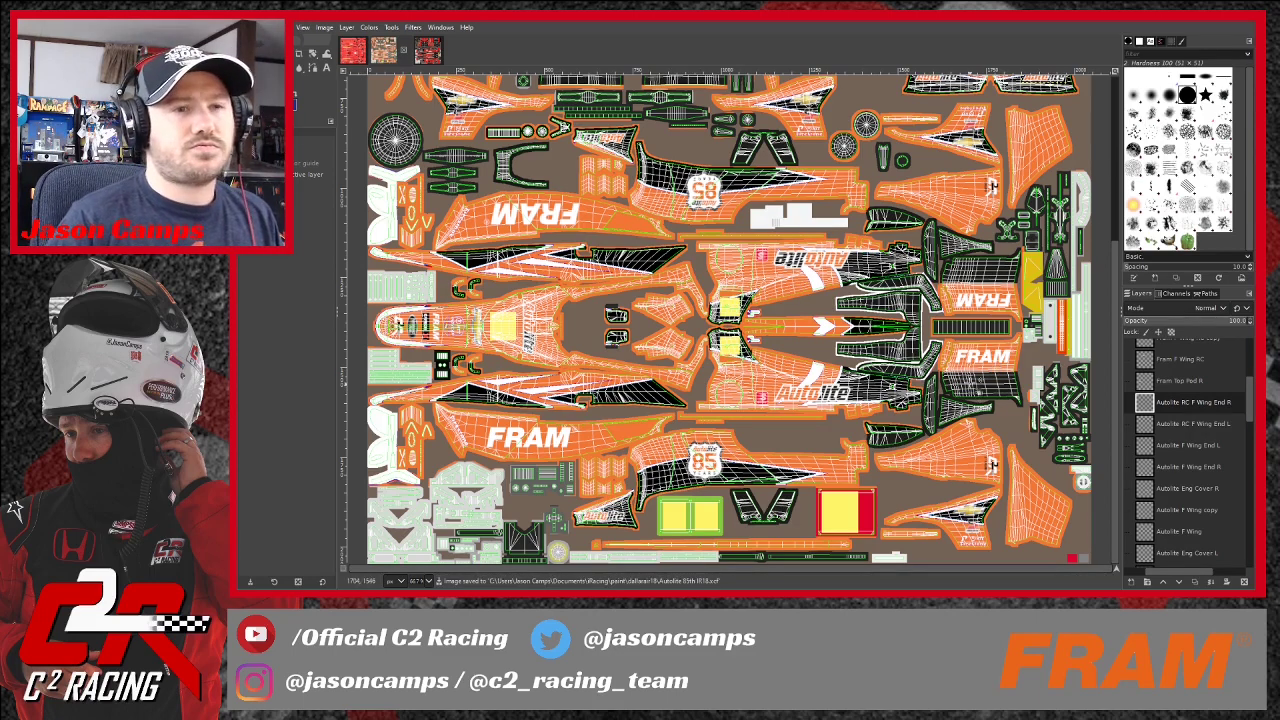
Examine the whole livery template and its layer list for body panels still lacking sponsor logos.
scroll(730, 320, "up", 4)
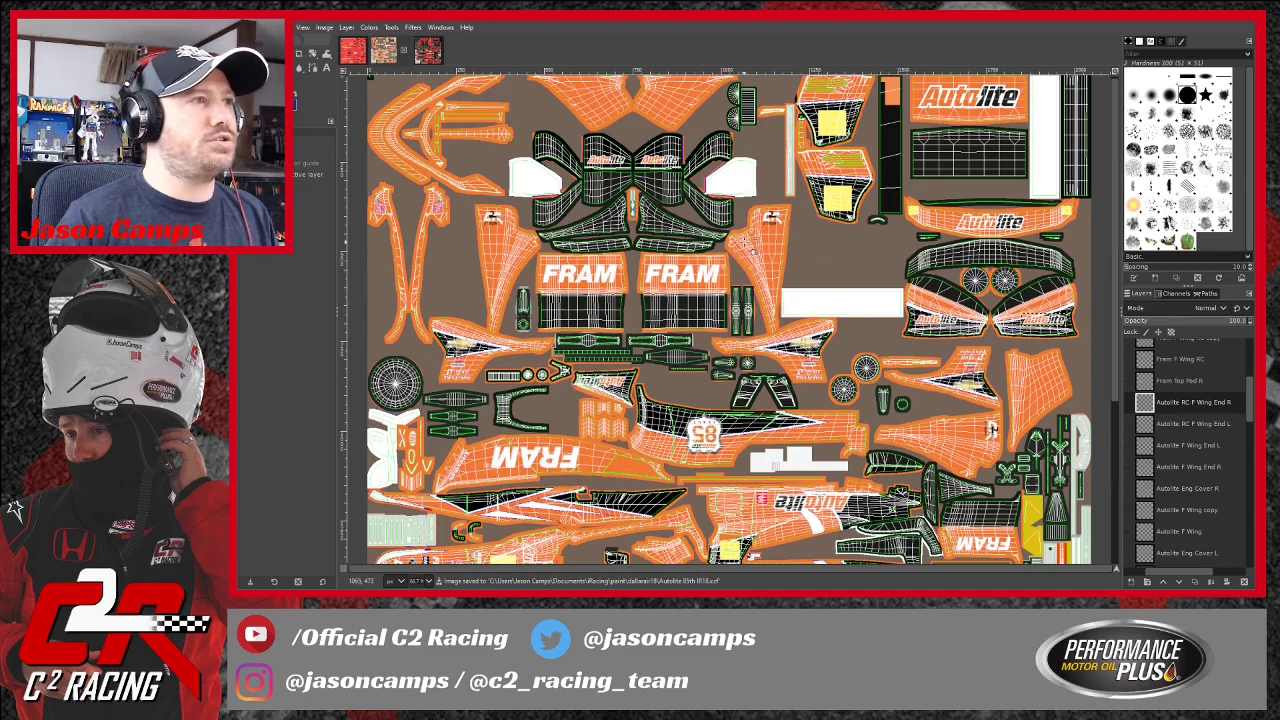
scroll(729, 319, "down", 2)
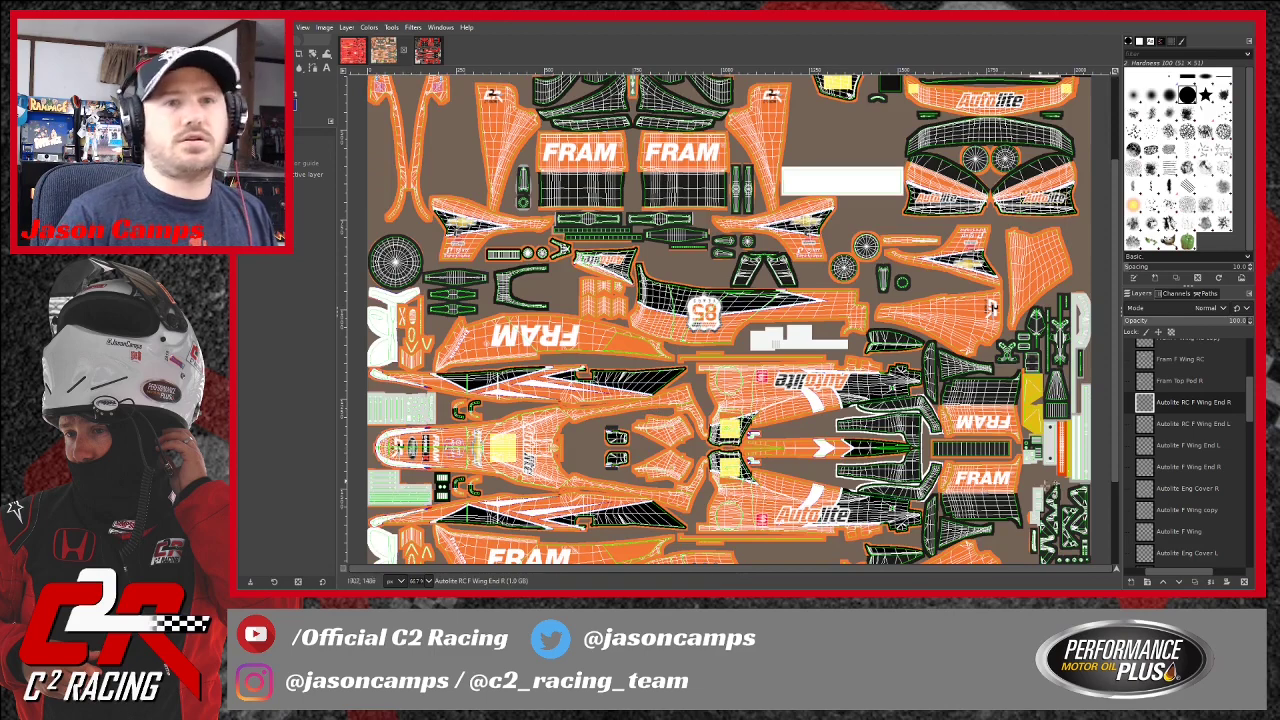
scroll(1192, 527, "down", 4)
scroll(1192, 527, "down", 2)
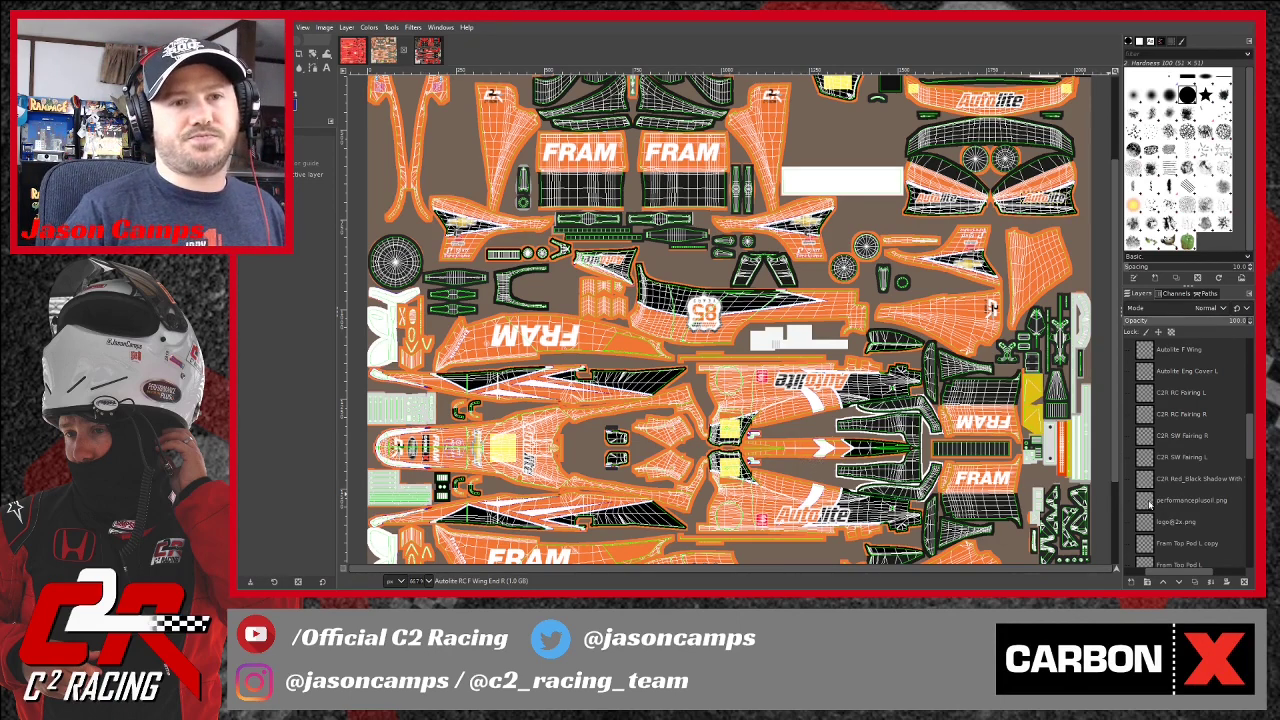
scroll(705, 452, "down", 3)
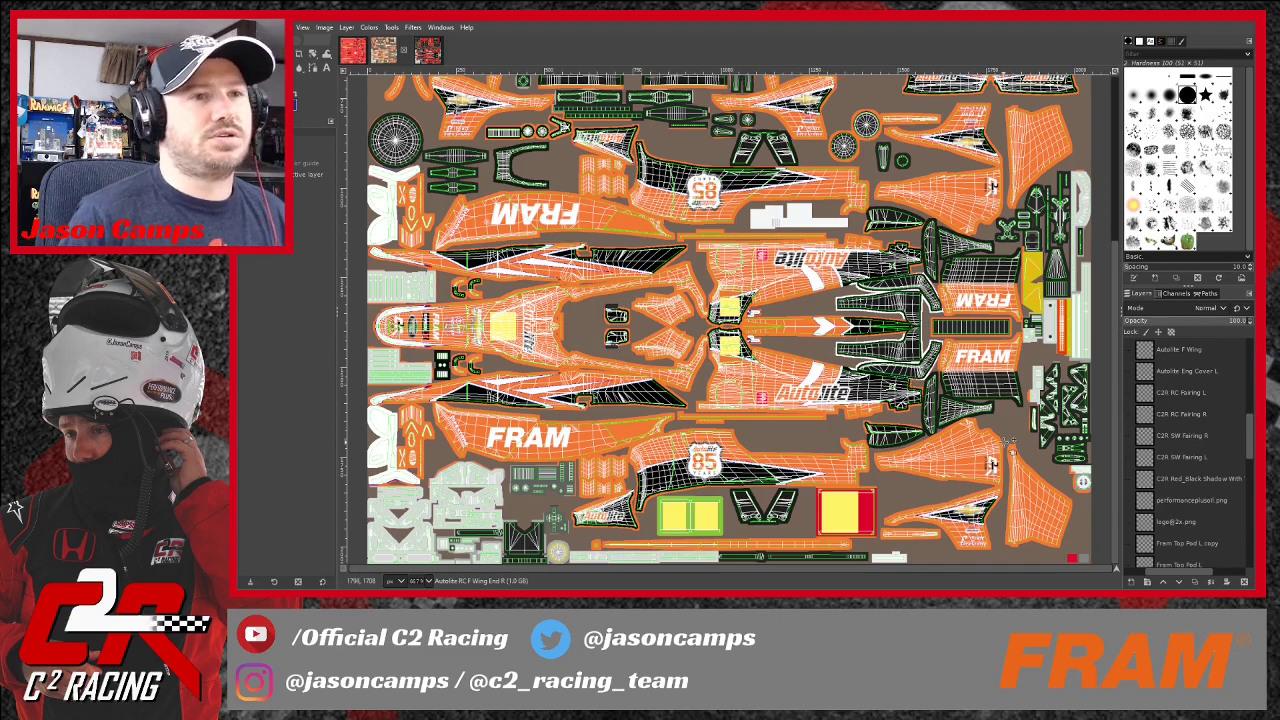
scroll(588, 302, "up", 4)
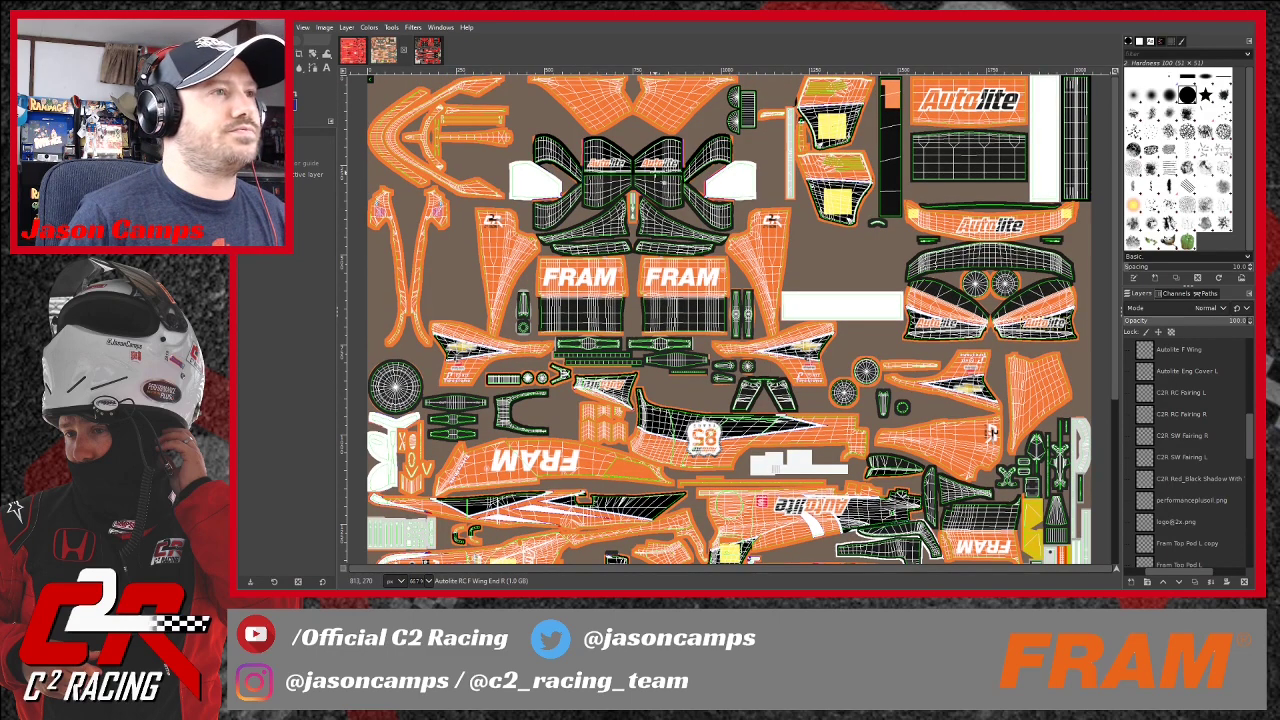
scroll(992, 432, "down", 4)
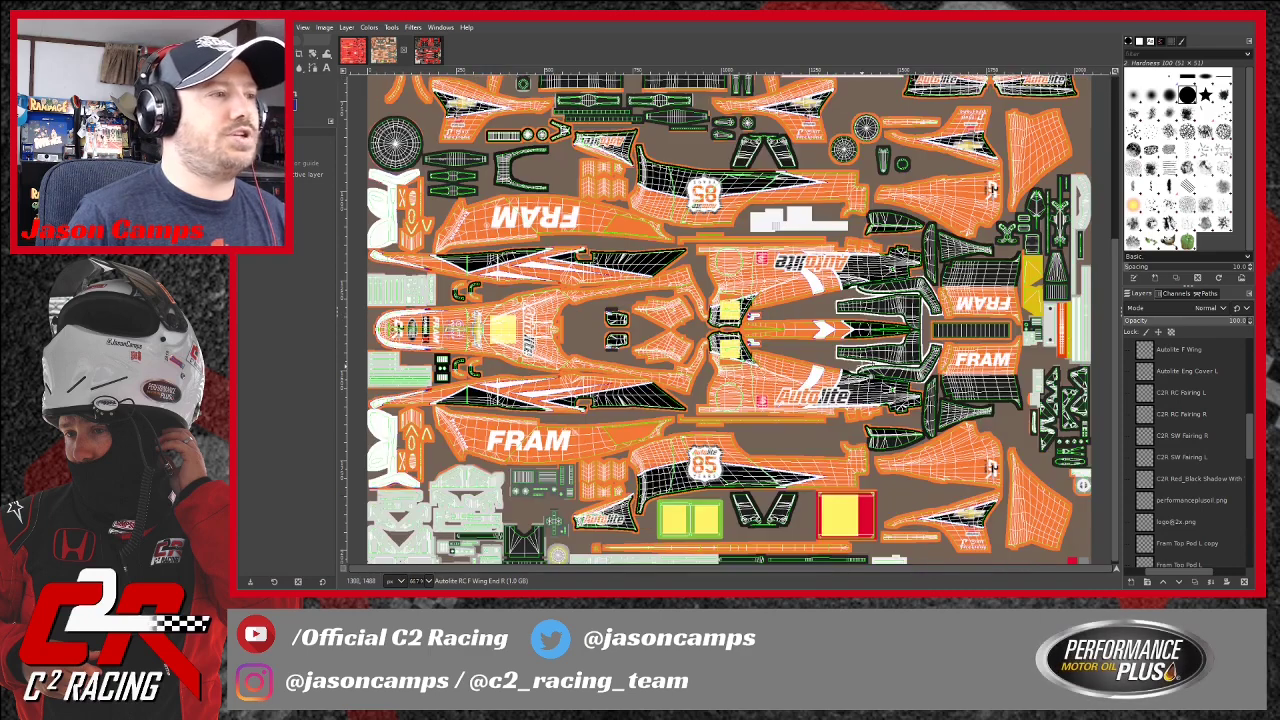
scroll(728, 318, "up", 2)
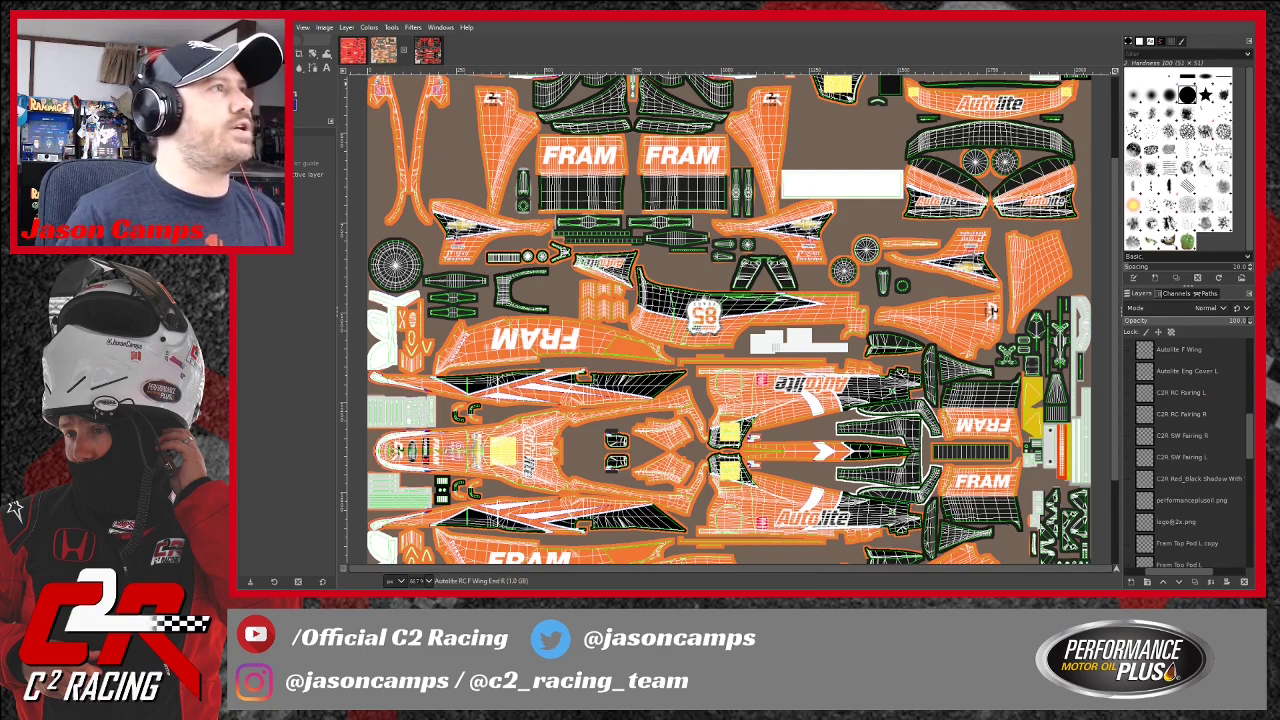
Save and export the livery with the Turn Off Before Exporting TGA layer group hidden.
key("ctrl+s")
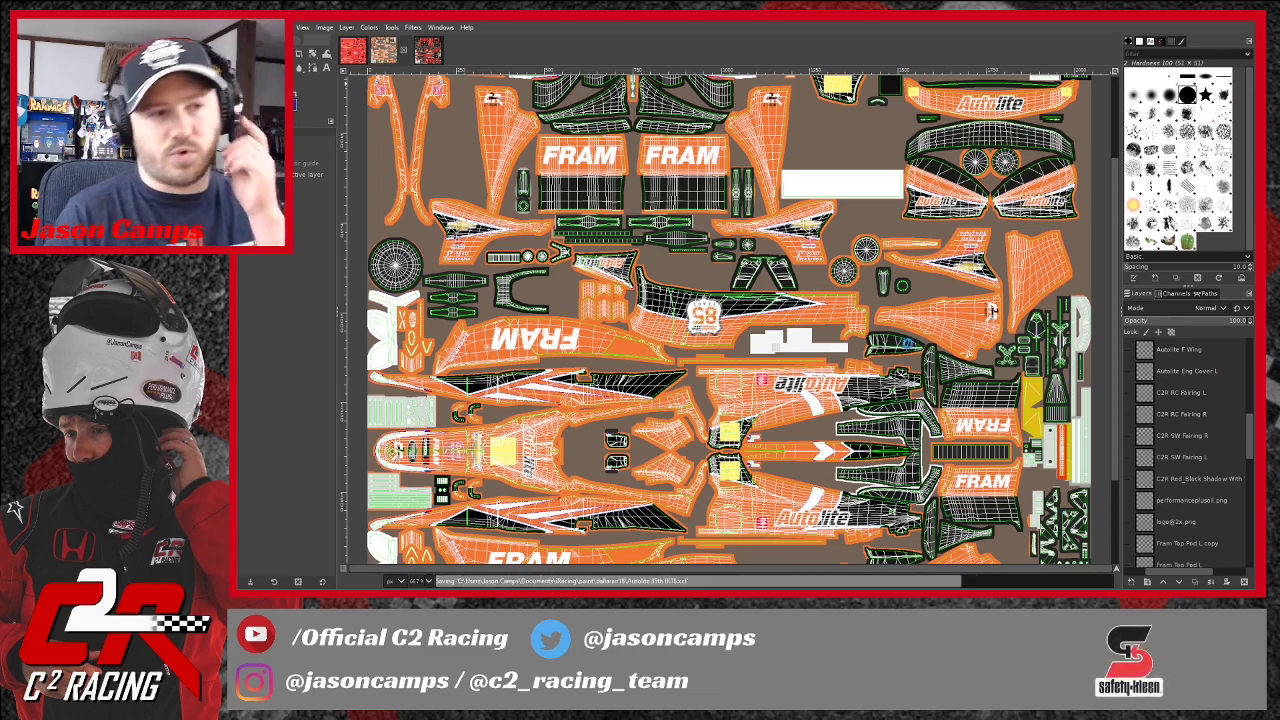
scroll(1190, 450, "up", 10)
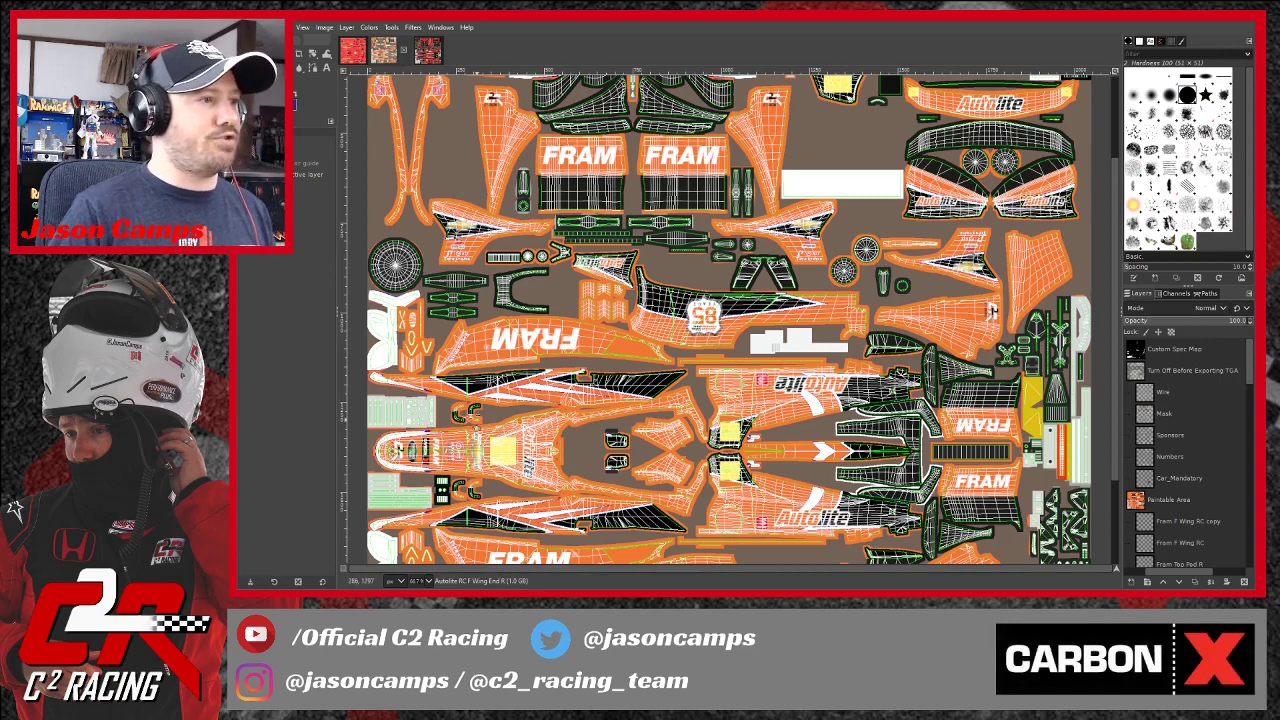
scroll(726, 393, "up", 3)
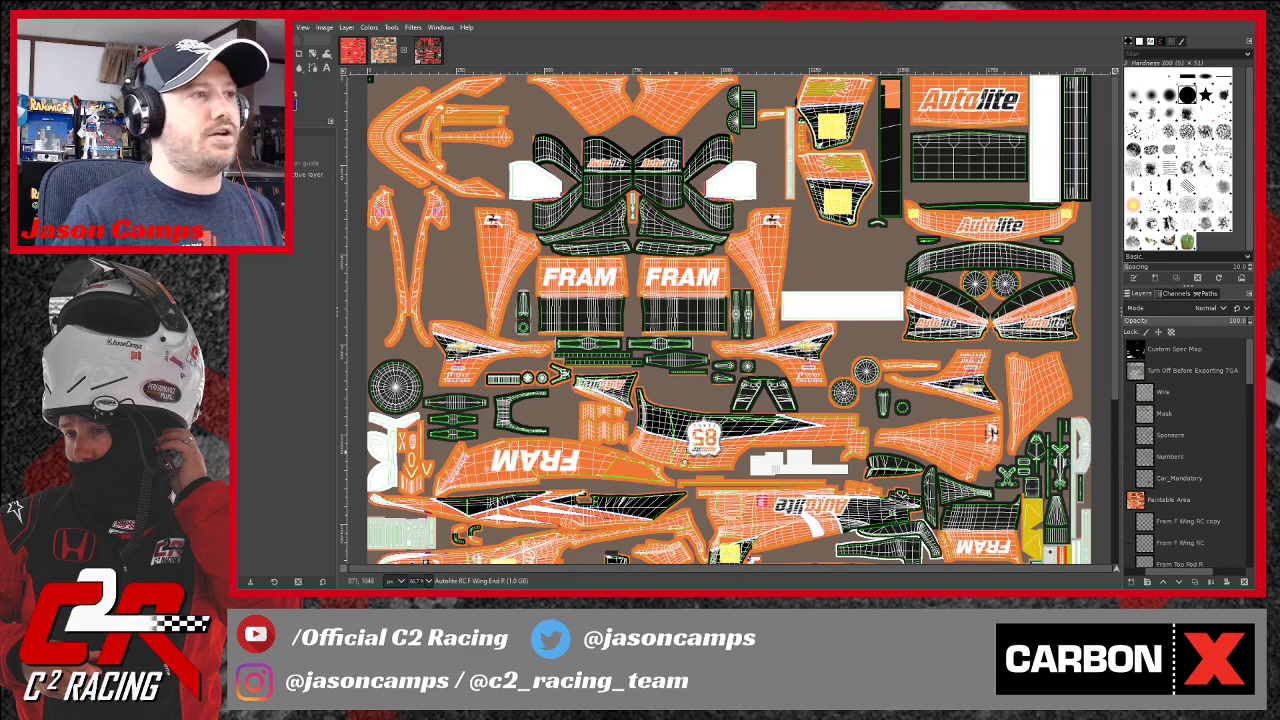
scroll(855, 426, "down", 3)
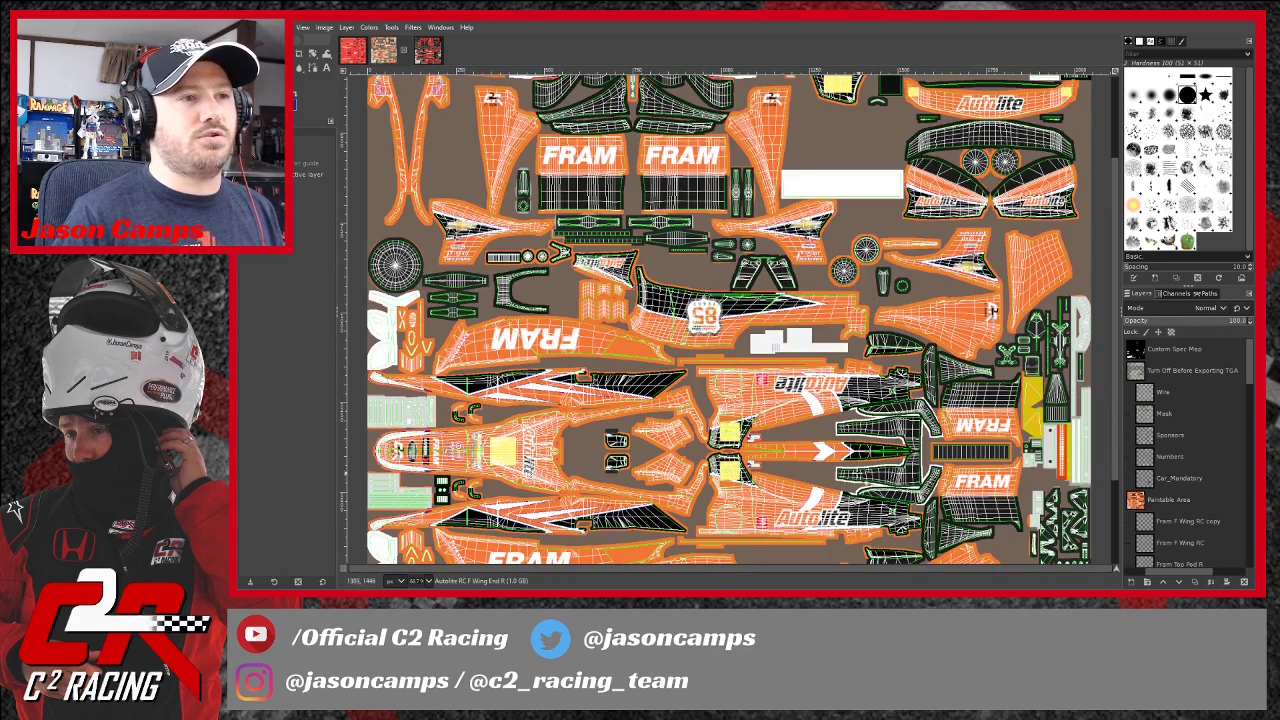
scroll(866, 456, "down", 3)
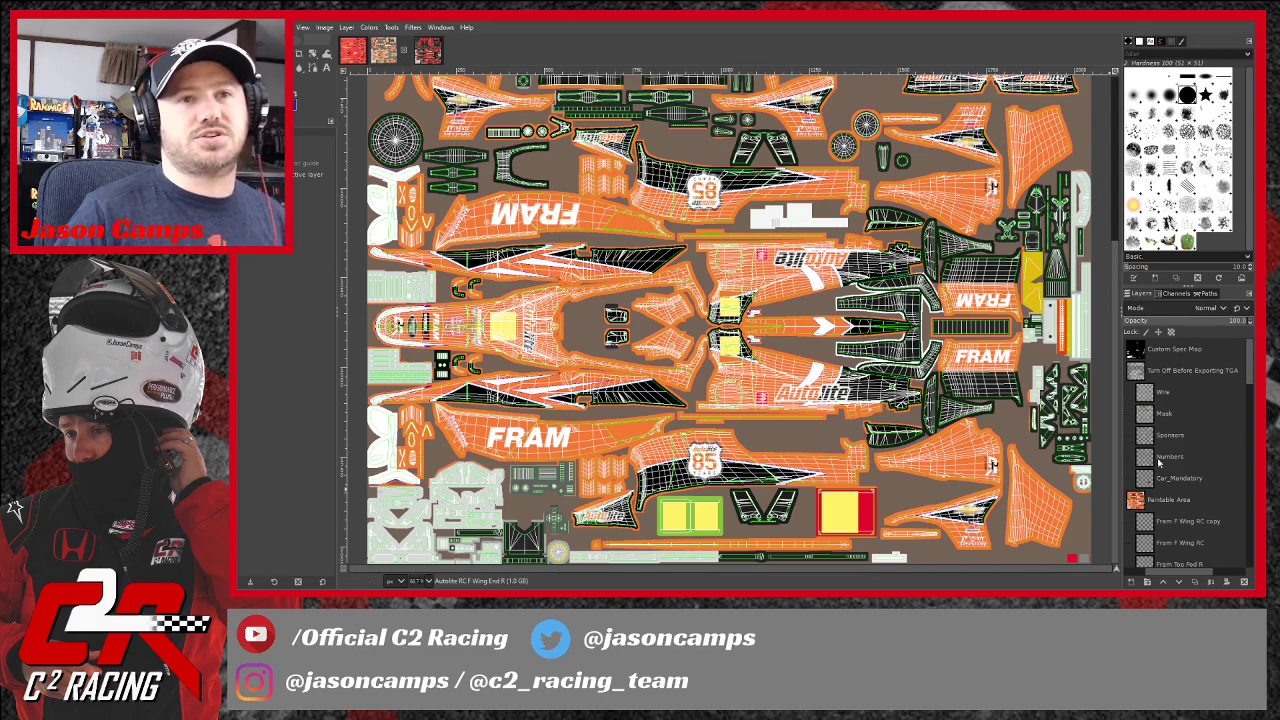
left_click_drag(1158, 574, 1133, 574)
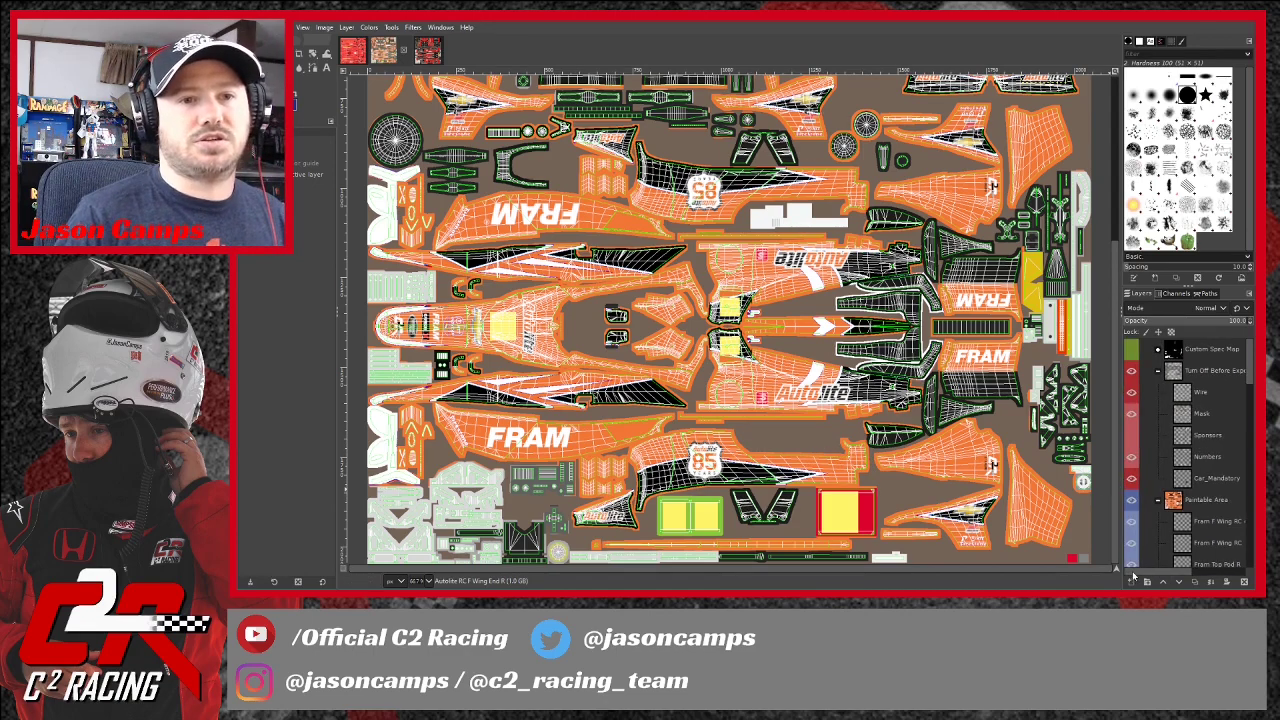
left_click(1131, 371)
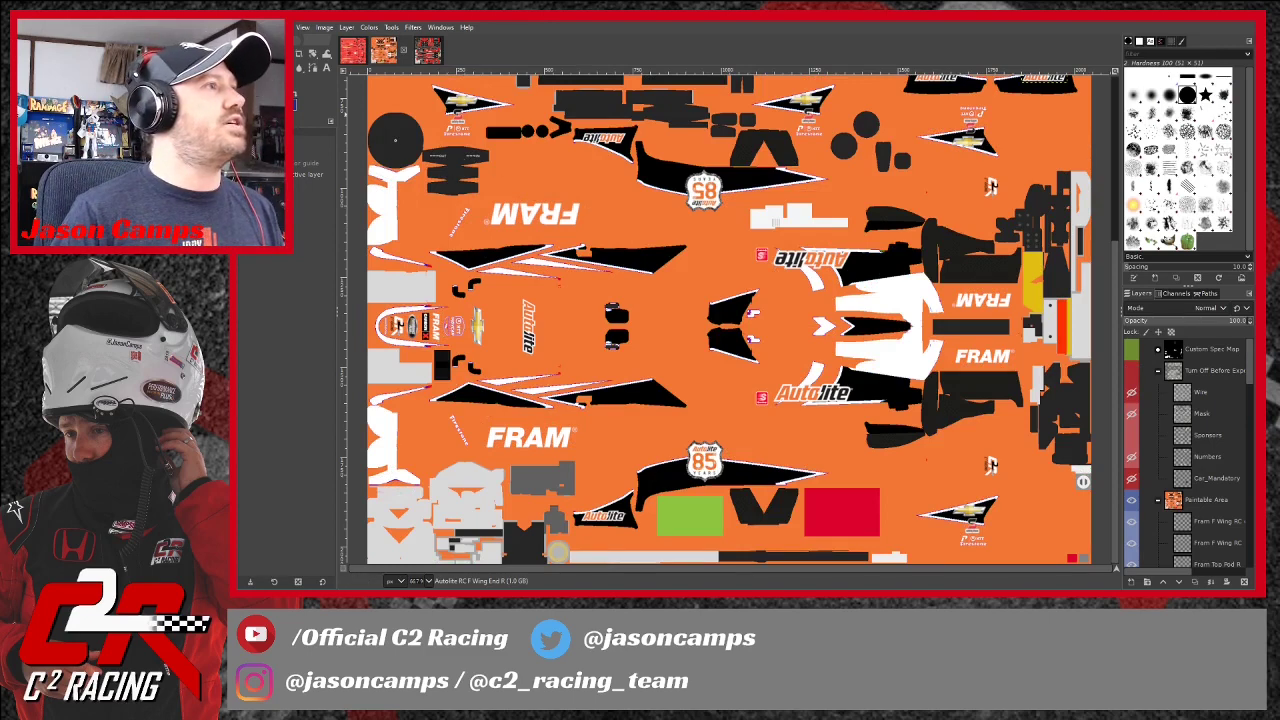
key("ctrl+s")
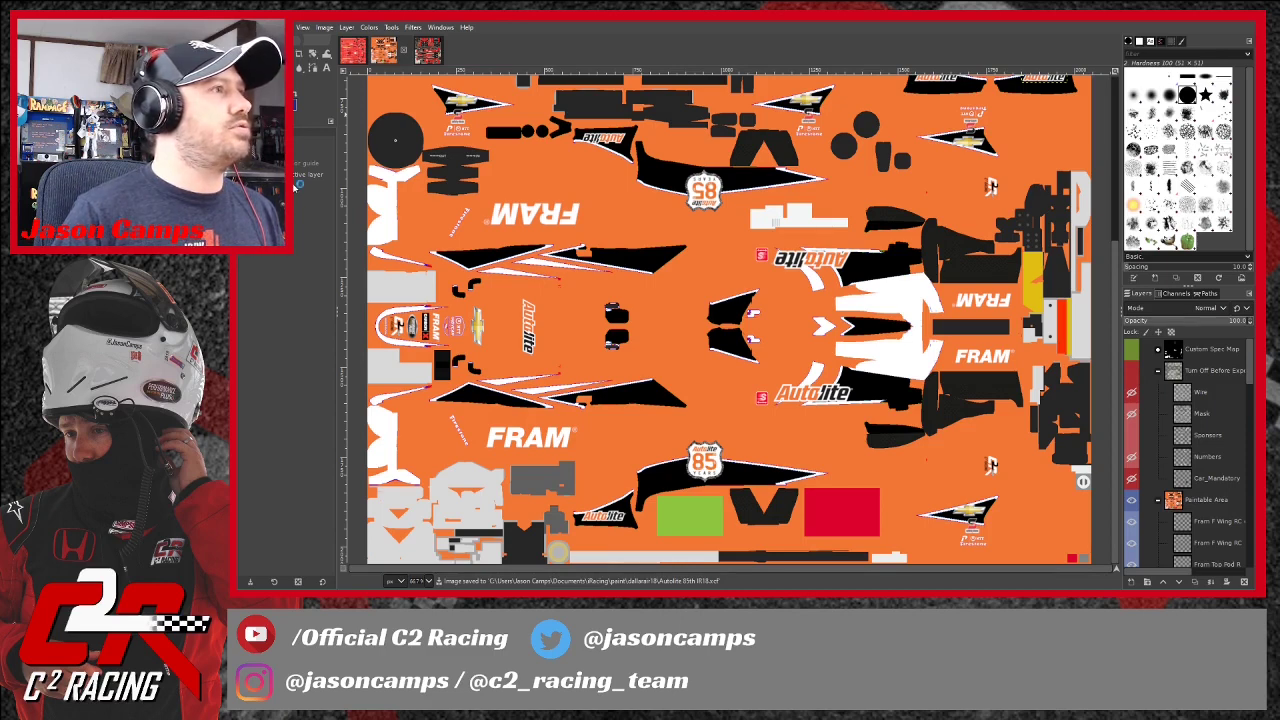
key("ctrl+e")
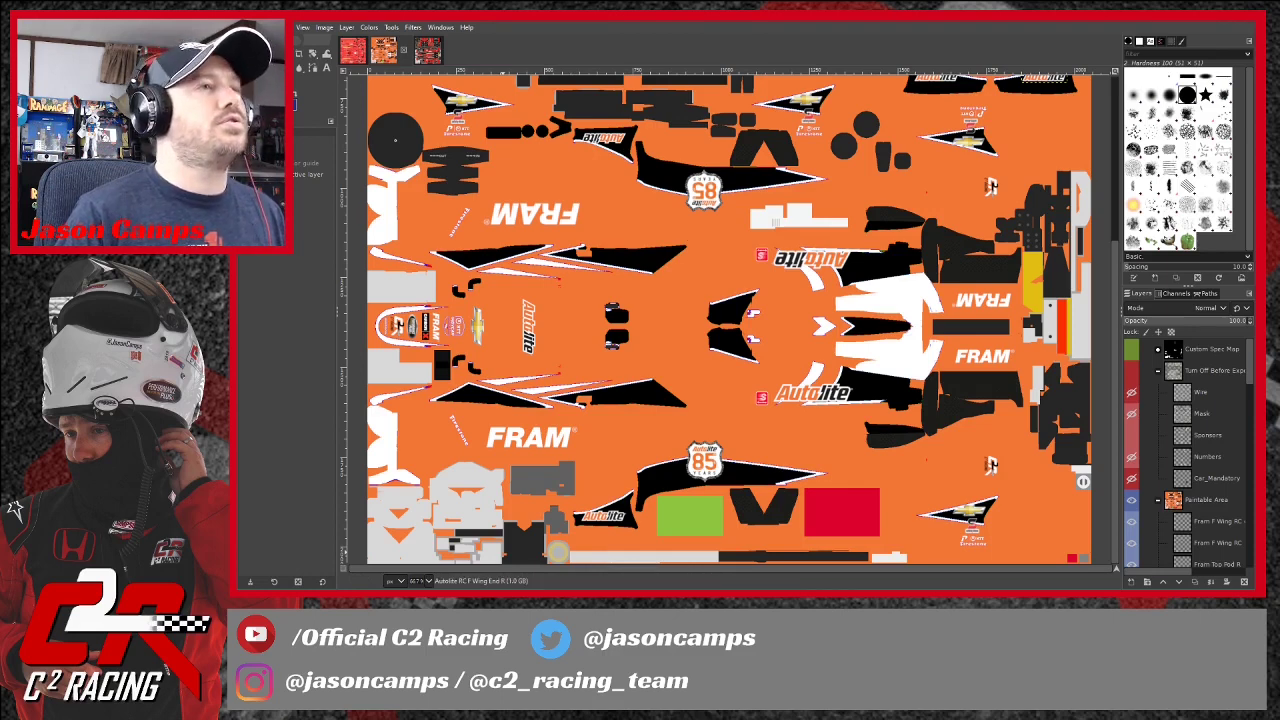
Switch to Trading Paints in the browser and upload the exported livery as the new sim-stamped Dallara IR18 paint.
key("alt+Tab")
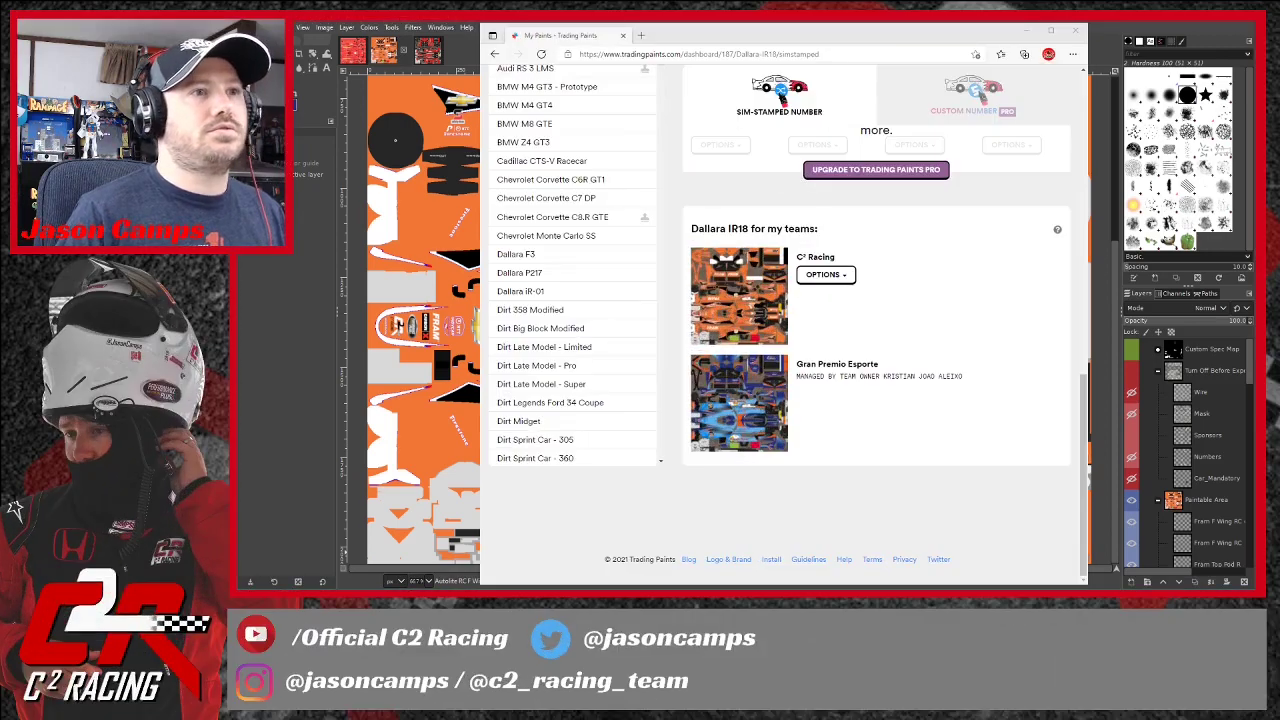
scroll(968, 206, "up", 10)
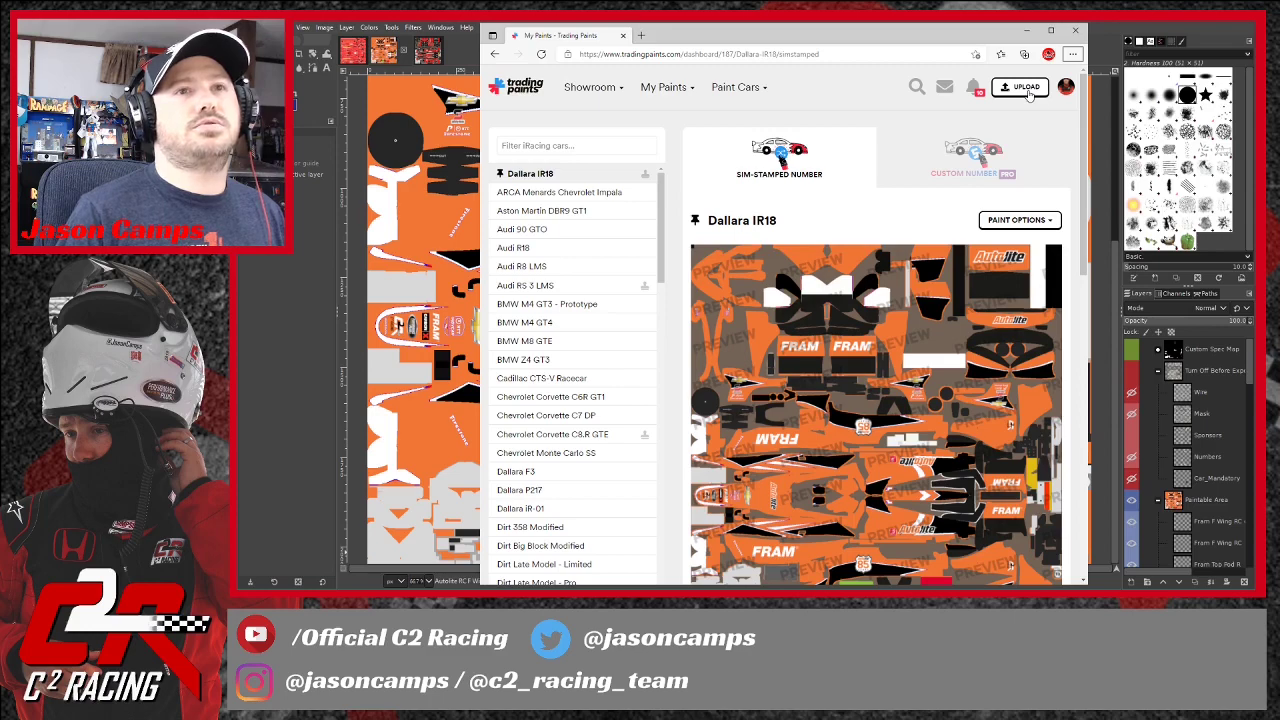
left_click(1024, 222)
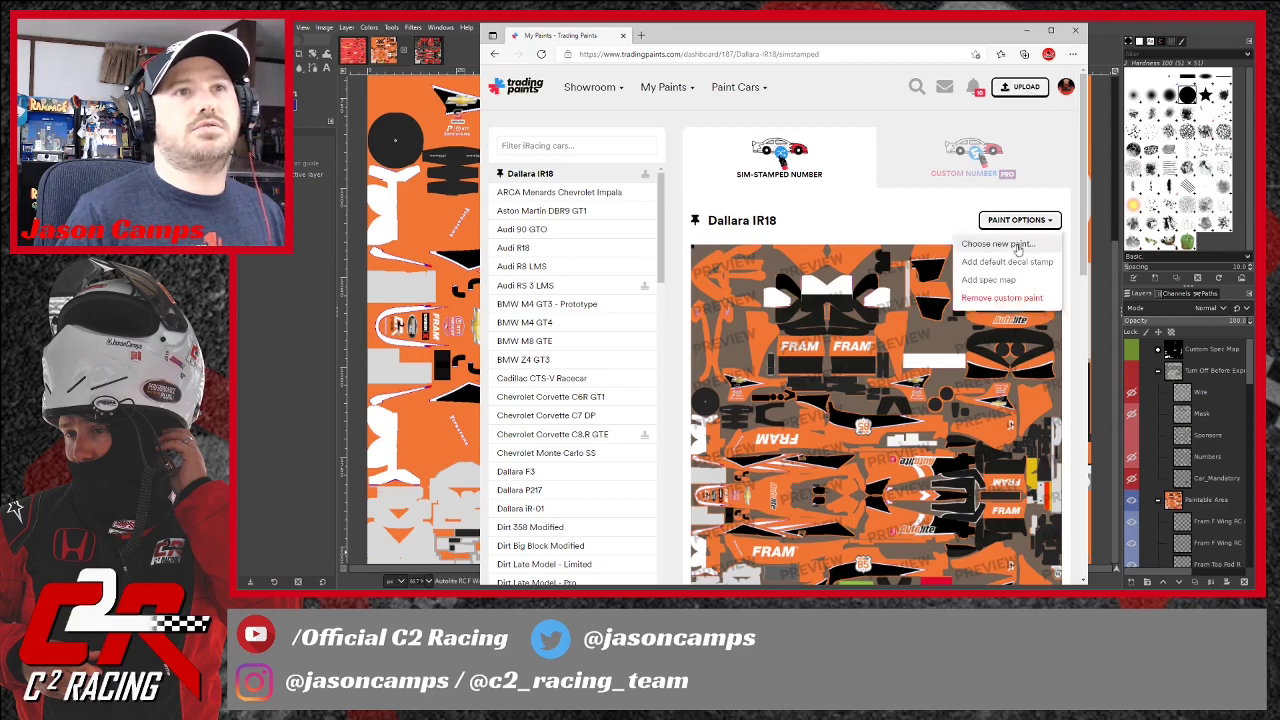
left_click(1018, 247)
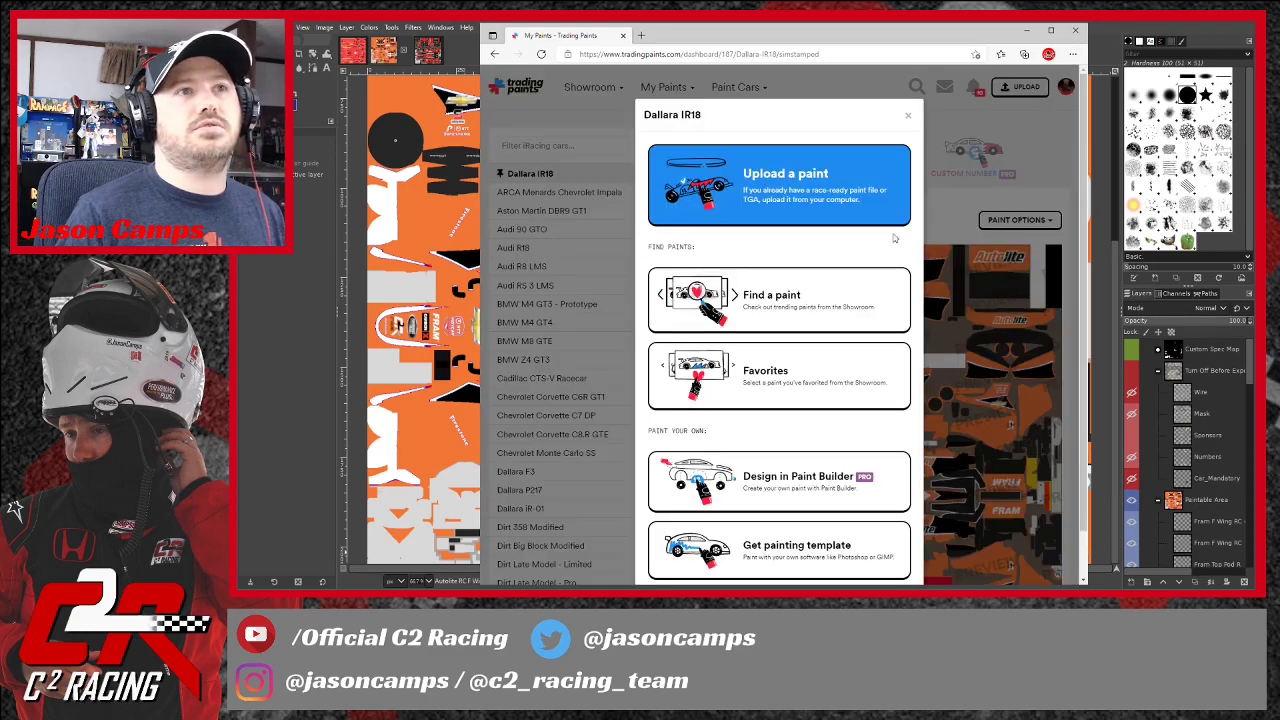
left_click(840, 180)
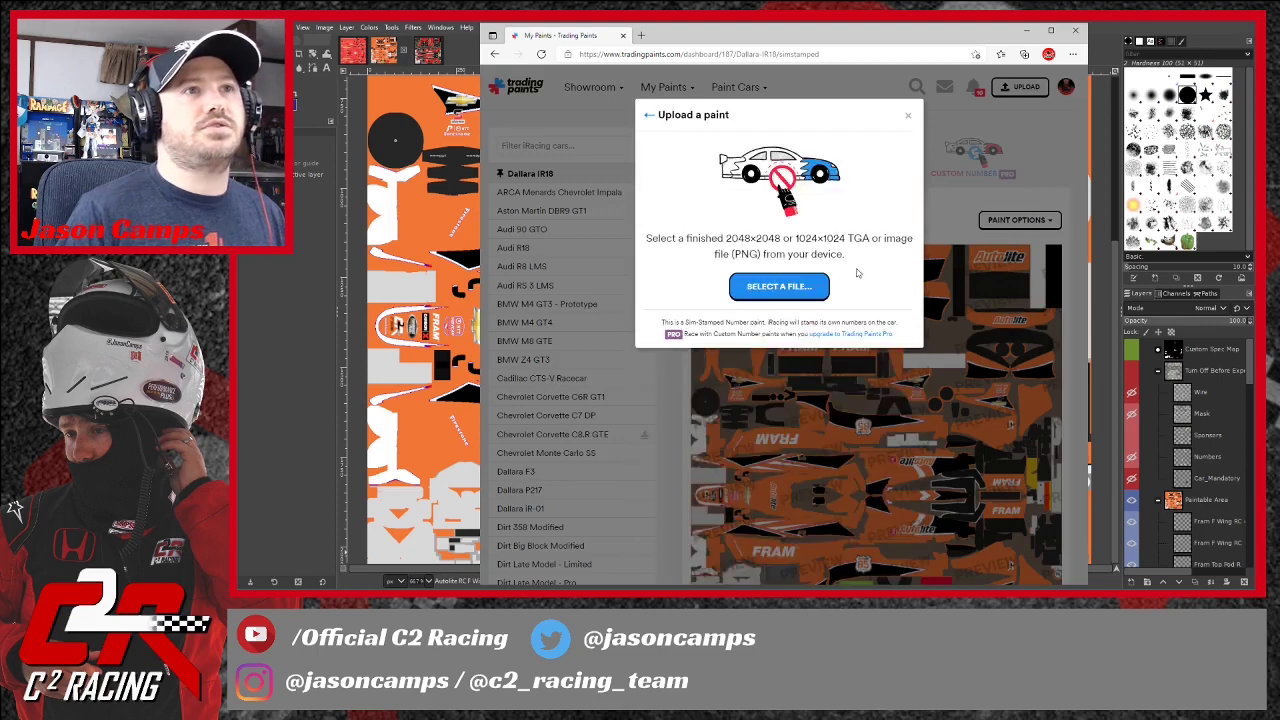
left_click(777, 290)
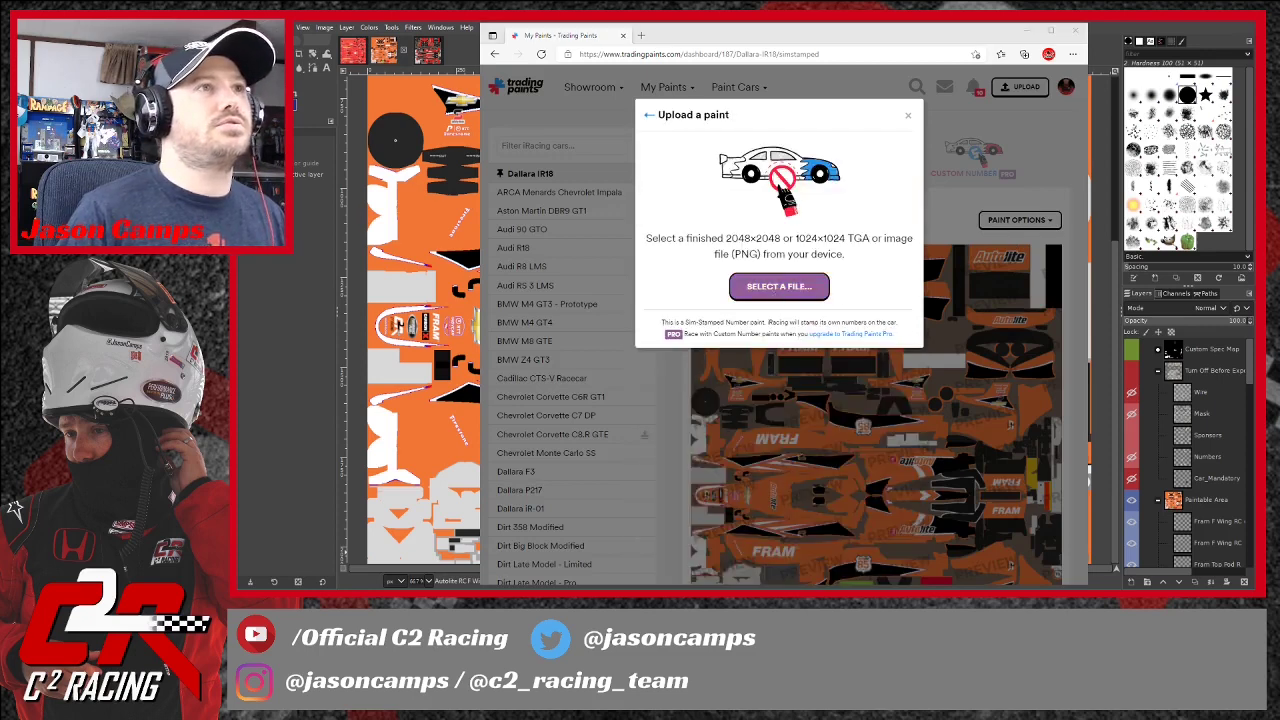
double_click(619, 227)
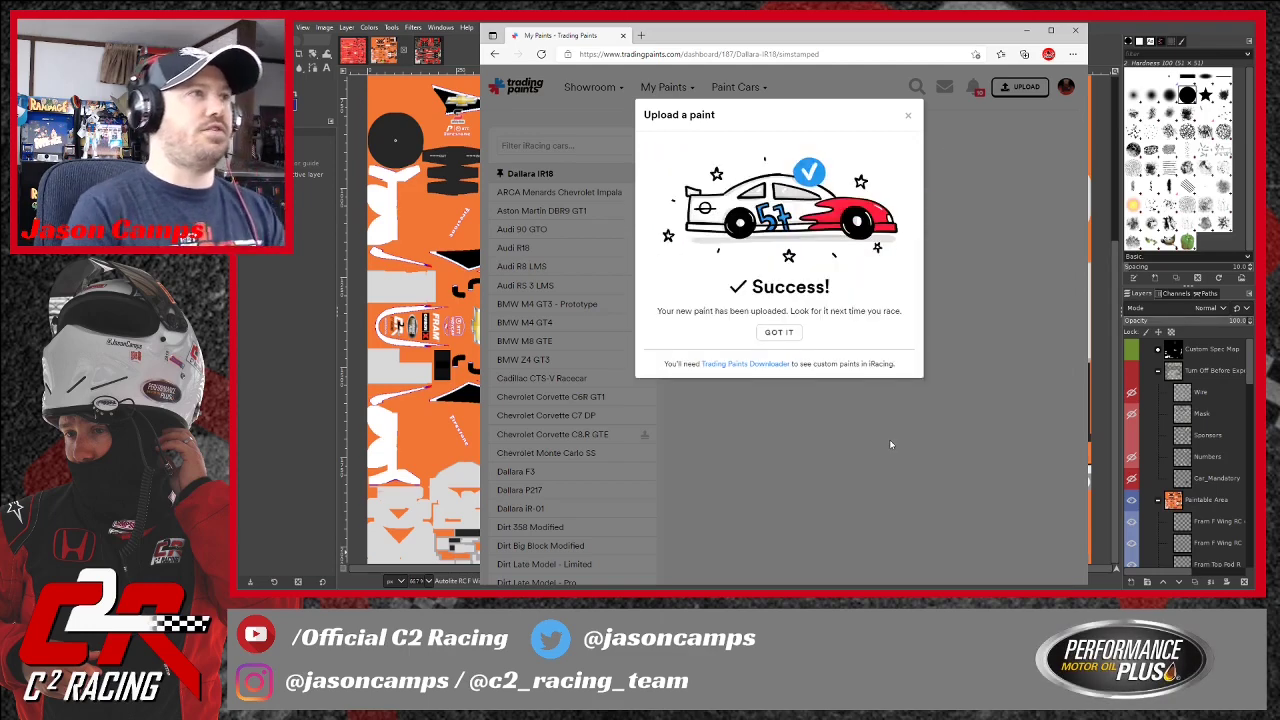
left_click(779, 332)
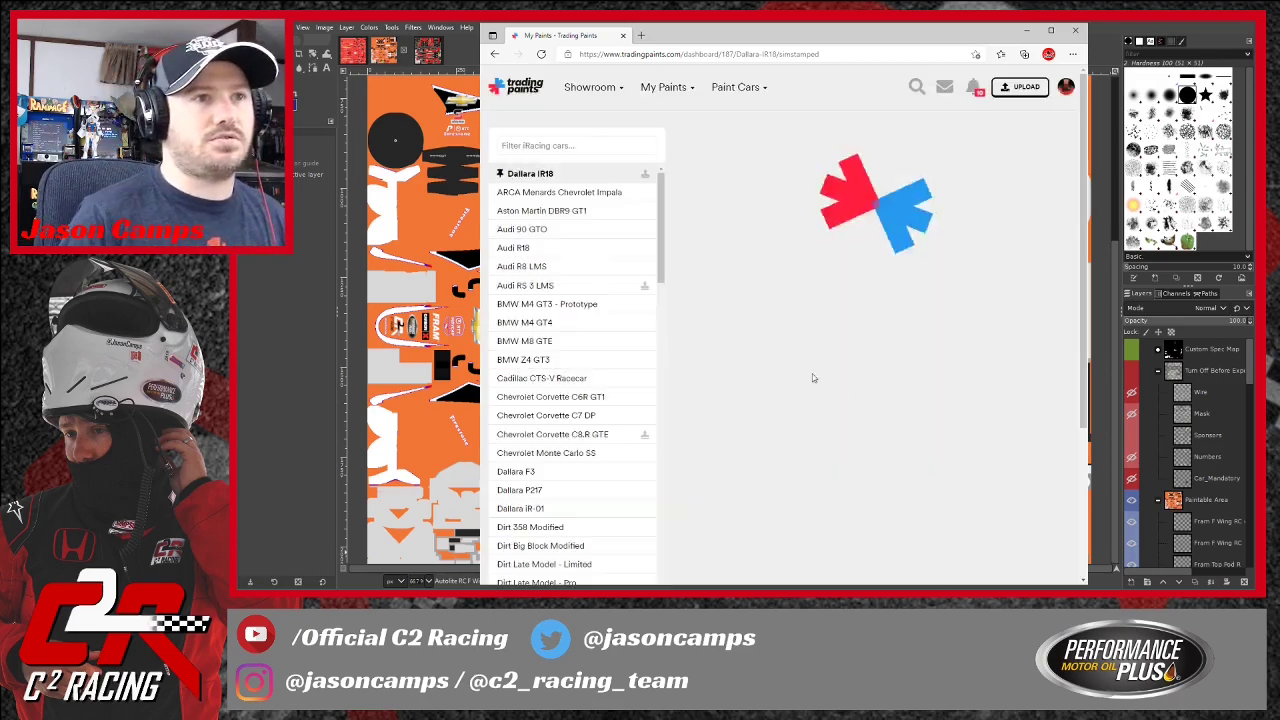
Upload the exported livery file as the C² Racing team paint for the Dallara IR18.
scroll(845, 450, "down", 2)
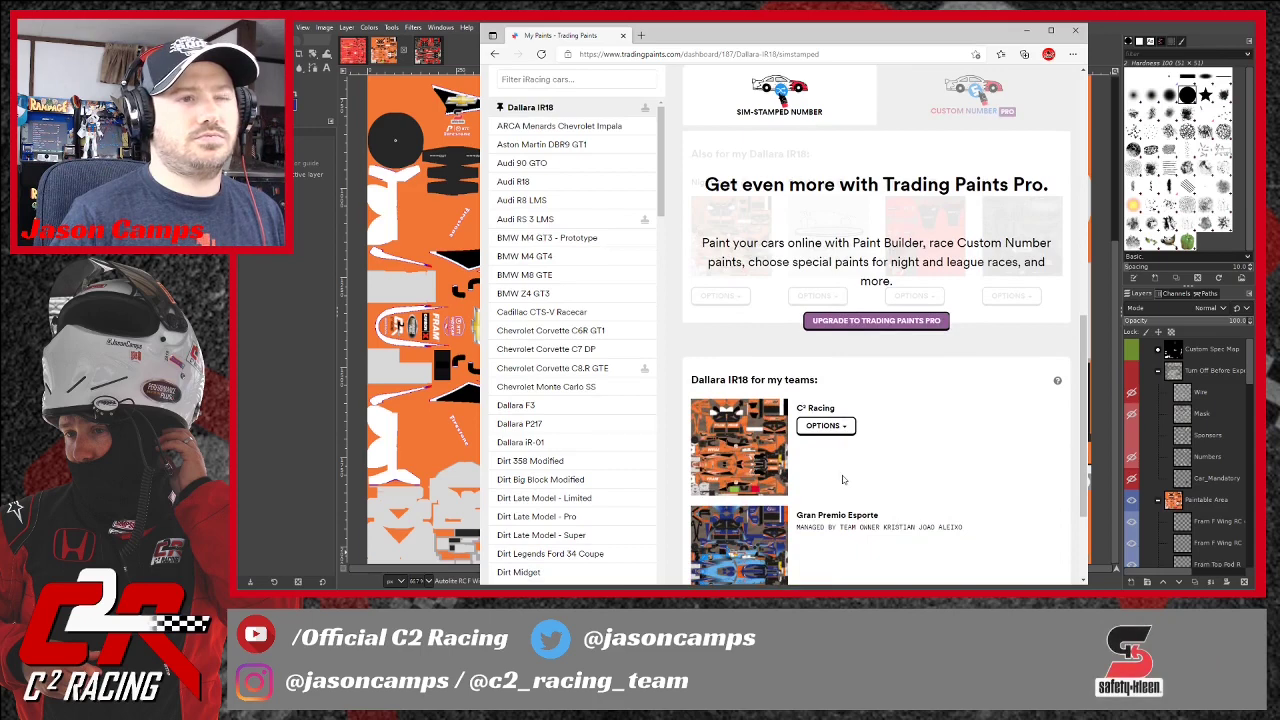
left_click(833, 427)
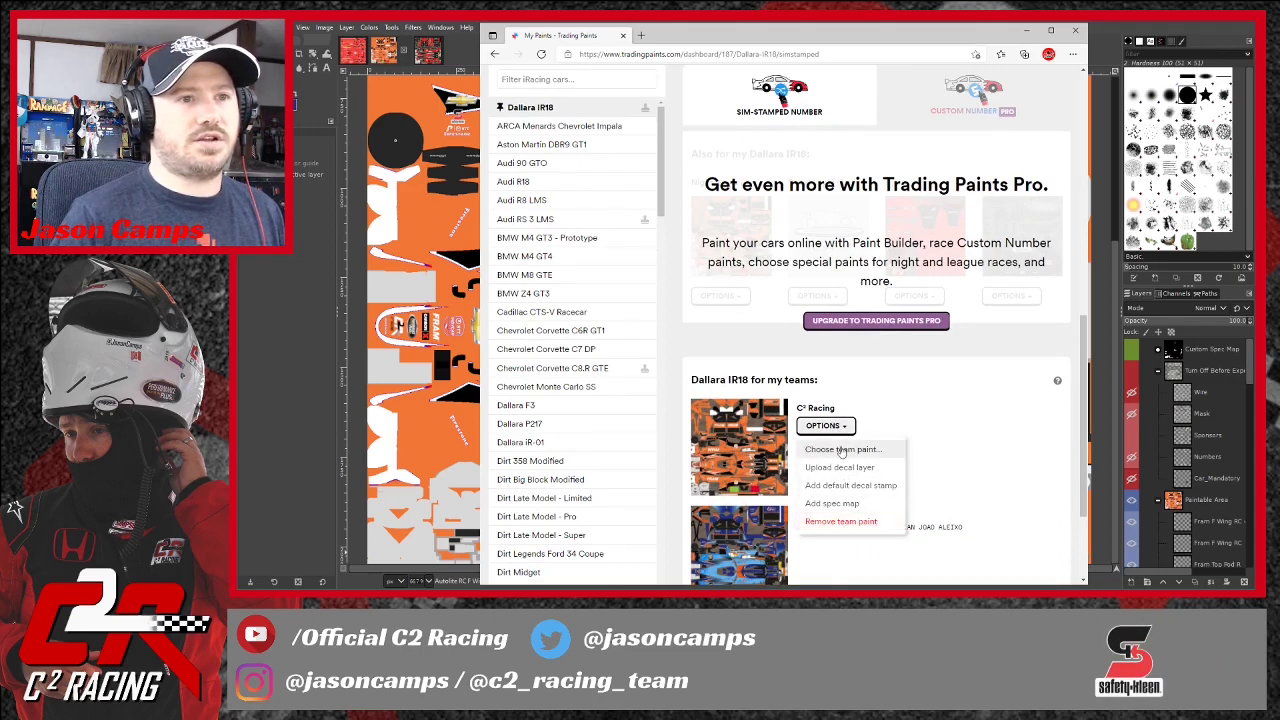
left_click(841, 450)
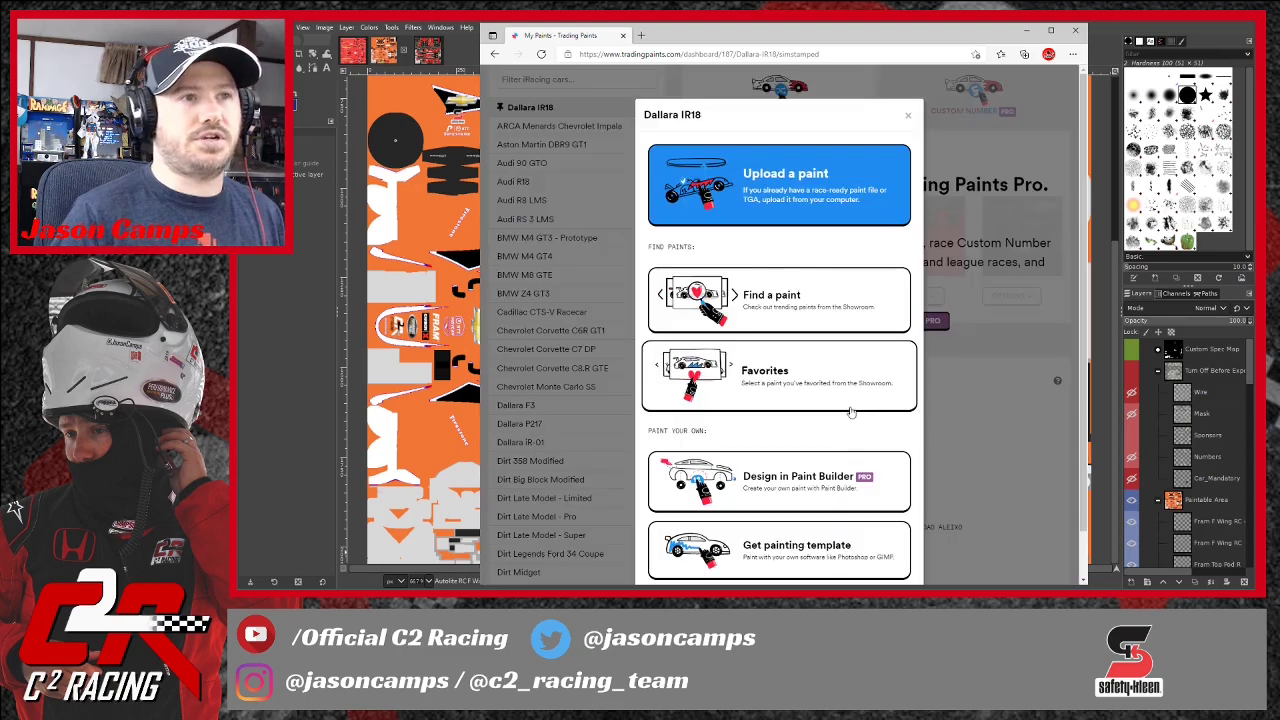
left_click(808, 172)
left_click(790, 292)
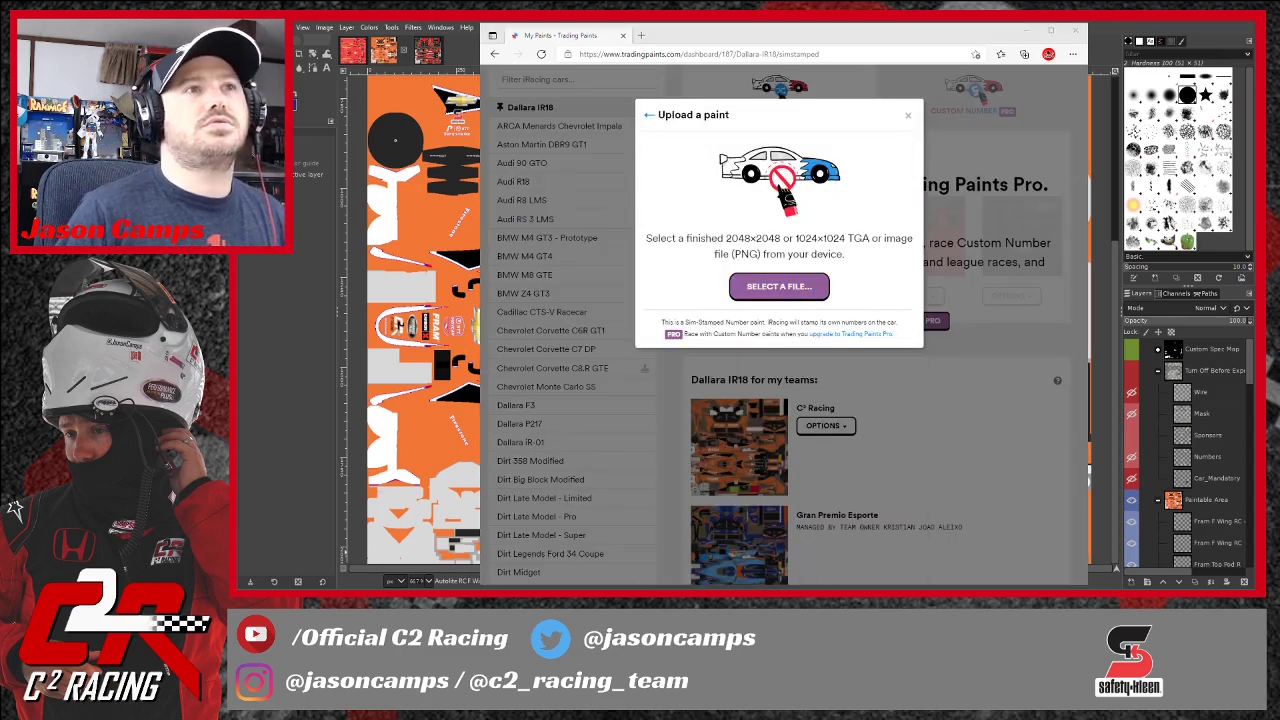
left_click(901, 298)
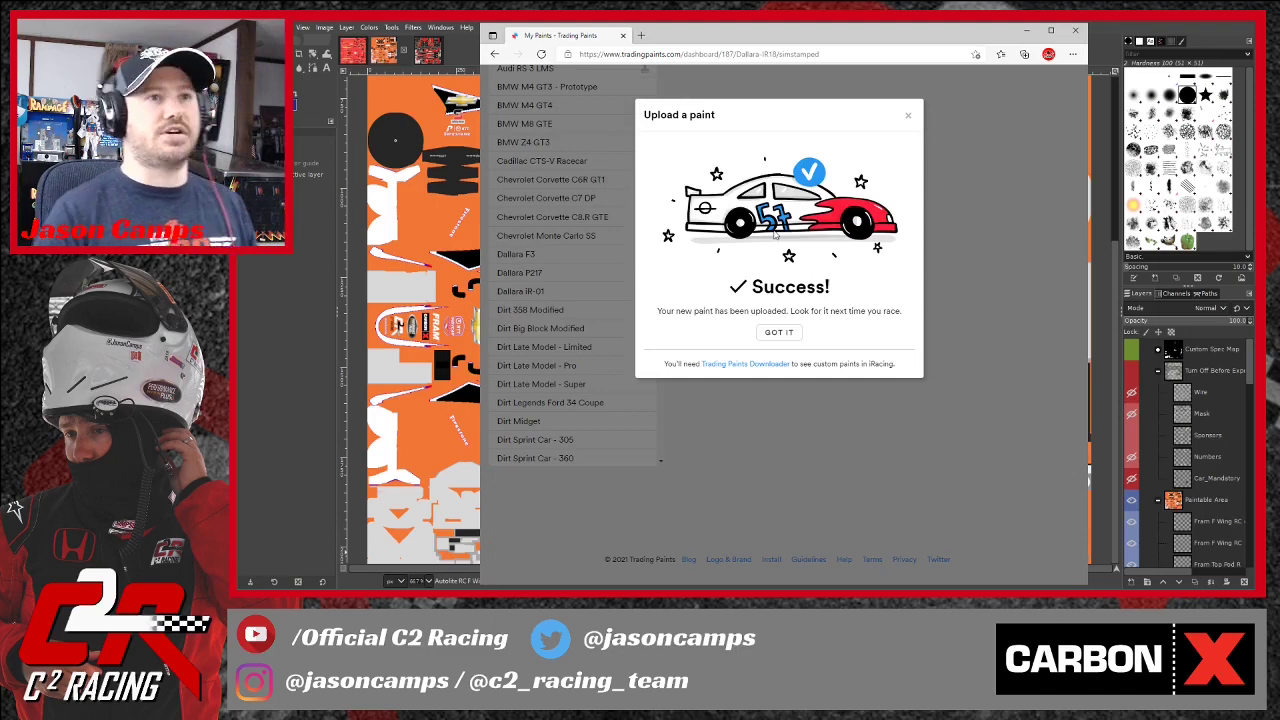
left_click(779, 332)
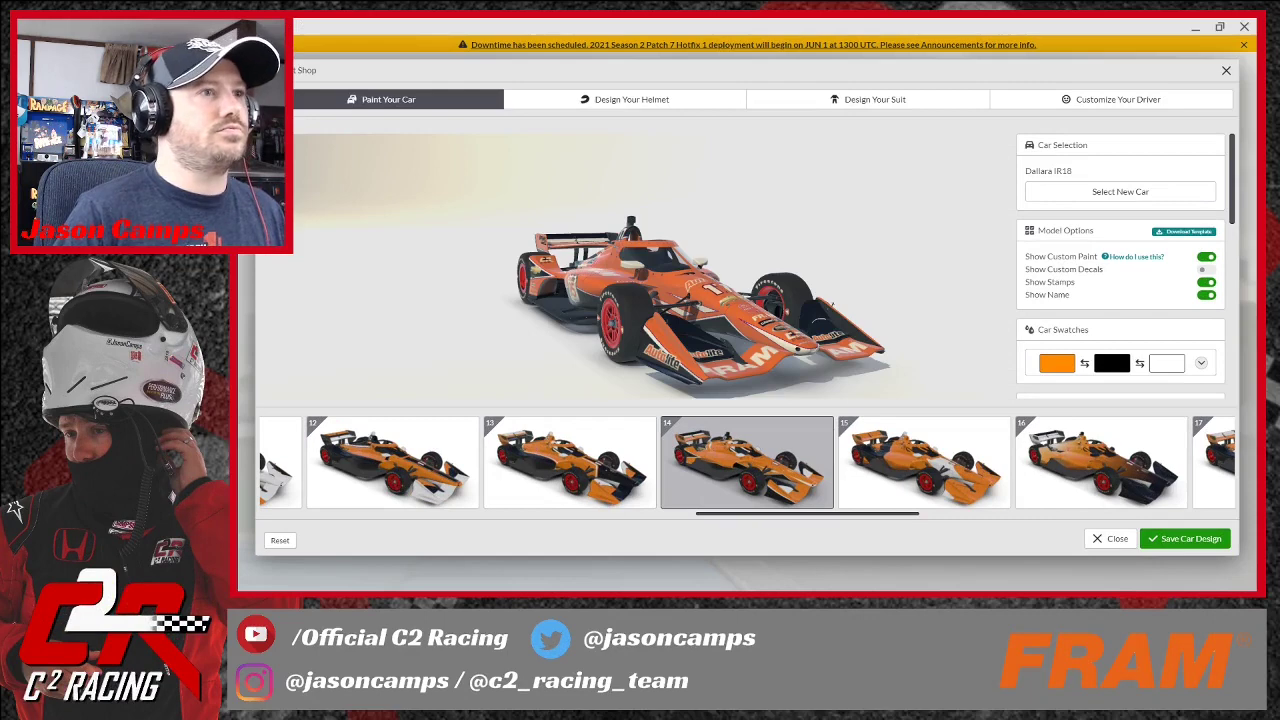
Switch to the iRacing paint shop, reload the custom paint on the Dallara IR18 and check both sides up close.
left_click(1206, 258)
left_click(1206, 258)
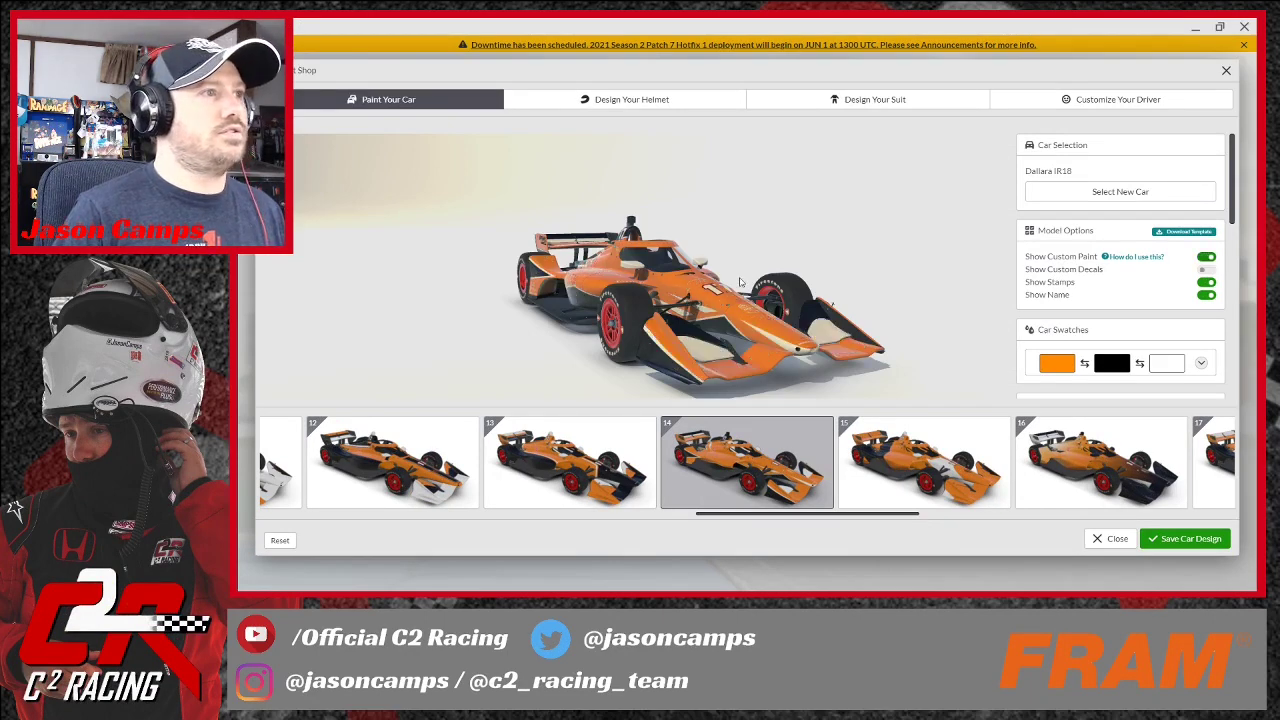
mouse_move(684, 340)
left_mouse_down()
mouse_move(757, 320)
mouse_move(662, 396)
left_mouse_up()
scroll(622, 272, "up", 5)
left_click_drag(566, 199, 434, 202)
left_click_drag(652, 296, 779, 211)
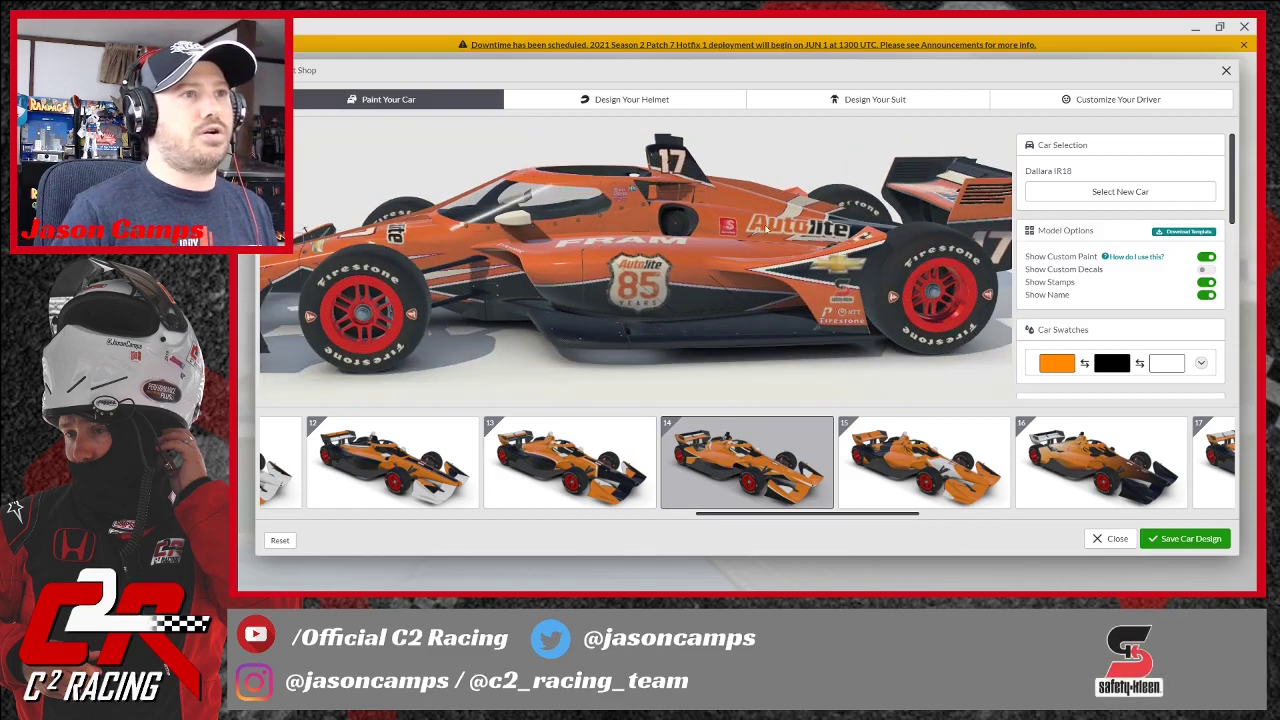
left_click_drag(800, 305, 980, 246)
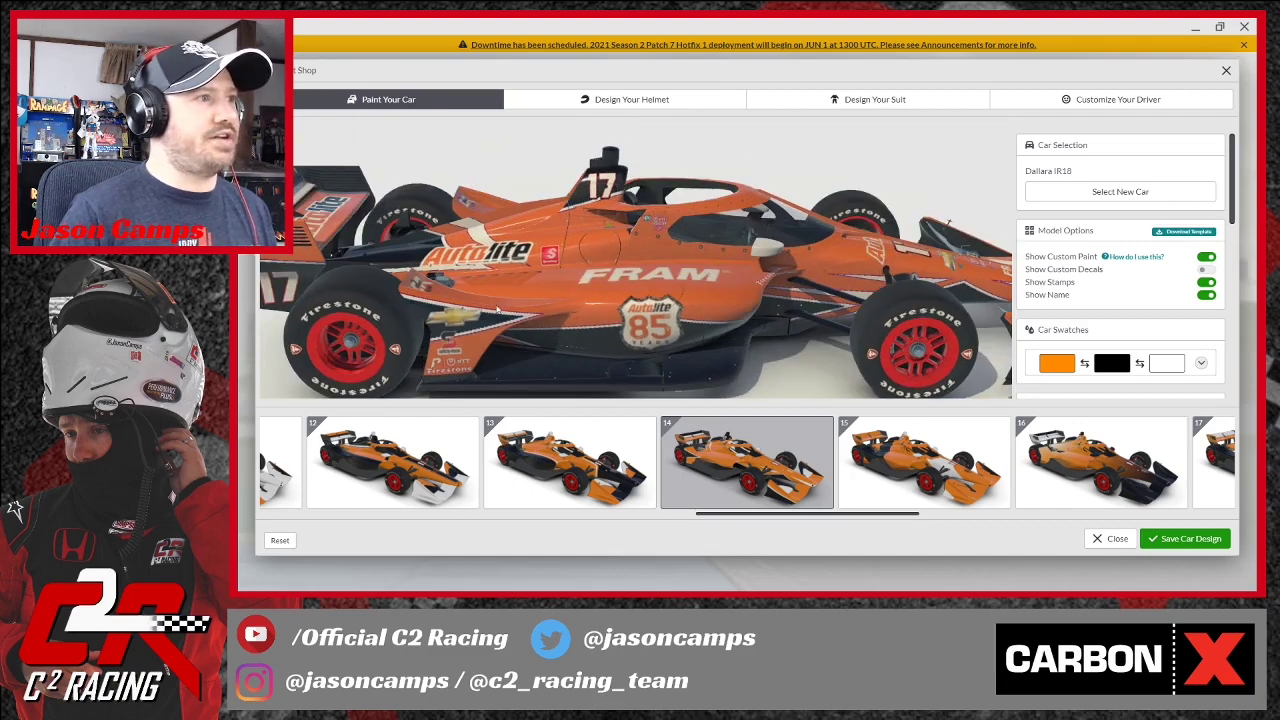
Examine the sidepod, engine cover, nose and wing sponsor logos on the 3D car from the sides, above and front.
left_click_drag(538, 358, 494, 237)
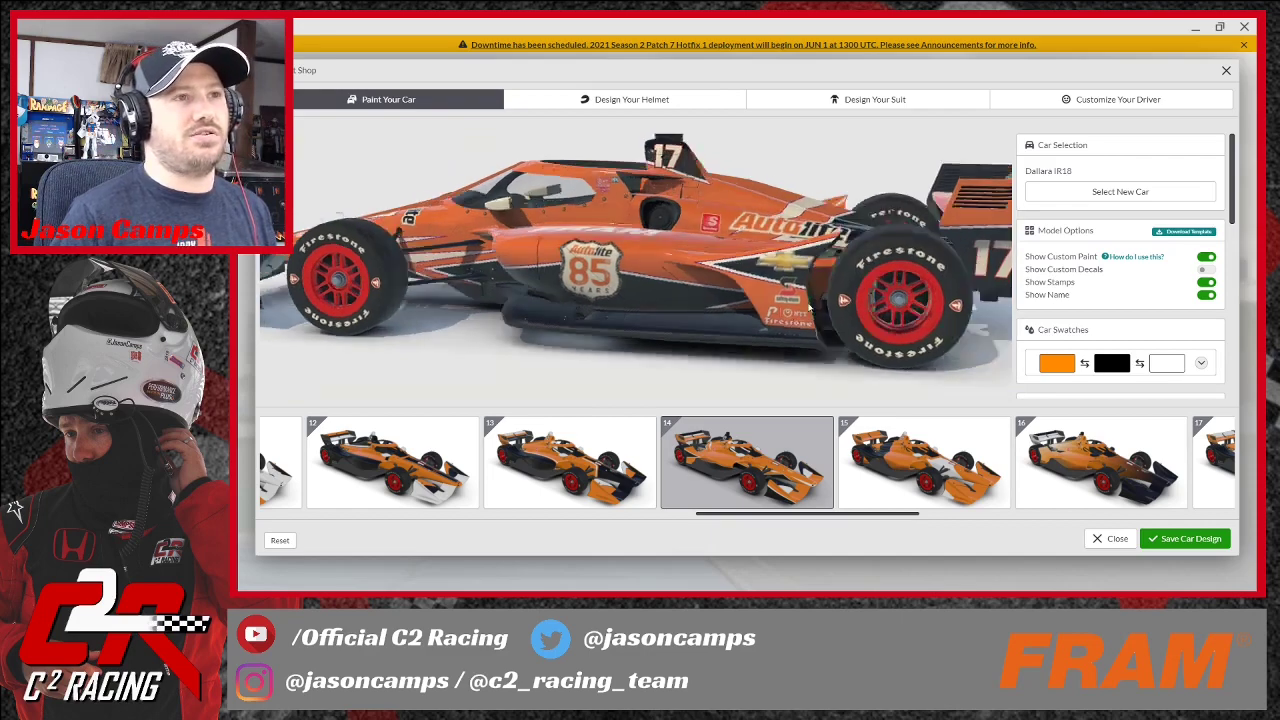
left_click_drag(693, 286, 666, 285)
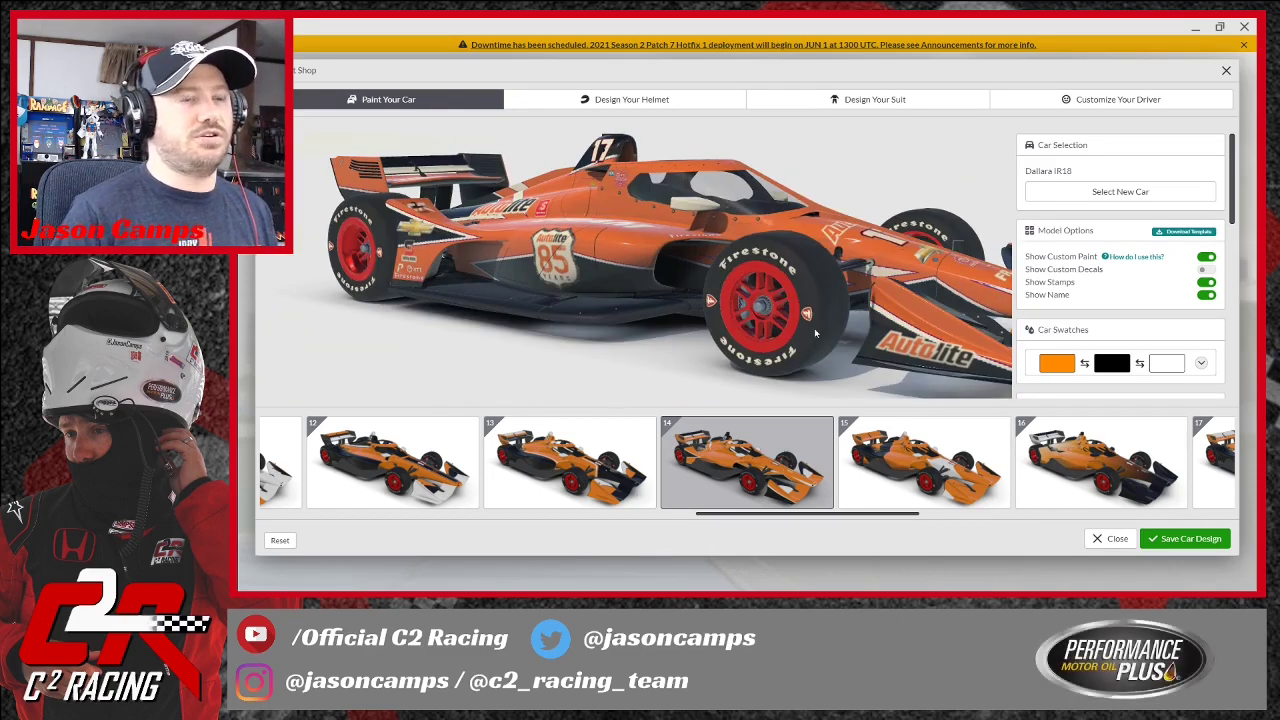
left_click_drag(814, 328, 874, 342)
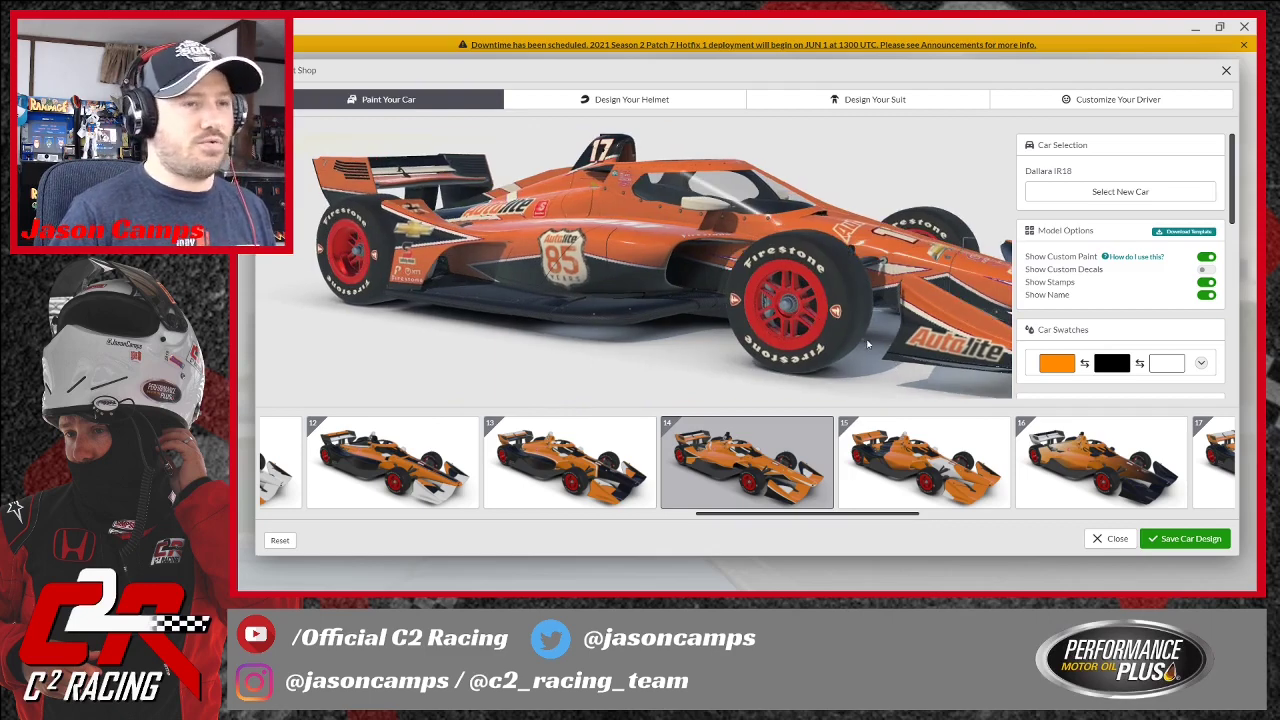
scroll(868, 335, "down", 4)
left_click_drag(868, 335, 950, 300)
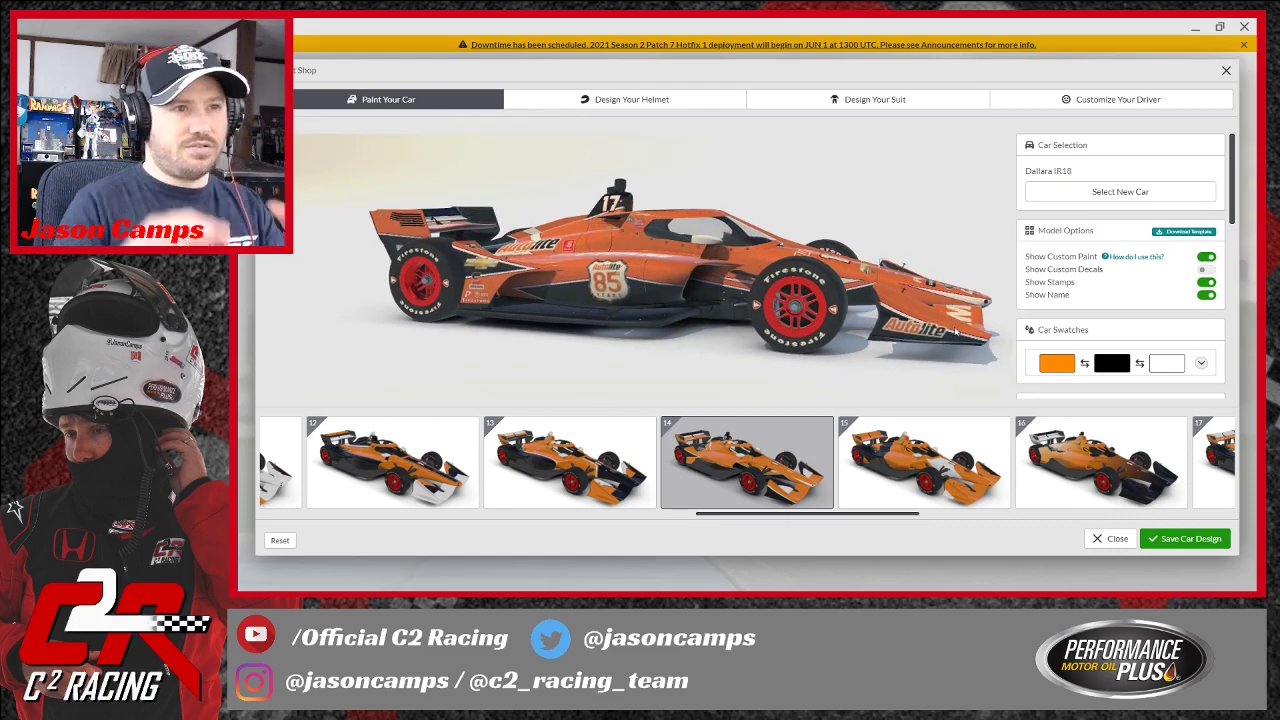
mouse_move(924, 344)
left_mouse_down()
mouse_move(757, 298)
mouse_move(773, 290)
mouse_move(705, 282)
mouse_move(770, 262)
mouse_move(725, 258)
mouse_move(769, 246)
mouse_move(612, 220)
mouse_move(850, 228)
mouse_move(819, 267)
mouse_move(699, 341)
mouse_move(810, 440)
mouse_move(908, 337)
left_mouse_up()
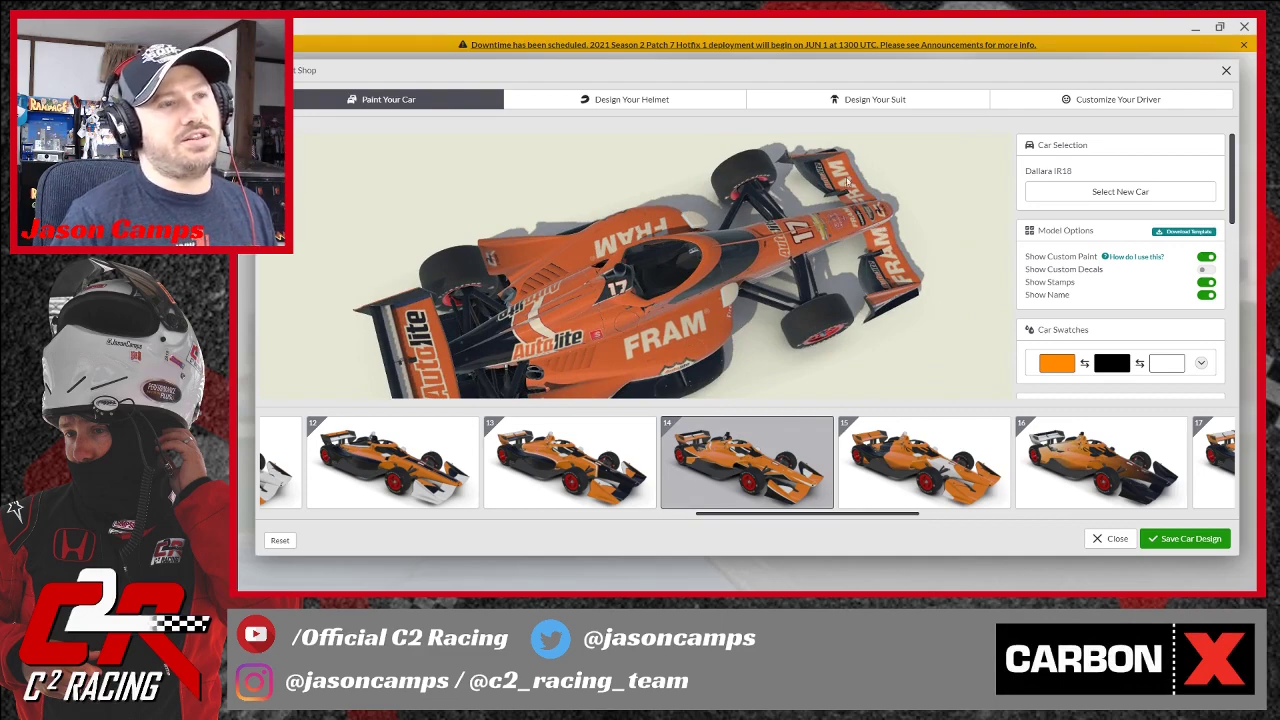
left_click_drag(904, 320, 907, 270)
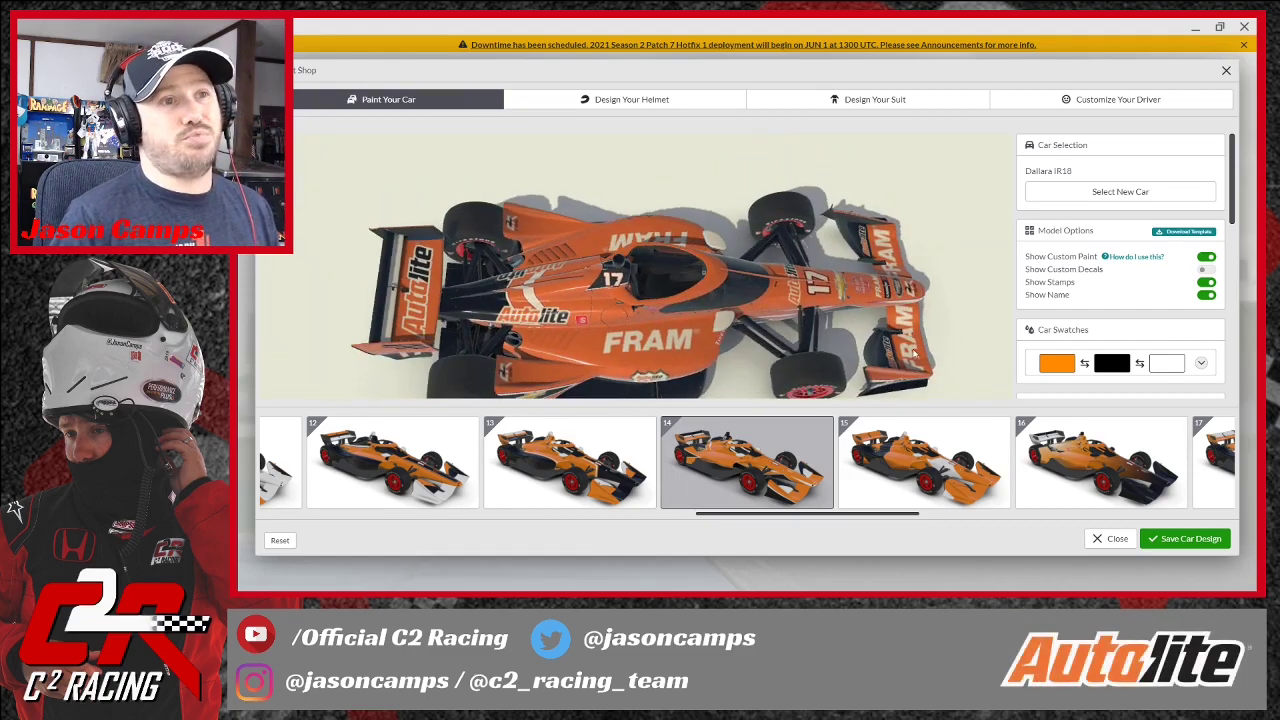
left_click_drag(913, 355, 798, 306)
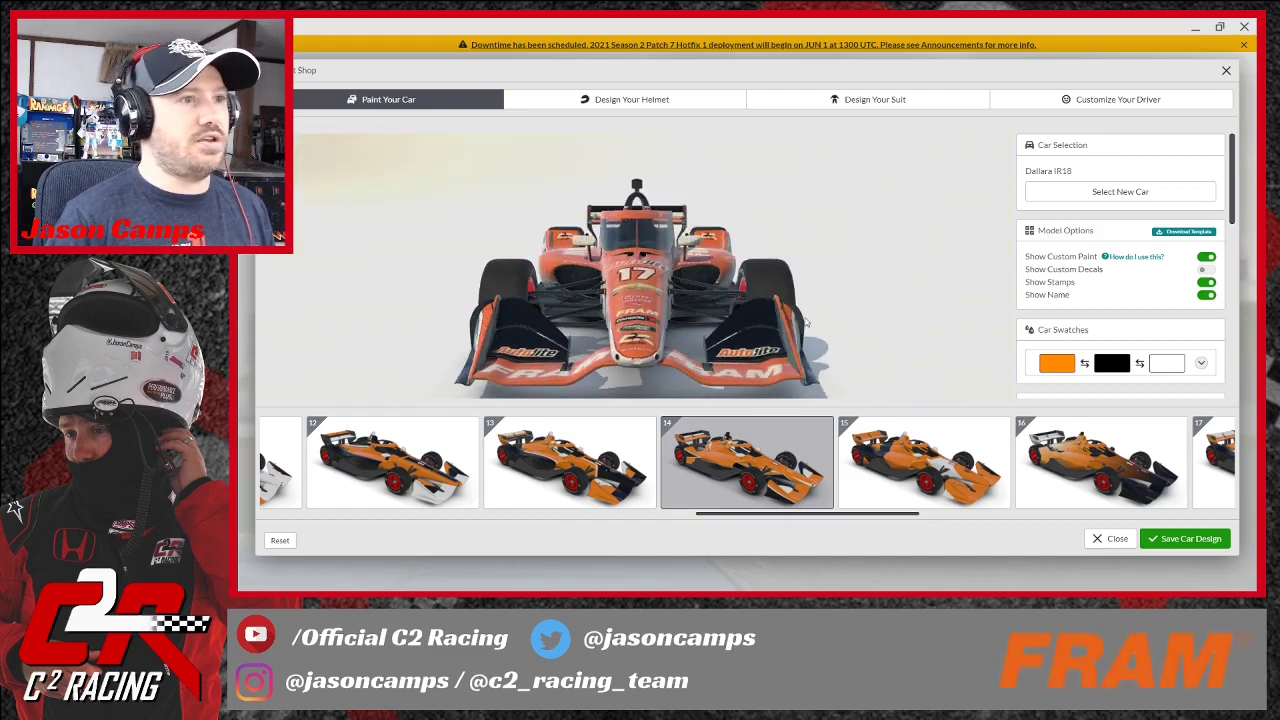
left_click_drag(732, 366, 627, 393)
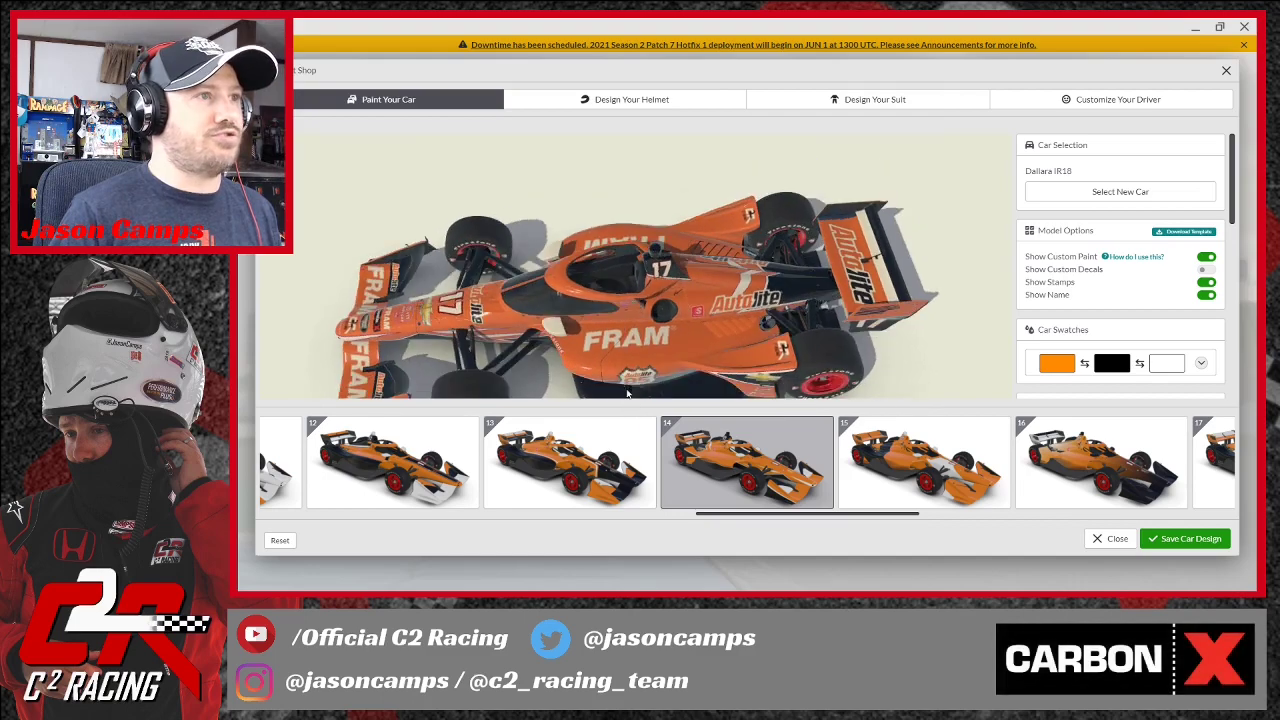
left_click_drag(659, 342, 637, 273)
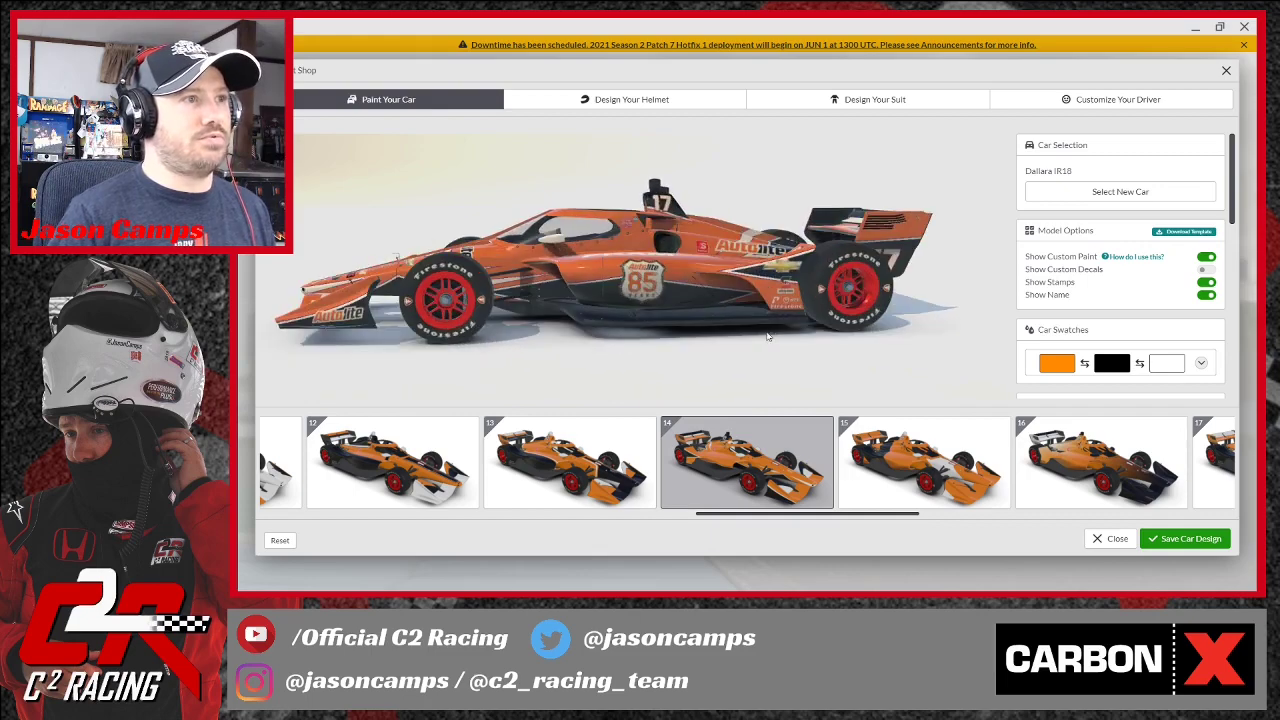
Review the complete Autolite 85th livery on the whole 3D car from both sides, overhead and the front.
left_click_drag(691, 311, 900, 239)
left_click_drag(834, 310, 559, 344)
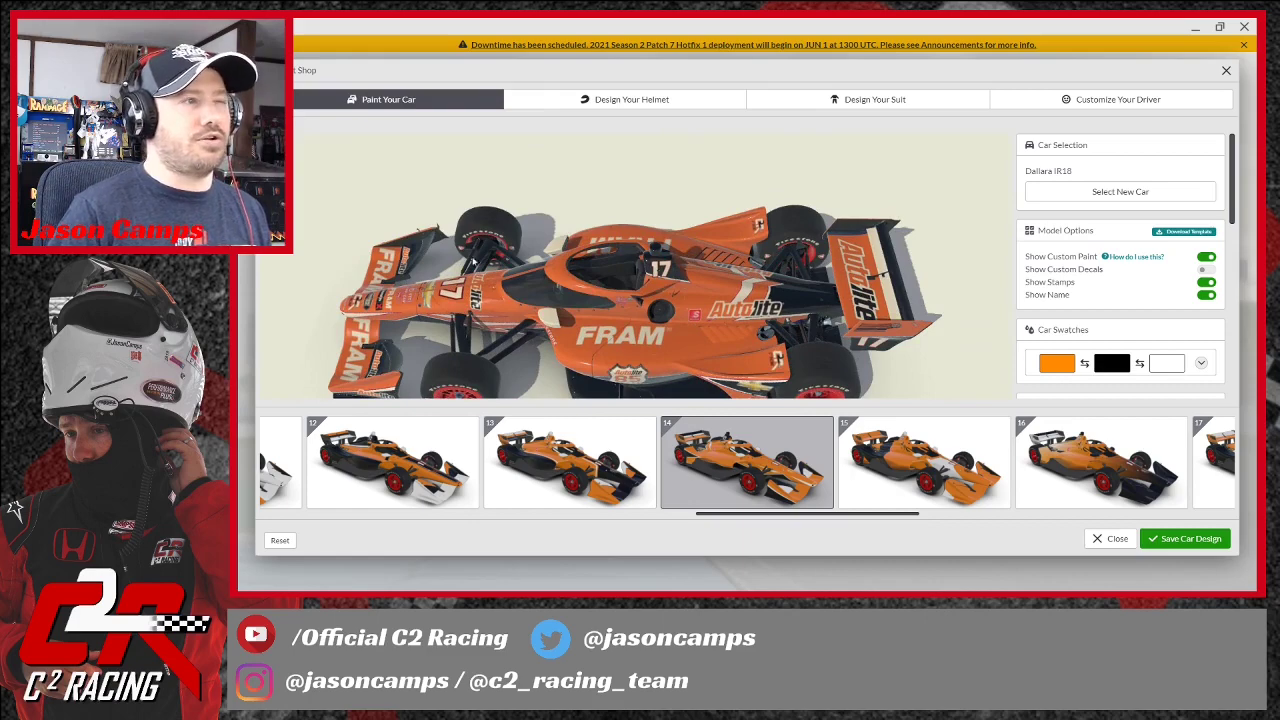
left_click_drag(778, 313, 607, 262)
left_click_drag(547, 307, 748, 313)
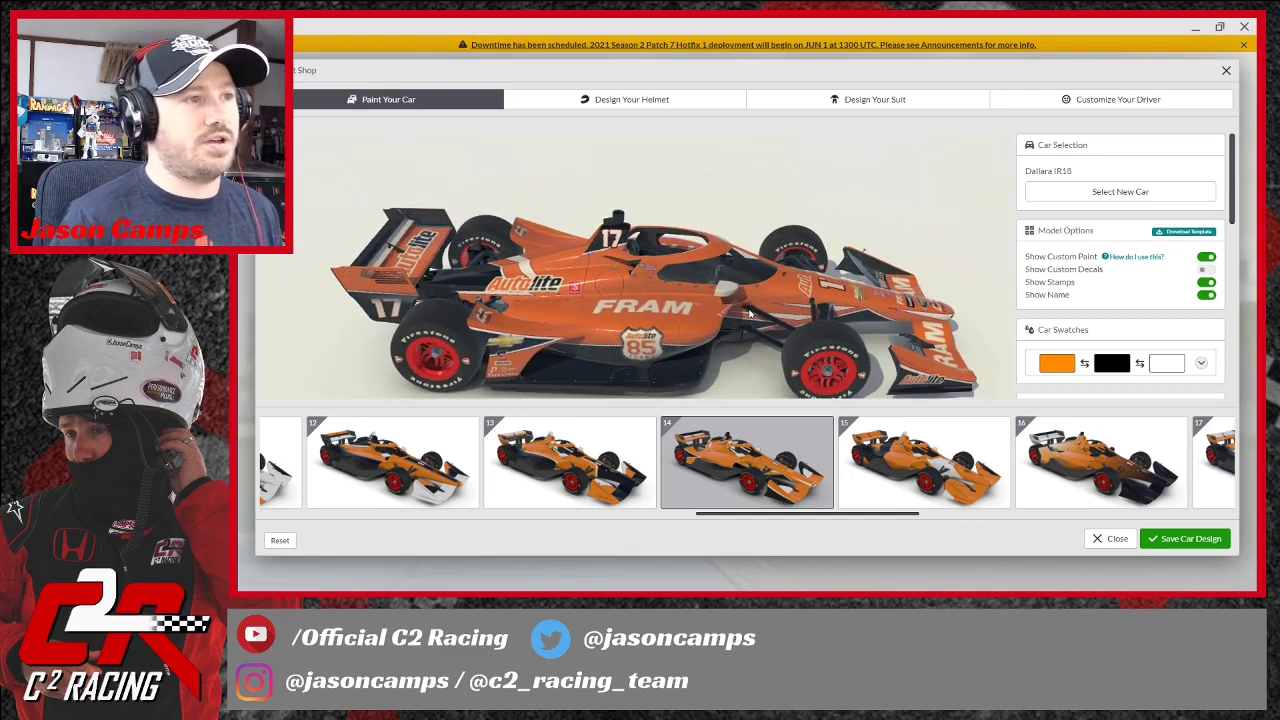
left_click_drag(636, 323, 476, 331)
left_click_drag(733, 338, 729, 272)
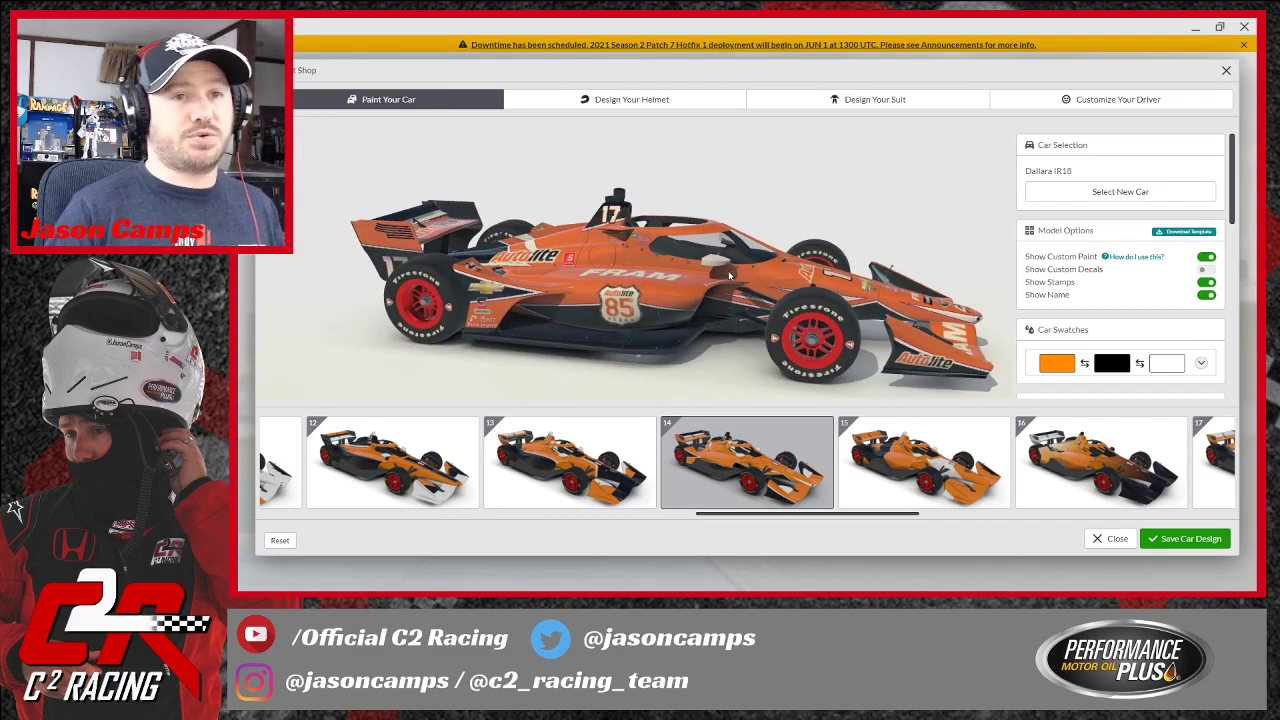
left_click_drag(595, 349, 503, 298)
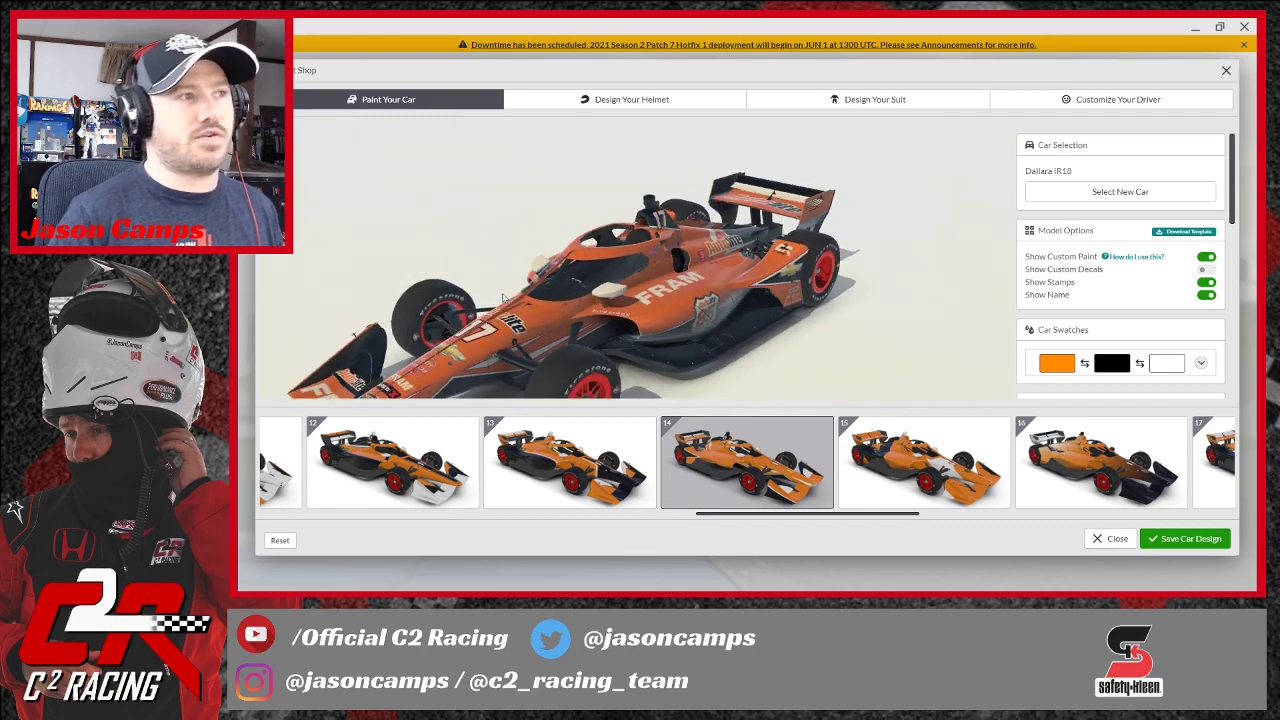
left_click_drag(581, 318, 707, 309)
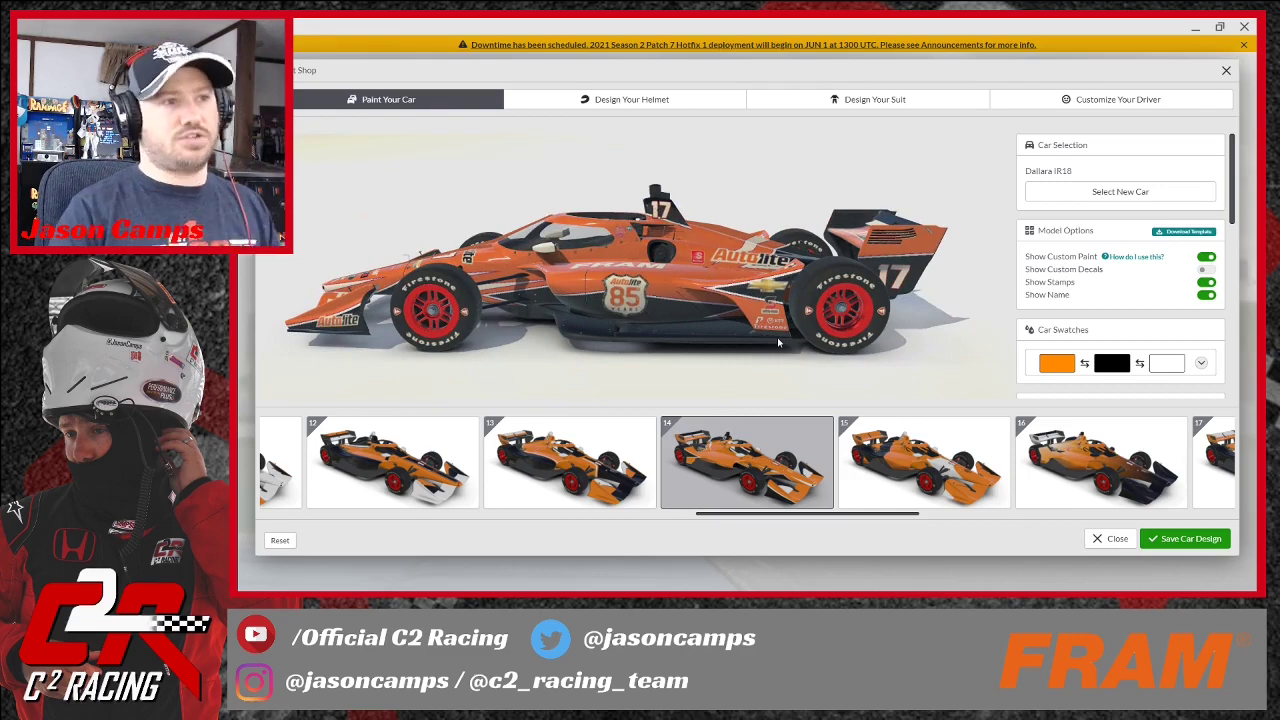
left_click_drag(642, 316, 838, 312)
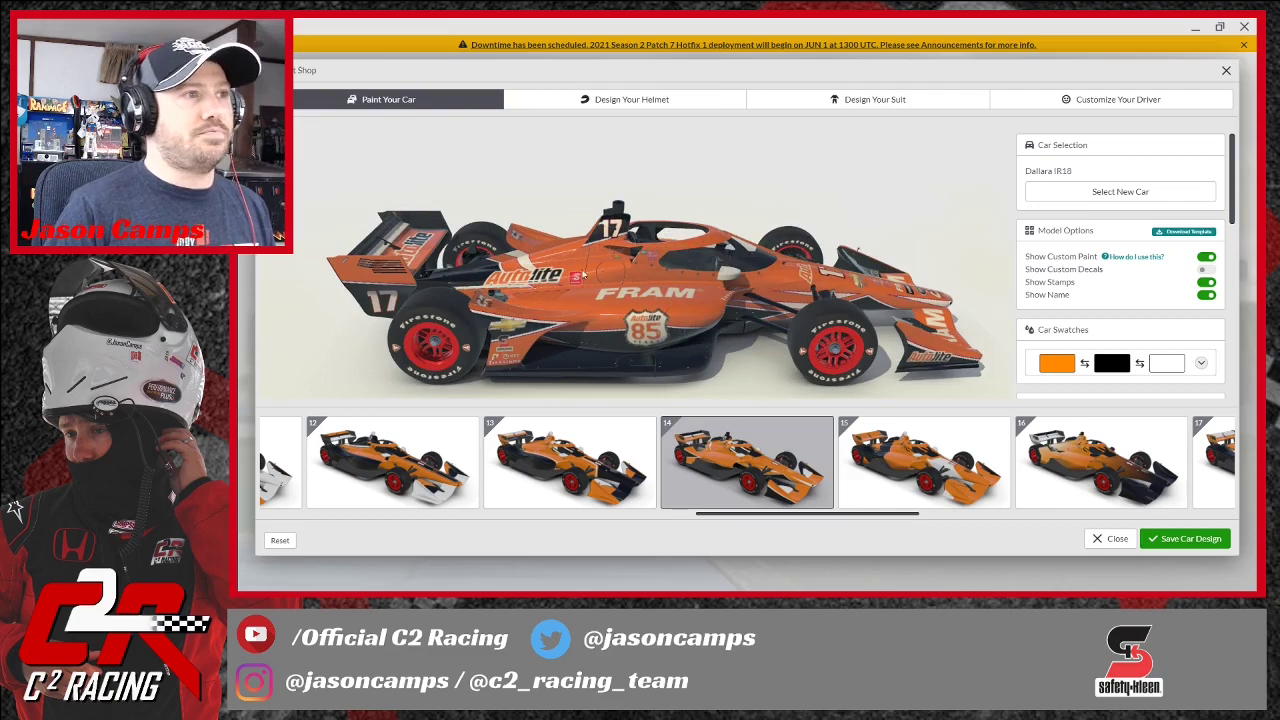
left_click_drag(733, 364, 892, 400)
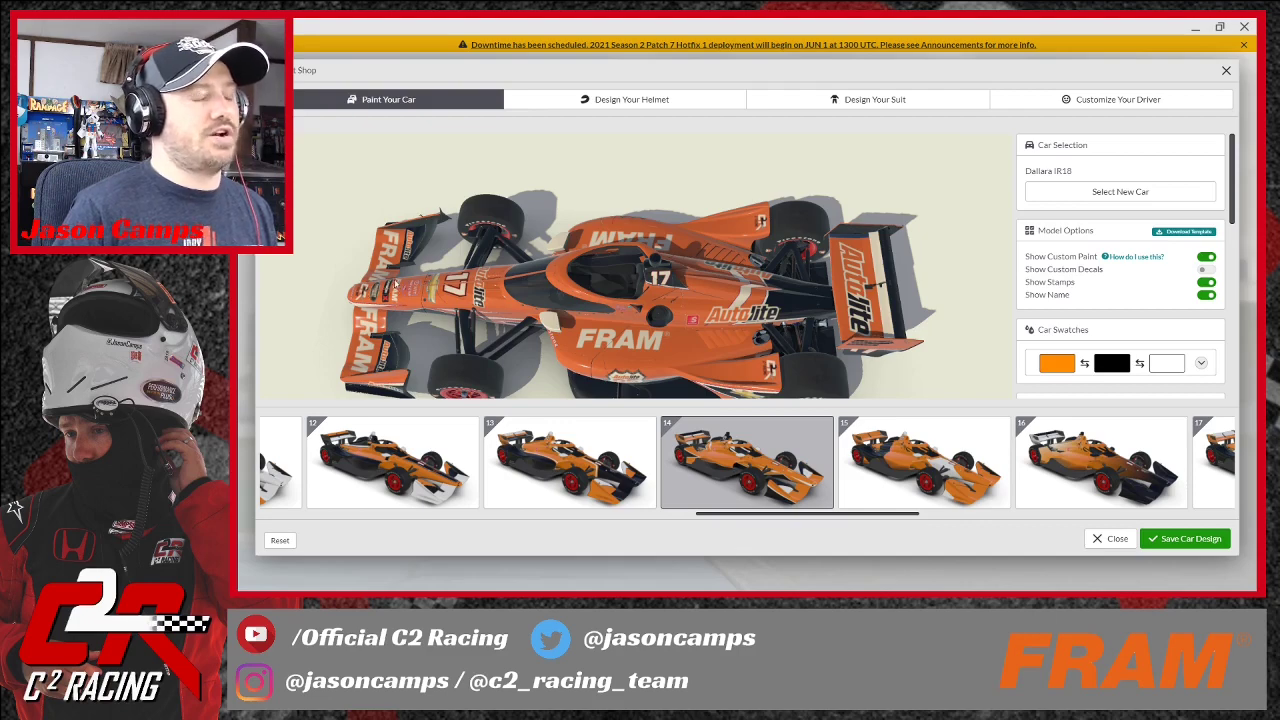
left_click_drag(400, 299, 536, 229)
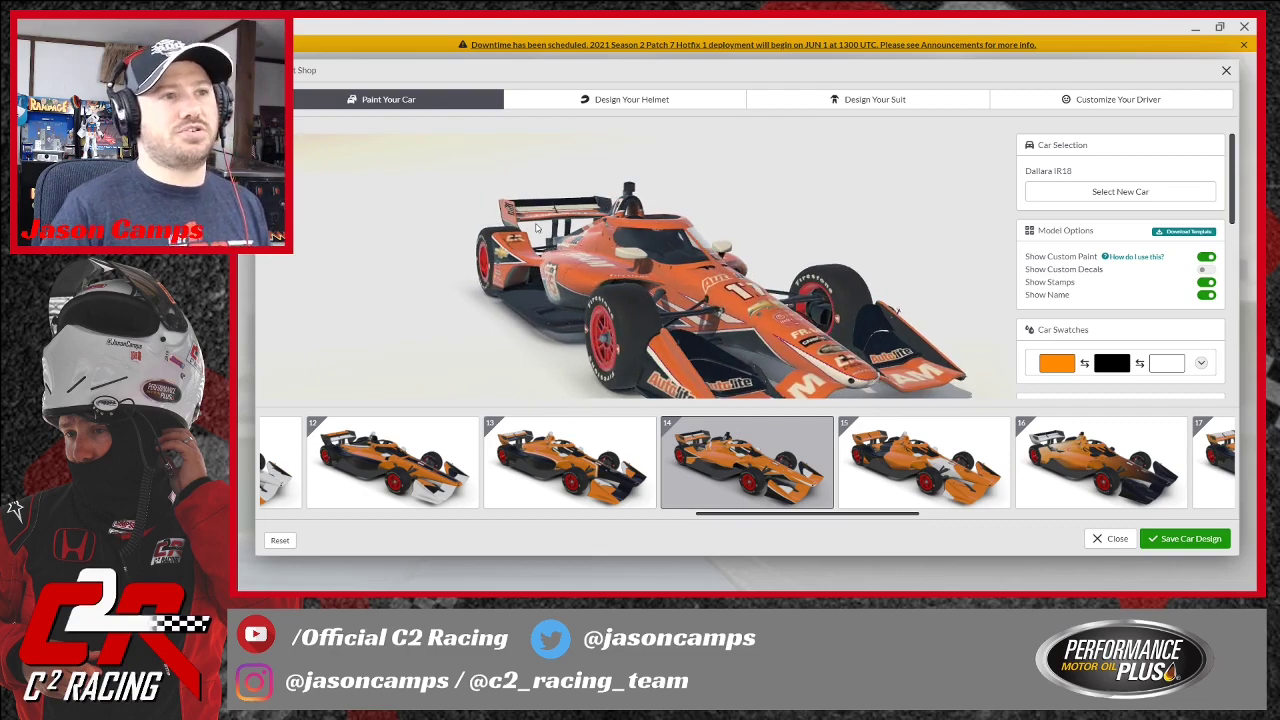
left_click_drag(597, 345, 645, 270)
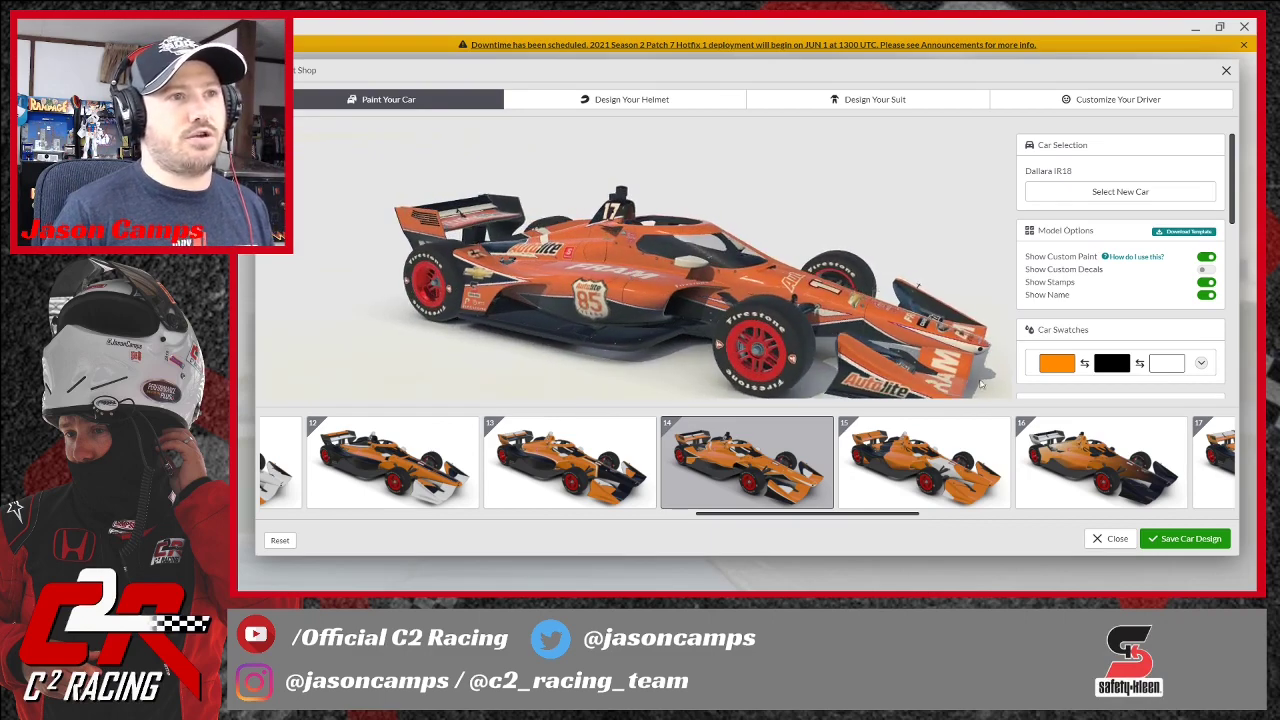
mouse_move(556, 338)
left_mouse_down()
mouse_move(599, 348)
mouse_move(540, 352)
left_mouse_up()
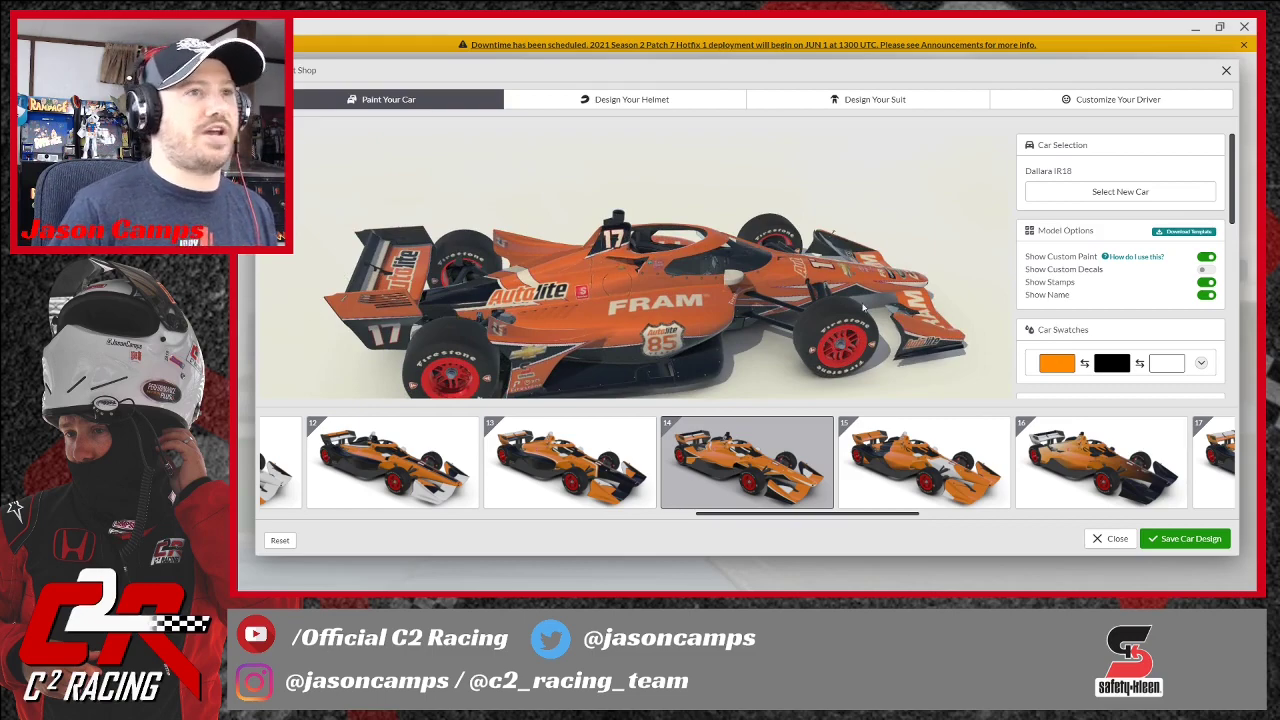
left_click_drag(538, 353, 440, 350)
left_click_drag(806, 295, 752, 263)
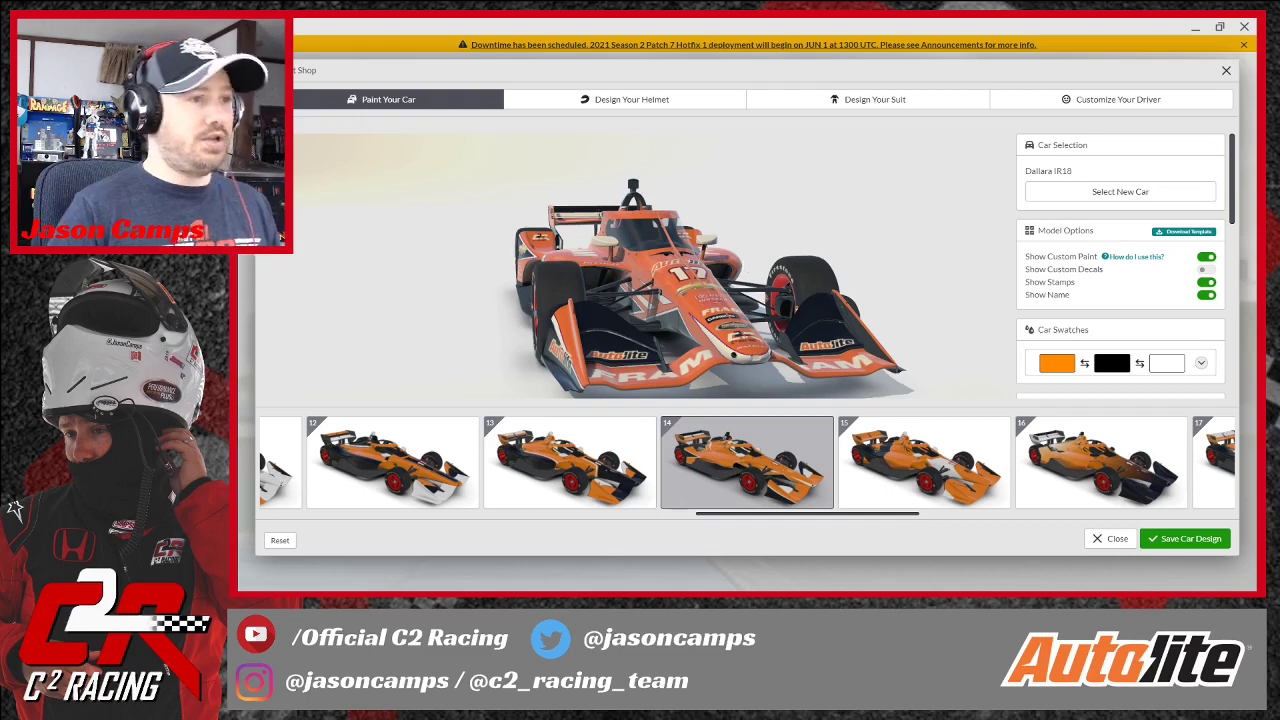